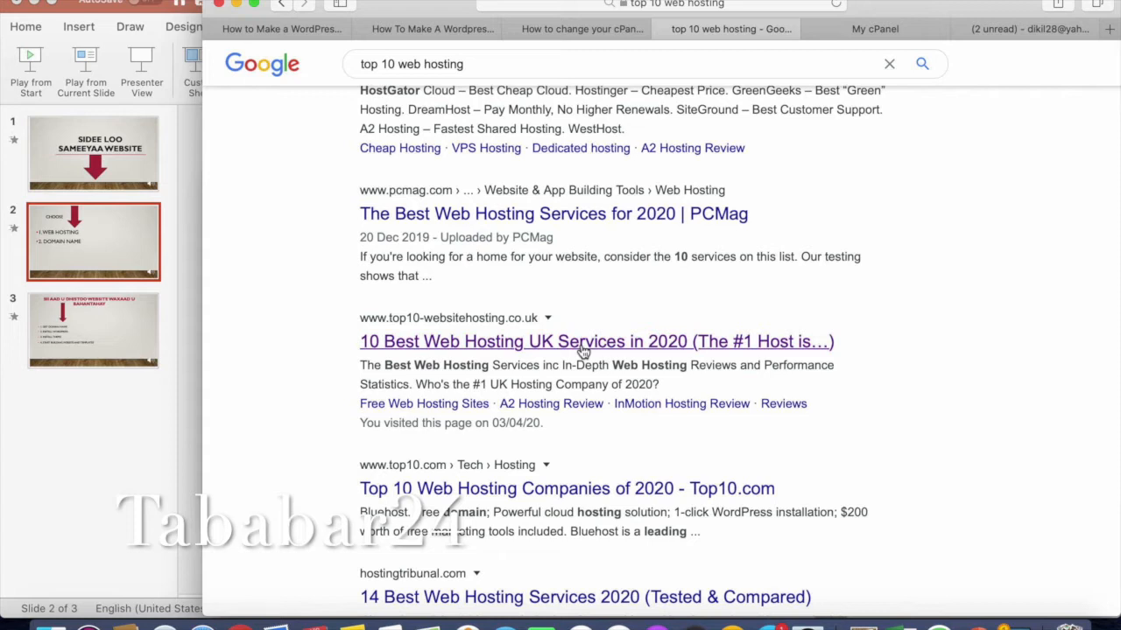
# Open the '10 Best Web Hosting UK Services' ranking and follow entry 2 to Hostinger's website.
pyautogui.click(581, 347)
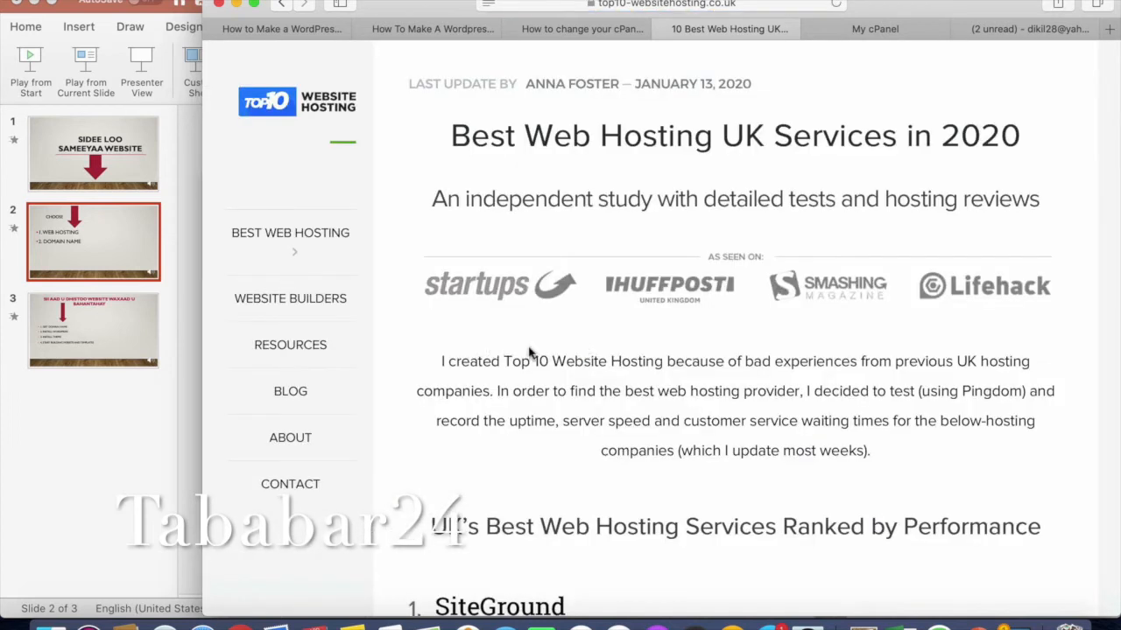
pyautogui.scroll(-5, 534, 353)
pyautogui.scroll(-2, 534, 354)
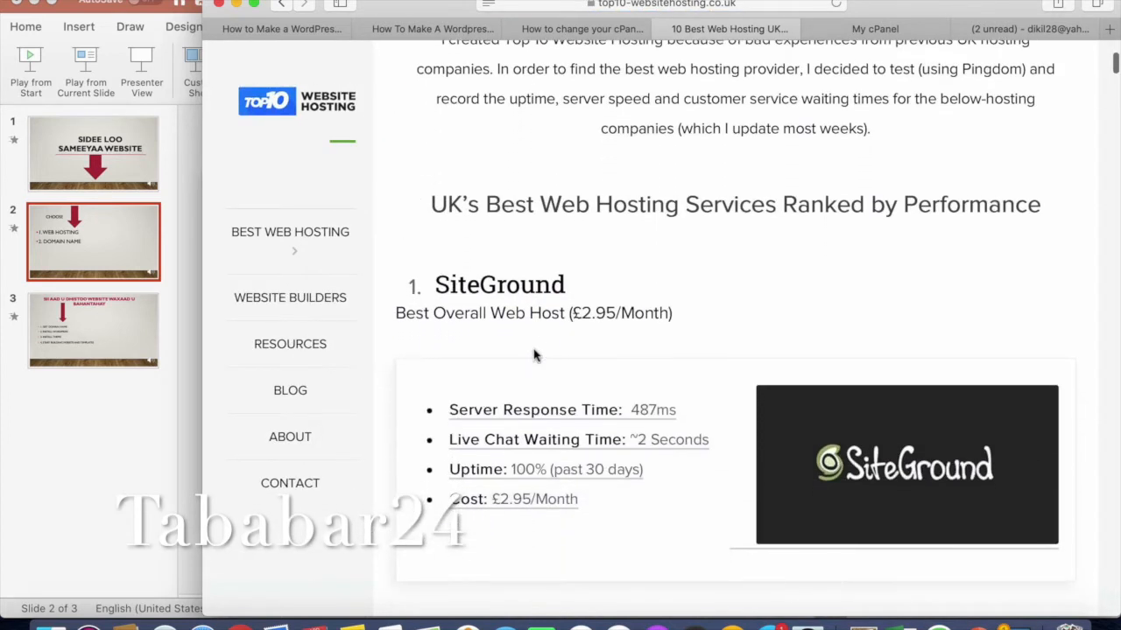
pyautogui.scroll(-4, 694, 370)
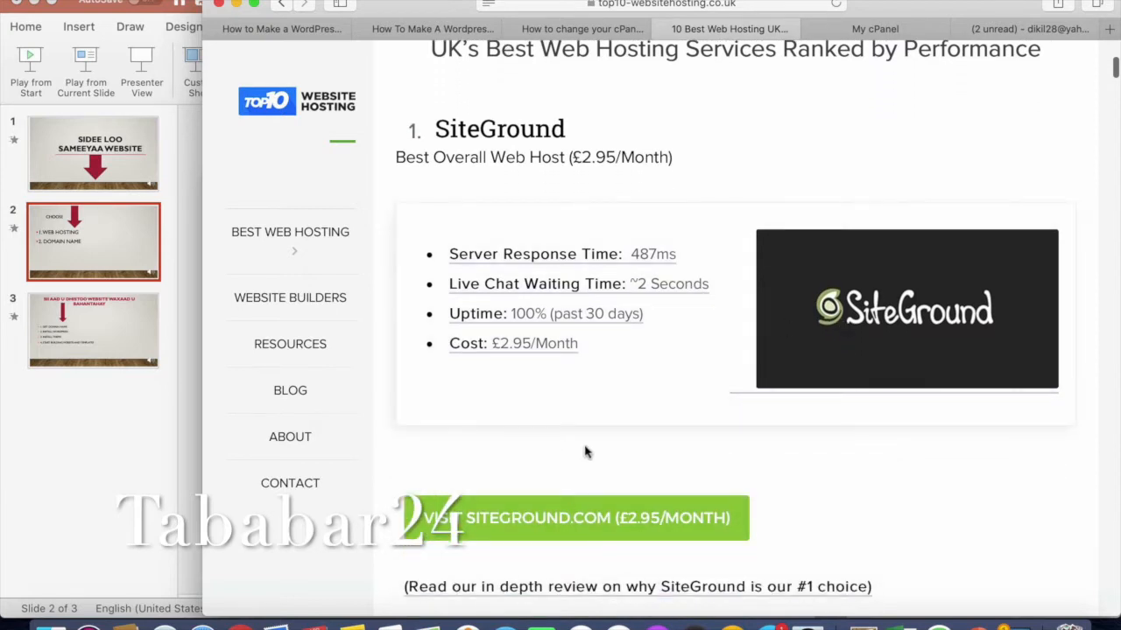
pyautogui.scroll(-5, 585, 447)
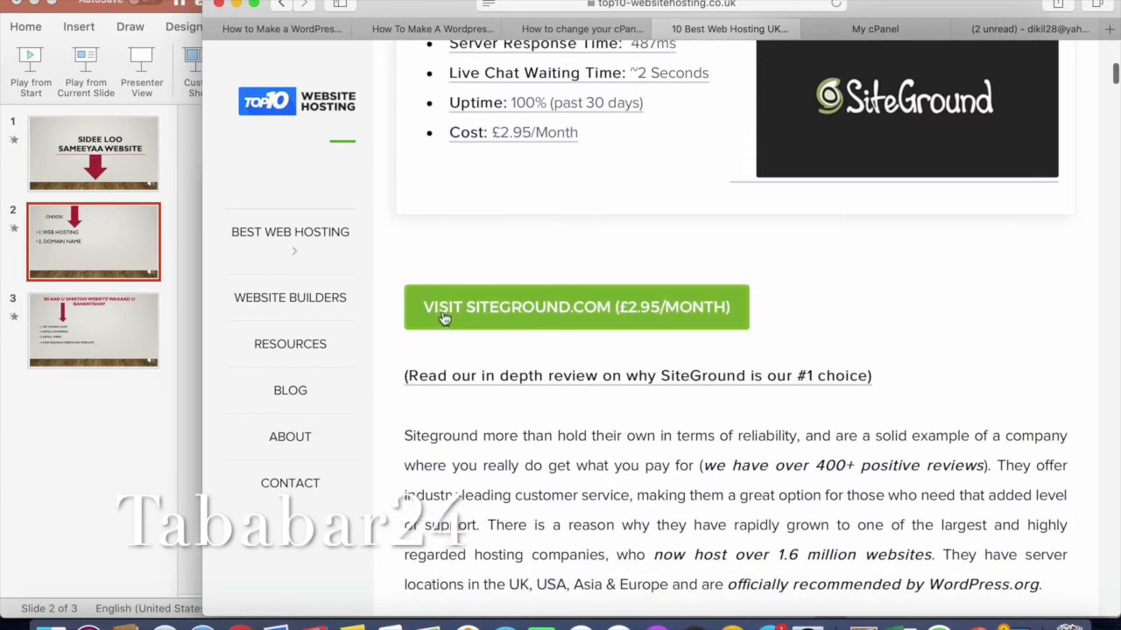
pyautogui.scroll(-1, 632, 414)
pyautogui.scroll(-7, 633, 414)
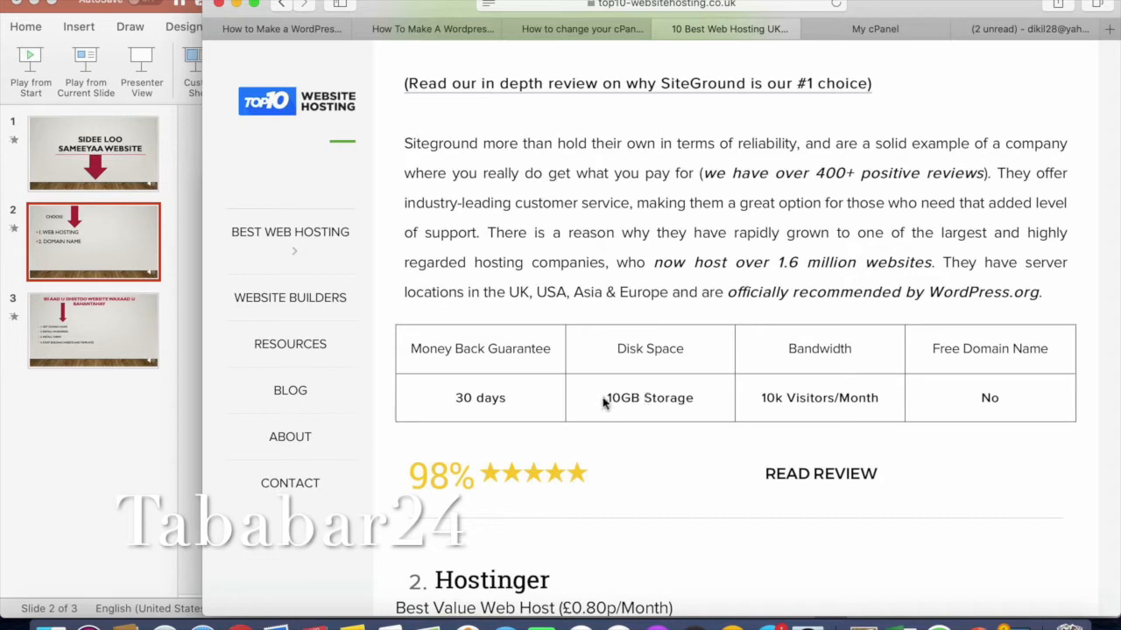
pyautogui.scroll(-5, 709, 417)
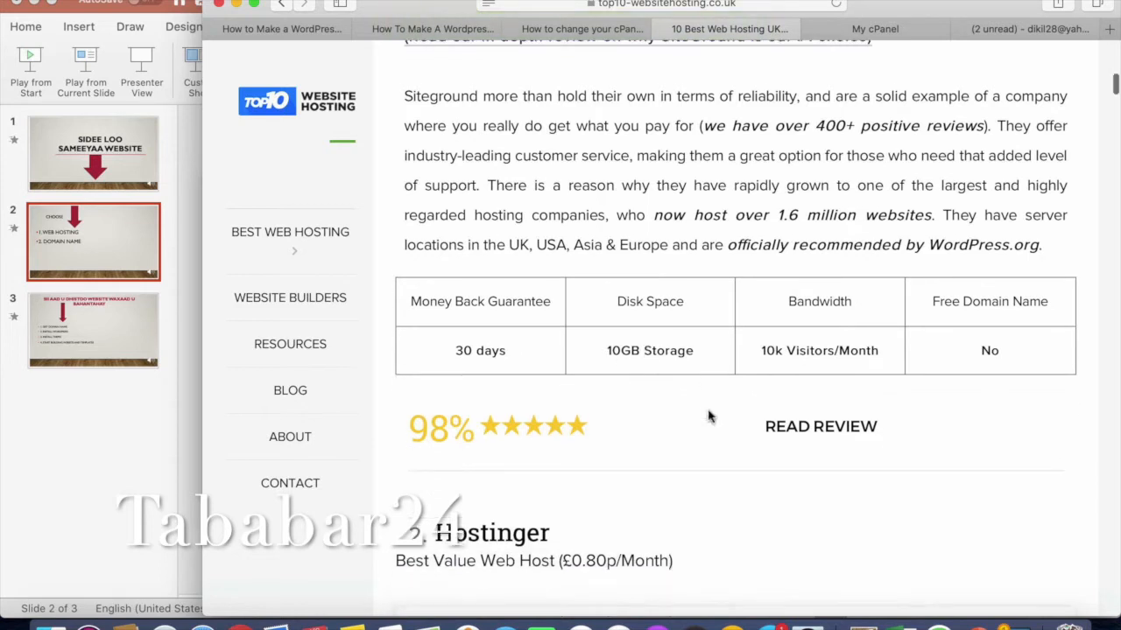
pyautogui.scroll(-3, 709, 417)
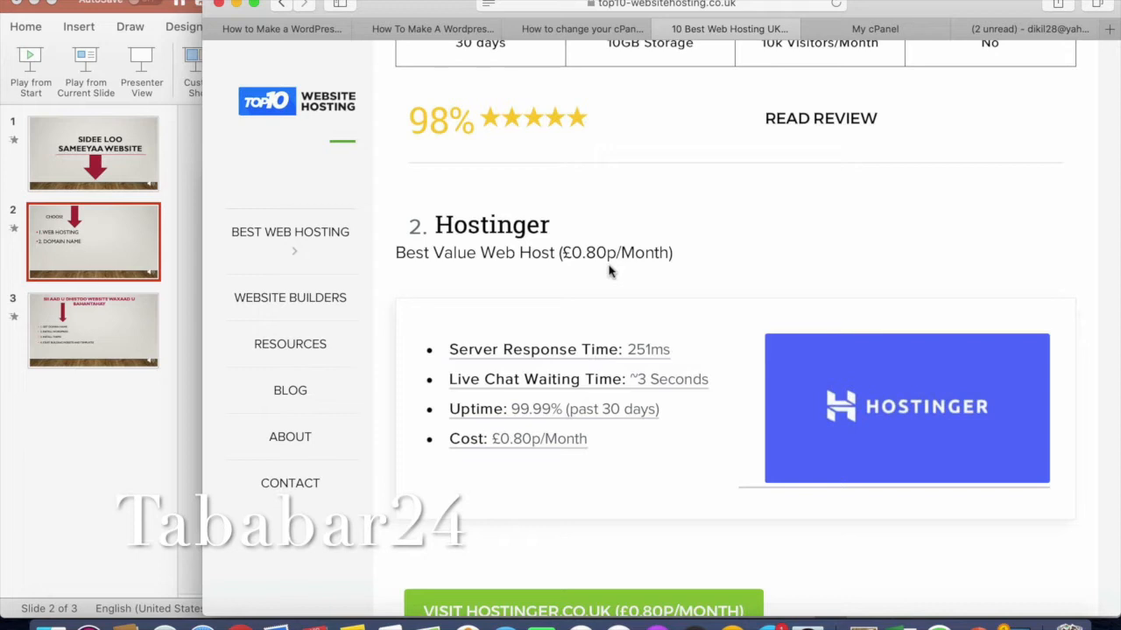
pyautogui.click(872, 410)
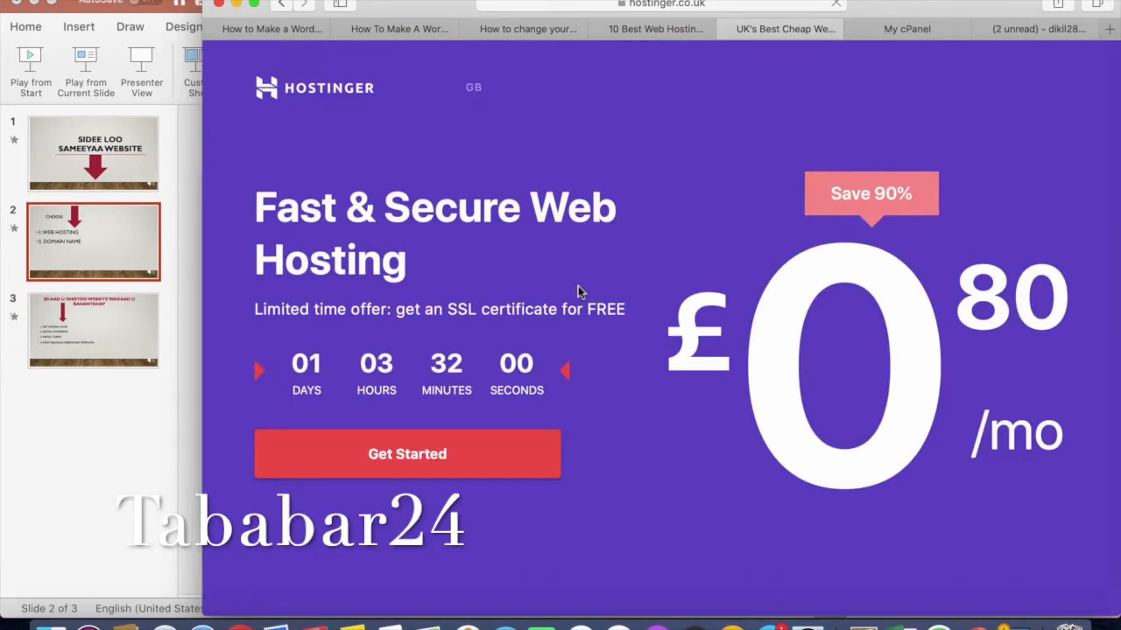
# Scroll hostinger.co.uk to the plan cards to compare Single and Premium Shared Hosting prices.
pyautogui.scroll(-10, 578, 285)
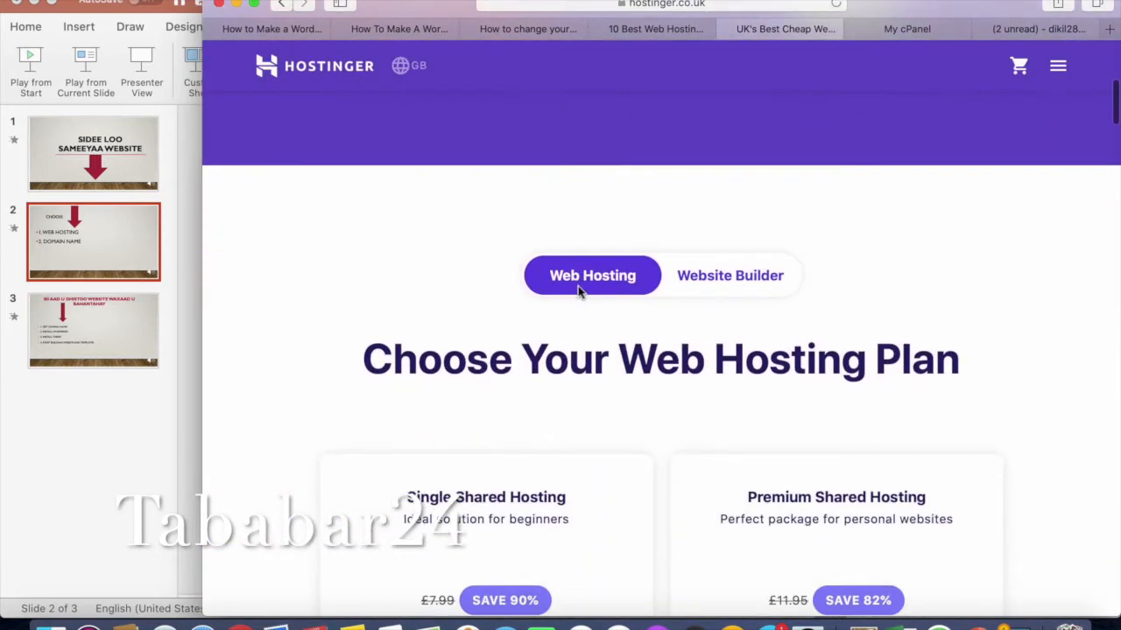
pyautogui.scroll(-5, 578, 292)
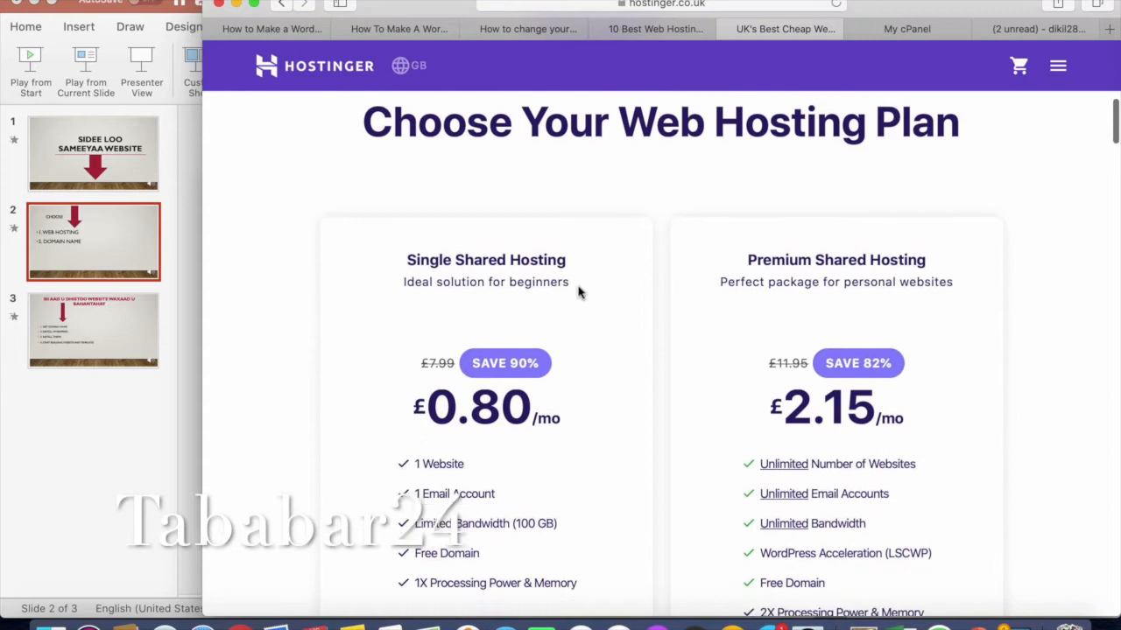
pyautogui.scroll(-1, 577, 293)
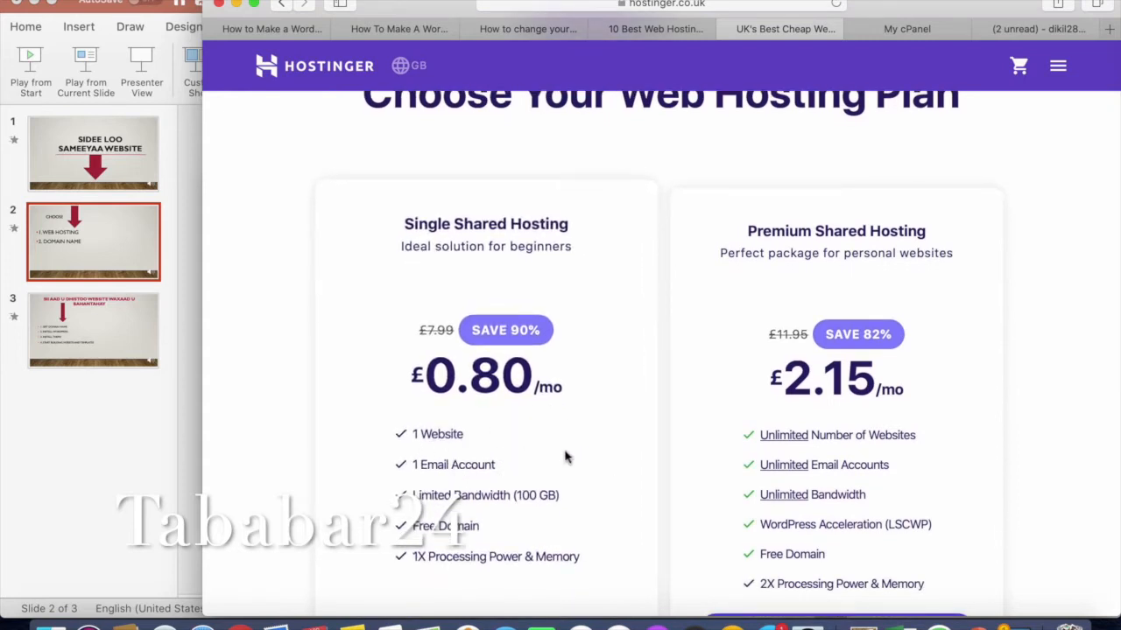
pyautogui.scroll(-1, 565, 456)
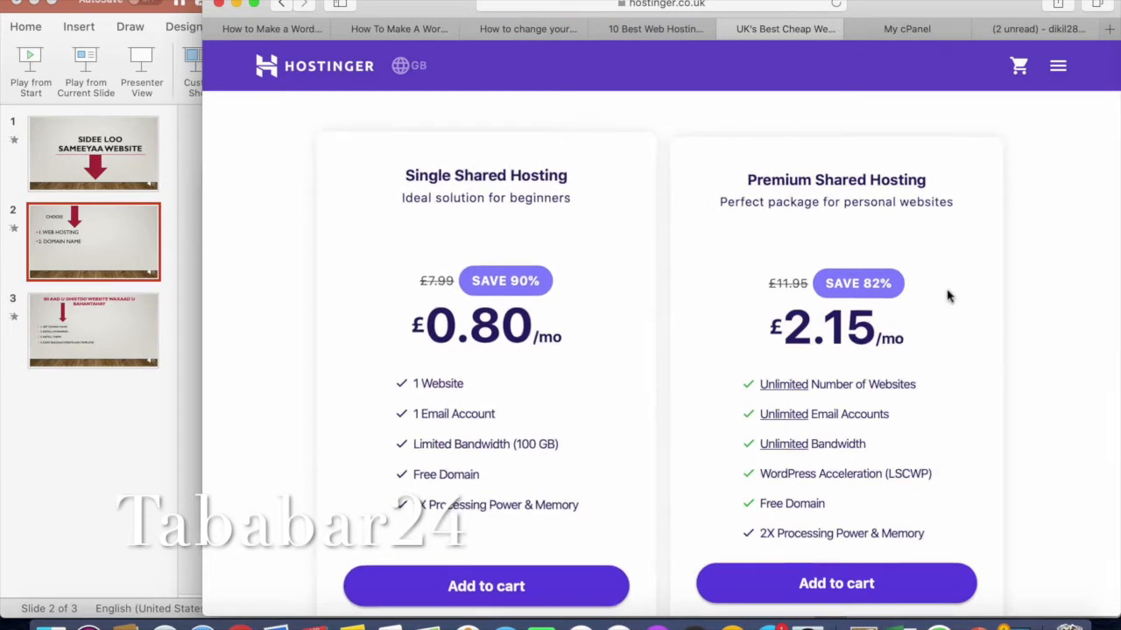
pyautogui.scroll(-1, 929, 362)
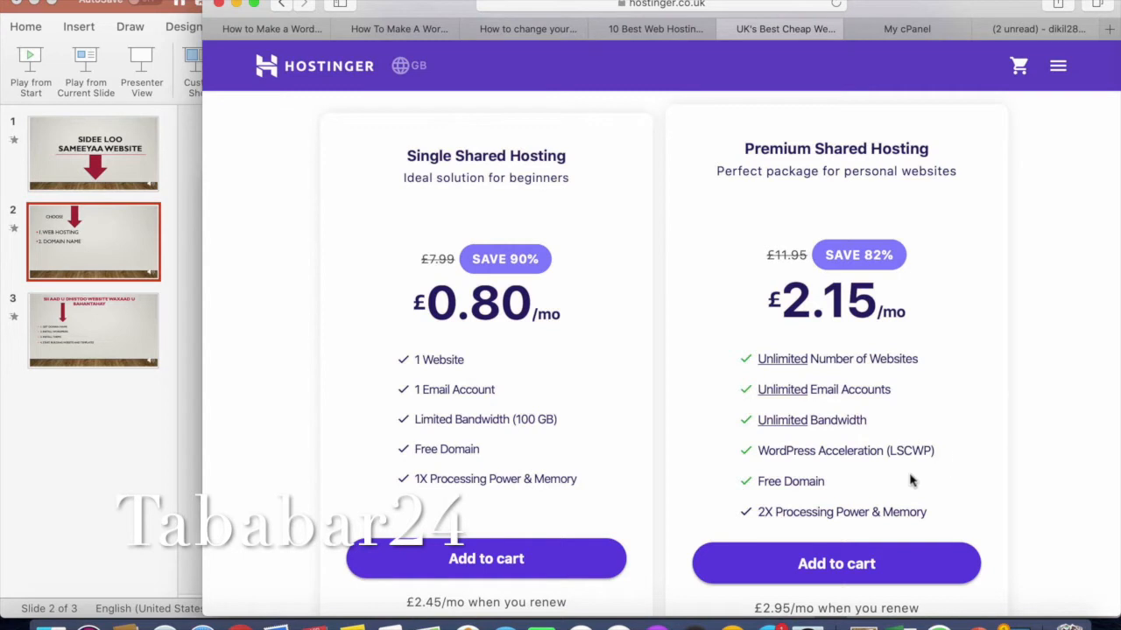
pyautogui.scroll(-5, 910, 479)
pyautogui.scroll(2, 911, 479)
pyautogui.scroll(4, 910, 478)
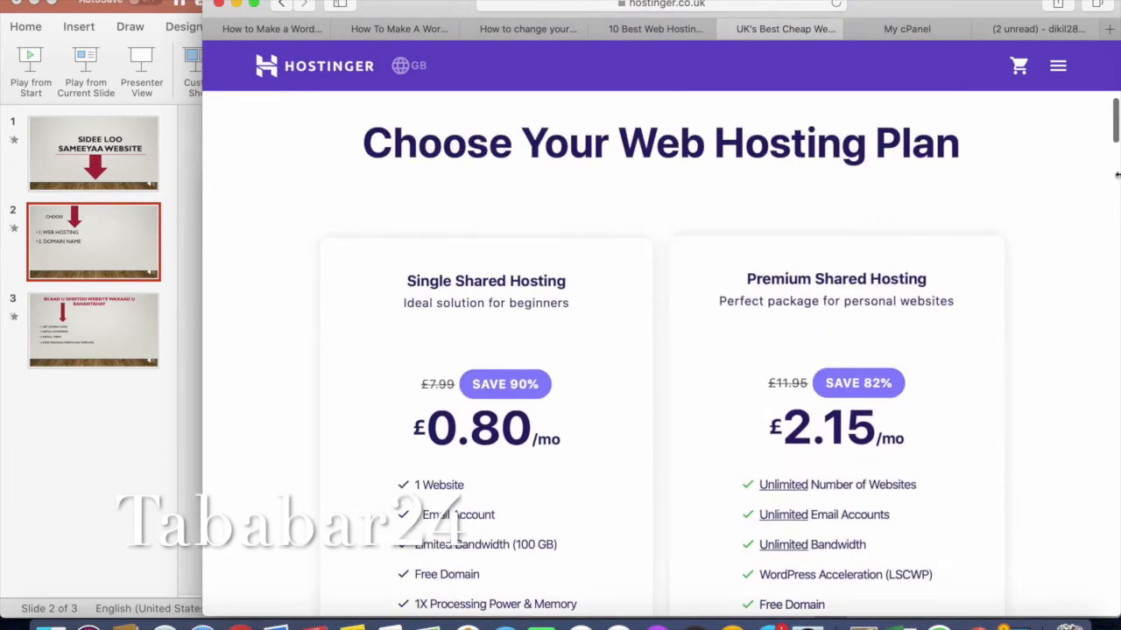
pyautogui.scroll(-2, 982, 322)
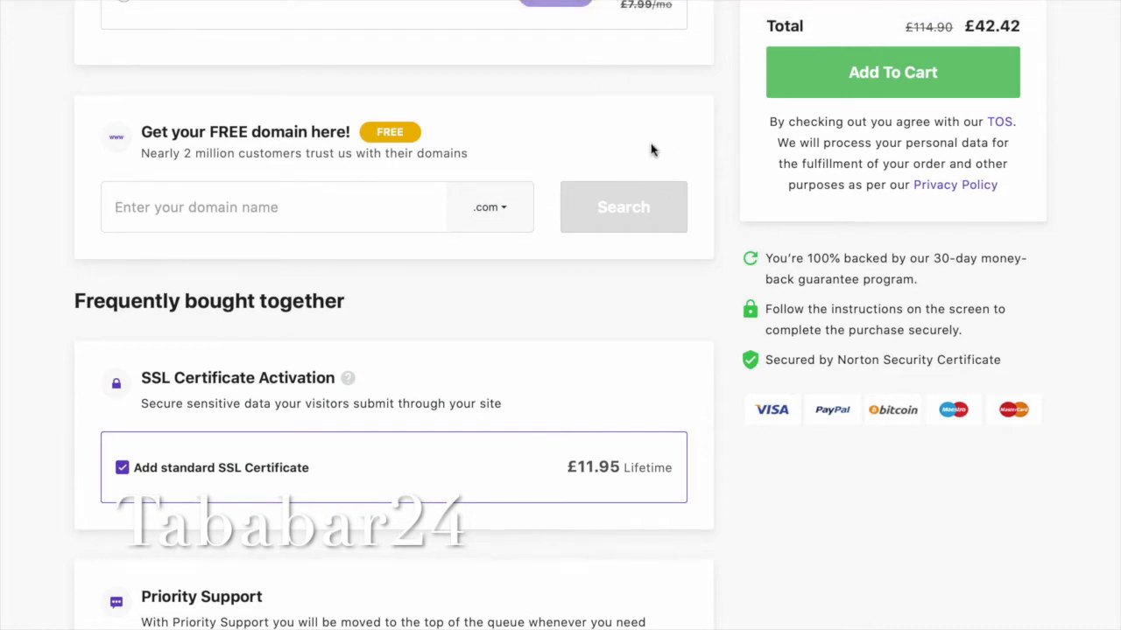
# Review the billing term options and order summary on the plan details page.
pyautogui.scroll(-1, 651, 151)
pyautogui.scroll(2, 651, 150)
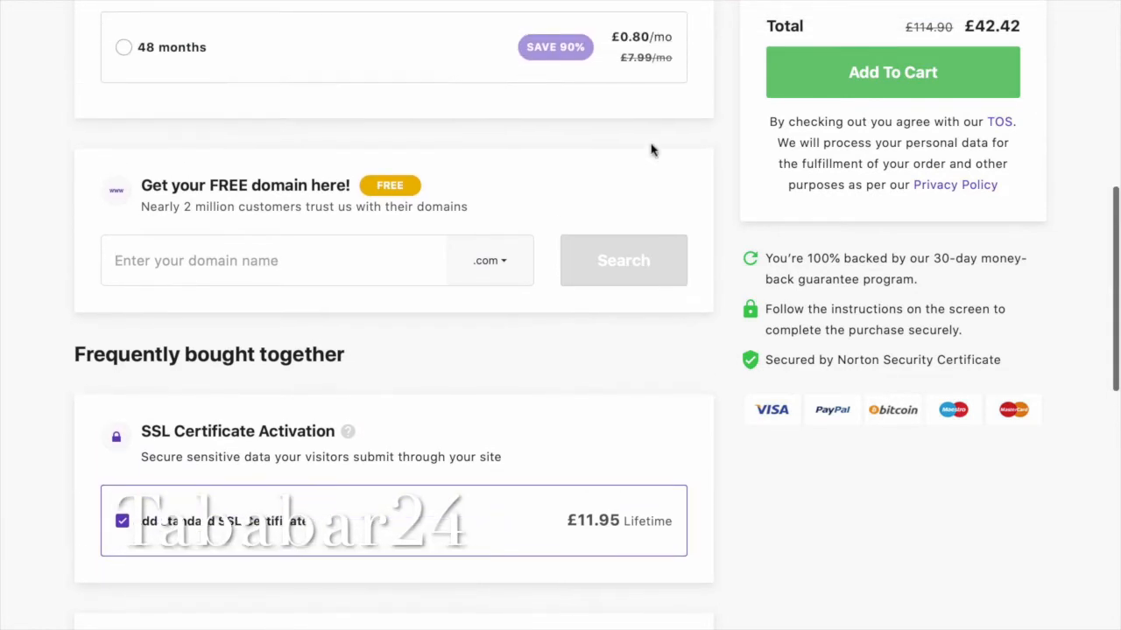
pyautogui.scroll(2, 651, 150)
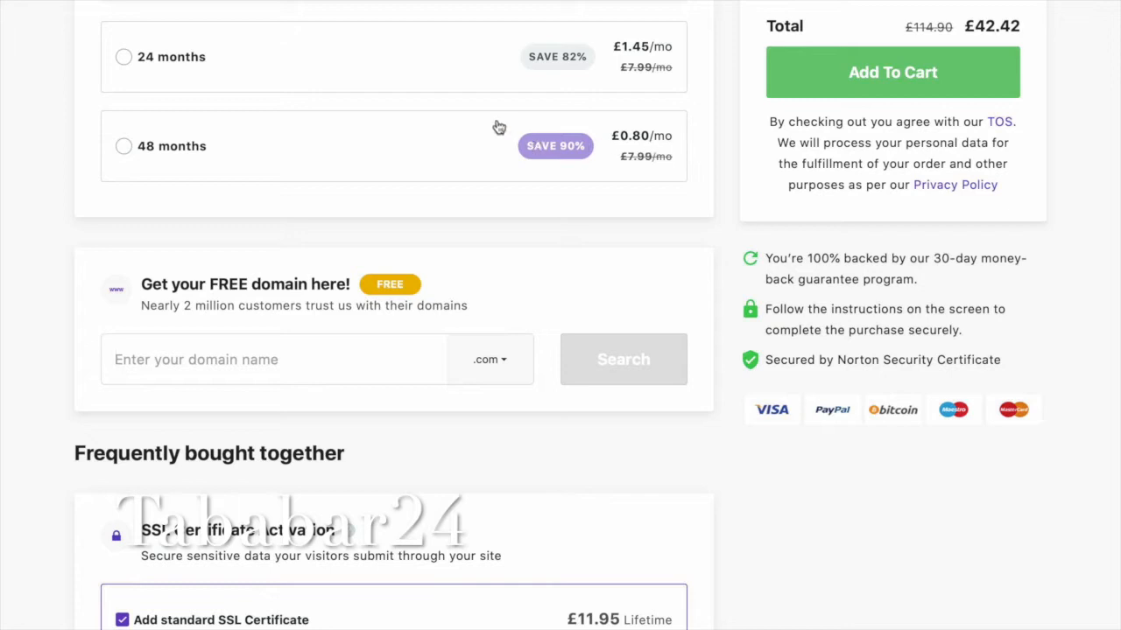
pyautogui.scroll(5, 519, 116)
pyautogui.scroll(-2, 521, 115)
pyautogui.scroll(3, 520, 116)
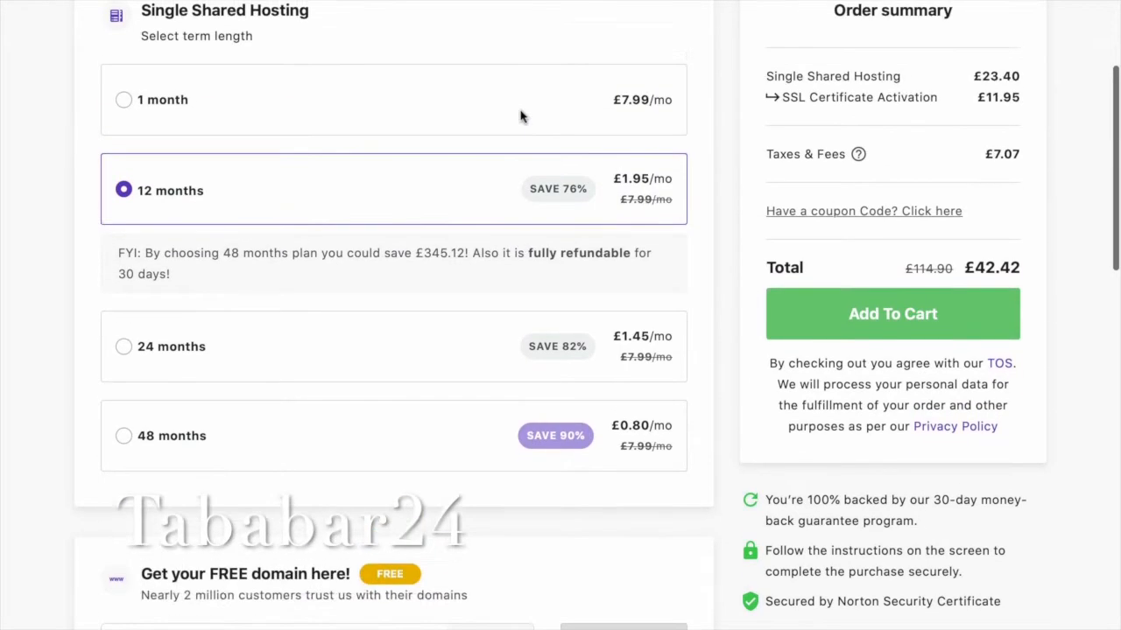
pyautogui.scroll(4, 520, 116)
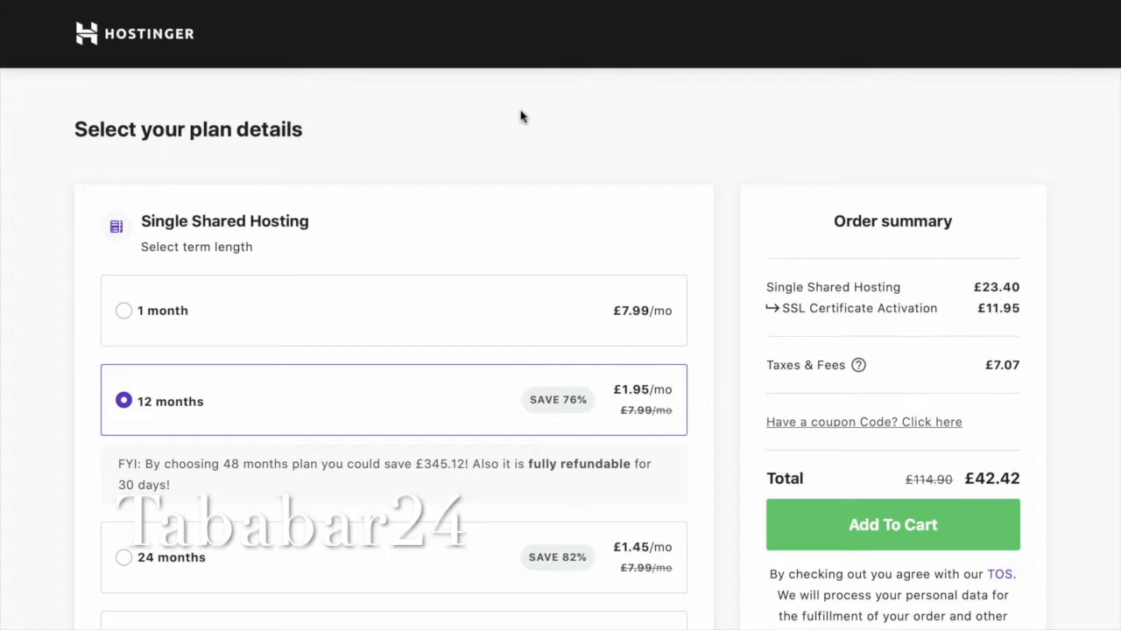
pyautogui.scroll(-1, 520, 115)
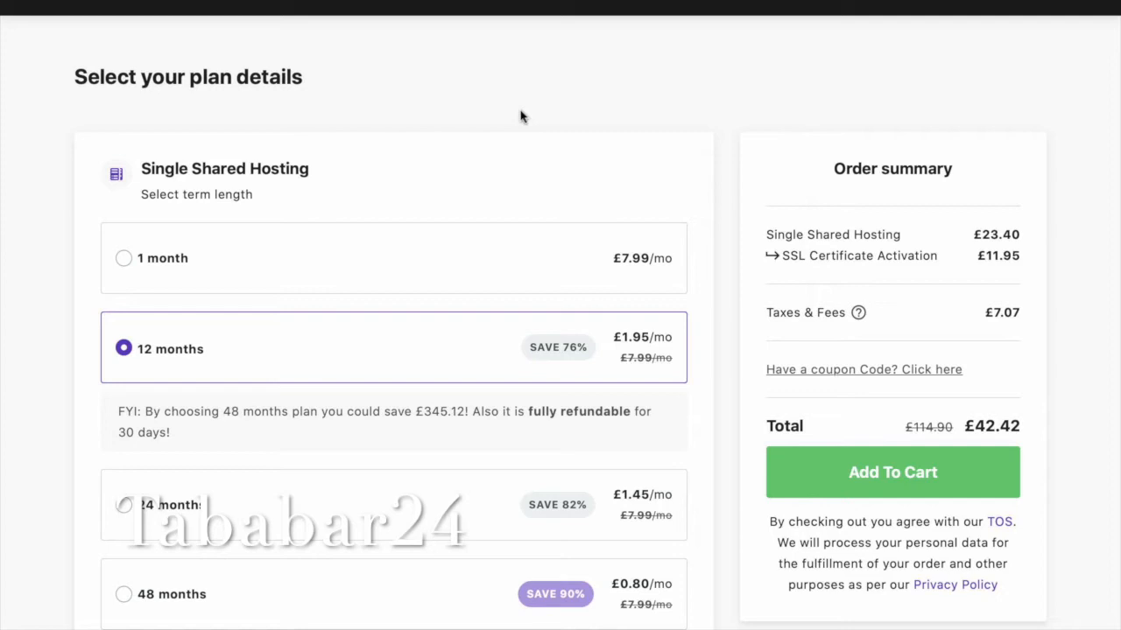
pyautogui.scroll(-1, 520, 117)
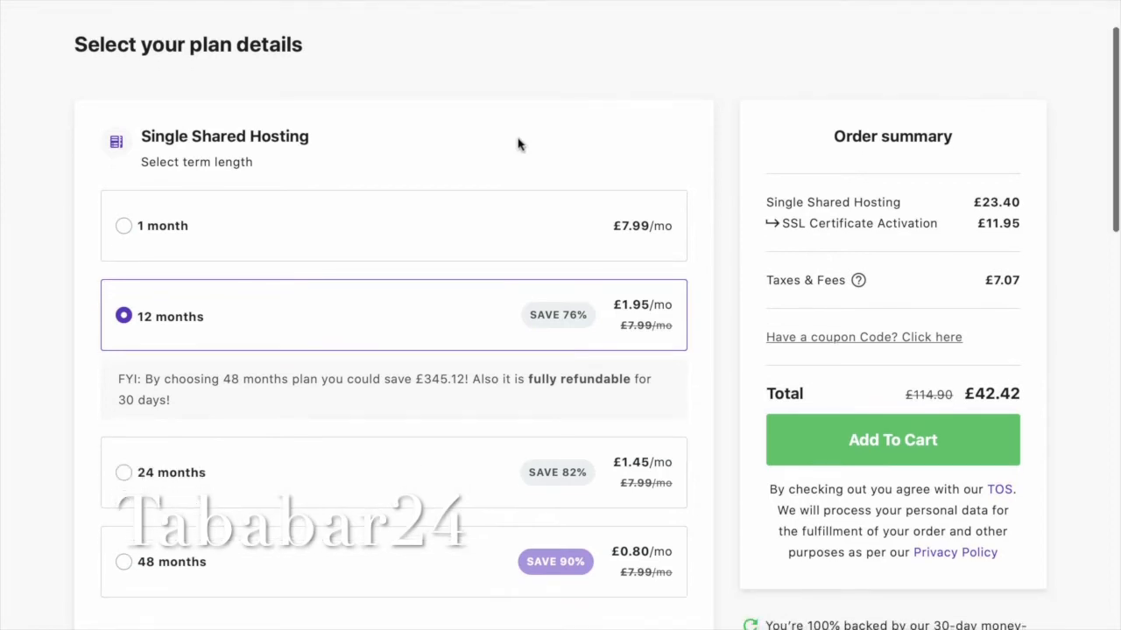
pyautogui.scroll(2, 519, 143)
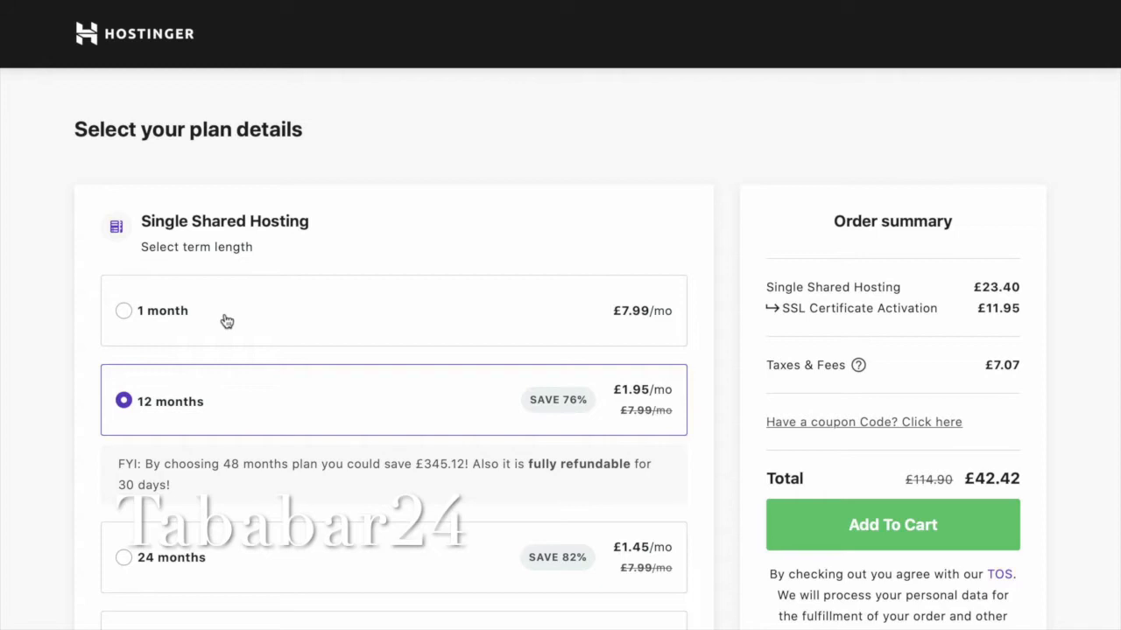
pyautogui.scroll(-1, 227, 322)
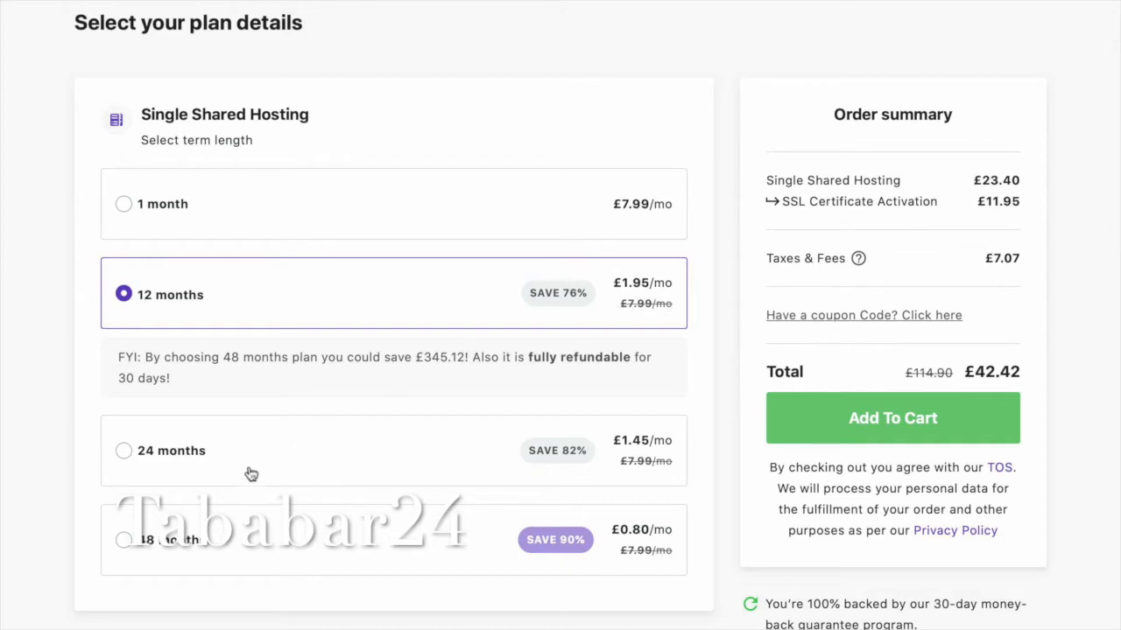
pyautogui.scroll(-2, 251, 473)
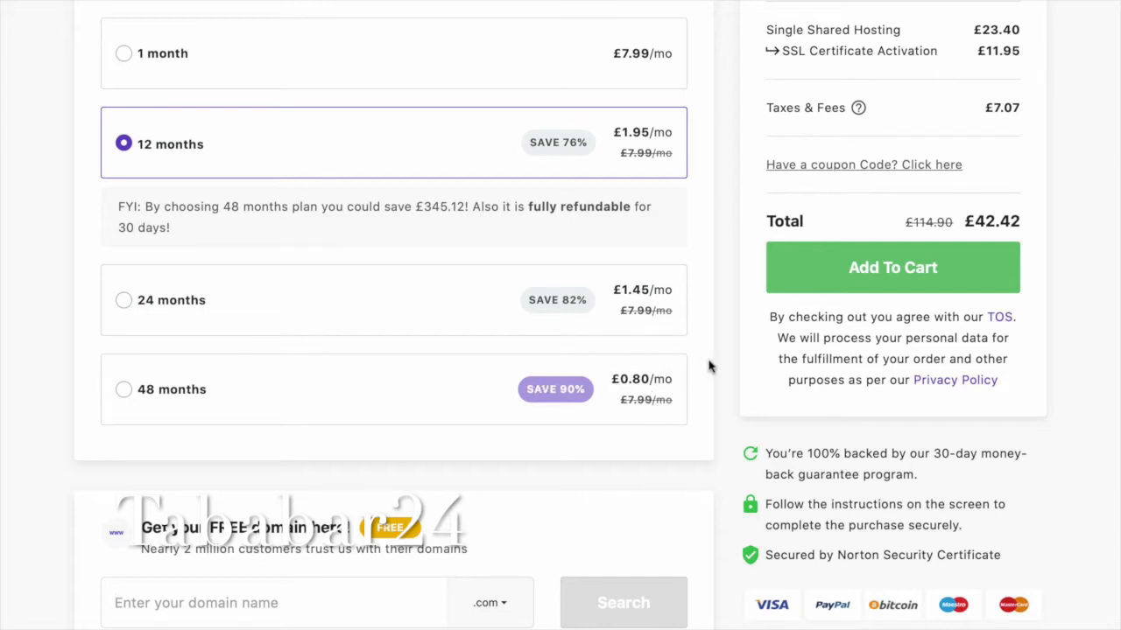
# Choose the 48-month term for Single Shared Hosting, raising the total to £60.42.
pyautogui.click(122, 391)
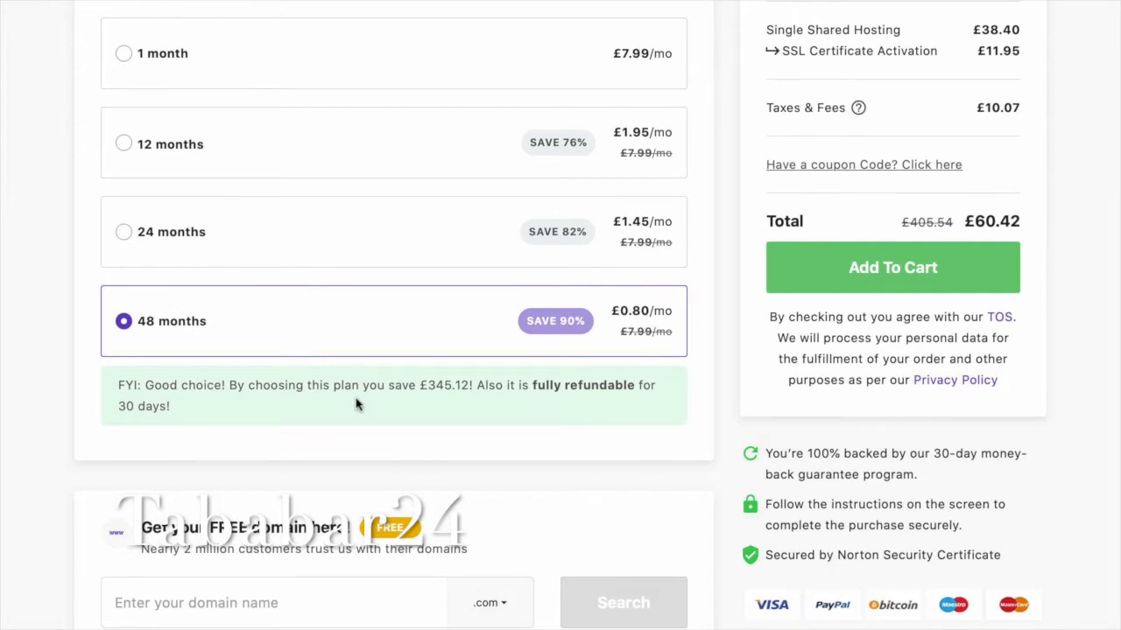
pyautogui.scroll(1, 356, 403)
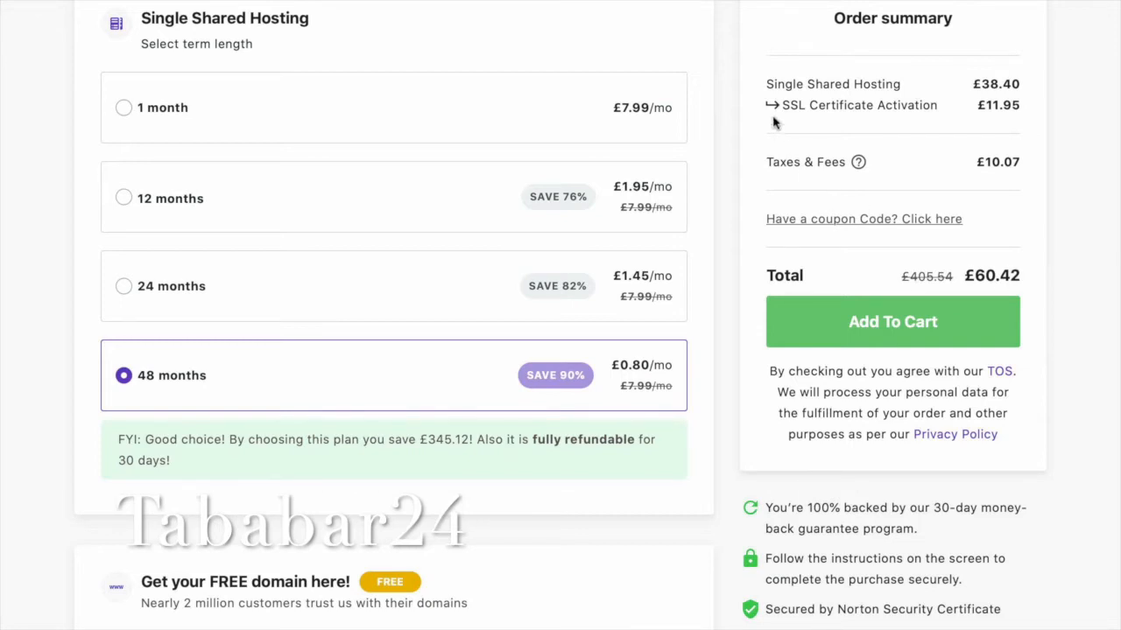
pyautogui.scroll(-4, 590, 325)
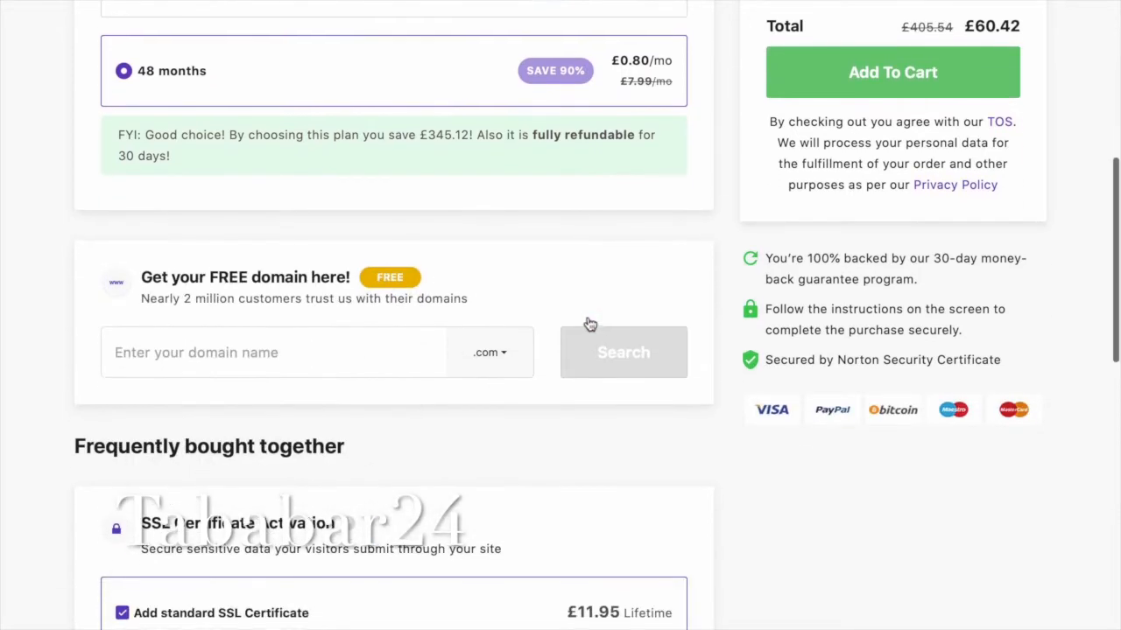
# Enter barashada as the free domain name and search it with the .com extension.
pyautogui.click(307, 345)
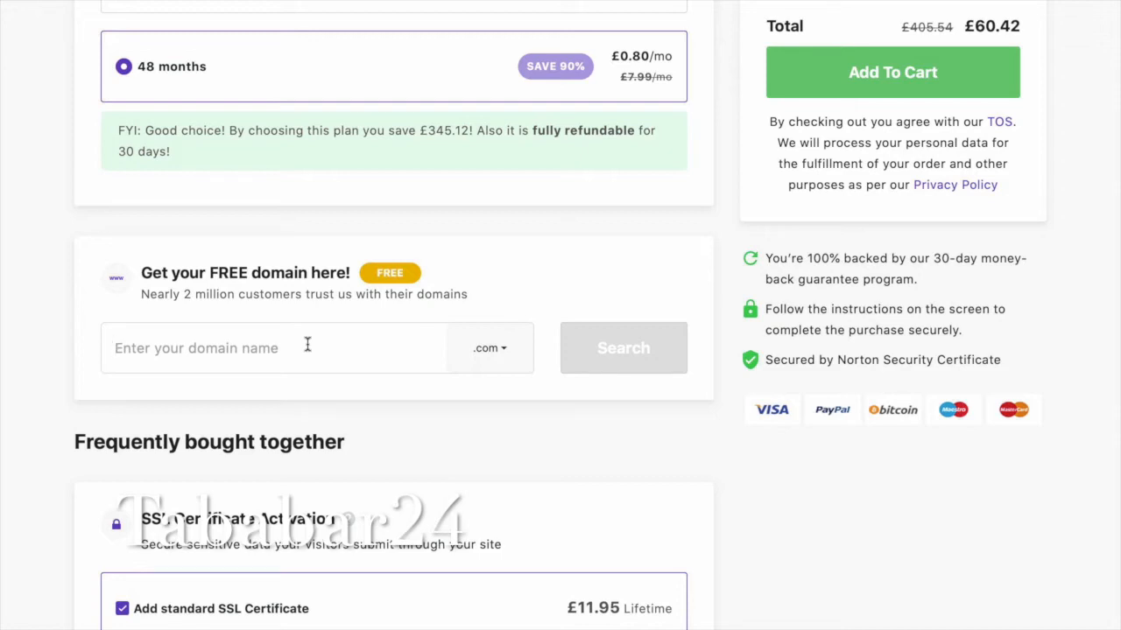
pyautogui.write('bar')
pyautogui.write('ashada')
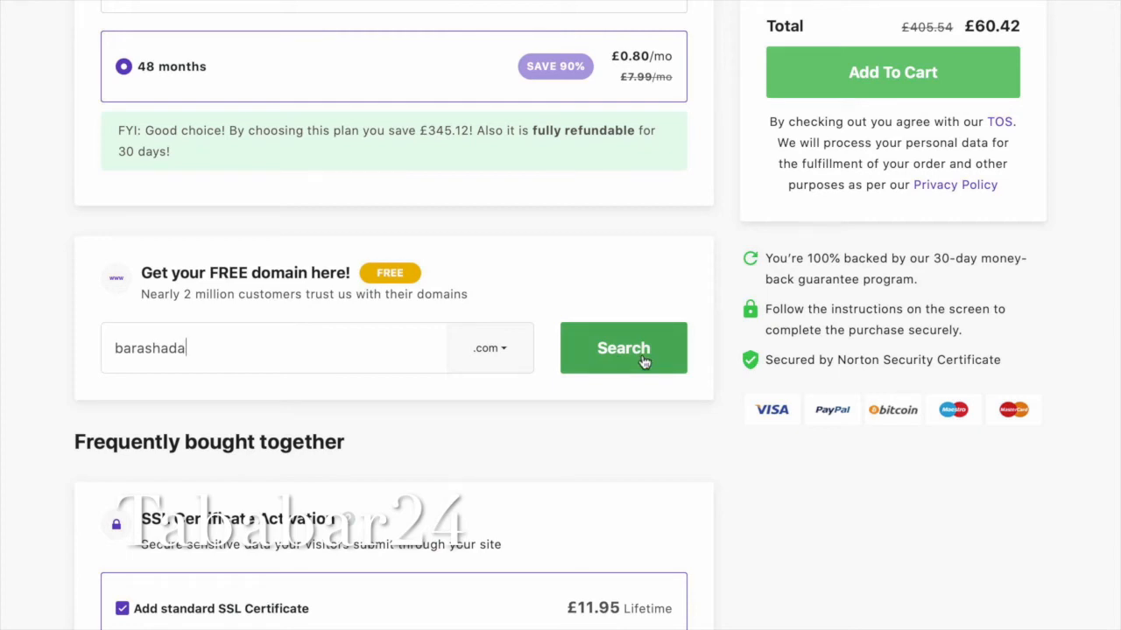
pyautogui.click(506, 354)
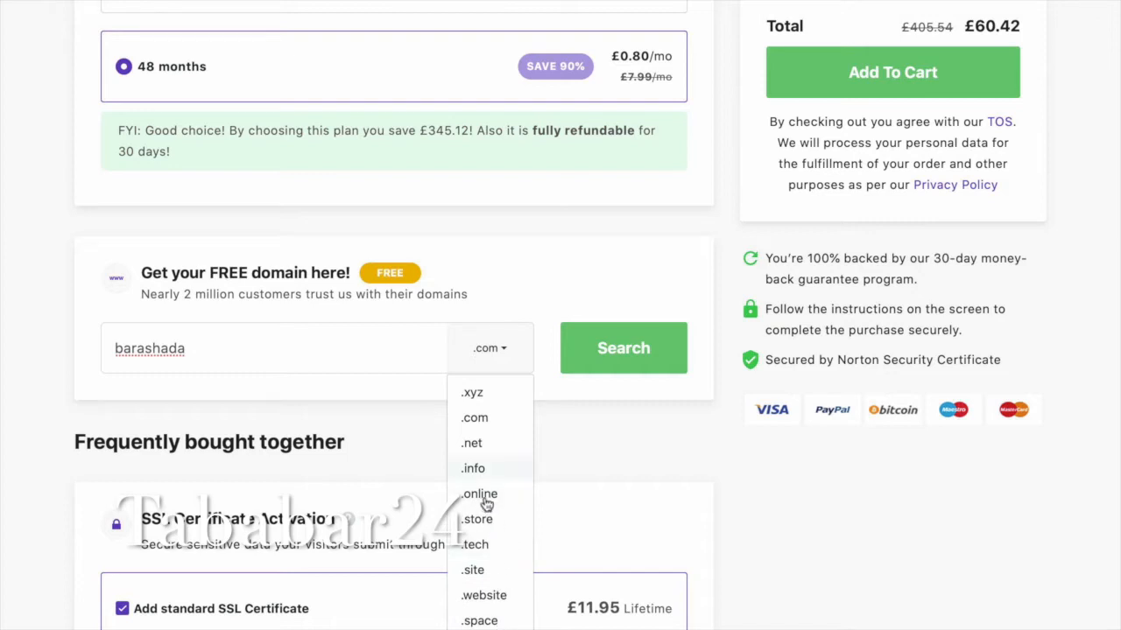
pyautogui.click(623, 350)
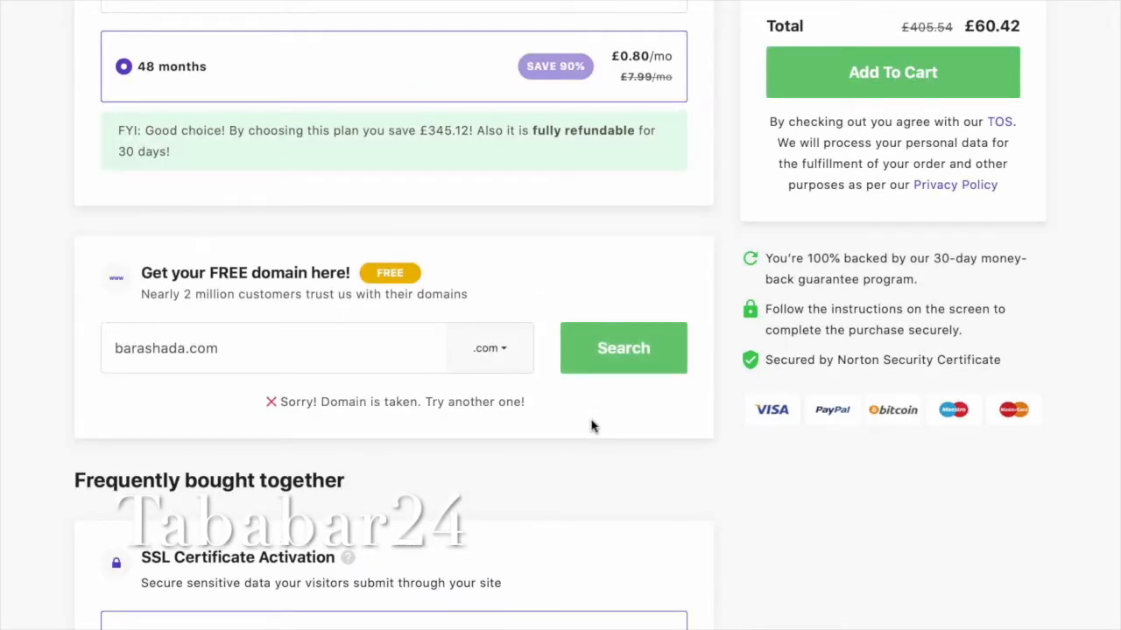
# Change the extension to .net after barashada.com turns out to be taken.
pyautogui.scroll(-1, 592, 426)
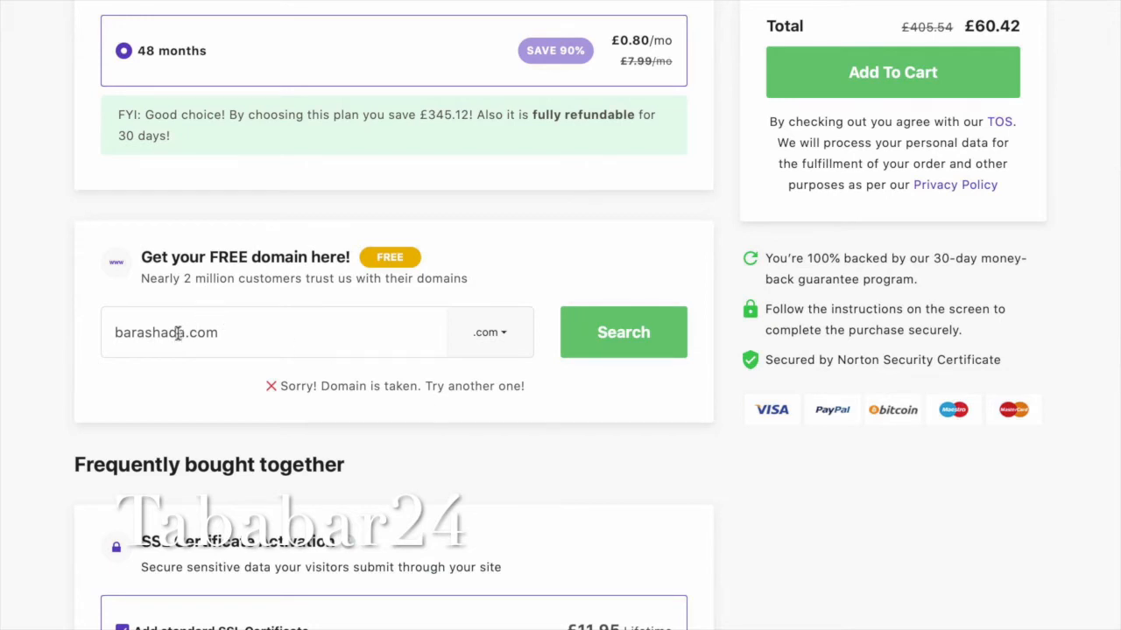
pyautogui.click(506, 340)
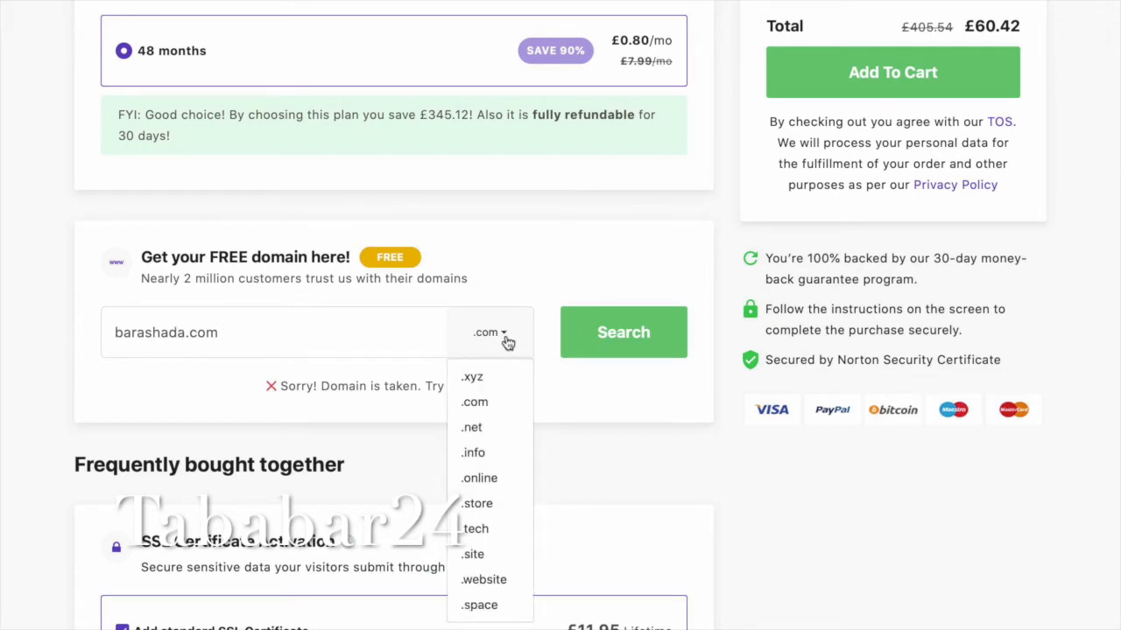
pyautogui.click(489, 429)
# Search barashada.net and keep it as the free one-year domain.
pyautogui.click(638, 337)
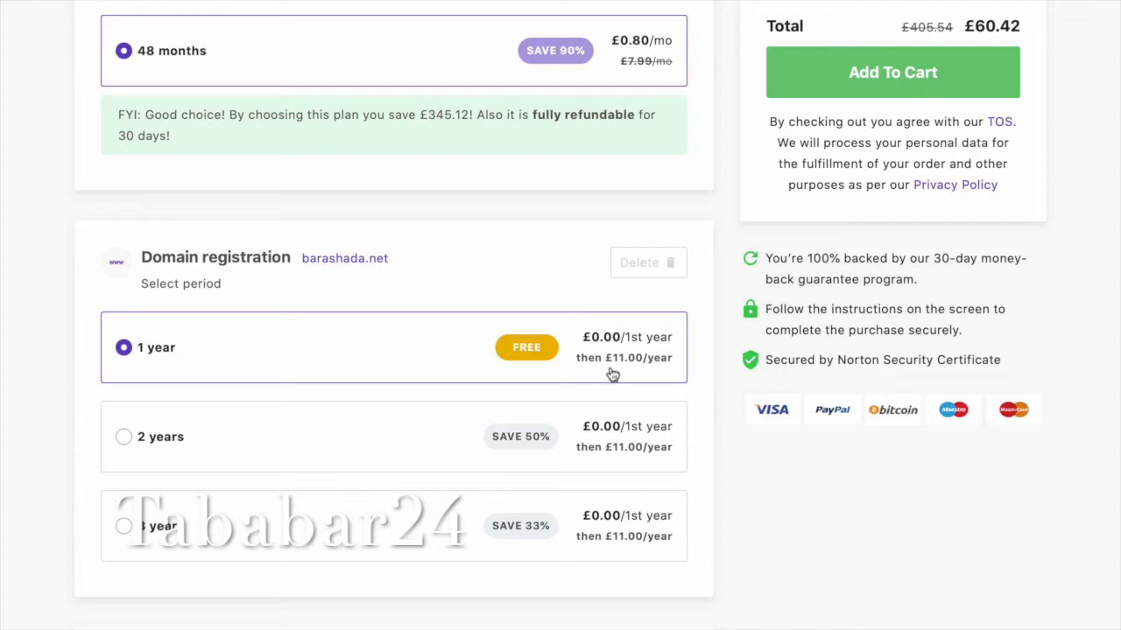
pyautogui.scroll(-5, 412, 380)
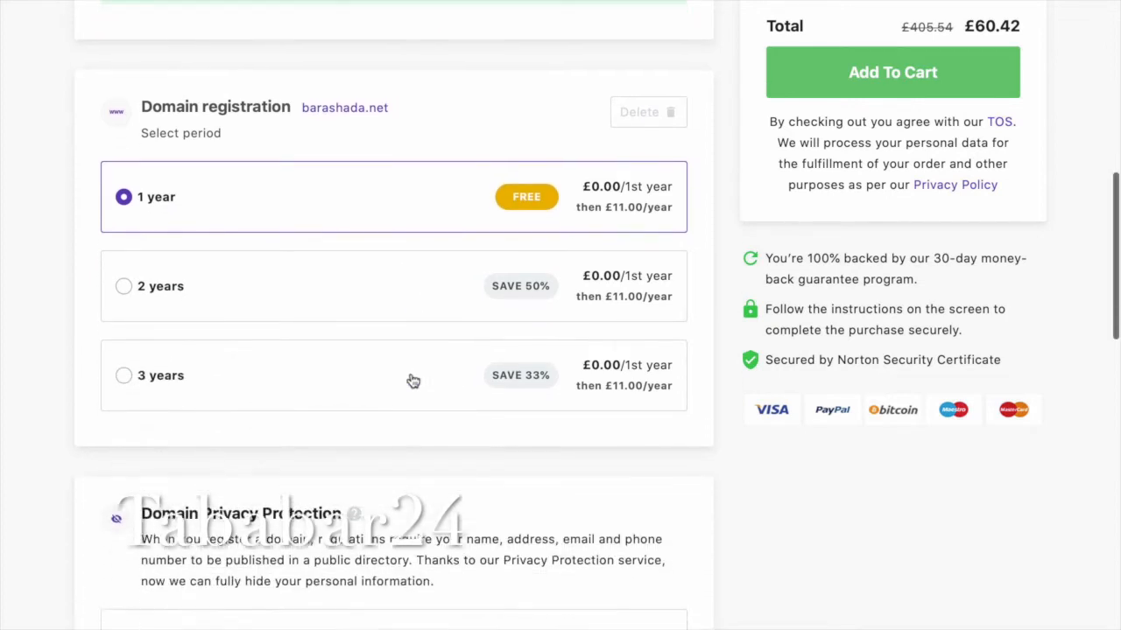
pyautogui.scroll(-4, 412, 380)
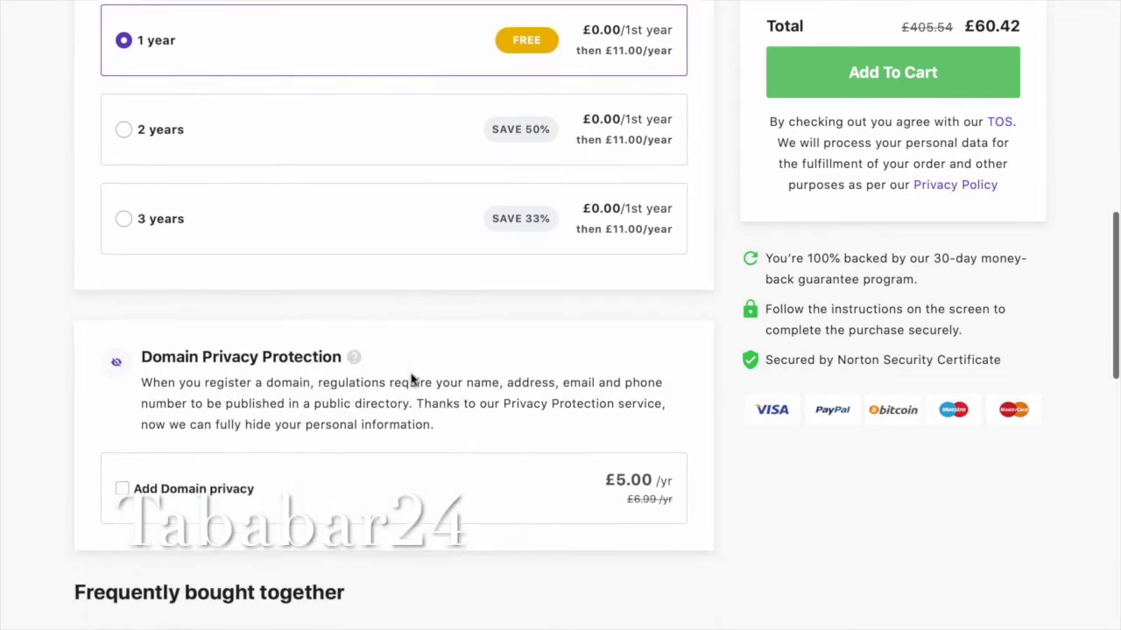
pyautogui.scroll(-4, 412, 380)
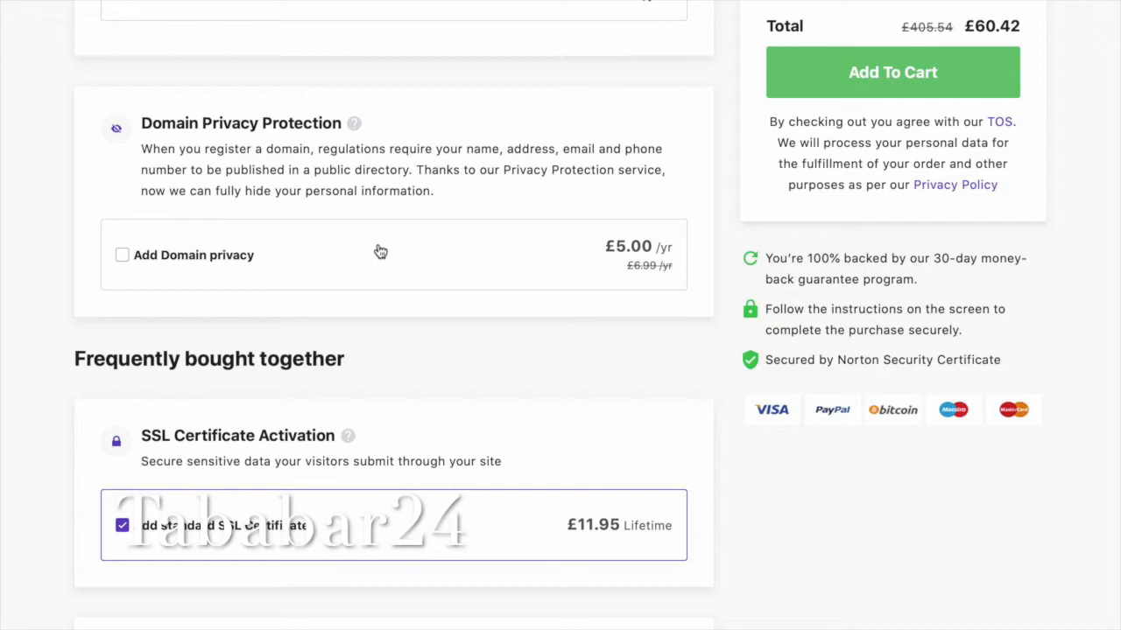
pyautogui.scroll(-4, 425, 390)
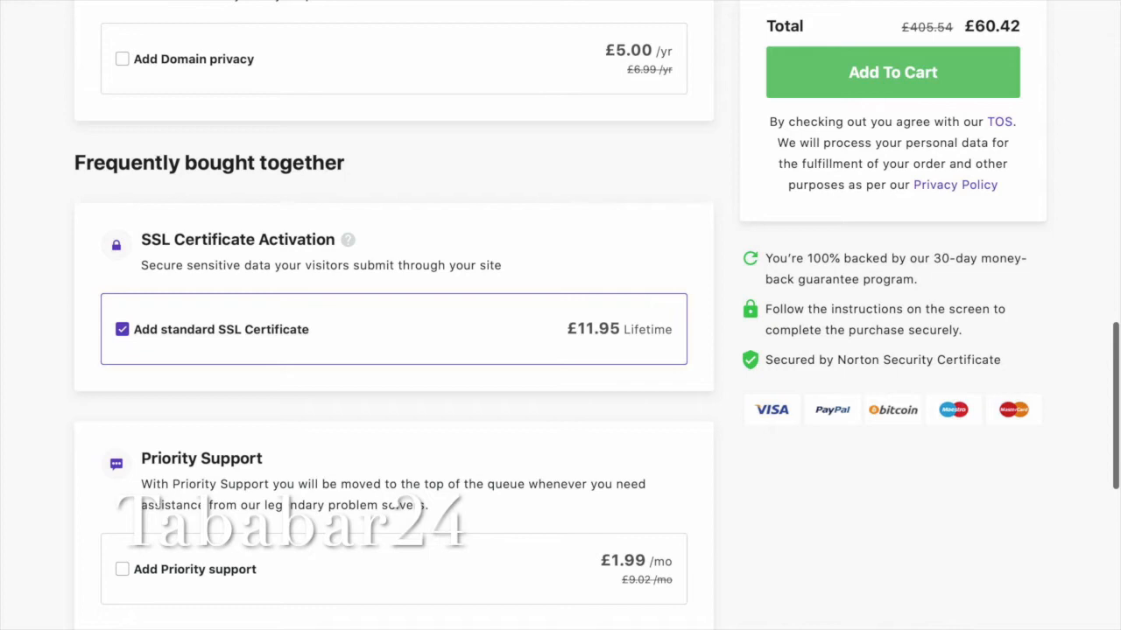
# Remove the standard SSL certificate add-on so the cart total drops to £46.26.
pyautogui.click(124, 334)
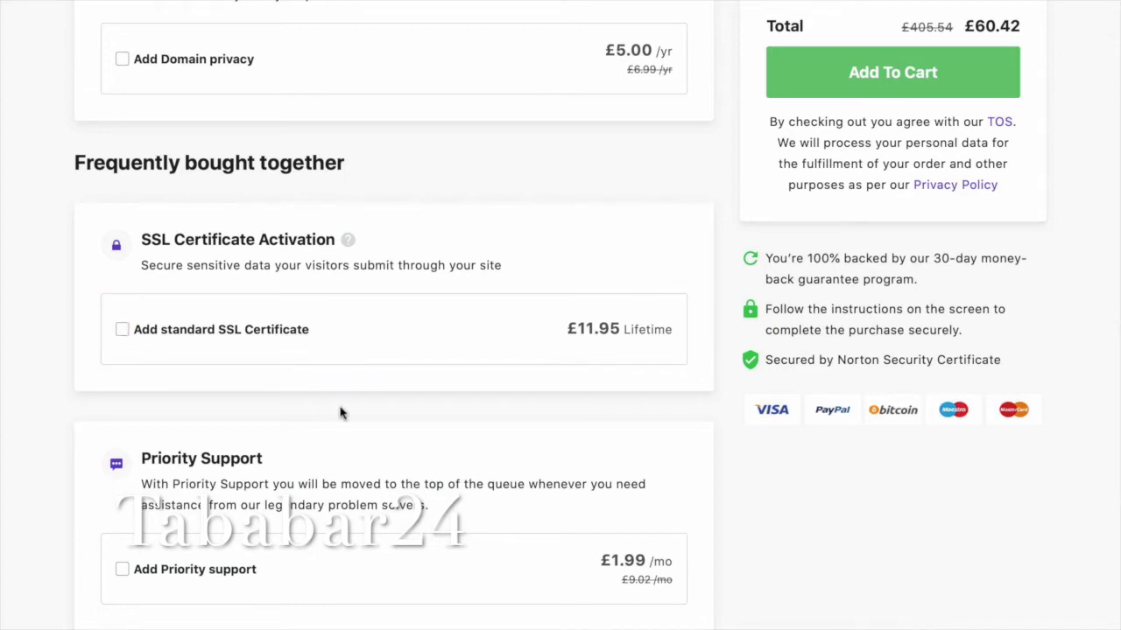
pyautogui.scroll(-3, 341, 414)
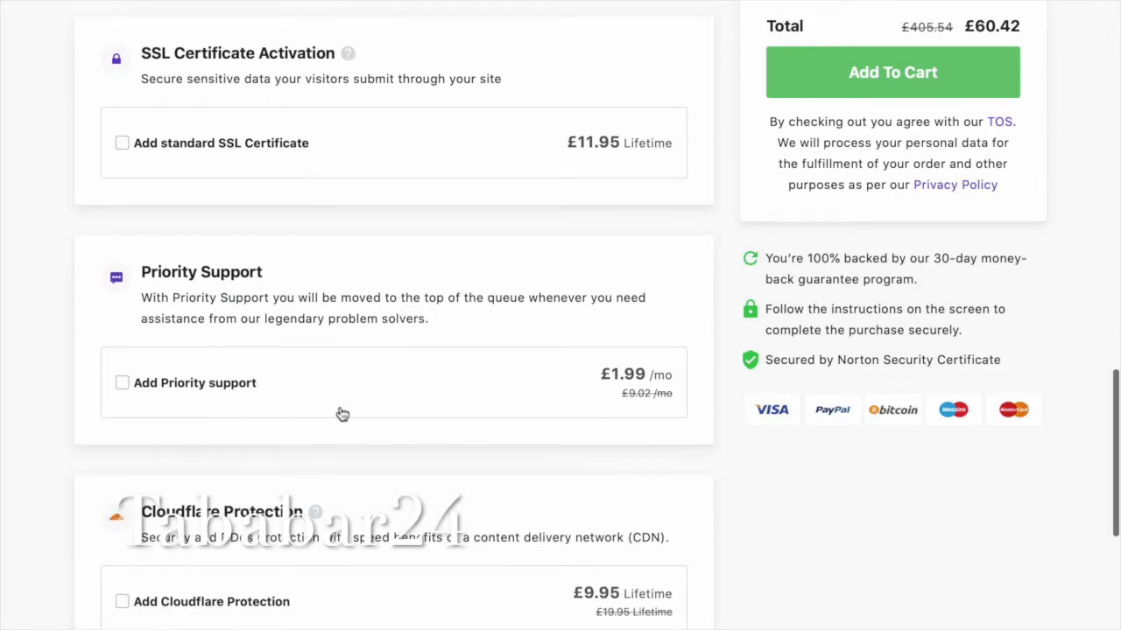
pyautogui.scroll(-7, 337, 375)
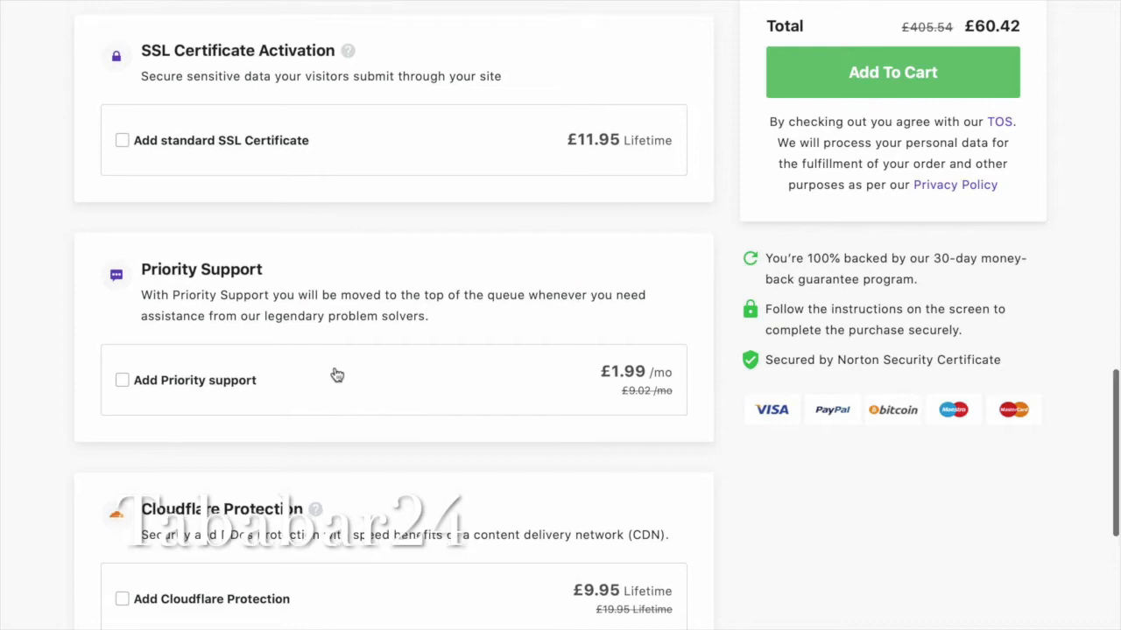
pyautogui.scroll(20, 337, 374)
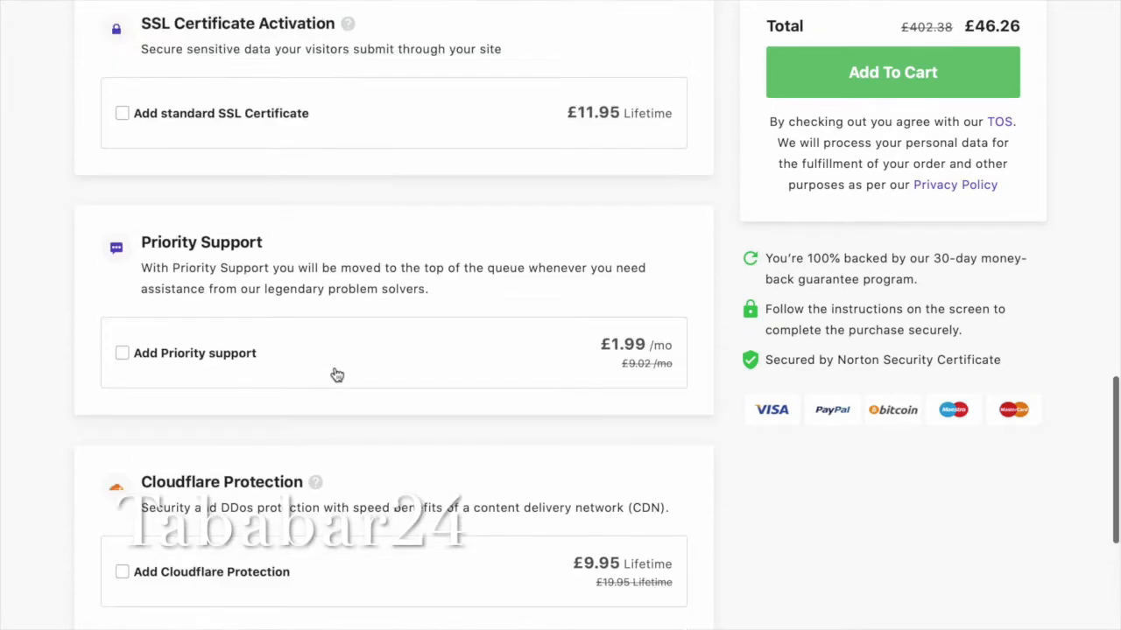
pyautogui.scroll(5, 337, 374)
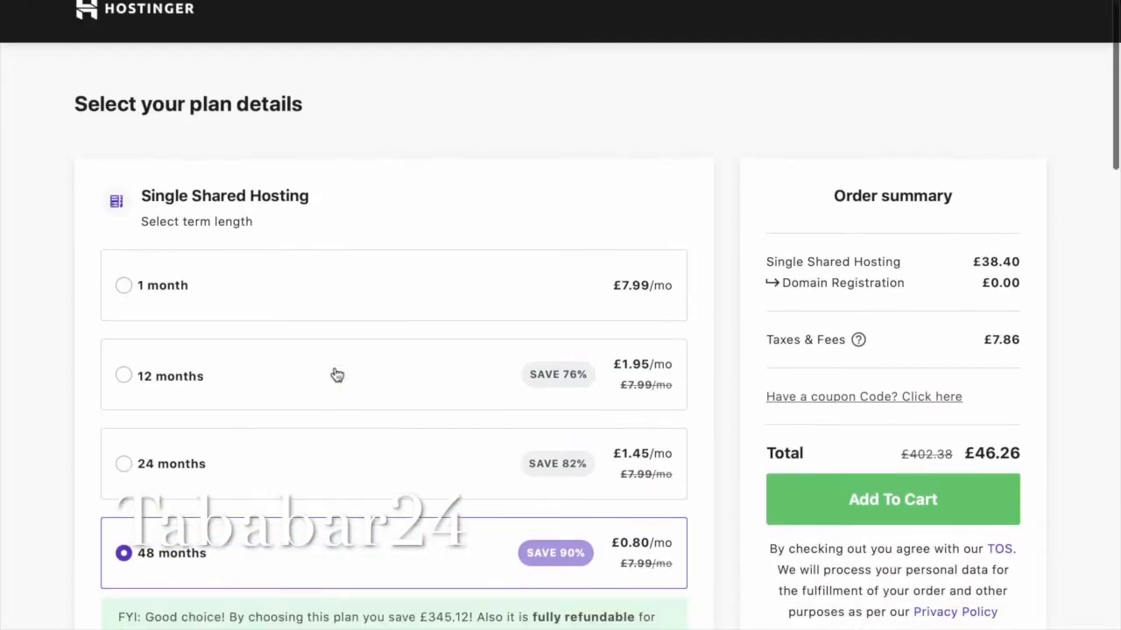
pyautogui.scroll(-7, 337, 374)
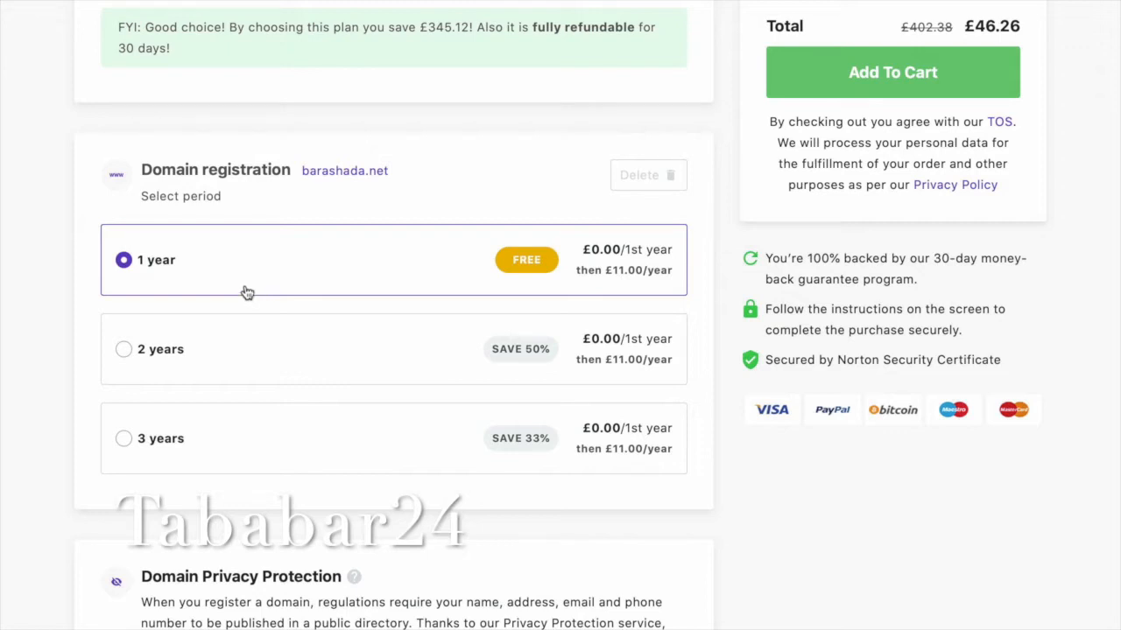
pyautogui.moveTo(307, 173); pyautogui.dragTo(398, 174)
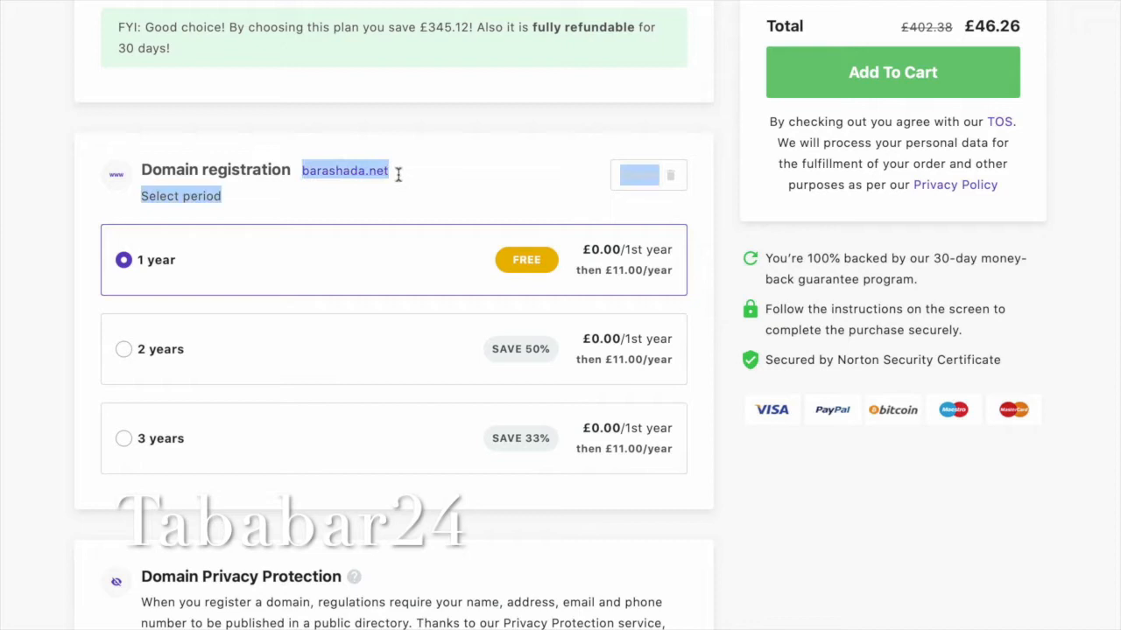
pyautogui.click(477, 187)
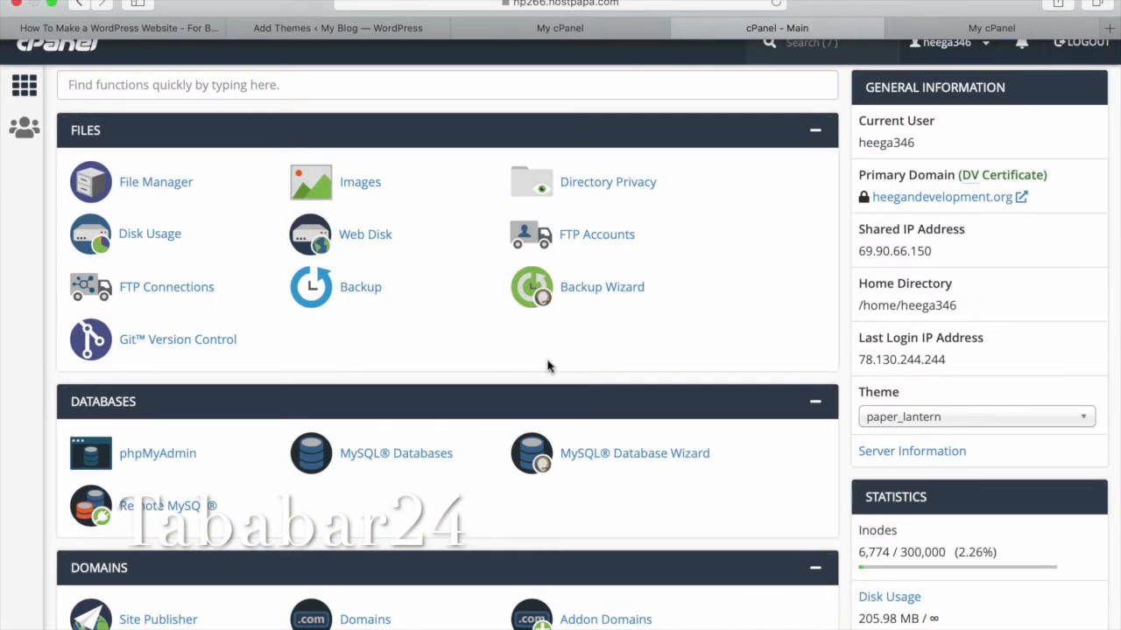
# Scroll down the cPanel page to the Softaculous Apps Installer section.
pyautogui.scroll(-6, 548, 366)
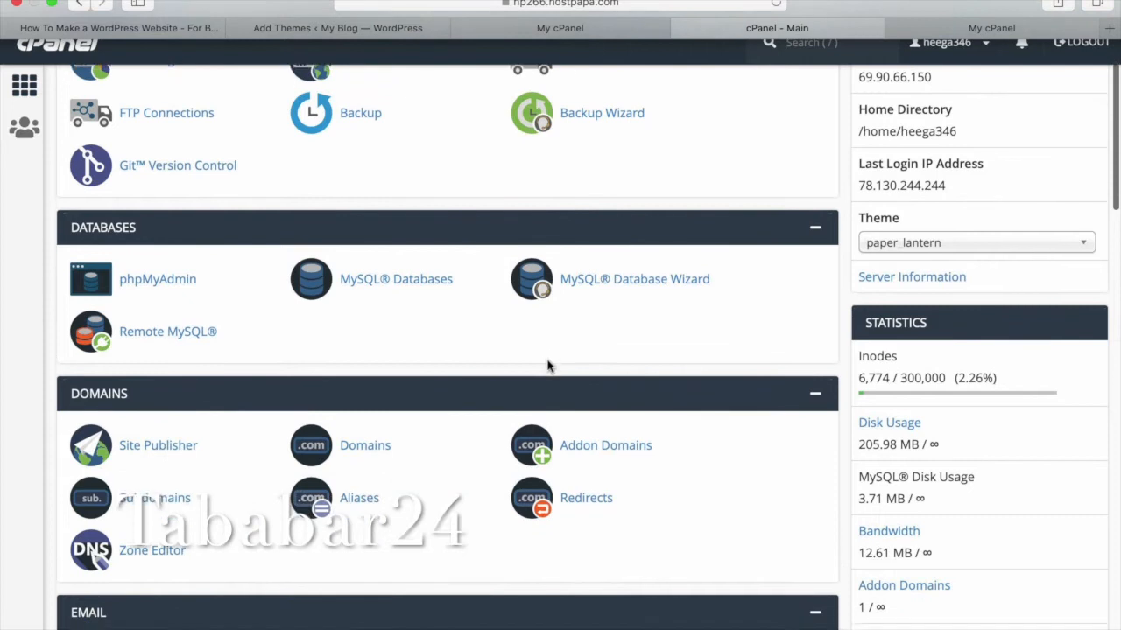
pyautogui.scroll(-2, 547, 366)
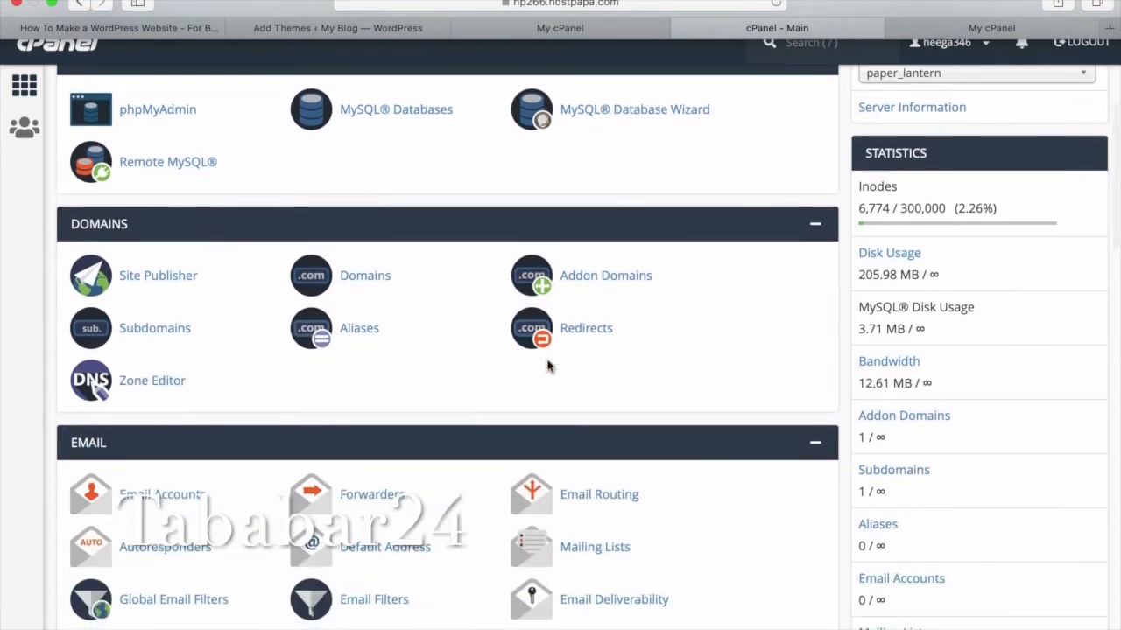
pyautogui.scroll(-1, 547, 366)
pyautogui.scroll(-2, 547, 366)
pyautogui.scroll(-6, 547, 366)
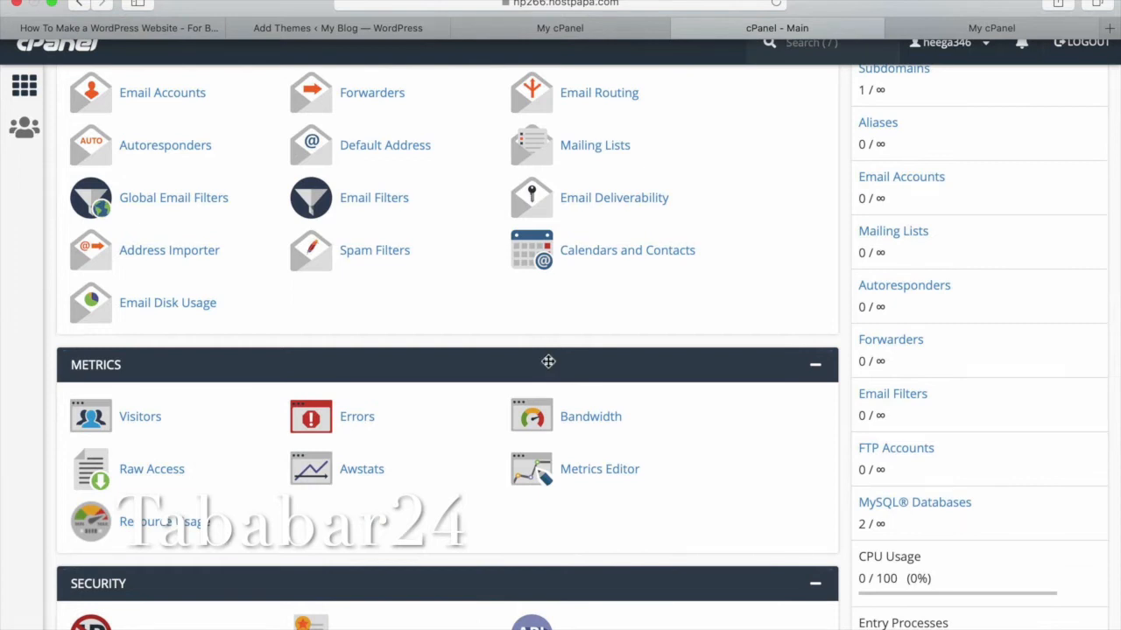
pyautogui.scroll(-2, 548, 363)
pyautogui.scroll(-2, 548, 362)
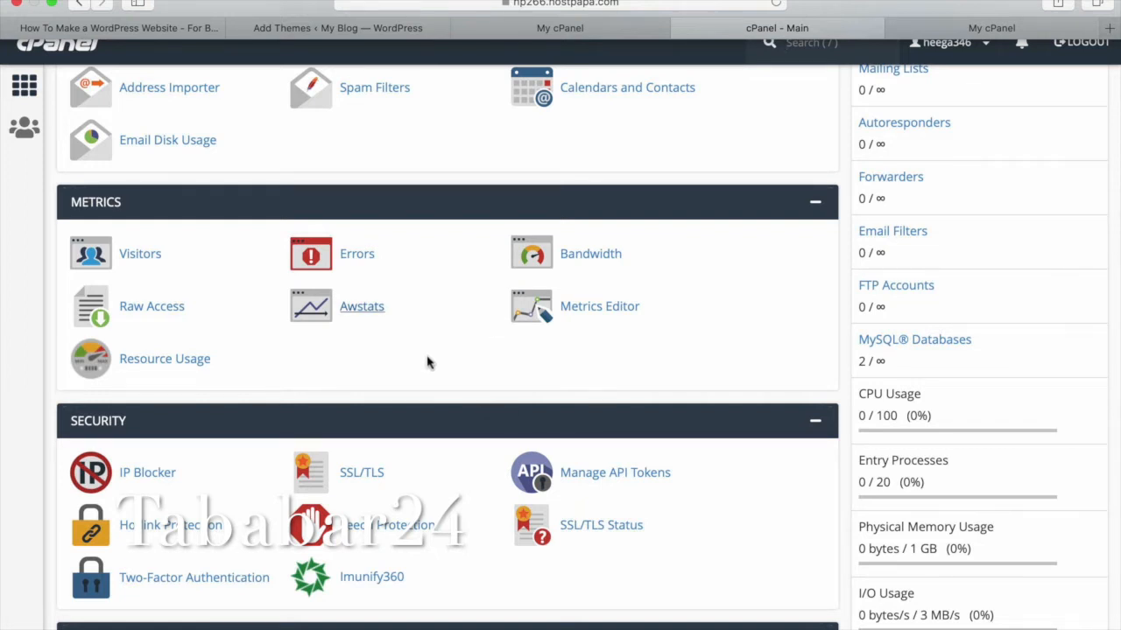
pyautogui.scroll(-6, 522, 327)
pyautogui.scroll(-3, 522, 327)
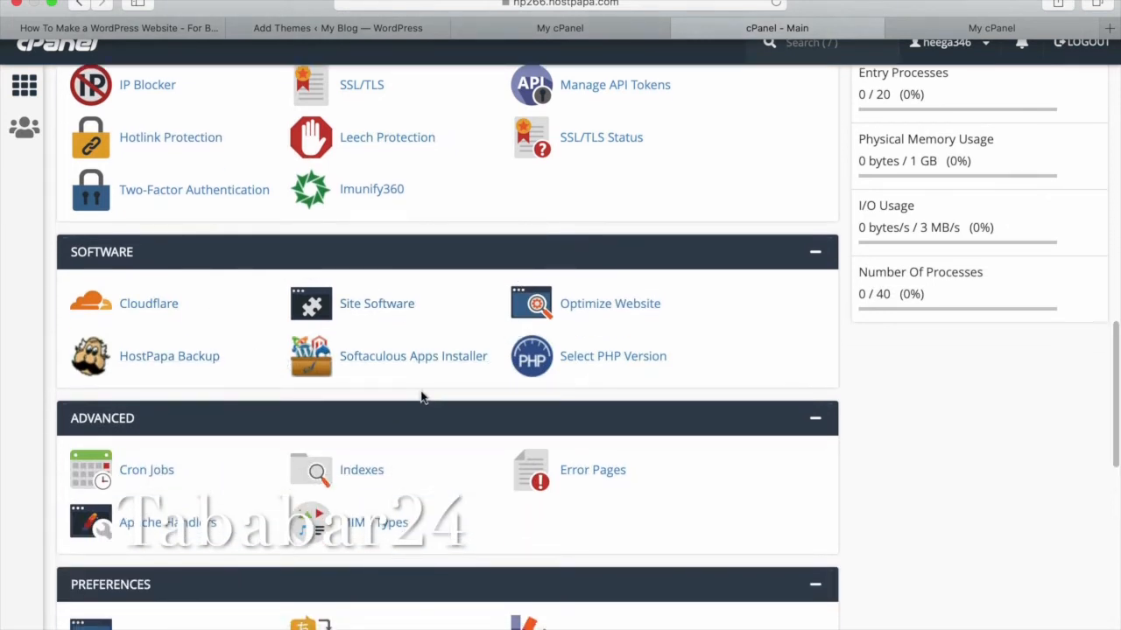
pyautogui.scroll(-3, 421, 398)
pyautogui.scroll(-7, 421, 398)
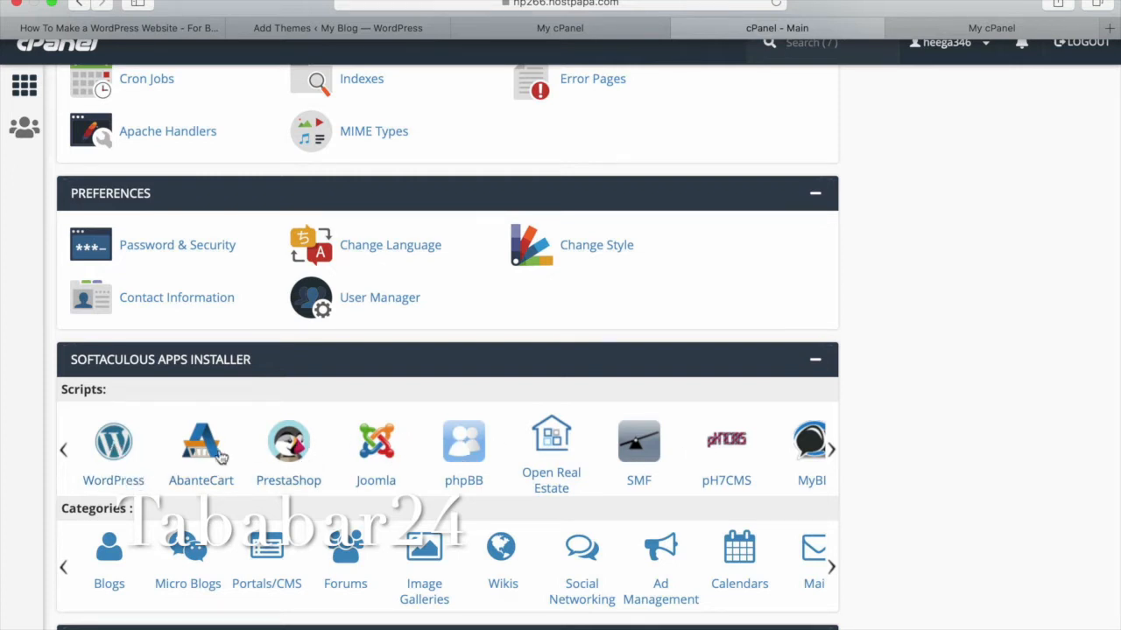
# Browse the Scripts carousel and open the WordPress installer.
pyautogui.click(832, 451)
pyautogui.click(832, 451)
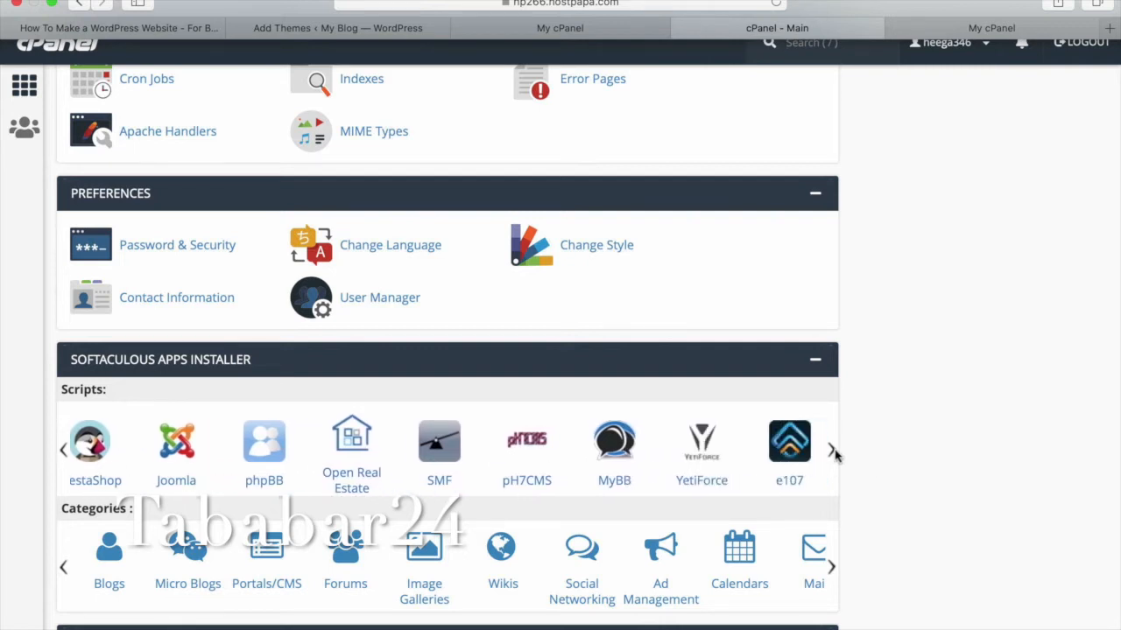
pyautogui.click(833, 451)
pyautogui.click(63, 452)
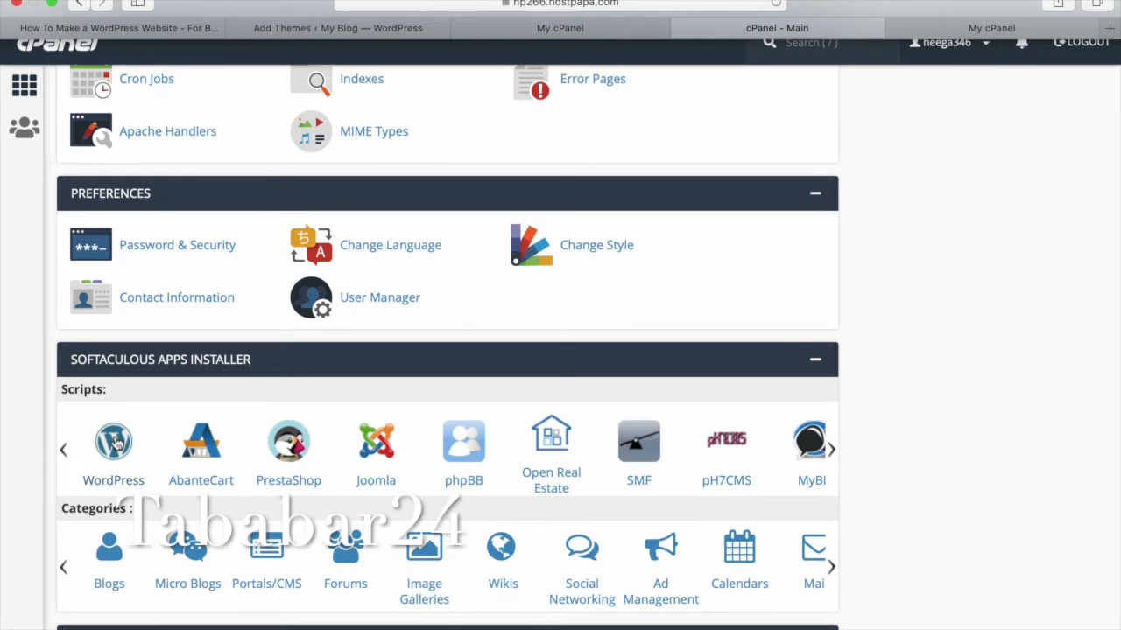
pyautogui.click(117, 444)
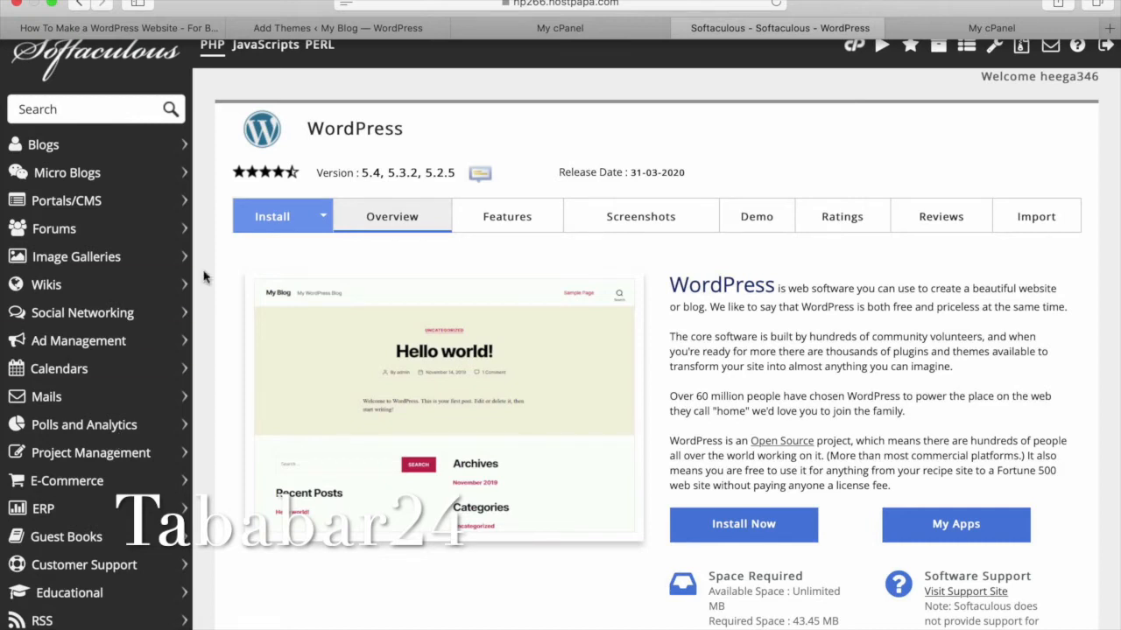
# Open the WordPress install form and choose tababar24.com as the installation domain.
pyautogui.click(294, 225)
pyautogui.scroll(3, 383, 308)
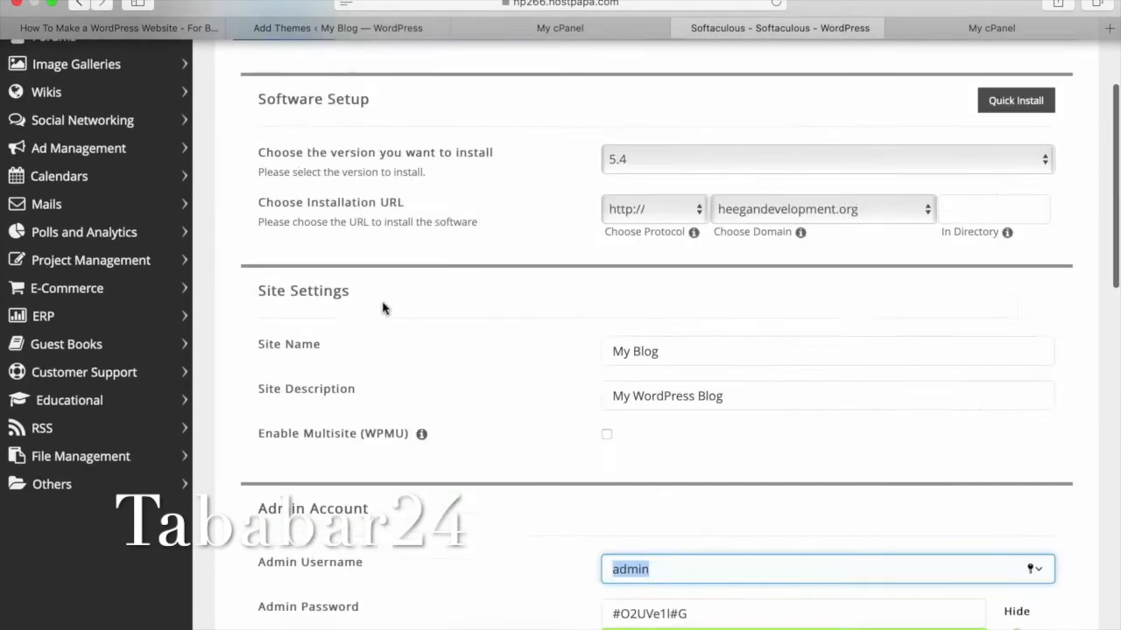
pyautogui.scroll(3, 382, 308)
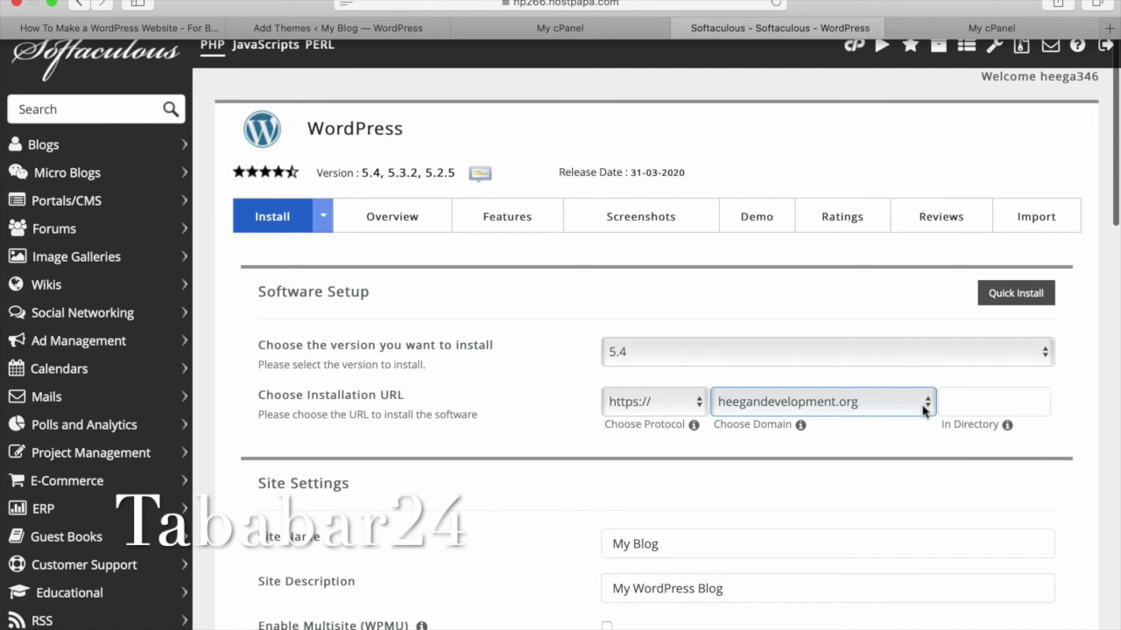
pyautogui.click(923, 410)
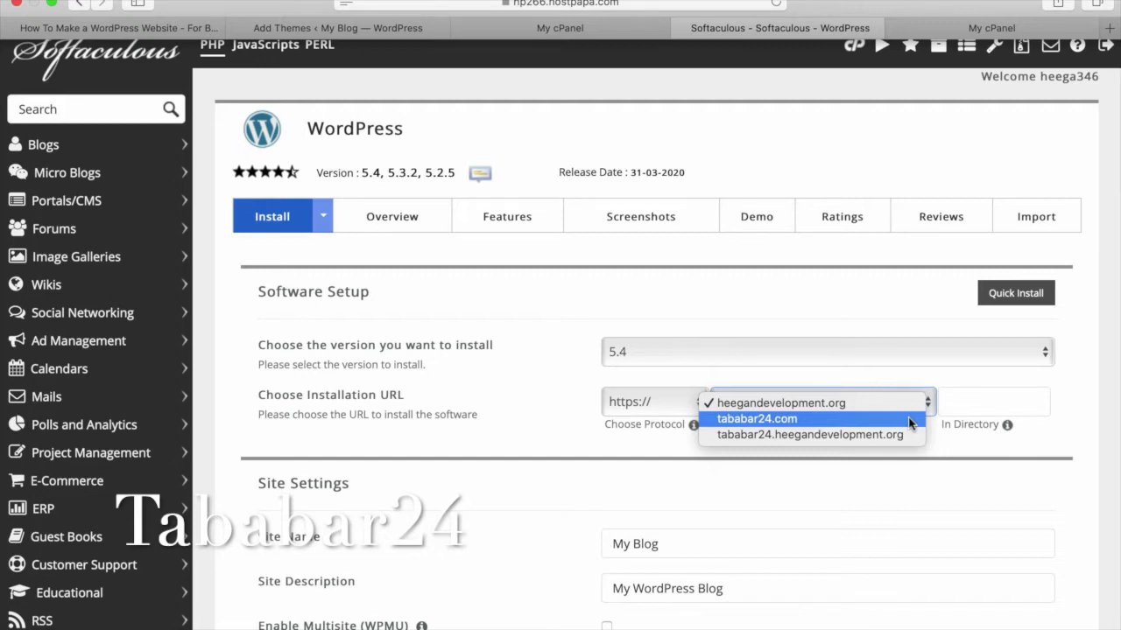
pyautogui.click(911, 421)
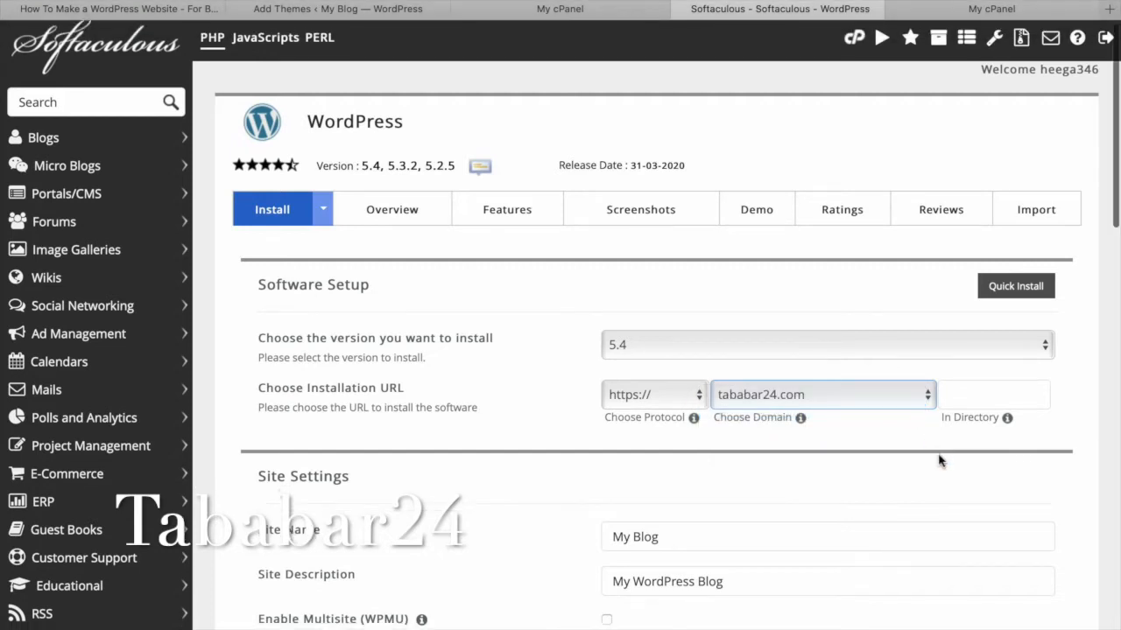
pyautogui.scroll(-3, 939, 461)
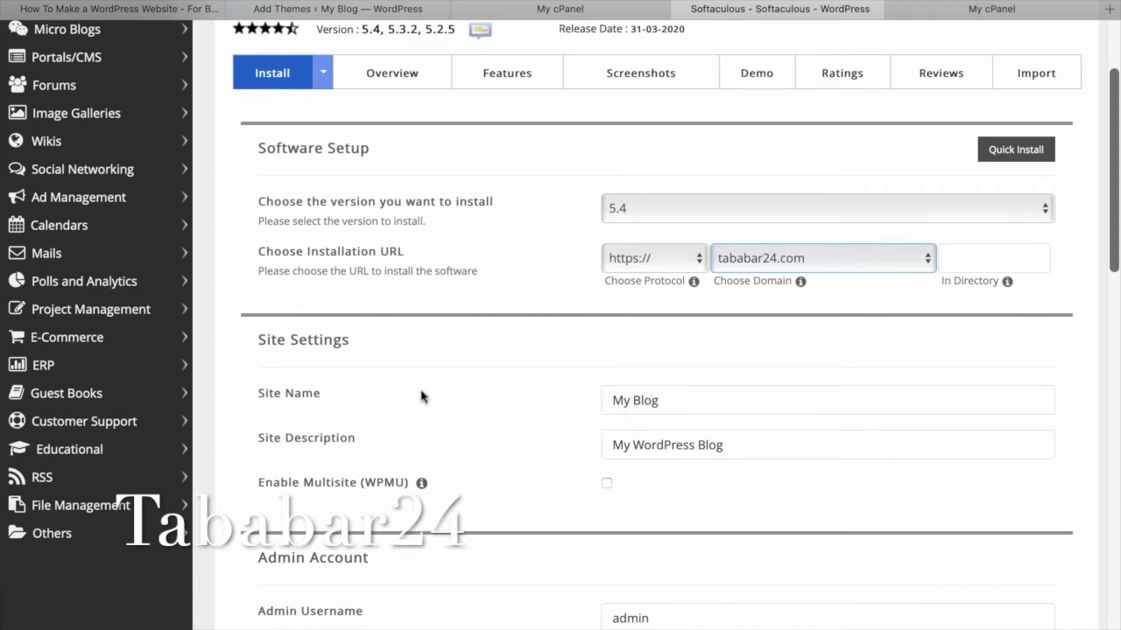
# Set the Site Name to Tababar24 and the Site Description to Training.
pyautogui.tripleClick(619, 415)
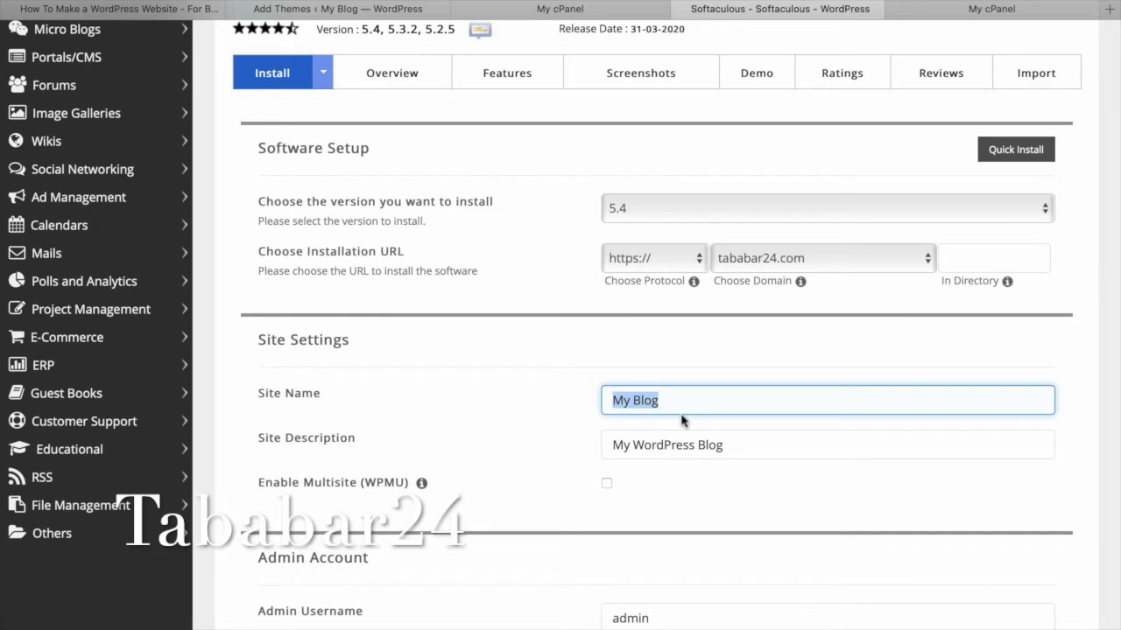
pyautogui.write('Taba')
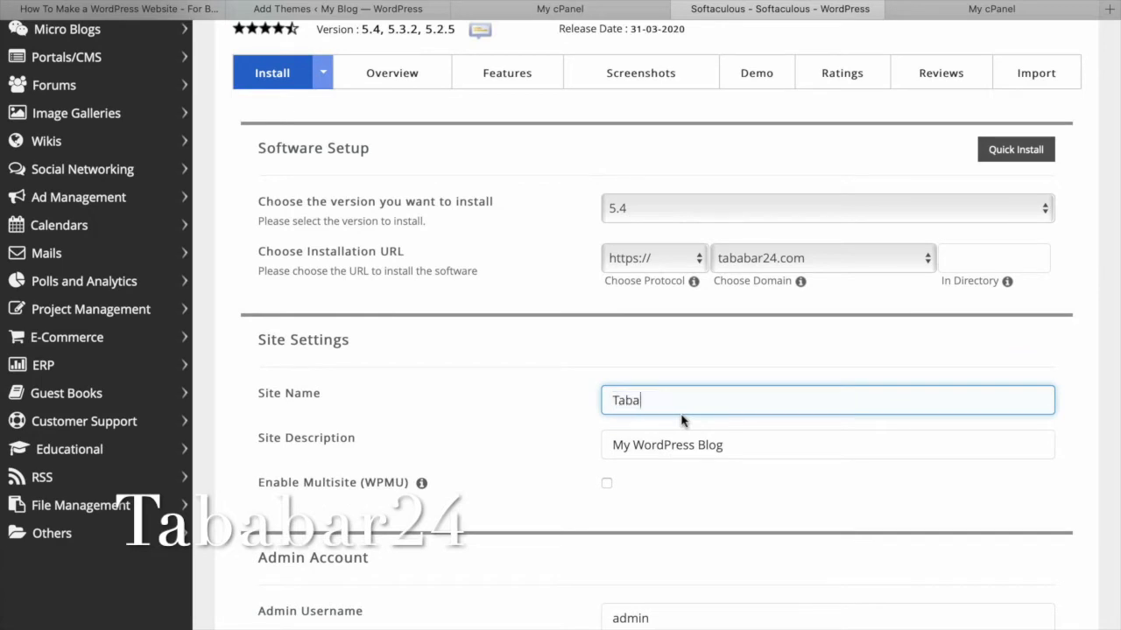
pyautogui.write('bar24')
pyautogui.moveTo(749, 449); pyautogui.dragTo(606, 450)
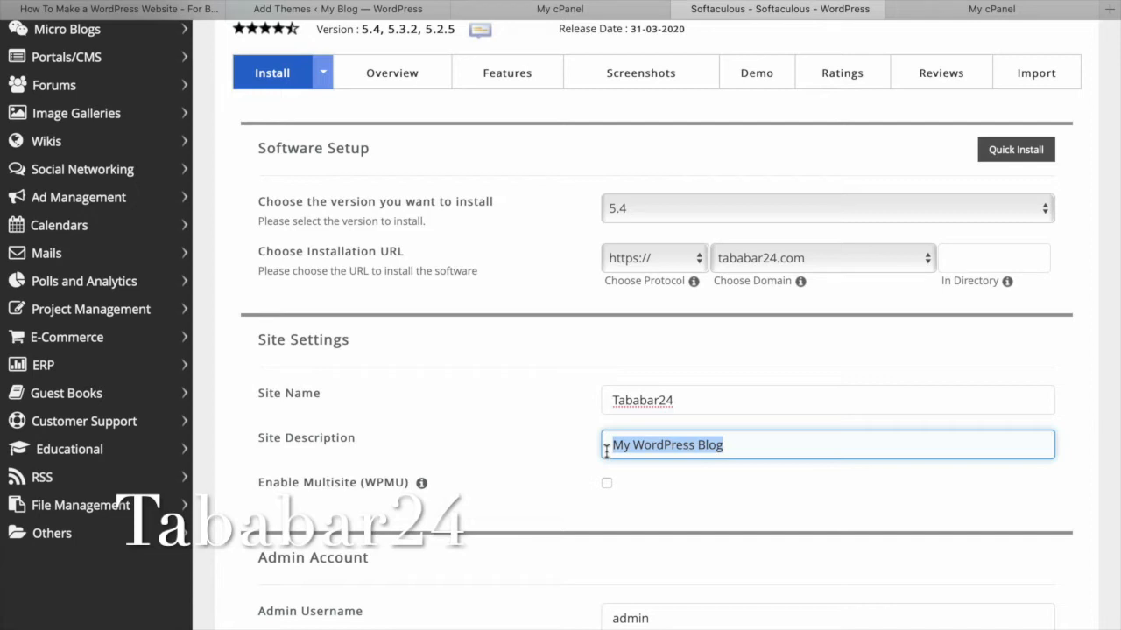
pyautogui.write('Training')
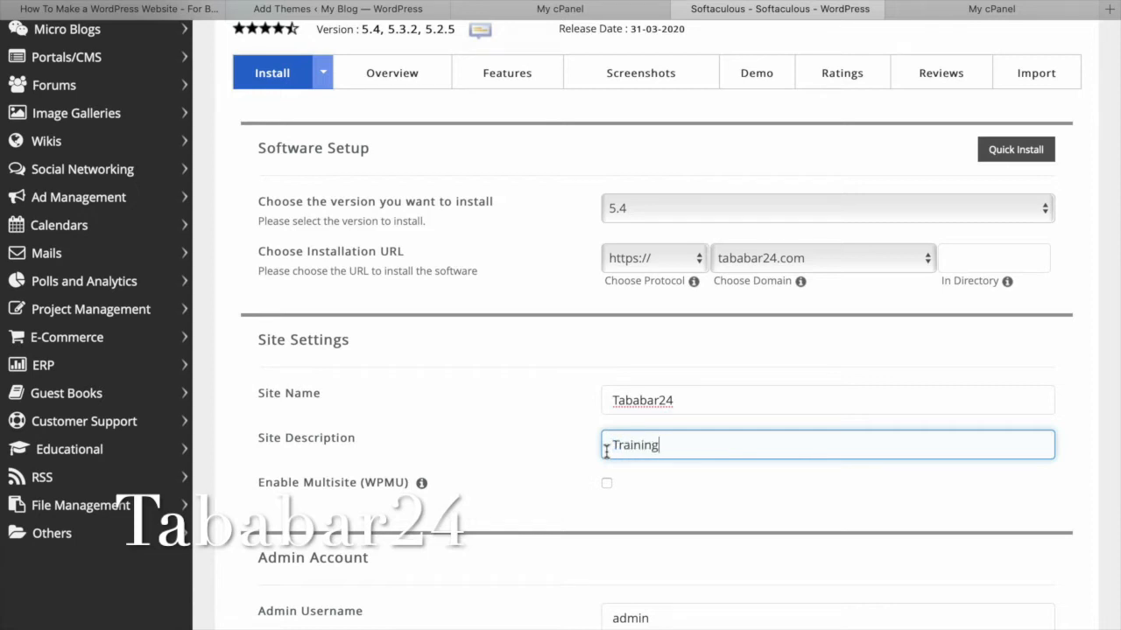
pyautogui.scroll(-3, 642, 444)
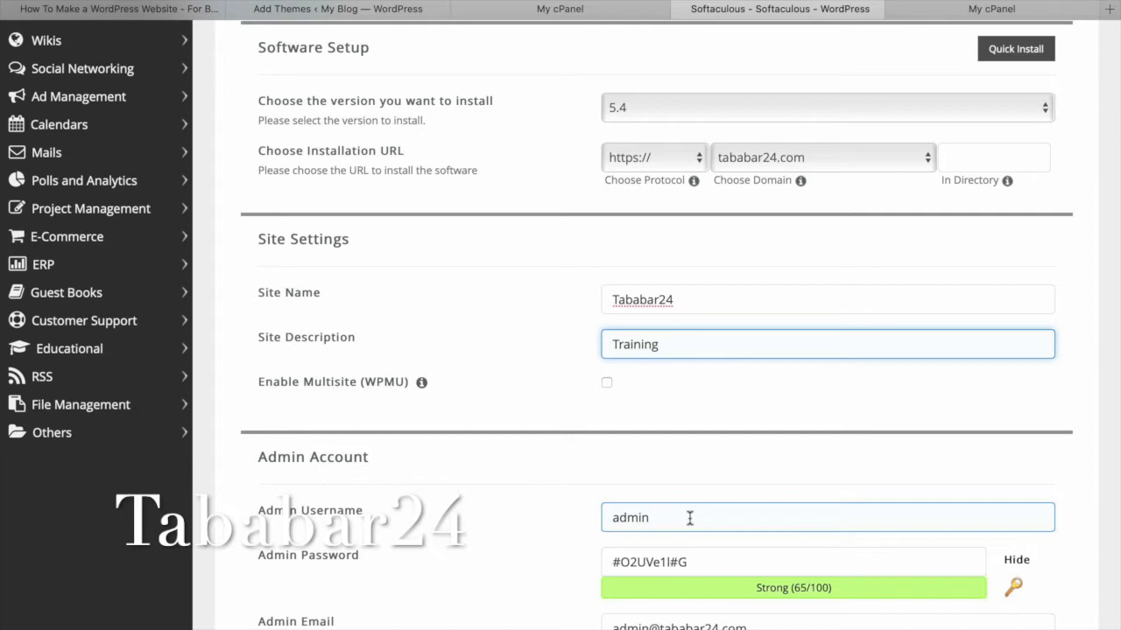
pyautogui.scroll(-2, 690, 519)
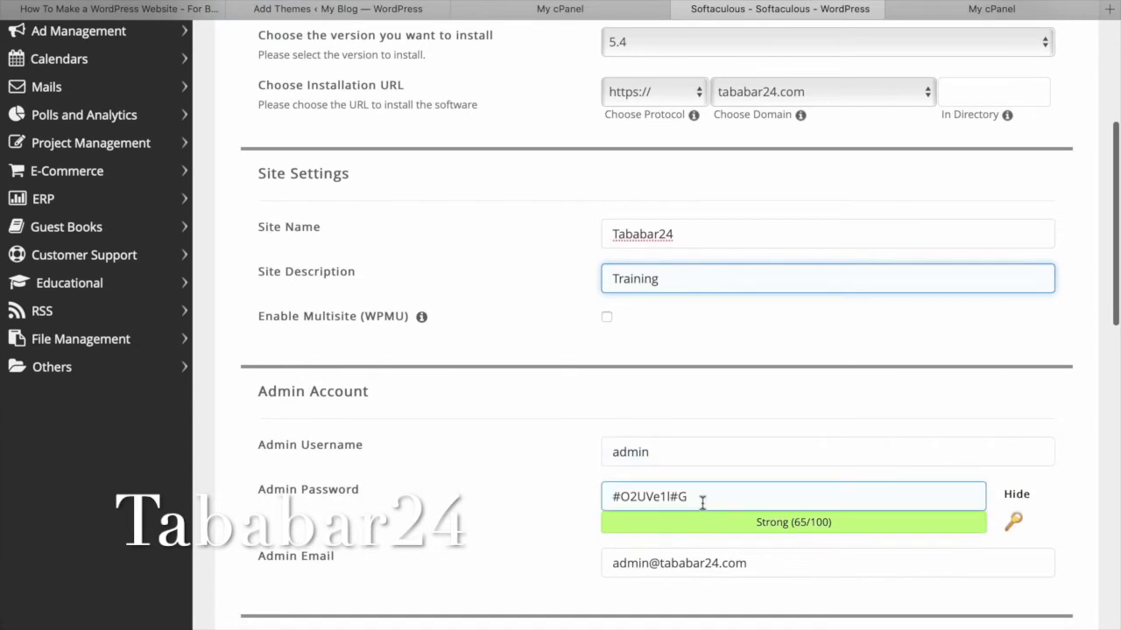
# Copy the generated admin password to the clipboard for later.
pyautogui.moveTo(727, 495); pyautogui.dragTo(604, 495)
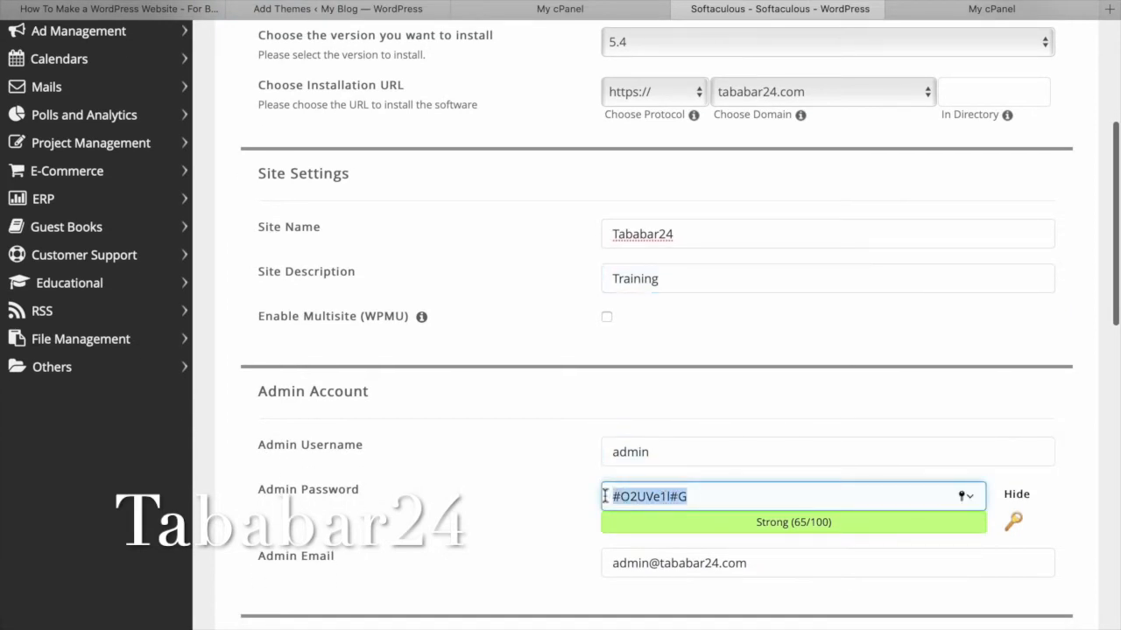
pyautogui.rightClick(651, 496)
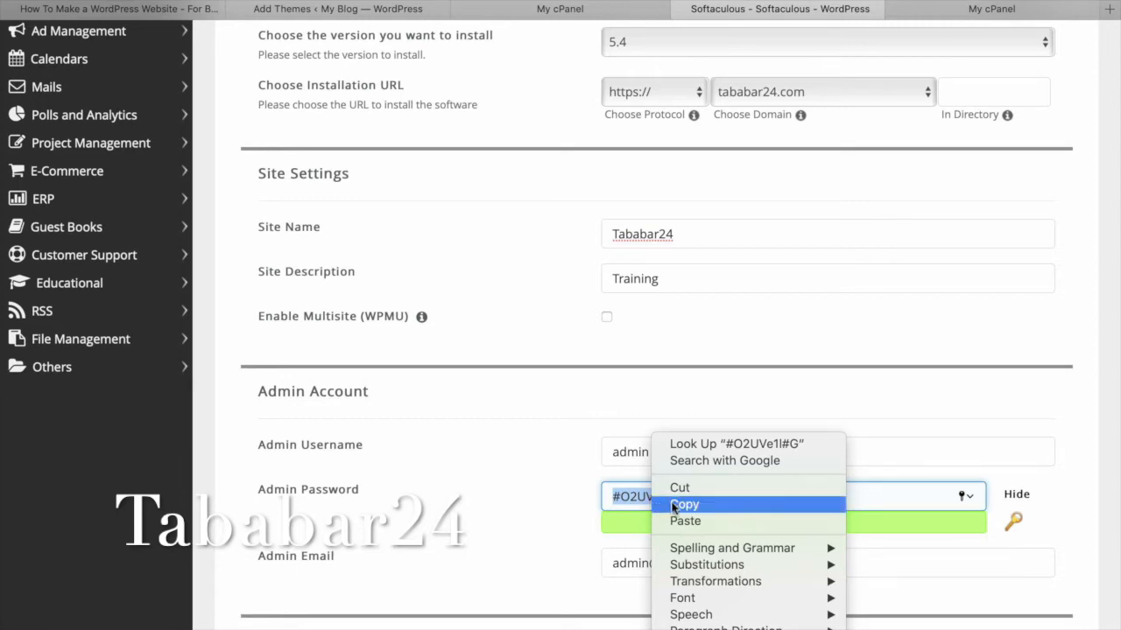
pyautogui.click(683, 505)
pyautogui.scroll(-2, 794, 536)
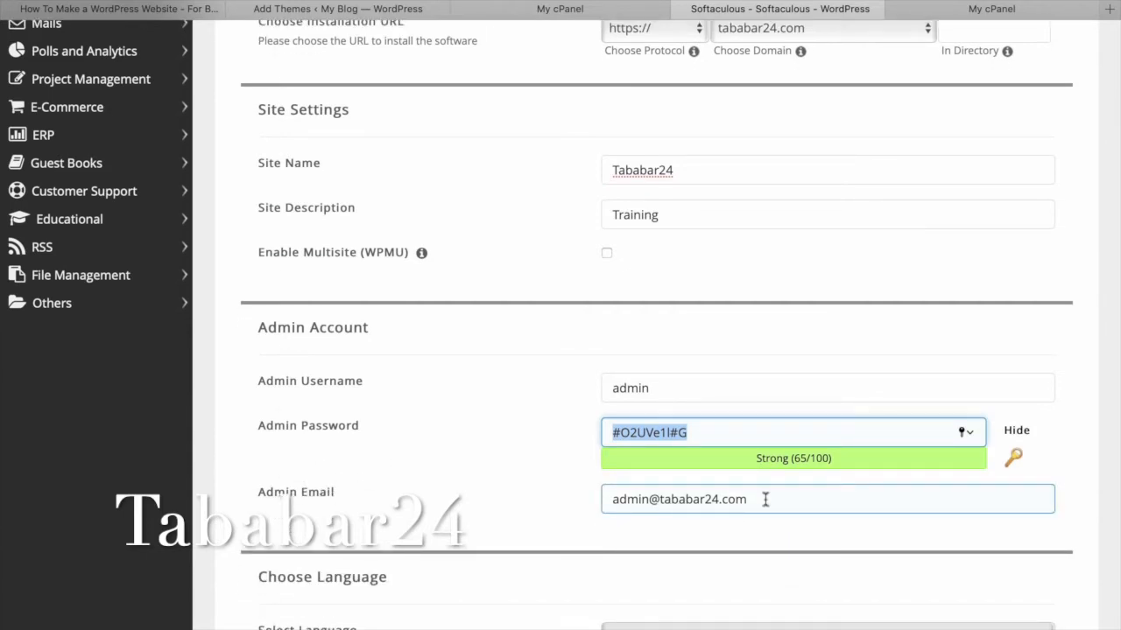
pyautogui.scroll(-5, 715, 534)
pyautogui.scroll(-8, 716, 536)
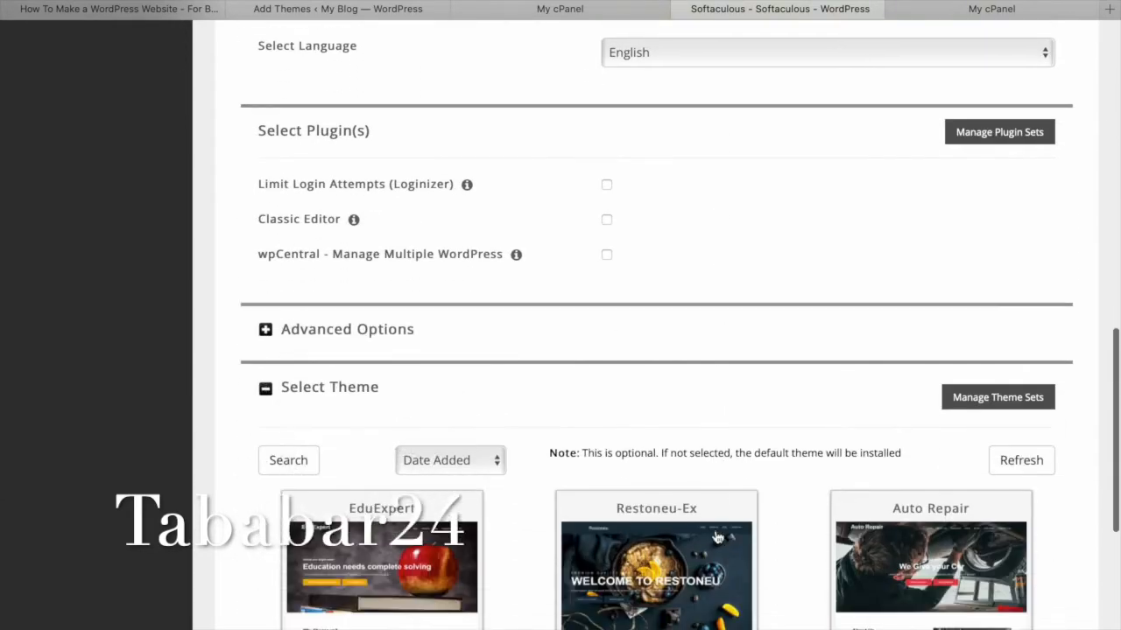
# Preview the Restoneu-Ex theme demo, then return to the installation form.
pyautogui.scroll(-4, 715, 536)
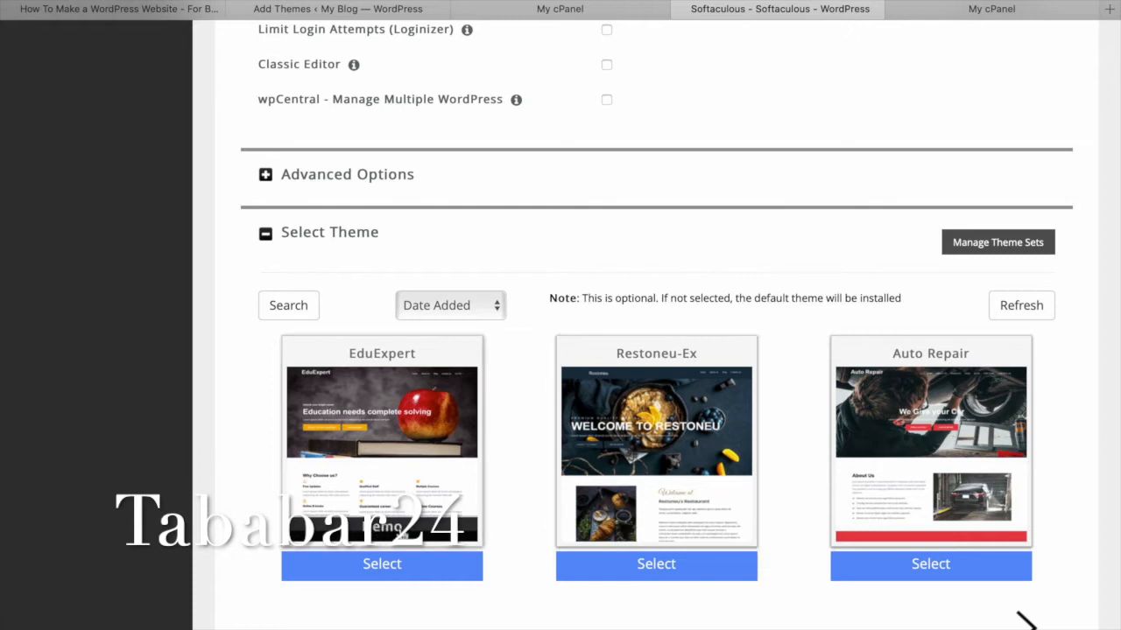
pyautogui.click(653, 528)
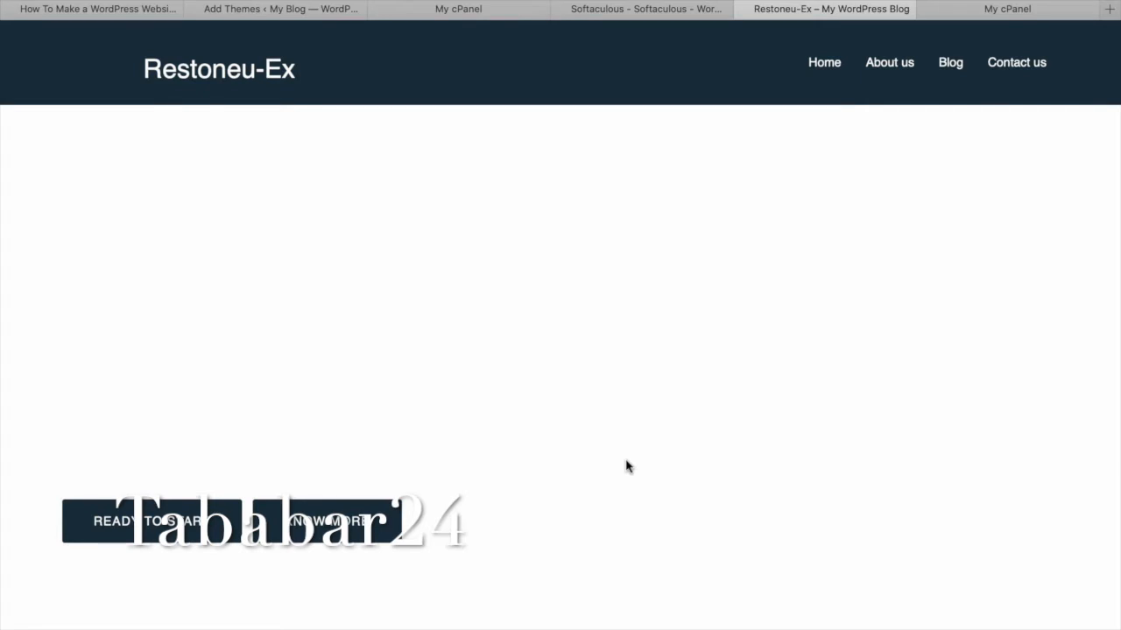
pyautogui.scroll(-10, 627, 465)
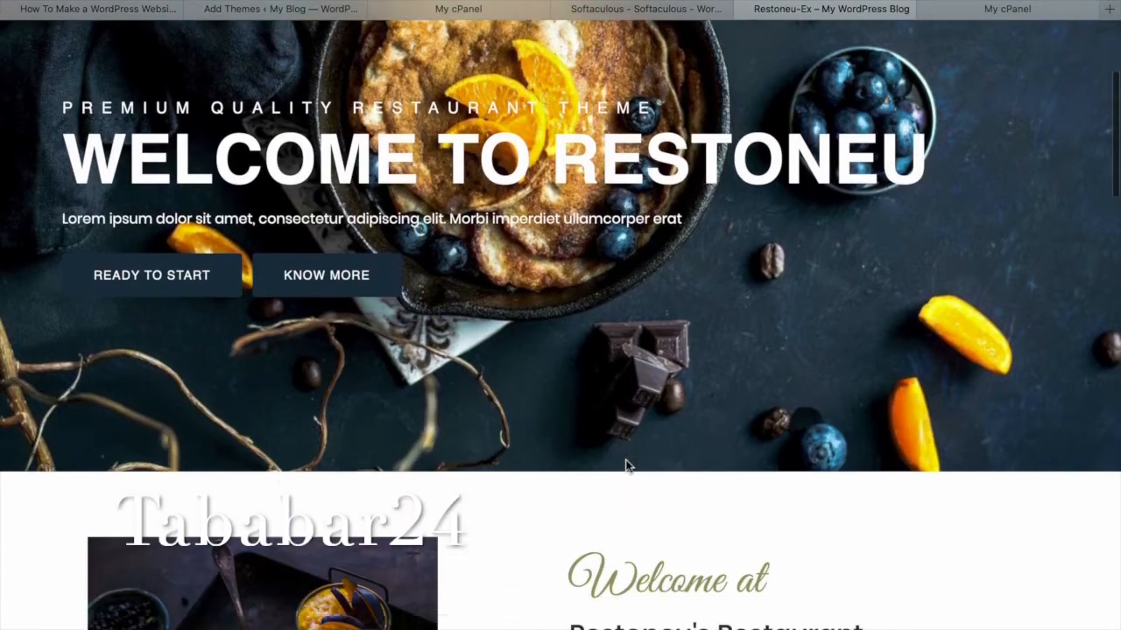
pyautogui.scroll(-3, 626, 466)
pyautogui.scroll(12, 627, 462)
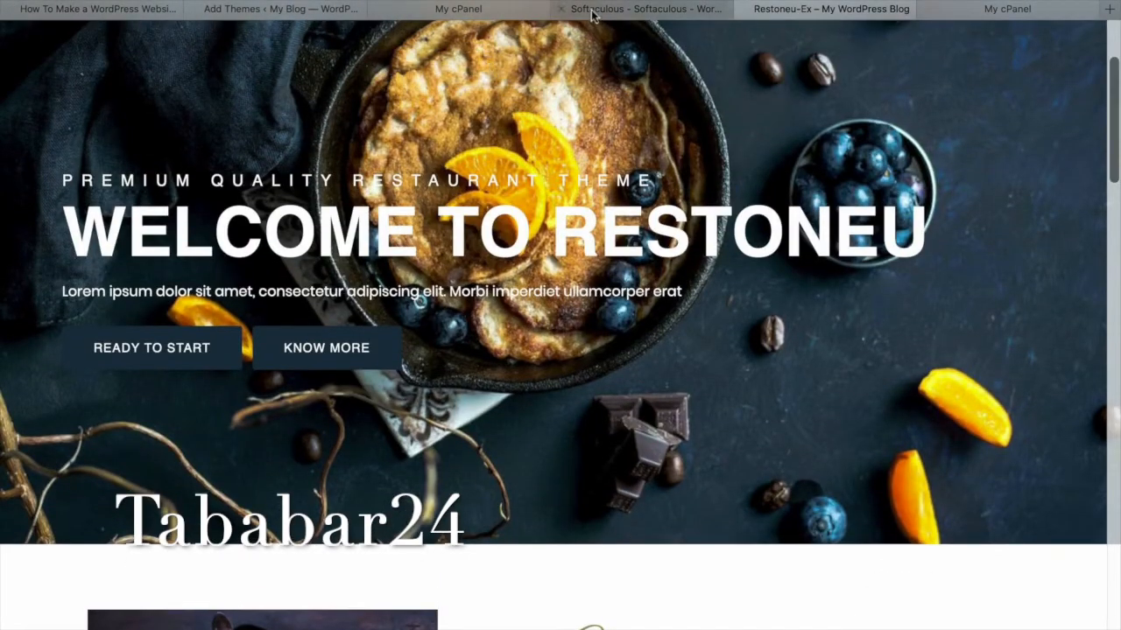
pyautogui.click(646, 9)
# Preview the Auto Repair theme demo, then return to the installation form.
pyautogui.moveTo(862, 442)
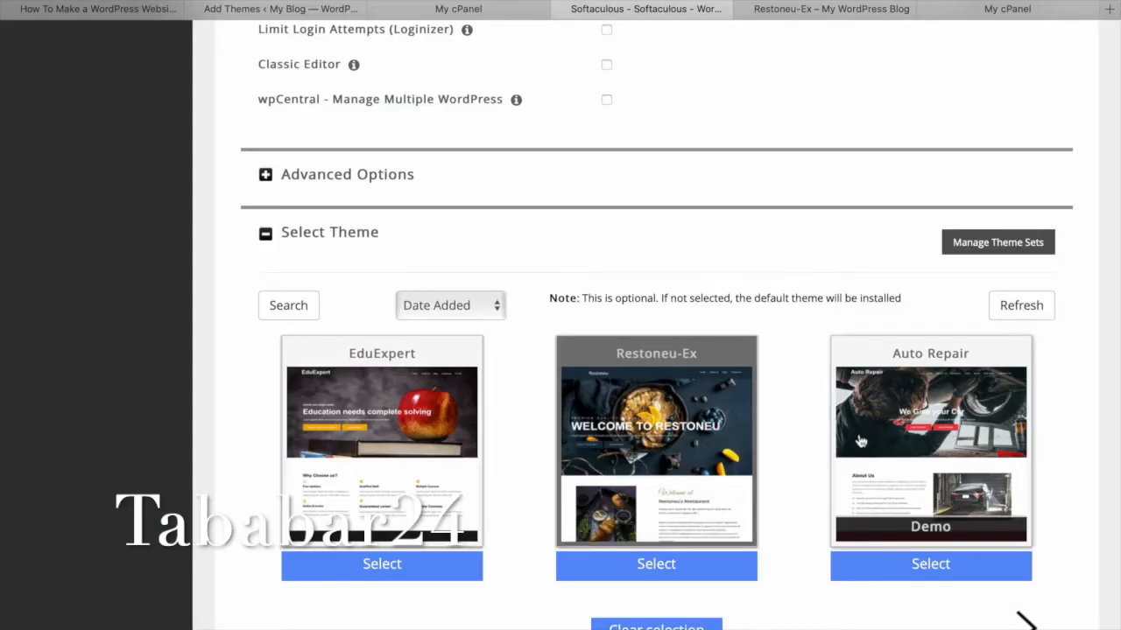
pyautogui.click(929, 529)
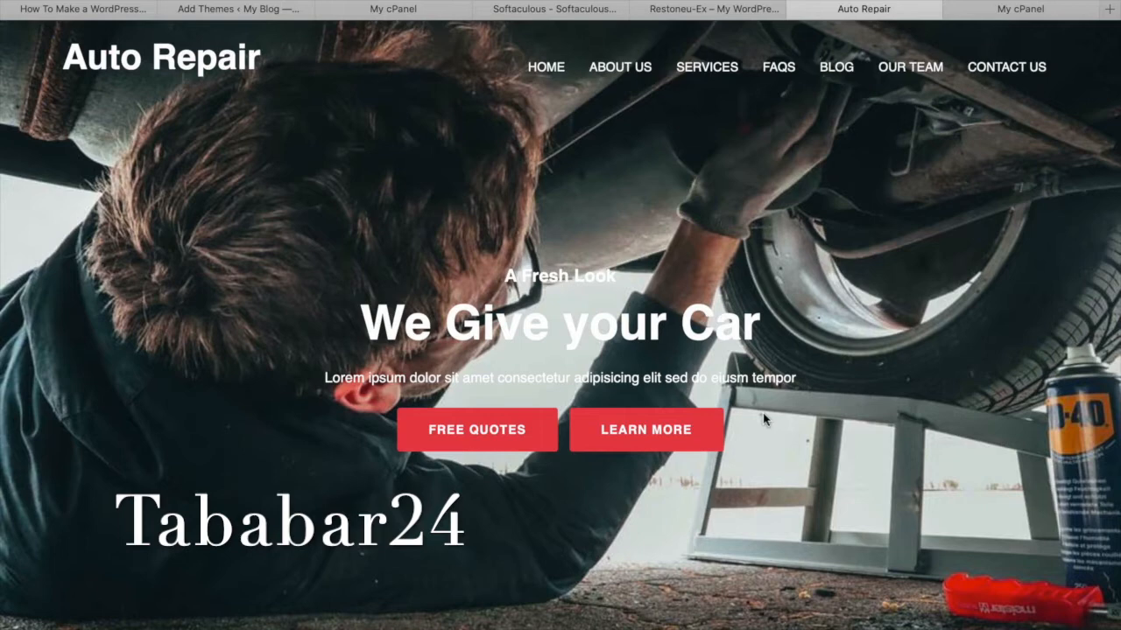
pyautogui.scroll(-10, 762, 420)
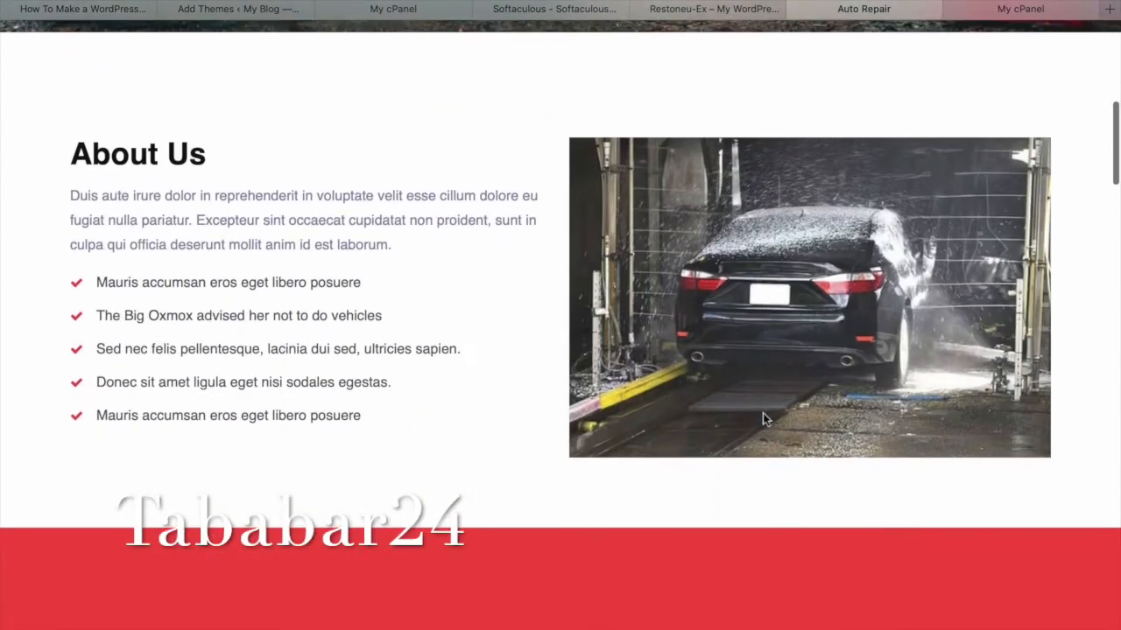
pyautogui.scroll(-10, 763, 420)
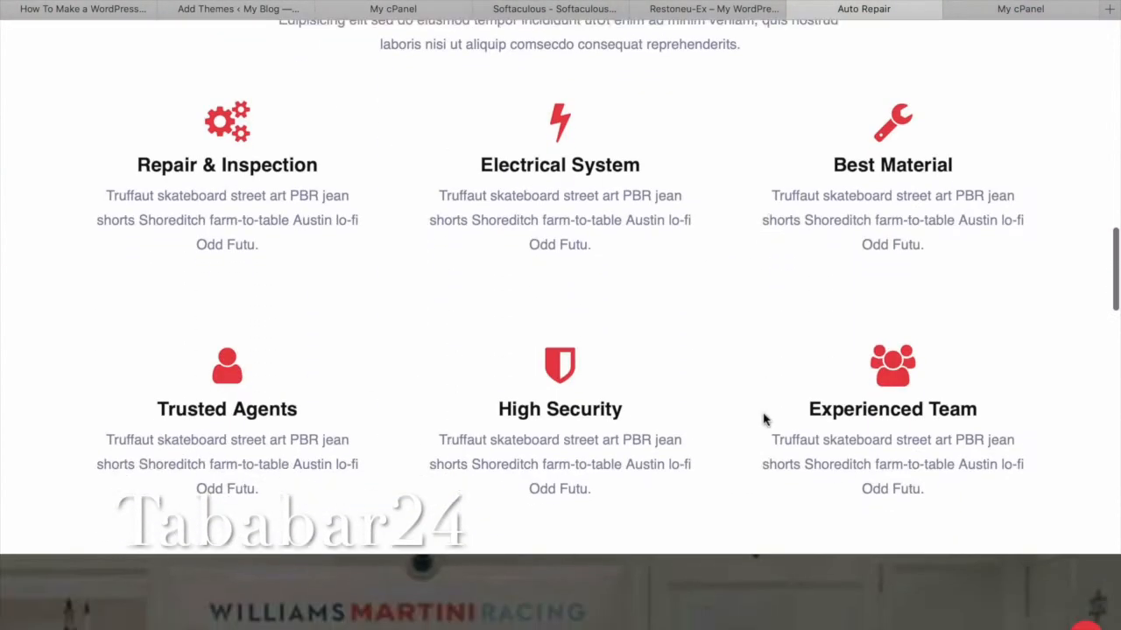
pyautogui.scroll(-3, 763, 419)
pyautogui.scroll(5, 762, 419)
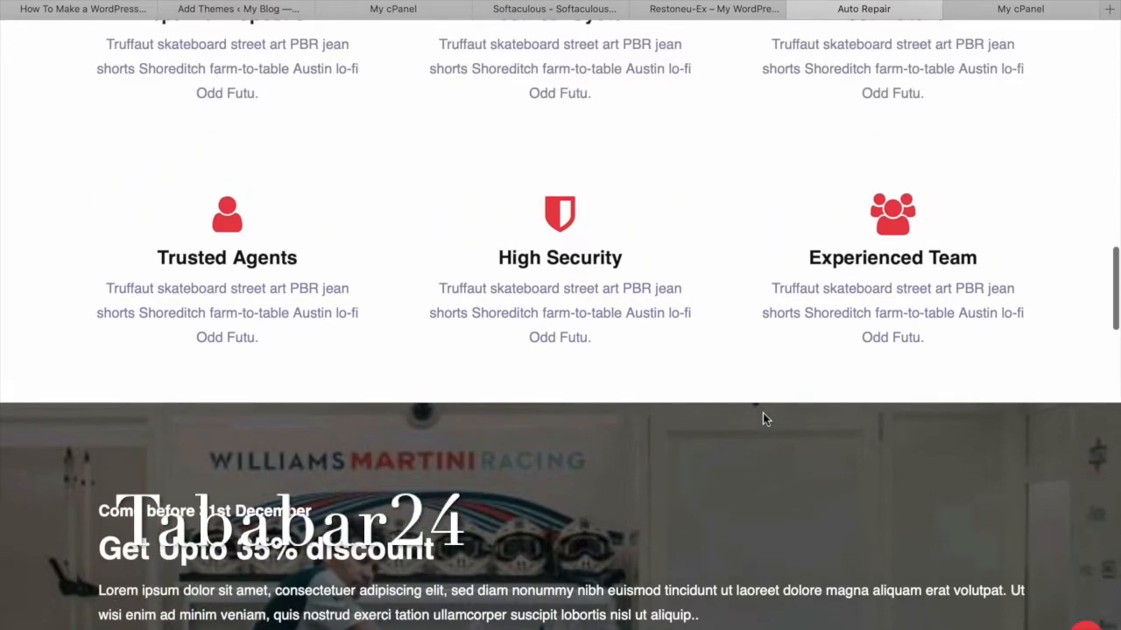
pyautogui.scroll(7, 763, 419)
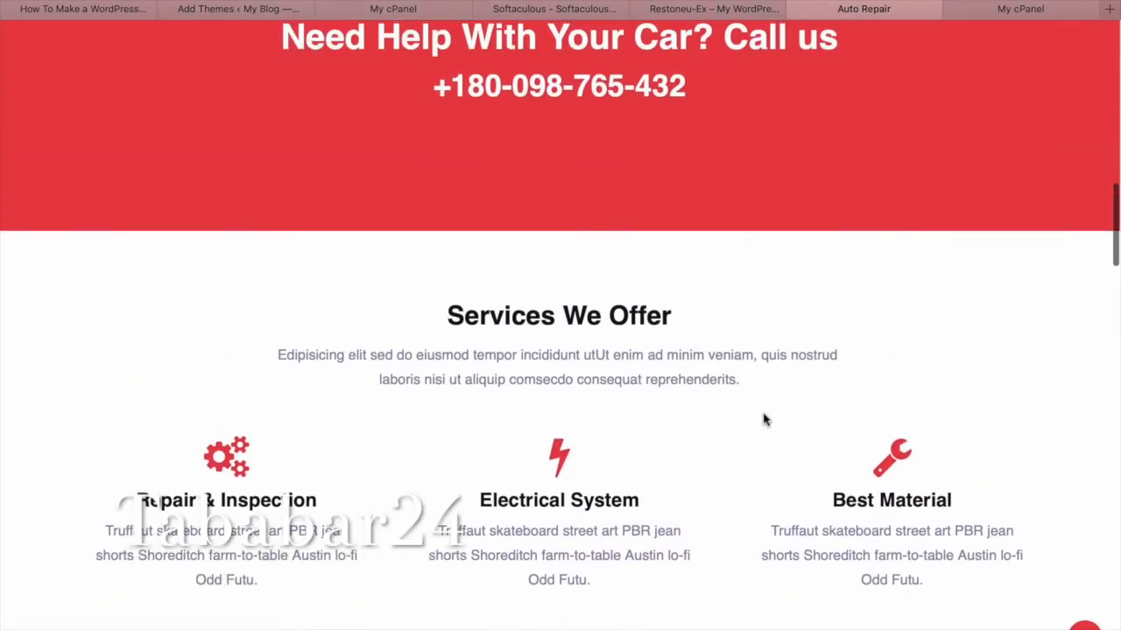
pyautogui.scroll(2, 762, 419)
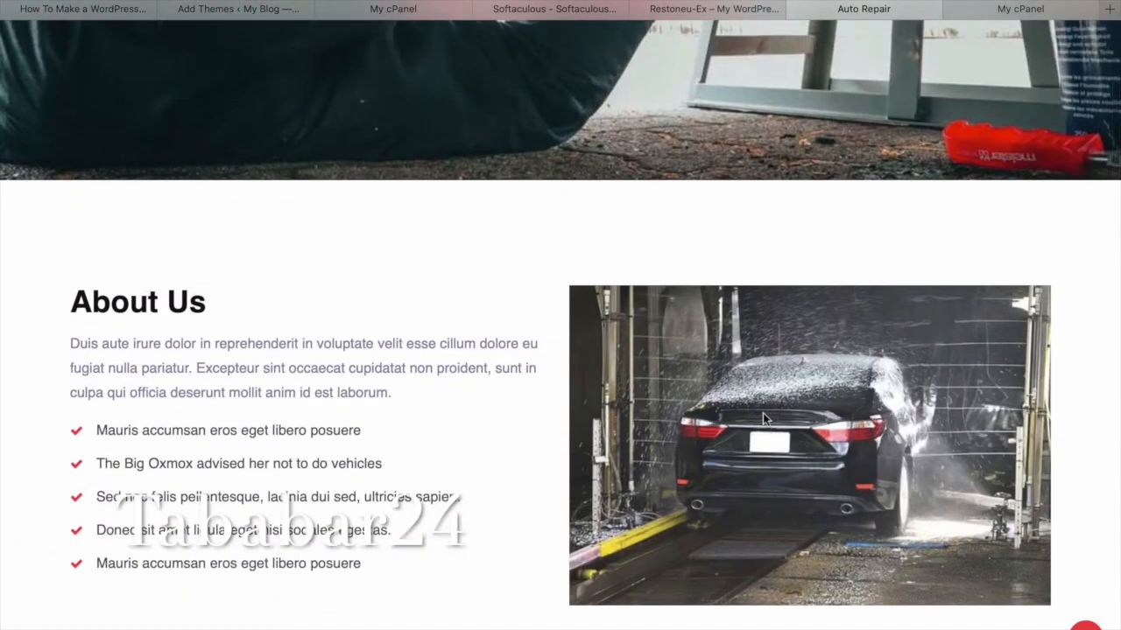
pyautogui.scroll(4, 763, 419)
pyautogui.scroll(1, 762, 419)
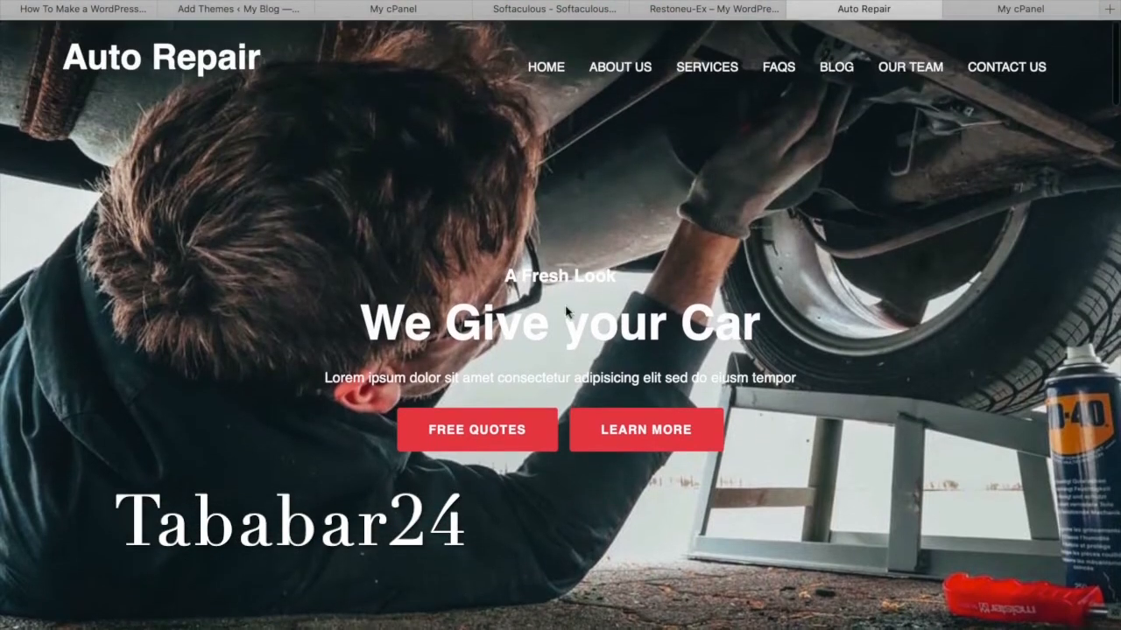
pyautogui.click(588, 19)
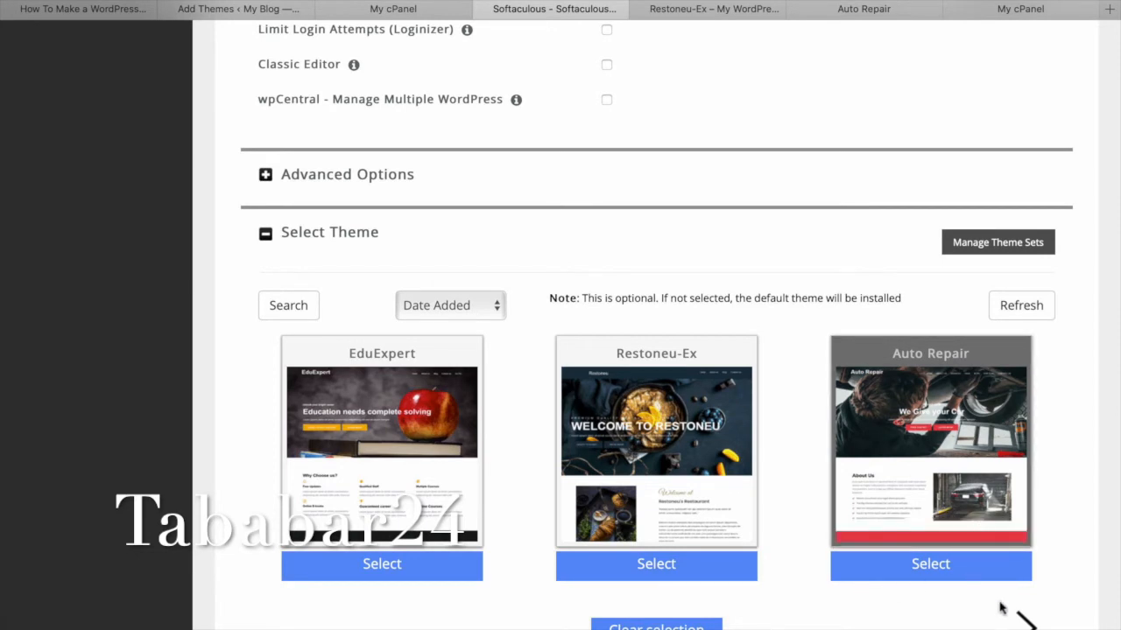
# Show the next set of themes, pick Travely, and preview its demo.
pyautogui.click(1027, 626)
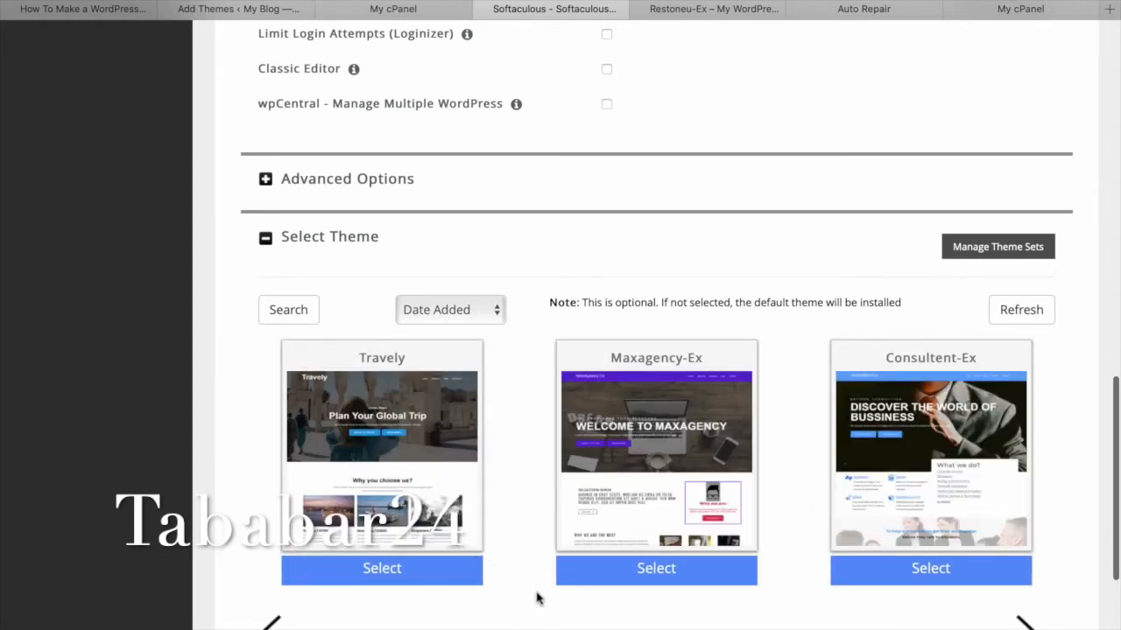
pyautogui.scroll(-2, 535, 596)
pyautogui.scroll(-1, 537, 598)
pyautogui.moveTo(456, 260)
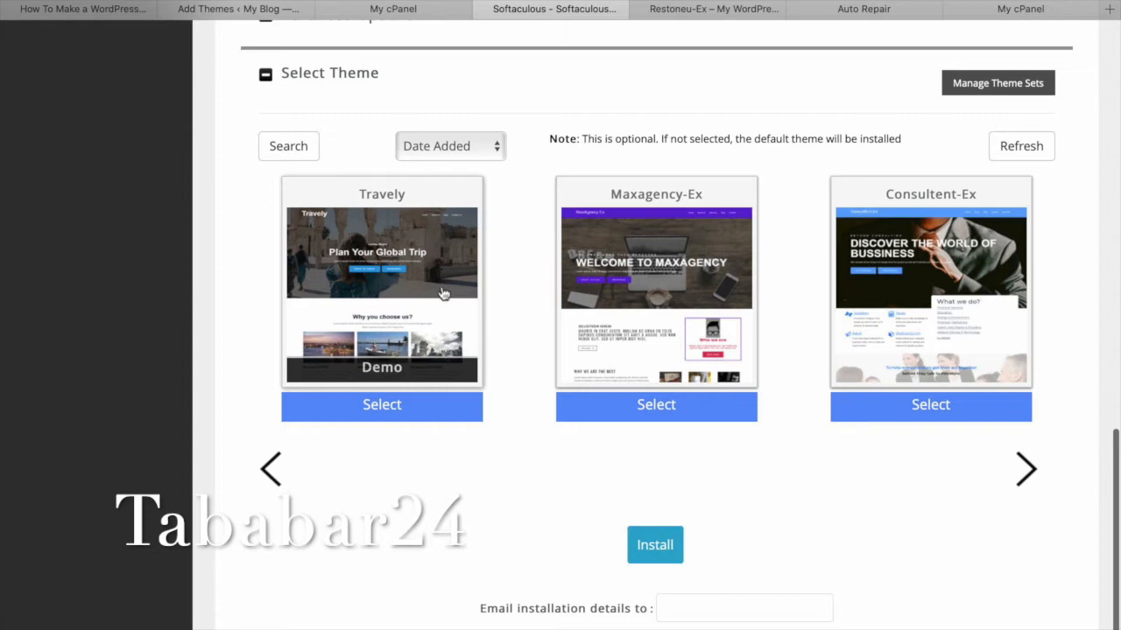
pyautogui.click(405, 374)
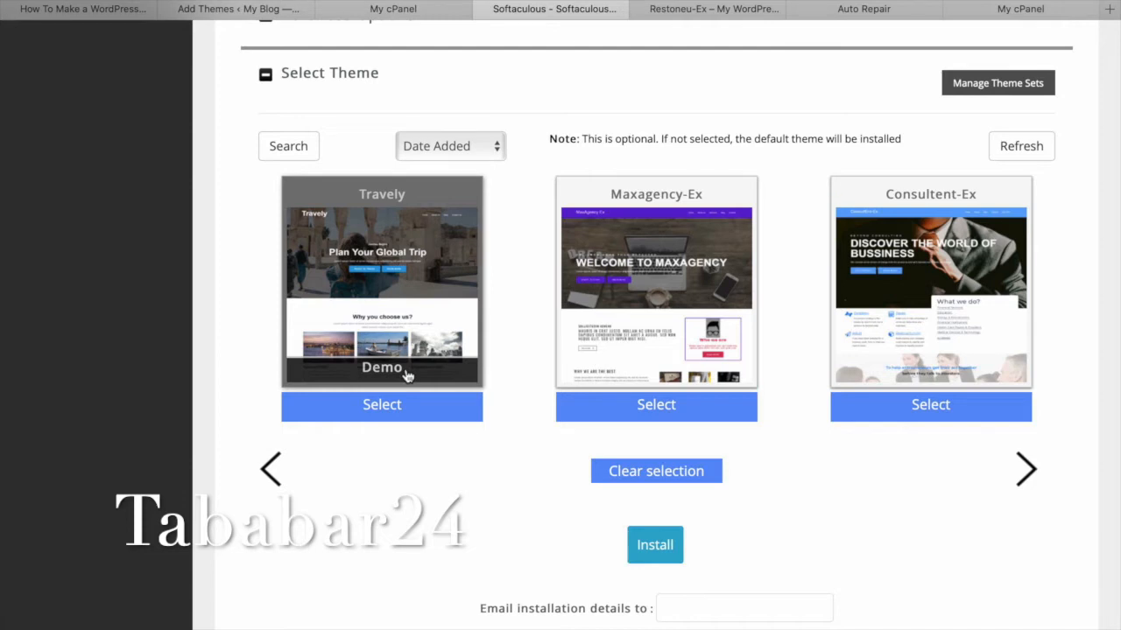
pyautogui.click(382, 370)
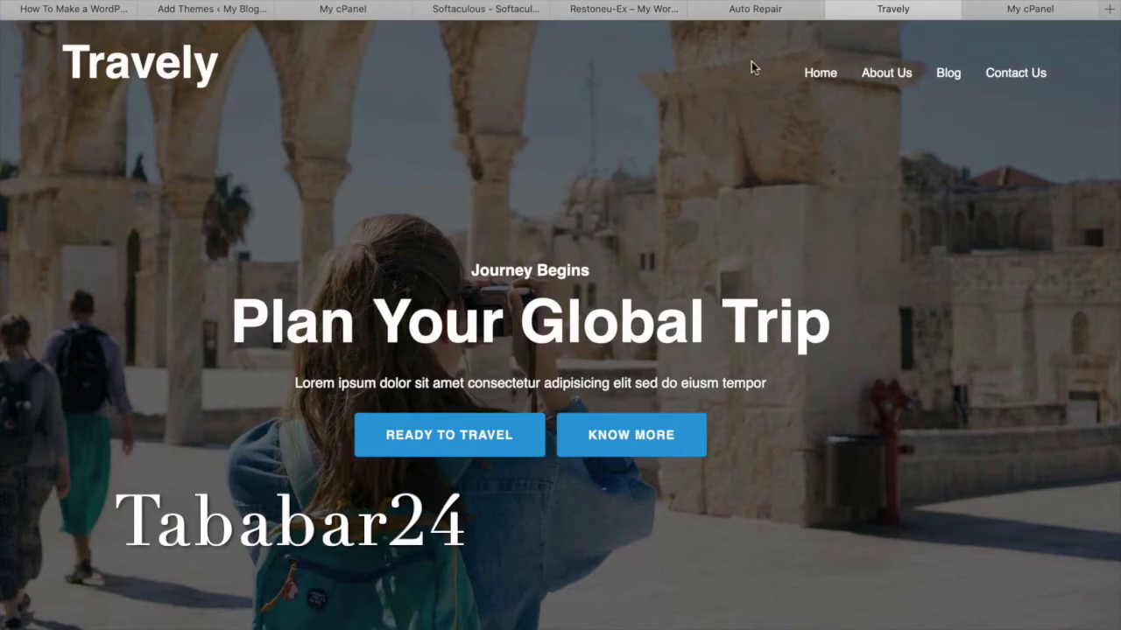
pyautogui.scroll(-10, 784, 255)
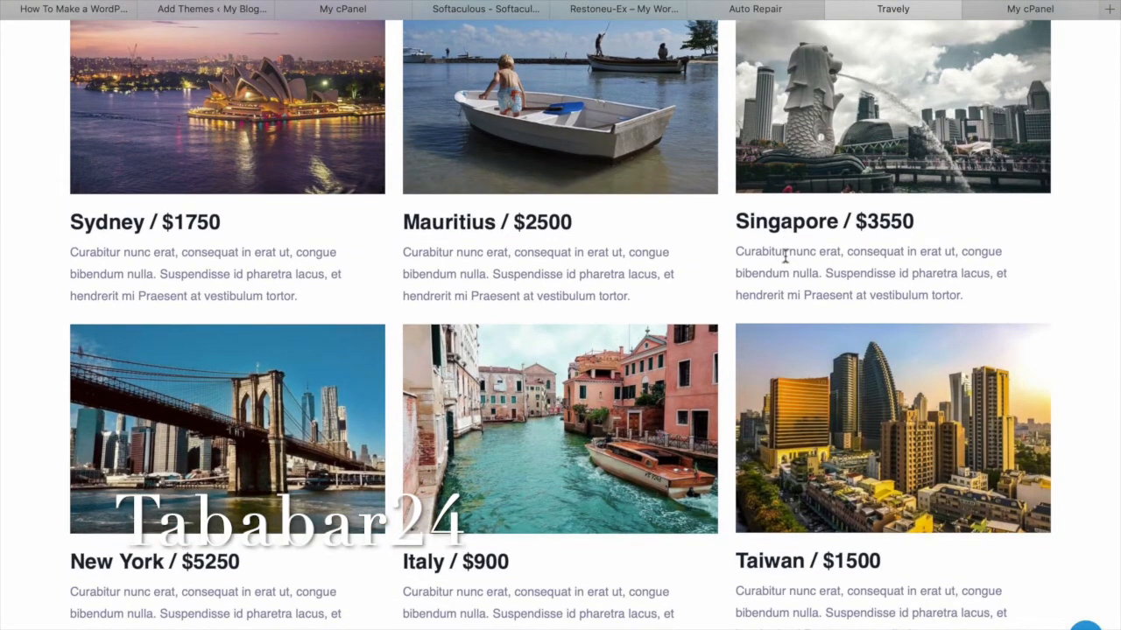
pyautogui.scroll(-6, 784, 255)
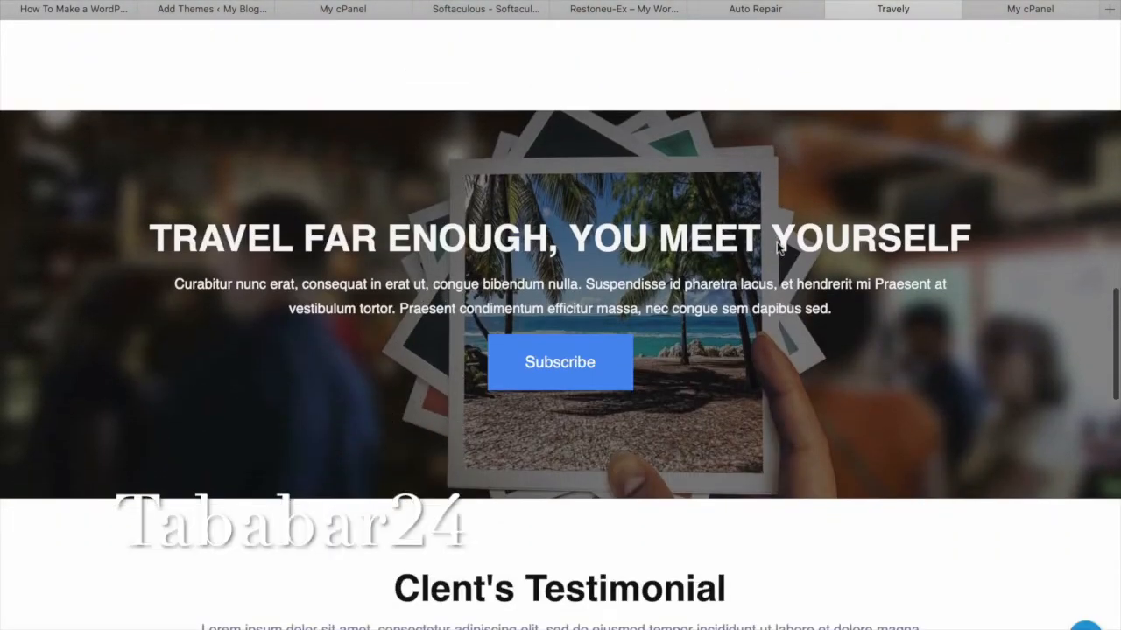
pyautogui.scroll(12, 776, 248)
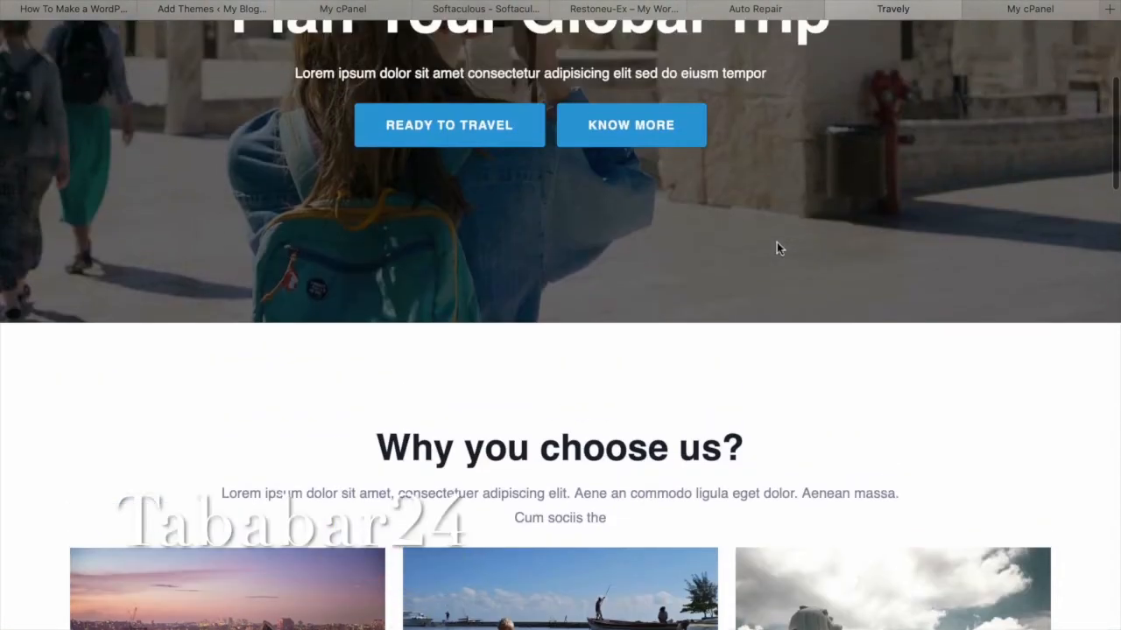
pyautogui.scroll(4, 777, 248)
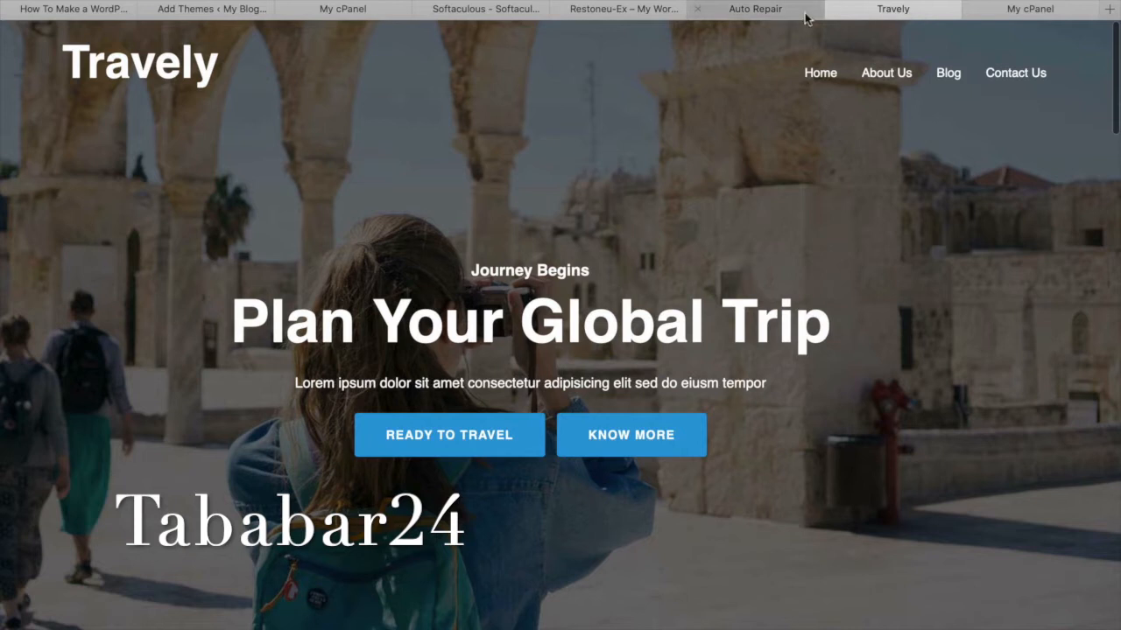
# Close the Restoneu demo tab and go back to Softaculous's Select Theme section.
pyautogui.click(642, 12)
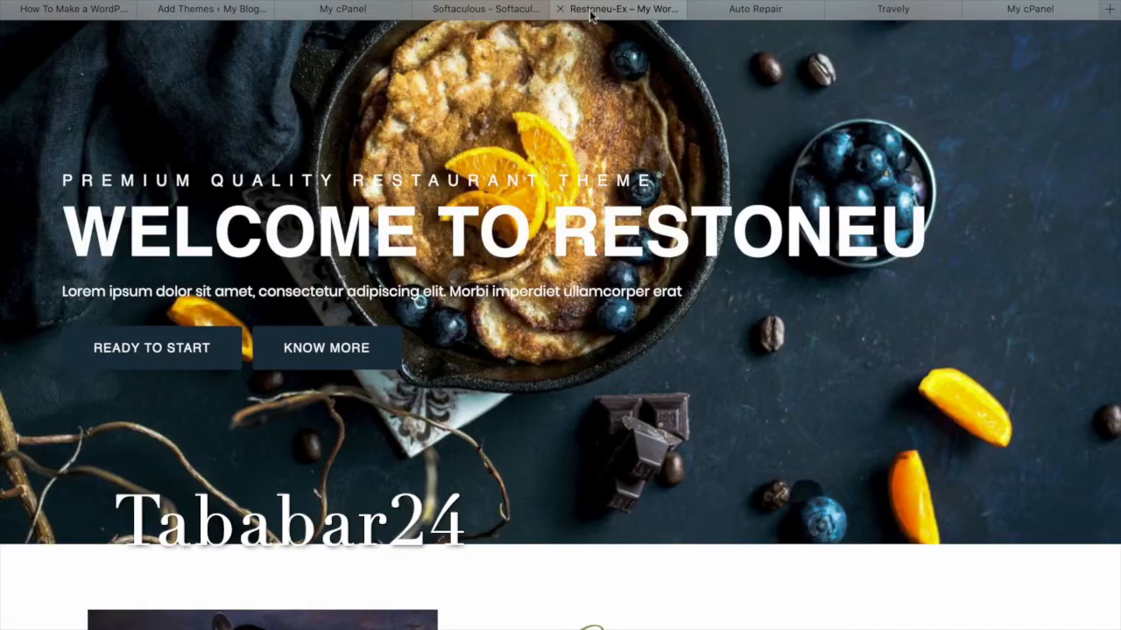
pyautogui.scroll(-5, 662, 166)
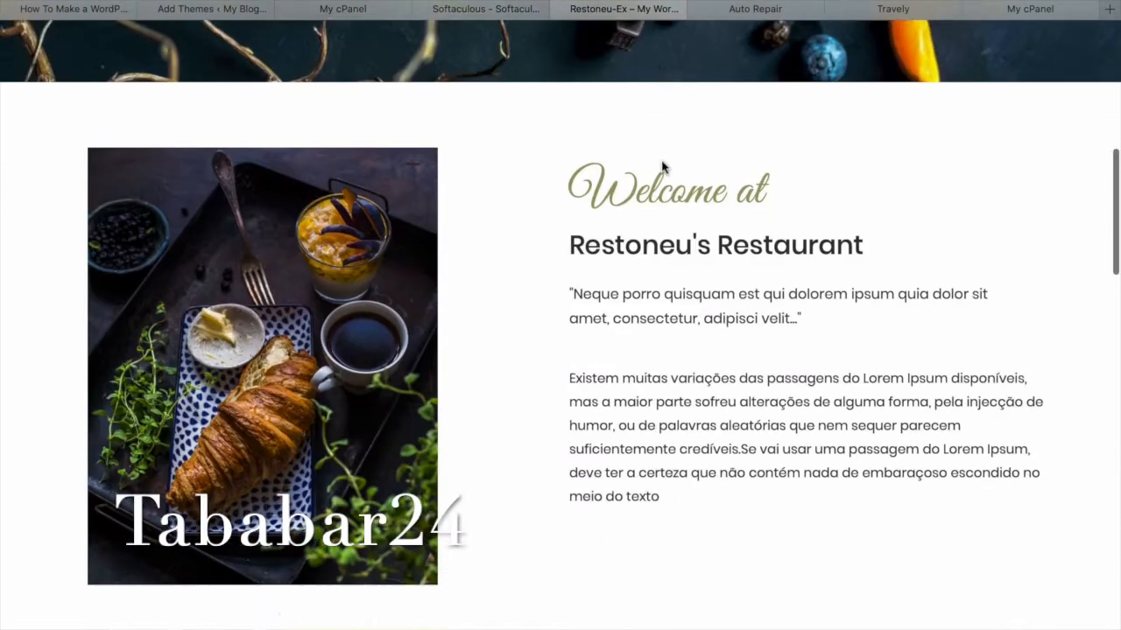
pyautogui.scroll(-4, 662, 164)
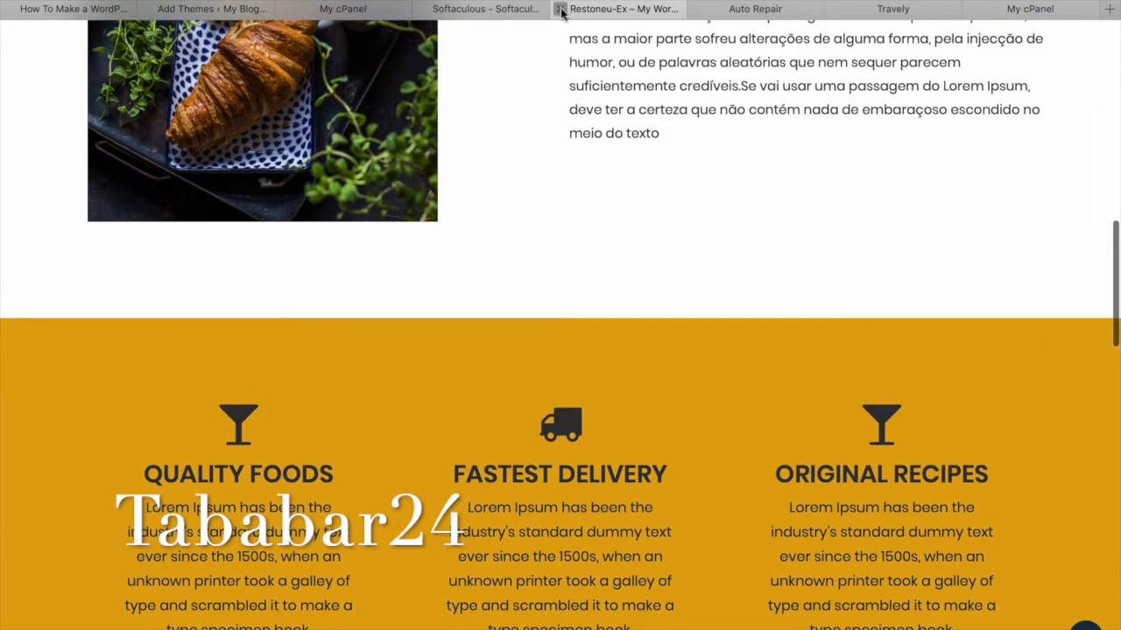
pyautogui.click(561, 11)
pyautogui.click(484, 11)
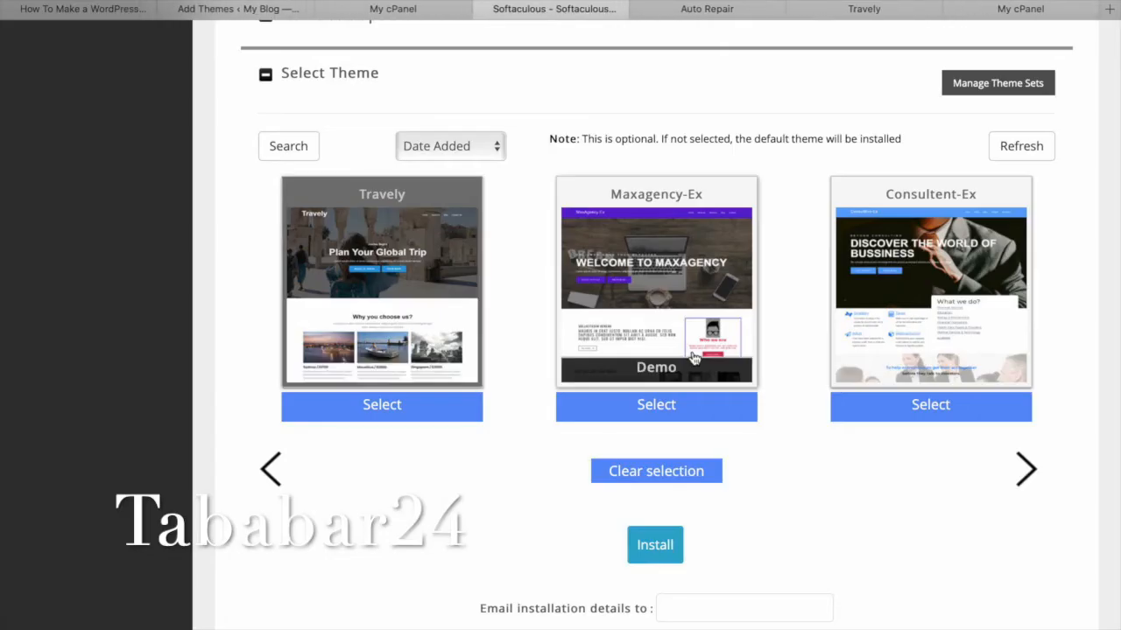
# Run the WordPress install, then open the admin user's profile from Dashboard > Users.
pyautogui.click(672, 544)
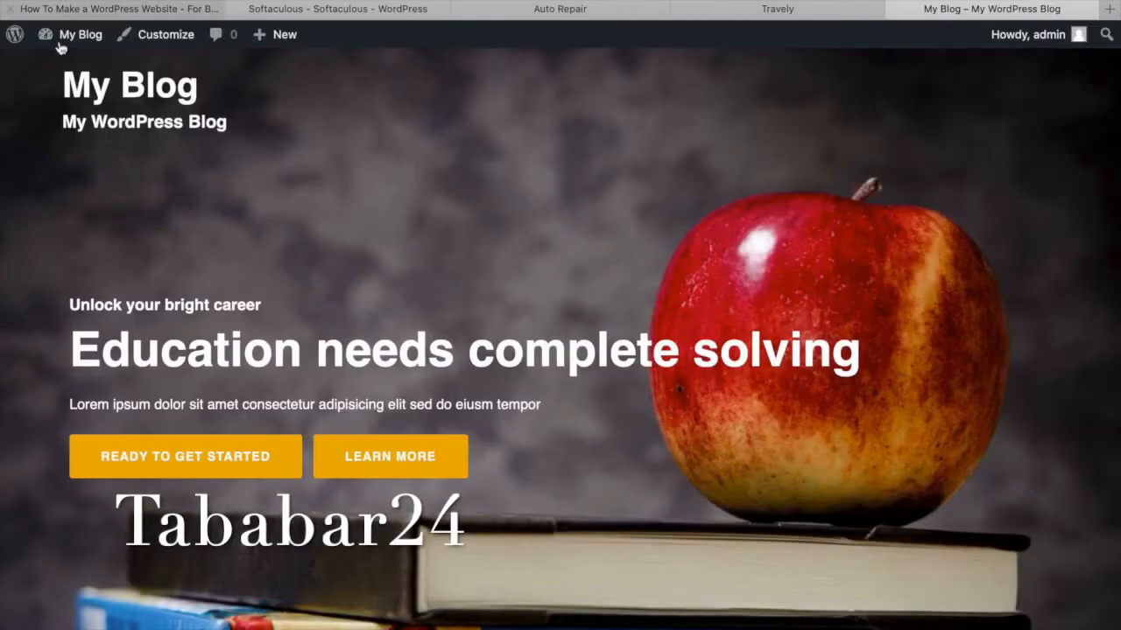
pyautogui.moveTo(63, 37)
pyautogui.click(69, 66)
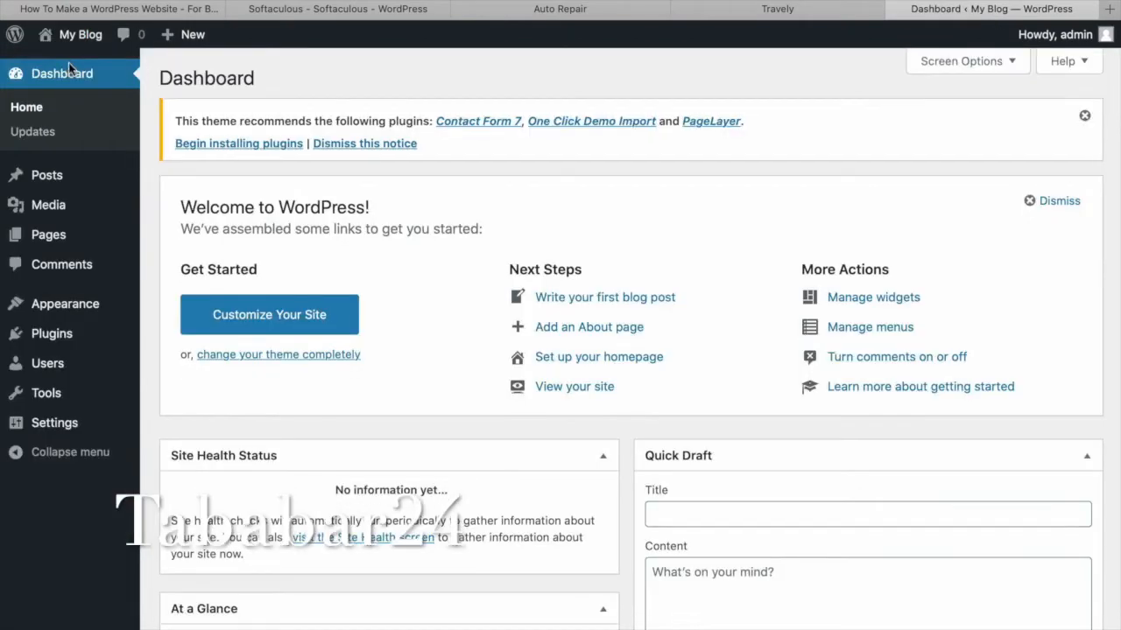
pyautogui.scroll(-5, 676, 236)
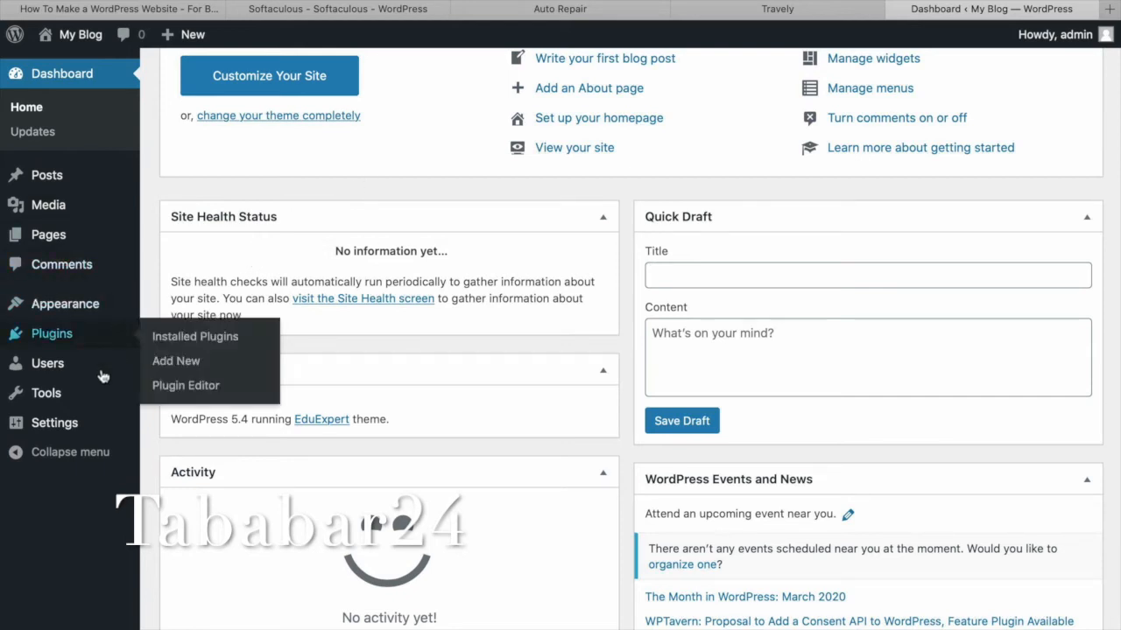
pyautogui.moveTo(81, 374)
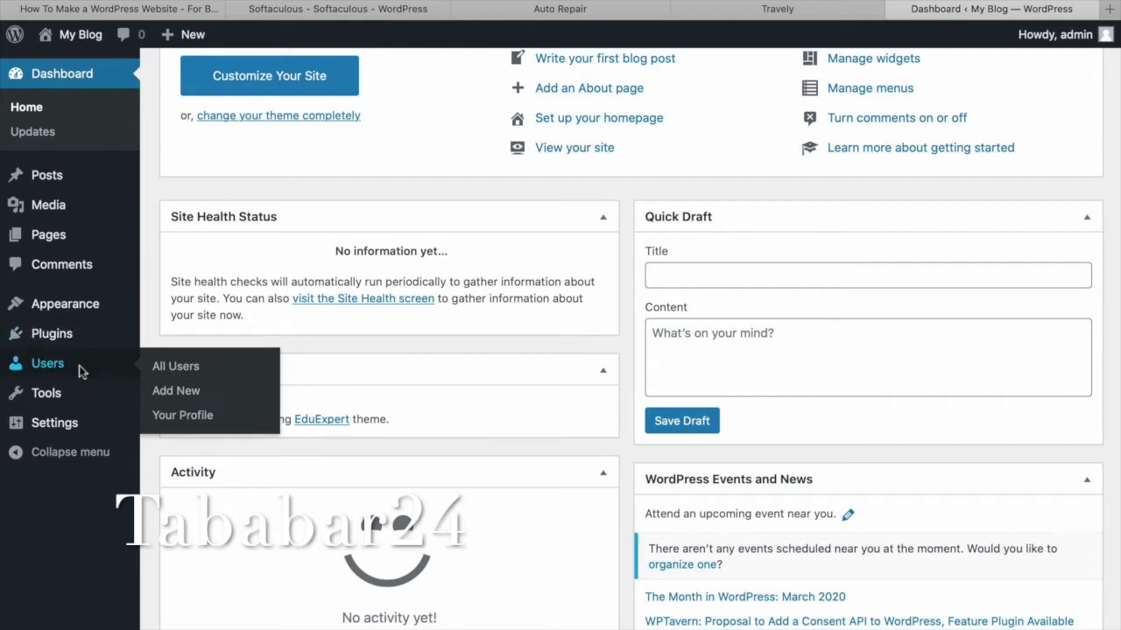
pyautogui.click(79, 365)
pyautogui.moveTo(249, 308)
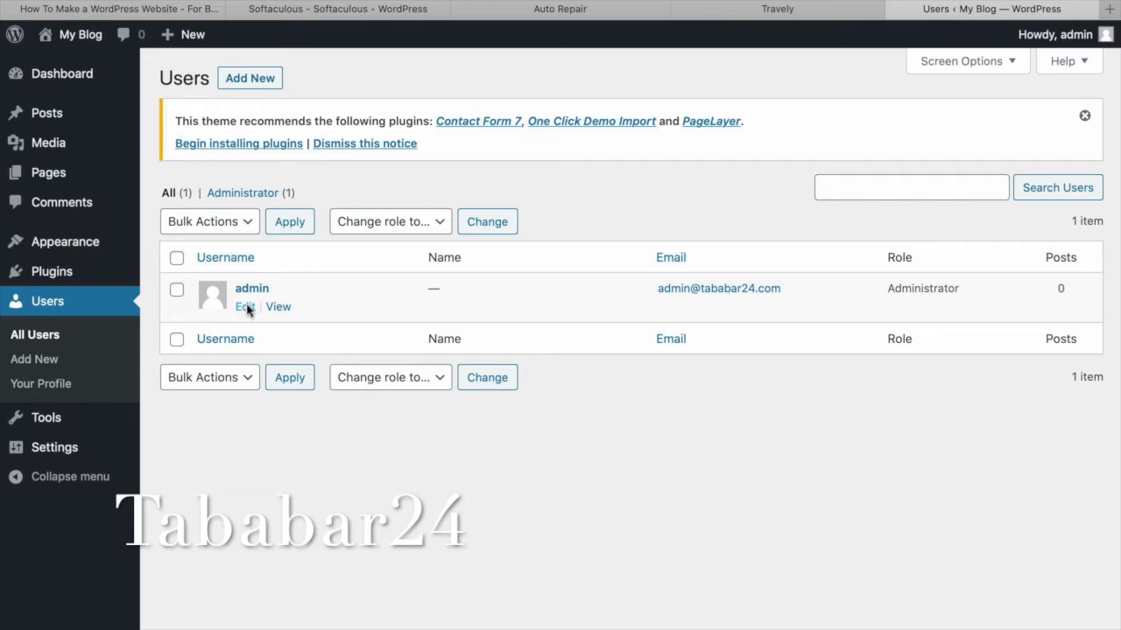
pyautogui.click(246, 308)
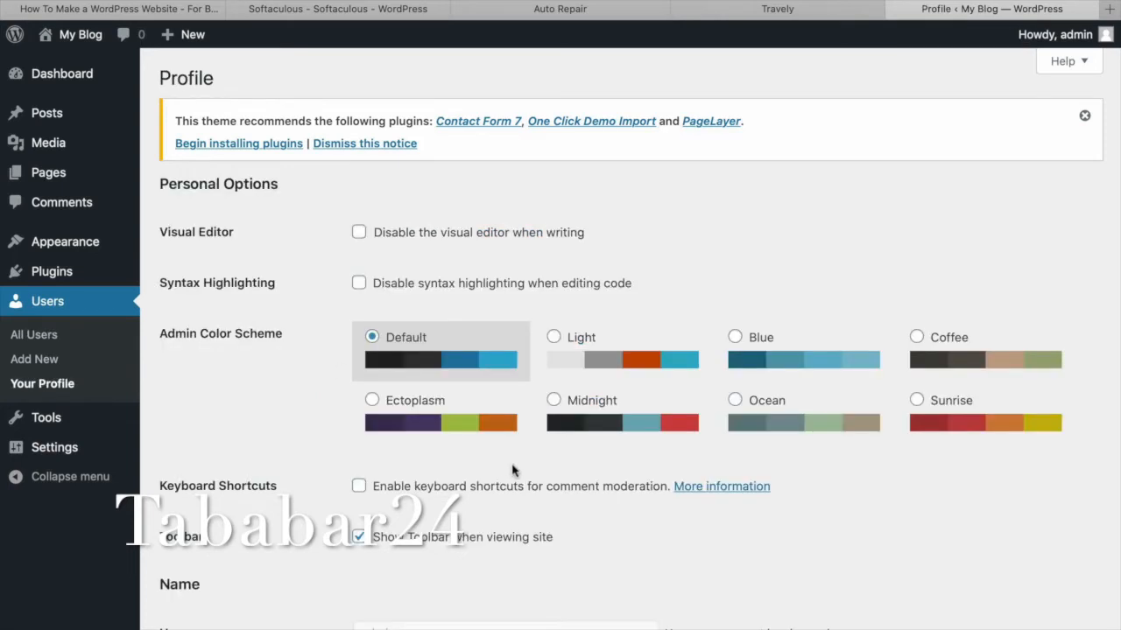
# Replace the generated password with a custom admin password and update the profile.
pyautogui.scroll(-5, 512, 466)
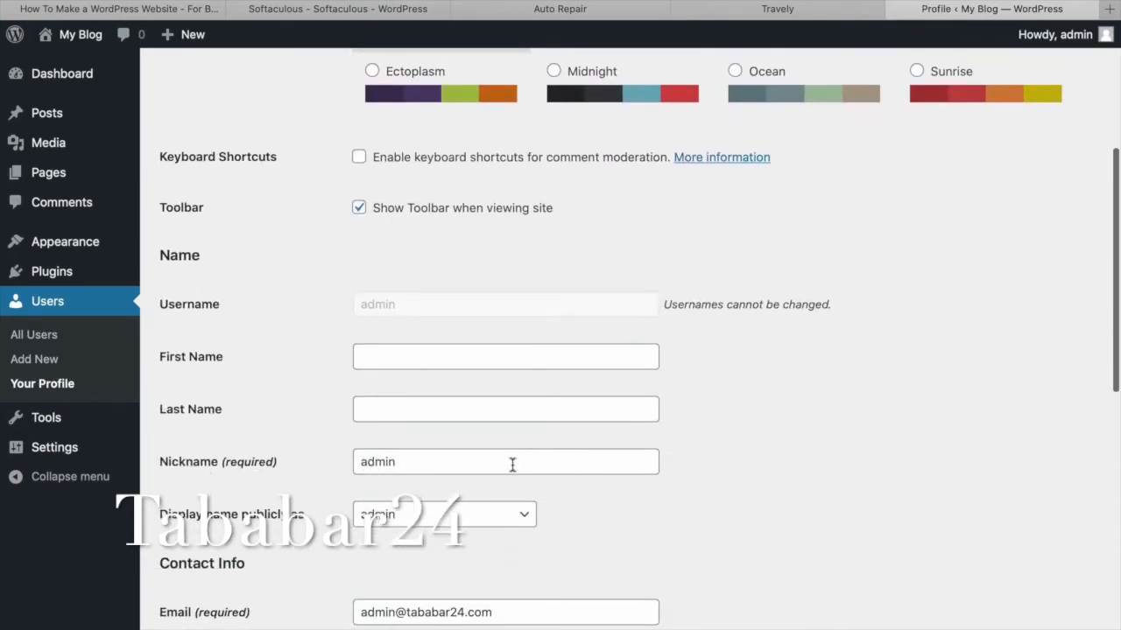
pyautogui.scroll(-10, 512, 465)
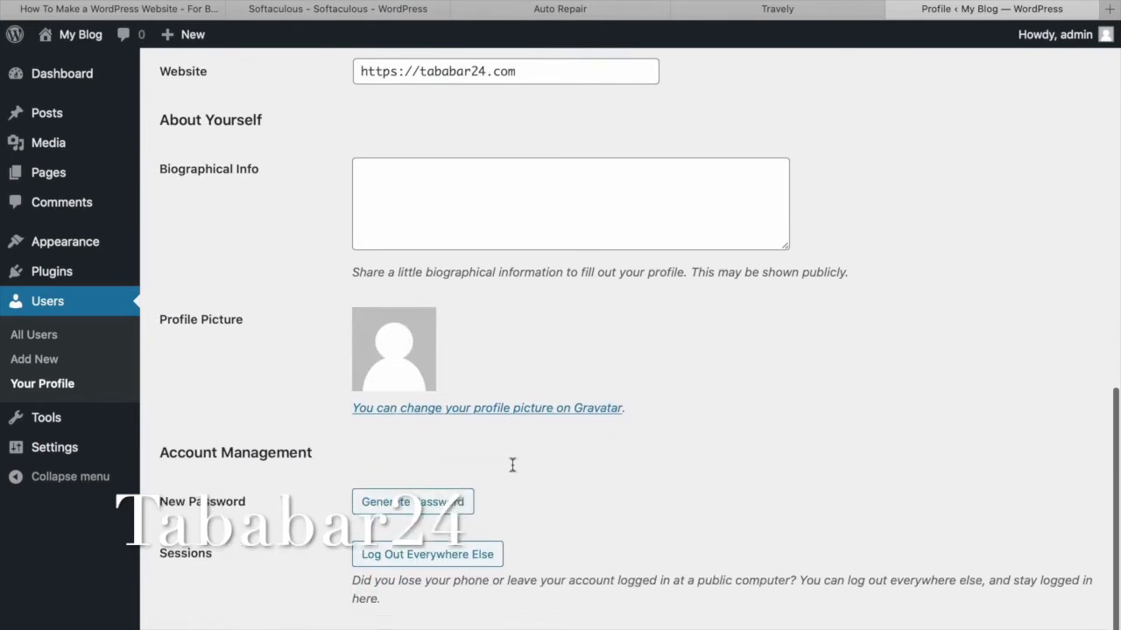
pyautogui.scroll(-1, 512, 465)
pyautogui.click(458, 435)
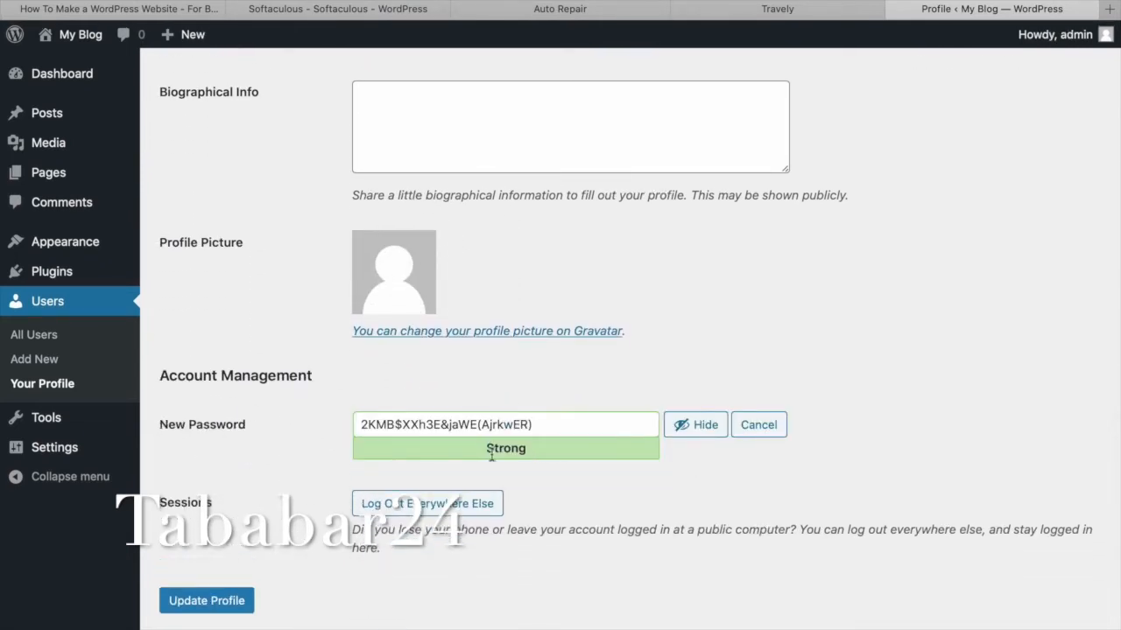
pyautogui.click(703, 428)
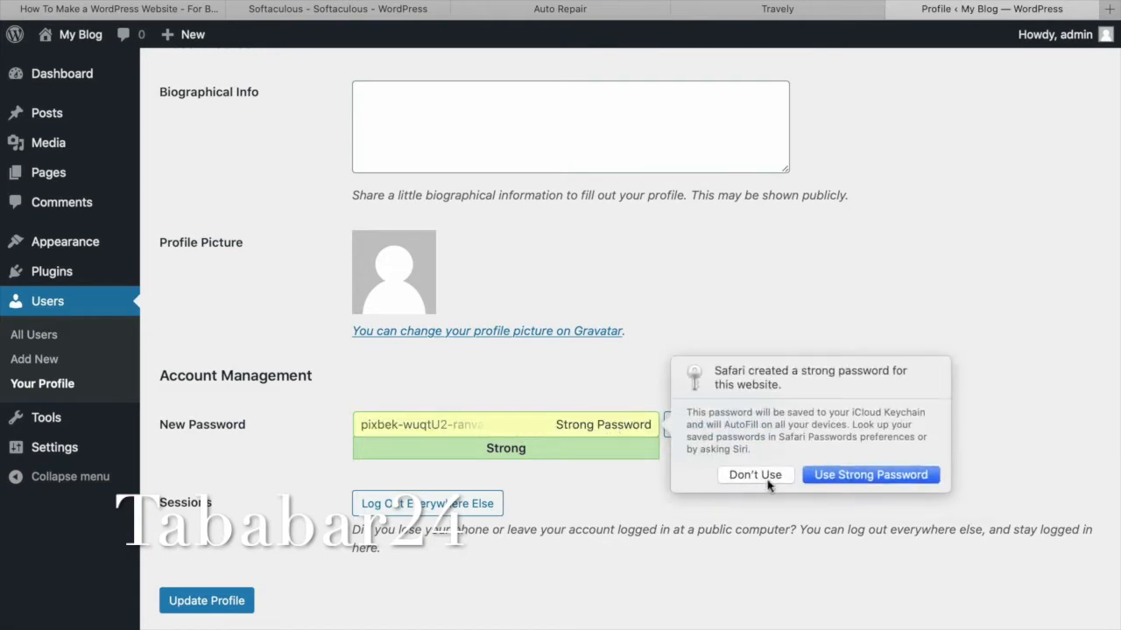
pyautogui.click(739, 475)
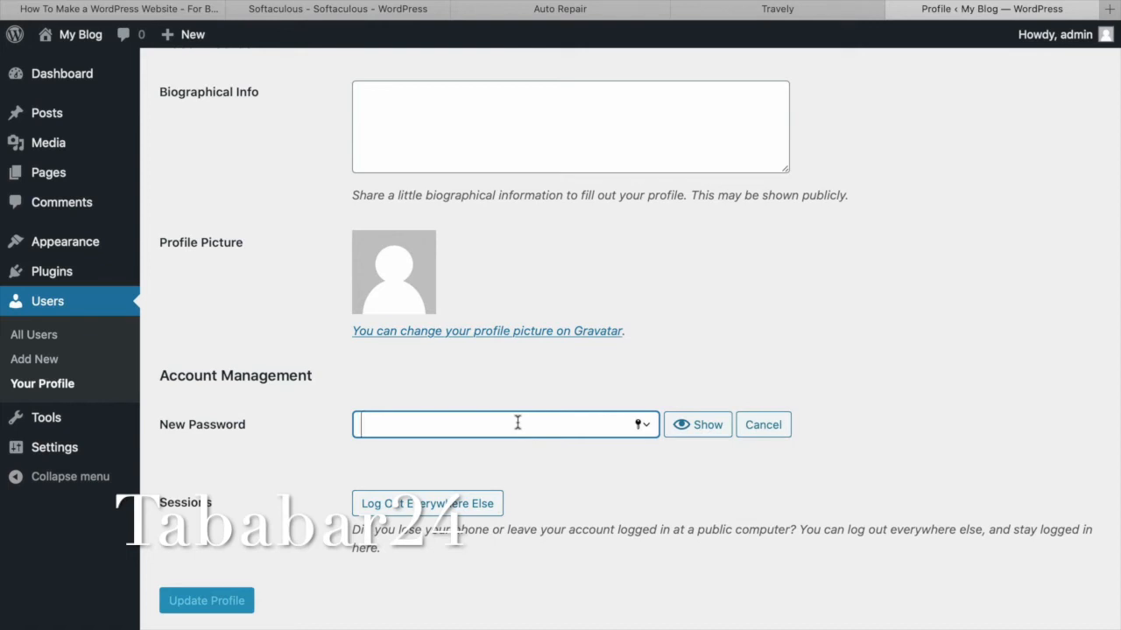
pyautogui.write('pas')
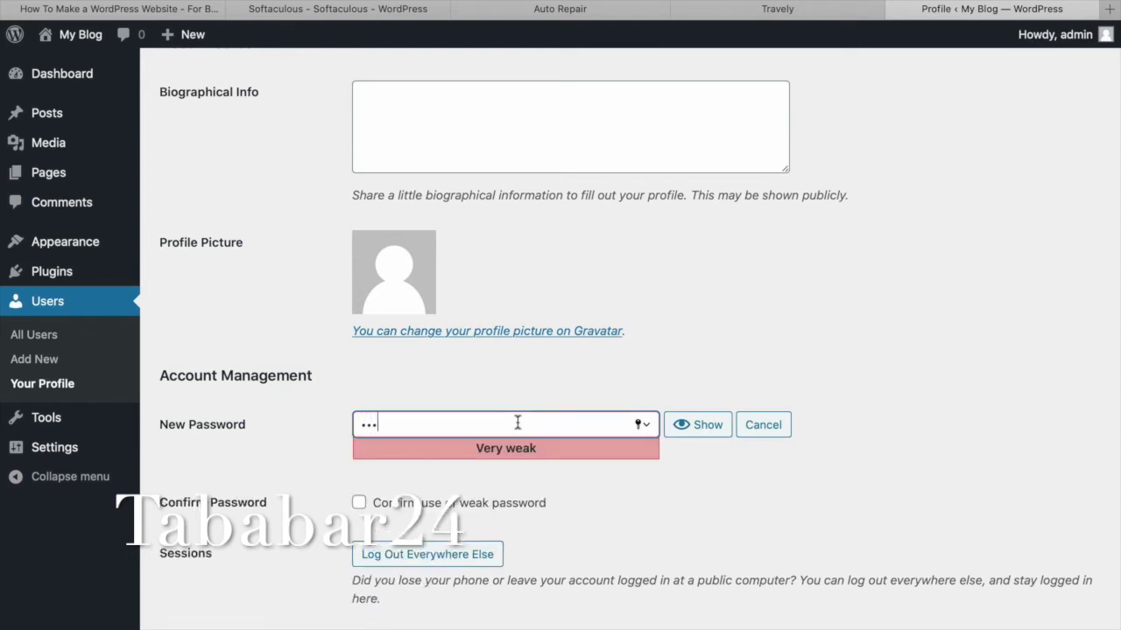
pyautogui.write('sword')
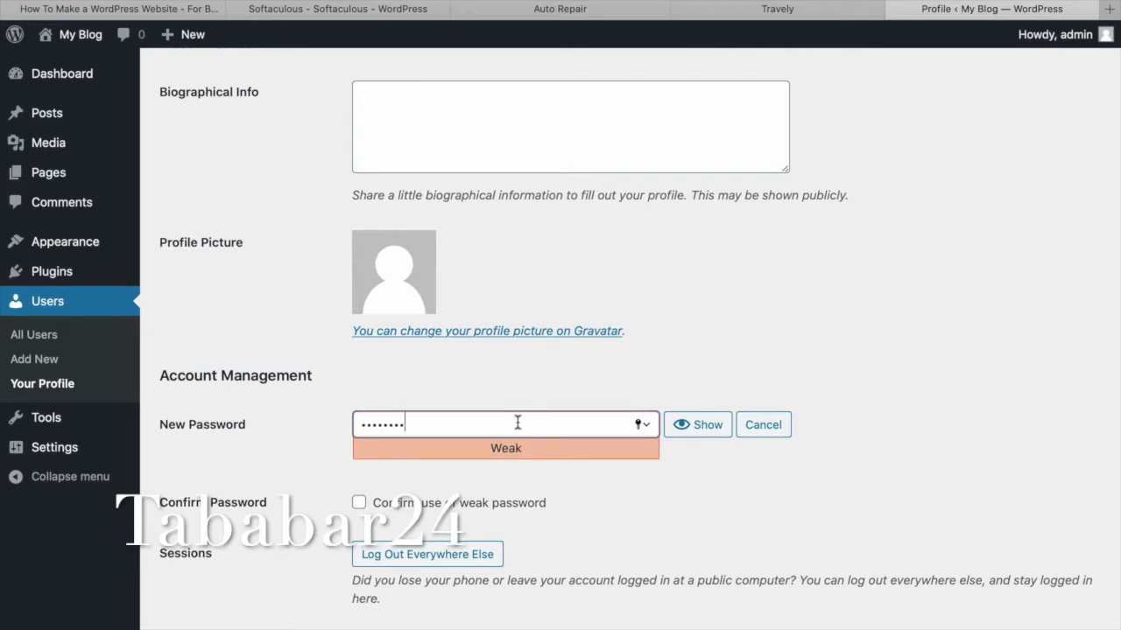
pyautogui.write('1')
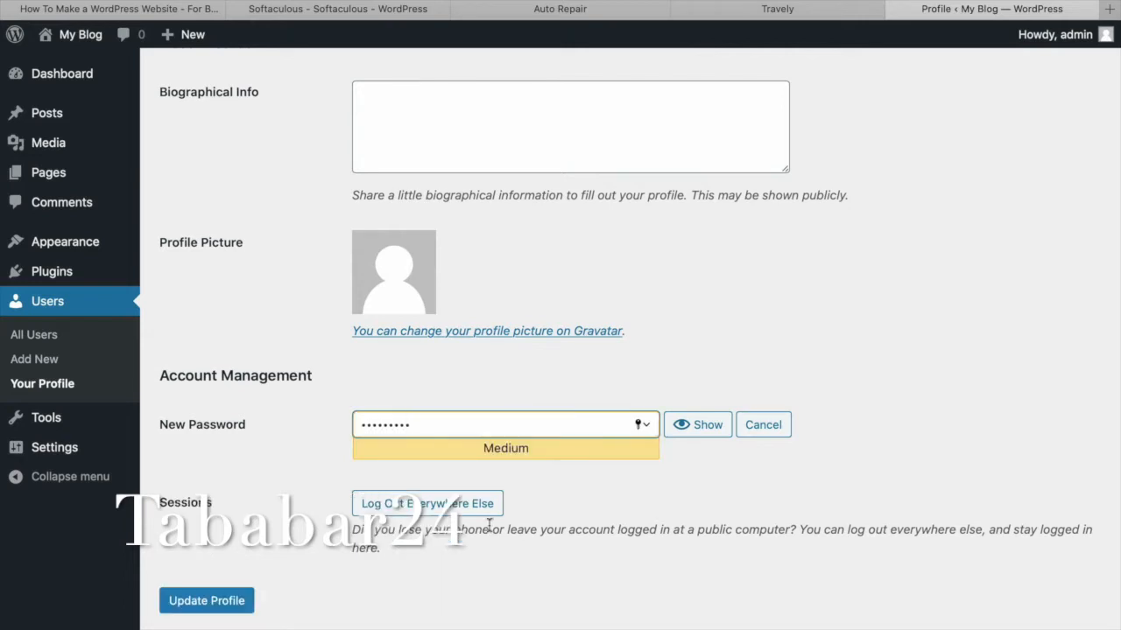
pyautogui.click(214, 599)
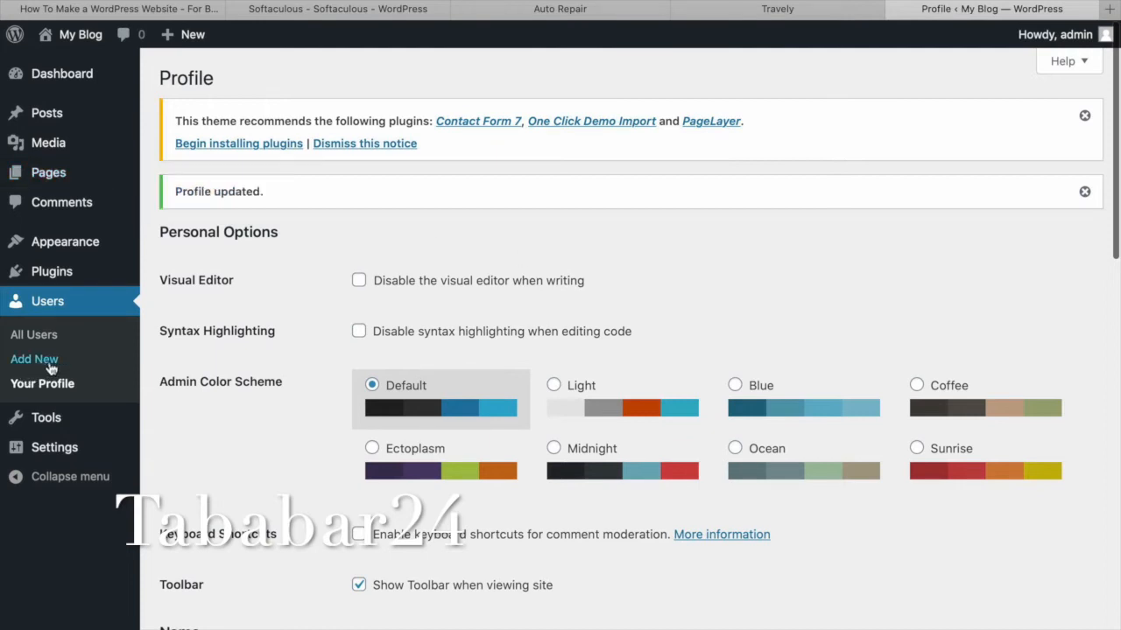
# From the Themes page, search the theme directory for 'astra'.
pyautogui.moveTo(94, 251)
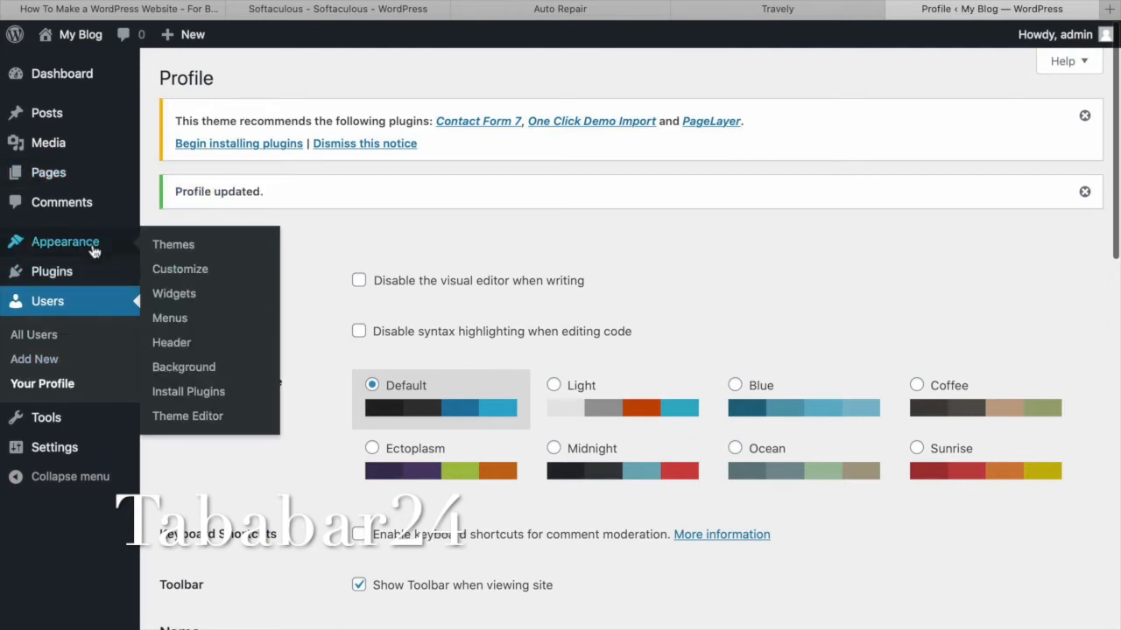
pyautogui.click(193, 248)
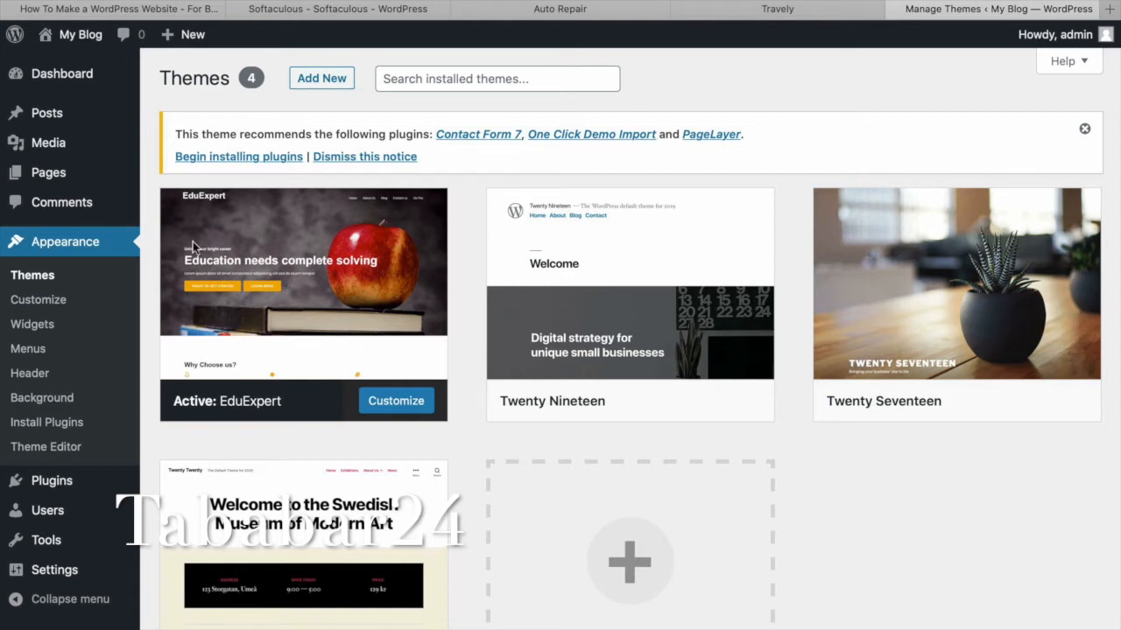
pyautogui.click(333, 79)
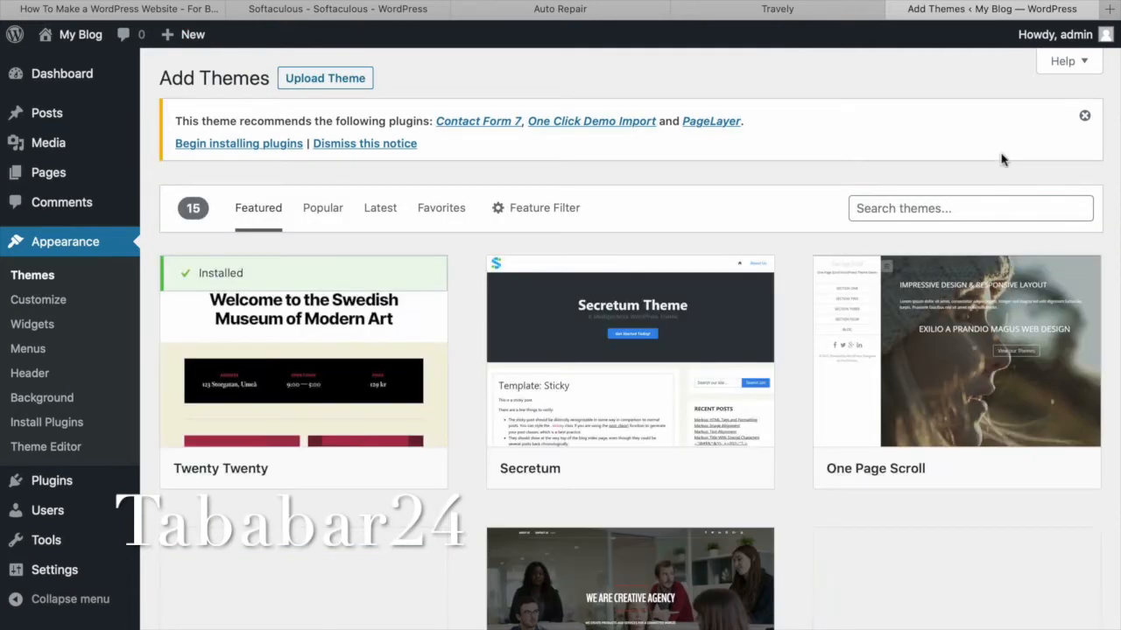
pyautogui.click(949, 210)
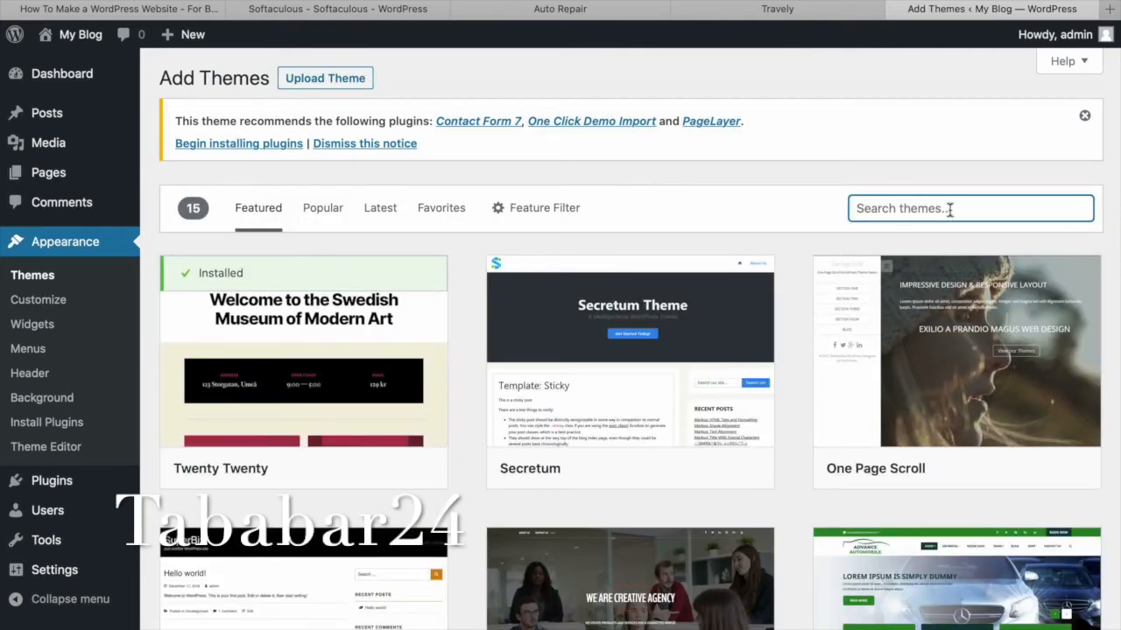
pyautogui.write('astra')
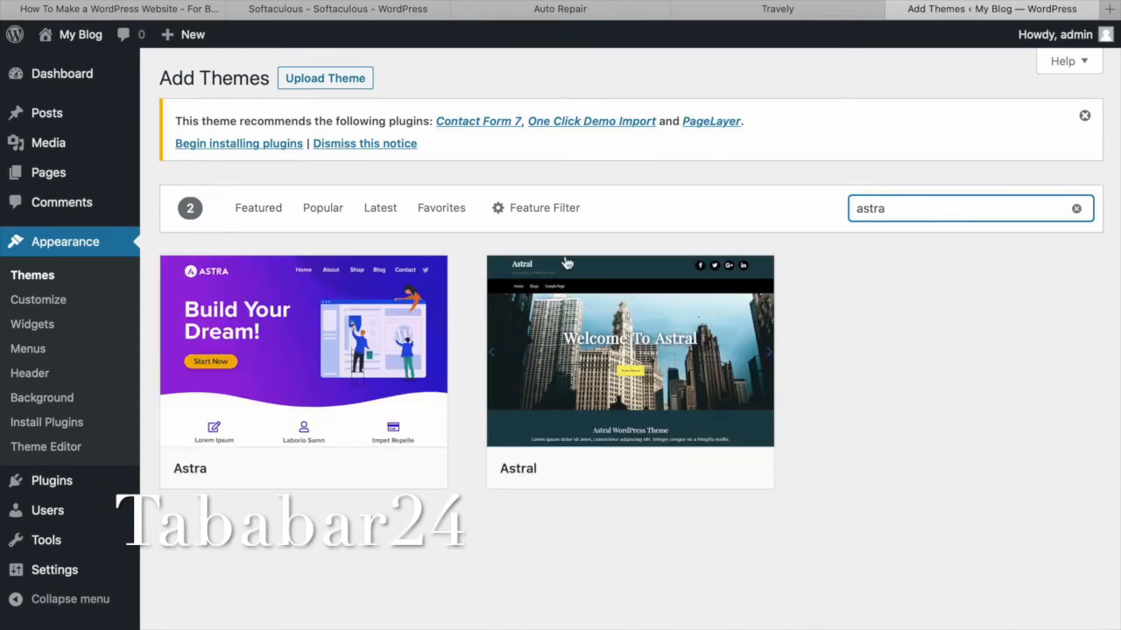
# Install the Astra theme from the results and activate it.
pyautogui.click(360, 277)
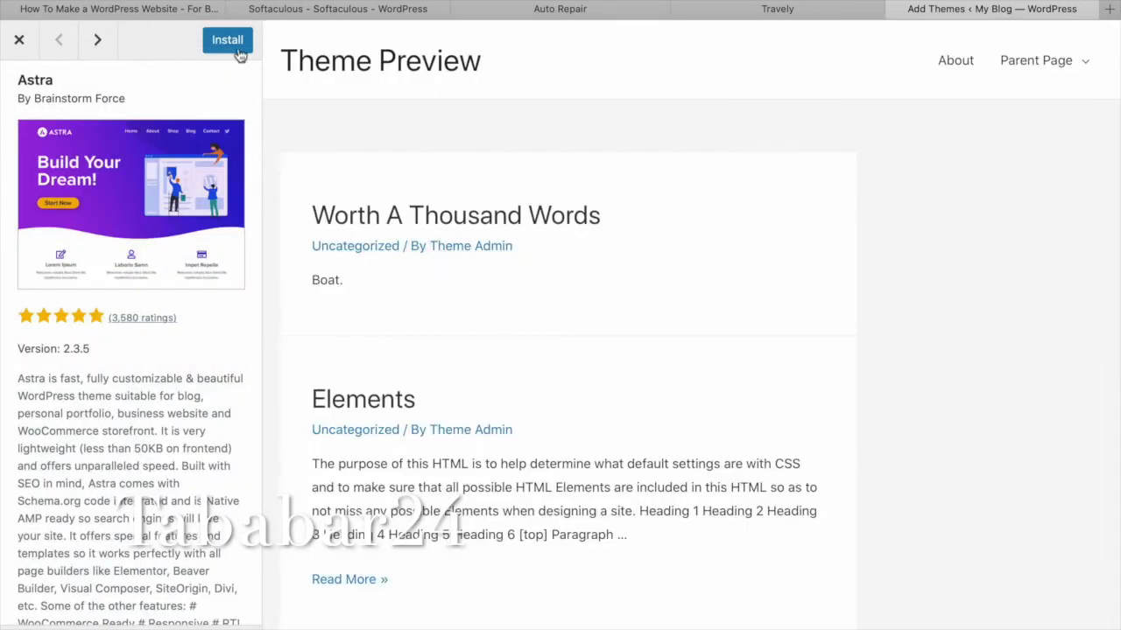
pyautogui.click(233, 41)
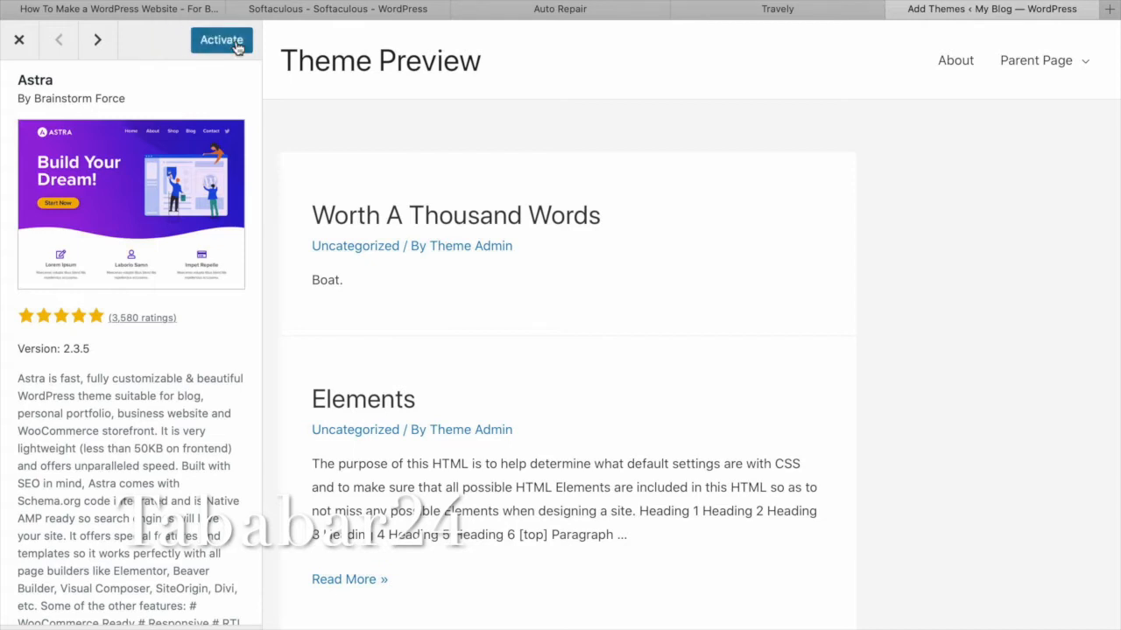
pyautogui.click(237, 45)
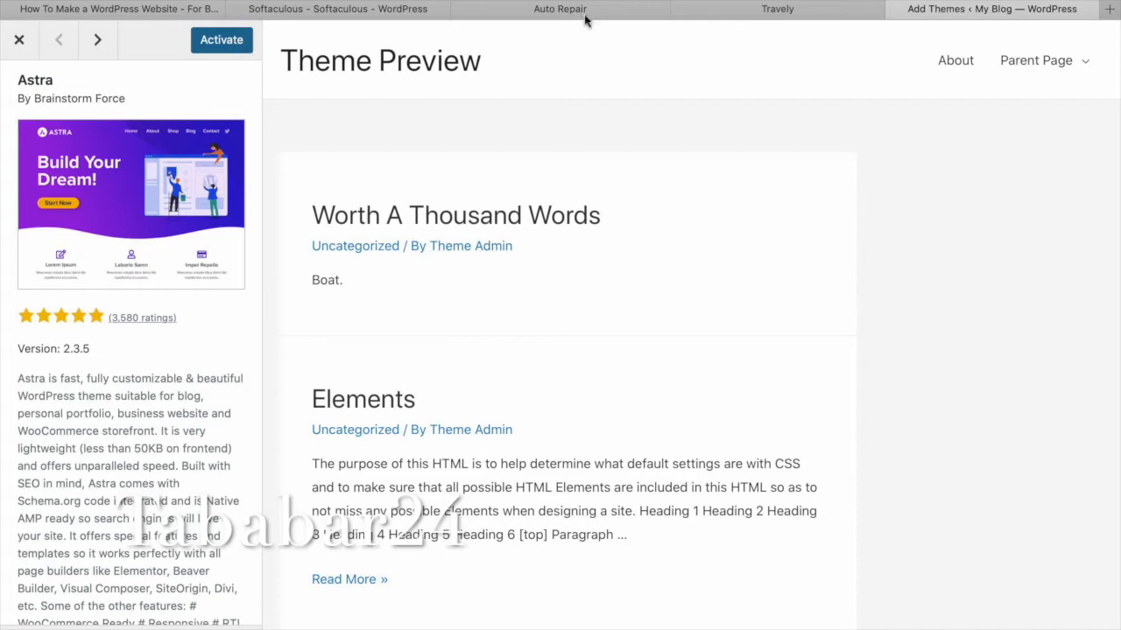
pyautogui.click(621, 11)
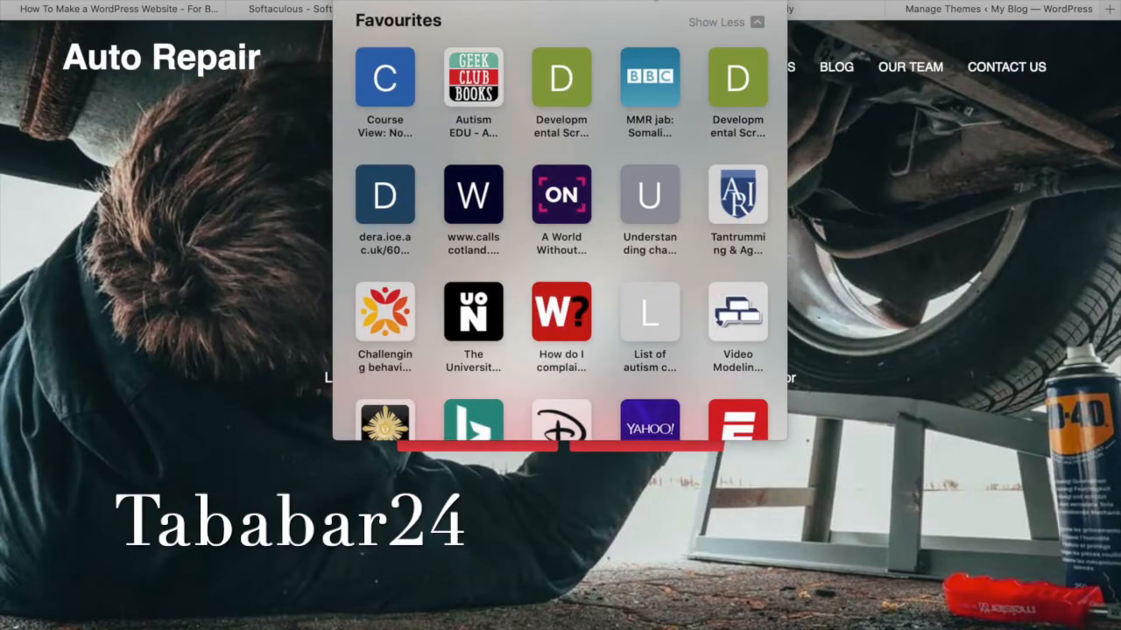
# Load the My Blog site and look over its front page with Astra applied.
pyautogui.write('tab')
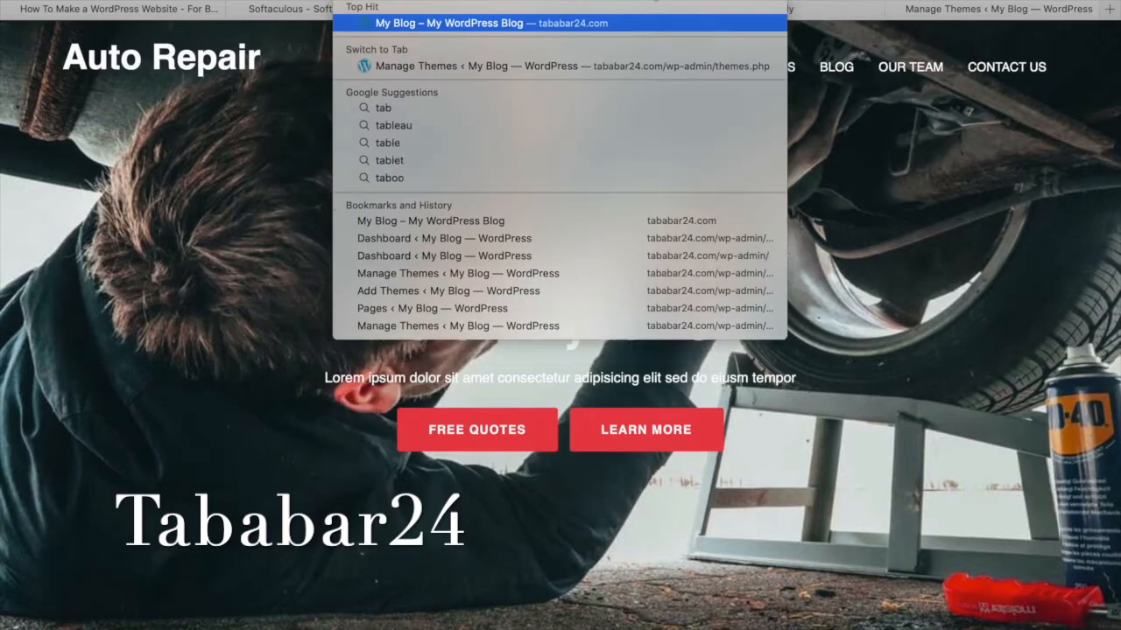
pyautogui.press('Return')
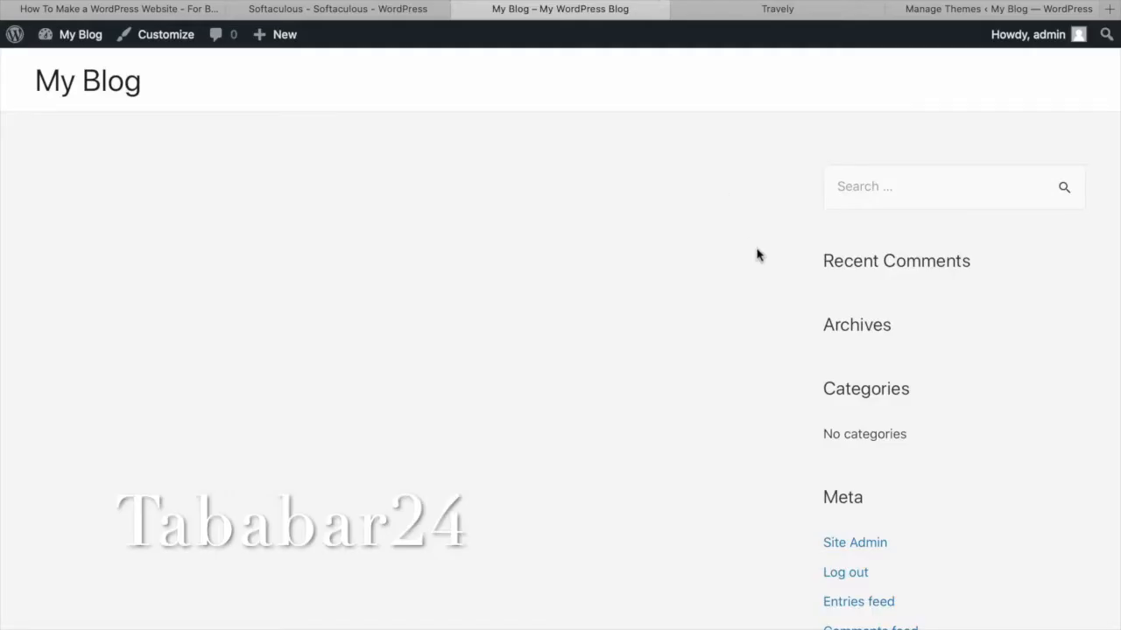
pyautogui.scroll(-3, 726, 259)
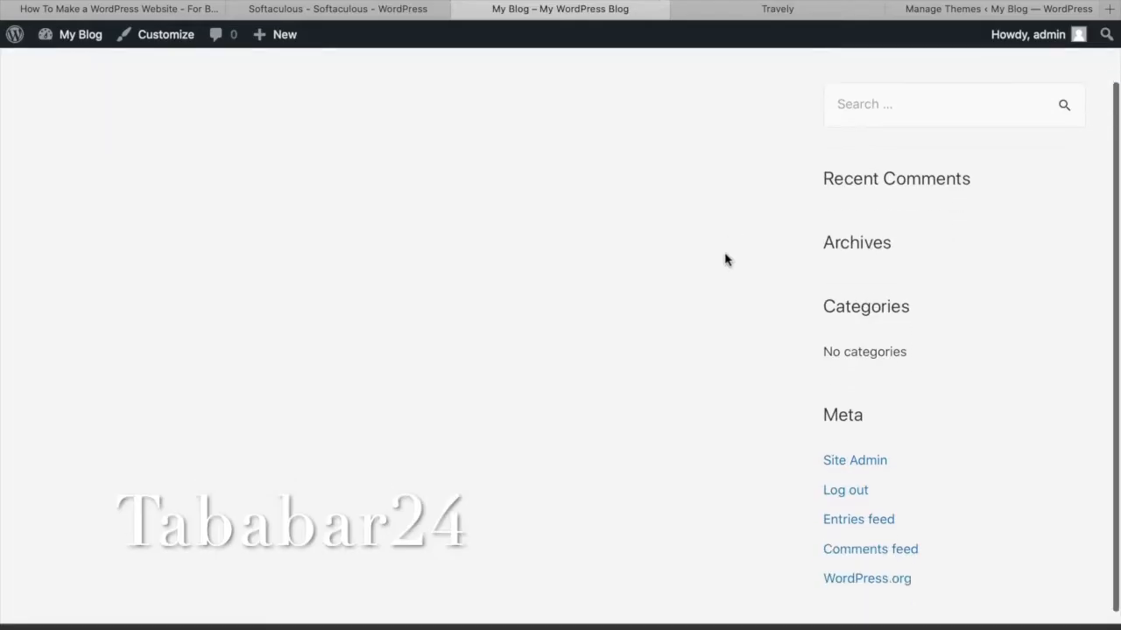
pyautogui.scroll(3, 725, 258)
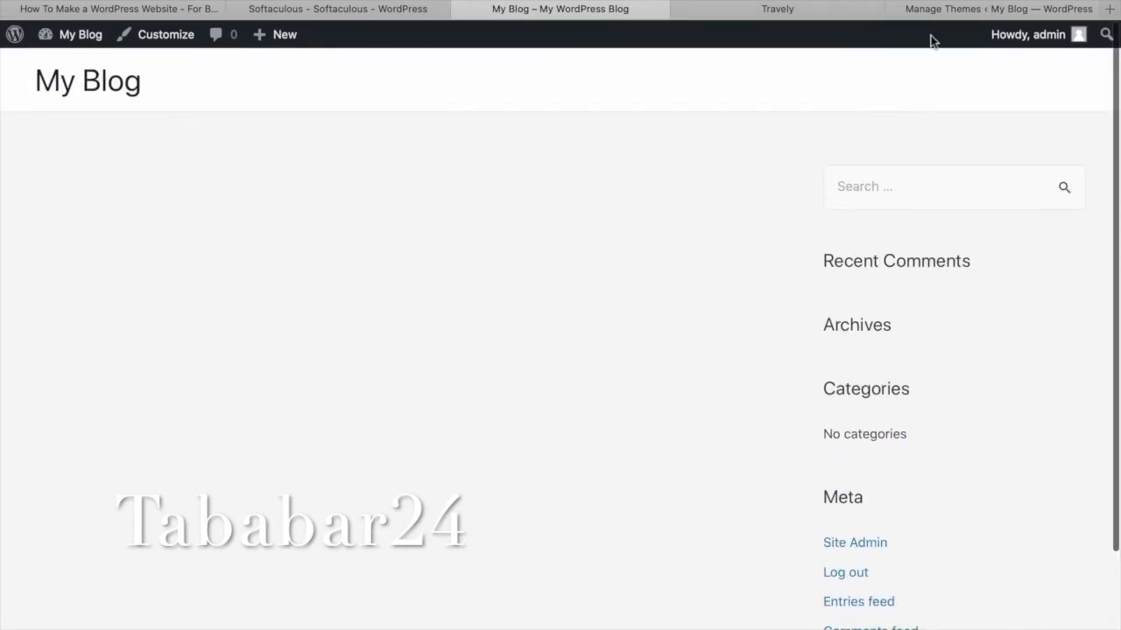
# Back in the admin, go to Plugins > Add New.
pyautogui.click(963, 12)
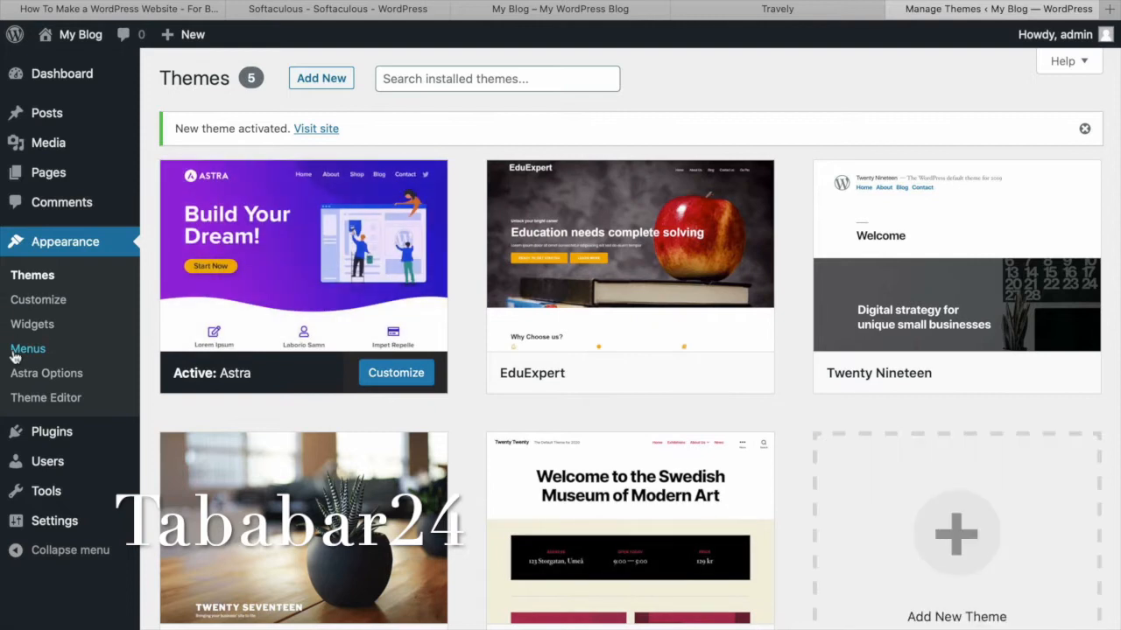
pyautogui.click(64, 434)
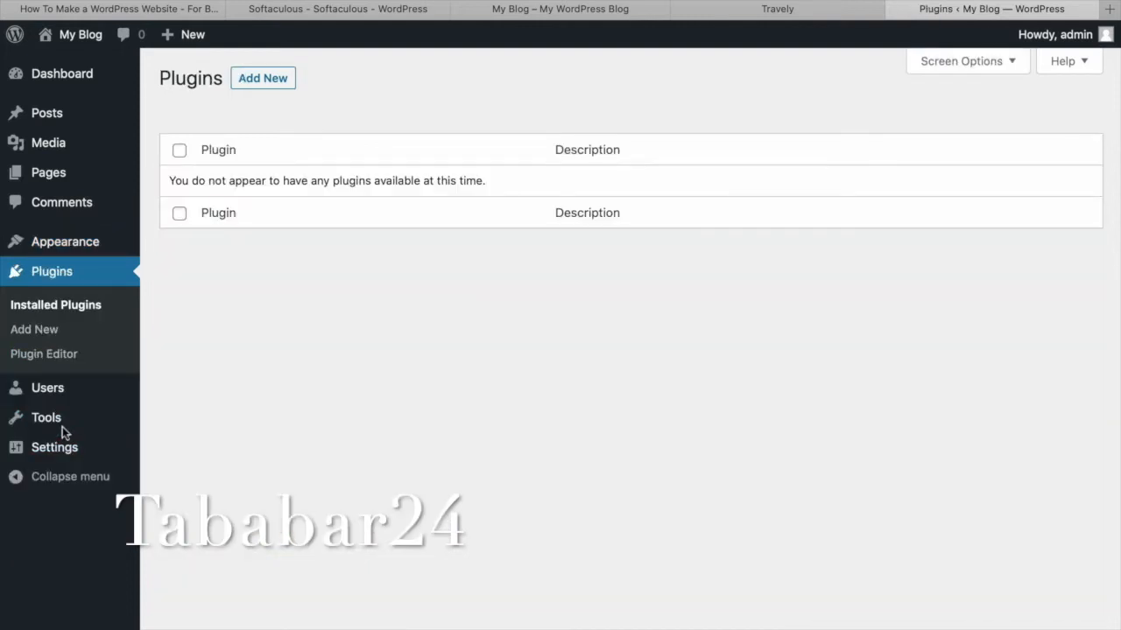
pyautogui.click(277, 81)
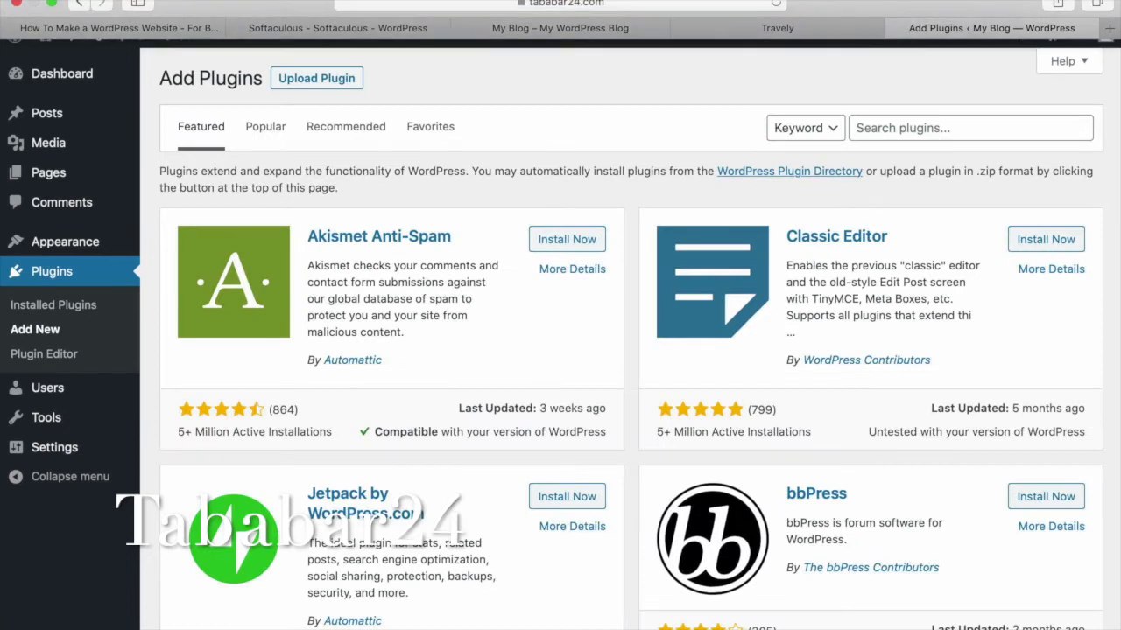
# Search the plugin directory for 'astra', removing the stray extra letter.
pyautogui.click(902, 127)
pyautogui.write('astr')
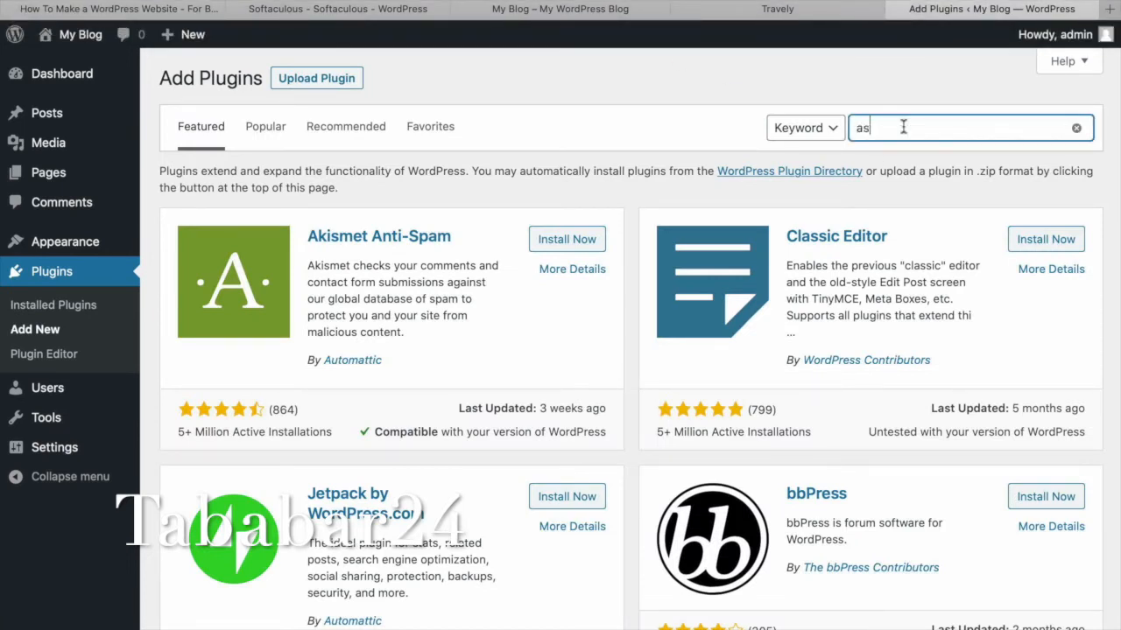
pyautogui.write('a e')
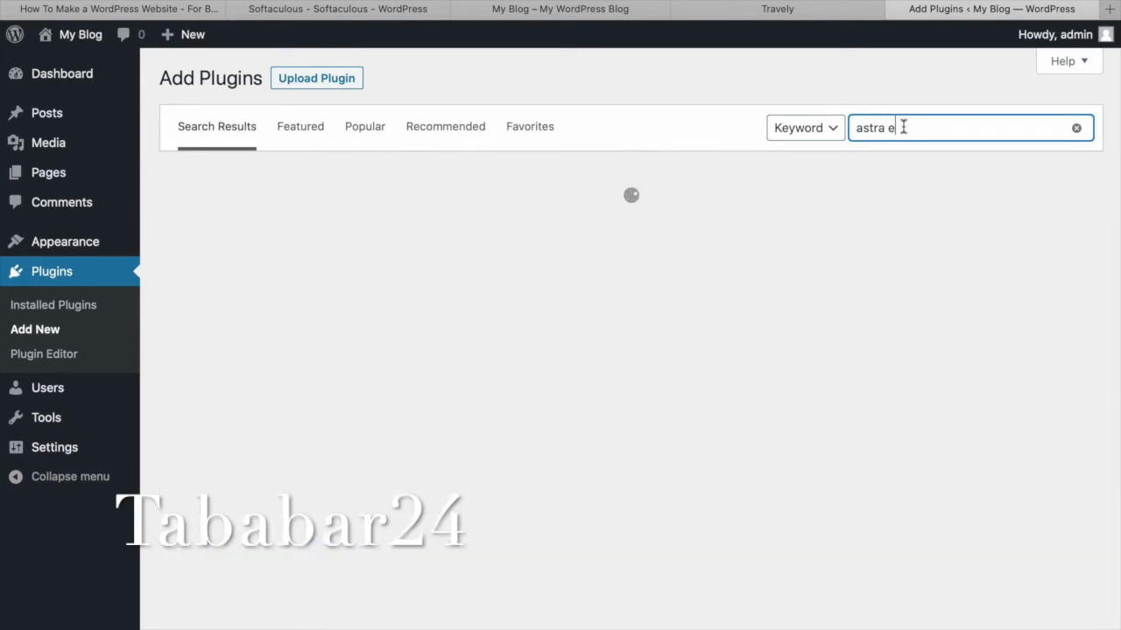
pyautogui.press('BackSpace')
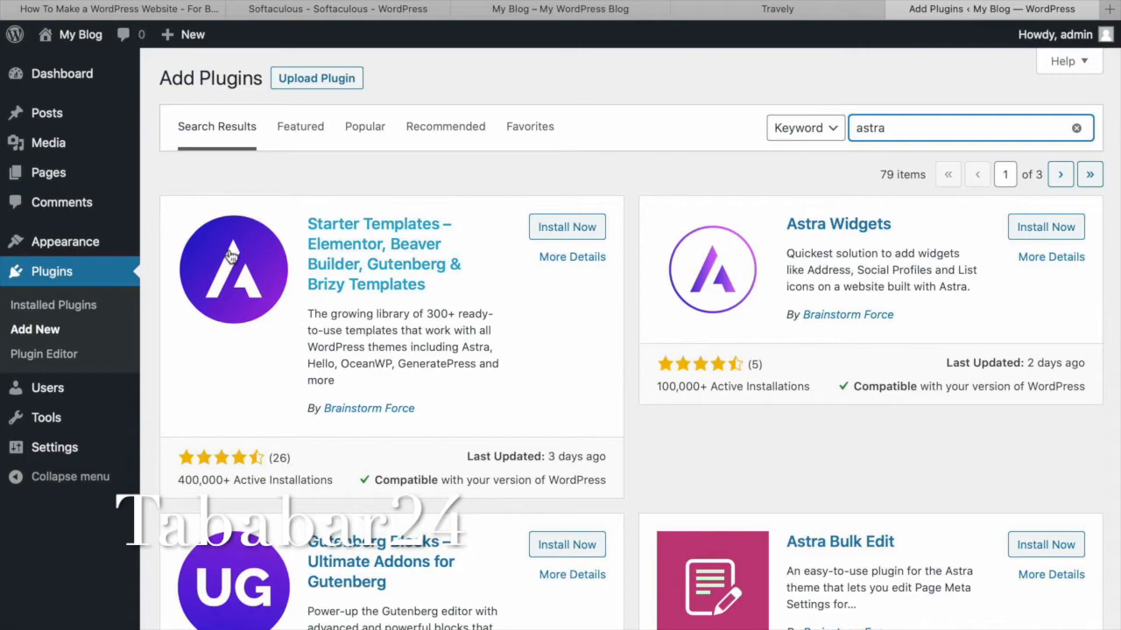
pyautogui.scroll(-1, 230, 255)
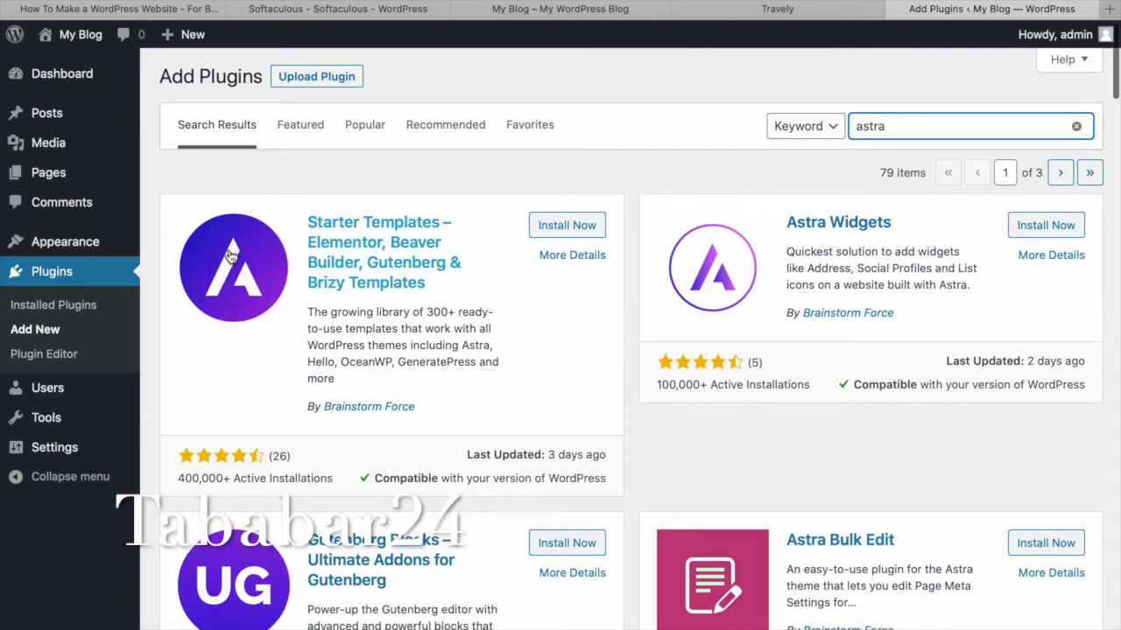
# Install and activate Starter Templates from its details page, then visit the site.
pyautogui.click(231, 254)
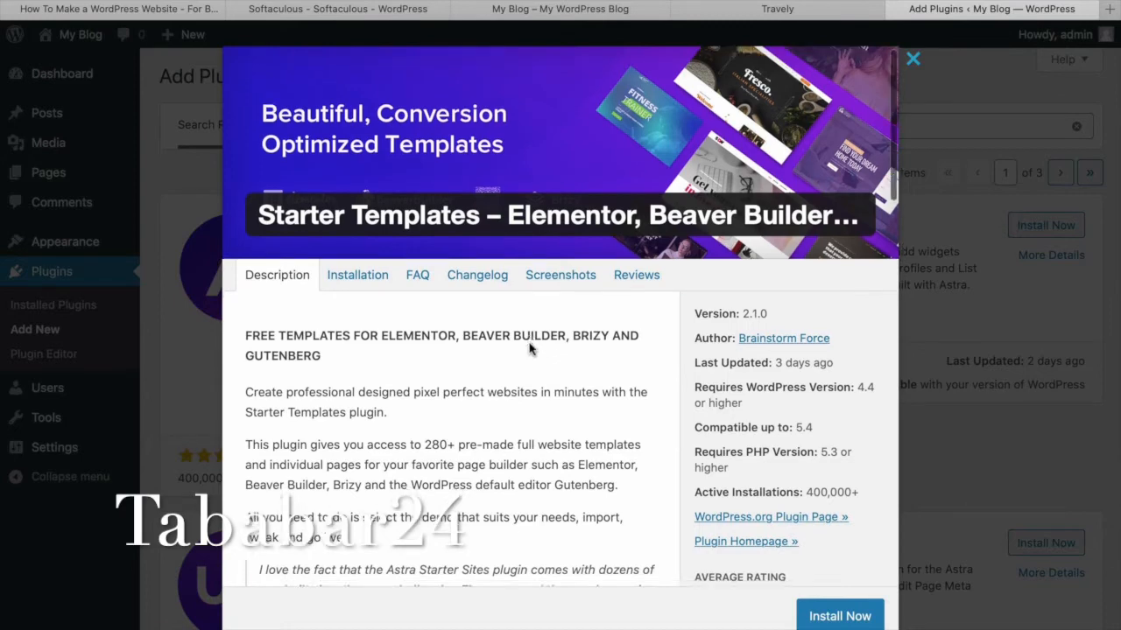
pyautogui.scroll(-5, 529, 348)
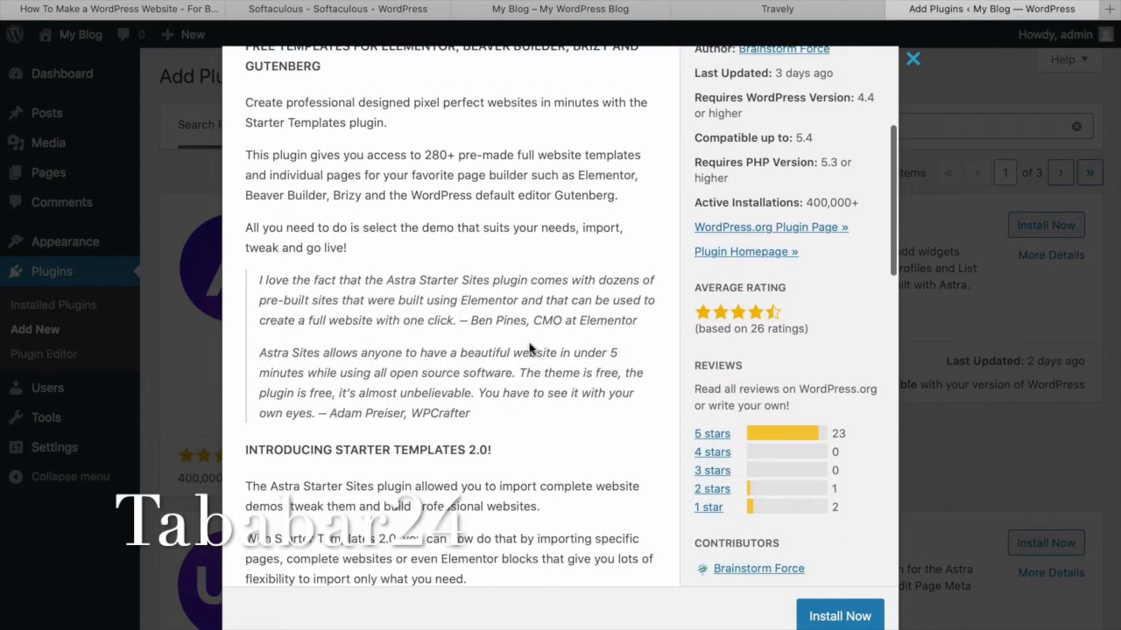
pyautogui.scroll(-7, 529, 347)
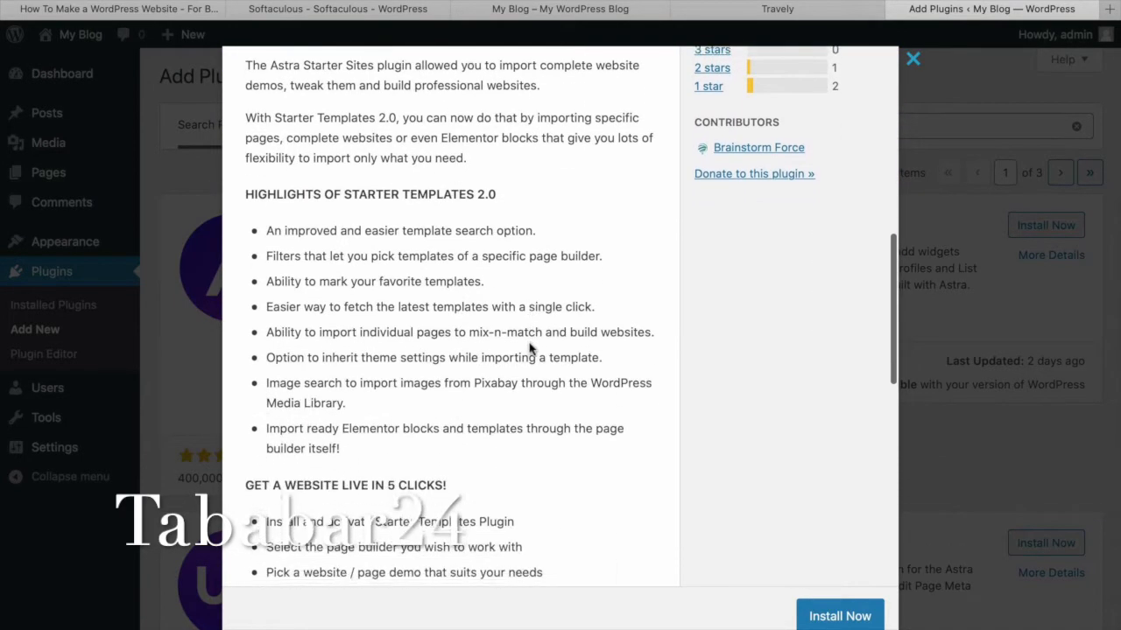
pyautogui.scroll(12, 532, 346)
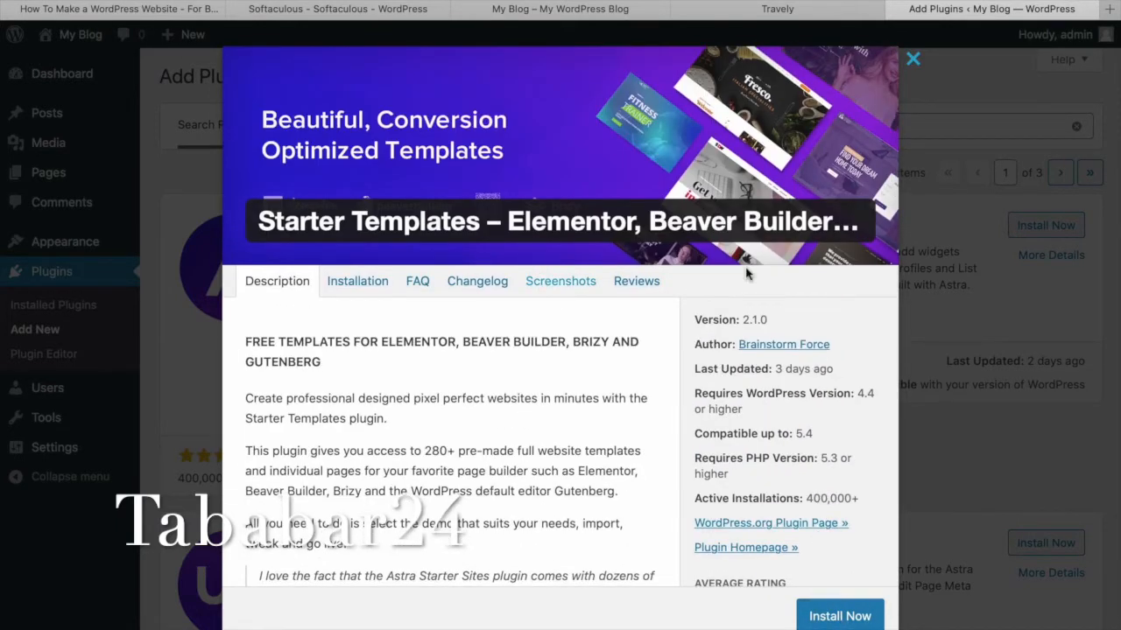
pyautogui.click(840, 619)
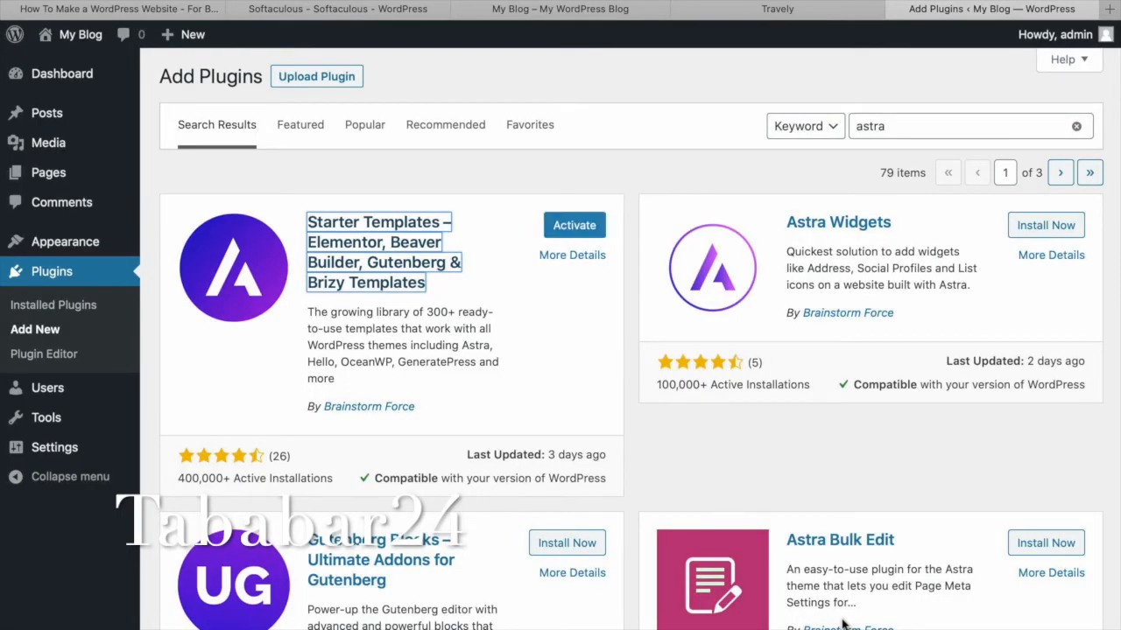
pyautogui.click(570, 226)
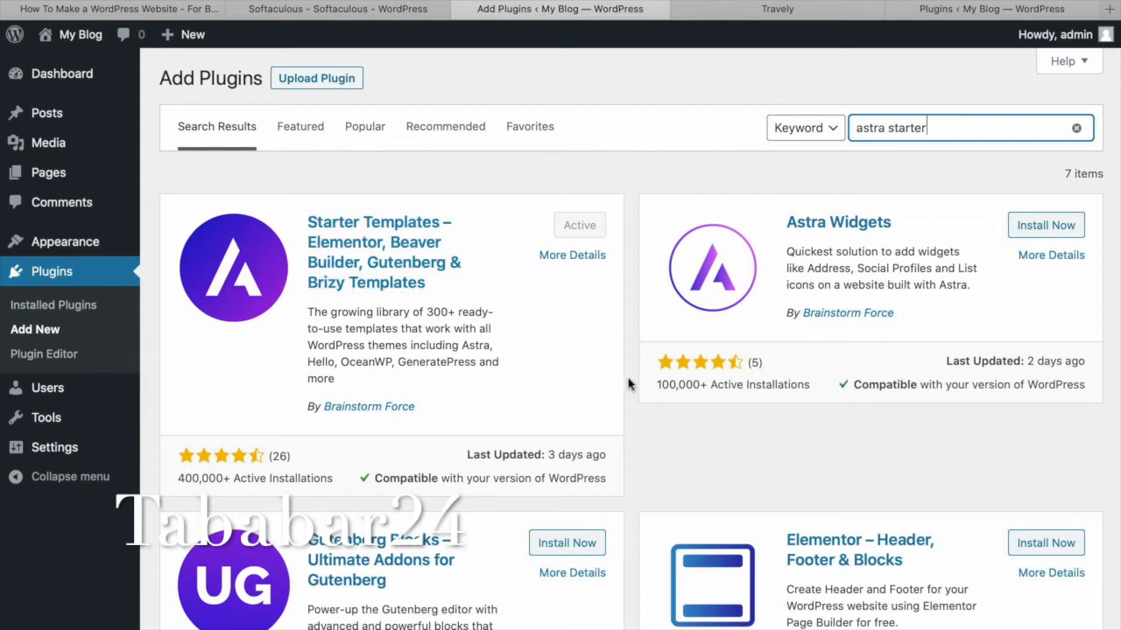
pyautogui.moveTo(75, 35)
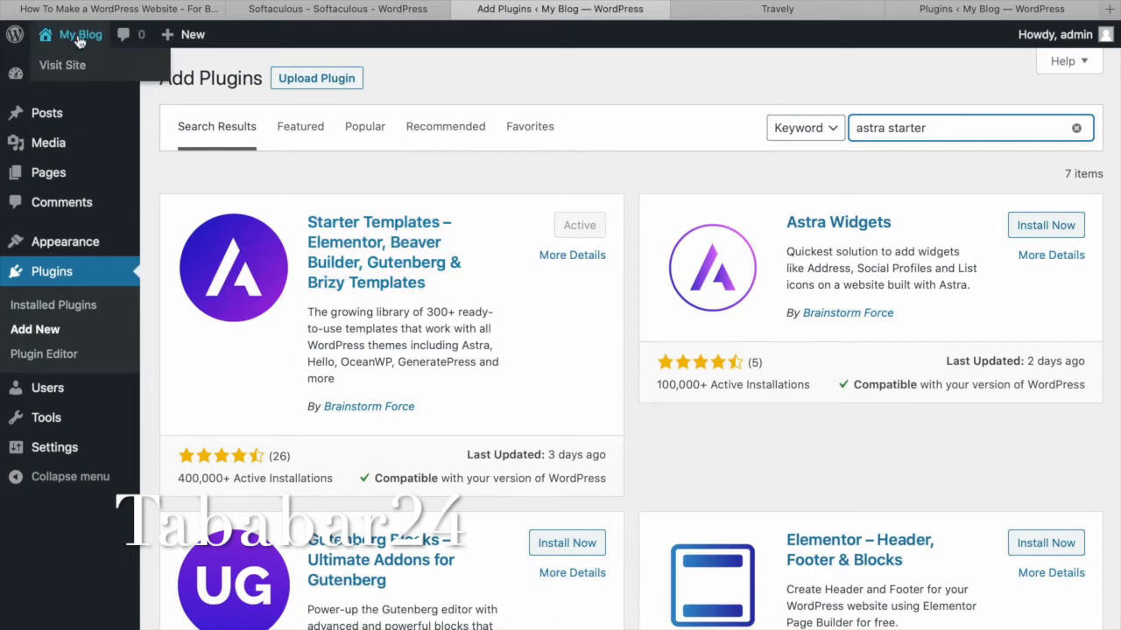
pyautogui.click(71, 66)
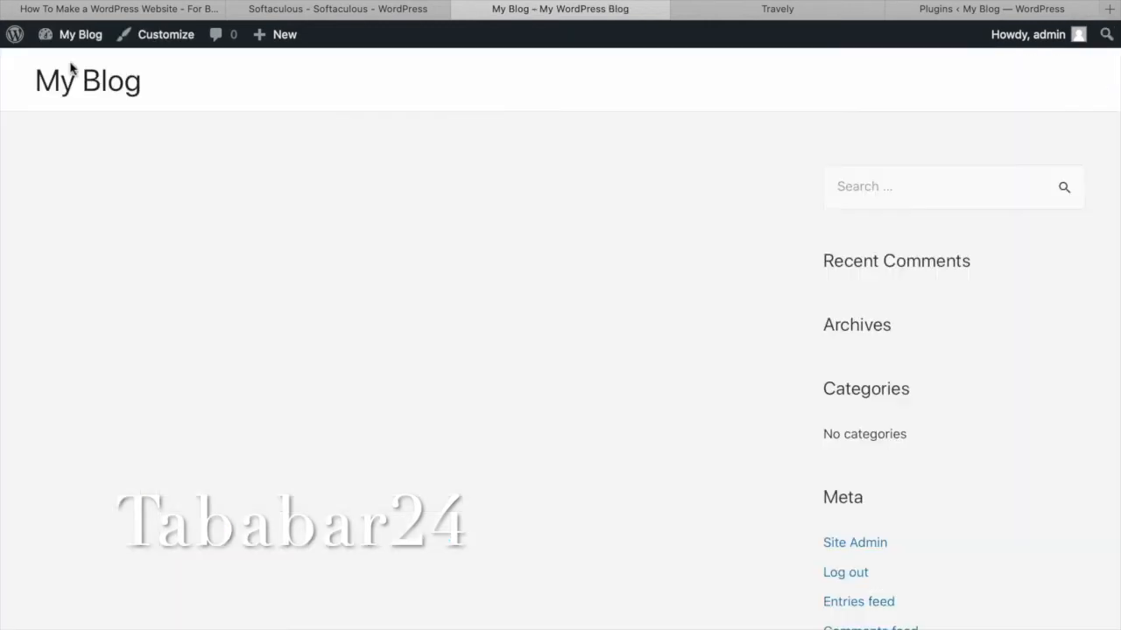
# Scroll through the empty My Blog front page running the Astra theme.
pyautogui.scroll(-3, 486, 306)
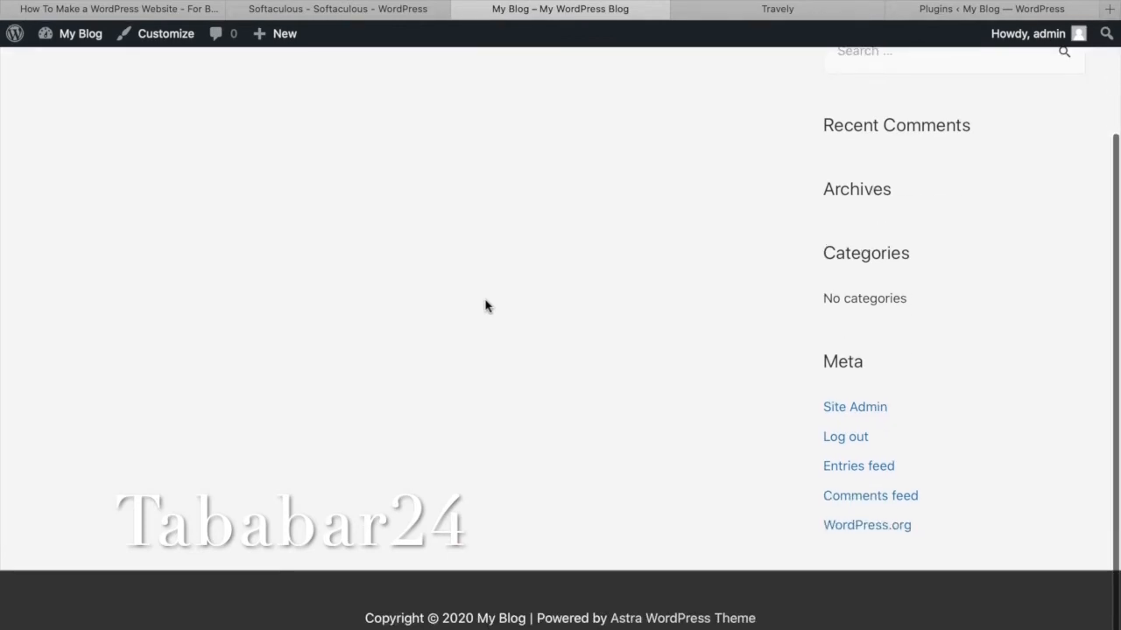
pyautogui.scroll(3, 486, 306)
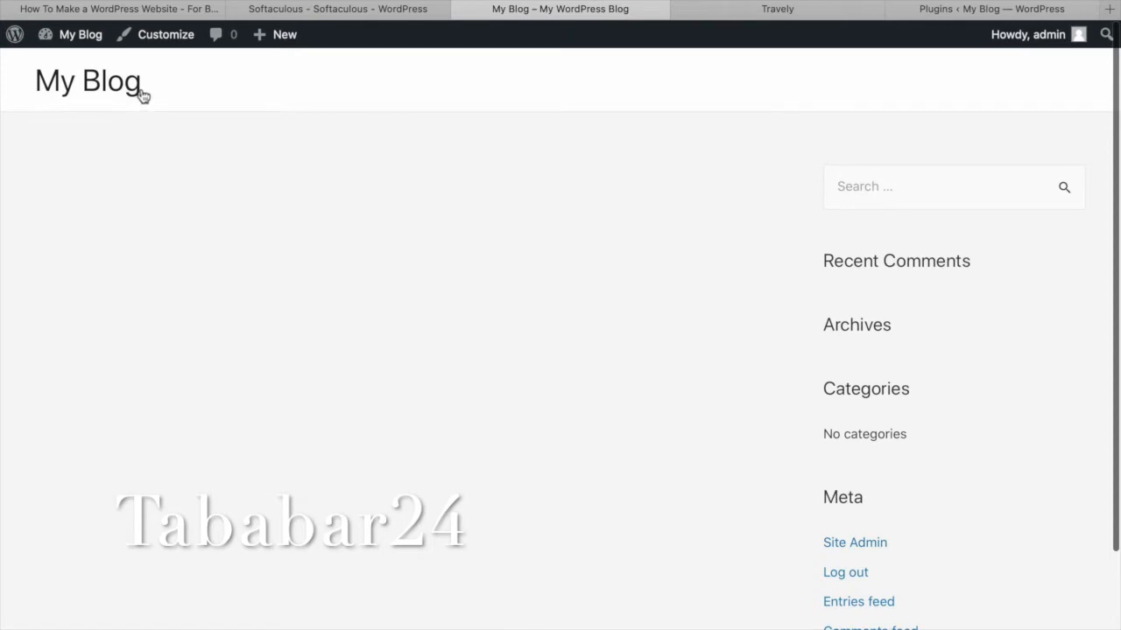
pyautogui.scroll(-2, 909, 503)
pyautogui.scroll(2, 908, 502)
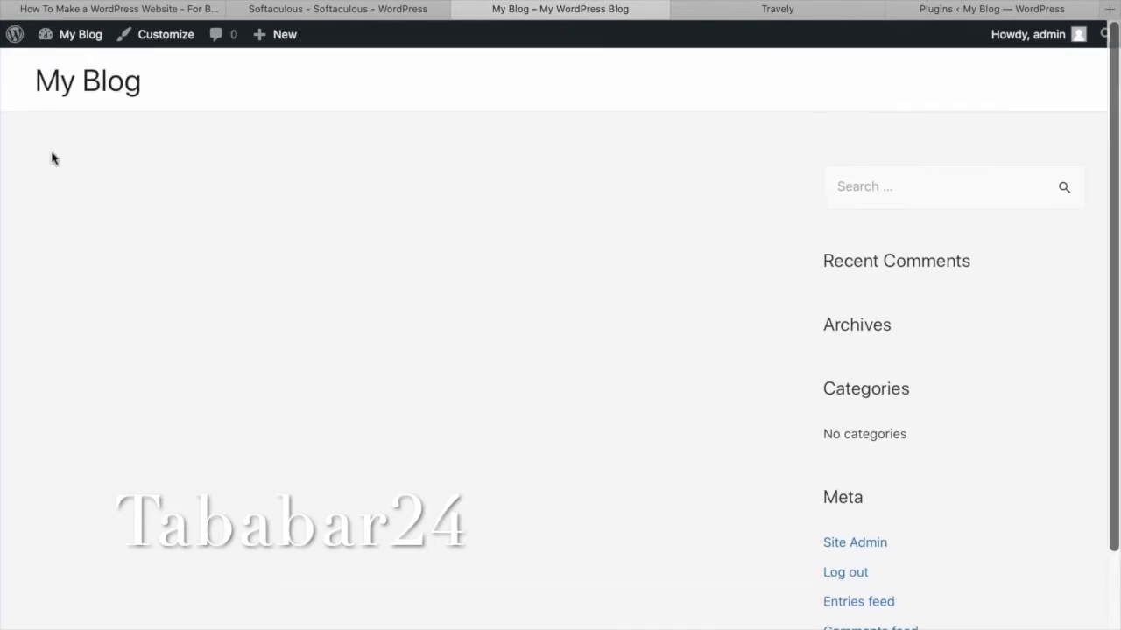
pyautogui.moveTo(52, 36)
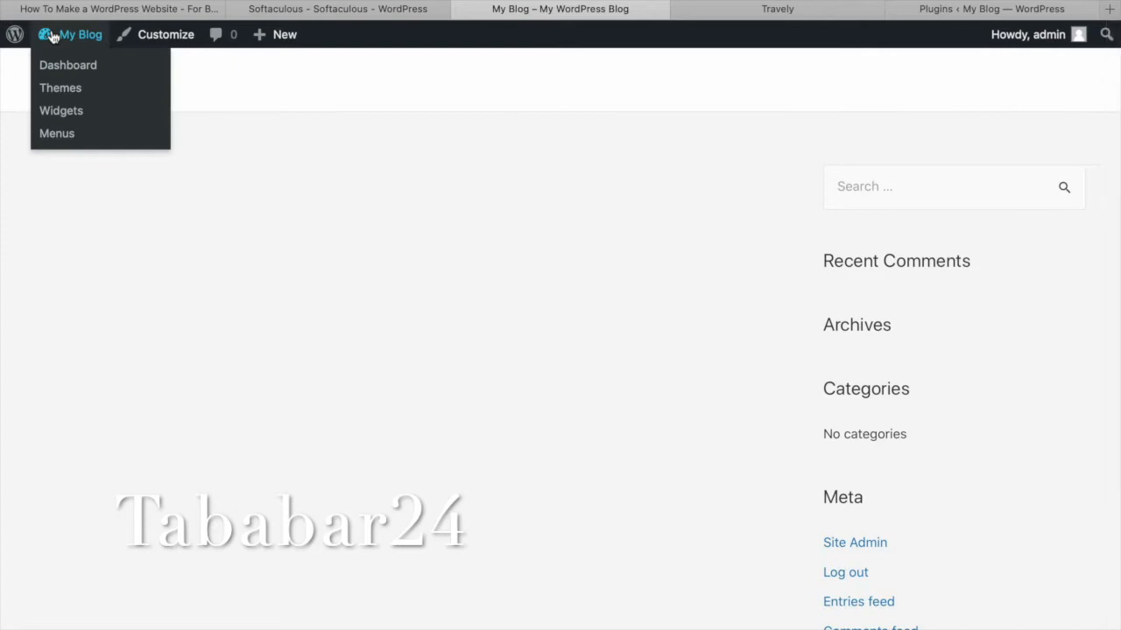
pyautogui.scroll(-1, 68, 69)
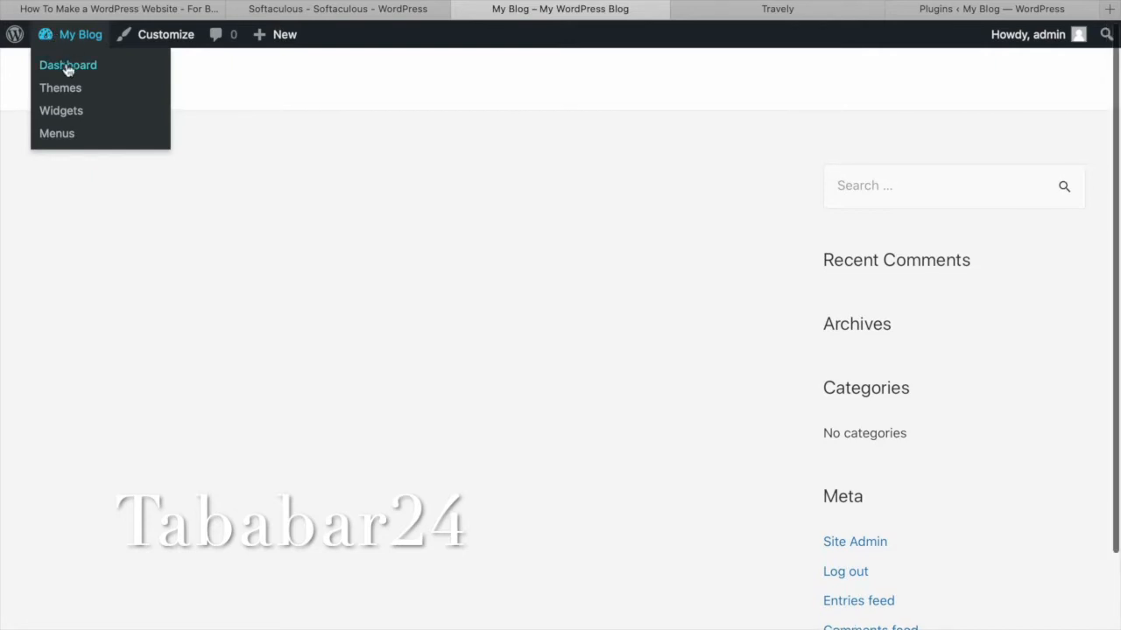
# Go to the admin Dashboard and bring up the Appearance submenu.
pyautogui.click(68, 67)
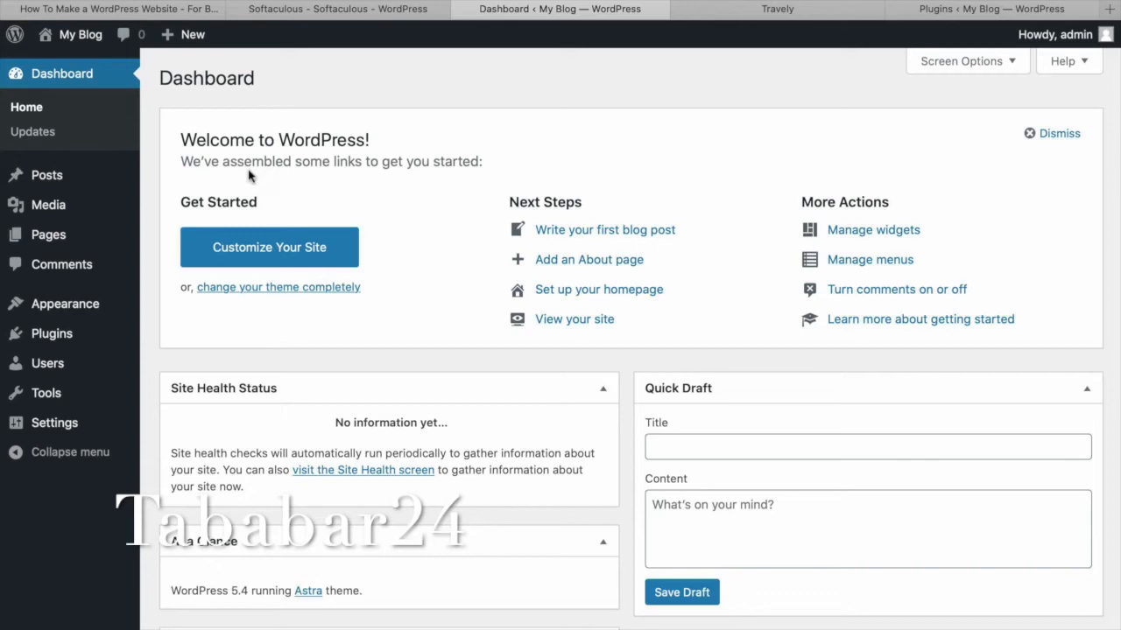
pyautogui.moveTo(91, 303)
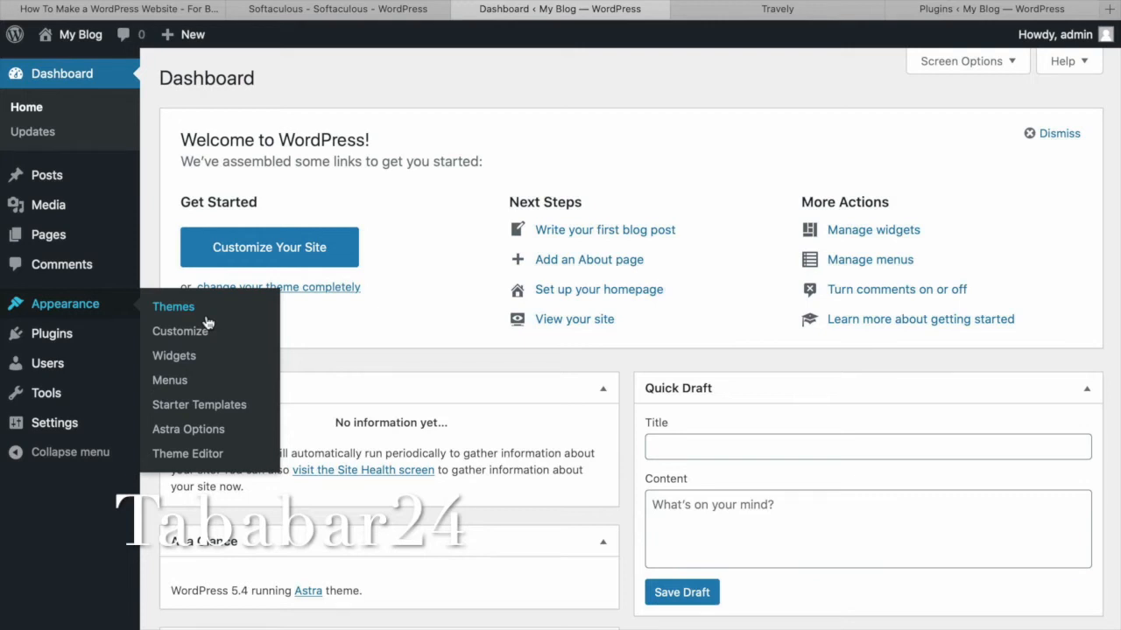
# Open Appearance > Starter Templates and choose Elementor as the page builder.
pyautogui.click(241, 411)
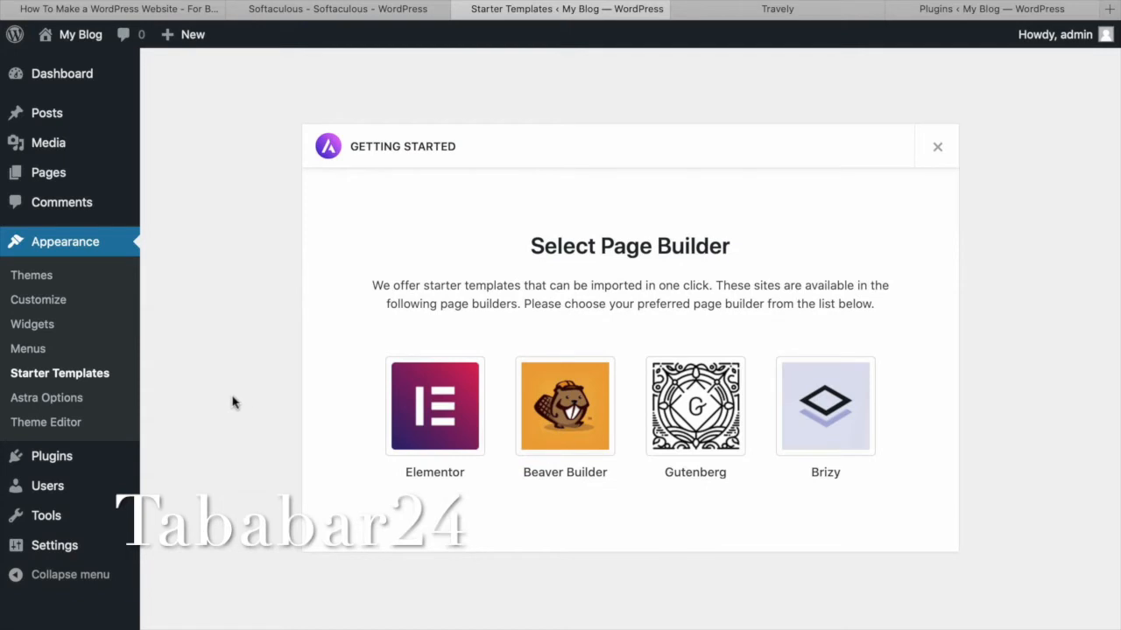
pyautogui.click(441, 416)
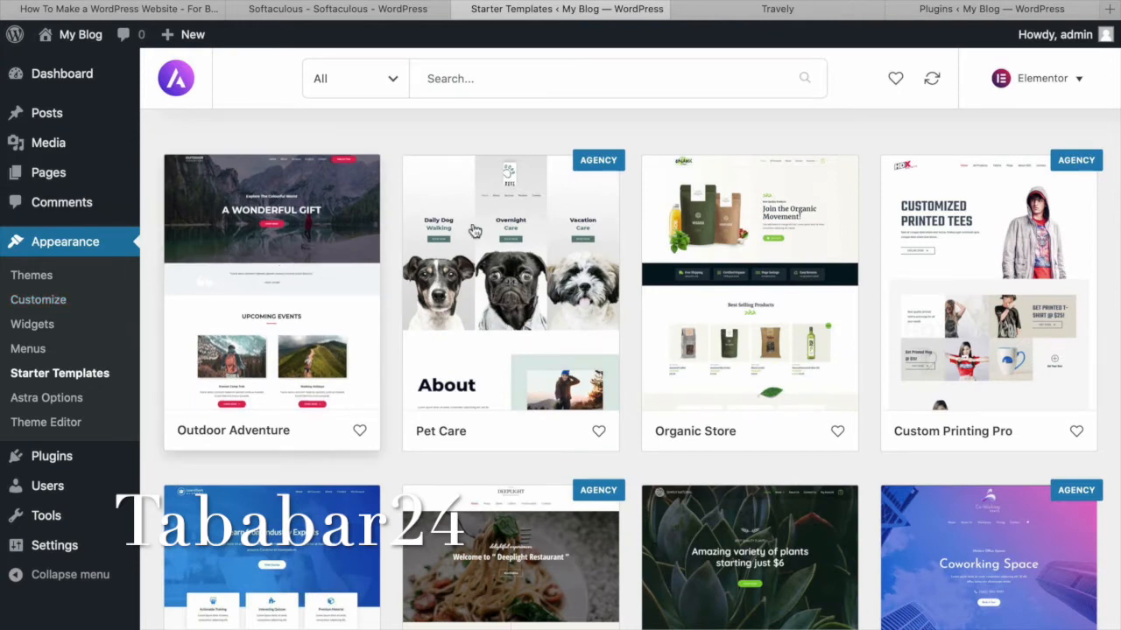
# Filter the Elementor template library to Free, with Outdoor Adventure listed first.
pyautogui.scroll(-3, 474, 230)
pyautogui.scroll(-6, 473, 231)
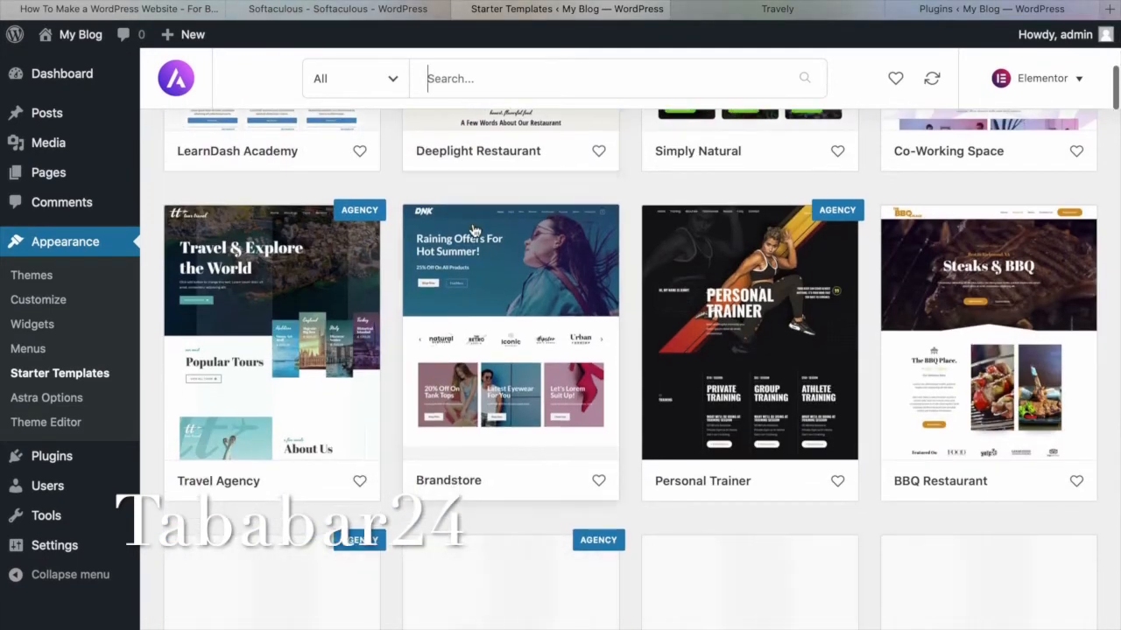
pyautogui.scroll(-3, 474, 231)
pyautogui.scroll(-15, 473, 231)
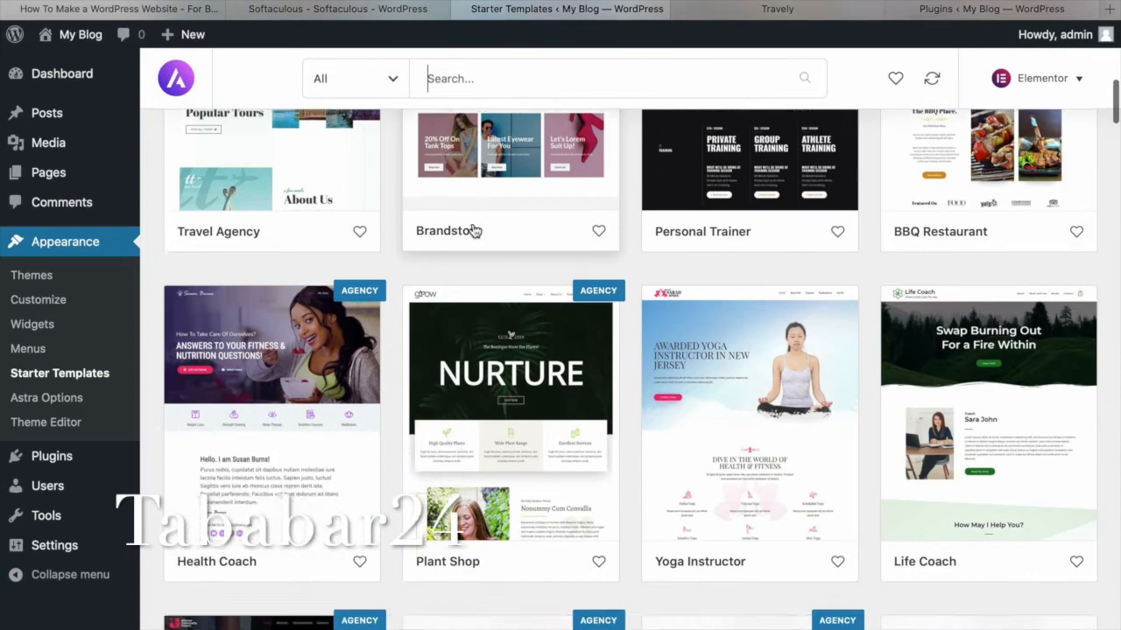
pyautogui.scroll(3, 474, 230)
pyautogui.scroll(1, 473, 230)
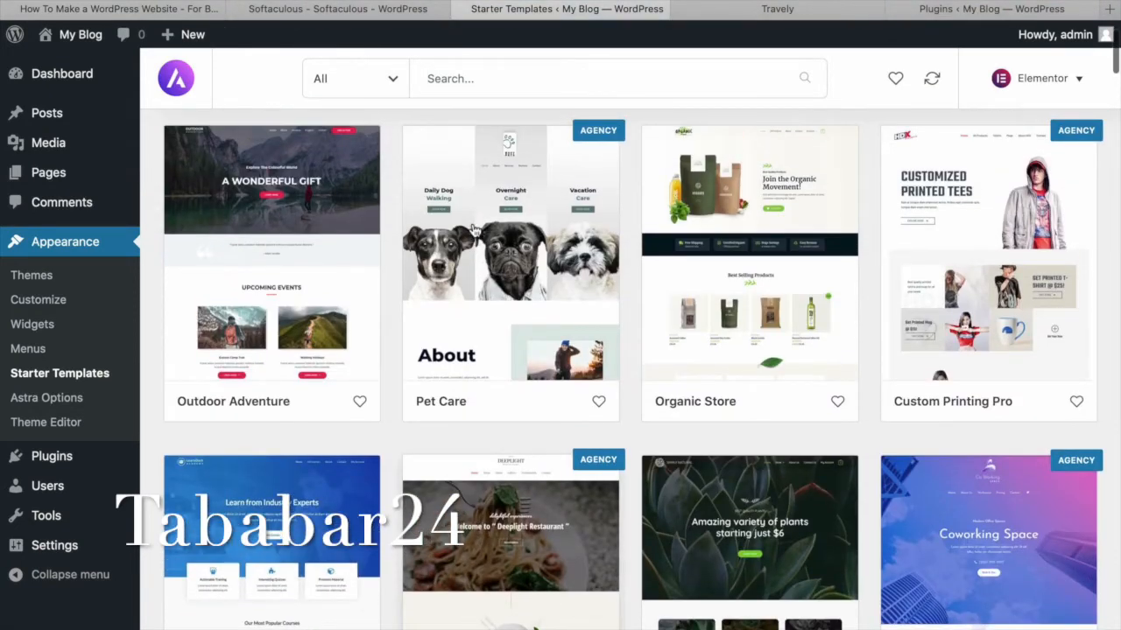
pyautogui.scroll(-1, 294, 152)
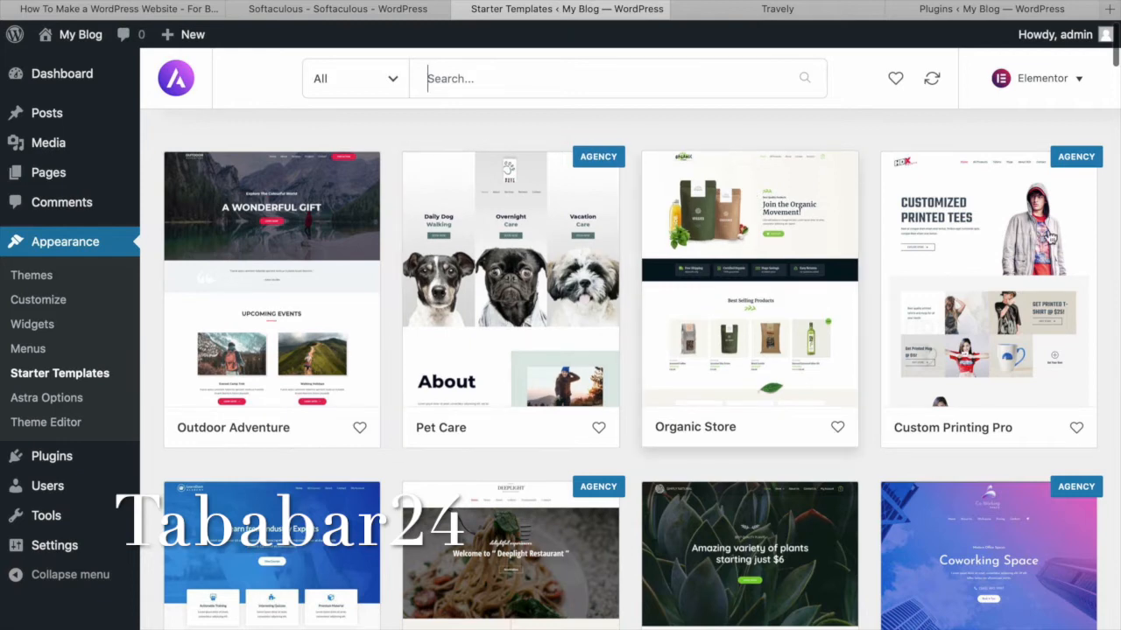
pyautogui.scroll(-5, 481, 290)
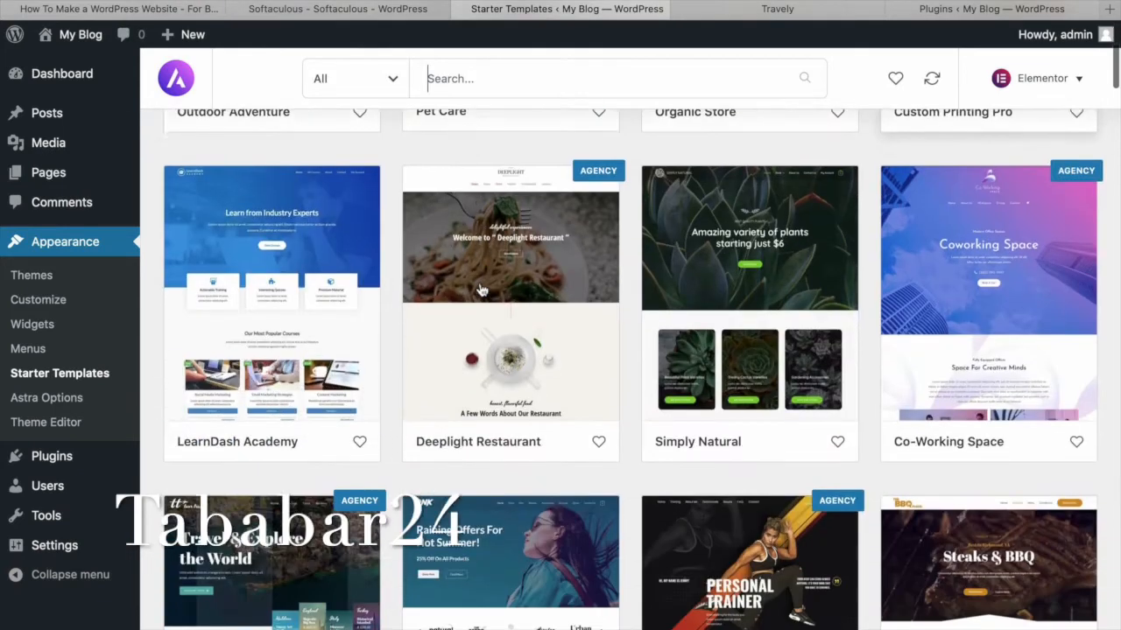
pyautogui.scroll(5, 481, 290)
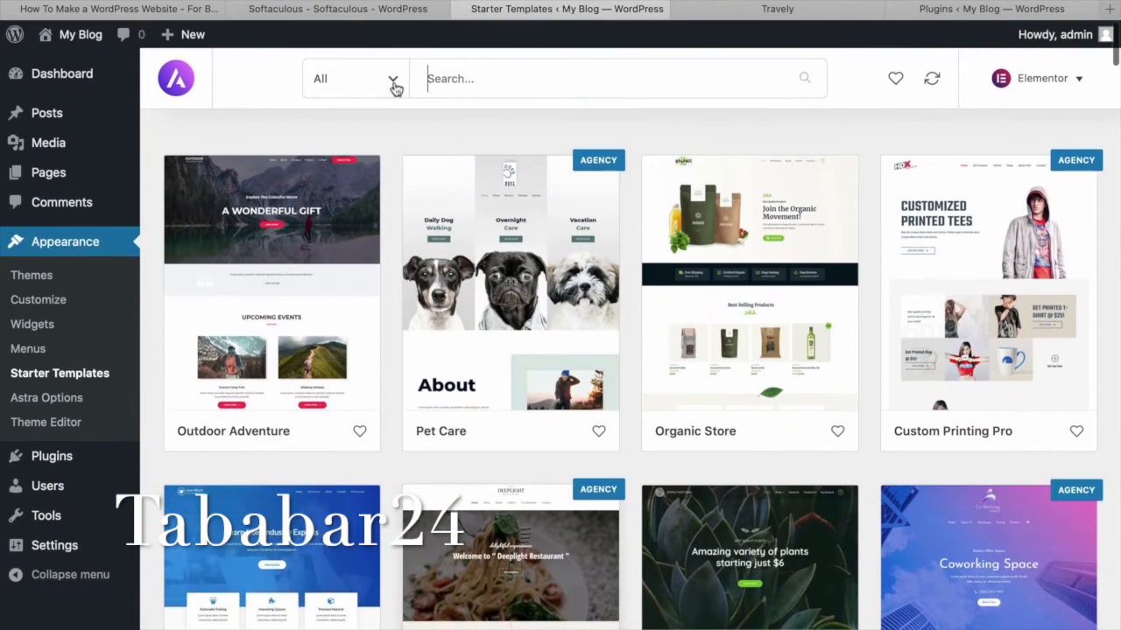
pyautogui.click(396, 83)
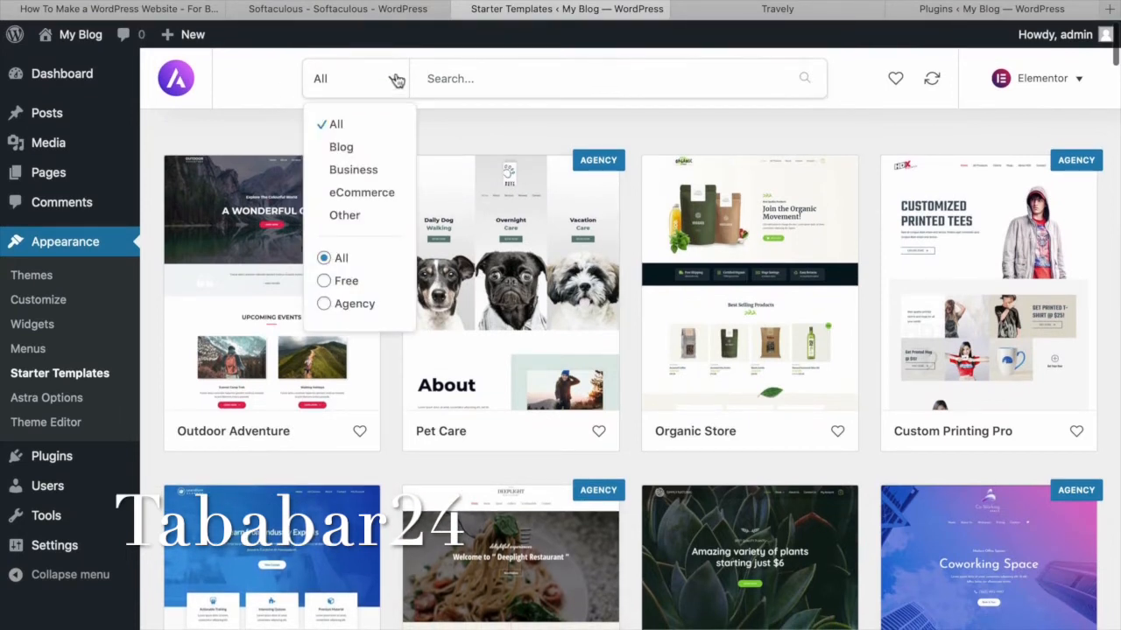
pyautogui.click(325, 287)
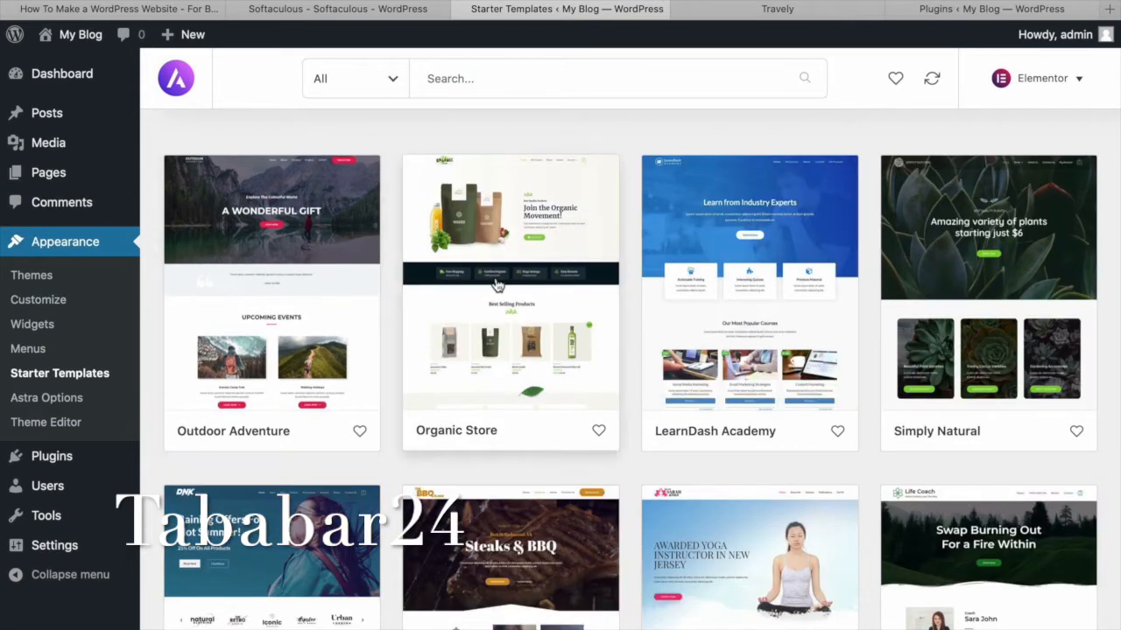
pyautogui.scroll(-7, 497, 285)
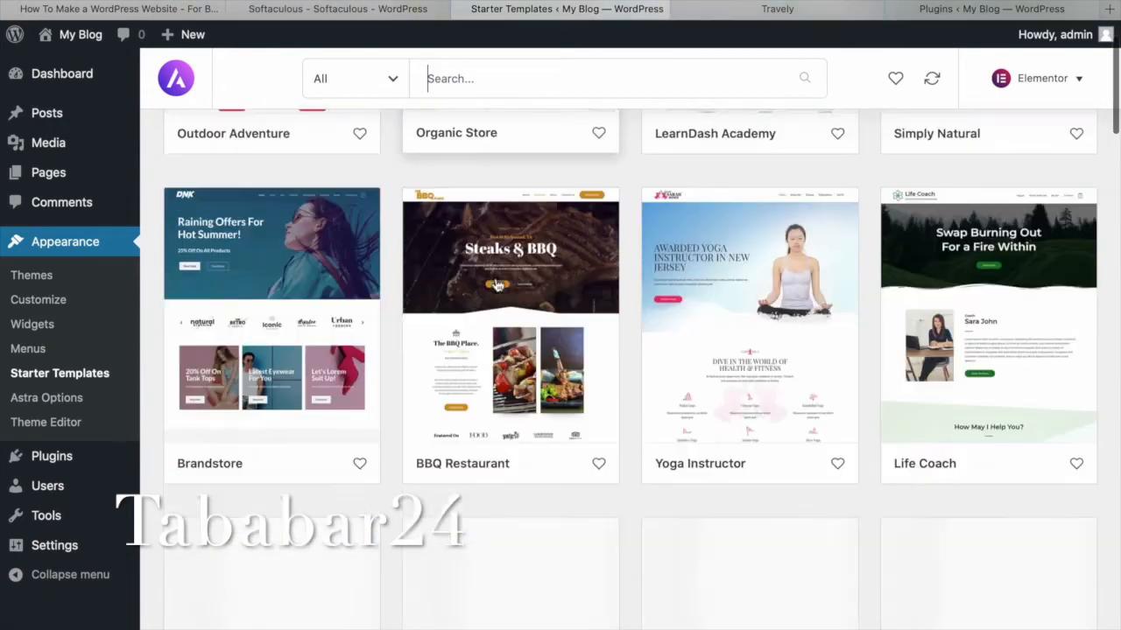
pyautogui.scroll(-2, 495, 284)
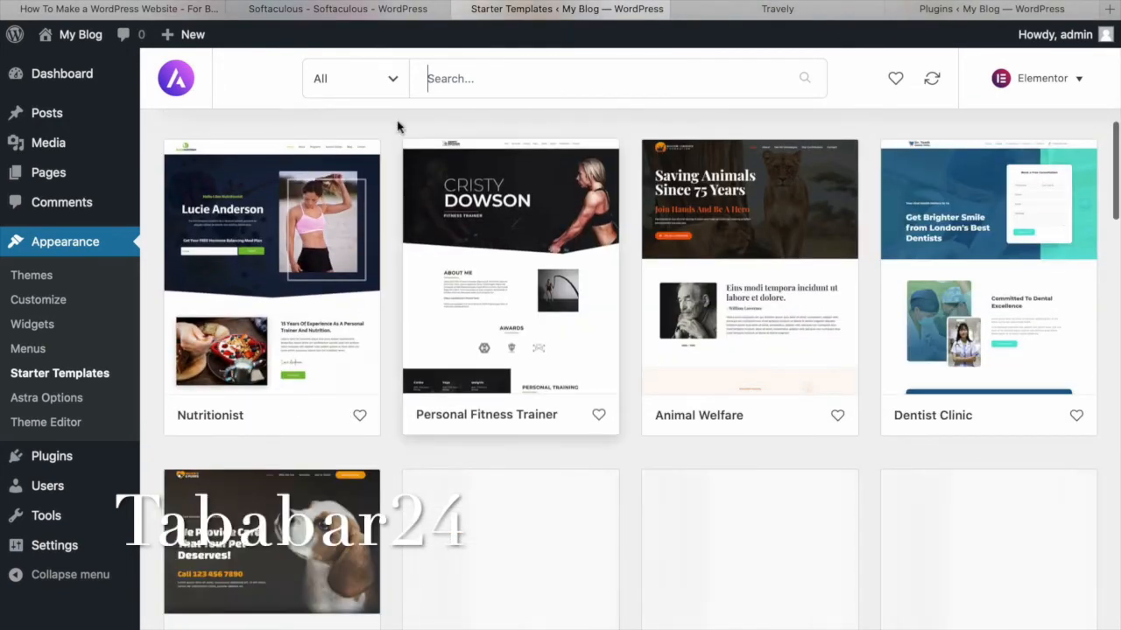
pyautogui.click(395, 91)
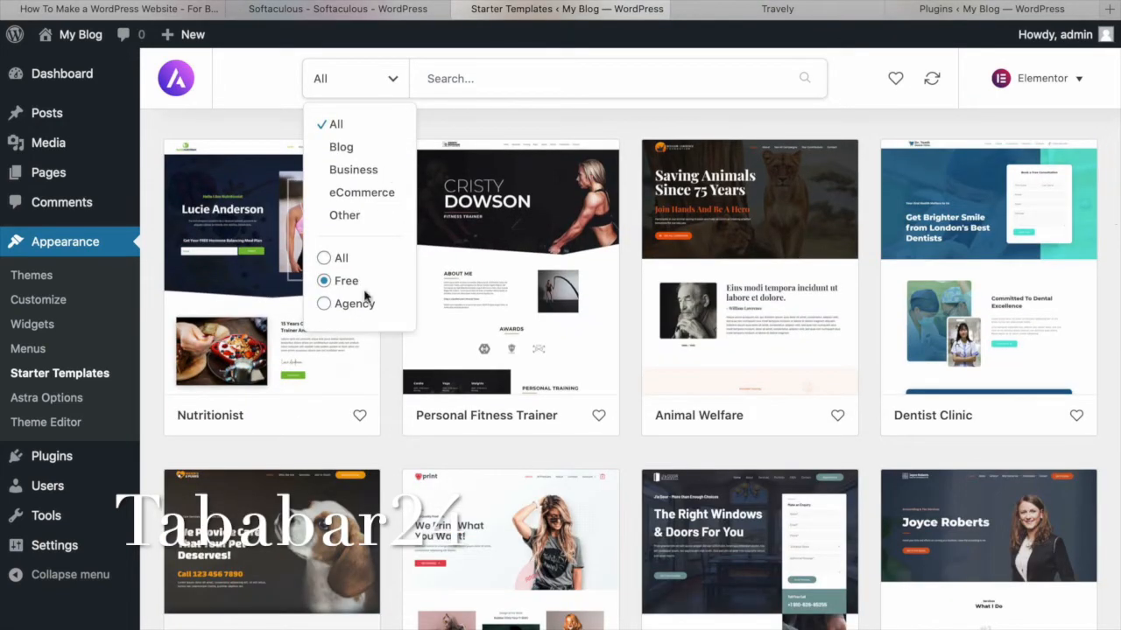
pyautogui.click(560, 88)
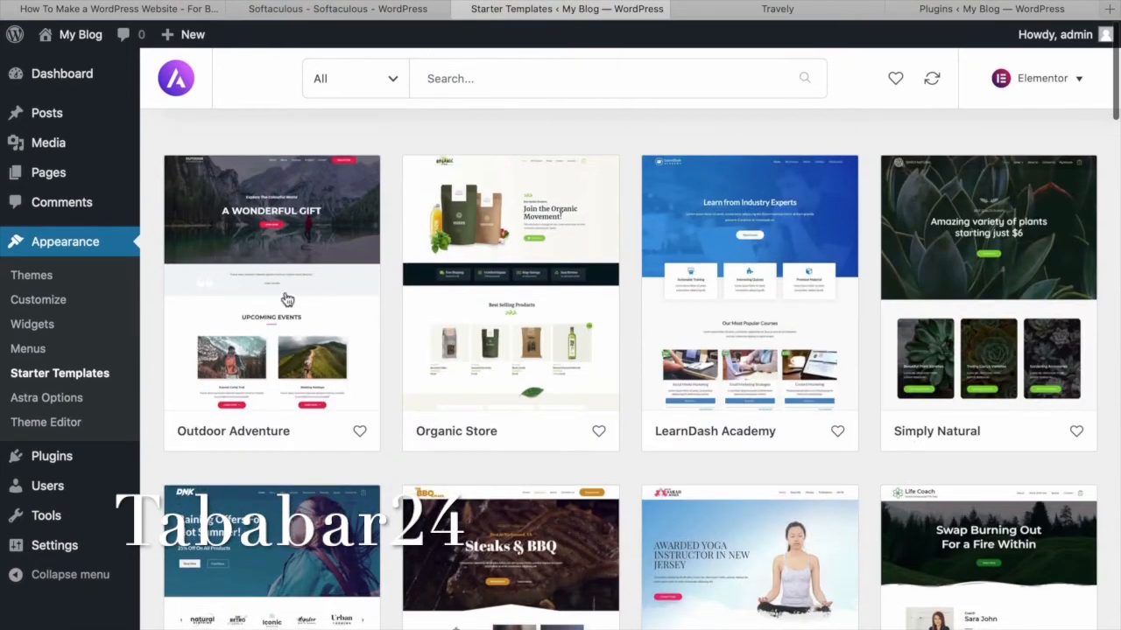
# Open the Outdoor Adventure template's details and scroll through its full preview.
pyautogui.click(292, 241)
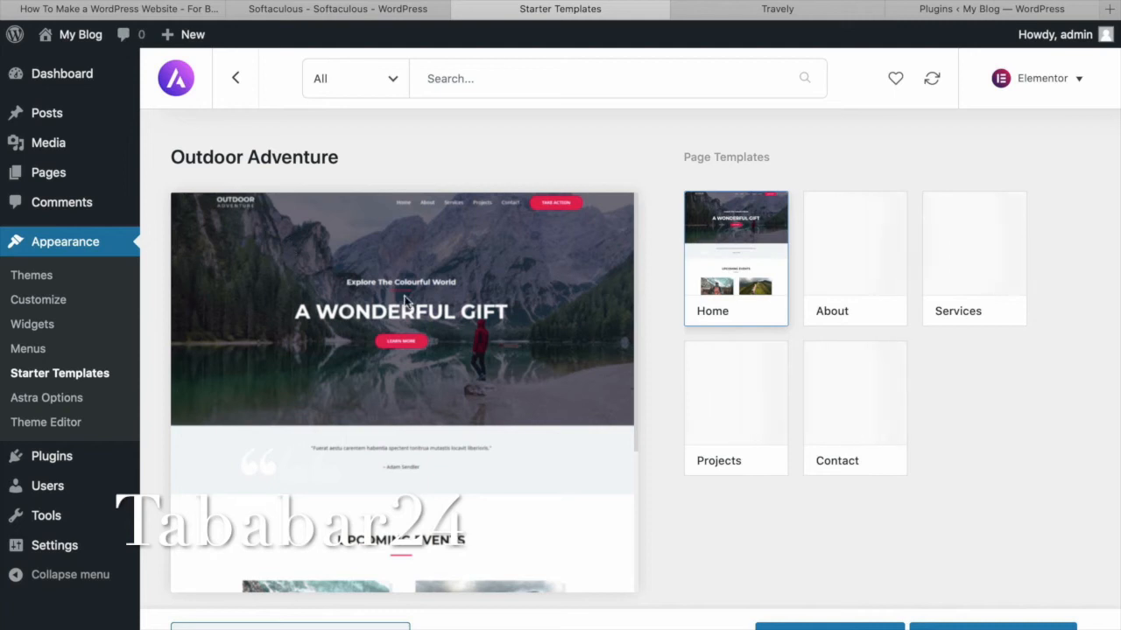
pyautogui.scroll(-3, 469, 321)
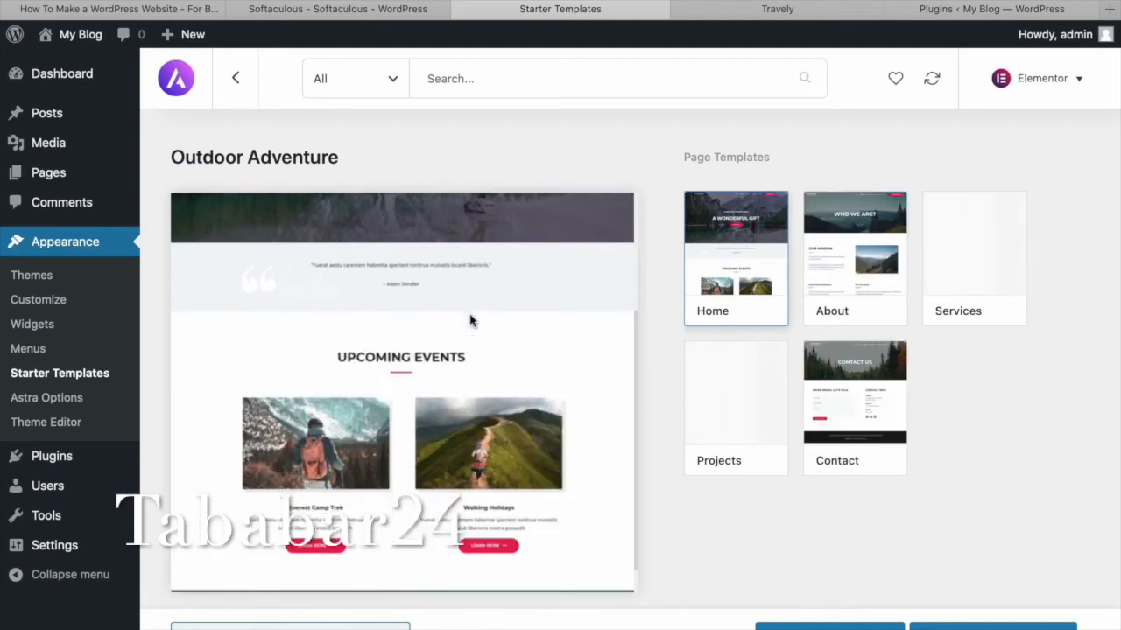
pyautogui.scroll(-5, 470, 321)
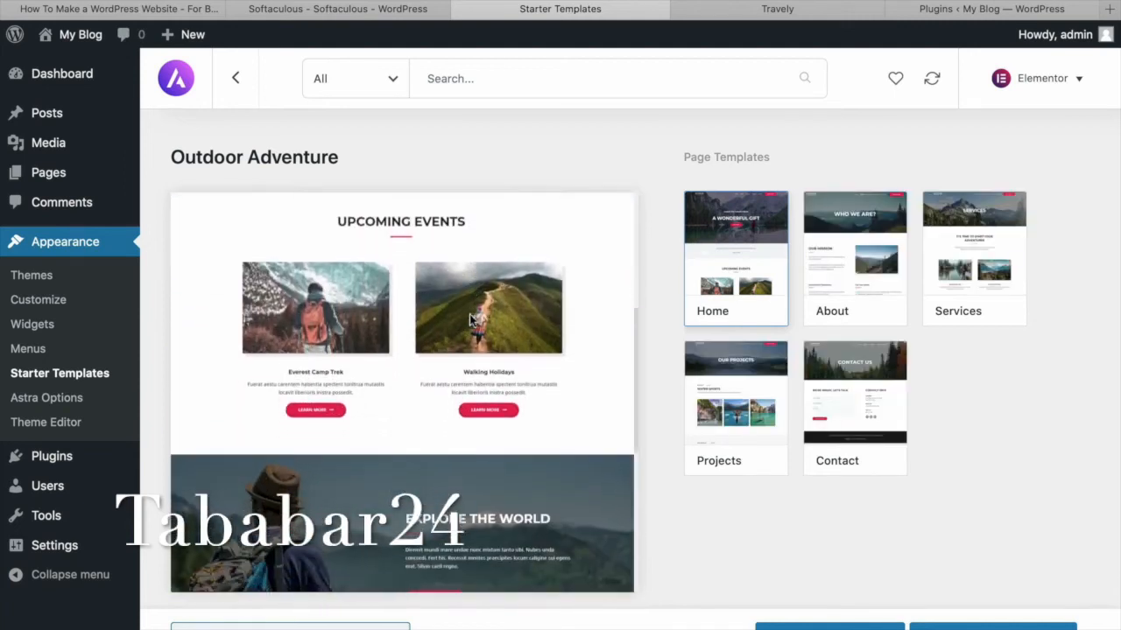
pyautogui.scroll(-5, 469, 320)
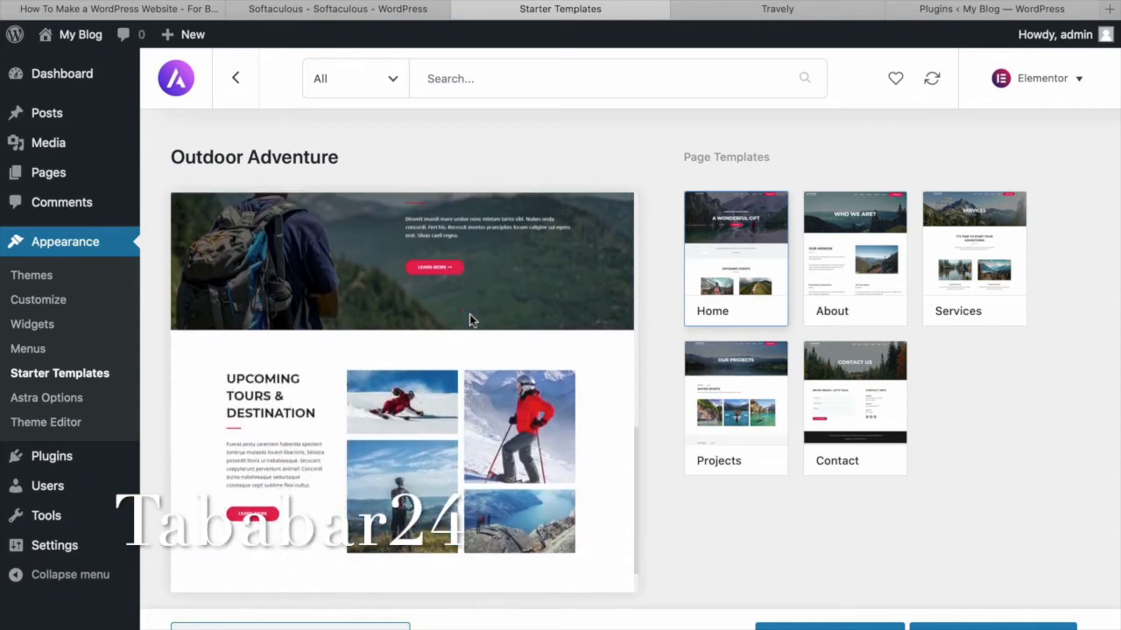
pyautogui.scroll(6, 470, 320)
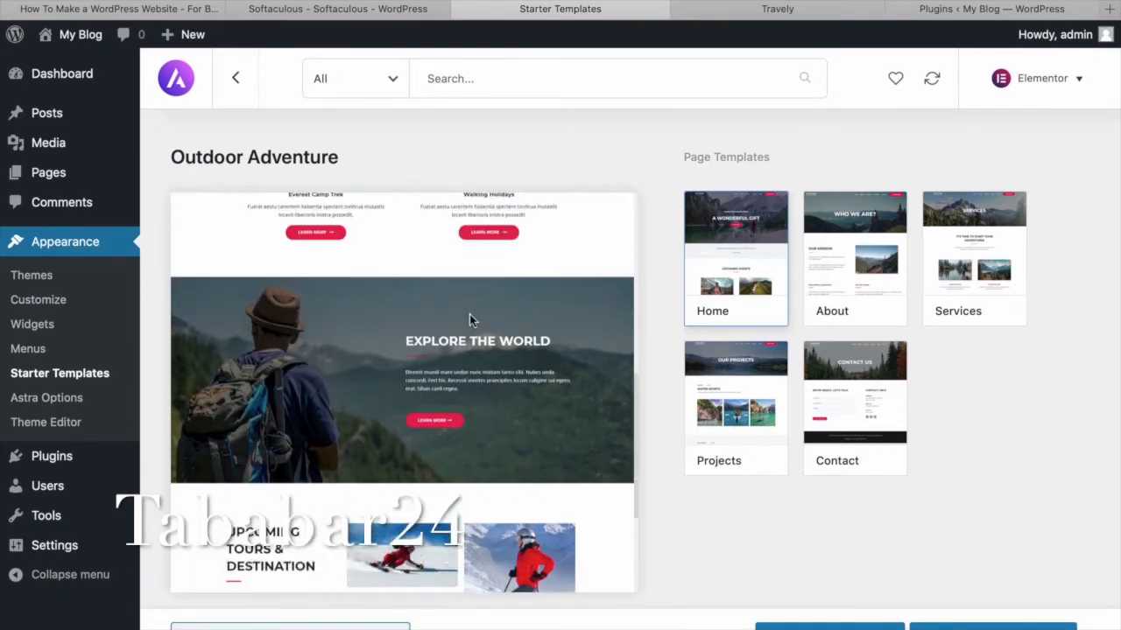
pyautogui.scroll(3, 469, 321)
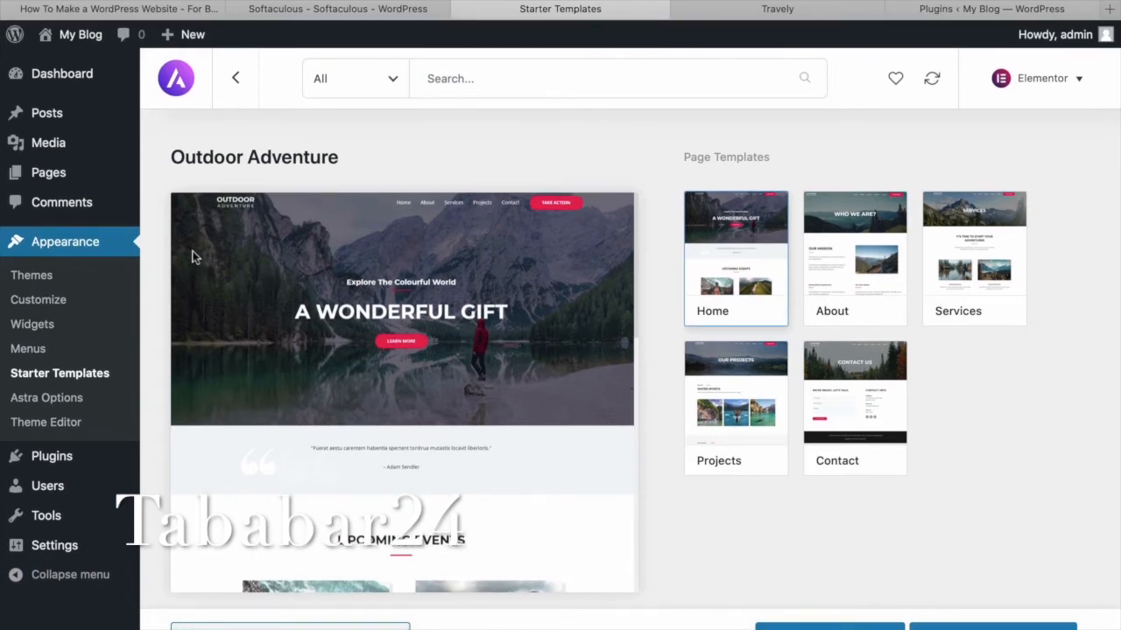
pyautogui.click(194, 256)
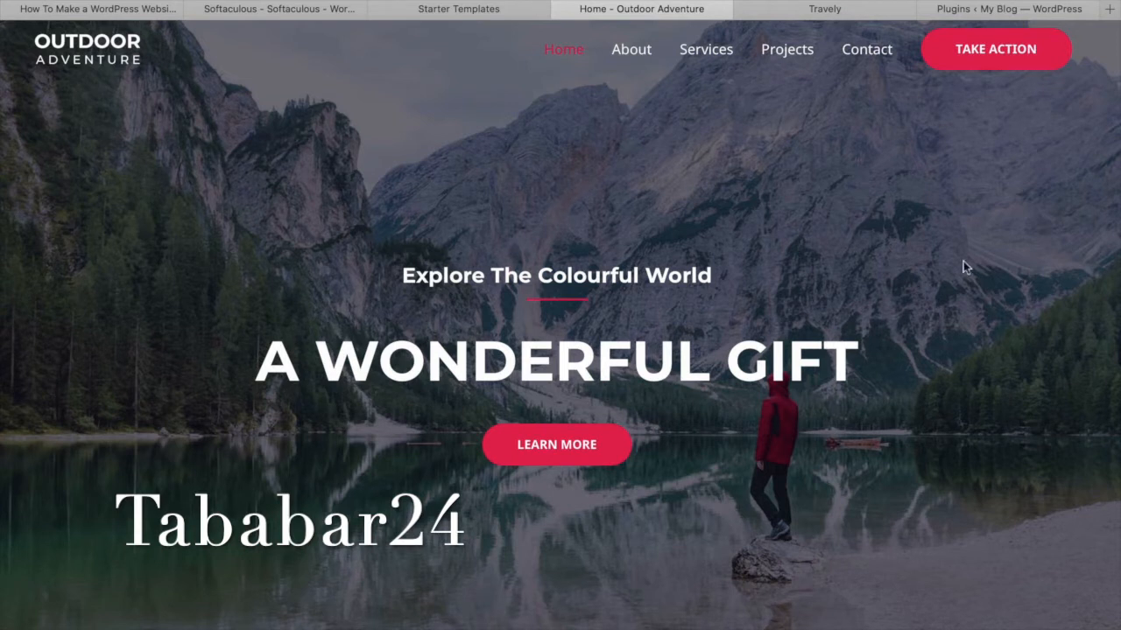
pyautogui.scroll(-5, 962, 266)
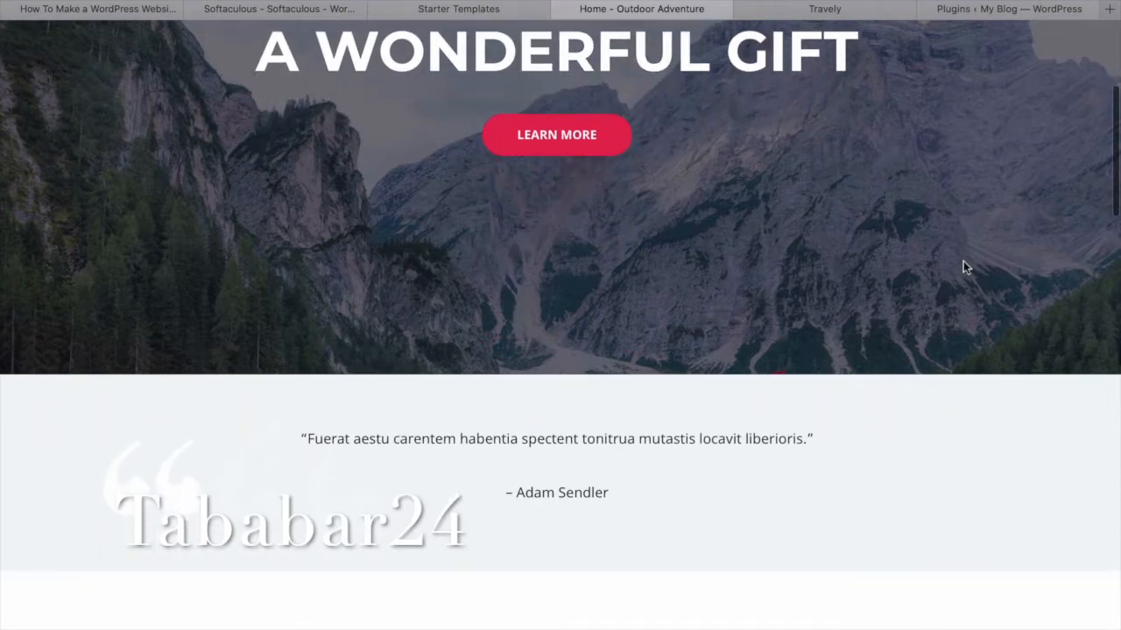
pyautogui.scroll(5, 962, 266)
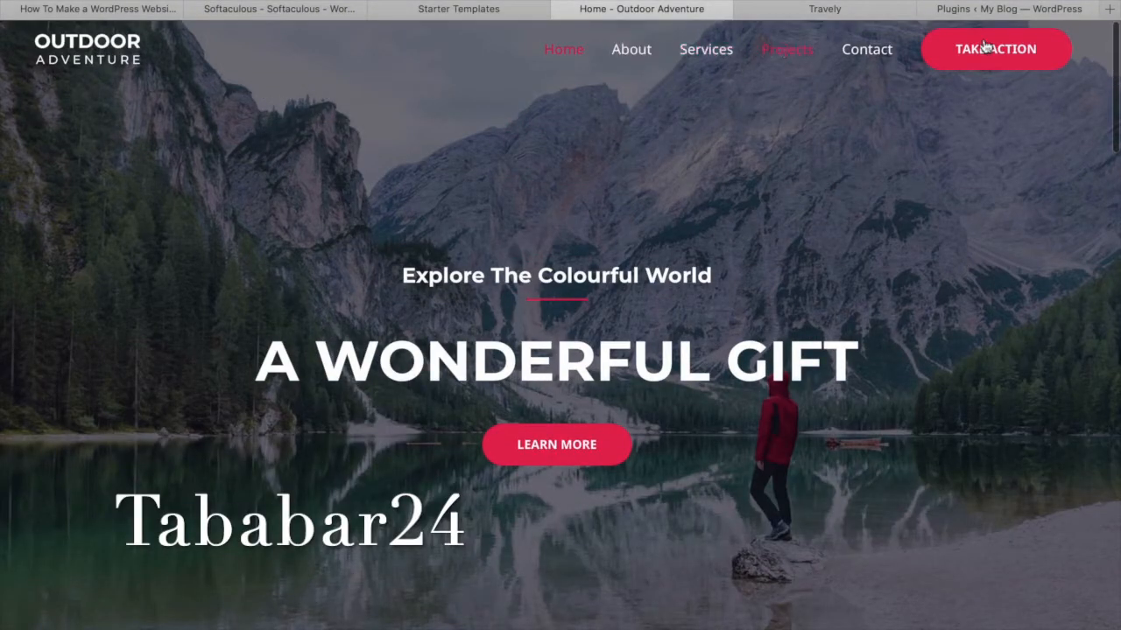
pyautogui.scroll(-2, 940, 176)
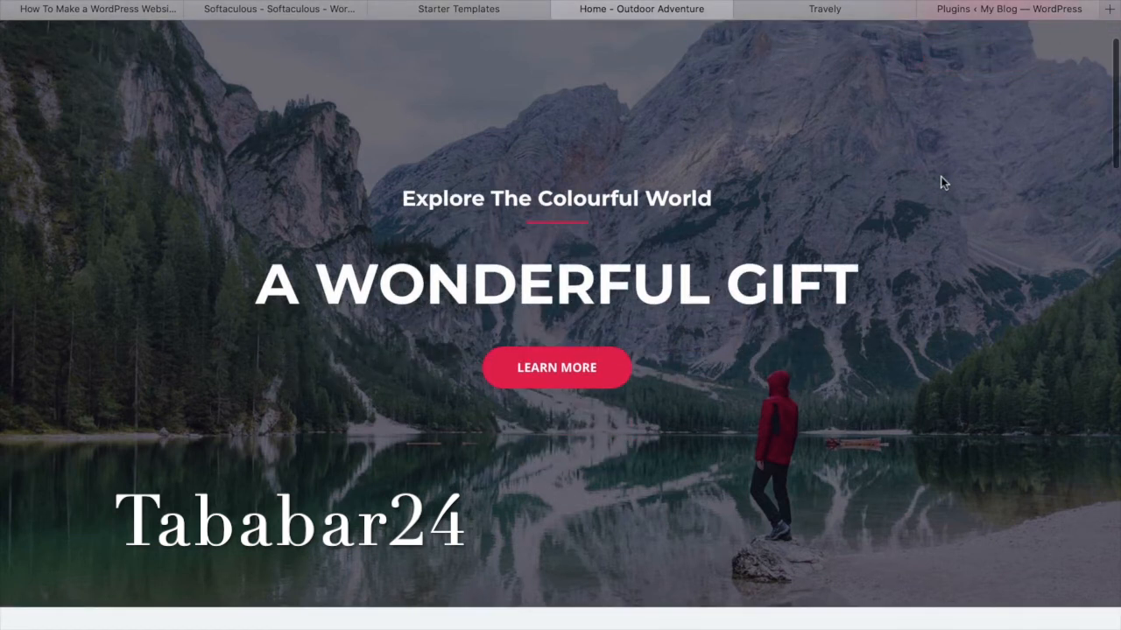
pyautogui.scroll(-10, 940, 176)
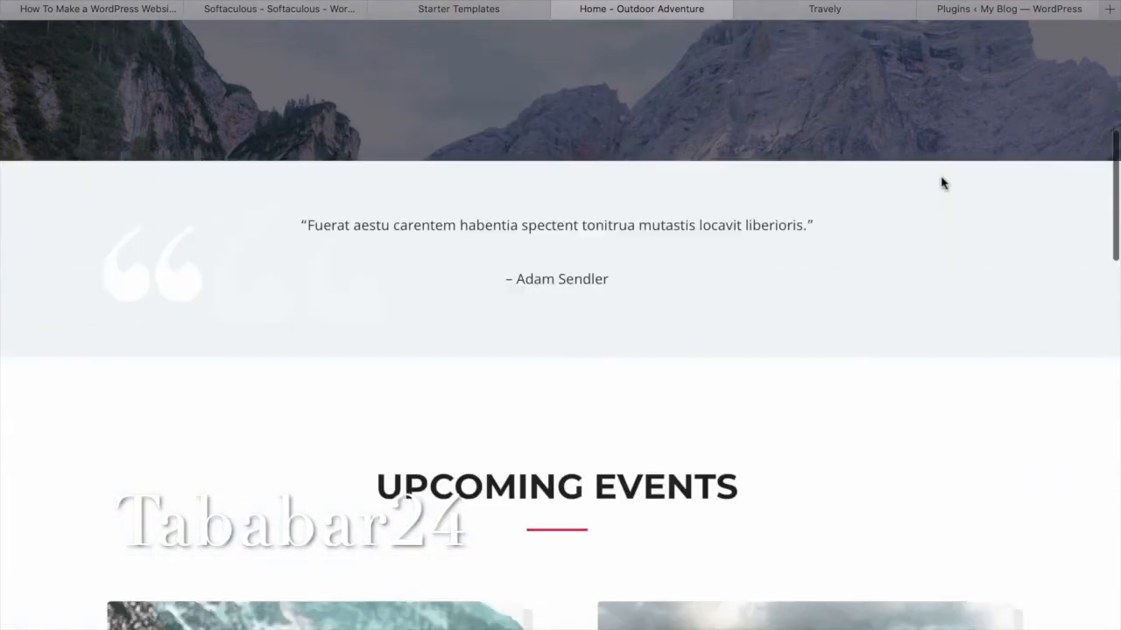
pyautogui.scroll(-5, 941, 182)
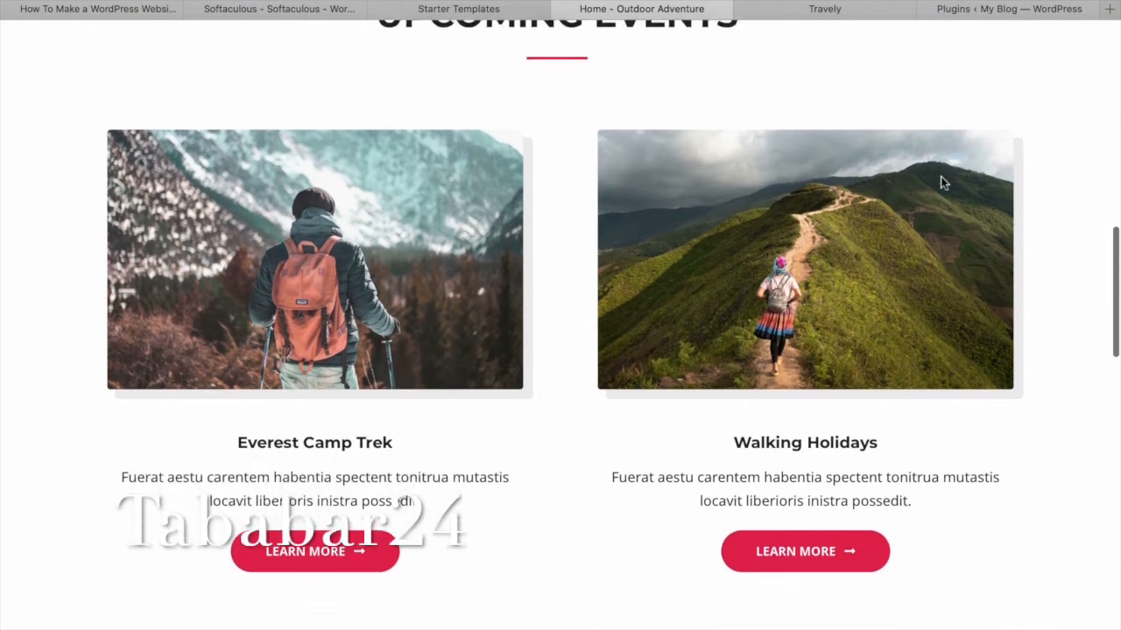
pyautogui.scroll(-3, 941, 181)
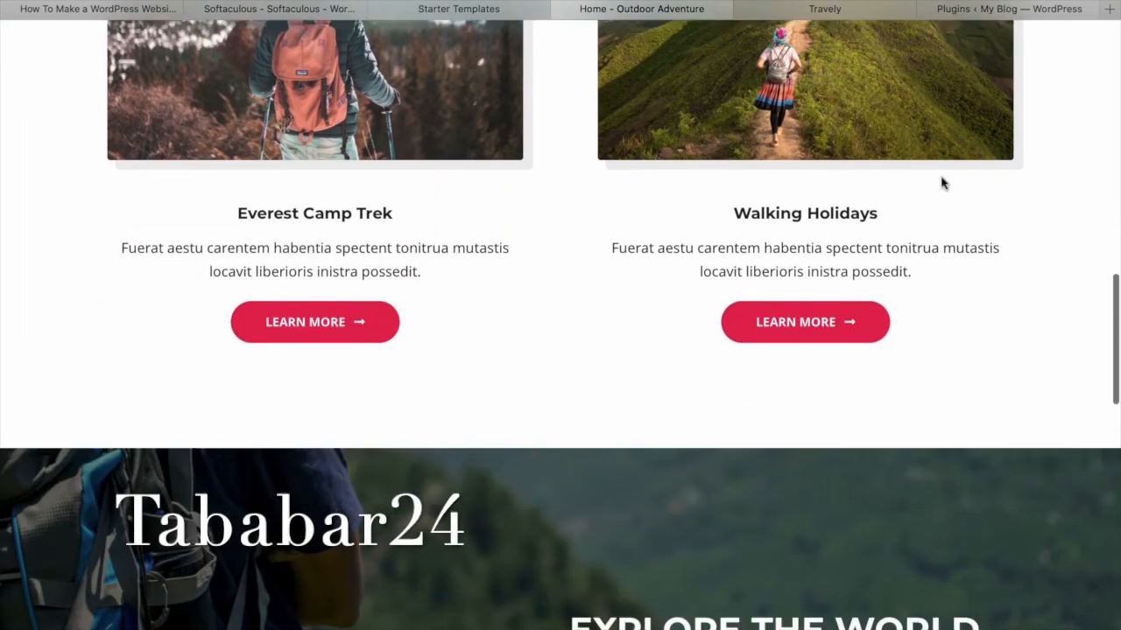
pyautogui.scroll(5, 941, 181)
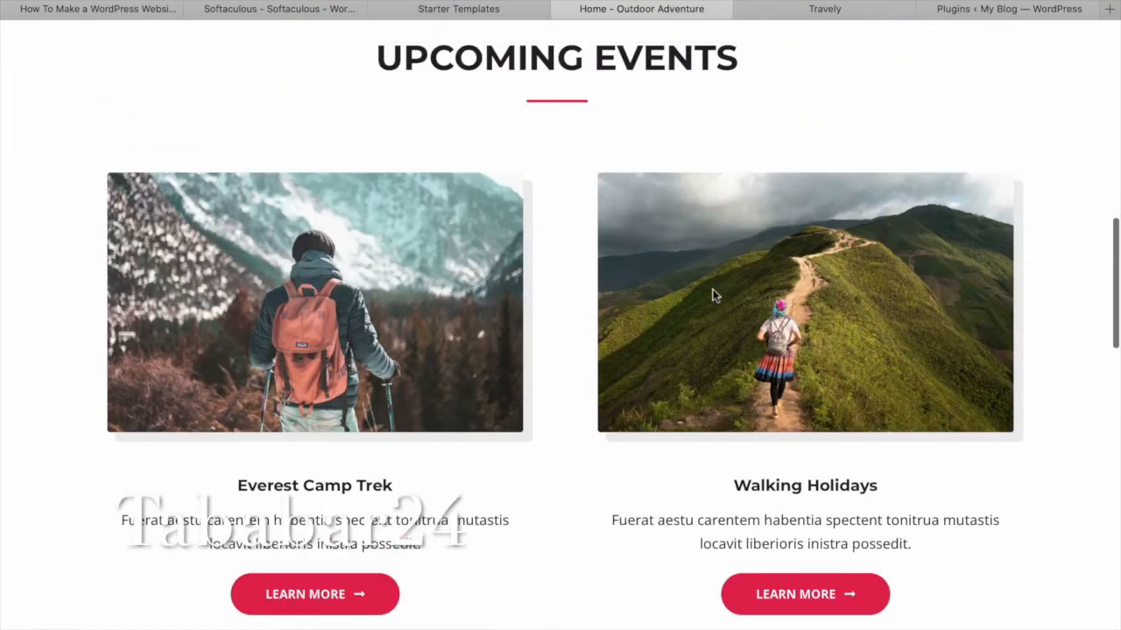
pyautogui.scroll(-10, 714, 296)
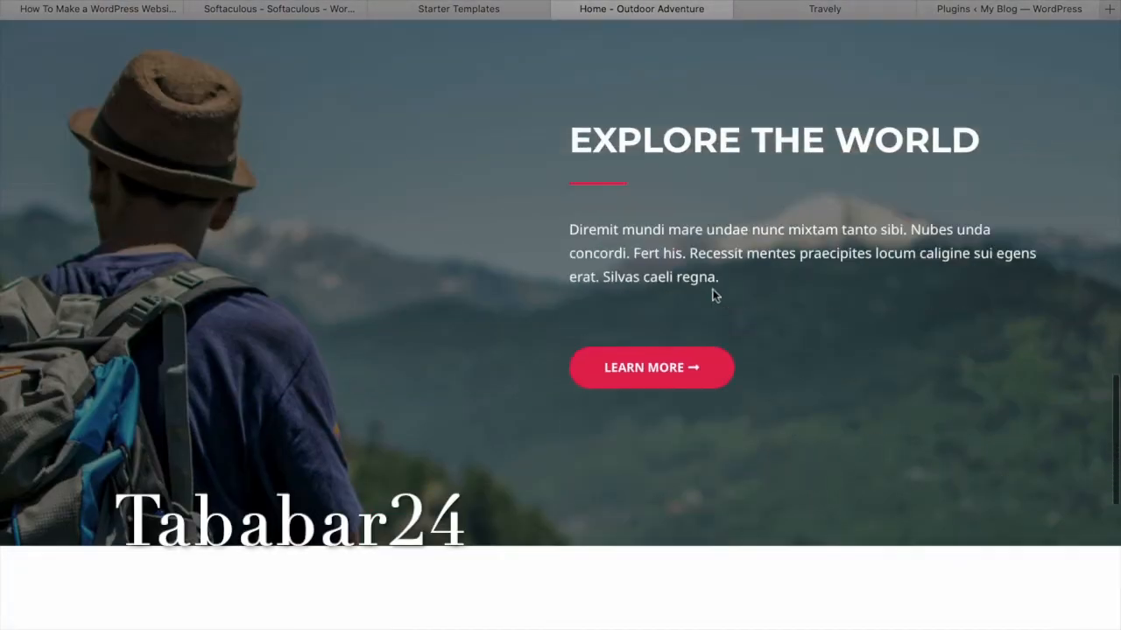
pyautogui.scroll(-5, 713, 296)
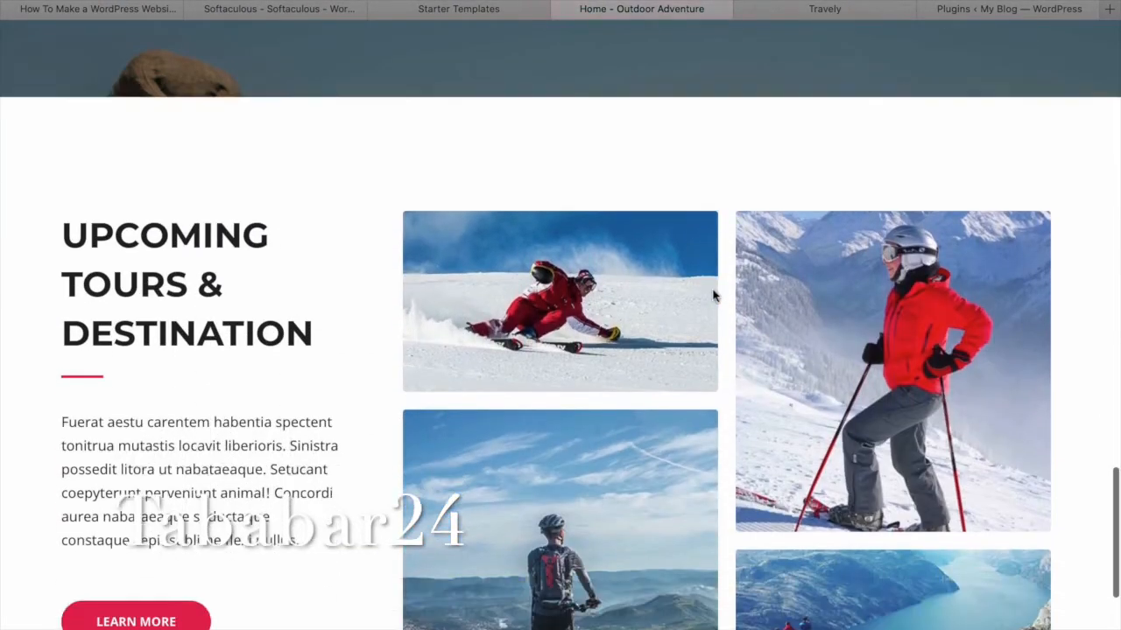
pyautogui.scroll(-3, 713, 295)
pyautogui.scroll(9, 713, 296)
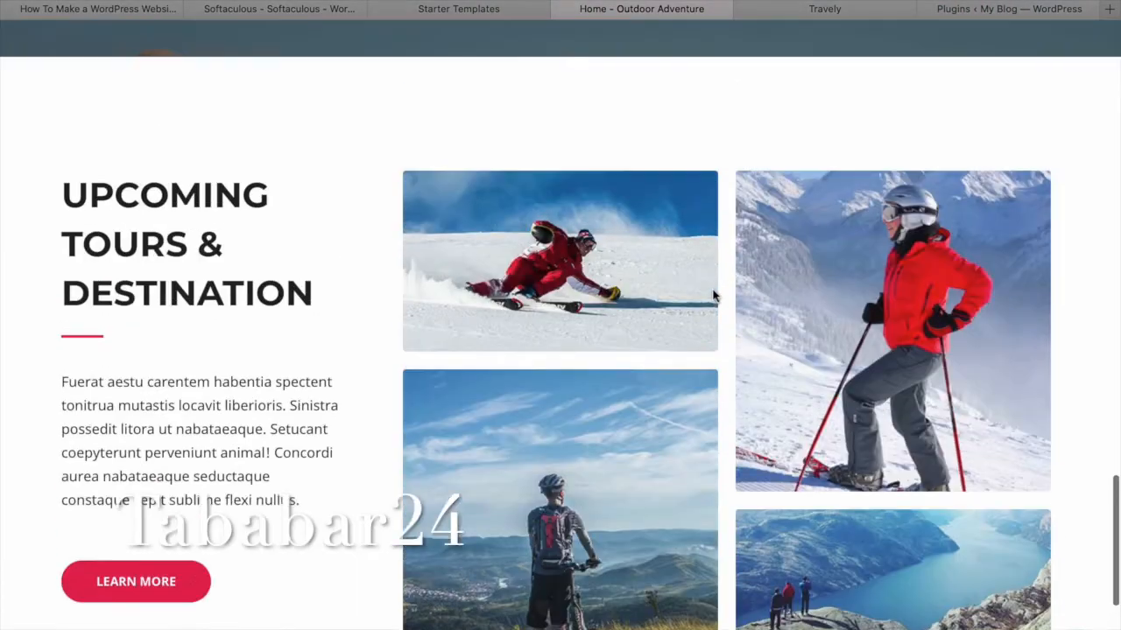
pyautogui.scroll(15, 713, 295)
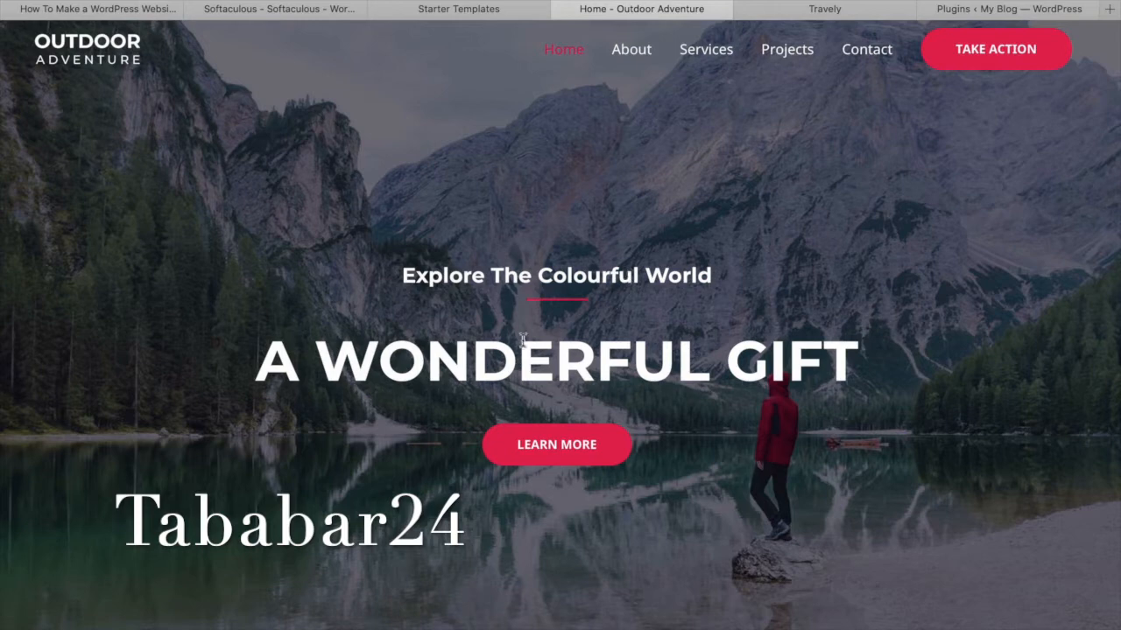
pyautogui.scroll(-8, 523, 340)
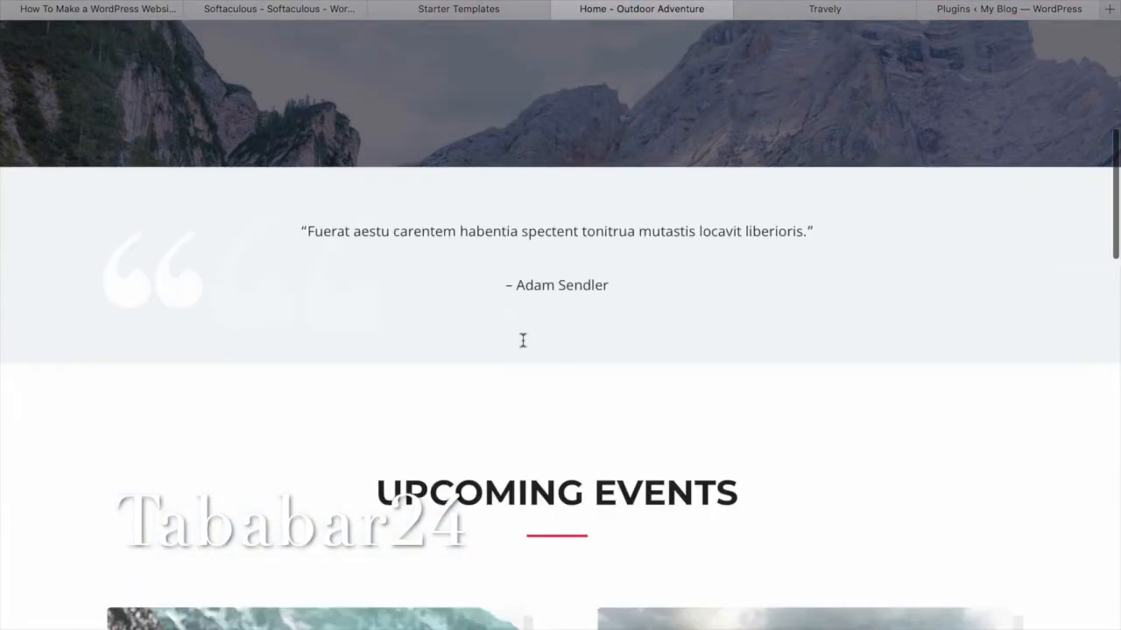
pyautogui.scroll(-5, 522, 341)
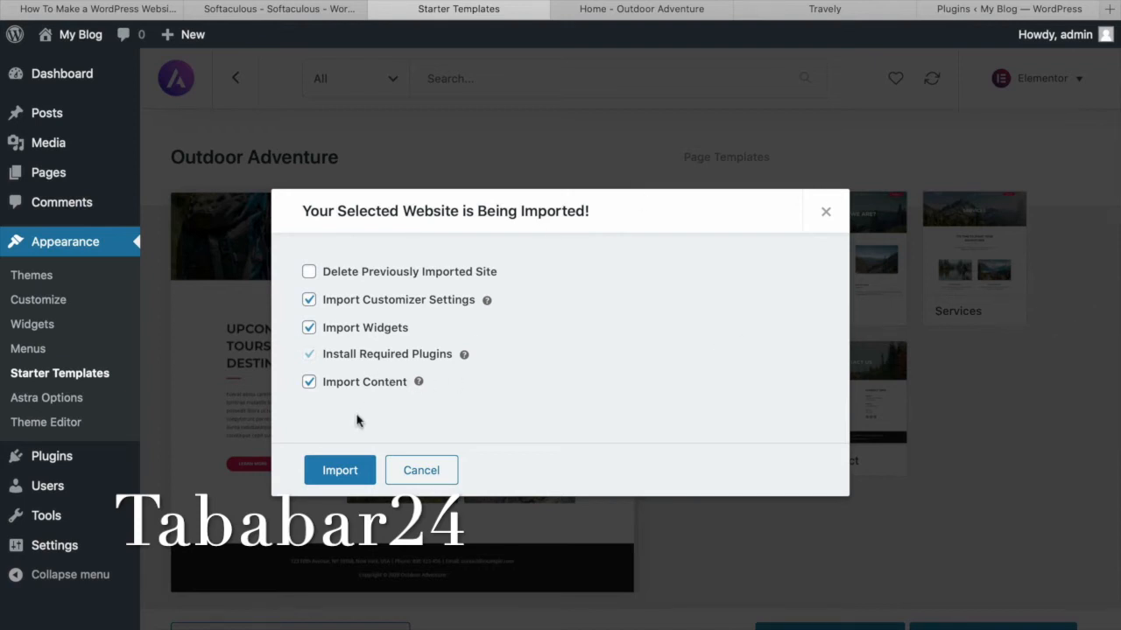
# Import Outdoor Adventure with customizer settings, widgets, plugins and content, then view it.
pyautogui.click(349, 477)
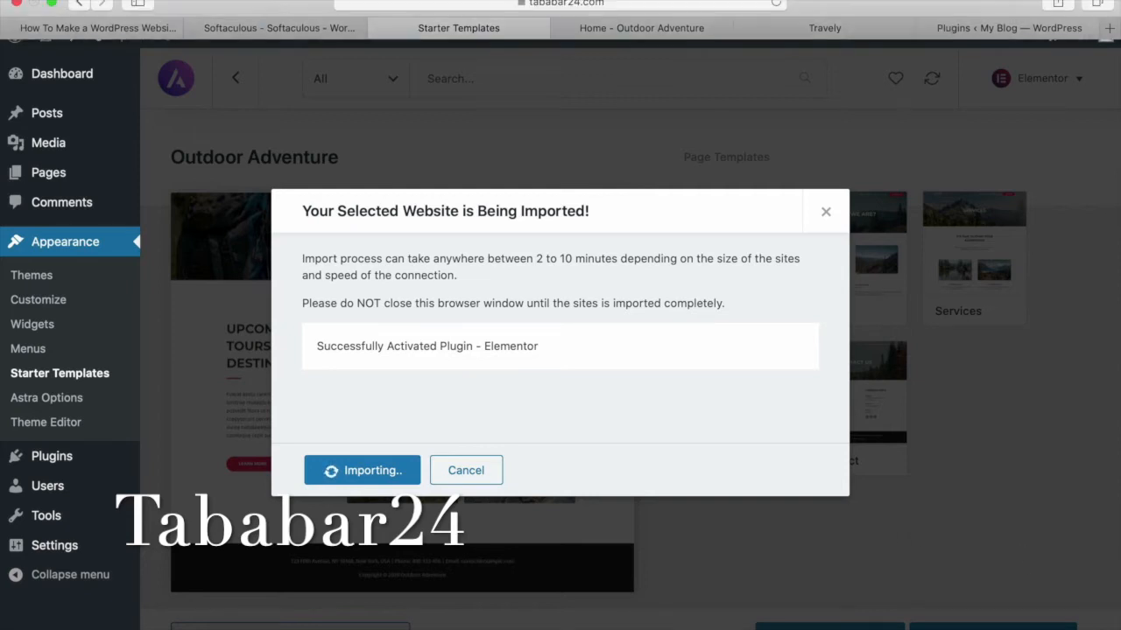
pyautogui.click(823, 7)
pyautogui.click(826, 55)
pyautogui.click(826, 73)
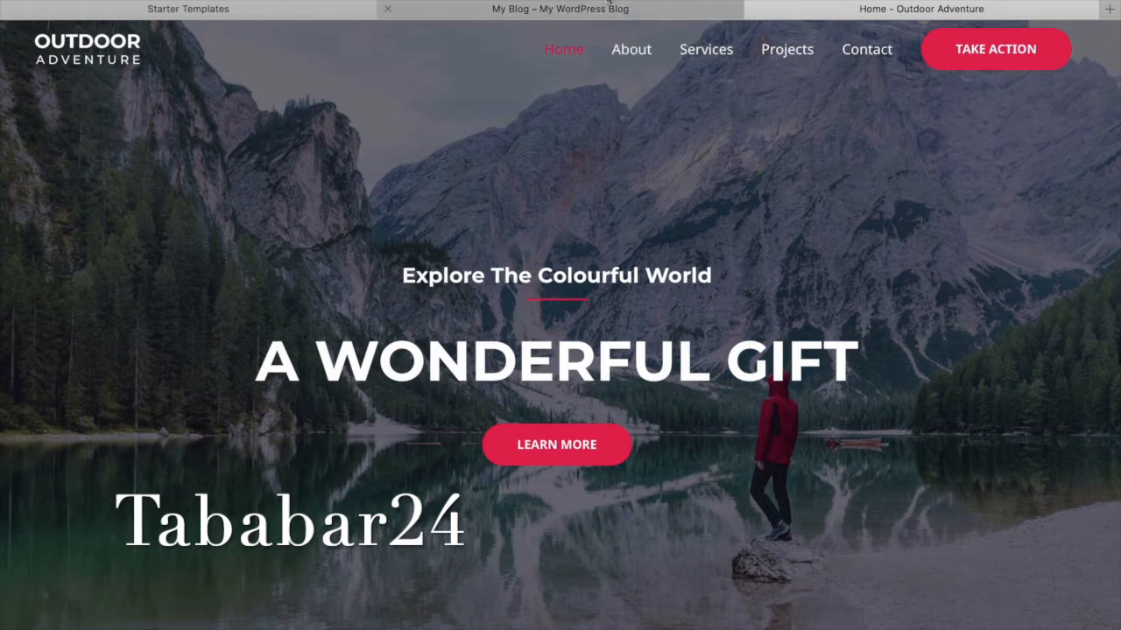
# Scroll the imported My Blog homepage, compare it with the Outdoor Adventure demo, then return to it.
pyautogui.click(630, 8)
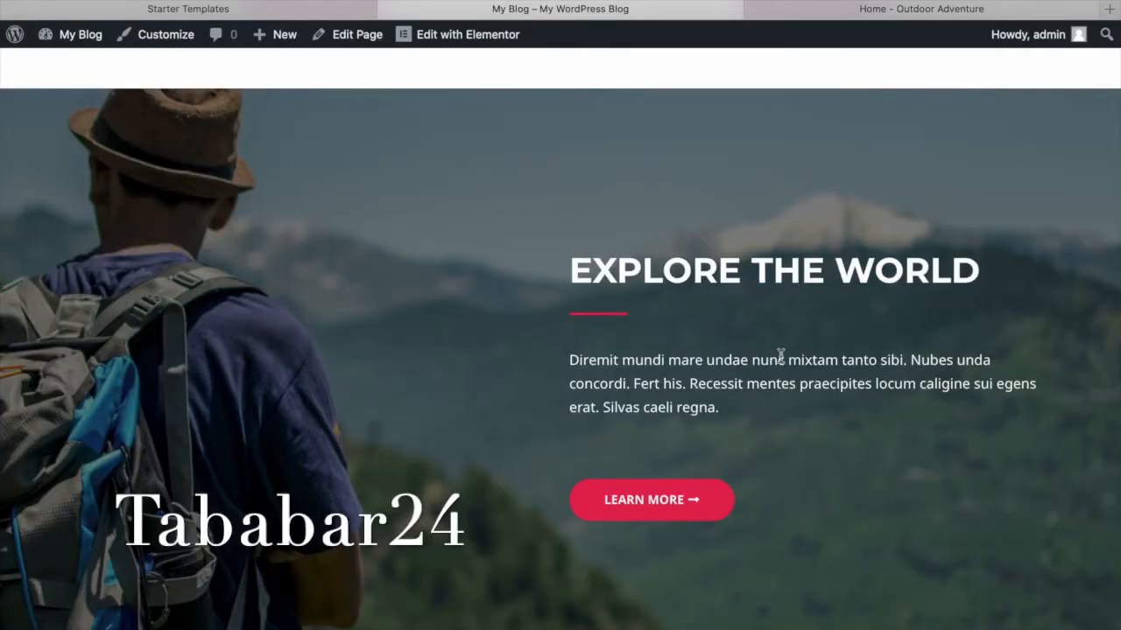
pyautogui.scroll(-10, 780, 357)
pyautogui.scroll(10, 778, 358)
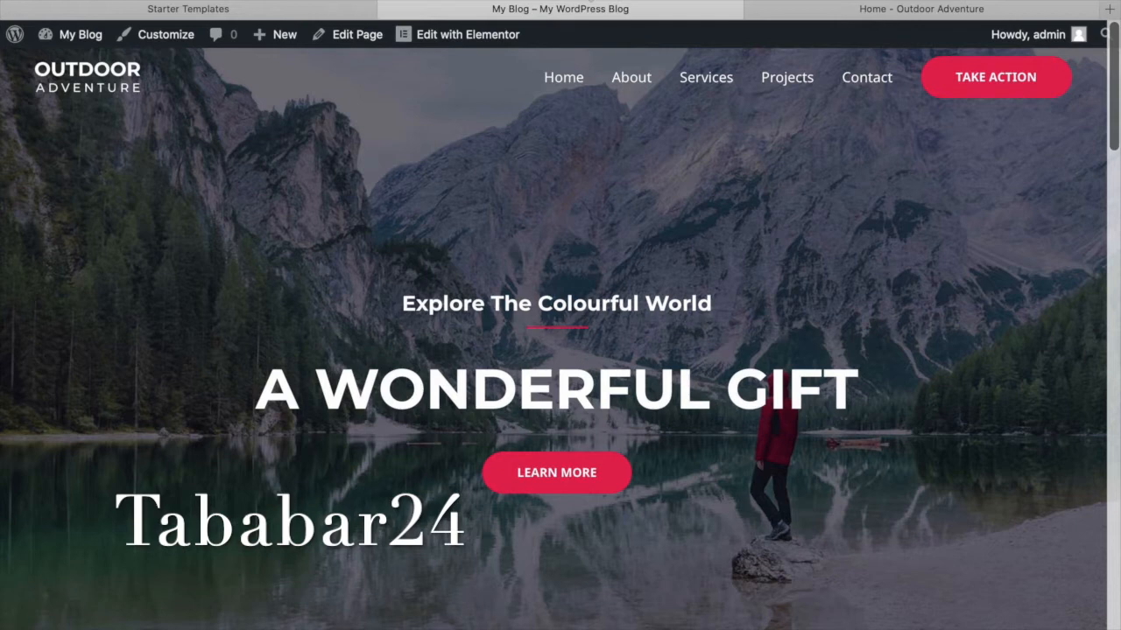
pyautogui.click(814, 10)
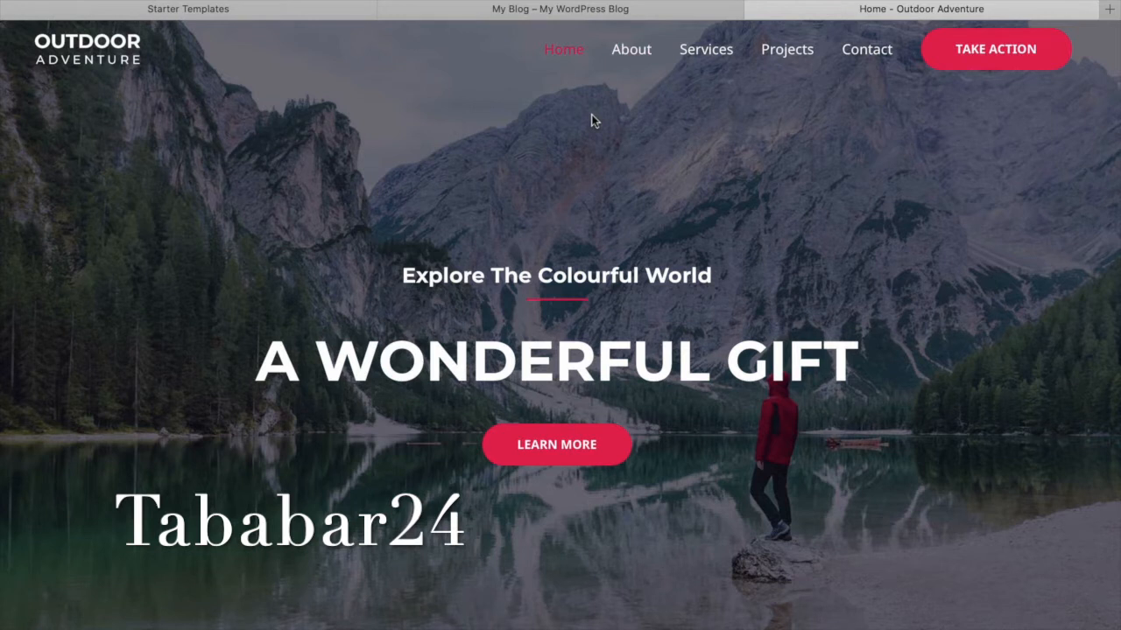
pyautogui.click(569, 8)
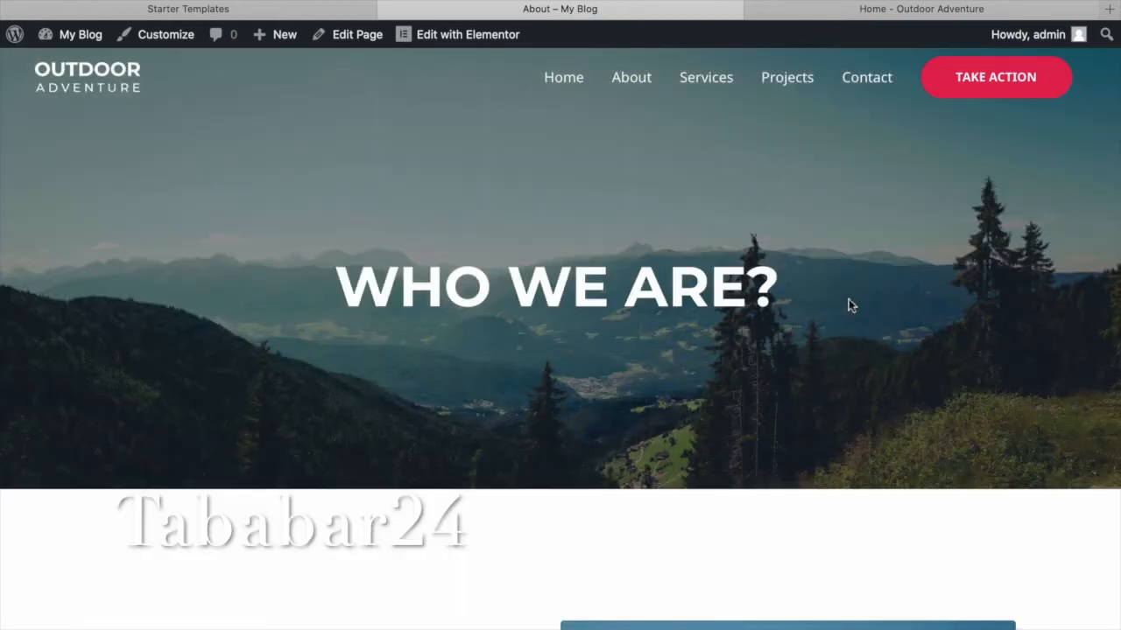
# Scroll through the imported Services and Projects pages.
pyautogui.scroll(-10, 848, 305)
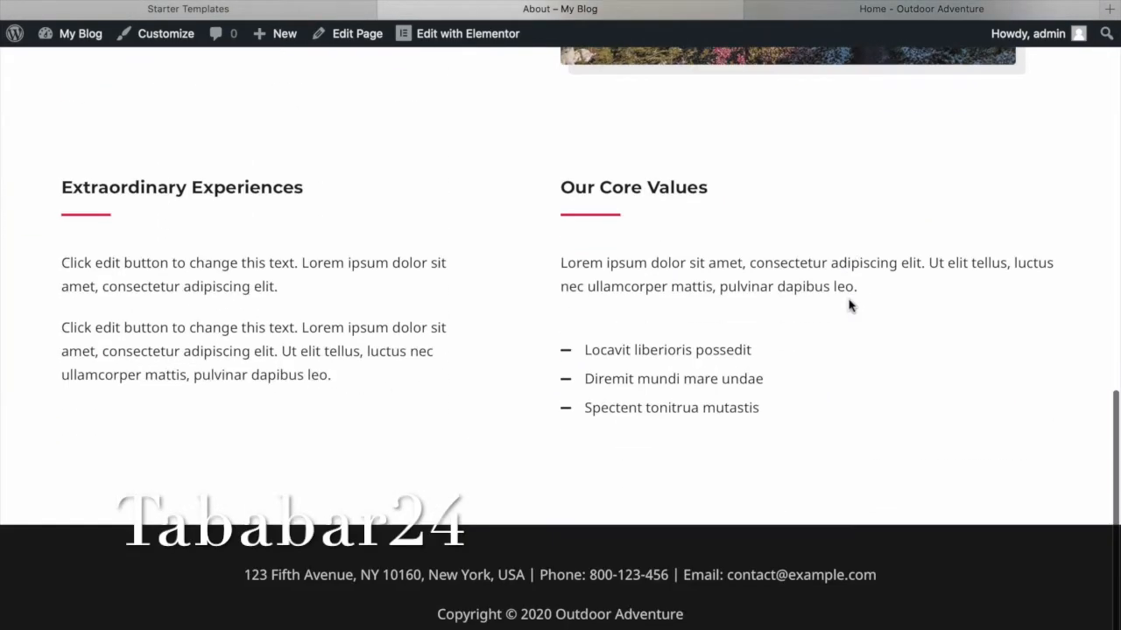
pyautogui.scroll(10, 701, 201)
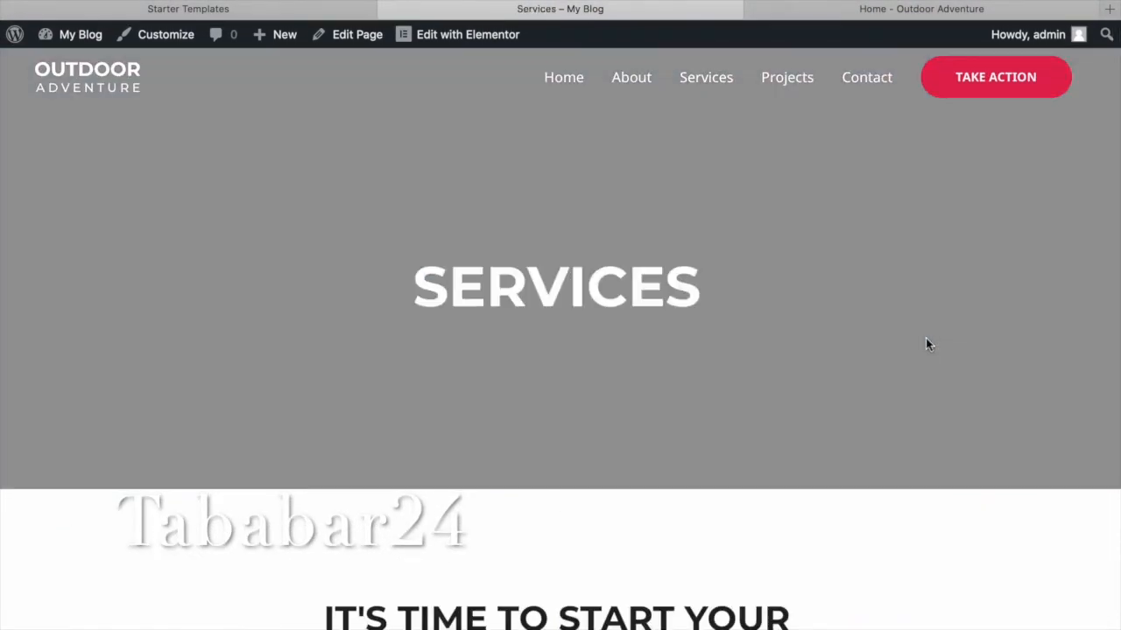
pyautogui.scroll(-2, 925, 344)
pyautogui.scroll(-10, 927, 344)
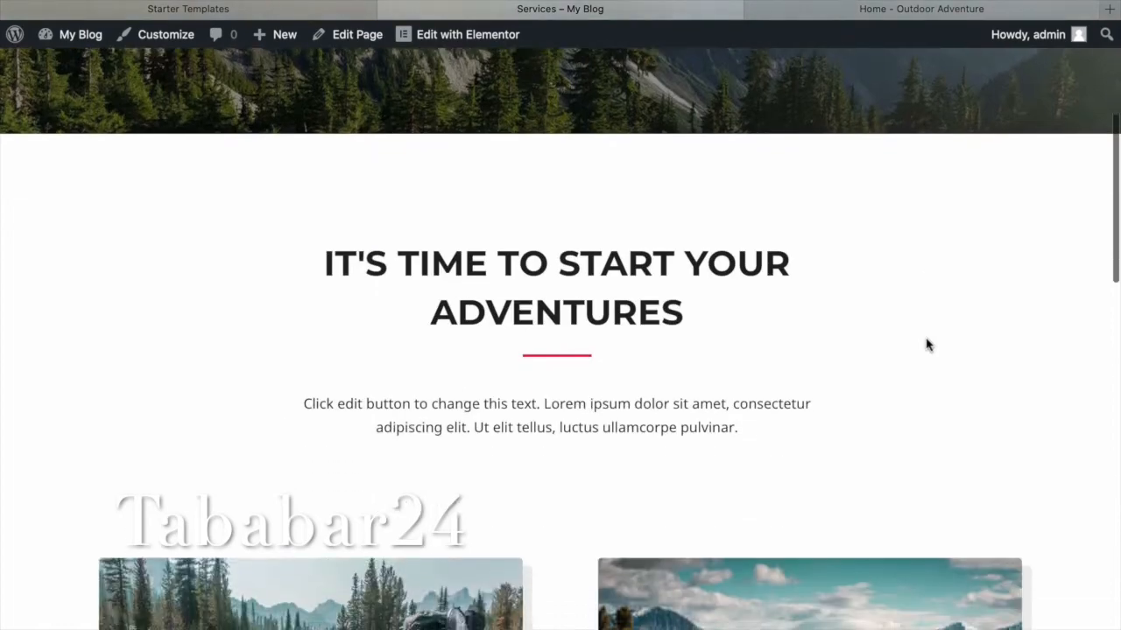
pyautogui.scroll(12, 926, 338)
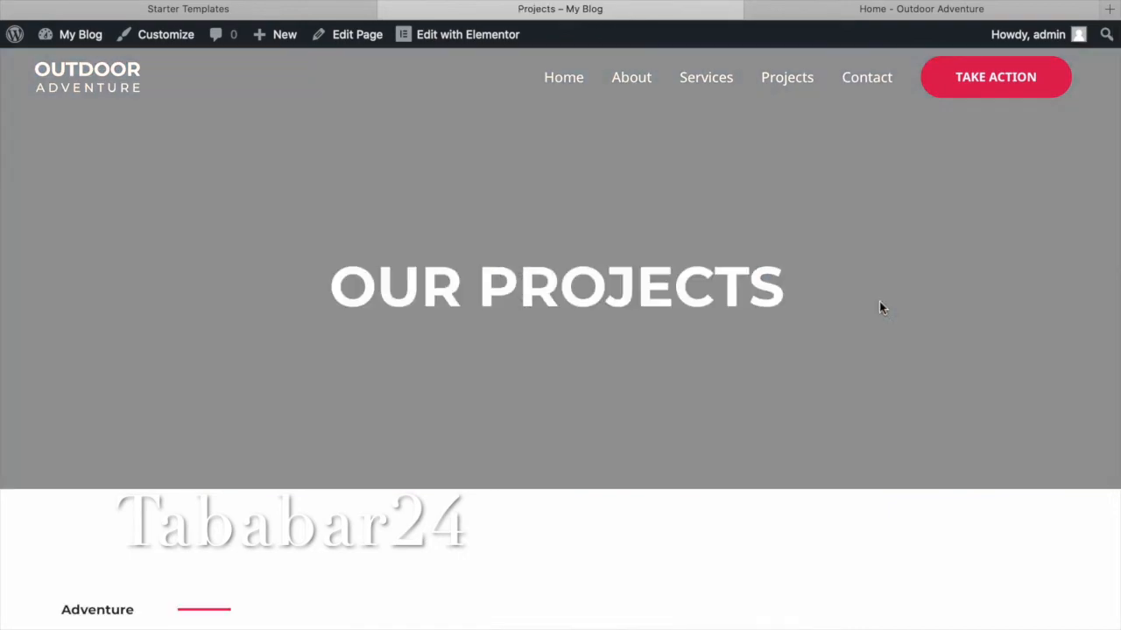
pyautogui.scroll(-4, 879, 301)
pyautogui.scroll(-10, 881, 307)
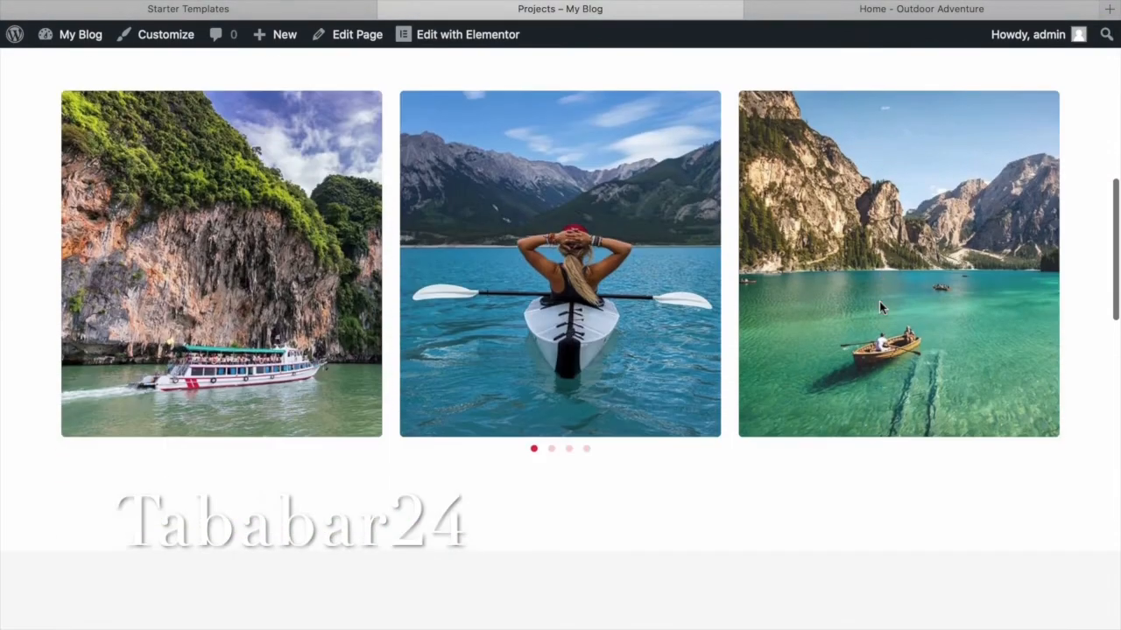
pyautogui.scroll(-2, 879, 301)
pyautogui.scroll(17, 879, 301)
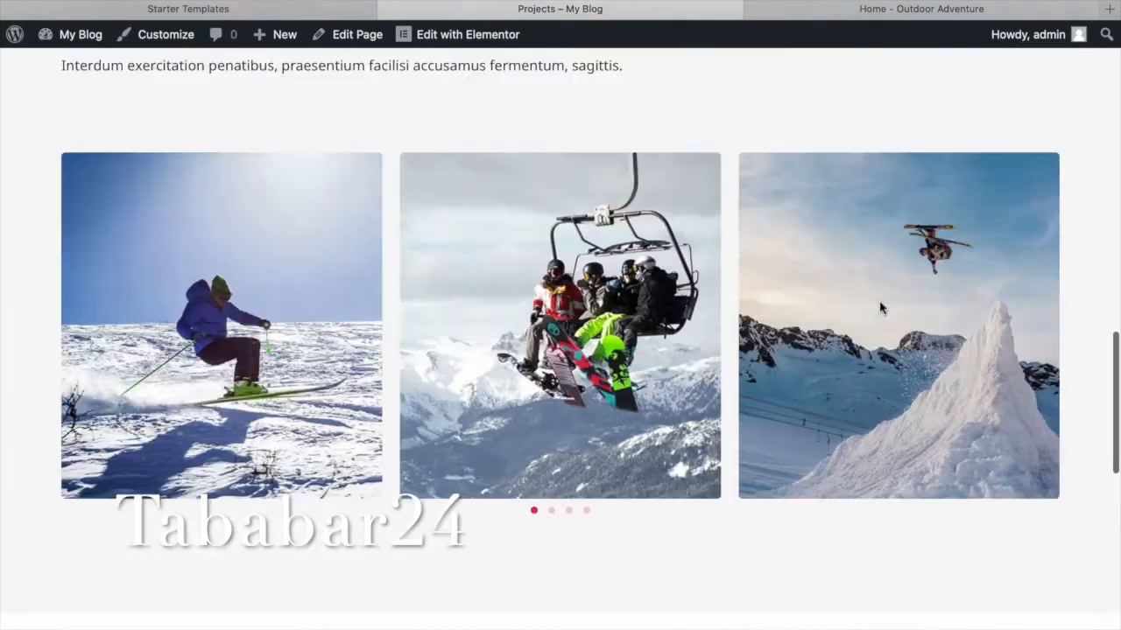
pyautogui.scroll(2, 917, 409)
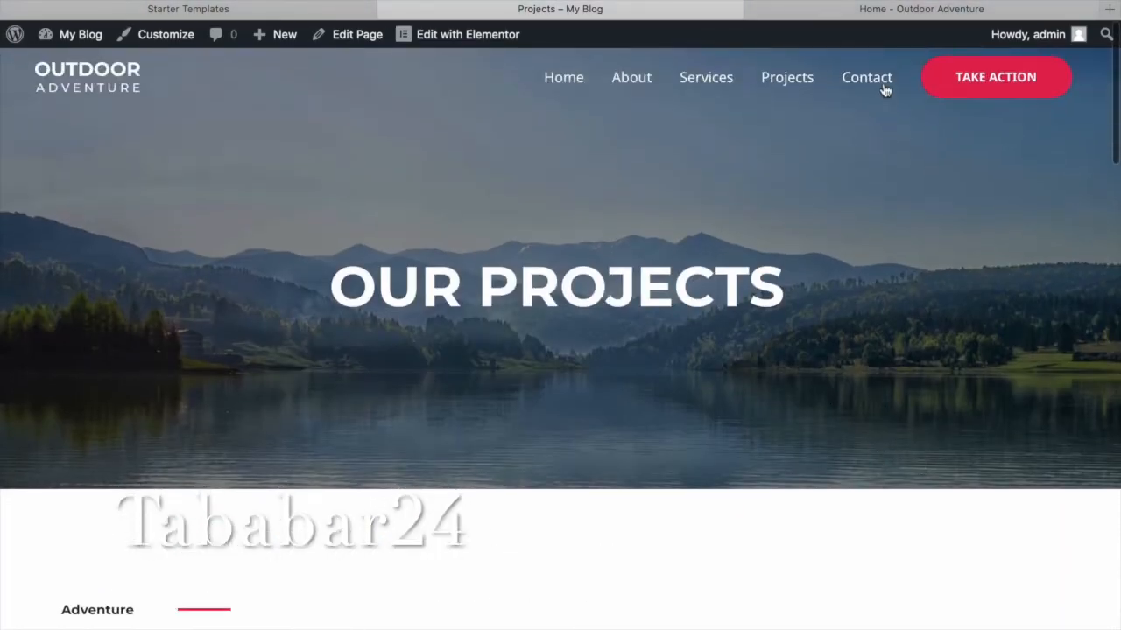
# Open the imported Contact page and scroll through its content.
pyautogui.click(876, 110)
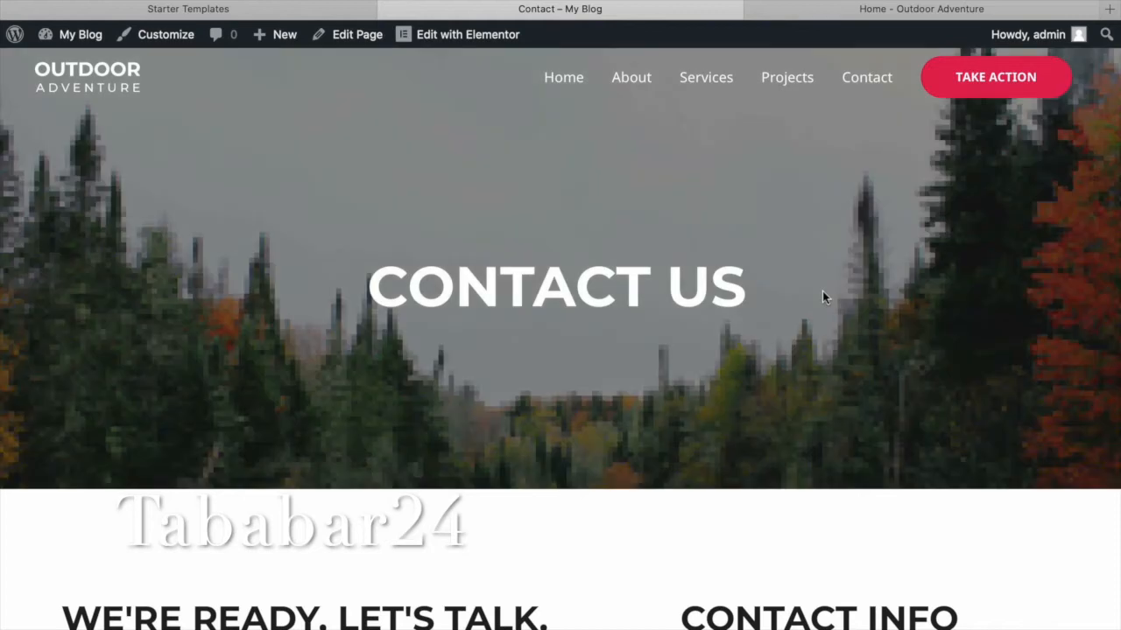
pyautogui.scroll(-5, 822, 291)
pyautogui.scroll(-5, 822, 298)
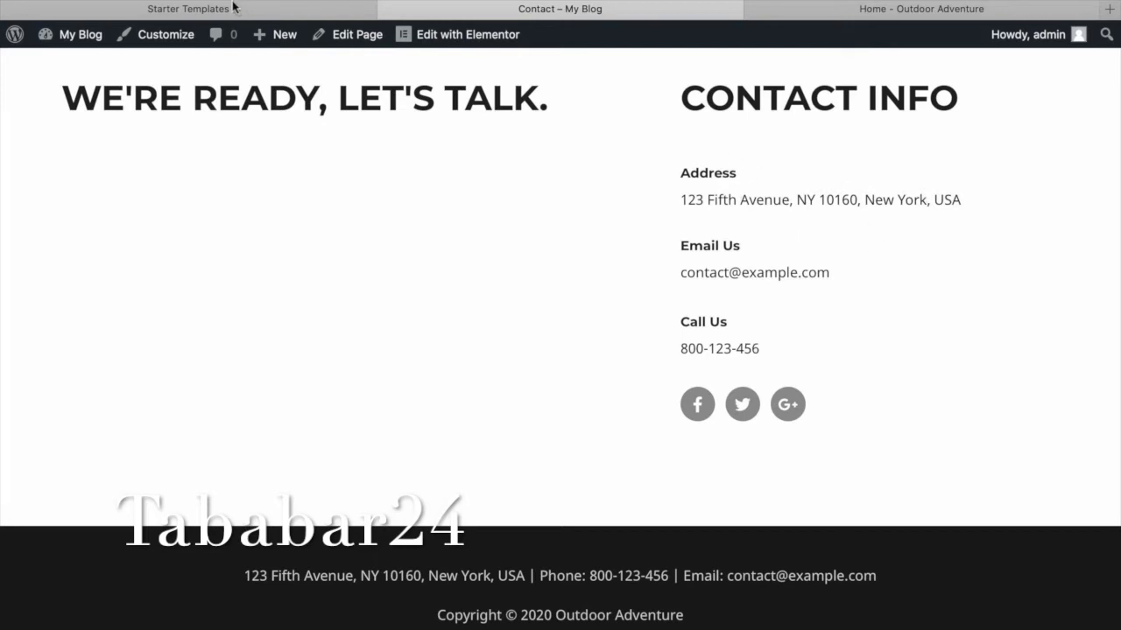
pyautogui.scroll(4, 570, 27)
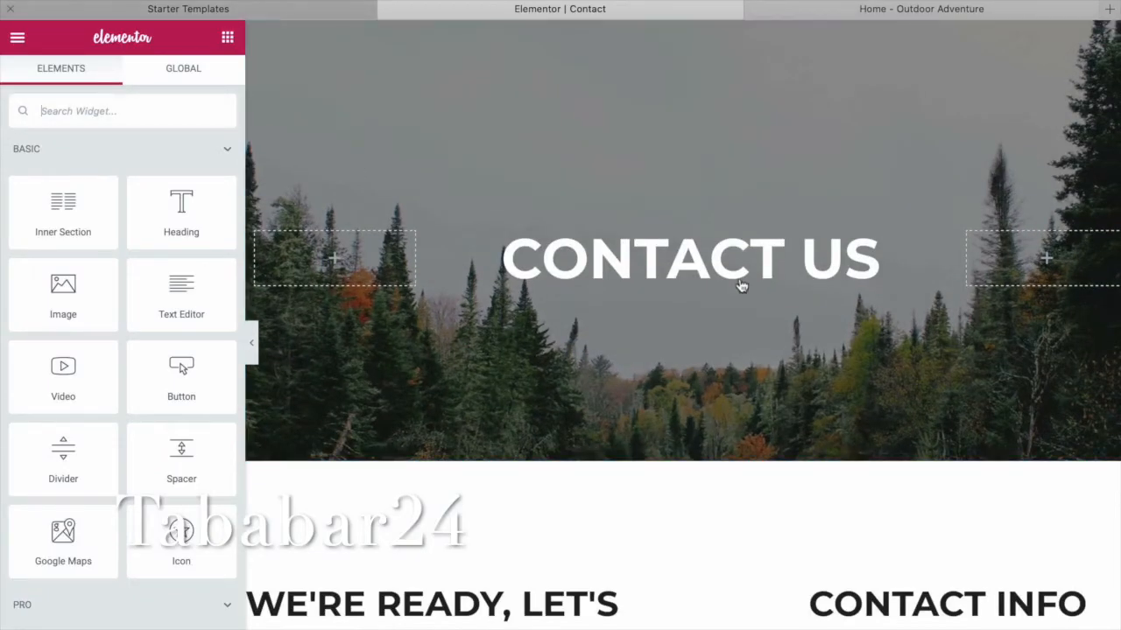
# Go from the starter templates page to the WordPress dashboard home.
pyautogui.hotkey('ctrl', 'shift', 'Tab')
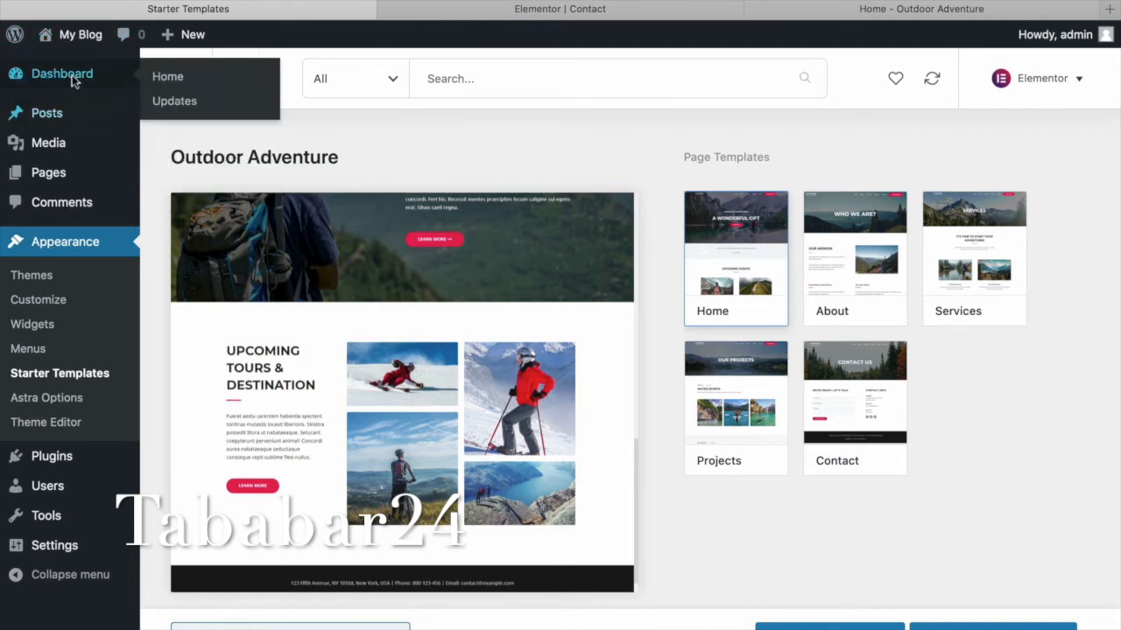
pyautogui.click(72, 74)
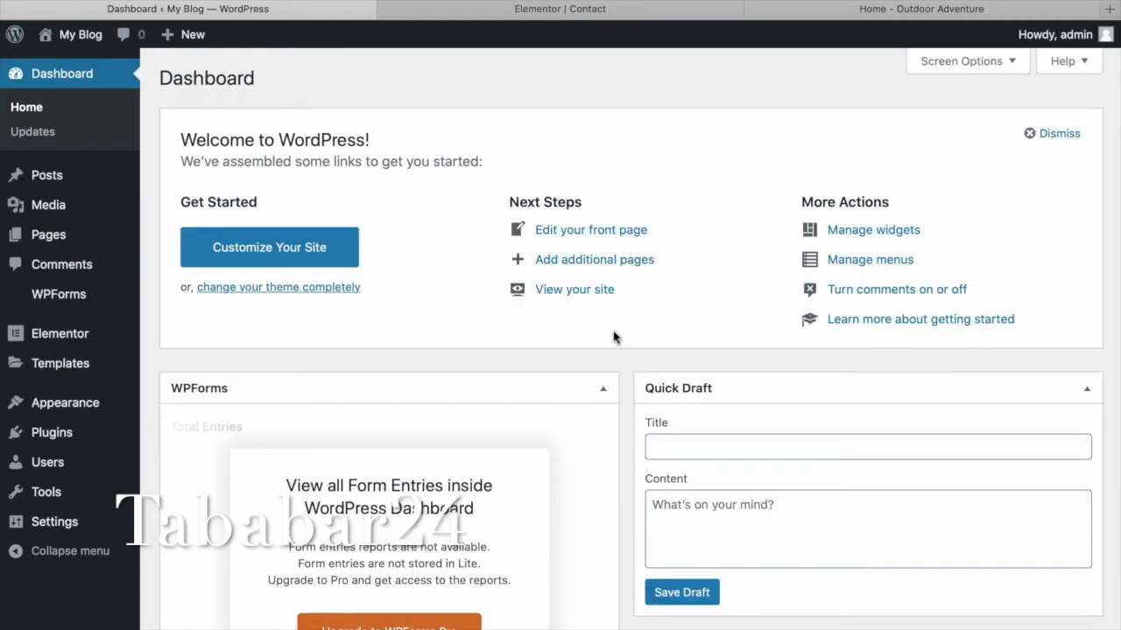
pyautogui.scroll(-5, 613, 337)
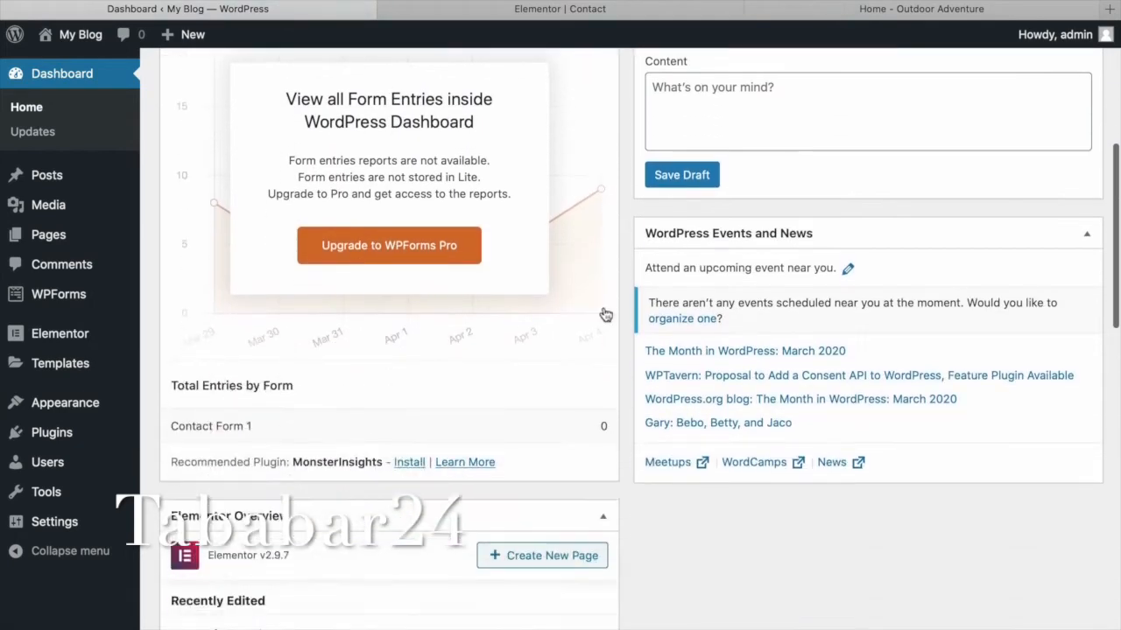
pyautogui.scroll(5, 617, 262)
# Close the Elementor Contact editor, confirming you want to leave the page.
pyautogui.click(628, 18)
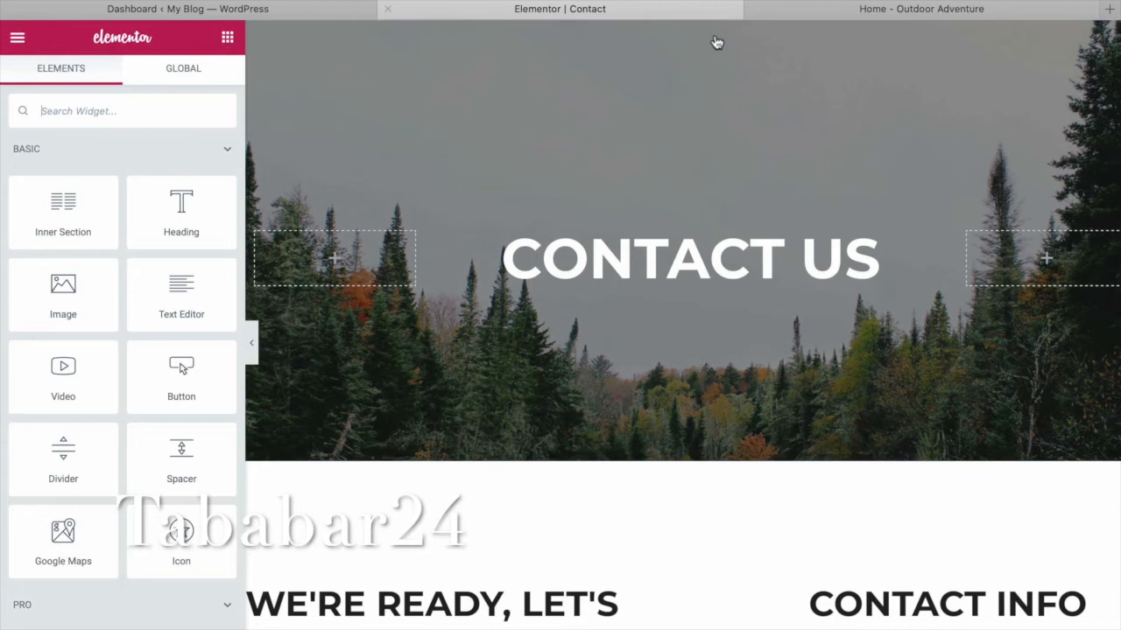
pyautogui.scroll(-5, 747, 97)
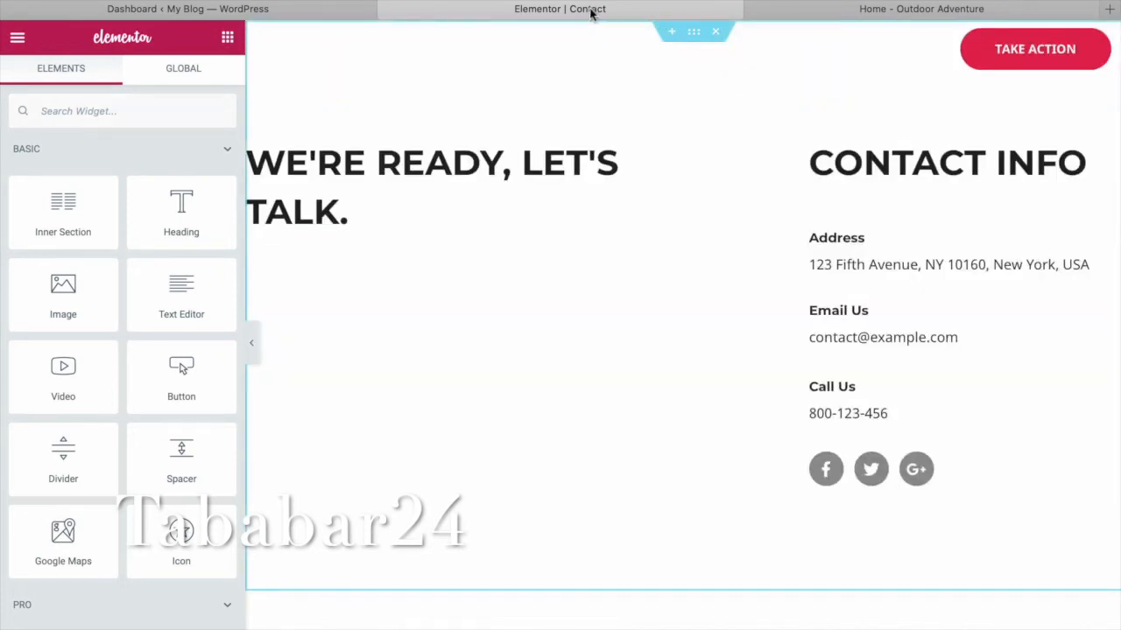
pyautogui.click(388, 9)
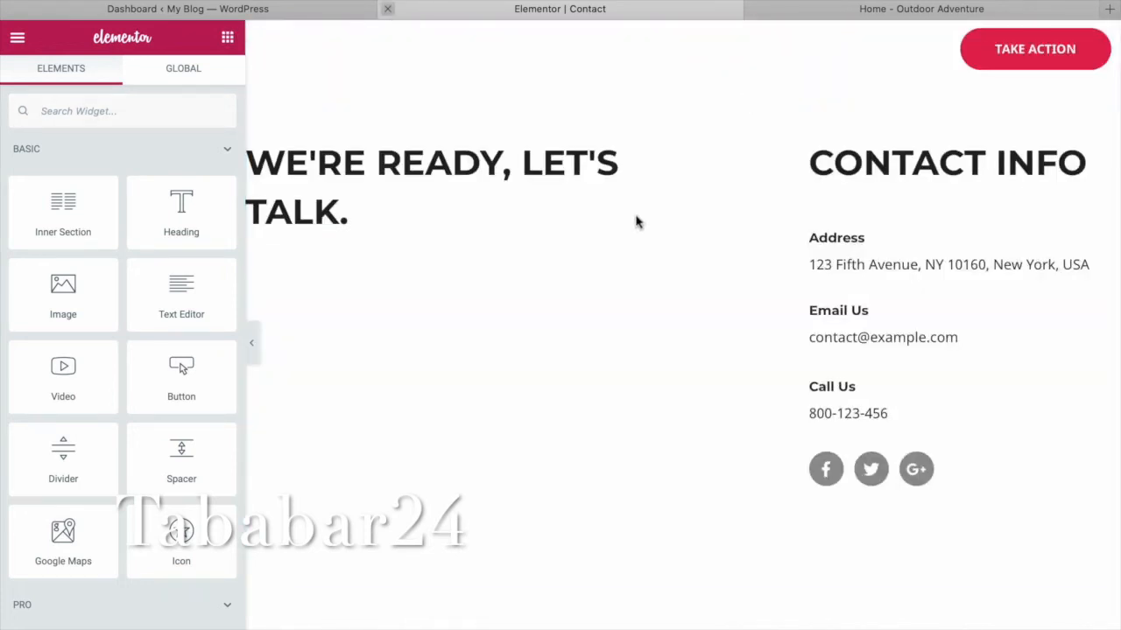
pyautogui.press('Return')
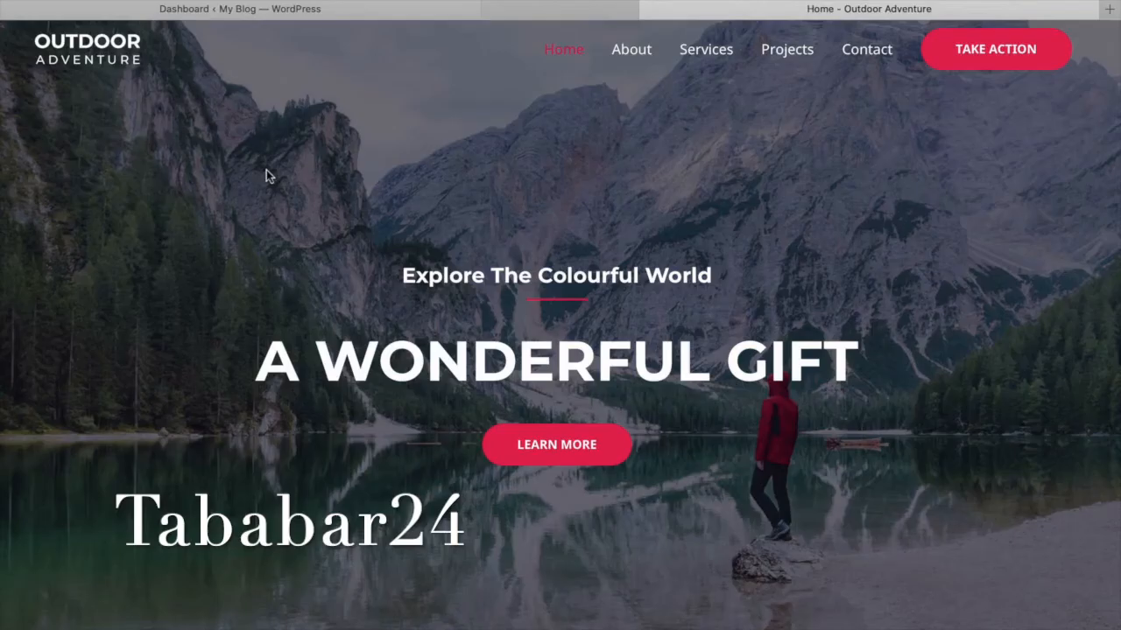
# Visit the live site through the My Blog admin-bar menu.
pyautogui.hotkey('ctrl', 'shift', 'Tab')
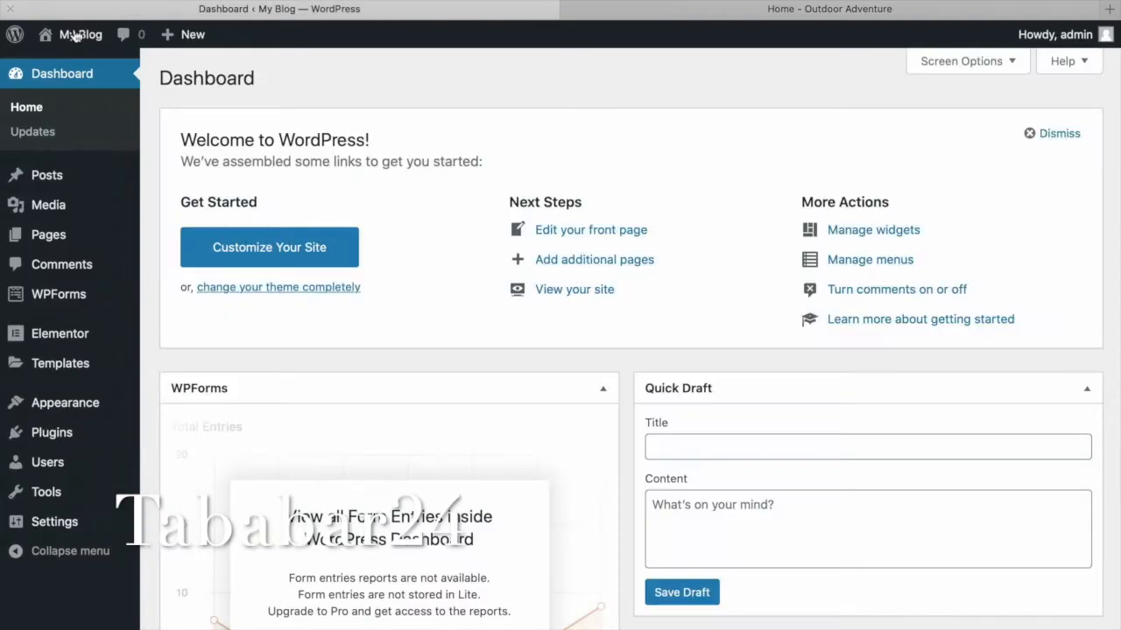
pyautogui.moveTo(78, 66)
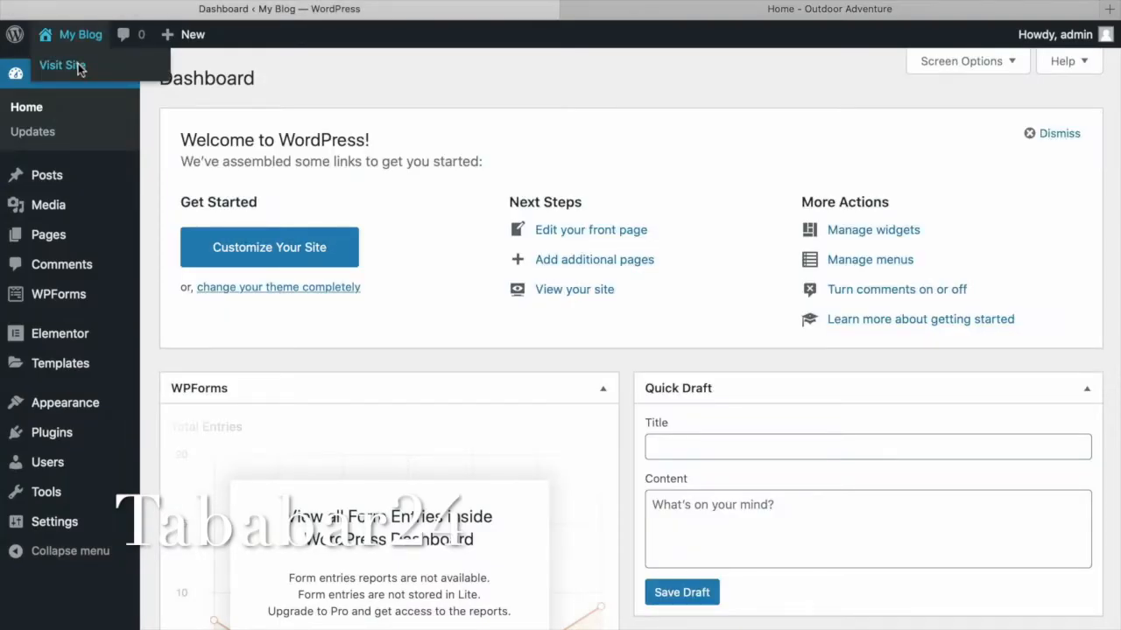
pyautogui.click(78, 67)
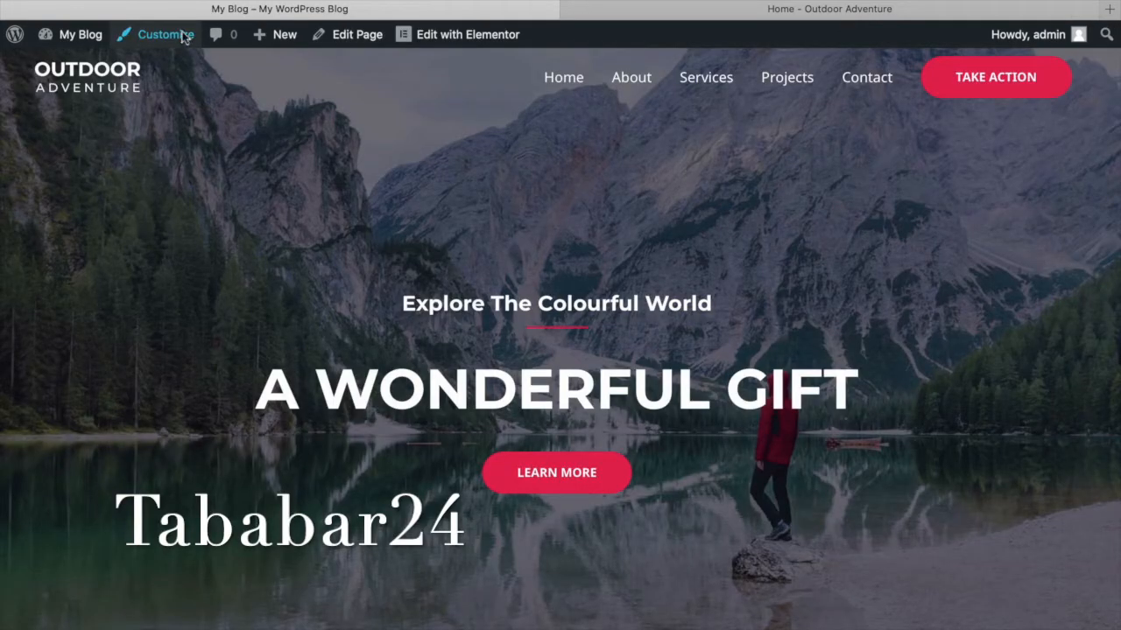
# Open Customize > Header > Site Identity and select the current site title 'My Blog'.
pyautogui.click(184, 38)
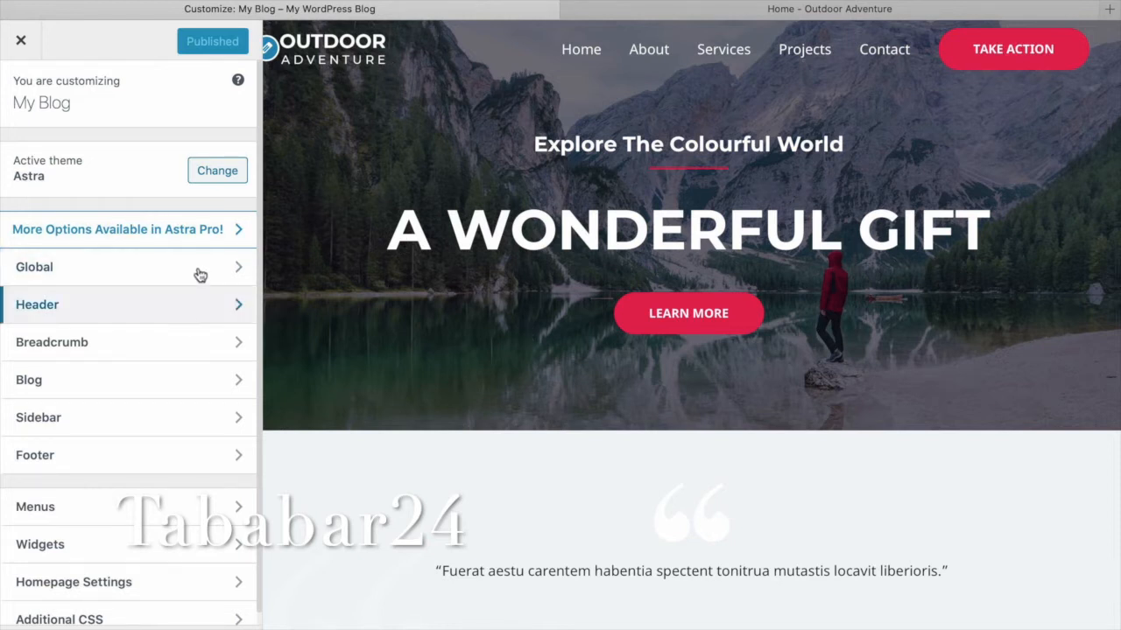
pyautogui.click(206, 312)
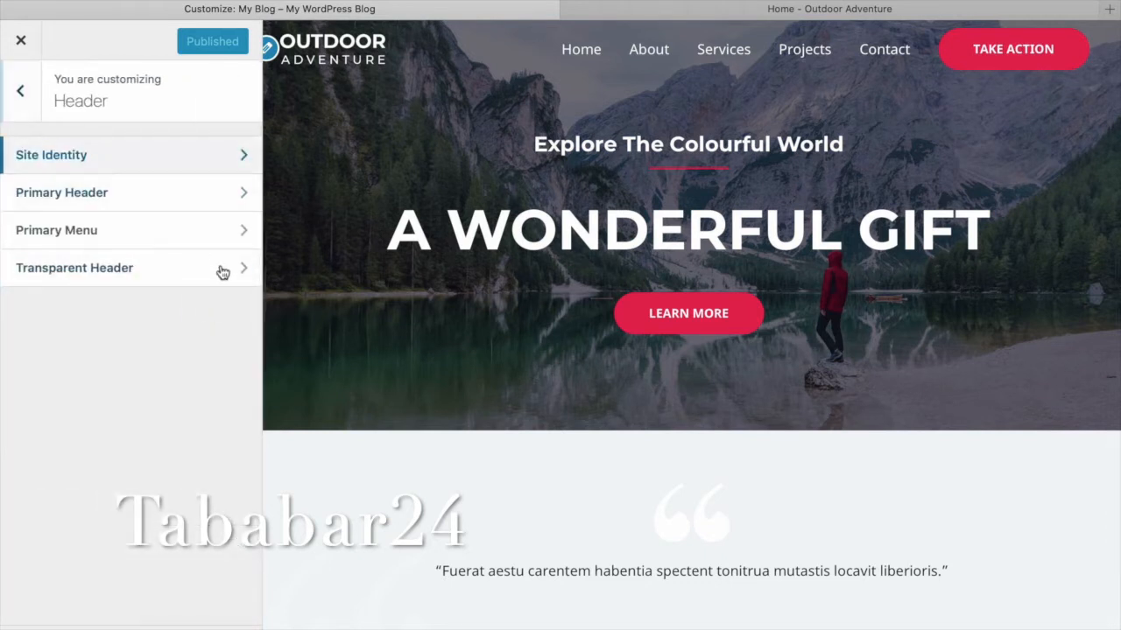
pyautogui.scroll(-2, 220, 271)
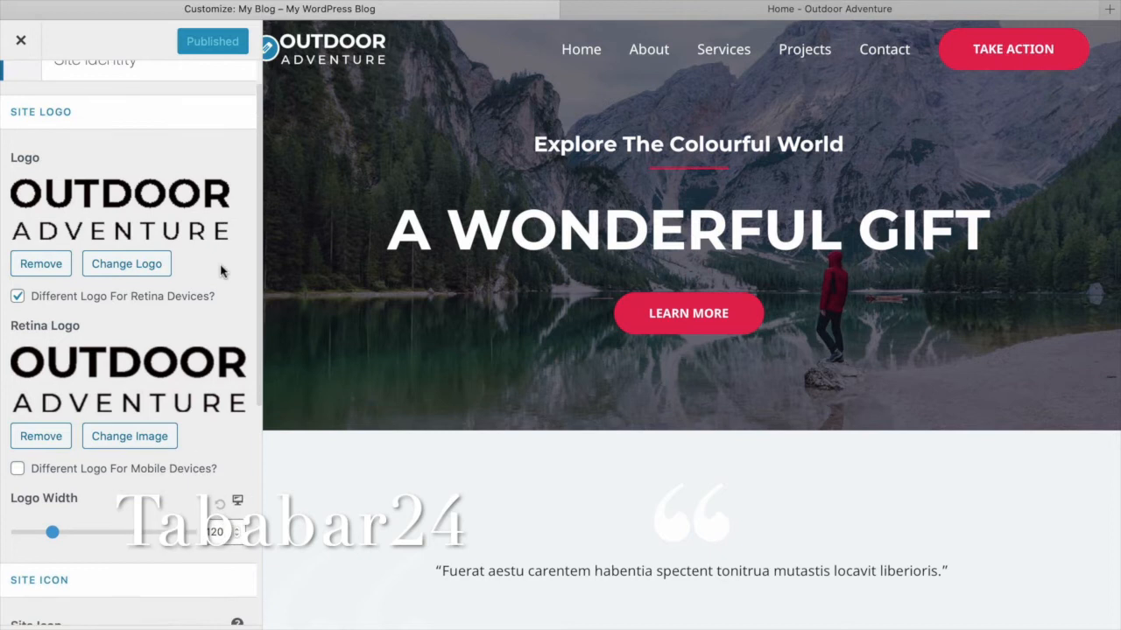
pyautogui.scroll(-3, 220, 272)
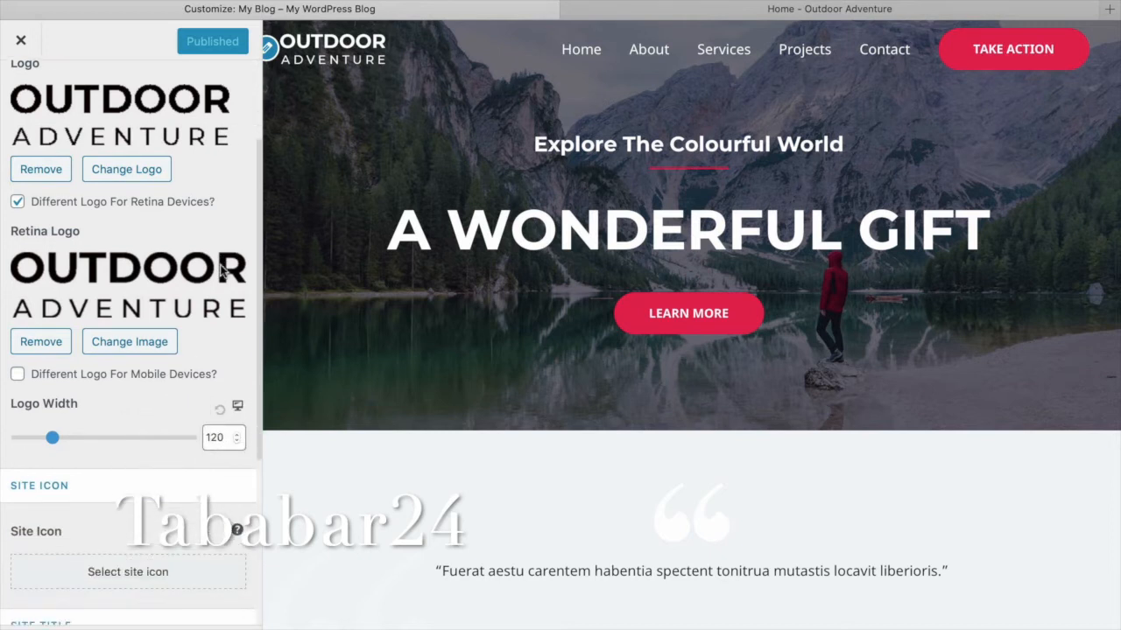
pyautogui.scroll(-2, 221, 271)
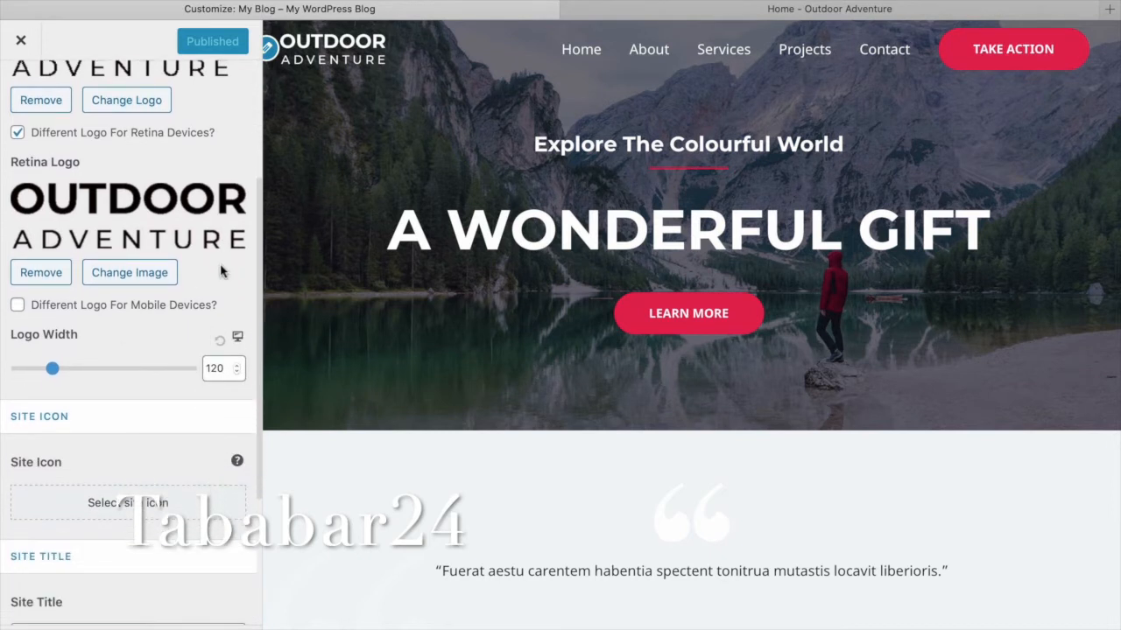
pyautogui.scroll(-7, 221, 272)
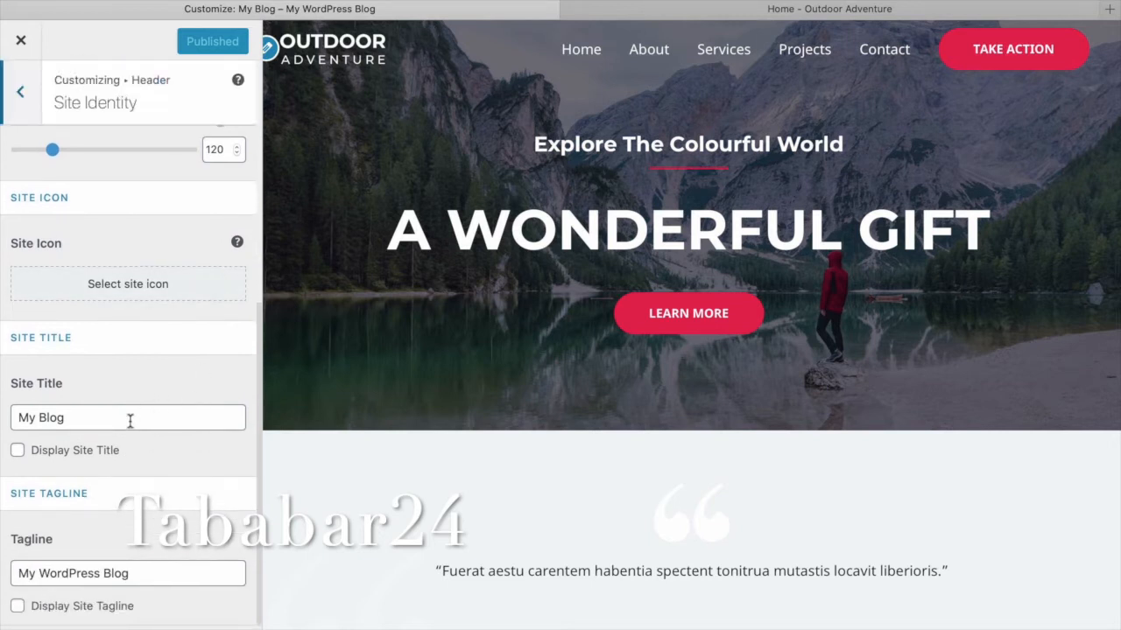
pyautogui.moveTo(7, 419); pyautogui.dragTo(181, 388)
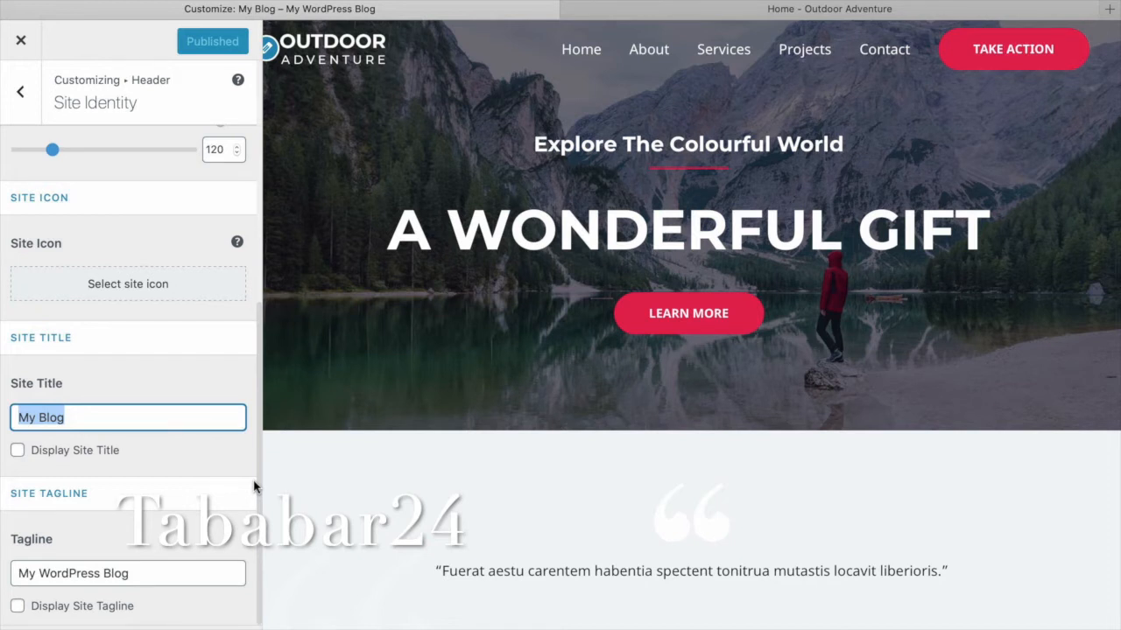
# Rename the site title to 'Habka loo Sameeyo Website' and display it in the header.
pyautogui.write('Habka')
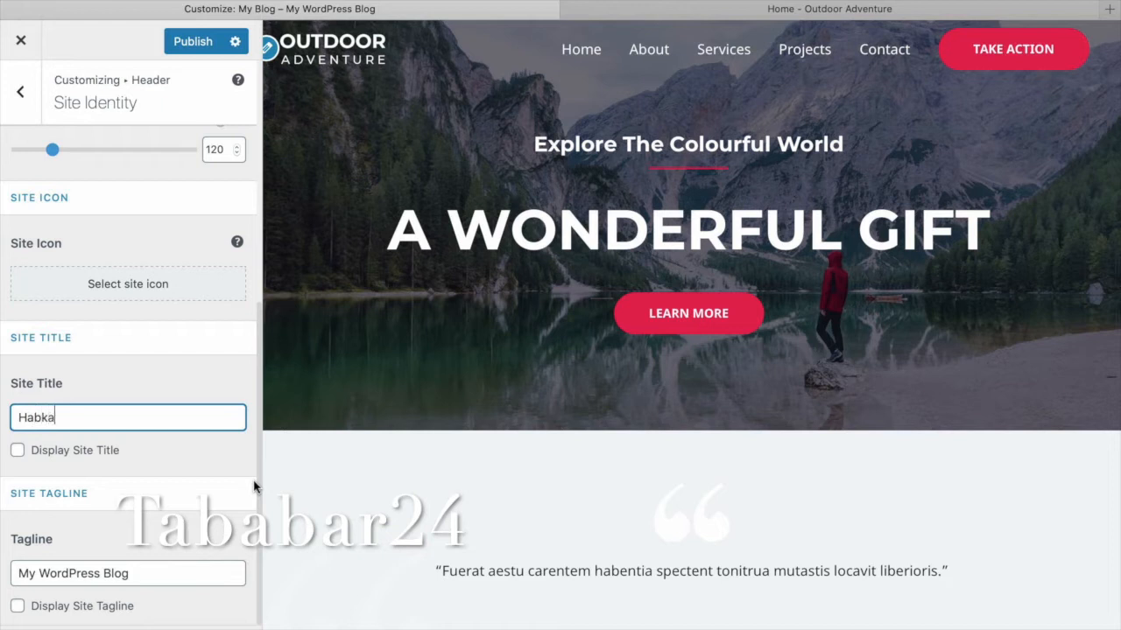
pyautogui.write(' loo ')
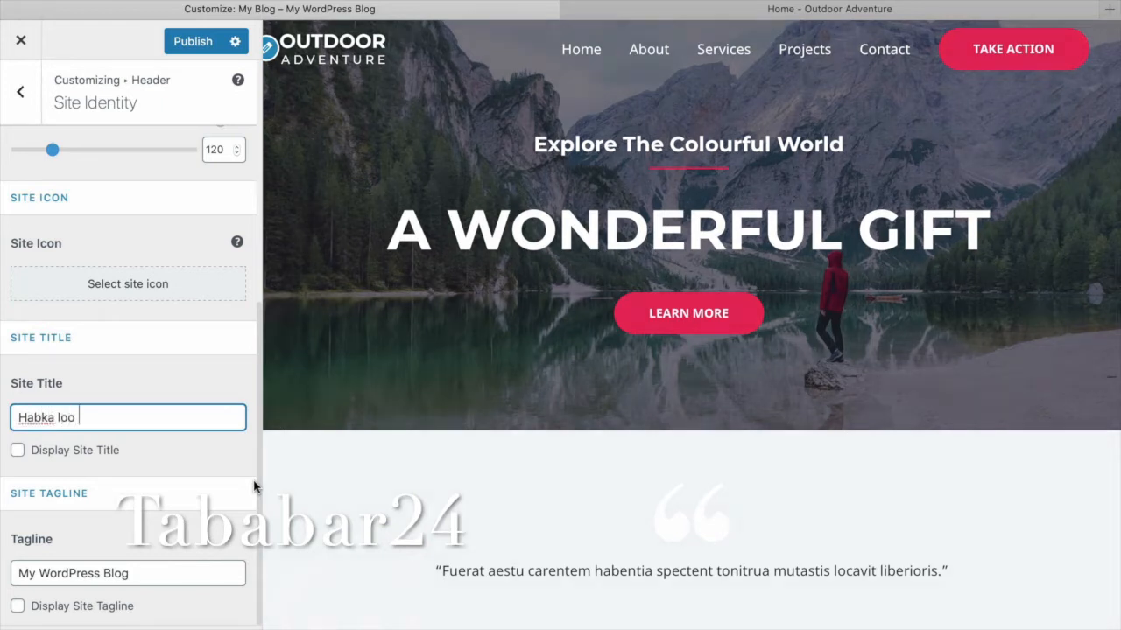
pyautogui.write('Sam')
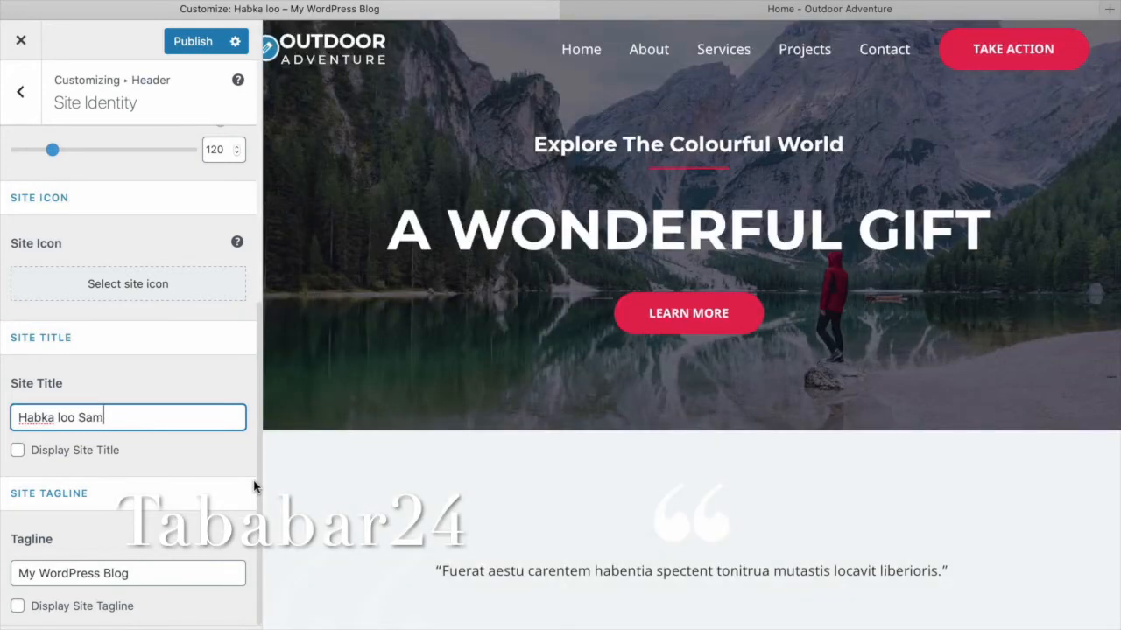
pyautogui.write('eeyo')
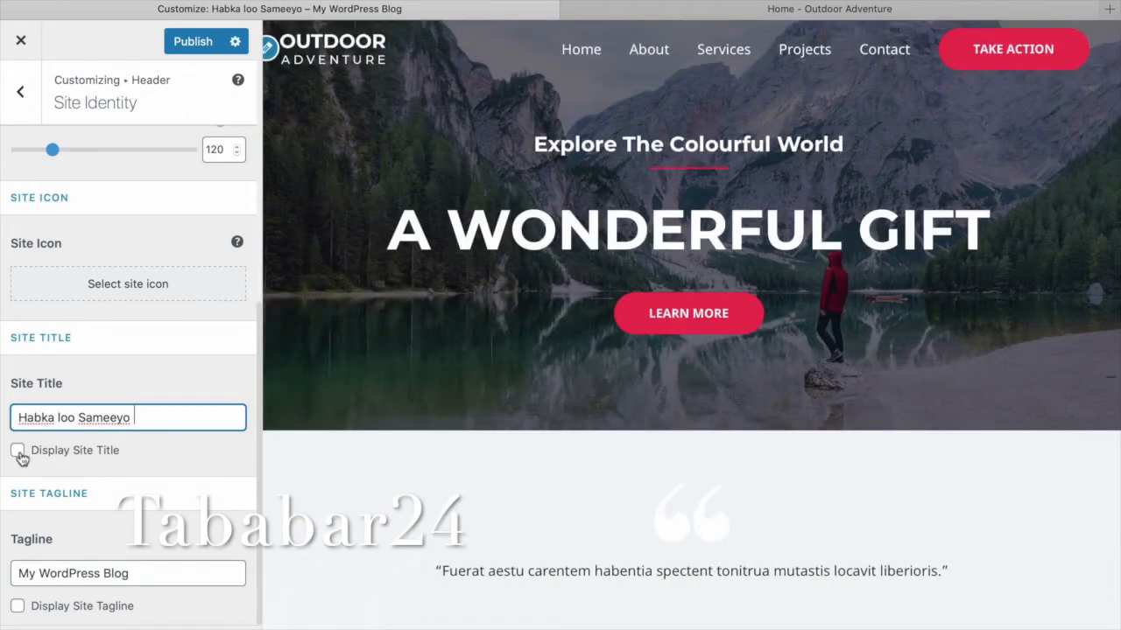
pyautogui.click(19, 452)
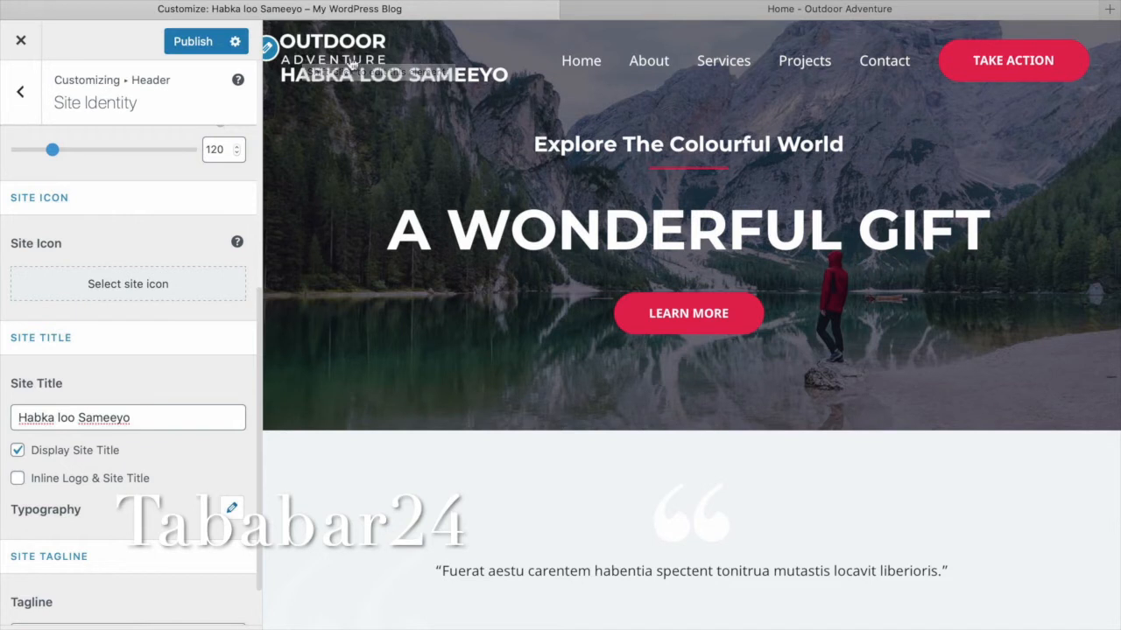
pyautogui.click(173, 413)
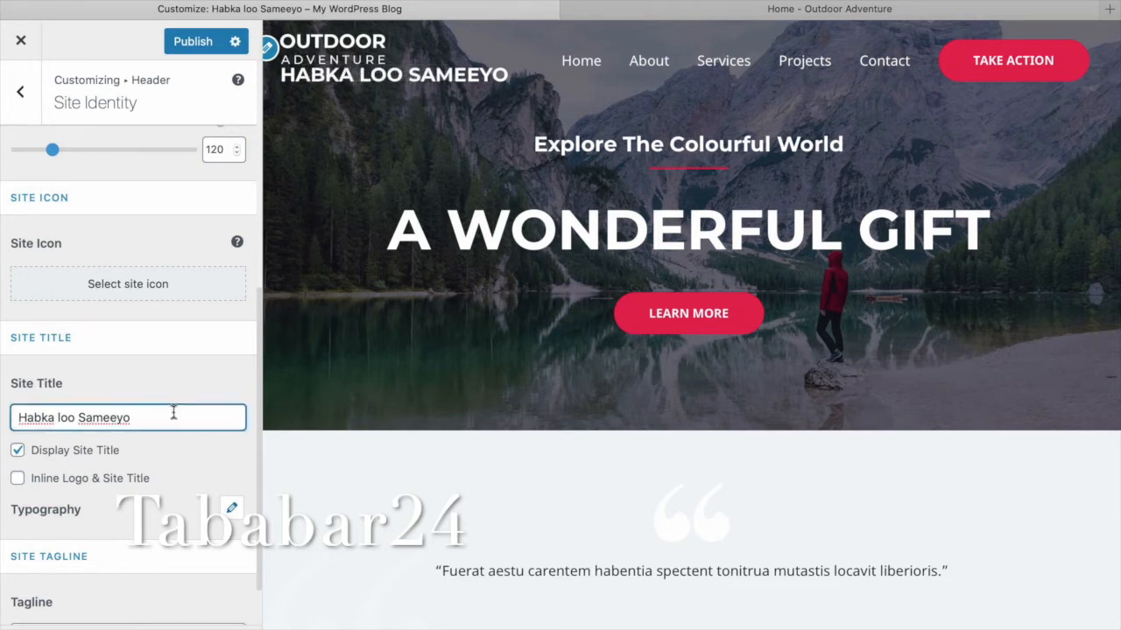
pyautogui.write('Webs')
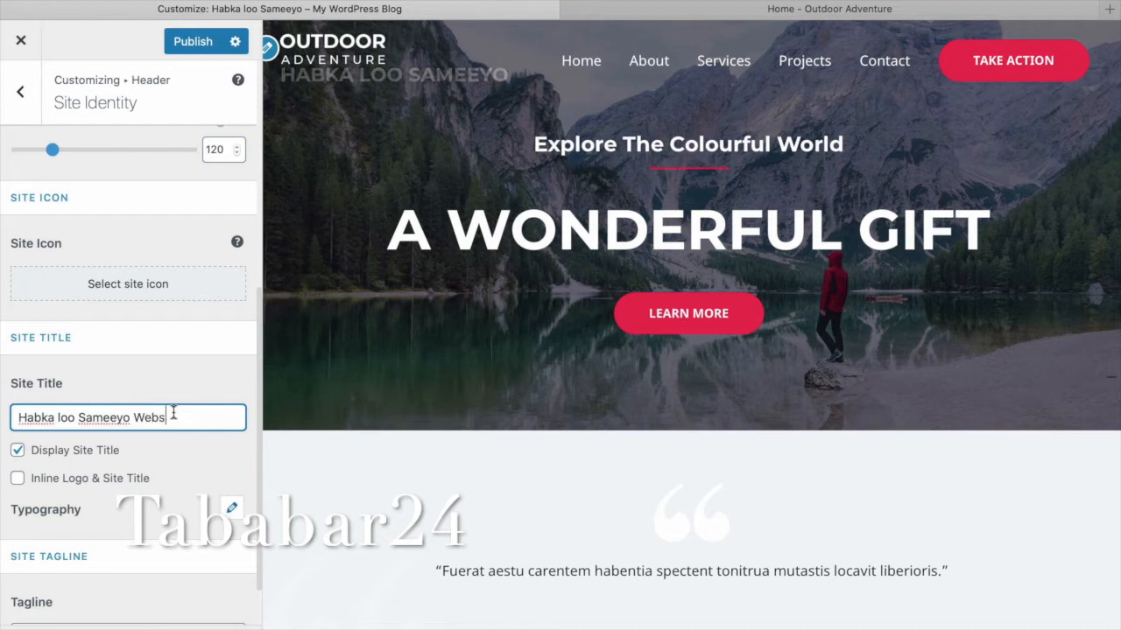
pyautogui.write('itk')
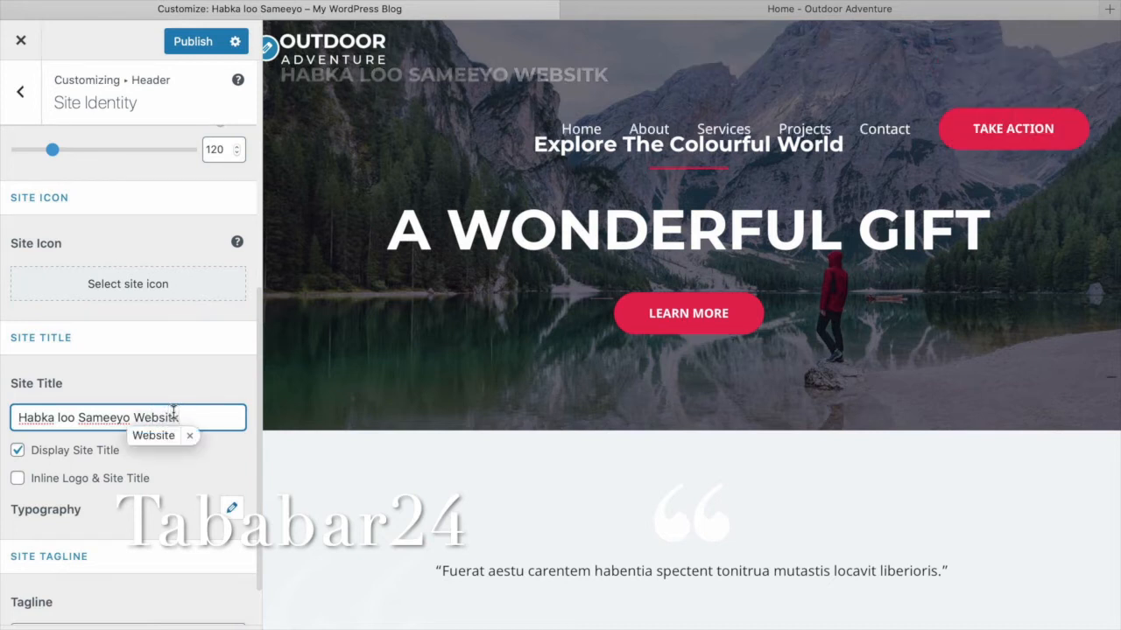
pyautogui.press('BackSpace')
pyautogui.write('e')
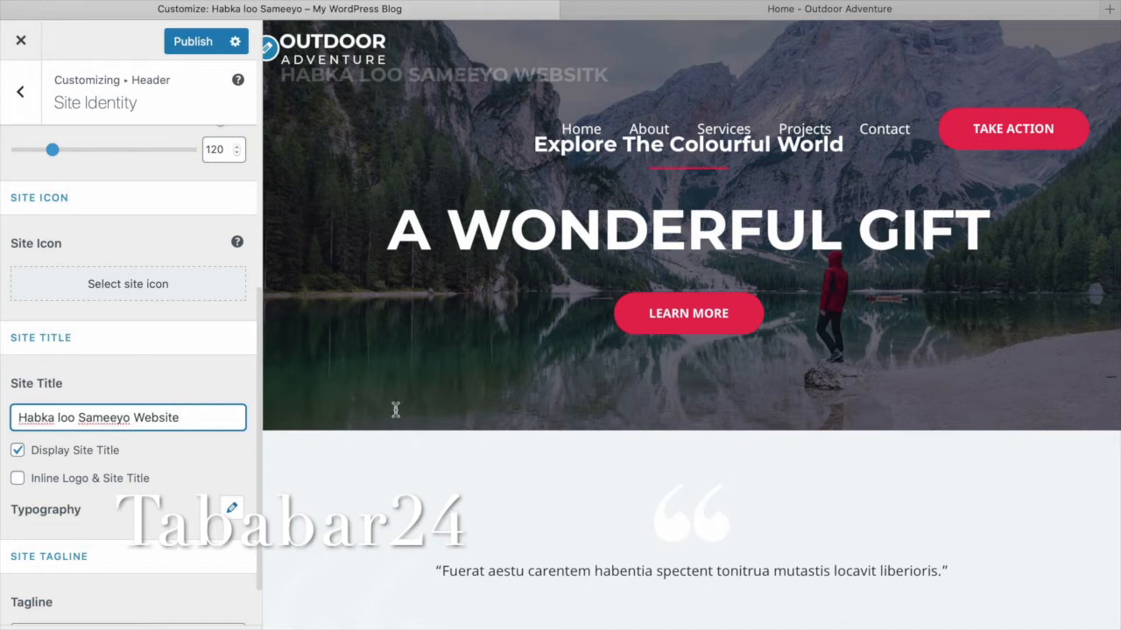
pyautogui.click(396, 409)
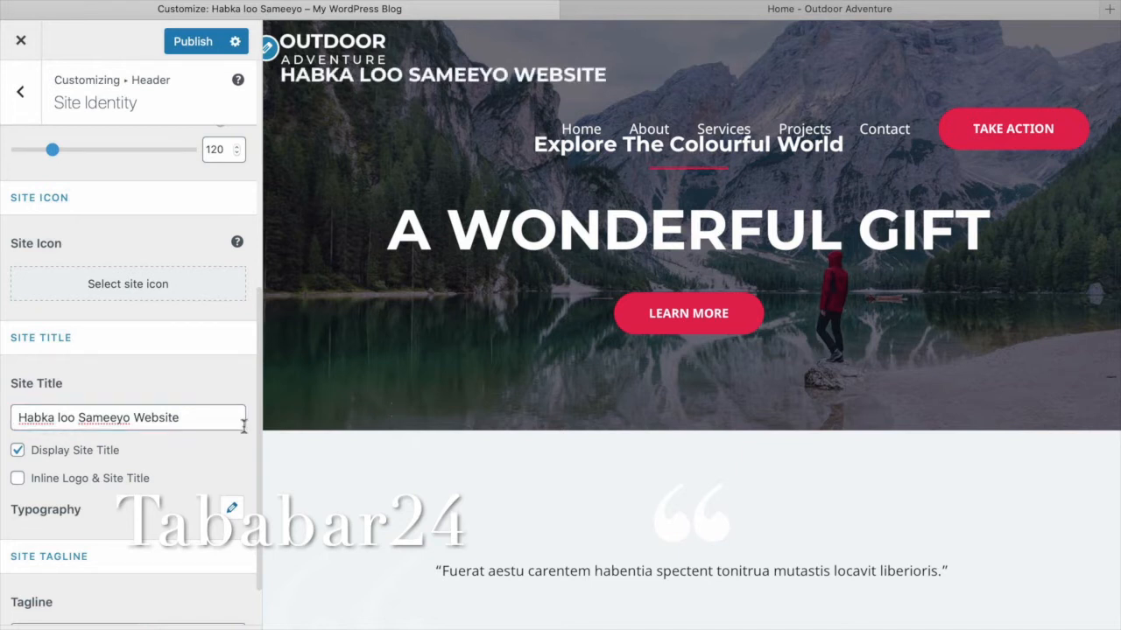
# Keep Display Site Title ticked and select the existing tagline text.
pyautogui.click(18, 455)
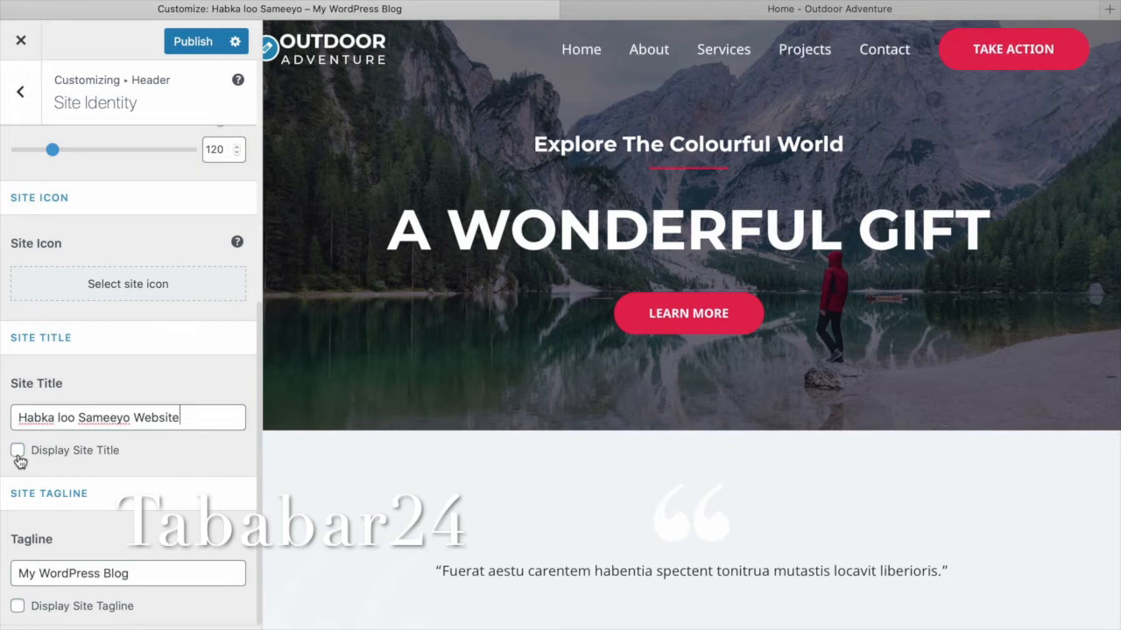
pyautogui.click(18, 454)
pyautogui.scroll(-2, 140, 499)
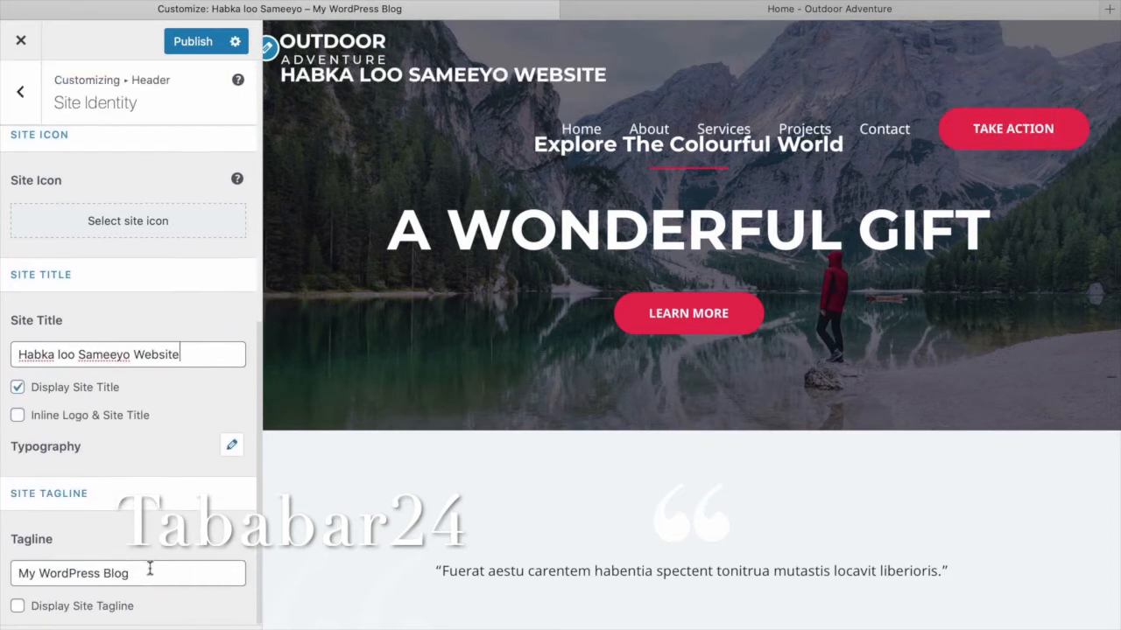
pyautogui.moveTo(131, 574); pyautogui.dragTo(1, 578)
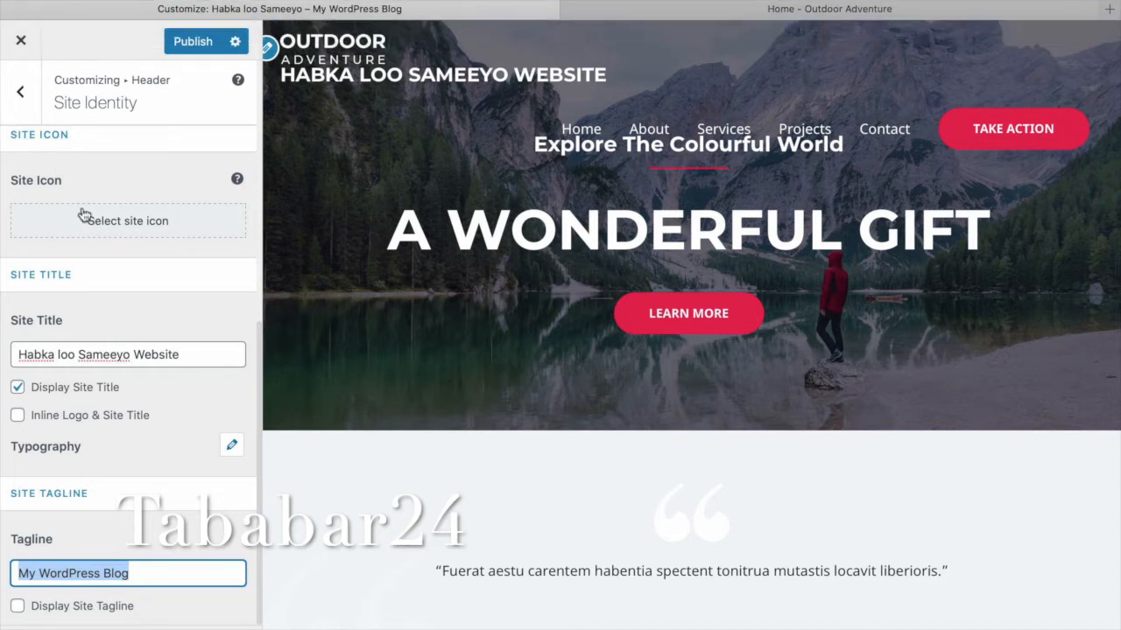
pyautogui.click(20, 91)
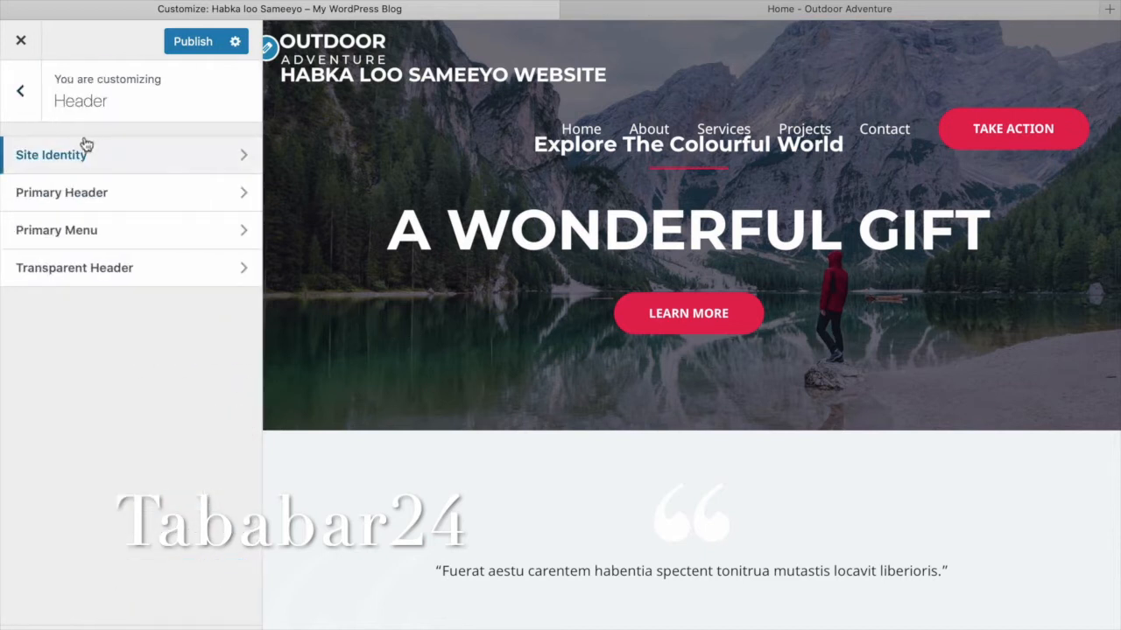
pyautogui.click(25, 95)
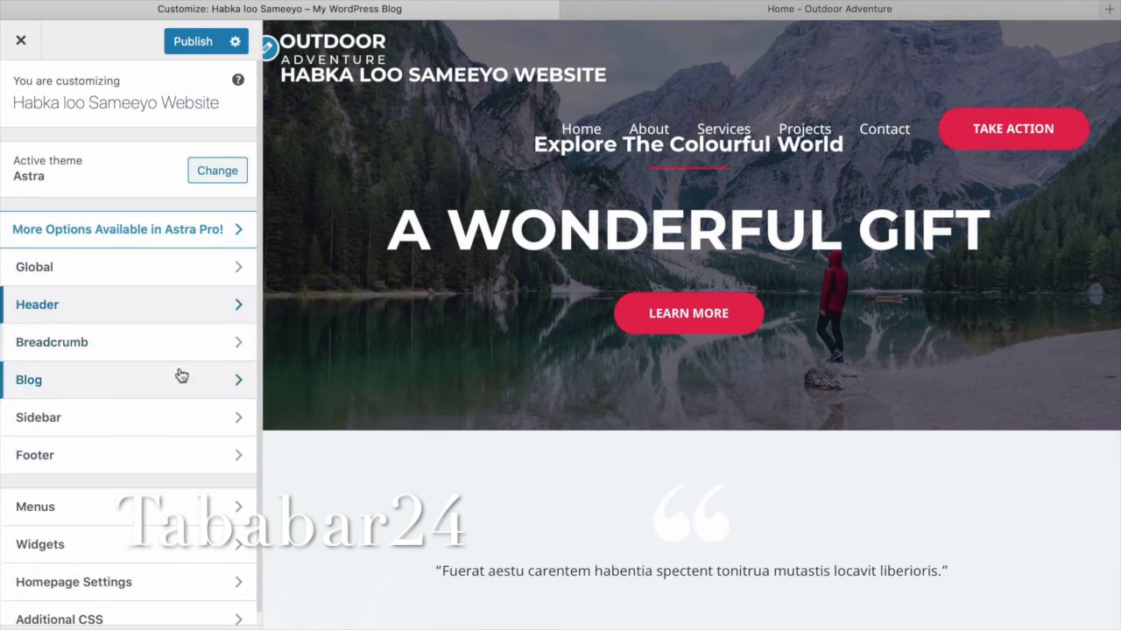
pyautogui.scroll(-1, 181, 375)
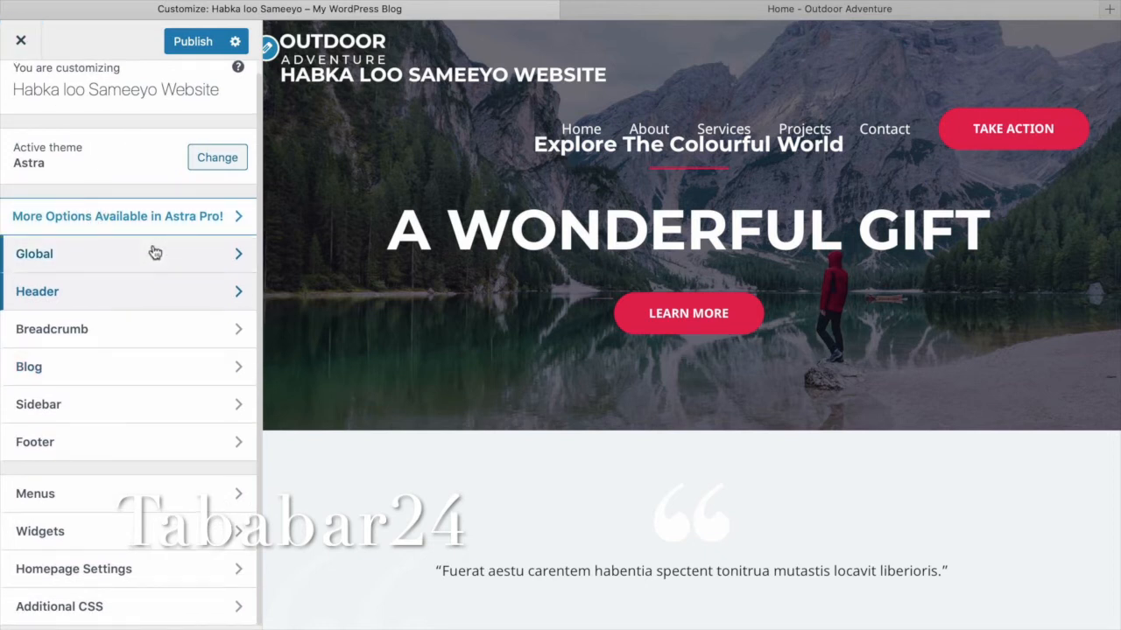
pyautogui.click(208, 288)
pyautogui.click(128, 154)
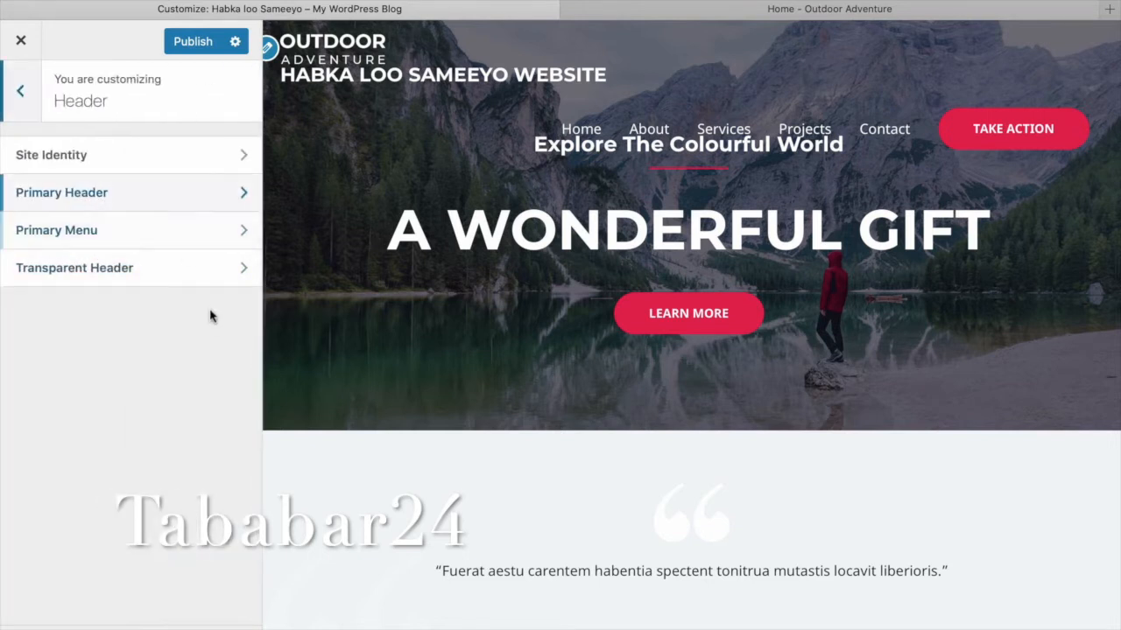
pyautogui.scroll(-10, 210, 316)
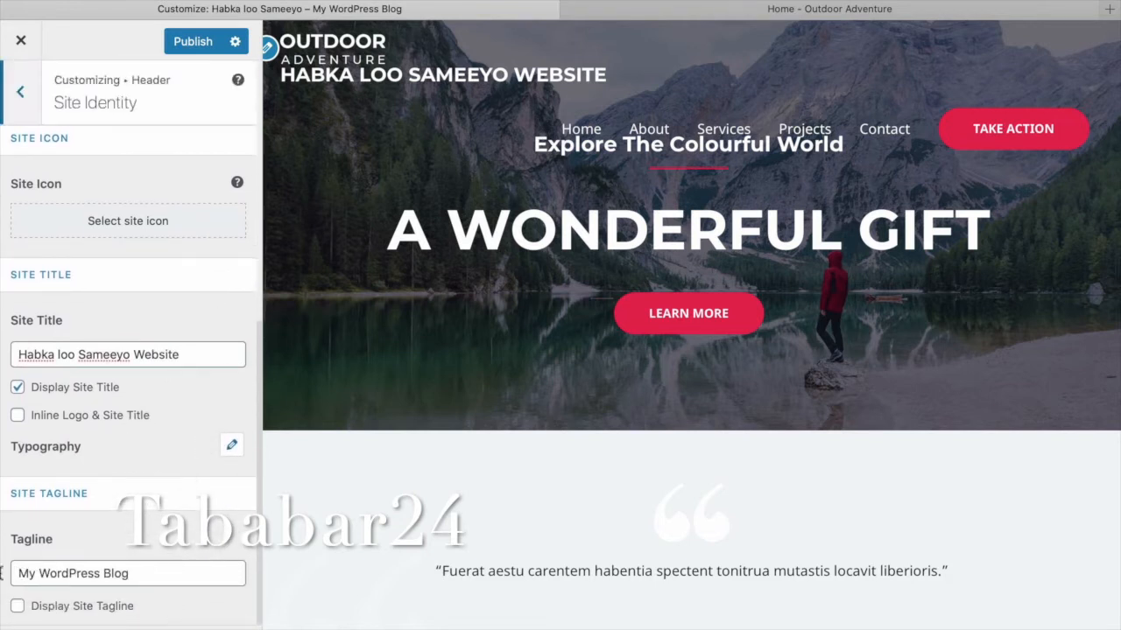
# Replace the tagline with 'Sida loo dhisoo websitka' and display it under the site title.
pyautogui.tripleClick(24, 569)
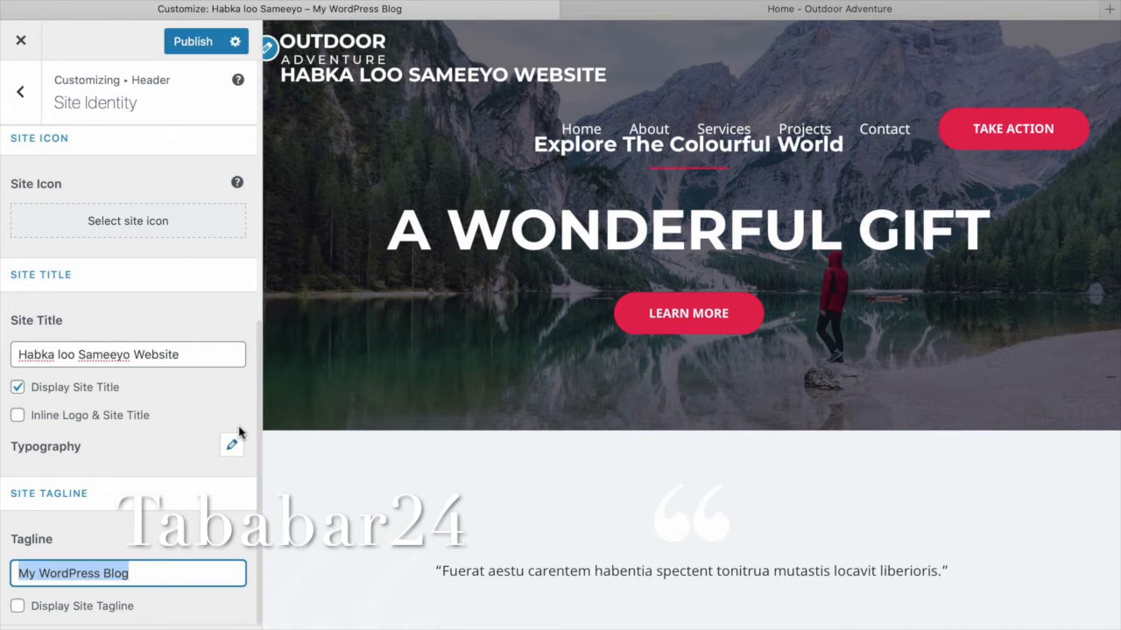
pyautogui.write('S')
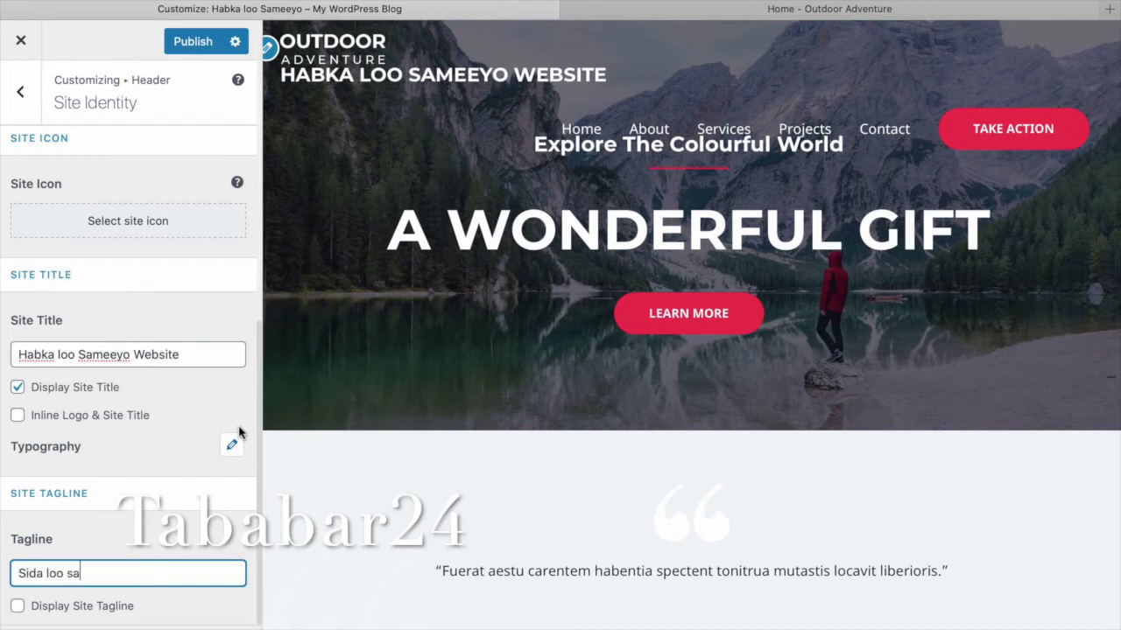
pyautogui.write('ida loo dhisoo we')
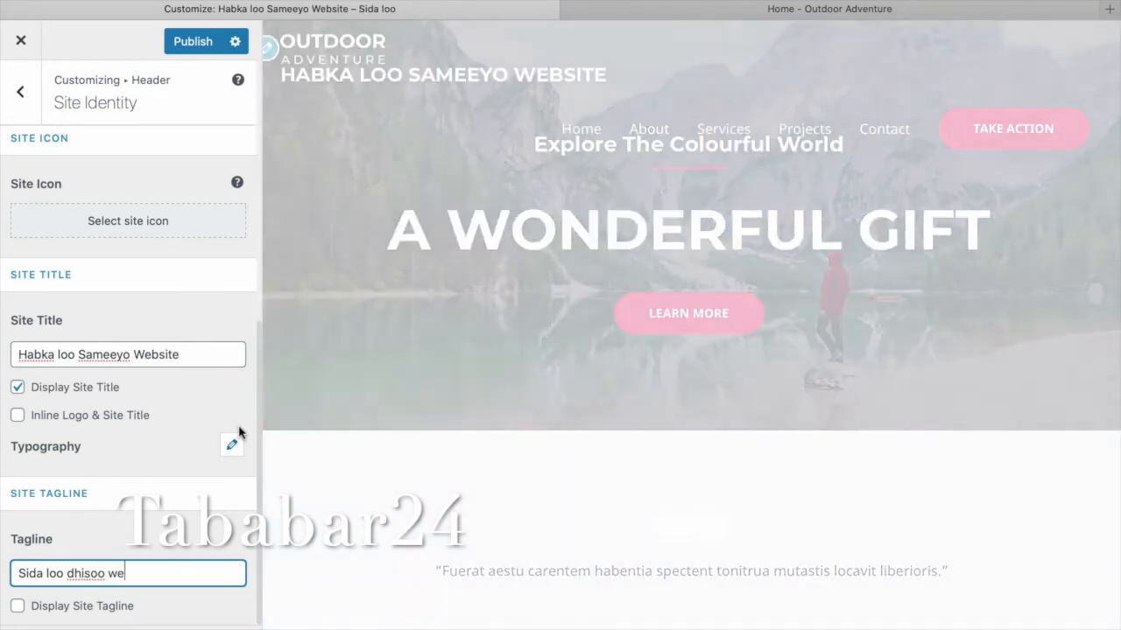
pyautogui.write('bsitka')
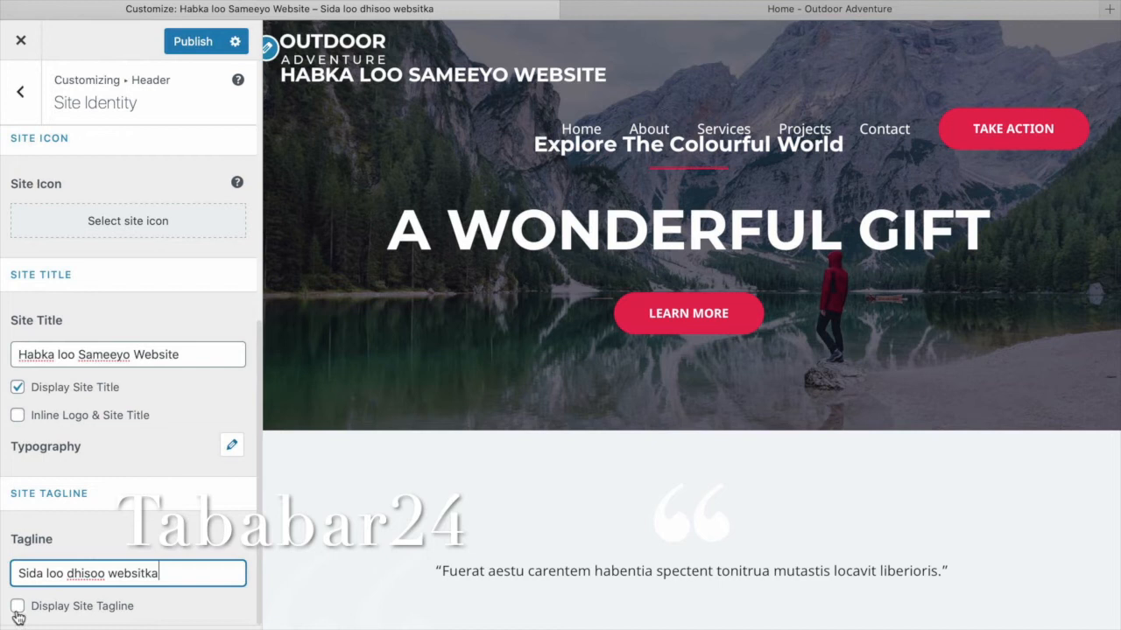
pyautogui.click(16, 610)
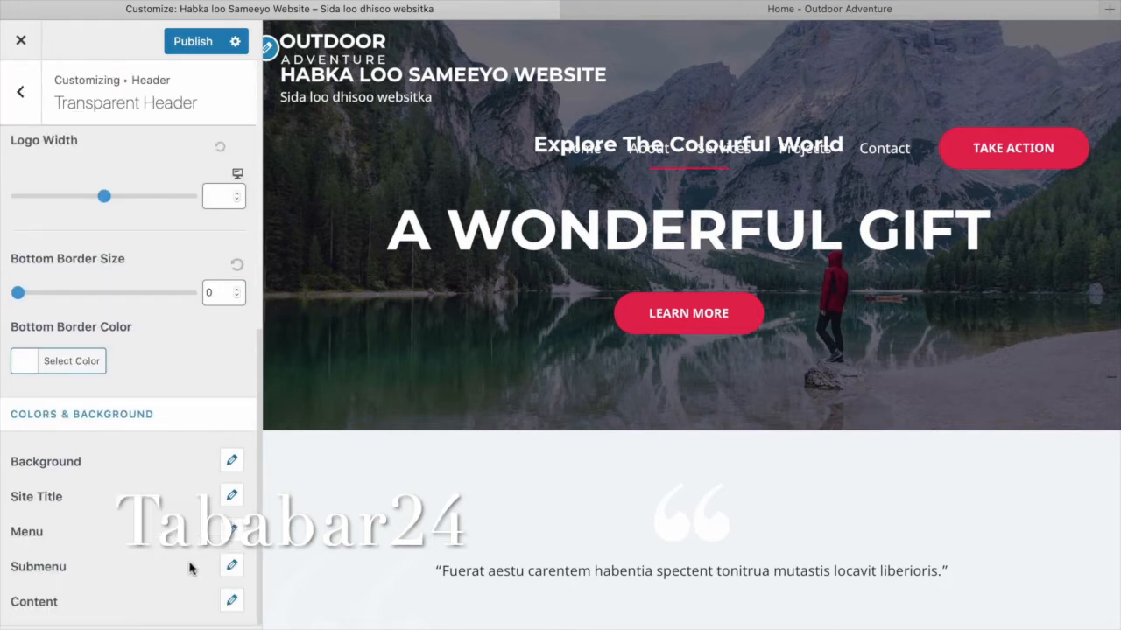
# Try grey overlay colours for the transparent header, then clear the overlay colour entirely.
pyautogui.scroll(-1, 189, 568)
pyautogui.click(107, 550)
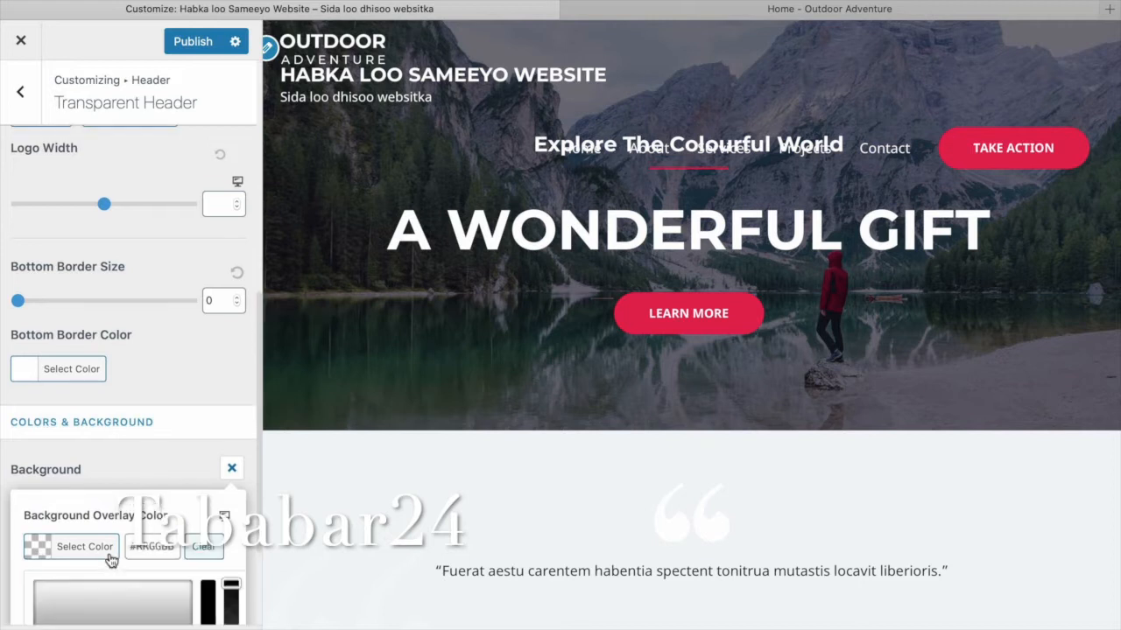
pyautogui.scroll(-2, 152, 575)
pyautogui.scroll(-2, 152, 575)
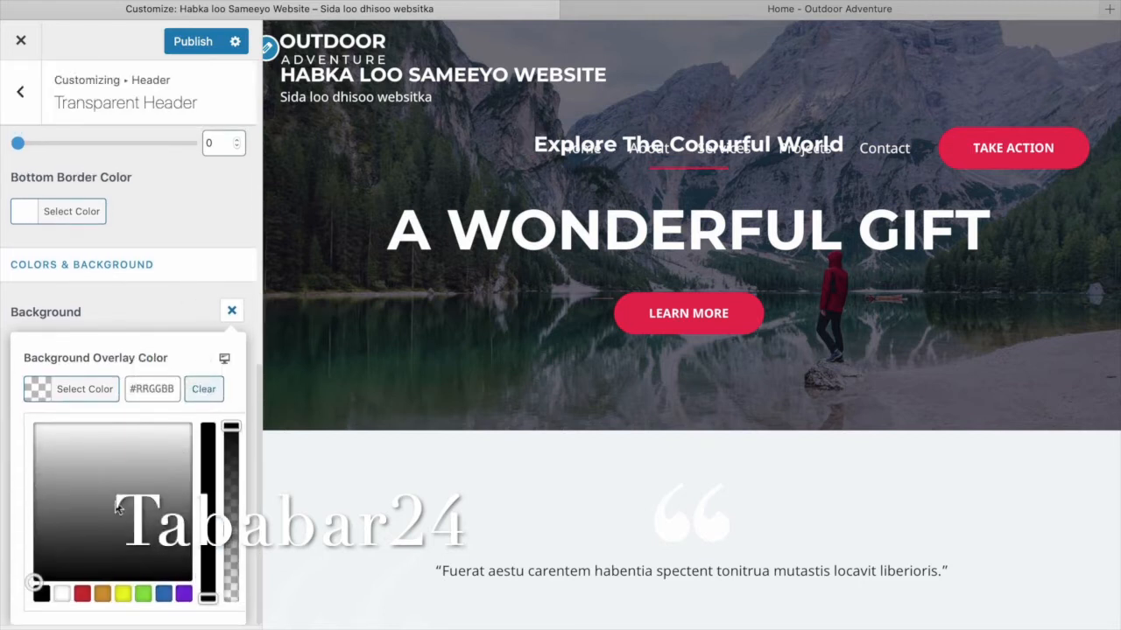
pyautogui.moveTo(138, 513)
pyautogui.mouseDown()
pyautogui.moveTo(114, 511)
pyautogui.moveTo(137, 514)
pyautogui.mouseUp()
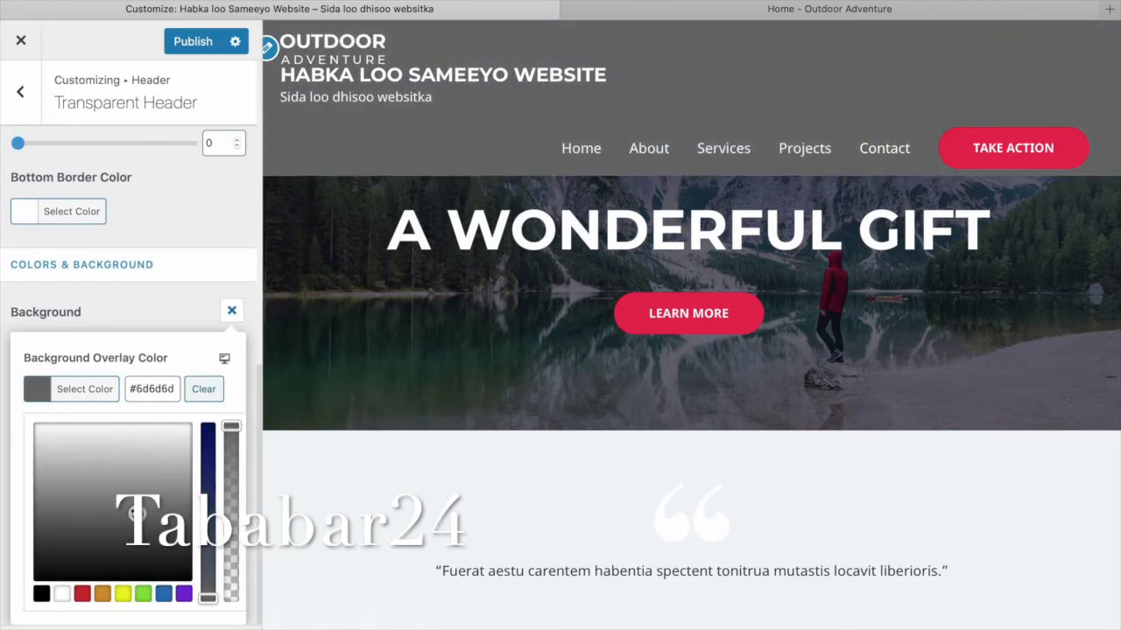
pyautogui.moveTo(122, 470); pyautogui.dragTo(140, 527)
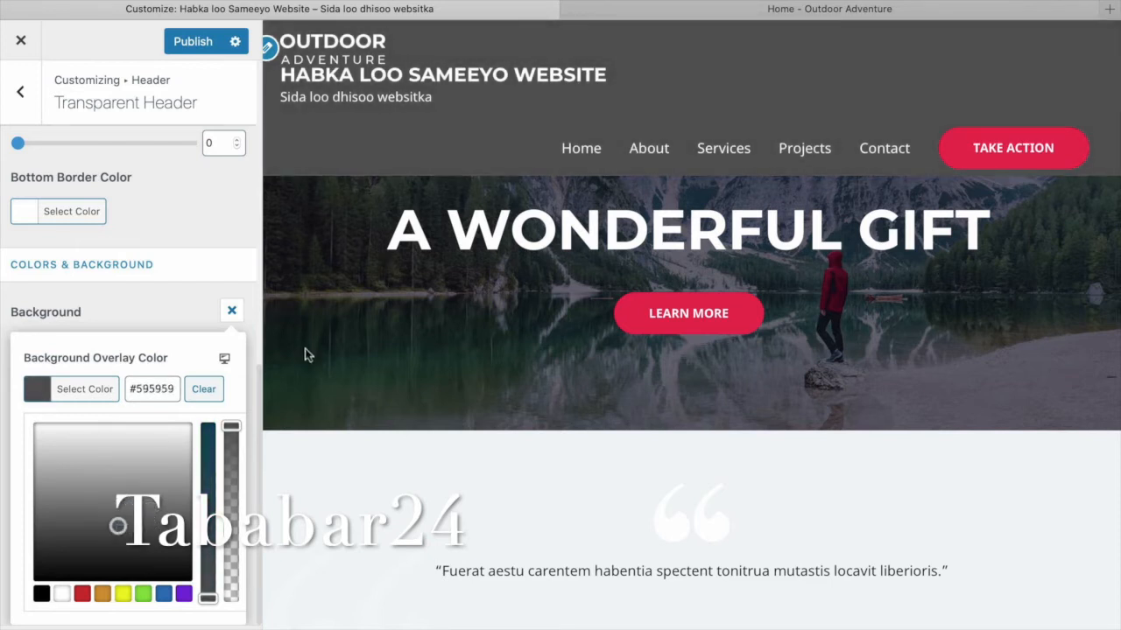
pyautogui.click(203, 389)
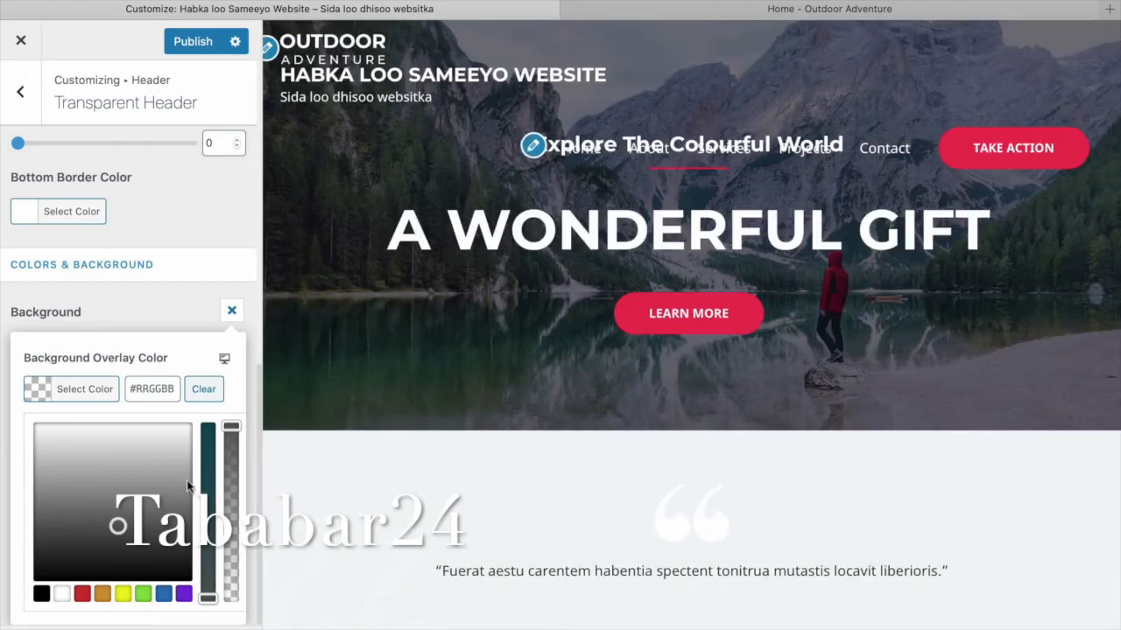
pyautogui.click(232, 310)
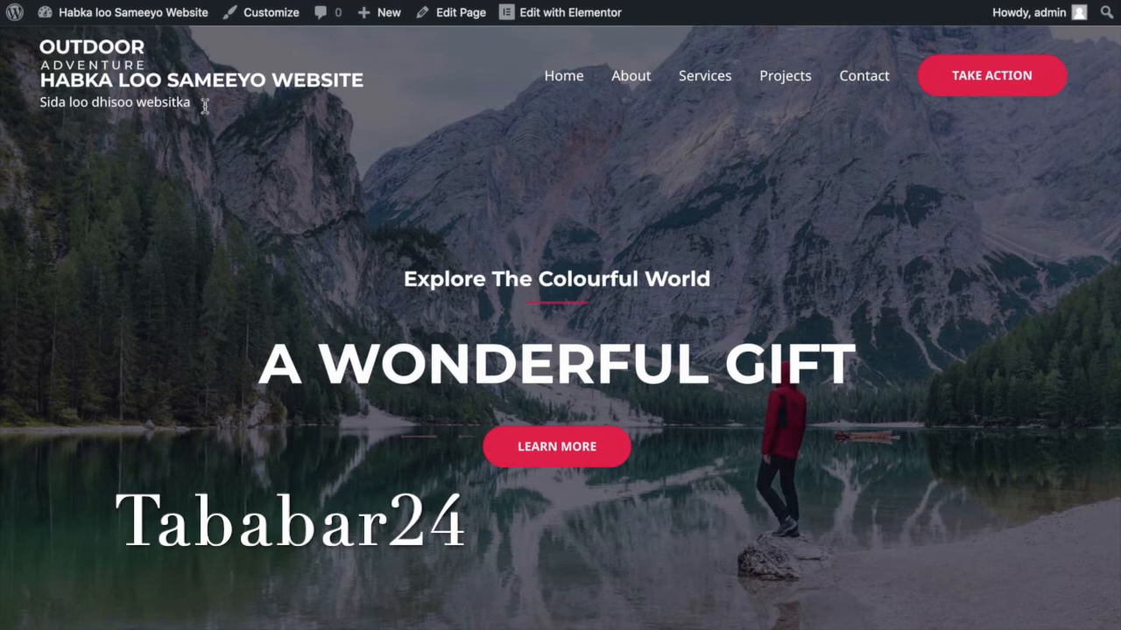
pyautogui.moveTo(40, 102); pyautogui.dragTo(130, 118)
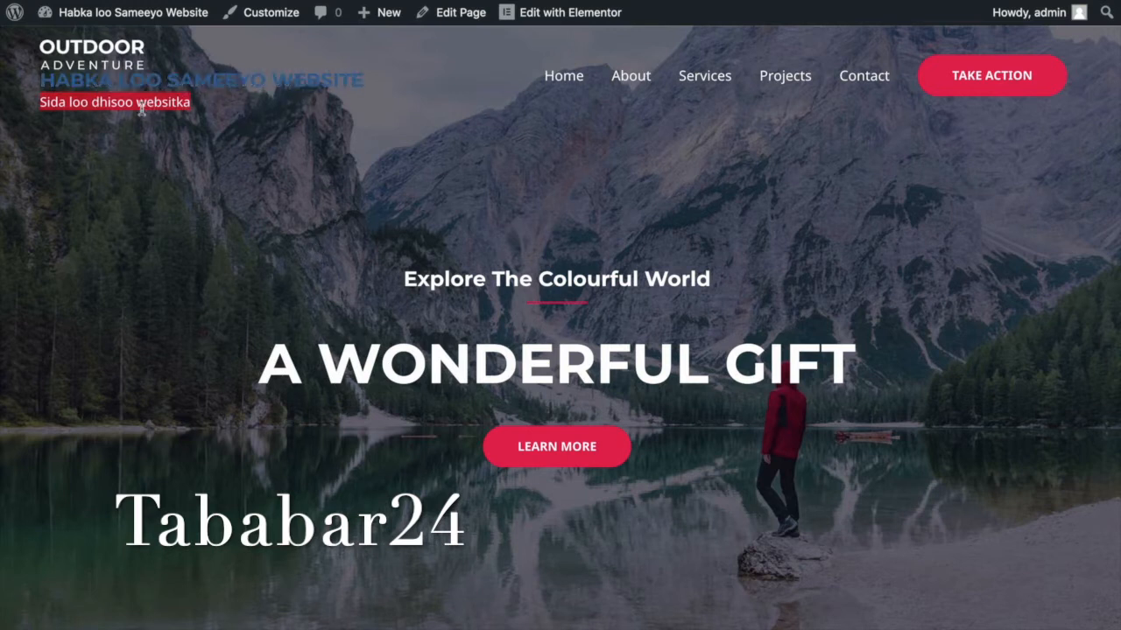
pyautogui.click(94, 107)
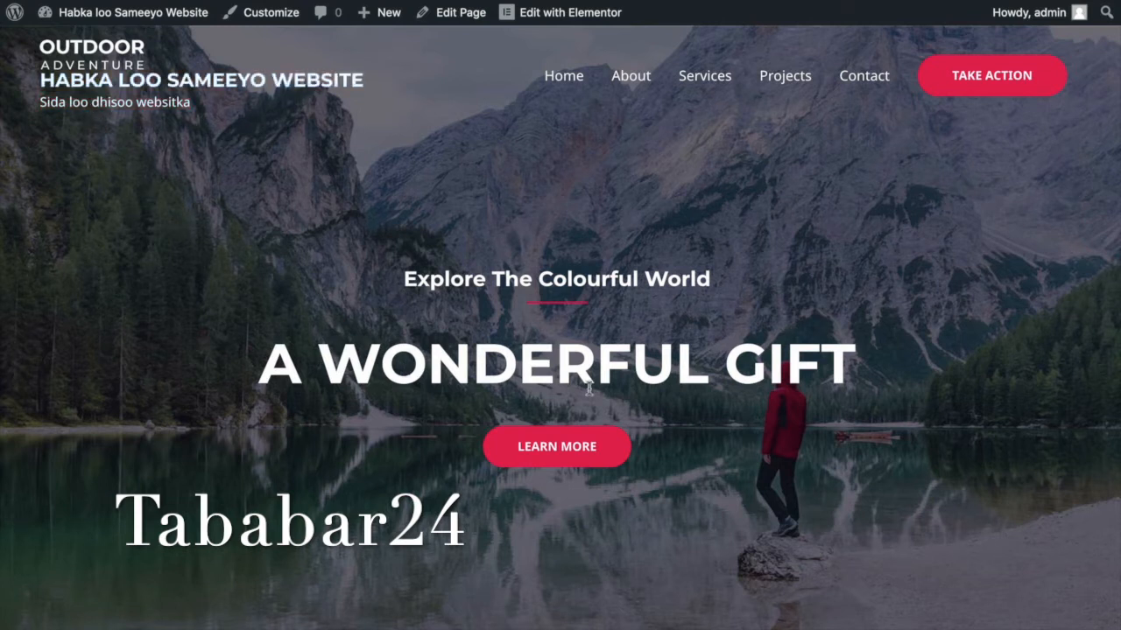
# Reopen the Customizer and go to Global > Typography > Headings.
pyautogui.click(271, 14)
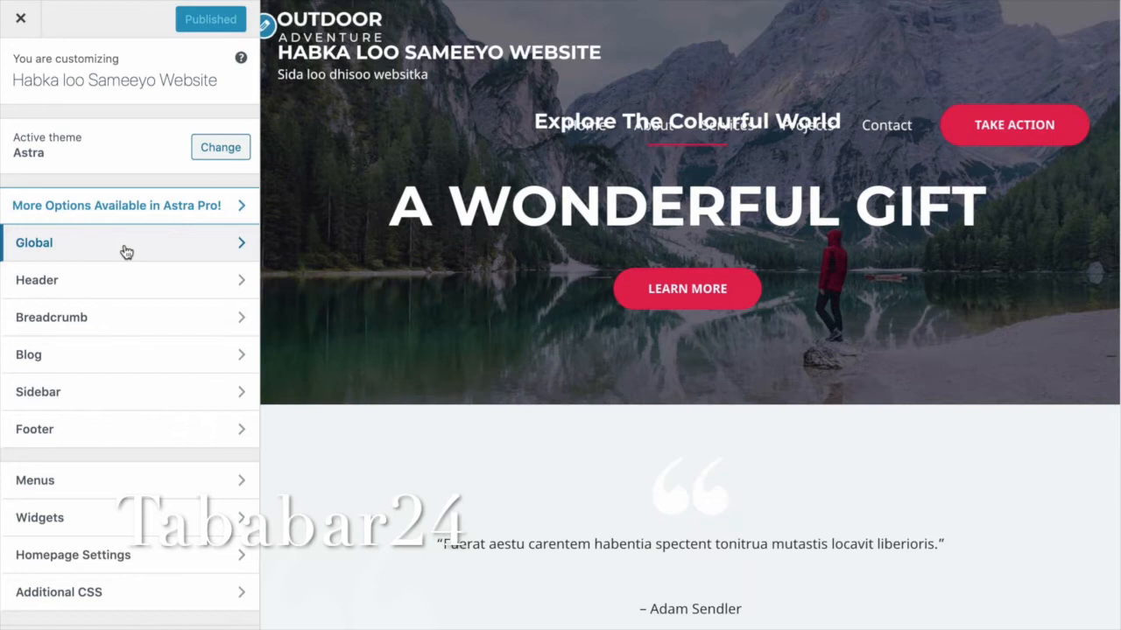
pyautogui.click(241, 250)
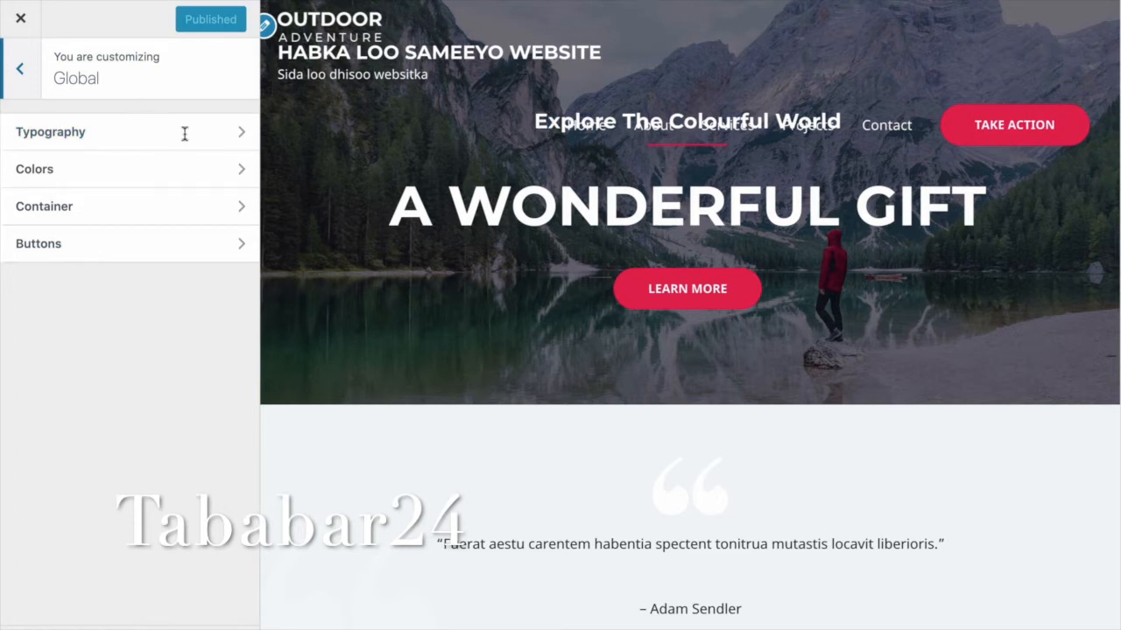
pyautogui.click(51, 131)
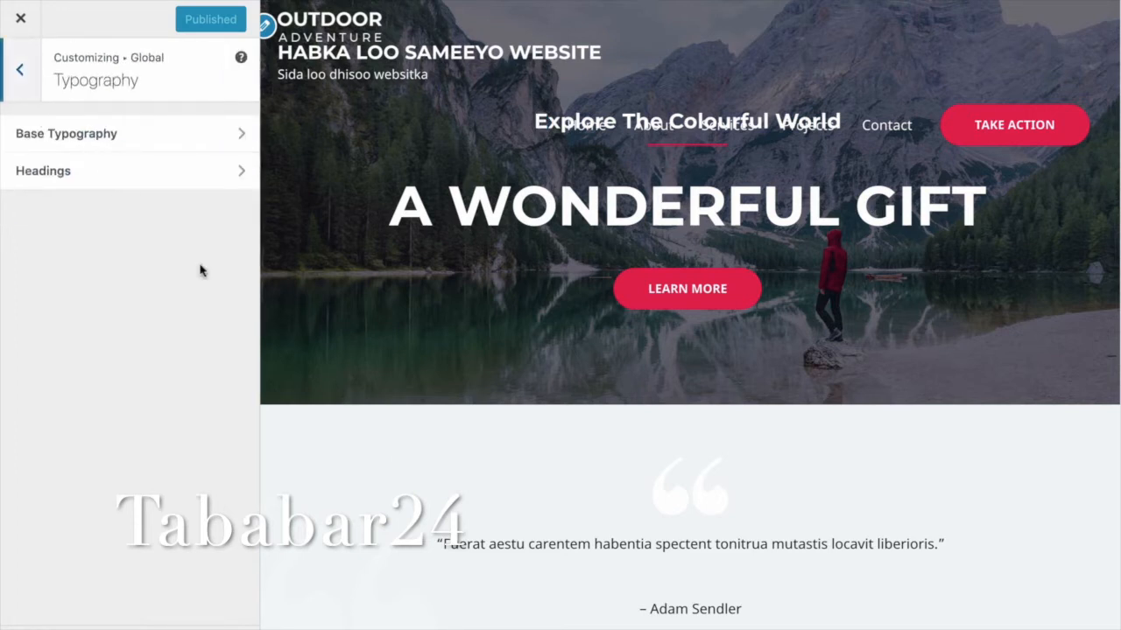
pyautogui.press('Escape')
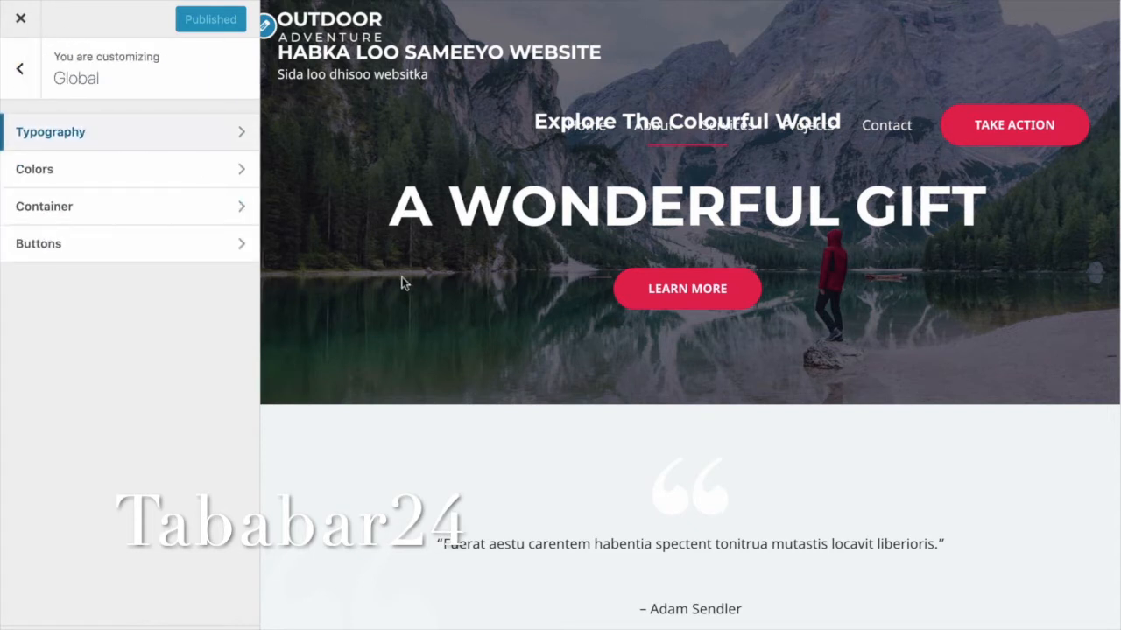
pyautogui.click(128, 156)
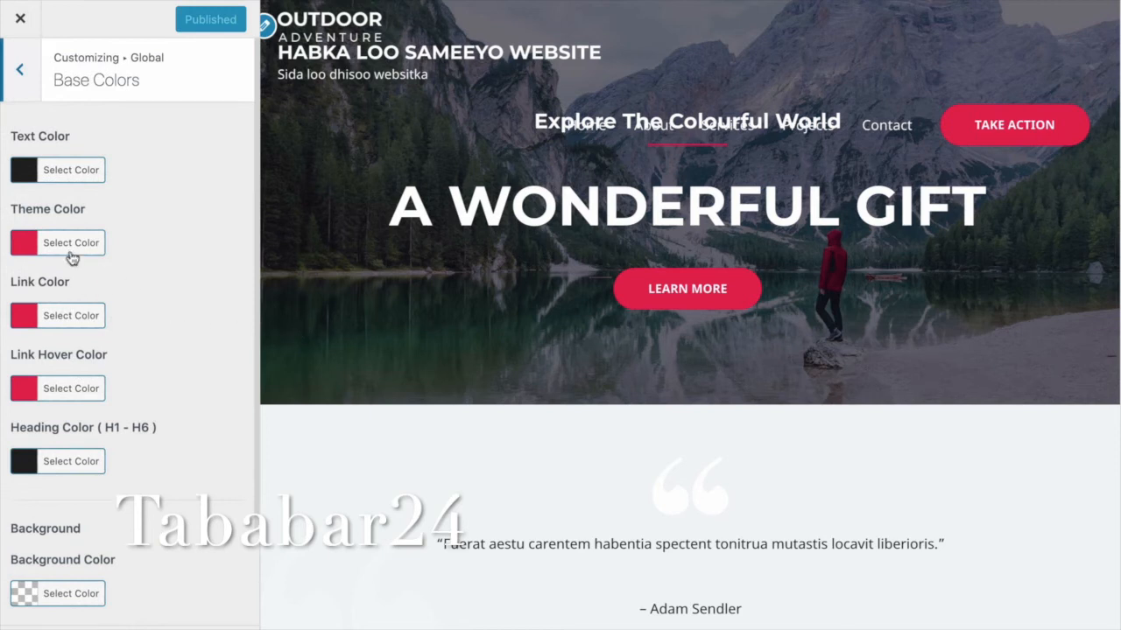
pyautogui.click(24, 76)
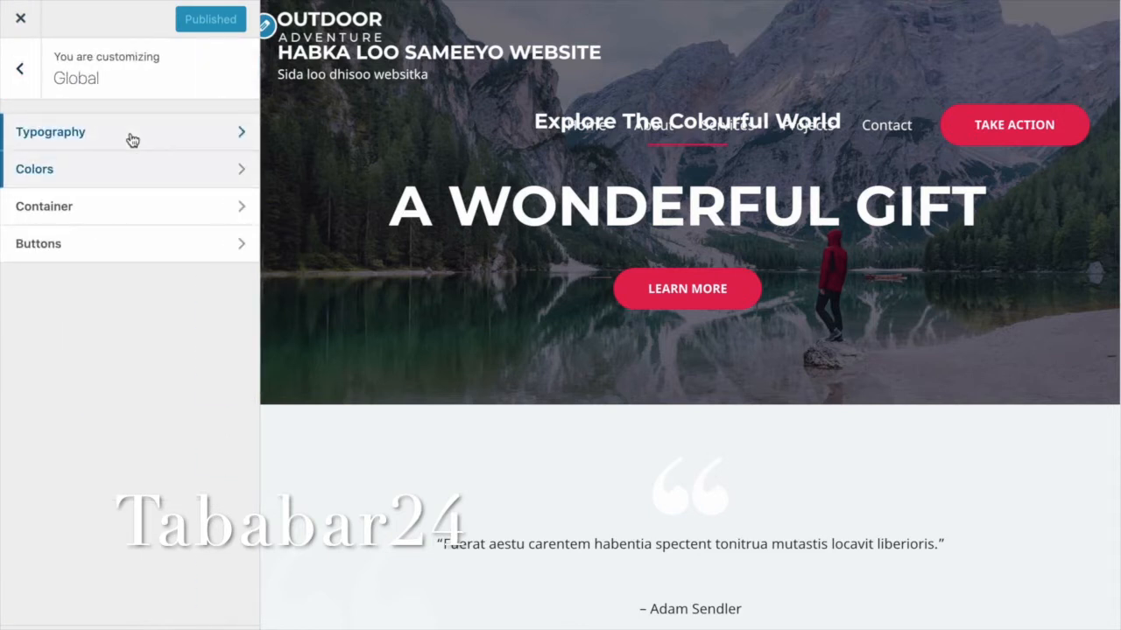
pyautogui.click(131, 141)
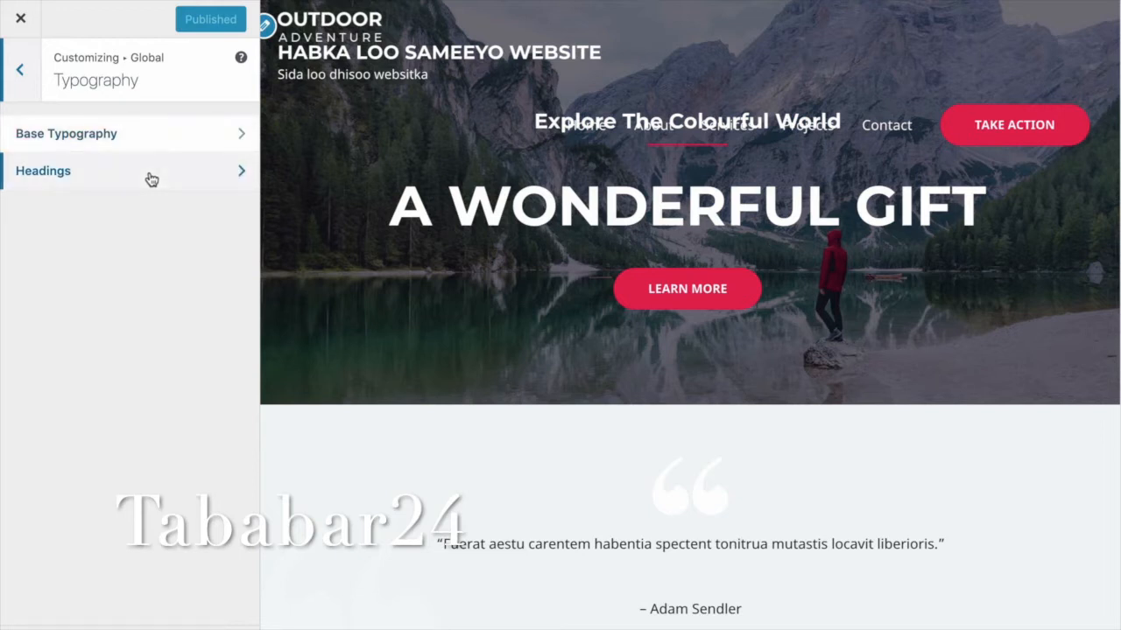
pyautogui.click(157, 170)
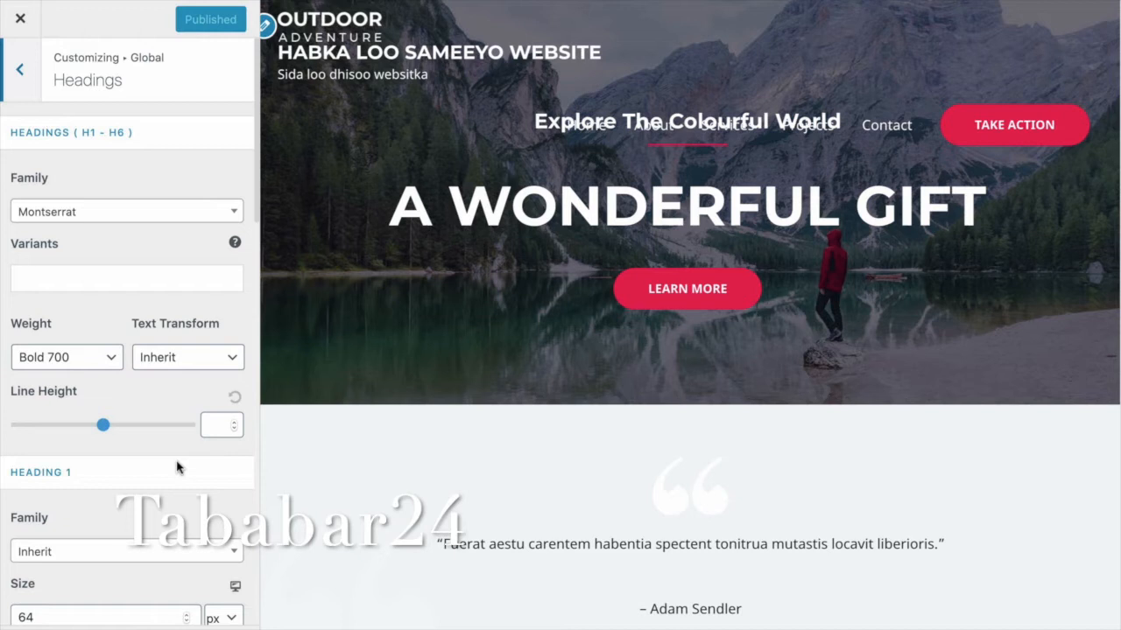
# Try Capitalize and Lowercase, then set the headings' Text Transform to Uppercase.
pyautogui.scroll(-2, 225, 358)
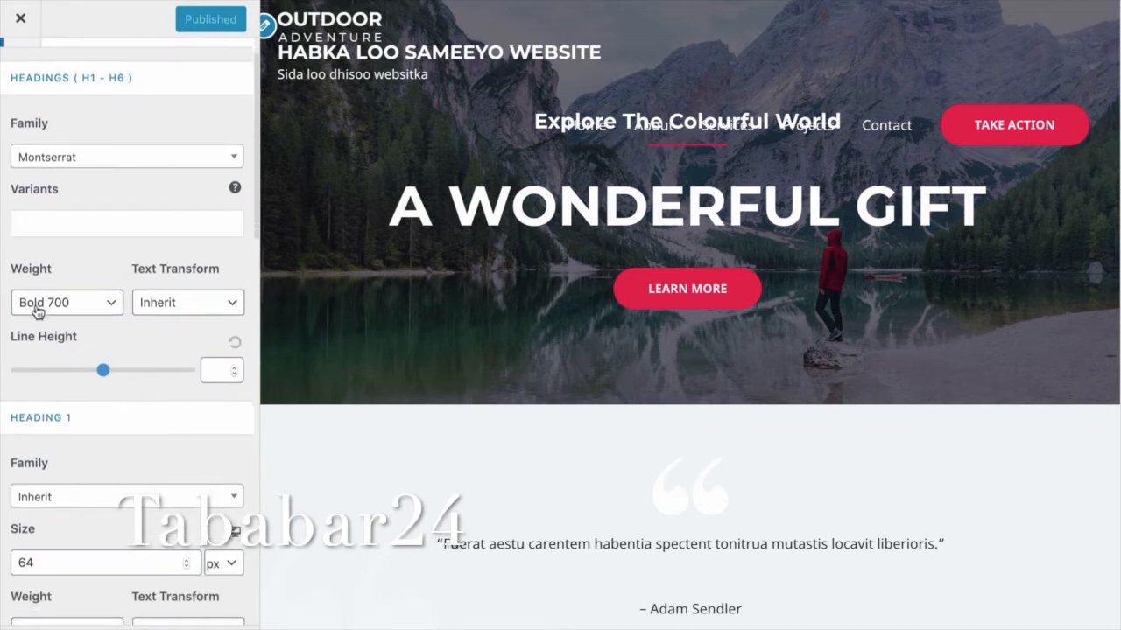
pyautogui.click(229, 307)
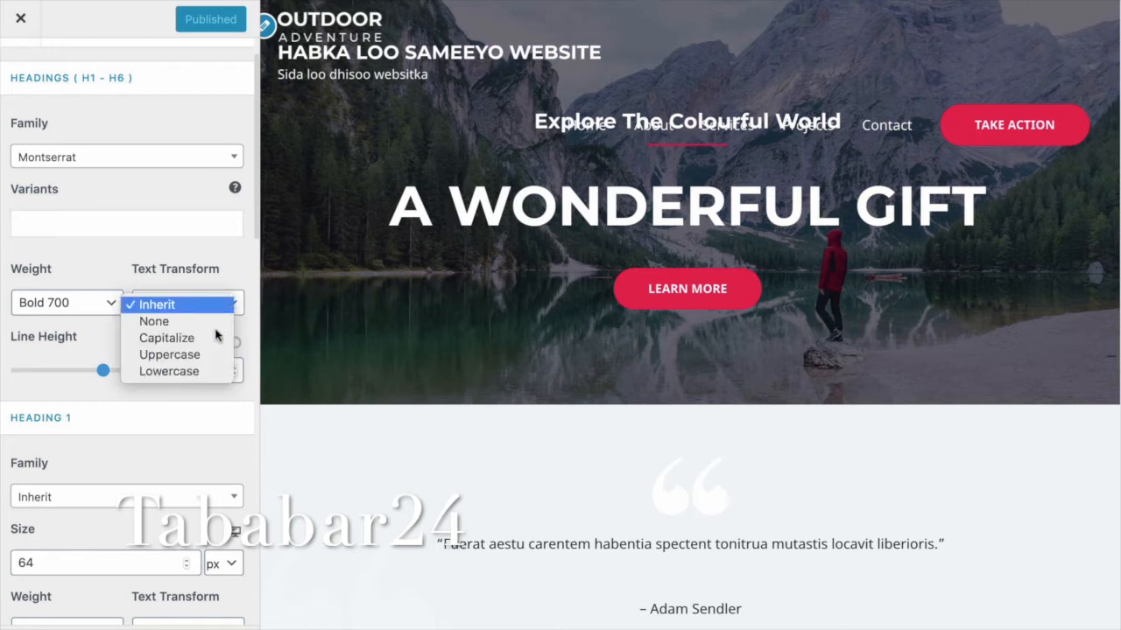
pyautogui.press('Down')
pyautogui.press('Down')
pyautogui.press('Down')
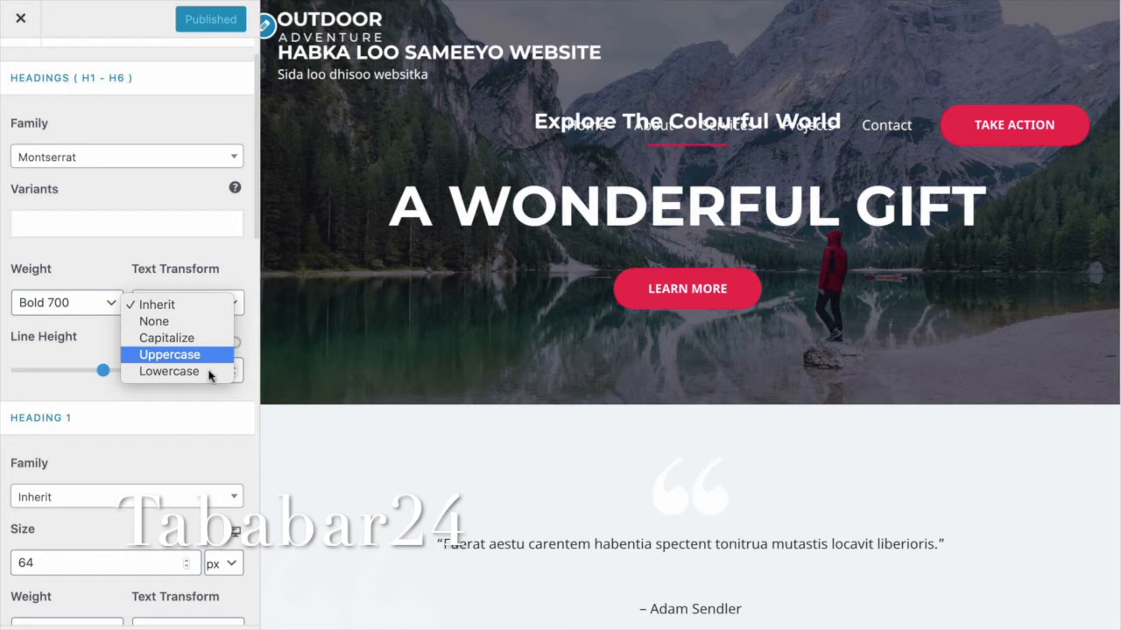
pyautogui.press('Down')
pyautogui.click(205, 339)
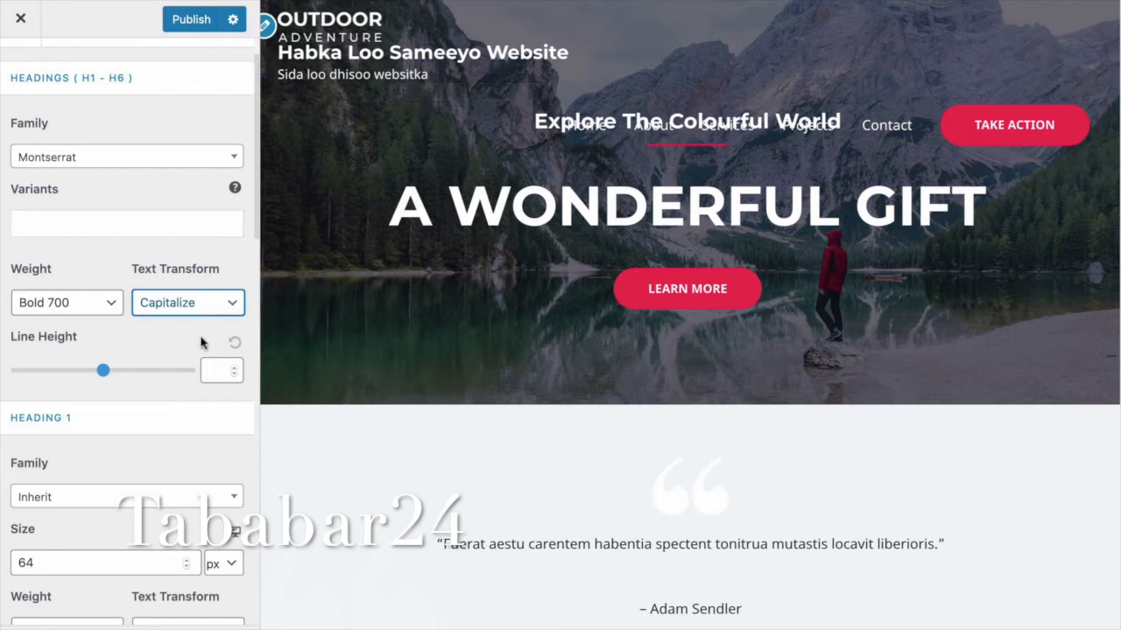
pyautogui.click(202, 308)
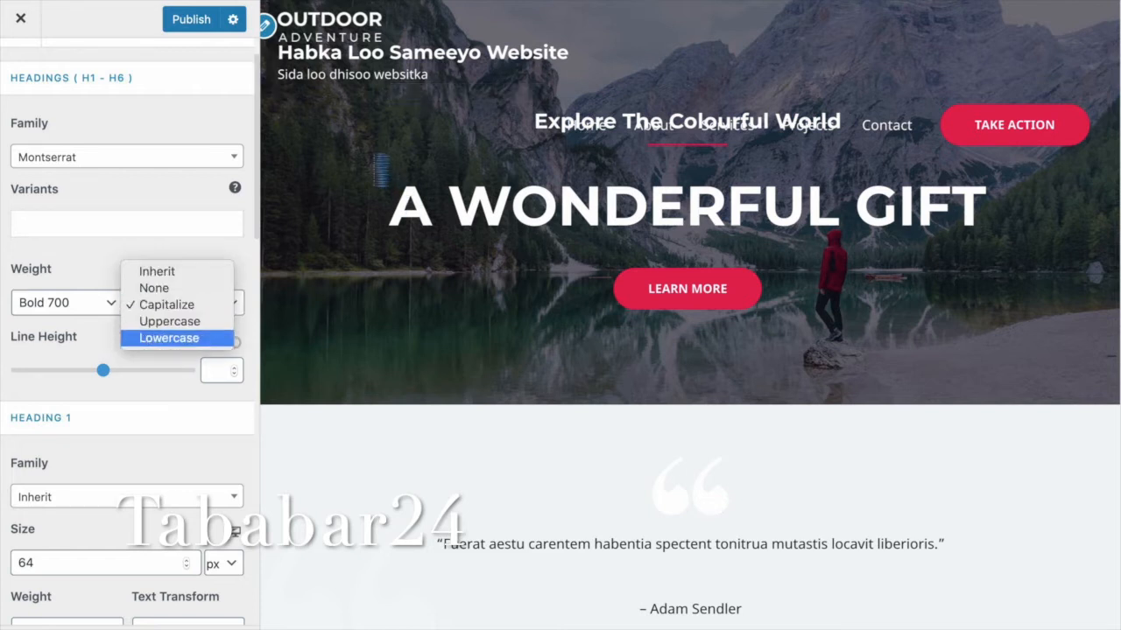
pyautogui.click(188, 338)
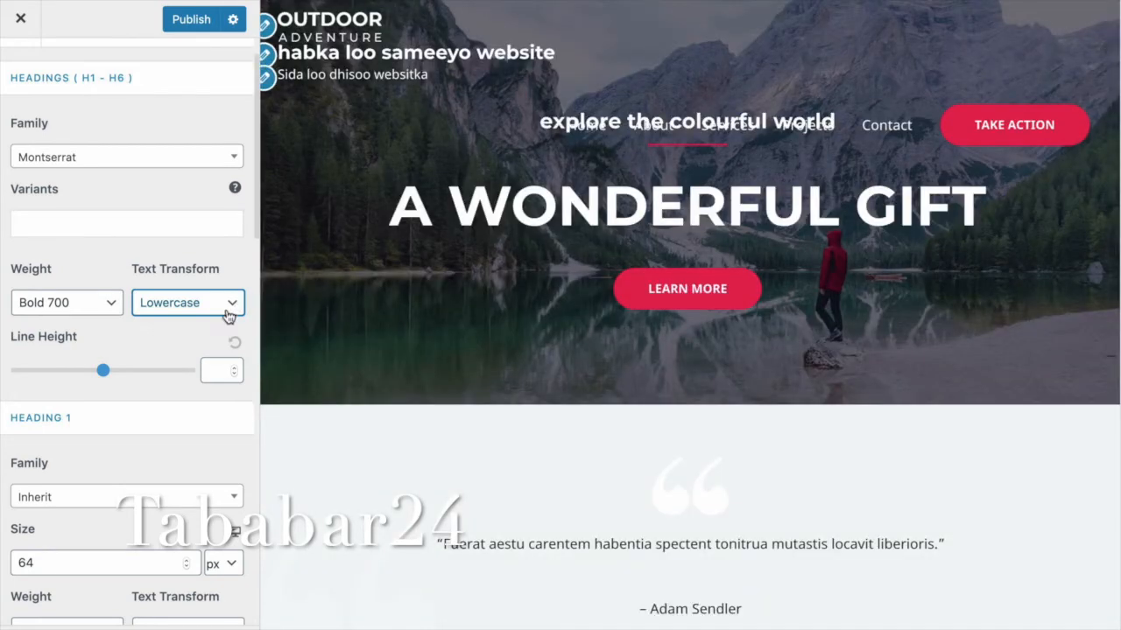
pyautogui.click(220, 301)
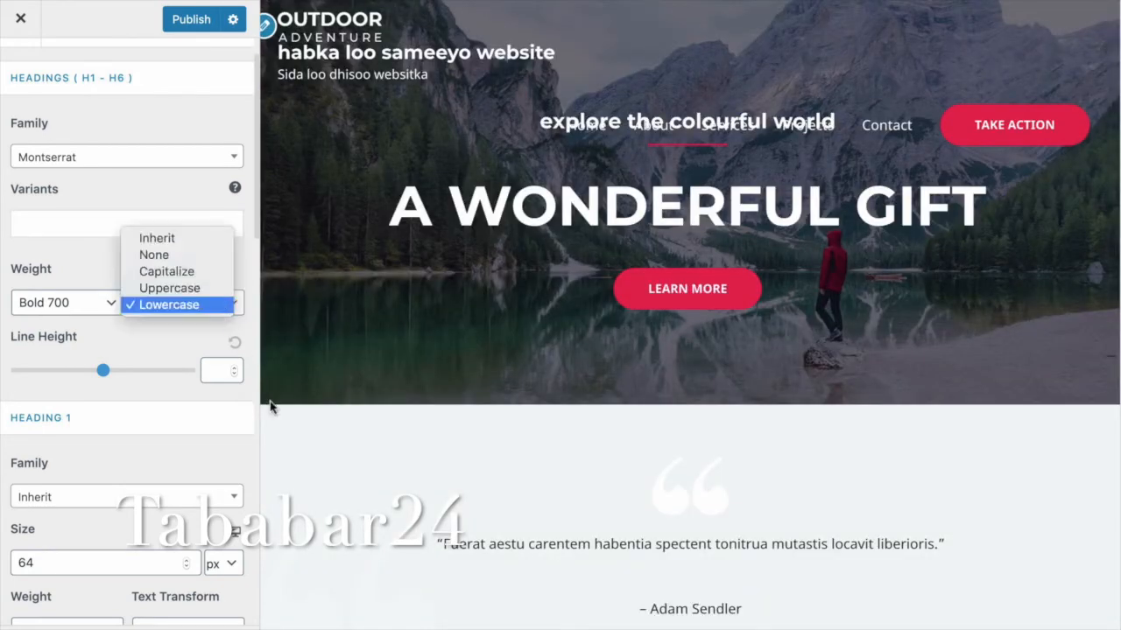
pyautogui.press('Up')
pyautogui.press('Return')
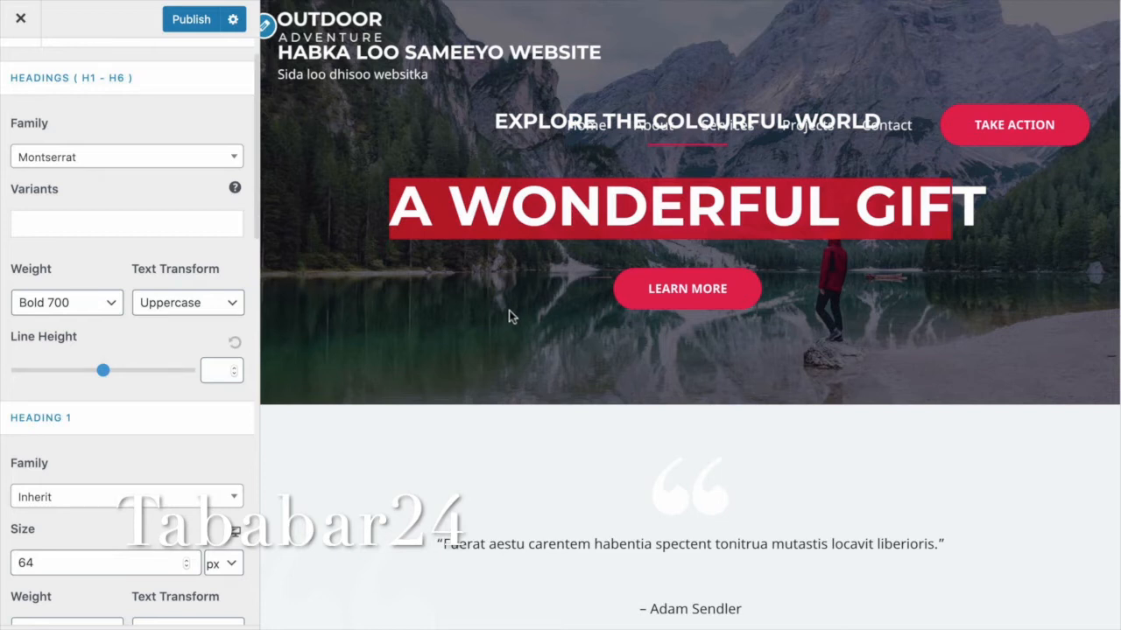
# Set the Heading 1 font to Arial and reduce its size from 64 to 59 px.
pyautogui.click(235, 501)
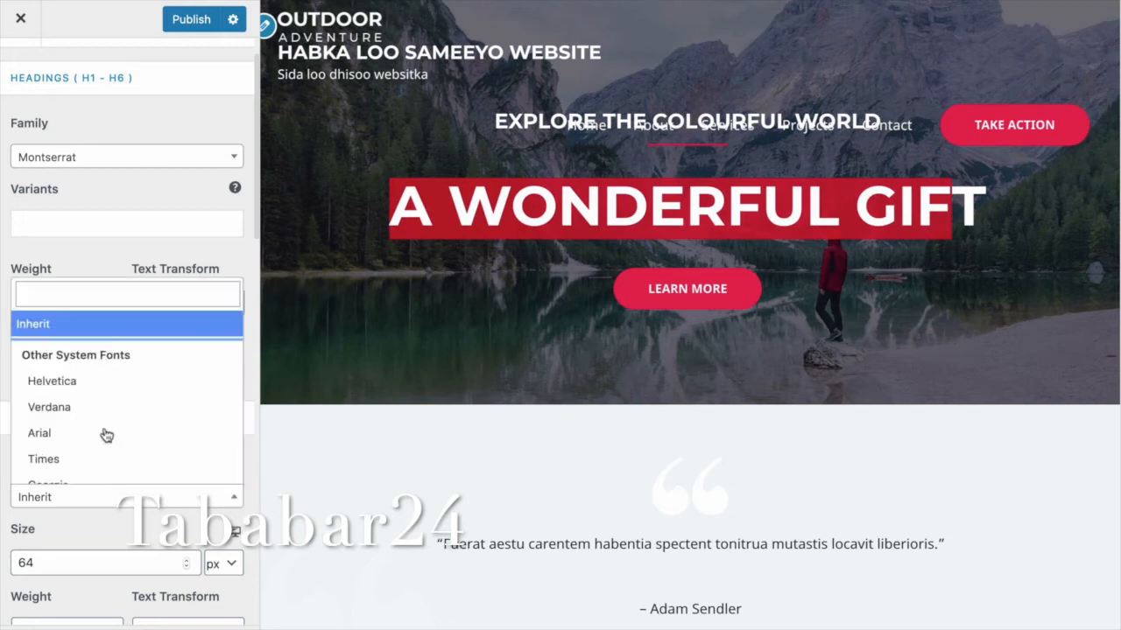
pyautogui.click(105, 430)
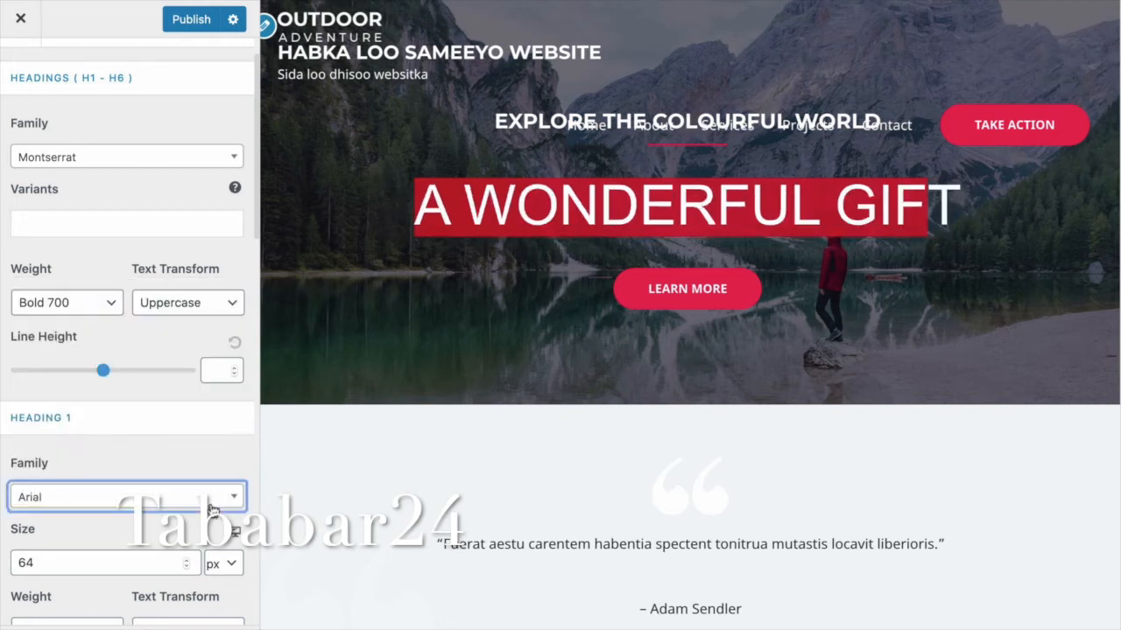
pyautogui.click(186, 568)
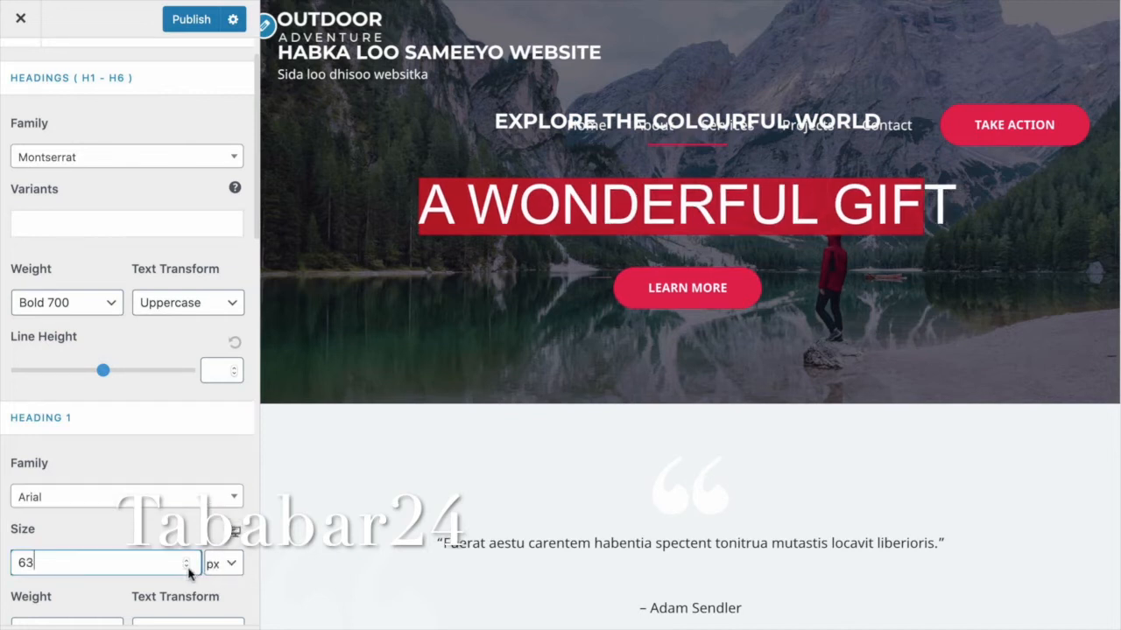
pyautogui.press('Down')
pyautogui.press('Down')
pyautogui.press('Down')
pyautogui.press('Down')
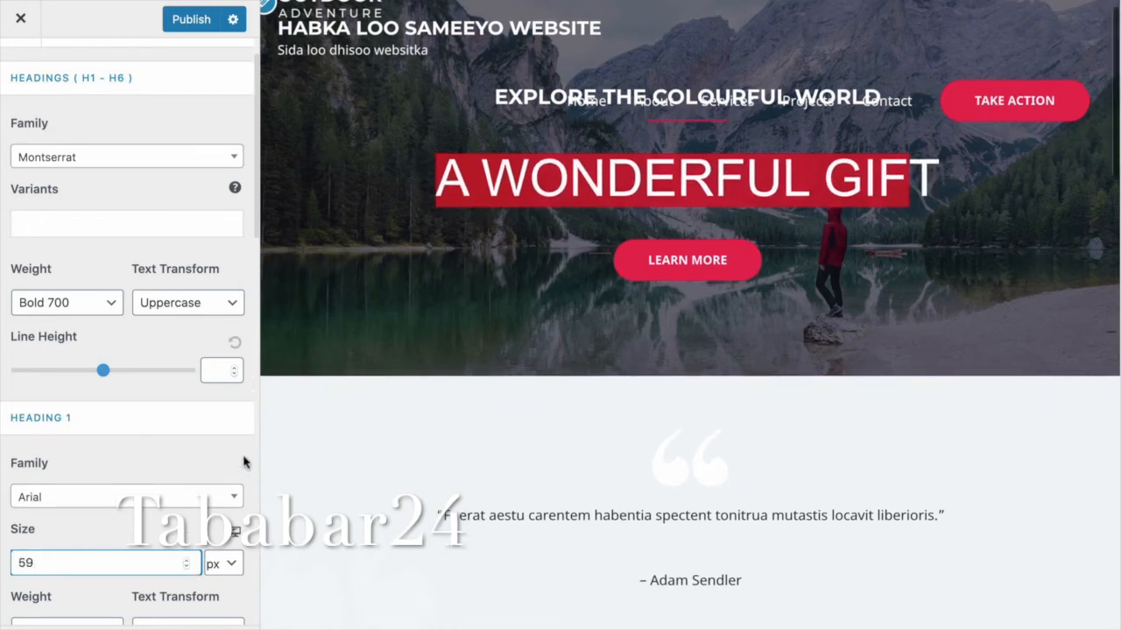
pyautogui.scroll(-3, 237, 472)
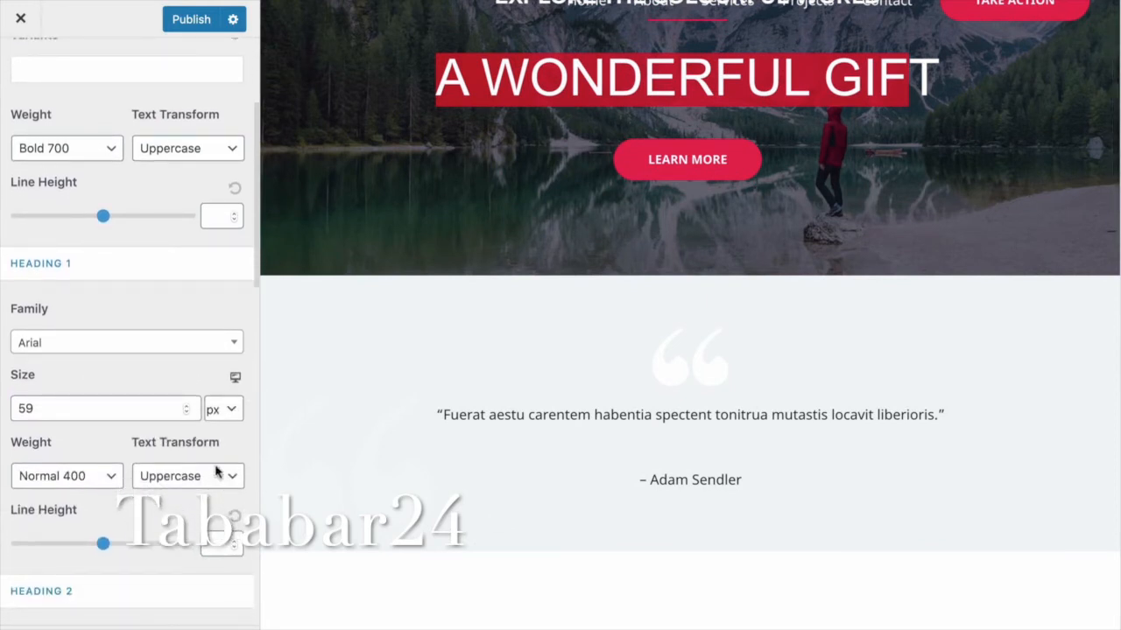
pyautogui.click(216, 473)
pyautogui.click(506, 140)
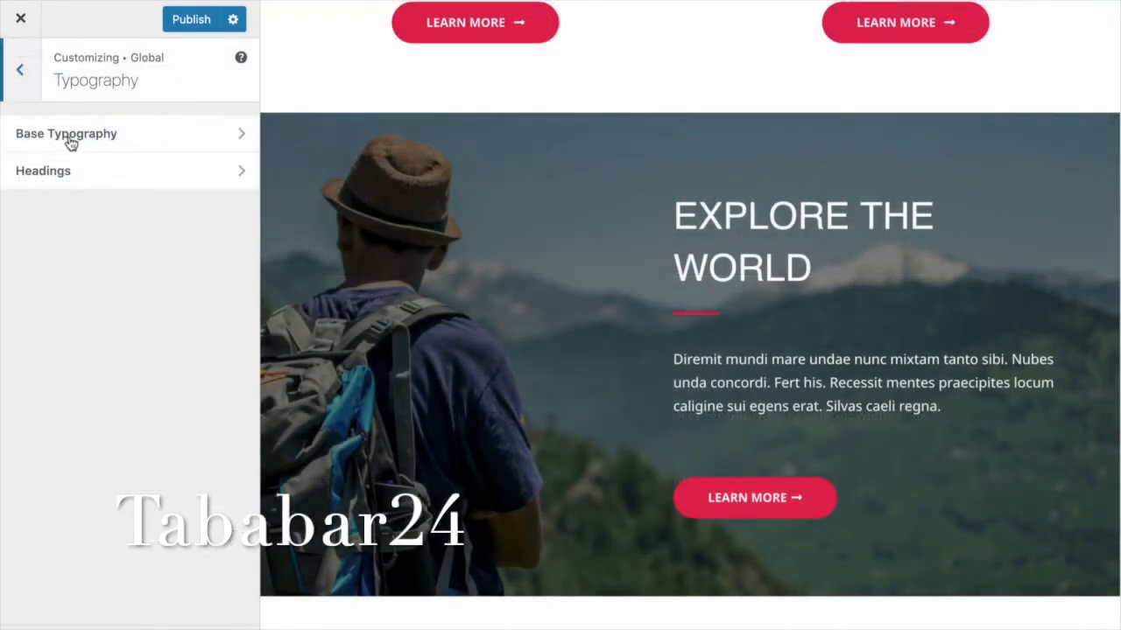
# Check Base Typography, then back out to the main Customizer menu.
pyautogui.click(70, 143)
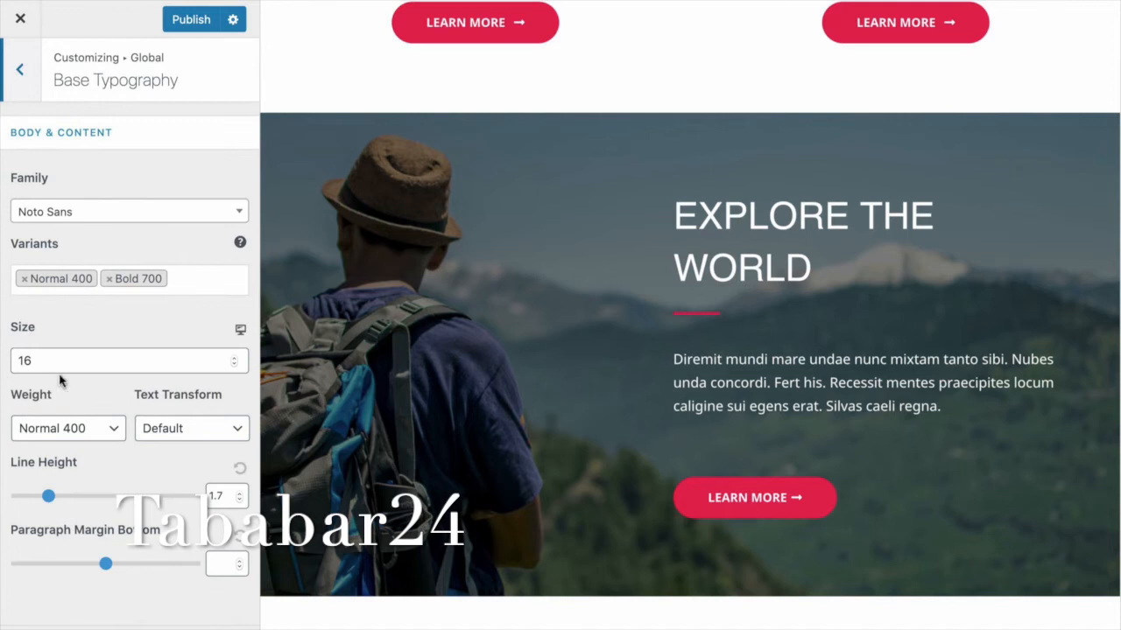
pyautogui.click(21, 72)
pyautogui.click(21, 71)
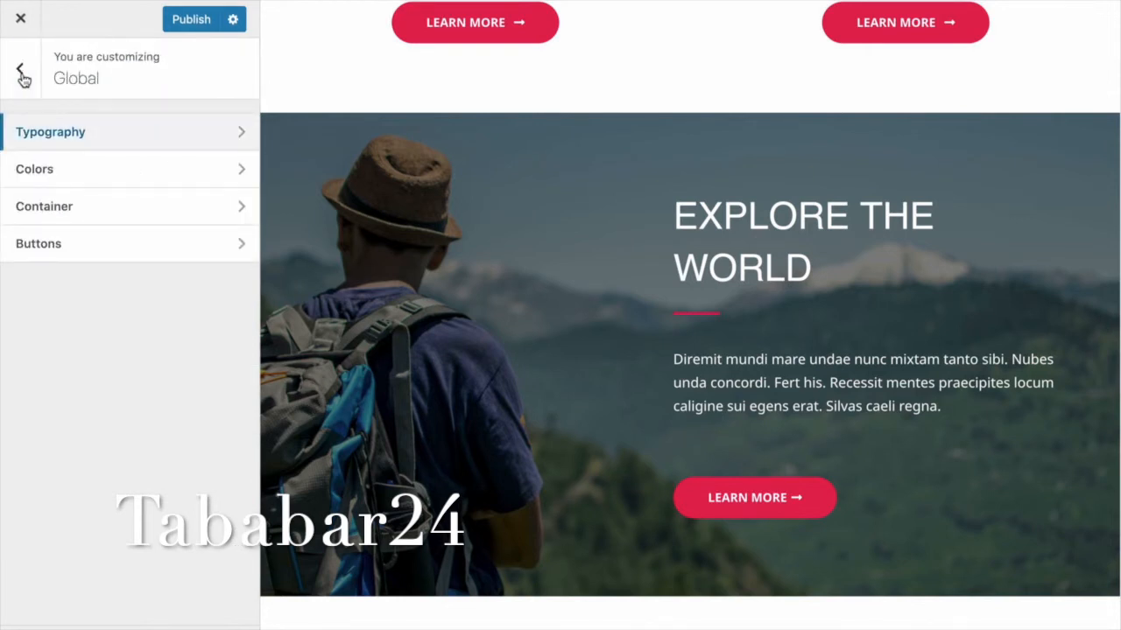
pyautogui.click(22, 74)
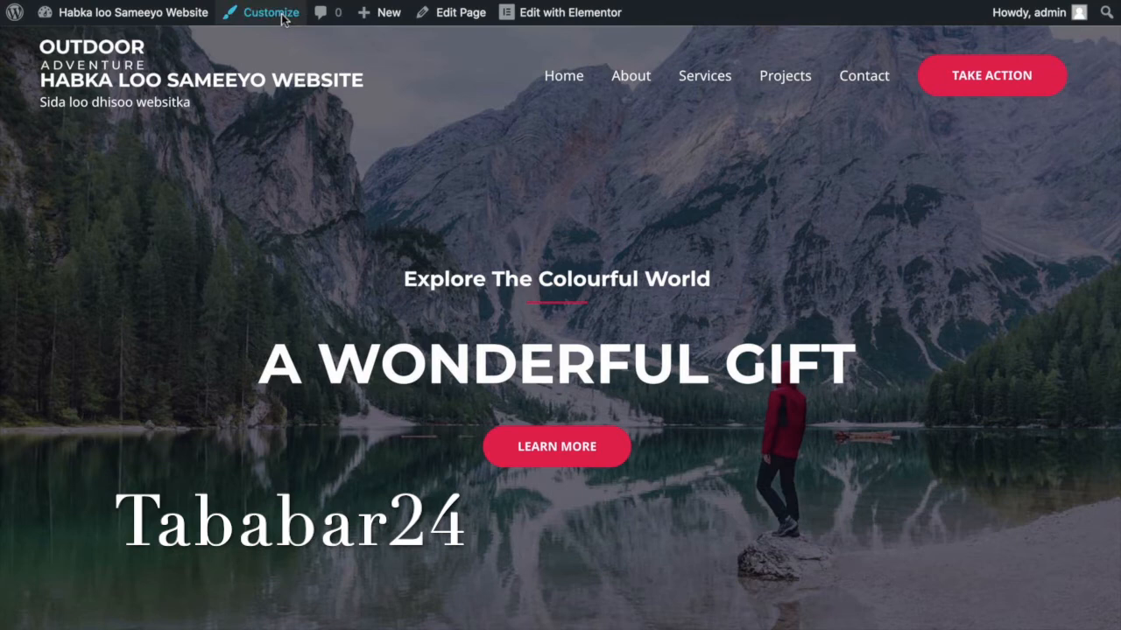
# Remove the Outdoor Adventure logo under Header > Site Identity, leaving only title and tagline.
pyautogui.click(282, 19)
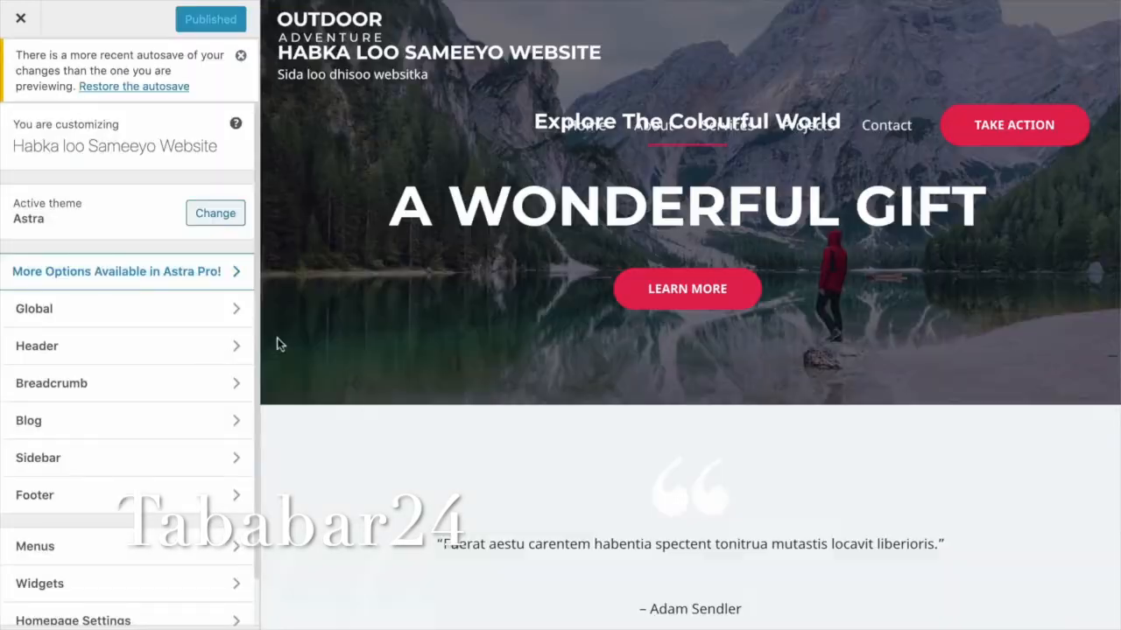
pyautogui.click(223, 346)
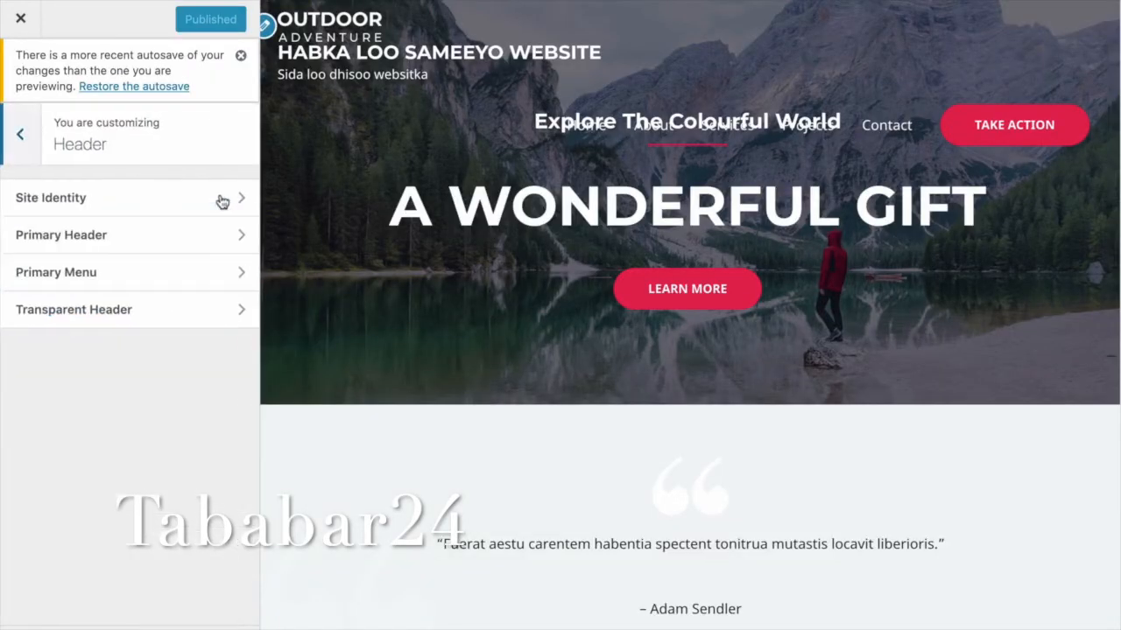
pyautogui.click(222, 202)
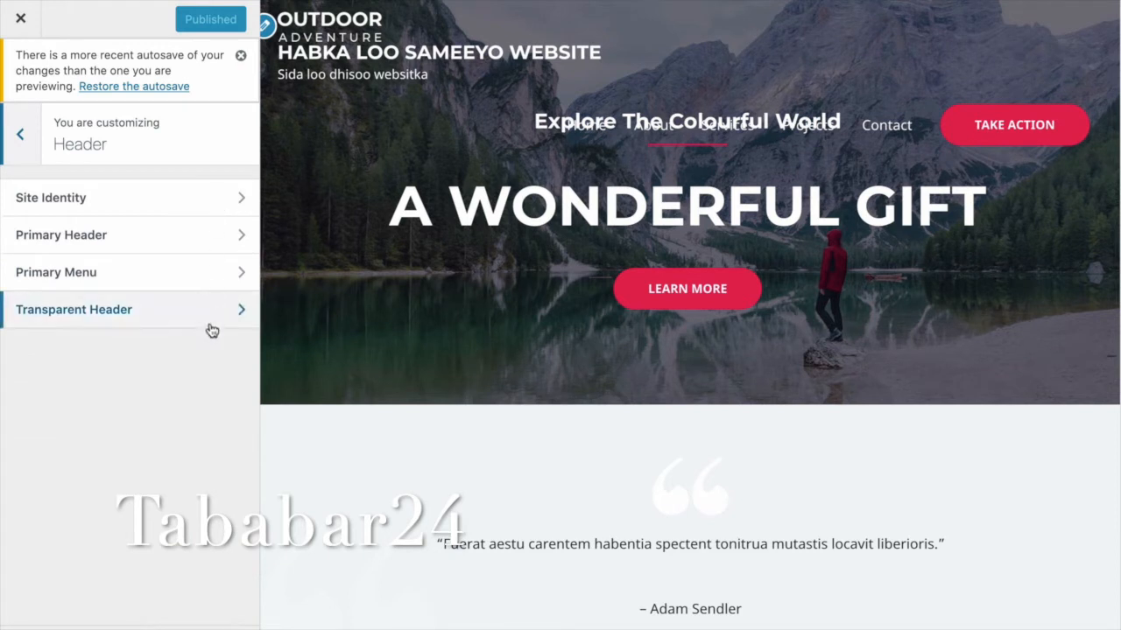
pyautogui.click(40, 349)
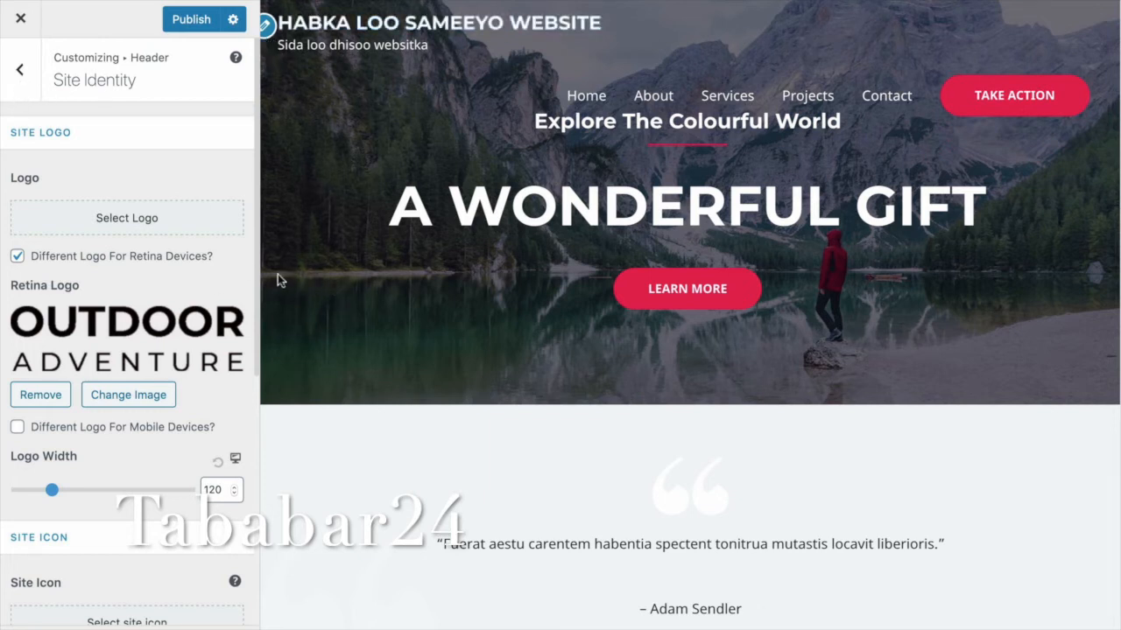
pyautogui.press('Escape')
pyautogui.press('Escape')
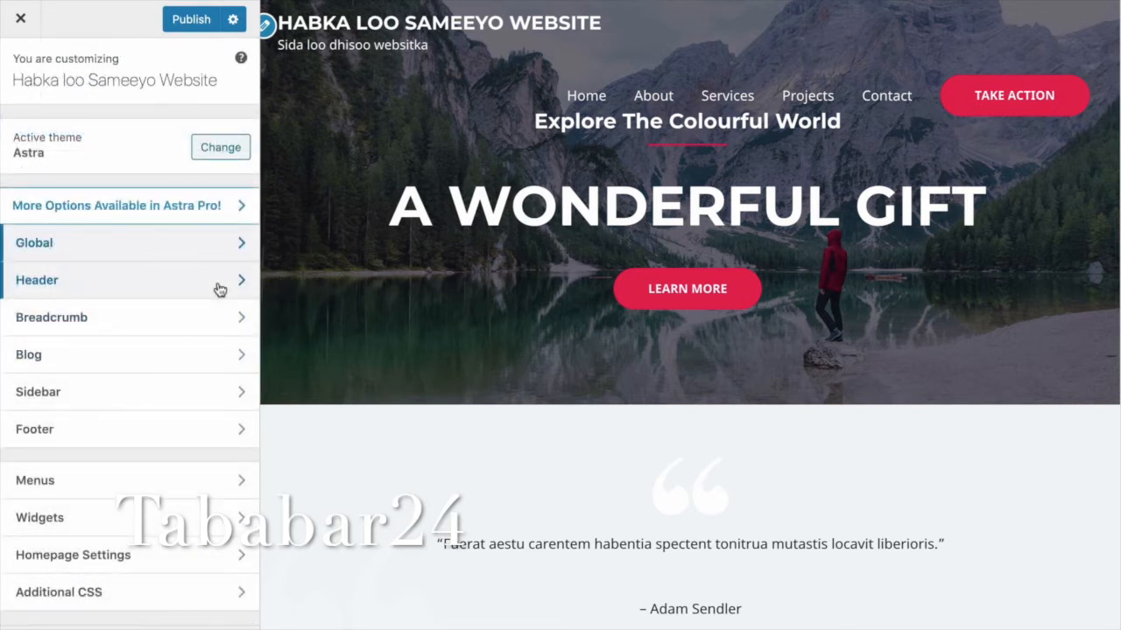
pyautogui.click(220, 289)
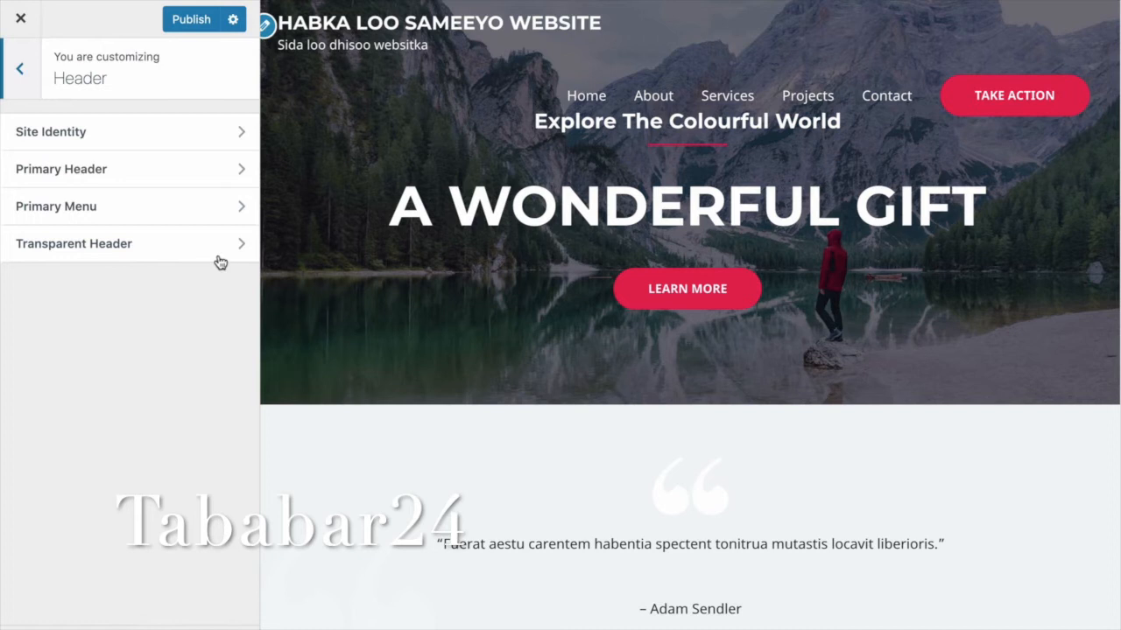
# Clear both the Logo and Retina Logo slots in the Transparent Header settings.
pyautogui.click(219, 262)
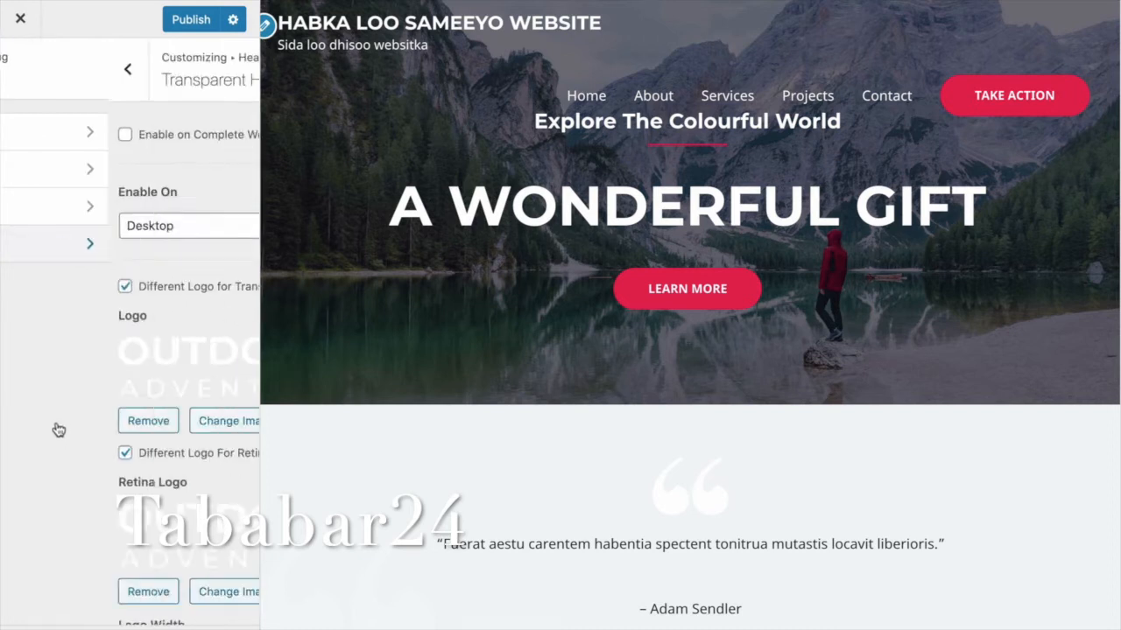
pyautogui.click(56, 424)
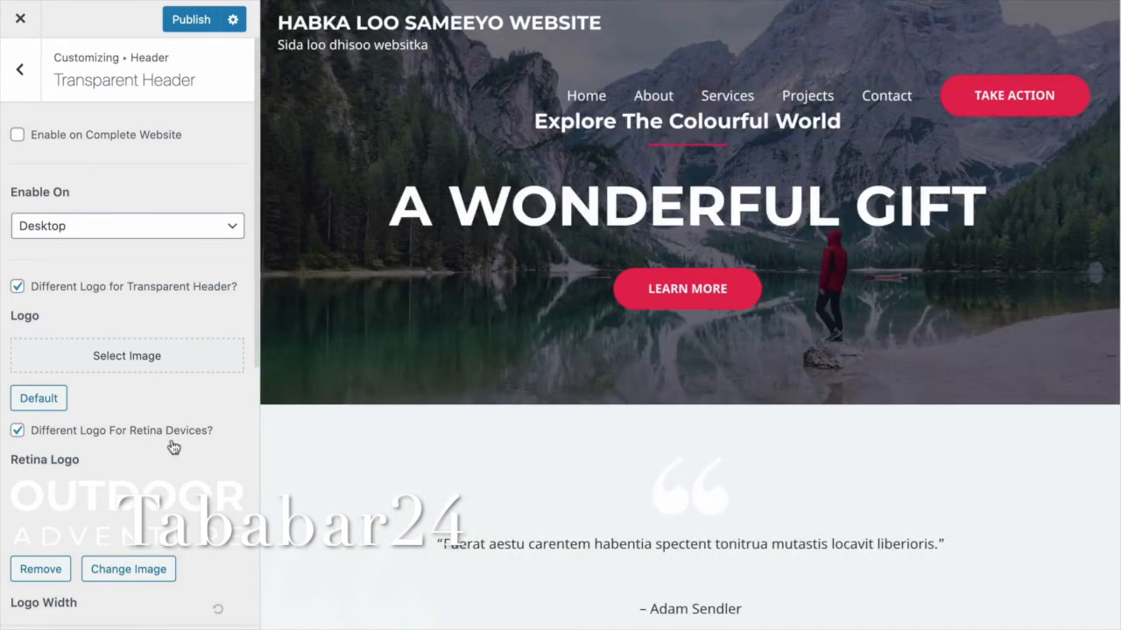
pyautogui.scroll(-2, 95, 427)
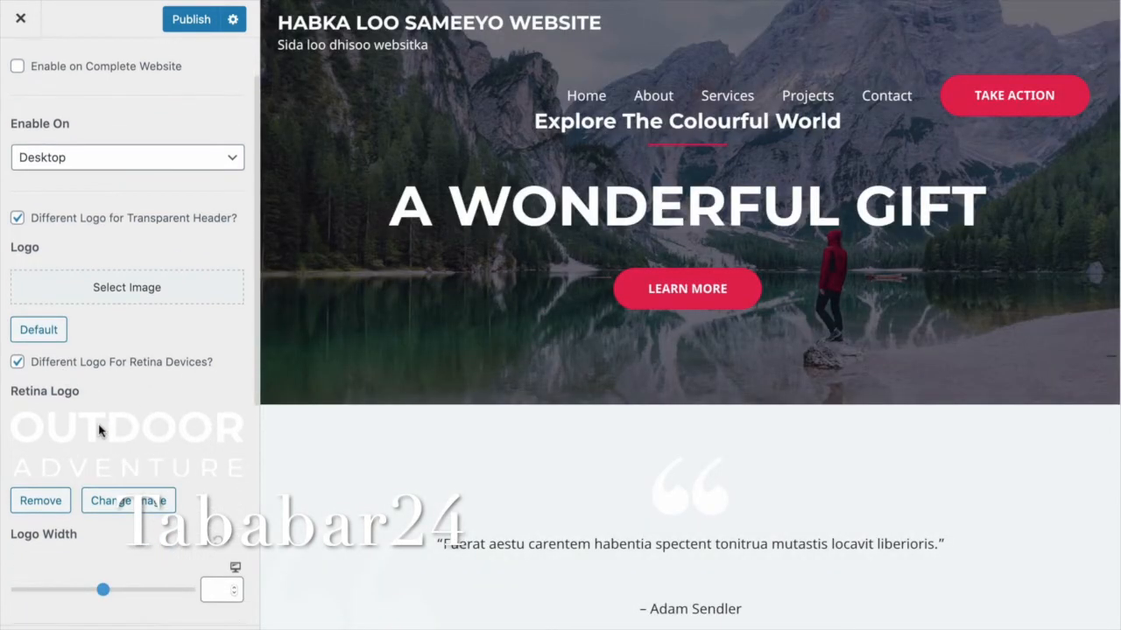
pyautogui.scroll(-3, 99, 430)
pyautogui.click(41, 398)
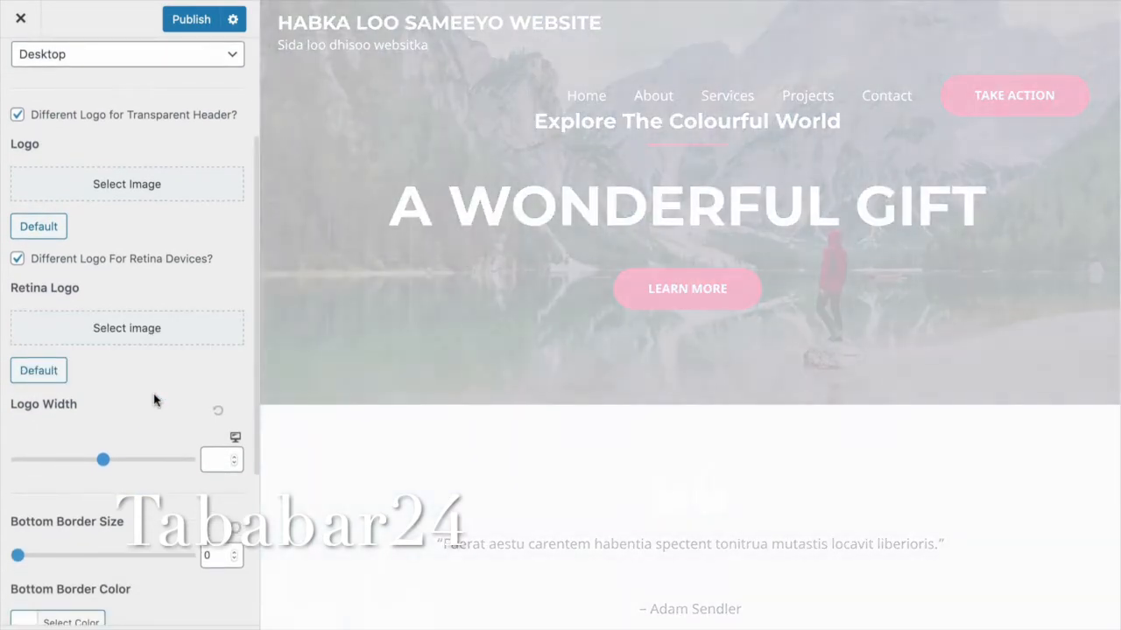
pyautogui.scroll(-7, 155, 400)
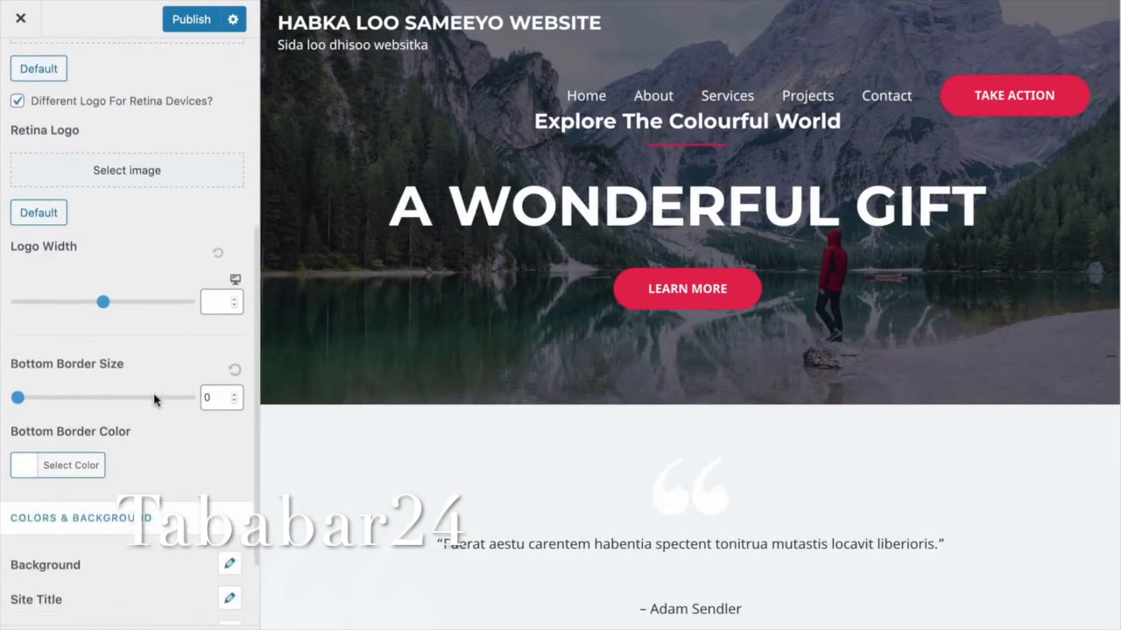
pyautogui.scroll(-1, 217, 402)
pyautogui.scroll(1, 217, 402)
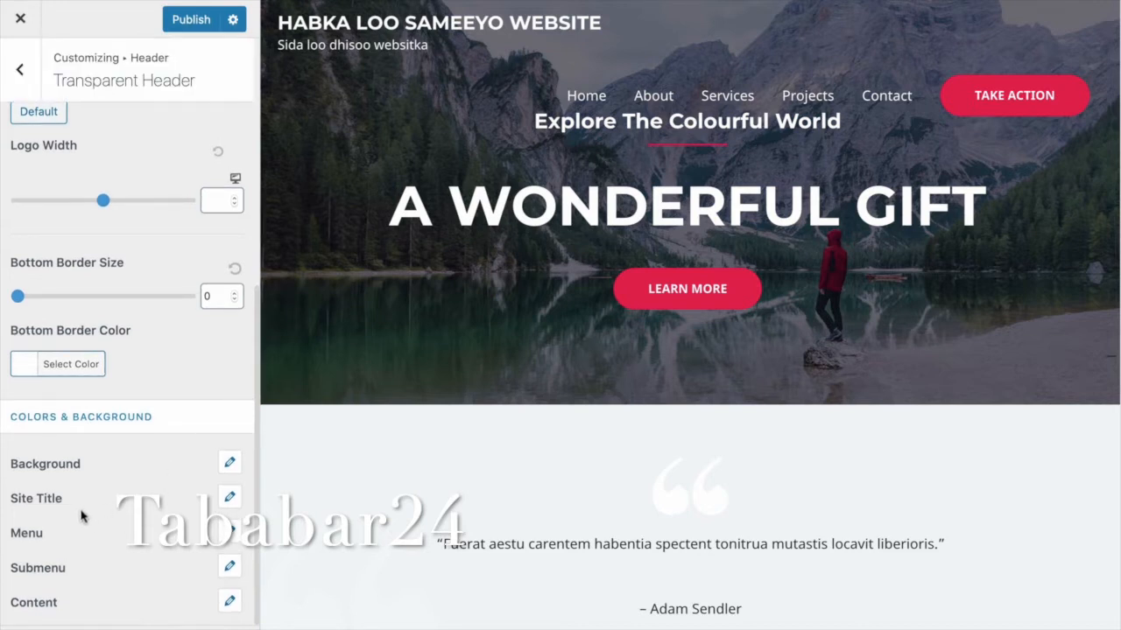
# Set the transparent header site title hover colour to red (#dd3333) and publish all changes.
pyautogui.click(163, 502)
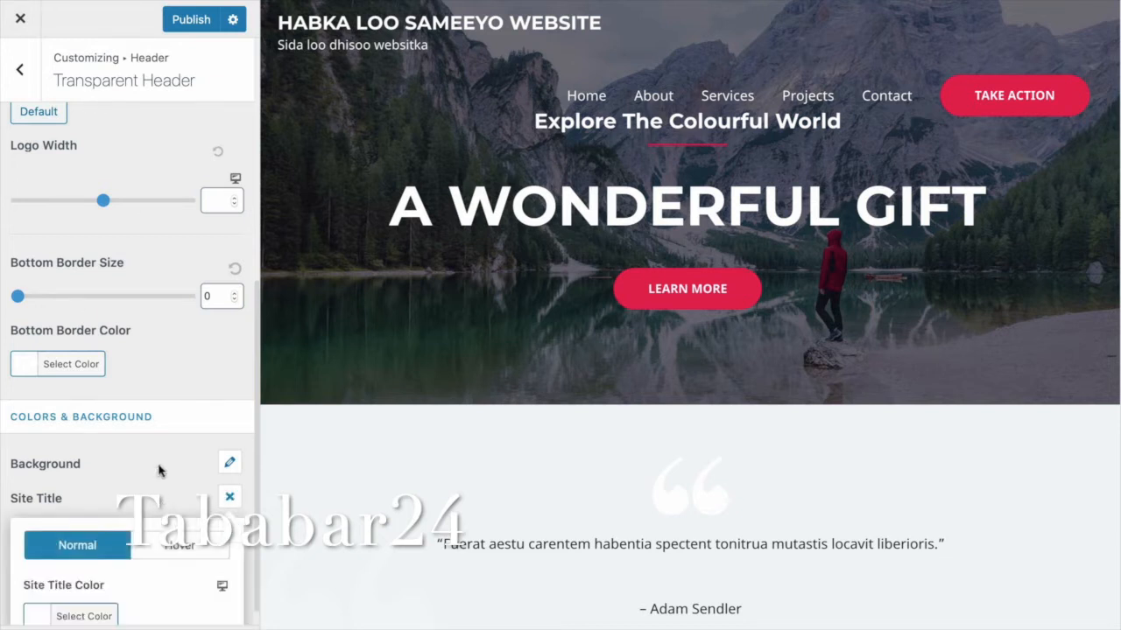
pyautogui.scroll(-1, 229, 508)
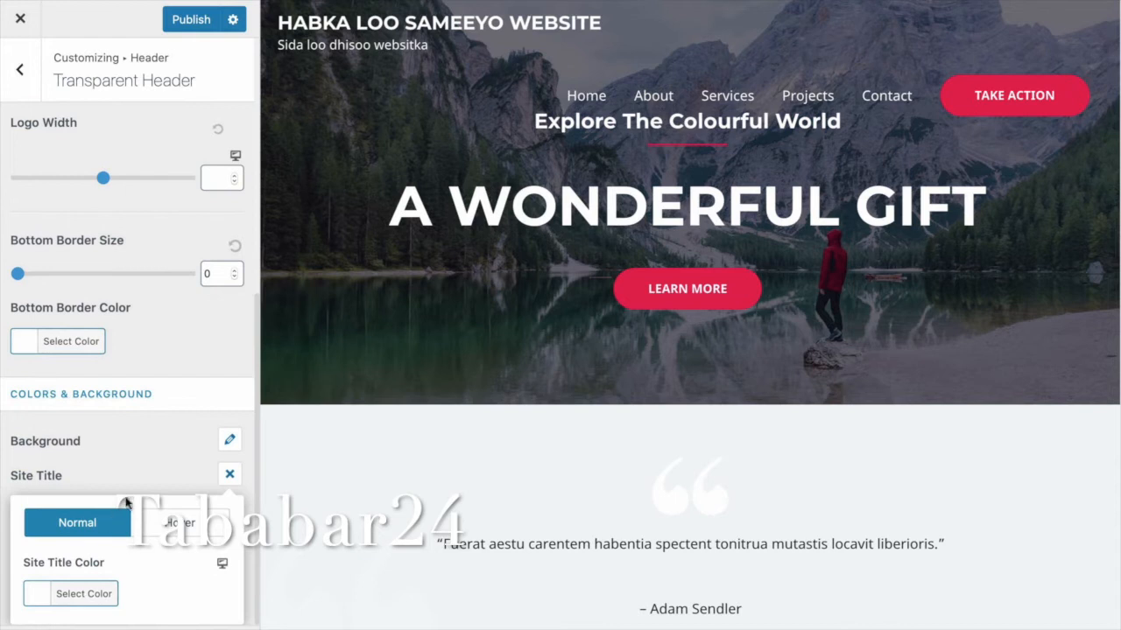
pyautogui.click(229, 502)
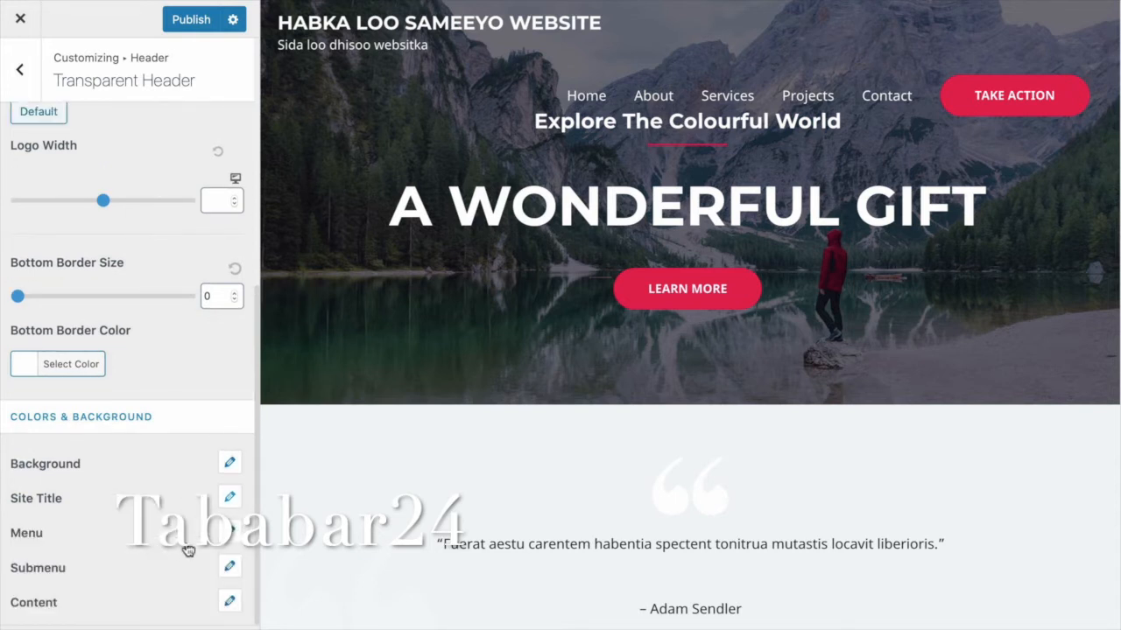
pyautogui.click(194, 484)
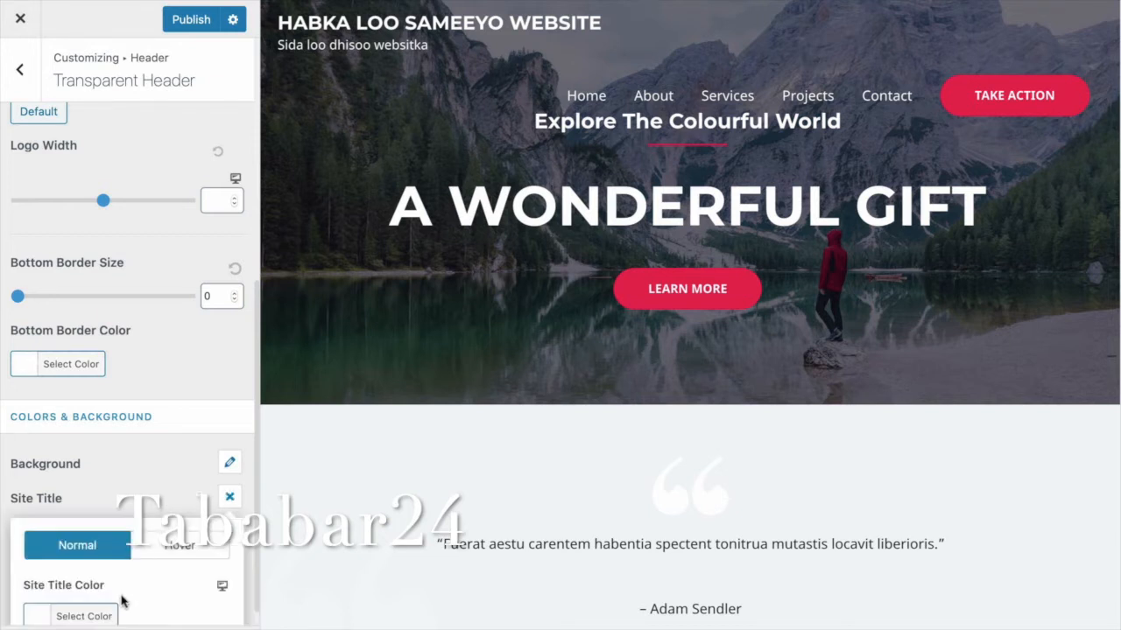
pyautogui.scroll(1, 104, 606)
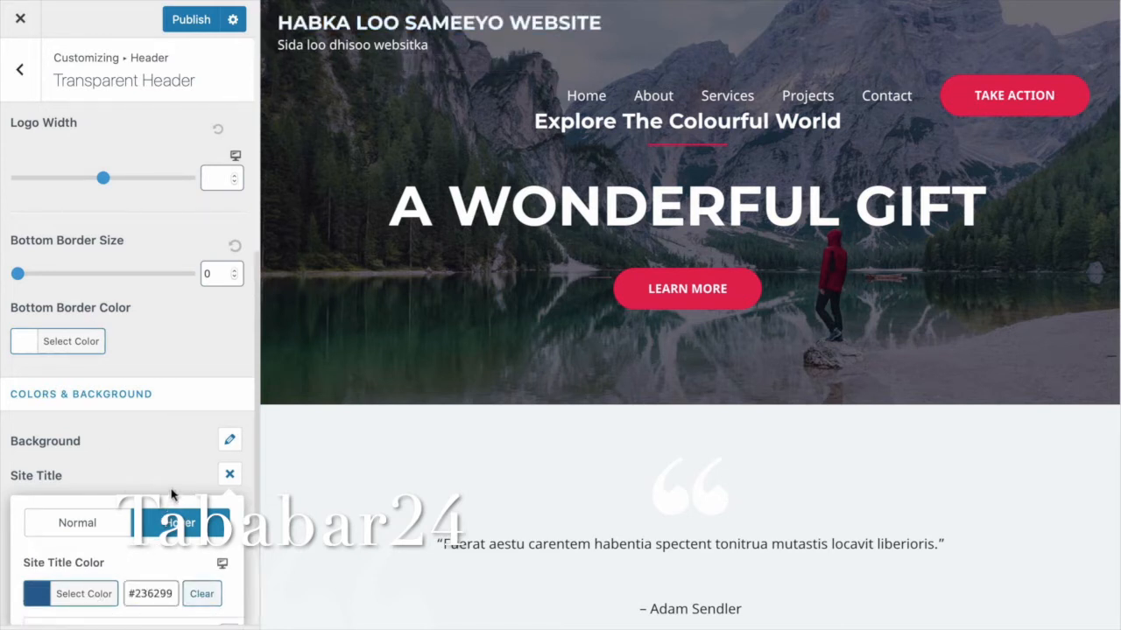
pyautogui.scroll(-3, 180, 486)
pyautogui.scroll(-1, 179, 486)
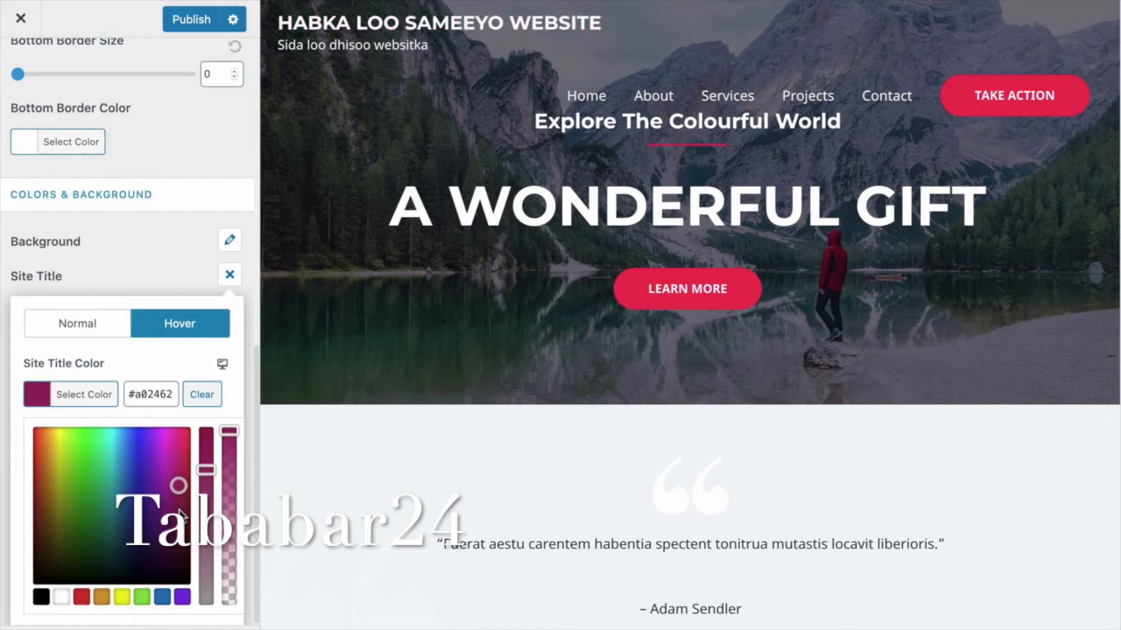
pyautogui.click(81, 597)
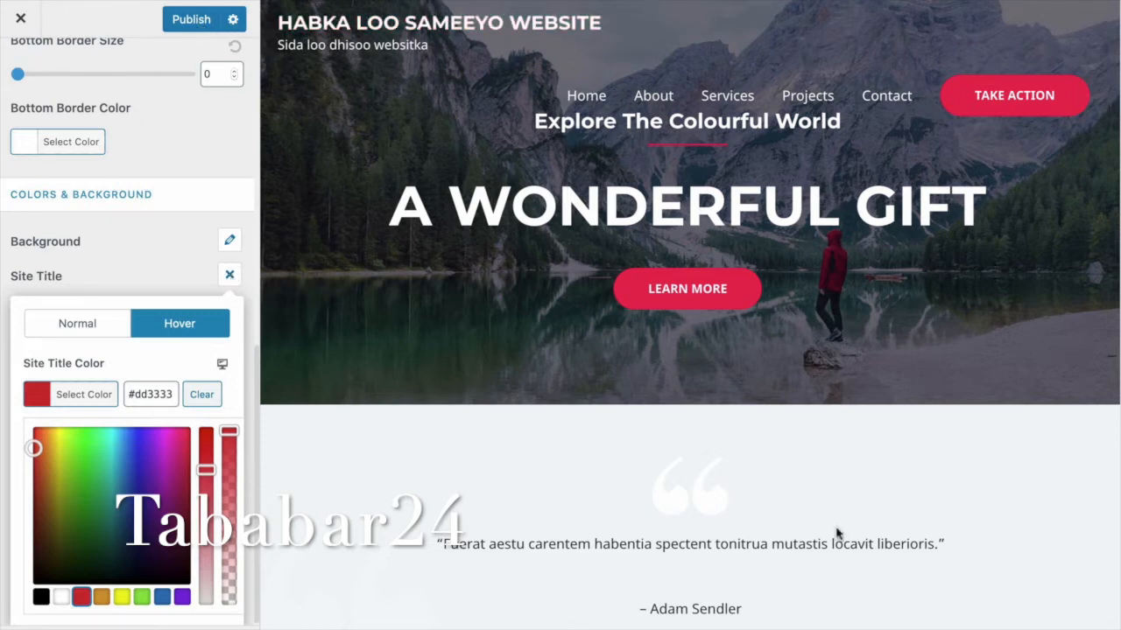
pyautogui.click(252, 573)
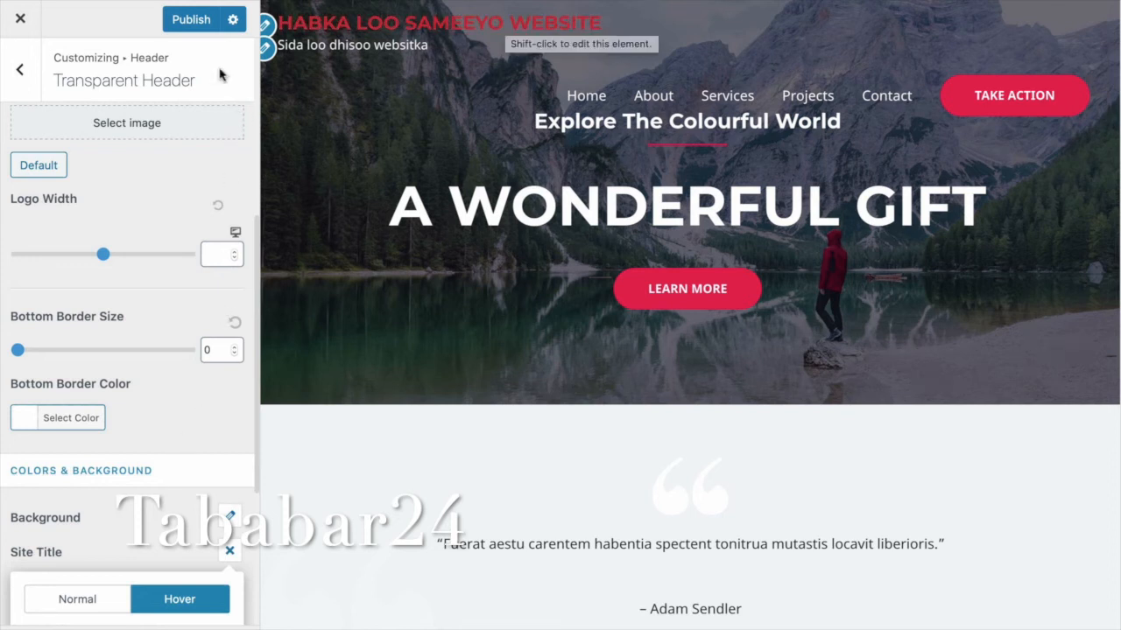
pyautogui.click(194, 27)
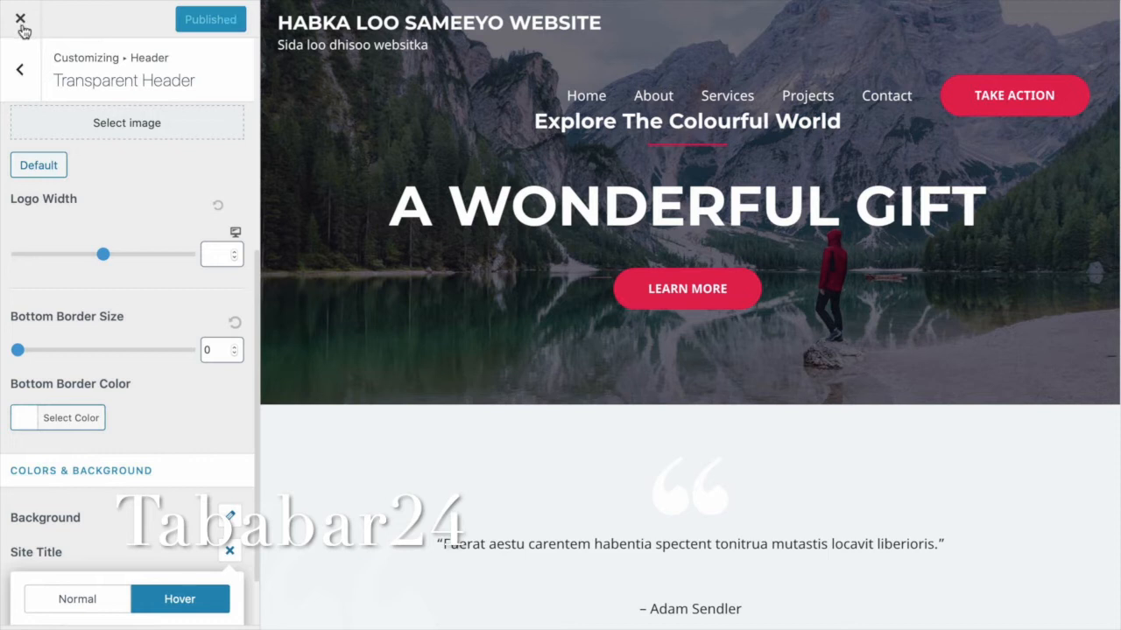
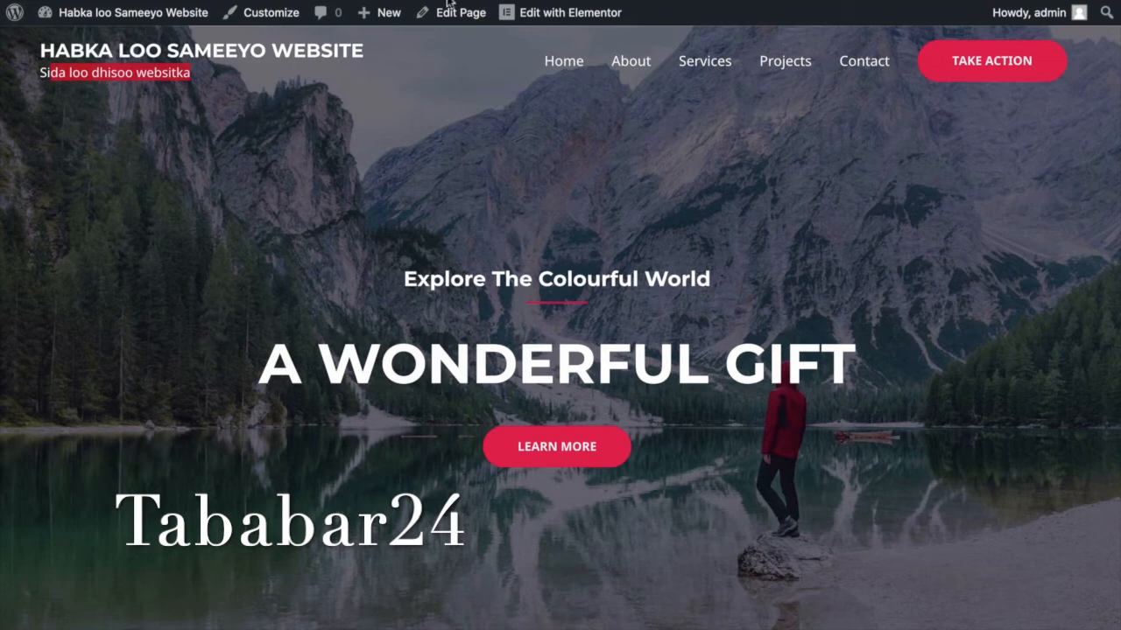
# Open logomakr.com in a new Safari tab.
pyautogui.moveTo(497, 4)
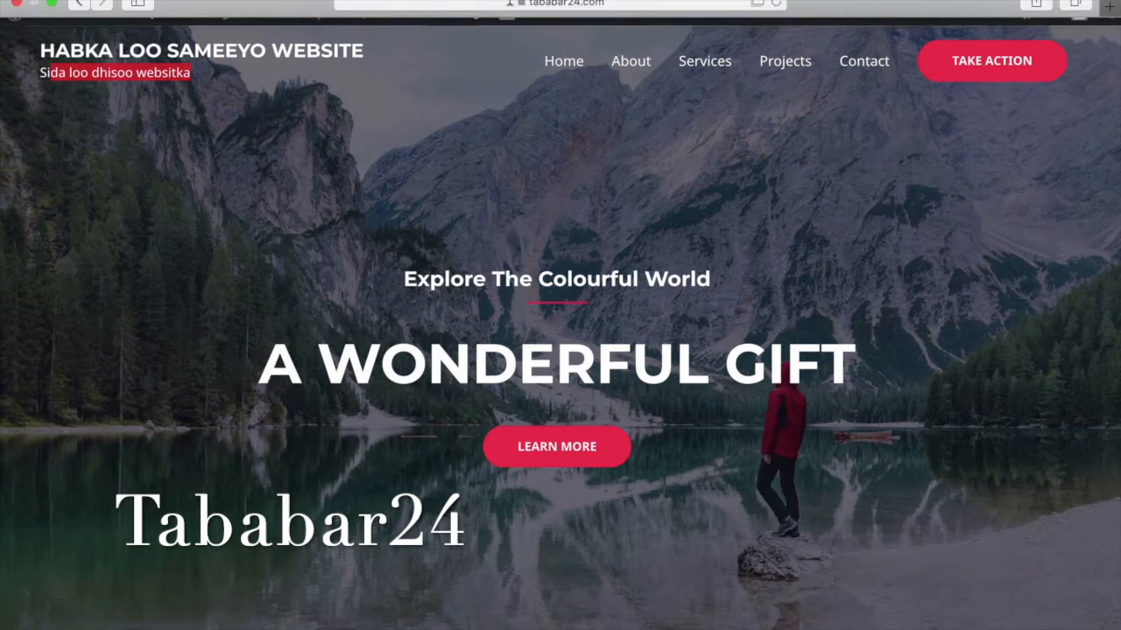
pyautogui.press('super+t')
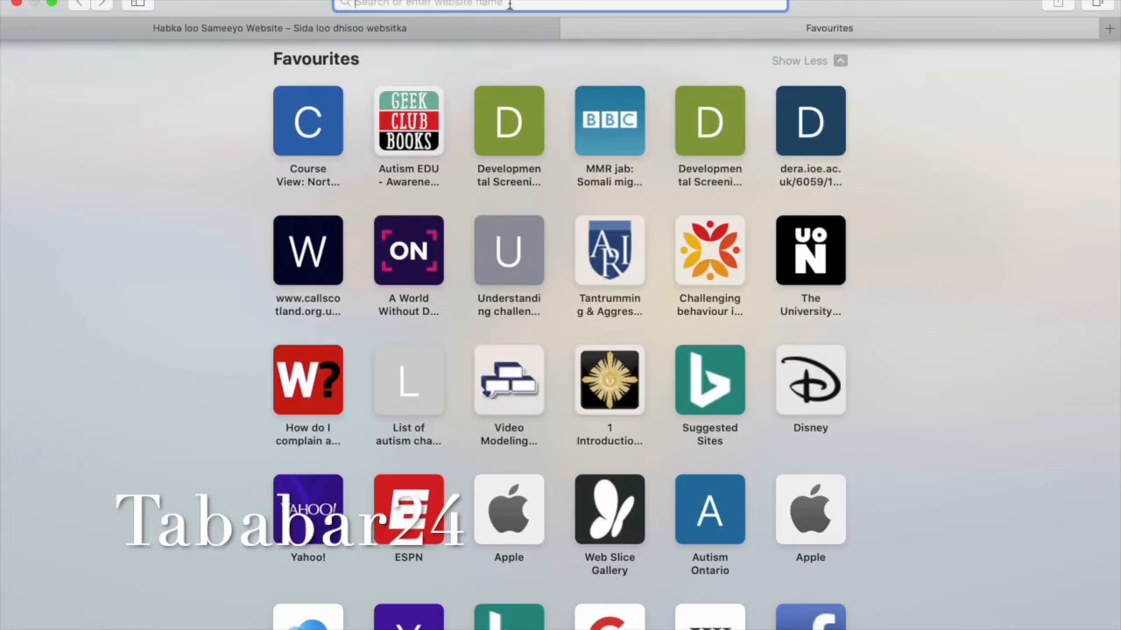
pyautogui.write('logo')
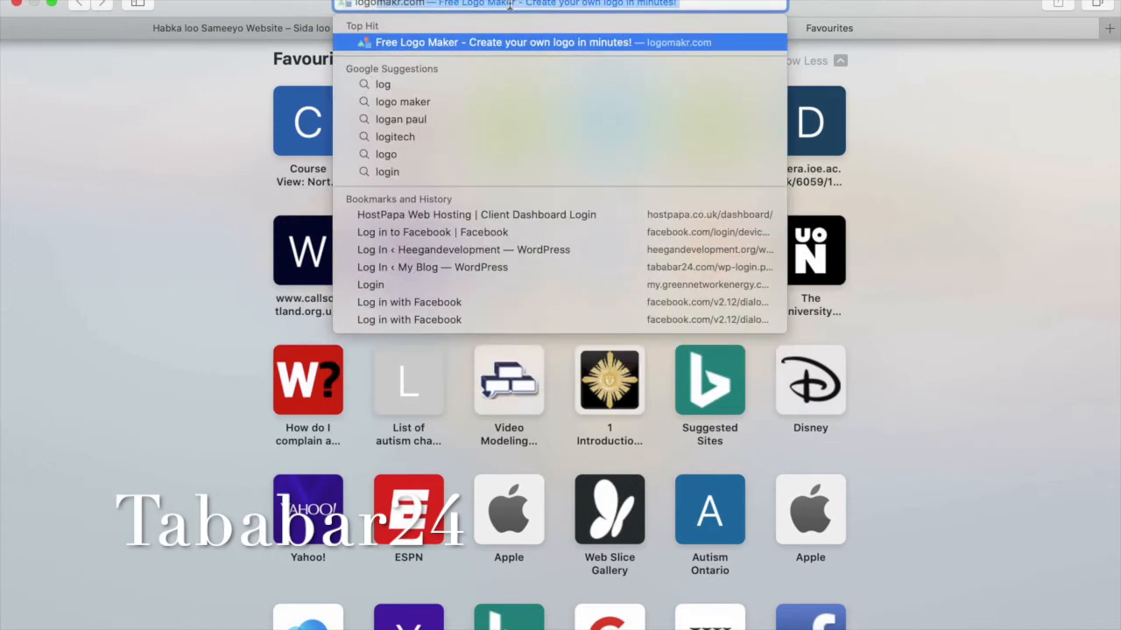
pyautogui.write('mak')
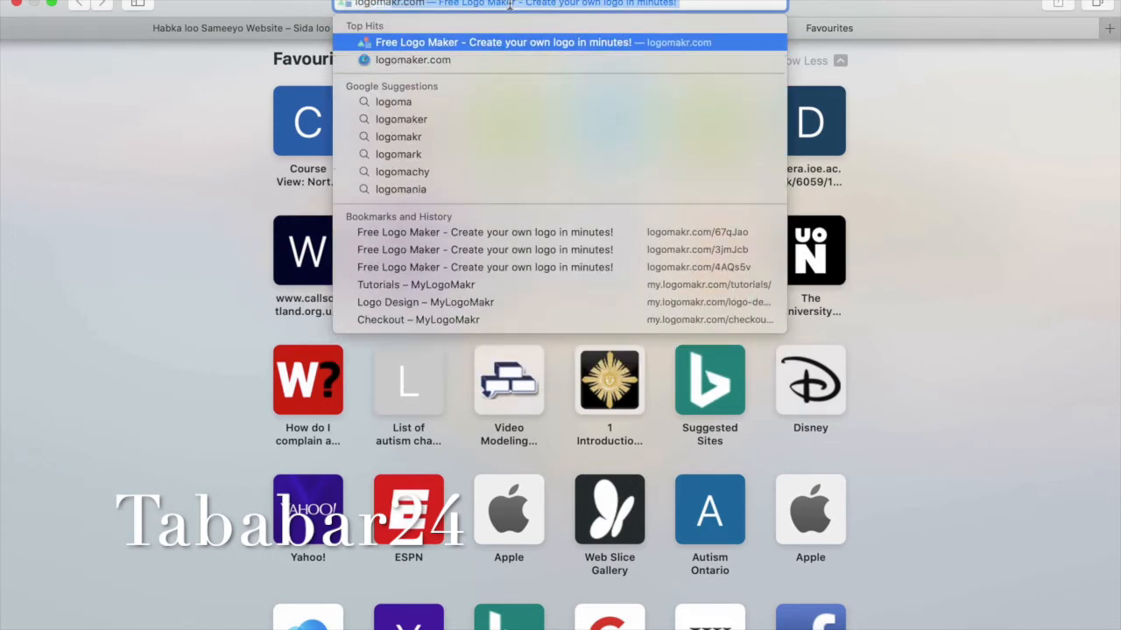
pyautogui.write('r')
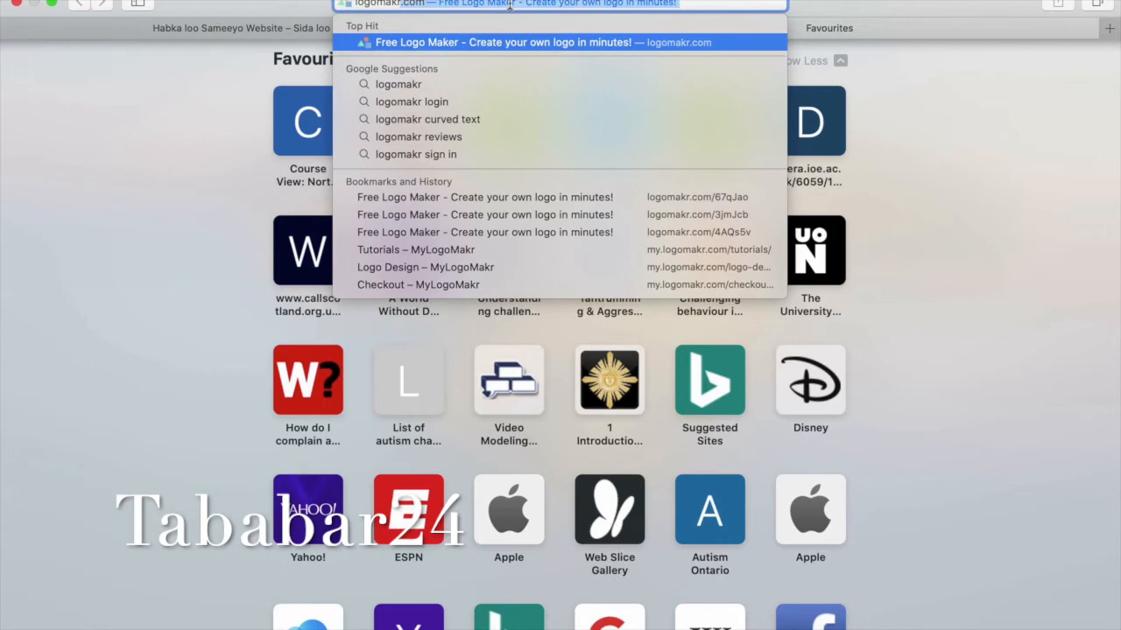
pyautogui.write('.com')
pyautogui.press('Return')
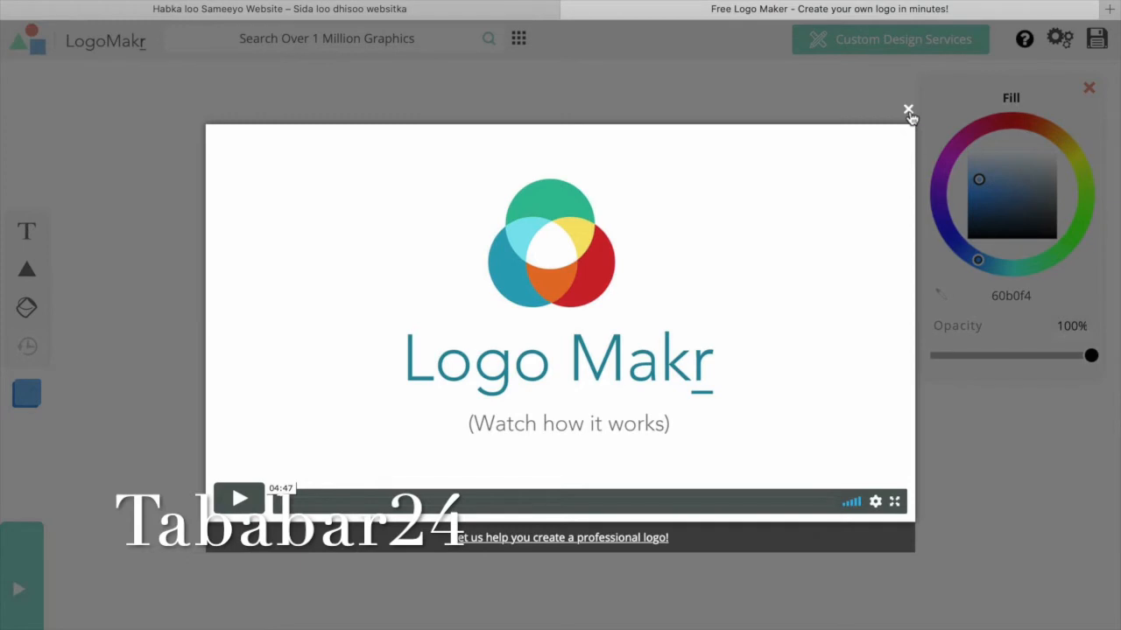
# Add a spider-web clipart to the LogoMakr canvas, move it left and tilt it about 35°.
pyautogui.press('Escape')
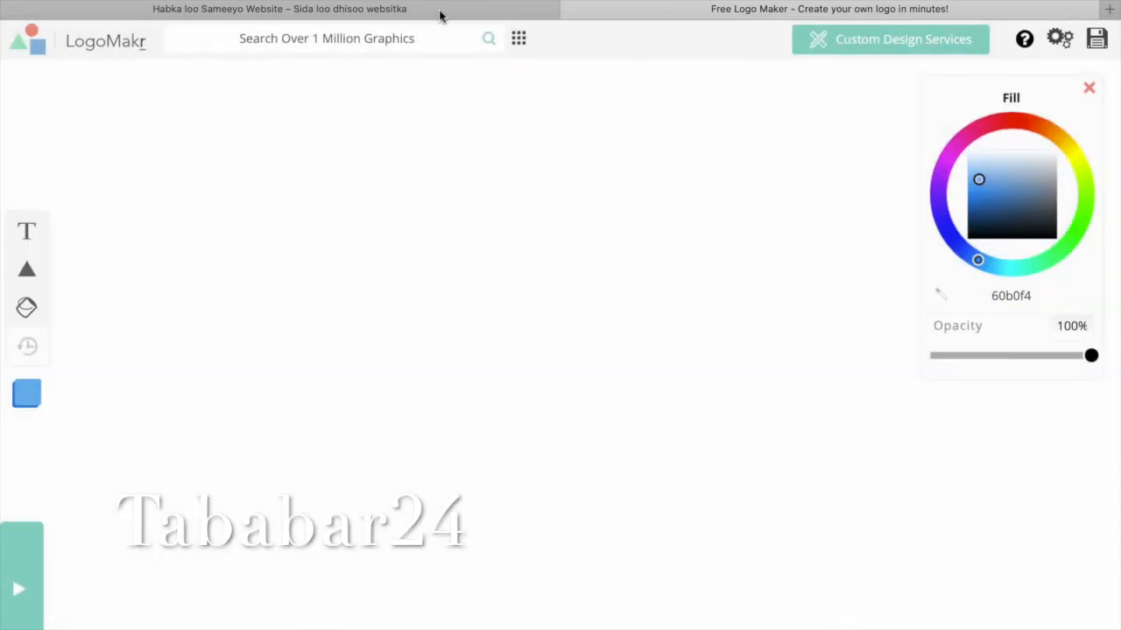
pyautogui.hotkey('ctrl', 'shift', 'Tab')
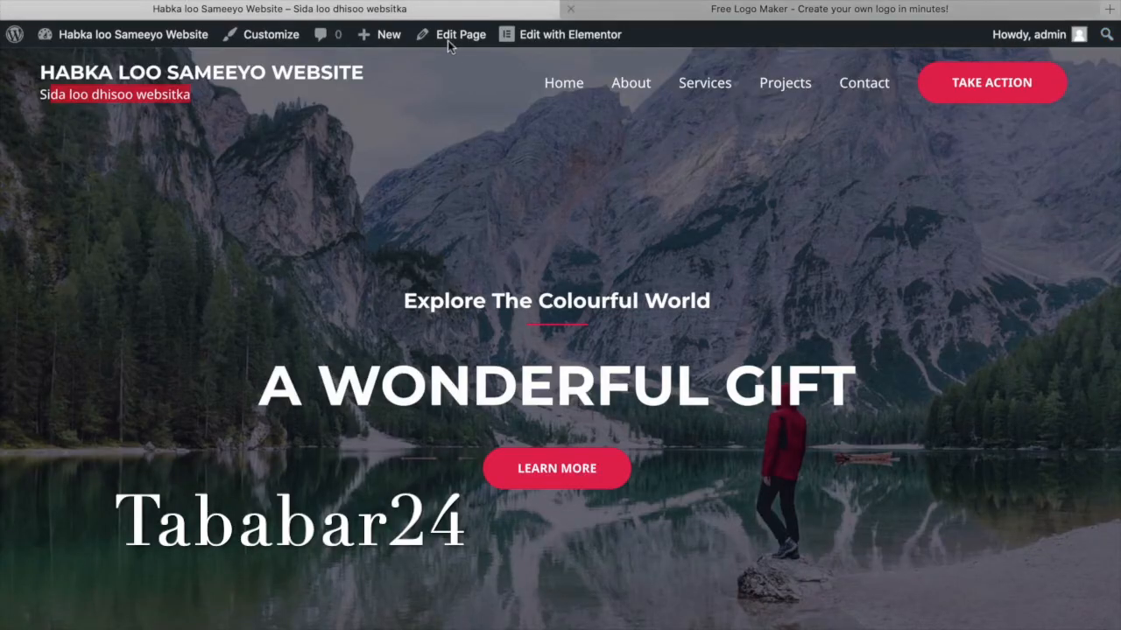
pyautogui.hotkey('ctrl', 'Tab')
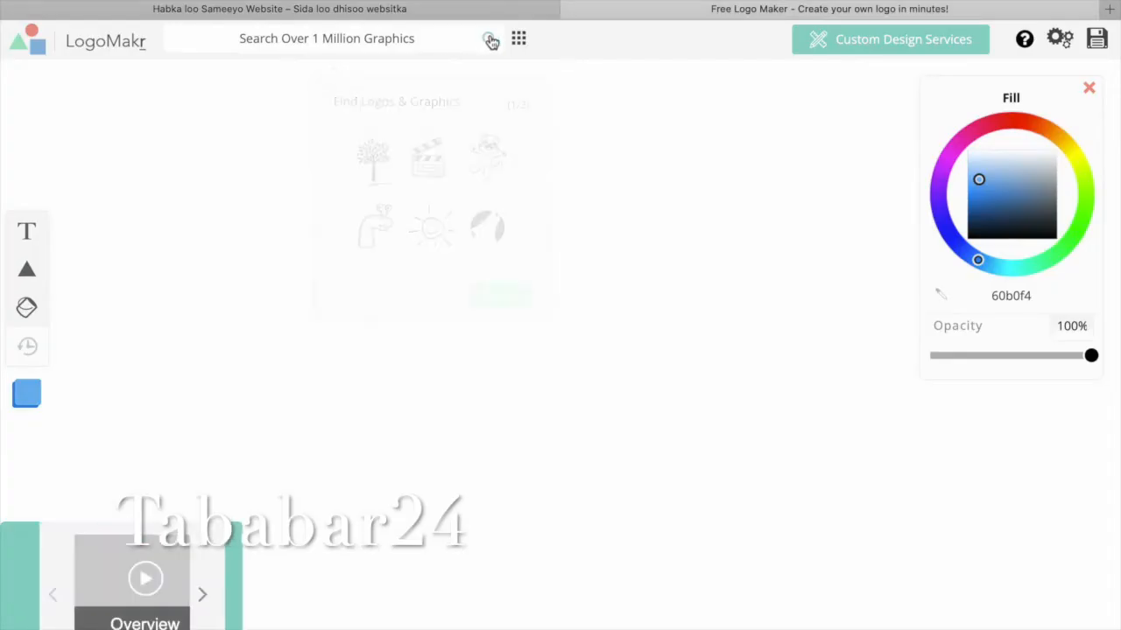
pyautogui.click(490, 41)
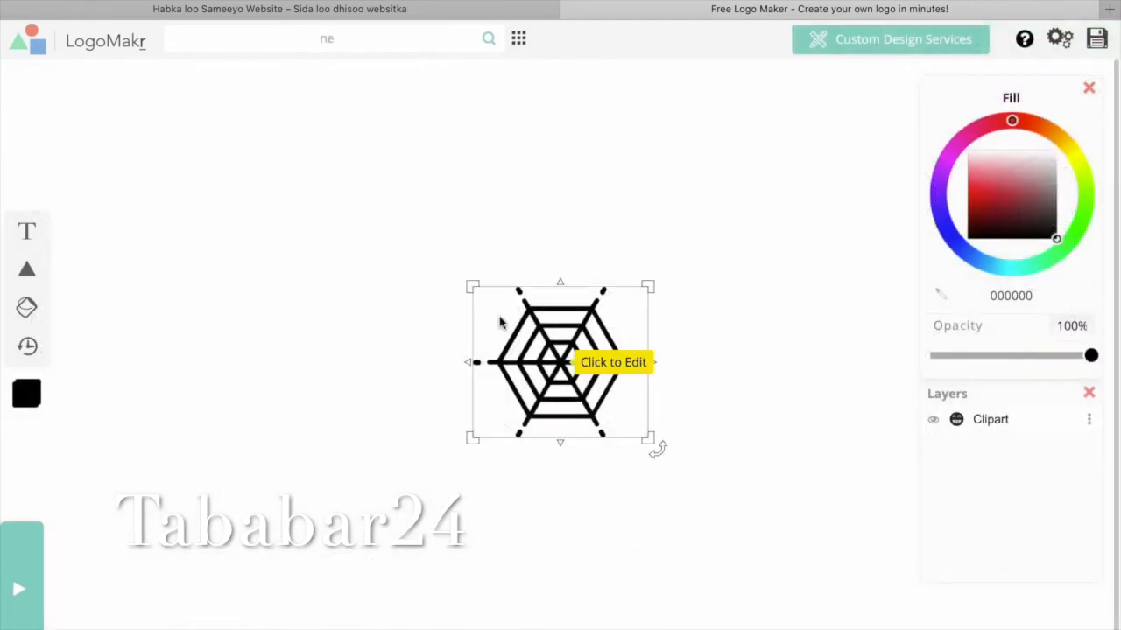
pyautogui.moveTo(500, 323); pyautogui.dragTo(273, 271)
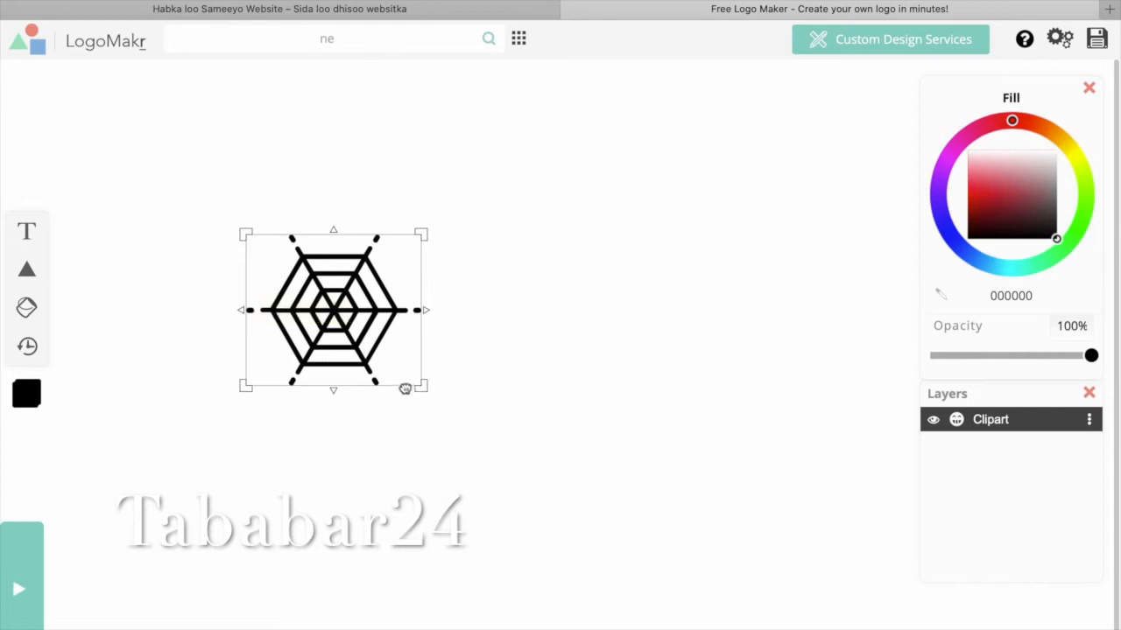
pyautogui.moveTo(404, 235); pyautogui.dragTo(399, 378)
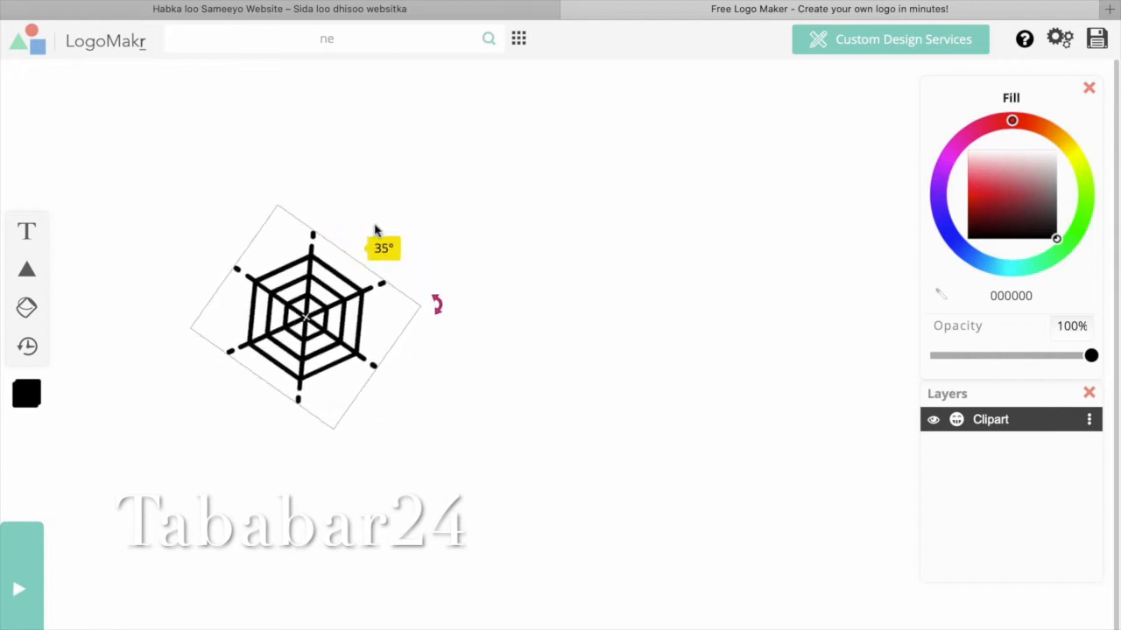
# Add 'Tababar24' text beside the spider web in dark grey 1d2124, narrowed to 485.4 px.
pyautogui.click(615, 361)
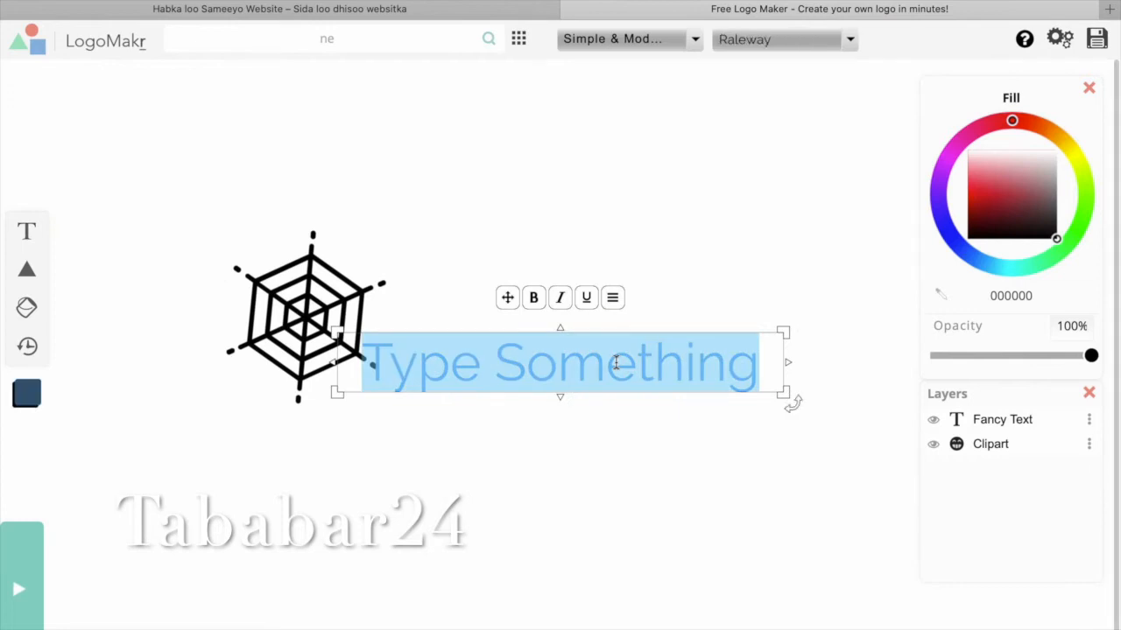
pyautogui.write('Taba')
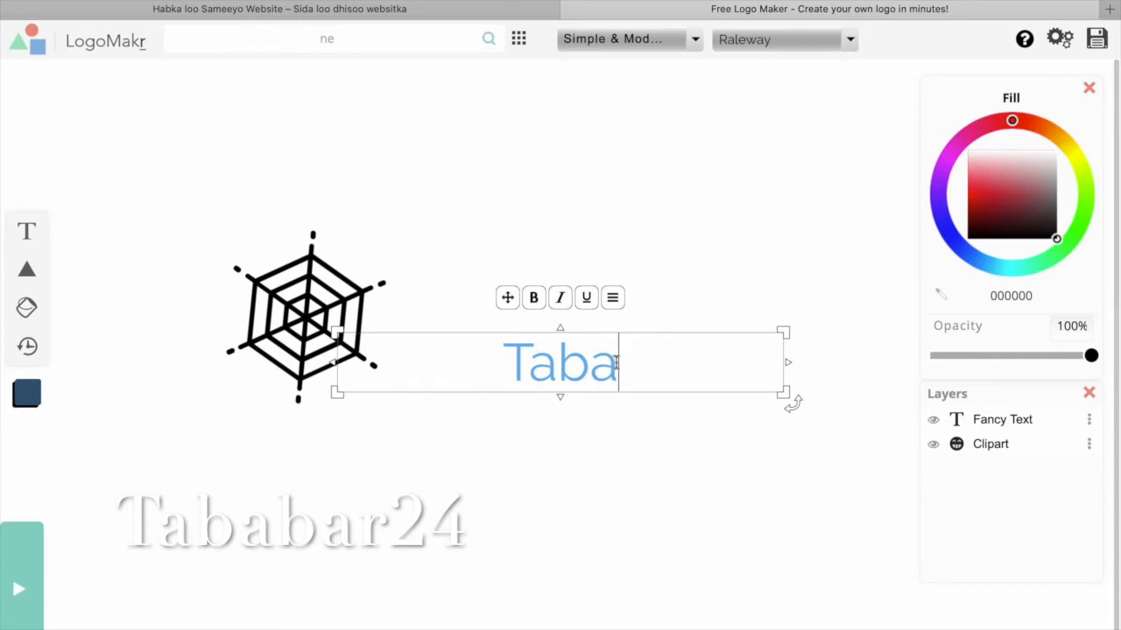
pyautogui.write('bar2')
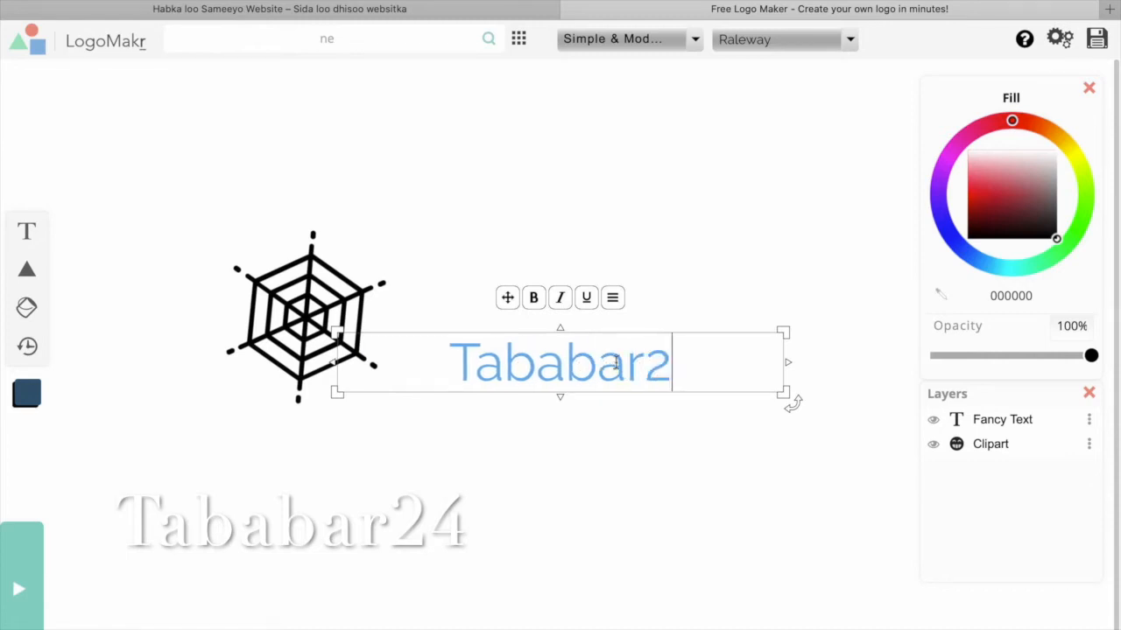
pyautogui.write('4')
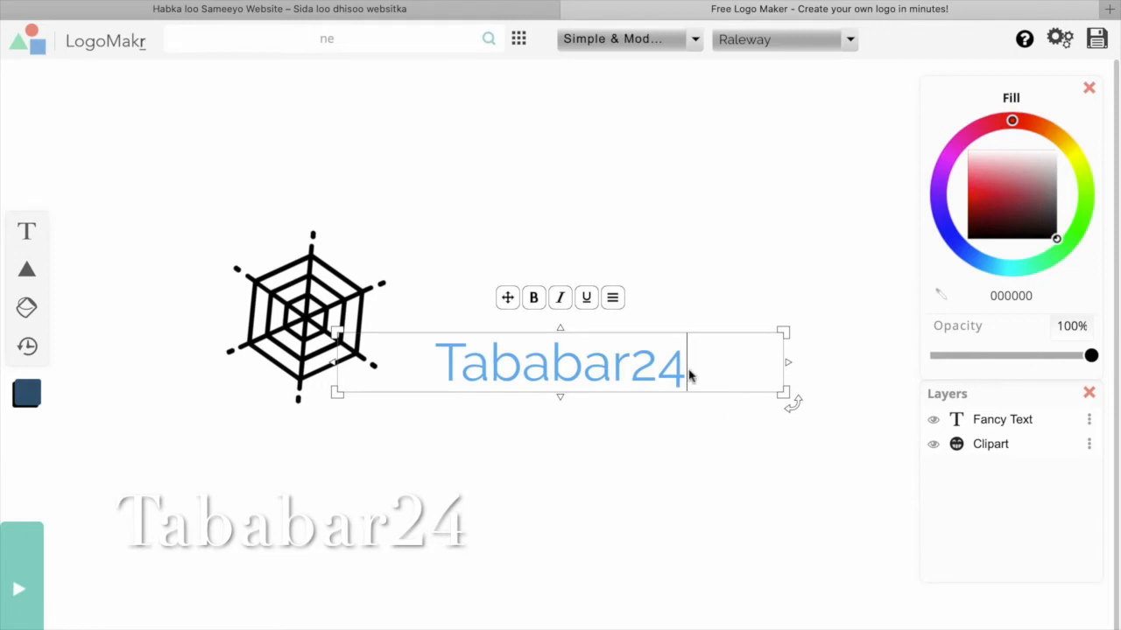
pyautogui.click(738, 388)
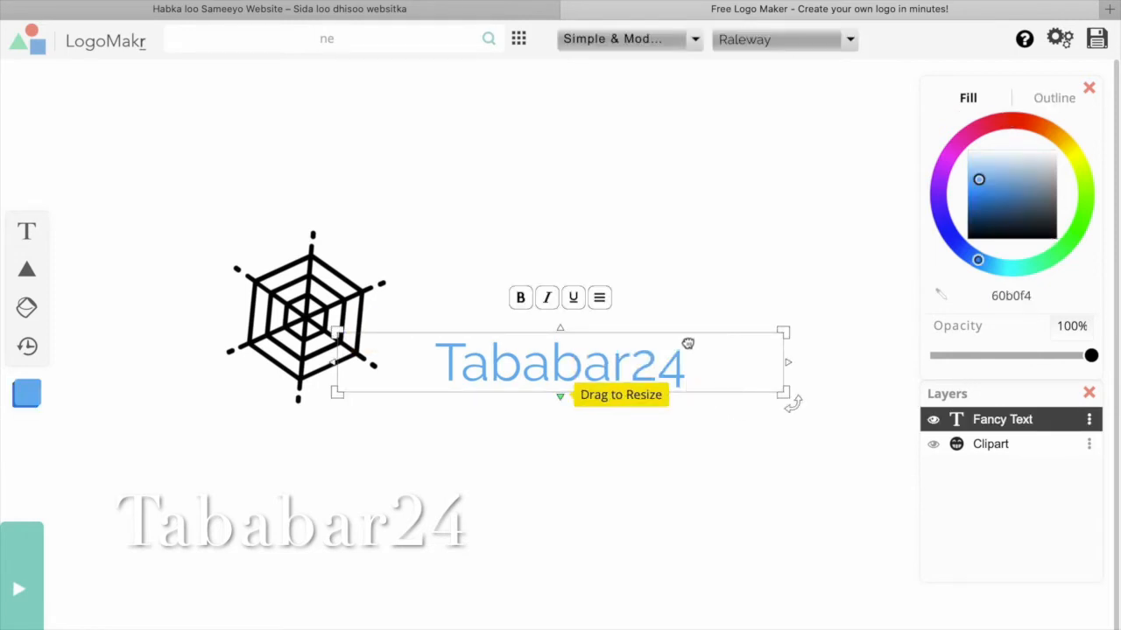
pyautogui.moveTo(679, 343); pyautogui.dragTo(625, 325)
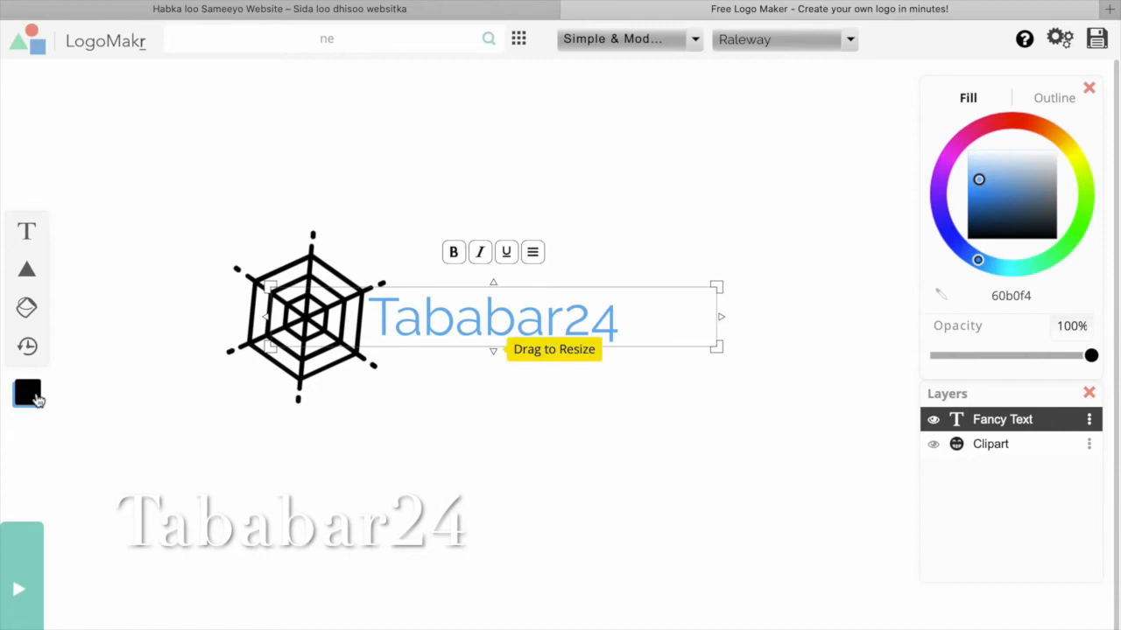
pyautogui.click(1049, 229)
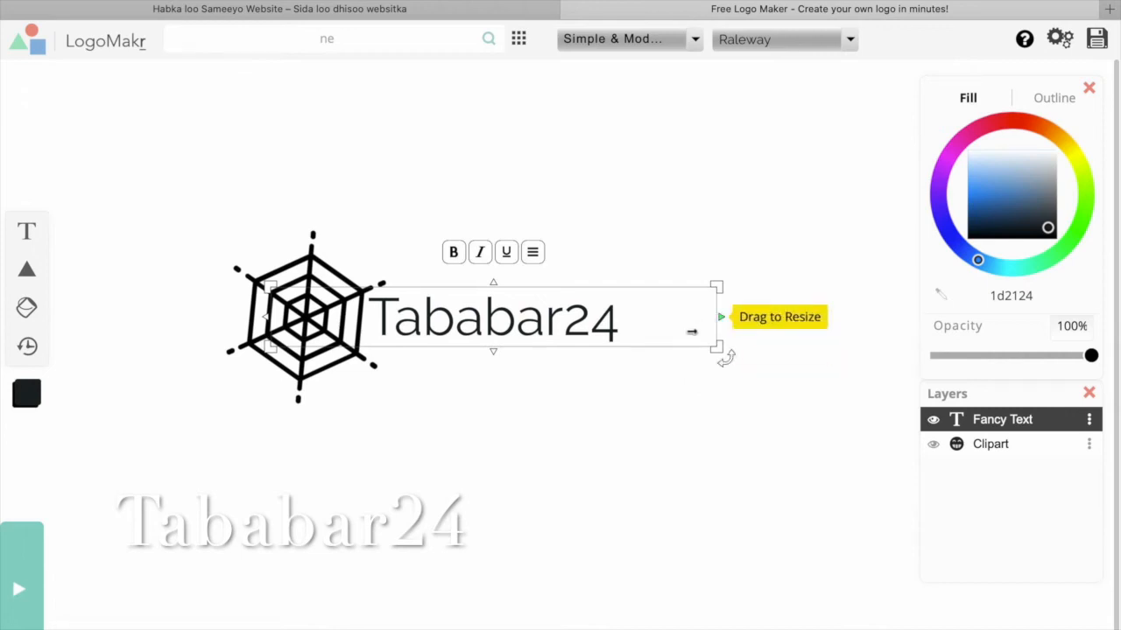
pyautogui.moveTo(721, 316); pyautogui.dragTo(700, 317)
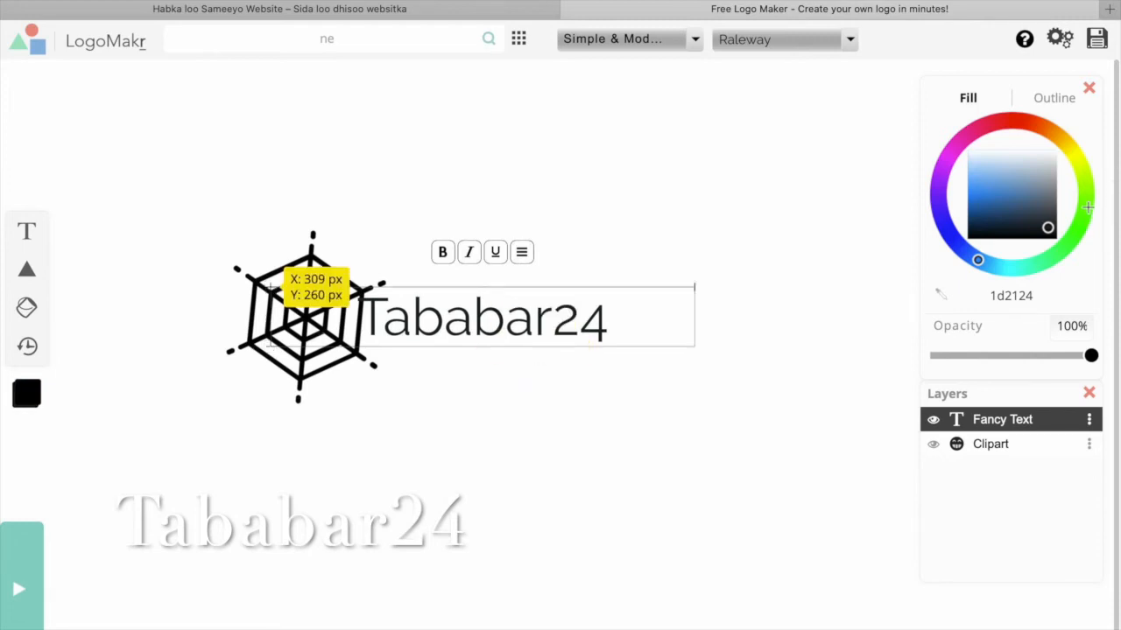
# Recolour the Tababar24 text near-black (171616).
pyautogui.doubleClick(486, 315)
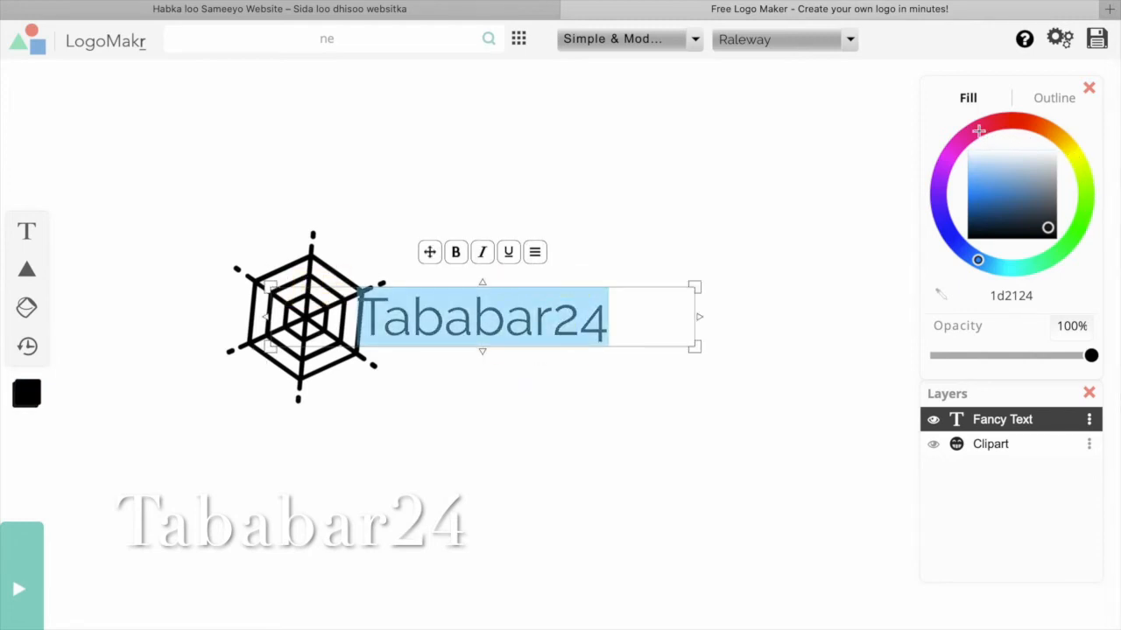
pyautogui.click(976, 129)
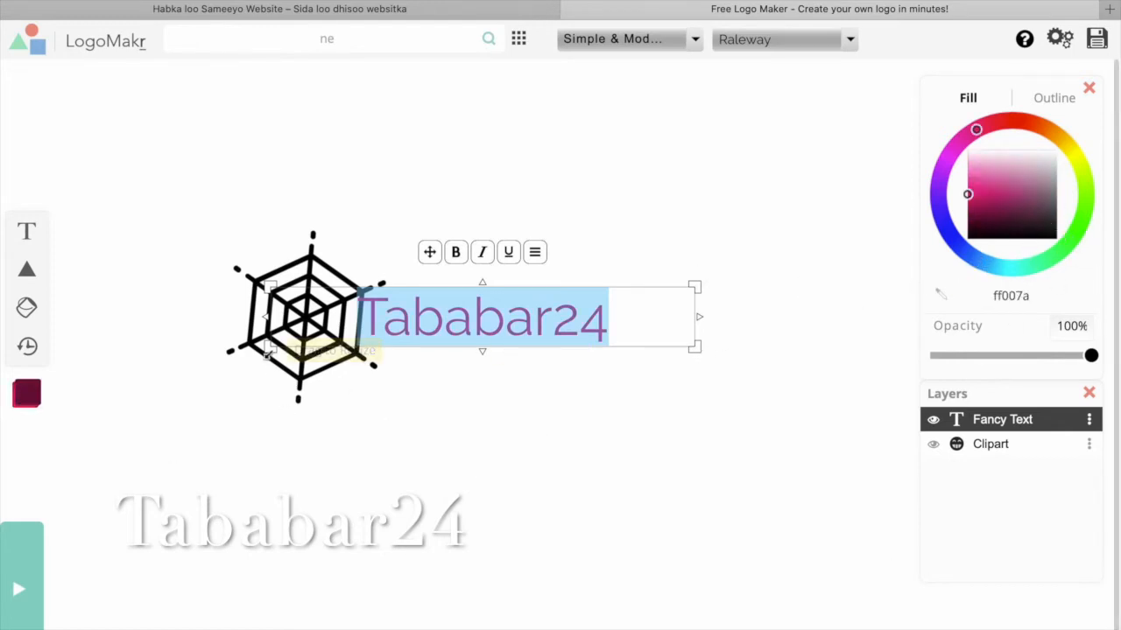
pyautogui.click(1053, 232)
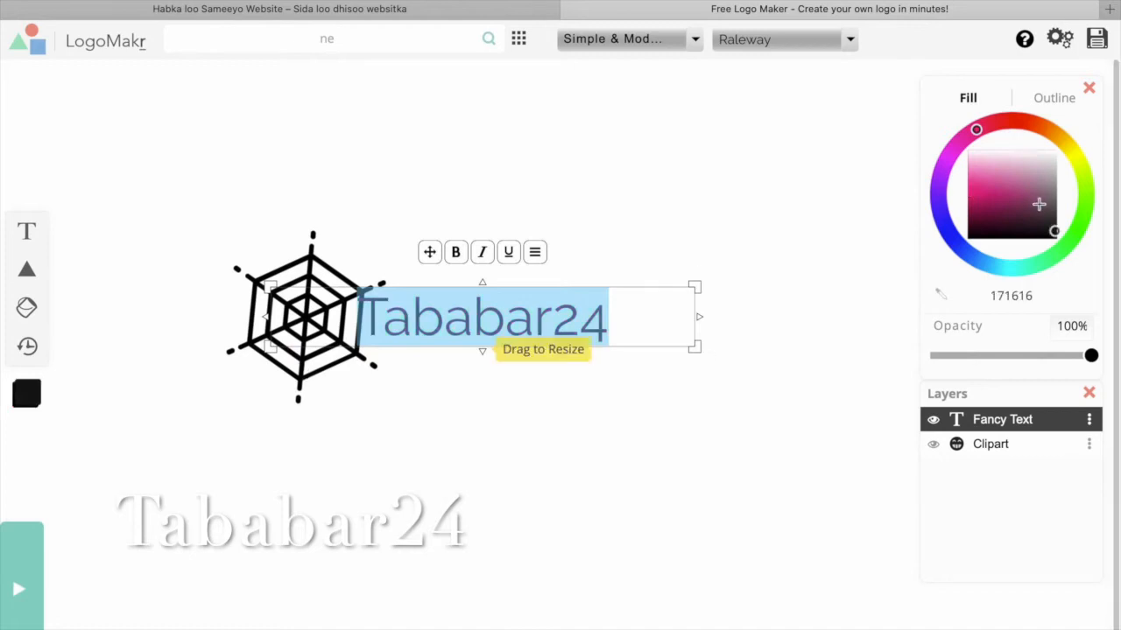
# Recolour the spider-web clipart blue (0069ff) and deselect everything to preview the logo.
pyautogui.click(317, 309)
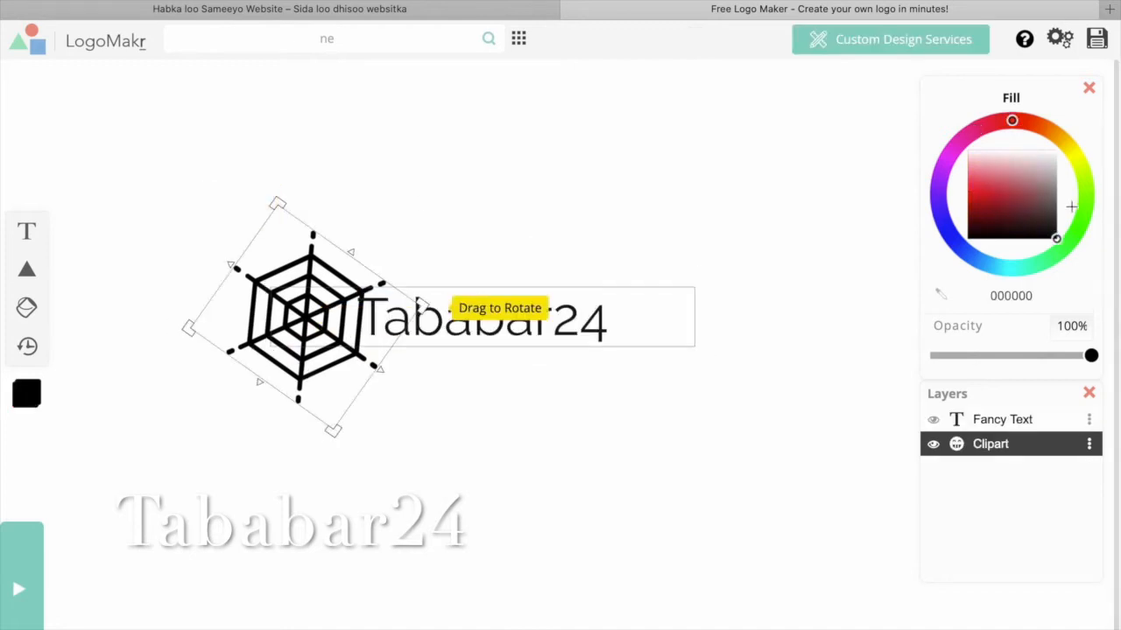
pyautogui.click(990, 199)
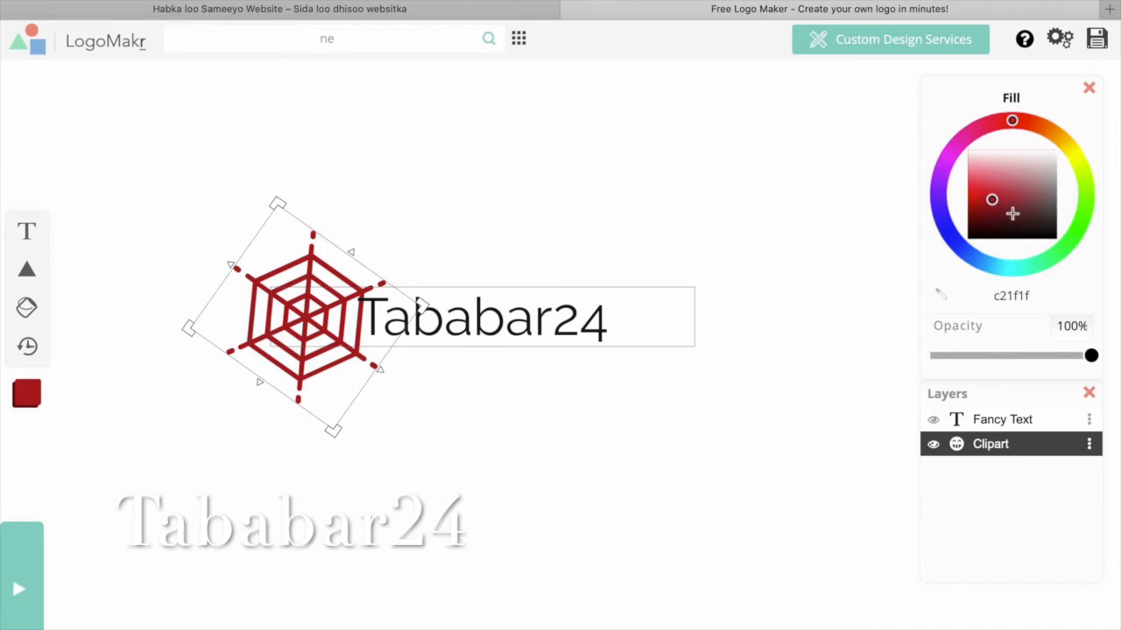
pyautogui.click(1085, 206)
pyautogui.click(994, 202)
pyautogui.click(993, 196)
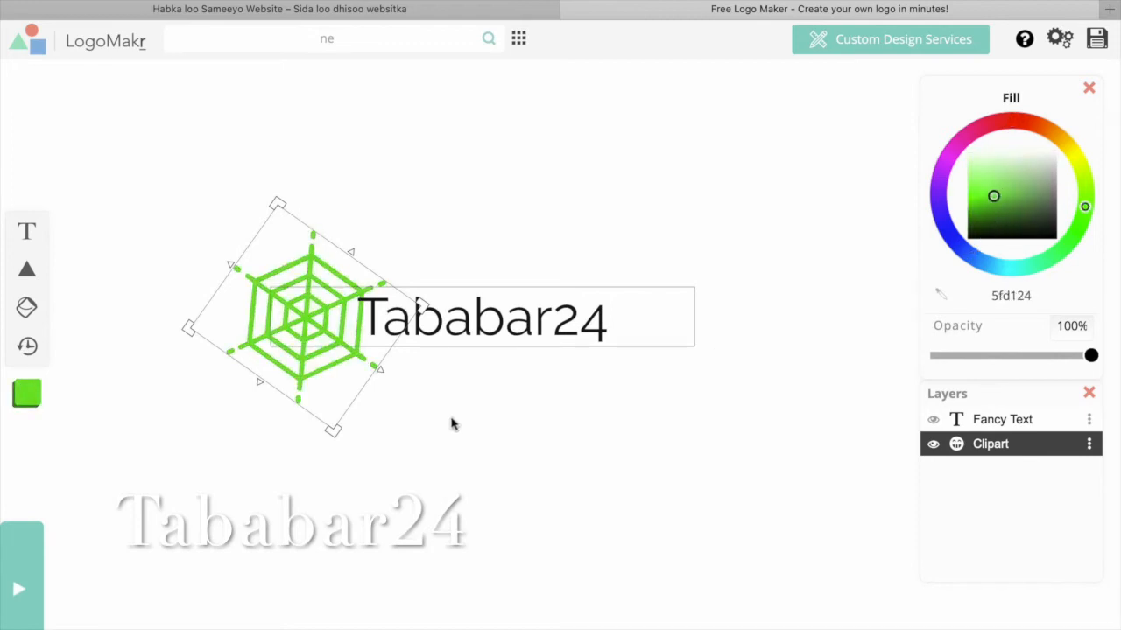
pyautogui.press('super+z')
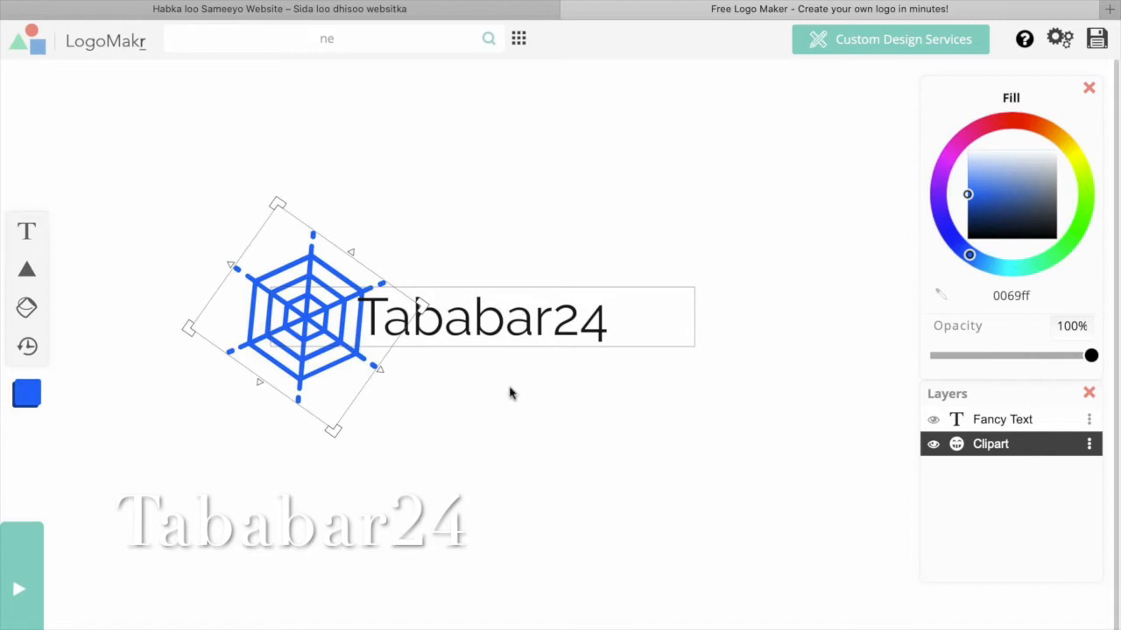
pyautogui.click(530, 322)
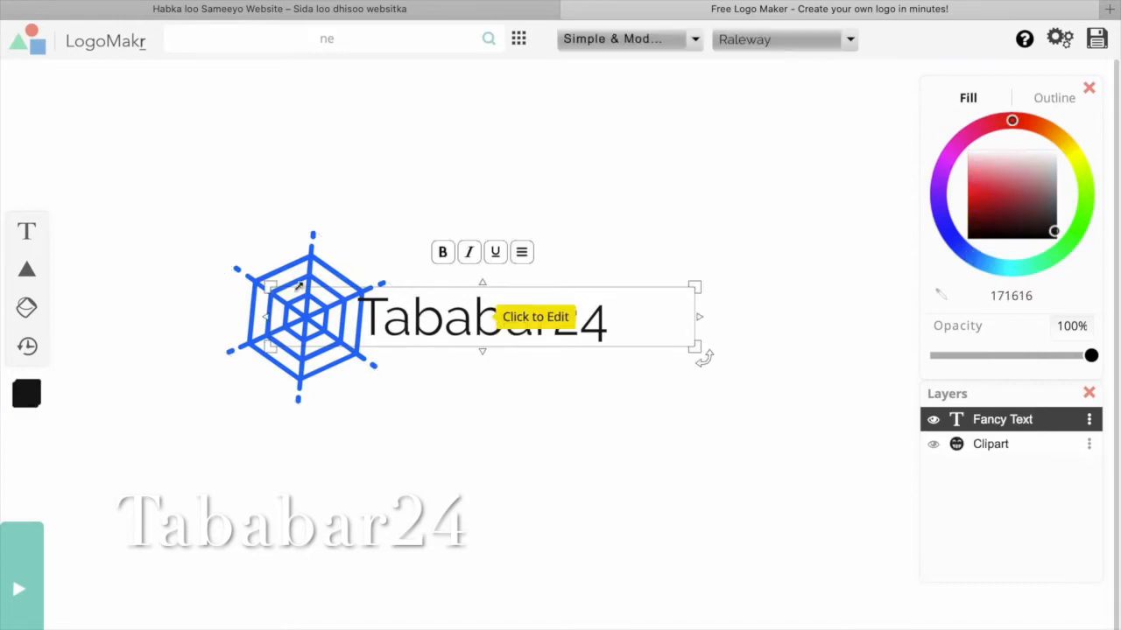
pyautogui.click(181, 352)
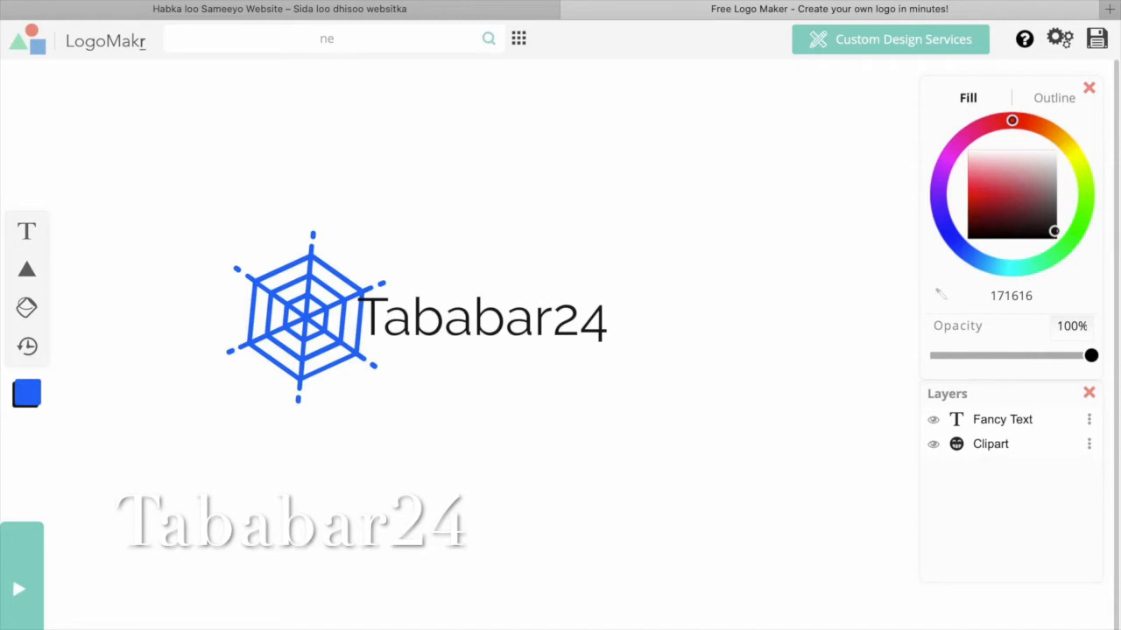
# Save the finished Tababar24 spider-web logo from LogoMakr as a PNG file.
pyautogui.click(798, 1)
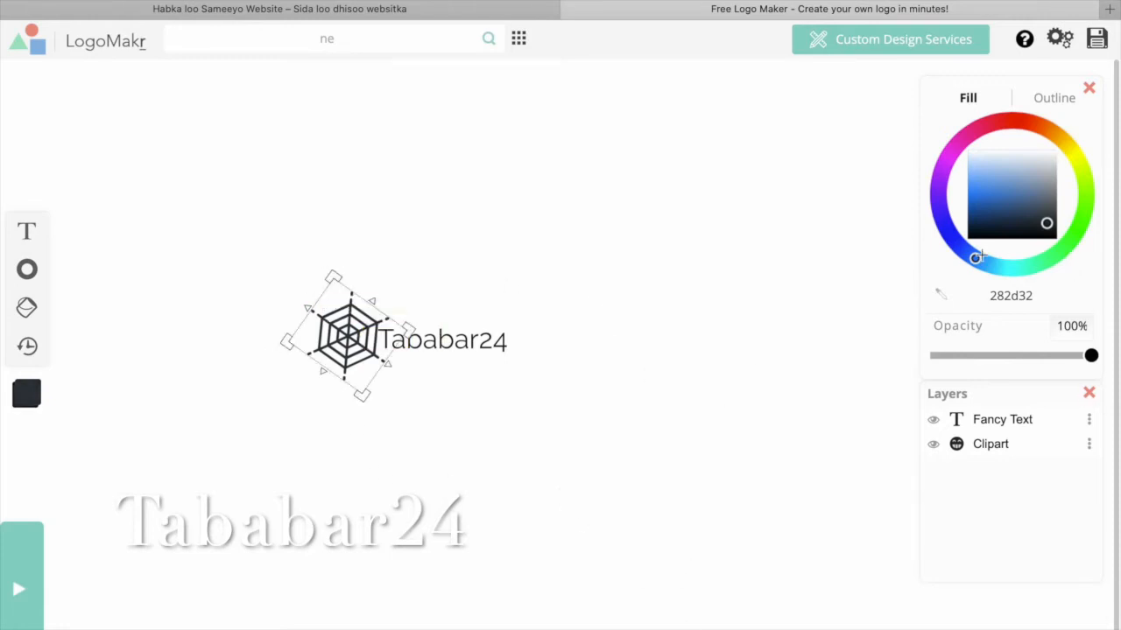
pyautogui.click(1096, 42)
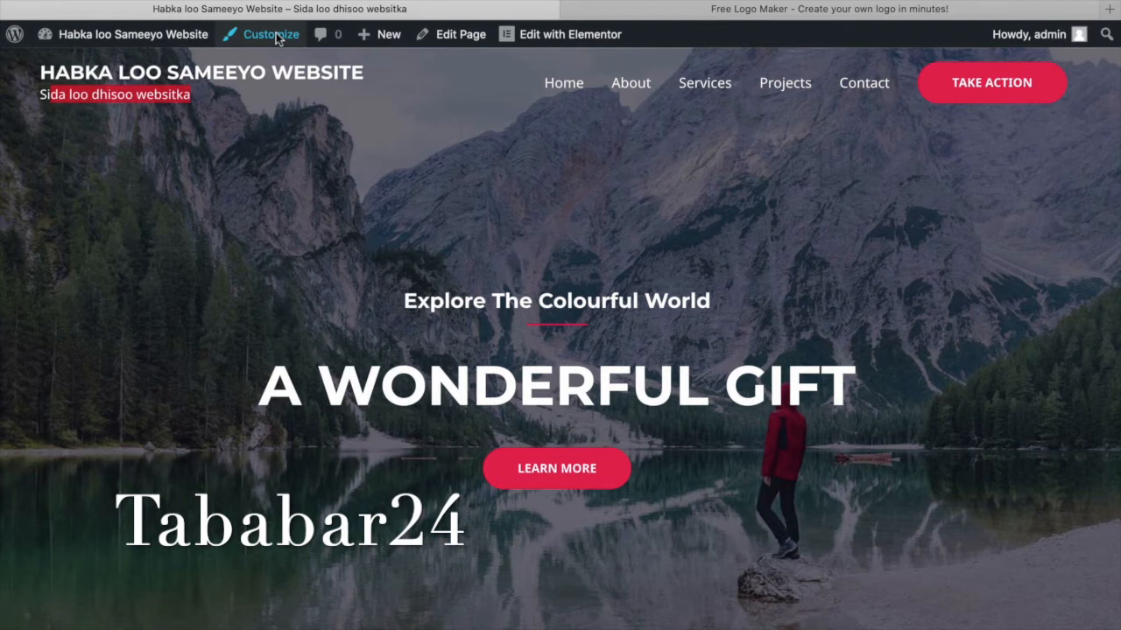
# Open the Customizer's Header settings to reach the logo image picker.
pyautogui.click(276, 40)
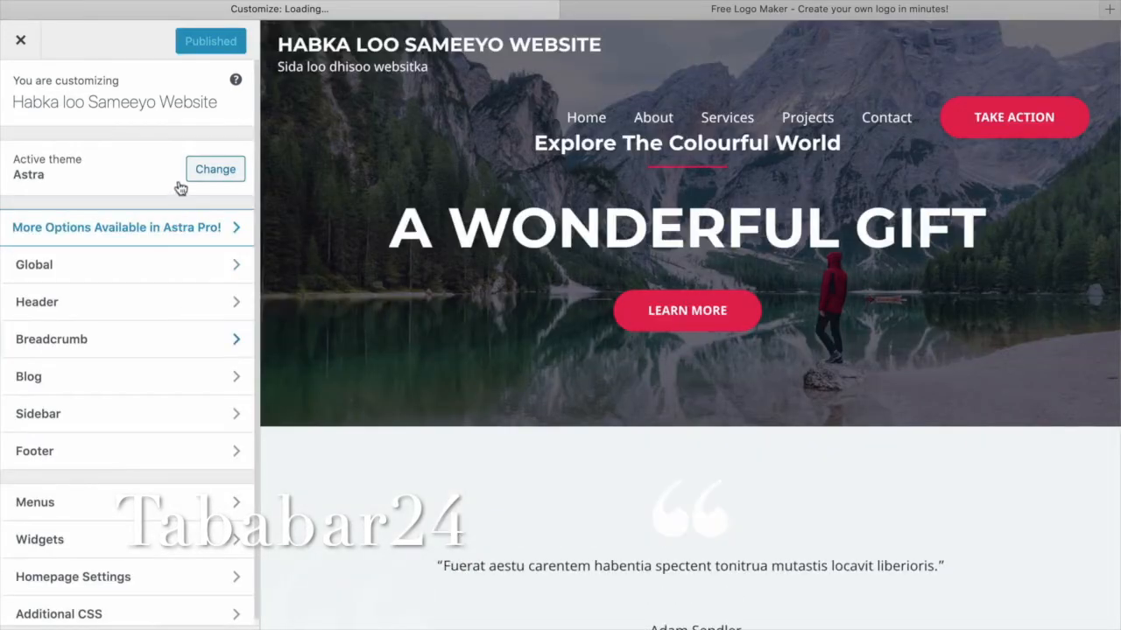
pyautogui.click(191, 303)
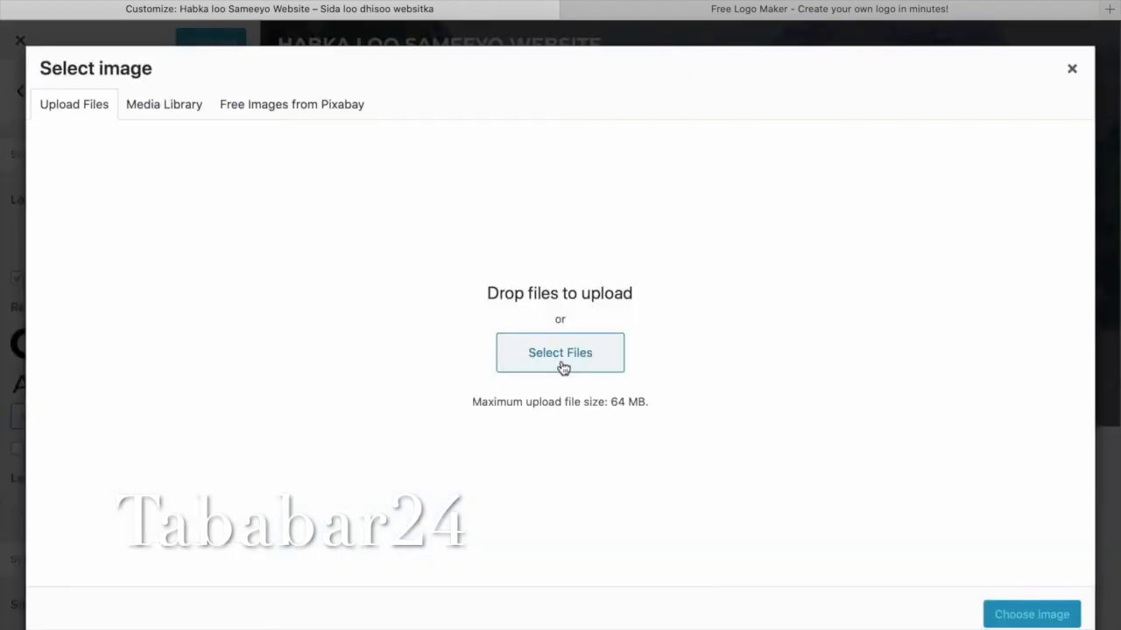
# Upload the LogoMakr PNG, crop it, and set it as site logo and retina logo.
pyautogui.click(561, 359)
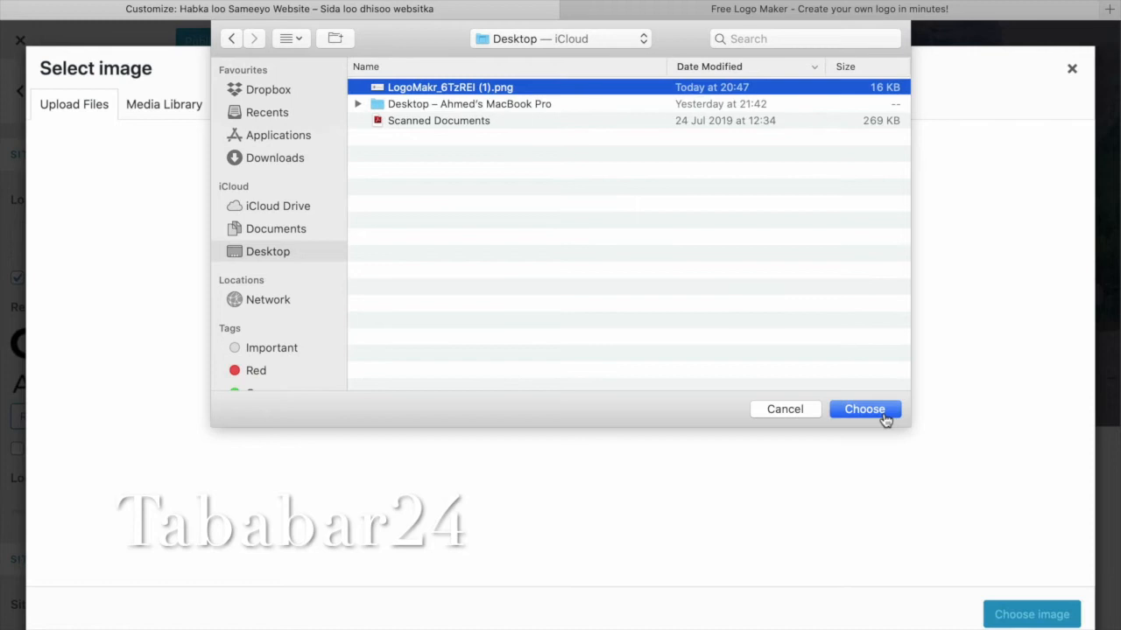
pyautogui.click(864, 409)
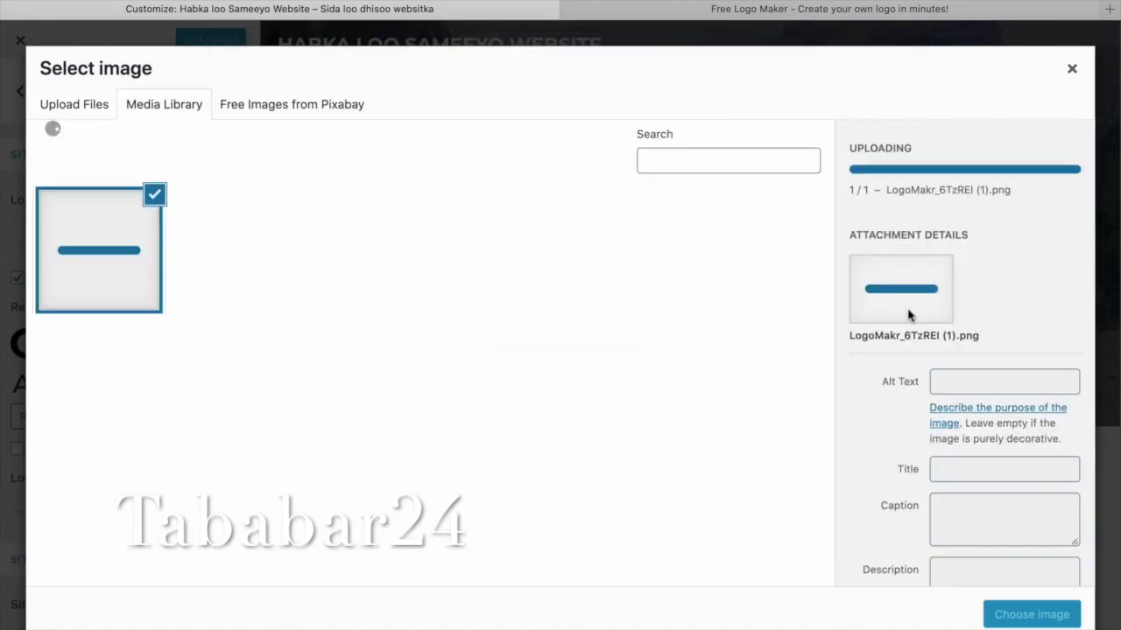
pyautogui.click(1035, 617)
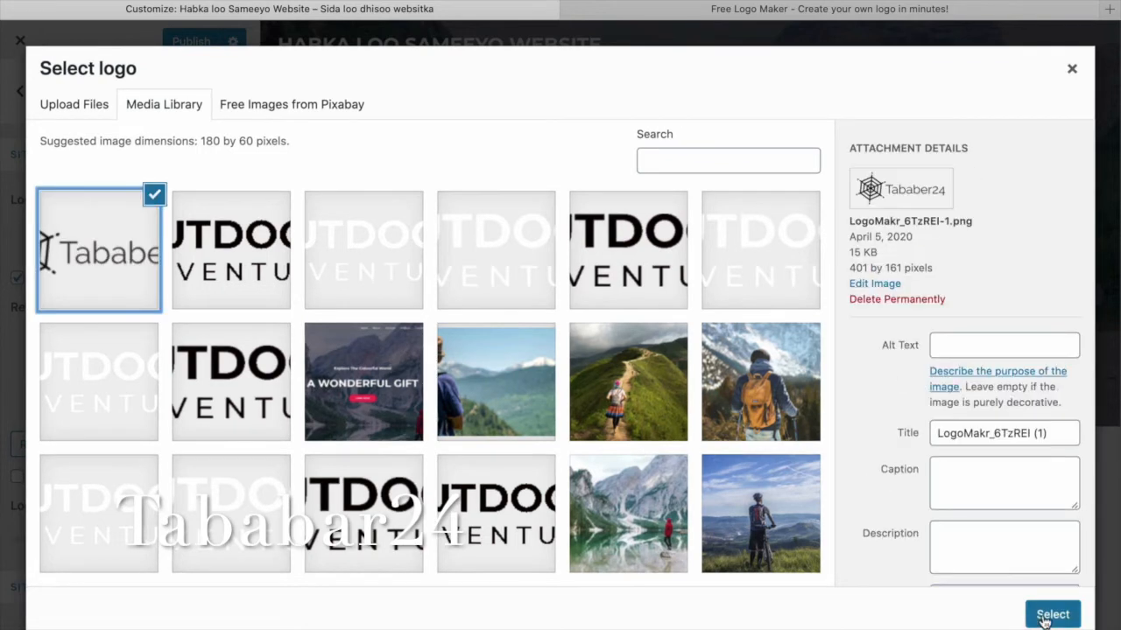
pyautogui.click(1051, 614)
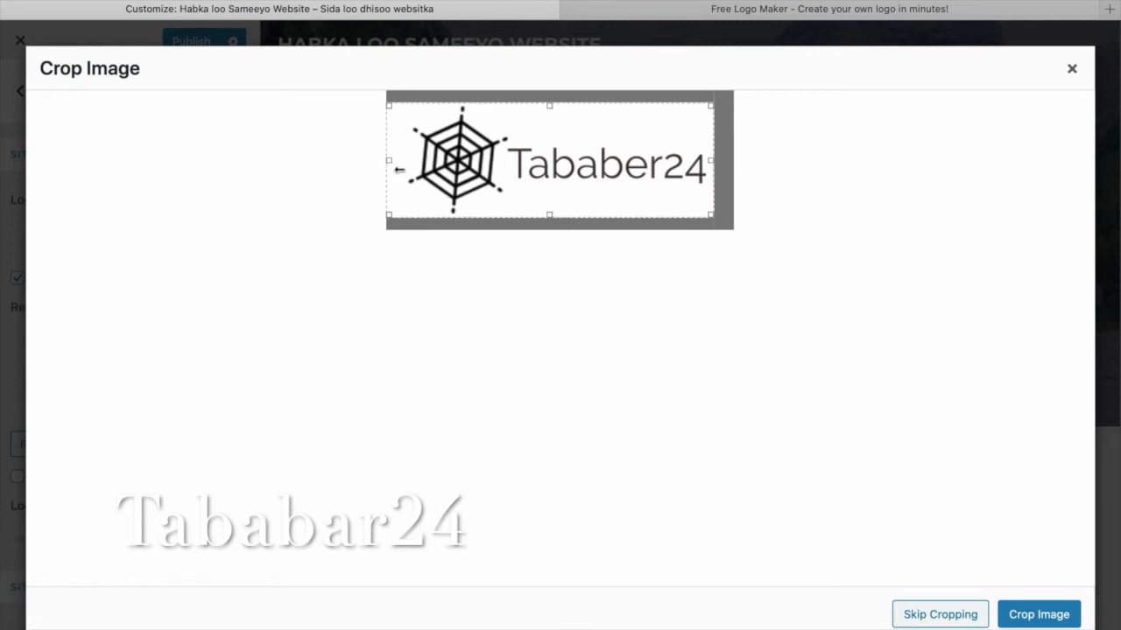
pyautogui.click(1060, 604)
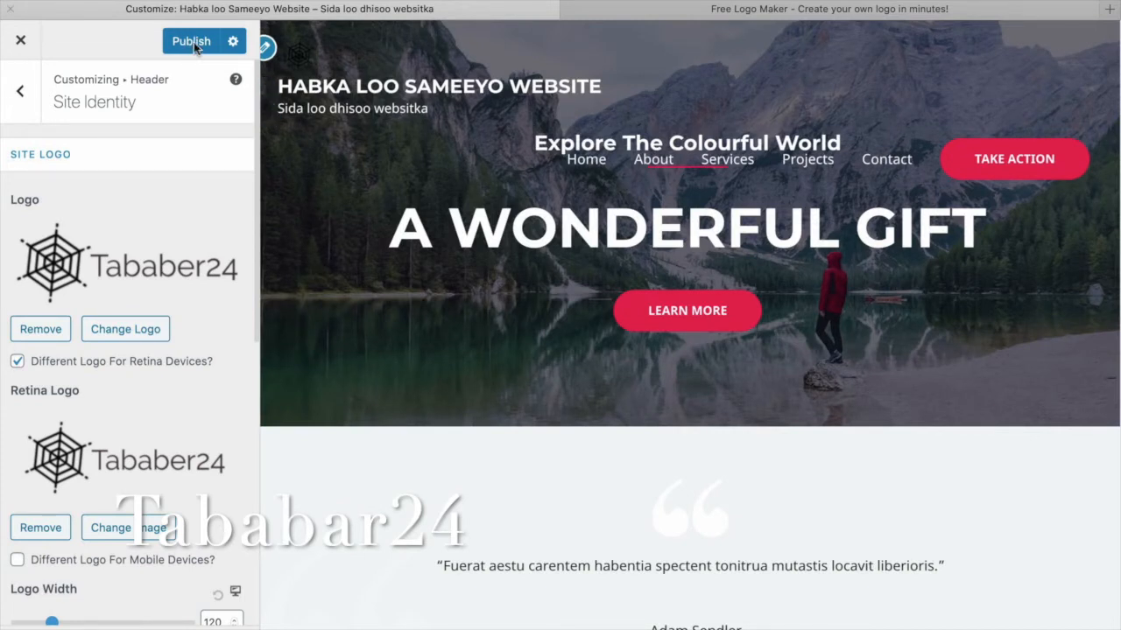
# Publish the spider-web logo, check the live header, then return to the Customizer.
pyautogui.click(194, 46)
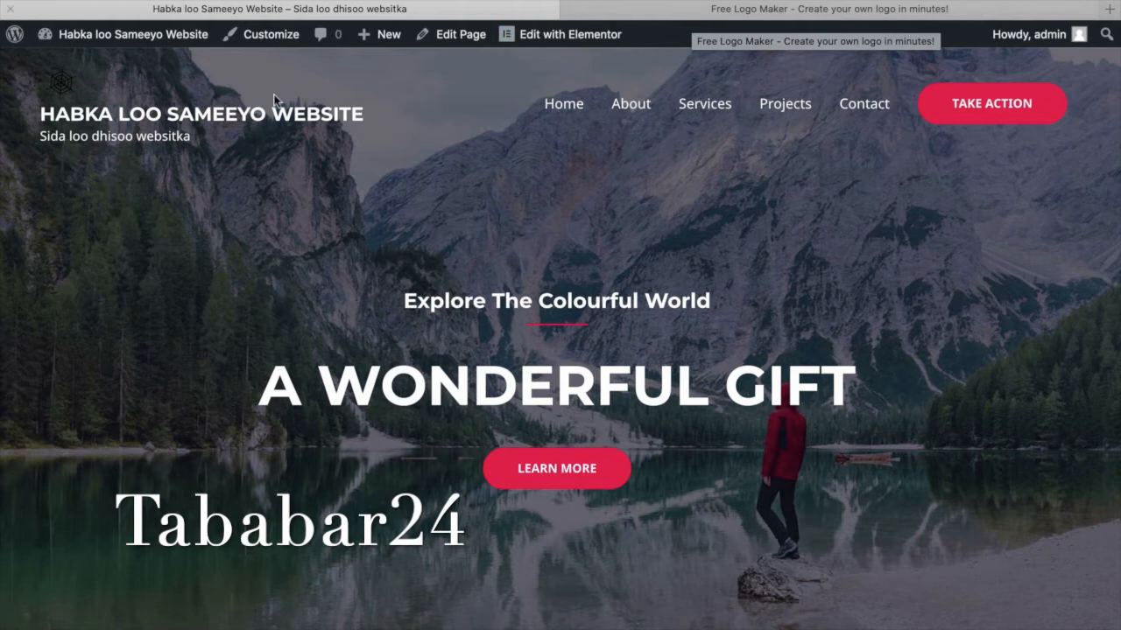
pyautogui.click(272, 36)
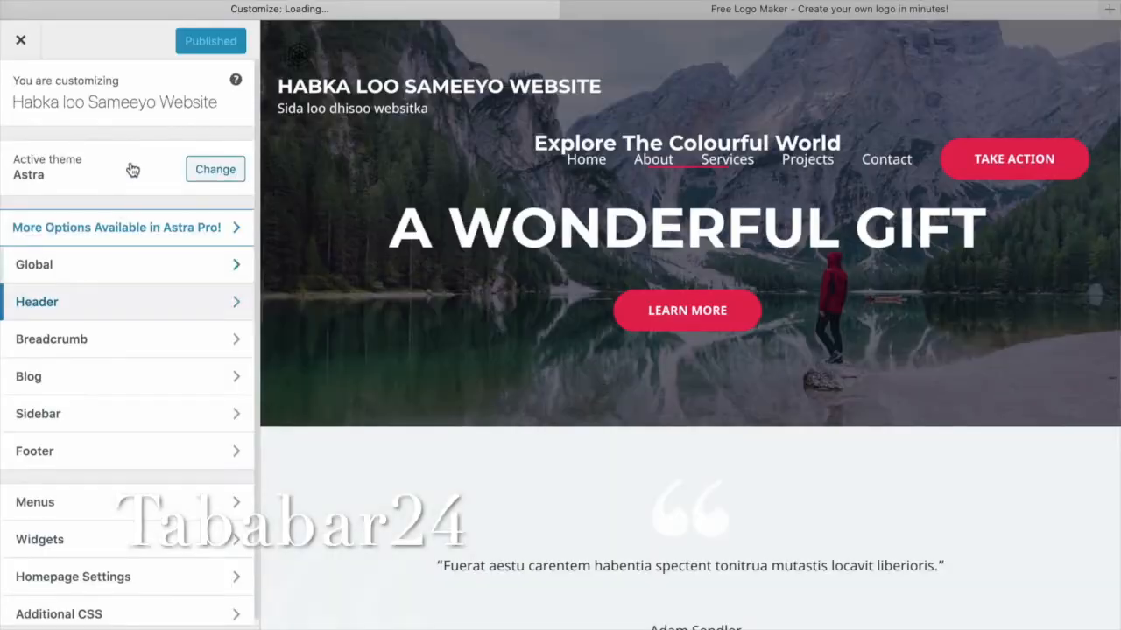
# Remove both the Logo and Retina Logo images under Header > Site Identity.
pyautogui.click(189, 301)
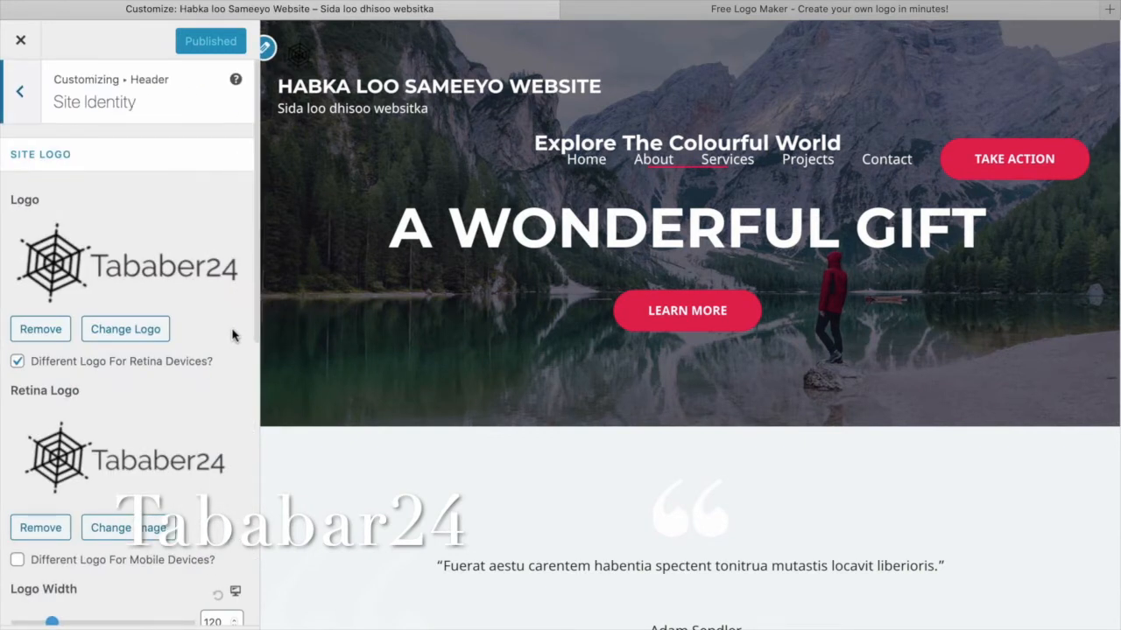
pyautogui.scroll(-5, 232, 335)
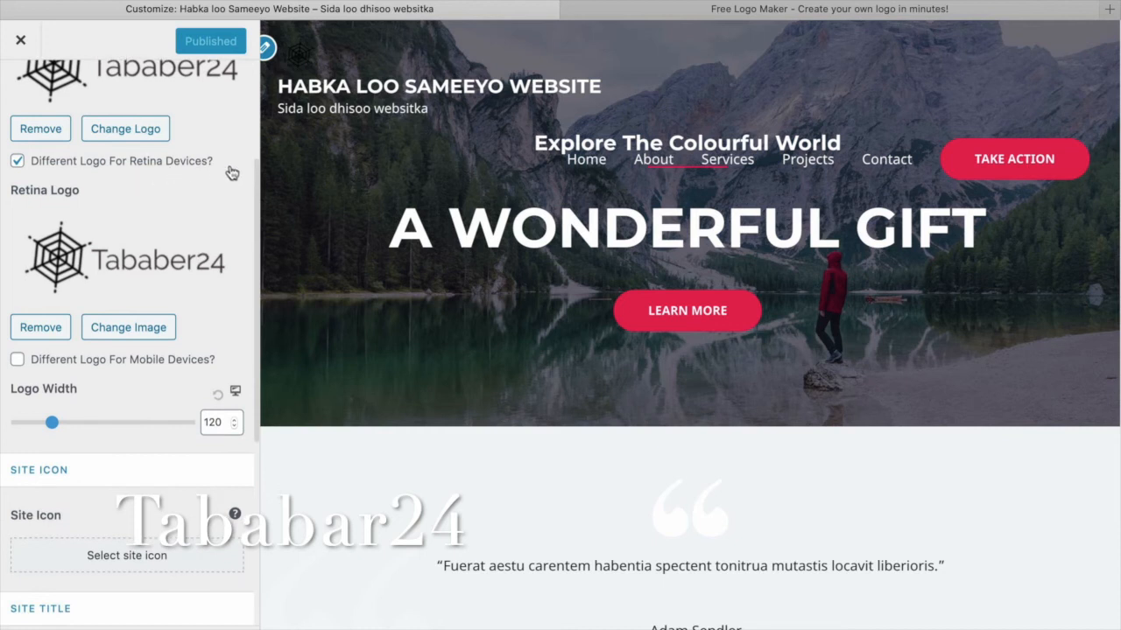
pyautogui.scroll(2, 93, 163)
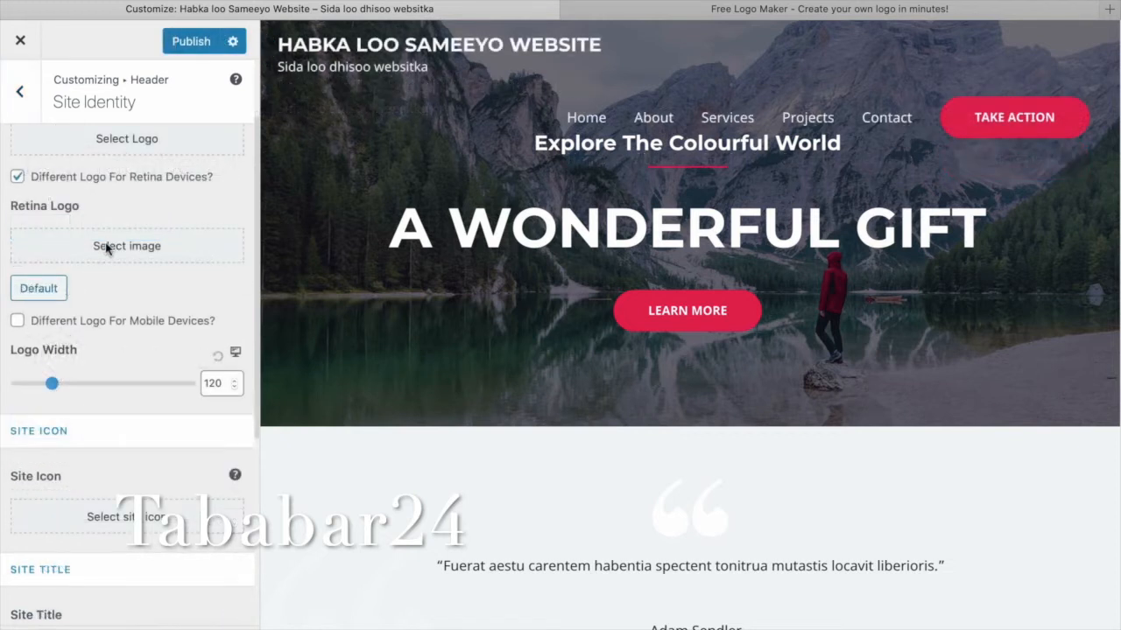
pyautogui.scroll(1, 106, 249)
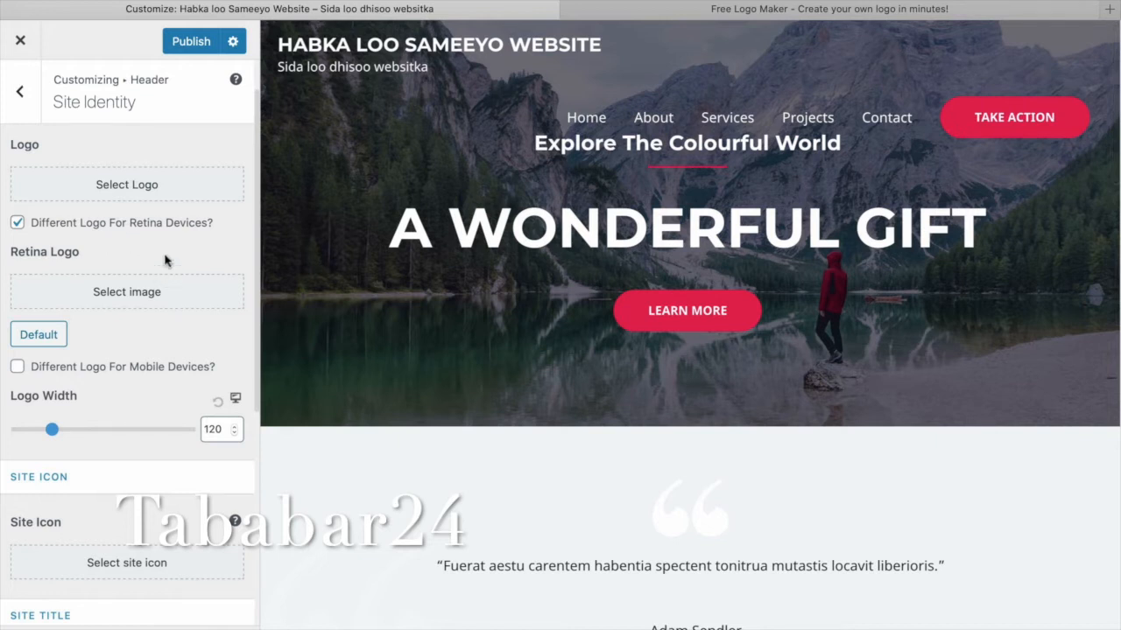
pyautogui.scroll(1, 156, 243)
pyautogui.scroll(1, 151, 236)
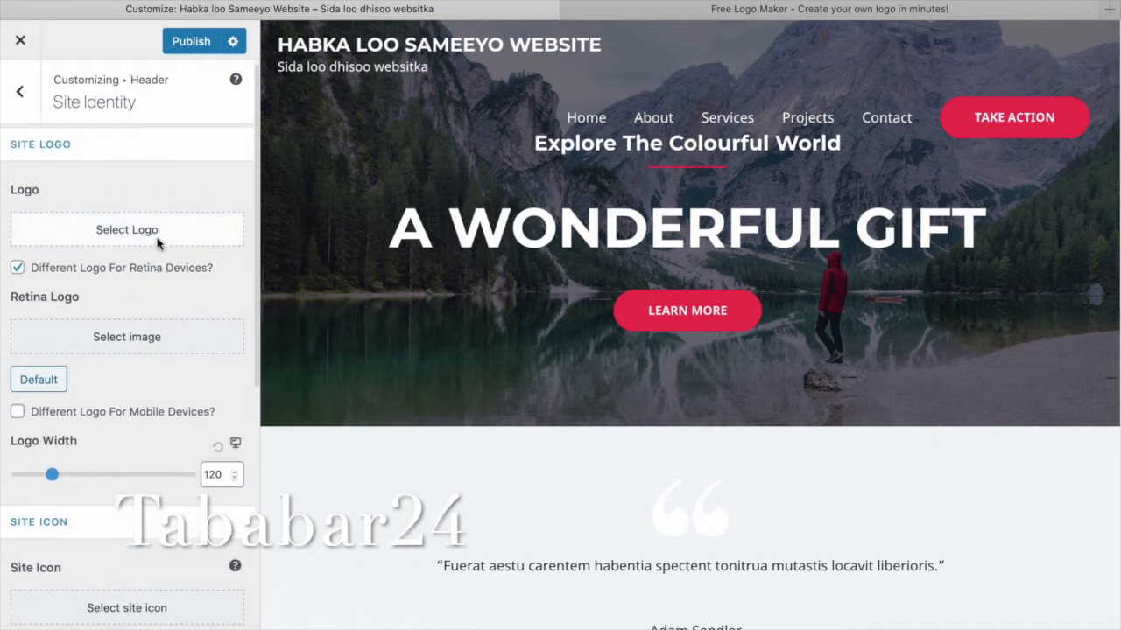
# Upload LogoMakr_5PjKdL.png, crop it as the site logo, and publish.
pyautogui.click(145, 217)
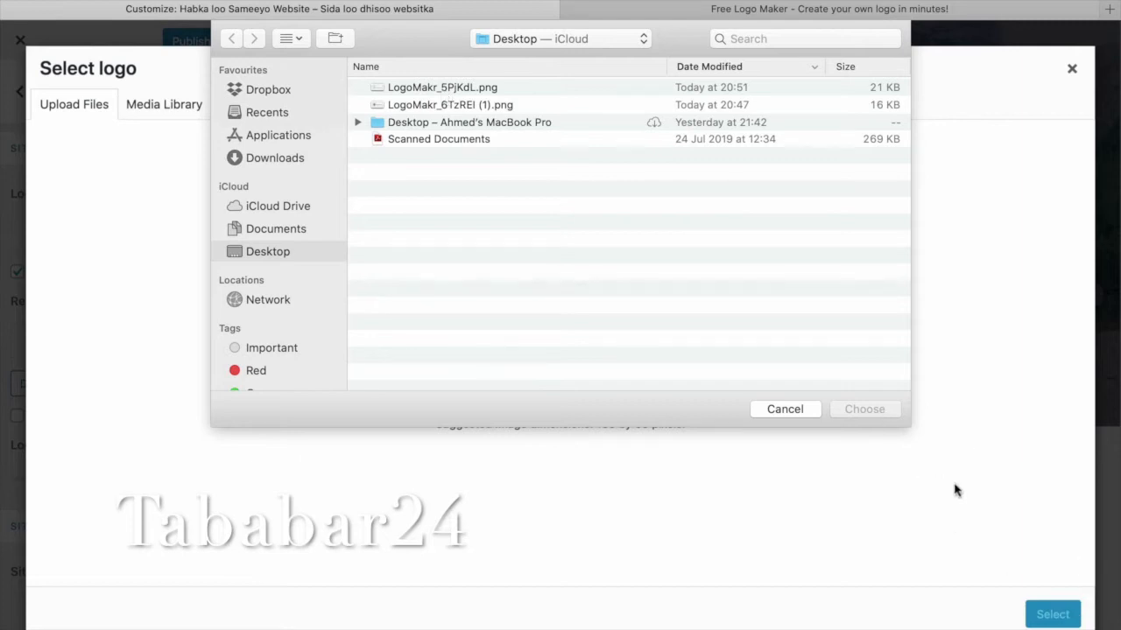
pyautogui.press('Down')
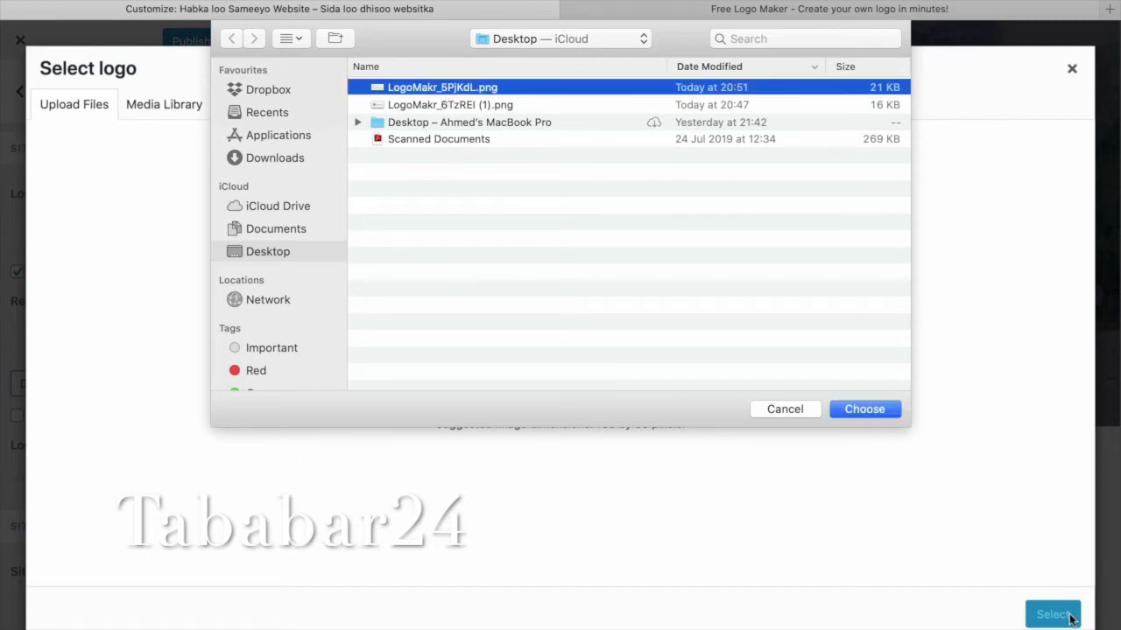
pyautogui.press('Return')
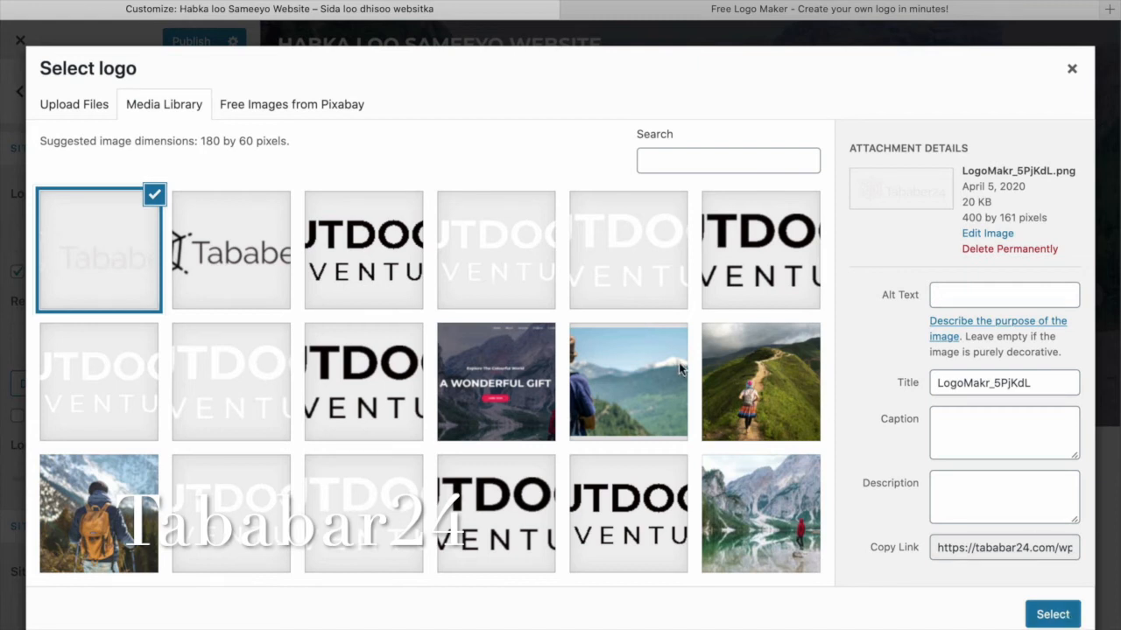
pyautogui.click(1052, 614)
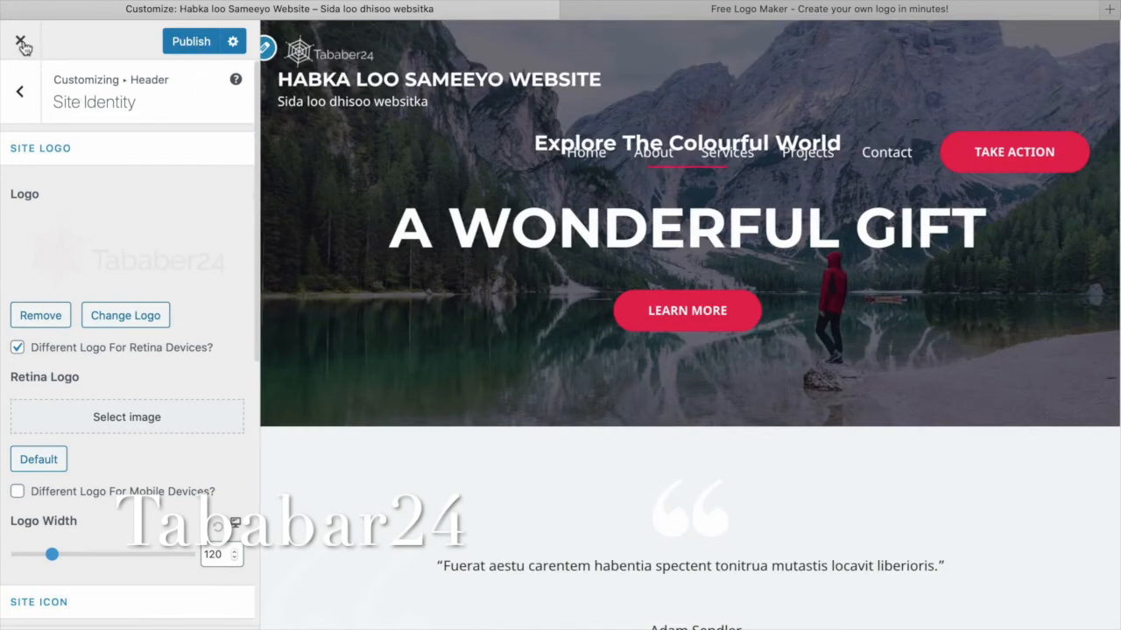
pyautogui.click(186, 42)
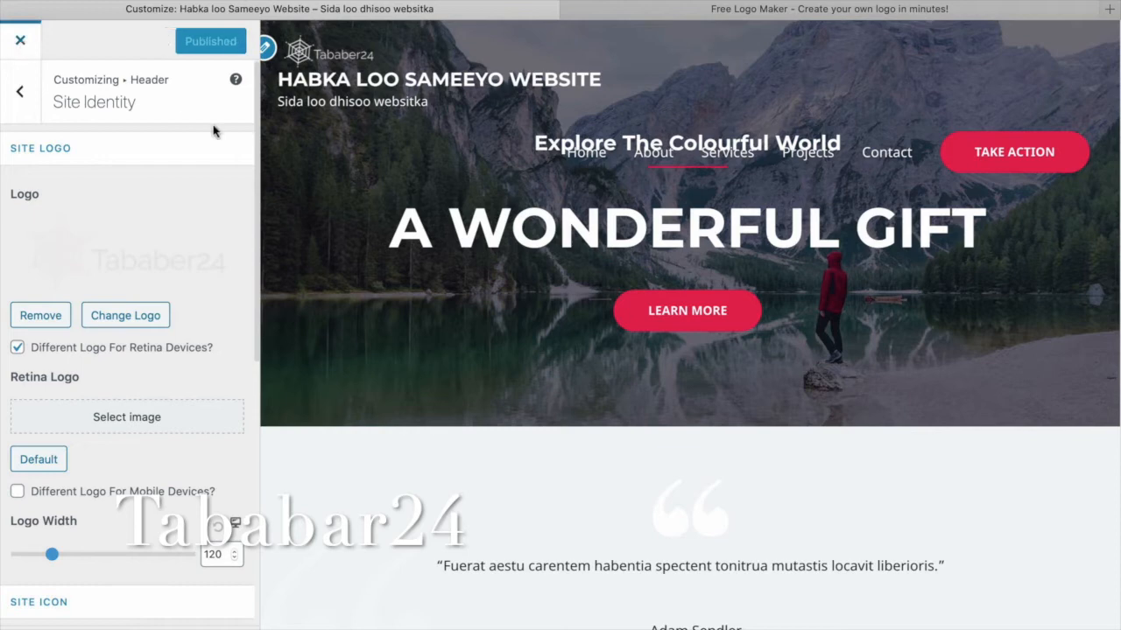
# Close the Customizer to see the live home page showing the new Tababer24 logo.
pyautogui.click(20, 41)
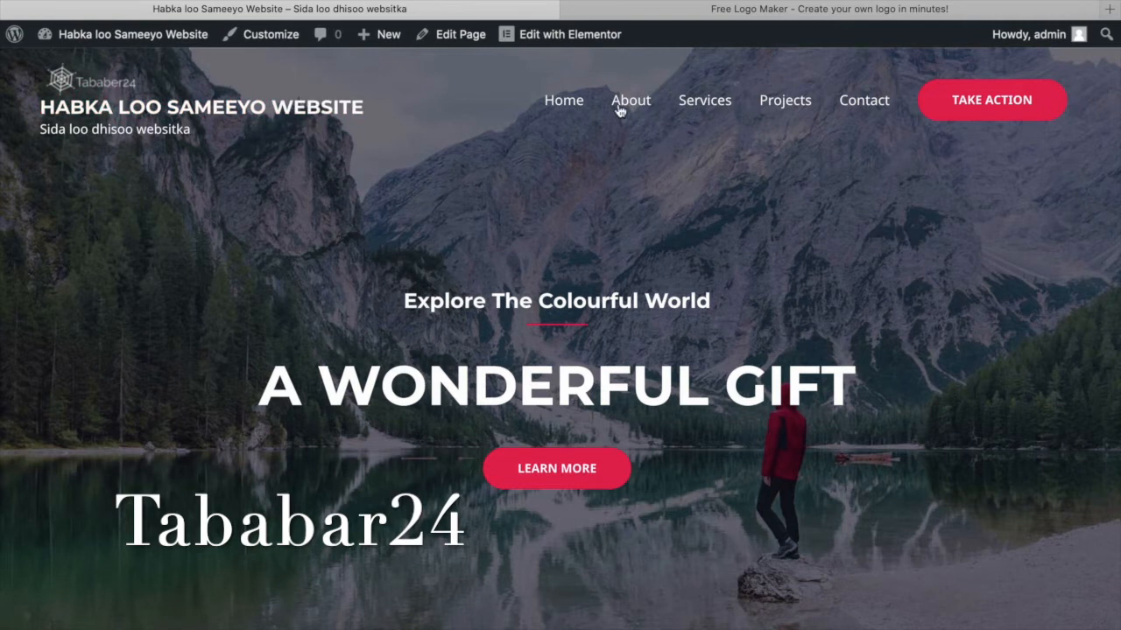
# Open the Home page in Elementor and retitle 'A Wonderful Gift' to 'Baro sida loo dhiso website'.
pyautogui.click(584, 37)
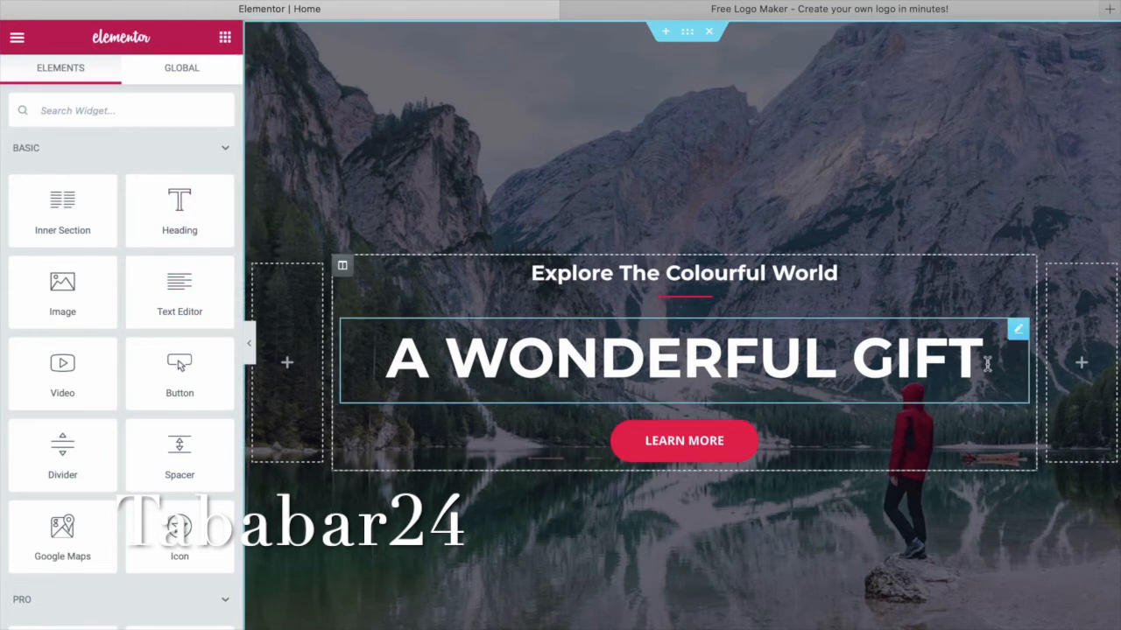
pyautogui.click(394, 357)
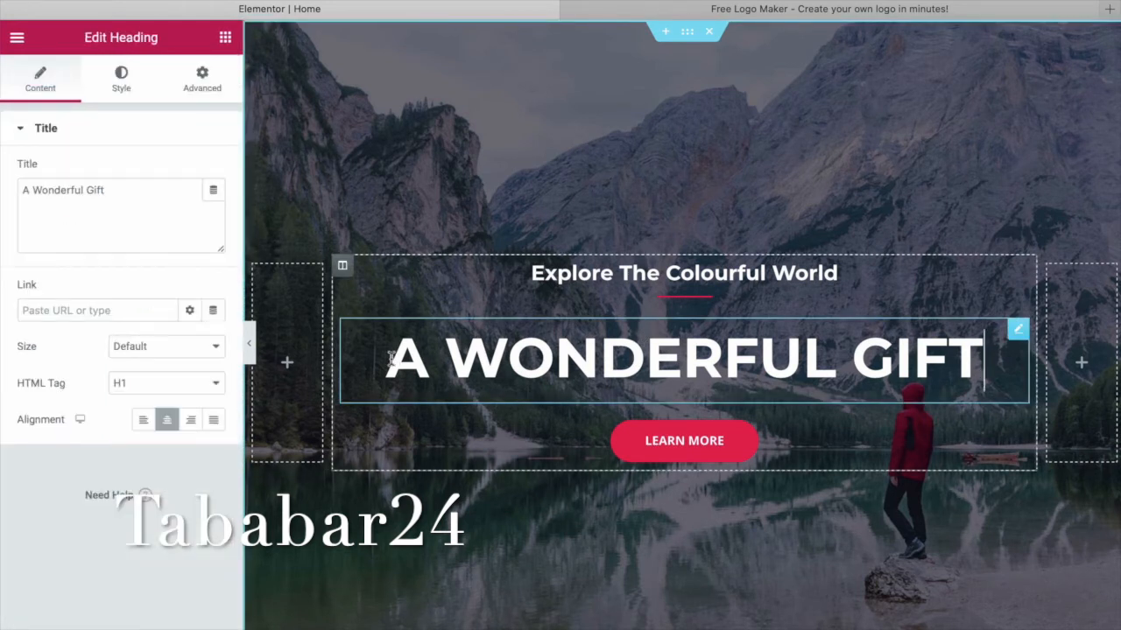
pyautogui.moveTo(984, 361); pyautogui.dragTo(130, 193)
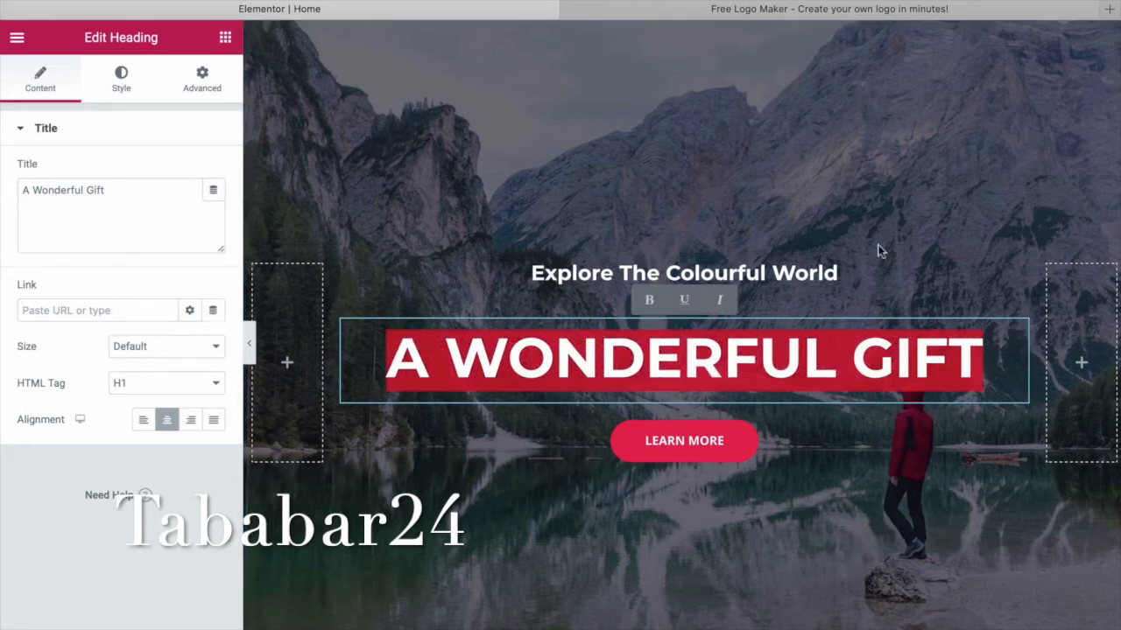
pyautogui.moveTo(106, 191); pyautogui.dragTo(19, 190)
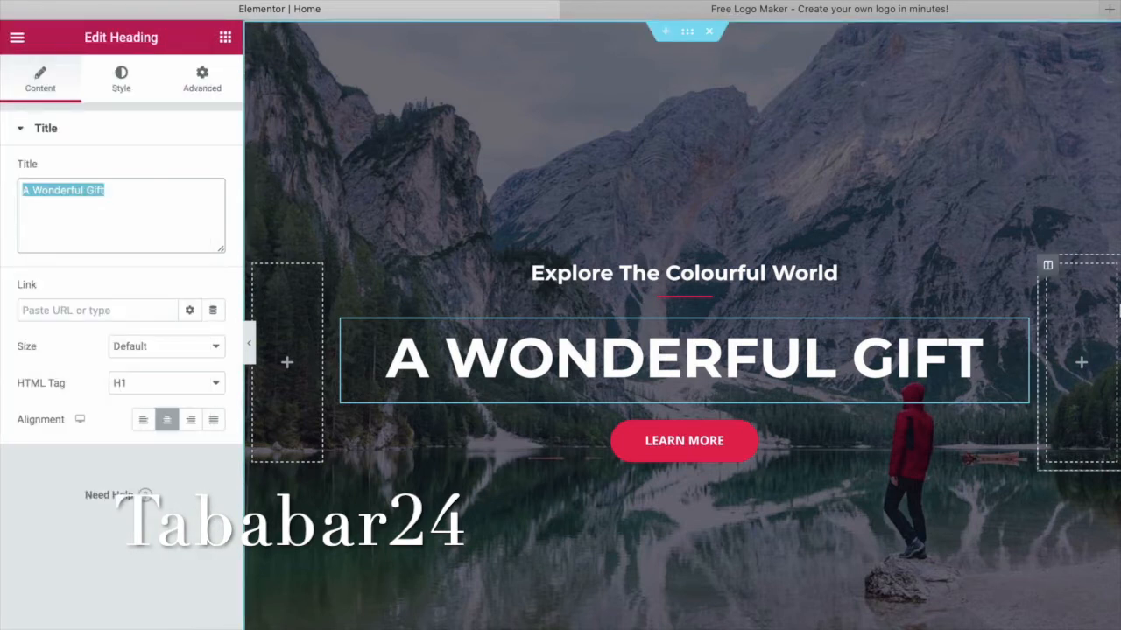
pyautogui.write('Baro ')
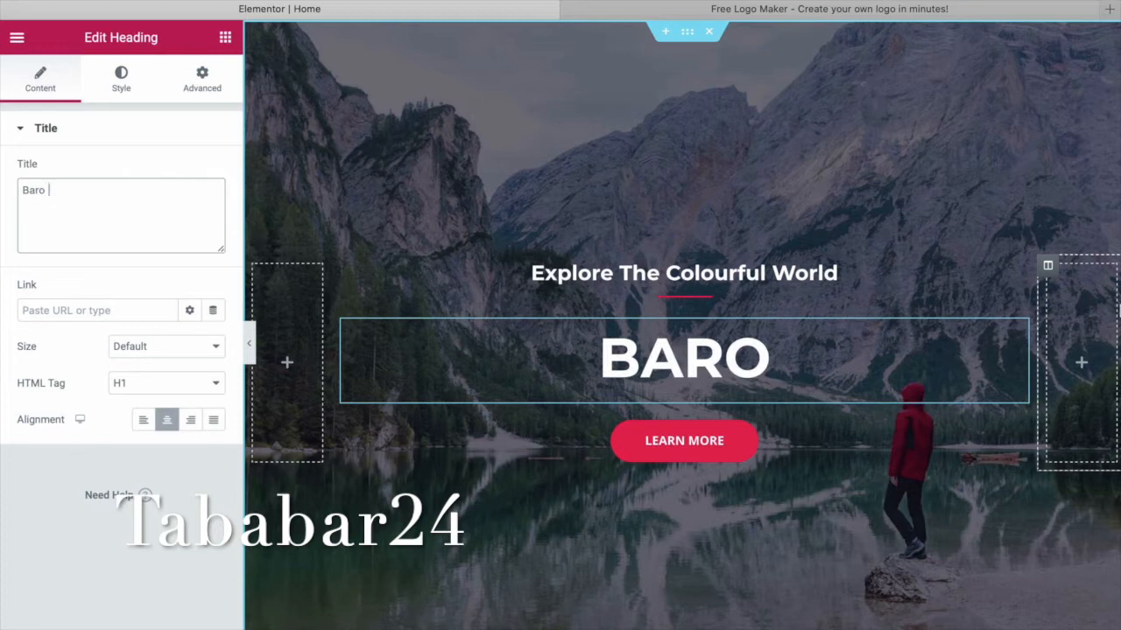
pyautogui.write('sida loo')
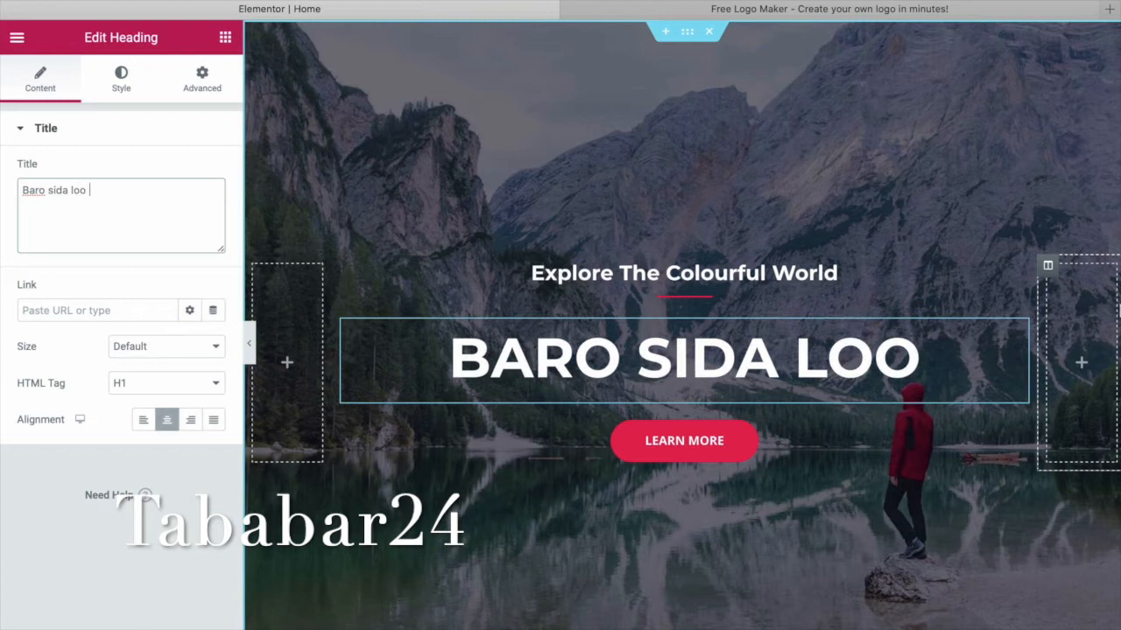
pyautogui.write(' dhiso')
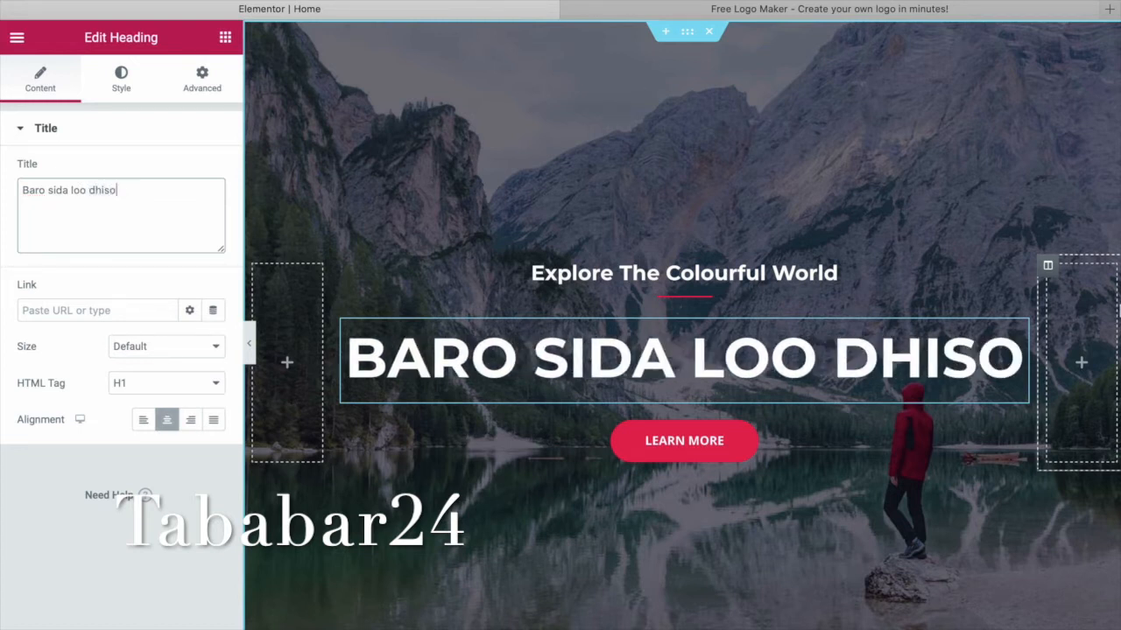
pyautogui.write(' web')
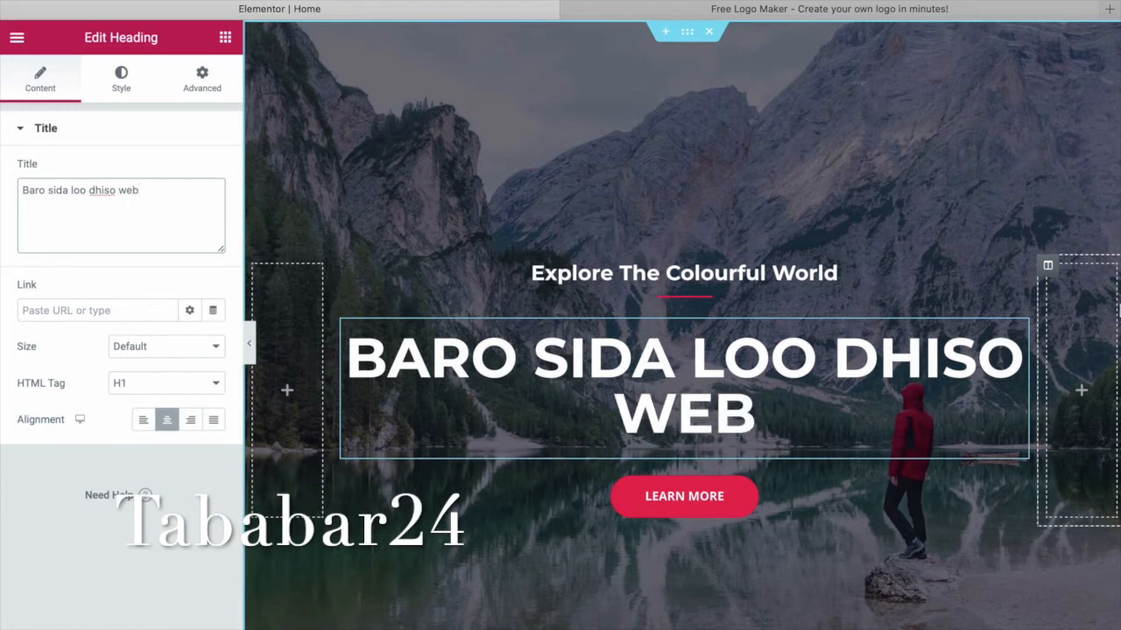
pyautogui.write('site')
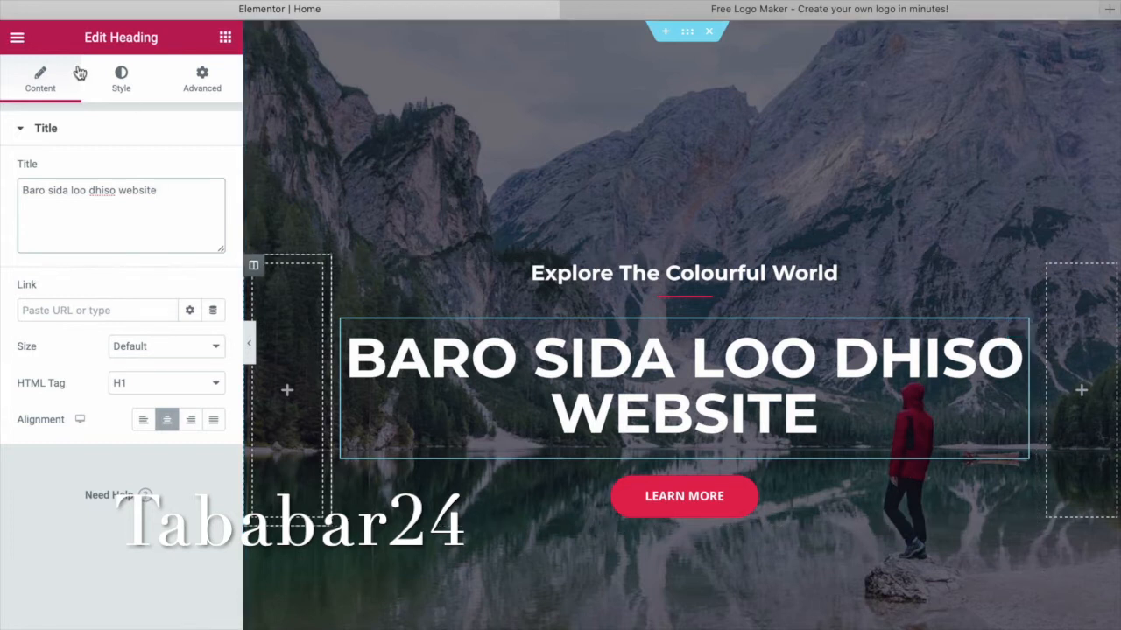
# Set the hero heading's typography weight to 700.
pyautogui.click(122, 91)
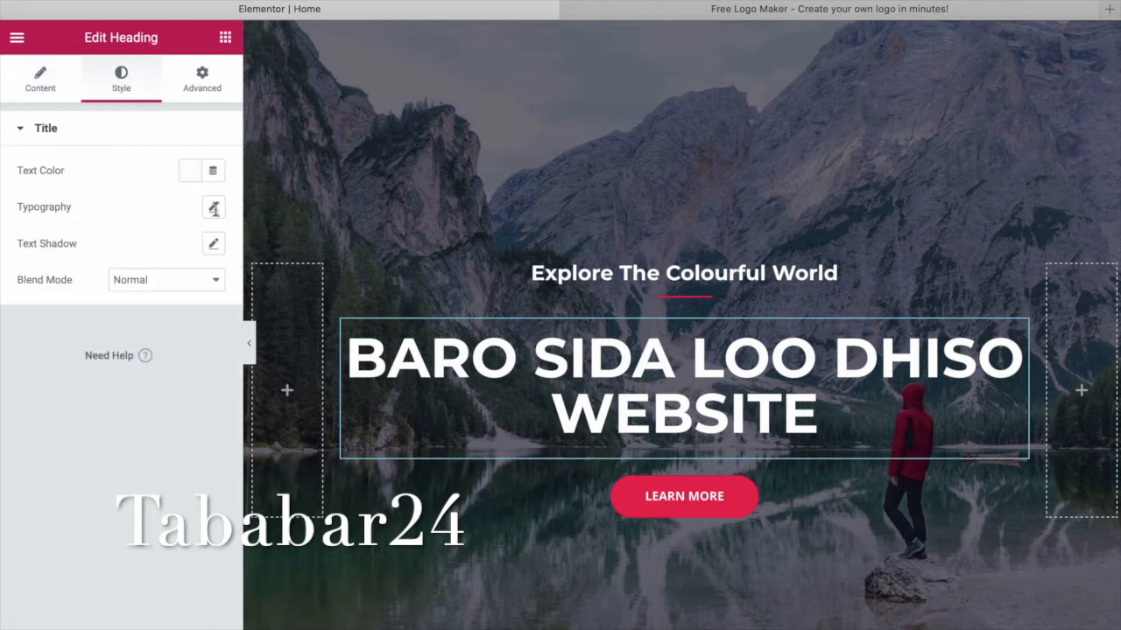
pyautogui.click(214, 213)
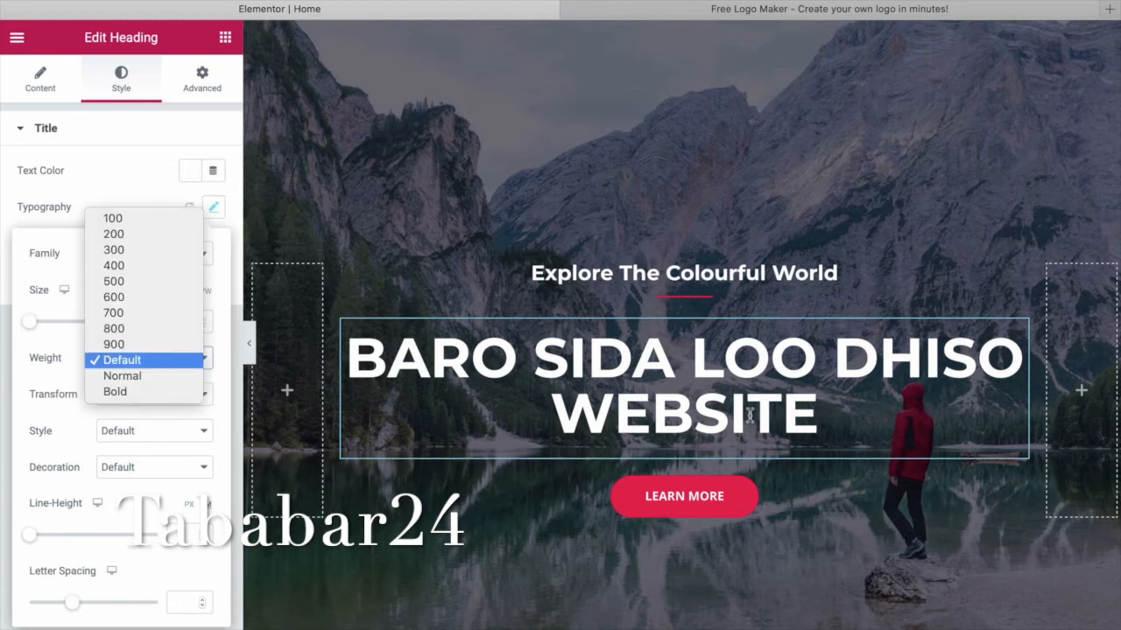
pyautogui.press('Up')
pyautogui.press('Up')
pyautogui.press('Up')
pyautogui.press('Return')
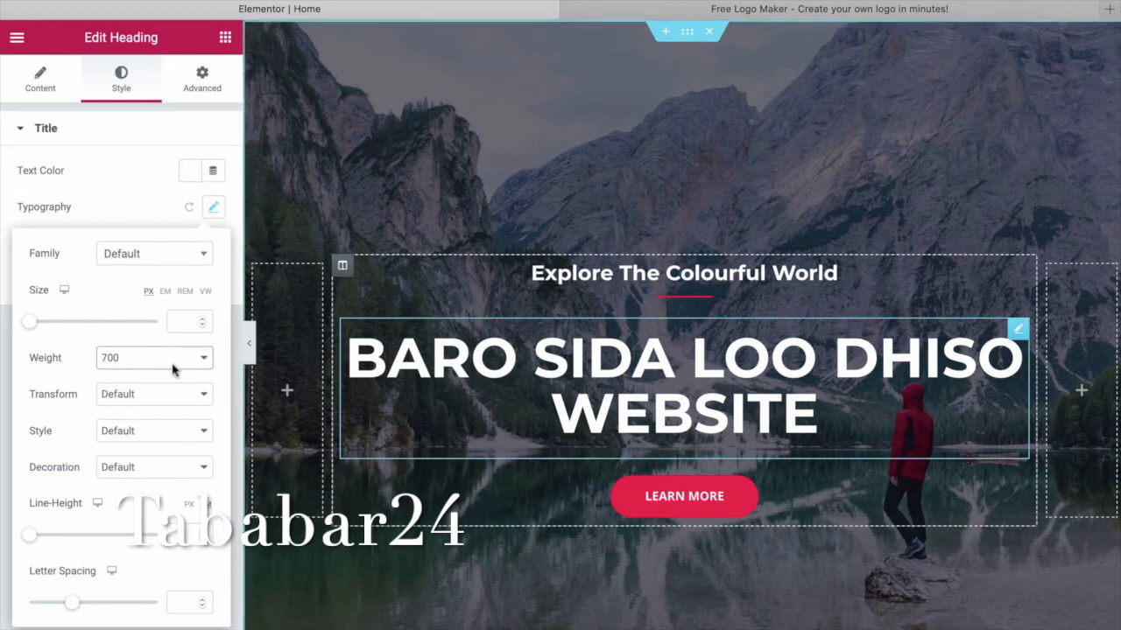
# Adjust the hero heading's font size to 38 px.
pyautogui.click(214, 206)
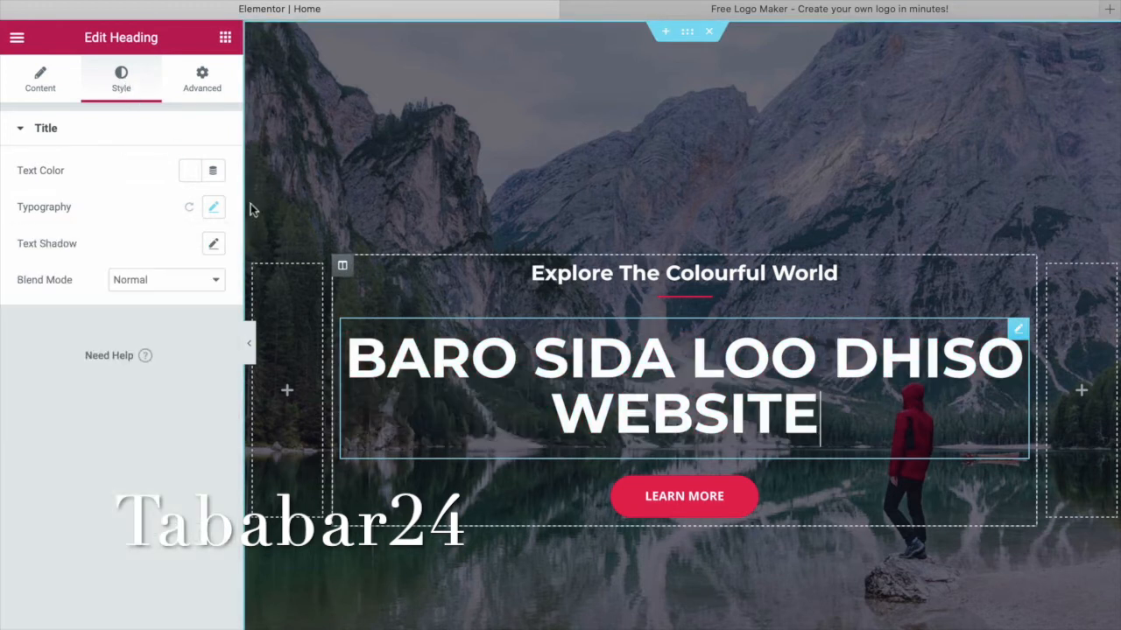
pyautogui.click(214, 207)
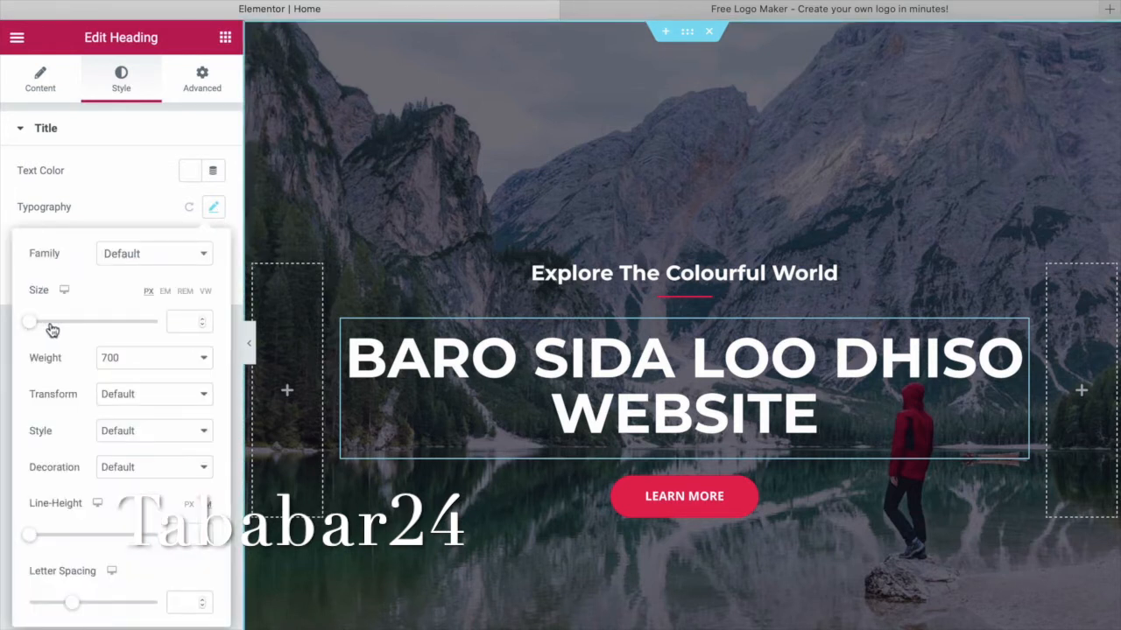
pyautogui.click(50, 324)
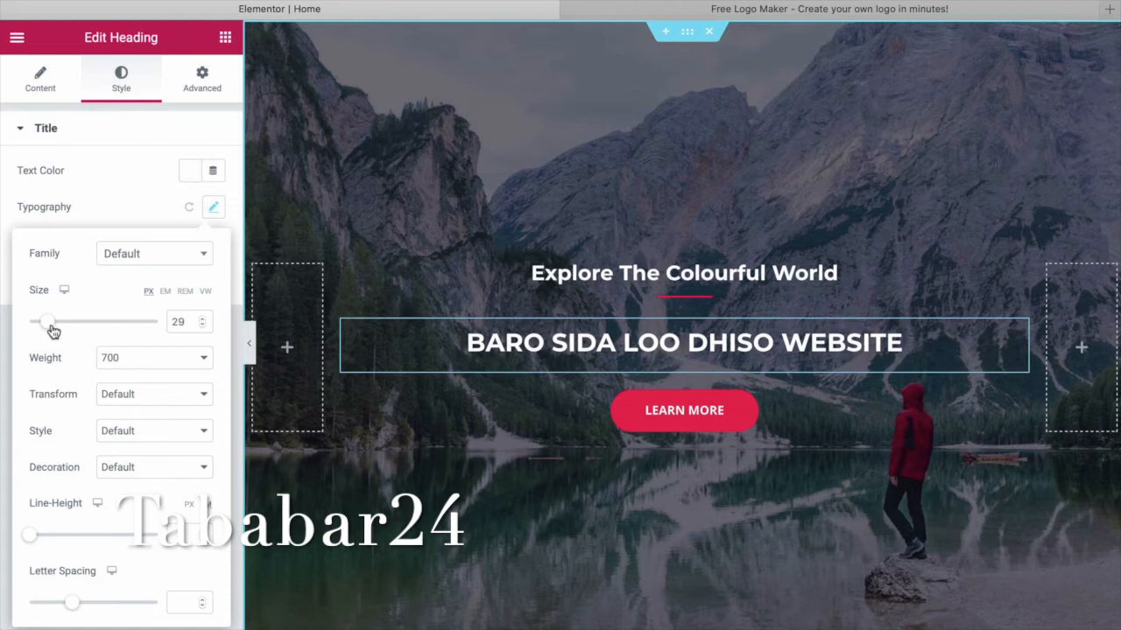
pyautogui.click(52, 326)
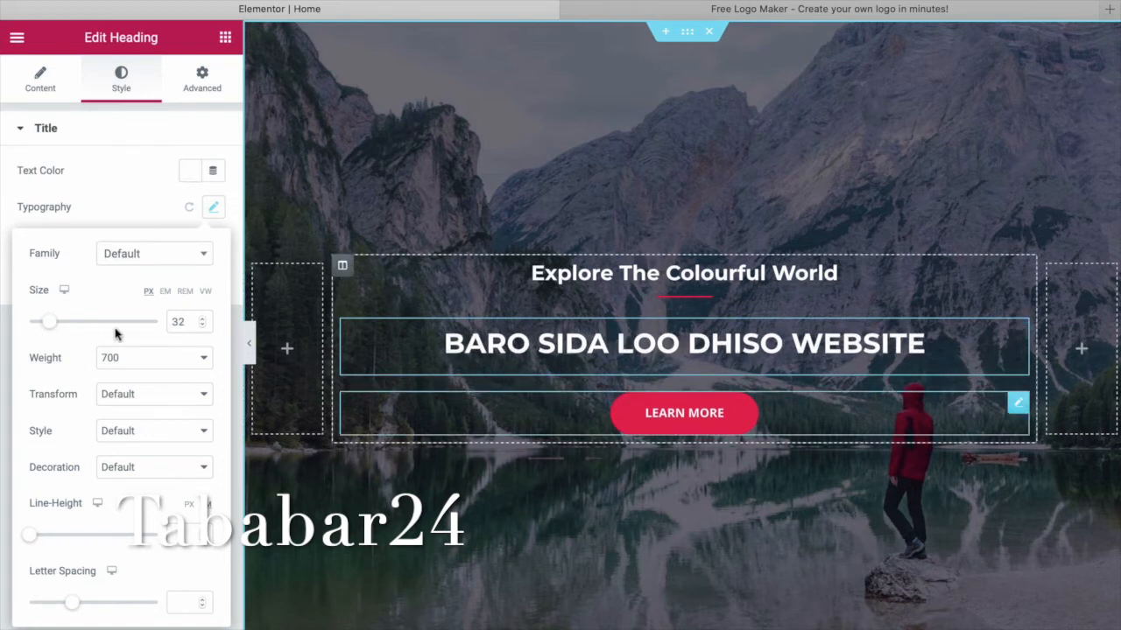
pyautogui.click(202, 323)
pyautogui.click(202, 323)
pyautogui.click(202, 321)
pyautogui.click(203, 321)
pyautogui.click(202, 320)
pyautogui.click(202, 321)
pyautogui.click(202, 321)
pyautogui.click(202, 321)
pyautogui.click(202, 321)
pyautogui.click(202, 320)
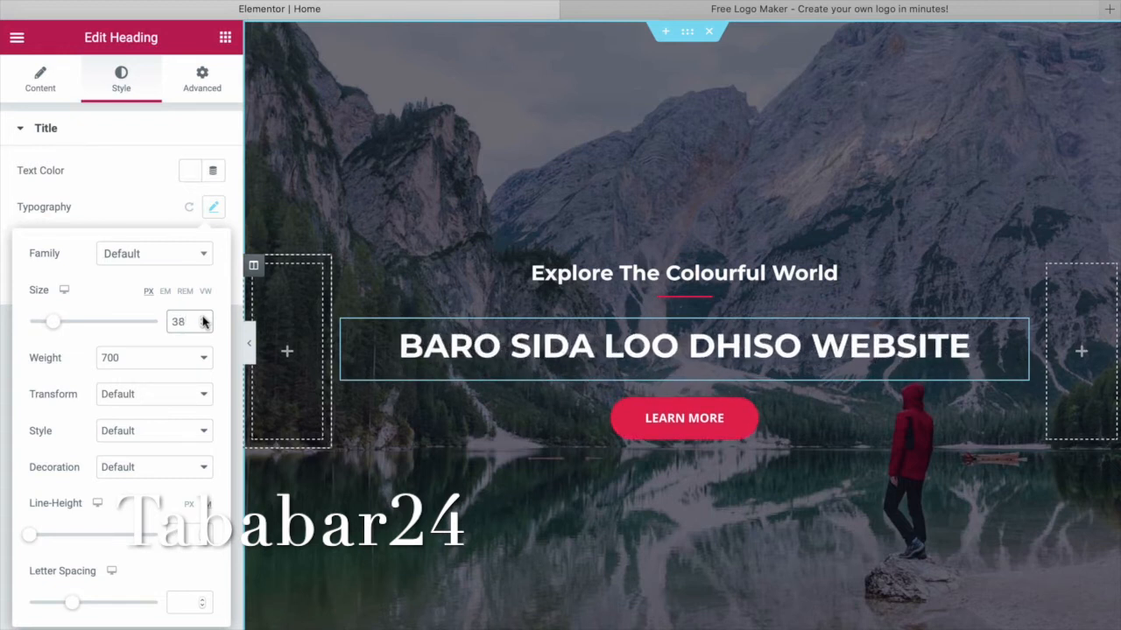
# Set the heading's text transform to Capitalize.
pyautogui.click(185, 401)
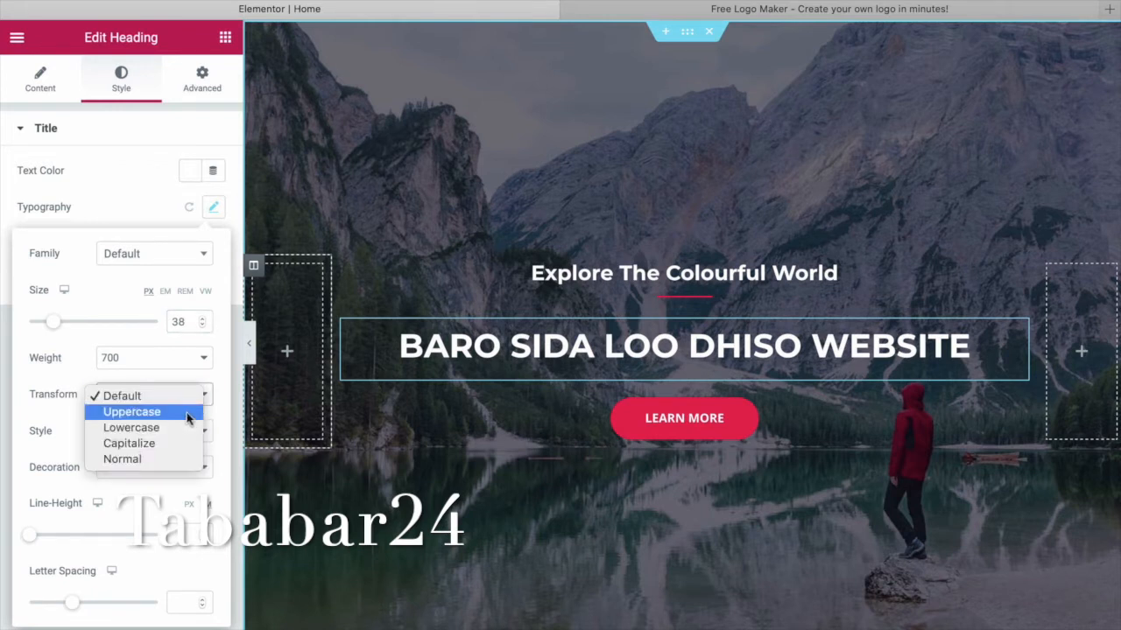
pyautogui.click(190, 418)
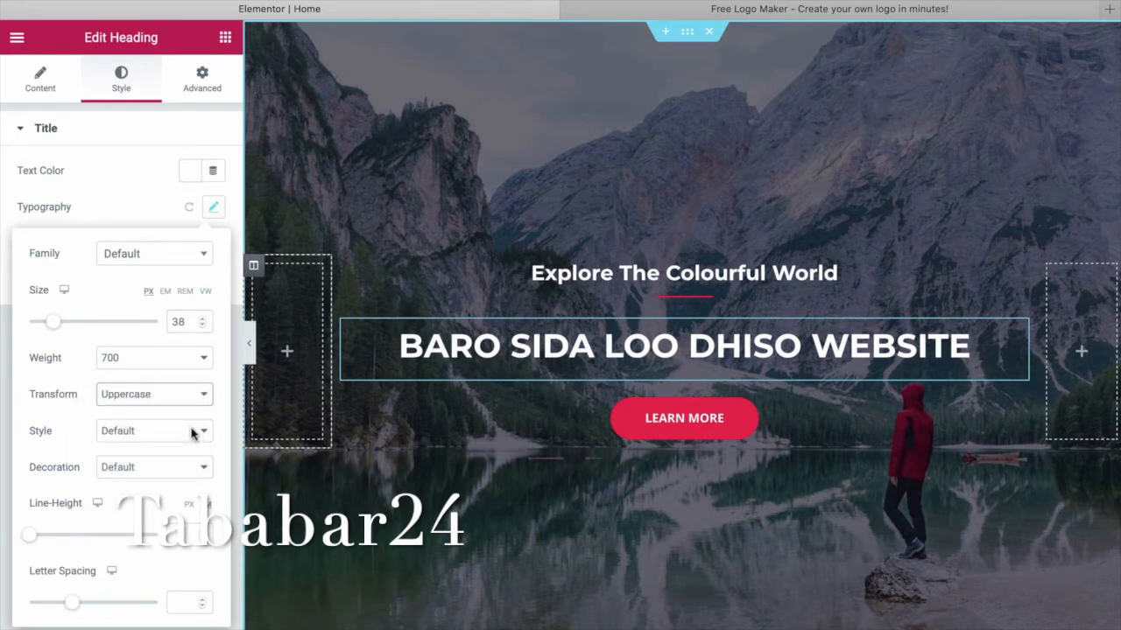
pyautogui.press('Down')
pyautogui.press('Down')
pyautogui.press('Down')
pyautogui.press('Return')
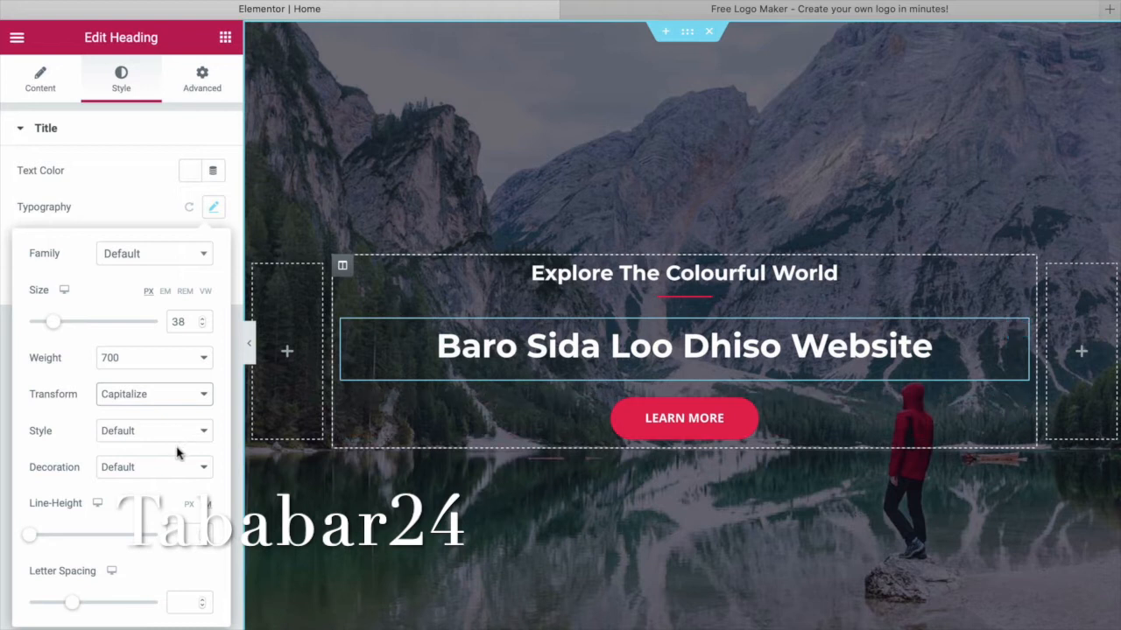
# Set the heading's font style to Oblique after trying Normal and Italic.
pyautogui.click(186, 435)
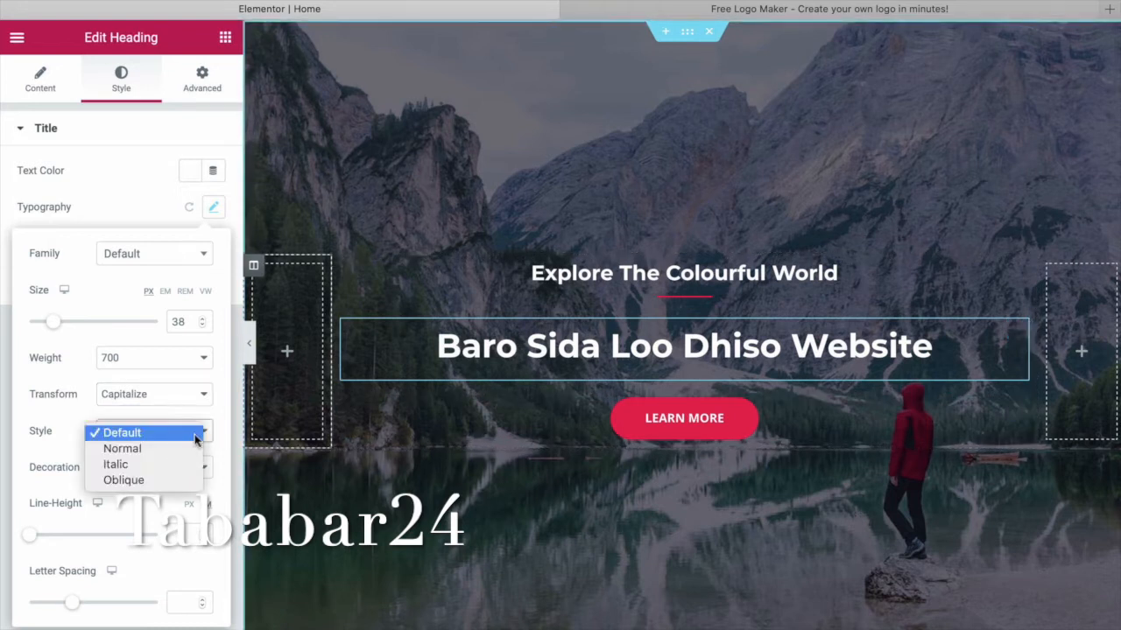
pyautogui.click(184, 450)
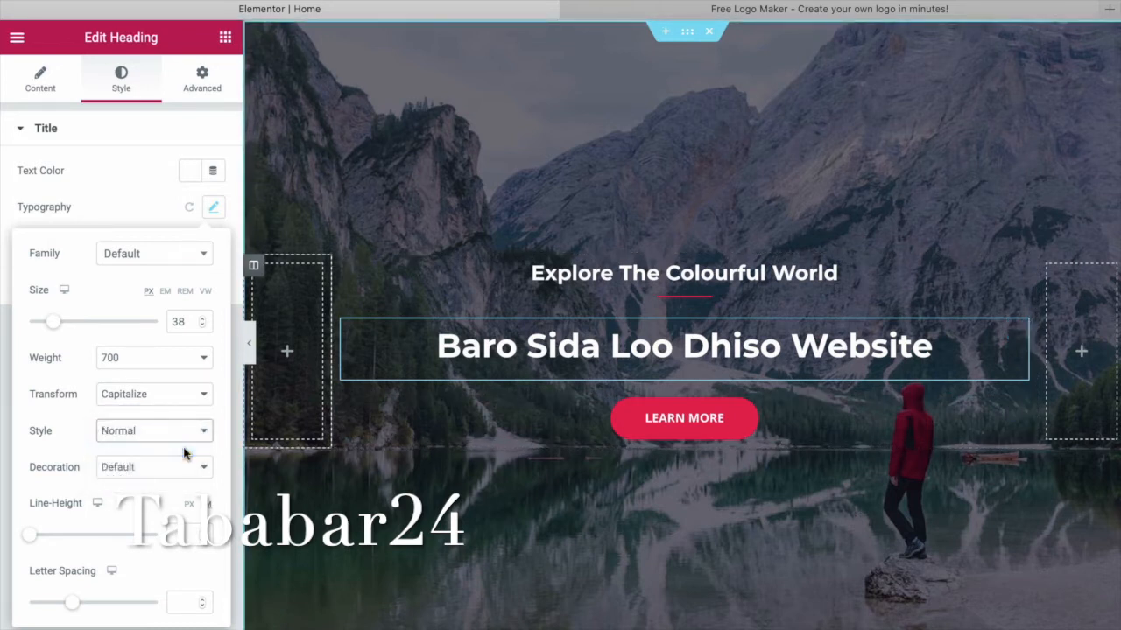
pyautogui.click(206, 435)
pyautogui.click(192, 448)
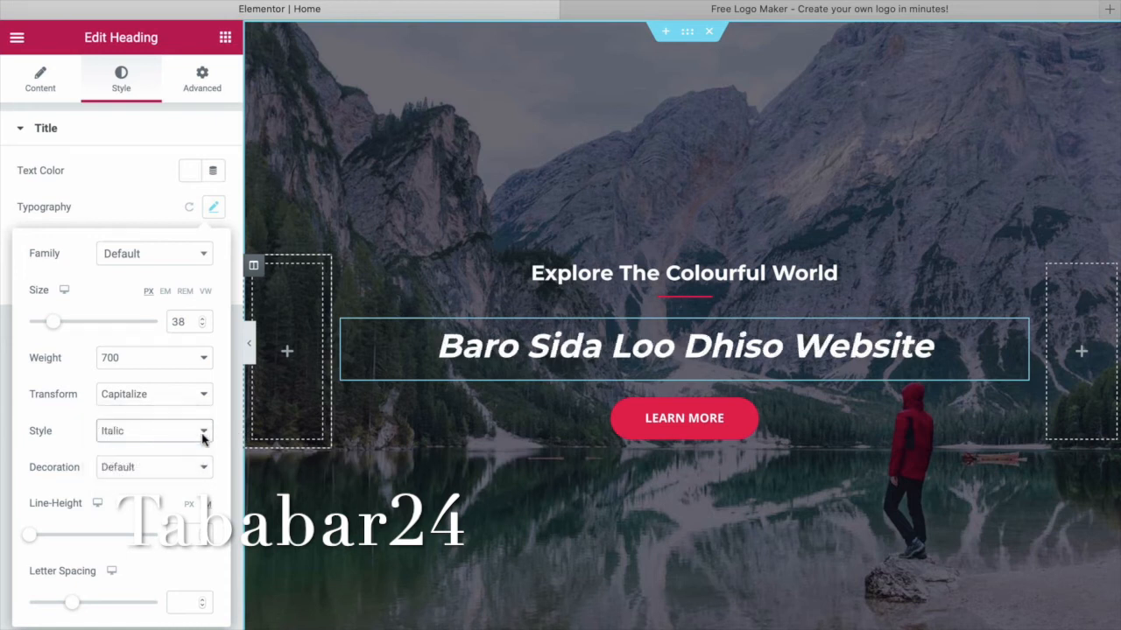
pyautogui.click(199, 433)
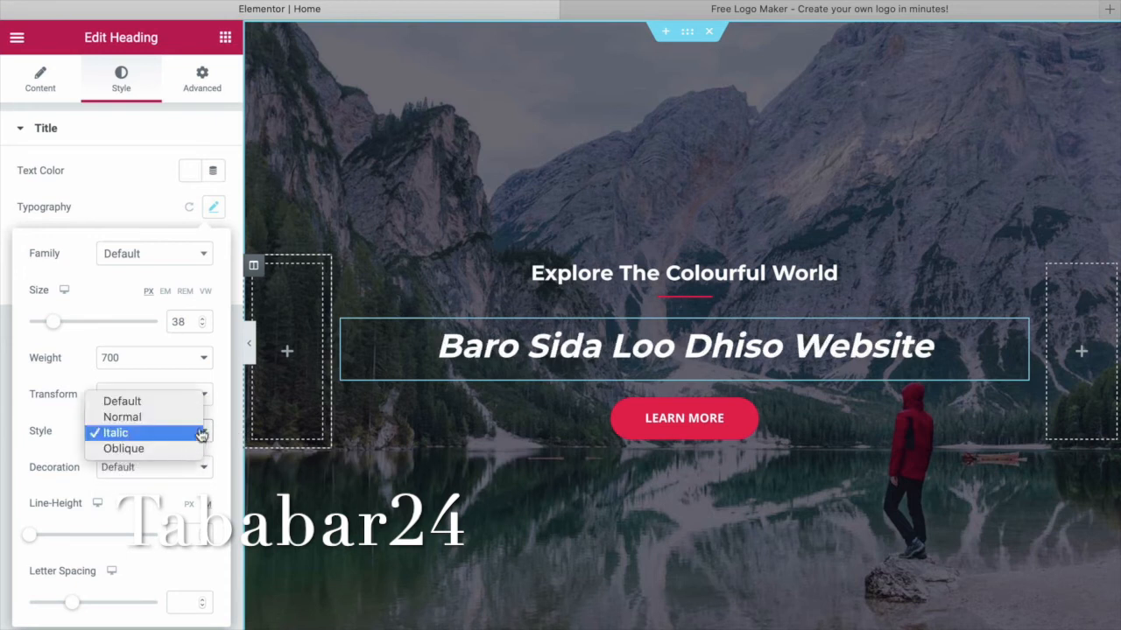
pyautogui.click(201, 450)
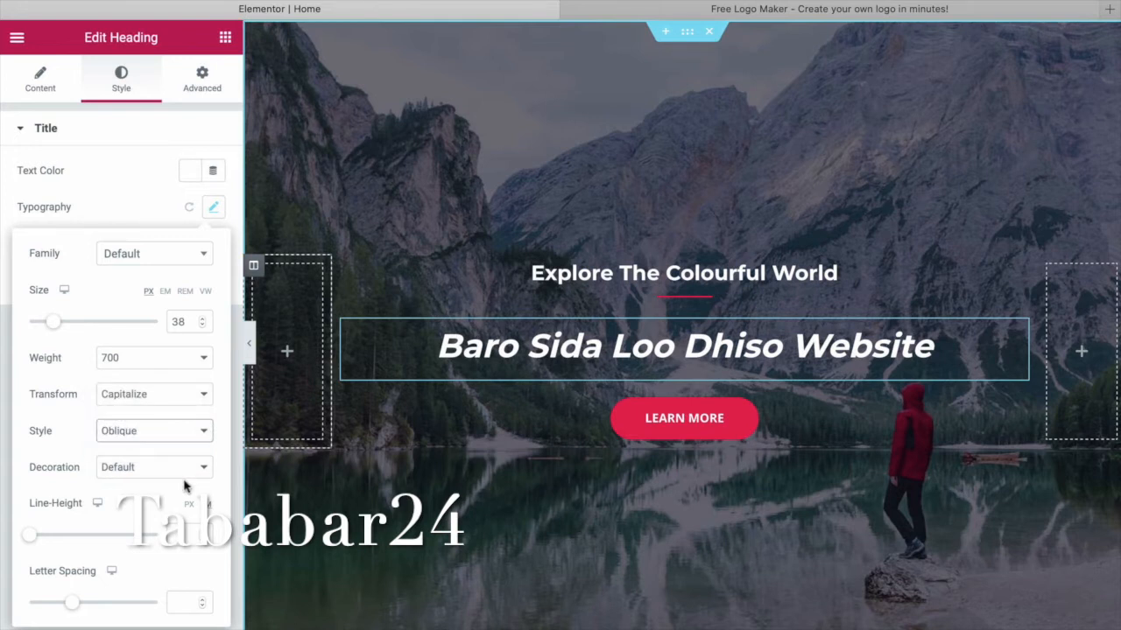
# Try Underline and Overline decorations, then return the heading's decoration to Default.
pyautogui.click(185, 476)
pyautogui.press('Down')
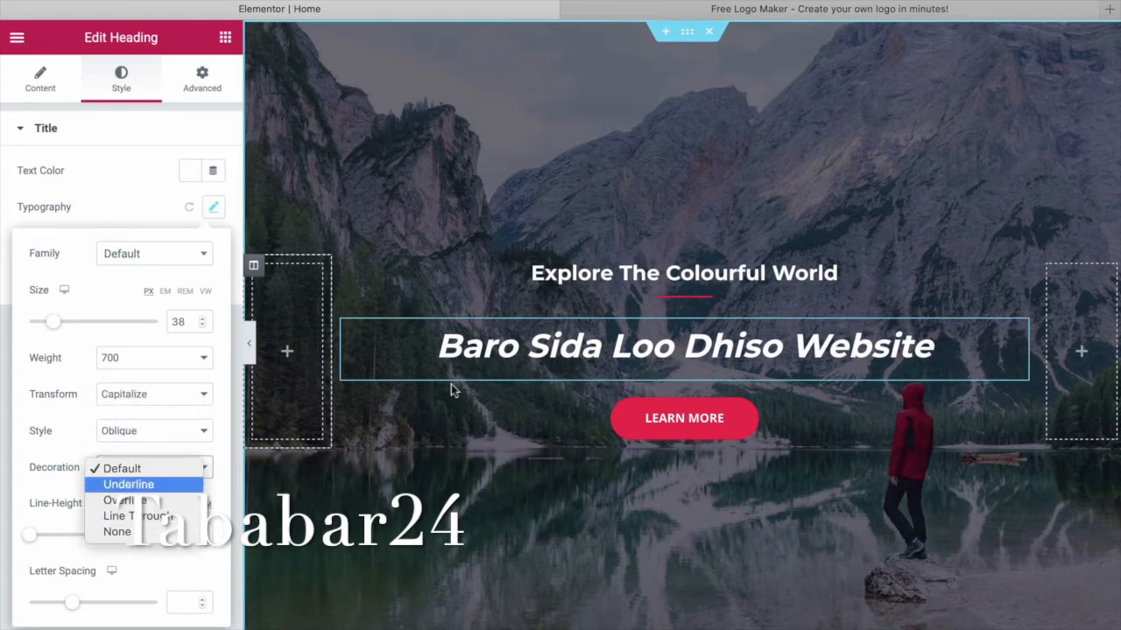
pyautogui.press('Return')
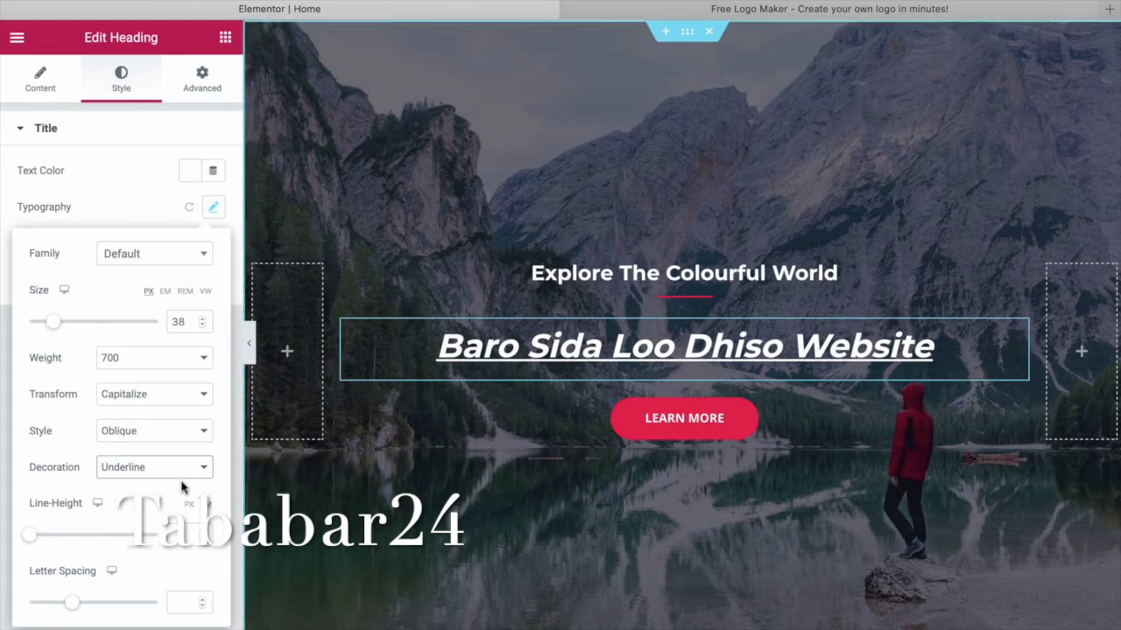
pyautogui.click(186, 473)
pyautogui.click(197, 483)
pyautogui.press('Down')
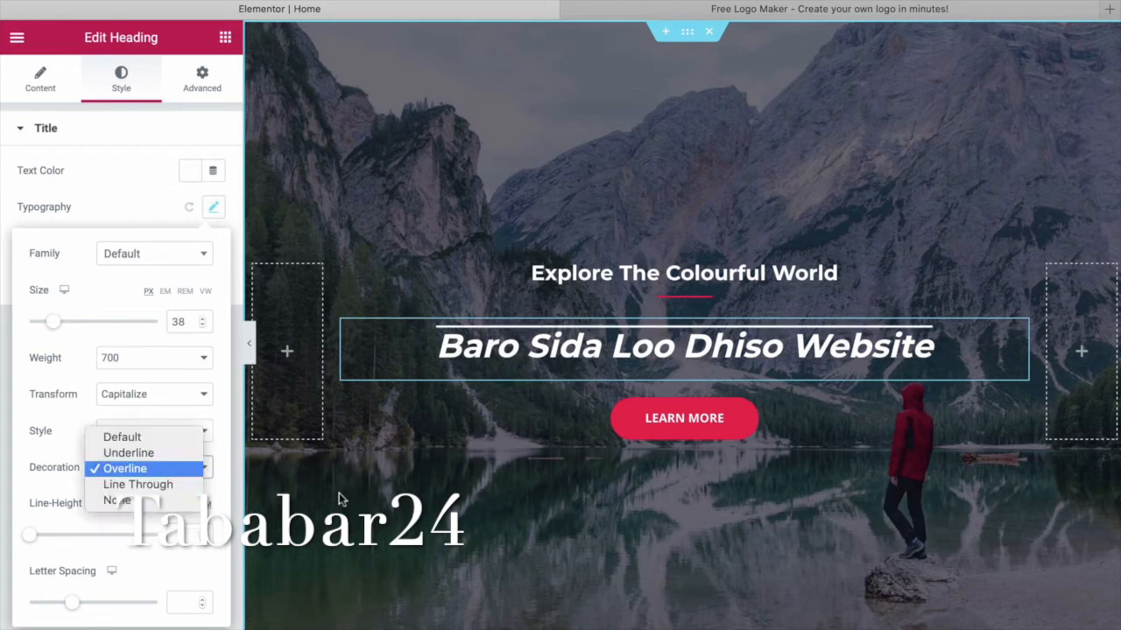
pyautogui.press('Up')
pyautogui.press('Up')
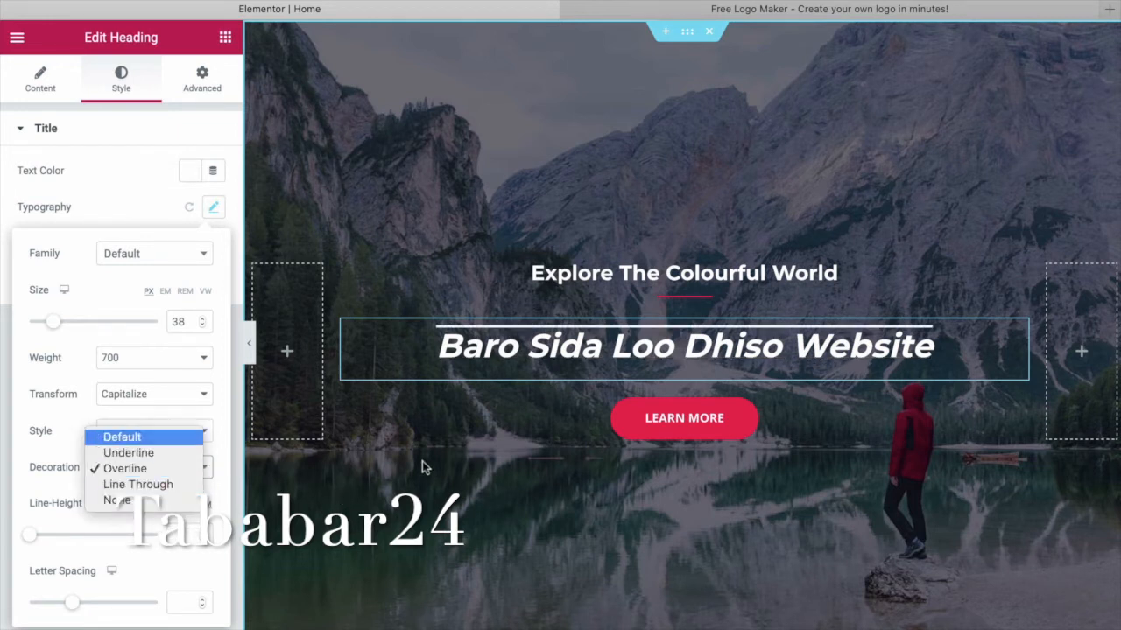
pyautogui.press('Return')
# Increase the heading's line height, set letter spacing to 2.6, and save with Ctrl+S.
pyautogui.scroll(-1, 636, 352)
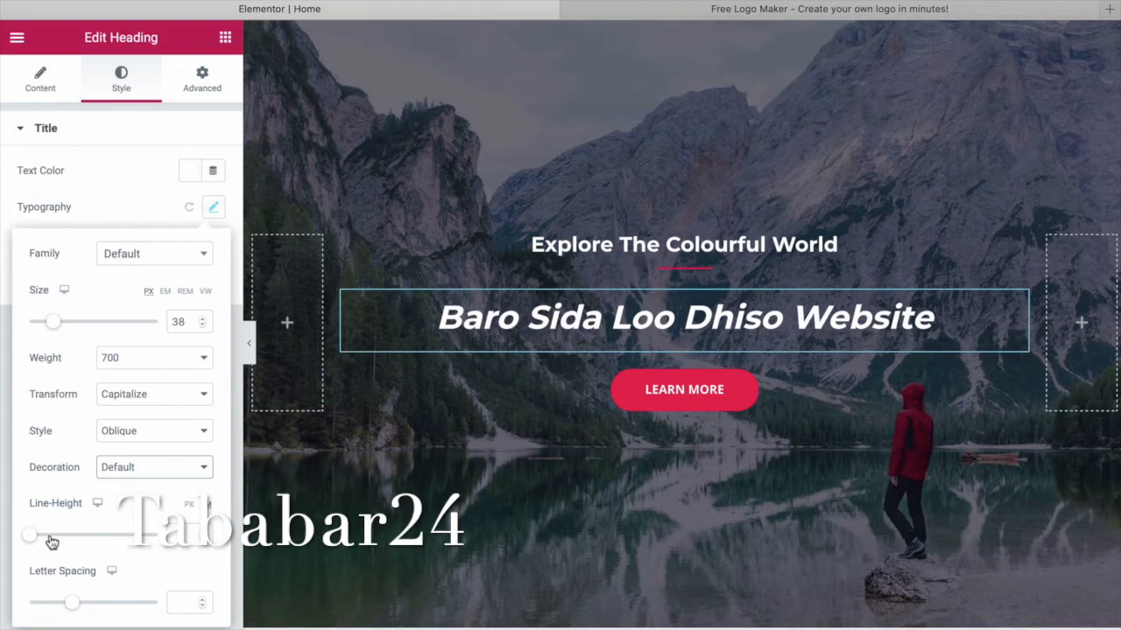
pyautogui.moveTo(56, 542); pyautogui.dragTo(43, 540)
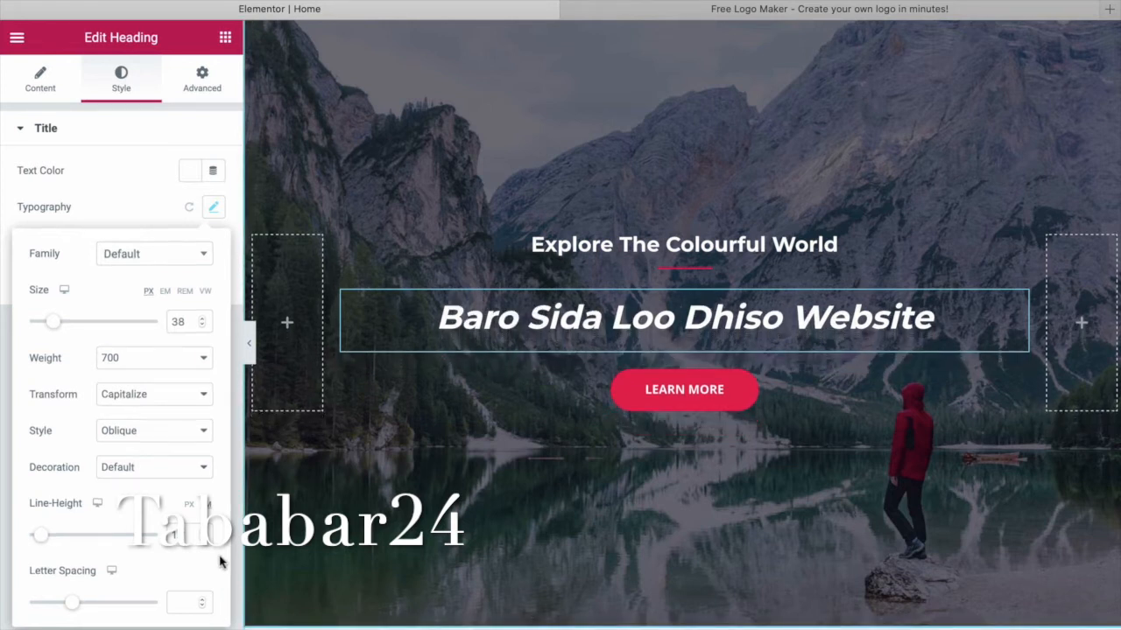
pyautogui.click(93, 606)
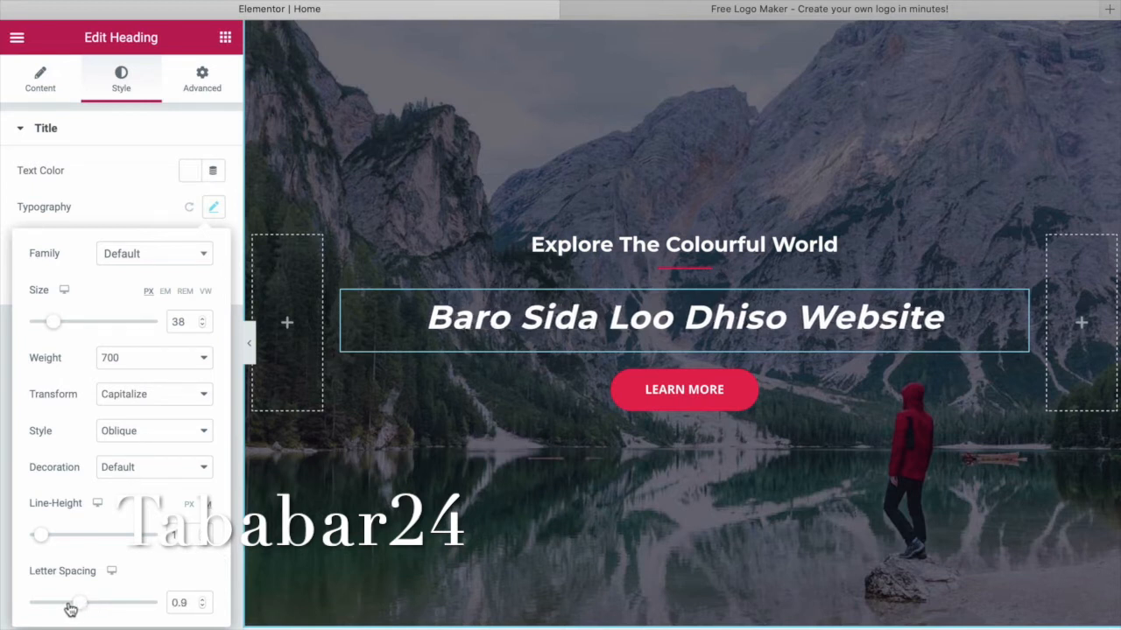
pyautogui.moveTo(44, 610); pyautogui.dragTo(94, 610)
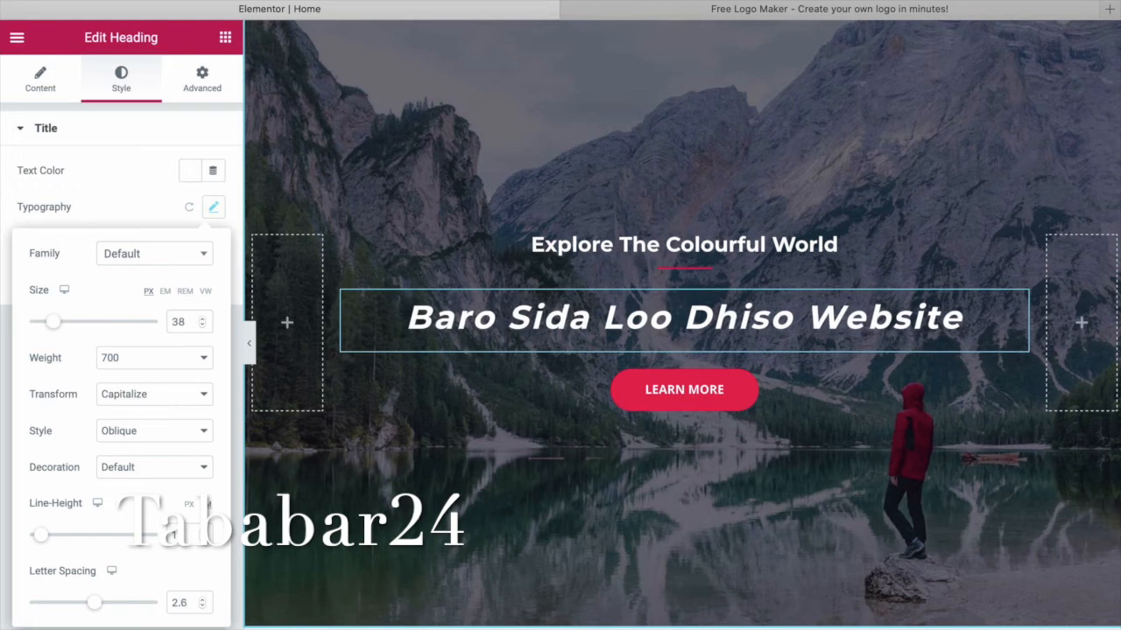
pyautogui.click(544, 499)
pyautogui.hotkey('ctrl', 's')
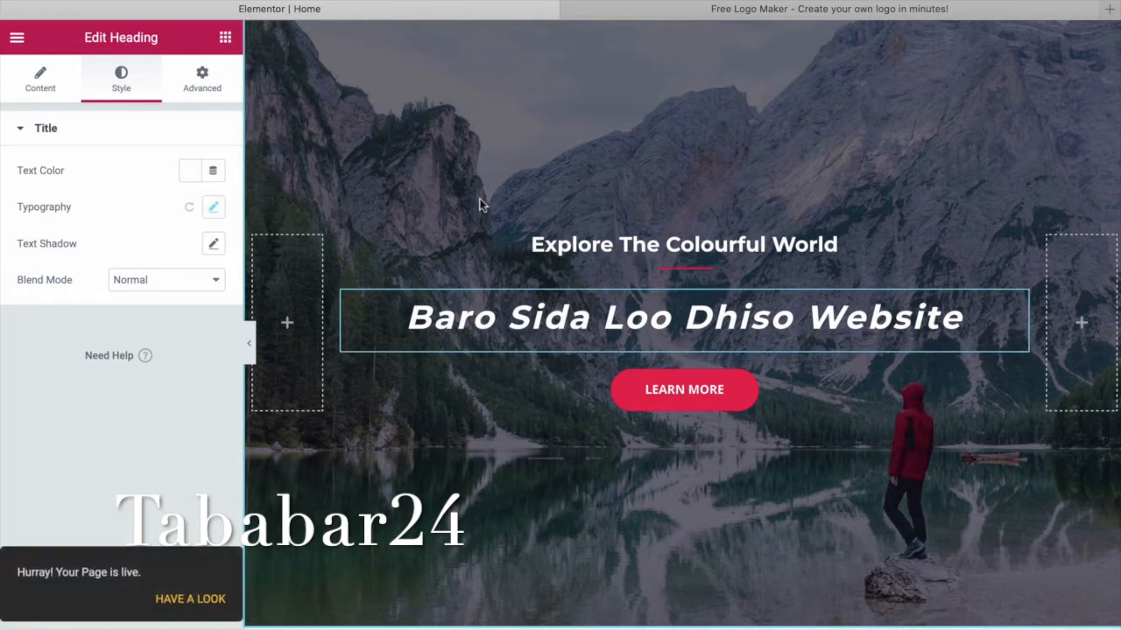
# Replace 'Explore The Colourful World' with 'Baroo way loo sameeyo websiteka' in the subheading title.
pyautogui.click(512, 246)
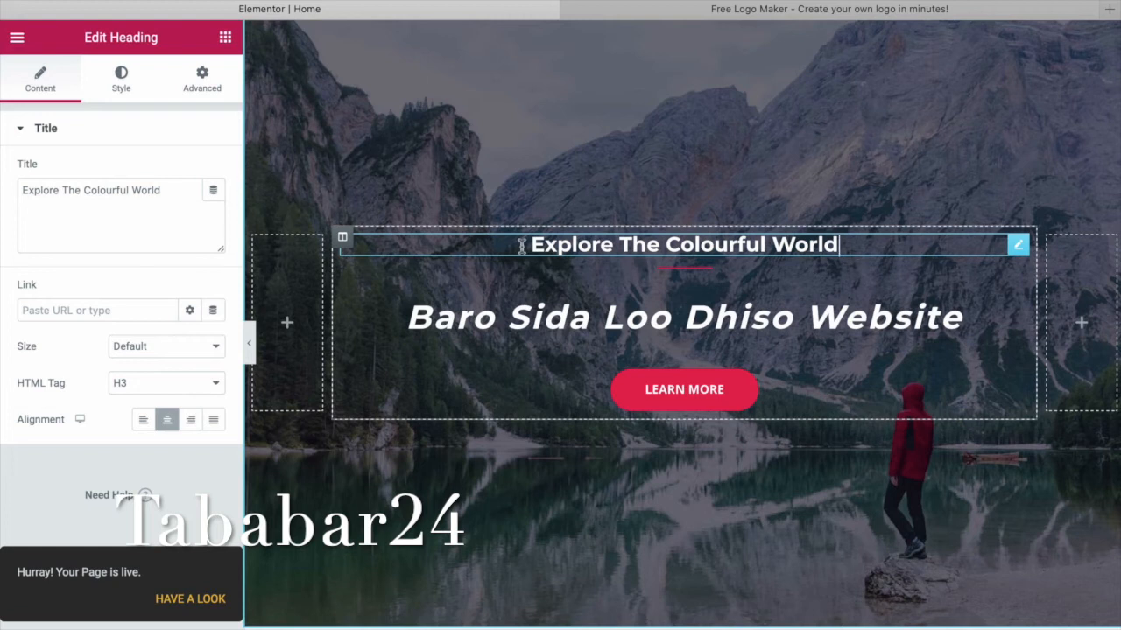
pyautogui.moveTo(840, 246); pyautogui.dragTo(525, 246)
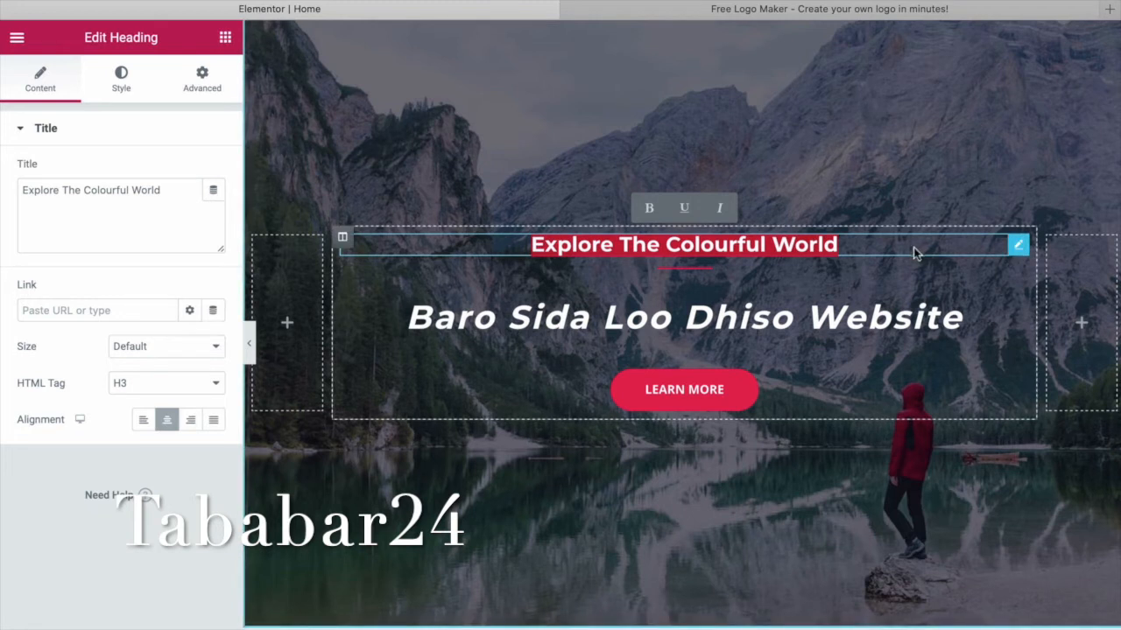
pyautogui.click(857, 254)
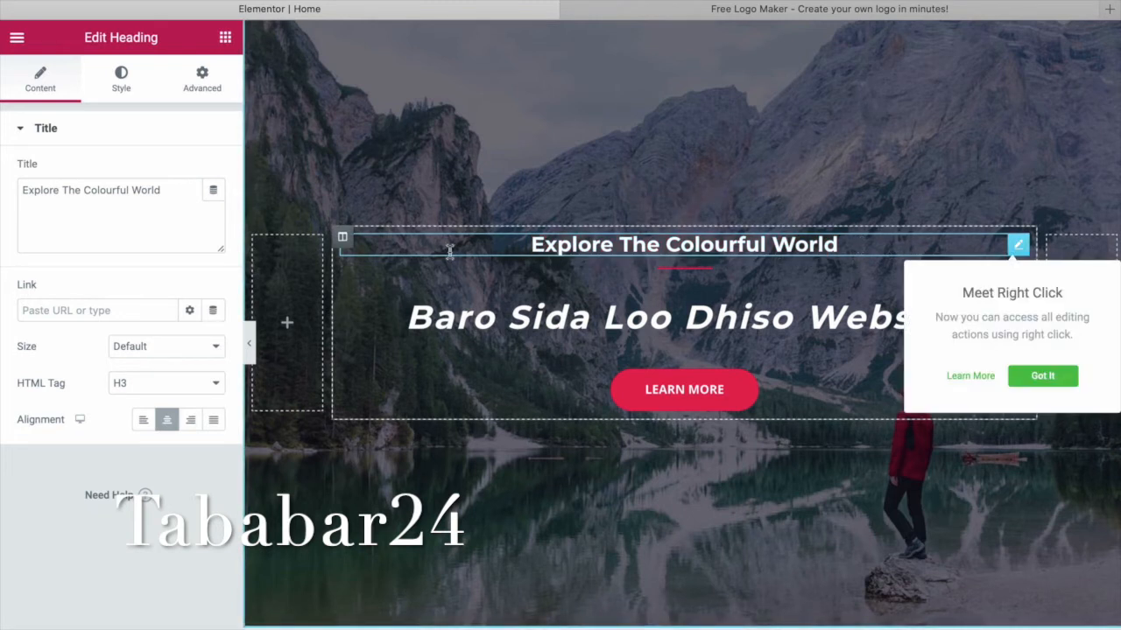
pyautogui.moveTo(170, 194); pyautogui.dragTo(26, 192)
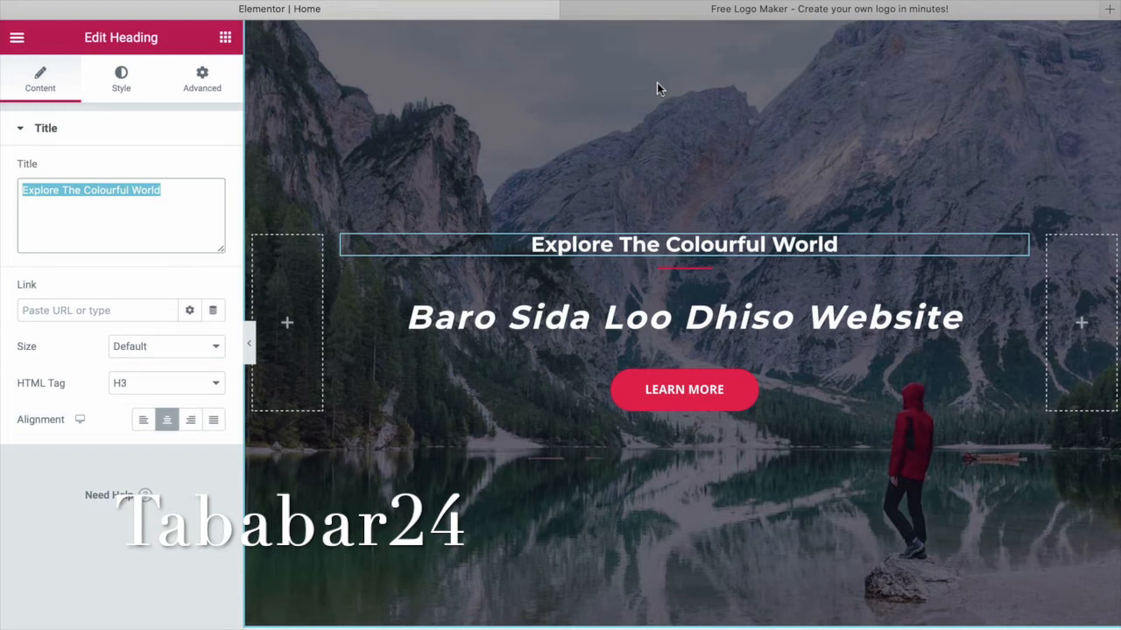
pyautogui.write('Ba')
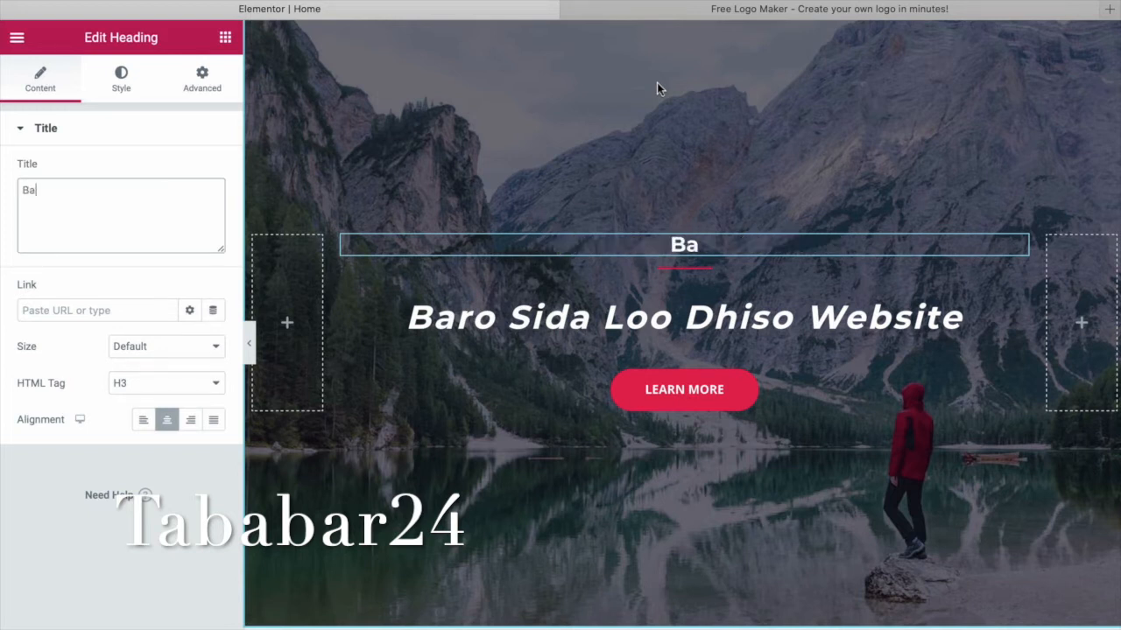
pyautogui.write('roo w')
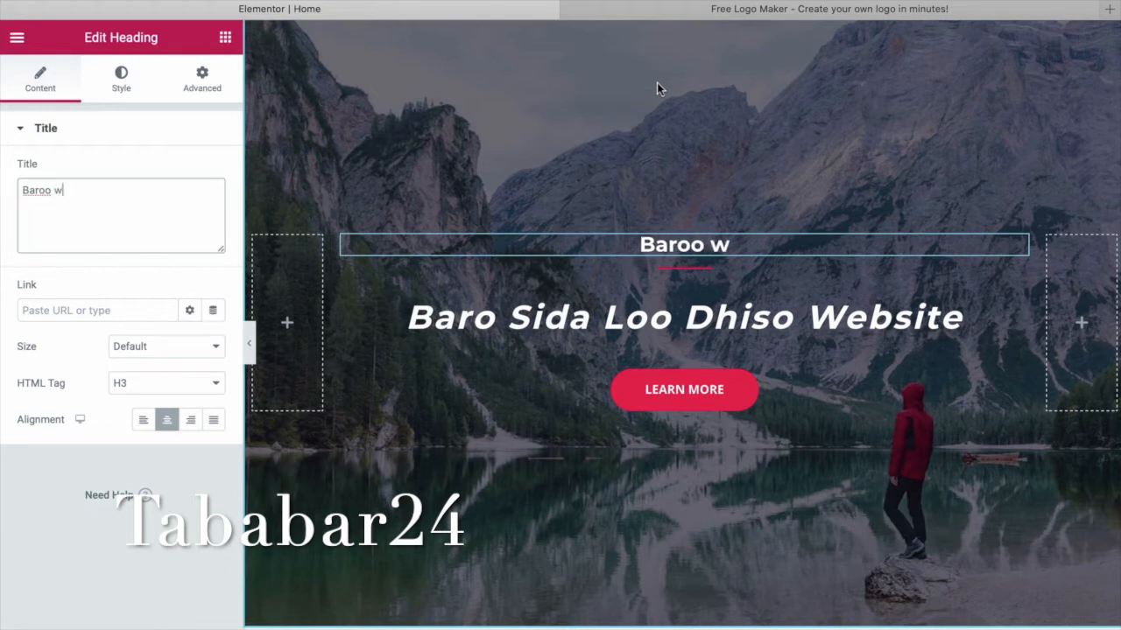
pyautogui.write('ayk')
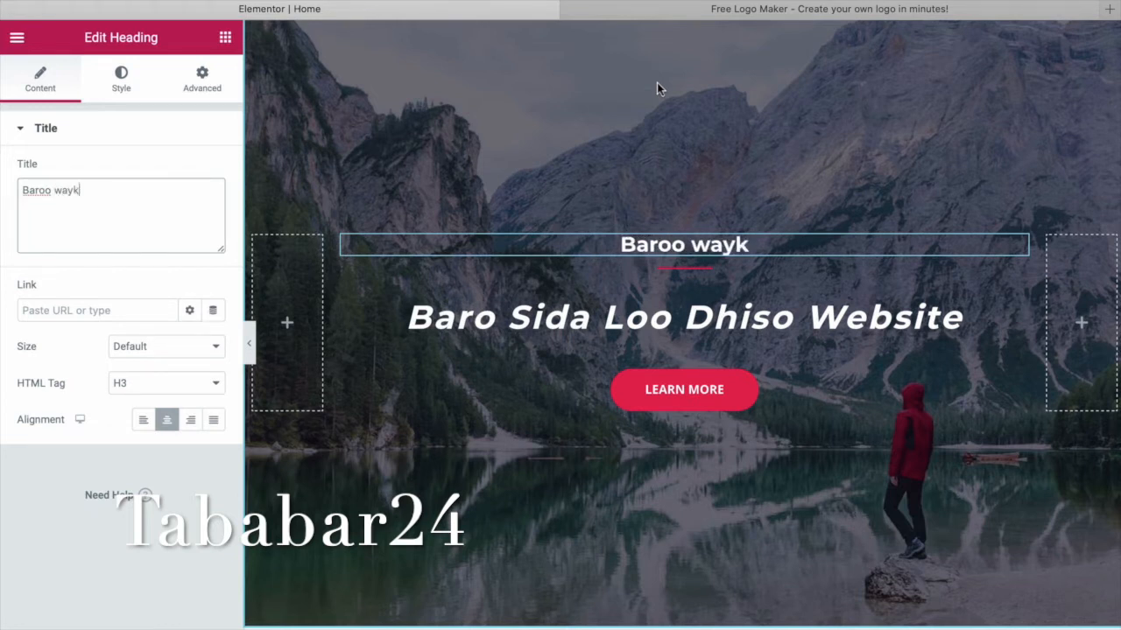
pyautogui.press('BackSpace')
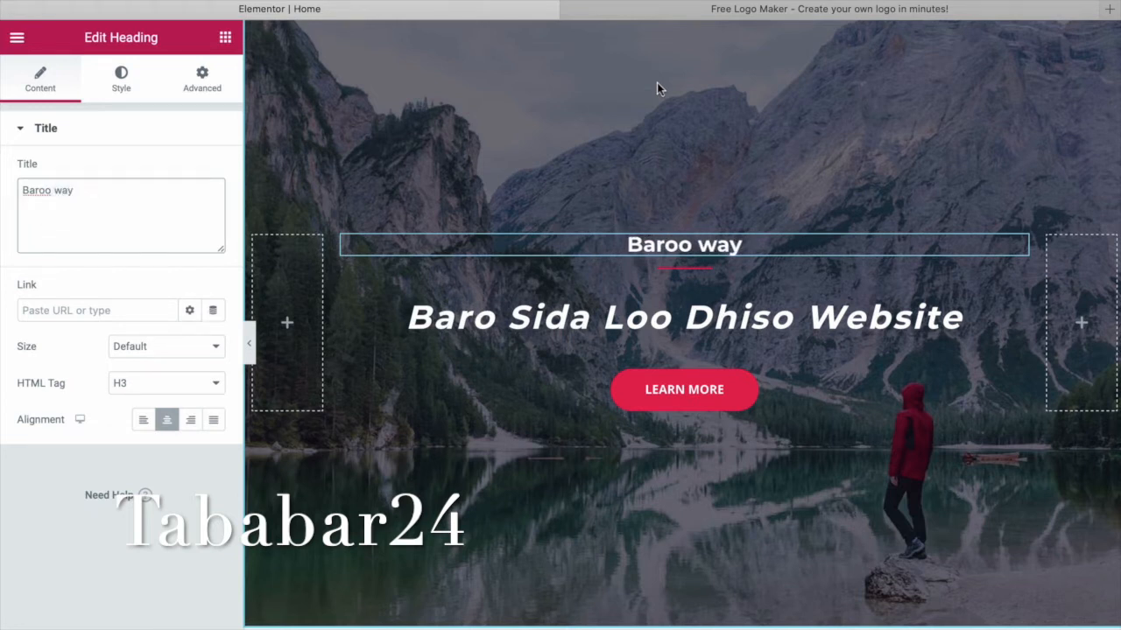
pyautogui.write('ga')
pyautogui.press('BackSpace')
pyautogui.press('BackSpace')
pyautogui.write('loo ')
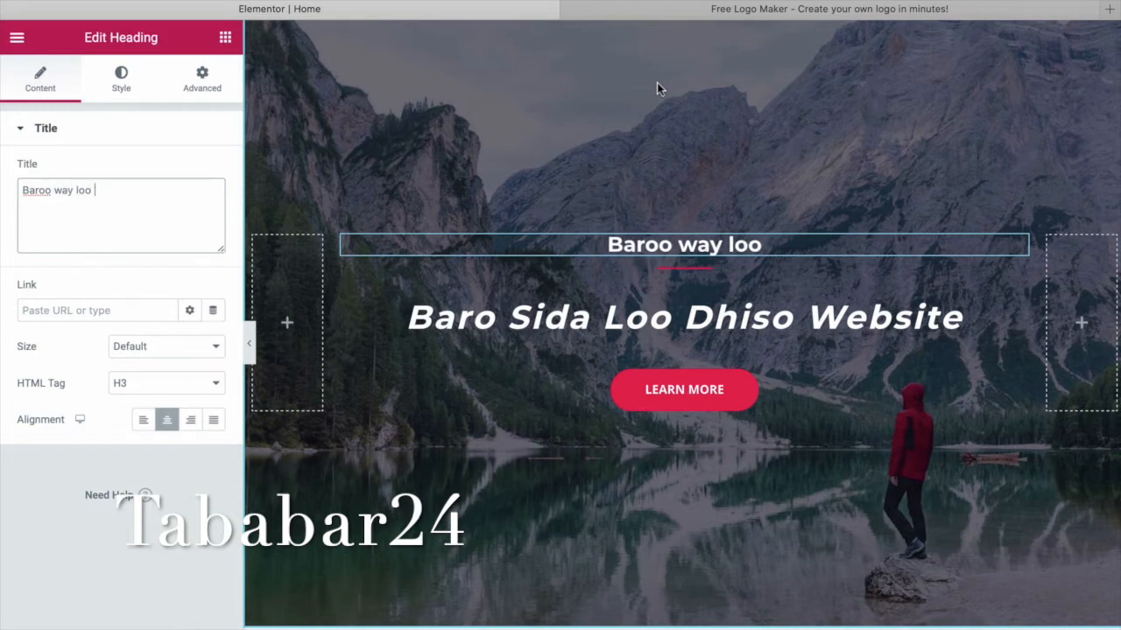
pyautogui.write('samee')
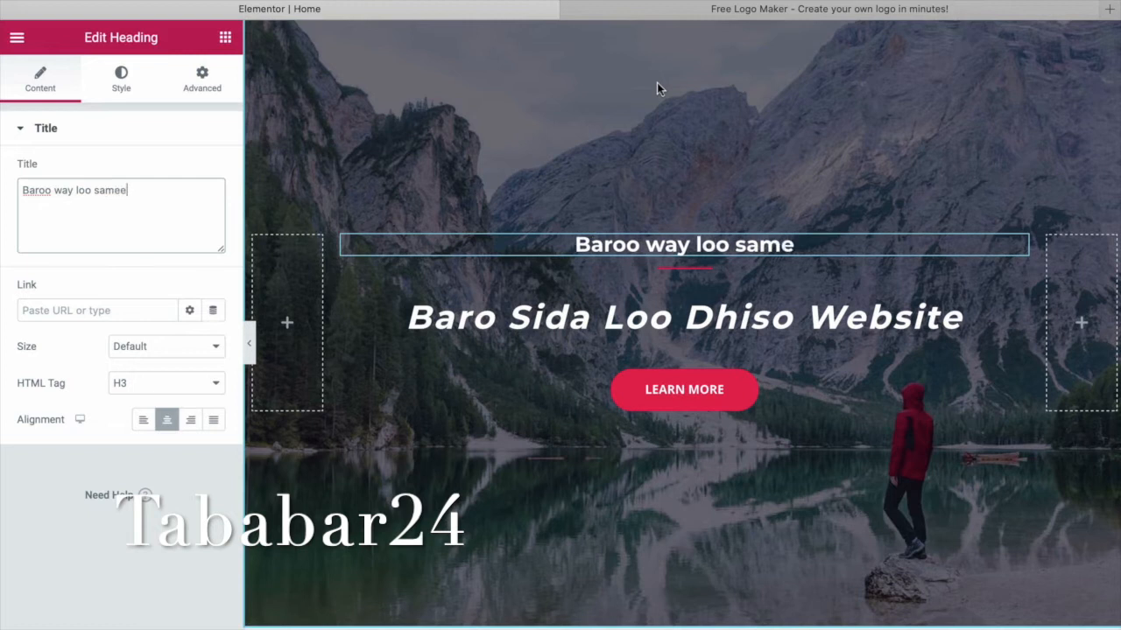
pyautogui.write('yo wbka')
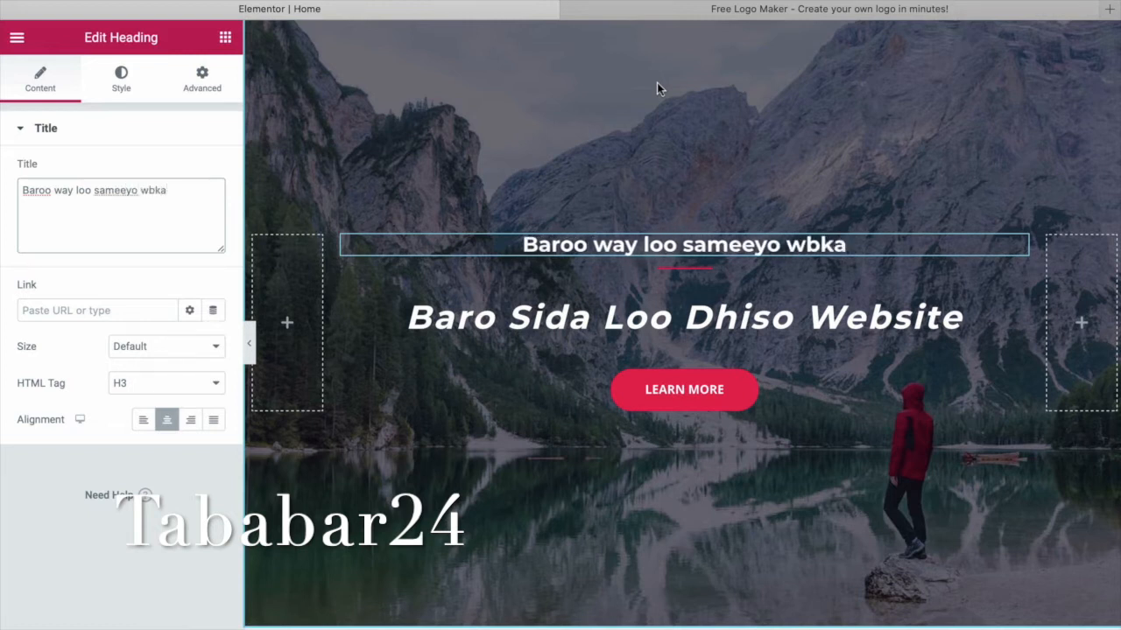
pyautogui.press('BackSpace')
pyautogui.press('BackSpace')
pyautogui.press('BackSpace')
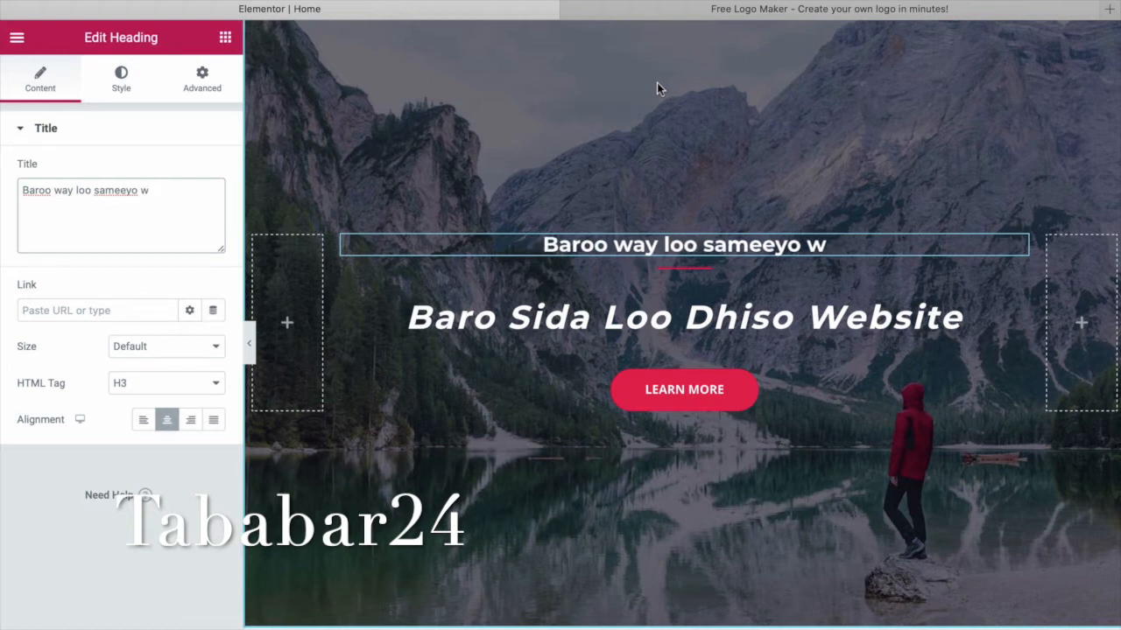
pyautogui.write('ebsitek')
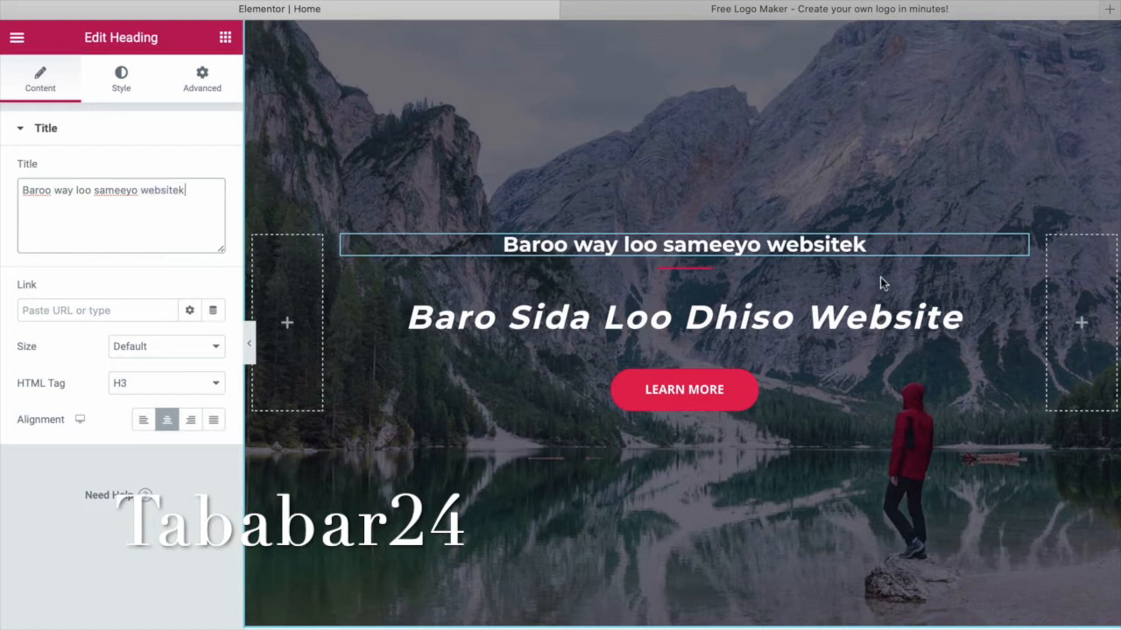
pyautogui.write('a')
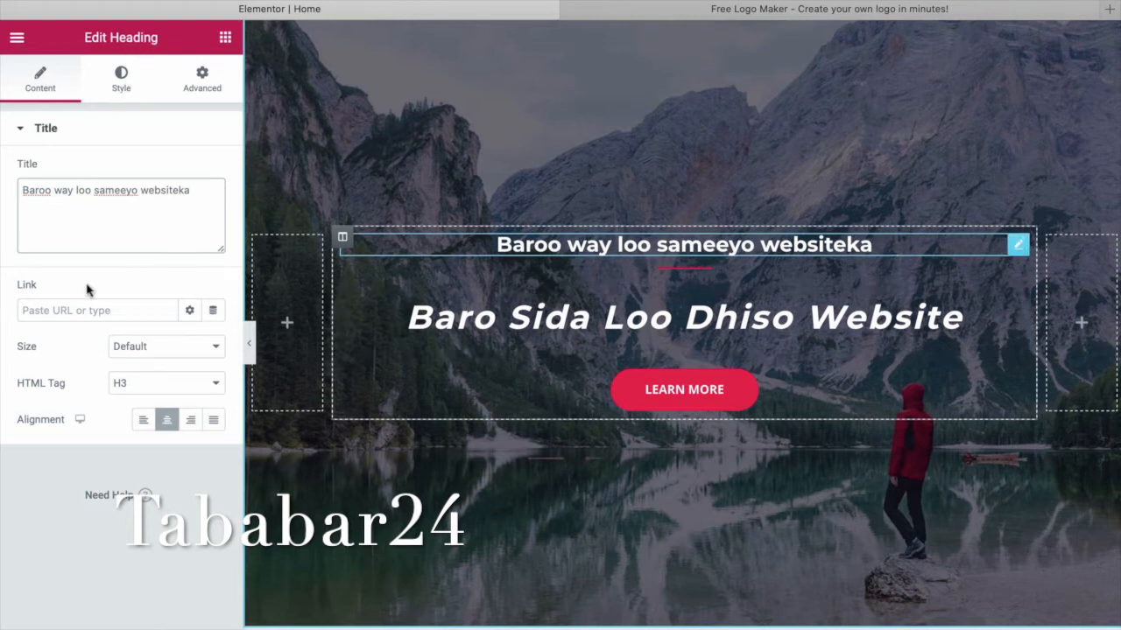
# Try the subheading's text shadow and Multiply blend mode, leaving blend mode Normal.
pyautogui.click(122, 81)
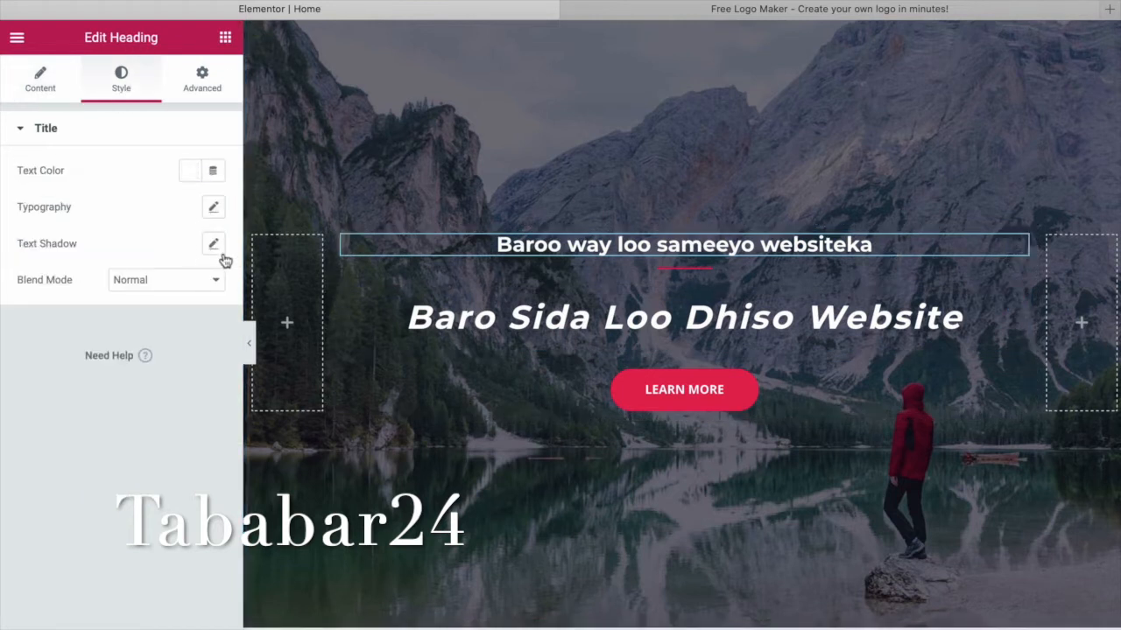
pyautogui.click(213, 249)
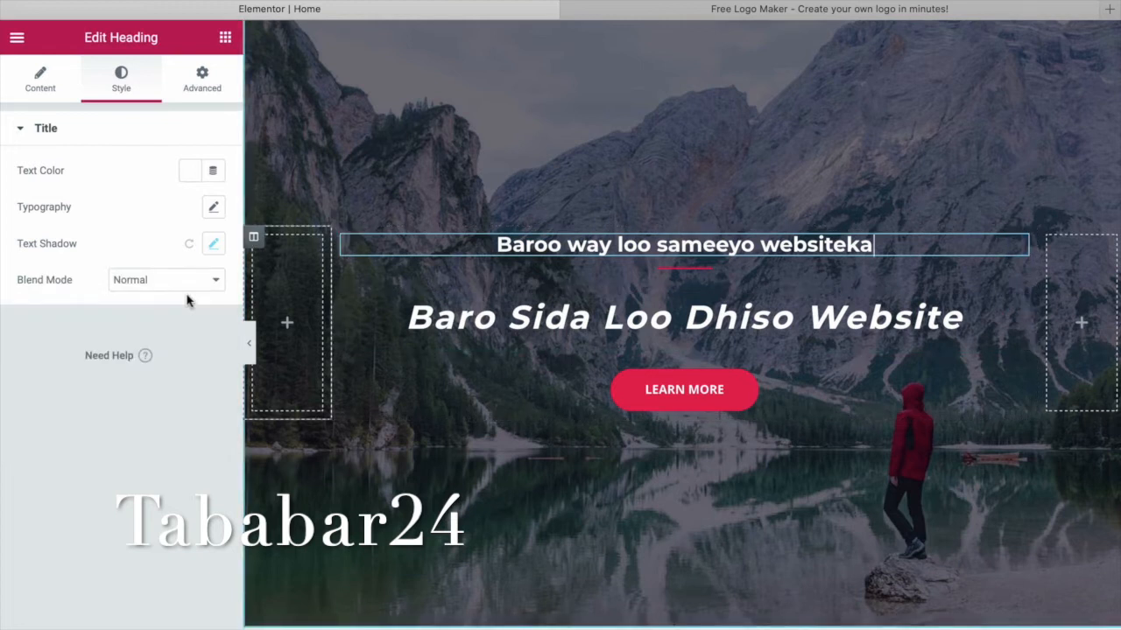
pyautogui.click(197, 282)
pyautogui.press('Return')
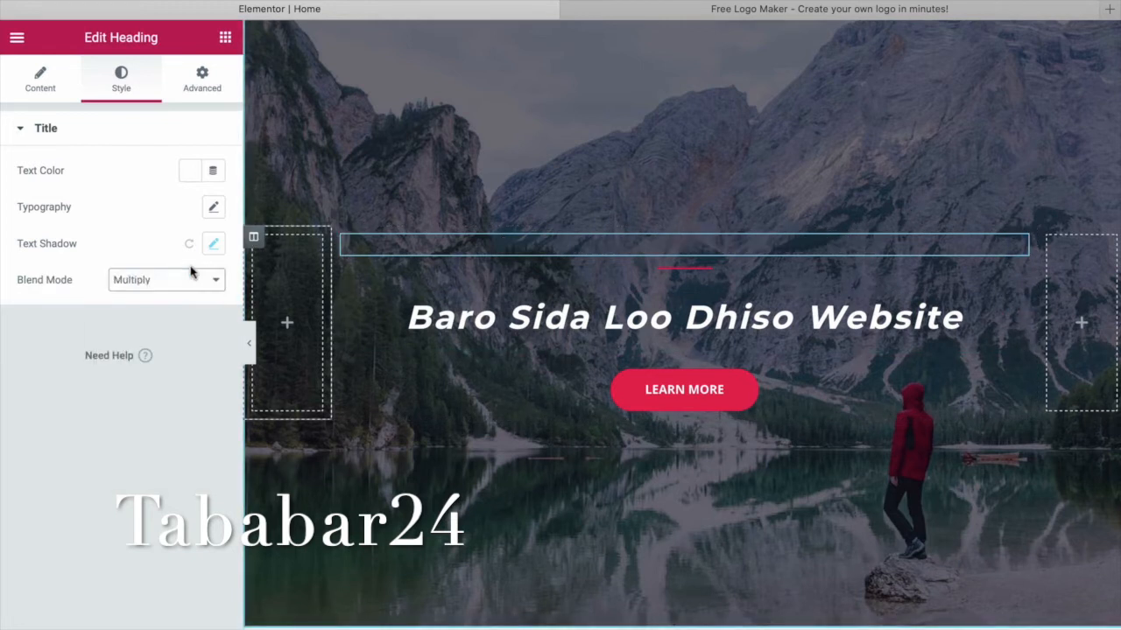
pyautogui.click(191, 273)
pyautogui.press('Up')
pyautogui.press('Return')
# Set the subheading's font size to 44 px and letter spacing to about 3.3.
pyautogui.click(216, 210)
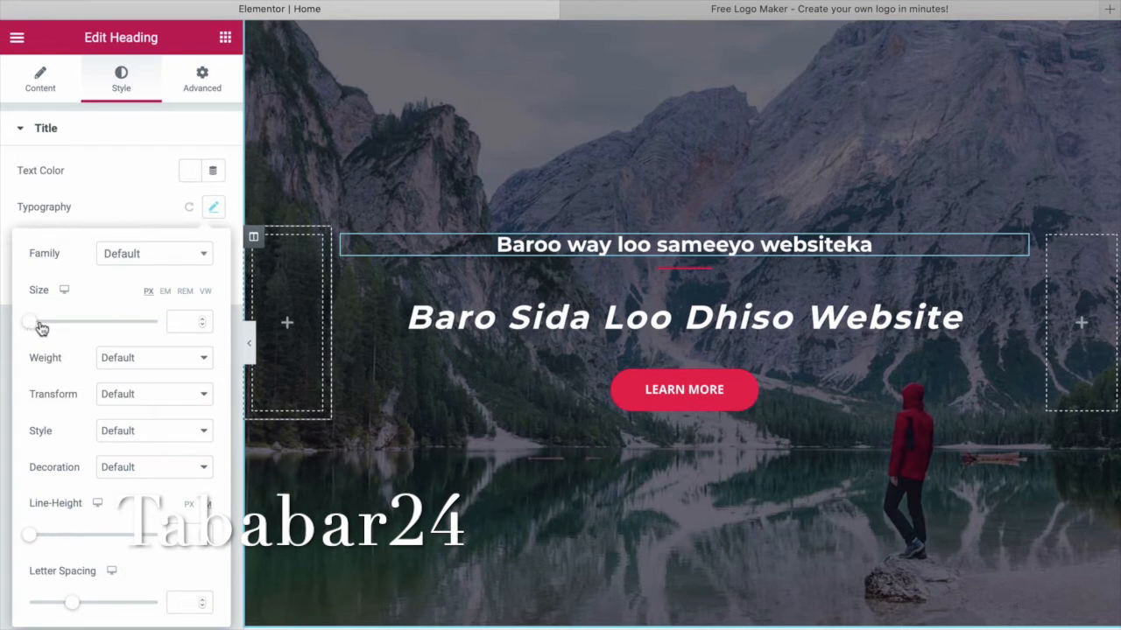
pyautogui.moveTo(56, 329); pyautogui.dragTo(57, 327)
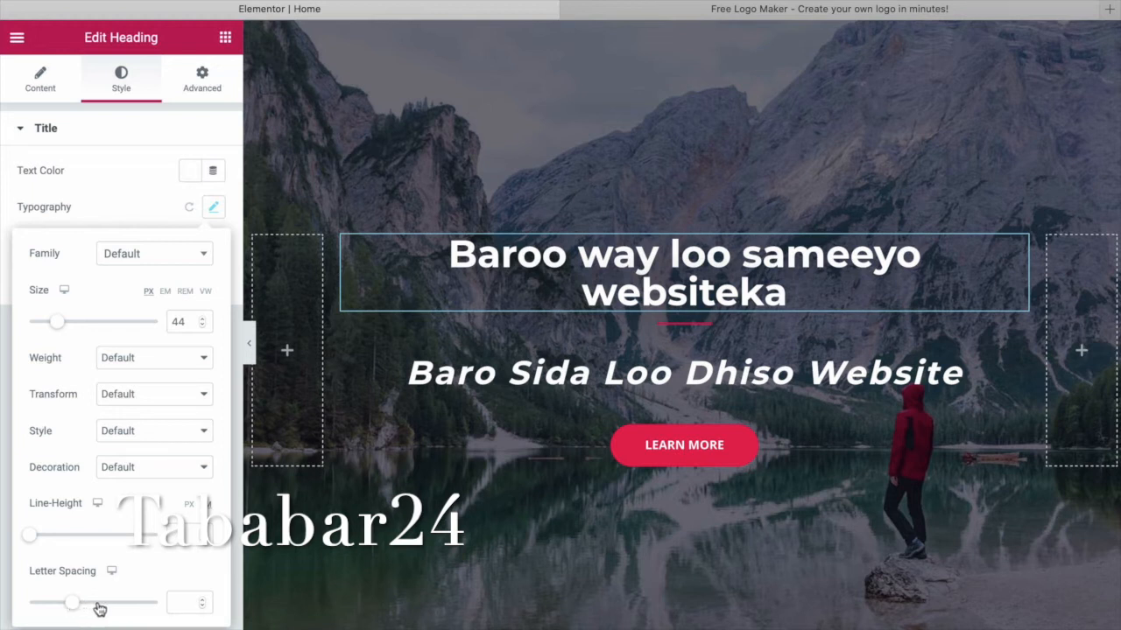
pyautogui.moveTo(104, 608); pyautogui.dragTo(103, 608)
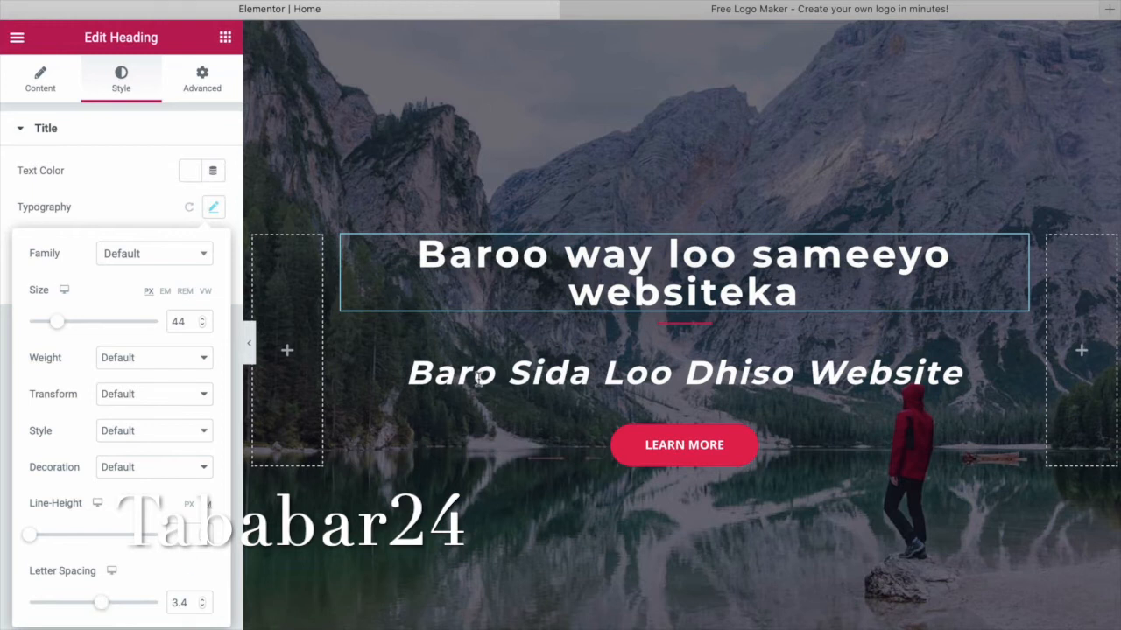
pyautogui.click(439, 355)
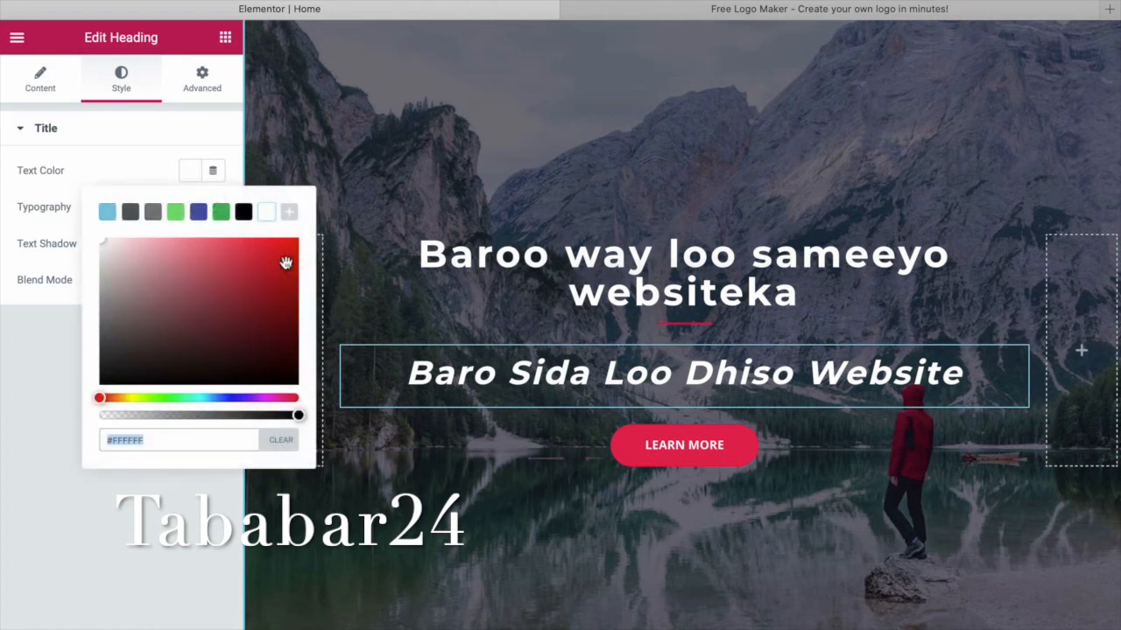
# Colour the 'Baro Sida Loo Dhiso Website' title #6E71E4 purple-blue.
pyautogui.click(285, 263)
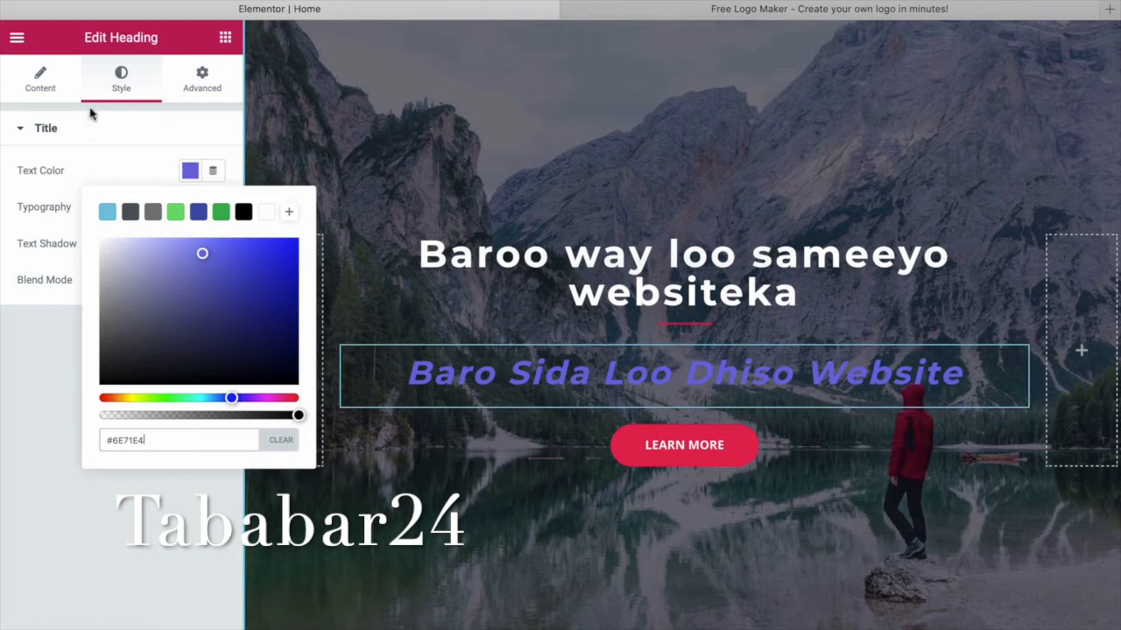
pyautogui.click(147, 128)
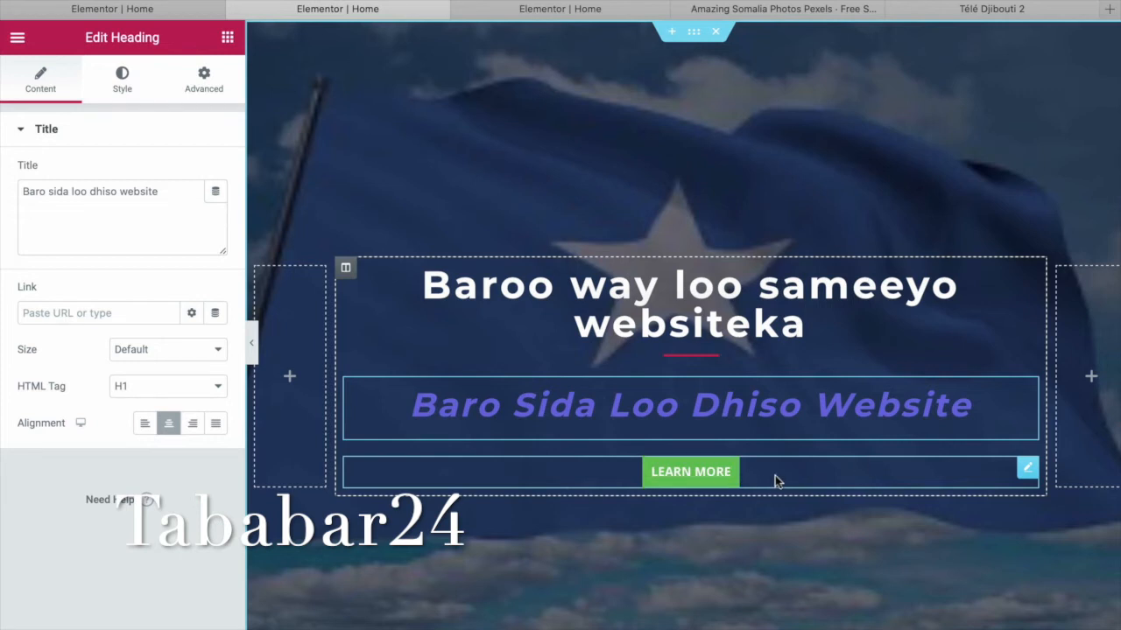
# Edit the Learn More button and link it to the site's About page.
pyautogui.click(739, 484)
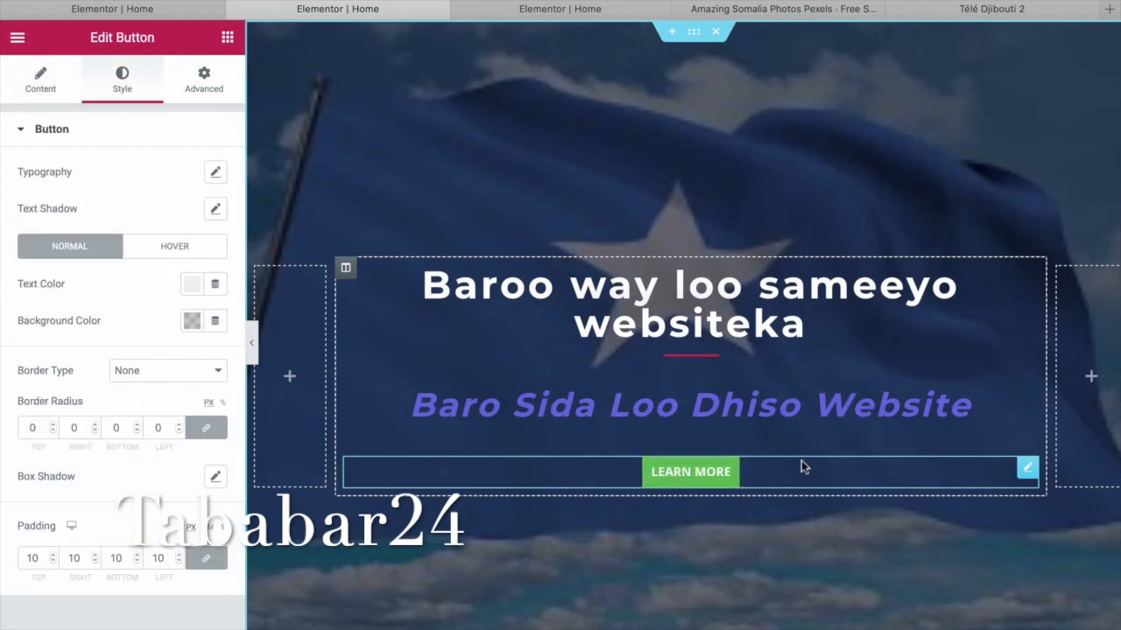
pyautogui.rightClick(922, 481)
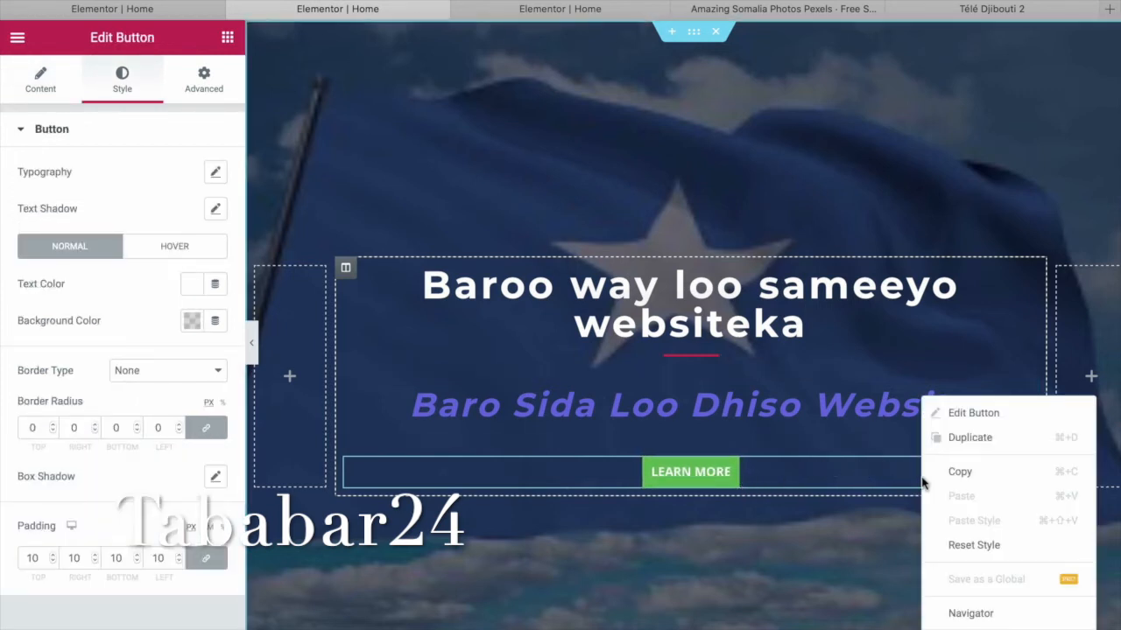
pyautogui.click(977, 414)
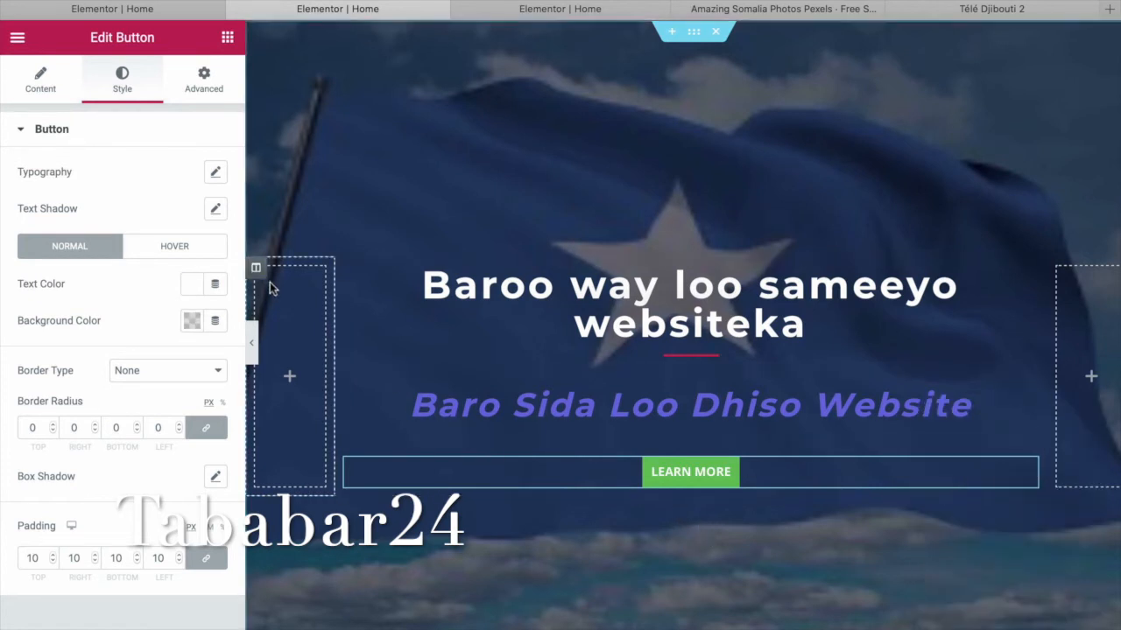
pyautogui.click(39, 76)
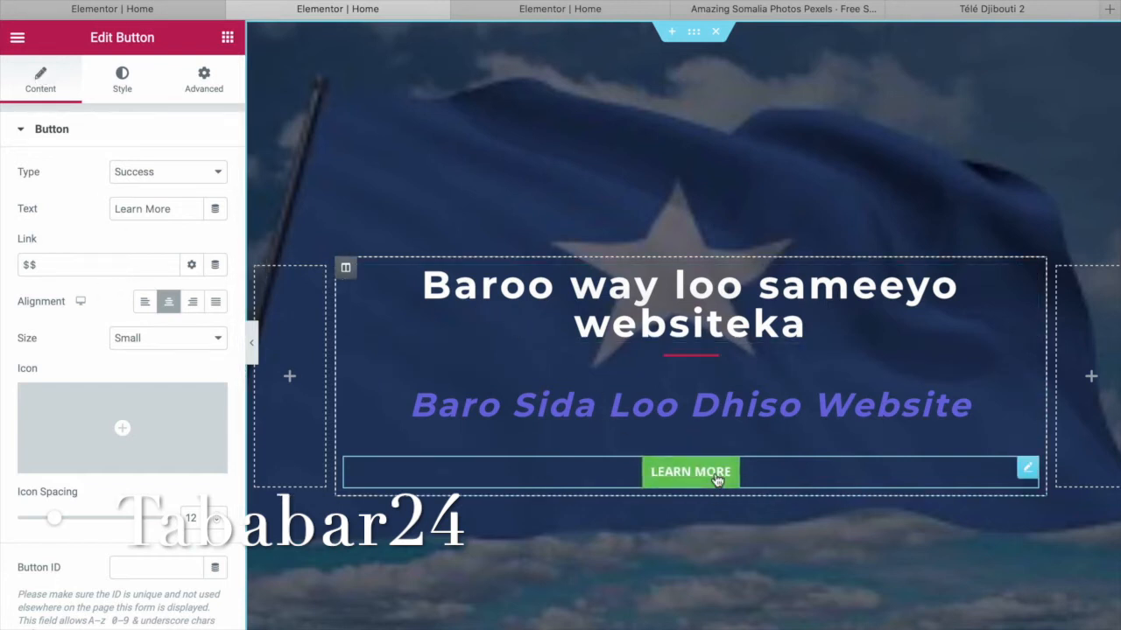
pyautogui.click(150, 271)
pyautogui.press('BackSpace')
pyautogui.press('BackSpace')
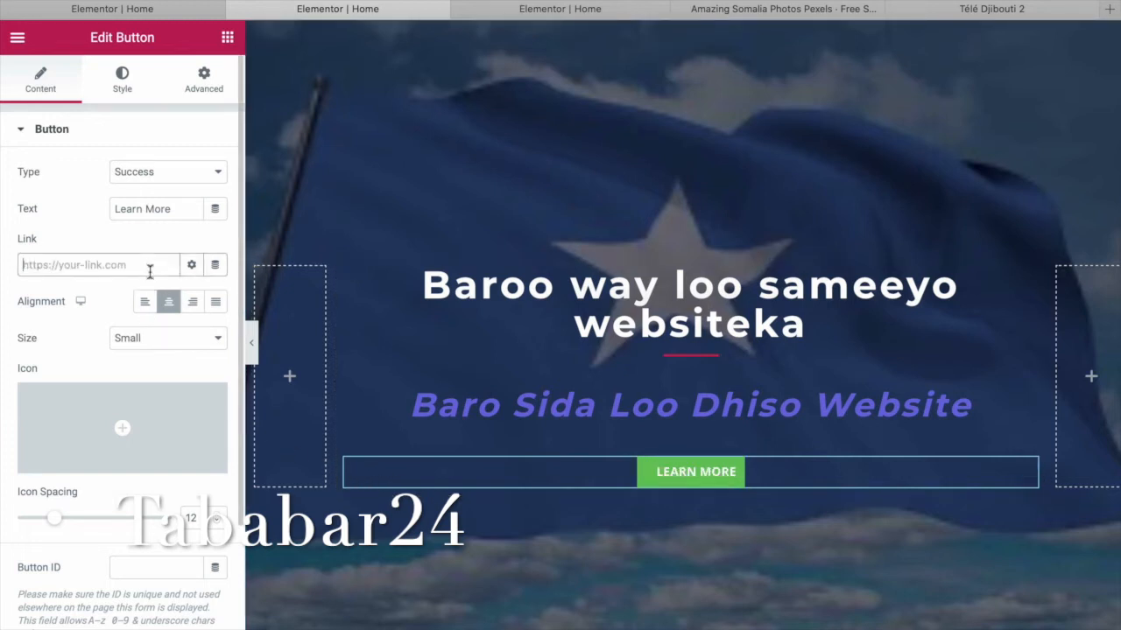
pyautogui.write('abo')
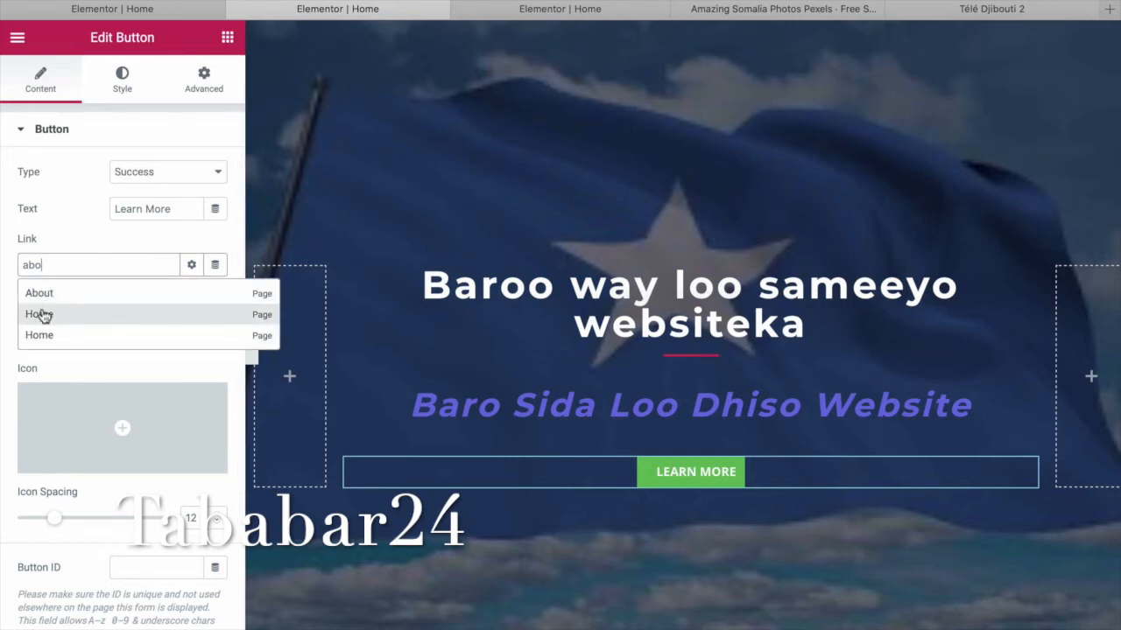
pyautogui.click(46, 294)
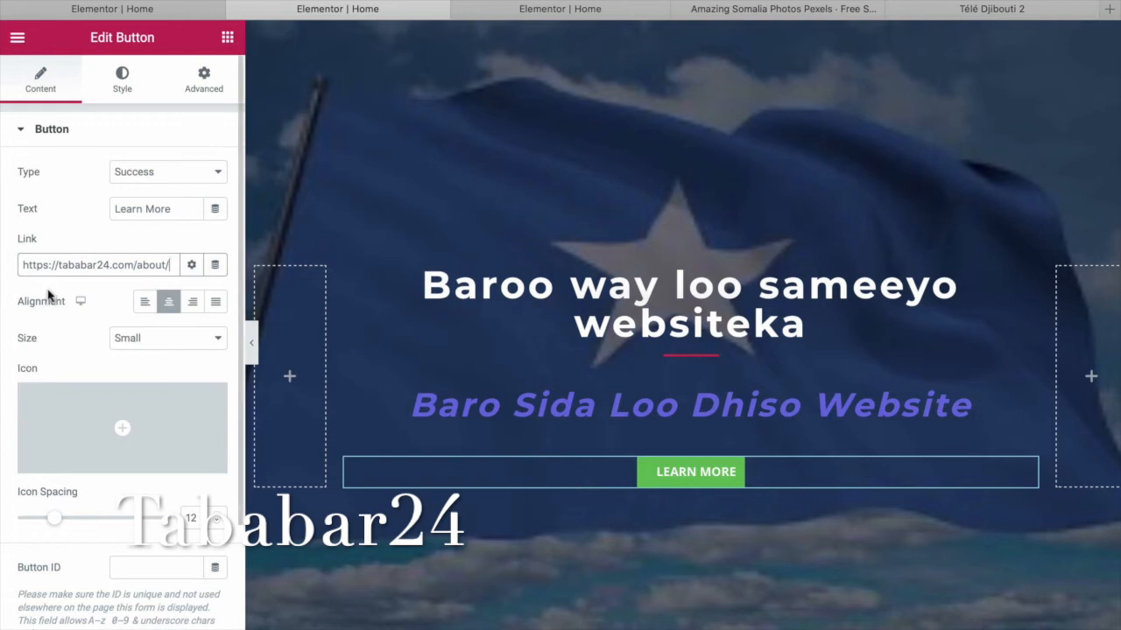
# Change the button label to 'About us'.
pyautogui.tripleClick(181, 207)
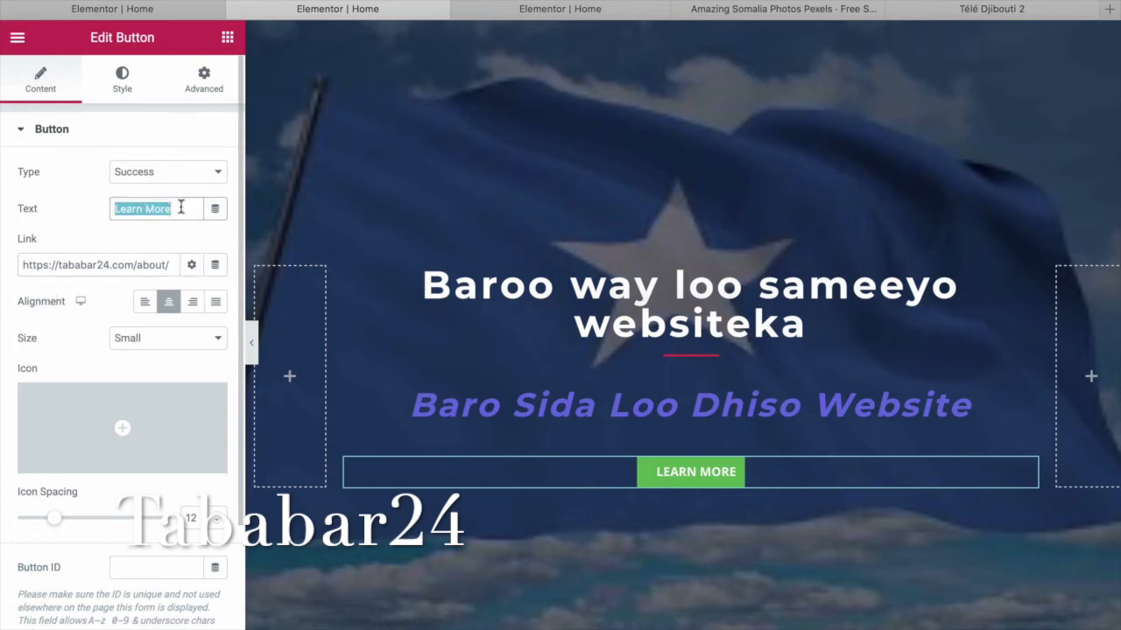
pyautogui.write('Ab')
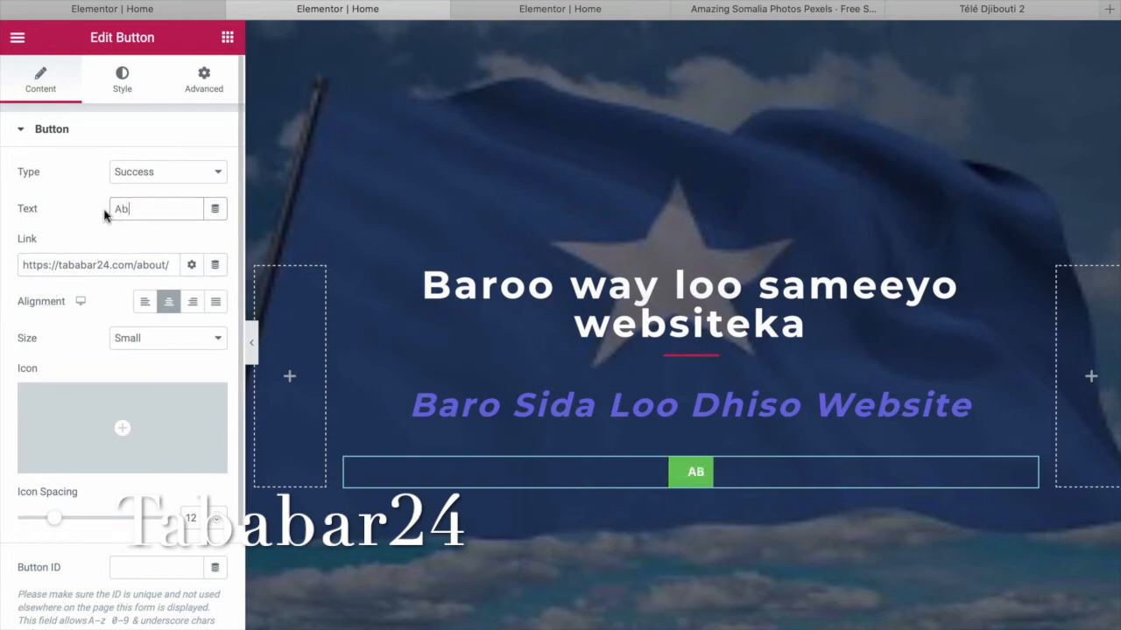
pyautogui.write('out')
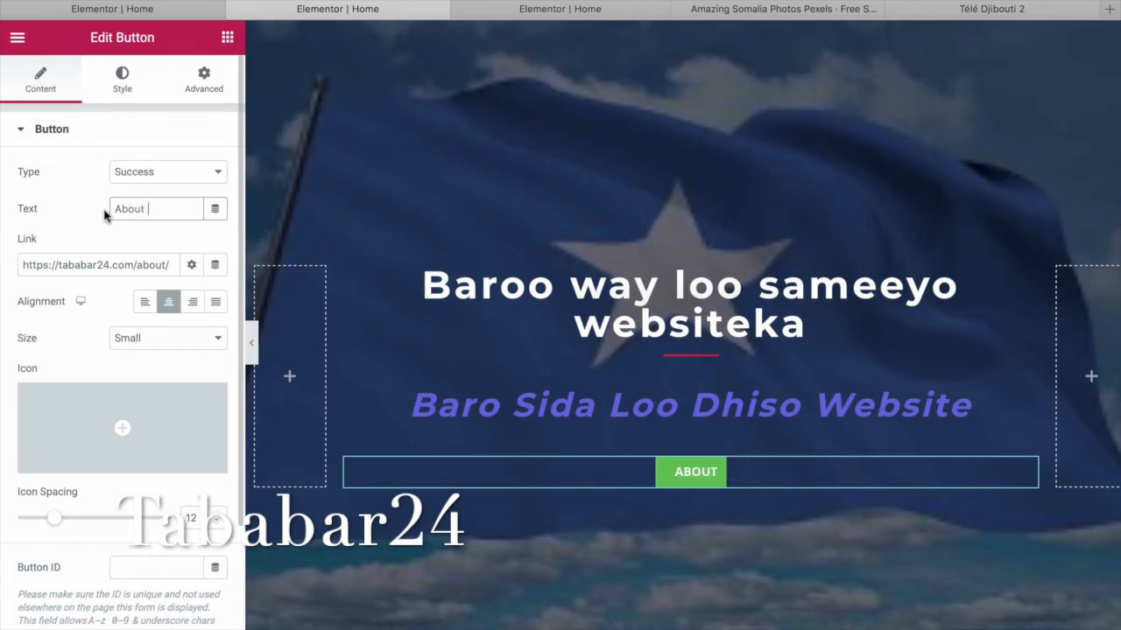
pyautogui.write(' us')
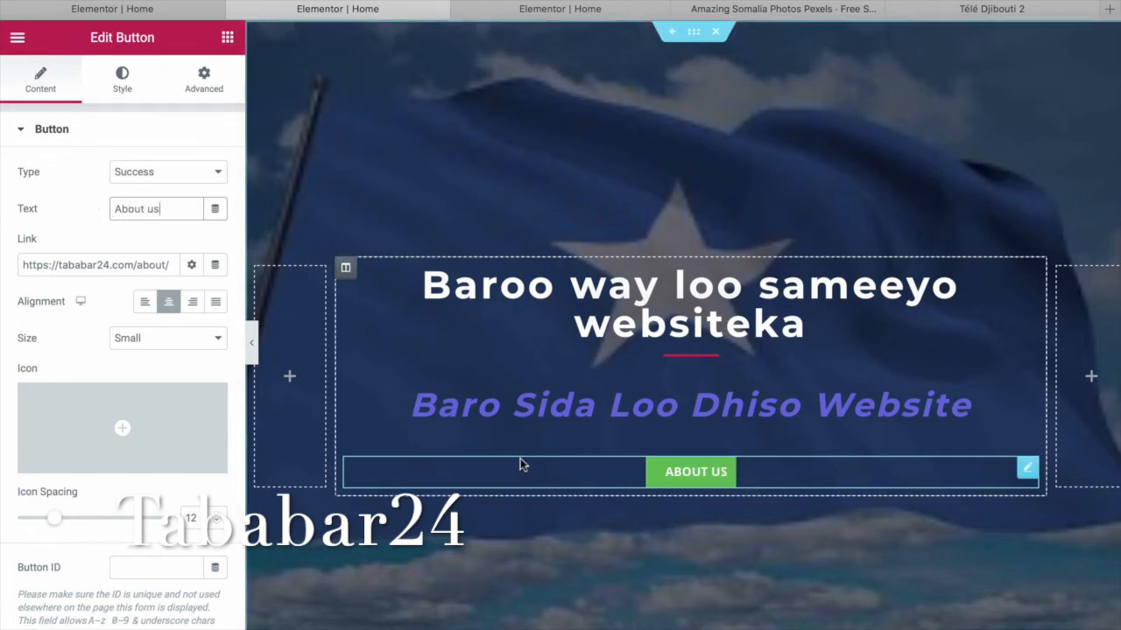
pyautogui.moveTo(178, 451)
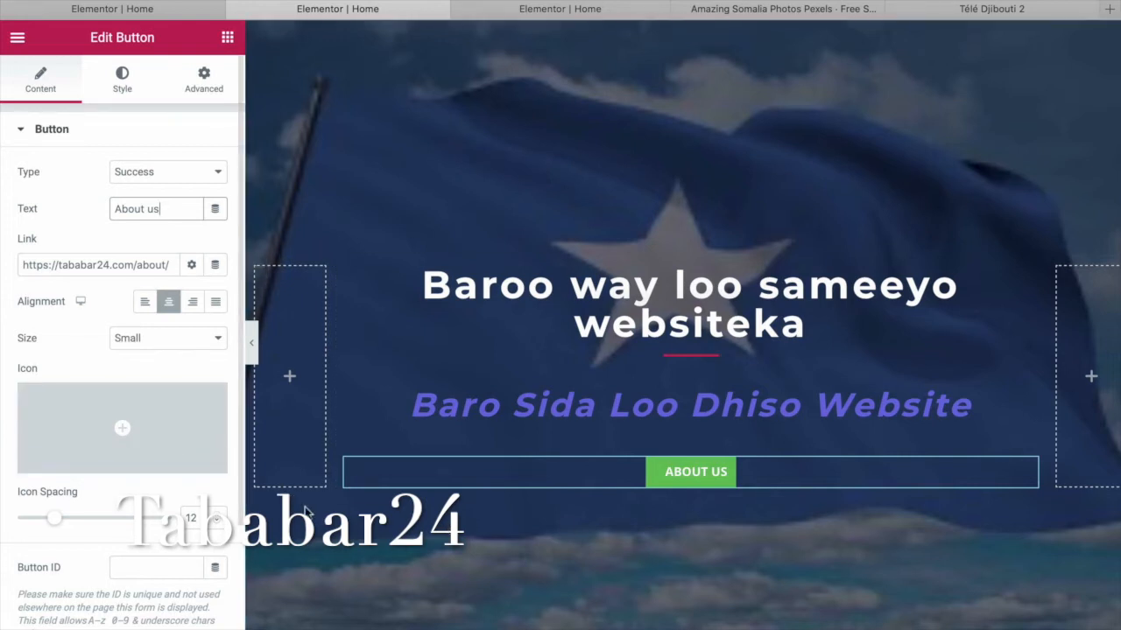
# Insert the grinning-face icon from the Icon Library into the button.
pyautogui.click(76, 462)
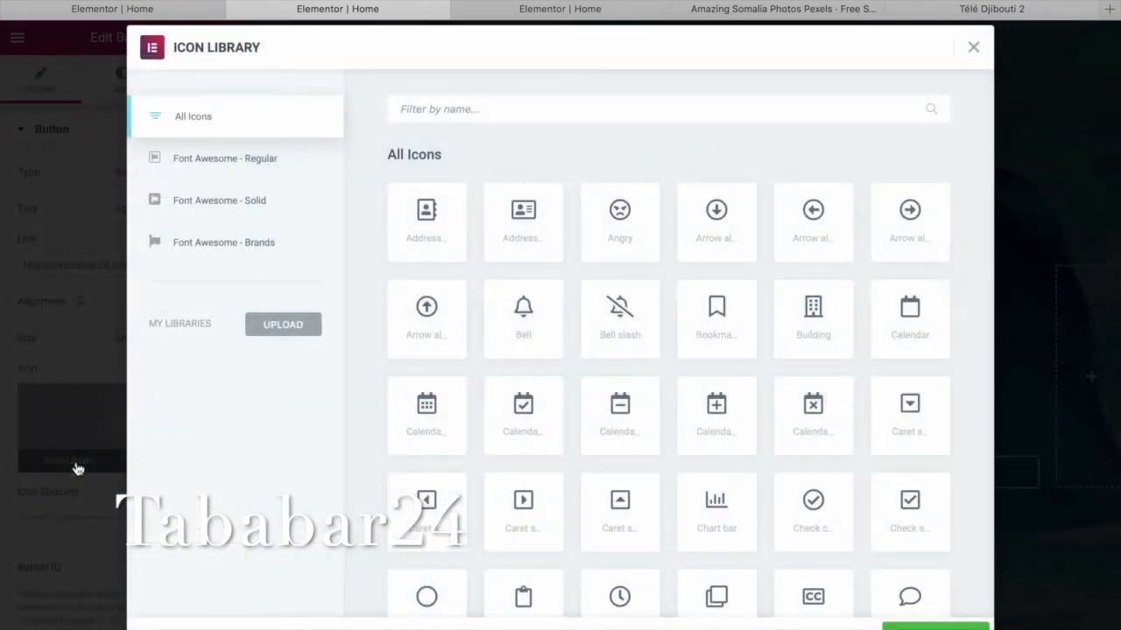
pyautogui.scroll(-3, 713, 435)
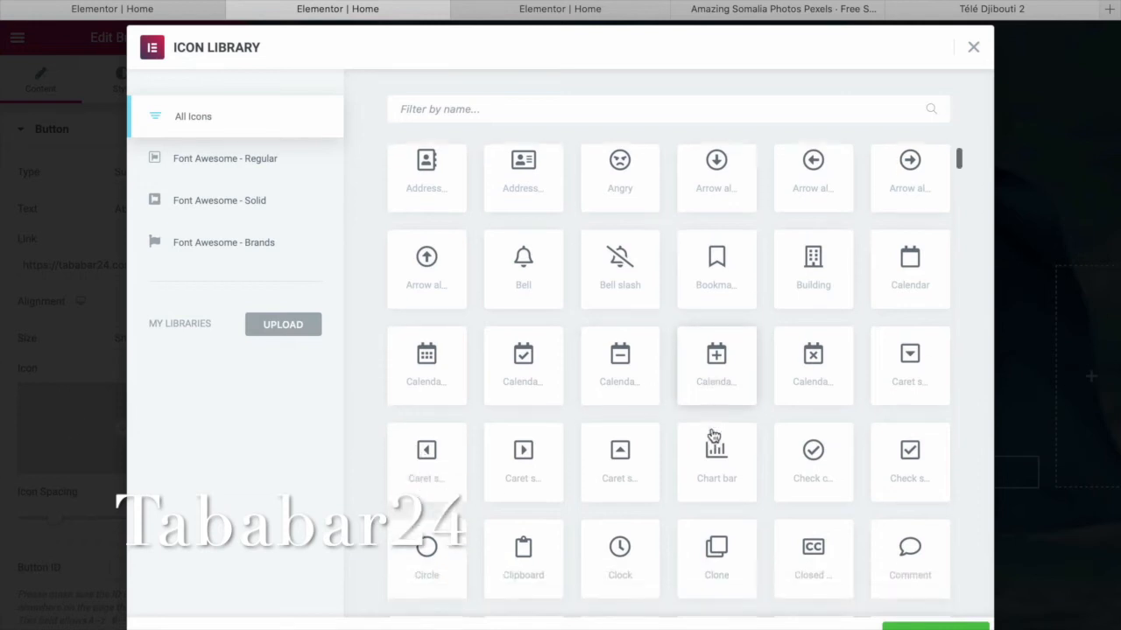
pyautogui.scroll(-3, 713, 435)
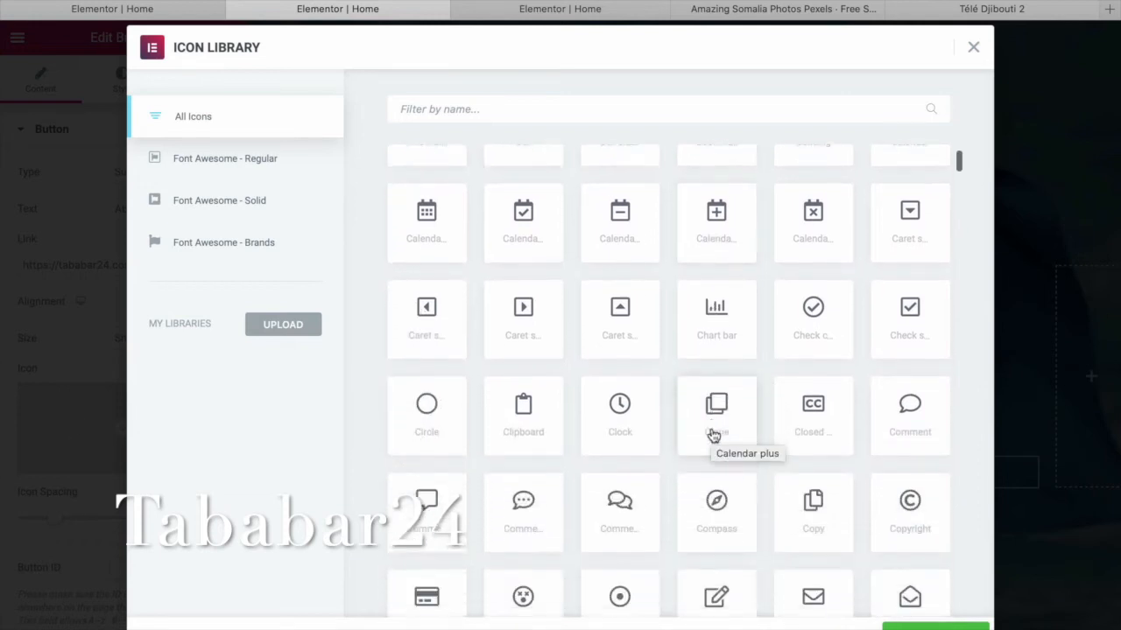
pyautogui.scroll(-5, 713, 435)
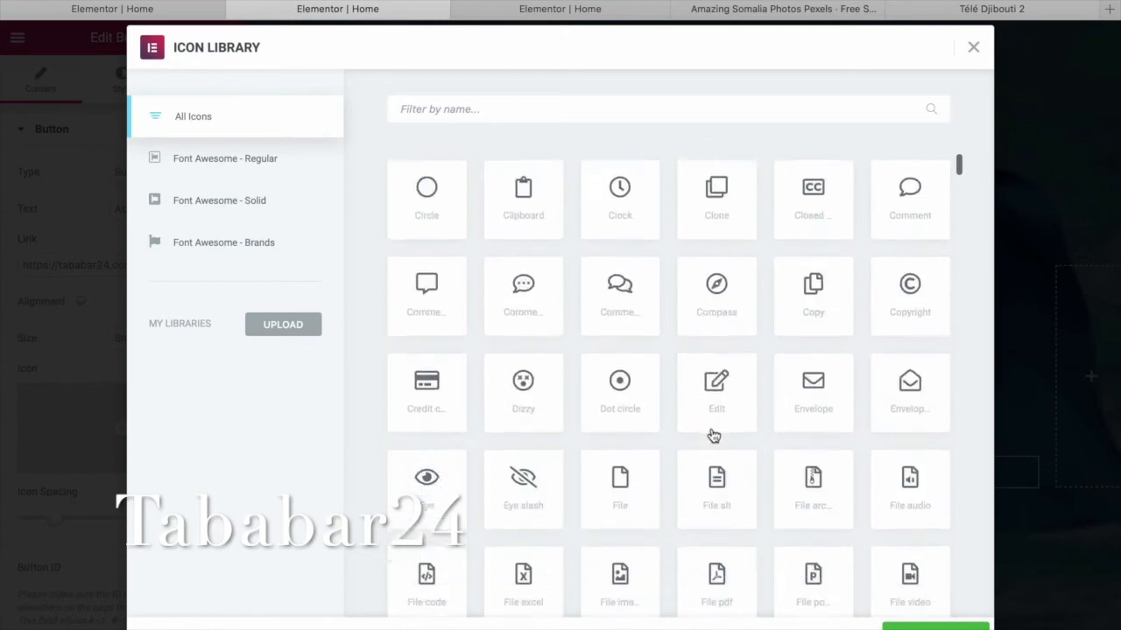
pyautogui.scroll(-3, 713, 435)
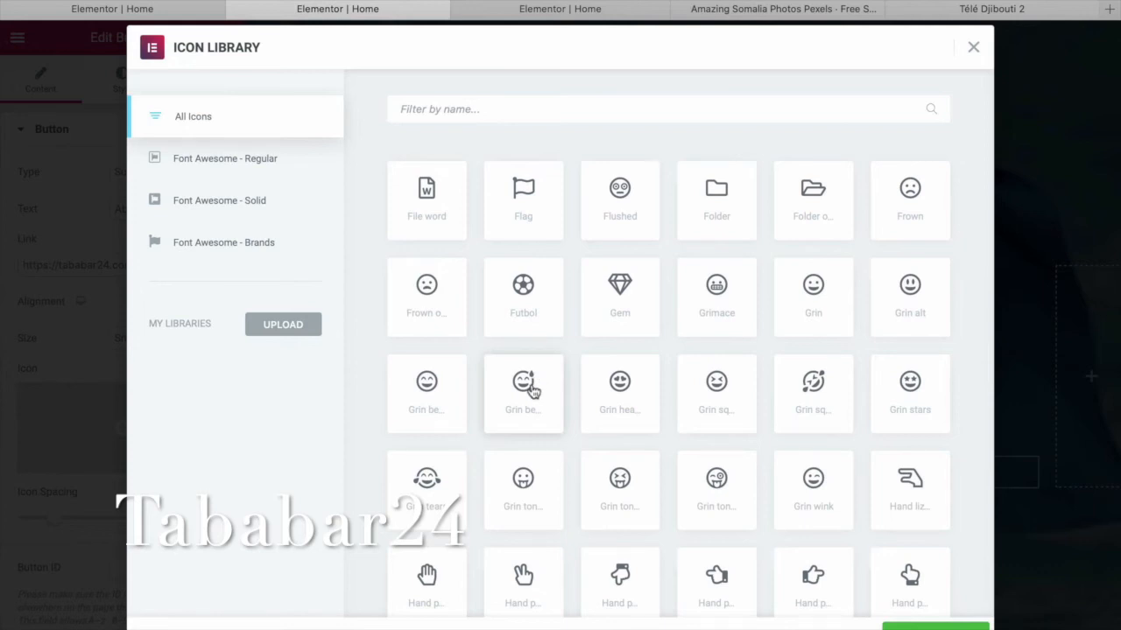
pyautogui.click(533, 391)
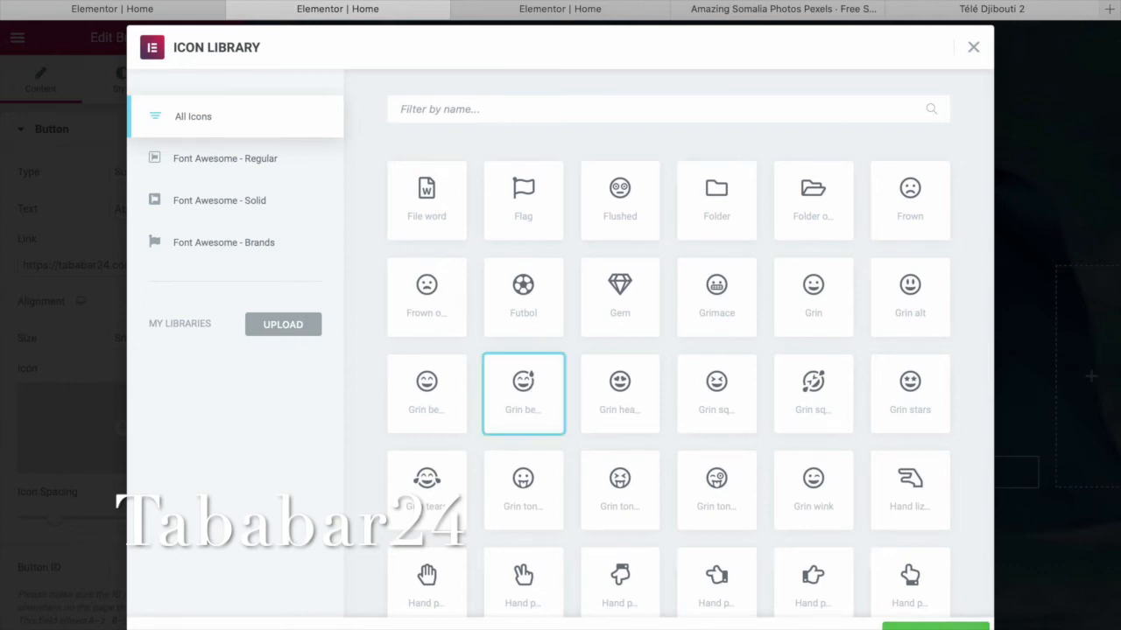
pyautogui.click(935, 626)
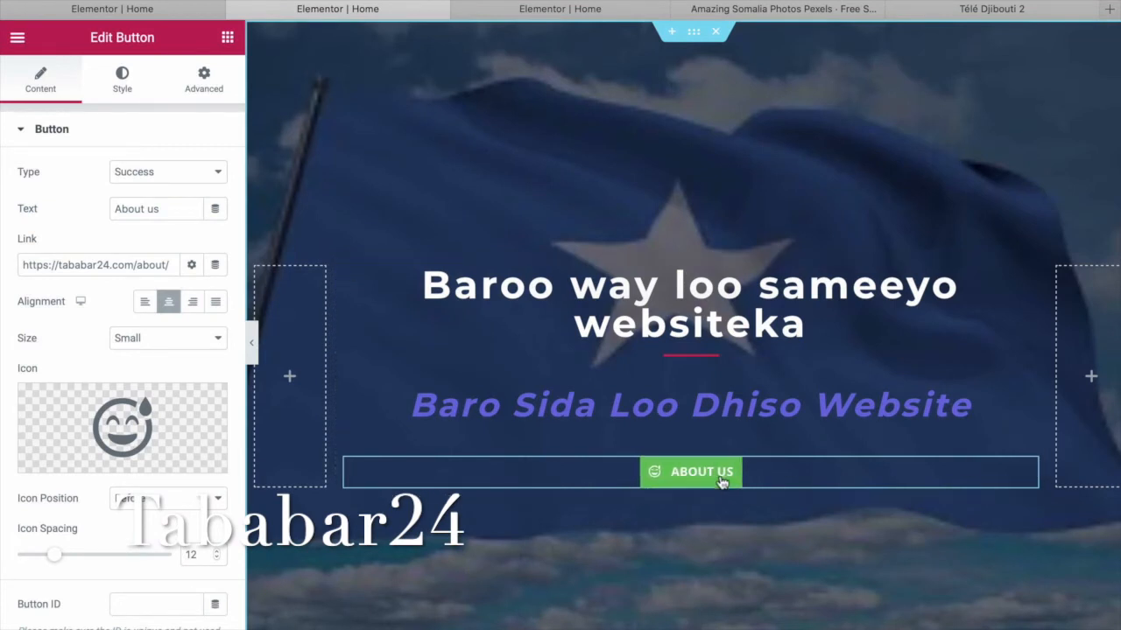
# Place the icon after the text and widen icon spacing from 12 to 15.
pyautogui.click(219, 501)
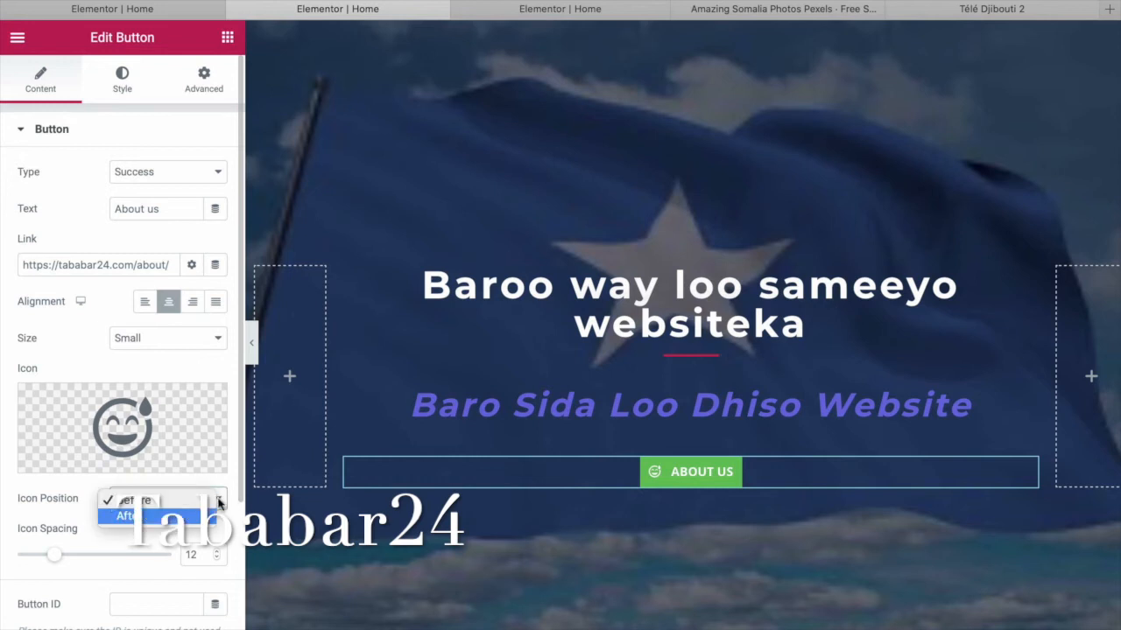
pyautogui.click(210, 522)
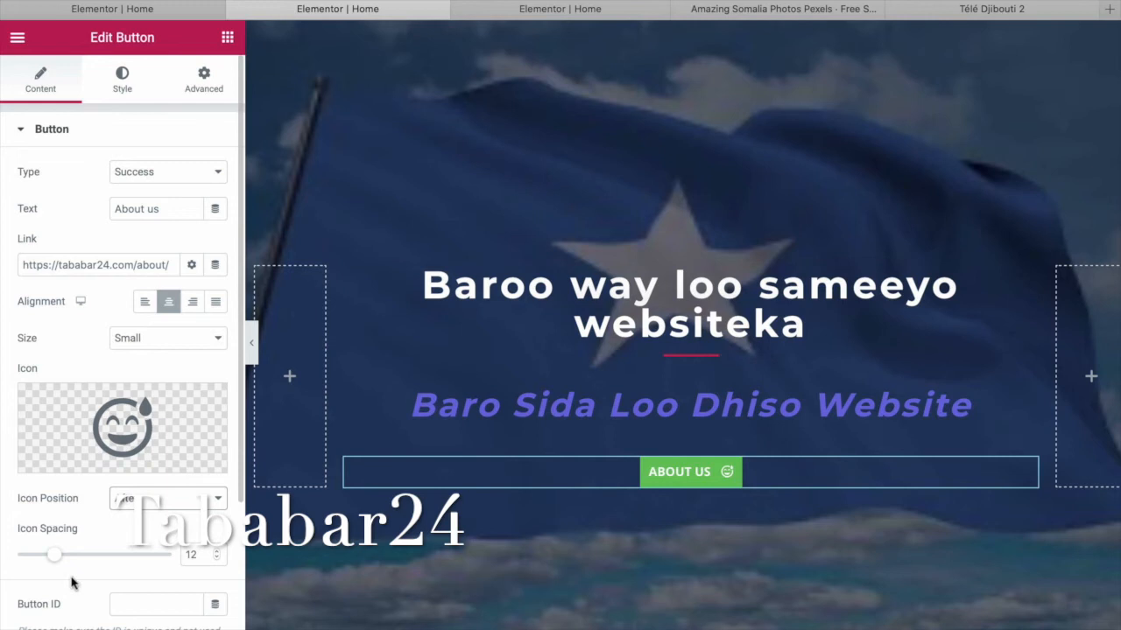
pyautogui.moveTo(58, 559)
pyautogui.mouseDown()
pyautogui.moveTo(186, 564)
pyautogui.moveTo(29, 561)
pyautogui.moveTo(68, 567)
pyautogui.mouseUp()
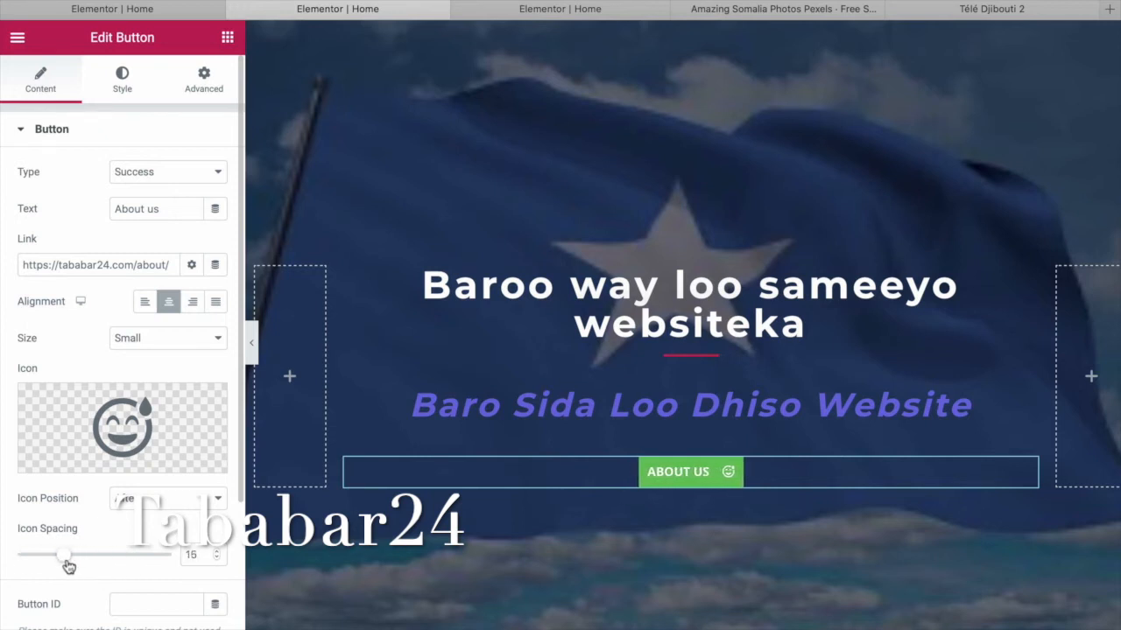
pyautogui.moveTo(198, 432)
pyautogui.scroll(-2, 127, 411)
pyautogui.scroll(2, 127, 420)
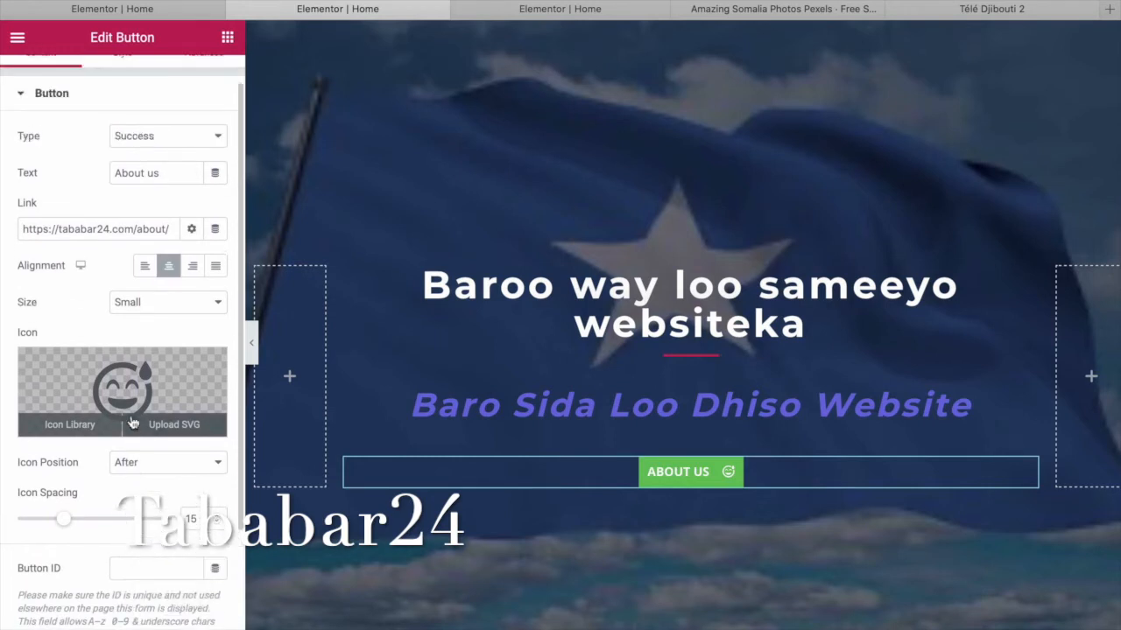
# Set the About Us button typography to Capitalize transform, Underline decoration and weight 100.
pyautogui.click(121, 70)
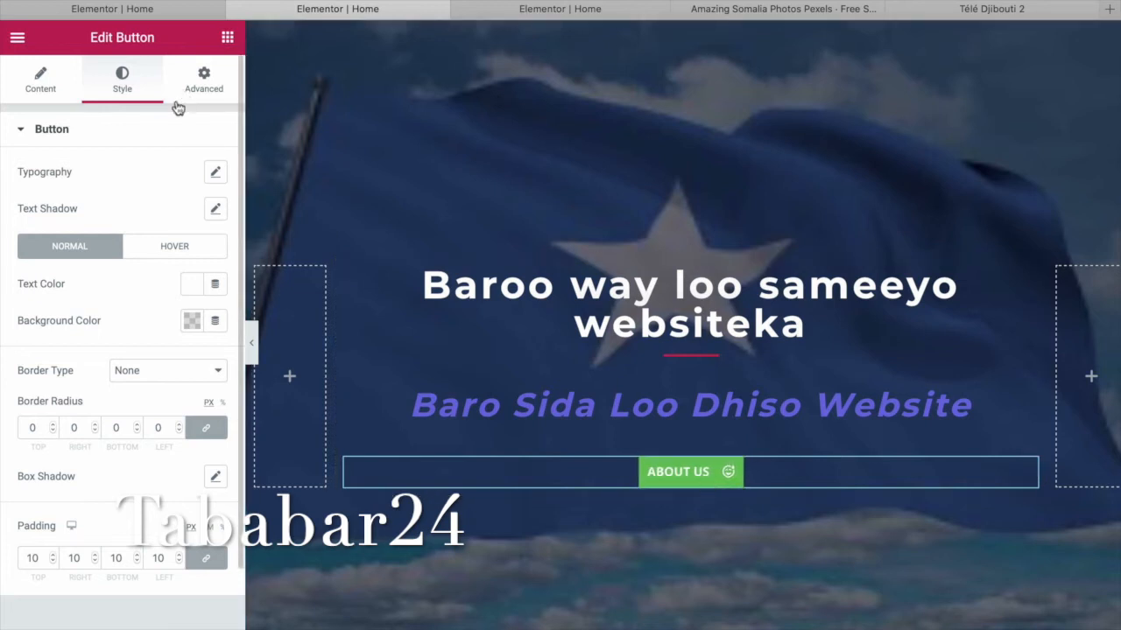
pyautogui.click(215, 175)
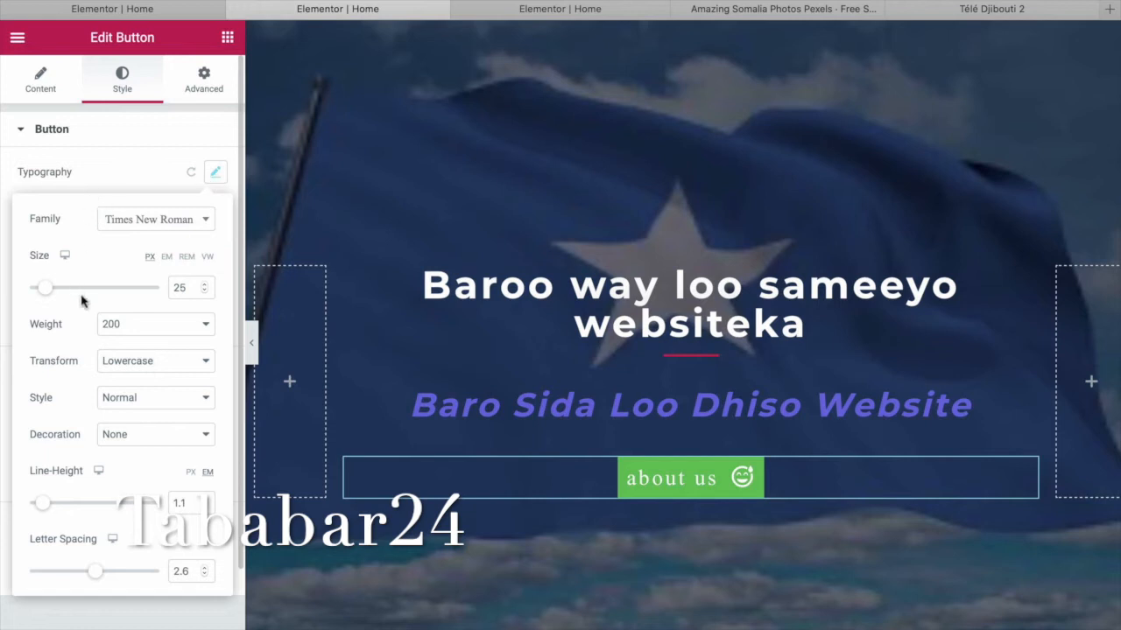
pyautogui.click(204, 363)
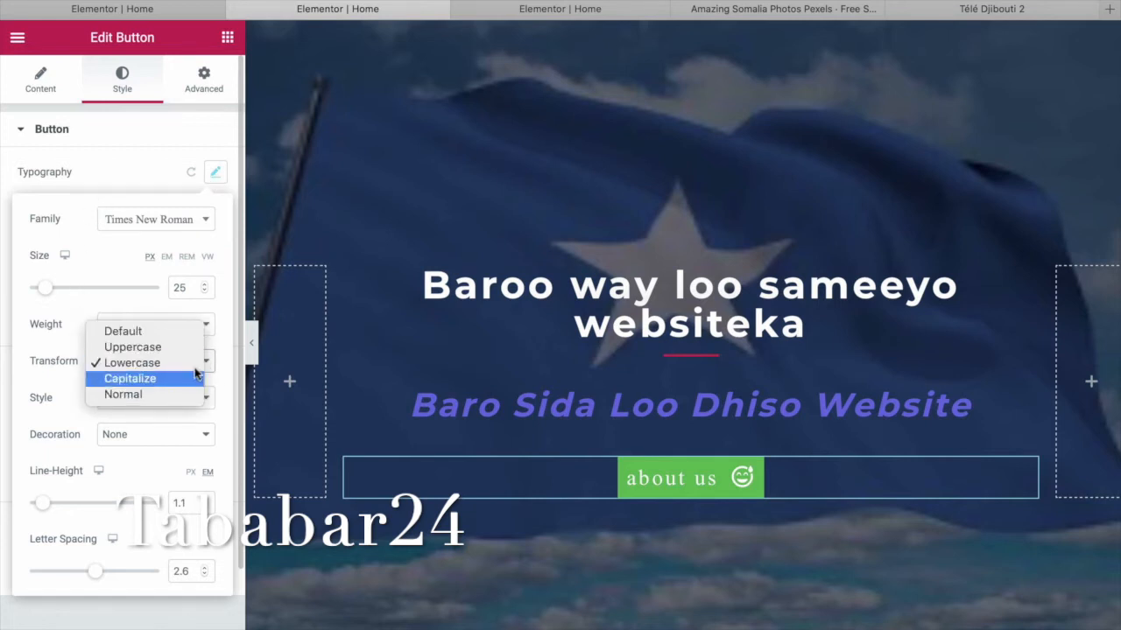
pyautogui.click(187, 379)
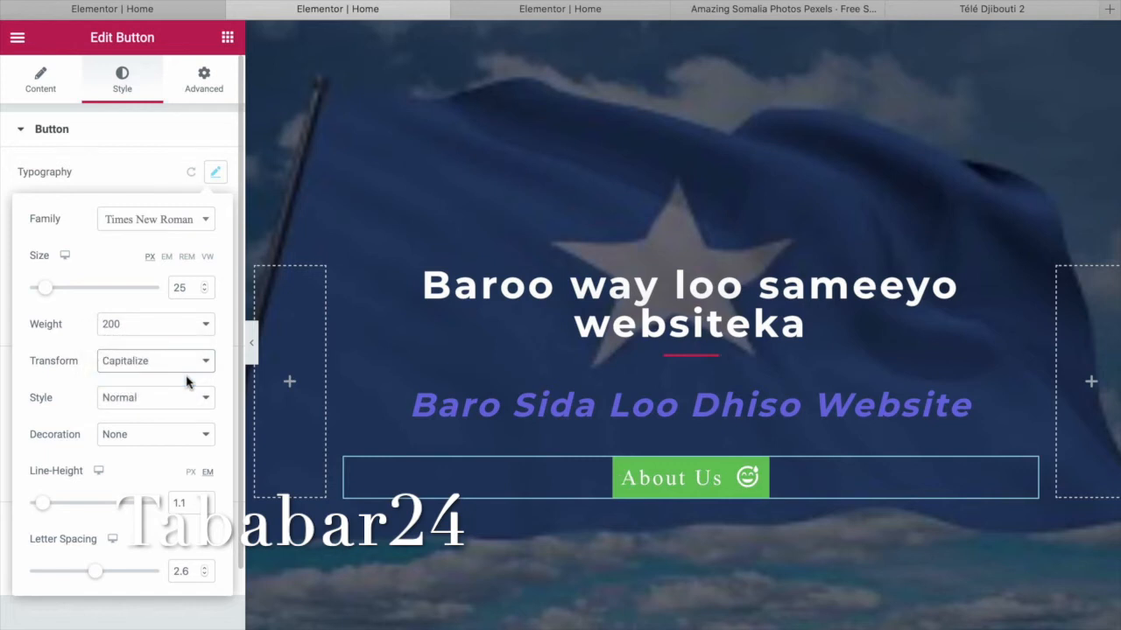
pyautogui.click(209, 436)
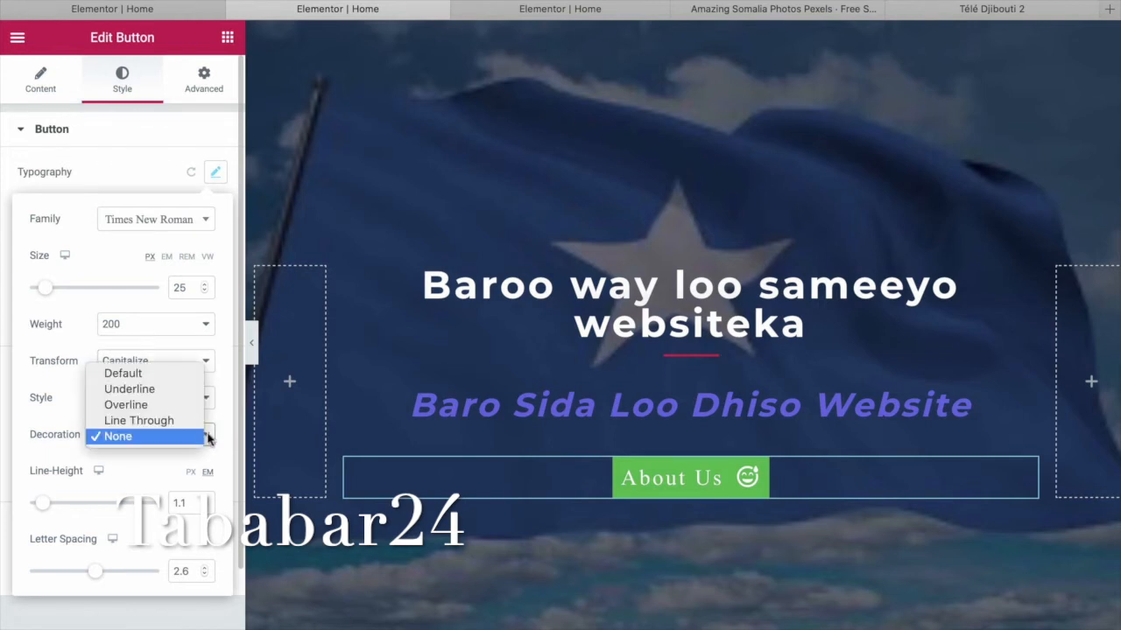
pyautogui.click(175, 388)
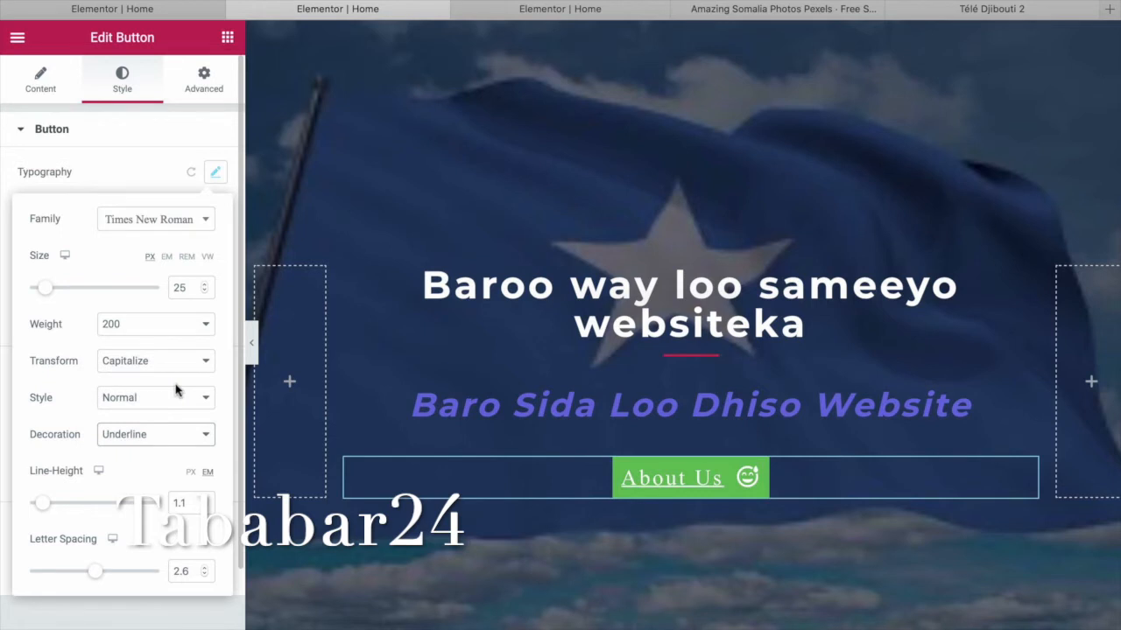
pyautogui.click(208, 327)
pyautogui.click(174, 299)
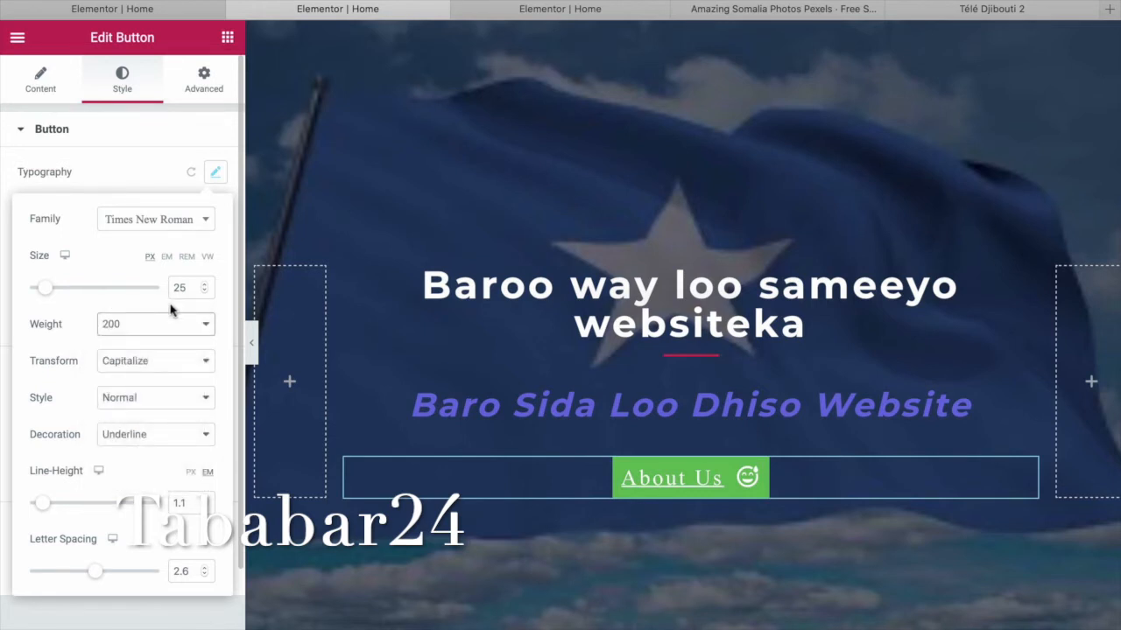
pyautogui.click(200, 330)
pyautogui.click(181, 309)
# Change the button font family to ABeeZee and widen its letter spacing.
pyautogui.click(208, 224)
pyautogui.press('super+minus')
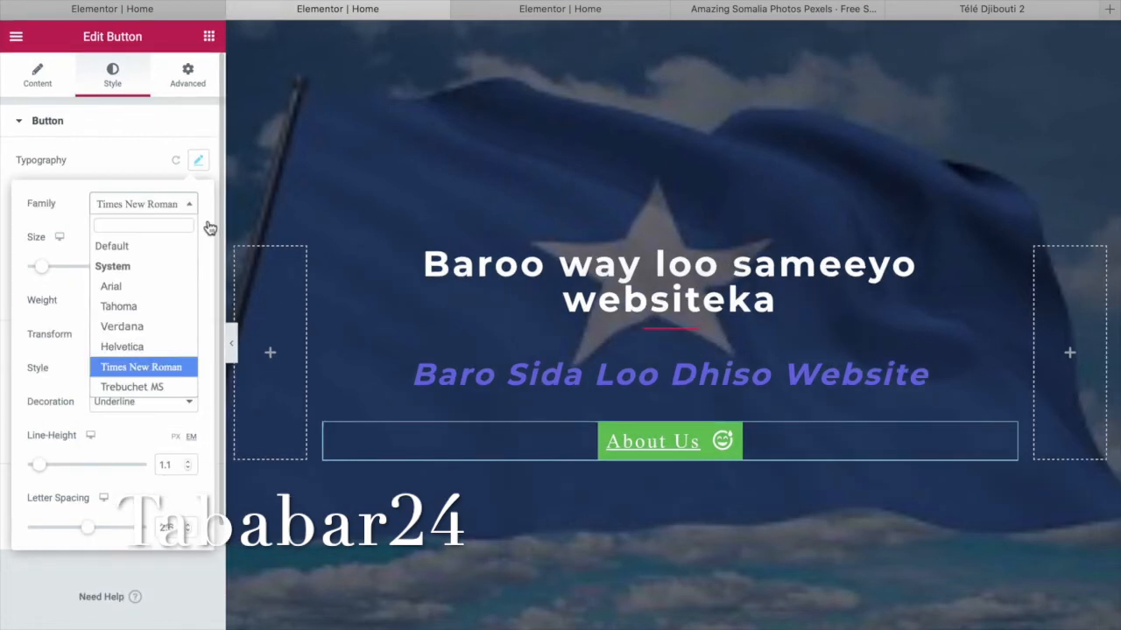
pyautogui.click(123, 288)
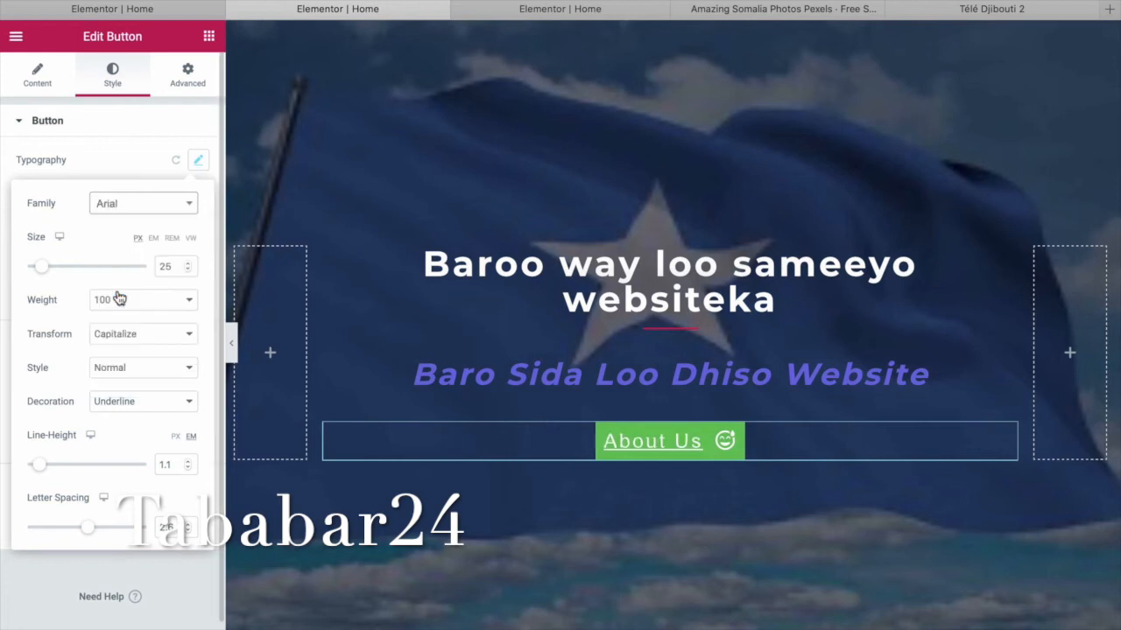
pyautogui.click(192, 204)
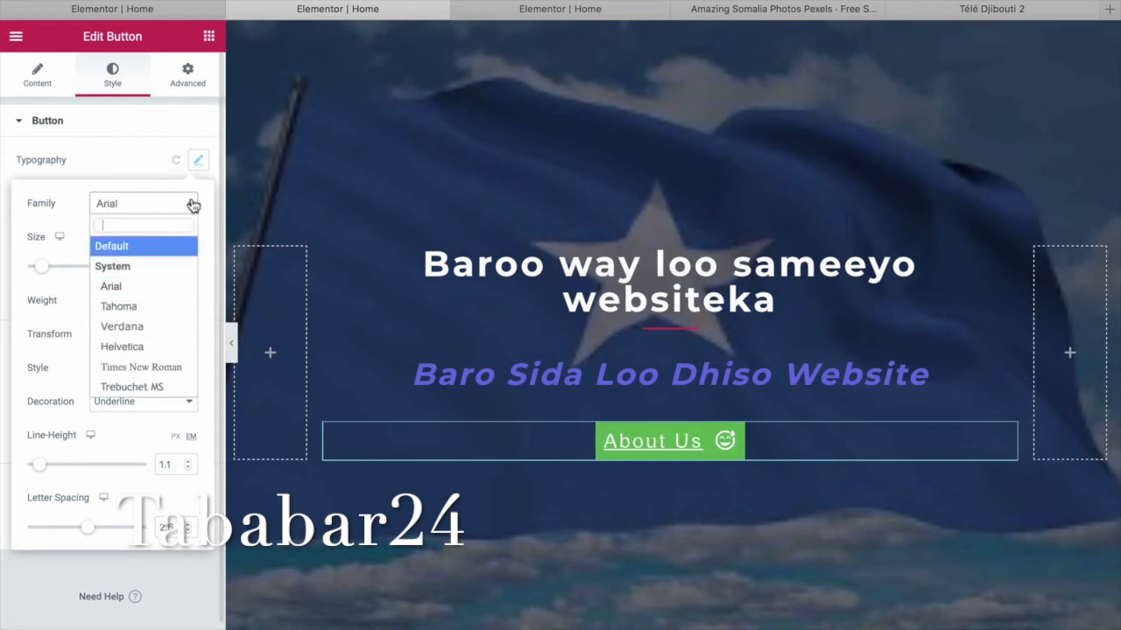
pyautogui.scroll(-3, 155, 390)
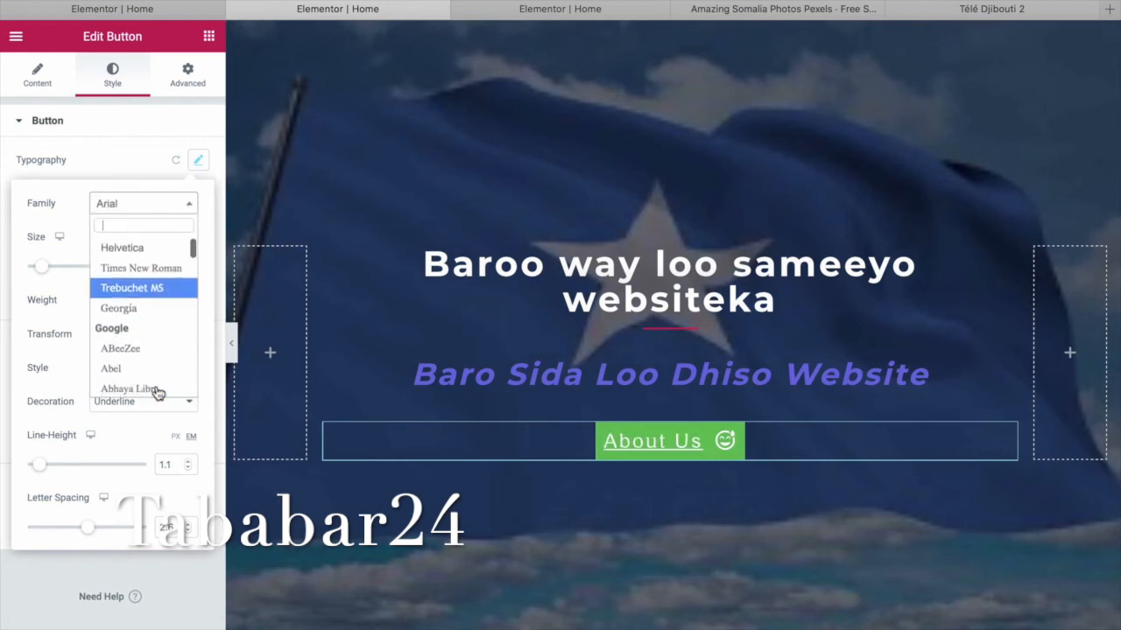
pyautogui.click(151, 352)
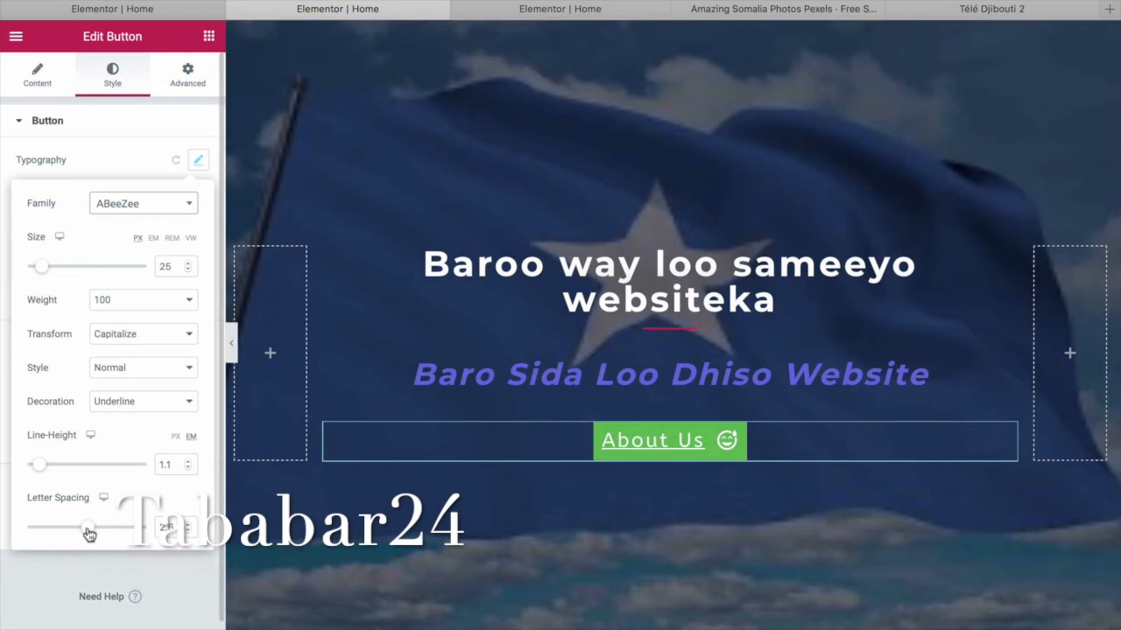
pyautogui.moveTo(91, 535)
pyautogui.mouseDown()
pyautogui.moveTo(123, 537)
pyautogui.moveTo(45, 535)
pyautogui.moveTo(112, 536)
pyautogui.moveTo(83, 535)
pyautogui.mouseUp()
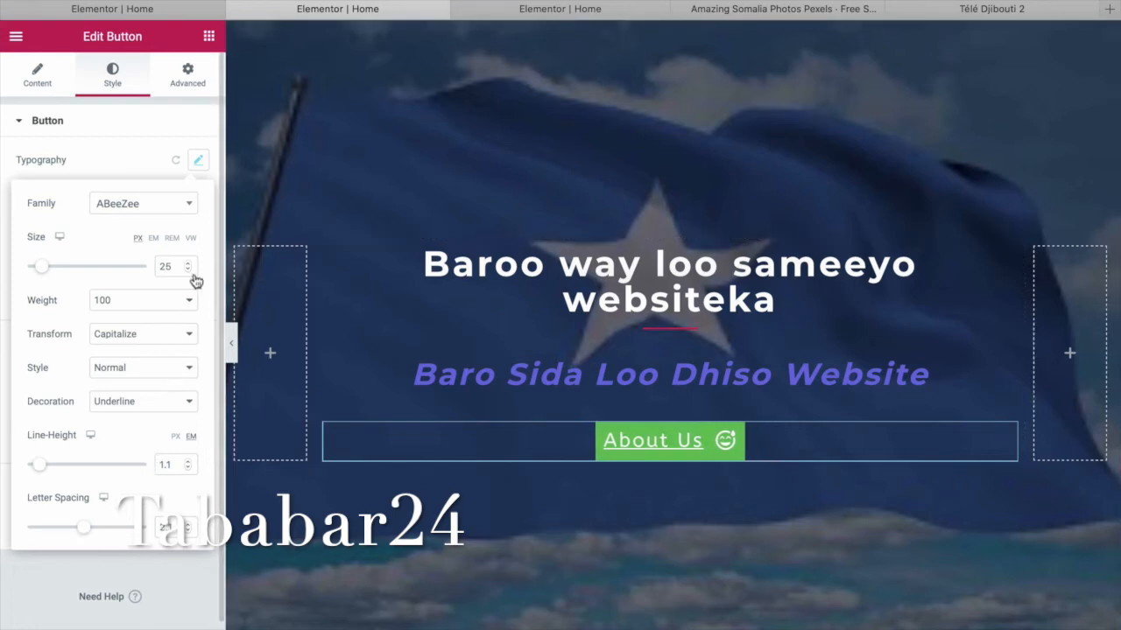
pyautogui.click(199, 166)
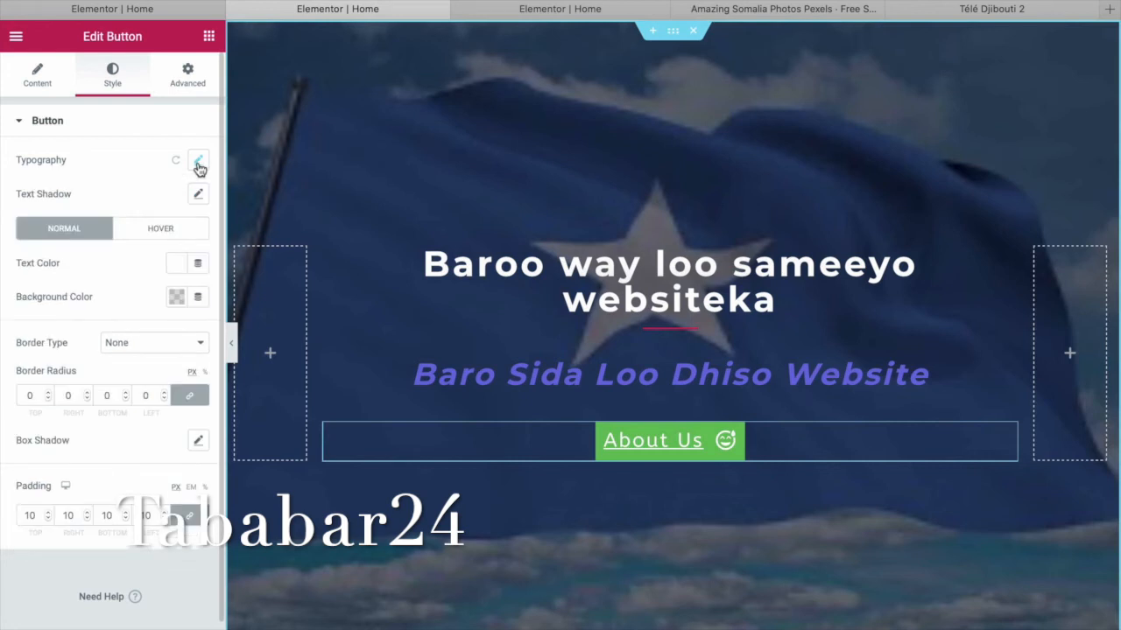
pyautogui.click(174, 227)
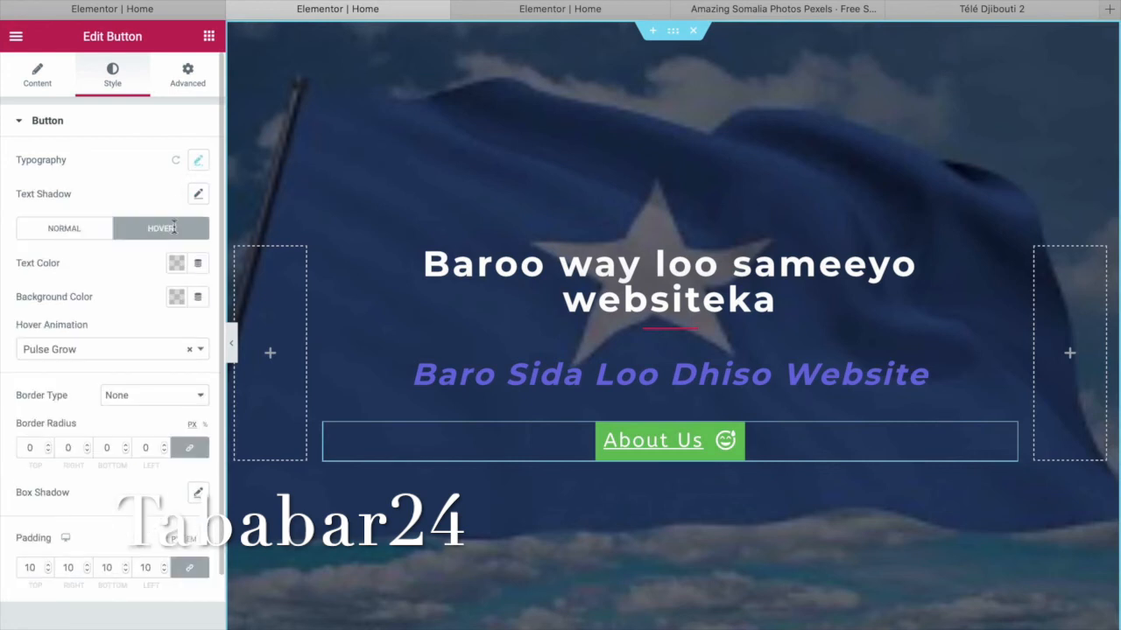
# Set the button's hover animation to Pulse Grow after trying Grow, Shrink and Pulse Shrink.
pyautogui.moveTo(701, 454)
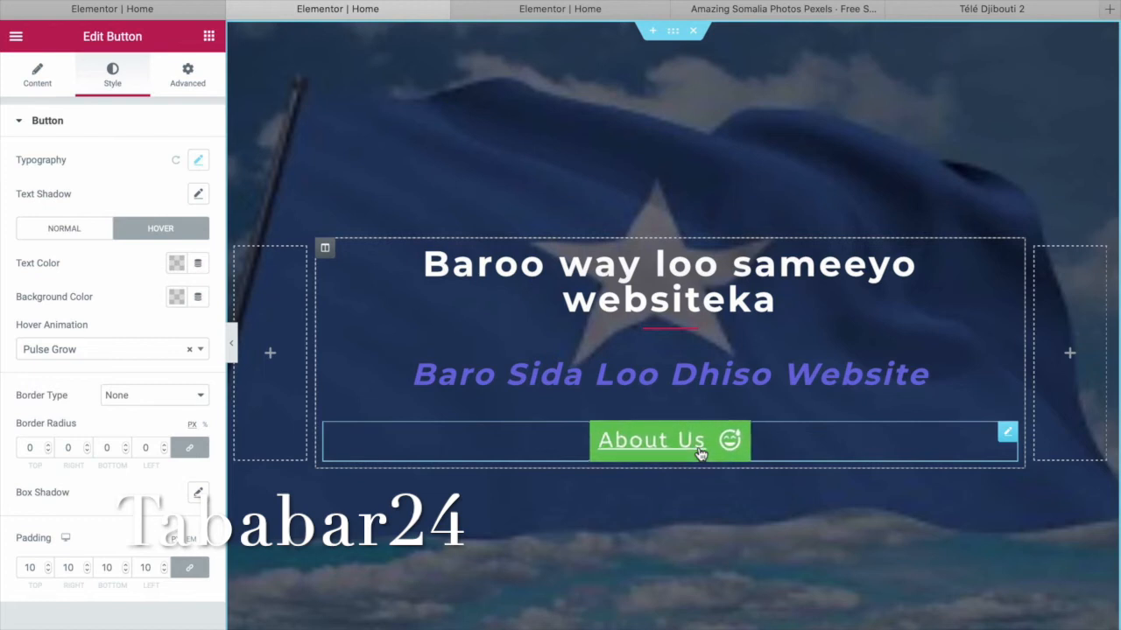
pyautogui.click(204, 356)
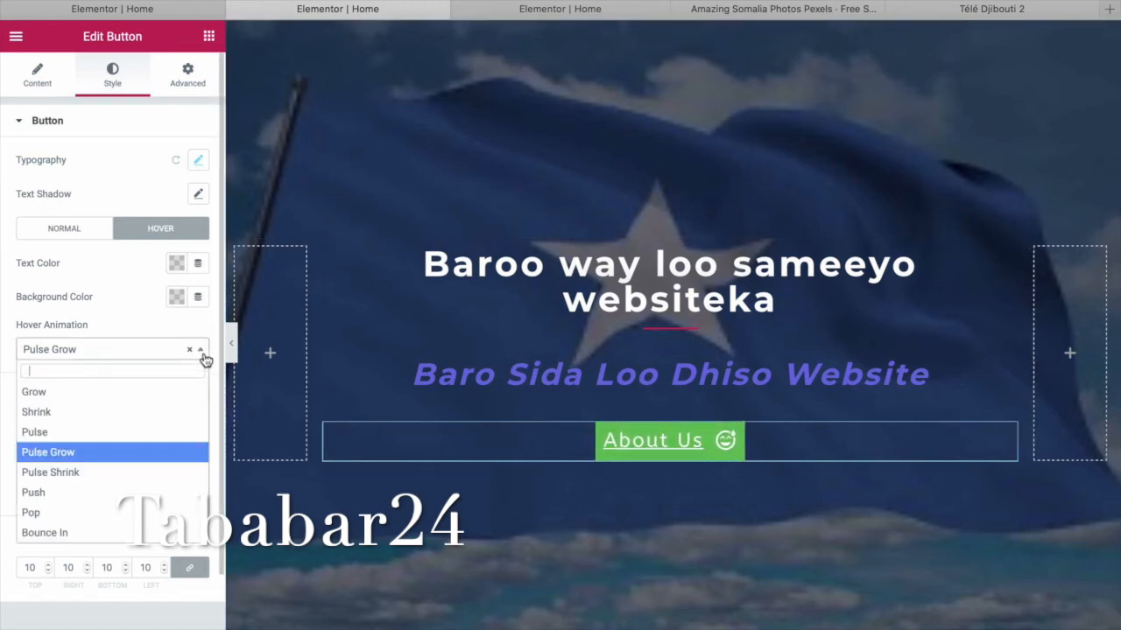
pyautogui.click(144, 392)
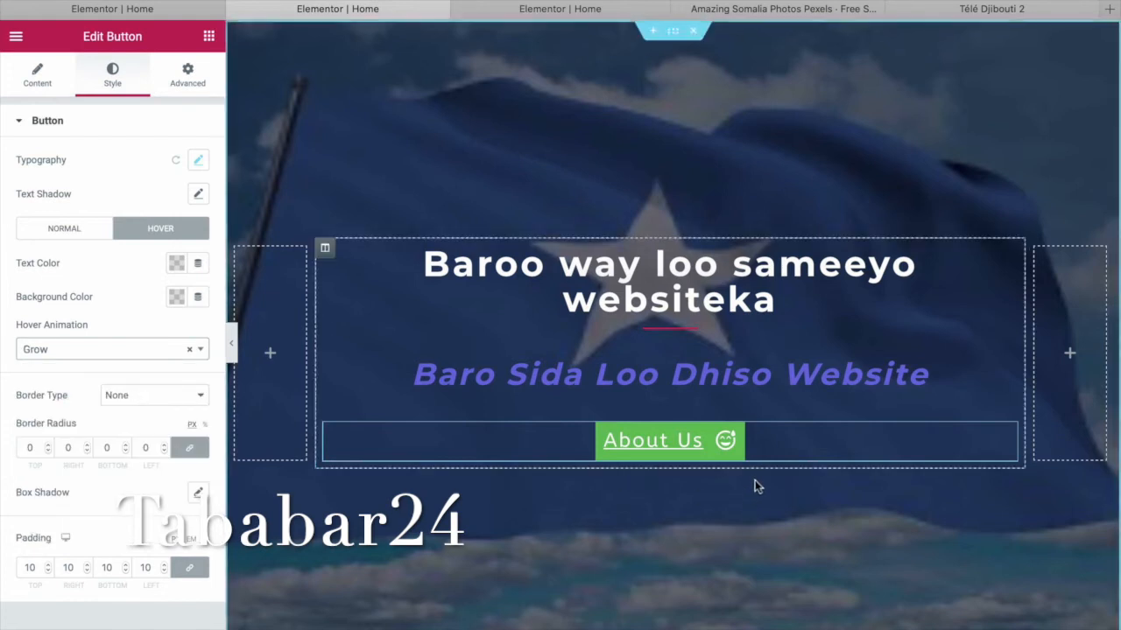
pyautogui.click(196, 352)
pyautogui.click(161, 417)
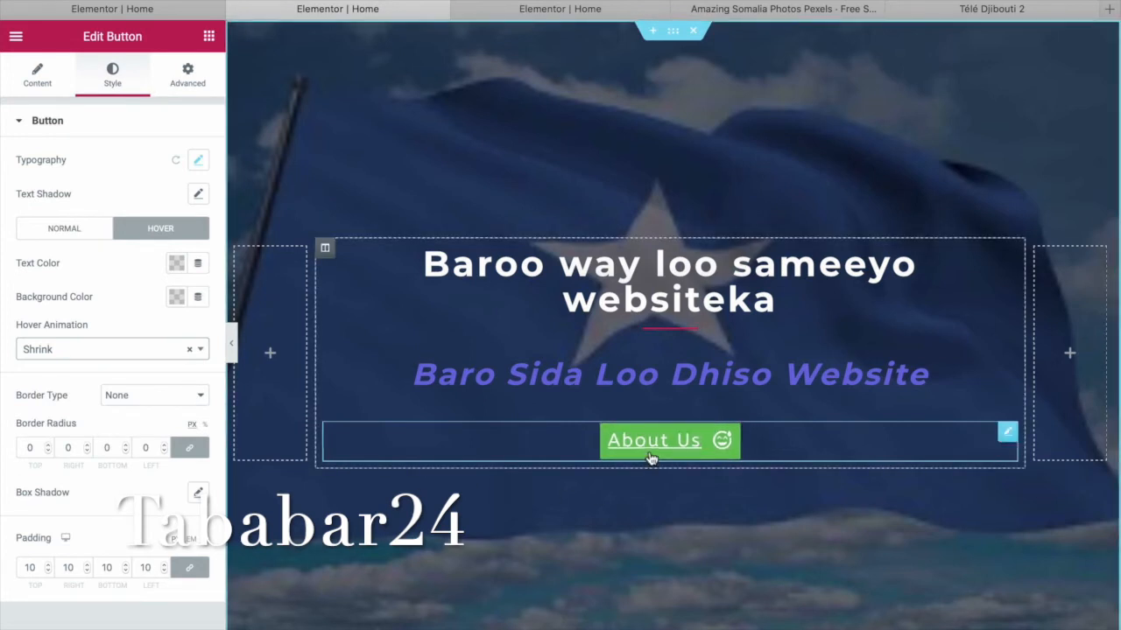
pyautogui.click(200, 353)
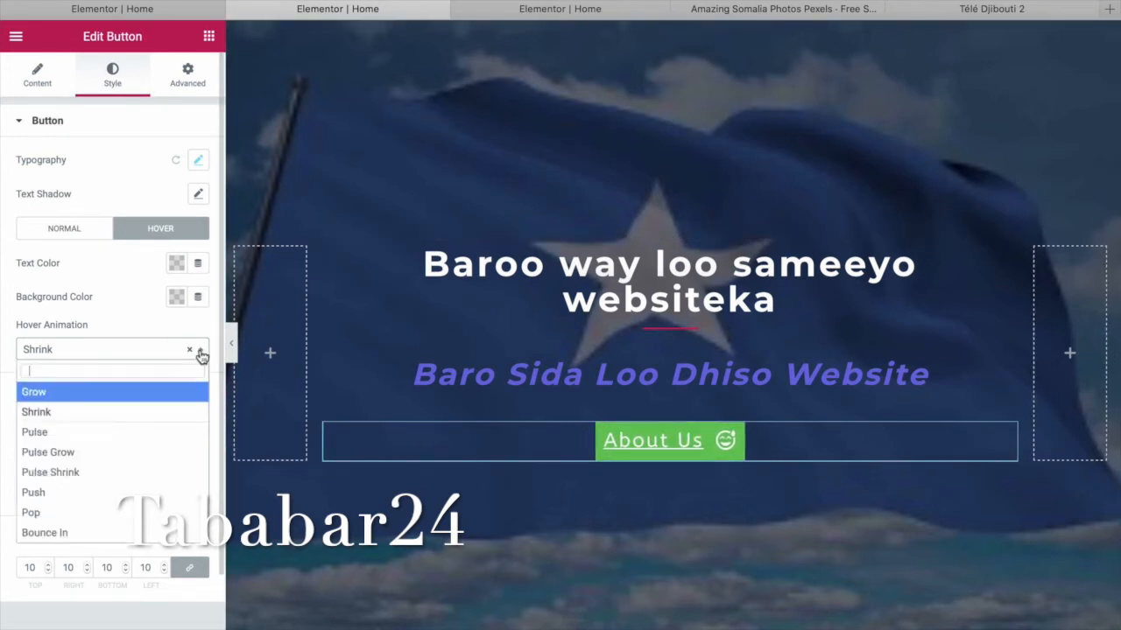
pyautogui.click(138, 473)
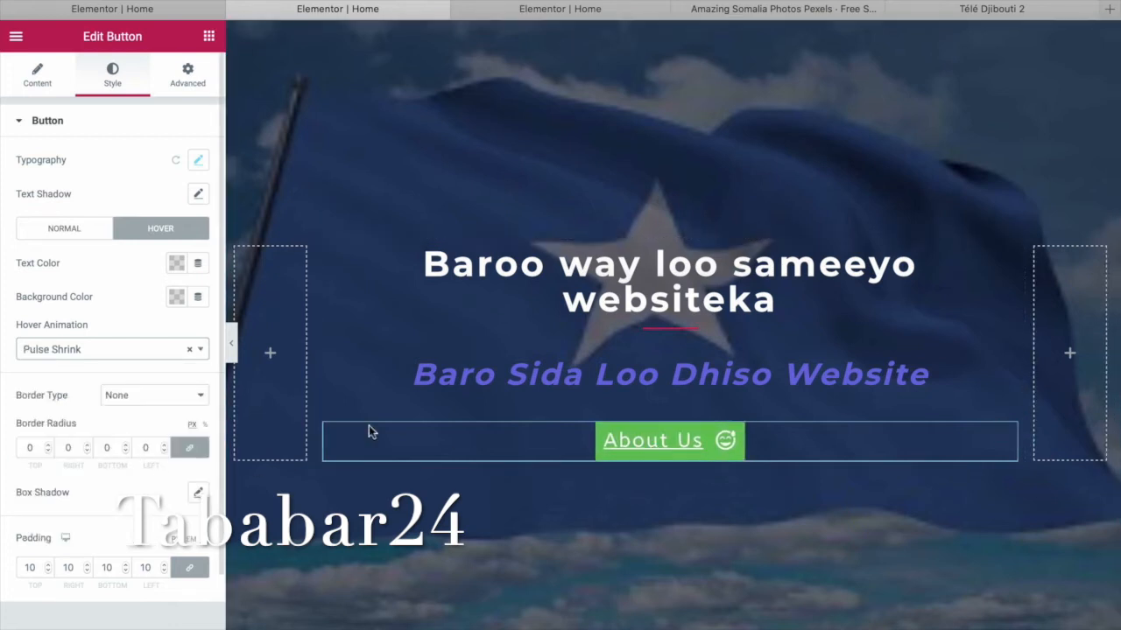
pyautogui.click(187, 352)
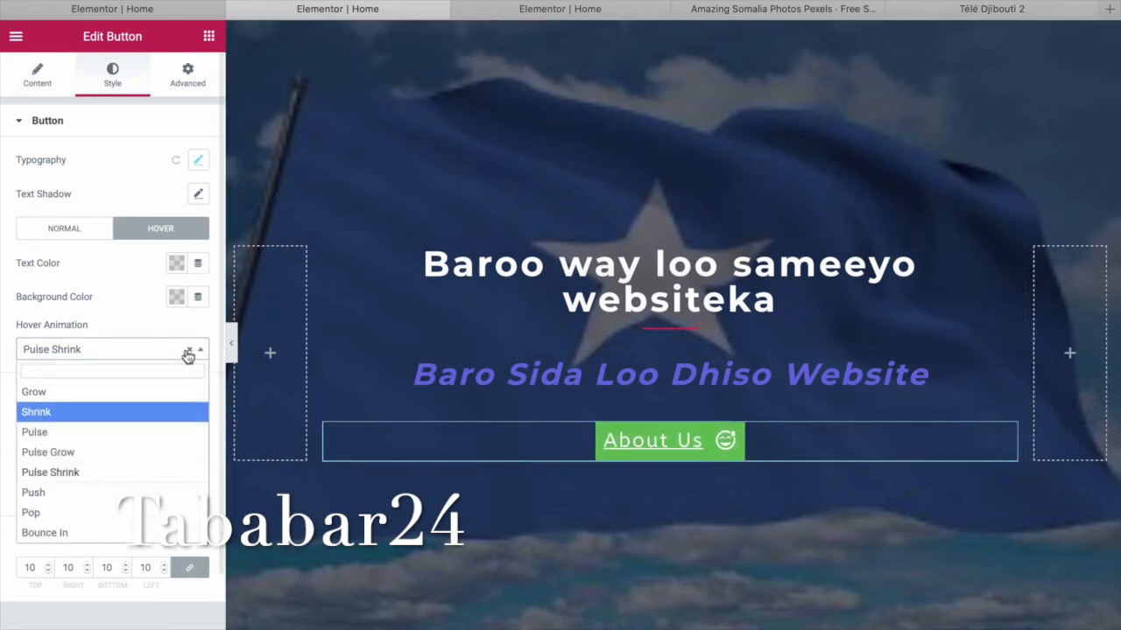
pyautogui.click(156, 451)
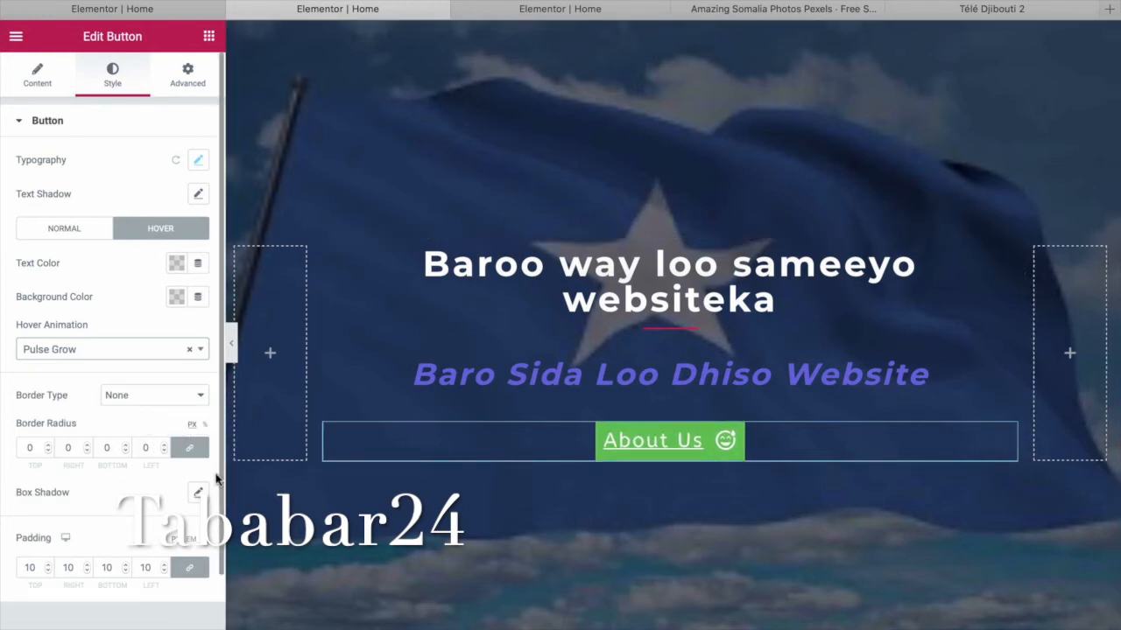
# Give the hovered button red text and the light blue #6EC1E4 background.
pyautogui.click(176, 266)
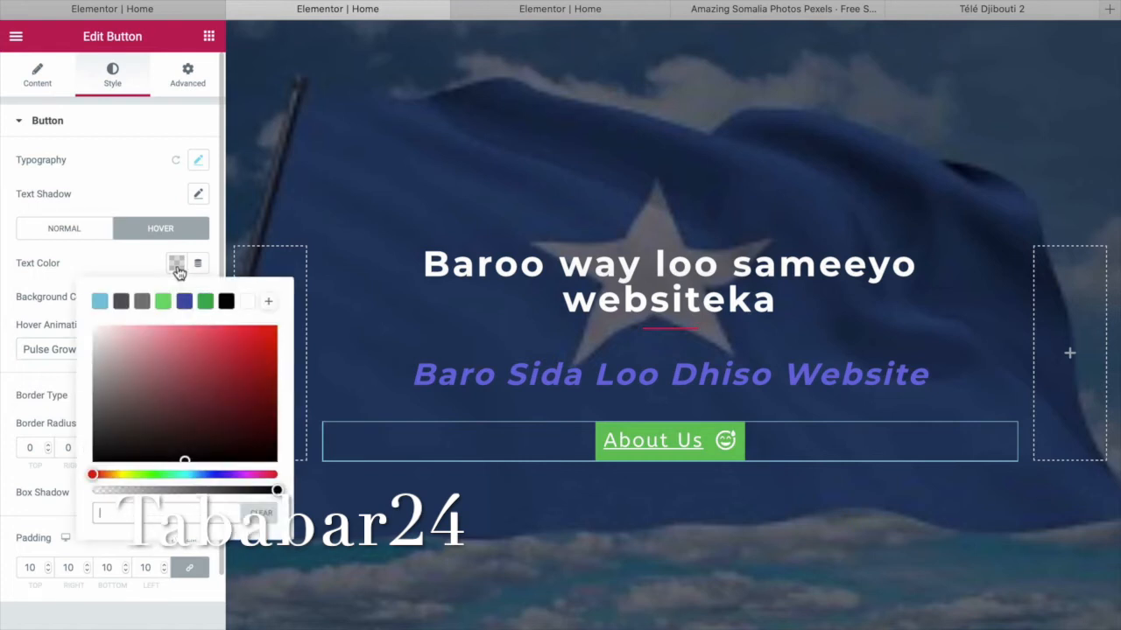
pyautogui.click(268, 348)
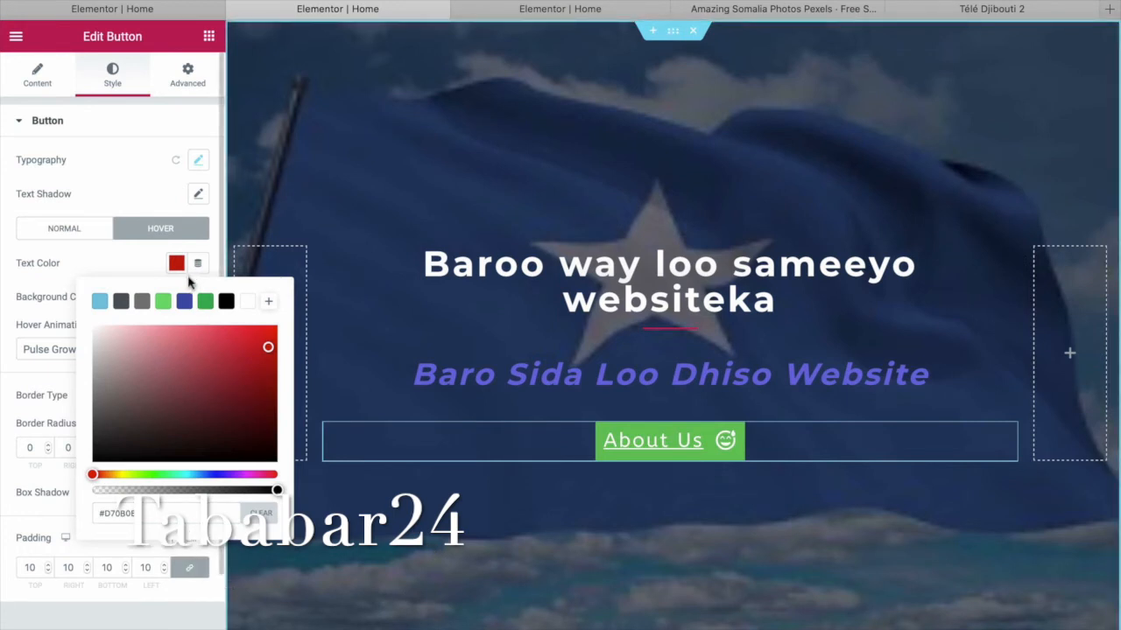
pyautogui.click(157, 233)
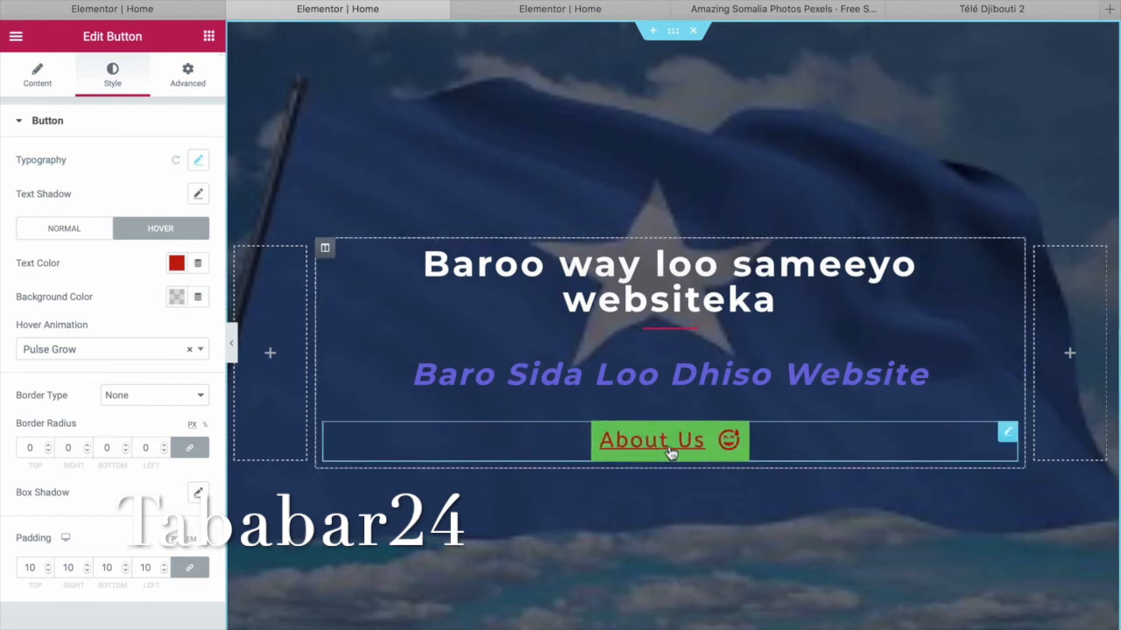
pyautogui.click(177, 299)
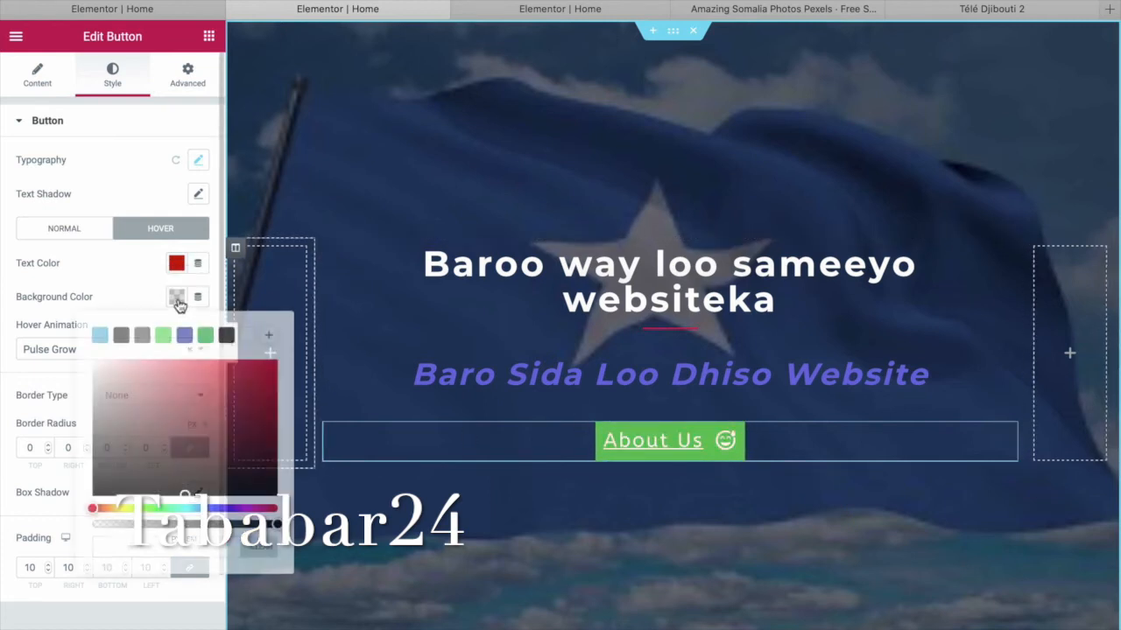
pyautogui.click(100, 336)
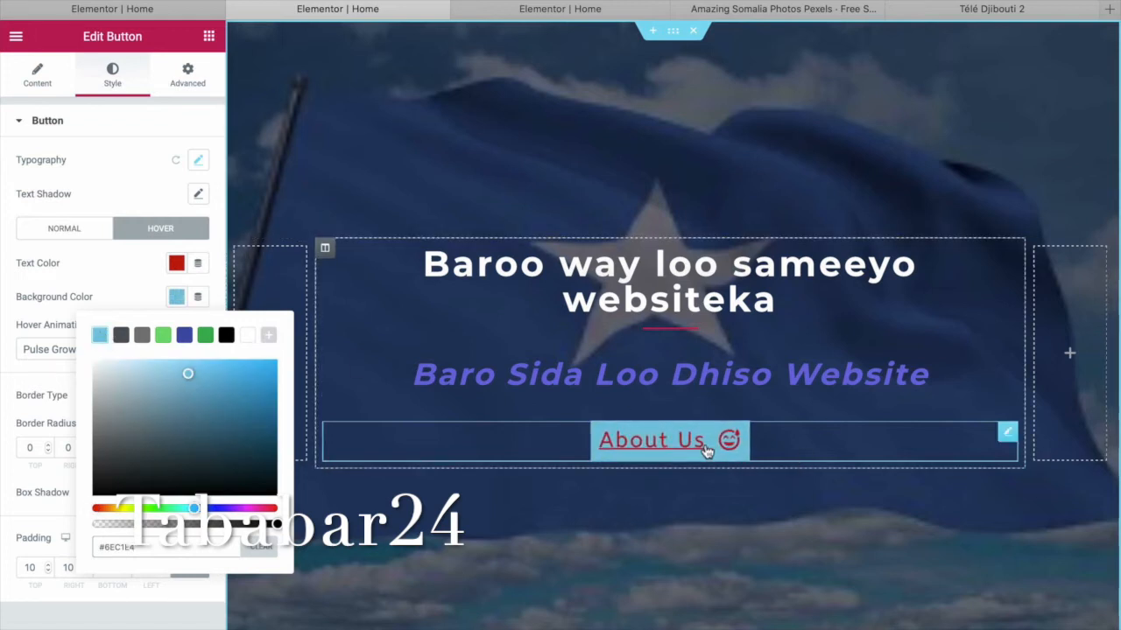
pyautogui.click(226, 335)
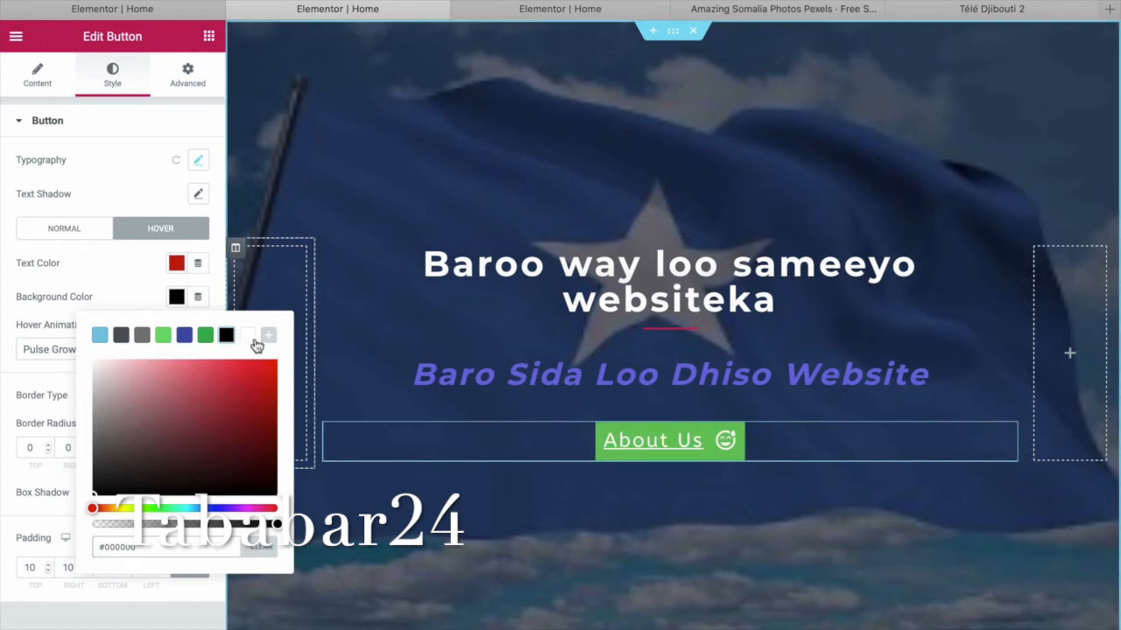
pyautogui.click(142, 337)
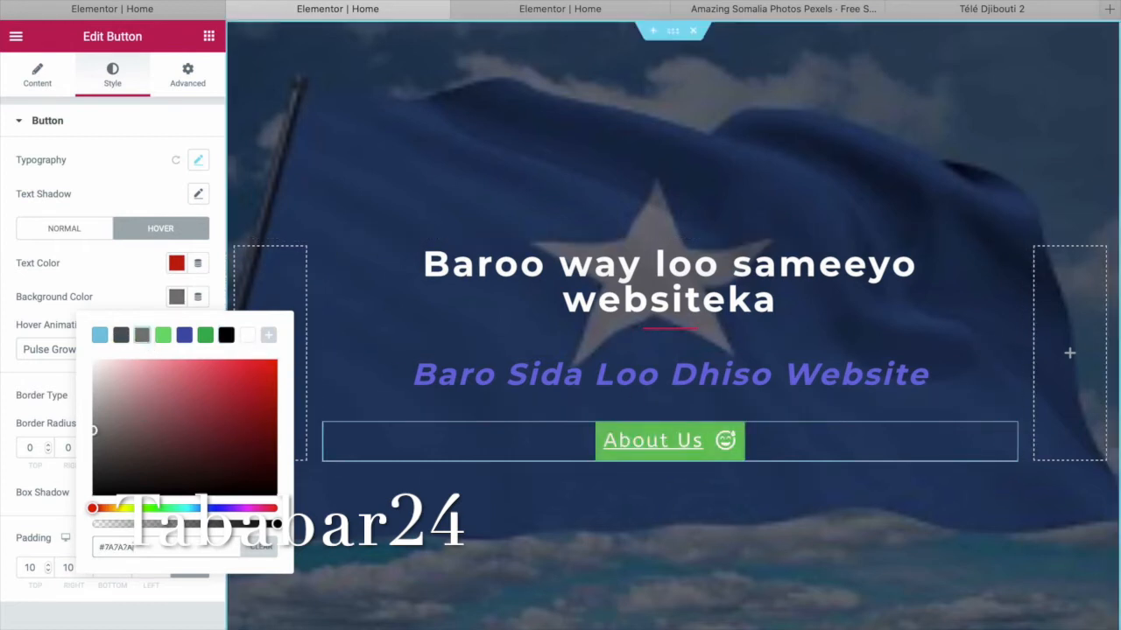
pyautogui.click(99, 336)
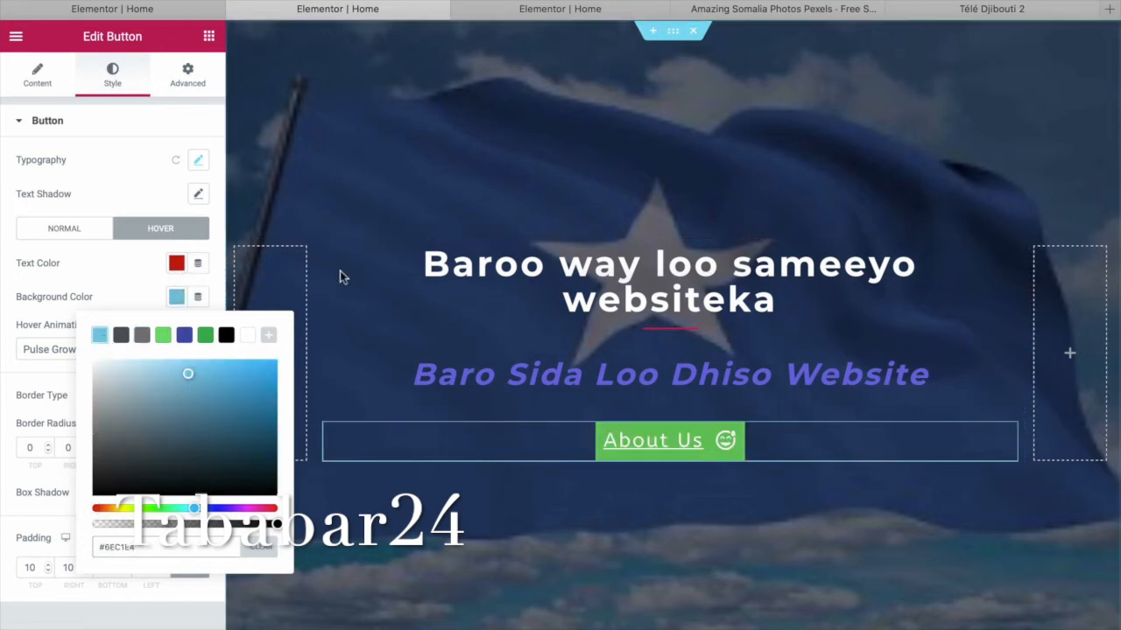
# Change the hover text colour to dark red #A42336.
pyautogui.click(178, 263)
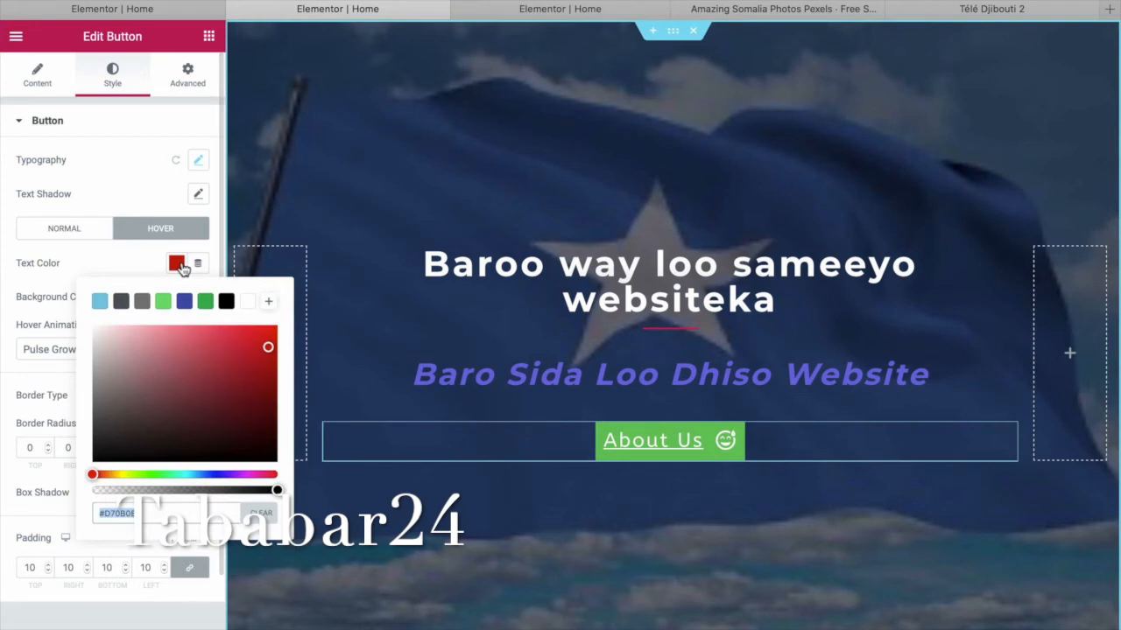
pyautogui.click(206, 303)
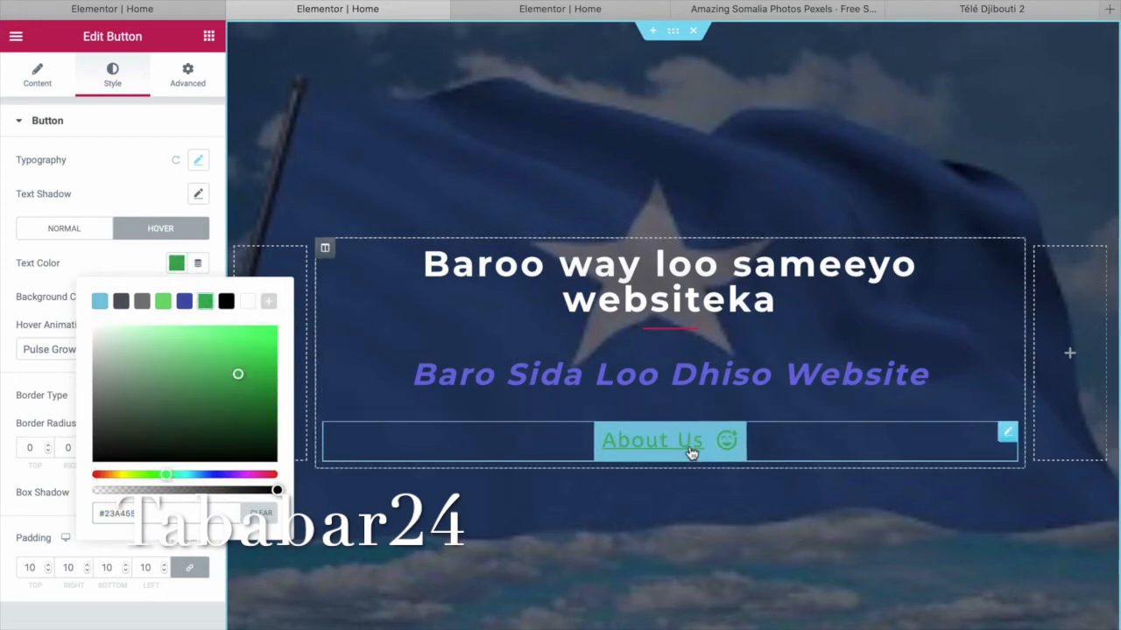
pyautogui.click(274, 477)
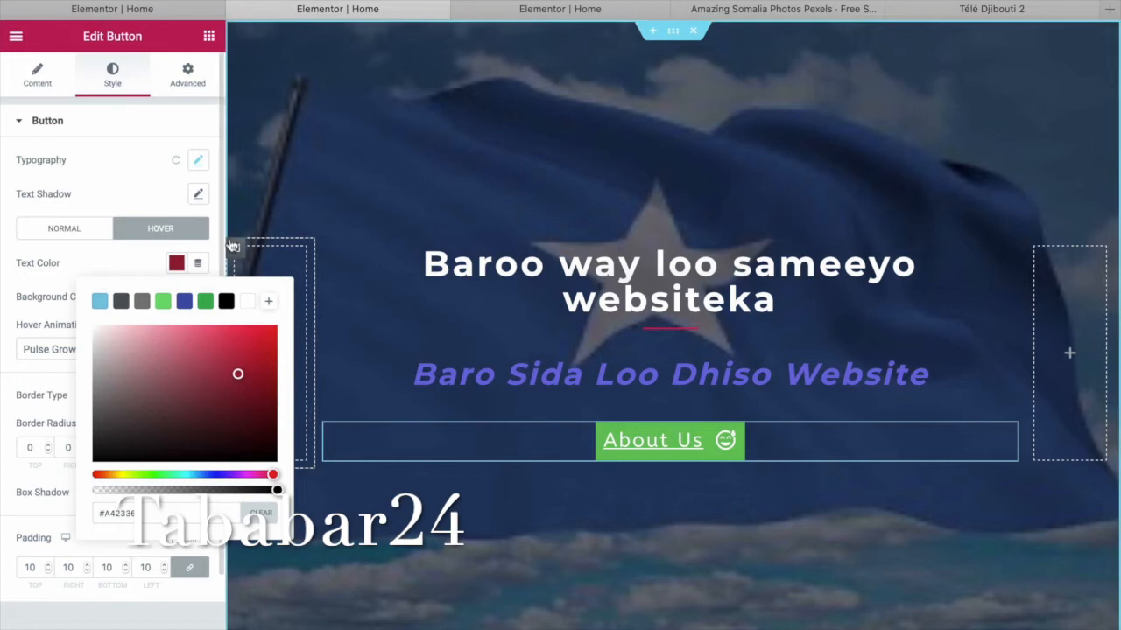
pyautogui.click(199, 163)
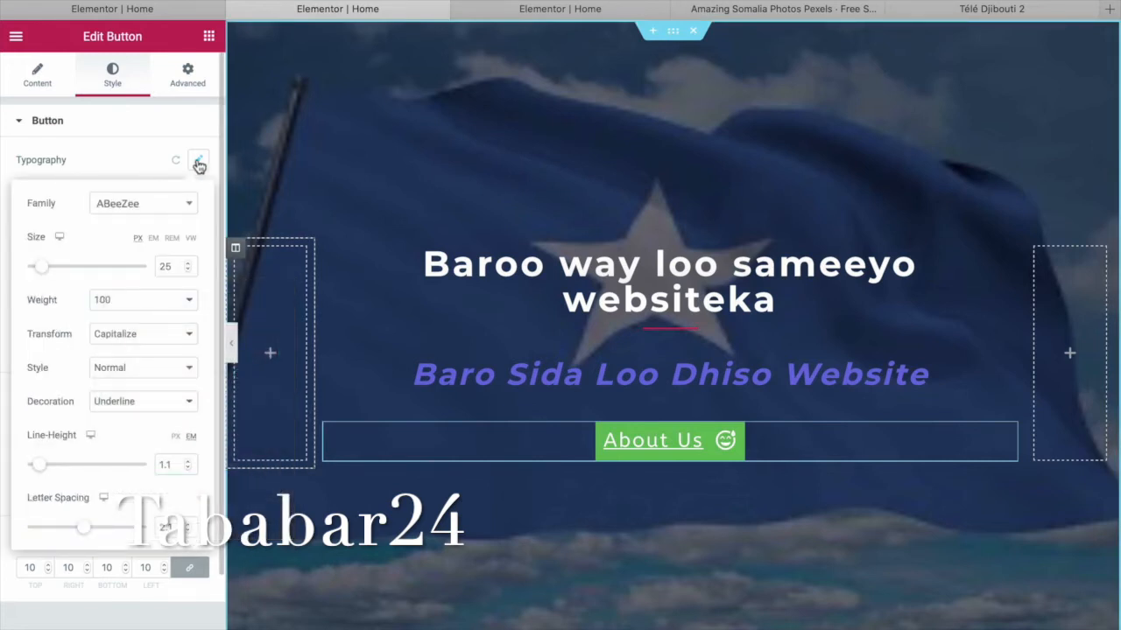
# Set the About Us text to size 25, Italic style and 1.2 line height.
pyautogui.moveTo(40, 269)
pyautogui.mouseDown()
pyautogui.moveTo(67, 275)
pyautogui.moveTo(31, 271)
pyautogui.moveTo(56, 266)
pyautogui.moveTo(46, 269)
pyautogui.mouseUp()
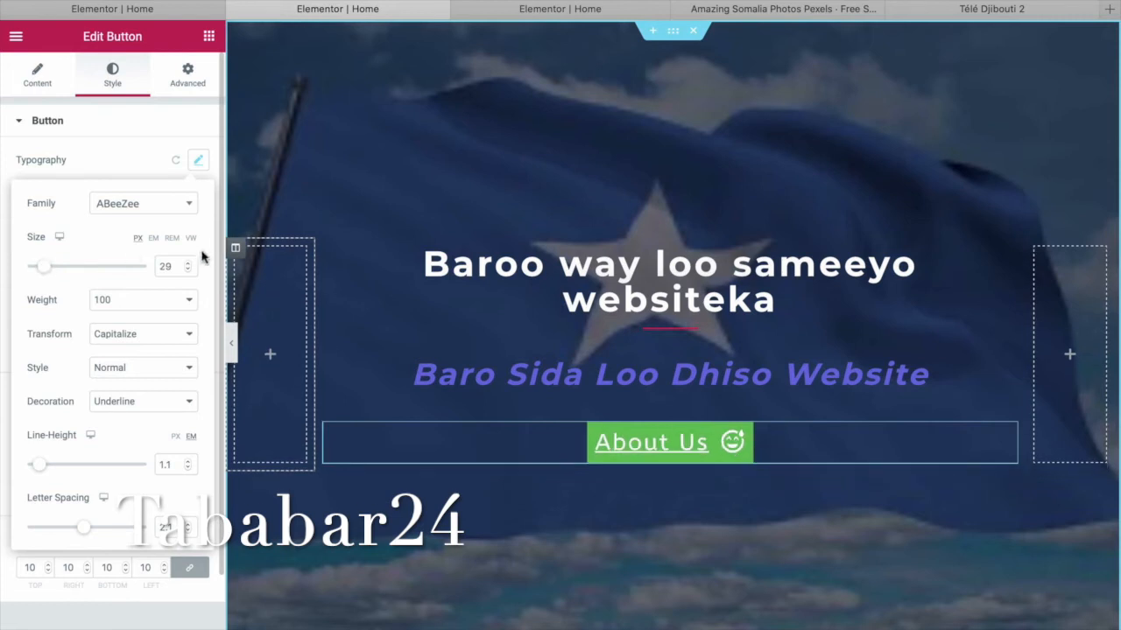
pyautogui.doubleClick(165, 267)
pyautogui.write('25')
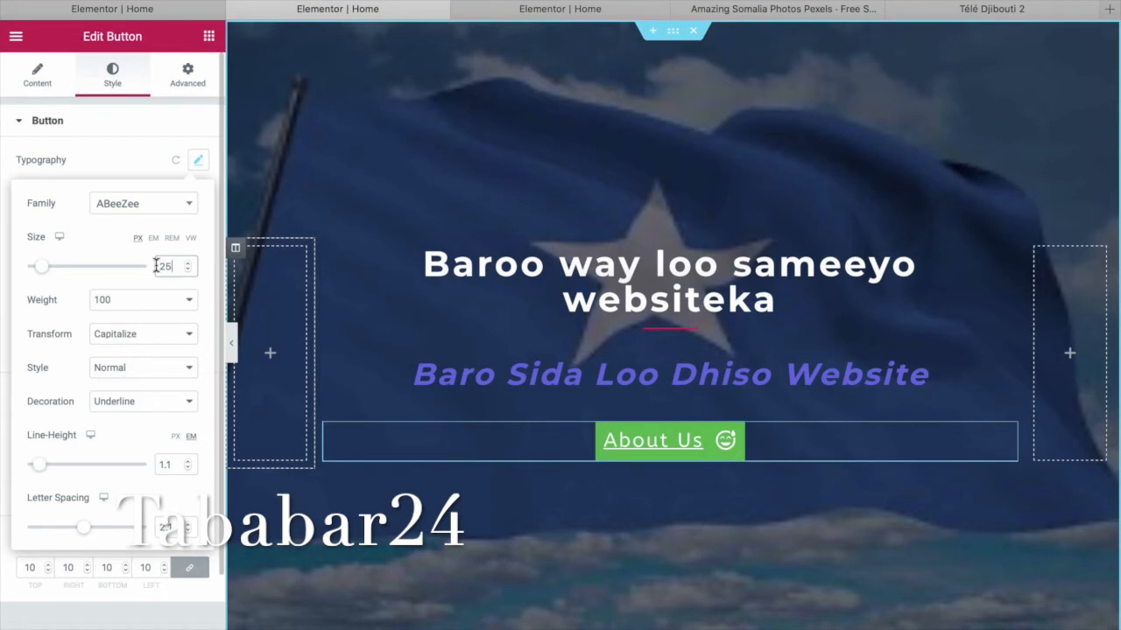
pyautogui.click(193, 369)
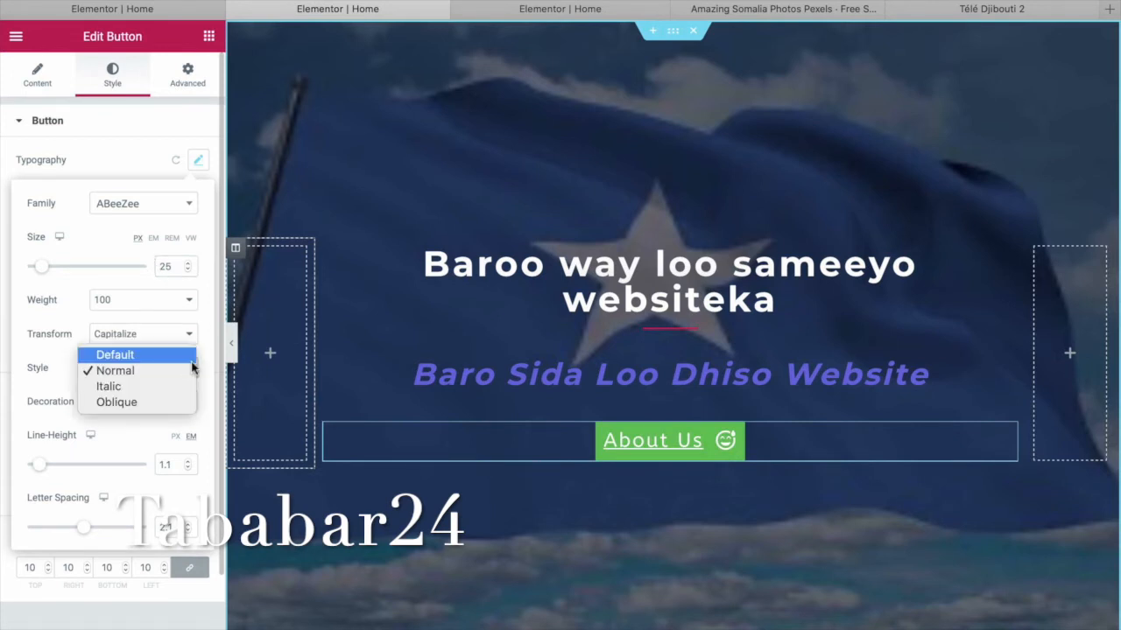
pyautogui.click(181, 387)
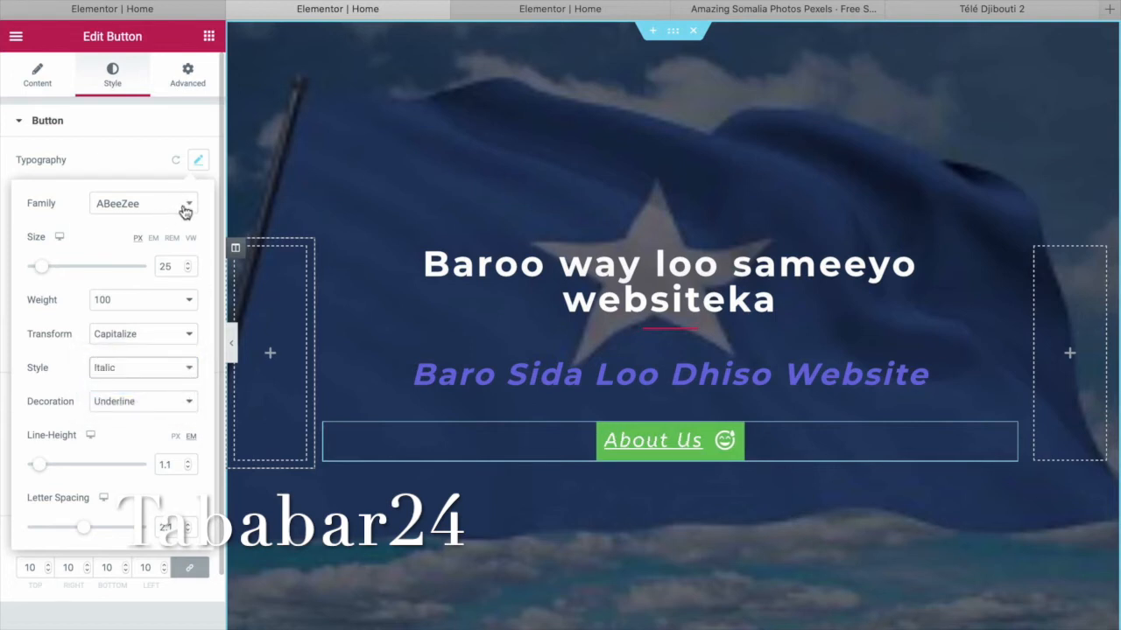
pyautogui.scroll(-2, 179, 405)
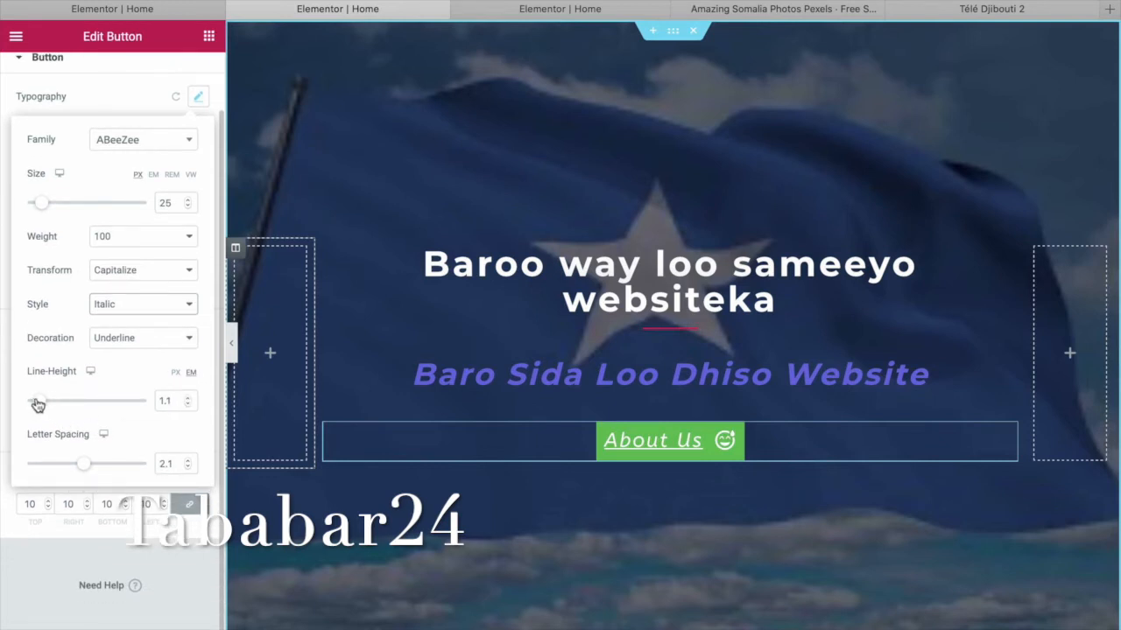
pyautogui.moveTo(37, 400)
pyautogui.mouseDown()
pyautogui.moveTo(58, 404)
pyautogui.moveTo(39, 405)
pyautogui.mouseUp()
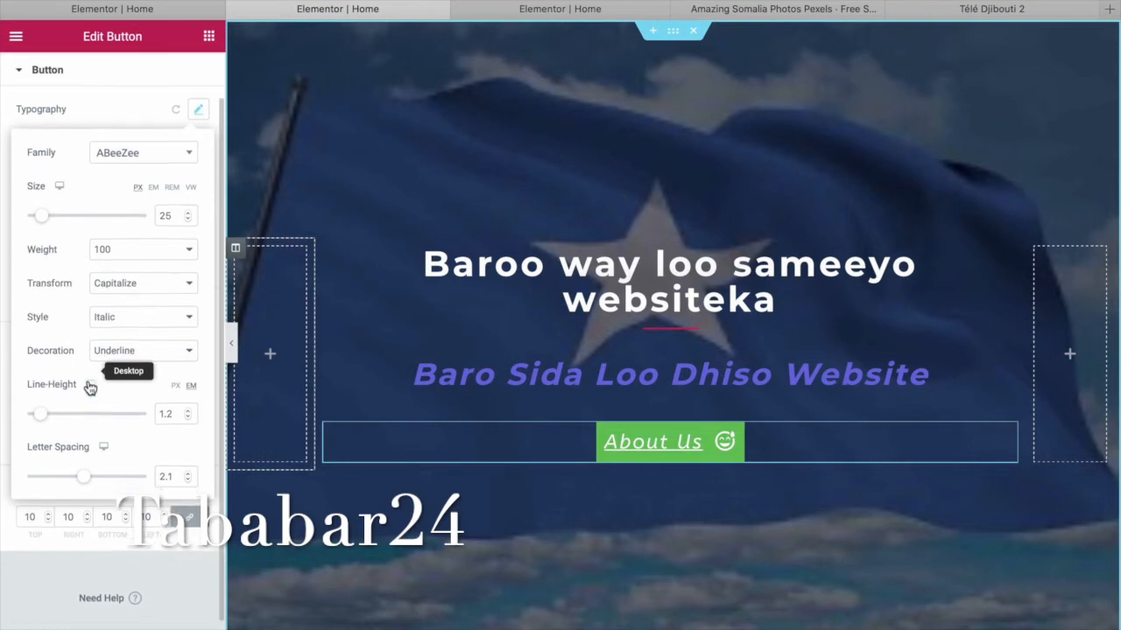
# Lower the linked button padding to 4 on all sides, then unlink the values.
pyautogui.click(49, 509)
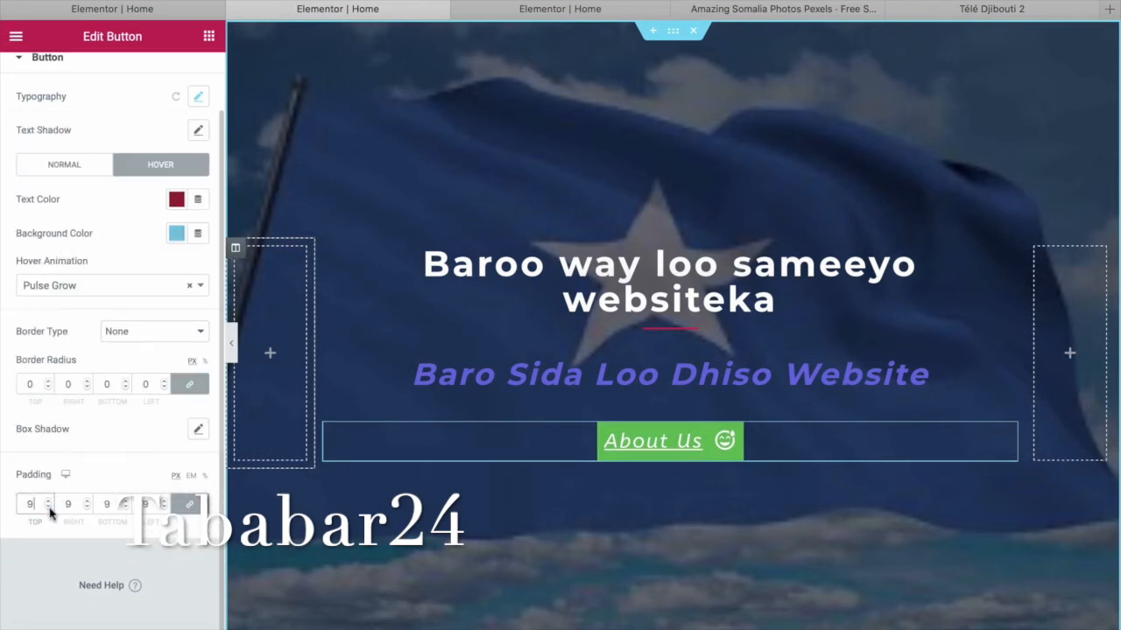
pyautogui.click(50, 508)
pyautogui.click(49, 509)
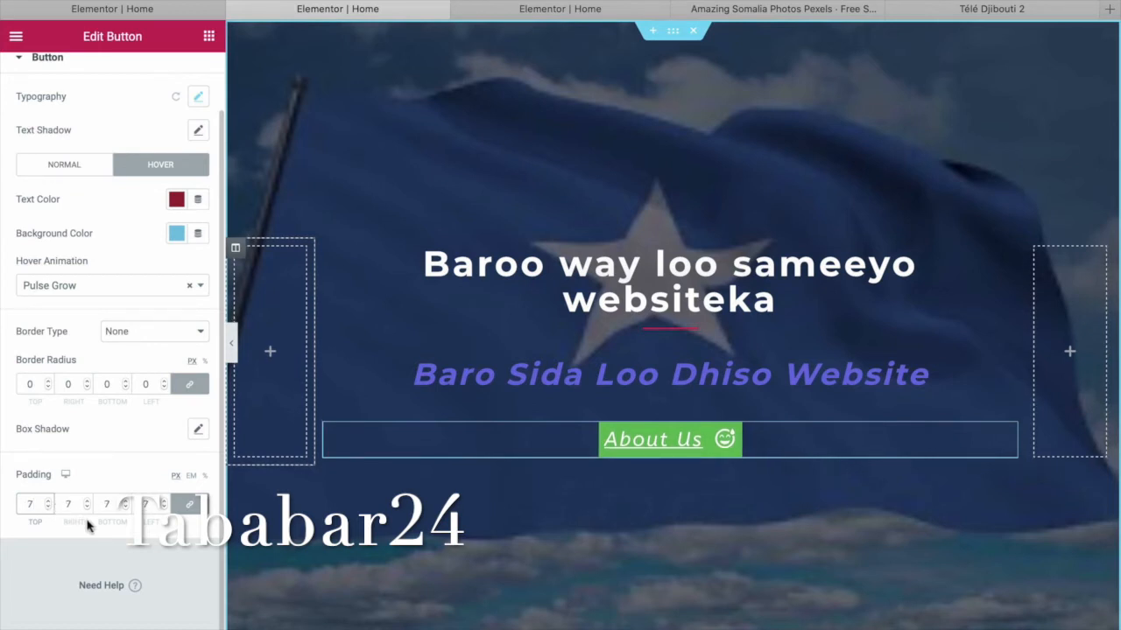
pyautogui.click(126, 510)
pyautogui.click(126, 511)
pyautogui.click(126, 511)
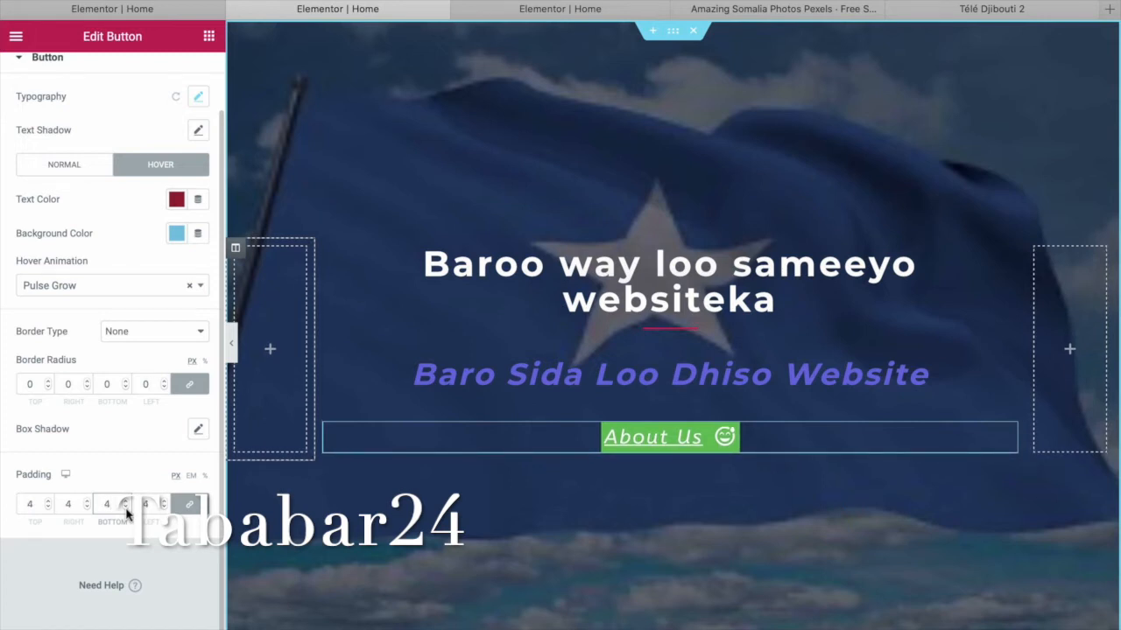
pyautogui.click(188, 508)
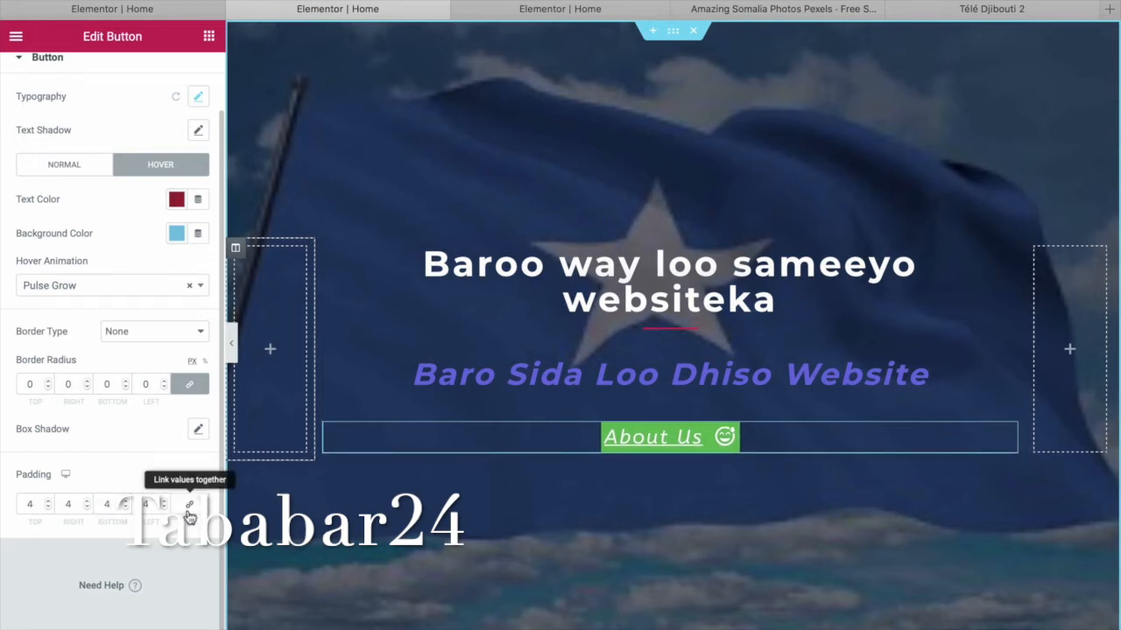
# Set top padding to 9 and bottom padding to 10, then return to the widget list.
pyautogui.click(48, 507)
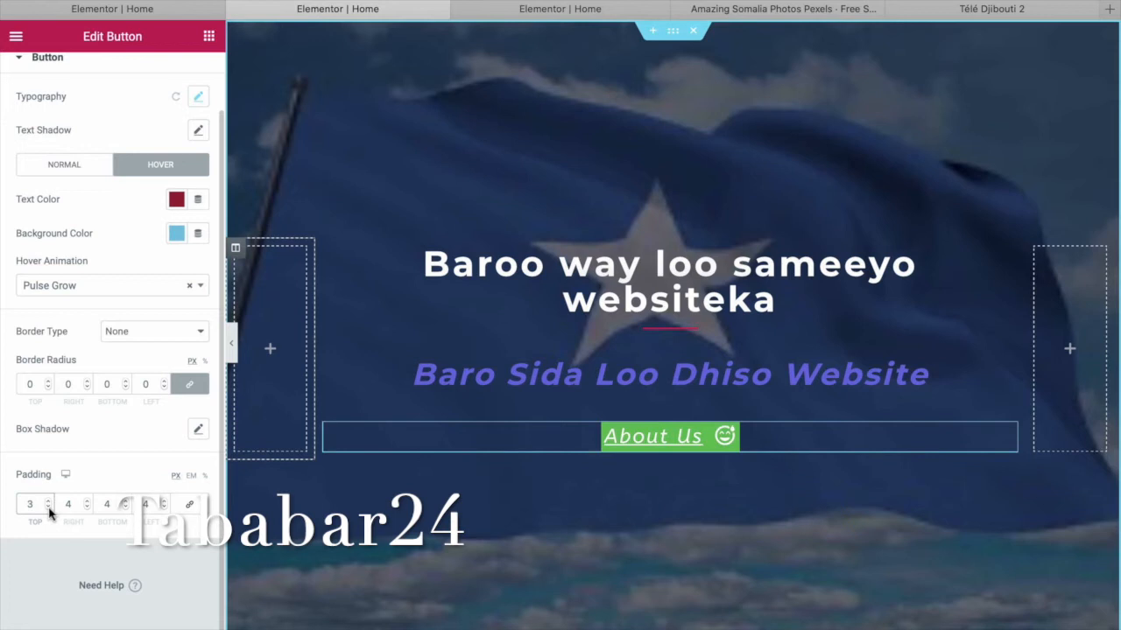
pyautogui.click(49, 501)
pyautogui.click(50, 500)
pyautogui.click(49, 501)
pyautogui.click(50, 501)
pyautogui.click(50, 500)
pyautogui.click(50, 500)
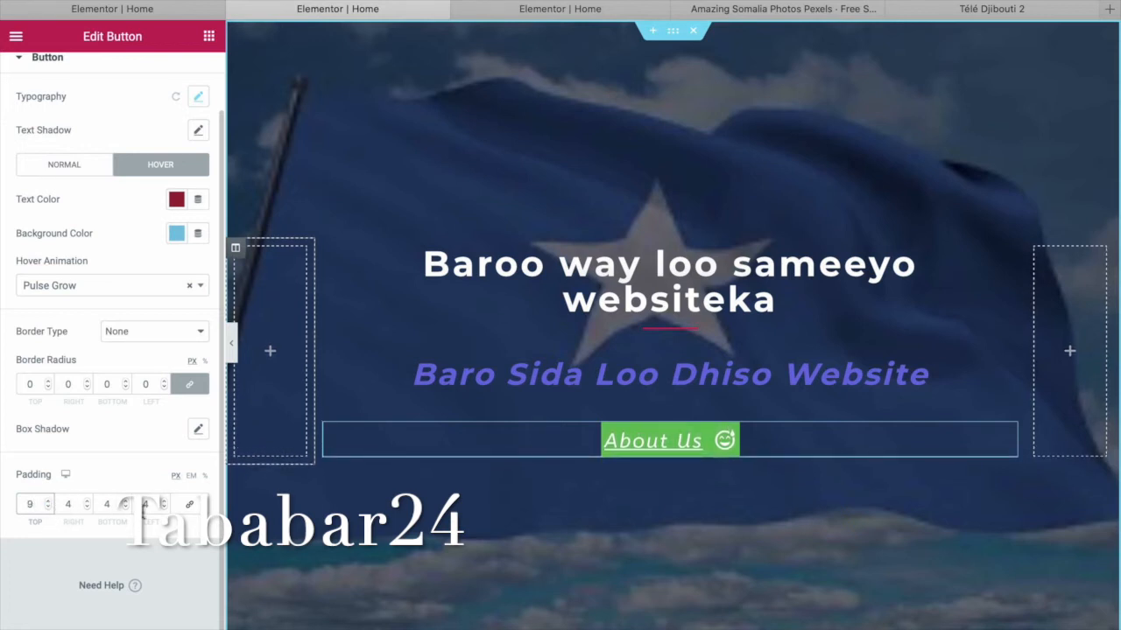
pyautogui.click(126, 508)
pyautogui.click(127, 501)
pyautogui.click(127, 501)
pyautogui.click(127, 501)
pyautogui.click(127, 501)
pyautogui.click(127, 501)
pyautogui.click(127, 501)
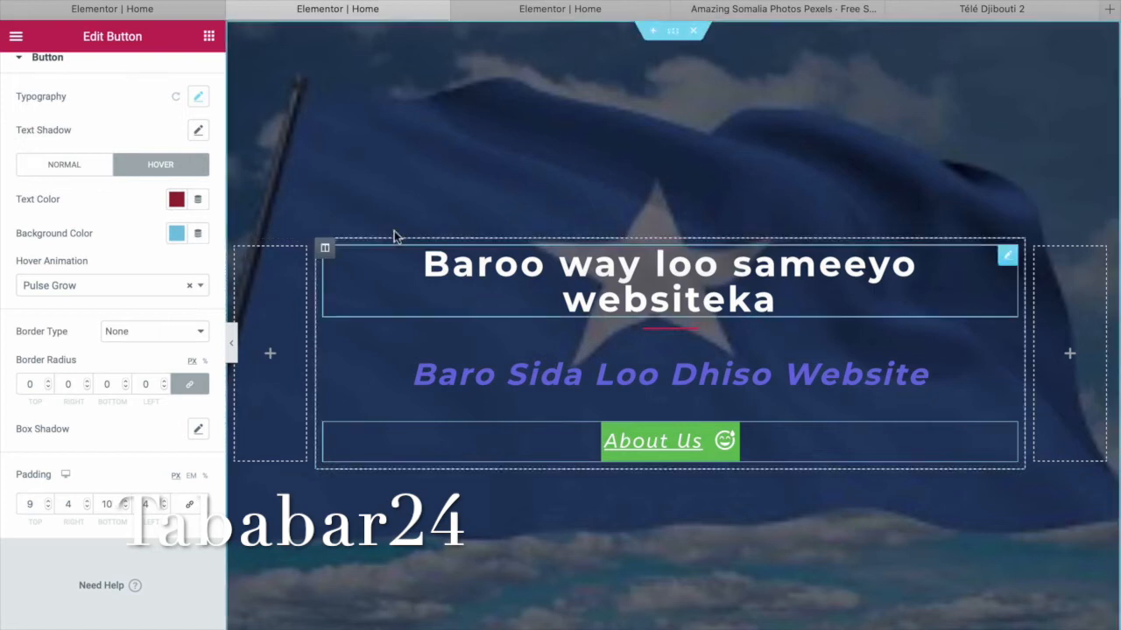
pyautogui.click(209, 37)
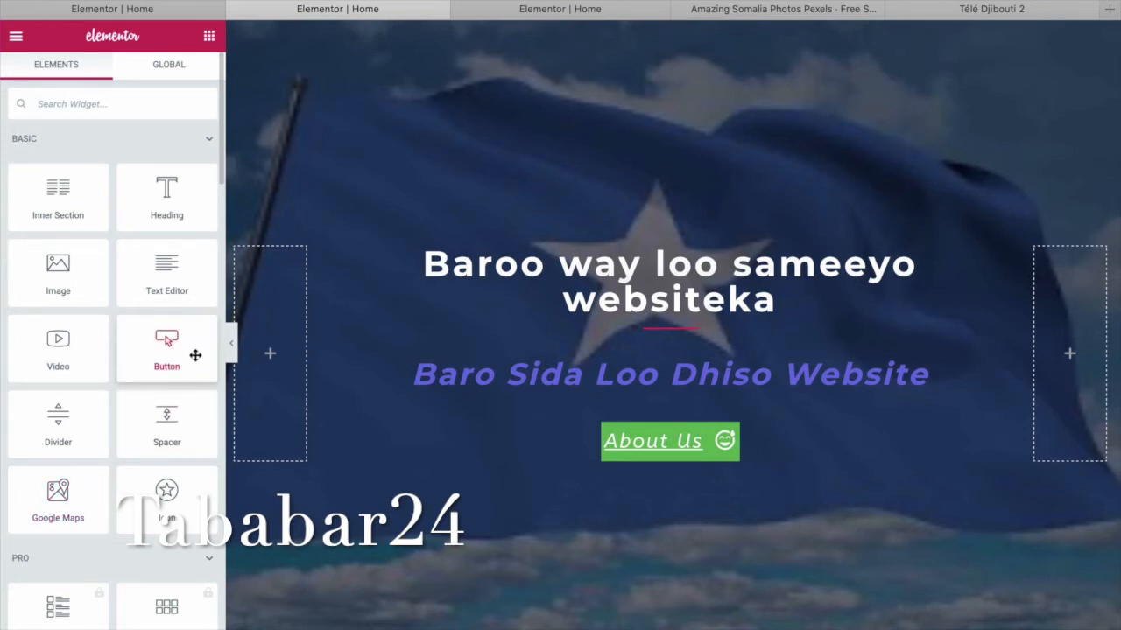
# Add an Image widget to the left column showing the man.jpg portrait.
pyautogui.moveTo(68, 285); pyautogui.dragTo(268, 295)
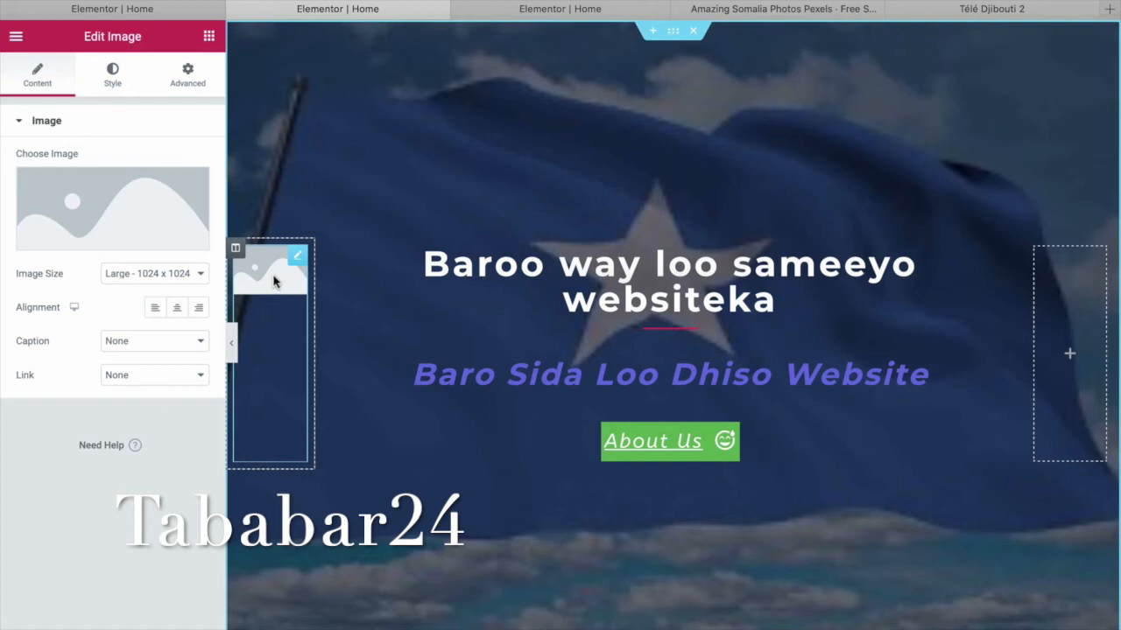
pyautogui.moveTo(103, 212)
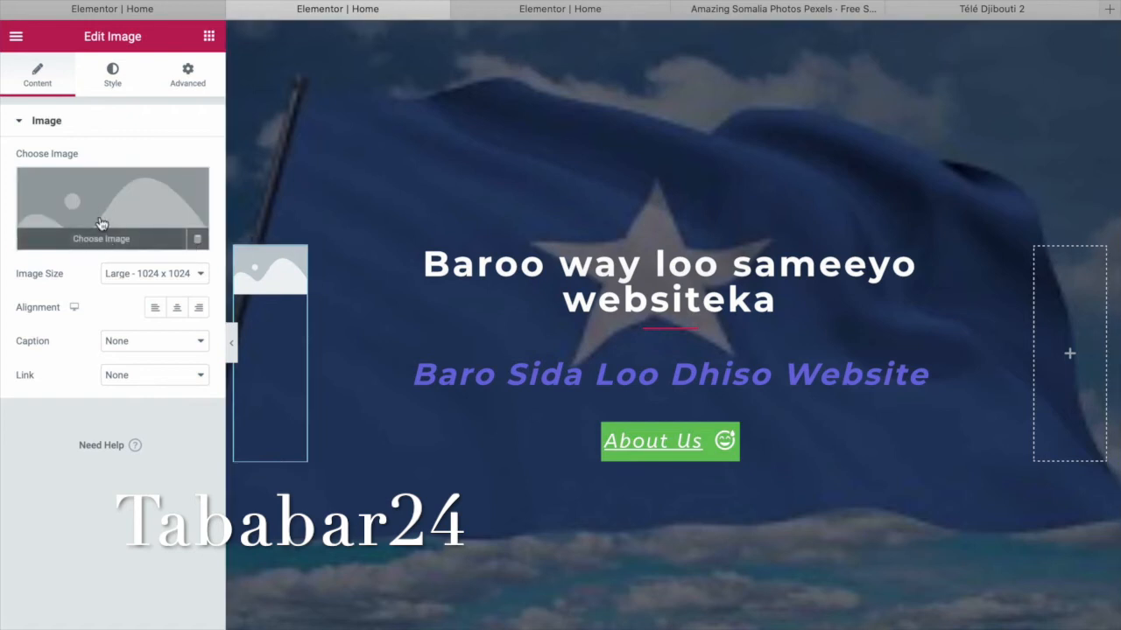
pyautogui.click(111, 243)
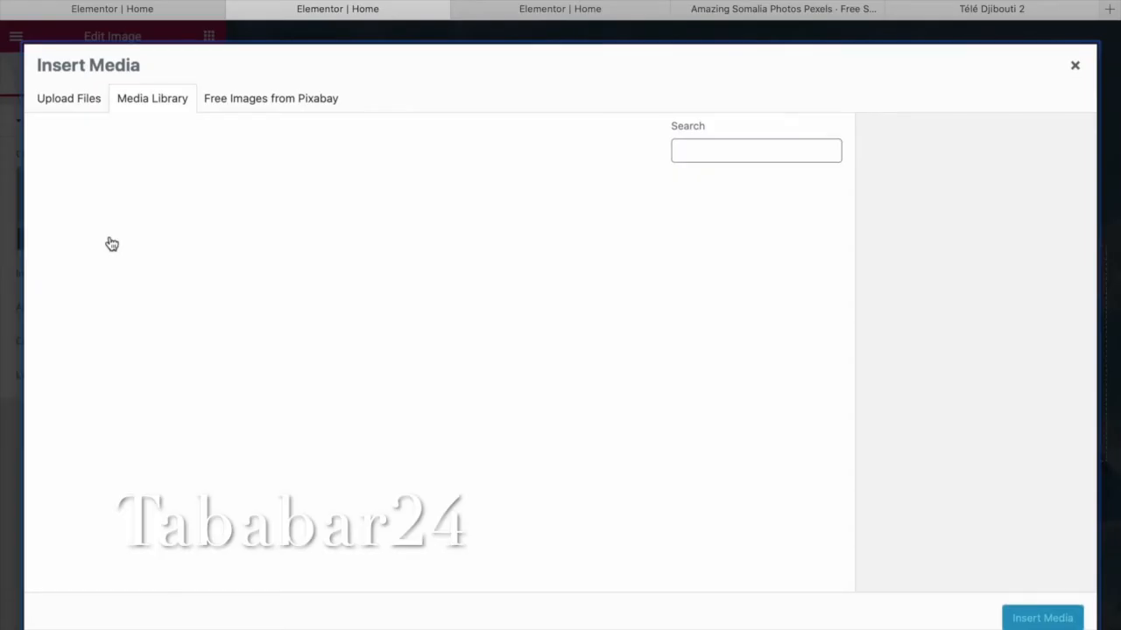
pyautogui.click(99, 247)
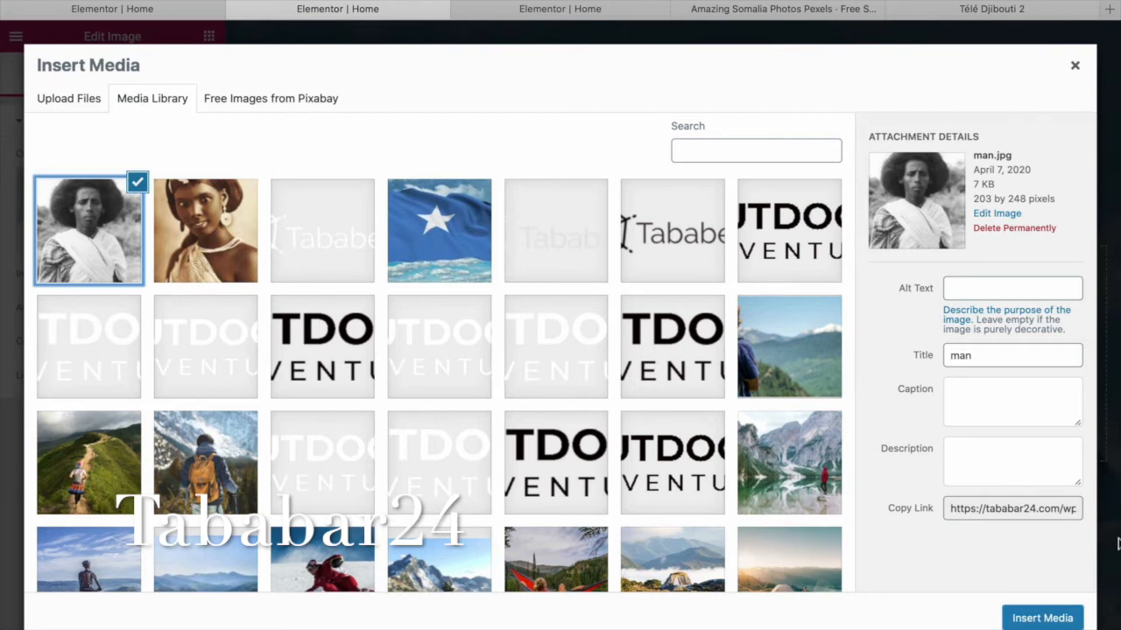
pyautogui.click(1042, 618)
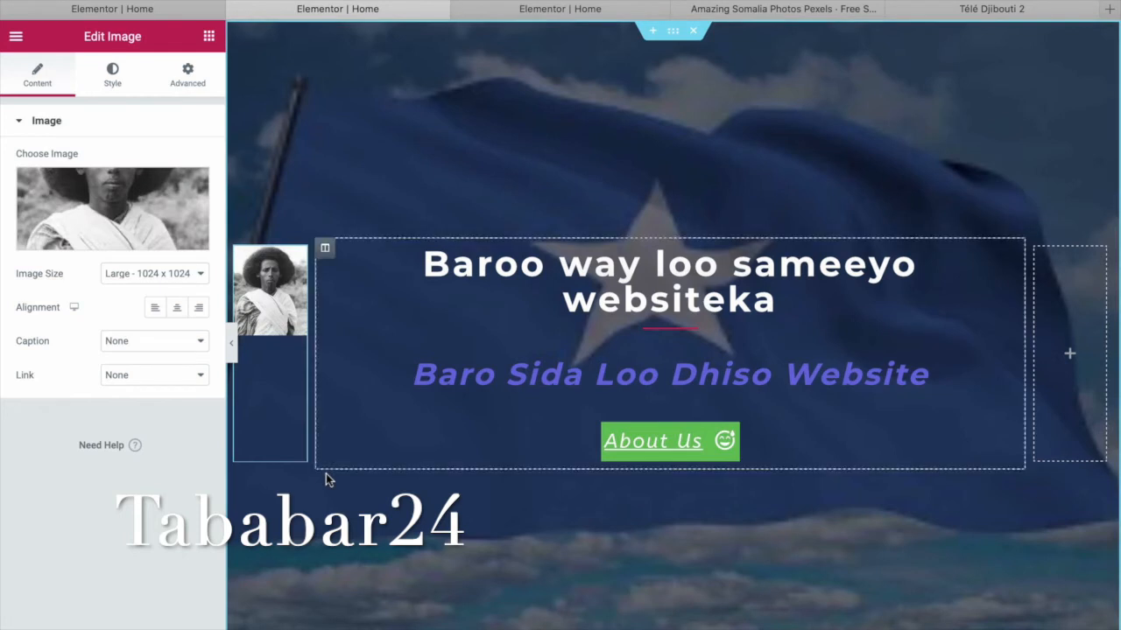
pyautogui.click(1079, 307)
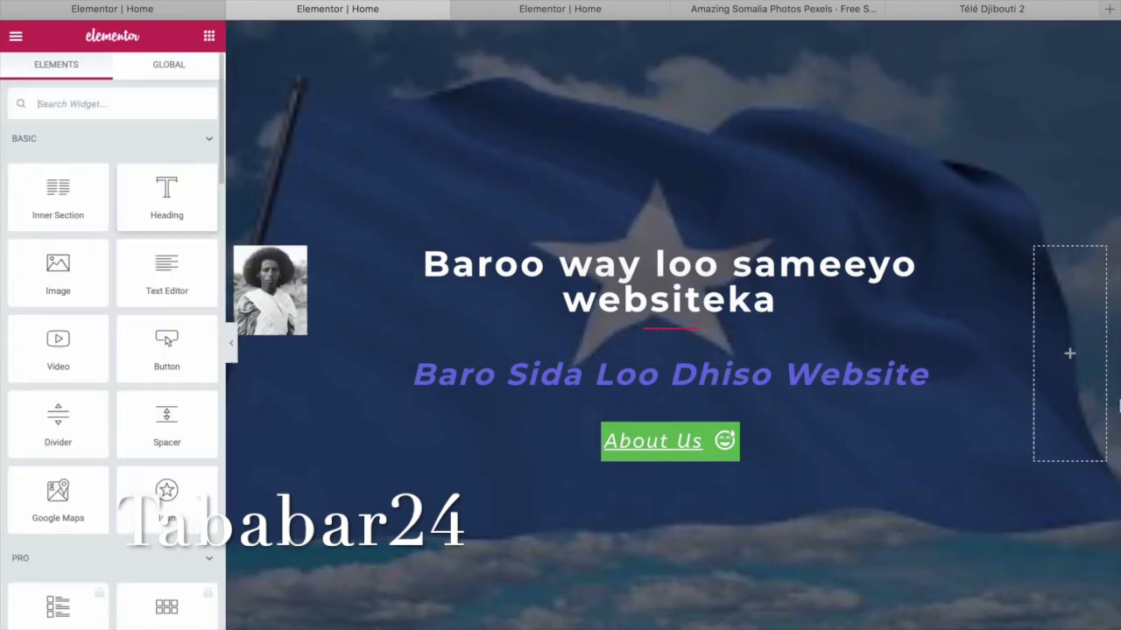
# Add an Image widget to the right column showing the gabadh-somal.jpg portrait.
pyautogui.moveTo(60, 273); pyautogui.dragTo(1077, 311)
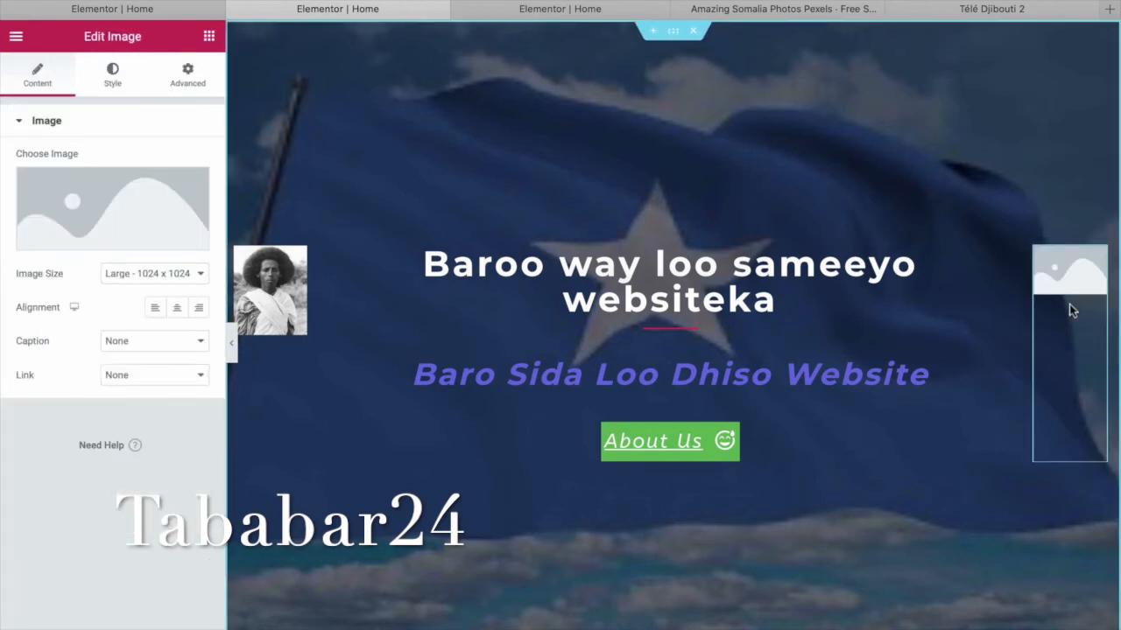
pyautogui.click(96, 244)
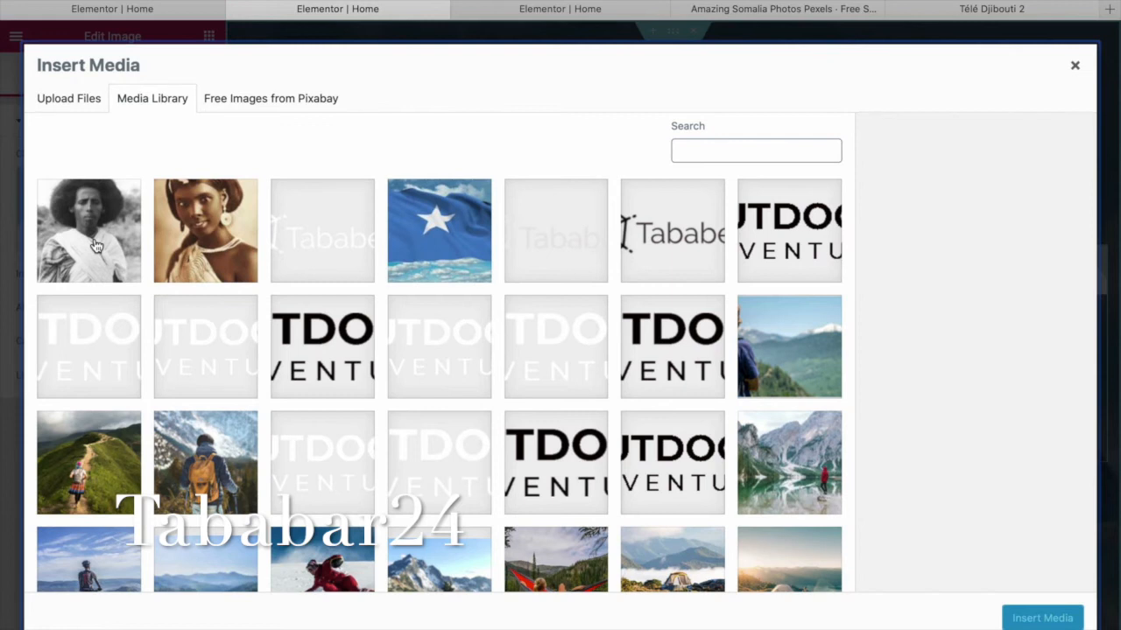
pyautogui.click(192, 253)
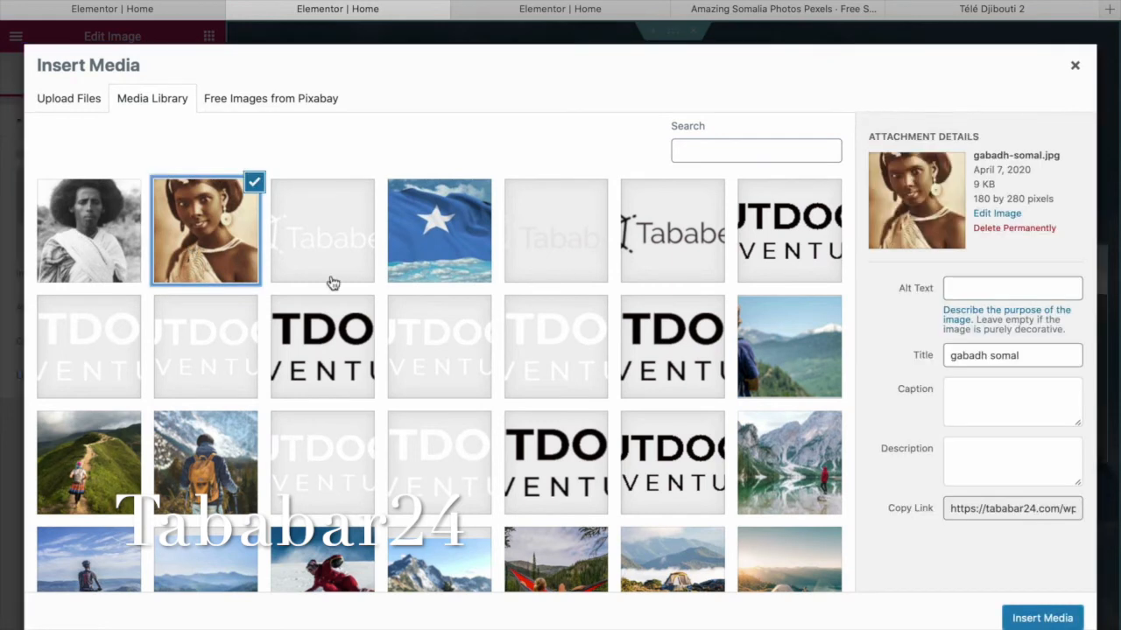
pyautogui.click(1043, 620)
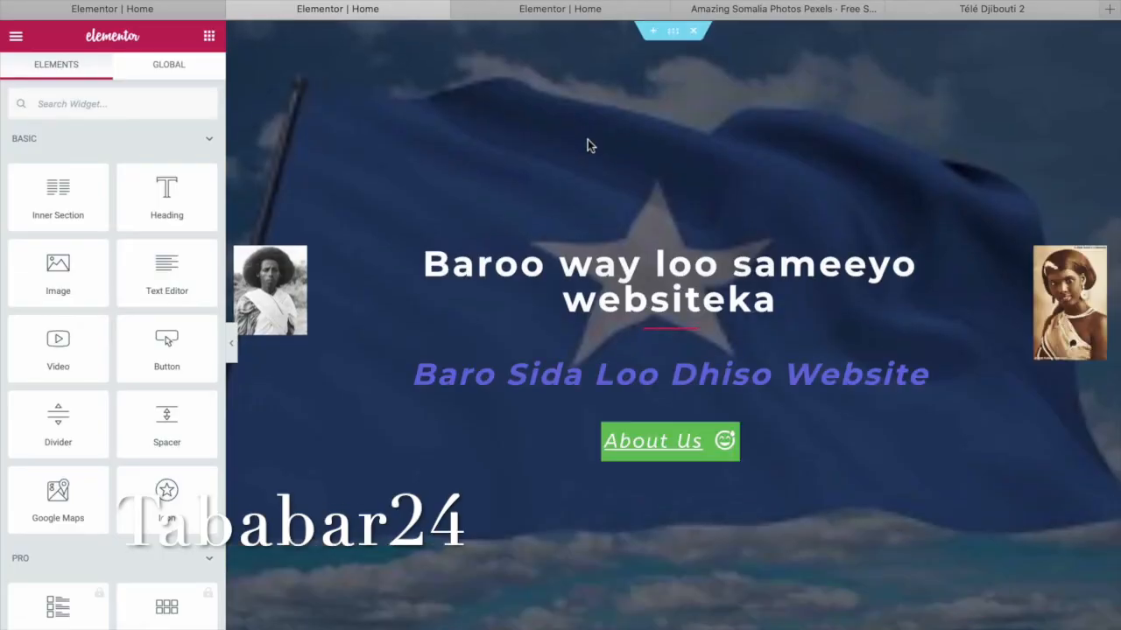
# Review the left column's Style and Layout settings, then select the main hero heading.
pyautogui.rightClick(688, 335)
pyautogui.click(724, 345)
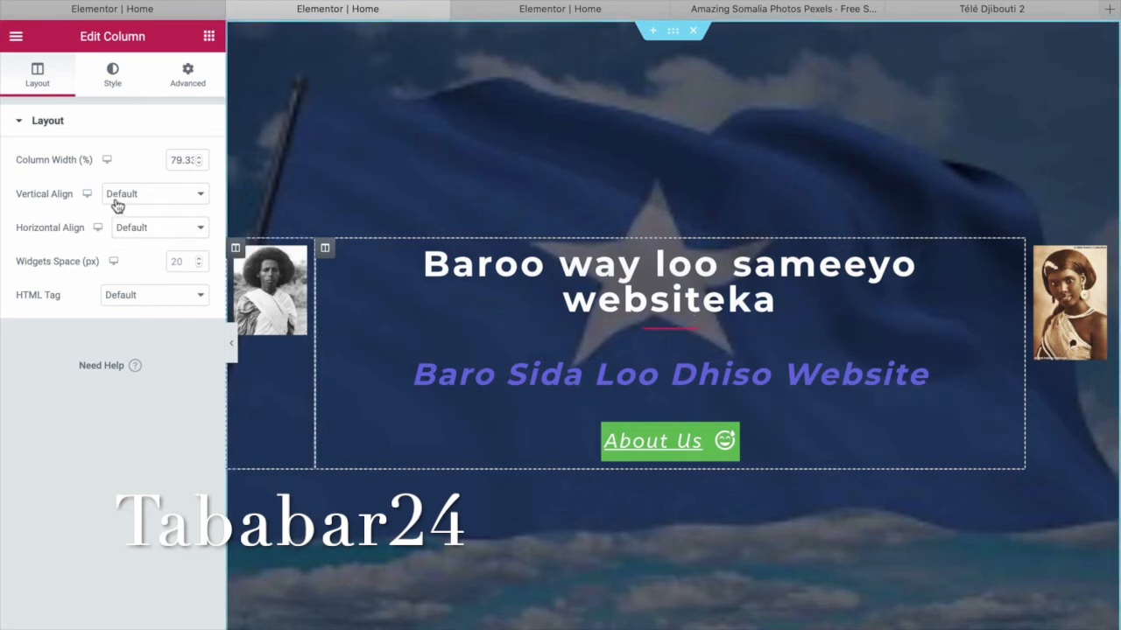
pyautogui.click(105, 82)
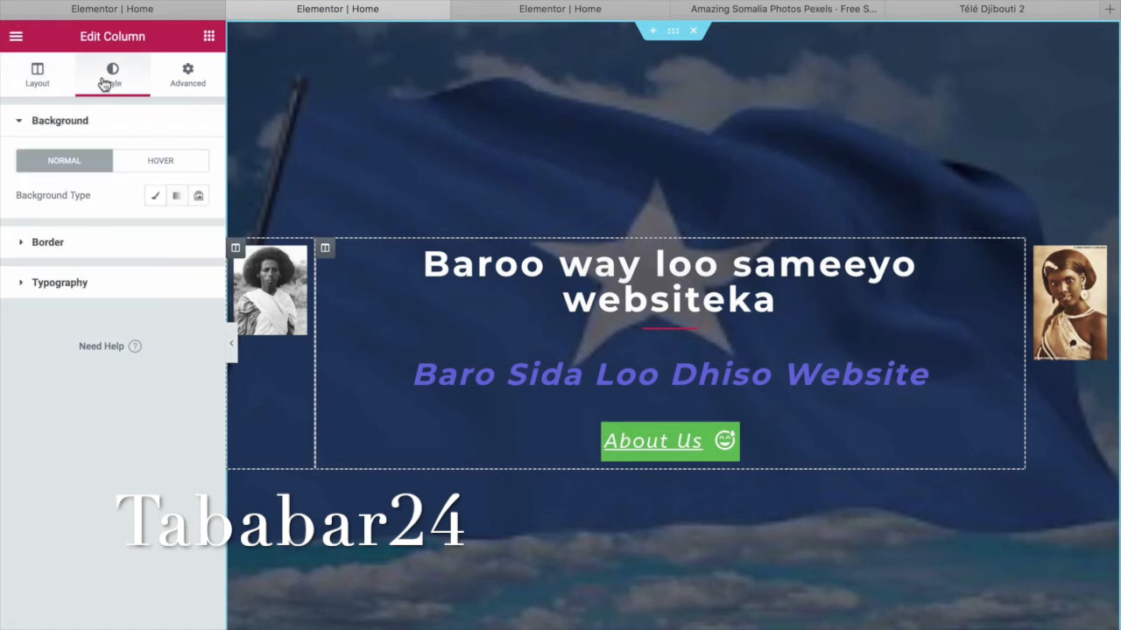
pyautogui.click(49, 78)
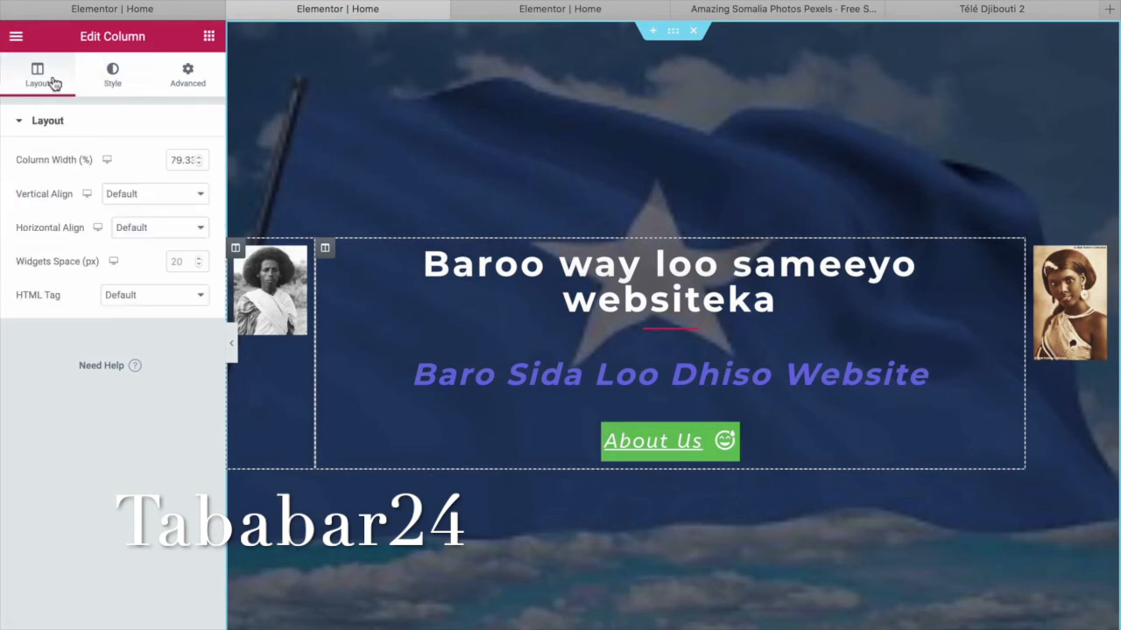
pyautogui.click(1007, 257)
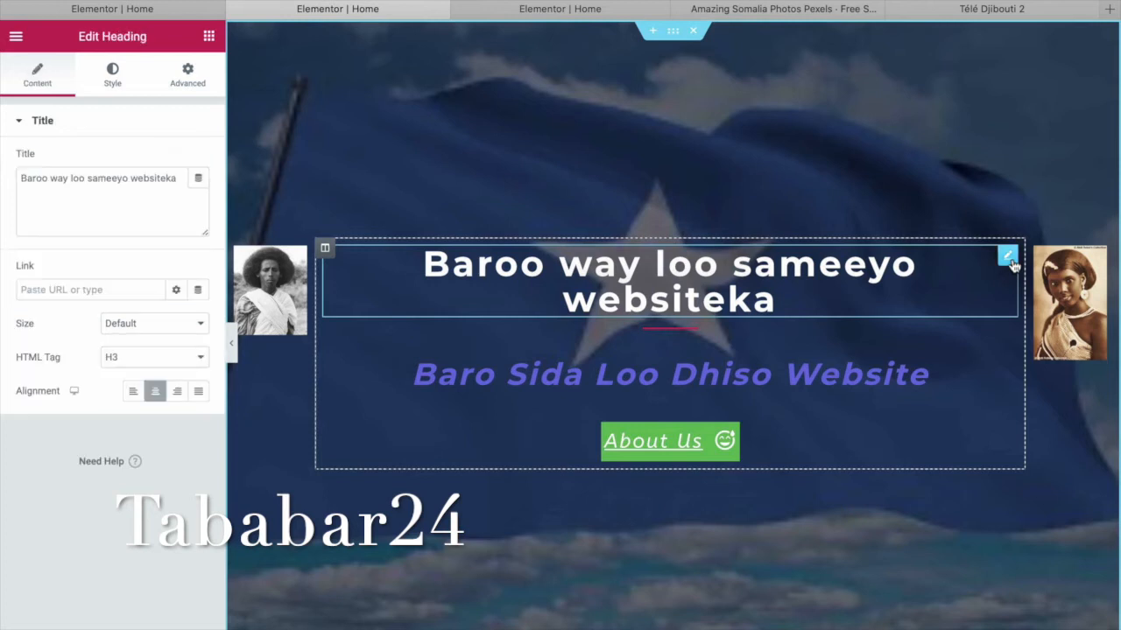
# Widen the heading divider to 57 and set it Curved after trying Double, Dotted and Curly.
pyautogui.click(718, 333)
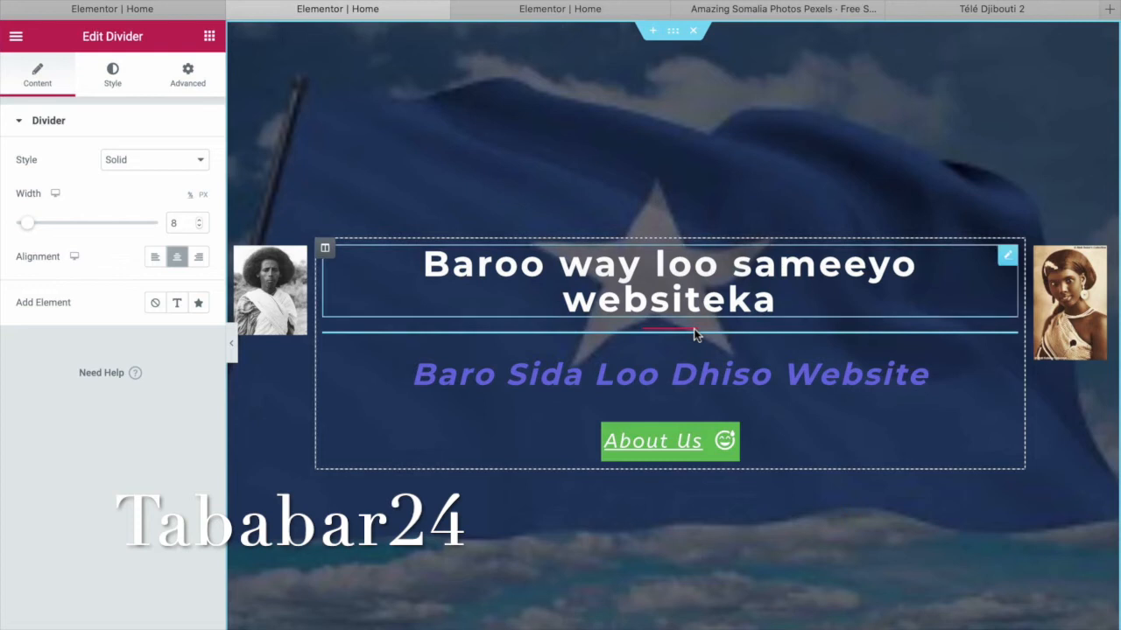
pyautogui.moveTo(33, 227); pyautogui.dragTo(104, 231)
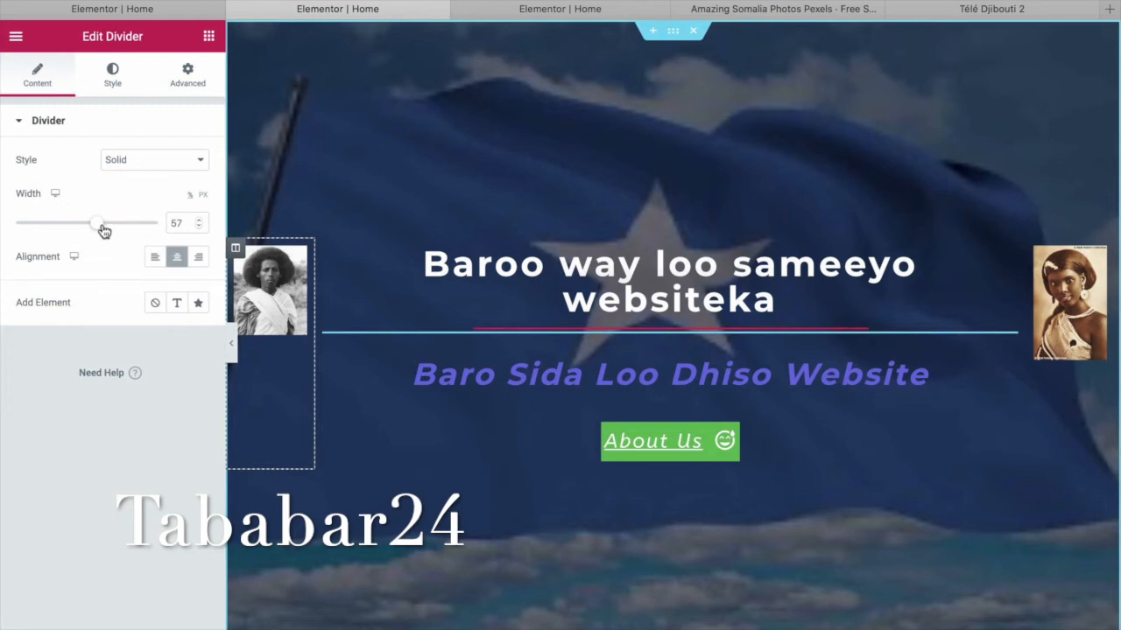
pyautogui.click(198, 164)
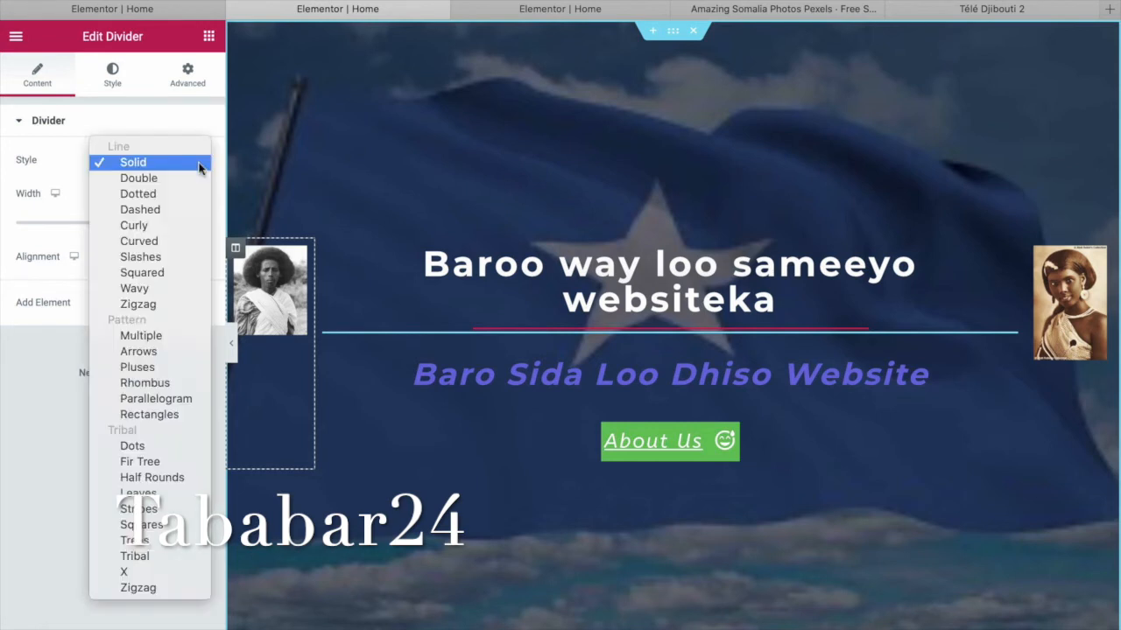
pyautogui.click(188, 178)
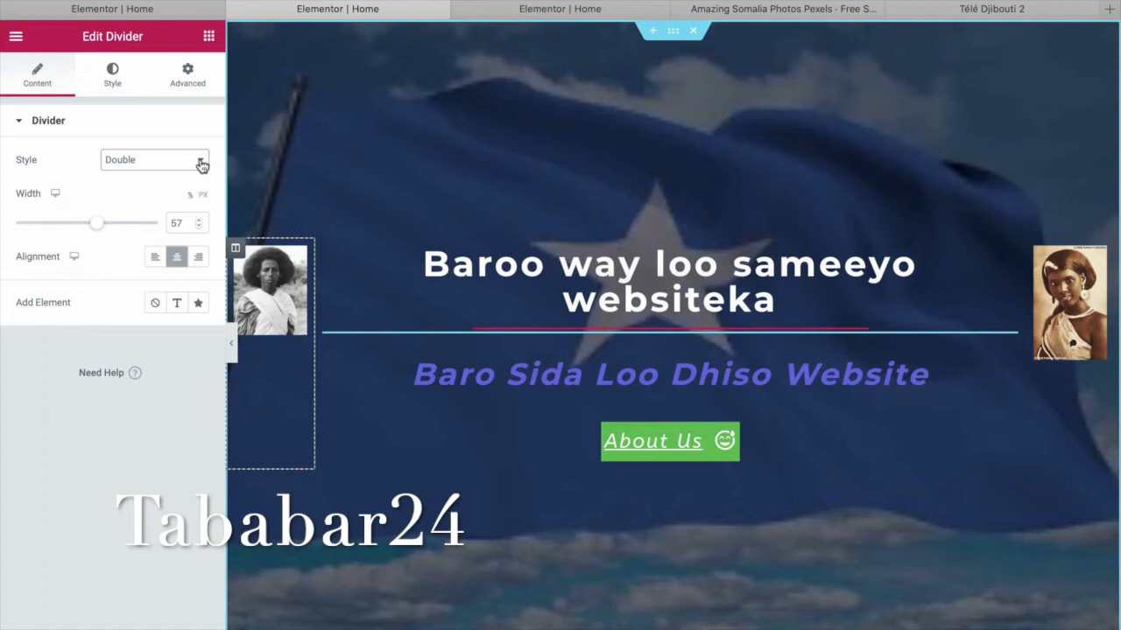
pyautogui.click(199, 163)
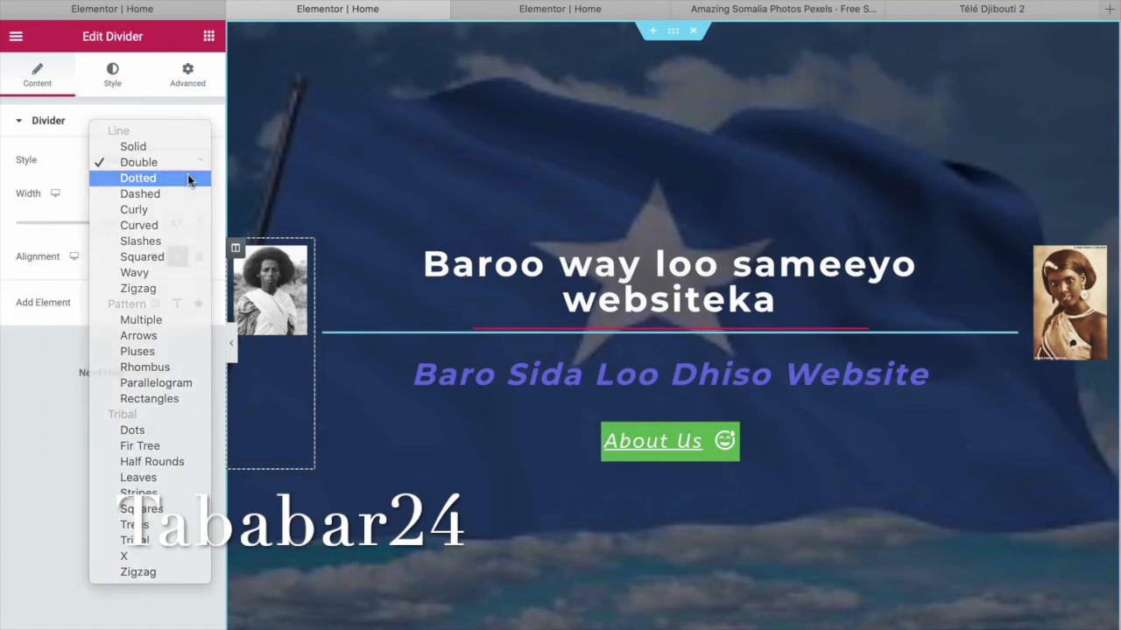
pyautogui.click(187, 178)
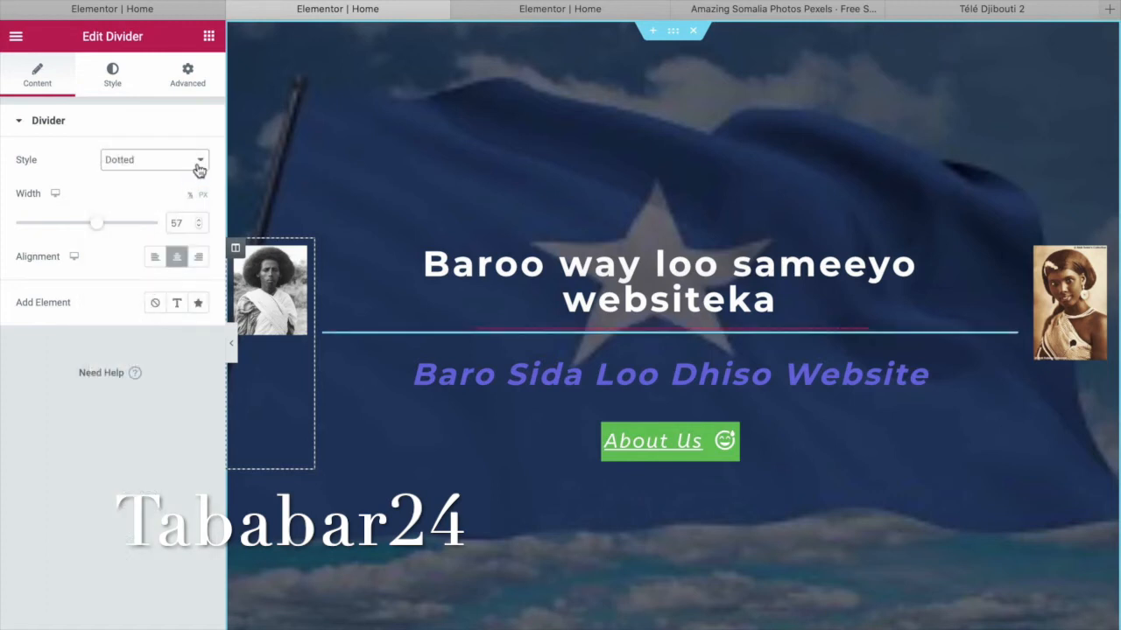
pyautogui.click(199, 169)
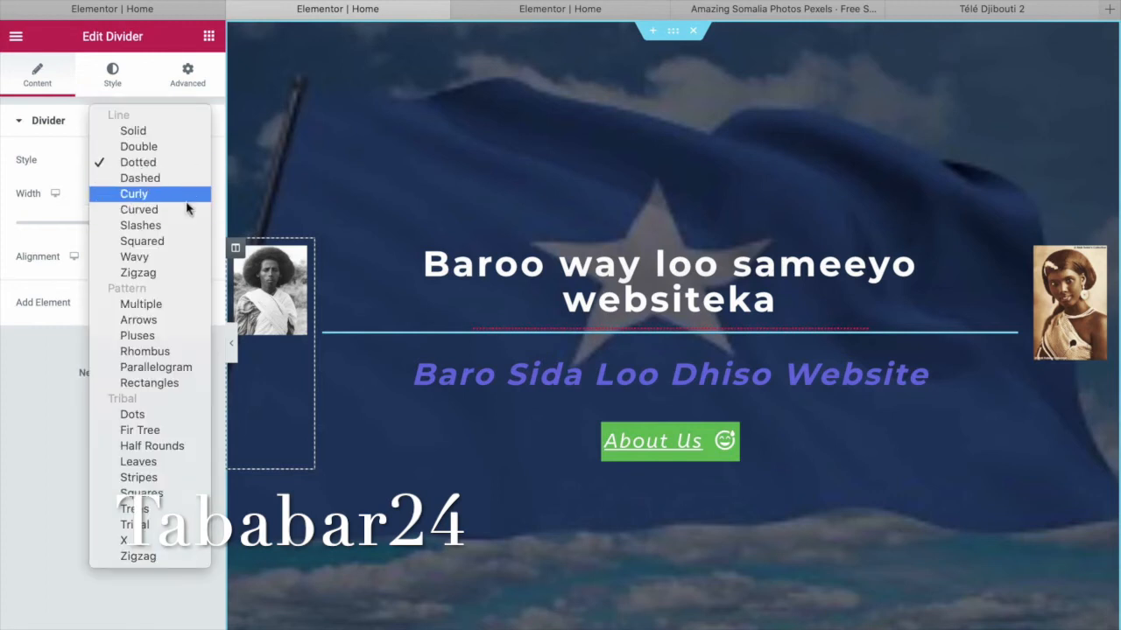
pyautogui.click(190, 194)
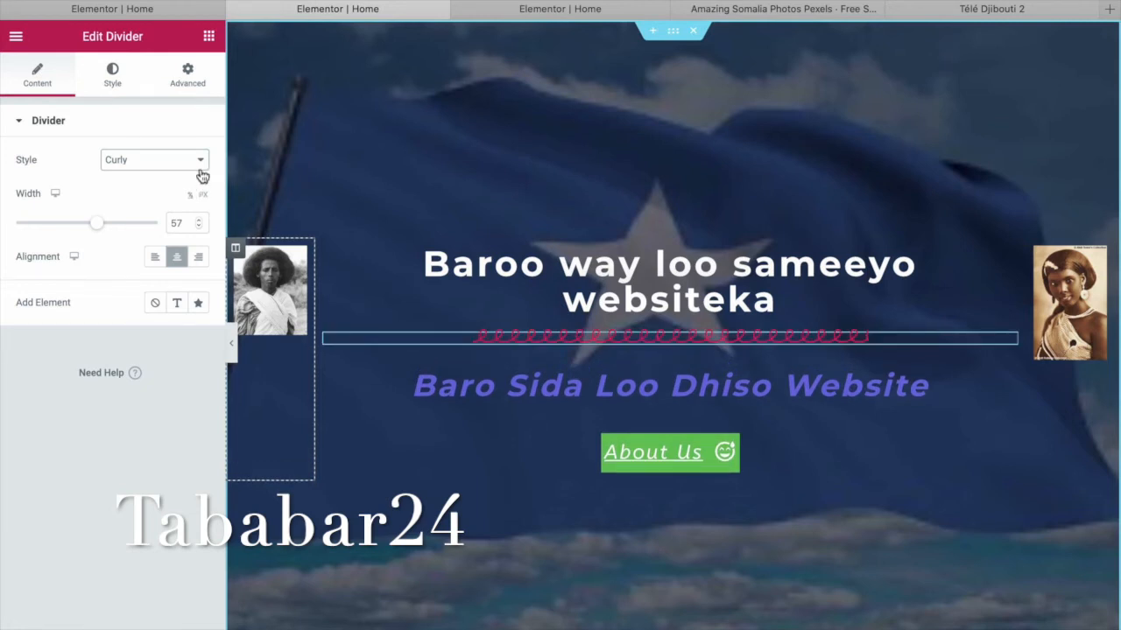
pyautogui.click(200, 166)
pyautogui.click(193, 178)
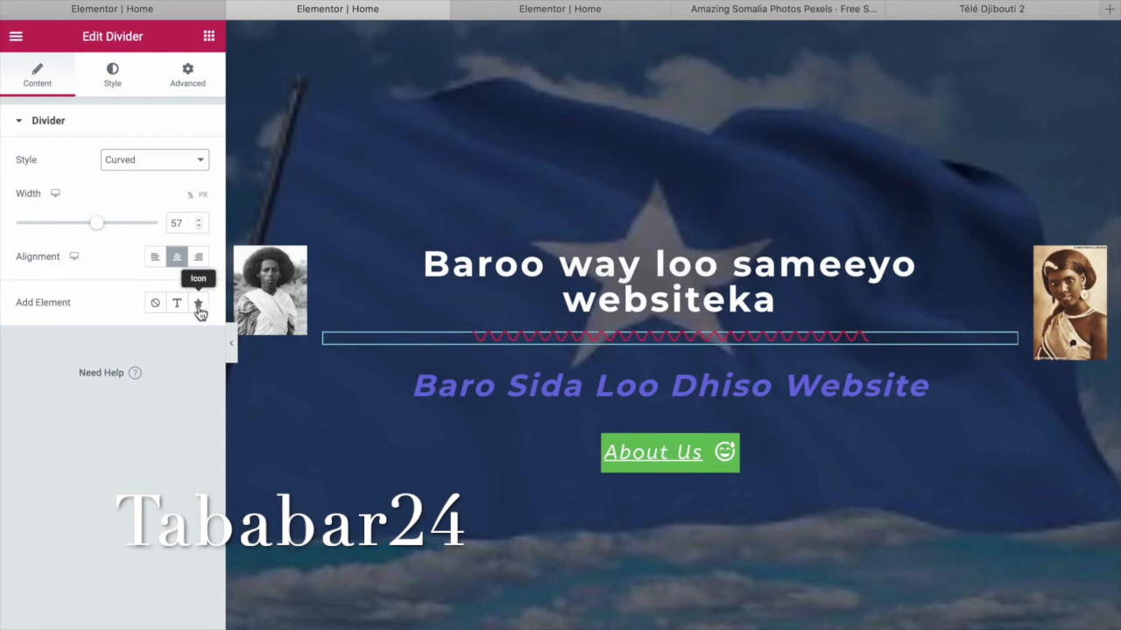
pyautogui.click(118, 84)
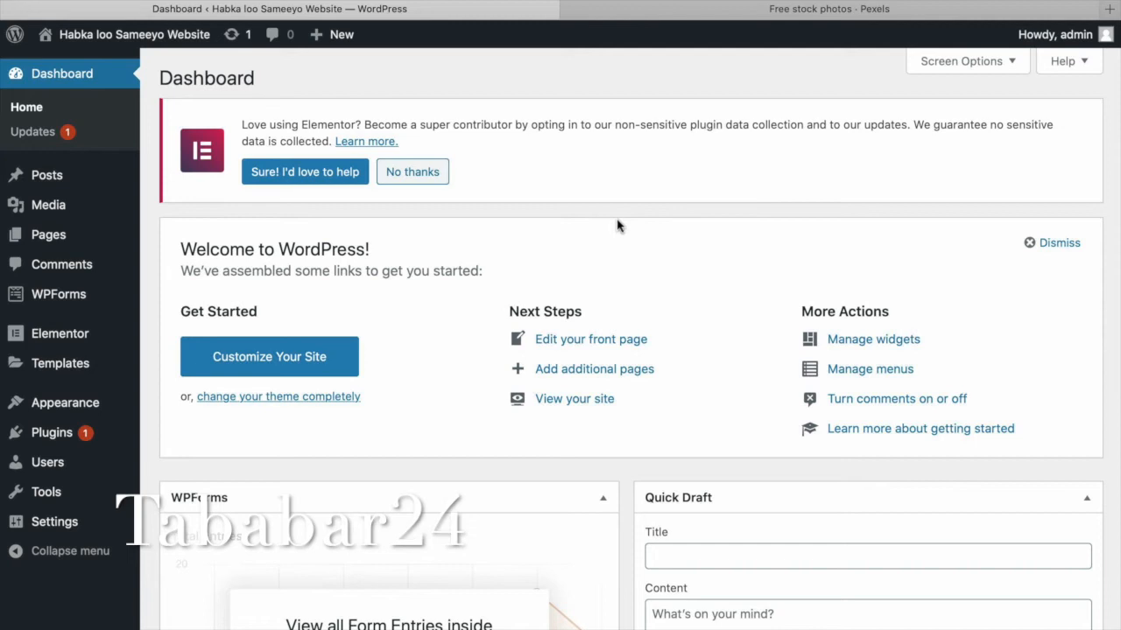
# Visit the live homepage, scroll through it, and reopen it with Edit with Elementor.
pyautogui.moveTo(139, 43)
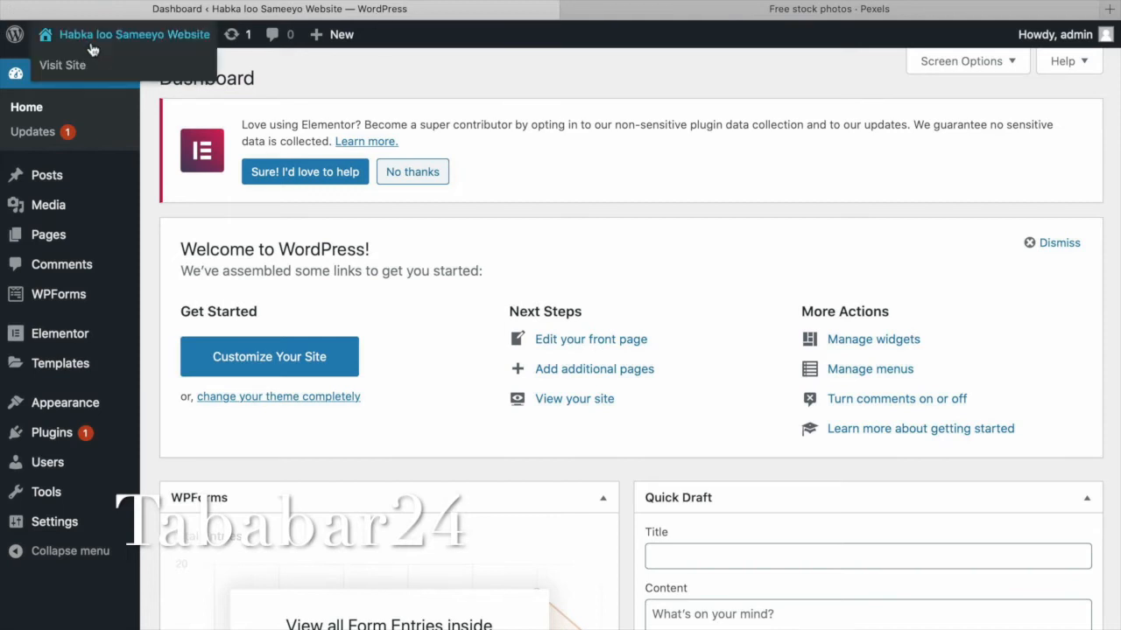
pyautogui.click(76, 69)
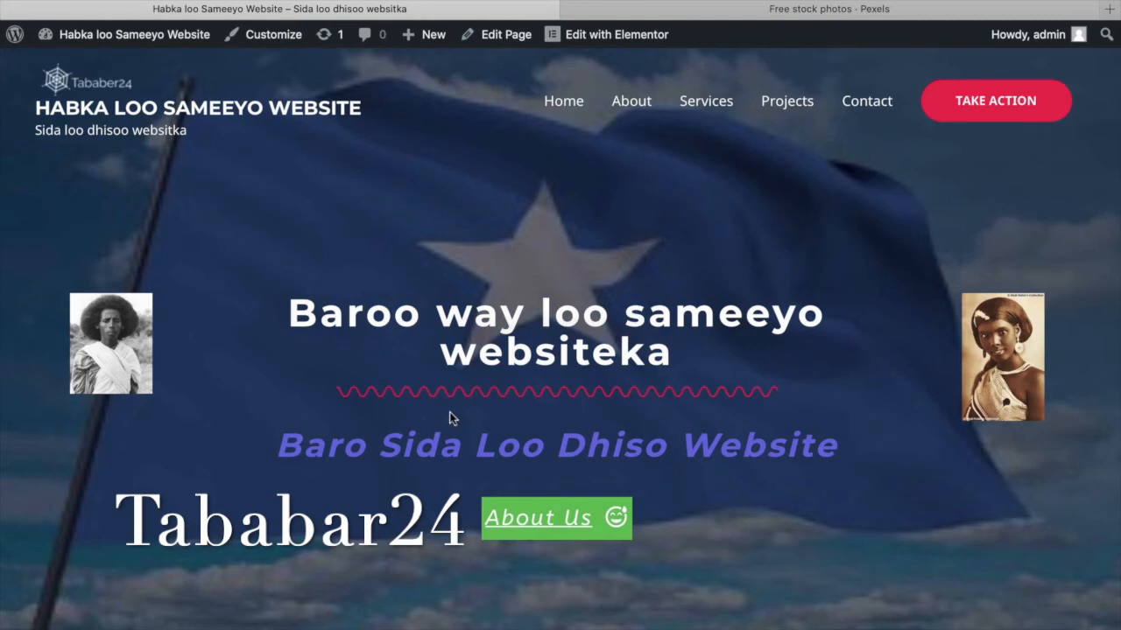
pyautogui.scroll(-5, 858, 525)
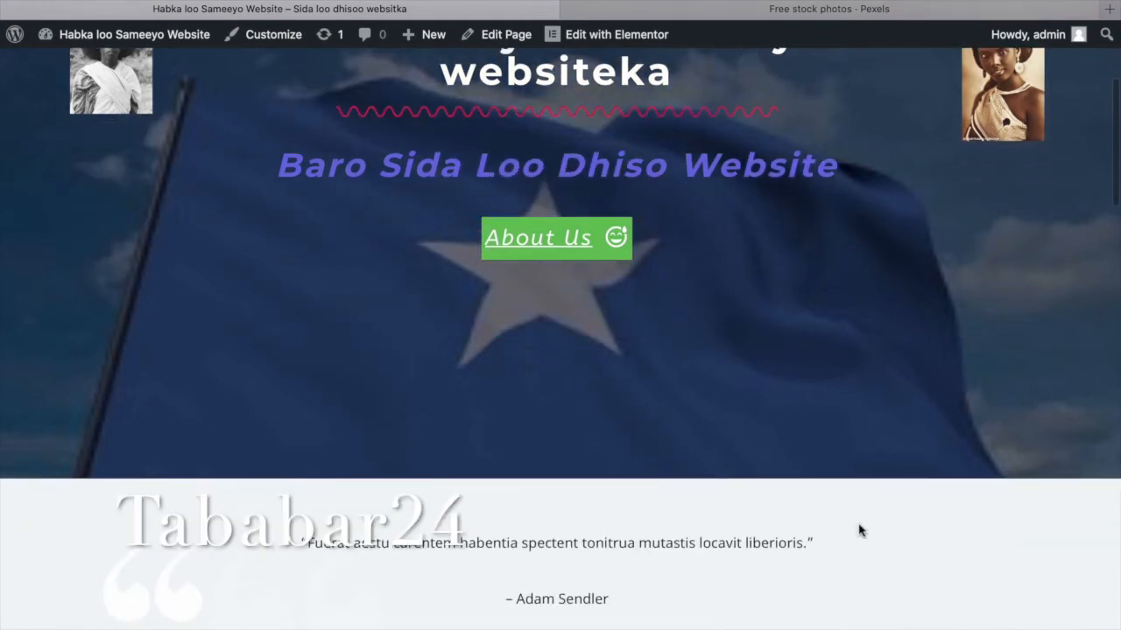
pyautogui.scroll(-5, 857, 529)
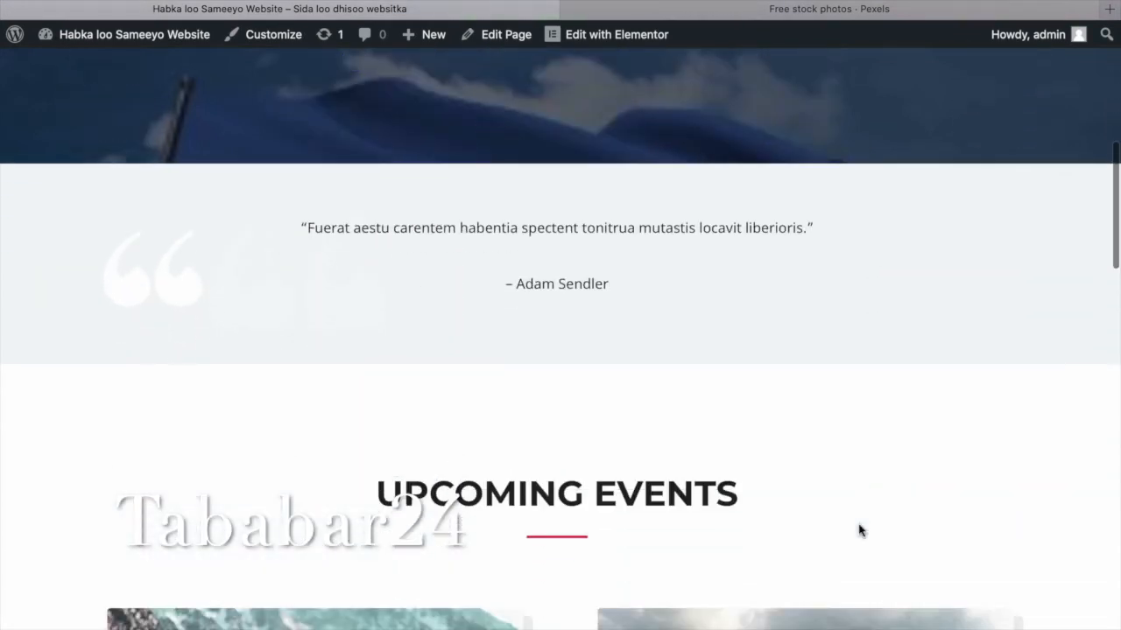
pyautogui.scroll(5, 858, 530)
pyautogui.scroll(3, 858, 528)
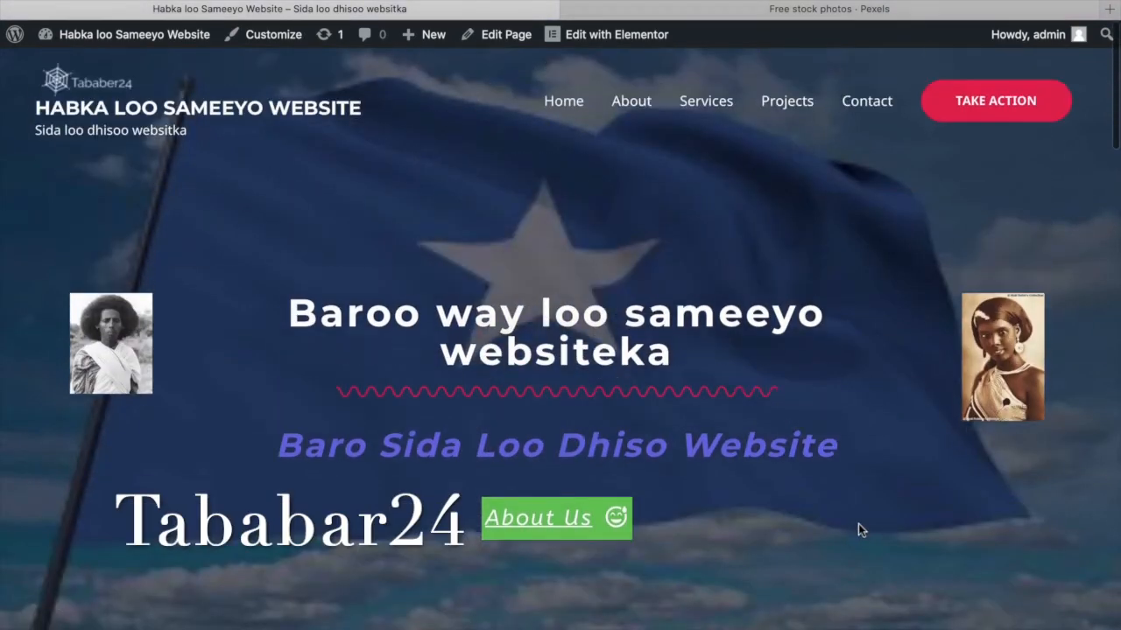
pyautogui.click(617, 39)
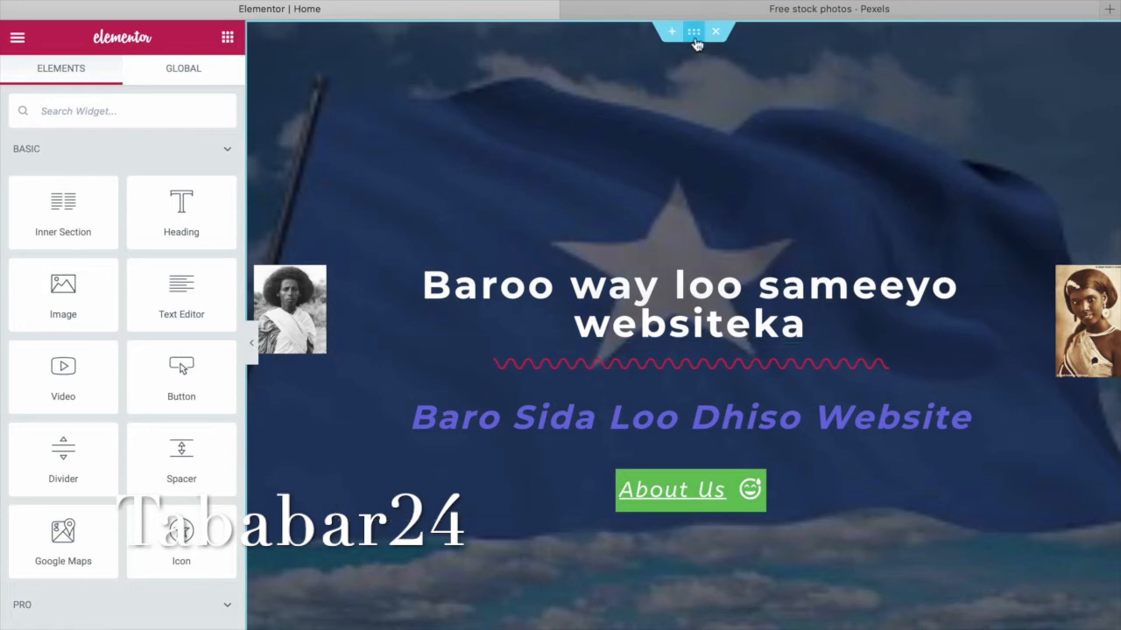
# Switch the hero's flag background attachment from Fixed to Scroll and preview the homepage.
pyautogui.click(694, 33)
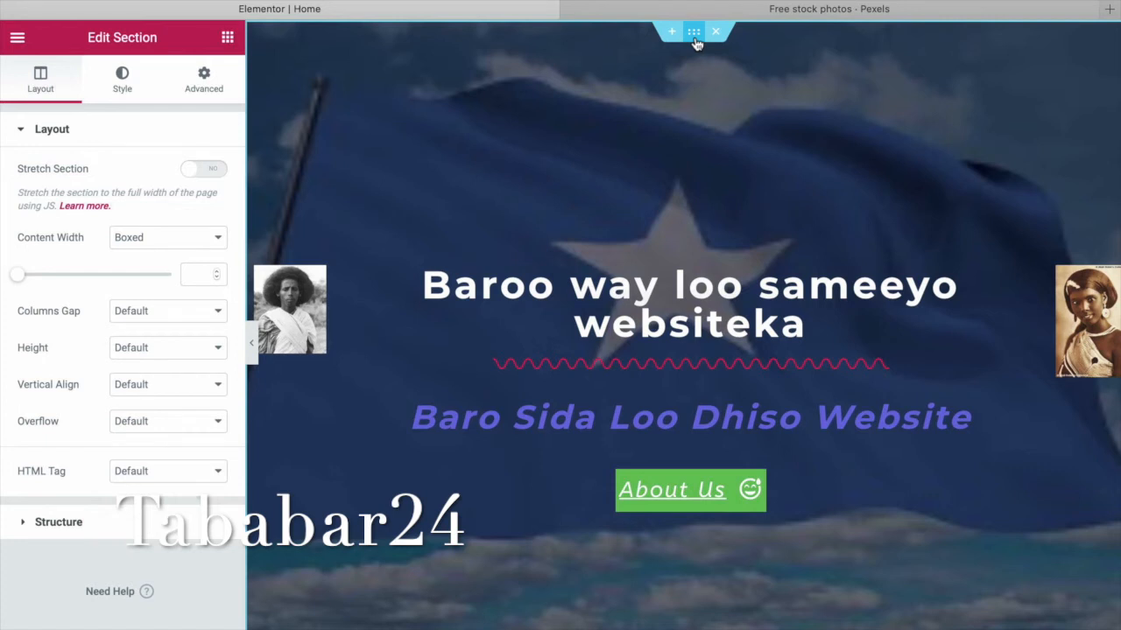
pyautogui.click(123, 98)
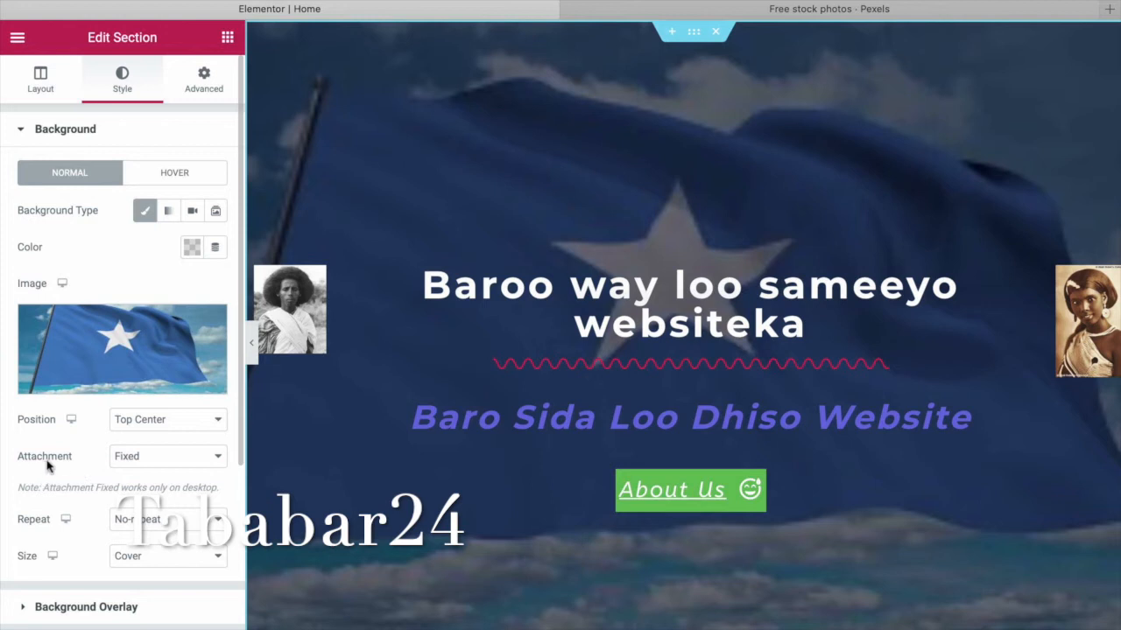
pyautogui.click(216, 462)
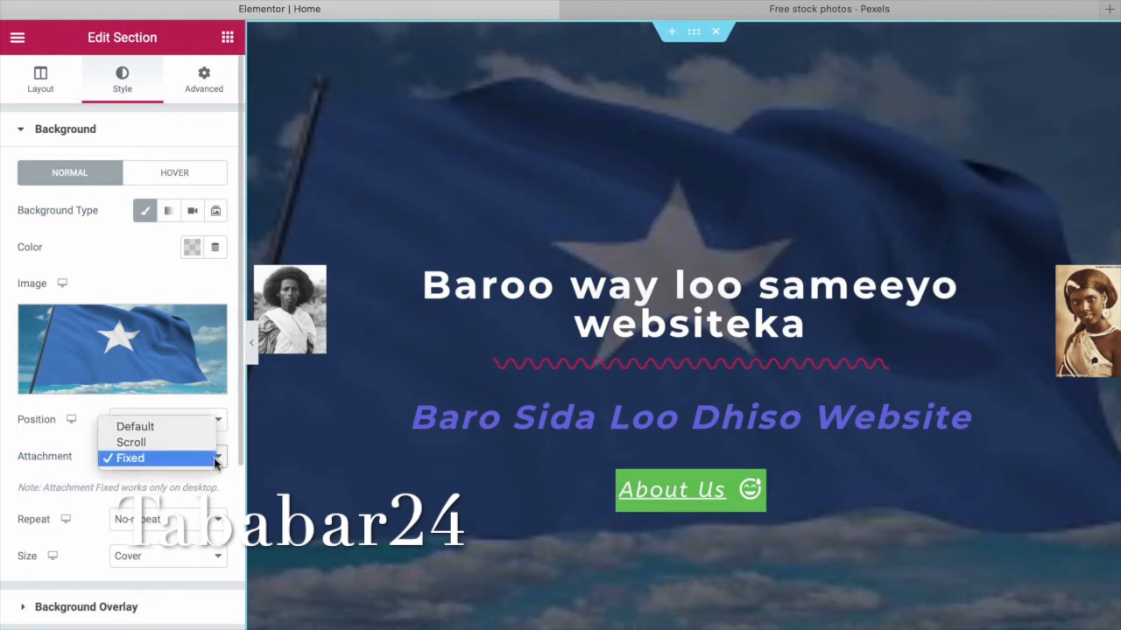
pyautogui.click(193, 443)
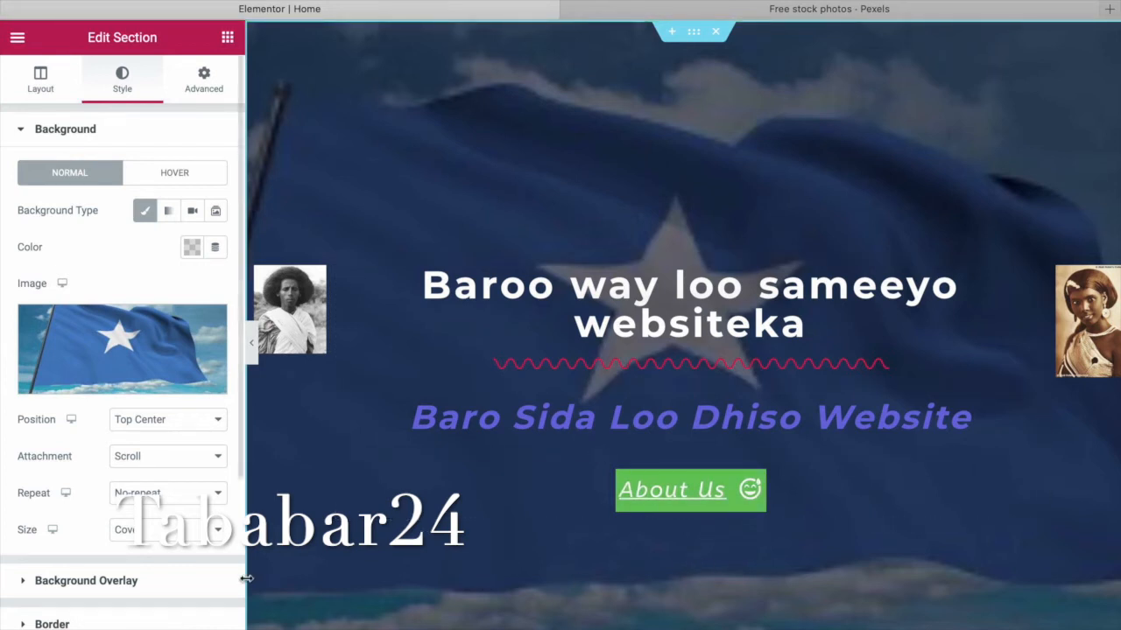
pyautogui.click(131, 626)
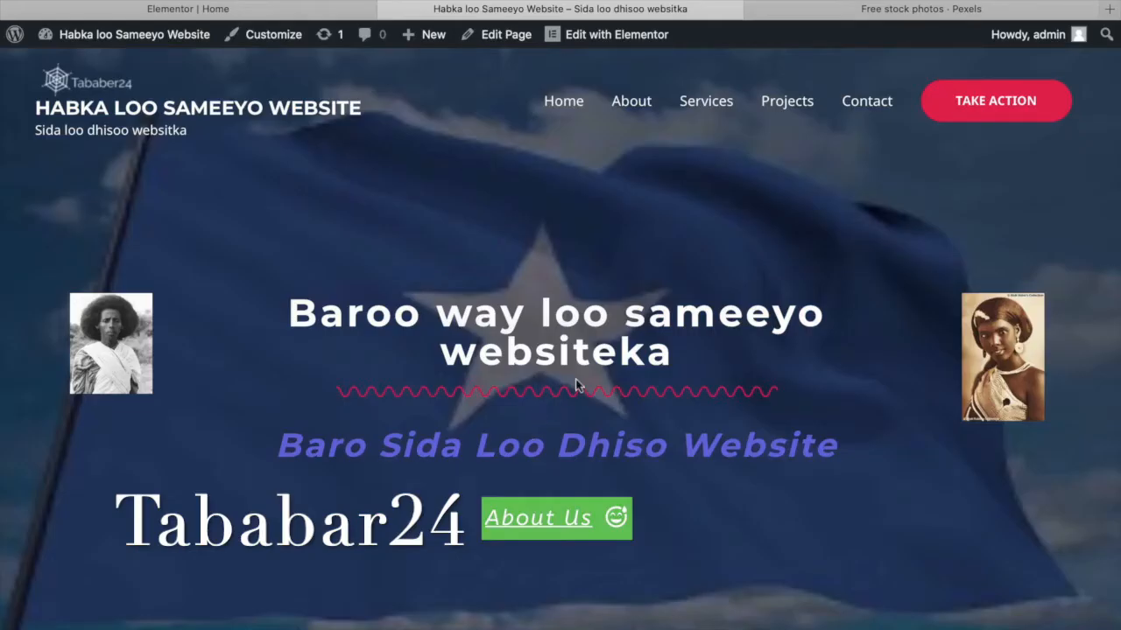
# Scroll down through the homepage preview and back up to the hero.
pyautogui.scroll(-1, 692, 392)
pyautogui.scroll(-6, 691, 388)
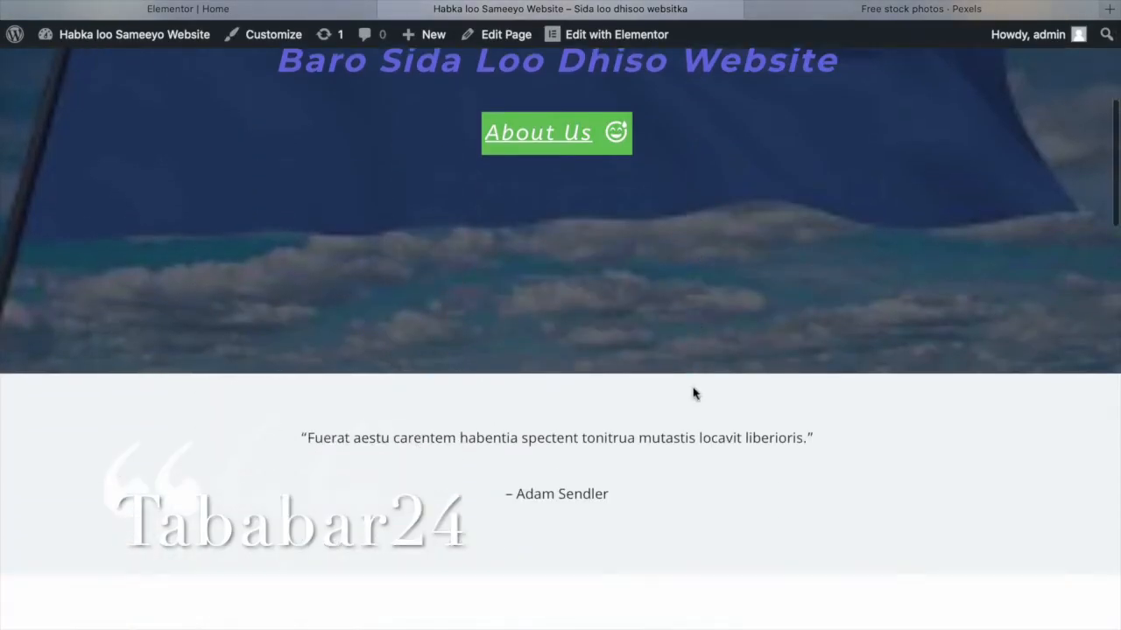
pyautogui.scroll(7, 692, 388)
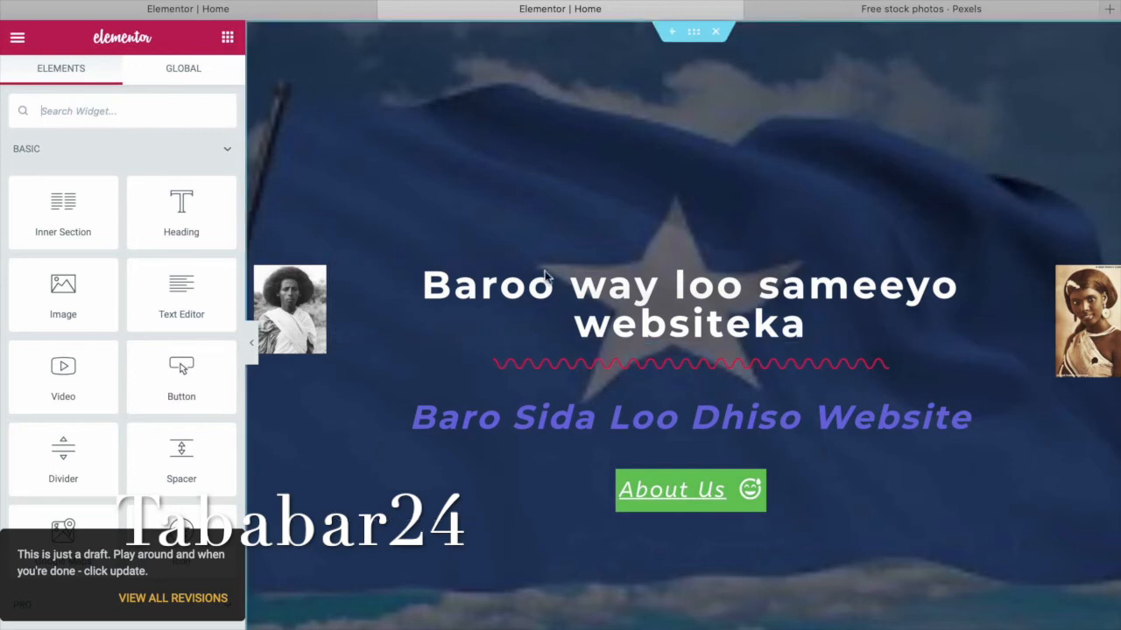
# Keep the hero background position at Top Center and set its attachment back to Fixed.
pyautogui.click(699, 36)
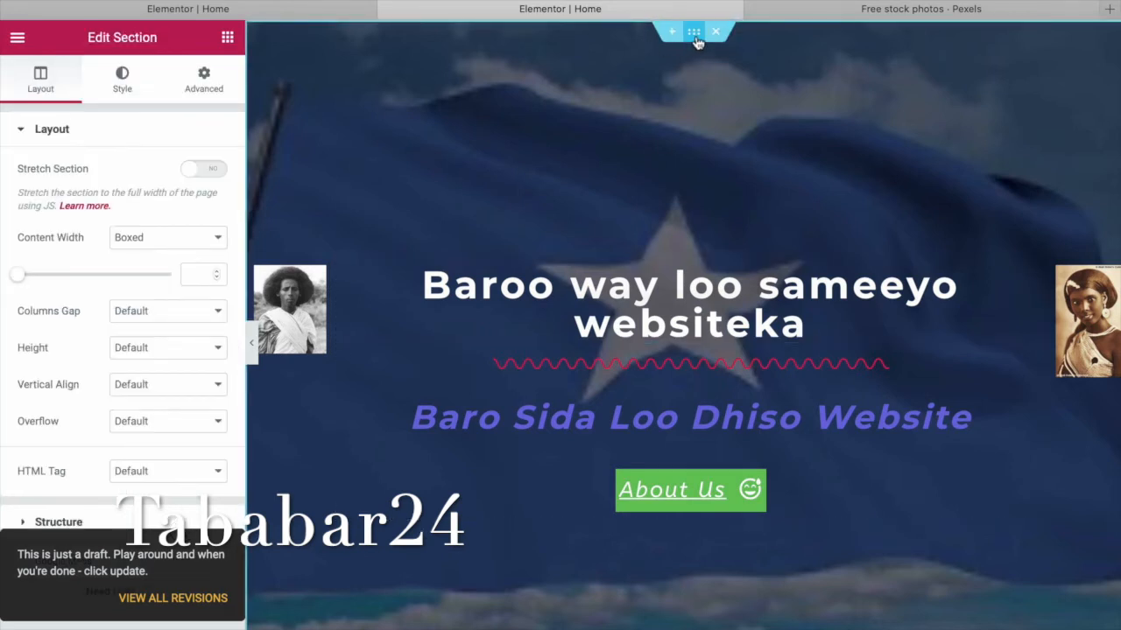
pyautogui.click(123, 91)
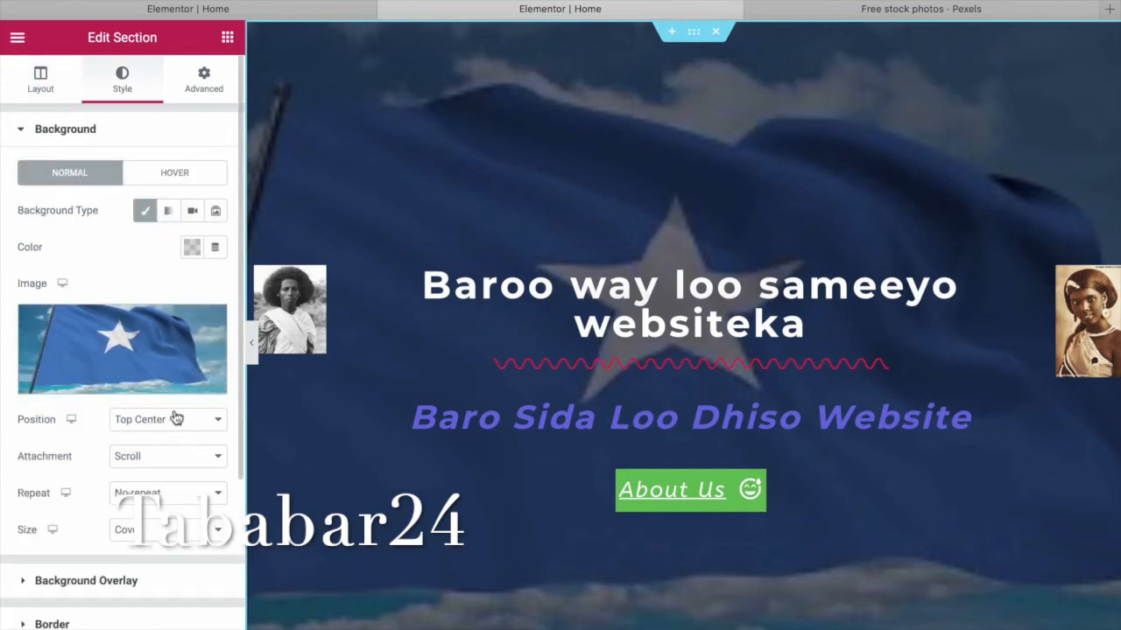
pyautogui.click(218, 423)
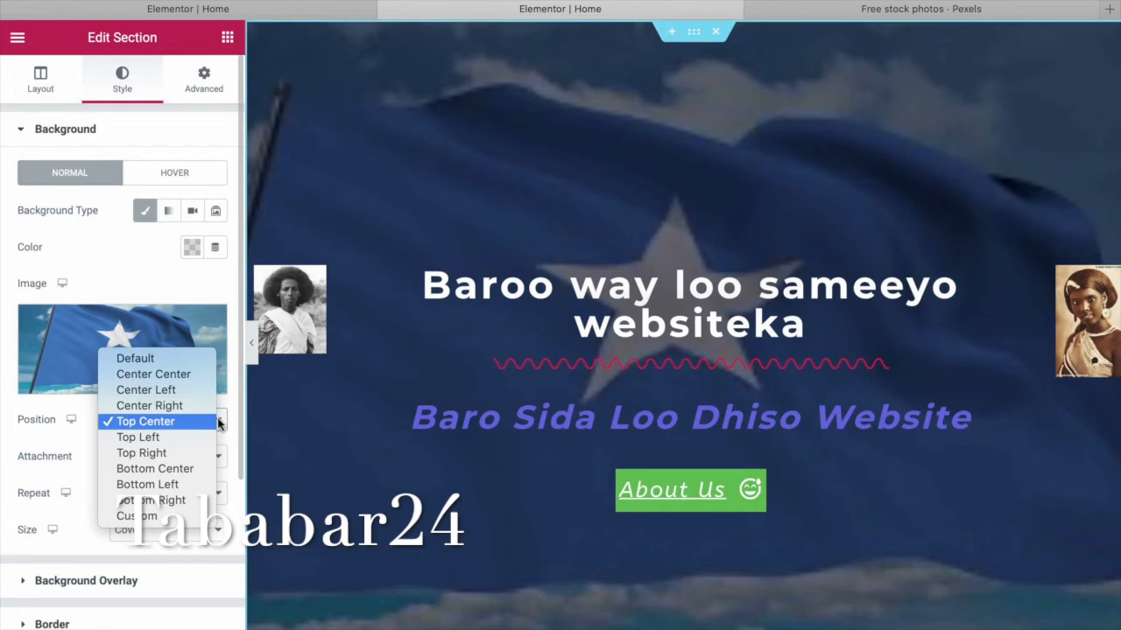
pyautogui.click(296, 396)
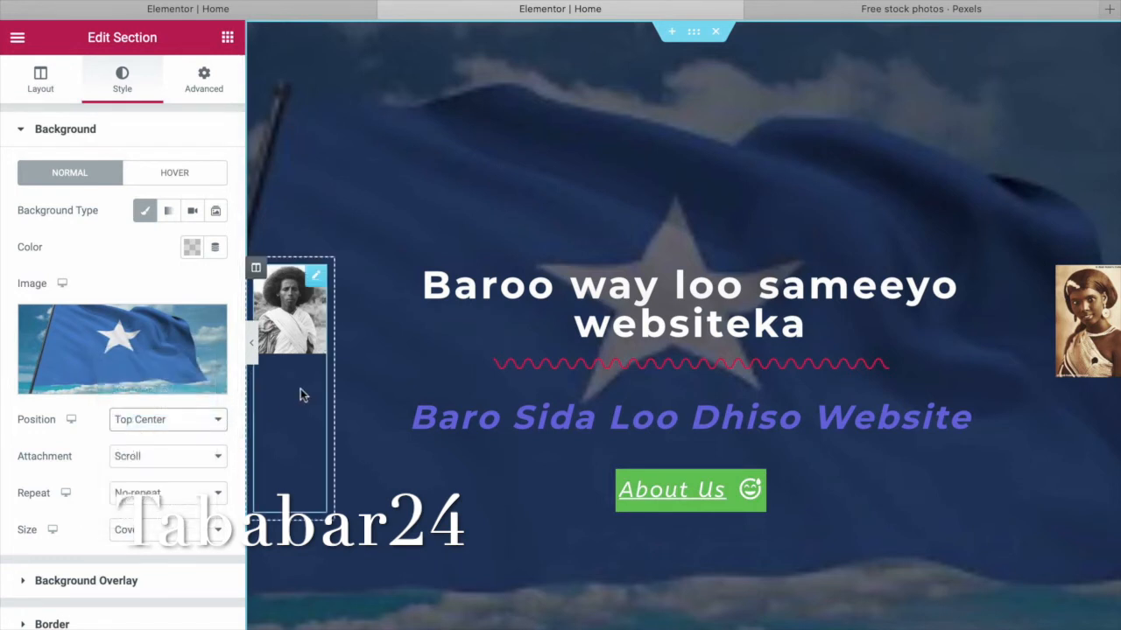
pyautogui.click(214, 458)
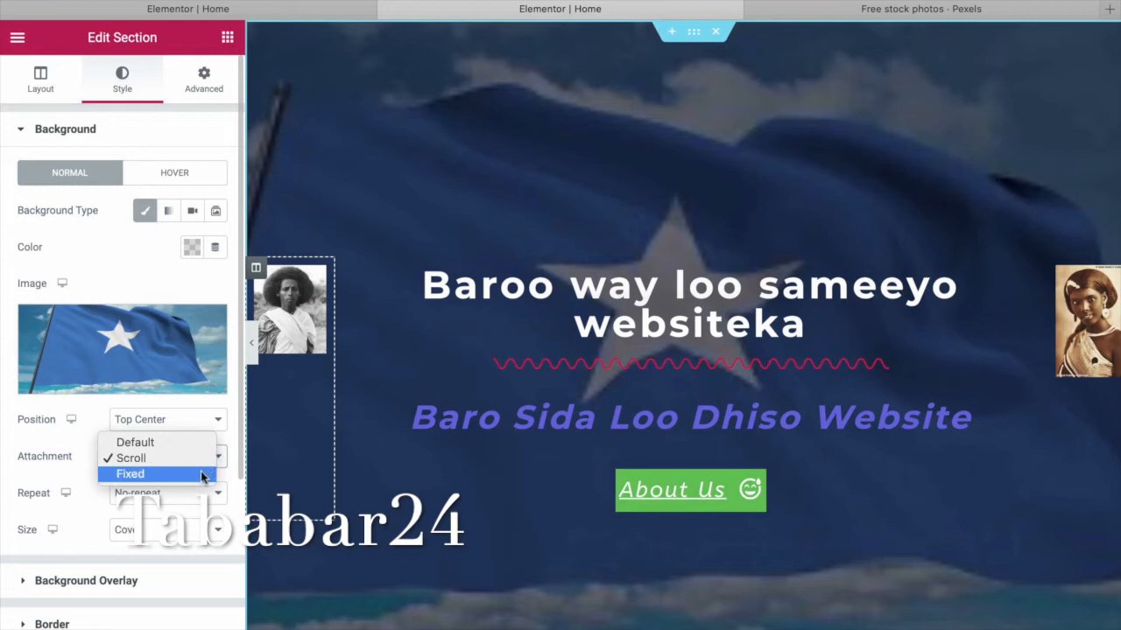
pyautogui.click(202, 475)
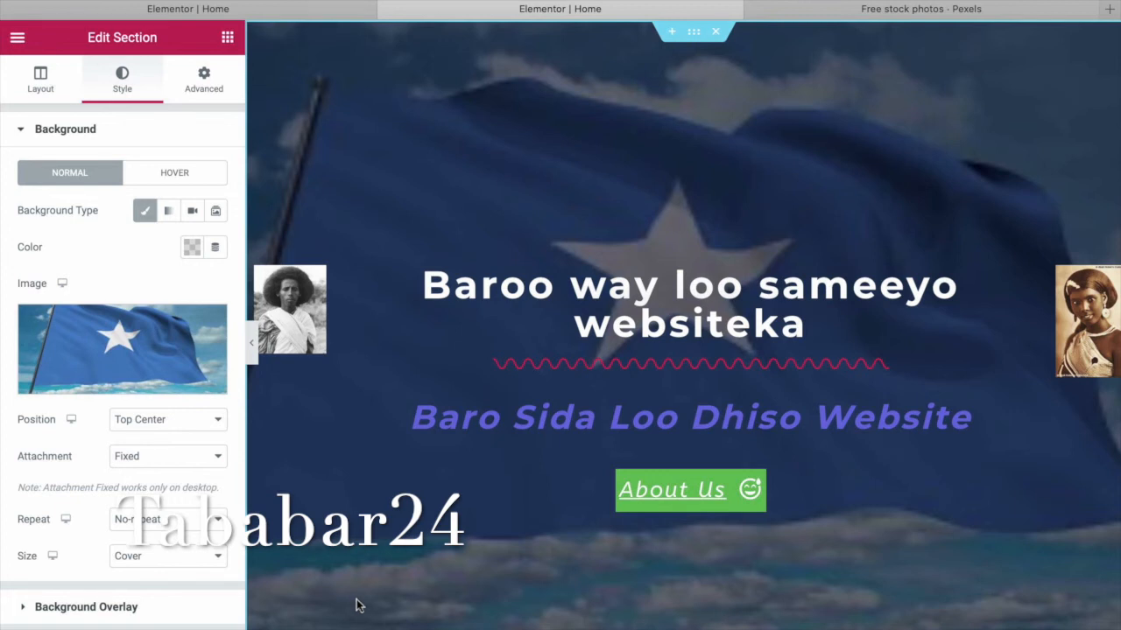
pyautogui.scroll(-5, 468, 615)
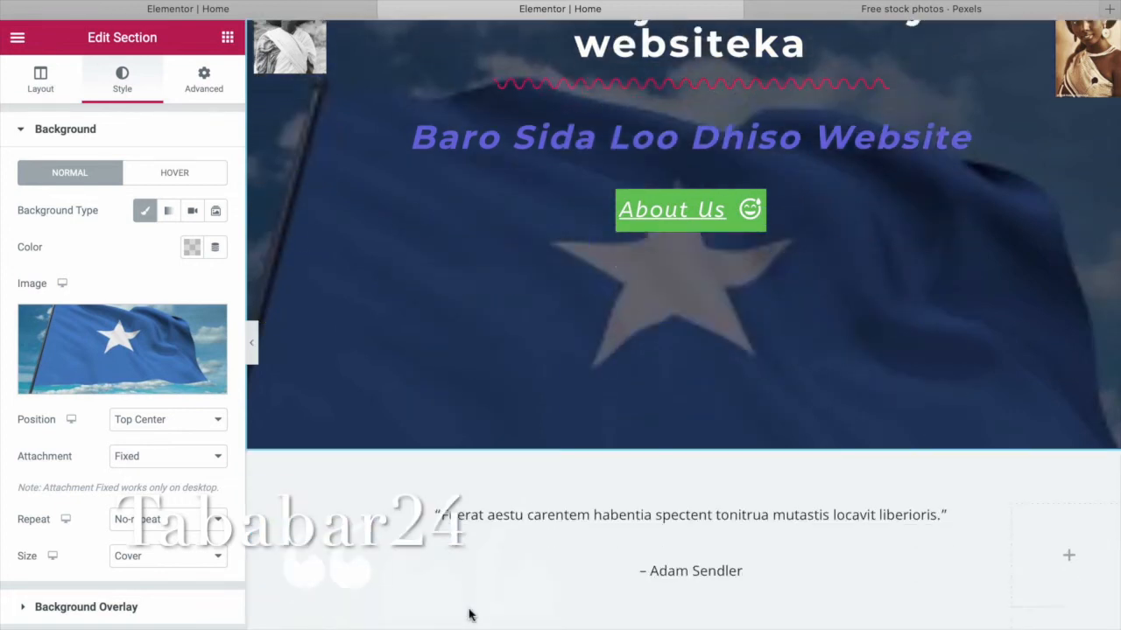
# Select the testimonial quote's Text Editor widget for editing.
pyautogui.click(641, 375)
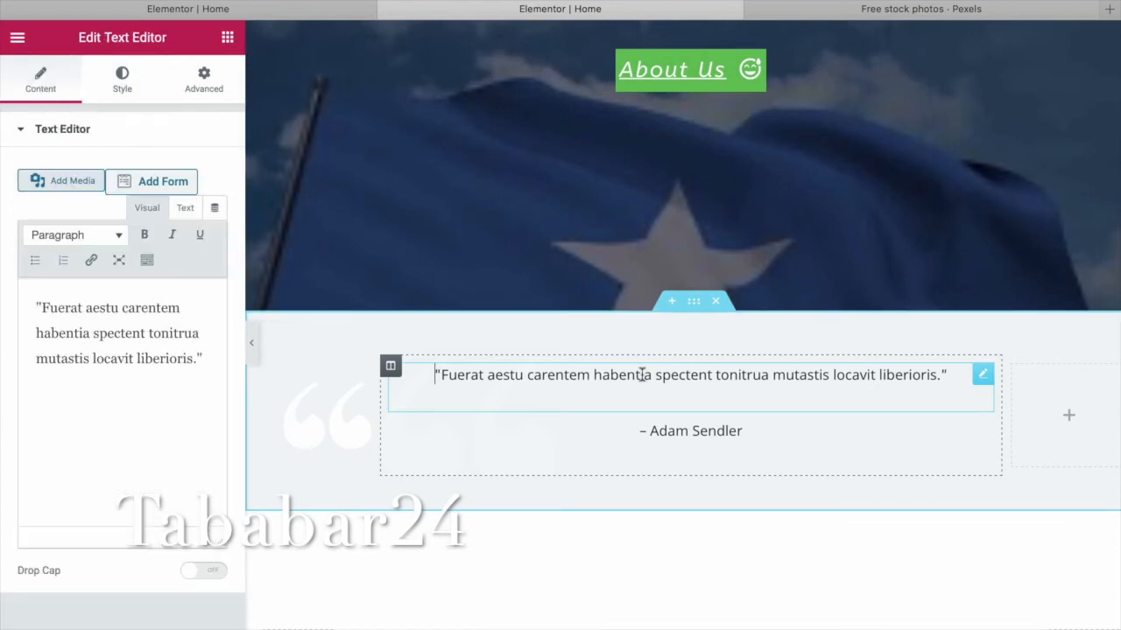
pyautogui.click(391, 366)
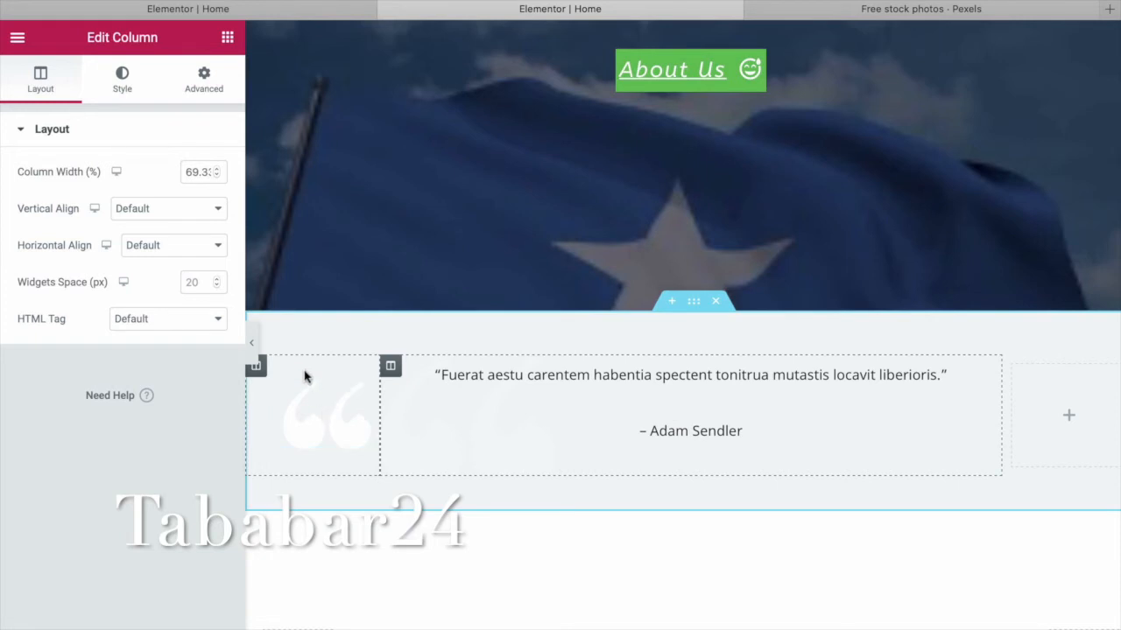
pyautogui.scroll(-4, 510, 561)
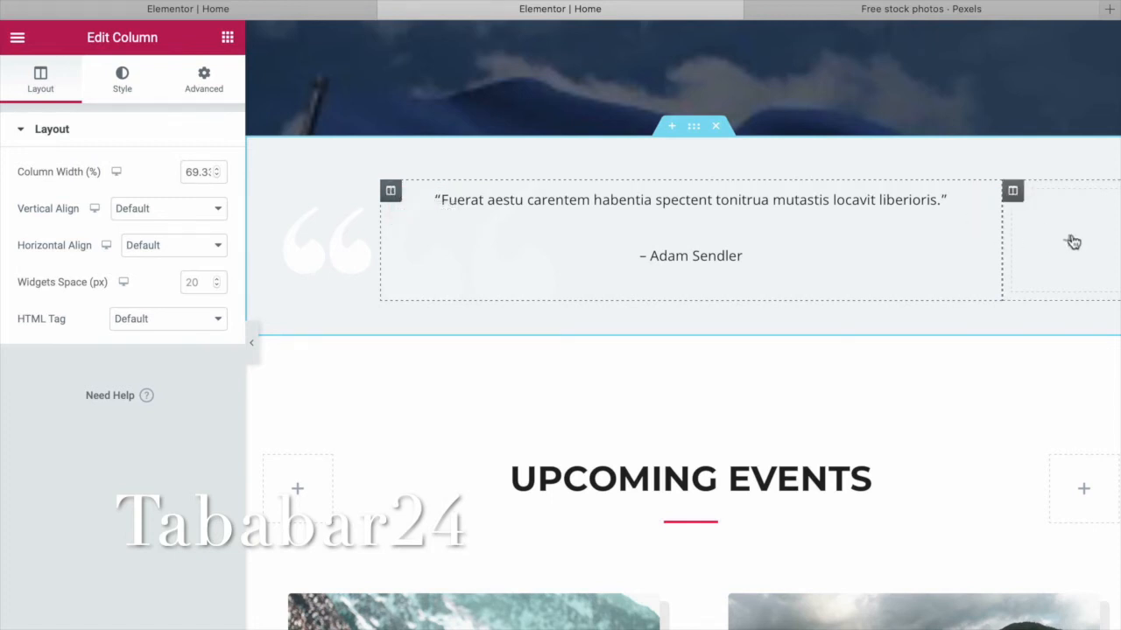
pyautogui.click(1068, 244)
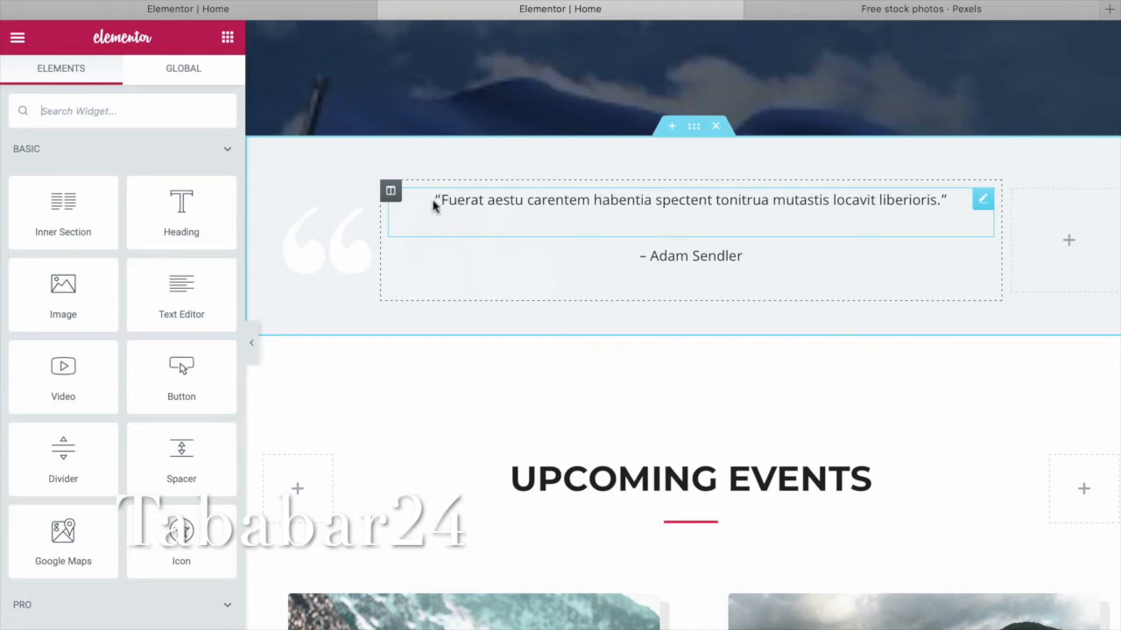
# Replace the quote wording with 'Tababar Website' and open a new browser tab.
pyautogui.moveTo(435, 199); pyautogui.dragTo(888, 226)
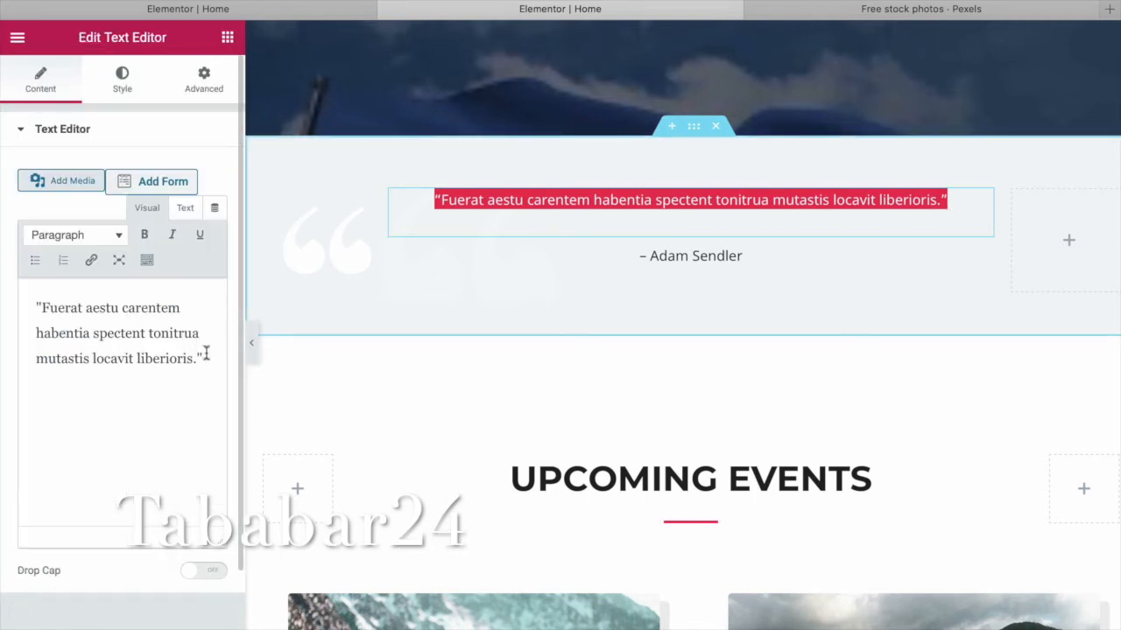
pyautogui.moveTo(193, 359); pyautogui.dragTo(51, 304)
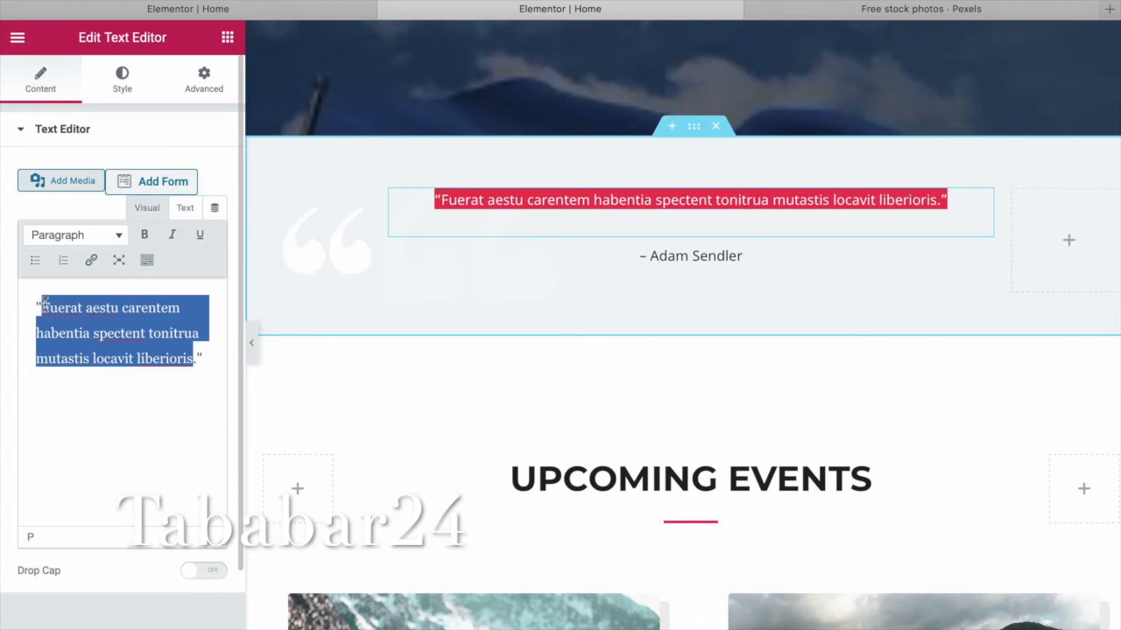
pyautogui.write('Taba')
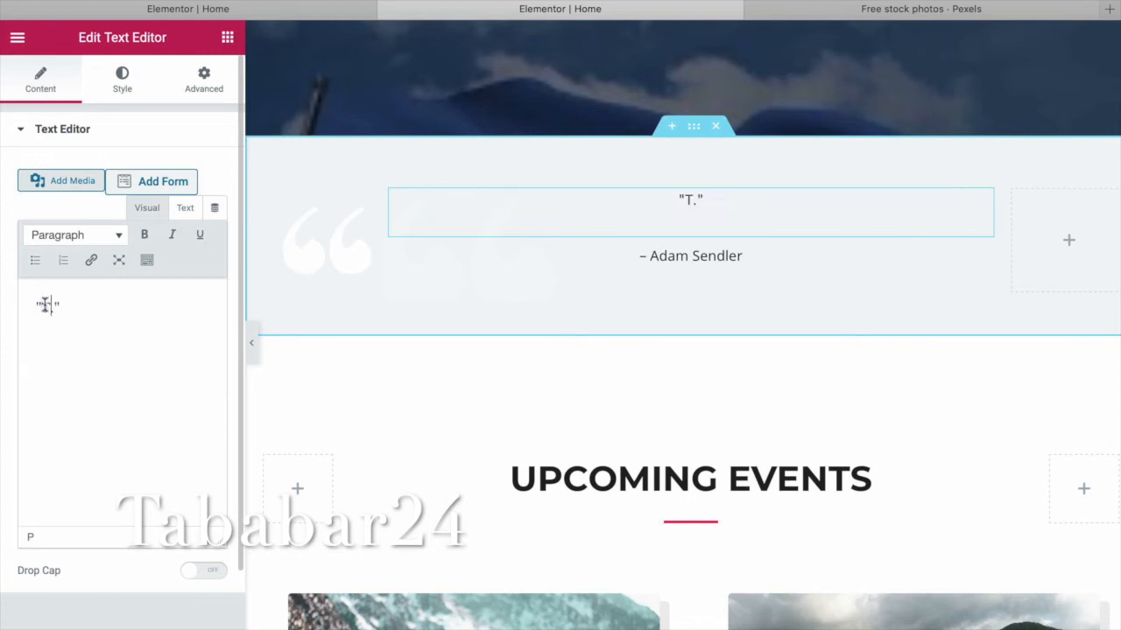
pyautogui.write('bab')
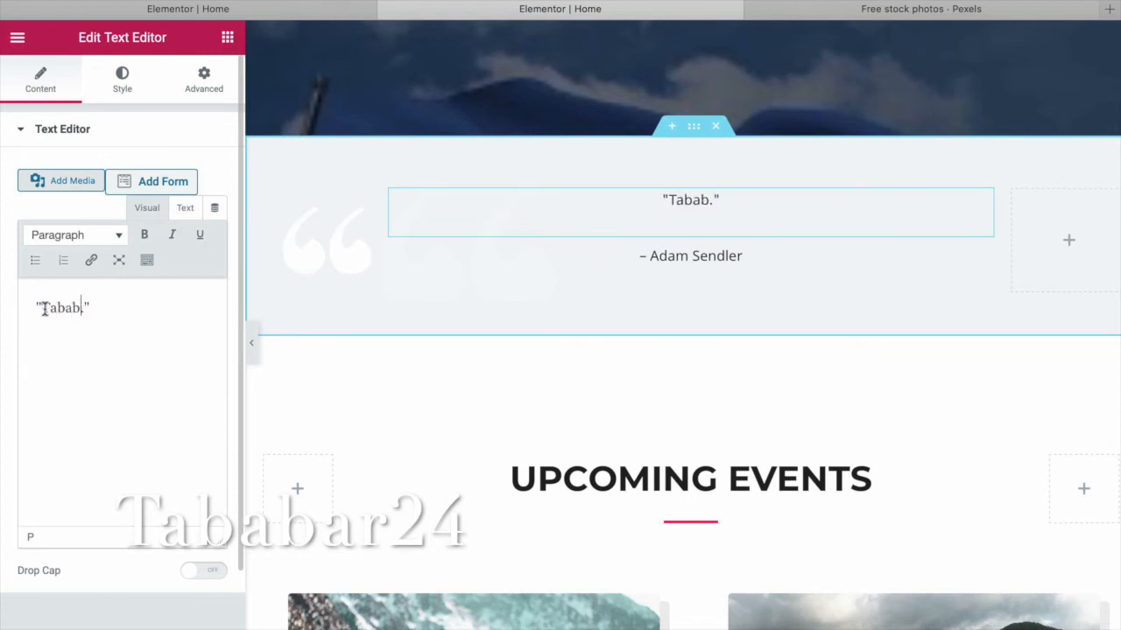
pyautogui.write('r')
pyautogui.write(' We')
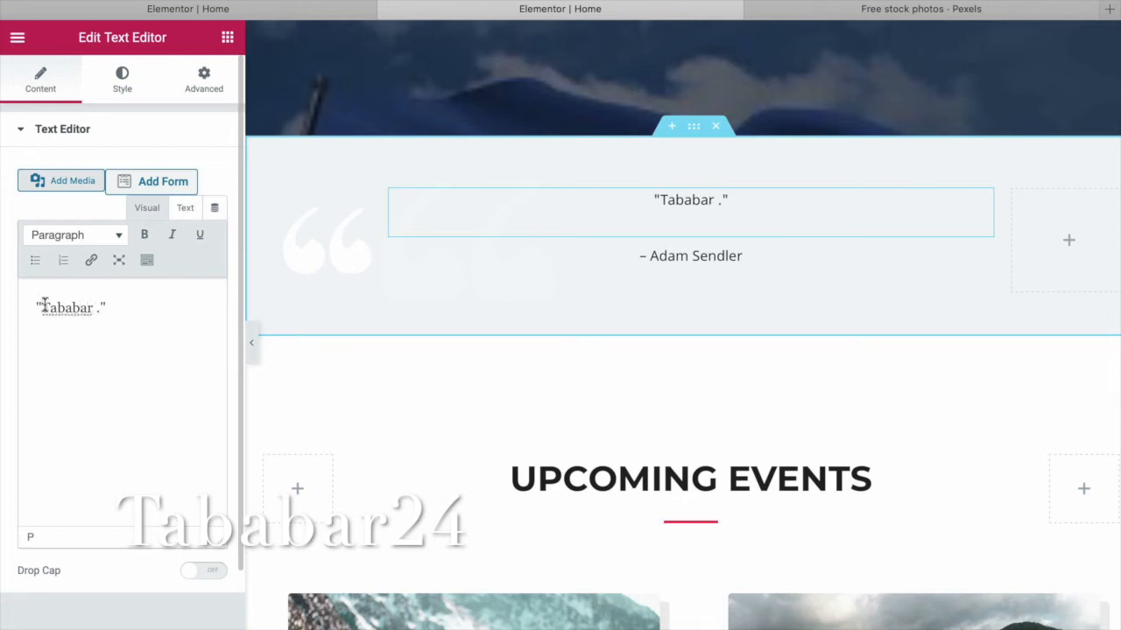
pyautogui.write('bsite')
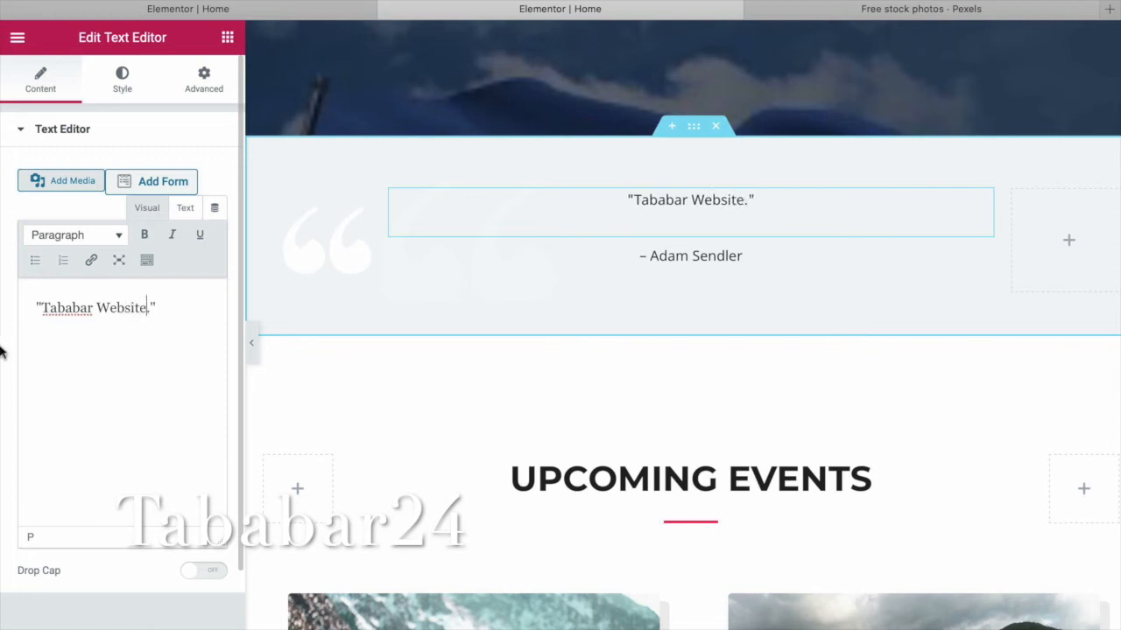
pyautogui.tripleClick(740, 257)
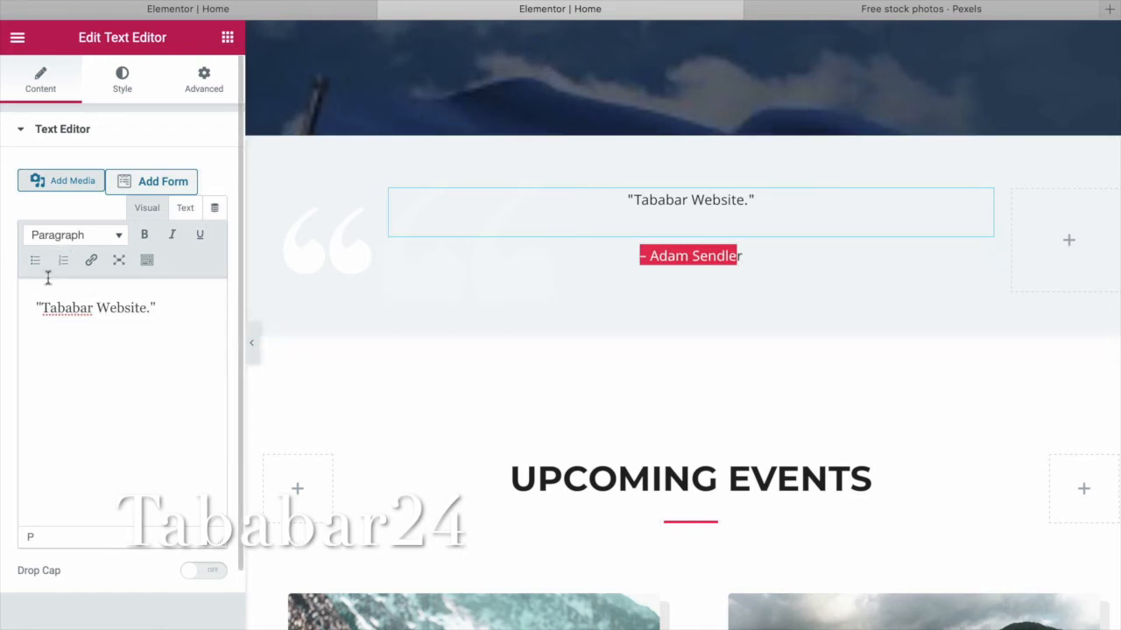
pyautogui.moveTo(148, 315); pyautogui.dragTo(46, 311)
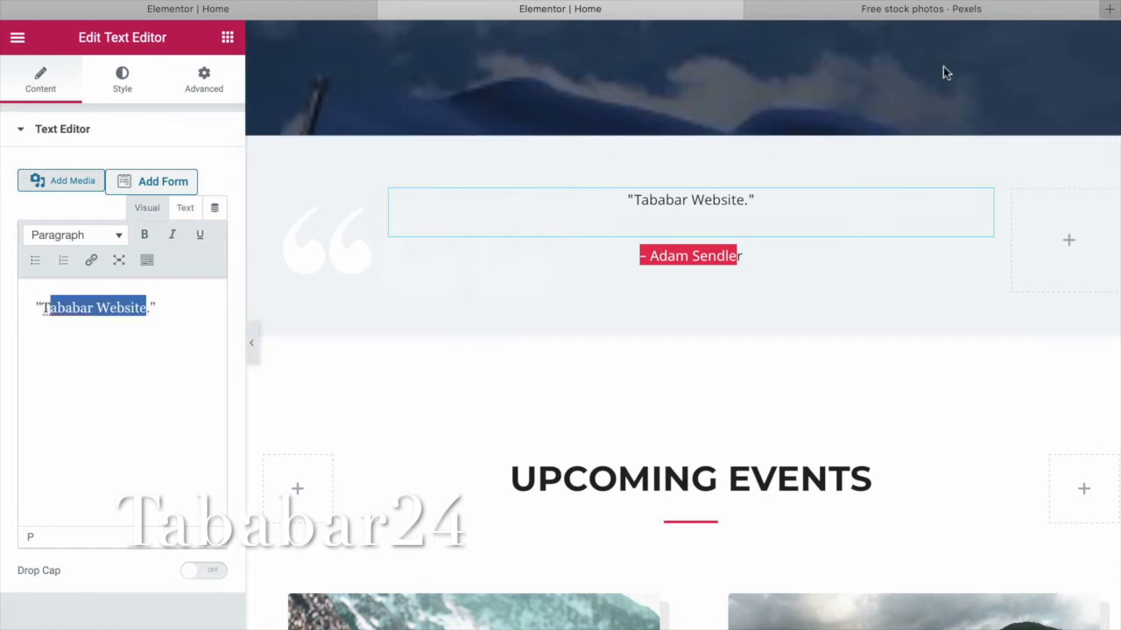
pyautogui.click(1105, 9)
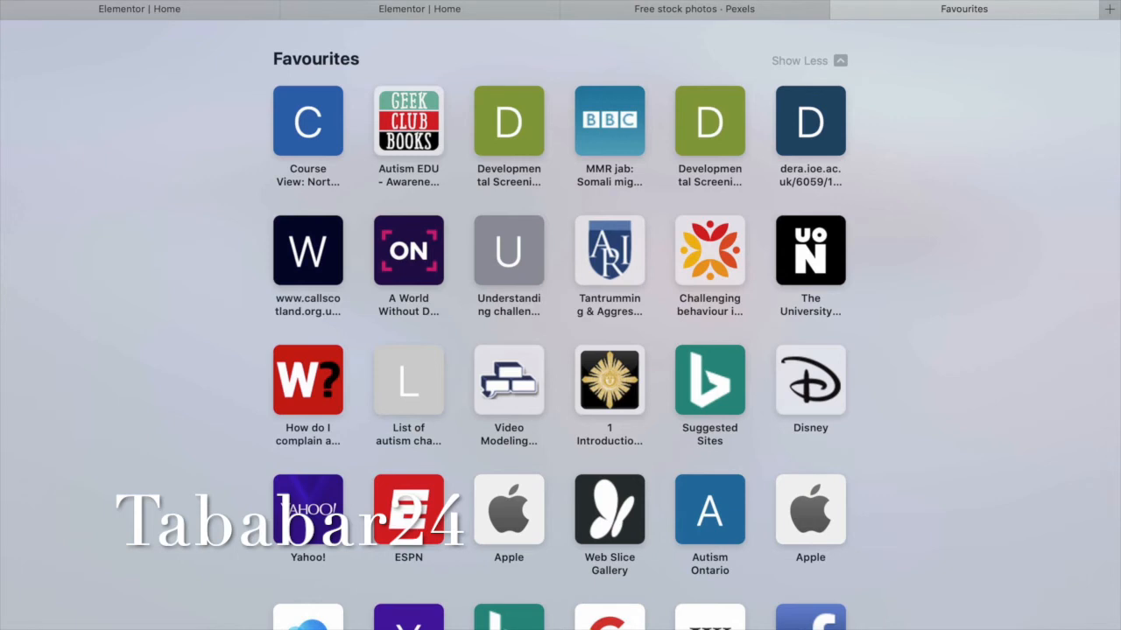
pyautogui.write('somali')
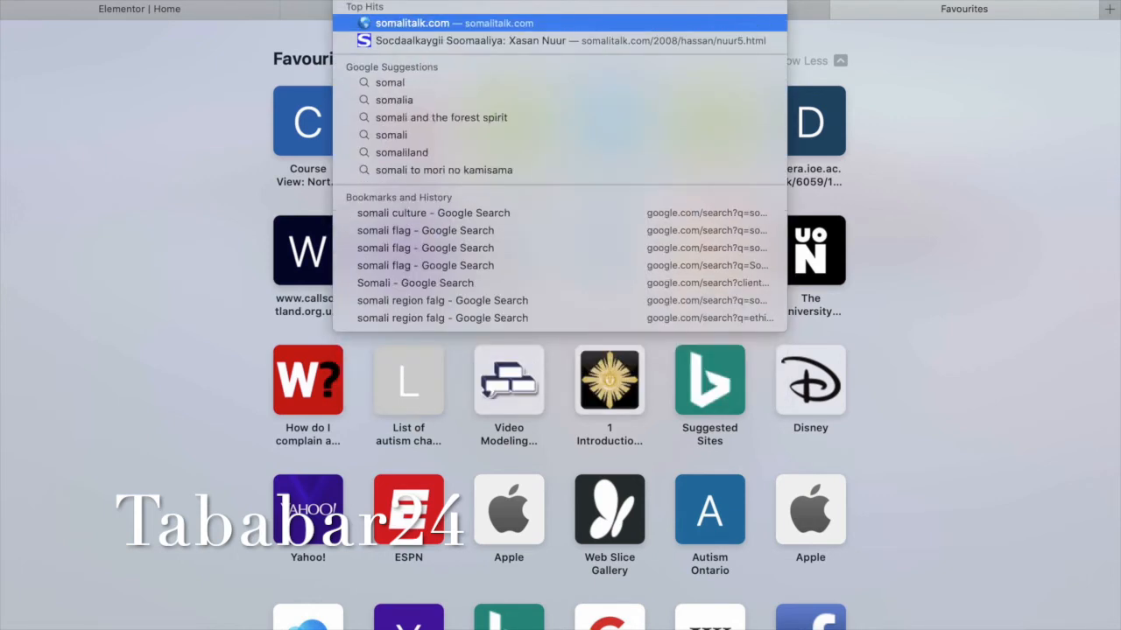
pyautogui.press('Escape')
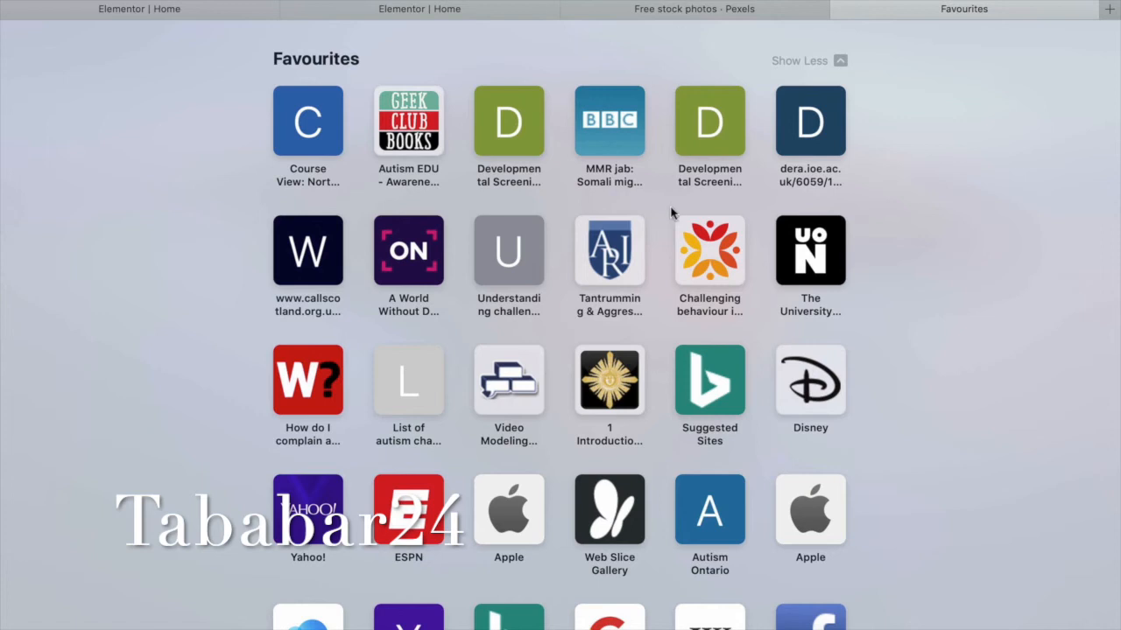
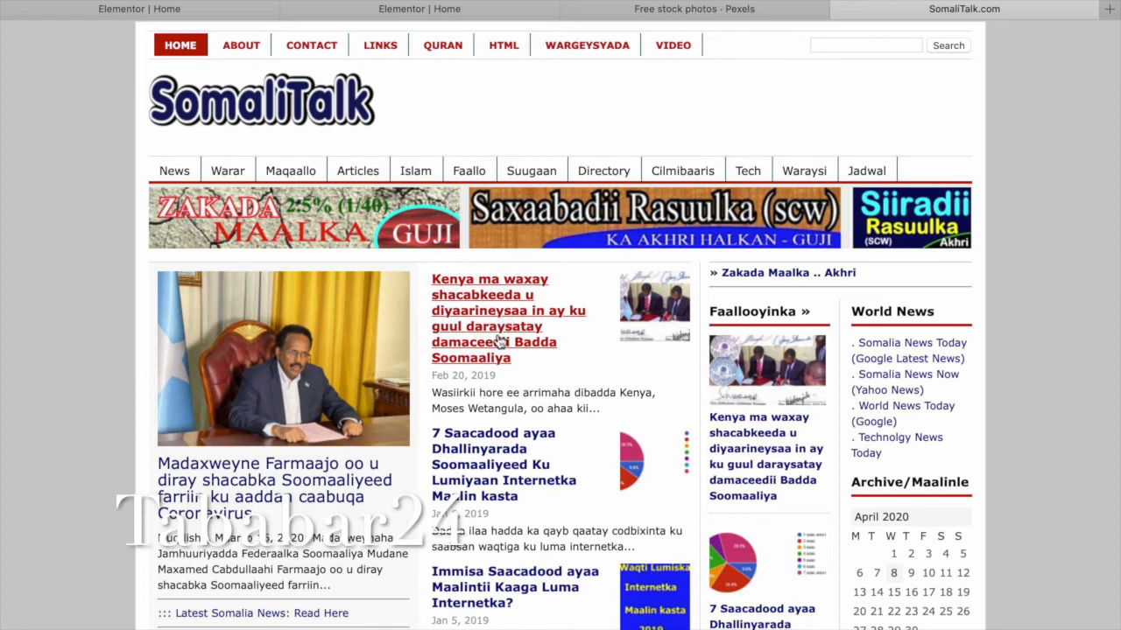
# On SomaliTalk.com, open the Farmaajo Coronavirus article and copy its headline.
pyautogui.click(499, 342)
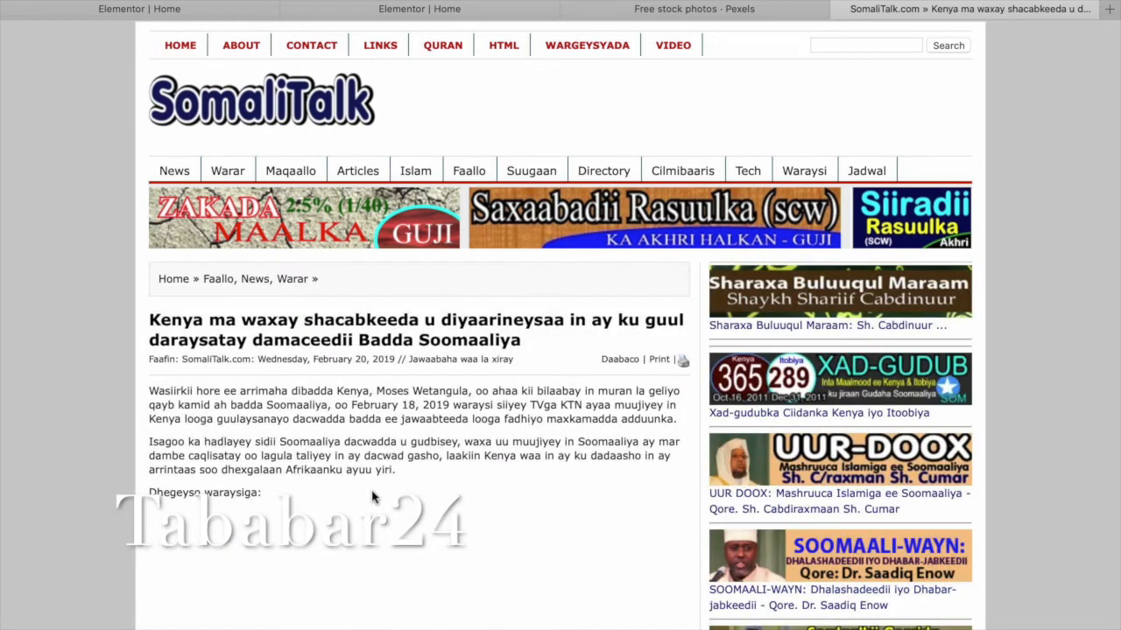
pyautogui.moveTo(522, 350); pyautogui.dragTo(153, 320)
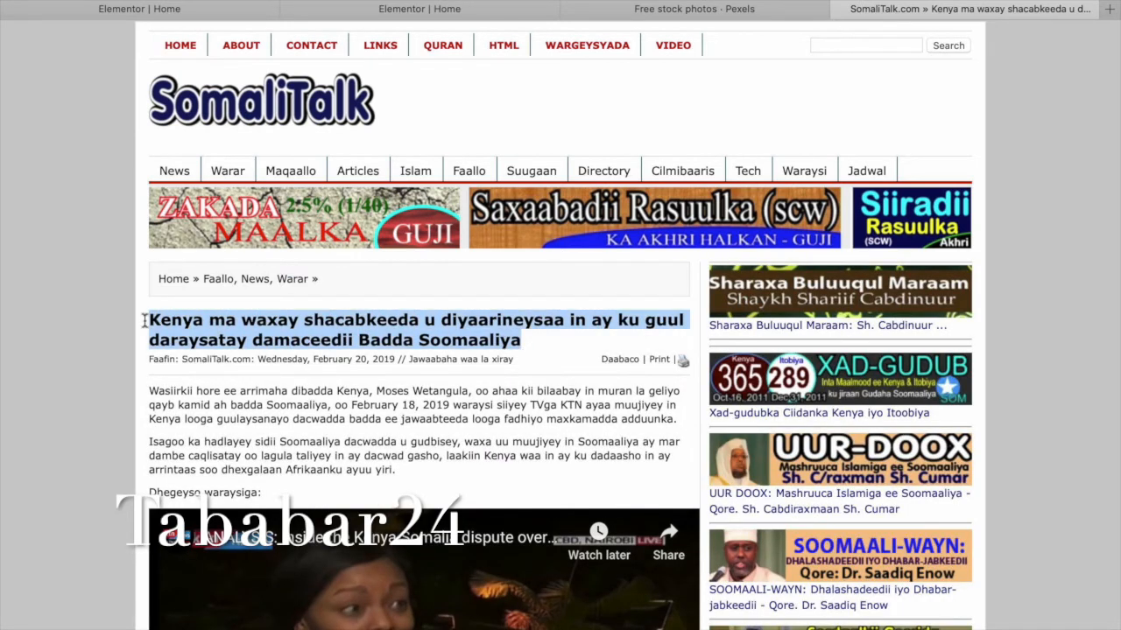
pyautogui.click(182, 47)
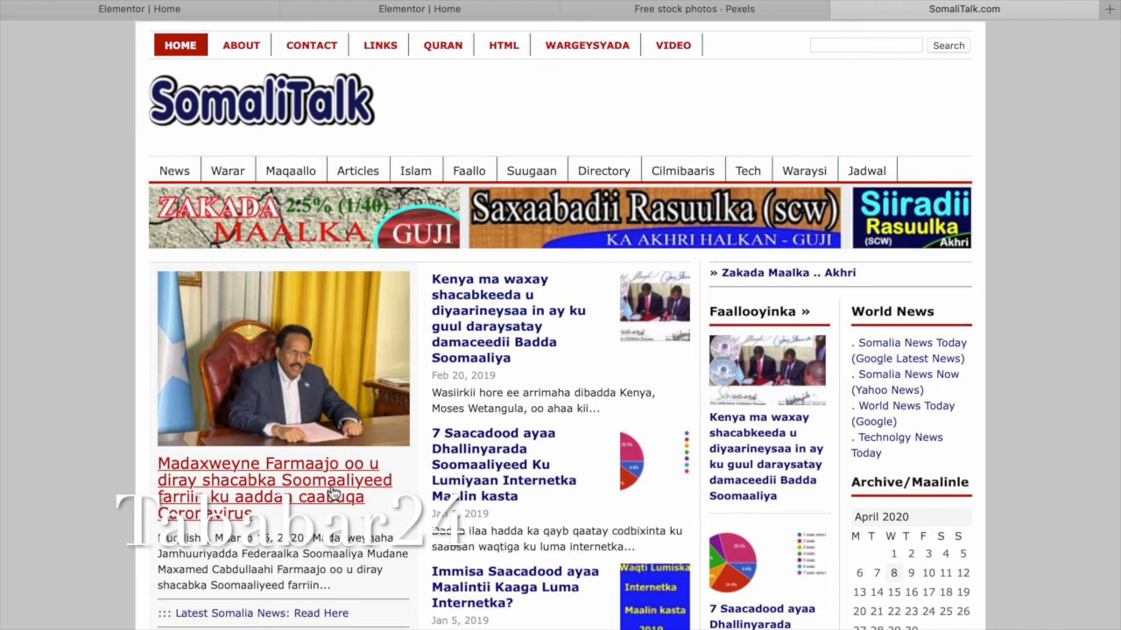
pyautogui.click(333, 494)
pyautogui.moveTo(519, 357); pyautogui.dragTo(159, 328)
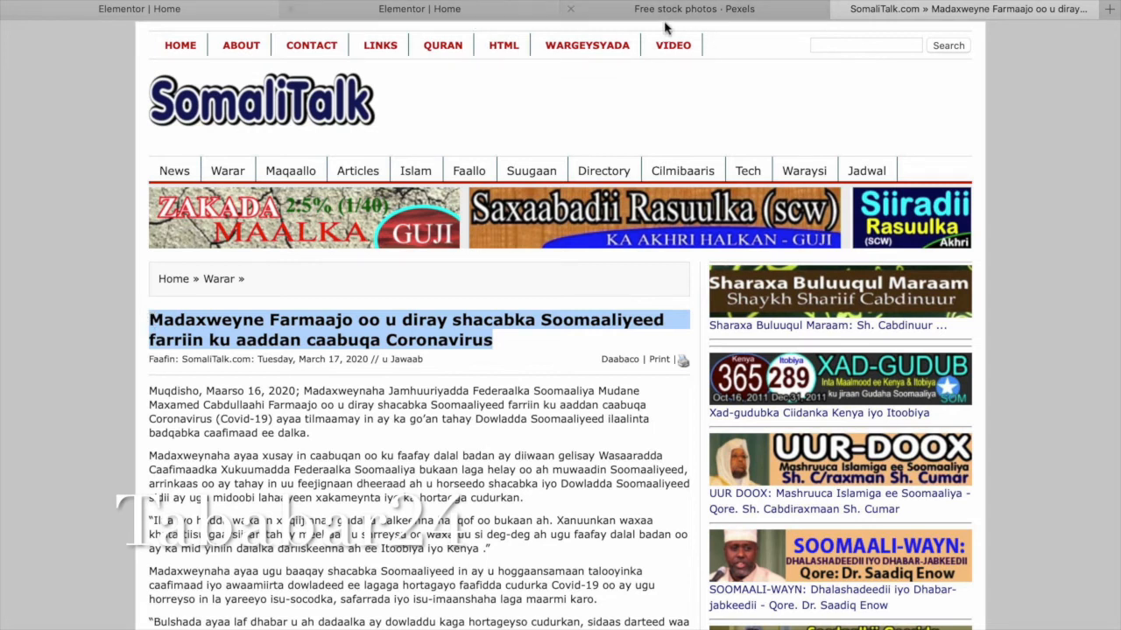
pyautogui.click(448, 10)
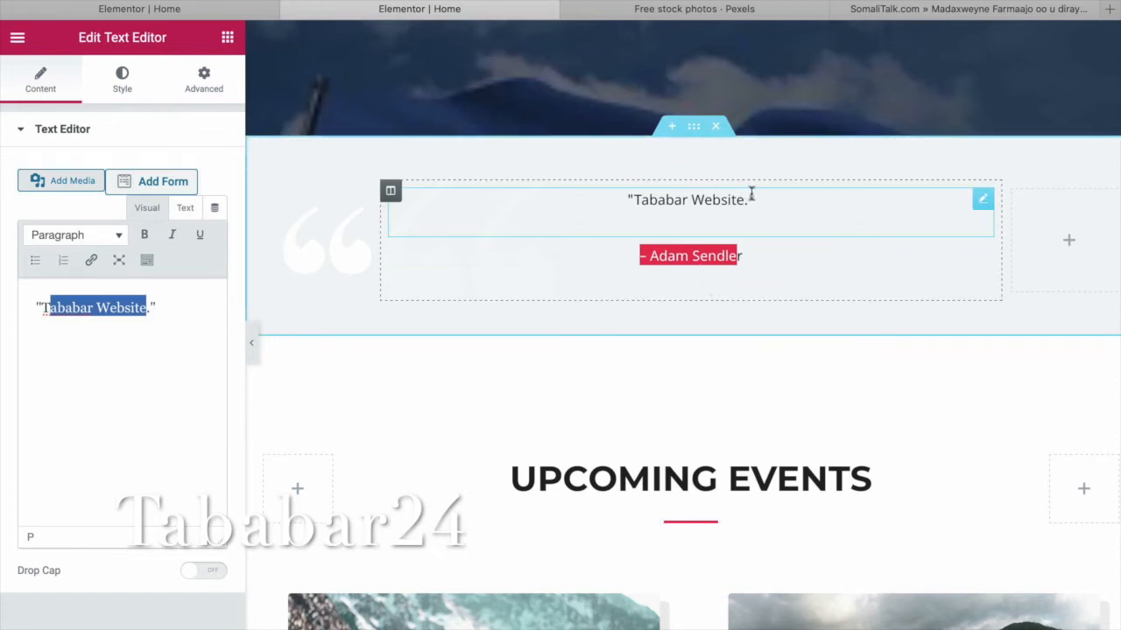
# Replace the '- Adam Sendler' attribution with the pasted Farmaajo headline.
pyautogui.click(742, 256)
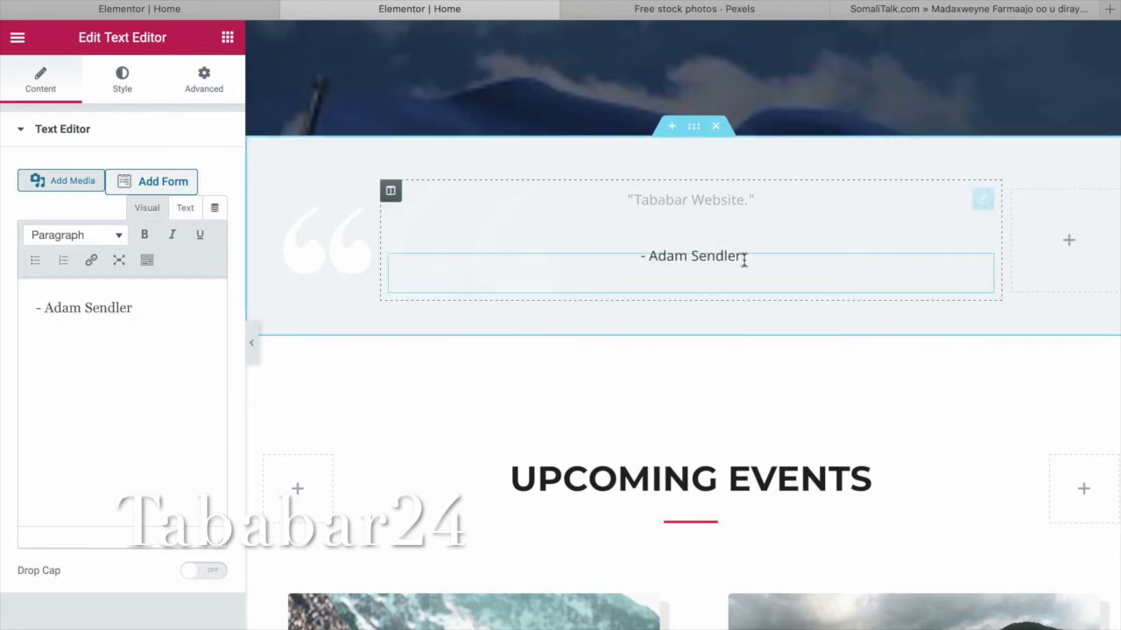
pyautogui.doubleClick(131, 307)
pyautogui.moveTo(137, 308); pyautogui.dragTo(32, 310)
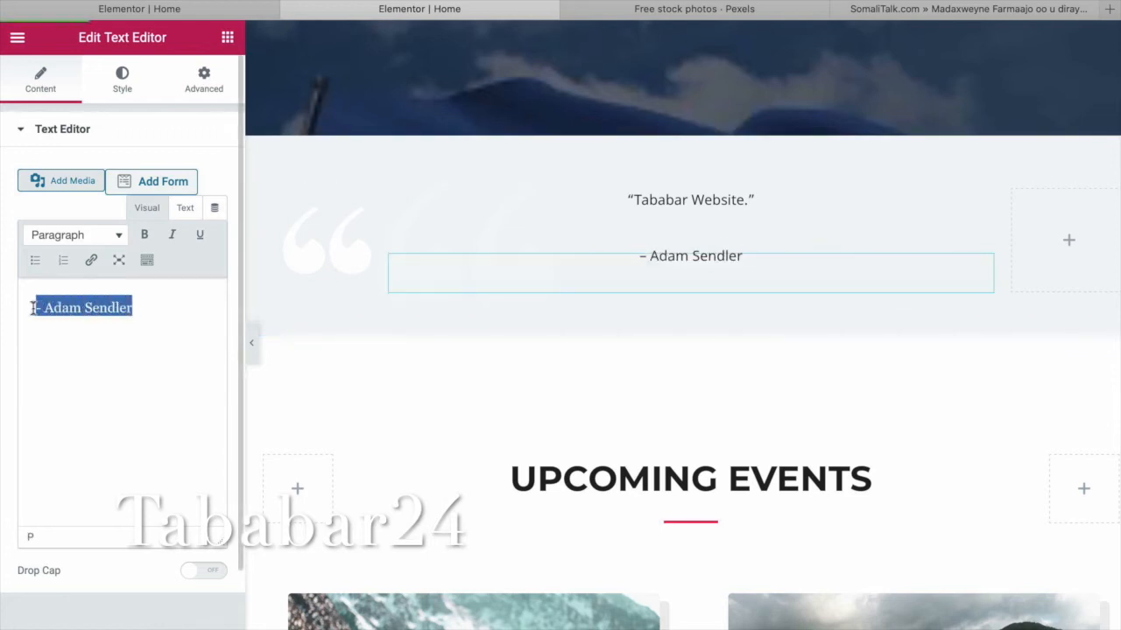
pyautogui.write('Madaxweyne Farmaajo oo u diray shacabka Soomaaliyeed farriin ku aaddan caabuqa coronavirus')
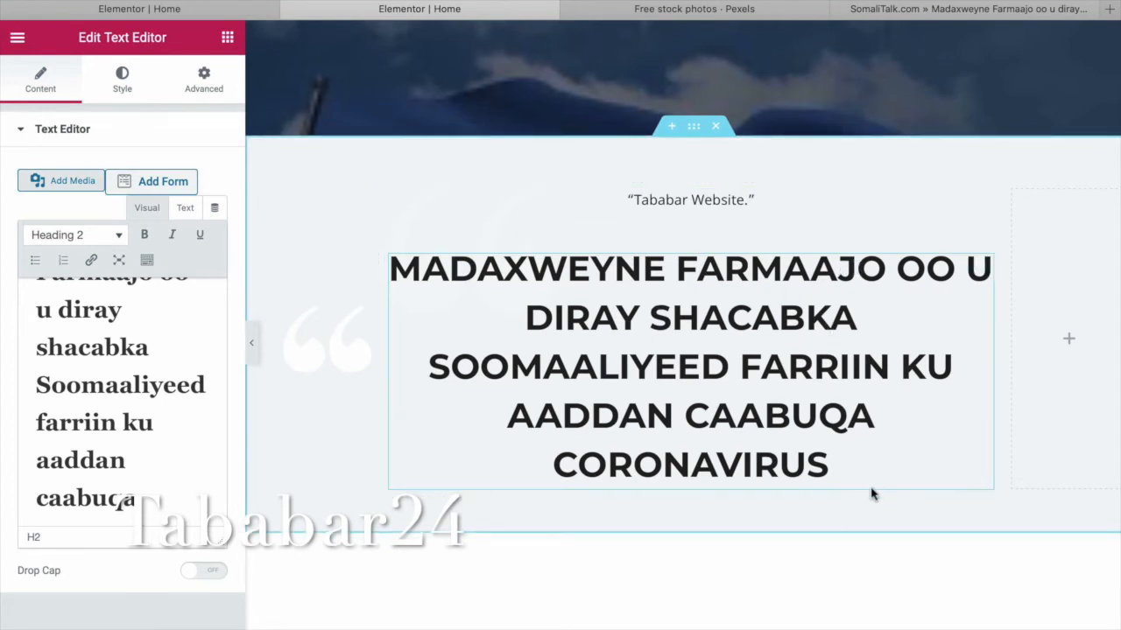
# Format the pasted headline as Paragraph text, then enter 'africa' in the Pexels search.
pyautogui.moveTo(830, 467); pyautogui.dragTo(395, 268)
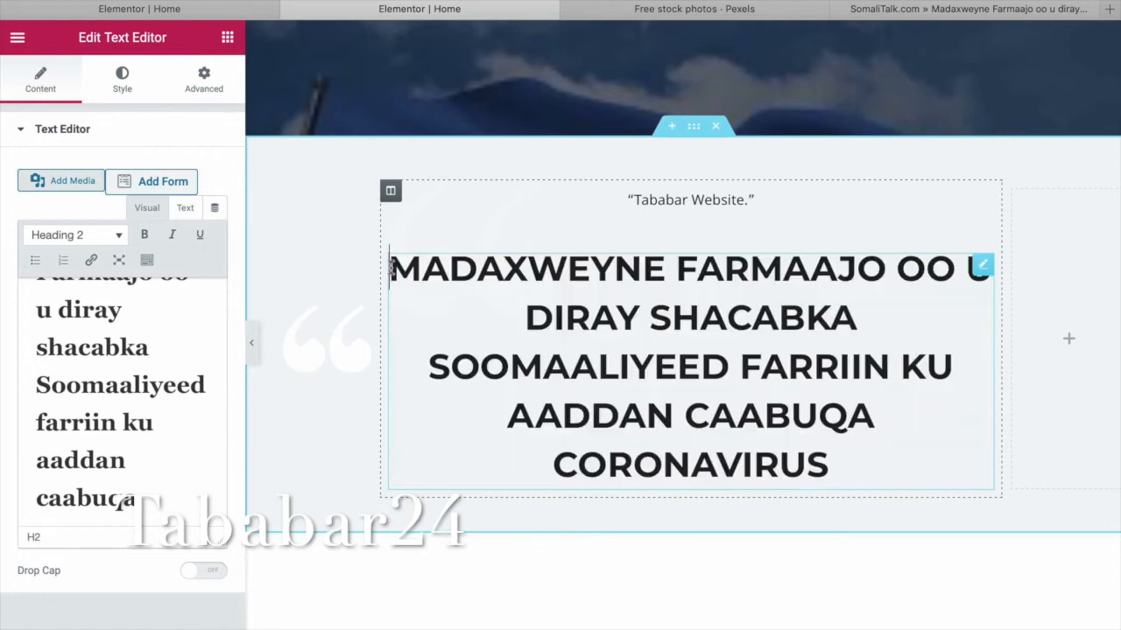
pyautogui.click(119, 236)
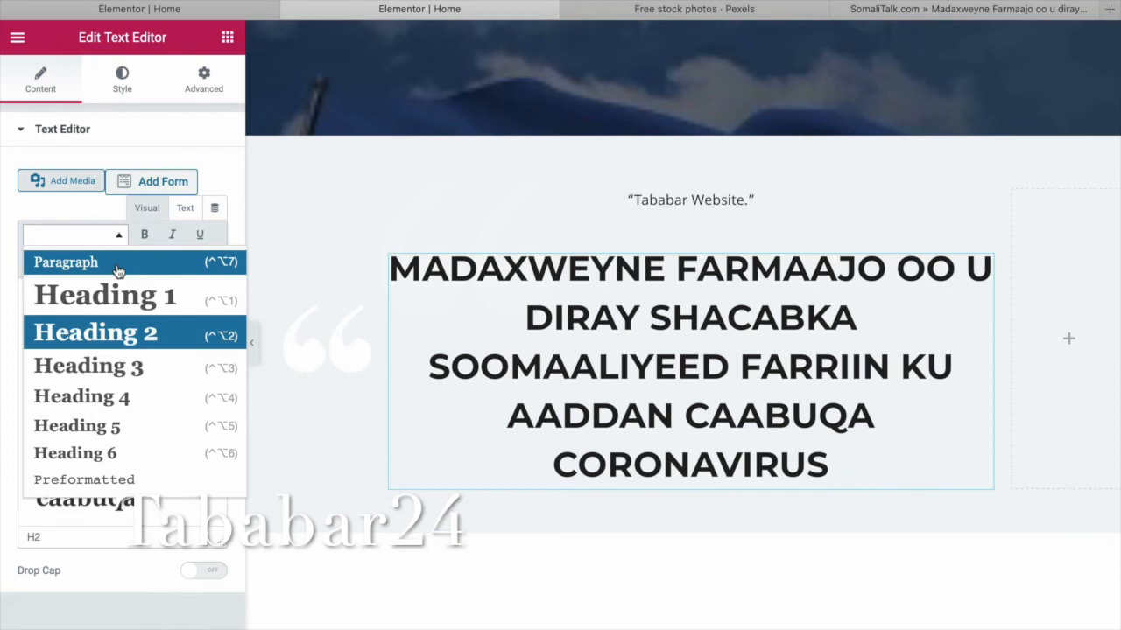
pyautogui.click(119, 267)
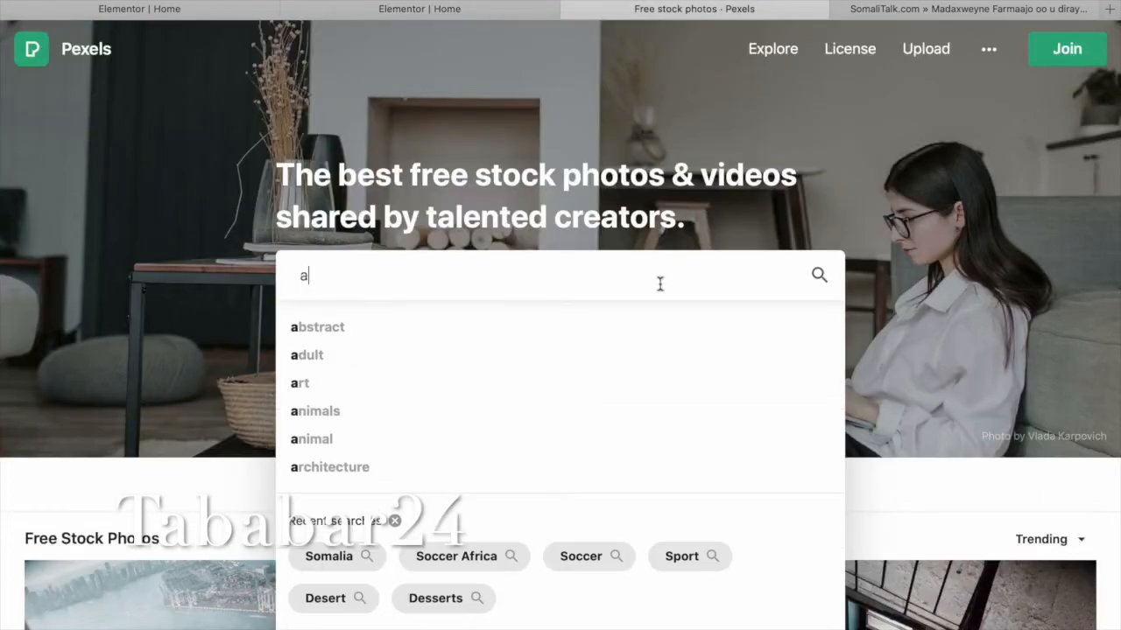
pyautogui.click(660, 284)
pyautogui.write('africa')
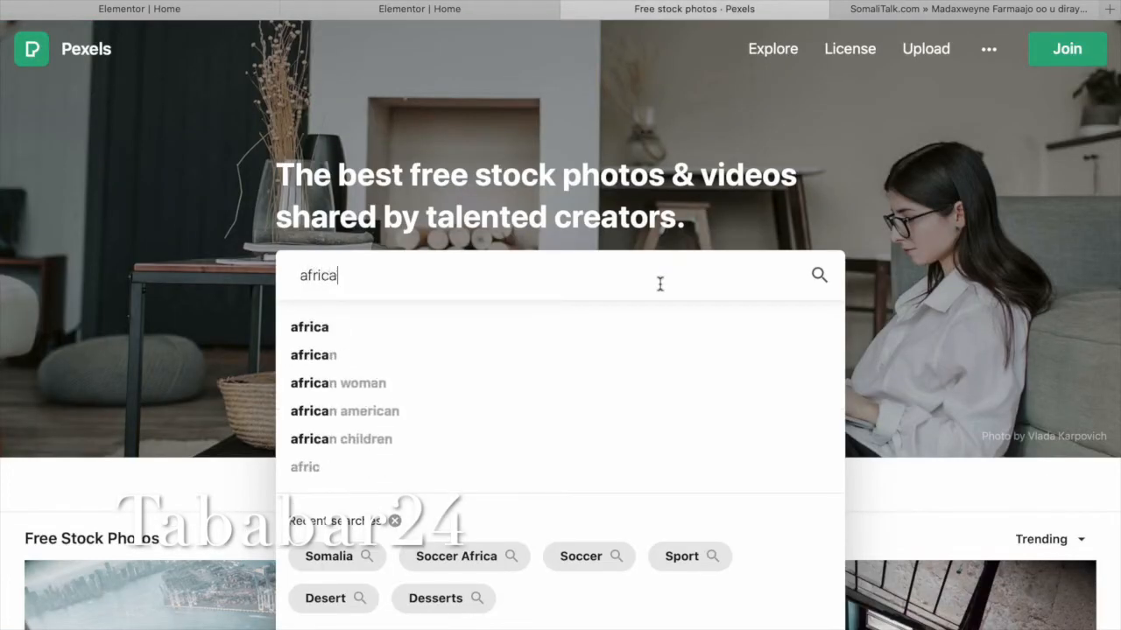
# Download the acacia-tree landscape photo from the 'africa' results at Small 640 x 426.
pyautogui.press('Return')
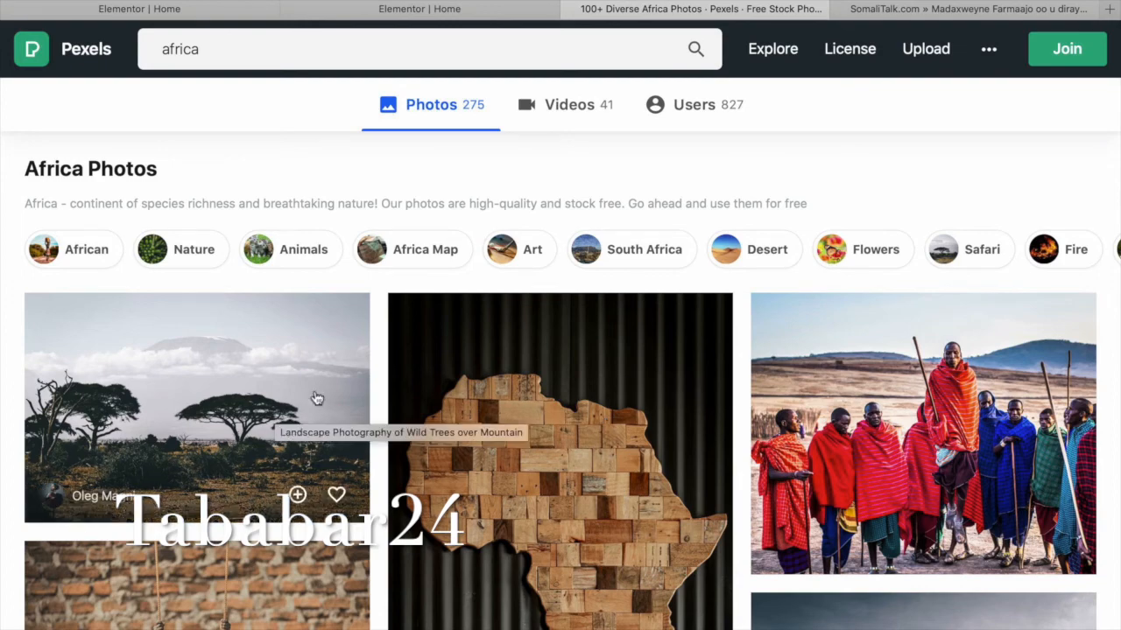
pyautogui.click(272, 416)
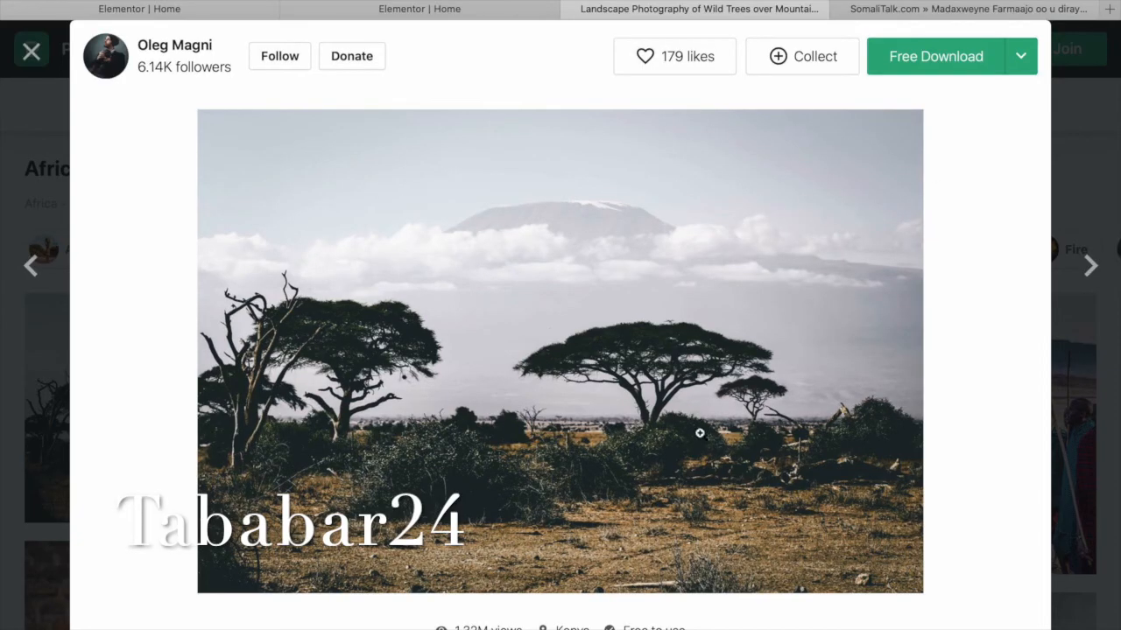
pyautogui.click(1019, 58)
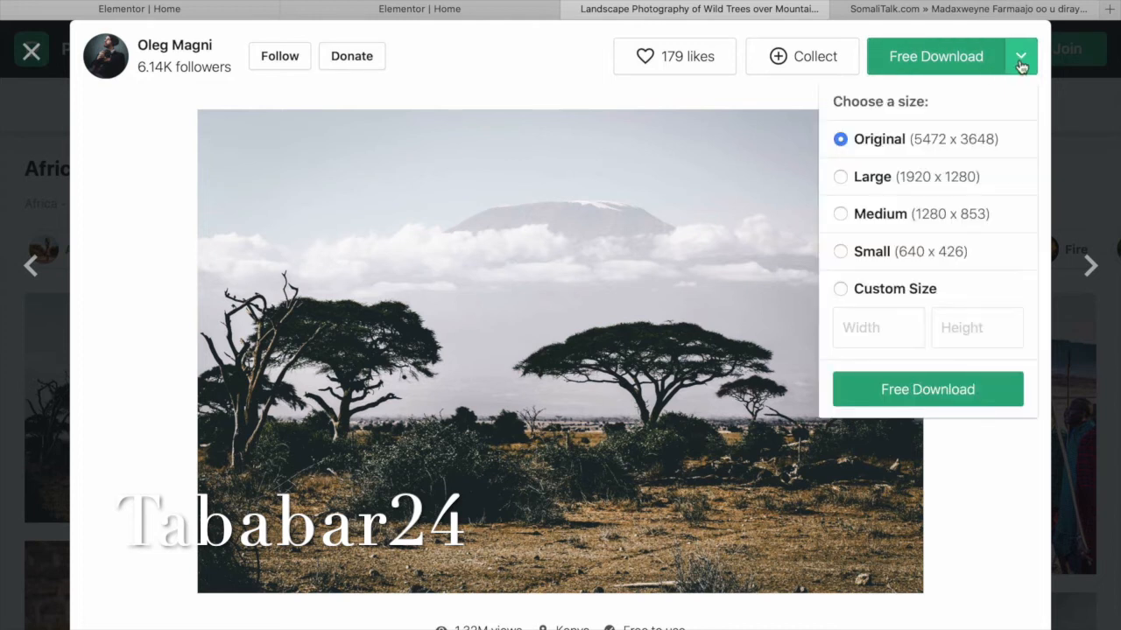
pyautogui.click(970, 253)
pyautogui.click(944, 390)
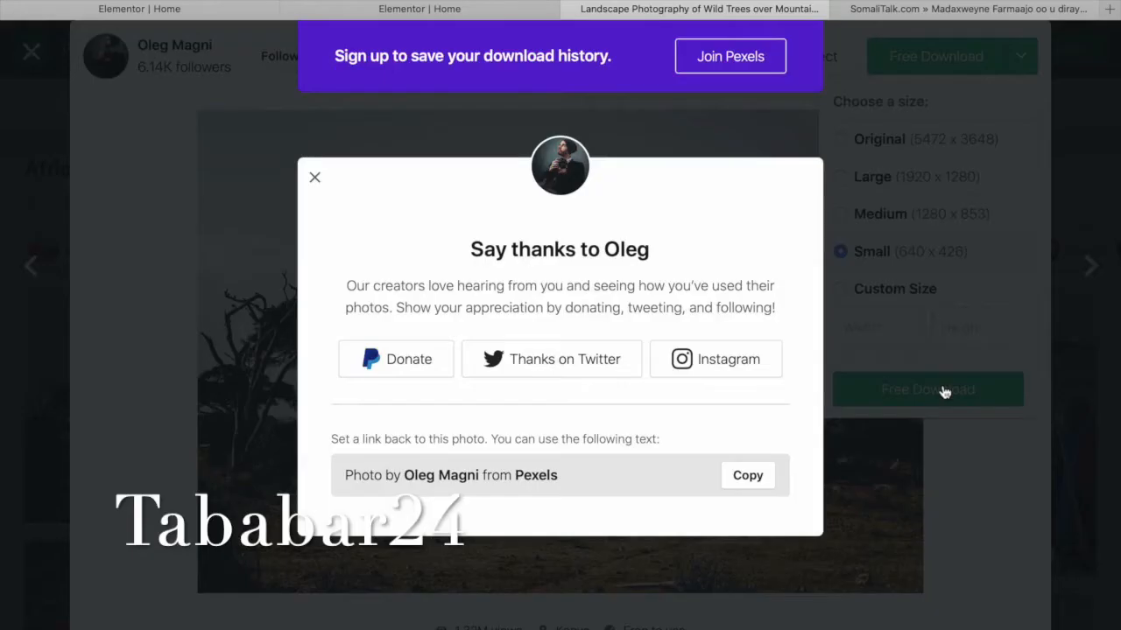
pyautogui.click(726, 363)
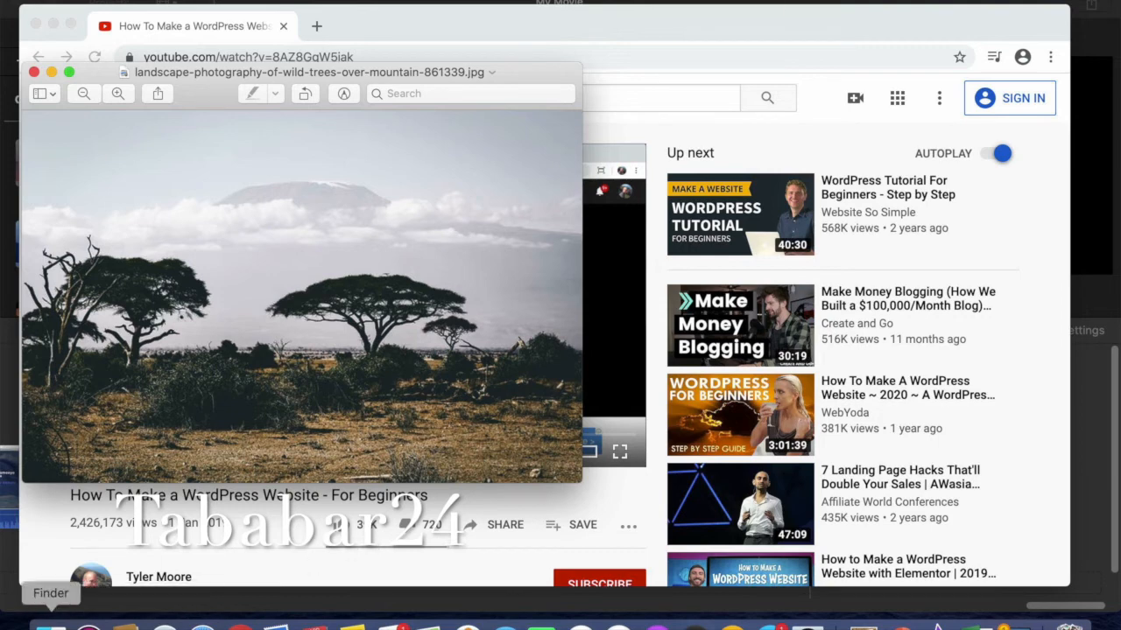
pyautogui.click(203, 628)
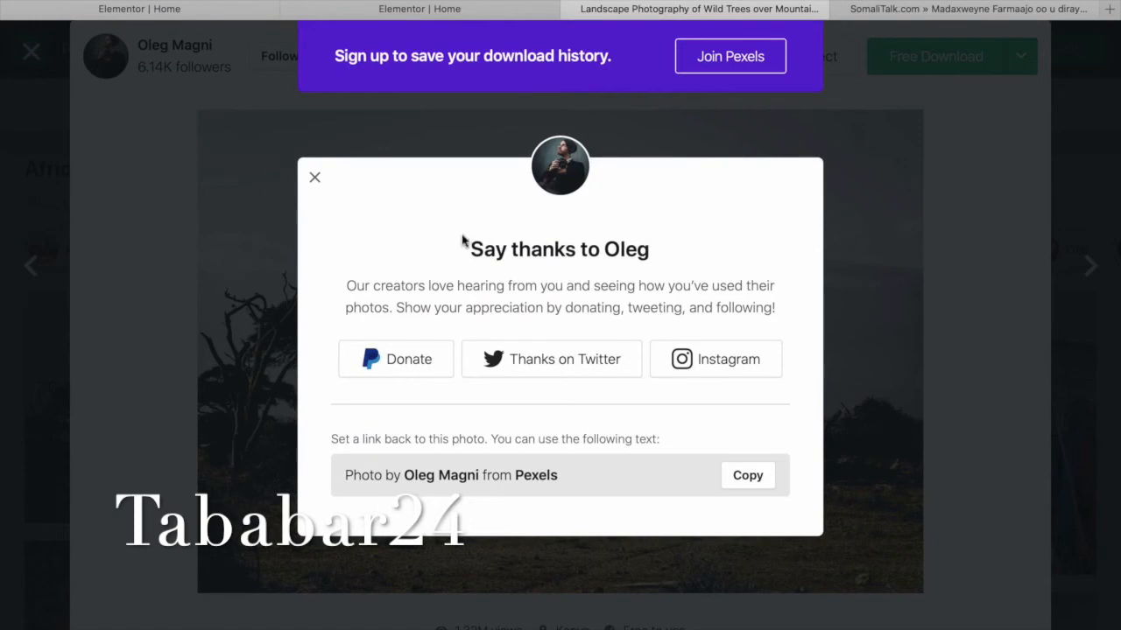
pyautogui.click(314, 177)
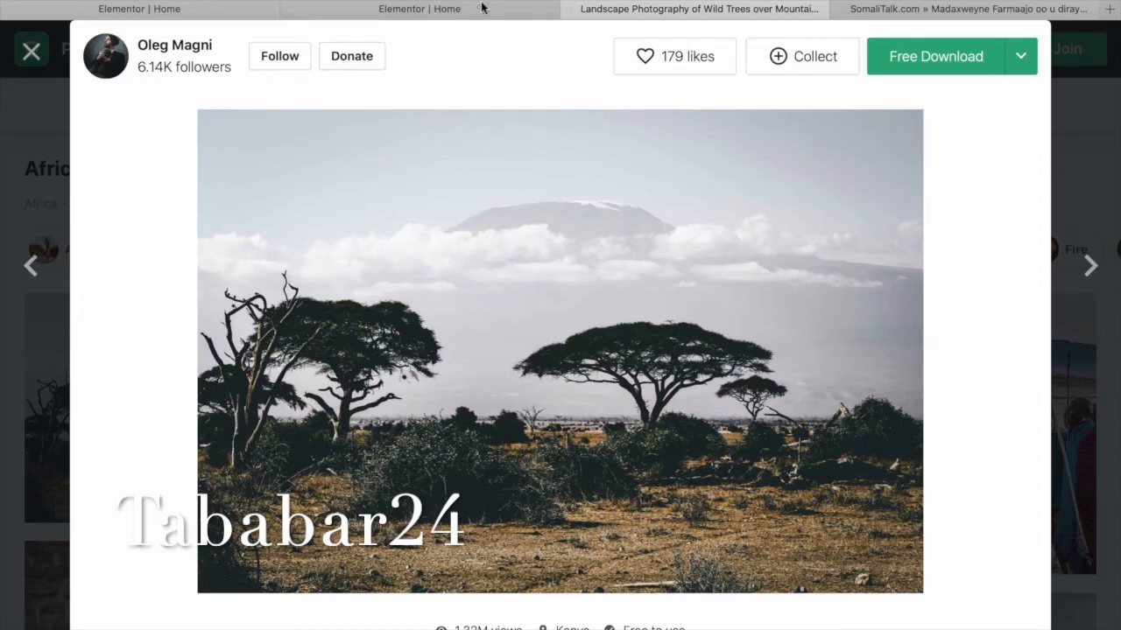
pyautogui.click(438, 9)
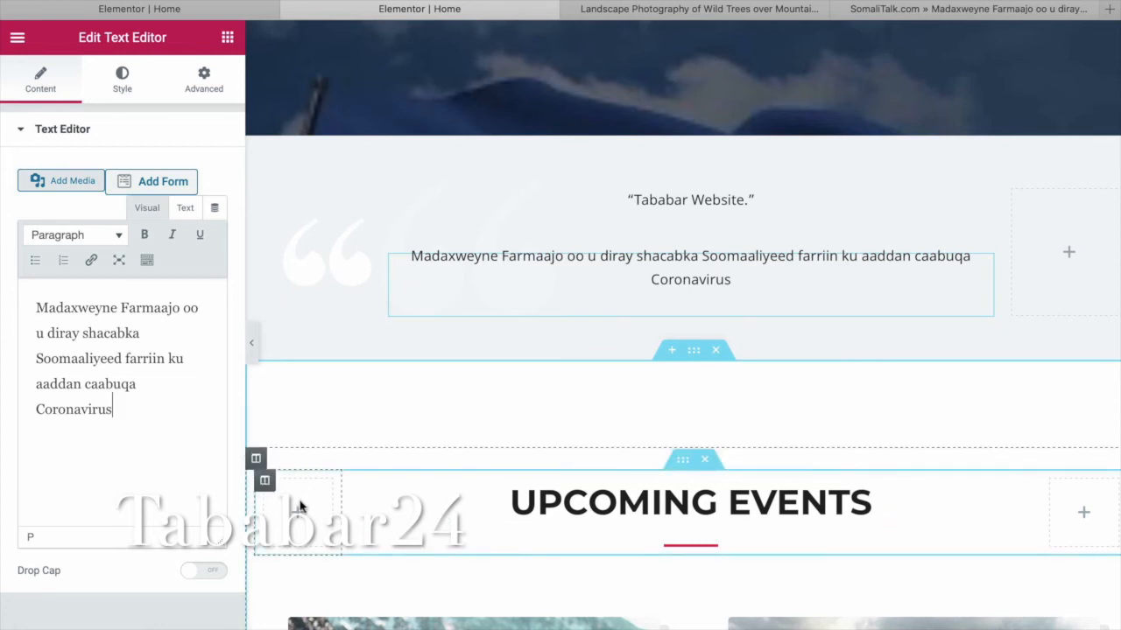
# Change the quote wording from 'Tababar Website.' to 'Warka Somalia.'.
pyautogui.click(311, 509)
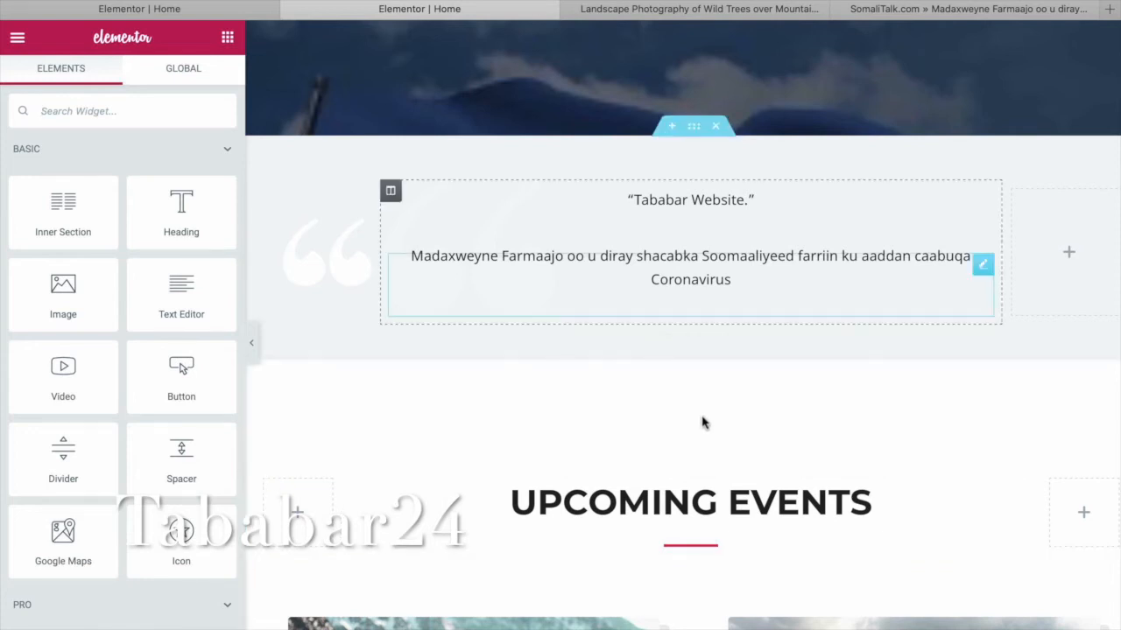
pyautogui.moveTo(745, 203); pyautogui.dragTo(642, 203)
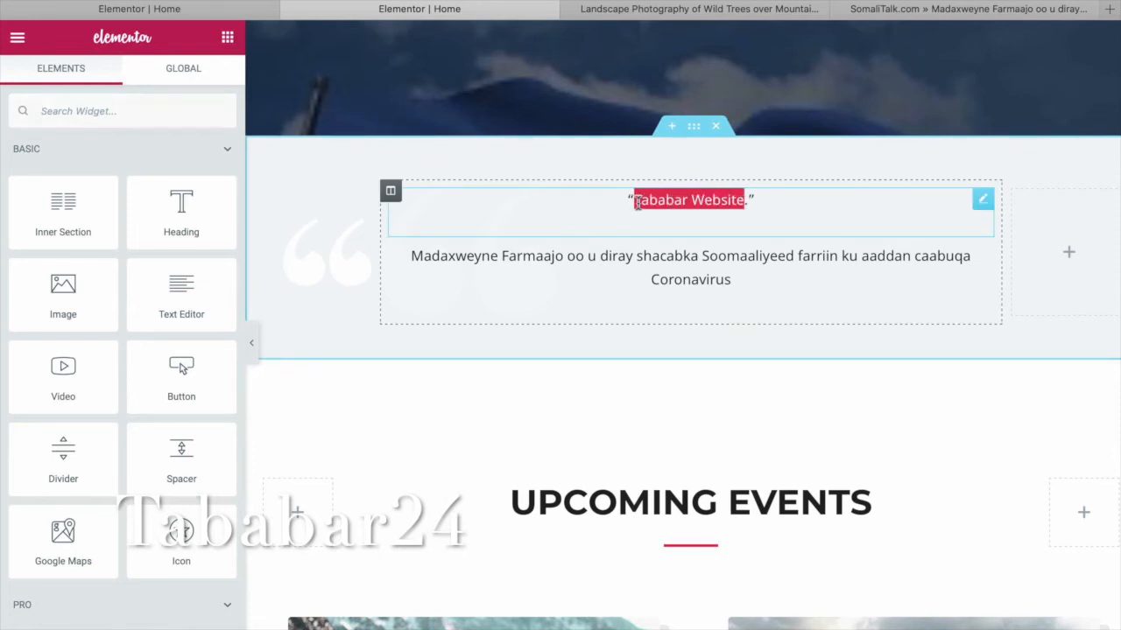
pyautogui.click(637, 203)
pyautogui.write('Somali')
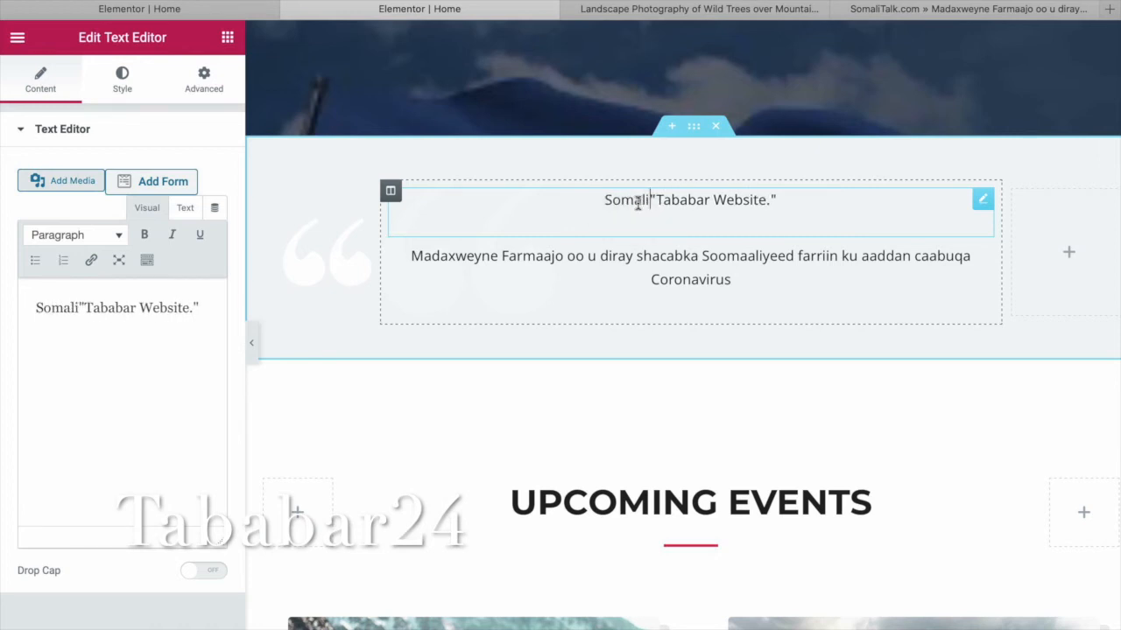
pyautogui.press('BackSpace')
pyautogui.press('BackSpace')
pyautogui.press('BackSpace')
pyautogui.press('BackSpace')
pyautogui.press('BackSpace')
pyautogui.press('BackSpace')
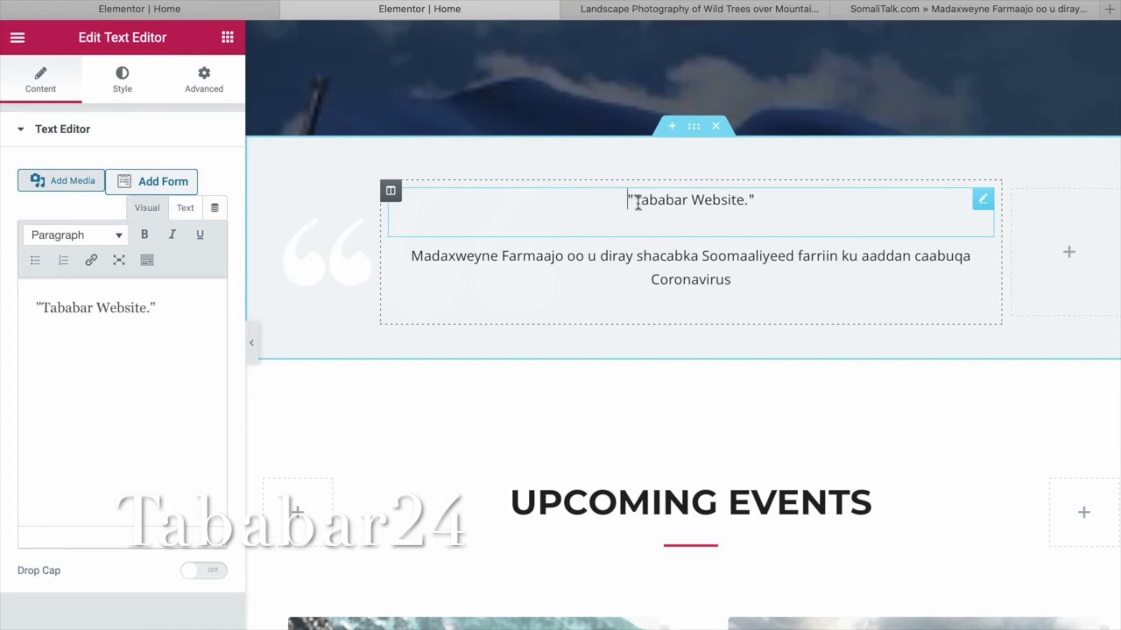
pyautogui.moveTo(145, 308); pyautogui.dragTo(45, 309)
pyautogui.write('Wark')
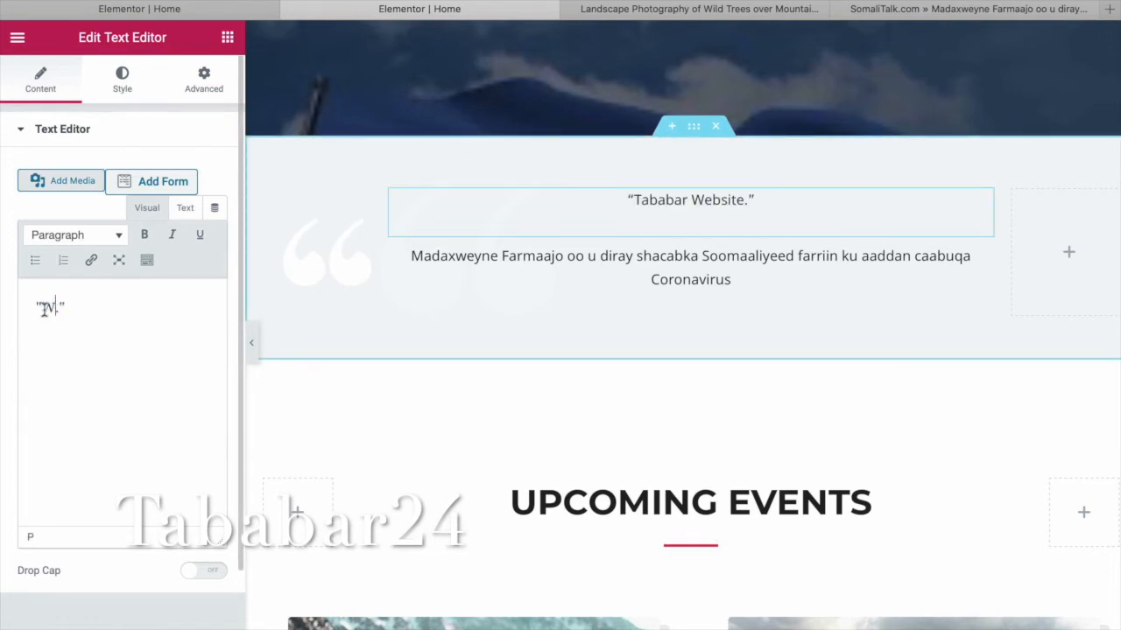
pyautogui.write('a Som')
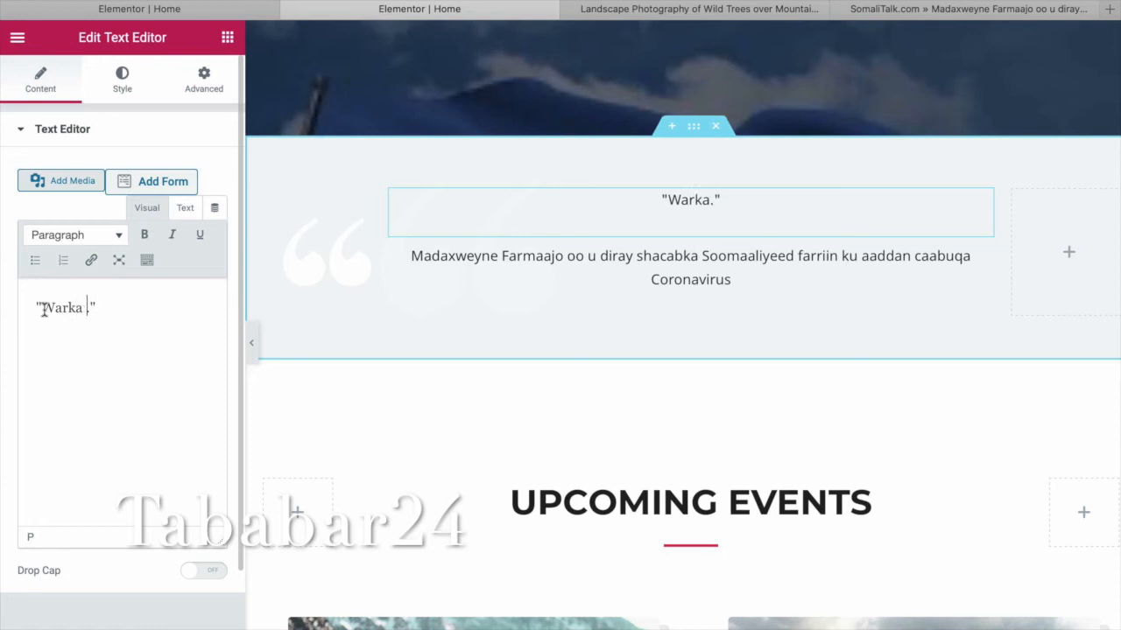
pyautogui.write('ali')
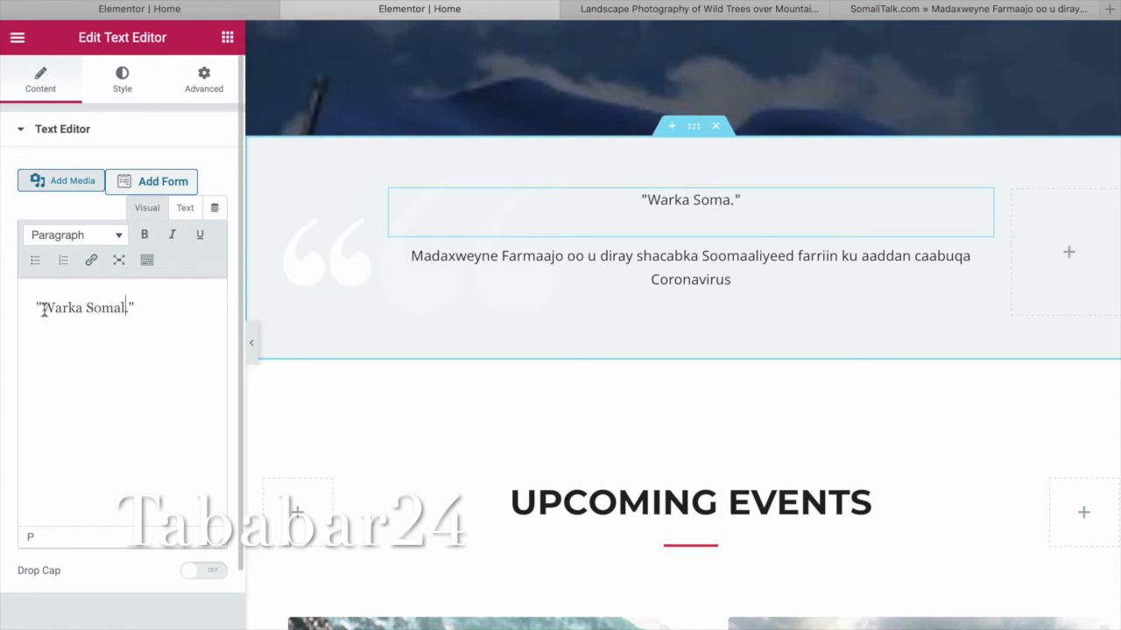
pyautogui.write('a')
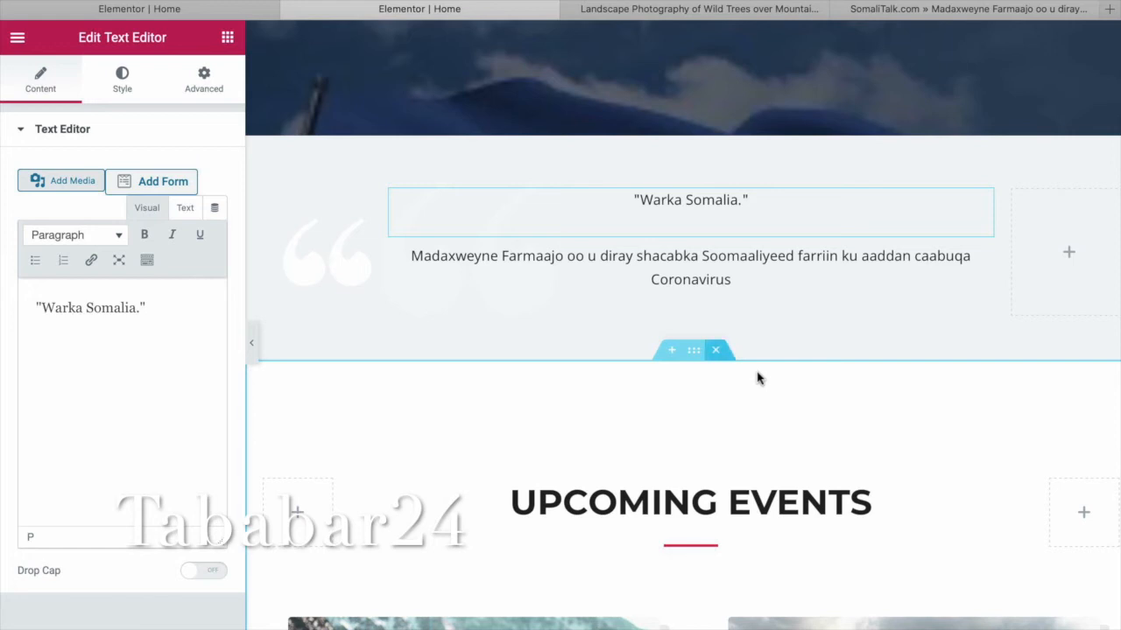
pyautogui.click(333, 261)
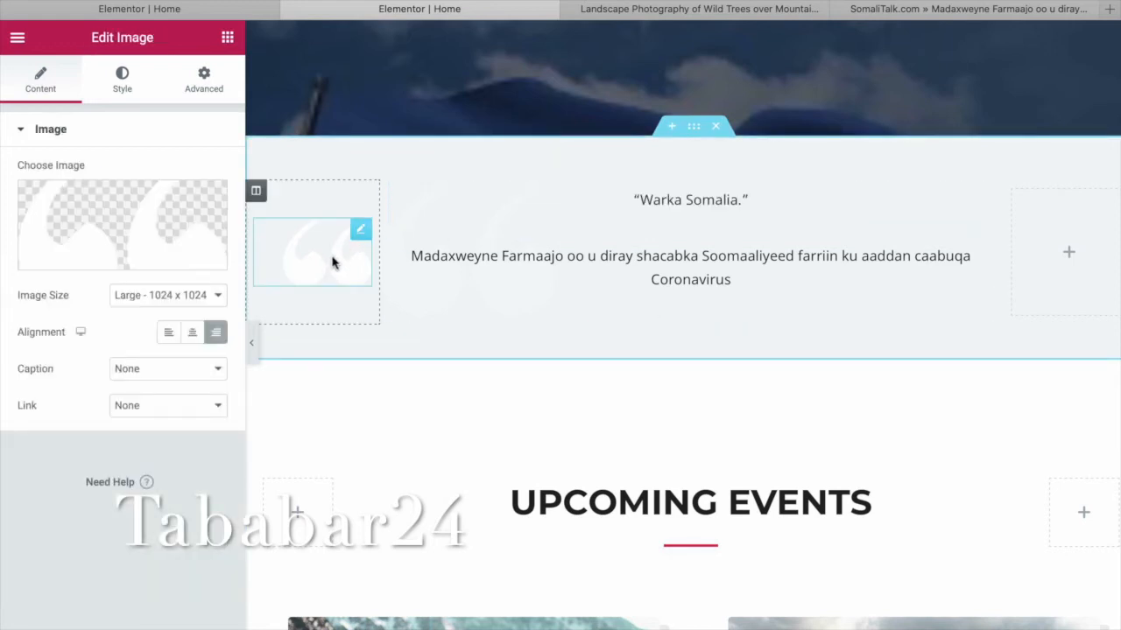
# Replace the left-column image with the woman's portrait gabadh-somal.jpg.
pyautogui.moveTo(224, 262)
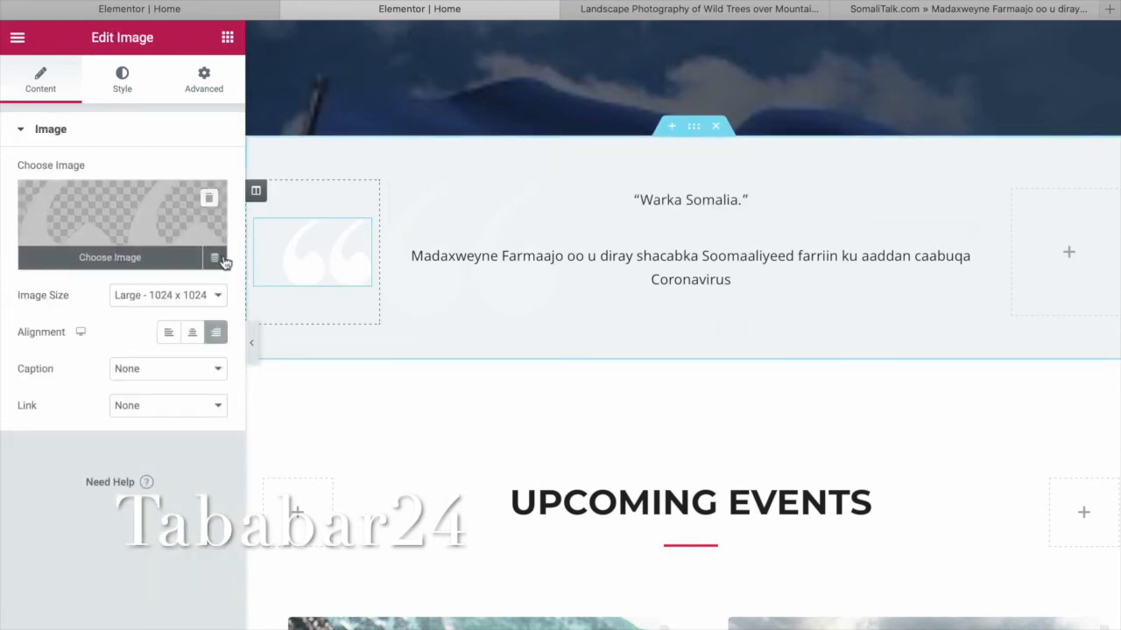
pyautogui.click(138, 266)
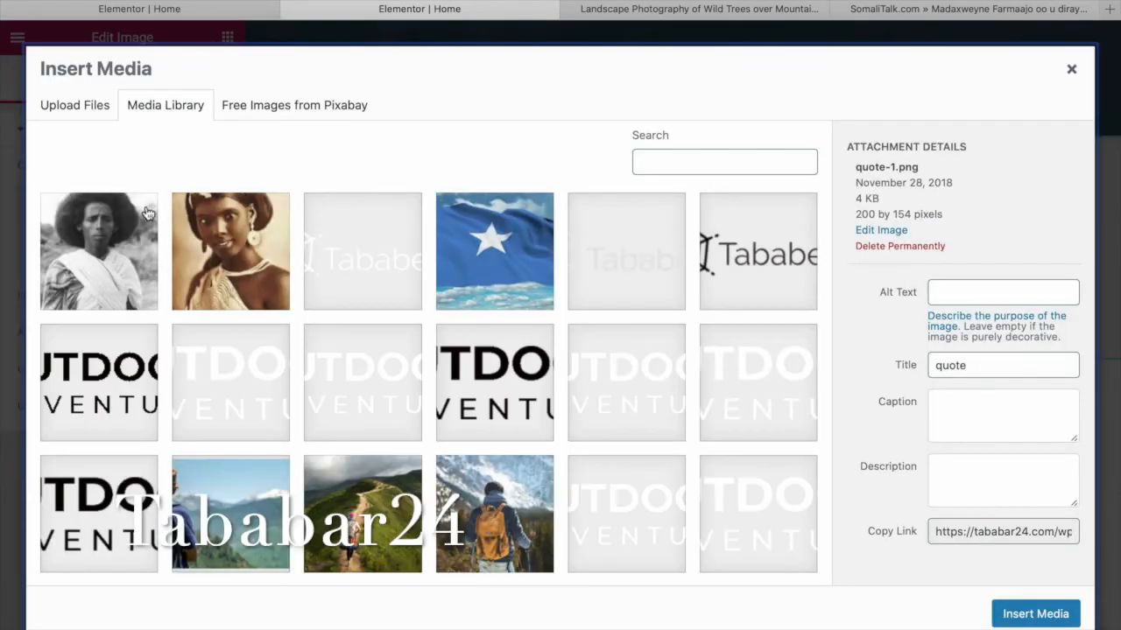
pyautogui.click(235, 253)
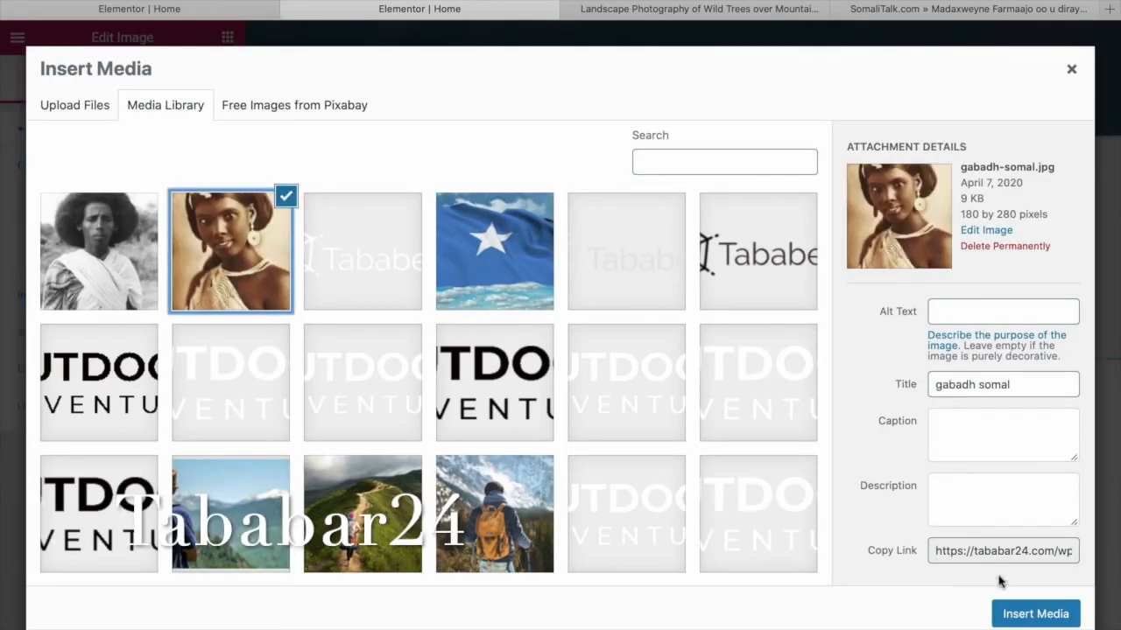
pyautogui.click(1006, 612)
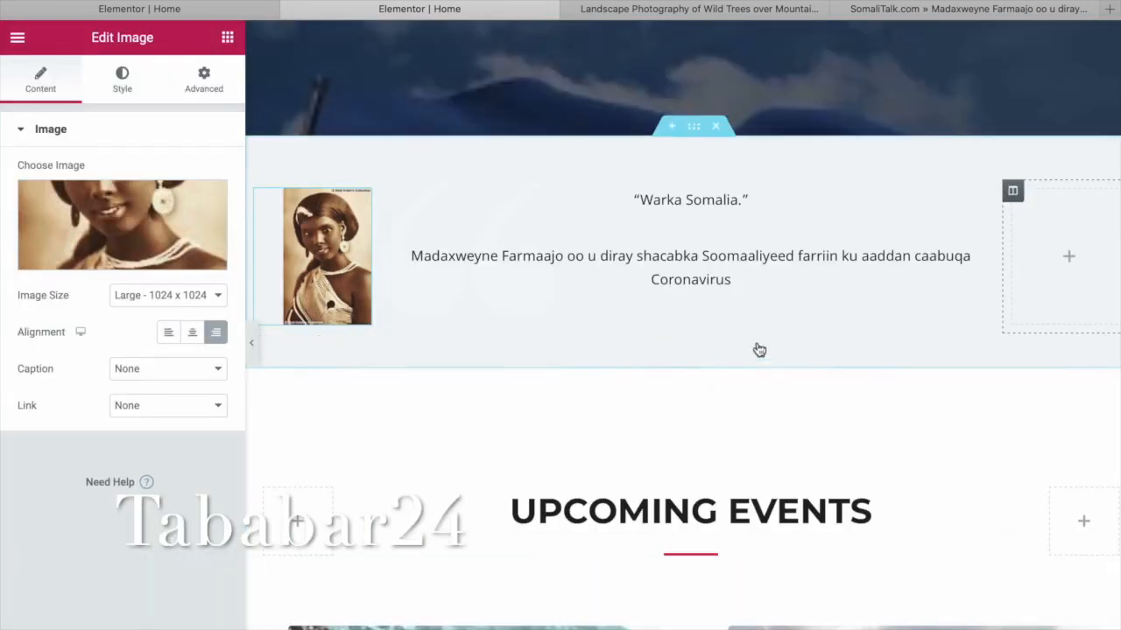
# Add an Image widget showing man.jpg to the empty right column.
pyautogui.click(1083, 267)
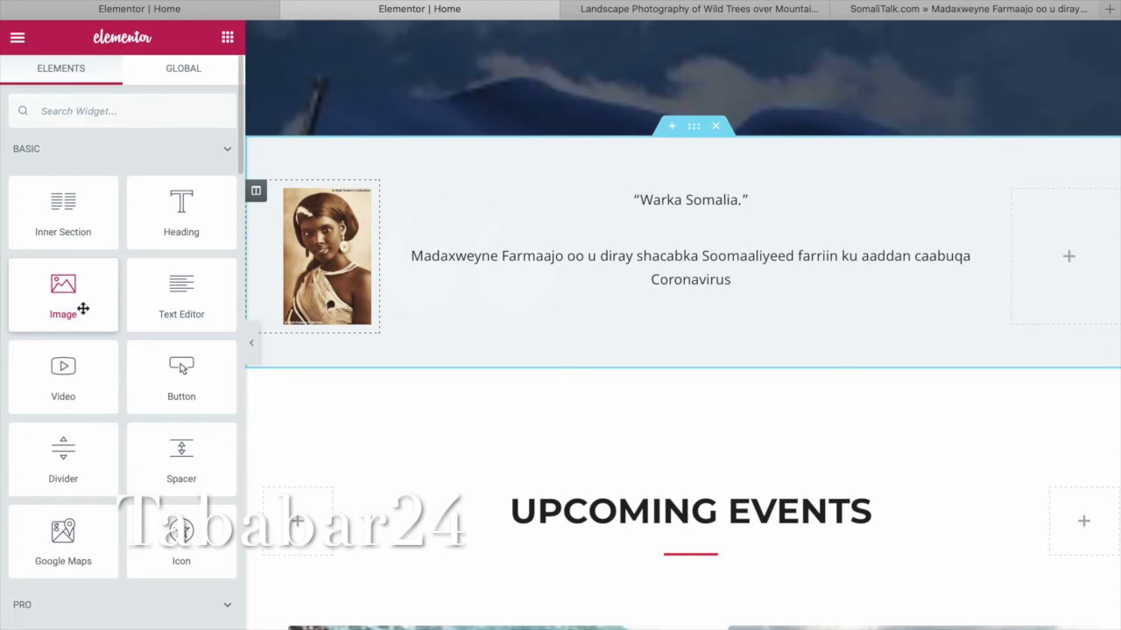
pyautogui.moveTo(83, 308); pyautogui.dragTo(1085, 276)
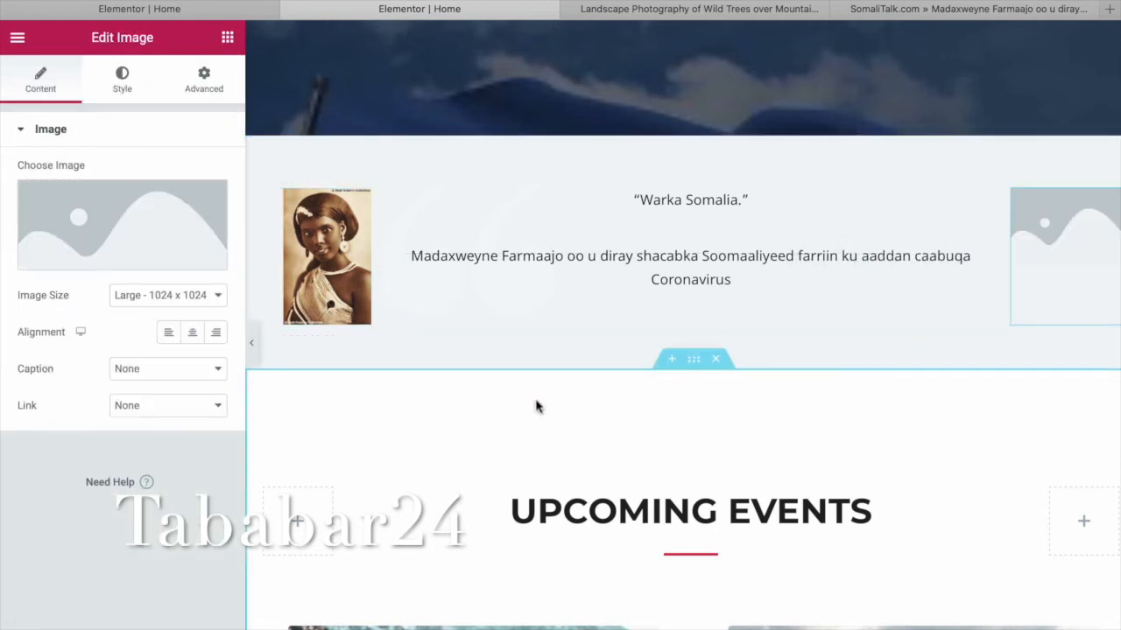
pyautogui.click(115, 257)
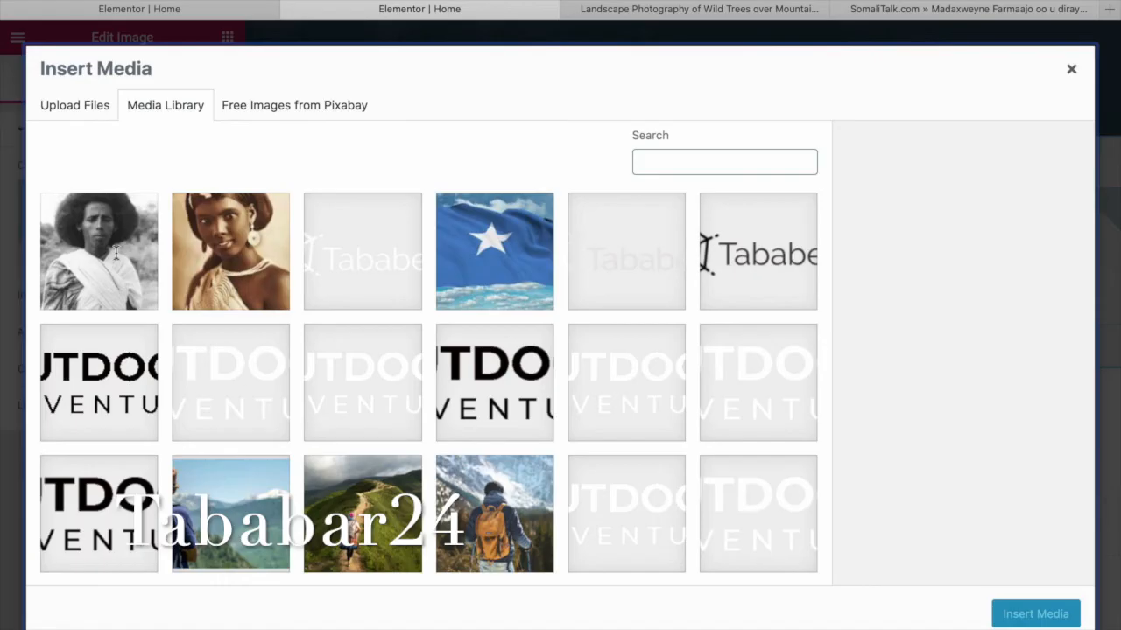
pyautogui.click(125, 224)
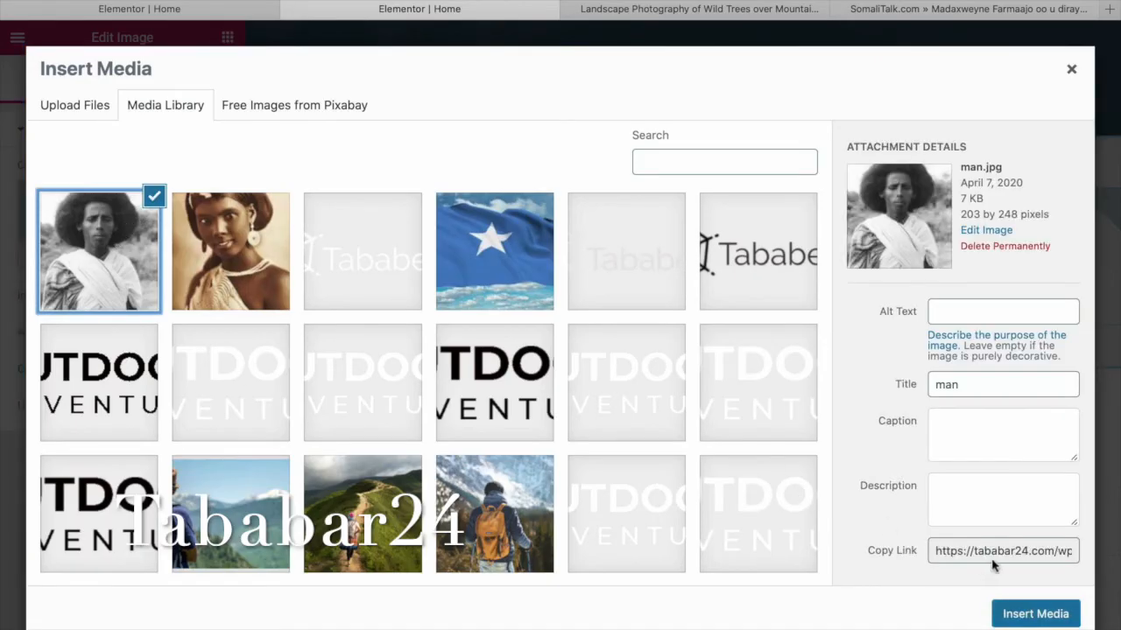
pyautogui.click(1035, 614)
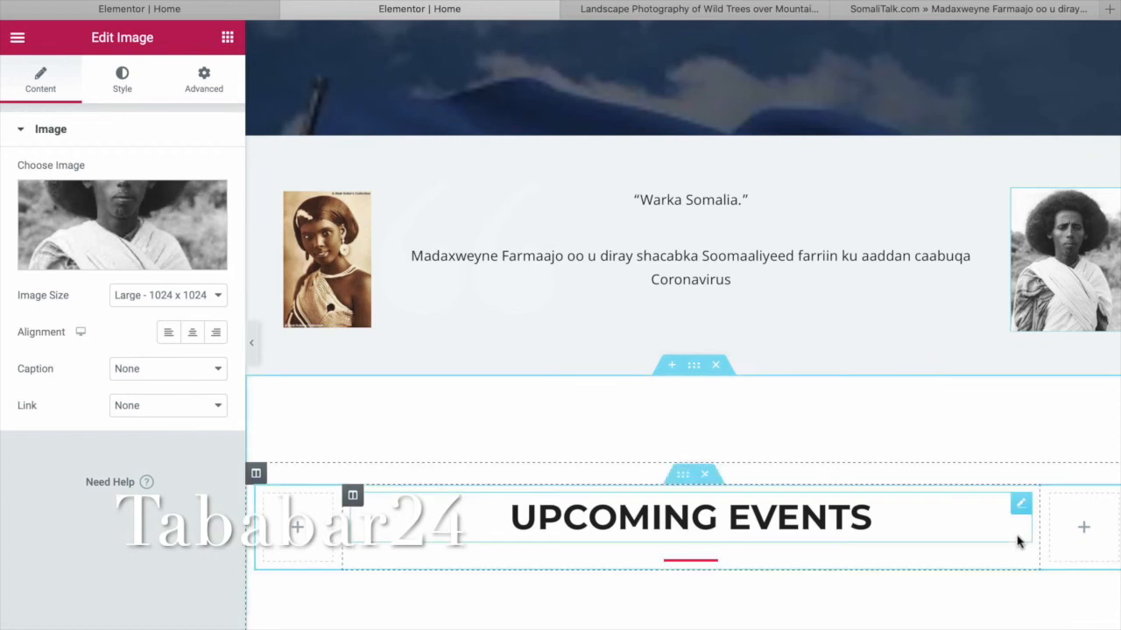
pyautogui.moveTo(740, 204); pyautogui.dragTo(632, 201)
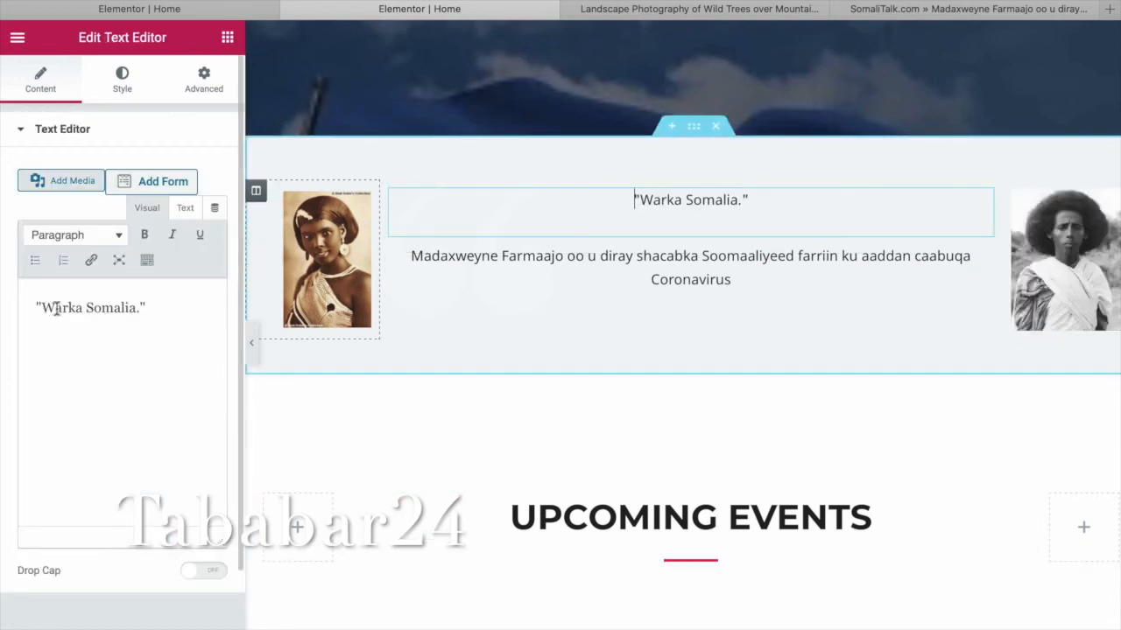
# Format the 'Warka Somalia.' line as Heading 3.
pyautogui.click(117, 237)
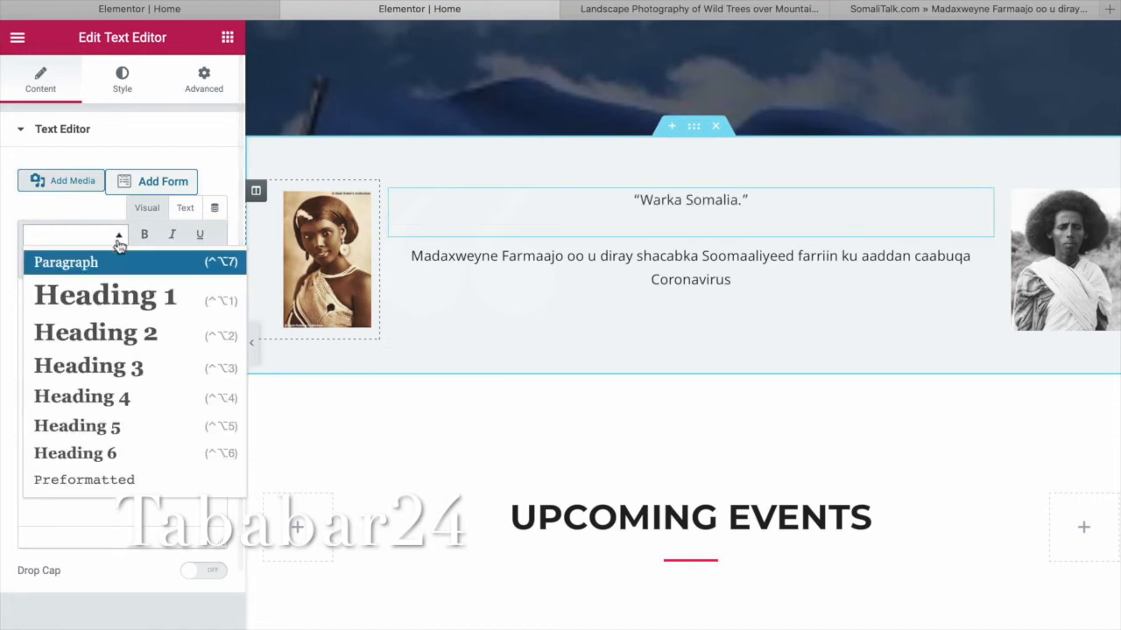
pyautogui.click(122, 366)
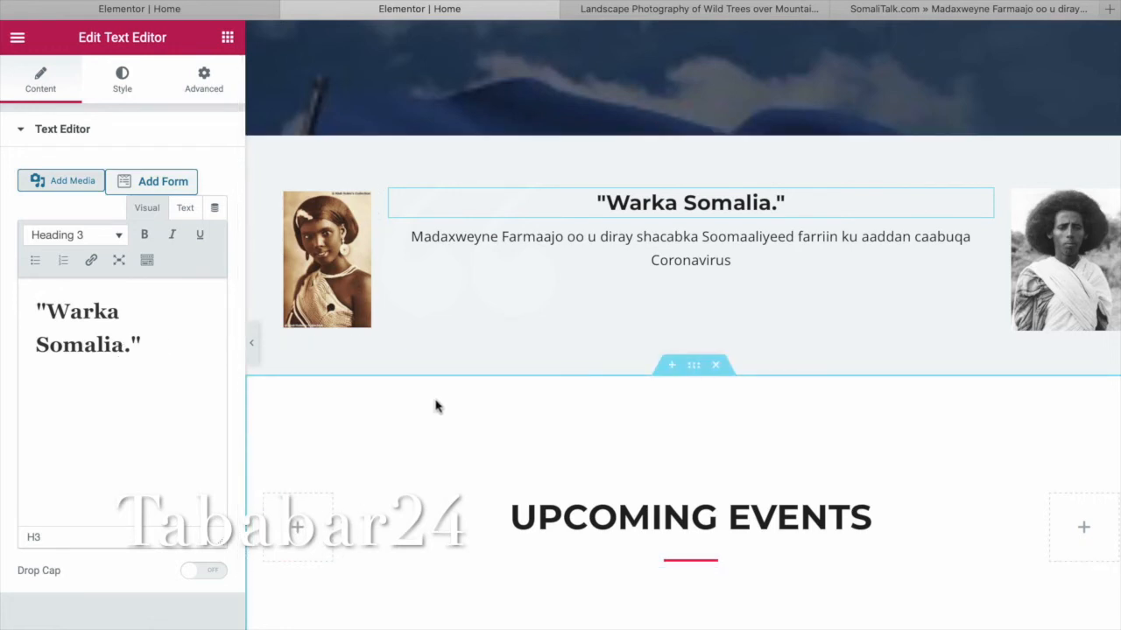
pyautogui.scroll(-5, 438, 405)
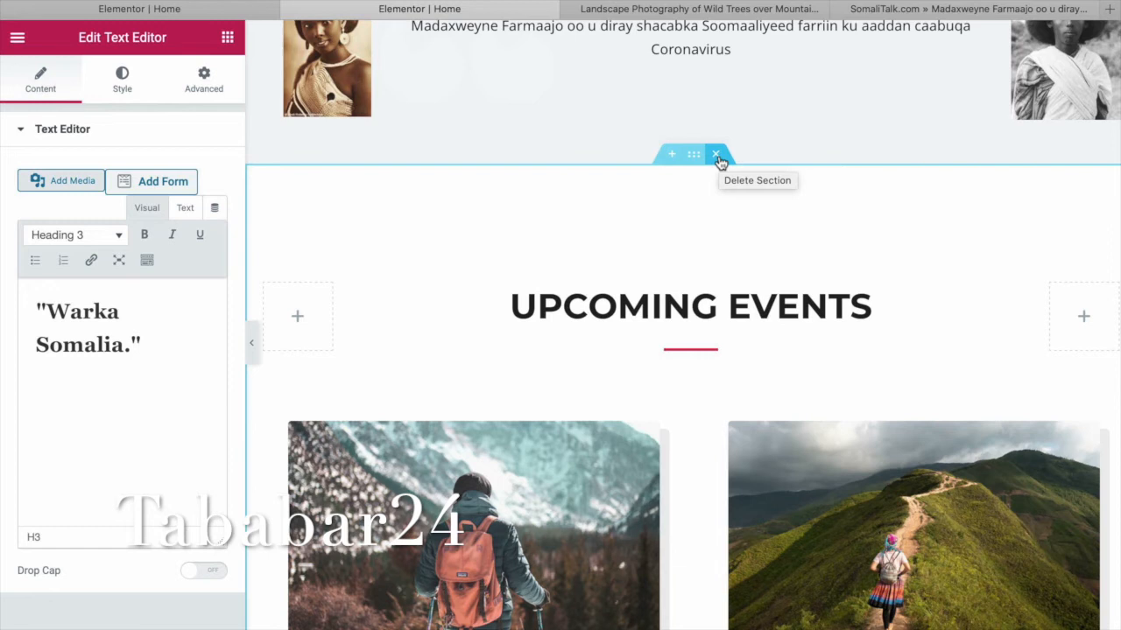
pyautogui.scroll(-3, 726, 167)
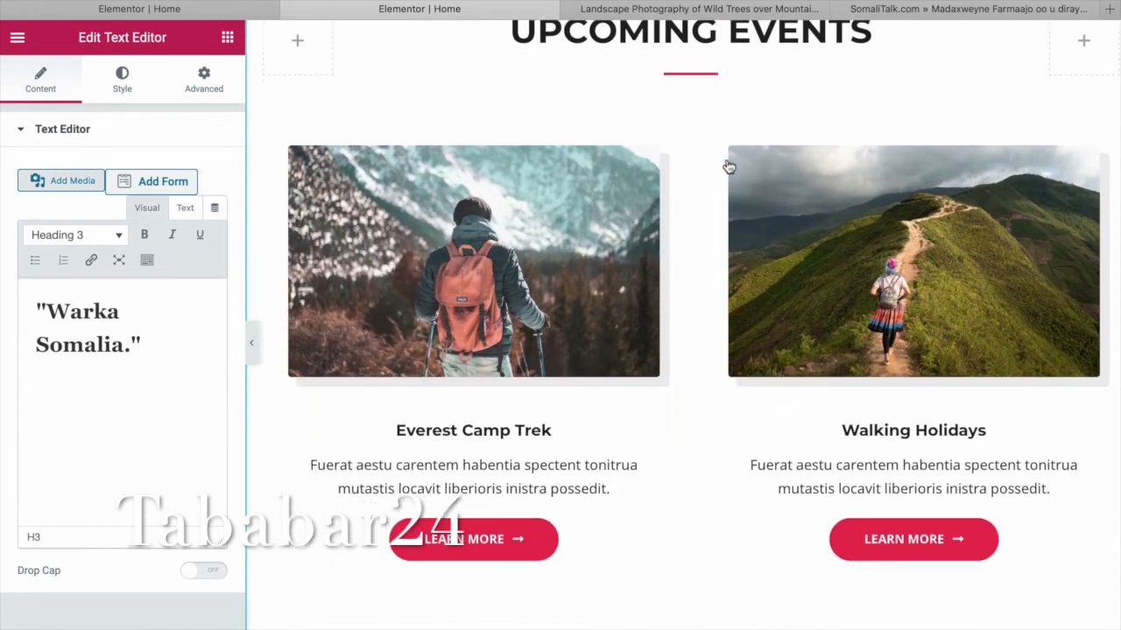
pyautogui.scroll(-5, 729, 166)
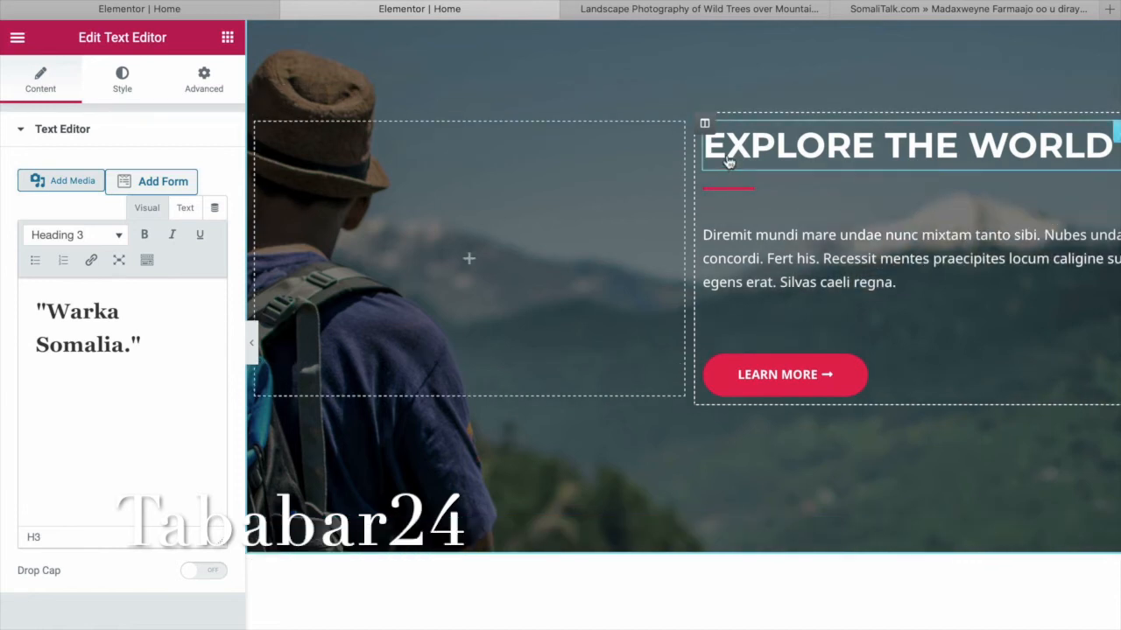
pyautogui.scroll(7, 728, 166)
pyautogui.scroll(3, 729, 162)
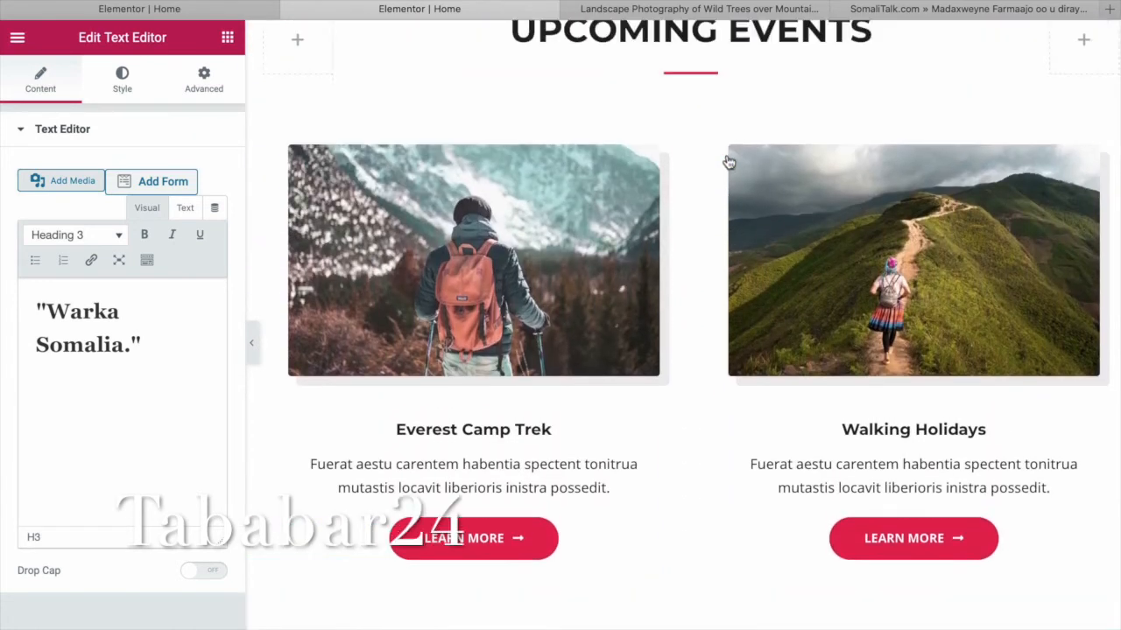
# Open the Everest Camp Trek image settings, then return to the widgets list.
pyautogui.click(528, 319)
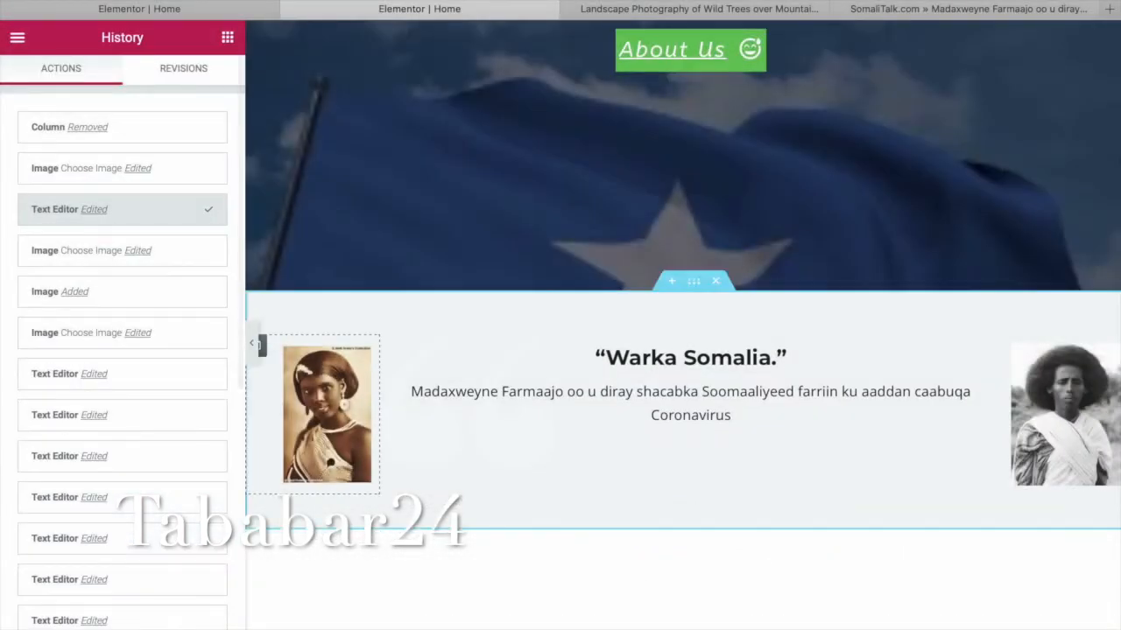
pyautogui.click(228, 36)
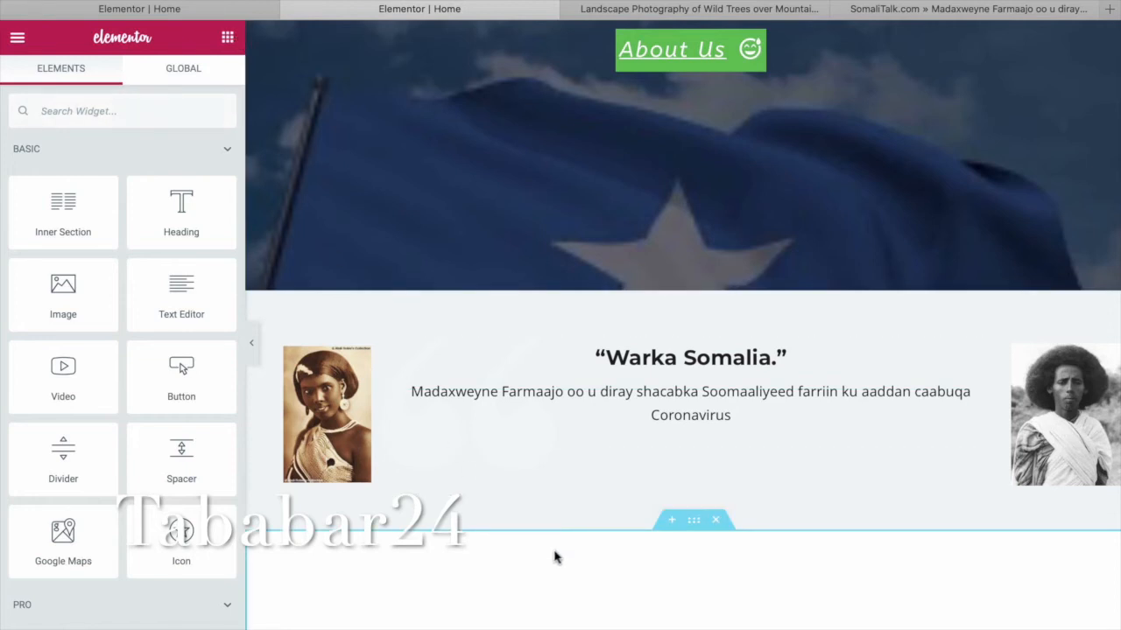
pyautogui.scroll(-4, 554, 558)
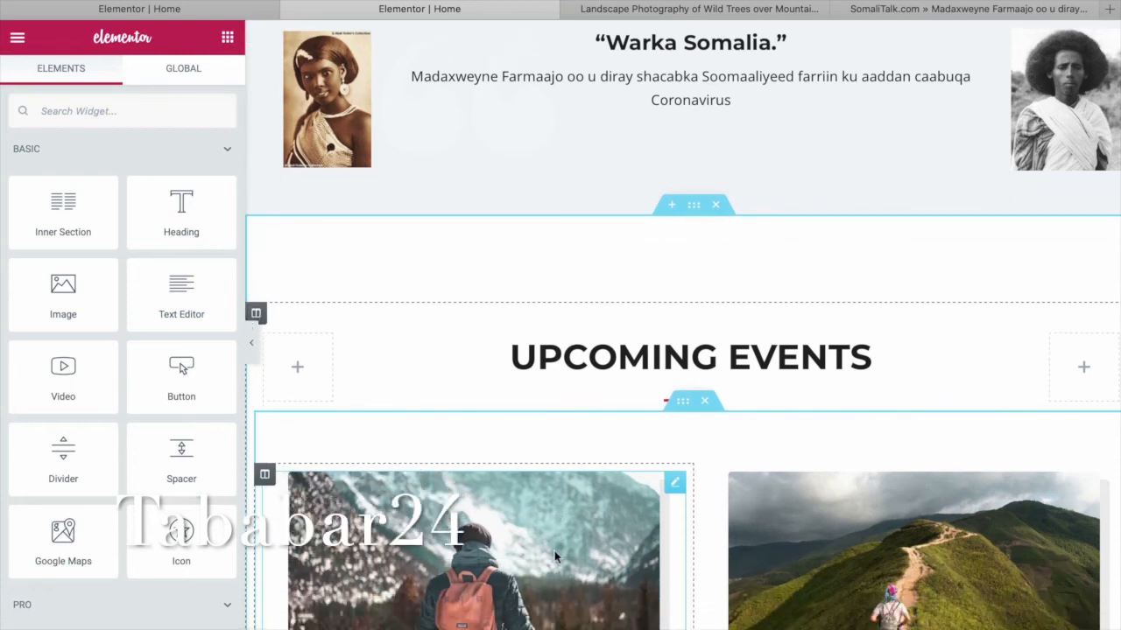
# Place a Video widget on the first Upcoming Events card above the Everest Camp Trek photo.
pyautogui.scroll(-2, 554, 551)
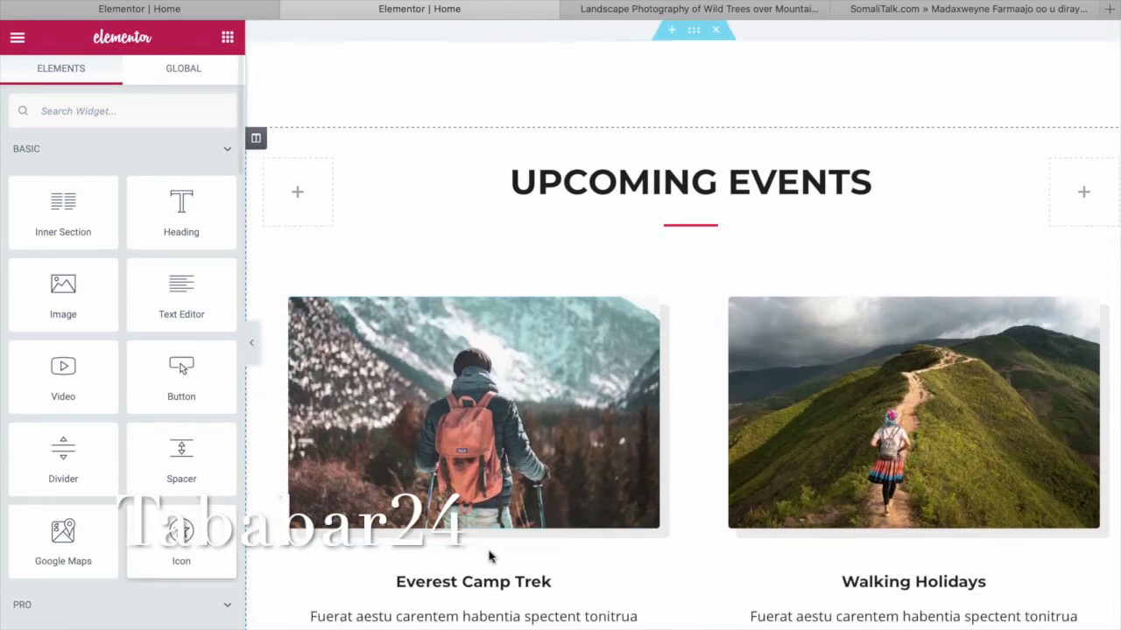
pyautogui.moveTo(60, 387); pyautogui.dragTo(498, 394)
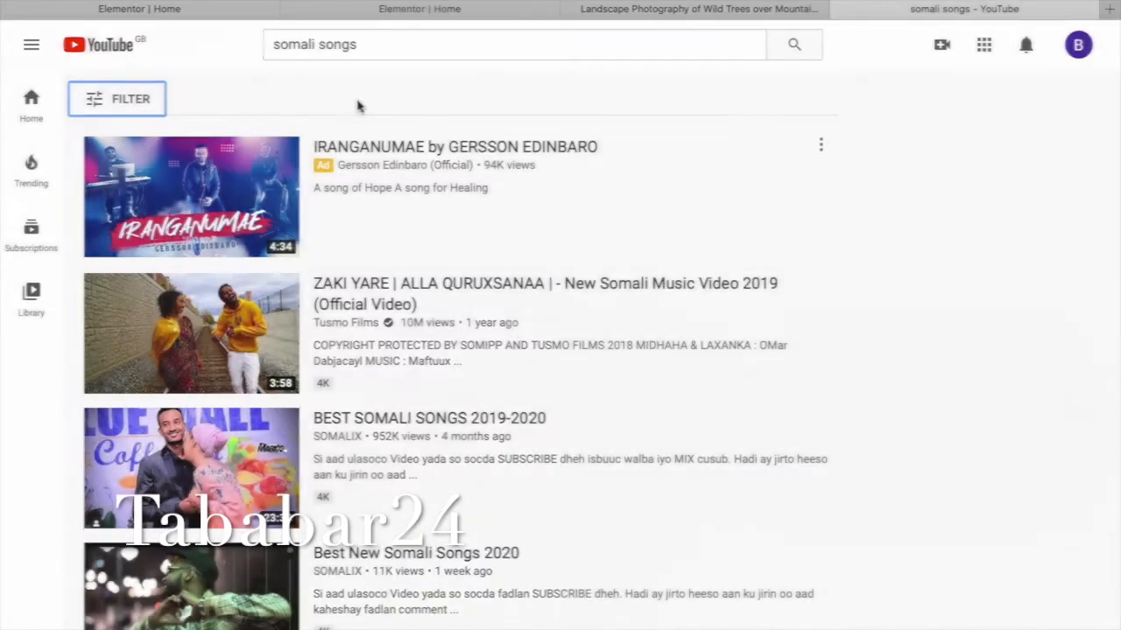
# Open the ZAKI YARE video, pause it, and copy its YouTube share link.
pyautogui.click(254, 348)
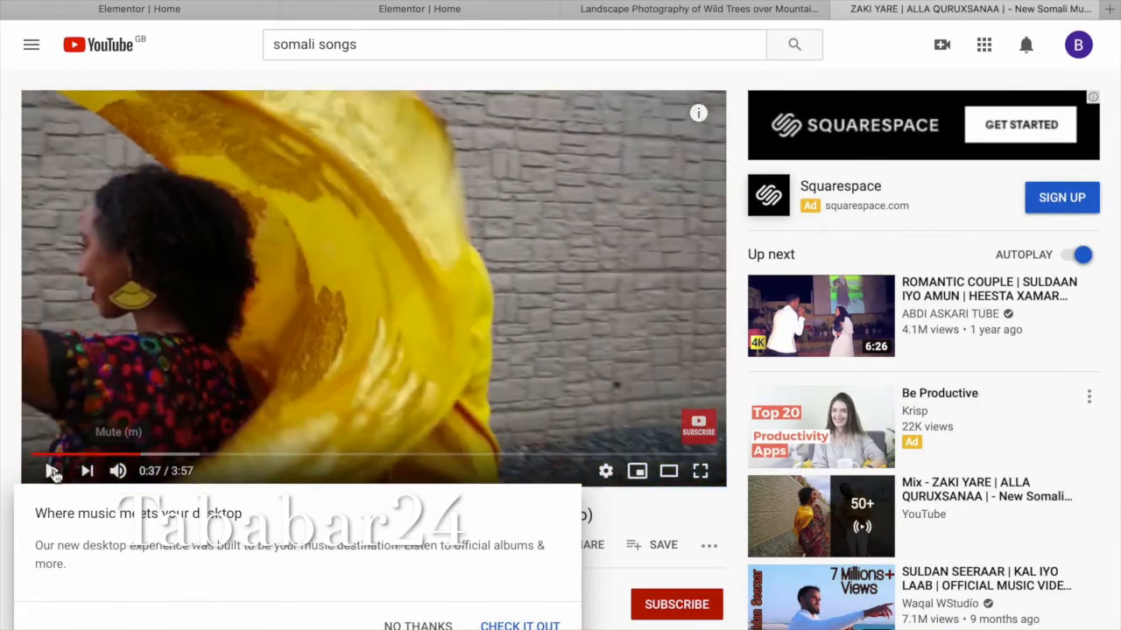
pyautogui.click(53, 472)
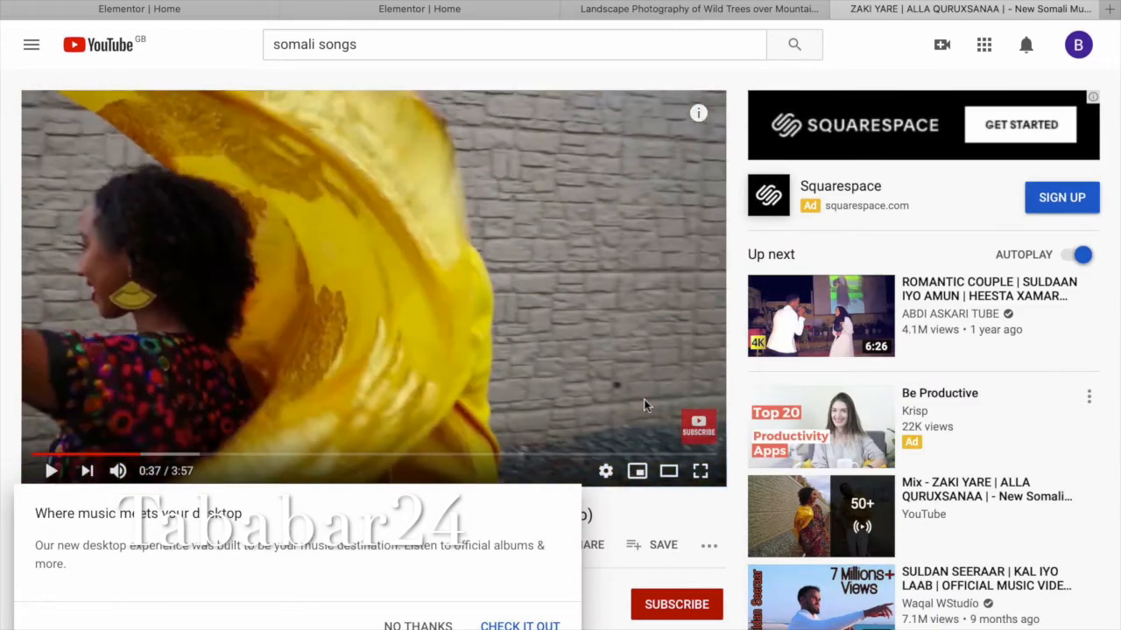
pyautogui.click(431, 625)
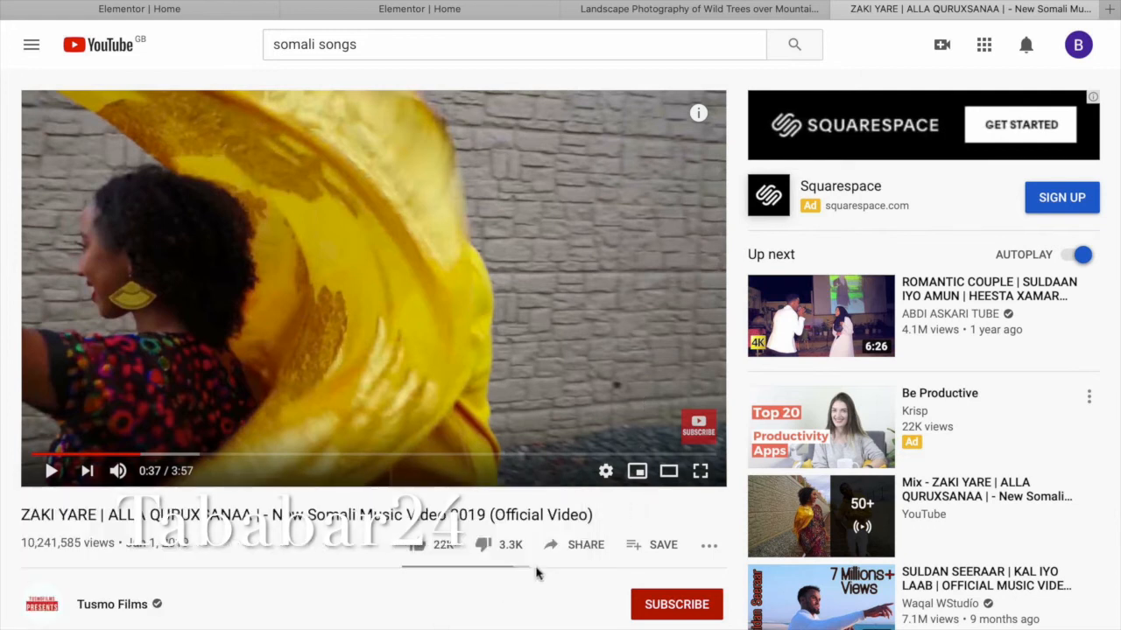
pyautogui.click(597, 552)
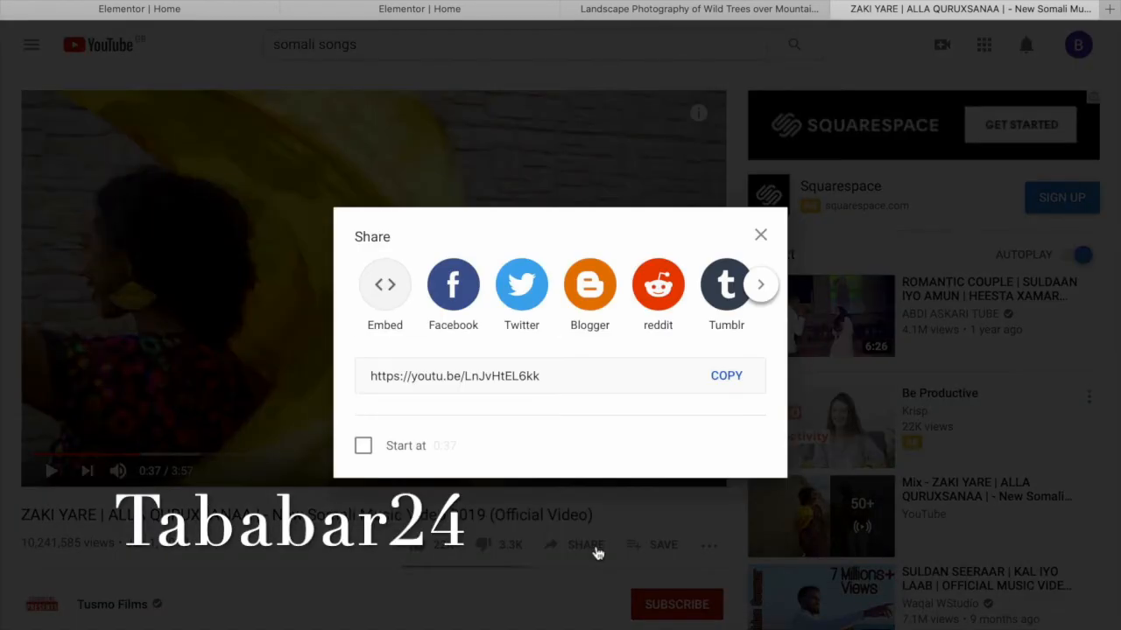
pyautogui.click(727, 385)
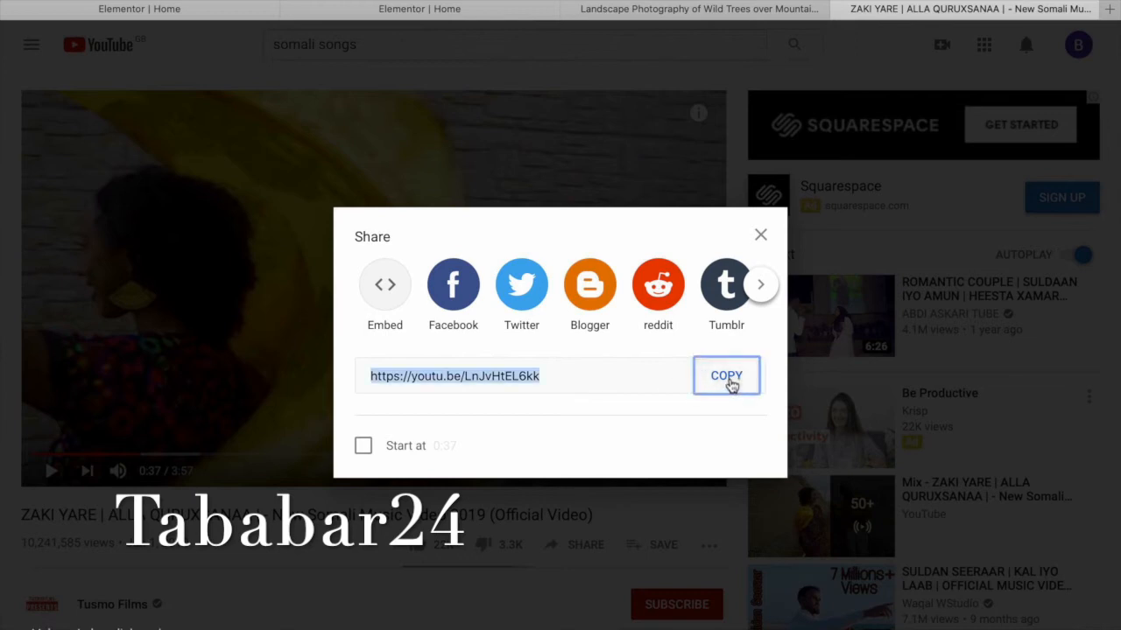
pyautogui.click(398, 14)
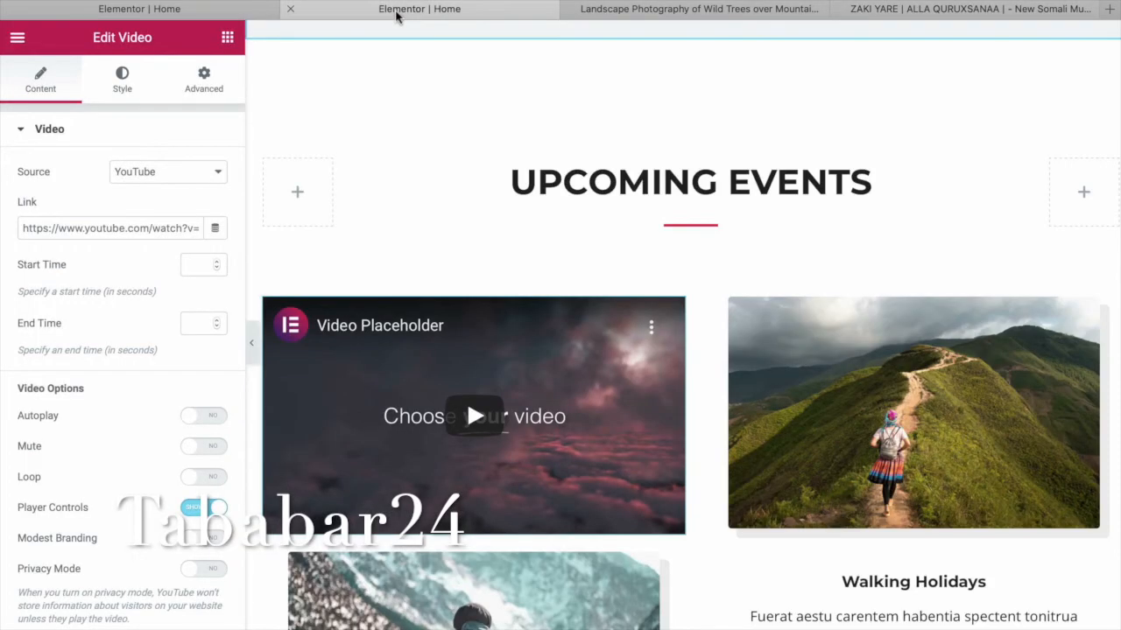
# Paste the copied ZAKI YARE youtu.be link over the video widget's existing Link URL.
pyautogui.click(194, 228)
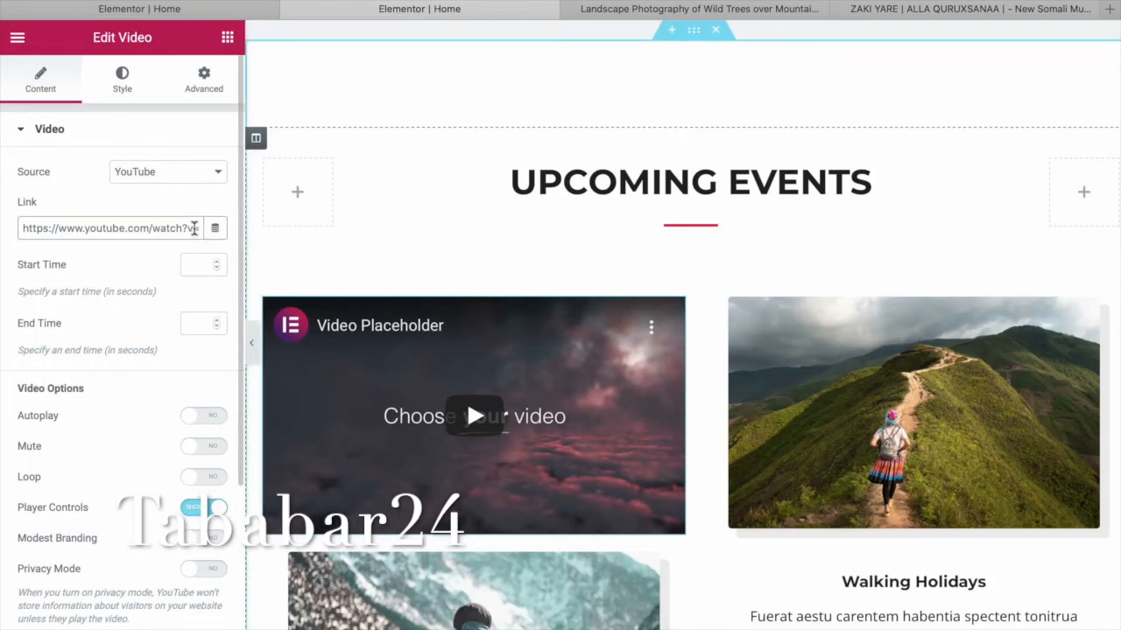
pyautogui.moveTo(31, 230); pyautogui.dragTo(236, 232)
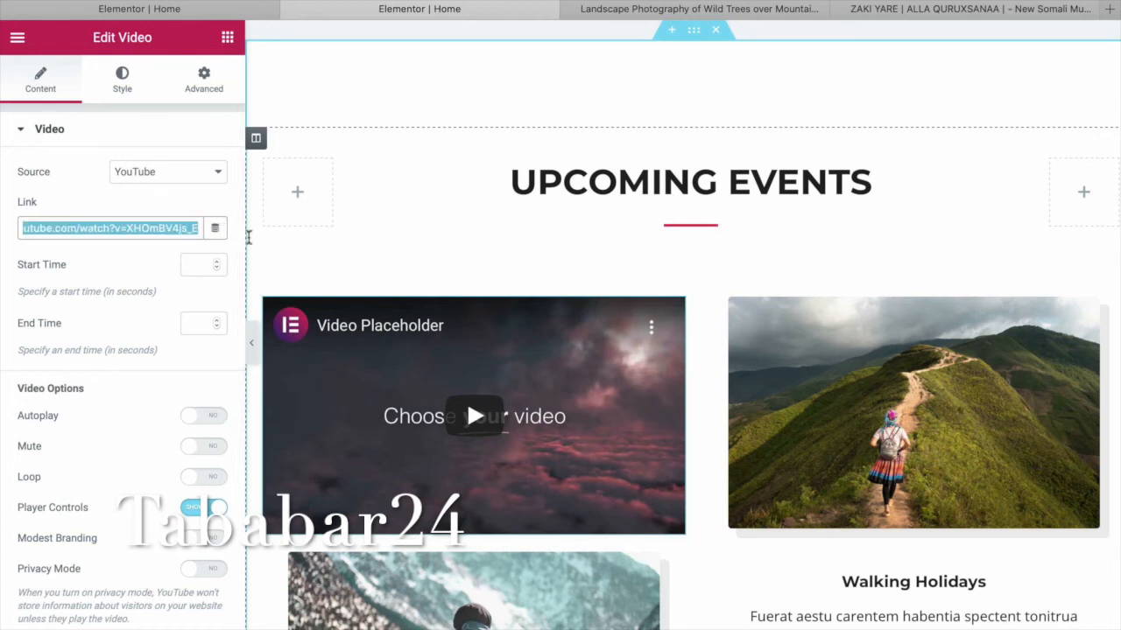
pyautogui.hotkey('ctrl', 'v')
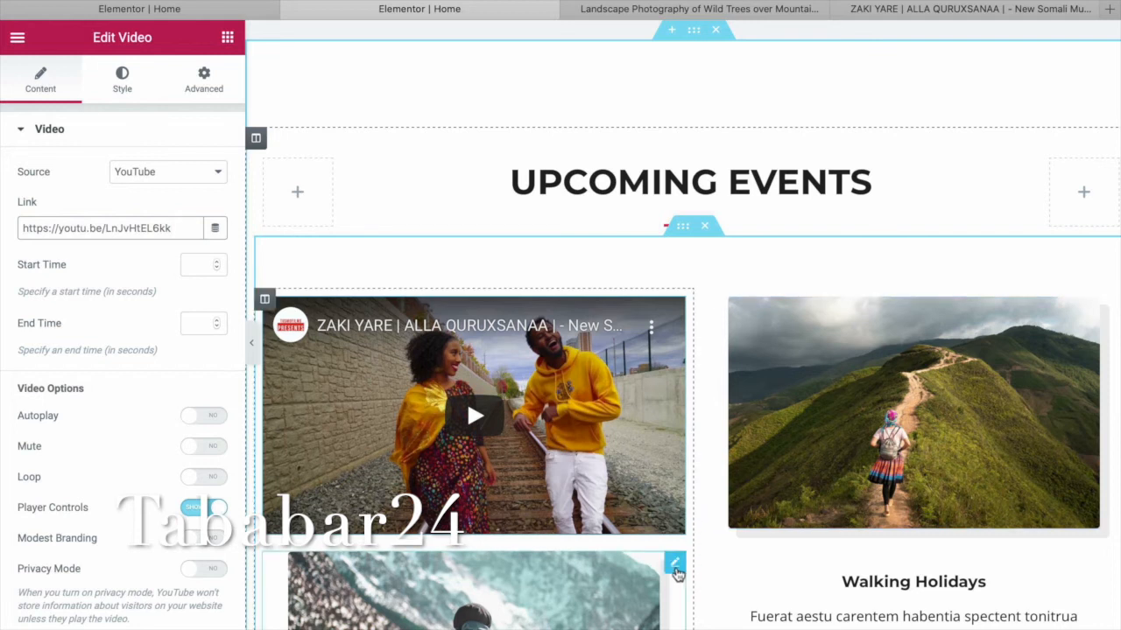
# Delete the image box below the video, the Everest Camp Trek box, and the Walking Holidays box.
pyautogui.rightClick(676, 569)
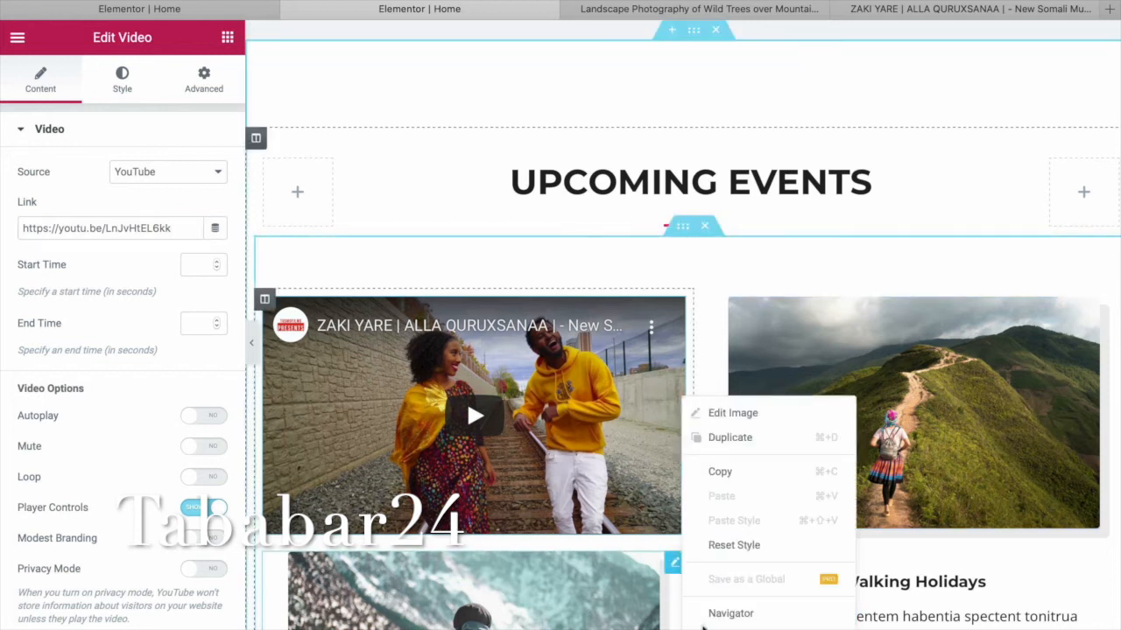
pyautogui.click(707, 629)
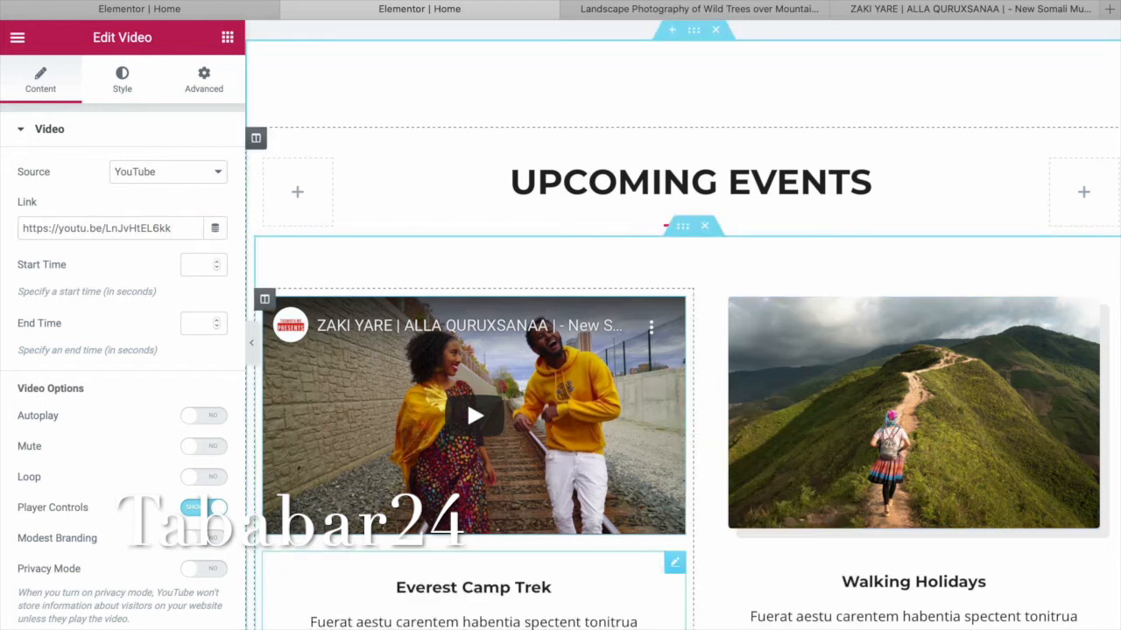
pyautogui.rightClick(676, 569)
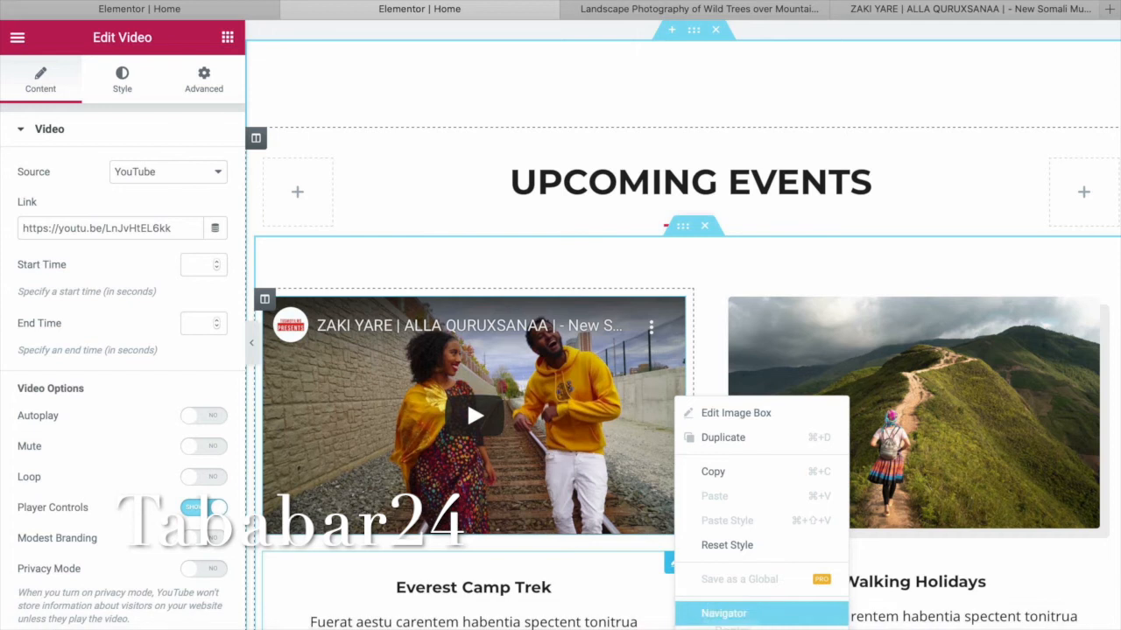
pyautogui.click(713, 628)
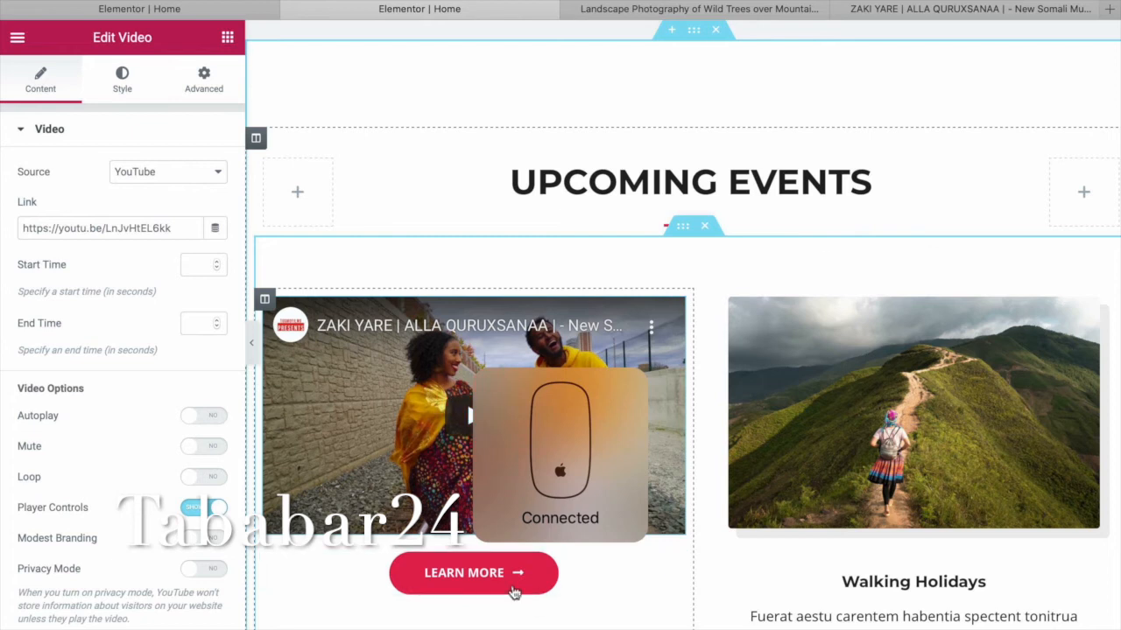
pyautogui.scroll(-5, 513, 593)
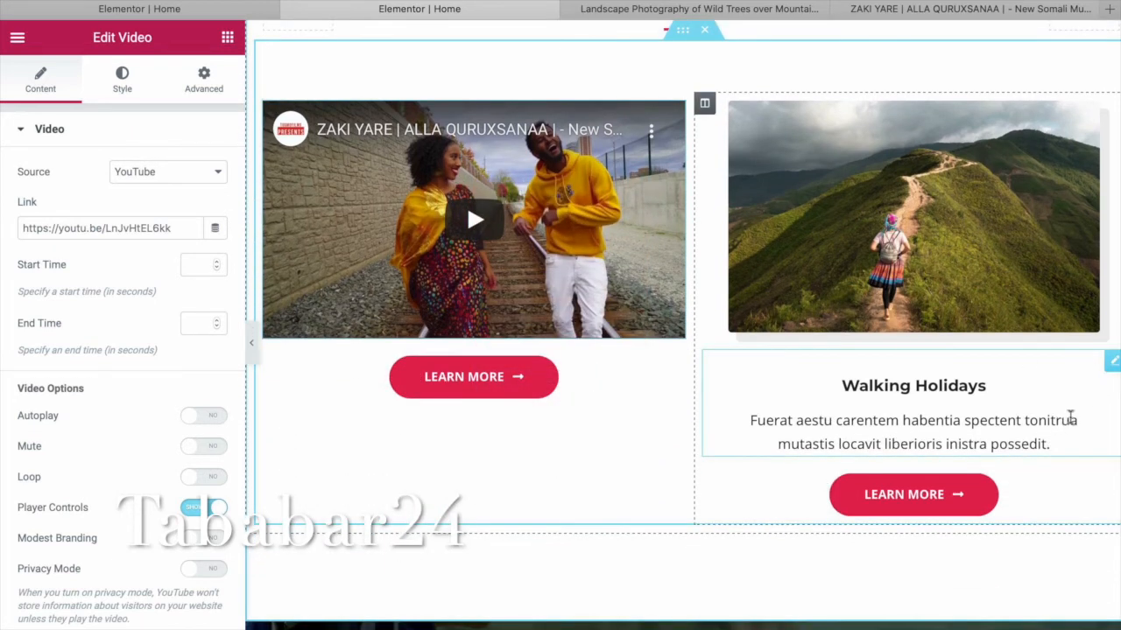
pyautogui.rightClick(1112, 364)
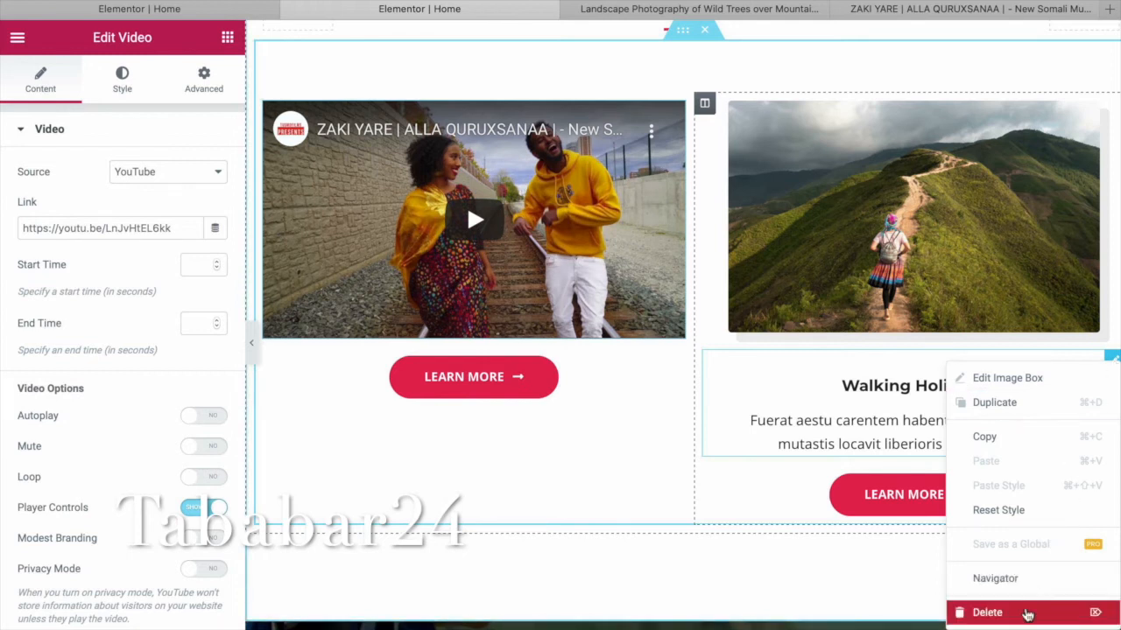
pyautogui.click(1025, 615)
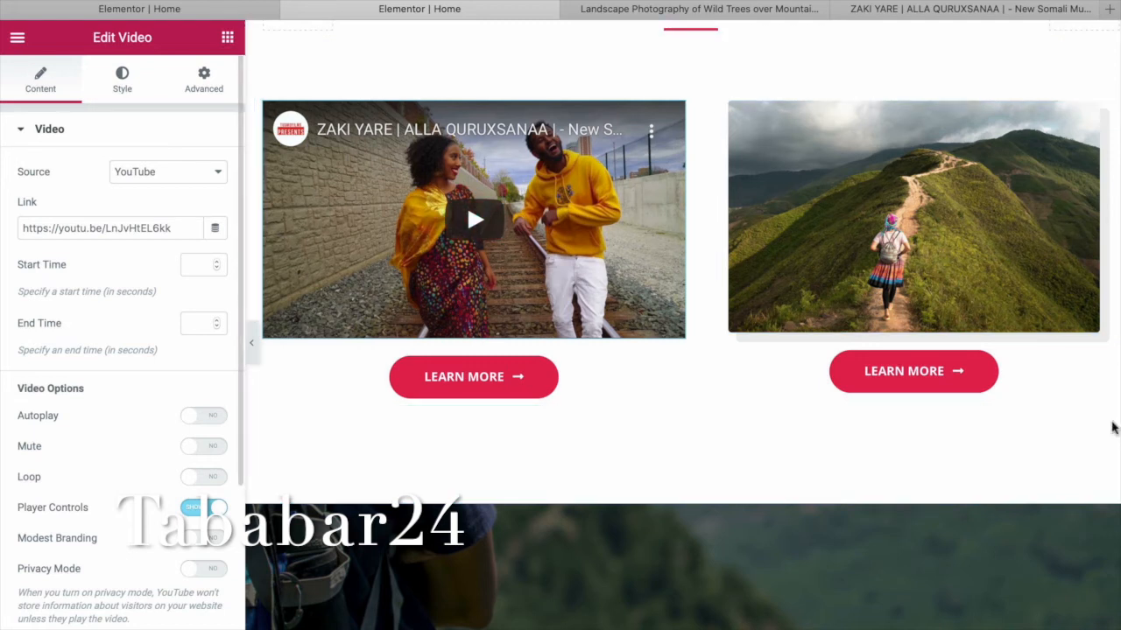
pyautogui.click(227, 37)
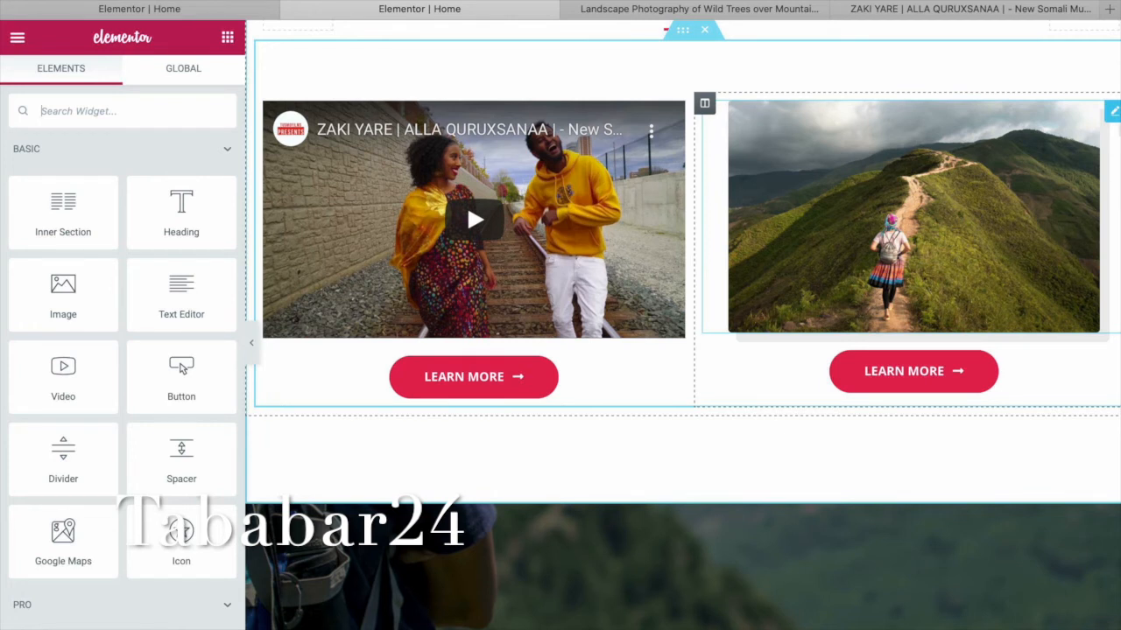
# Delete the hiking photo from the right column and put a Video widget in its place.
pyautogui.rightClick(1111, 111)
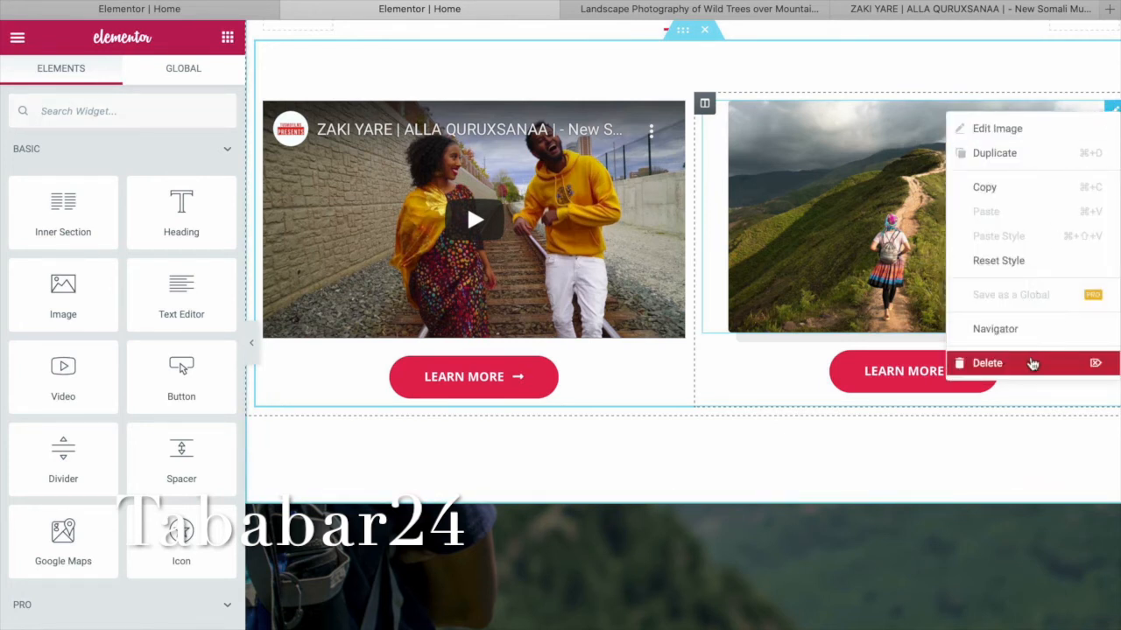
pyautogui.click(1029, 364)
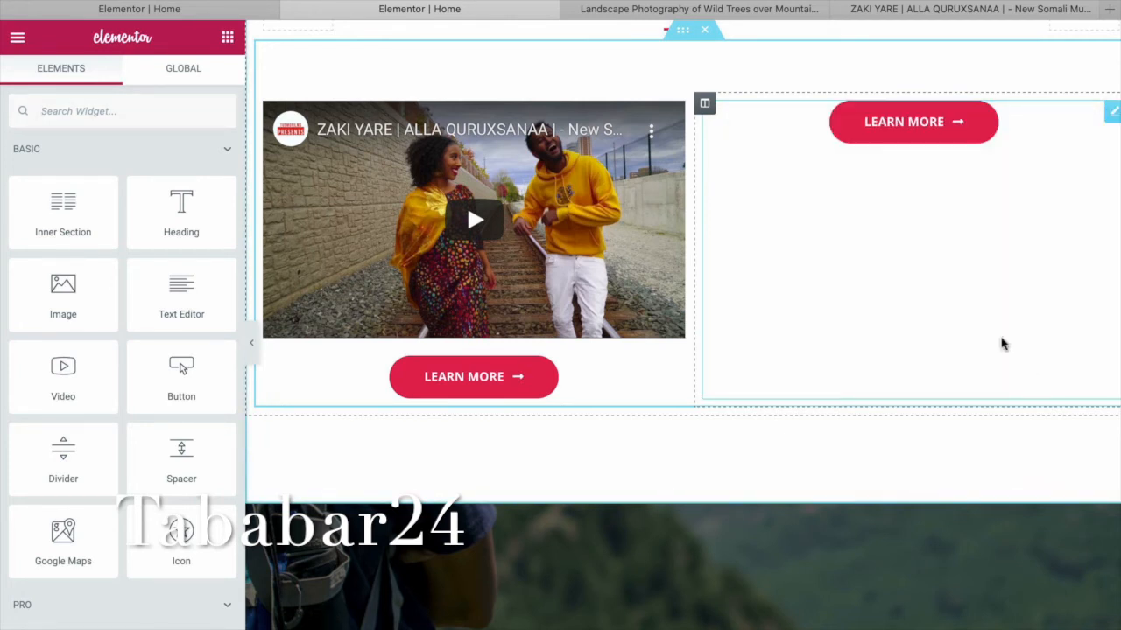
pyautogui.moveTo(70, 365); pyautogui.dragTo(802, 250)
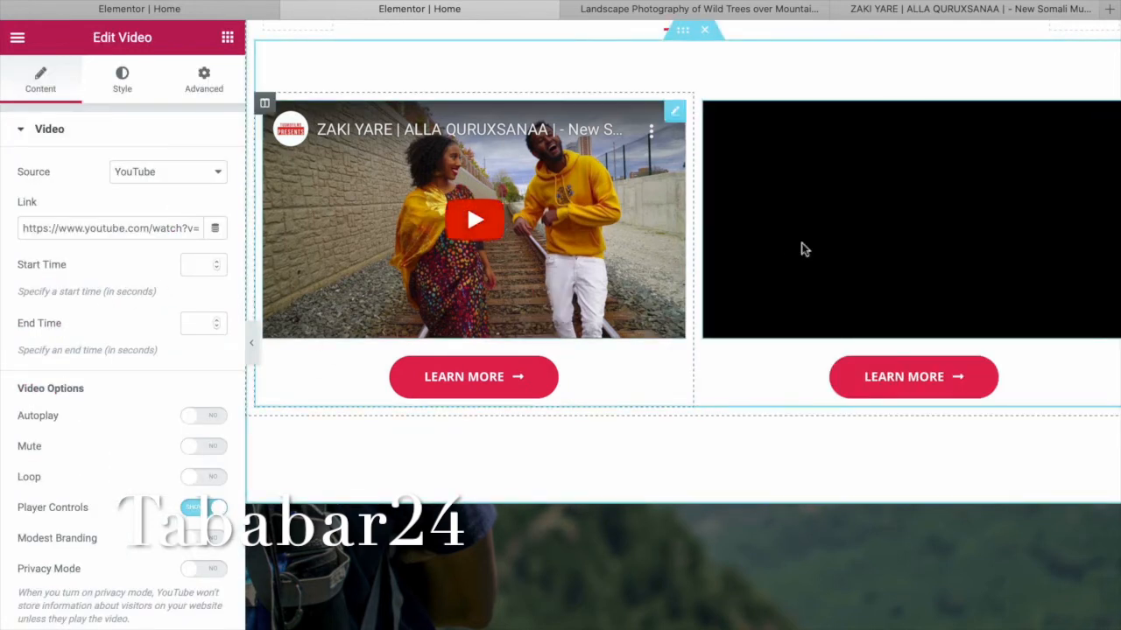
pyautogui.scroll(1, 810, 307)
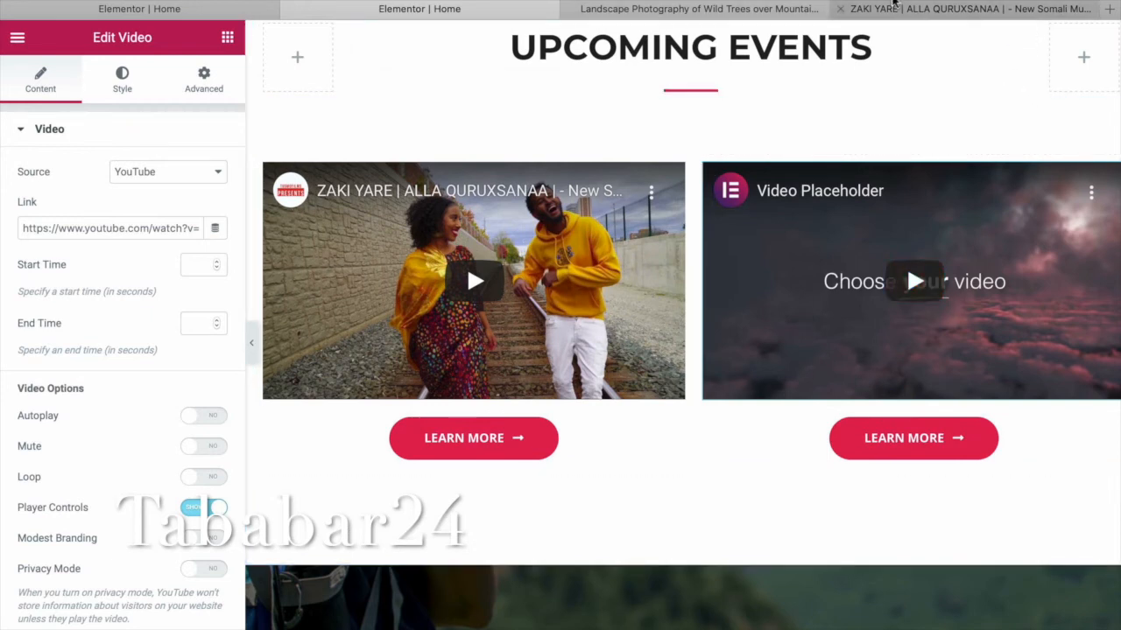
# Open the SULDAN SEERAAR music video on YouTube.
pyautogui.click(896, 7)
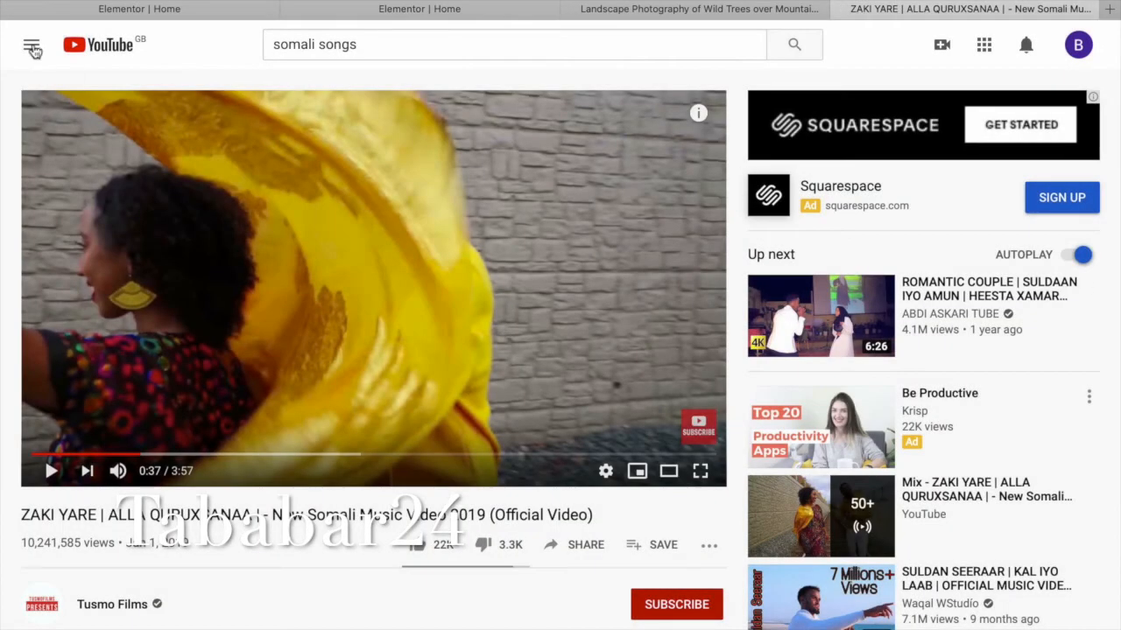
pyautogui.scroll(-3, 408, 285)
pyautogui.scroll(-2, 408, 282)
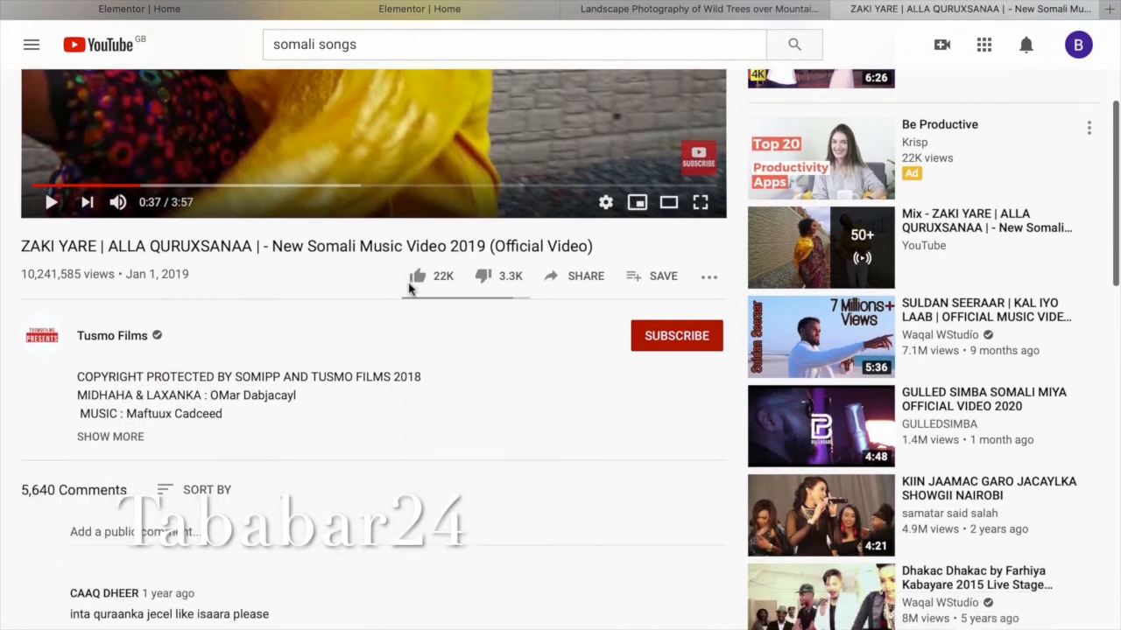
pyautogui.click(814, 353)
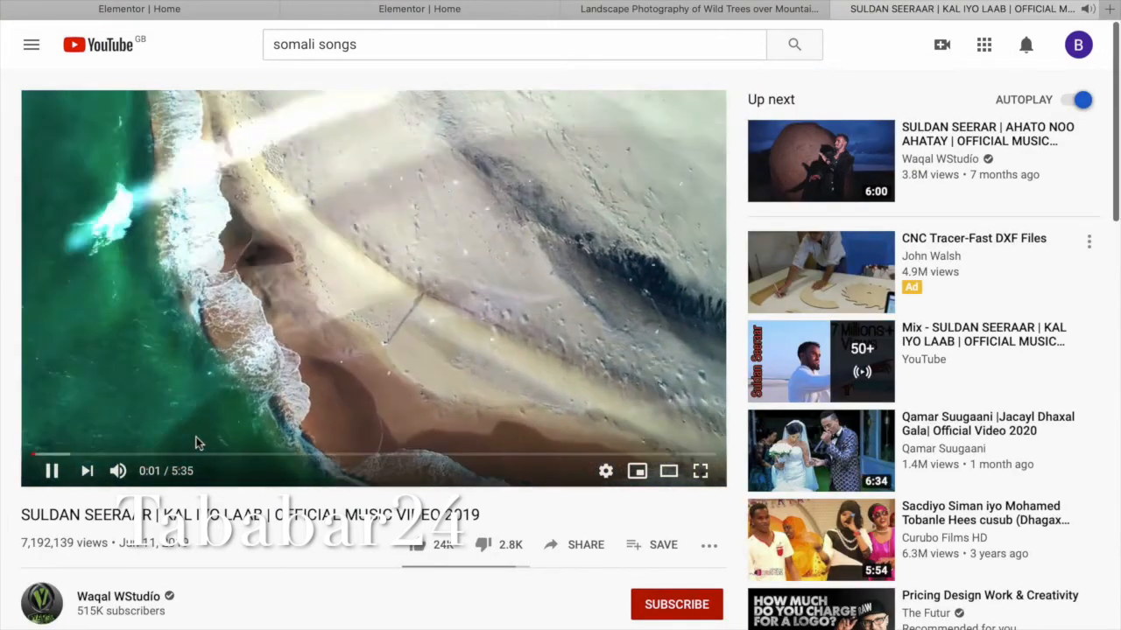
# Copy the video's share link, pause playback, and return to the Elementor editor.
pyautogui.scroll(-4, 508, 565)
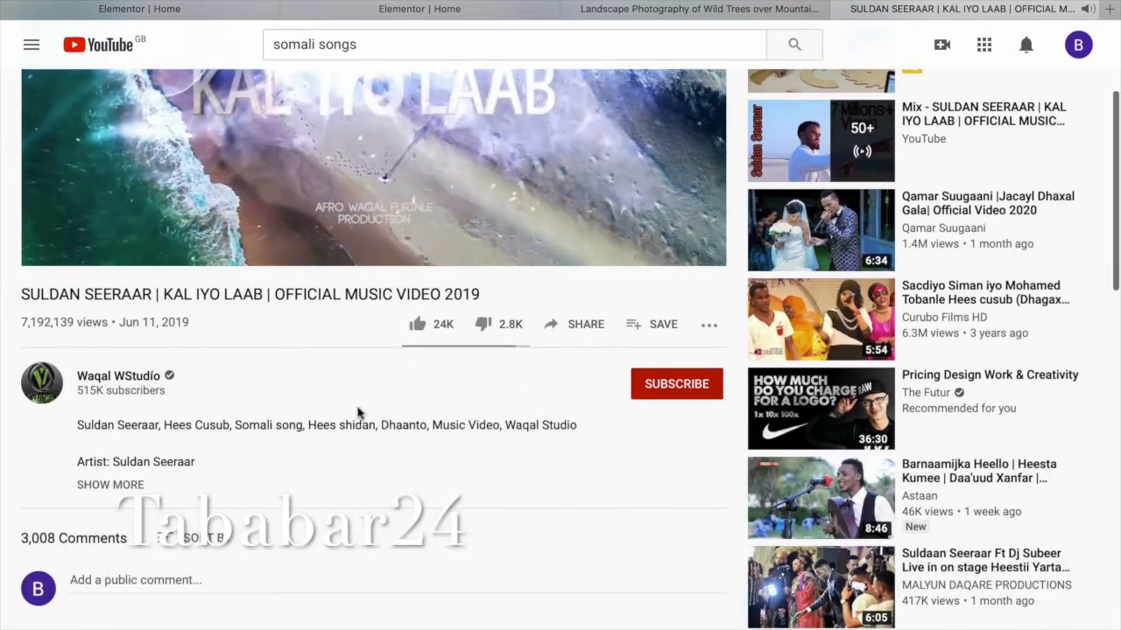
pyautogui.click(582, 329)
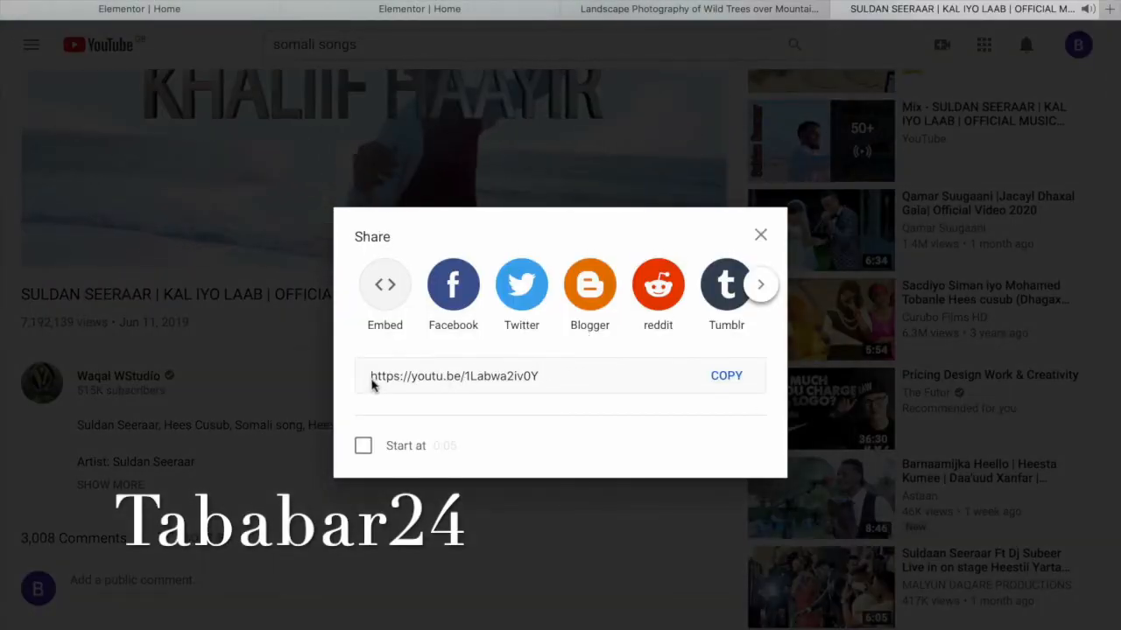
pyautogui.click(729, 378)
pyautogui.press('super+c')
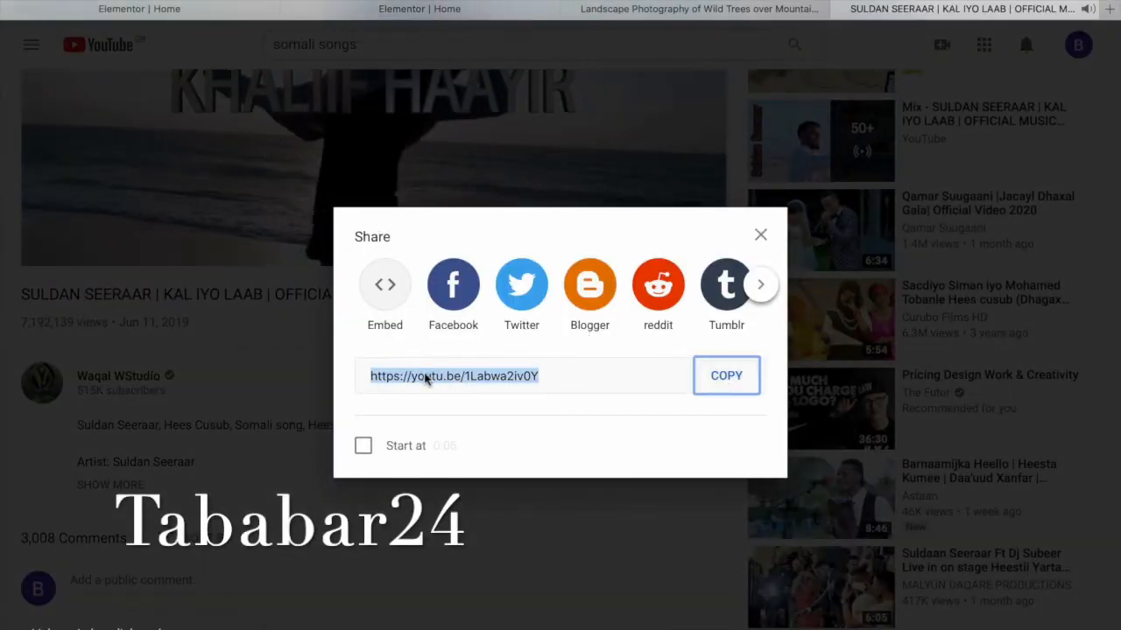
pyautogui.click(761, 234)
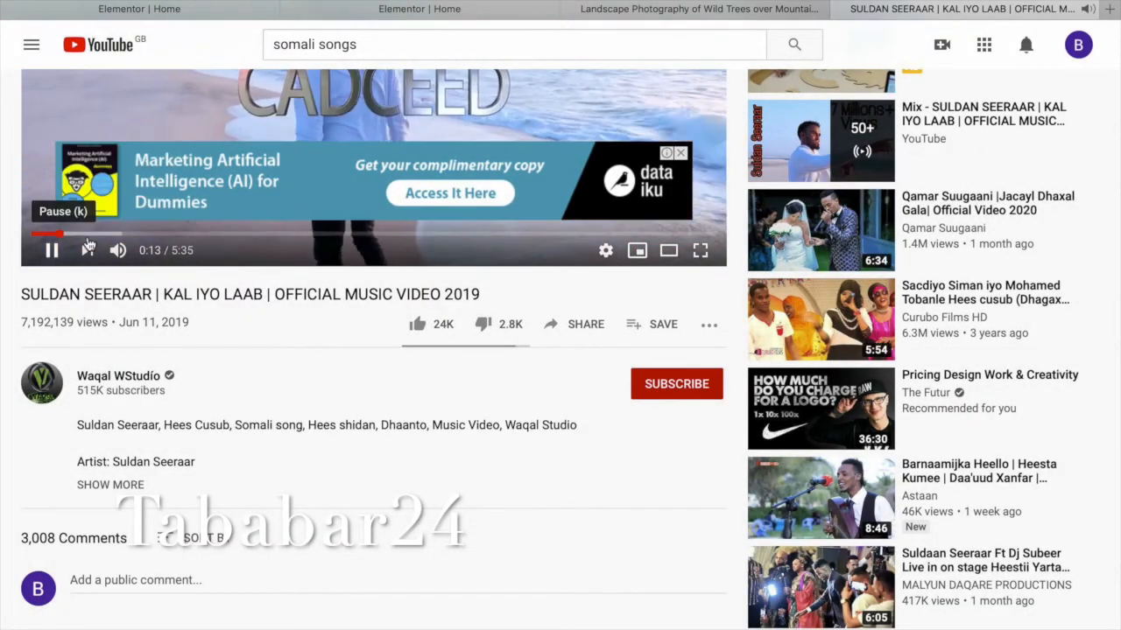
pyautogui.click(52, 250)
pyautogui.click(508, 14)
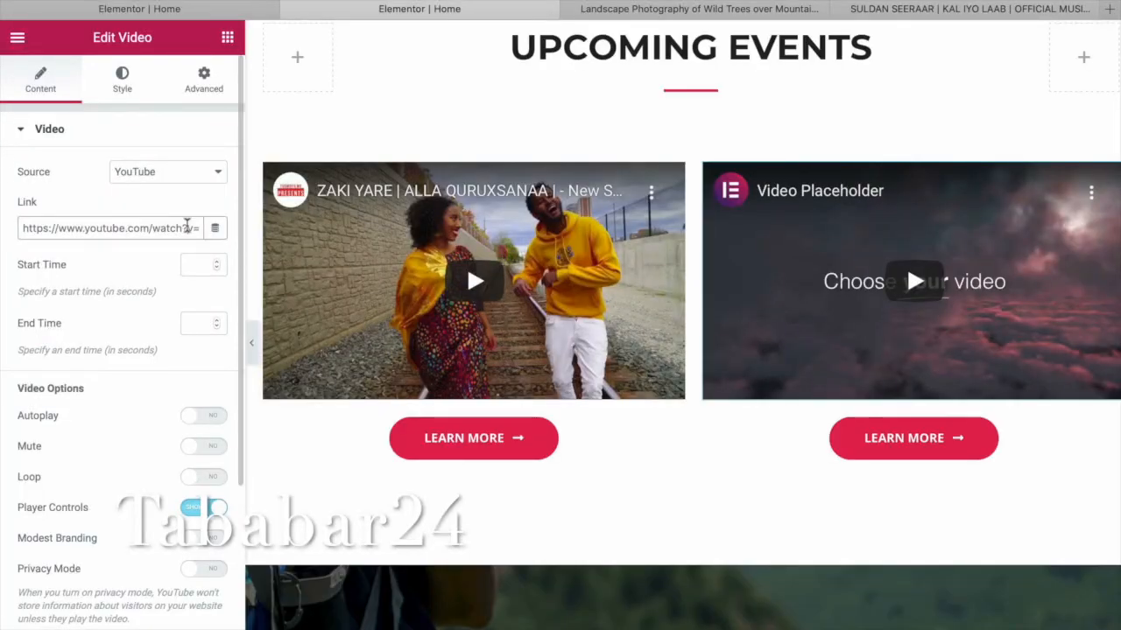
# Replace the right video's link with the copied SULDAN SEERAAR YouTube URL, then select the left Learn More button.
pyautogui.moveTo(25, 229); pyautogui.dragTo(166, 235)
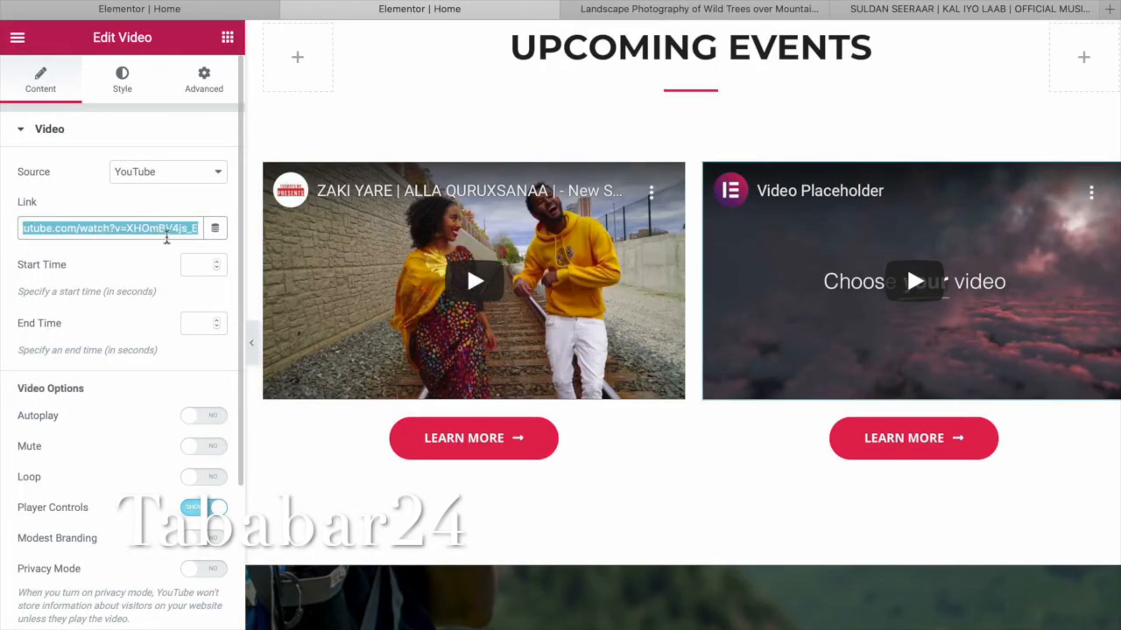
pyautogui.press('BackSpace')
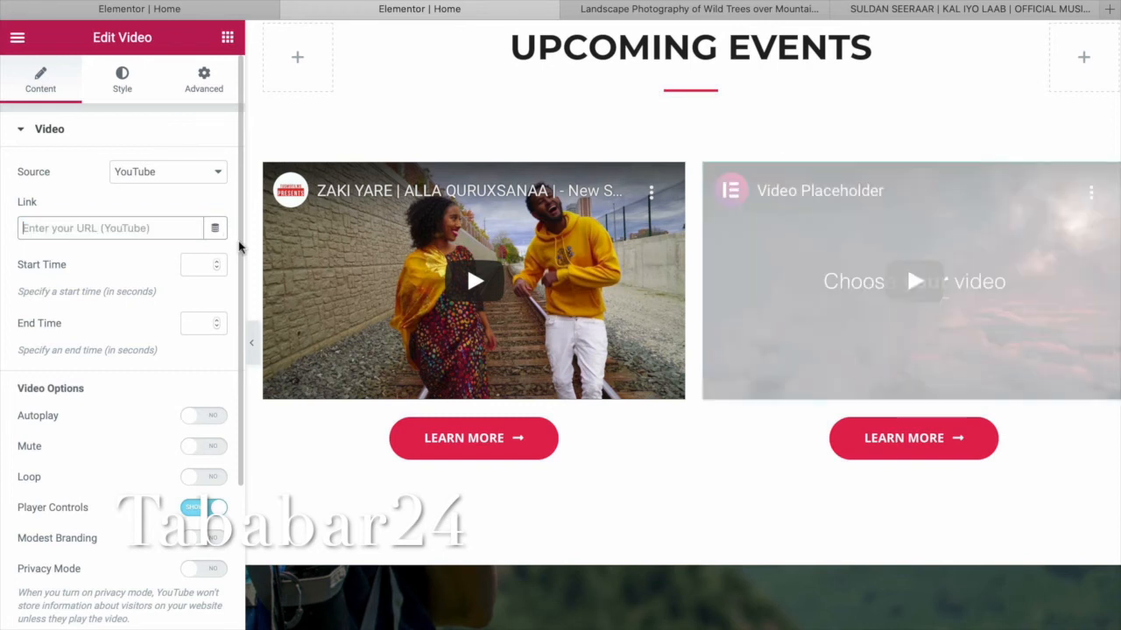
pyautogui.rightClick(78, 230)
pyautogui.click(127, 269)
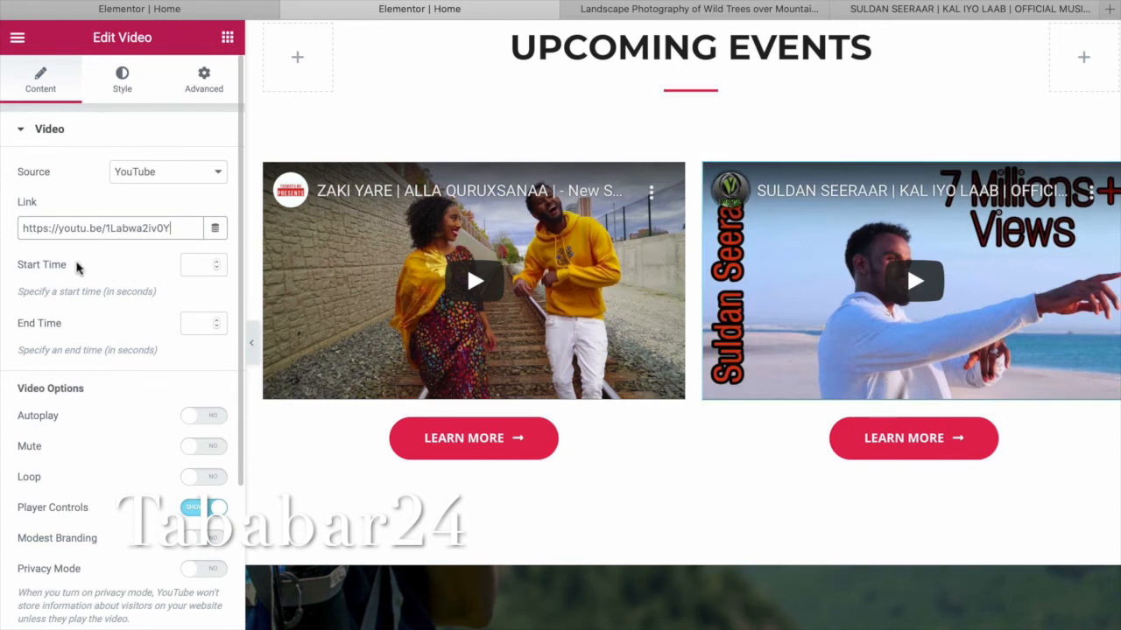
pyautogui.click(490, 448)
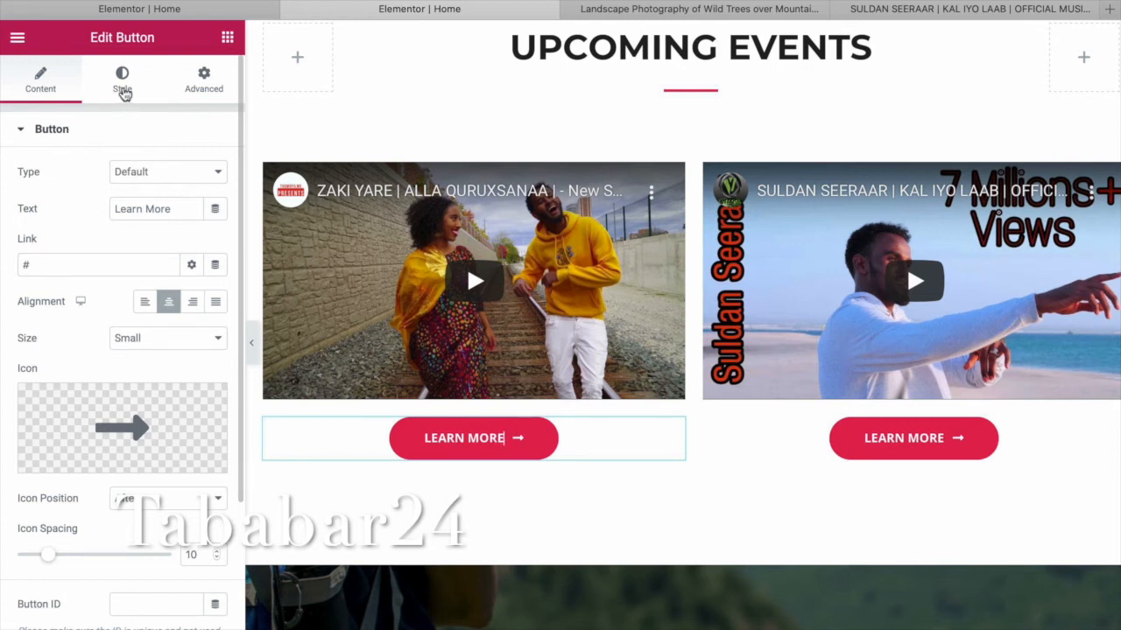
# Link the left button to the Services page and relabel it 'Service'.
pyautogui.click(123, 87)
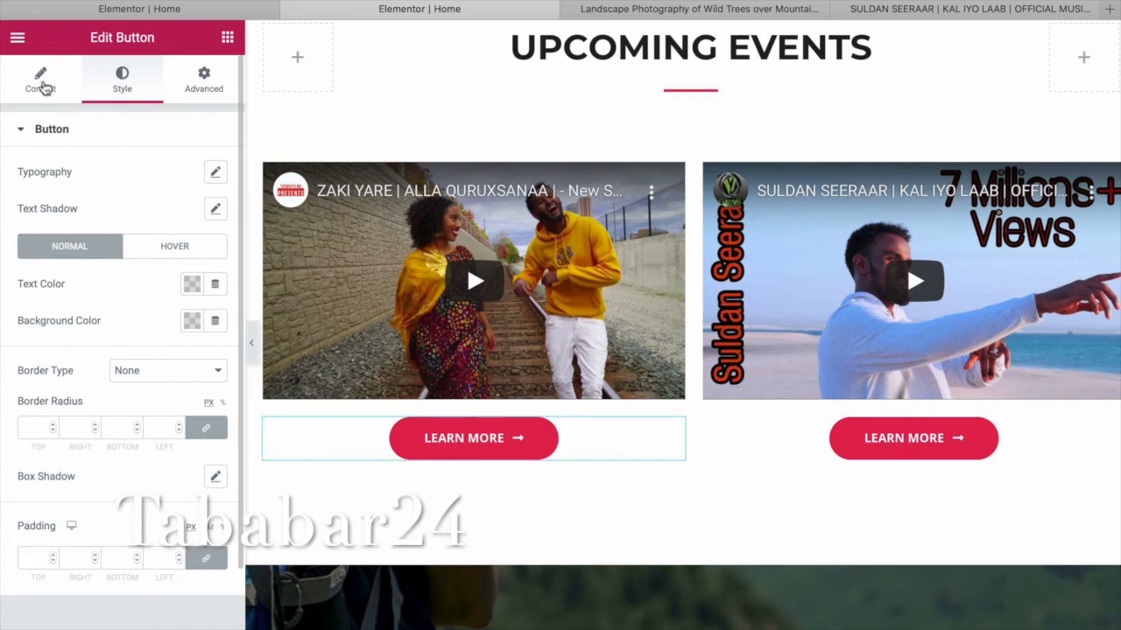
pyautogui.click(42, 83)
pyautogui.click(84, 266)
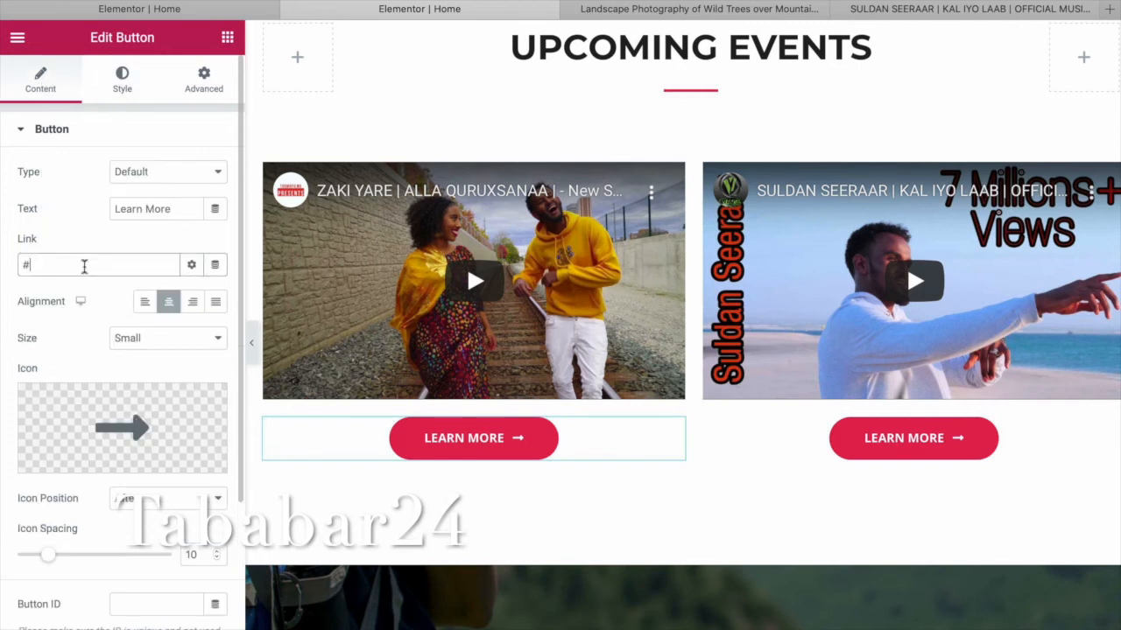
pyautogui.press('BackSpace')
pyautogui.write('ser')
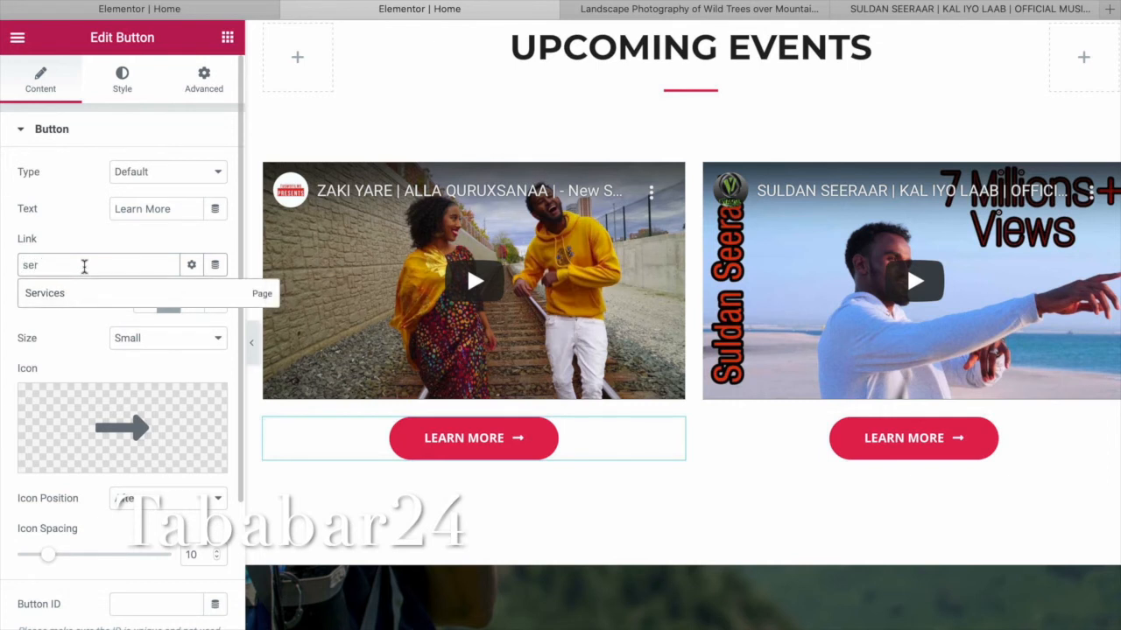
pyautogui.click(68, 302)
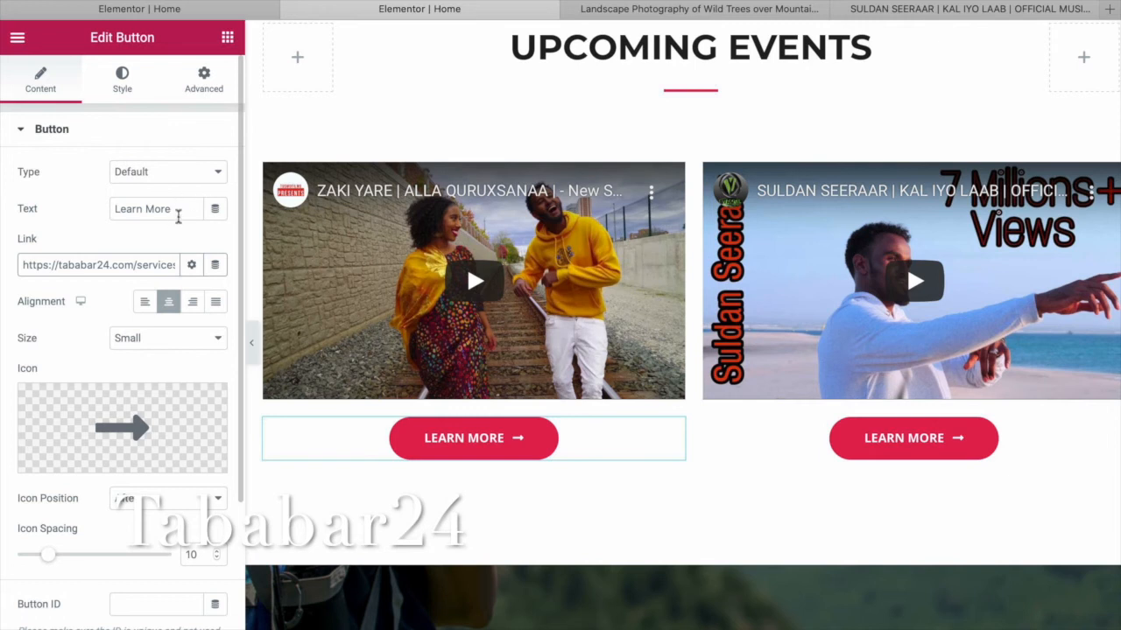
pyautogui.tripleClick(184, 211)
pyautogui.write('Service')
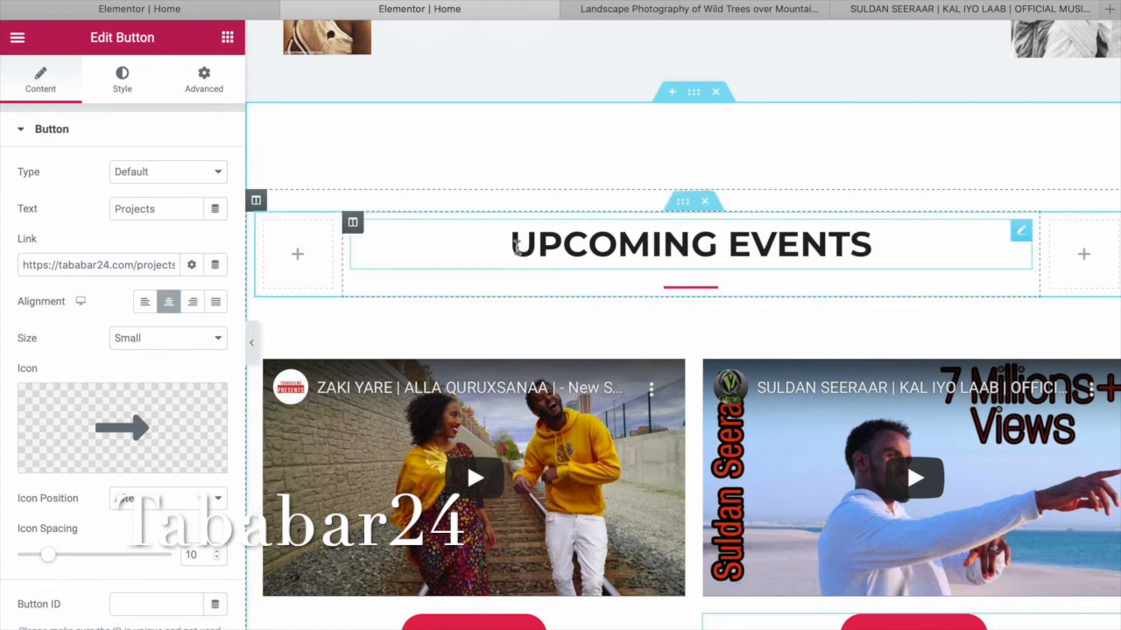
# Delete the Explore the World section from the home page.
pyautogui.scroll(-7, 637, 309)
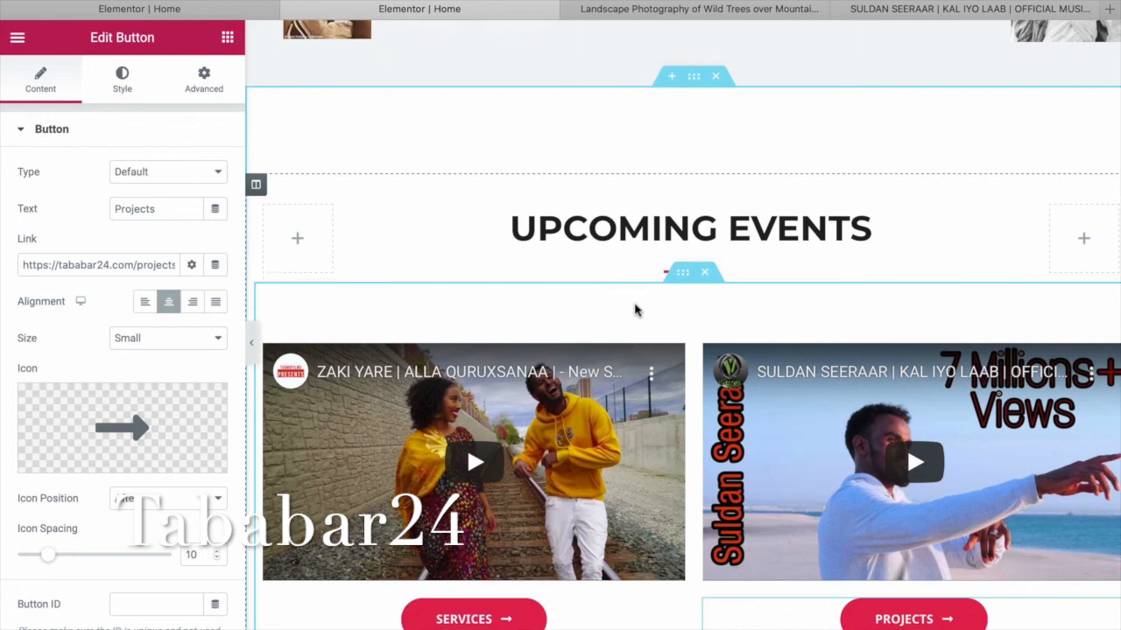
pyautogui.scroll(-2, 638, 311)
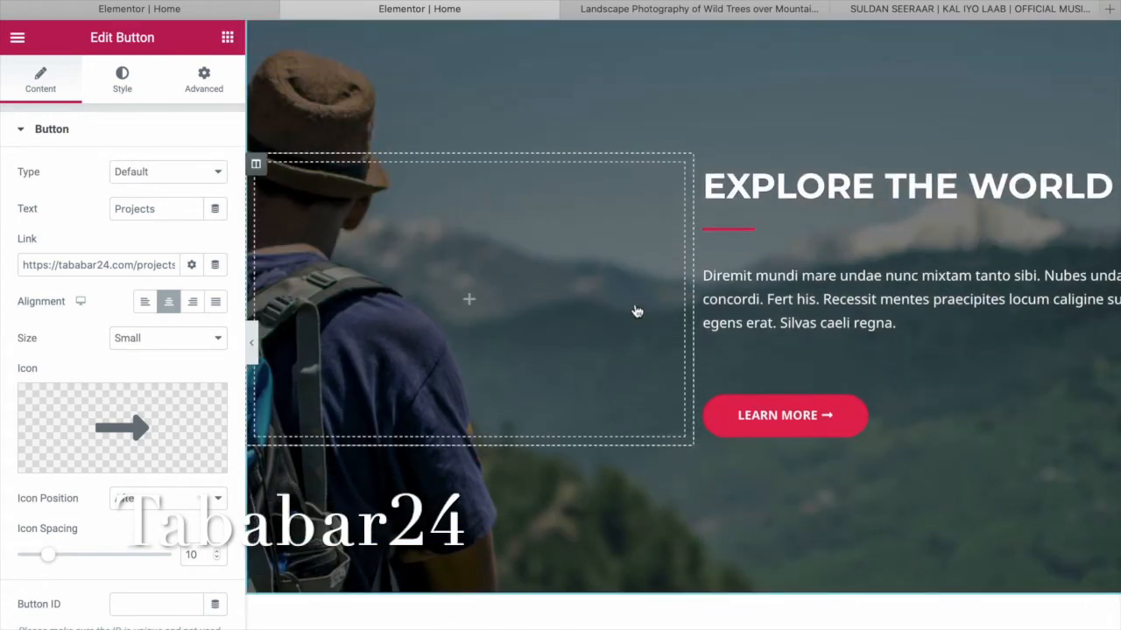
pyautogui.scroll(2, 638, 311)
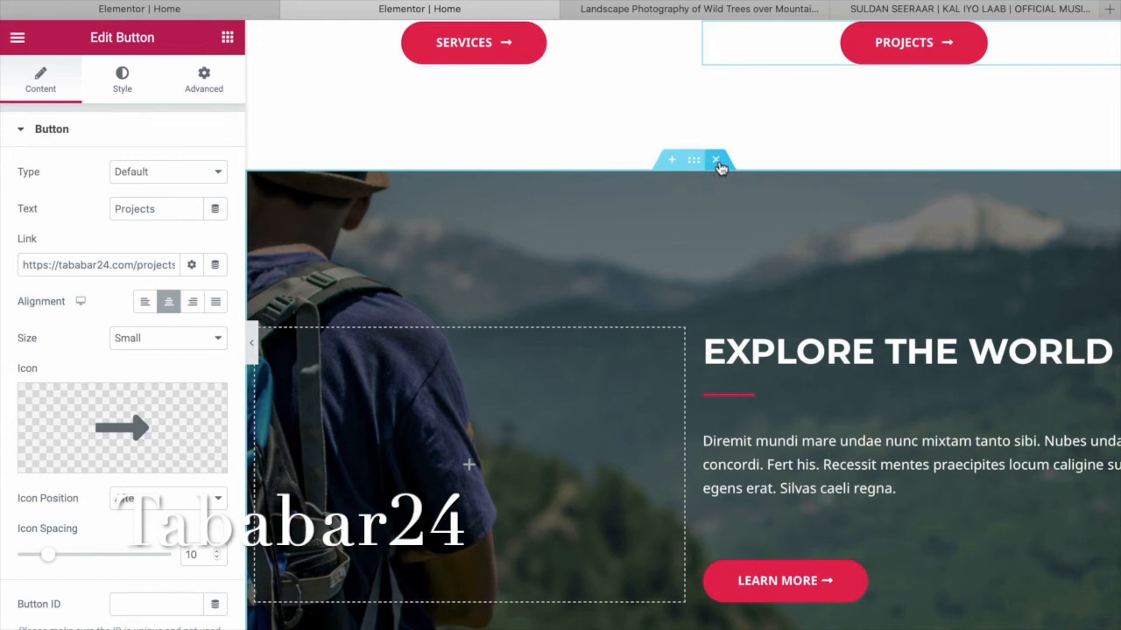
pyautogui.click(718, 165)
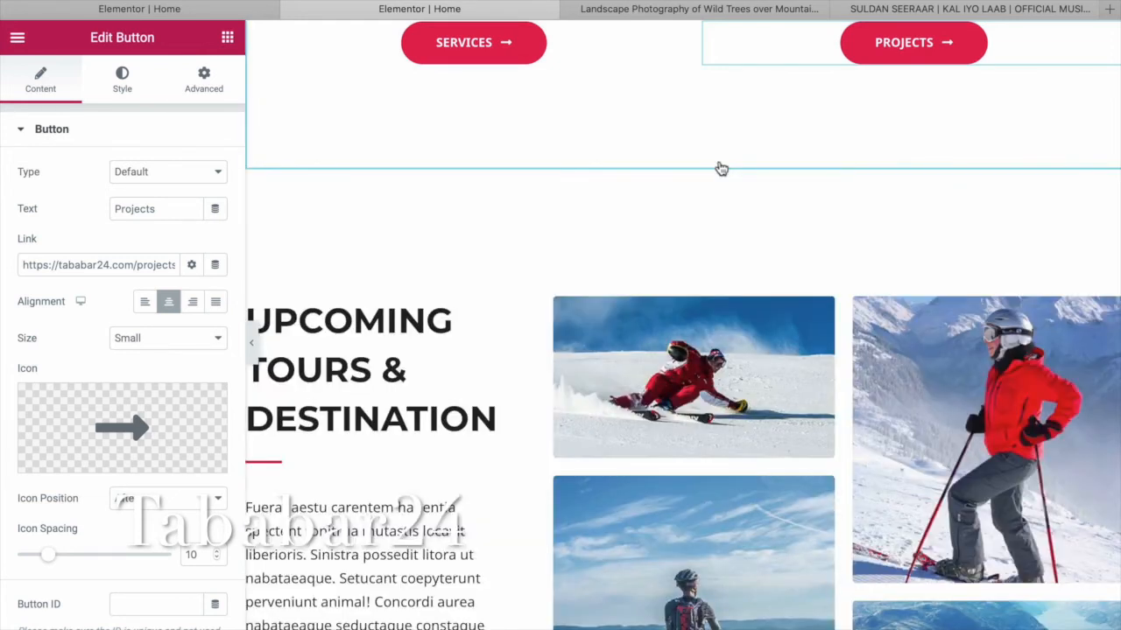
pyautogui.scroll(-2, 450, 368)
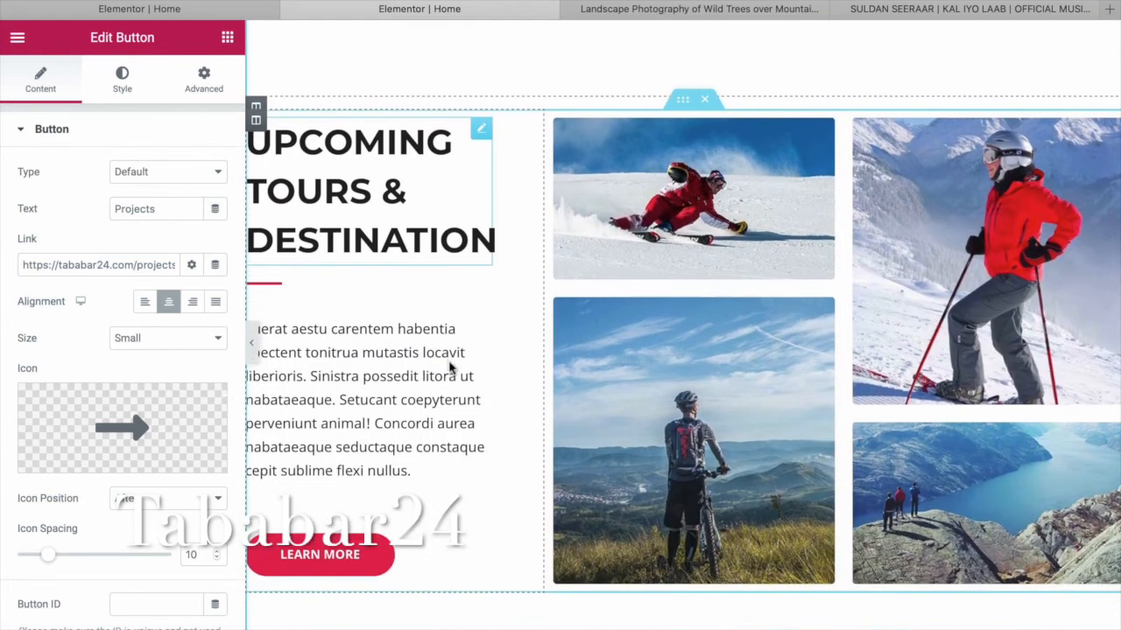
pyautogui.scroll(-4, 450, 368)
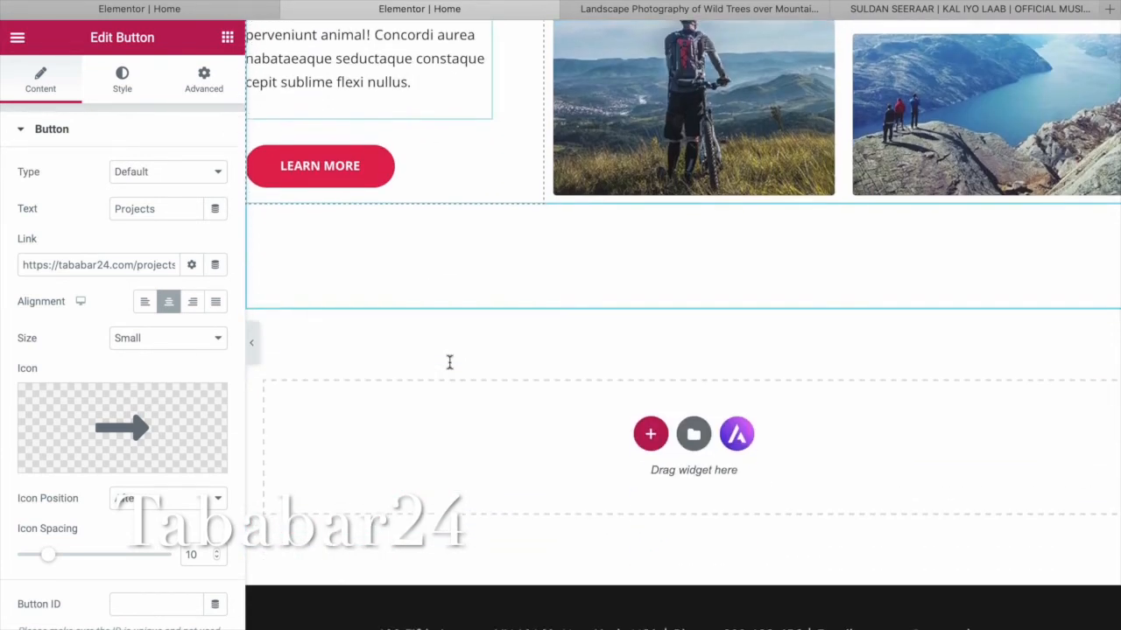
pyautogui.scroll(9, 450, 368)
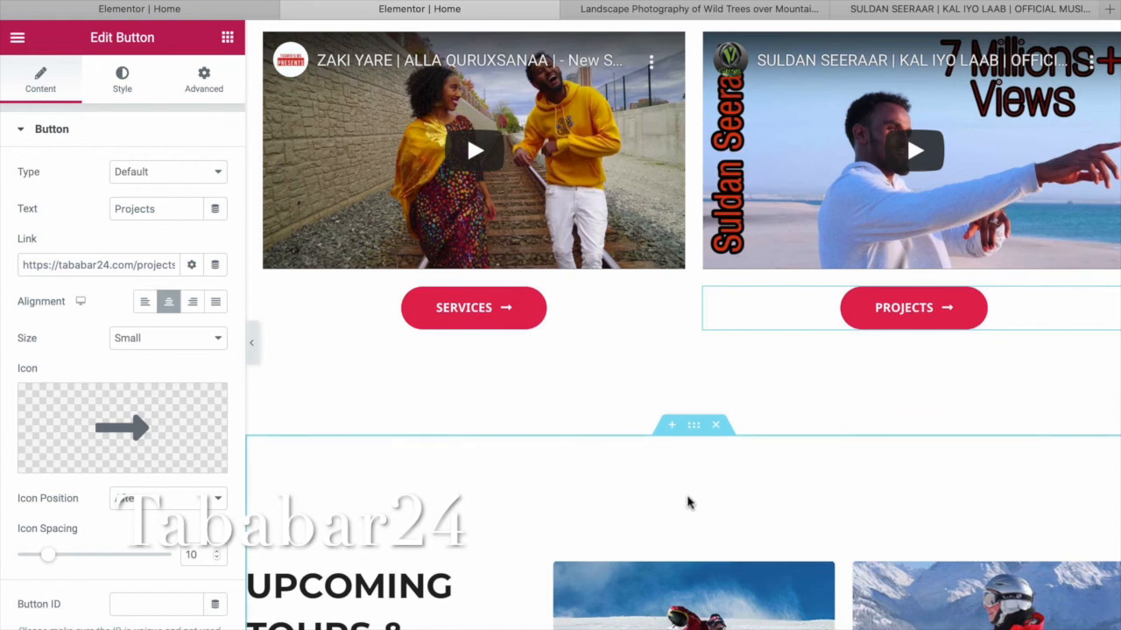
# Delete the Upcoming Tours & Destination section and add a four-column section in its place.
pyautogui.click(716, 428)
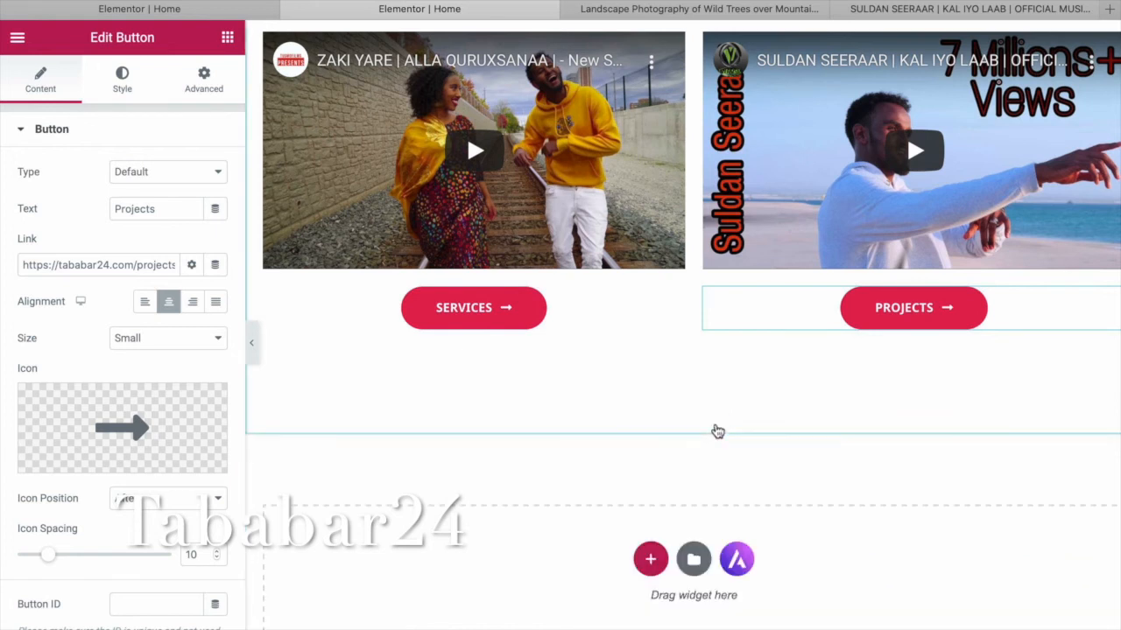
pyautogui.scroll(-1, 767, 464)
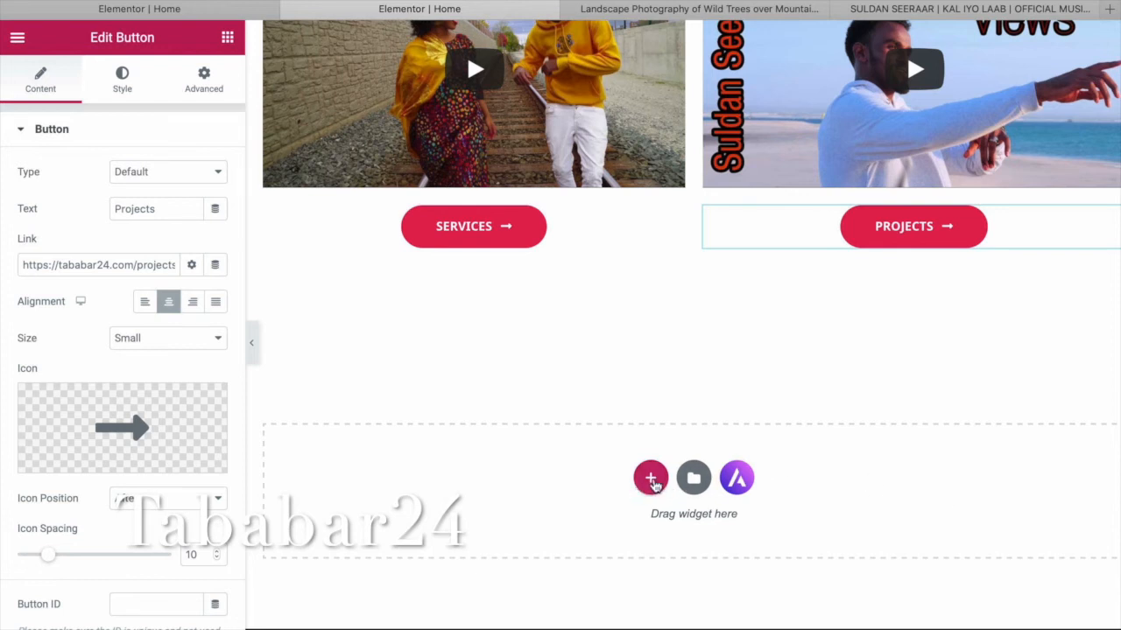
pyautogui.click(652, 479)
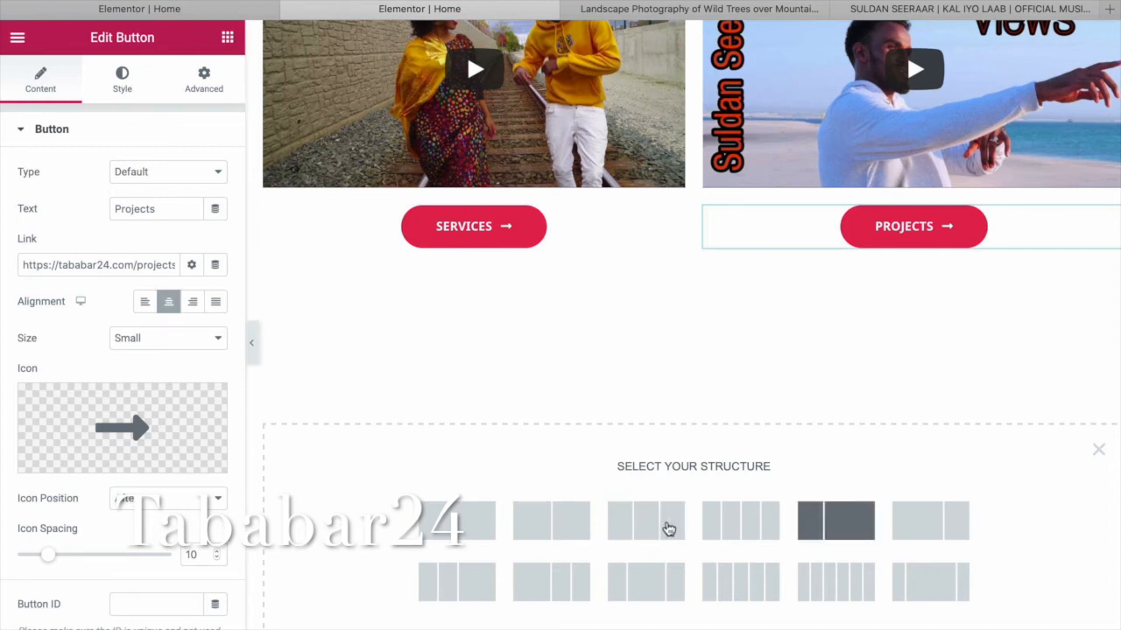
pyautogui.click(745, 524)
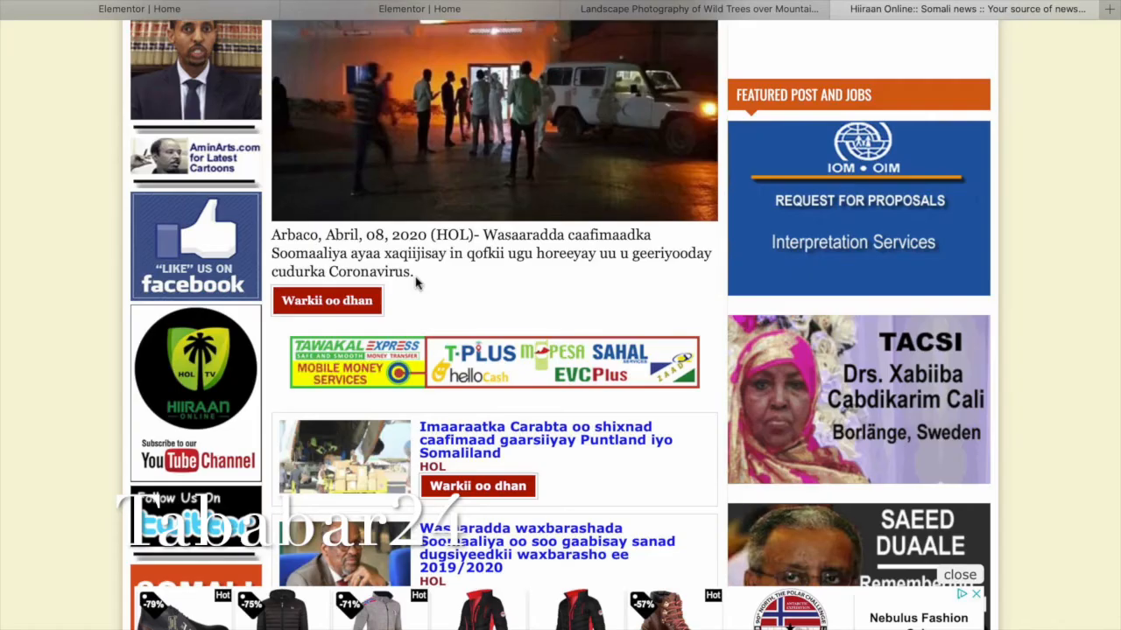
# Copy the link of a Somali news headline.
pyautogui.scroll(3, 420, 280)
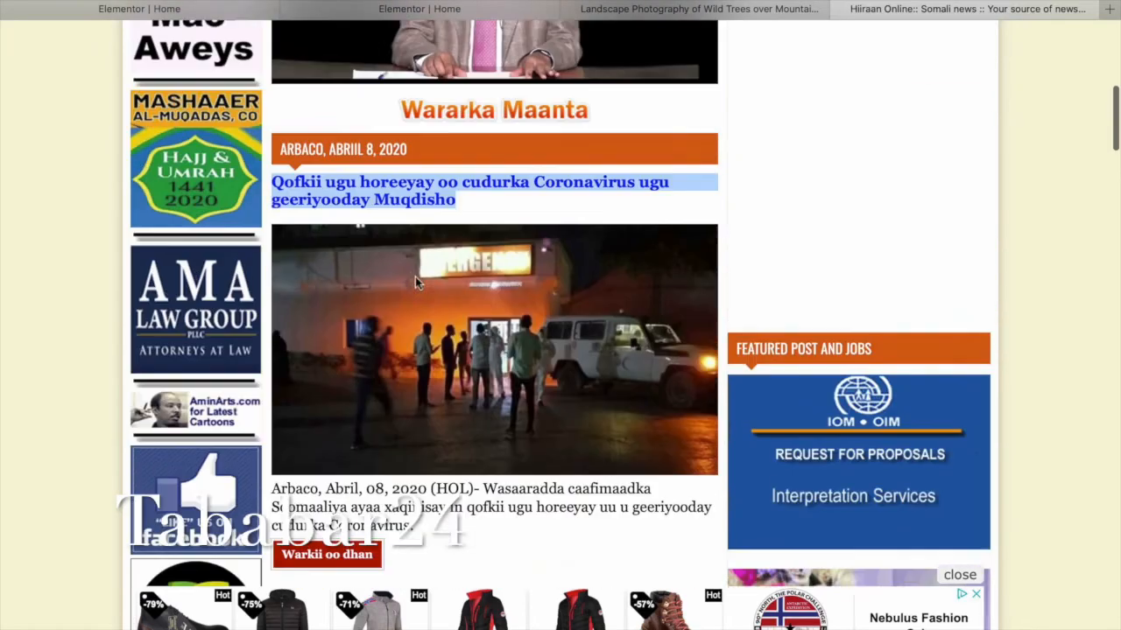
pyautogui.rightClick(445, 273)
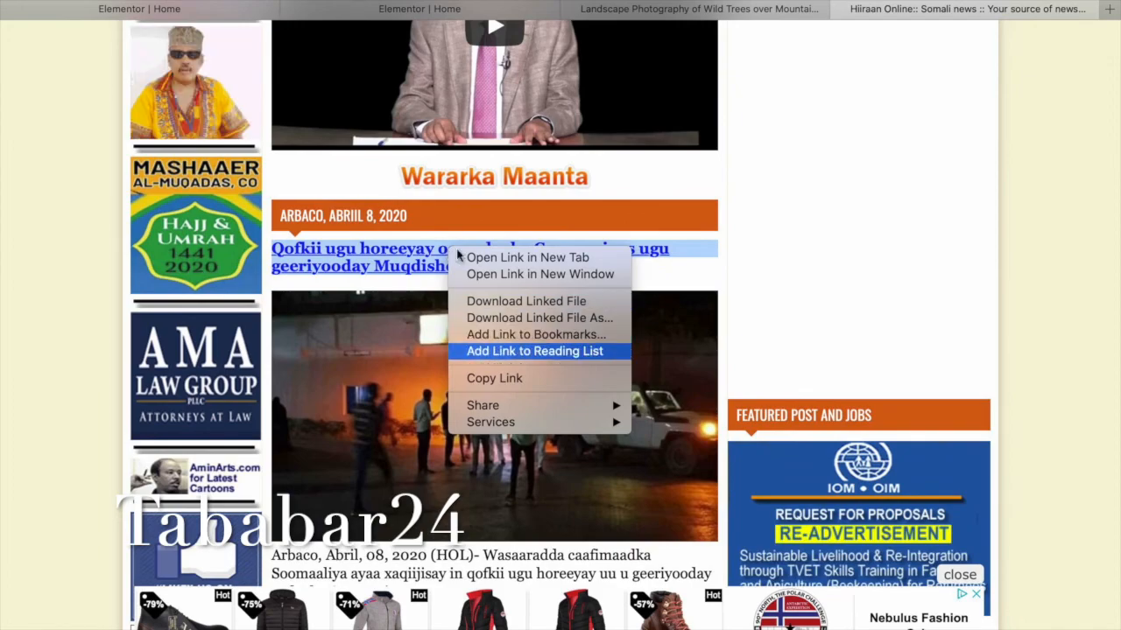
pyautogui.click(538, 378)
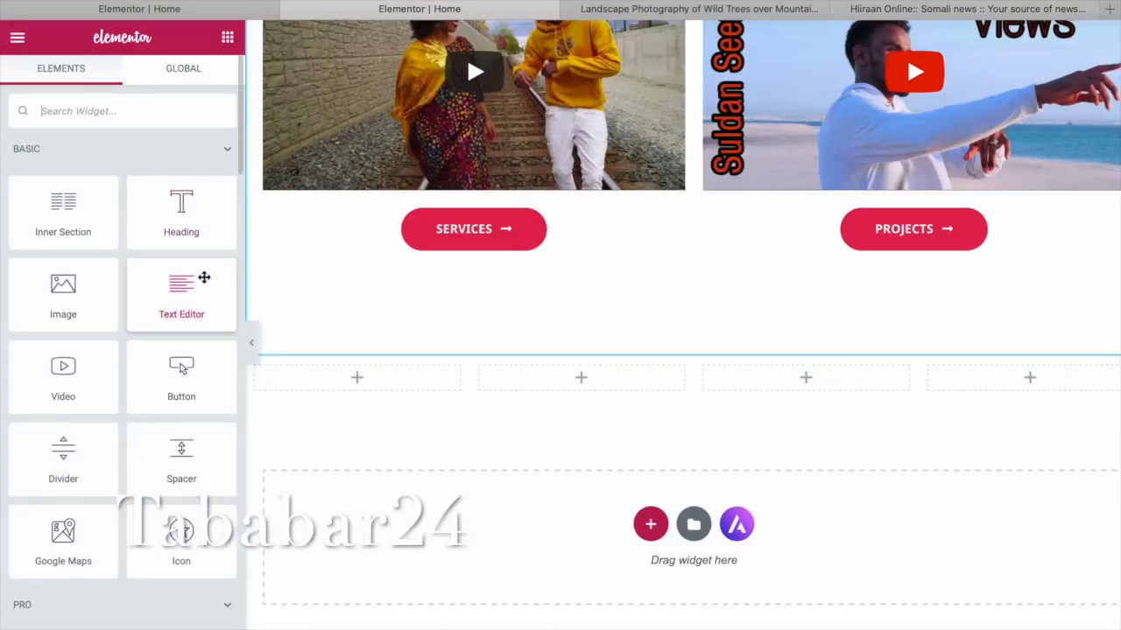
# Add a Heading widget to the first column titled with the pasted Maxkamadda Ciidamada headline.
pyautogui.moveTo(181, 207); pyautogui.dragTo(342, 376)
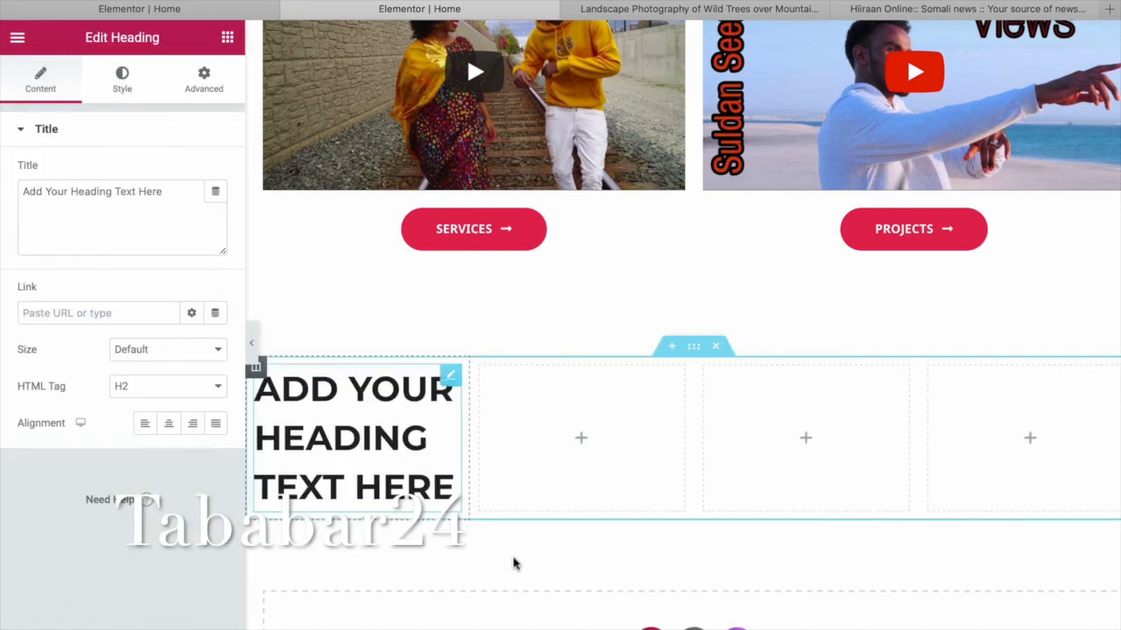
pyautogui.moveTo(457, 494); pyautogui.dragTo(258, 398)
pyautogui.rightClick(381, 378)
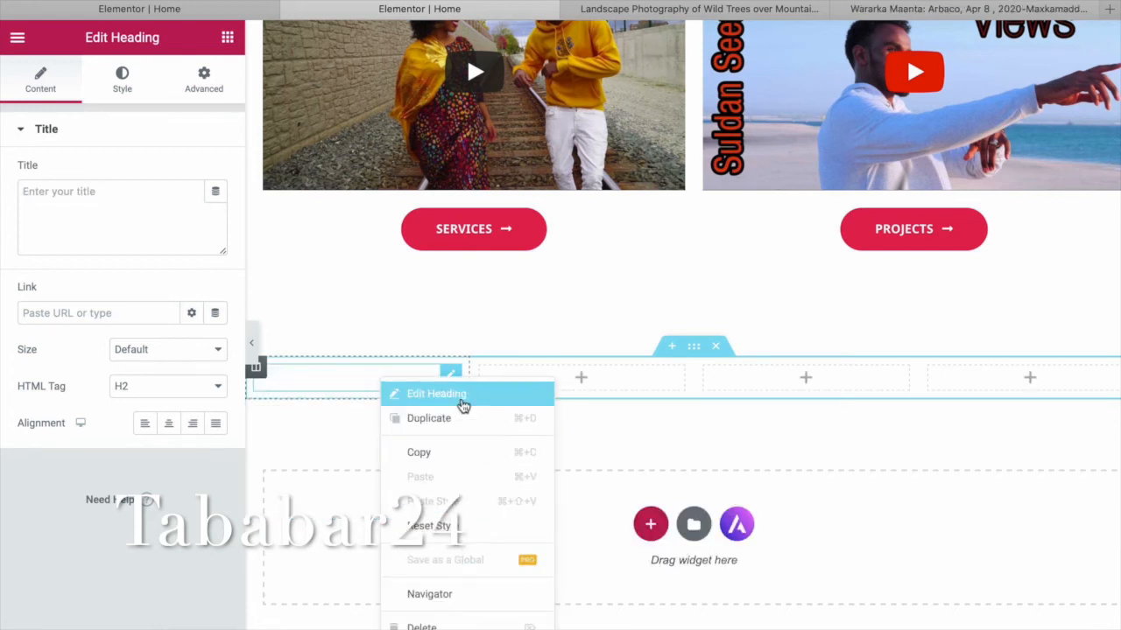
pyautogui.click(130, 206)
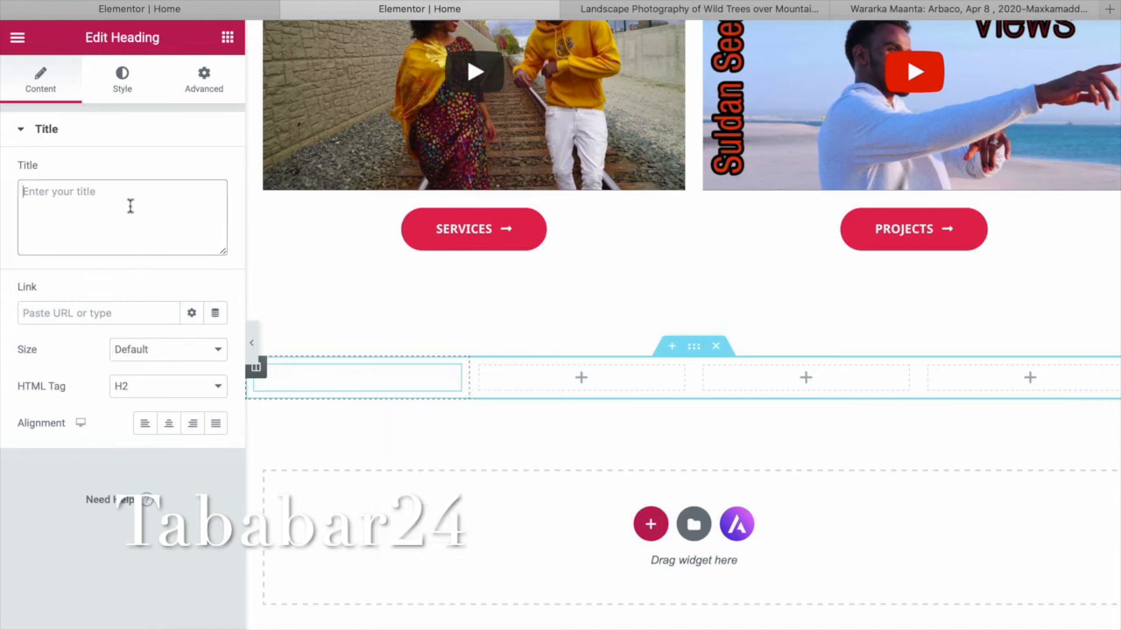
pyautogui.hotkey('ctrl', 'v')
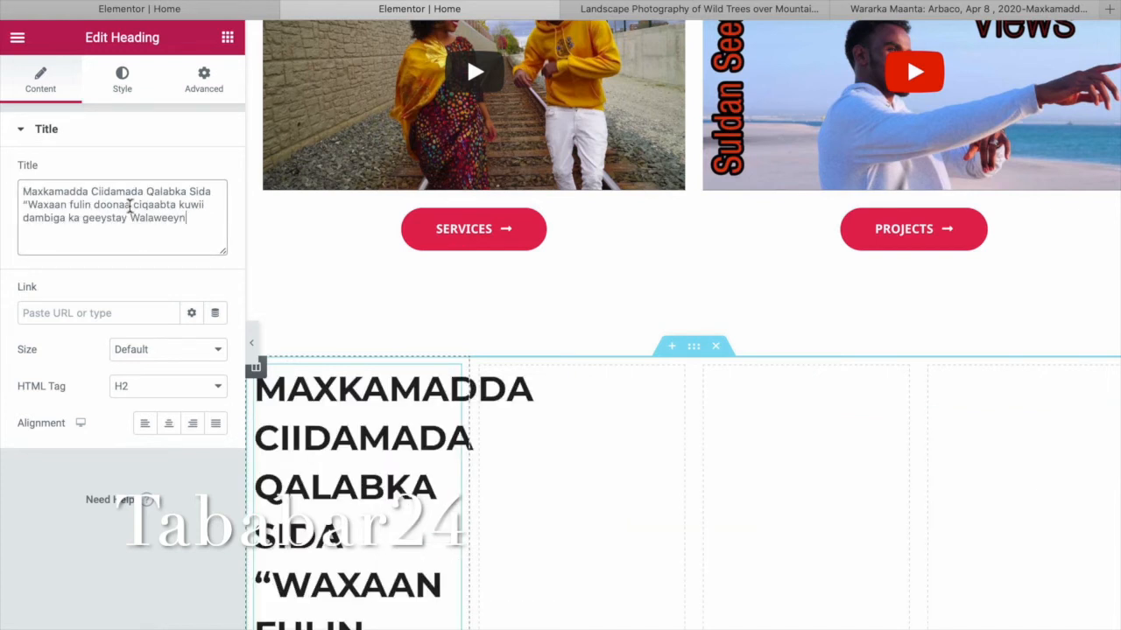
# Change the heading's HTML tag to p, after briefly trying H5.
pyautogui.click(218, 391)
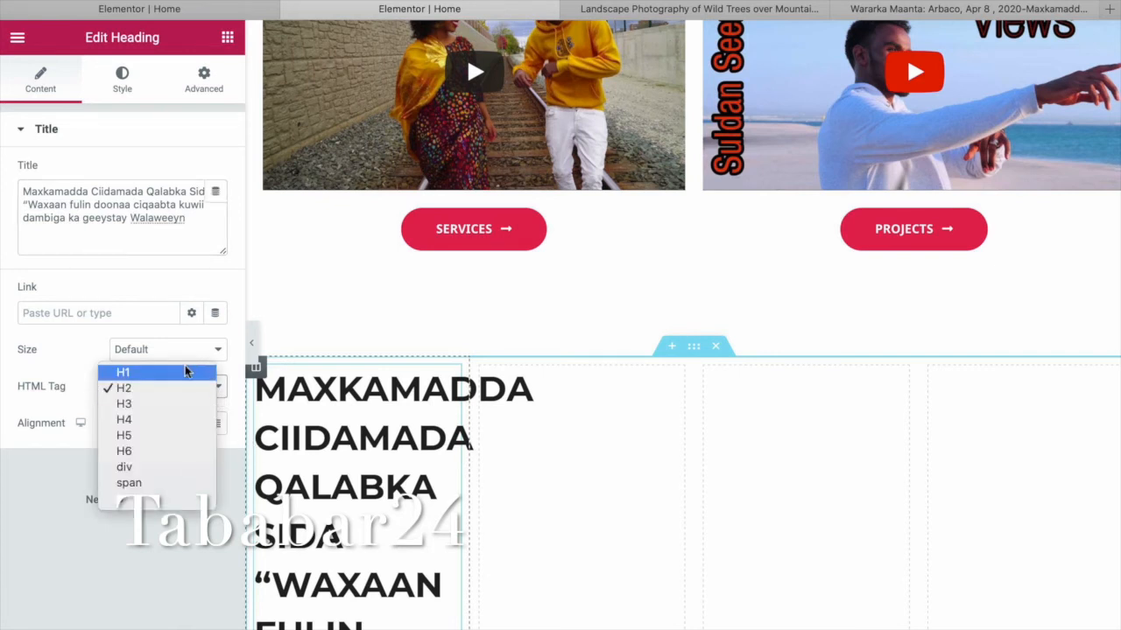
pyautogui.click(191, 436)
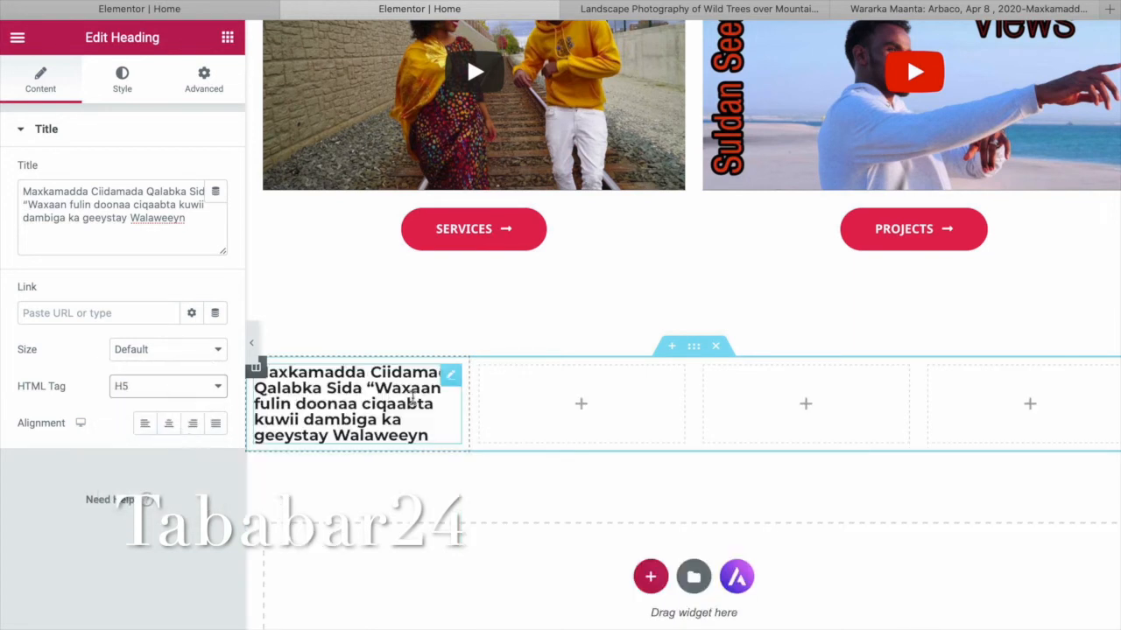
pyautogui.click(202, 387)
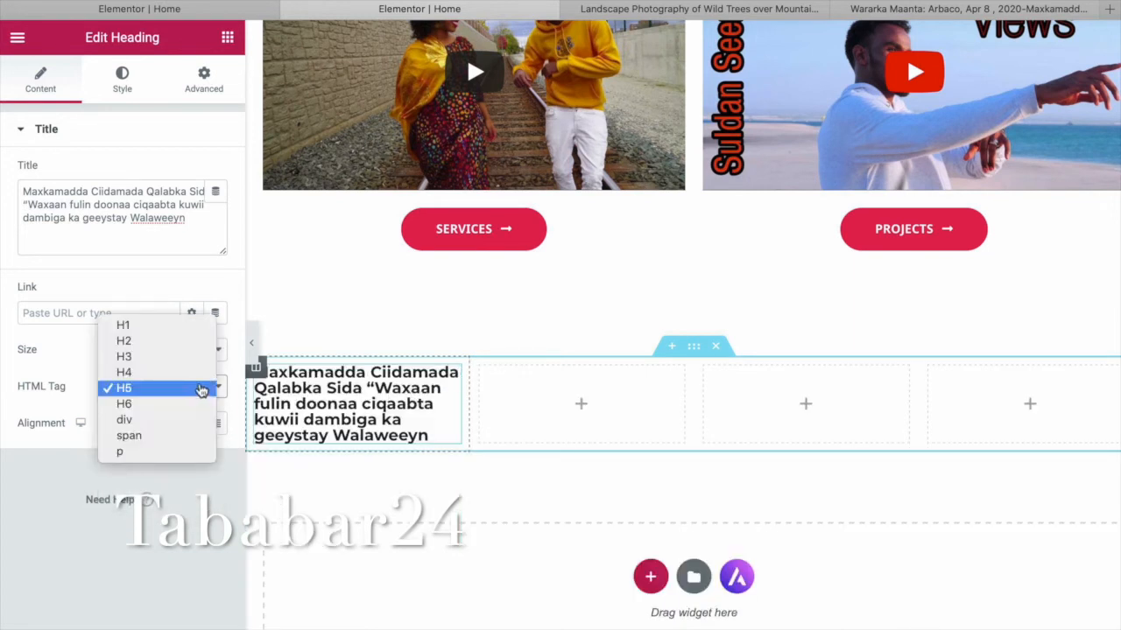
pyautogui.click(156, 453)
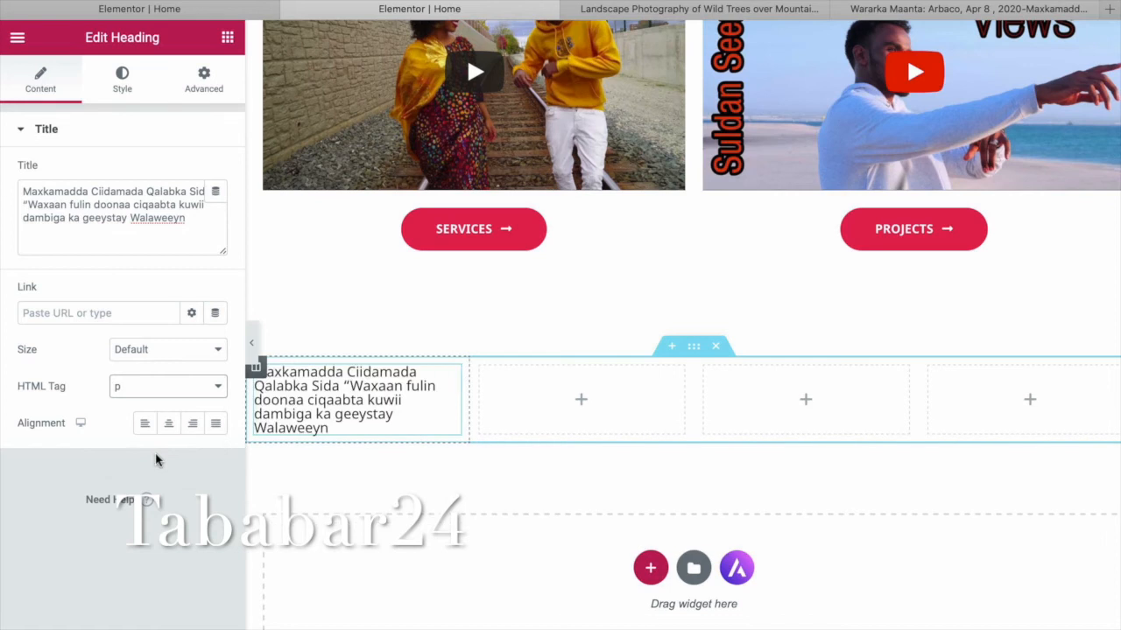
pyautogui.click(597, 416)
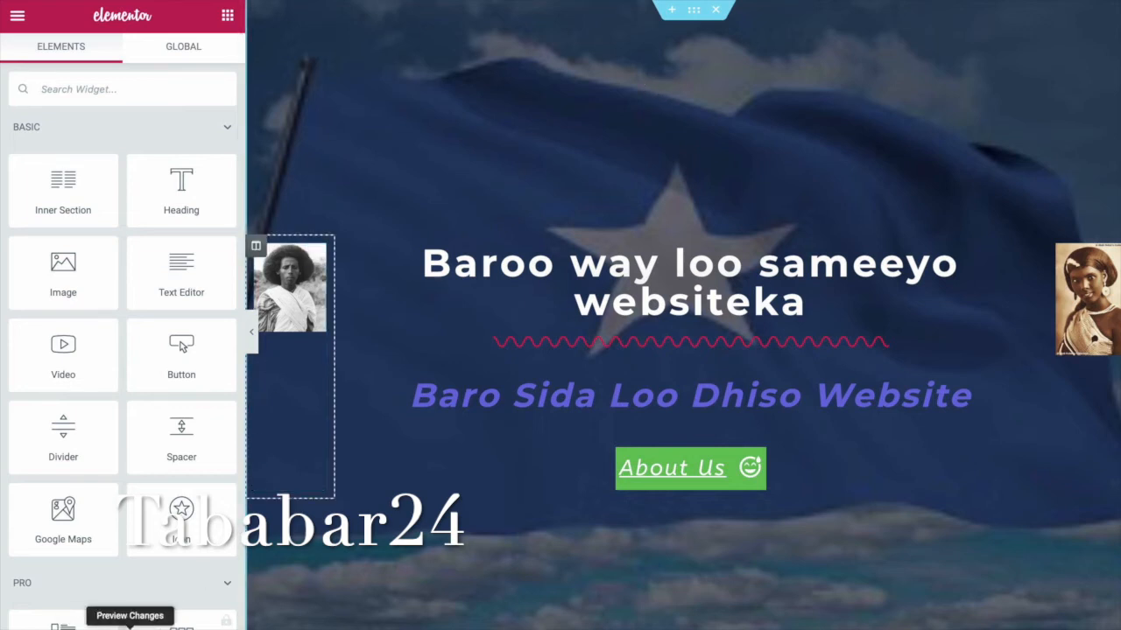
# Preview the updated home page and scroll through it and the About page.
pyautogui.click(130, 623)
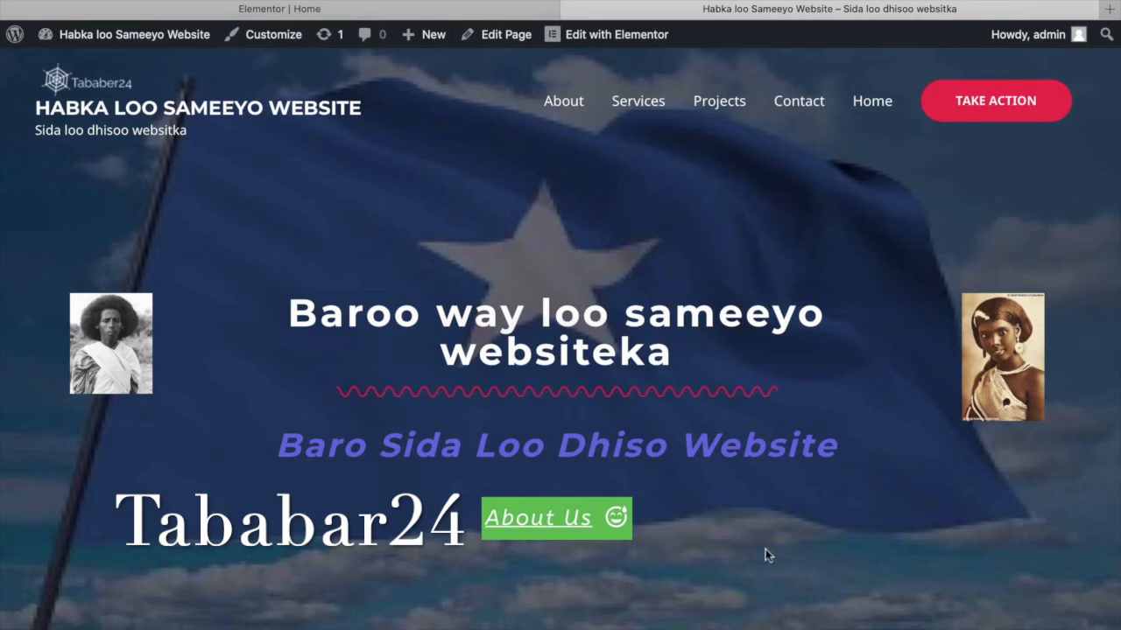
pyautogui.scroll(-8, 768, 556)
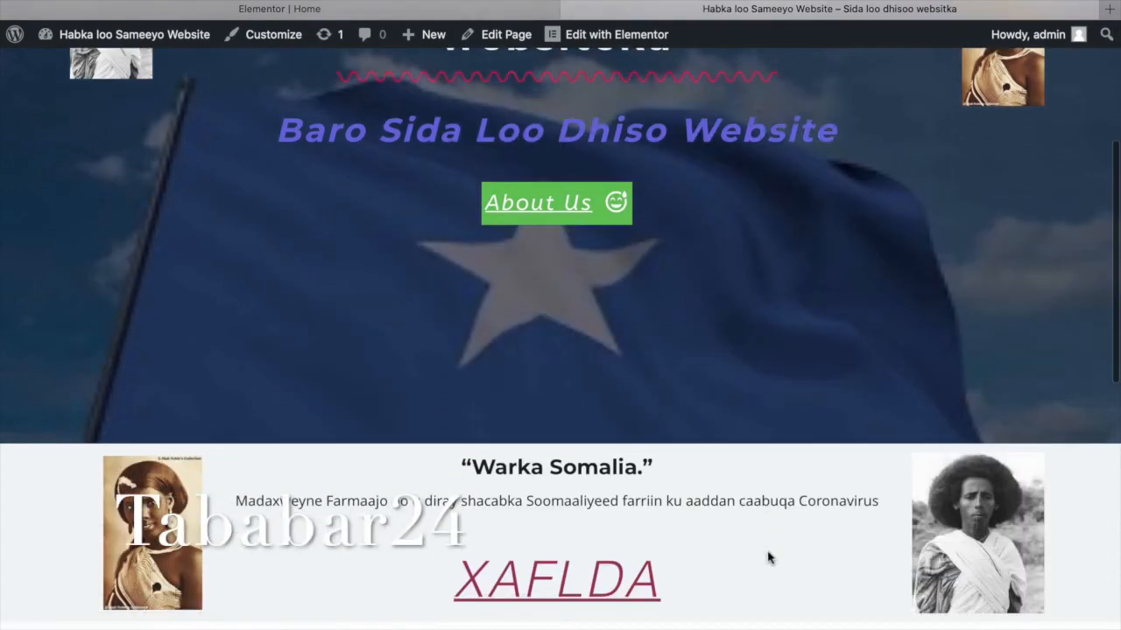
pyautogui.scroll(-6, 767, 556)
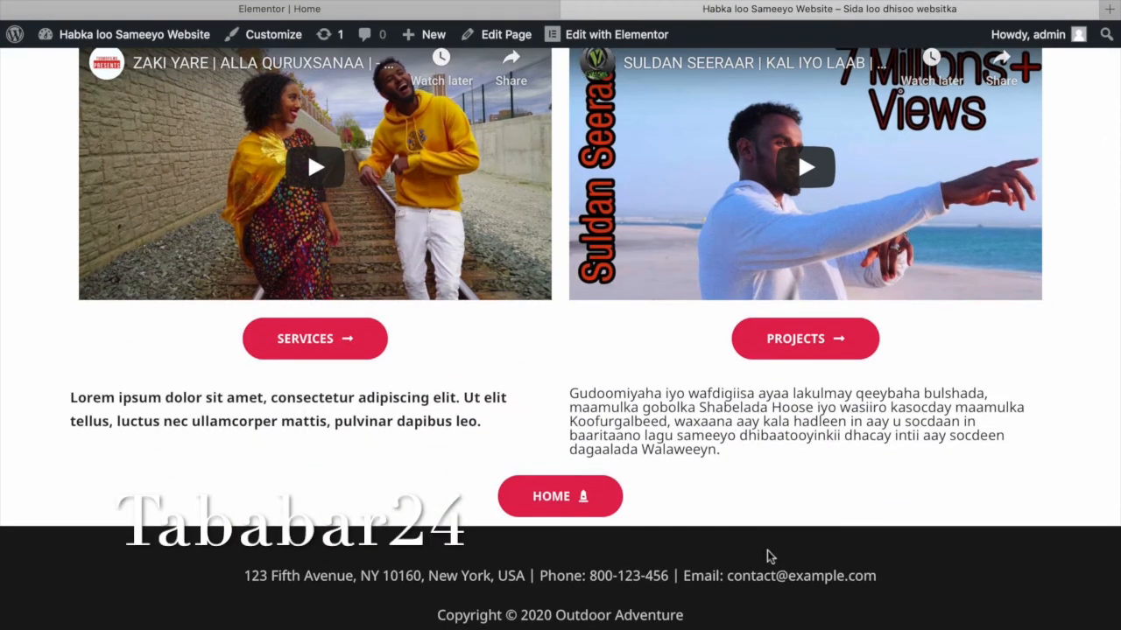
pyautogui.click(573, 501)
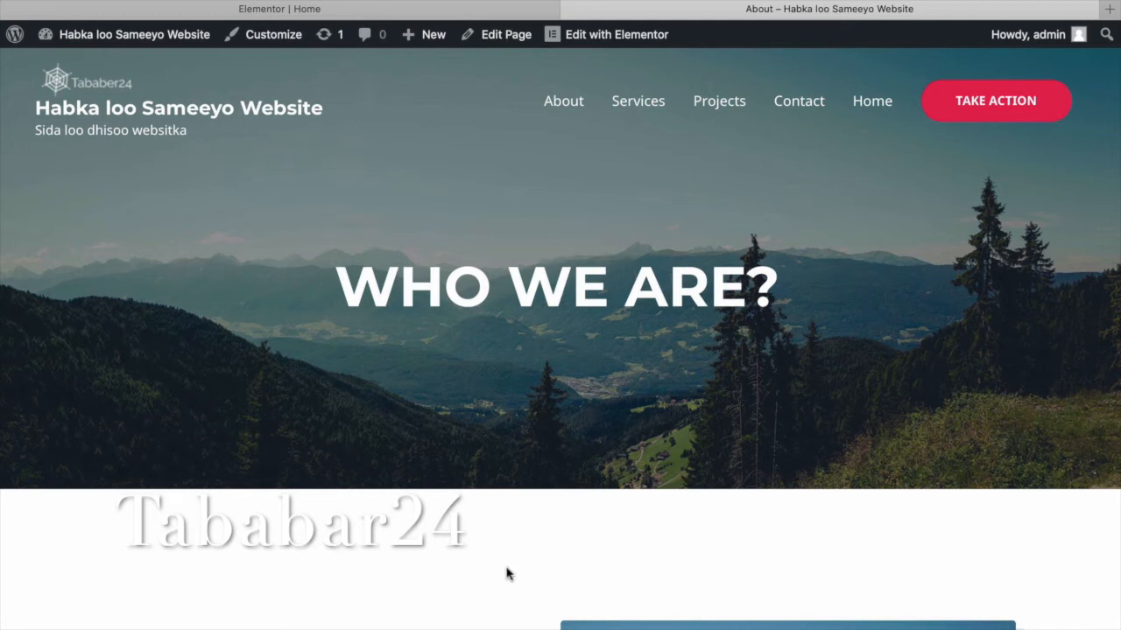
pyautogui.scroll(-5, 506, 573)
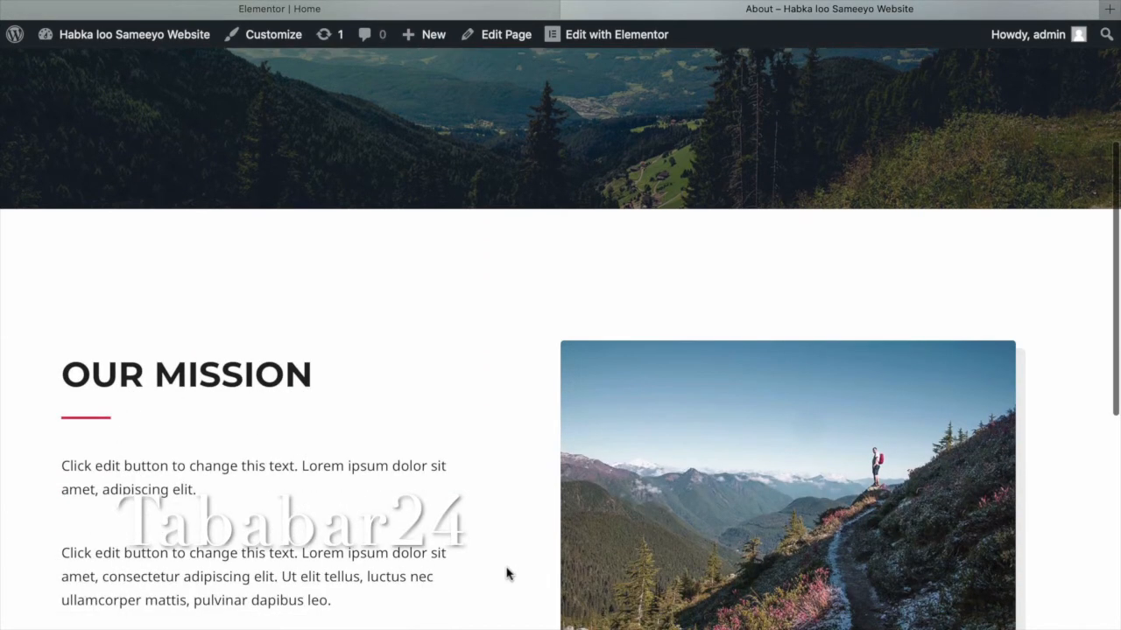
pyautogui.scroll(-1, 506, 573)
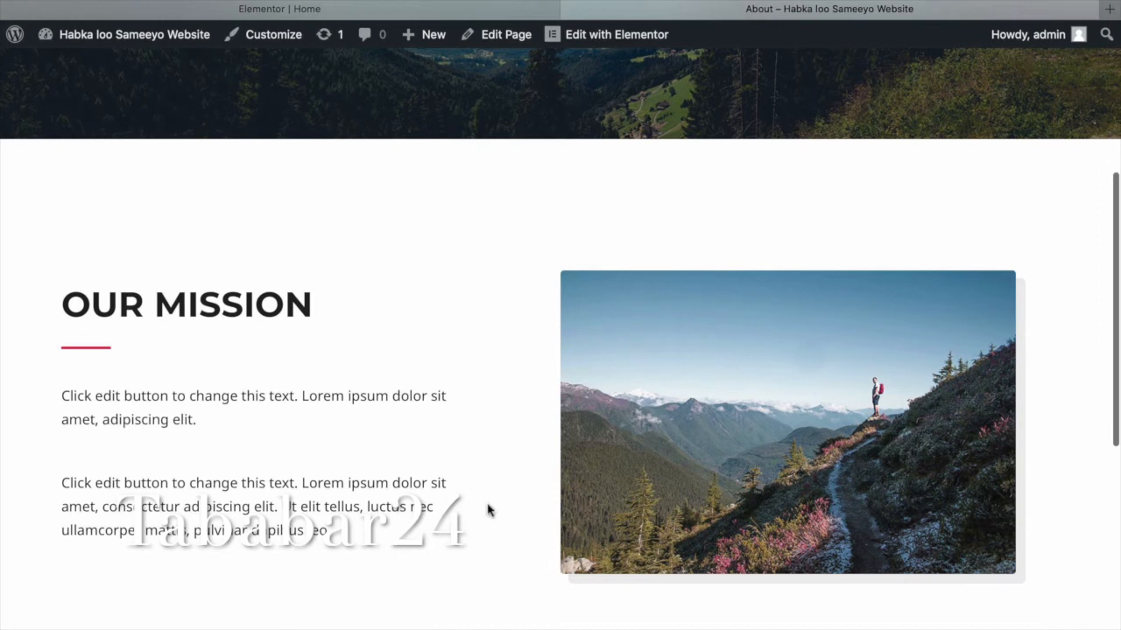
pyautogui.scroll(-1, 488, 510)
pyautogui.scroll(-6, 487, 510)
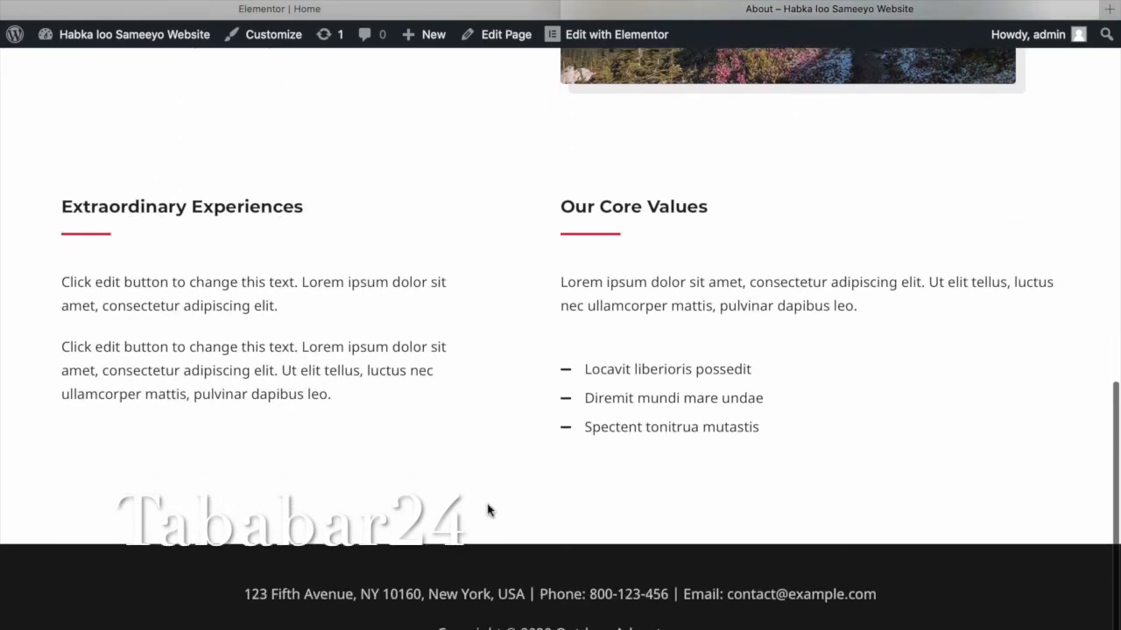
pyautogui.scroll(9, 487, 510)
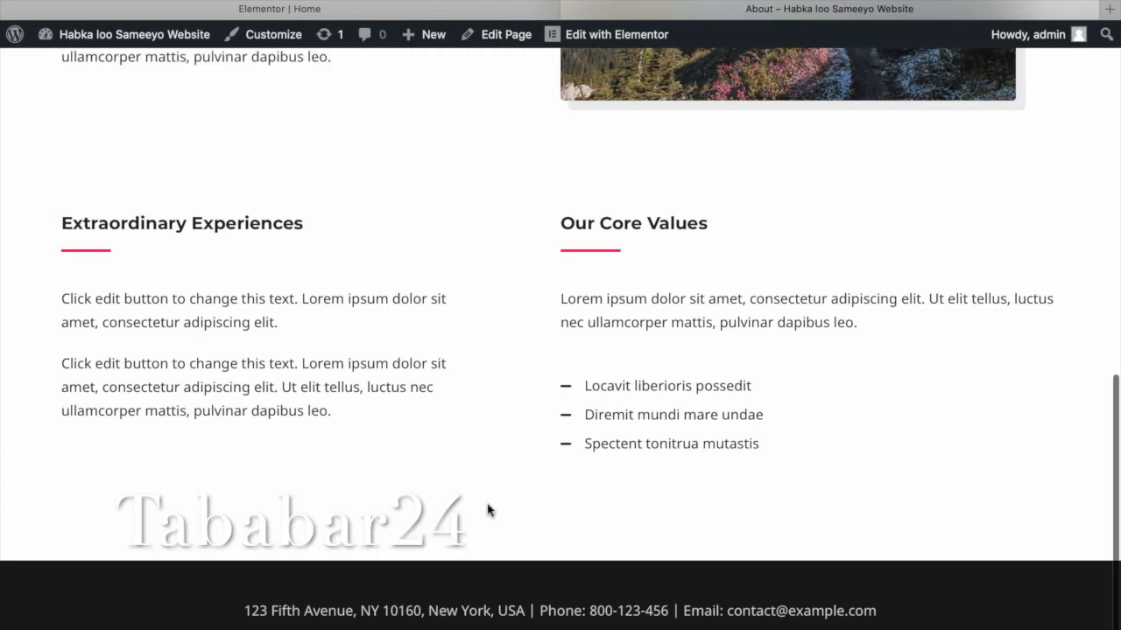
pyautogui.scroll(3, 488, 511)
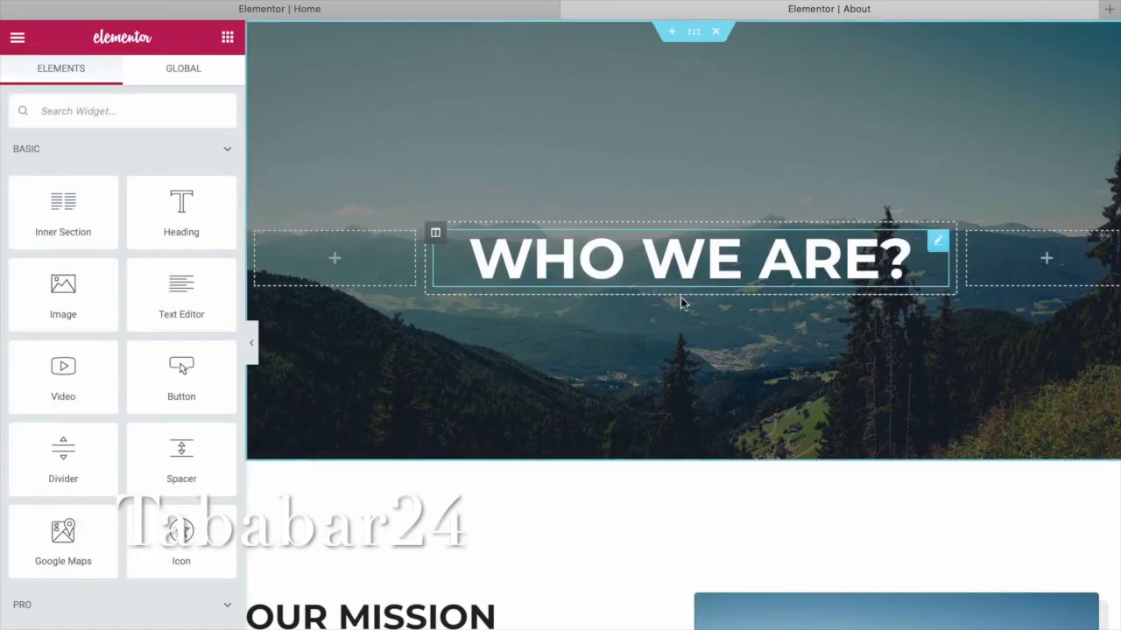
# Try red, light blue and black on the WHO WE ARE? heading, then restore white.
pyautogui.click(726, 249)
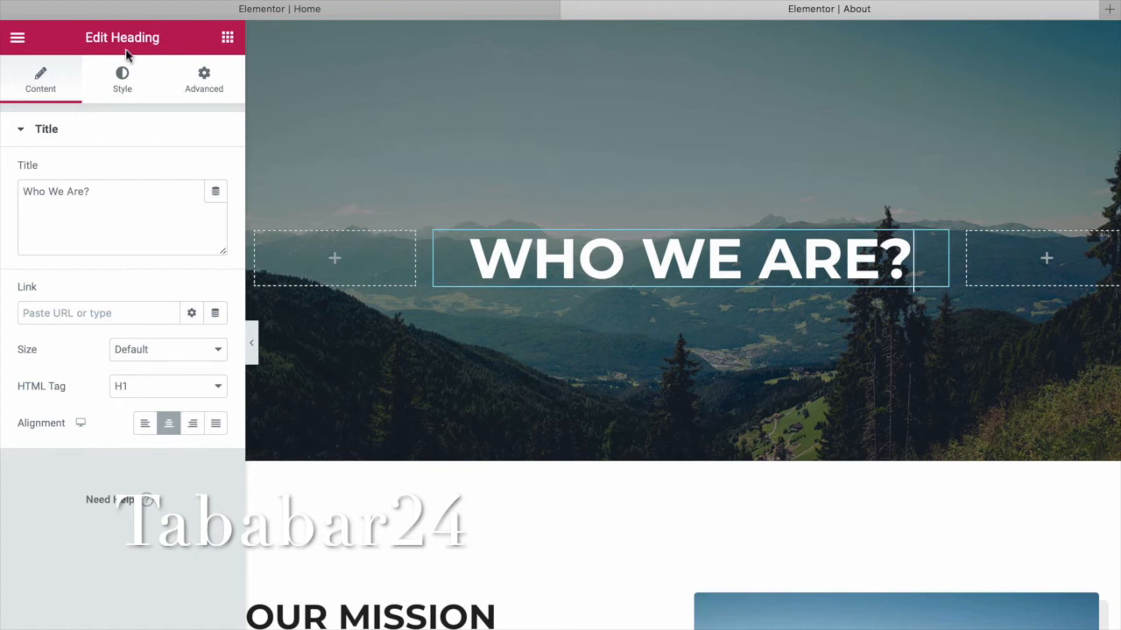
pyautogui.click(122, 88)
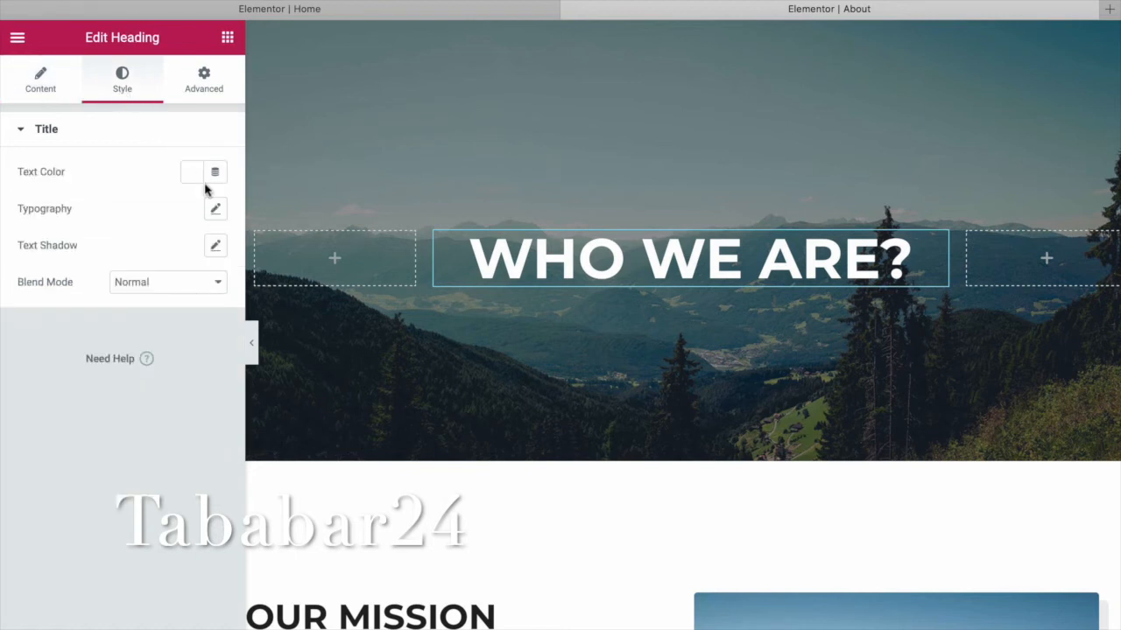
pyautogui.click(193, 175)
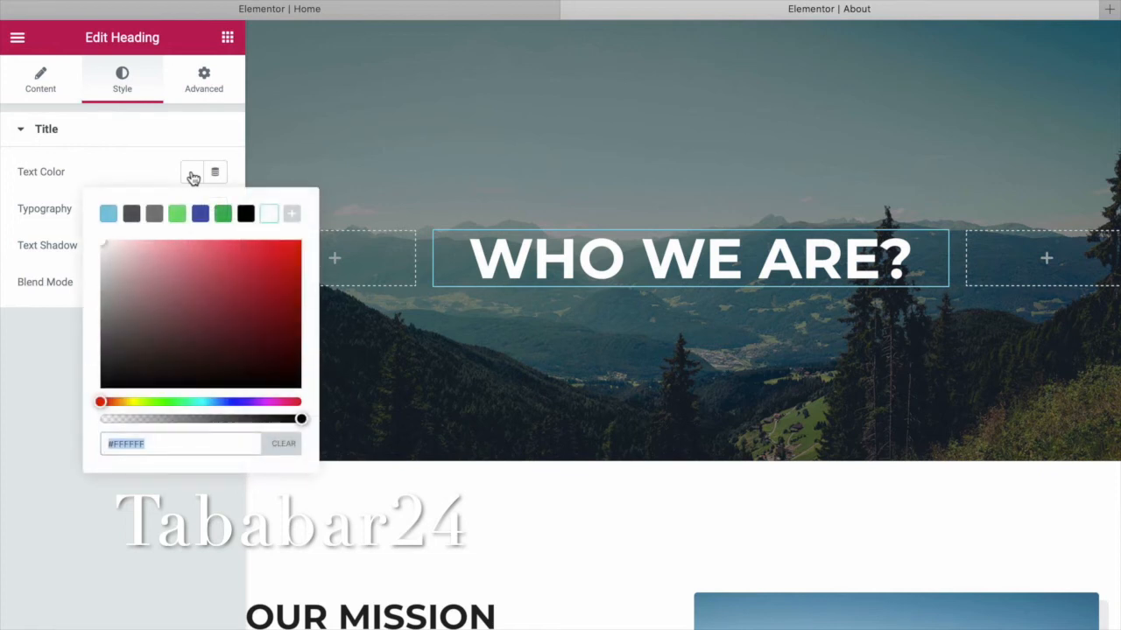
pyautogui.click(294, 258)
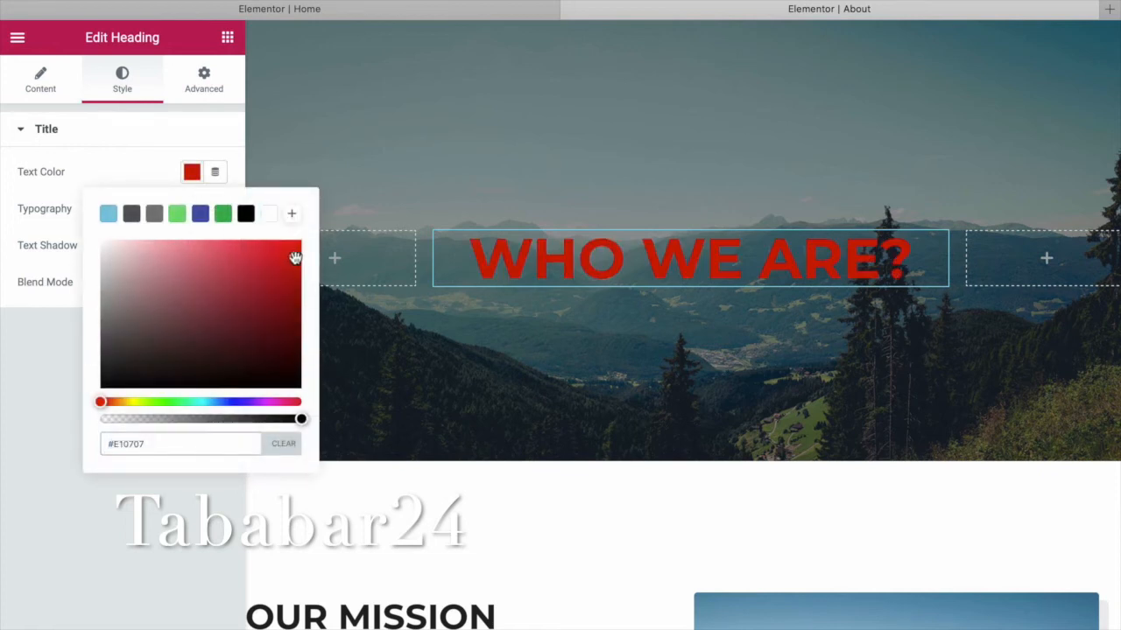
pyautogui.click(107, 216)
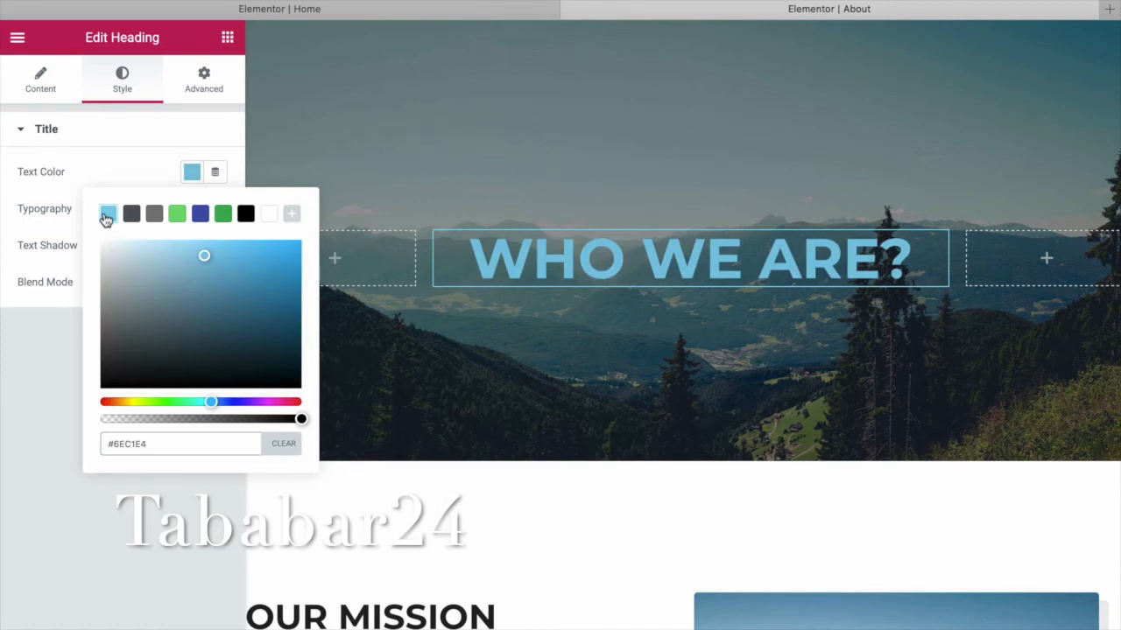
pyautogui.click(249, 218)
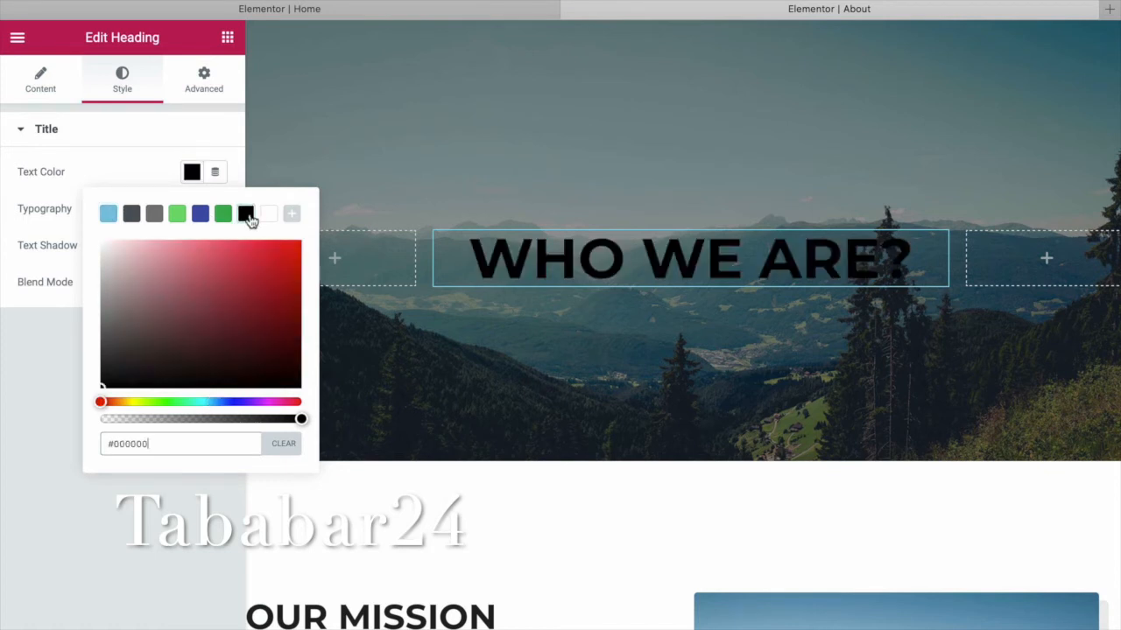
pyautogui.click(266, 216)
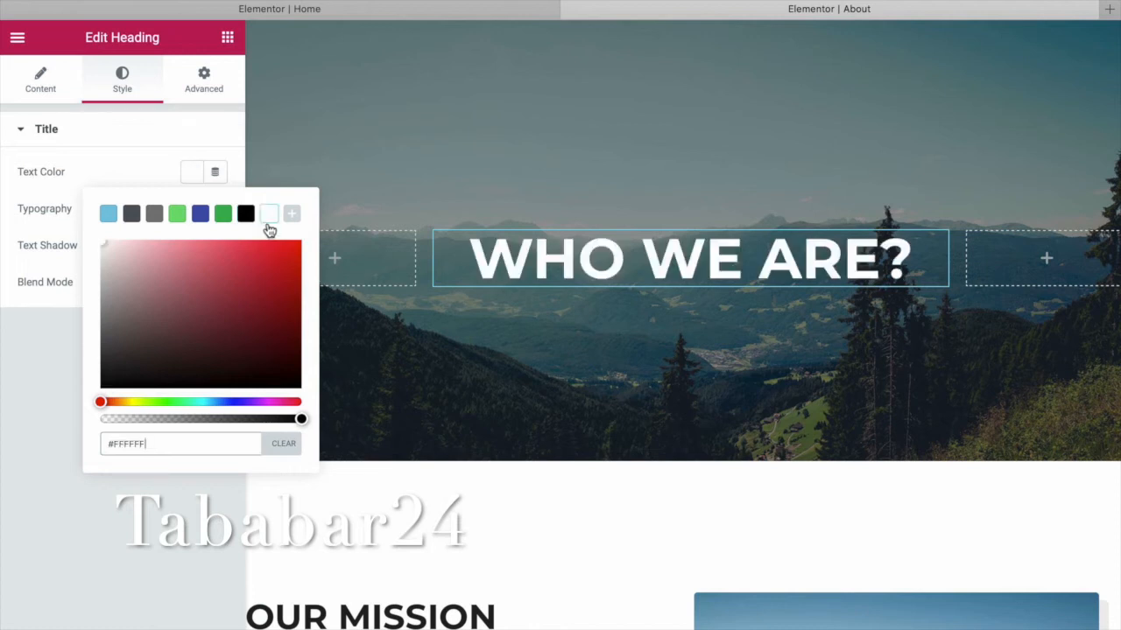
# Check the heading's margin and padding options, then go to its Typography settings.
pyautogui.click(207, 79)
pyautogui.click(207, 80)
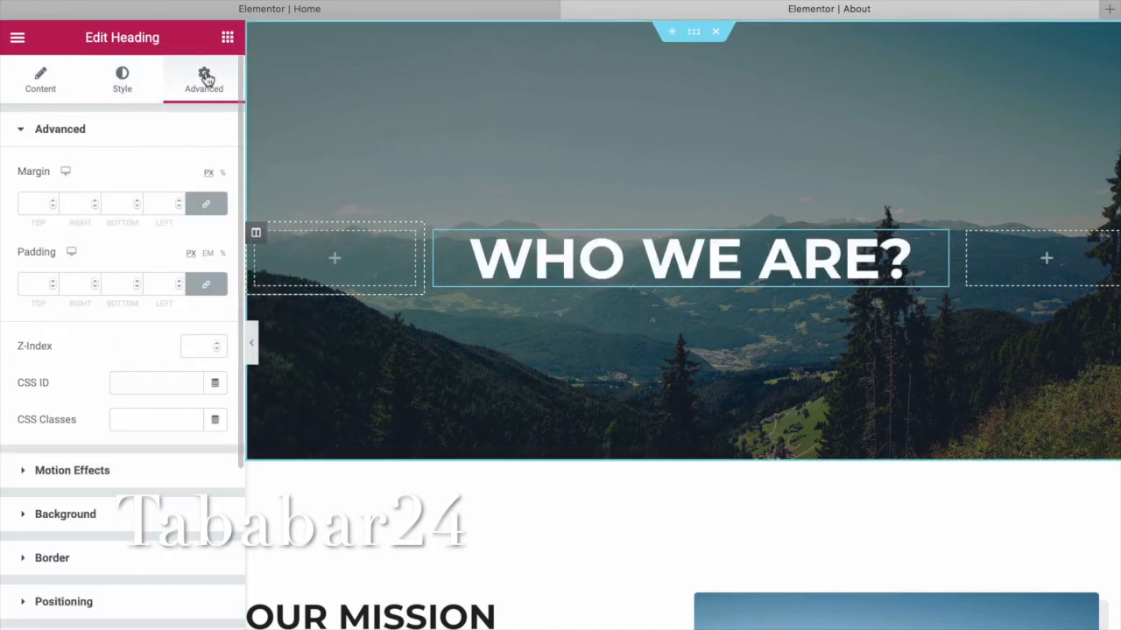
pyautogui.click(130, 83)
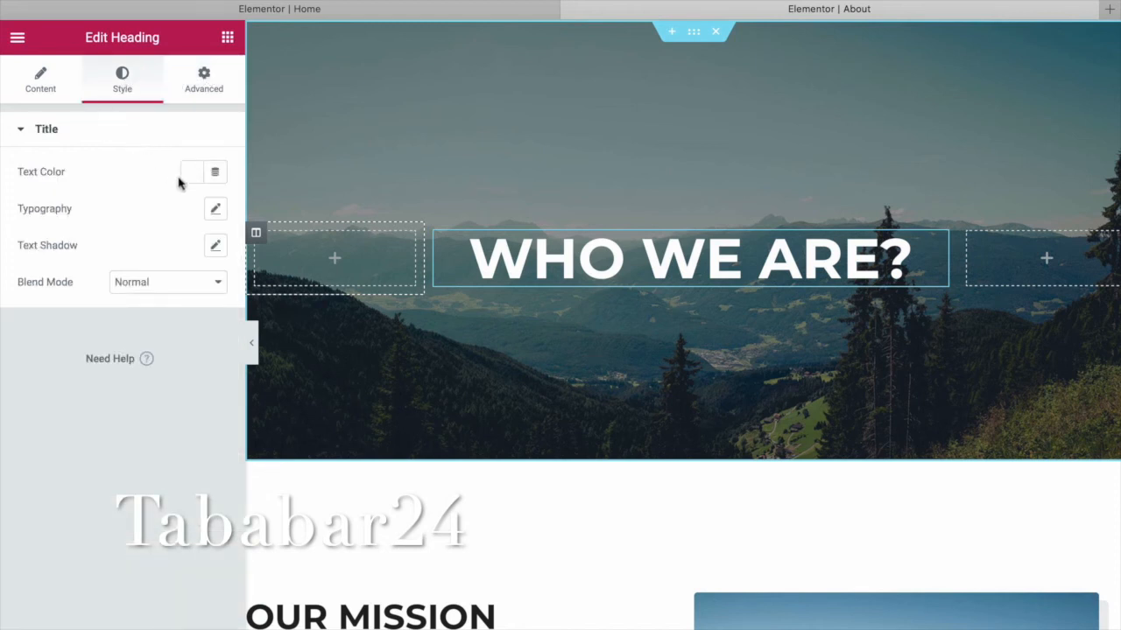
pyautogui.click(217, 210)
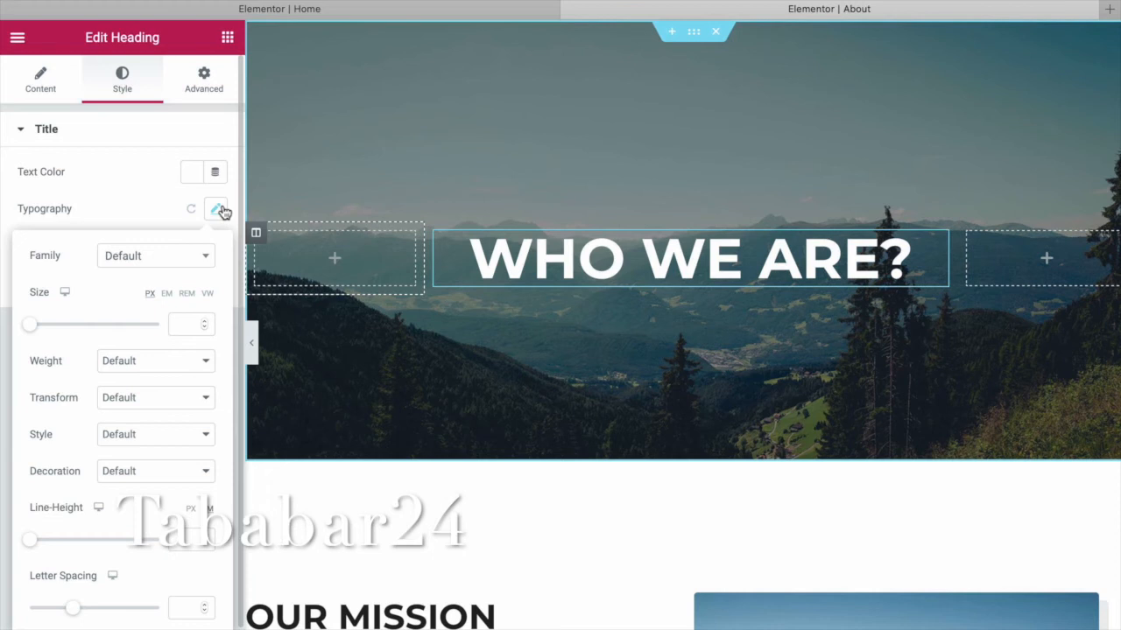
# Set the heading font to Times New Roman at size 67.
pyautogui.press('super+minus')
pyautogui.click(183, 246)
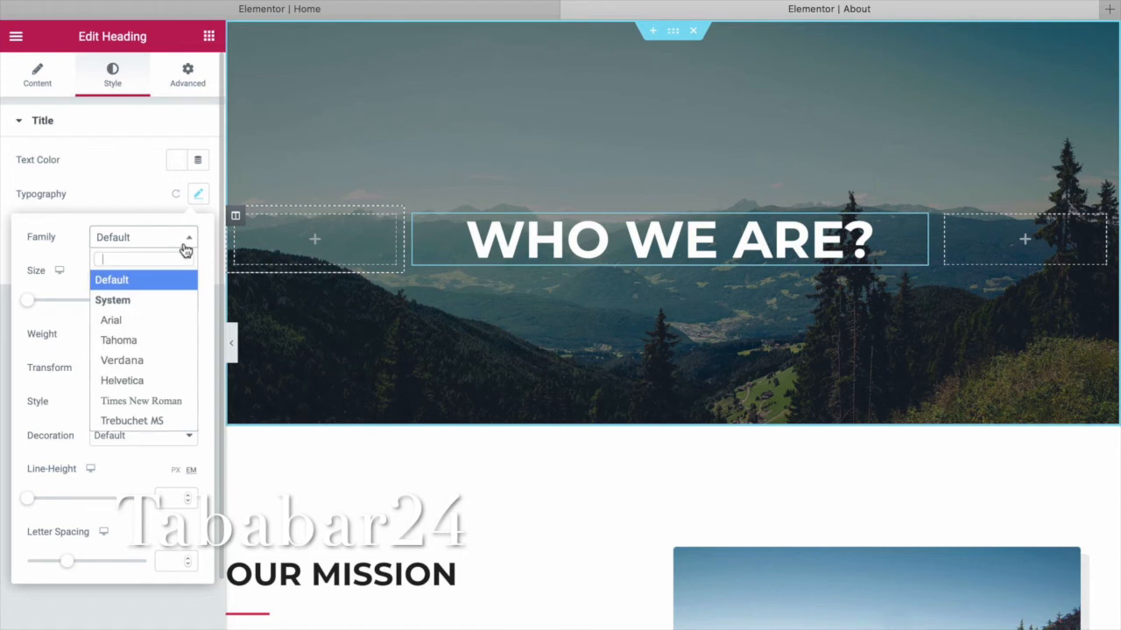
pyautogui.click(163, 402)
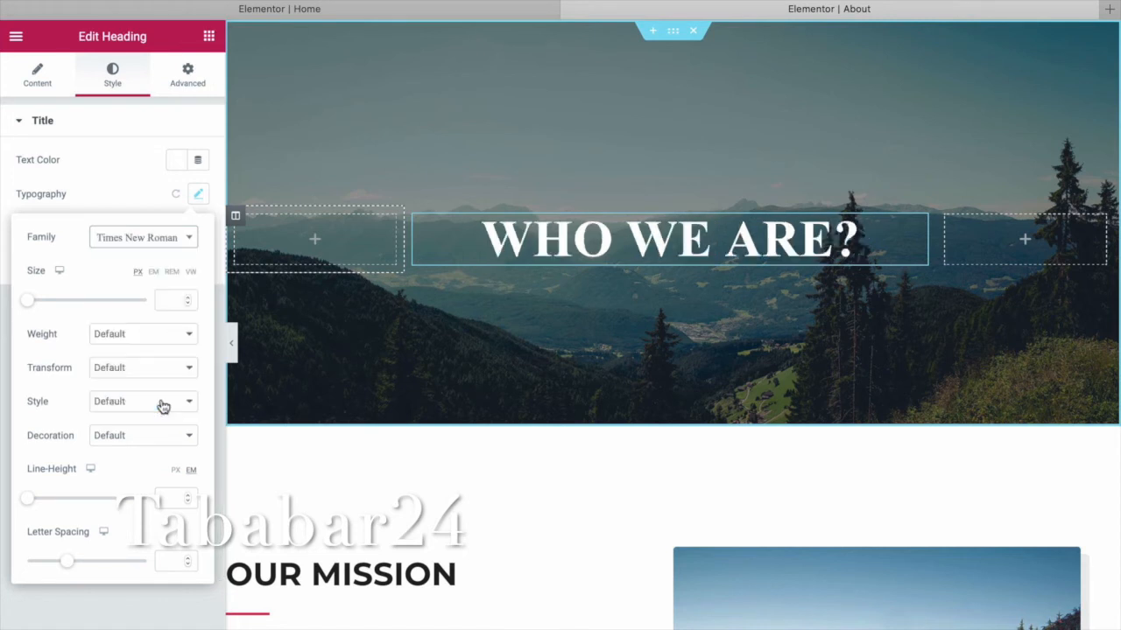
pyautogui.click(190, 244)
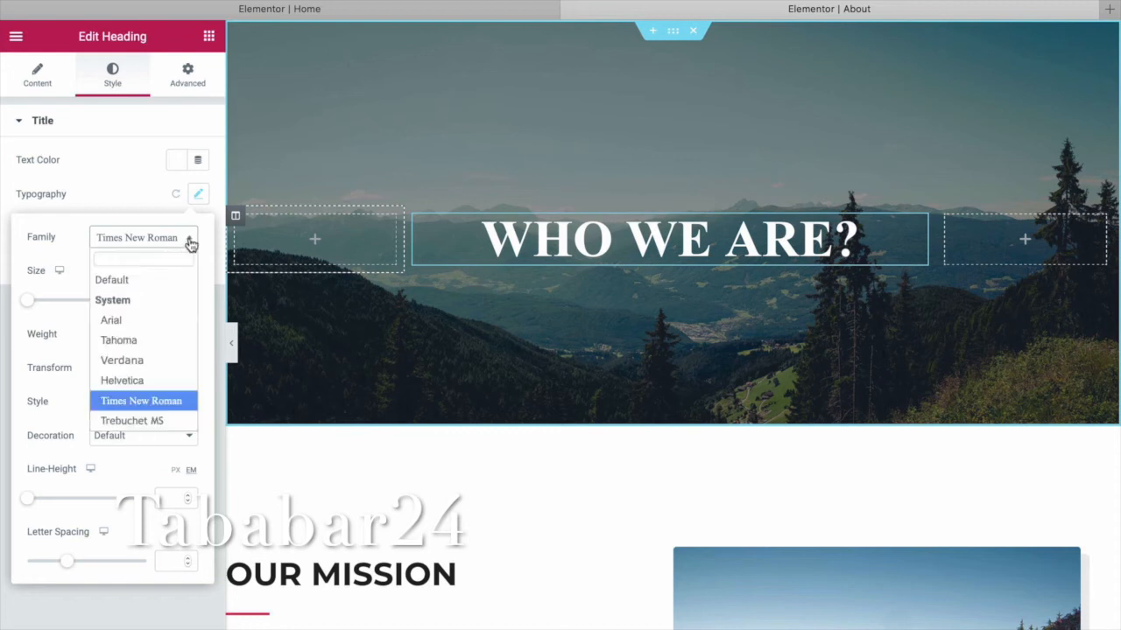
pyautogui.click(59, 274)
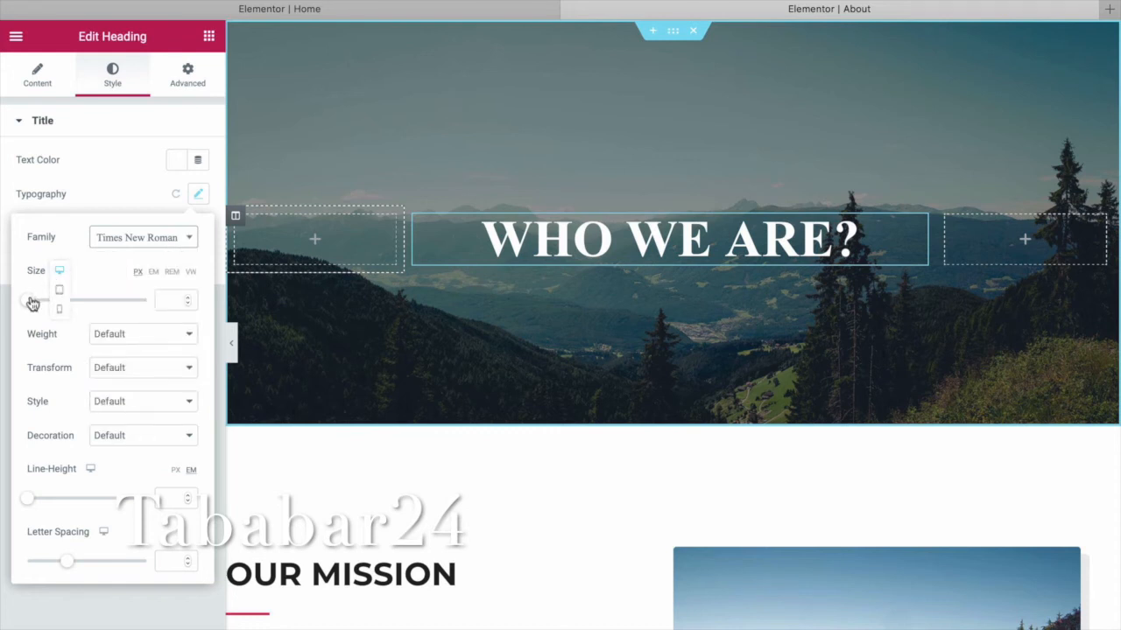
pyautogui.moveTo(29, 303)
pyautogui.mouseDown()
pyautogui.moveTo(42, 306)
pyautogui.moveTo(23, 299)
pyautogui.mouseUp()
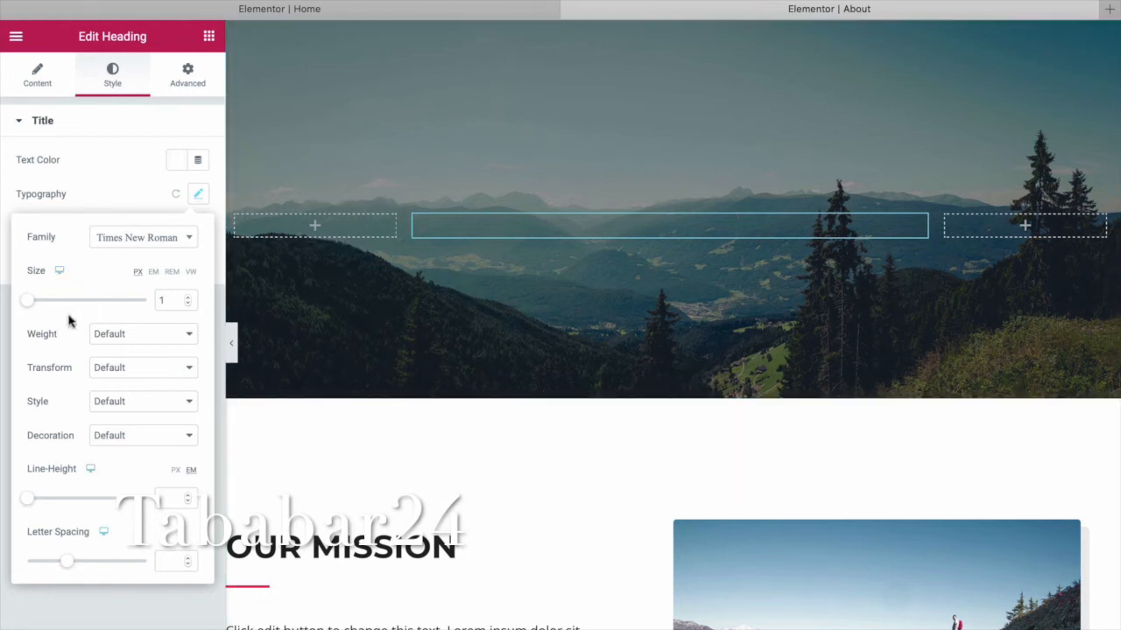
pyautogui.moveTo(29, 305); pyautogui.dragTo(69, 312)
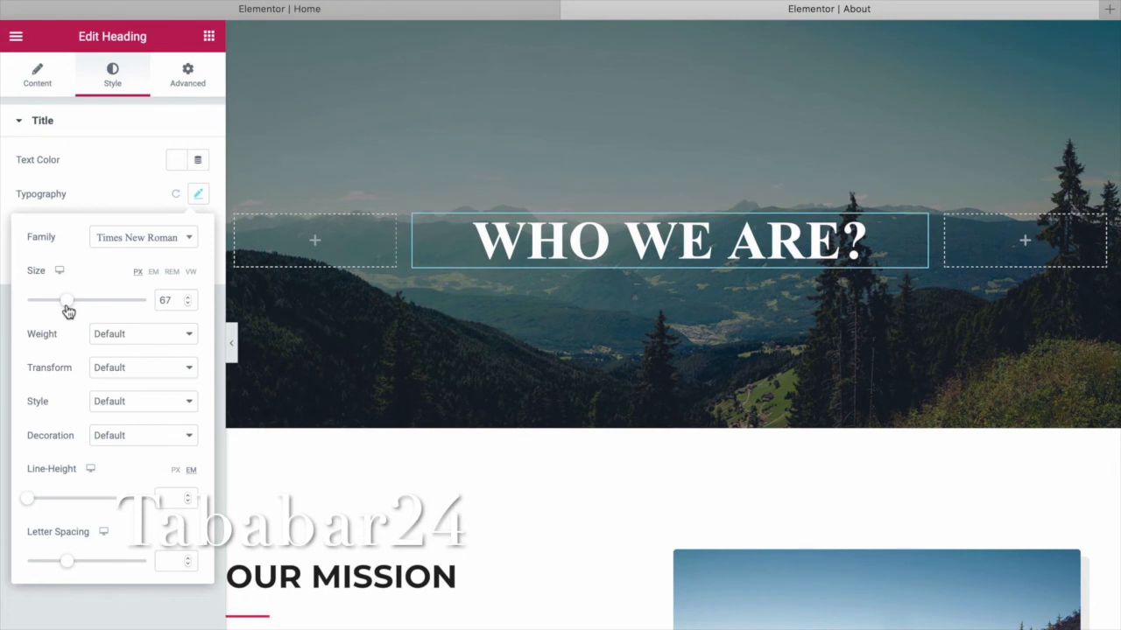
# Set the heading's font weight to 800, after trying 900 and 400.
pyautogui.click(184, 333)
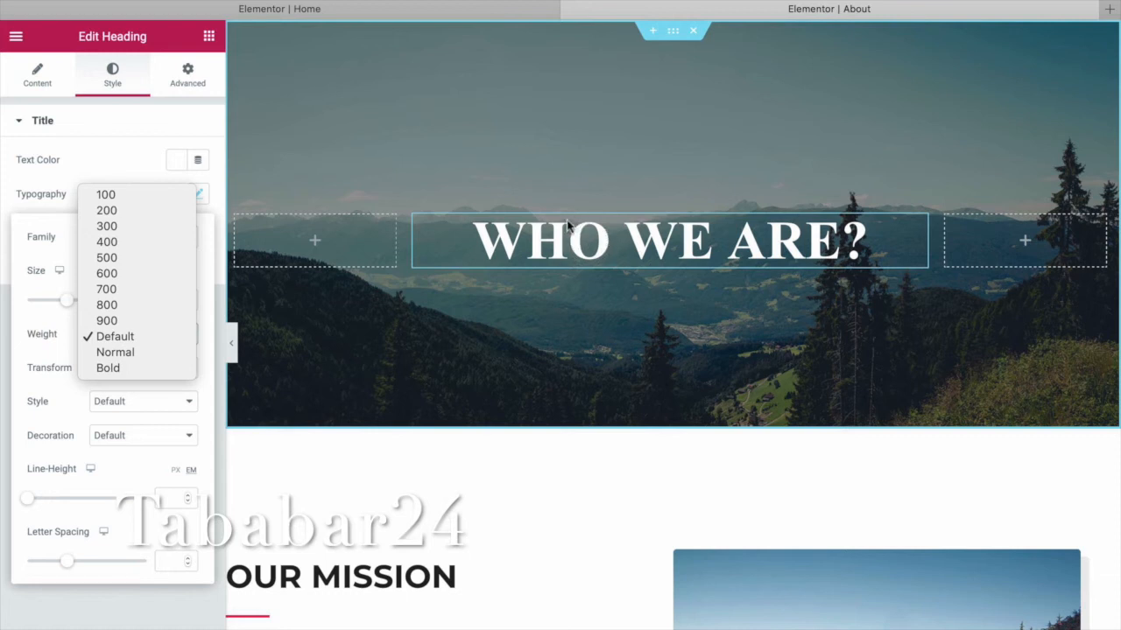
pyautogui.click(127, 320)
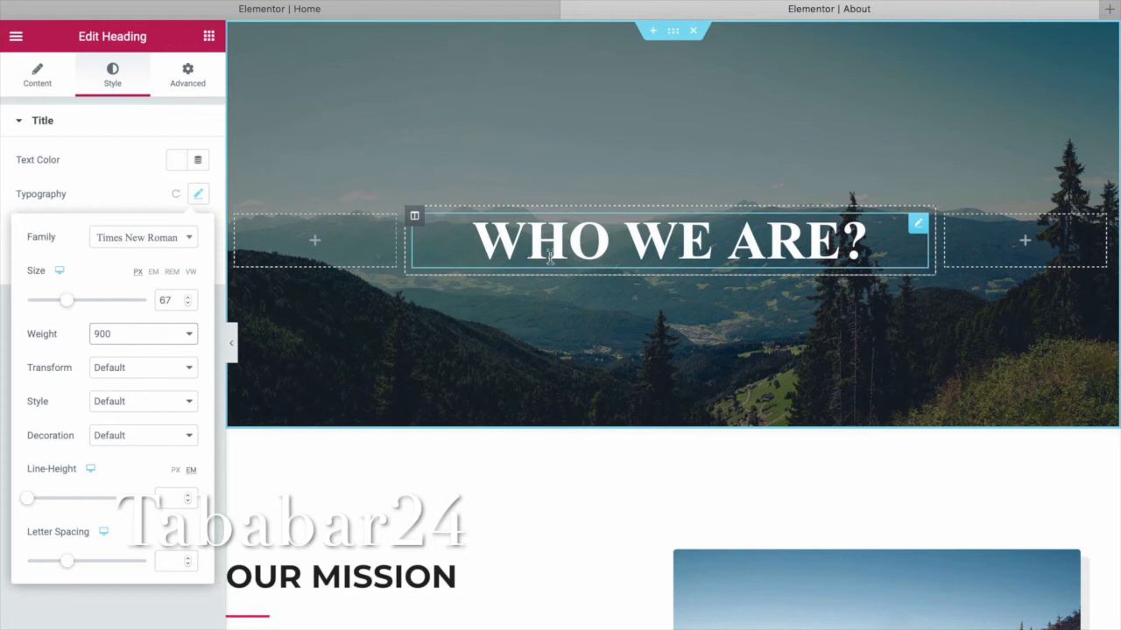
pyautogui.moveTo(845, 236); pyautogui.dragTo(473, 248)
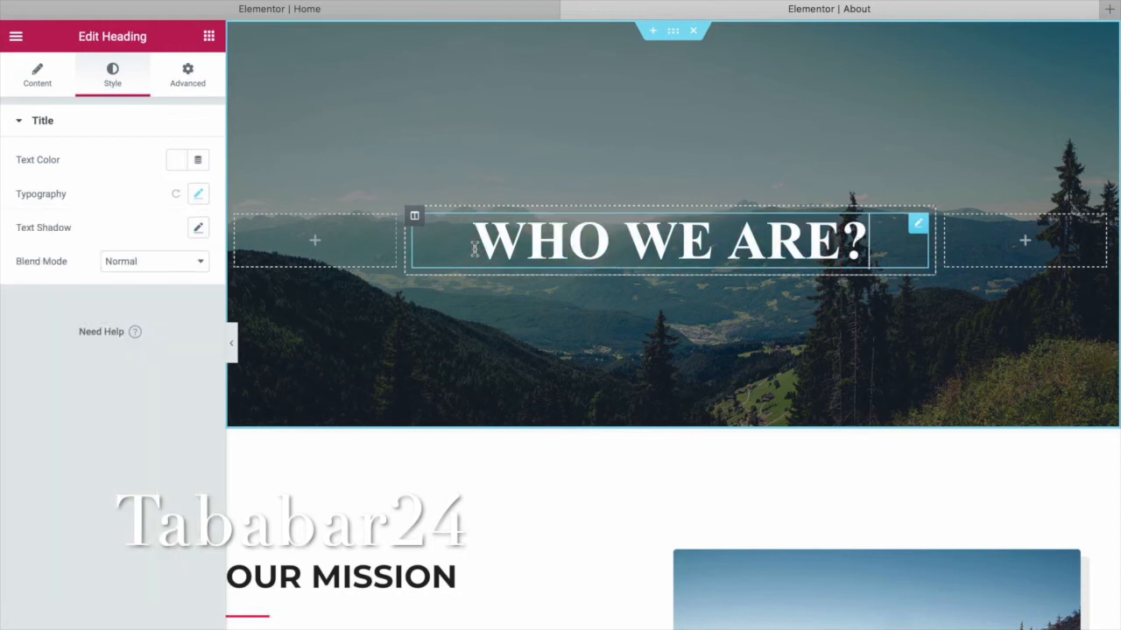
pyautogui.click(198, 194)
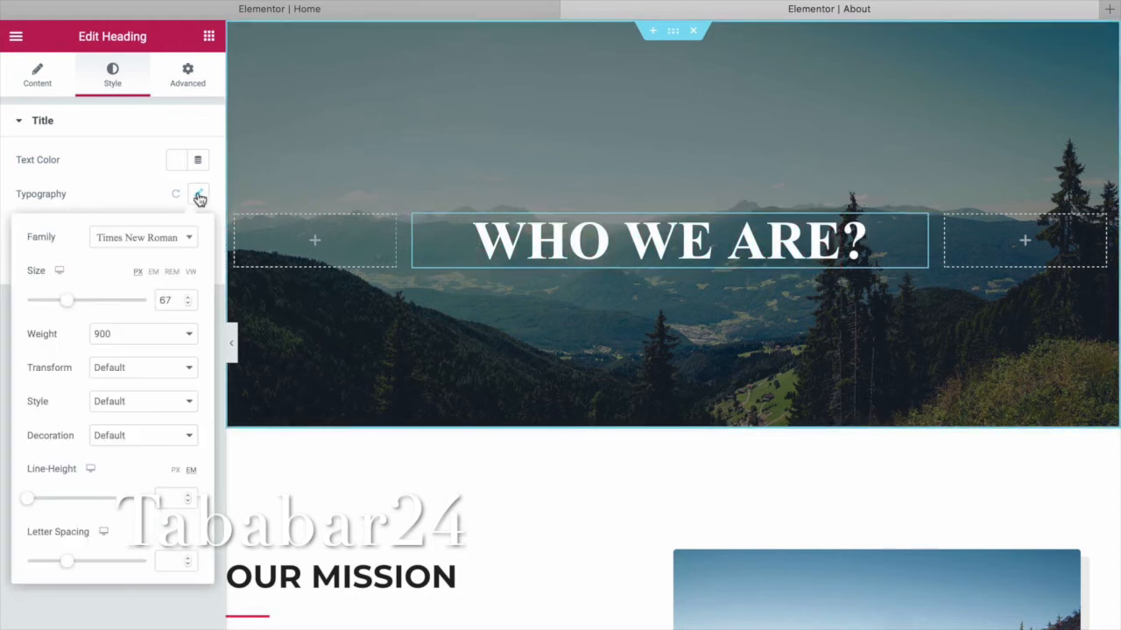
pyautogui.click(188, 337)
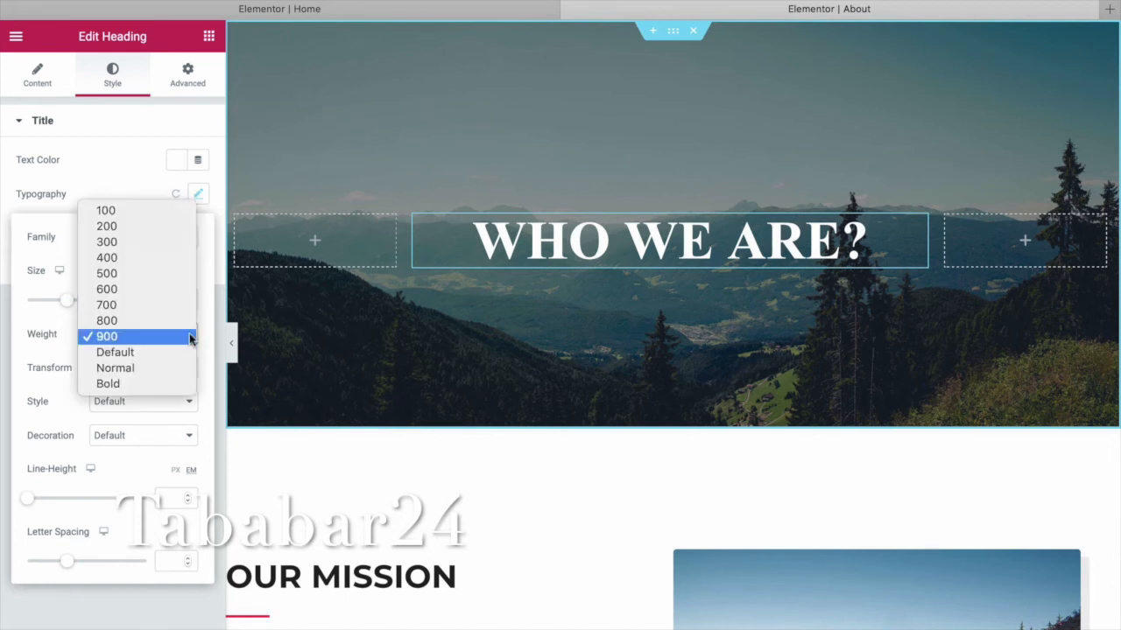
pyautogui.click(163, 256)
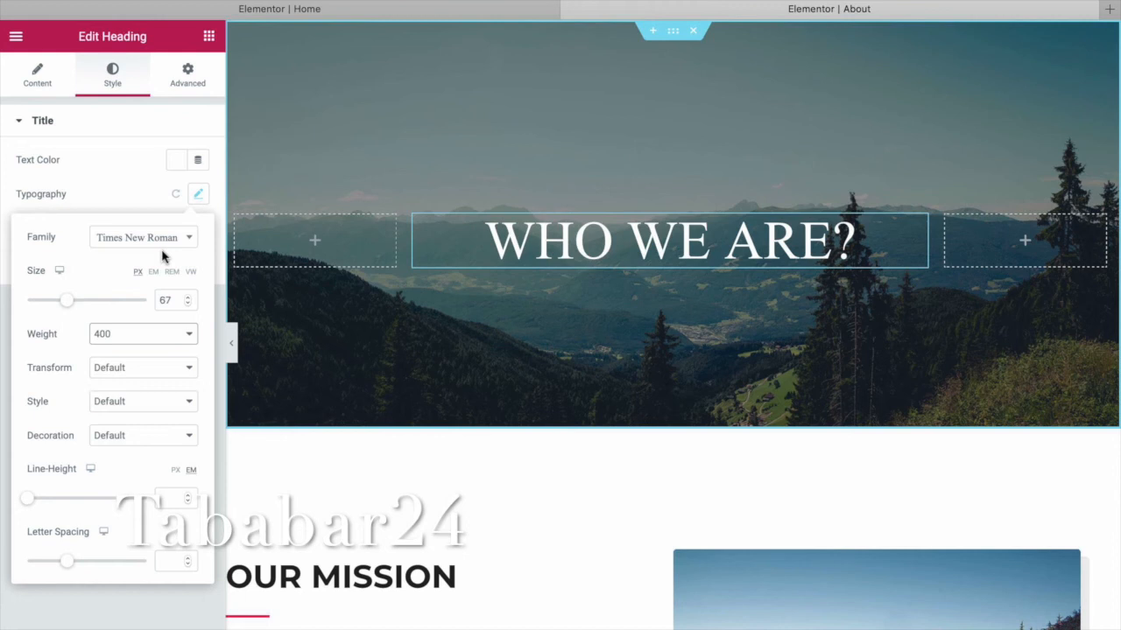
pyautogui.click(188, 340)
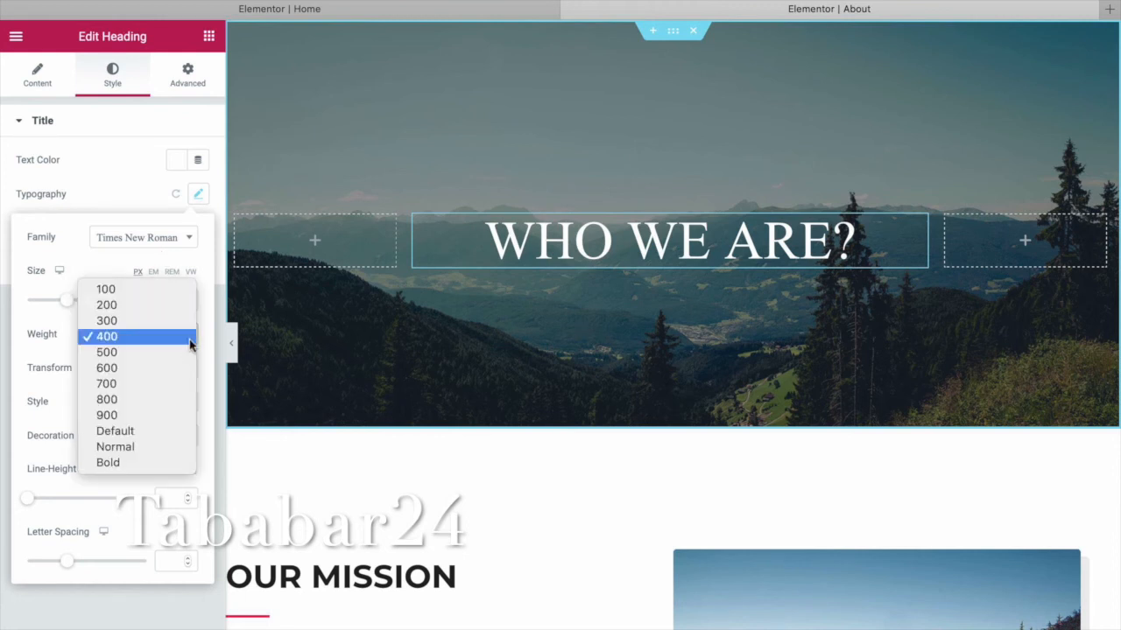
pyautogui.press('Escape')
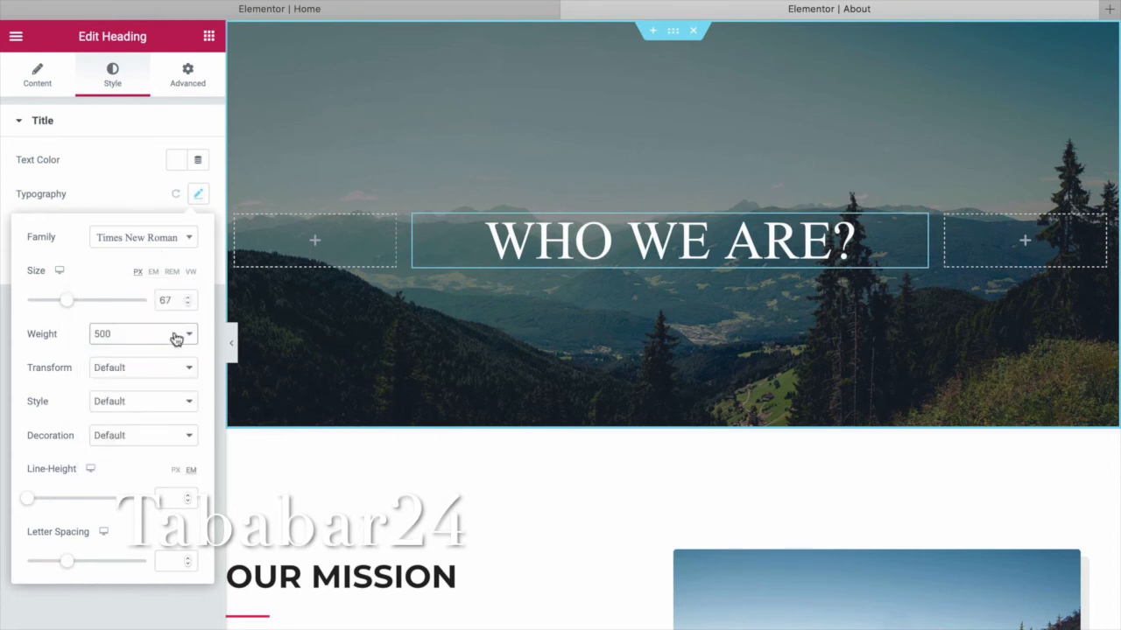
pyautogui.click(177, 334)
pyautogui.click(175, 385)
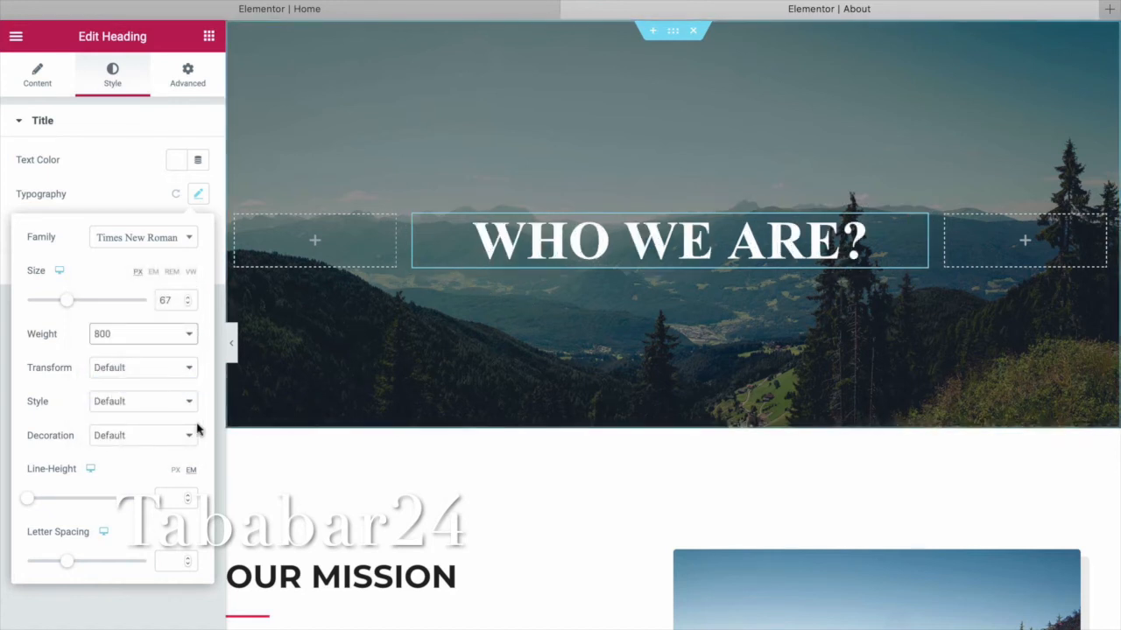
# Leave text transform, style and decoration unchanged and show the heading's margin and padding settings.
pyautogui.click(187, 370)
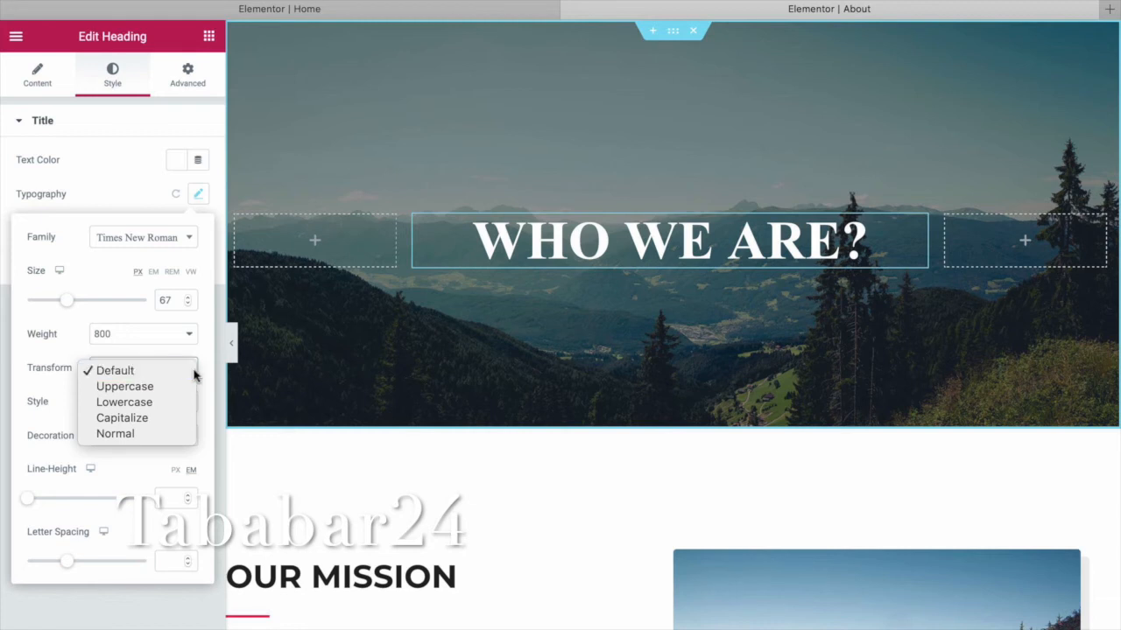
pyautogui.click(274, 376)
pyautogui.click(183, 409)
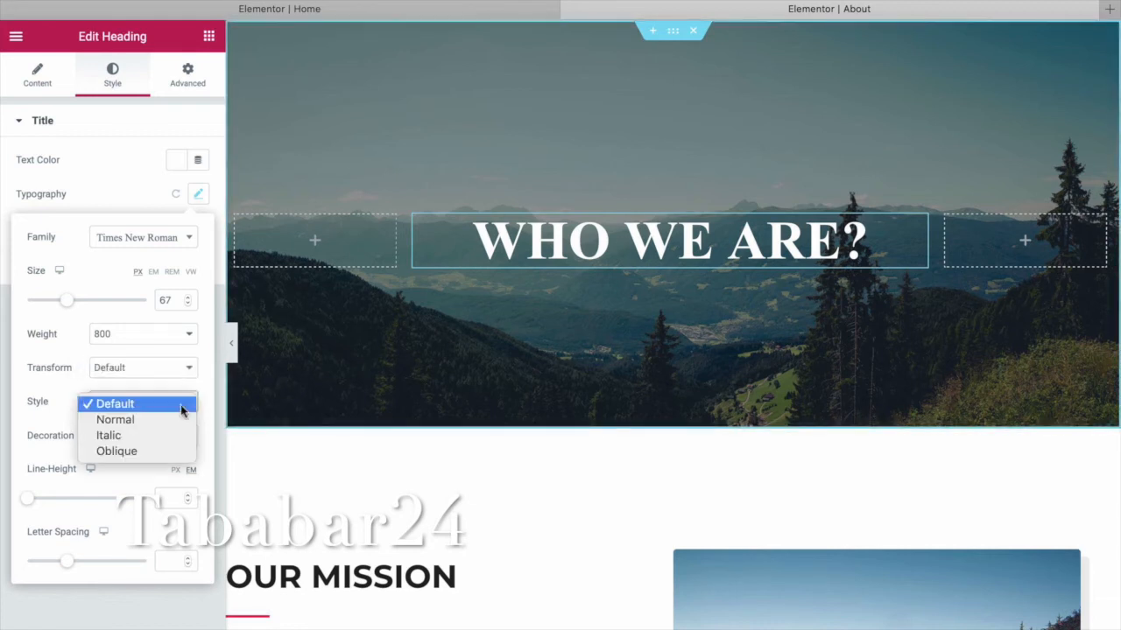
pyautogui.click(315, 375)
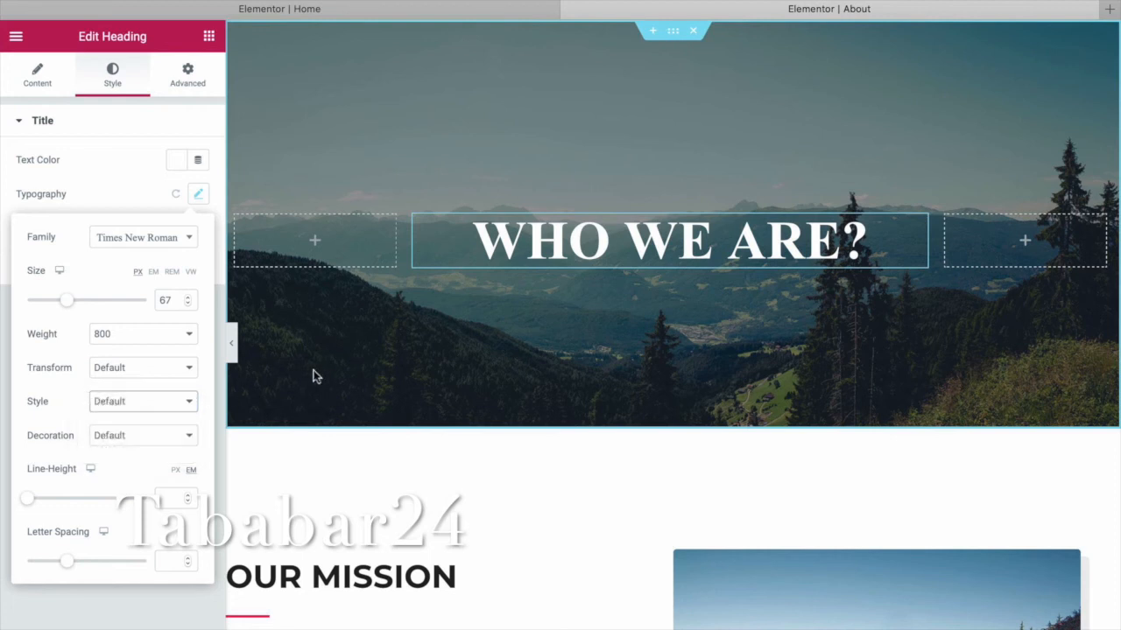
pyautogui.click(187, 442)
pyautogui.click(312, 392)
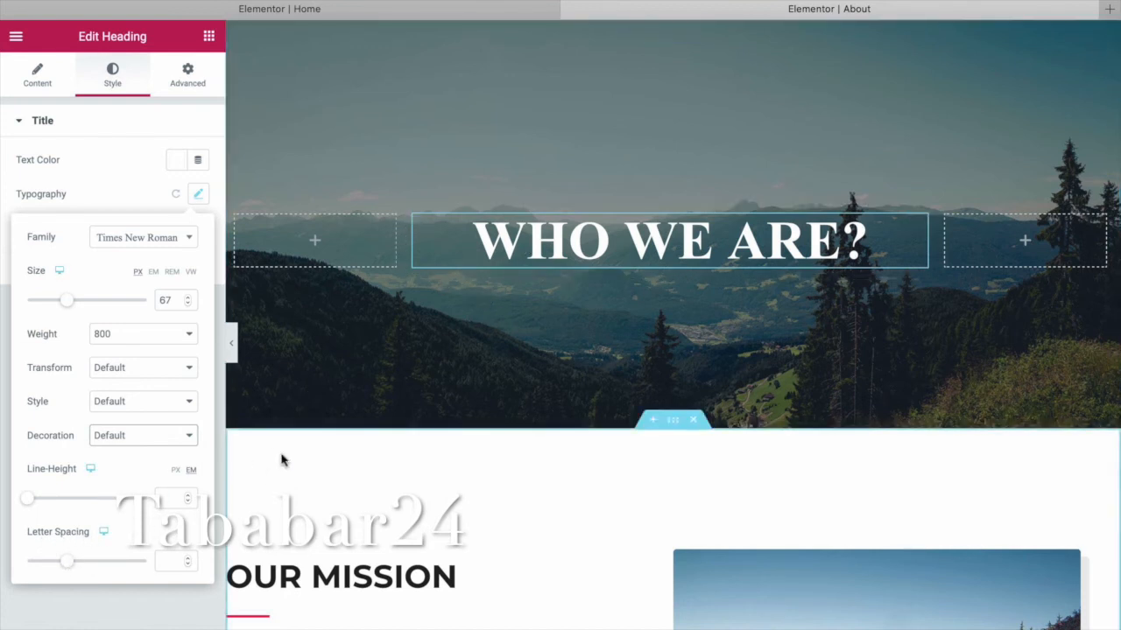
pyautogui.click(192, 83)
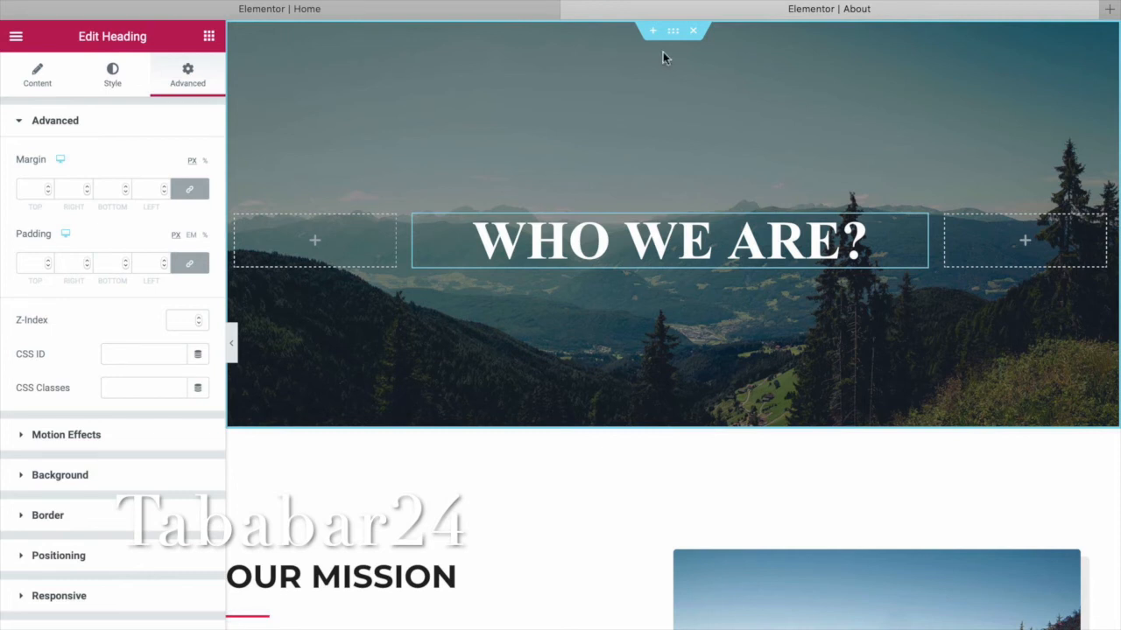
# Delete the mountain photo from the hero section's background.
pyautogui.click(673, 32)
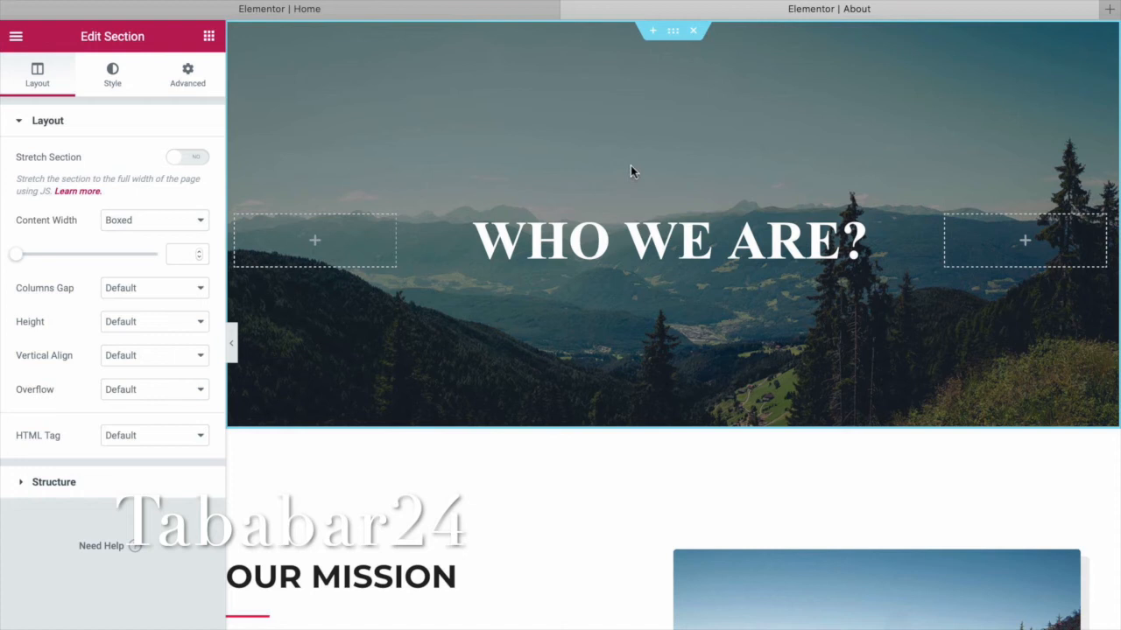
pyautogui.click(114, 84)
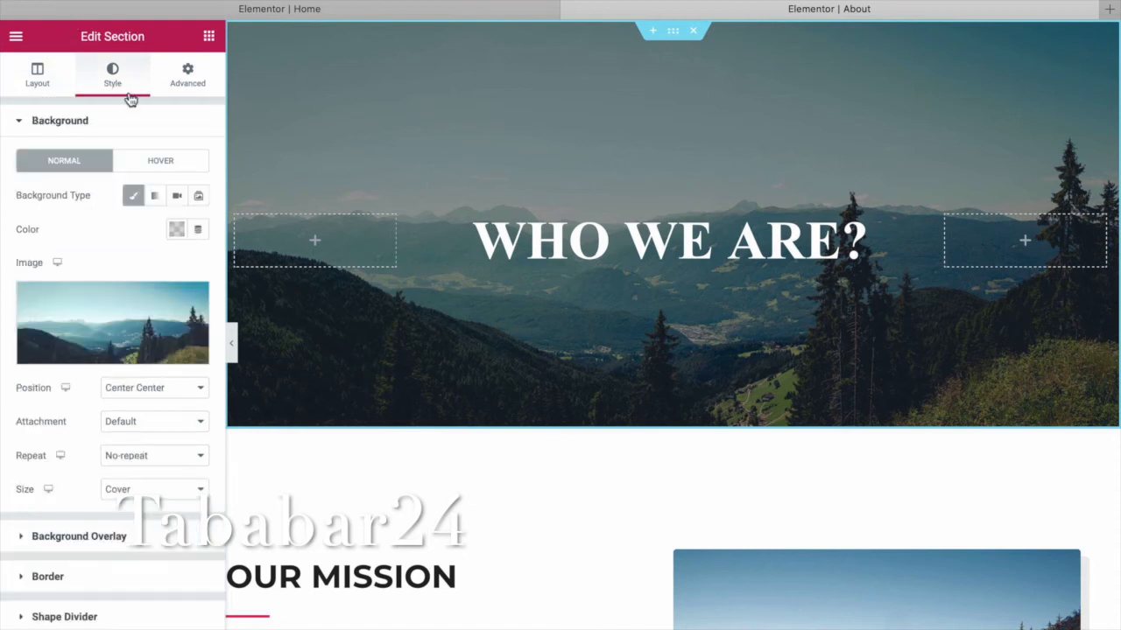
pyautogui.moveTo(164, 332)
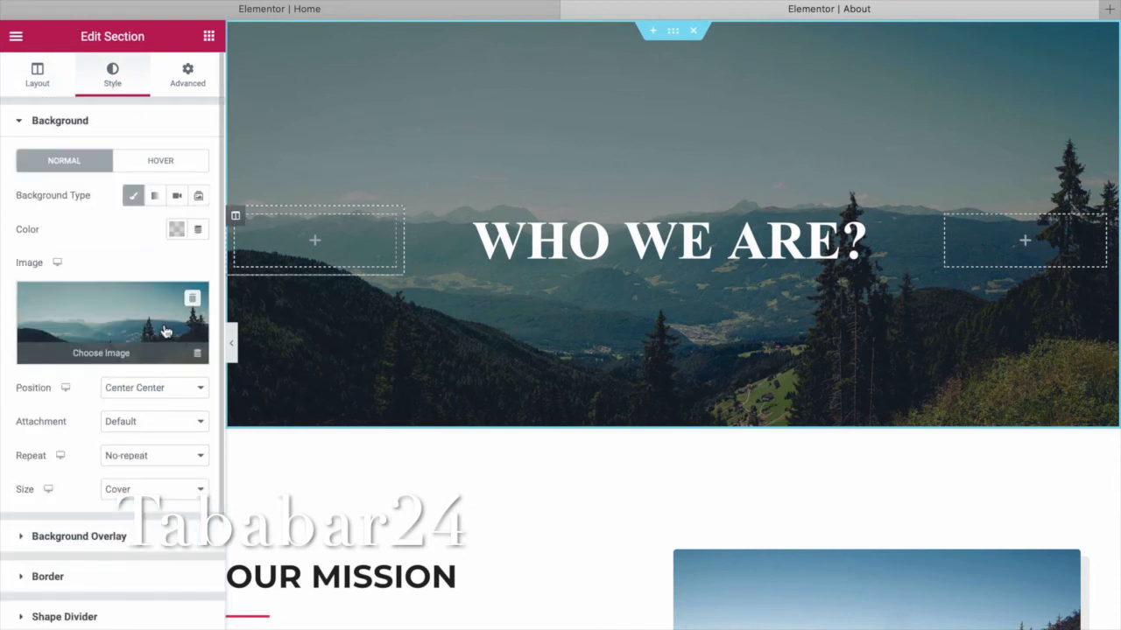
pyautogui.click(194, 298)
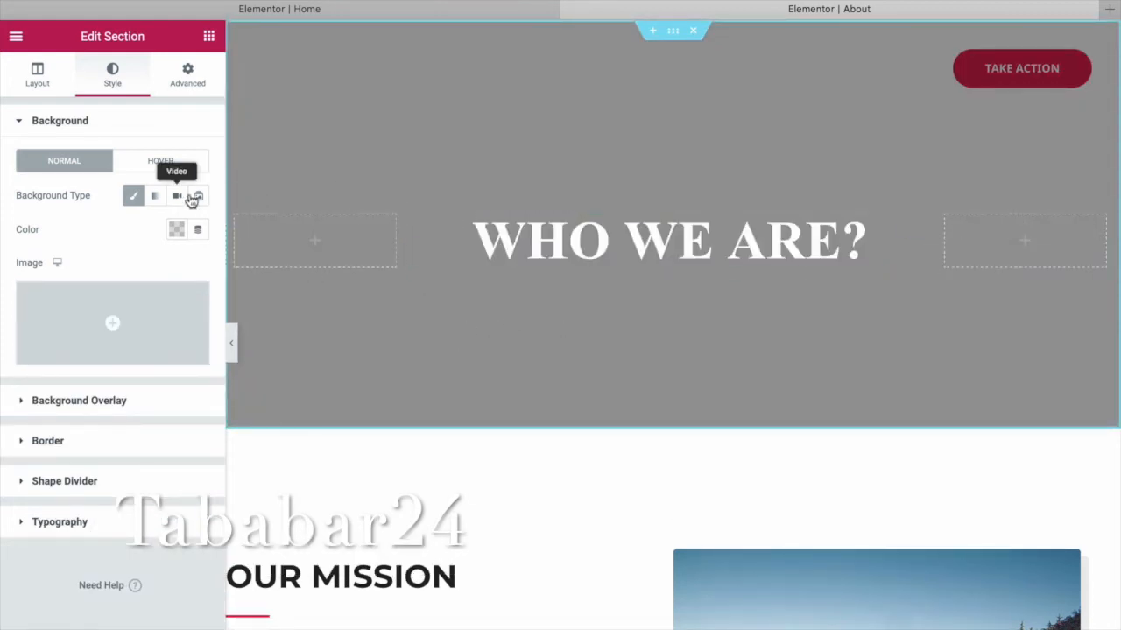
# Give the hero a solid classic background colour of #3D1FAE.
pyautogui.click(134, 196)
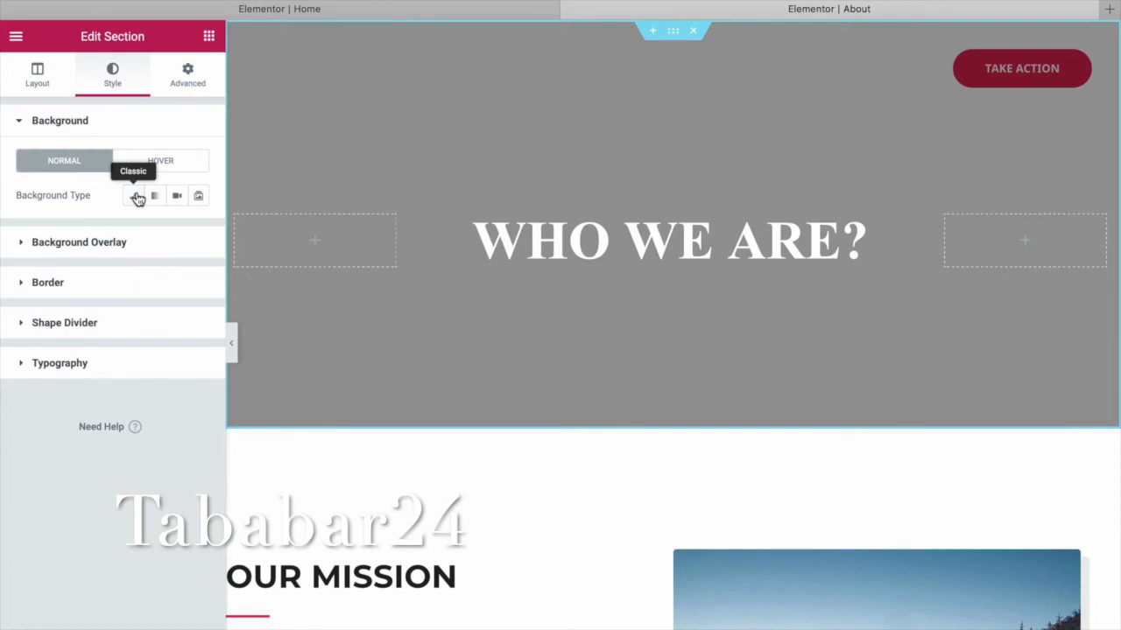
pyautogui.click(134, 196)
pyautogui.click(179, 230)
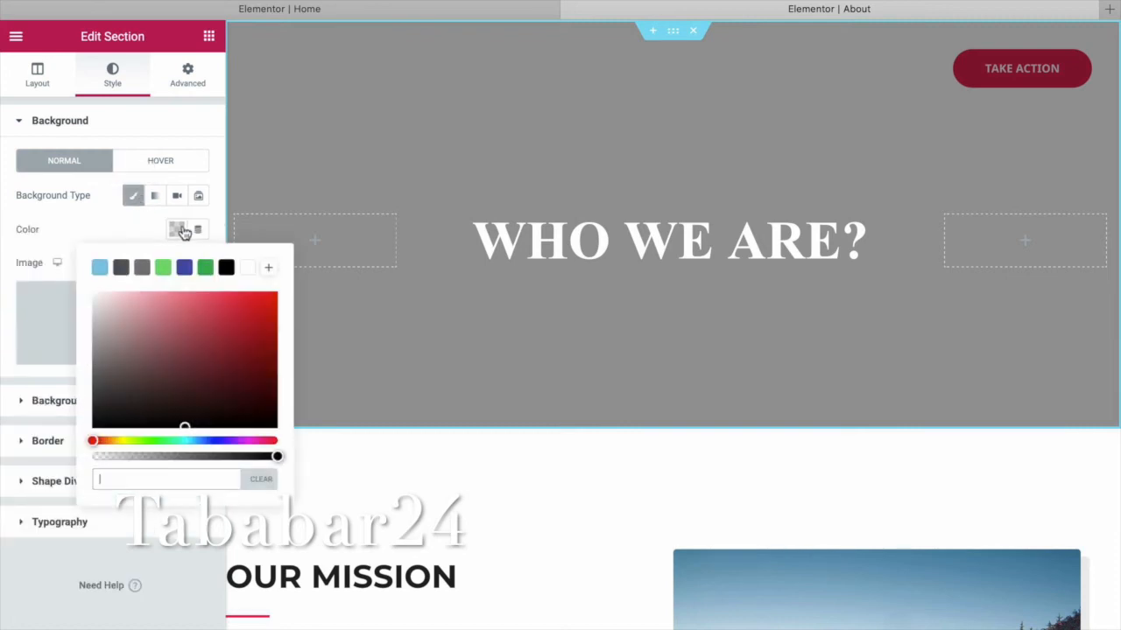
pyautogui.click(251, 350)
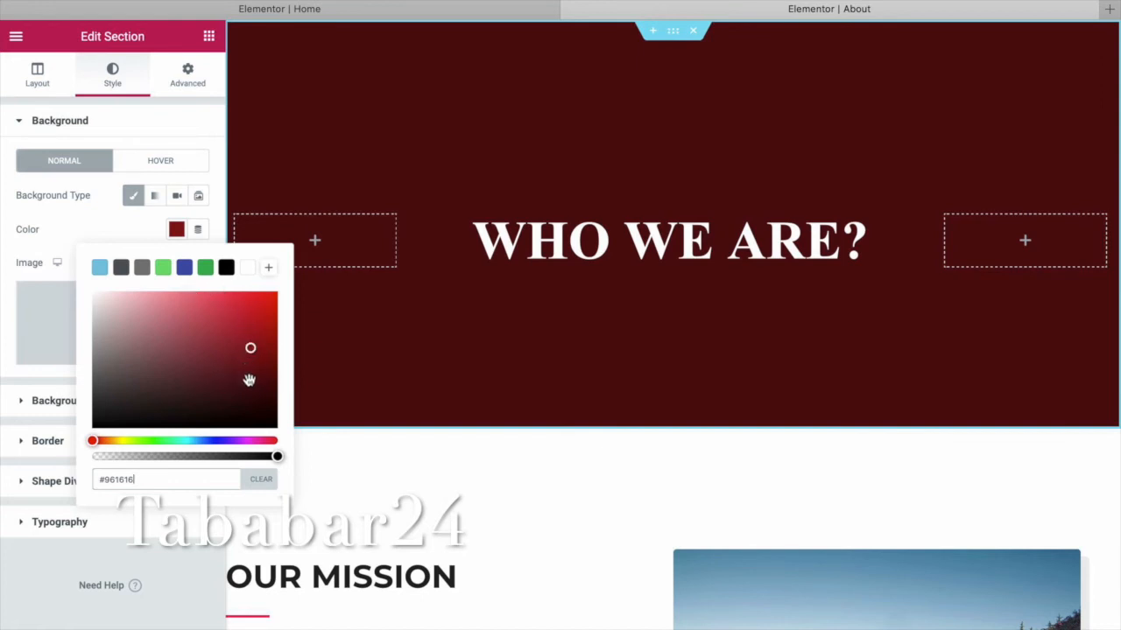
pyautogui.click(267, 311)
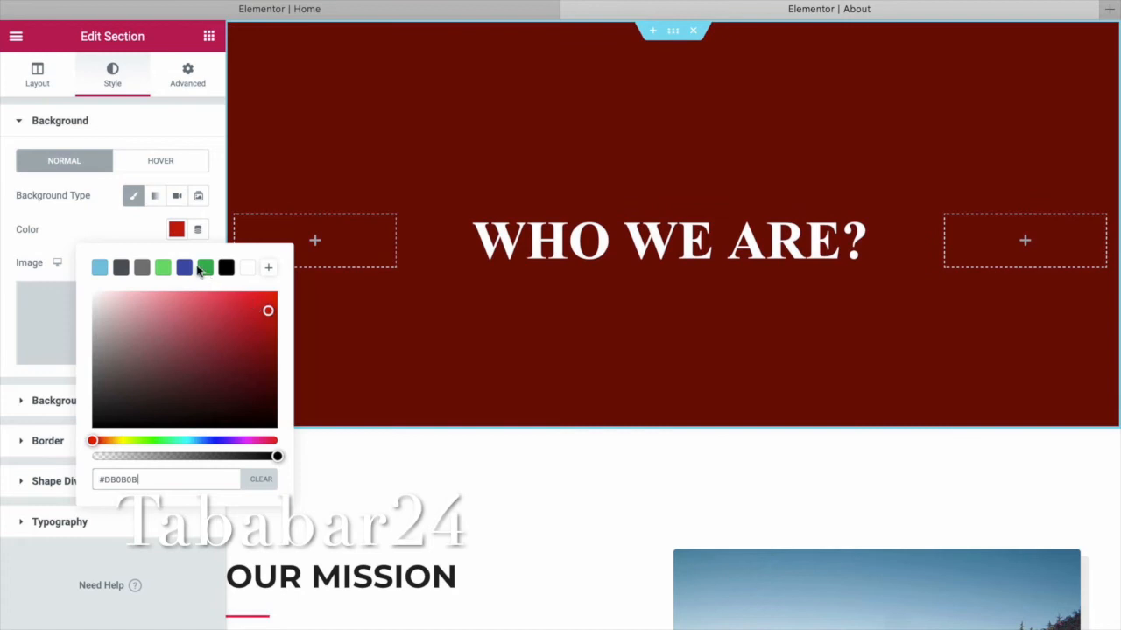
pyautogui.click(205, 269)
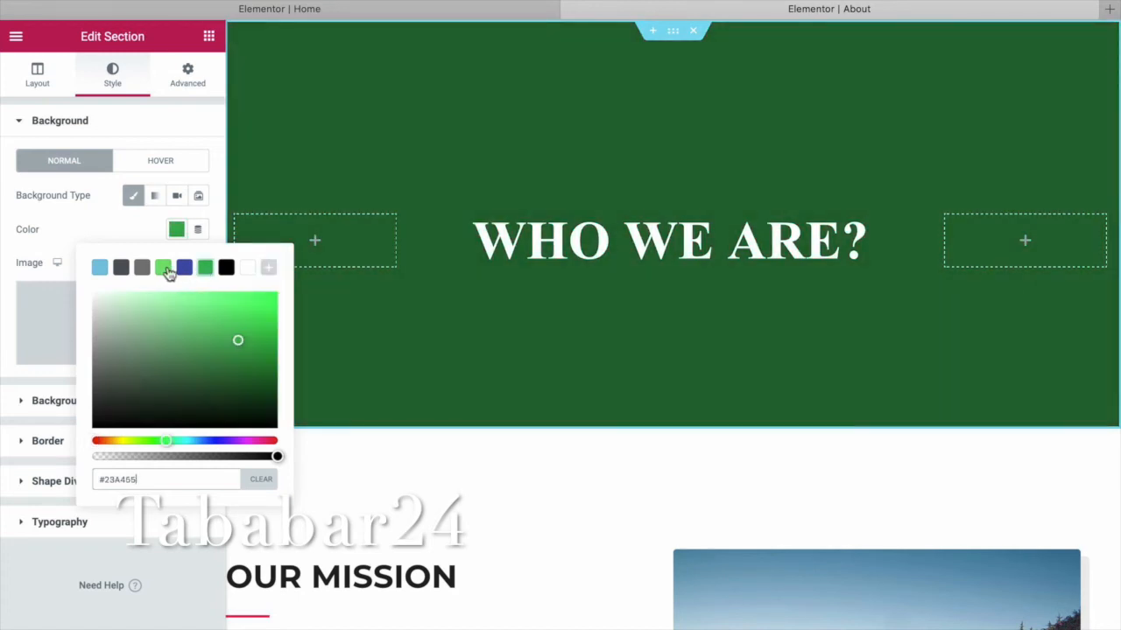
pyautogui.click(163, 268)
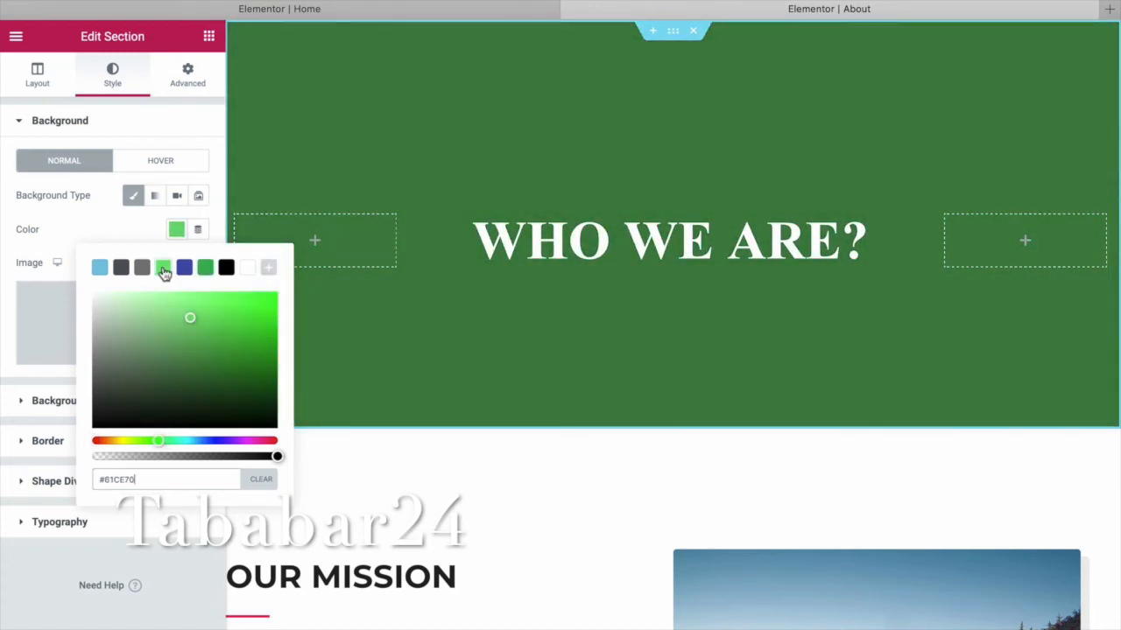
pyautogui.moveTo(277, 457)
pyautogui.mouseDown()
pyautogui.moveTo(177, 455)
pyautogui.moveTo(279, 456)
pyautogui.mouseUp()
pyautogui.moveTo(270, 381)
pyautogui.mouseDown()
pyautogui.moveTo(248, 406)
pyautogui.moveTo(195, 399)
pyautogui.mouseUp()
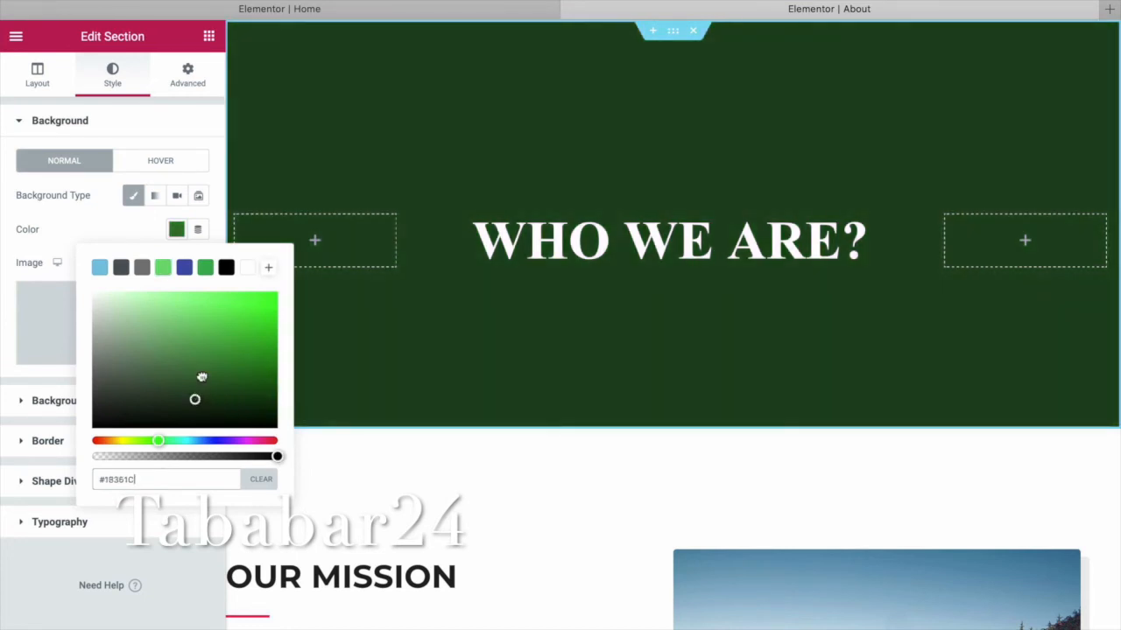
pyautogui.click(111, 378)
pyautogui.moveTo(112, 379)
pyautogui.mouseDown()
pyautogui.moveTo(167, 342)
pyautogui.moveTo(238, 336)
pyautogui.mouseUp()
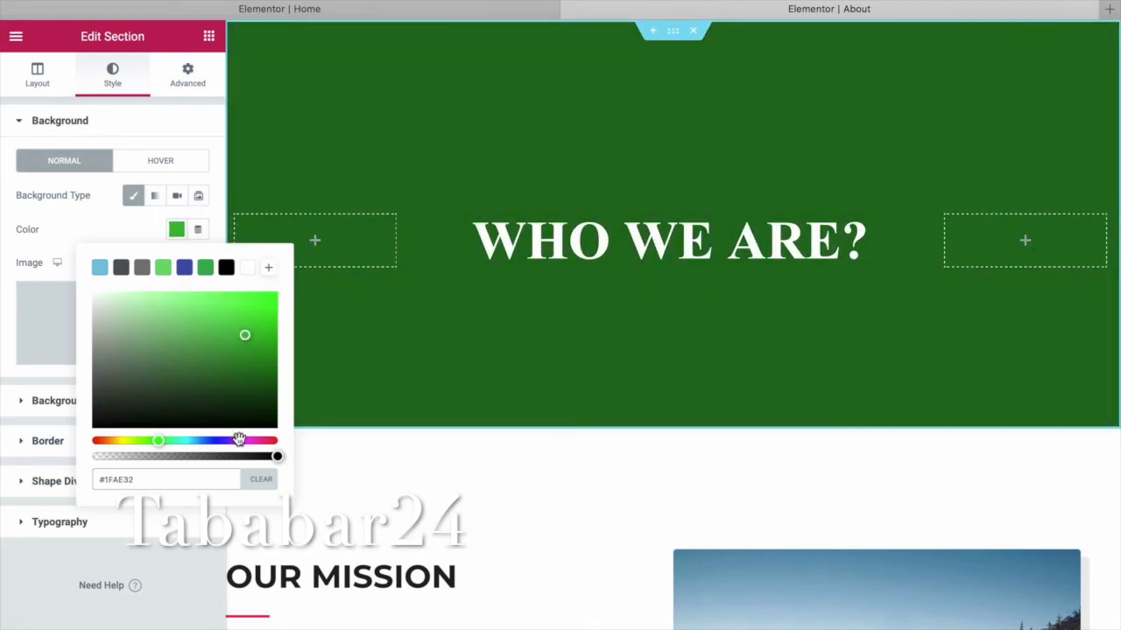
pyautogui.moveTo(165, 440); pyautogui.dragTo(223, 438)
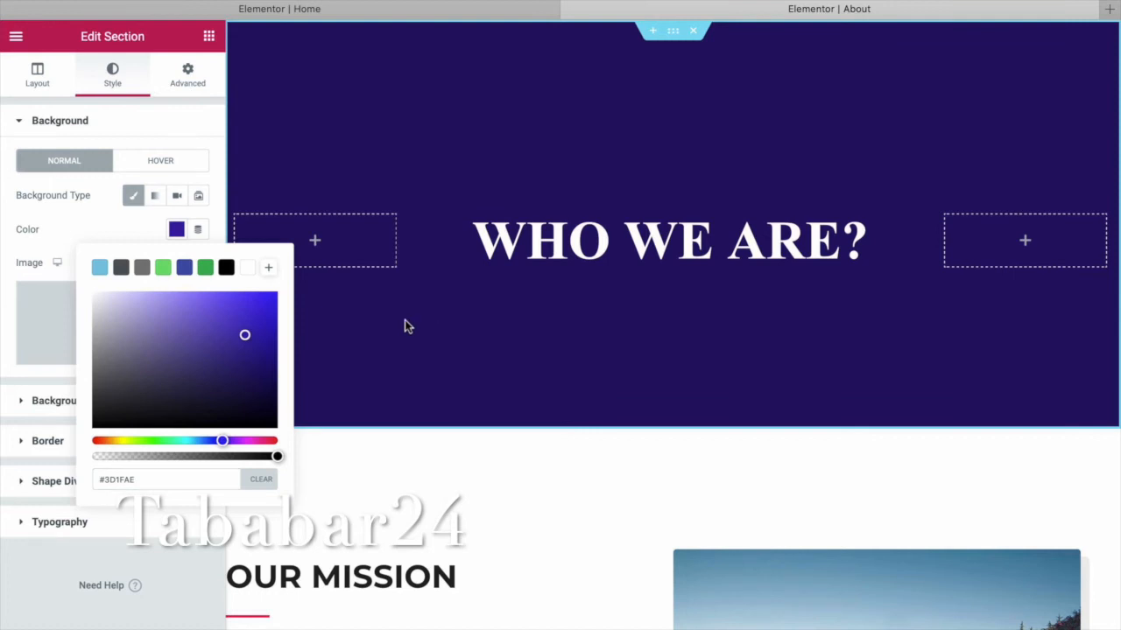
# Lower the hero's top padding from 230 to 120.
pyautogui.click(187, 76)
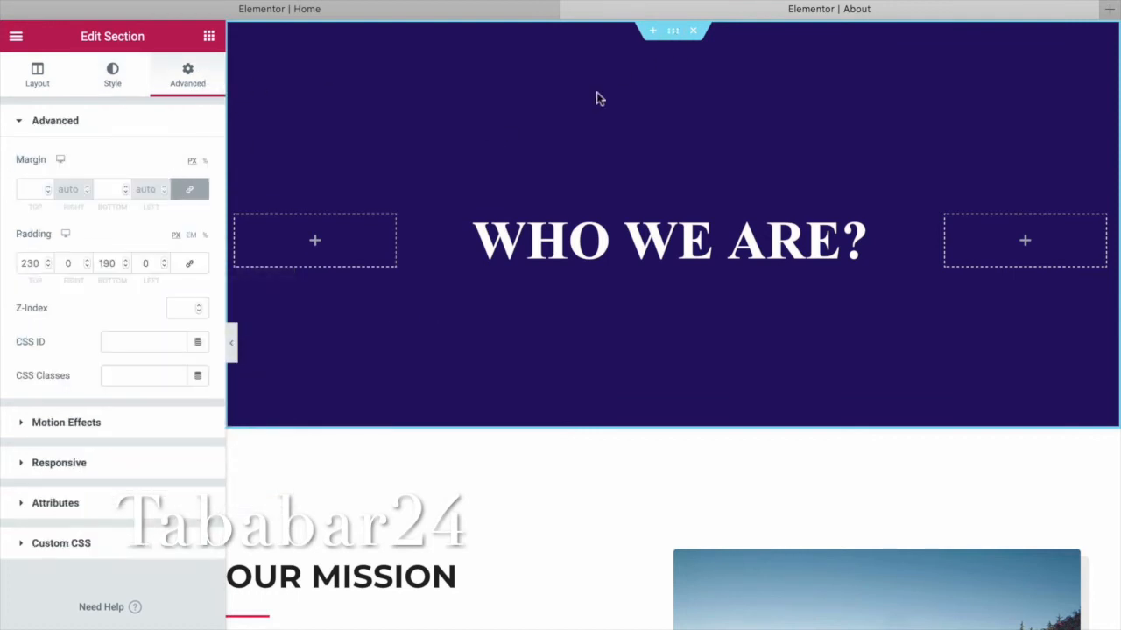
pyautogui.click(50, 267)
pyautogui.click(50, 267)
pyautogui.click(49, 267)
pyautogui.click(49, 267)
pyautogui.click(50, 267)
pyautogui.click(49, 267)
pyautogui.click(49, 267)
pyautogui.click(49, 267)
pyautogui.click(49, 267)
pyautogui.click(49, 267)
pyautogui.click(49, 267)
pyautogui.click(49, 267)
pyautogui.click(49, 267)
pyautogui.click(49, 267)
pyautogui.click(49, 267)
pyautogui.click(49, 267)
pyautogui.click(49, 267)
pyautogui.click(49, 267)
pyautogui.click(49, 267)
pyautogui.click(49, 267)
pyautogui.click(49, 267)
pyautogui.click(49, 267)
pyautogui.click(49, 267)
pyautogui.click(49, 267)
pyautogui.click(49, 267)
pyautogui.click(50, 267)
pyautogui.click(49, 267)
pyautogui.click(49, 267)
pyautogui.click(49, 267)
pyautogui.click(49, 267)
pyautogui.click(49, 267)
pyautogui.click(49, 267)
pyautogui.click(49, 267)
pyautogui.click(49, 267)
pyautogui.click(49, 267)
pyautogui.click(49, 267)
pyautogui.click(49, 267)
pyautogui.click(49, 267)
pyautogui.click(49, 267)
pyautogui.click(49, 267)
pyautogui.click(49, 267)
pyautogui.click(49, 267)
pyautogui.click(49, 267)
pyautogui.click(49, 267)
pyautogui.click(49, 267)
pyautogui.click(49, 267)
pyautogui.click(49, 267)
pyautogui.click(49, 267)
pyautogui.click(49, 267)
pyautogui.click(49, 267)
pyautogui.click(49, 267)
pyautogui.click(49, 267)
pyautogui.click(49, 267)
pyautogui.click(49, 267)
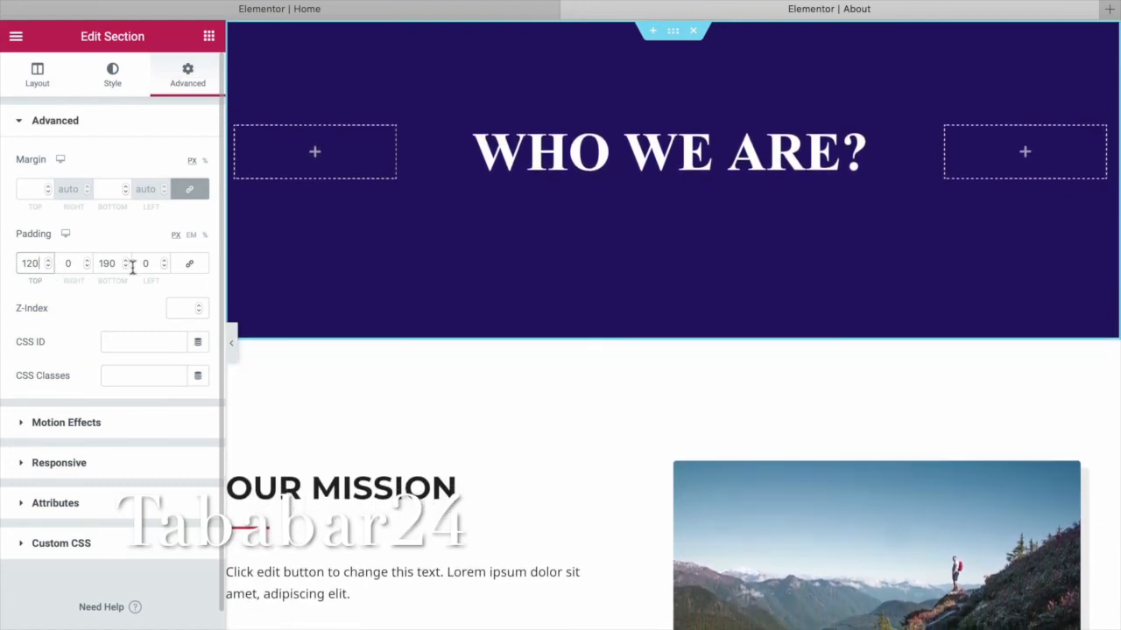
# Lower the hero's bottom padding from 190 to 121.
pyautogui.click(125, 267)
pyautogui.click(125, 267)
pyautogui.click(125, 267)
pyautogui.click(125, 267)
pyautogui.click(126, 267)
pyautogui.click(125, 267)
pyautogui.click(125, 267)
pyautogui.click(125, 267)
pyautogui.click(125, 267)
pyautogui.click(125, 267)
pyautogui.click(125, 267)
pyautogui.click(125, 267)
pyautogui.click(125, 267)
pyautogui.click(125, 267)
pyautogui.click(125, 267)
pyautogui.click(126, 267)
pyautogui.click(125, 267)
pyautogui.click(125, 267)
pyautogui.click(125, 267)
pyautogui.click(126, 267)
pyautogui.click(125, 267)
pyautogui.click(125, 267)
pyautogui.click(125, 267)
pyautogui.click(125, 267)
pyautogui.click(125, 267)
pyautogui.click(125, 267)
pyautogui.click(125, 267)
pyautogui.click(125, 267)
pyautogui.click(125, 267)
pyautogui.click(125, 267)
pyautogui.click(125, 267)
pyautogui.click(125, 267)
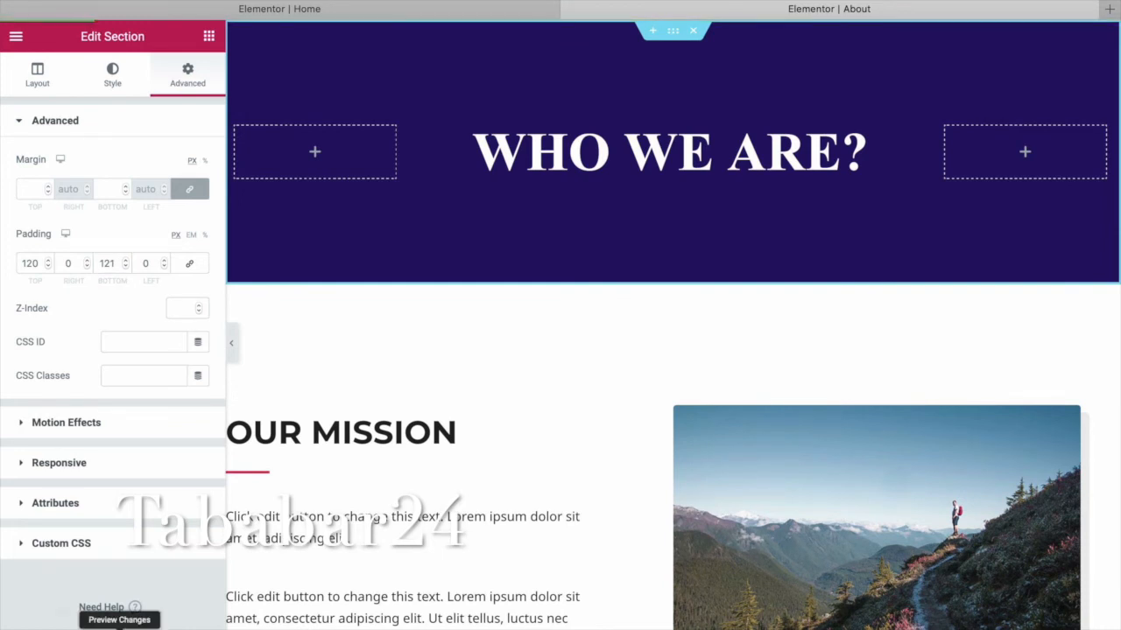
# Preview the About page, check the hiker image and mission text, then select the Our Mission section.
pyautogui.click(119, 624)
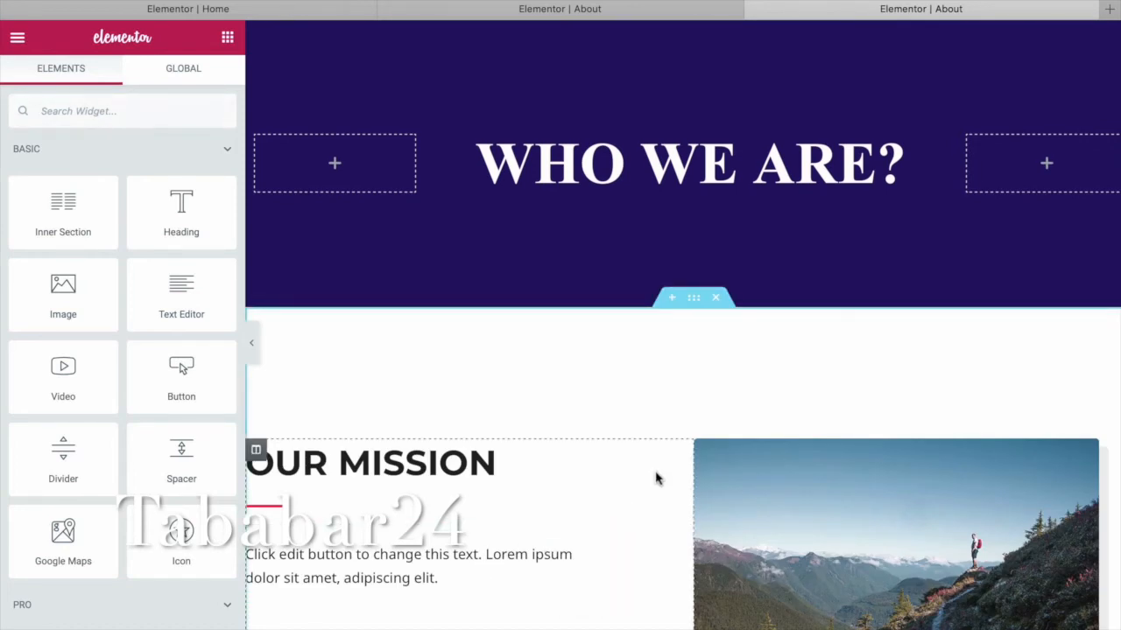
pyautogui.click(828, 464)
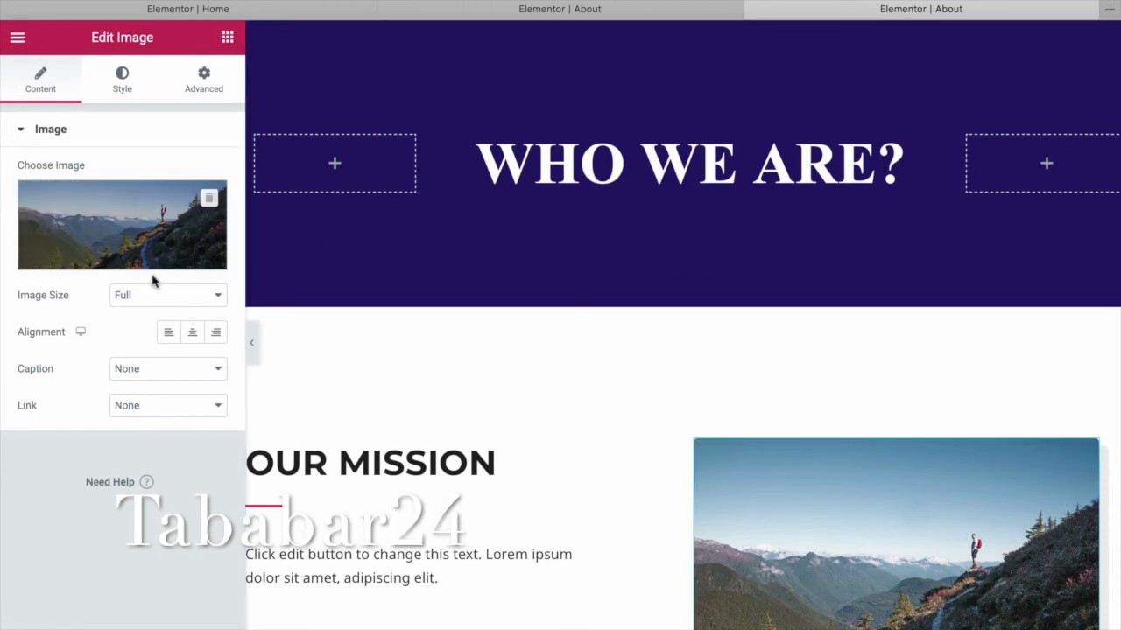
pyautogui.click(470, 528)
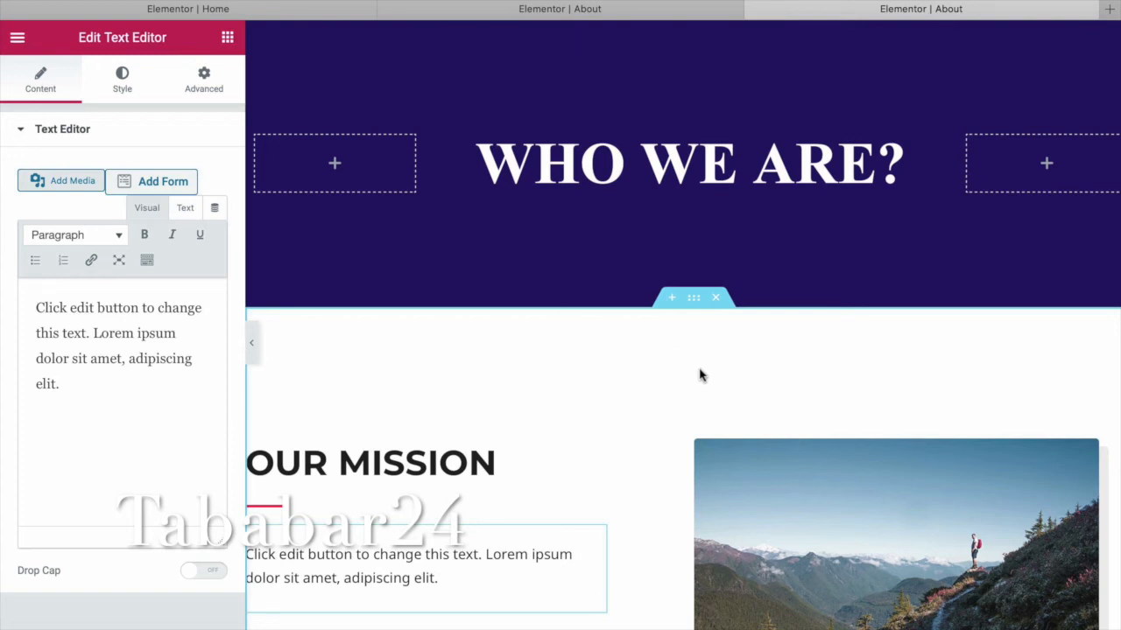
pyautogui.click(694, 299)
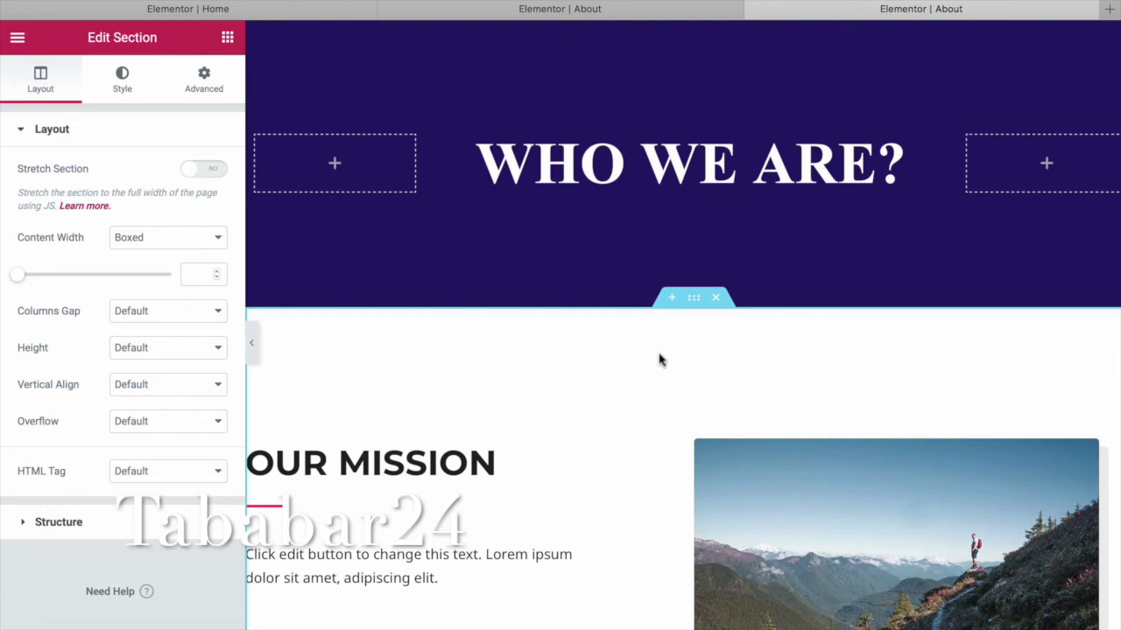
# Cut Our Mission's padding from 150 to 45 at the top and from 90 to 38 at the bottom.
pyautogui.click(213, 83)
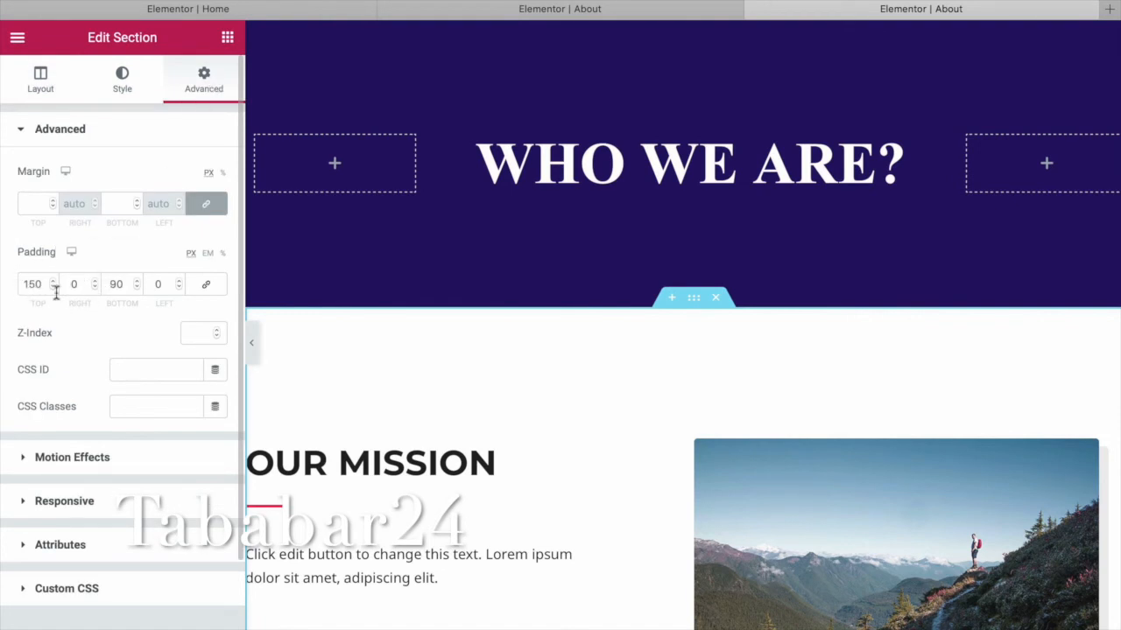
pyautogui.click(52, 288)
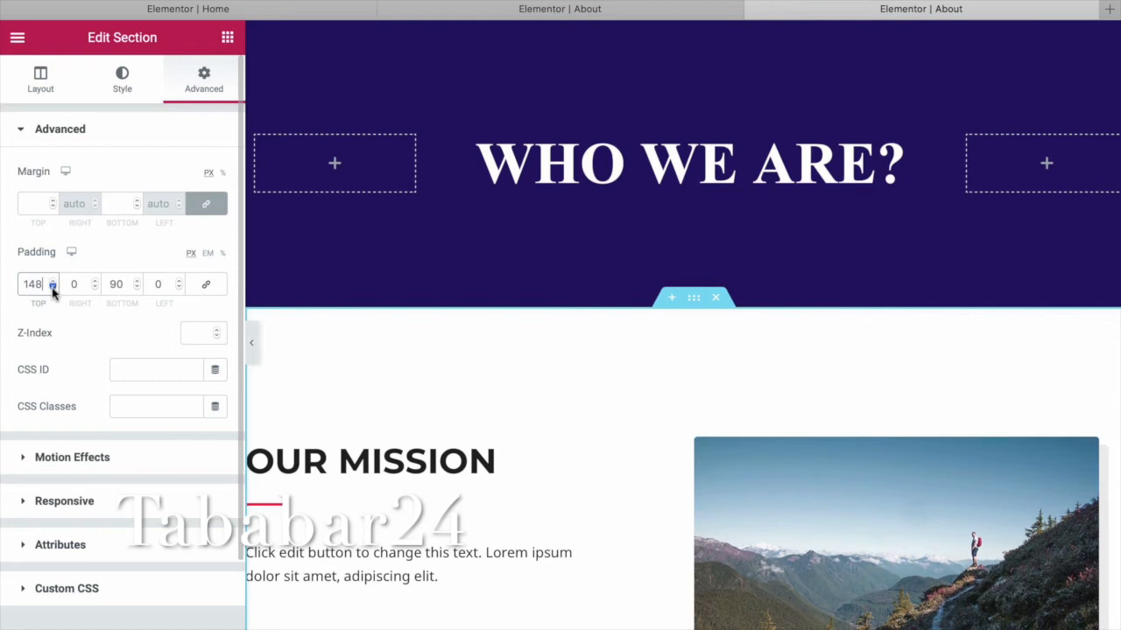
pyautogui.moveTo(53, 289); pyautogui.dragTo(53, 289)
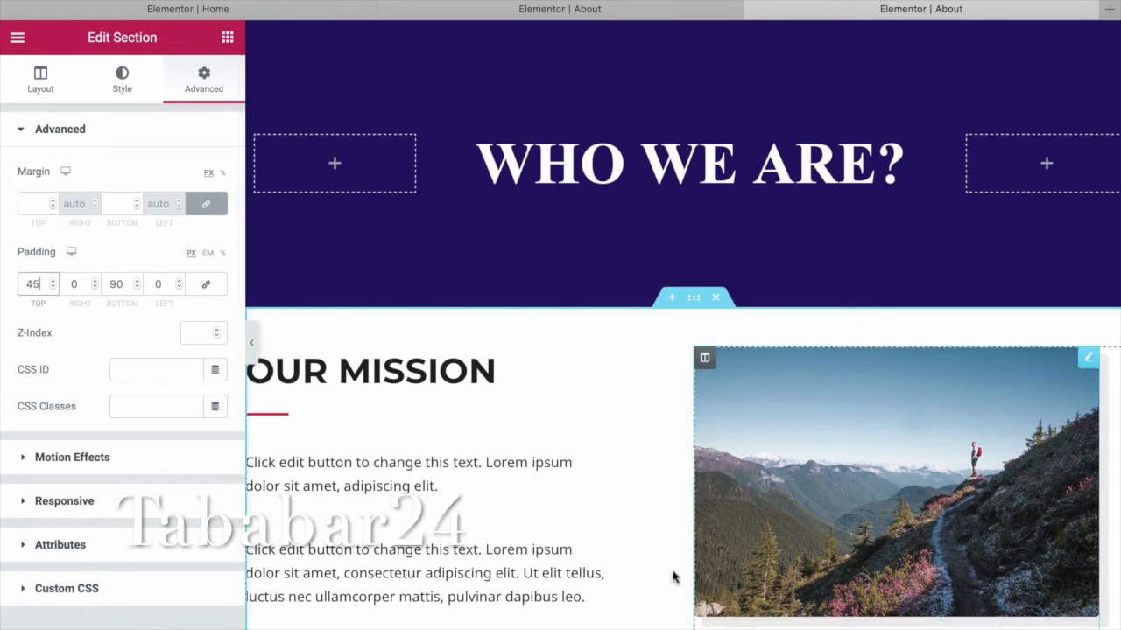
pyautogui.scroll(-3, 1117, 515)
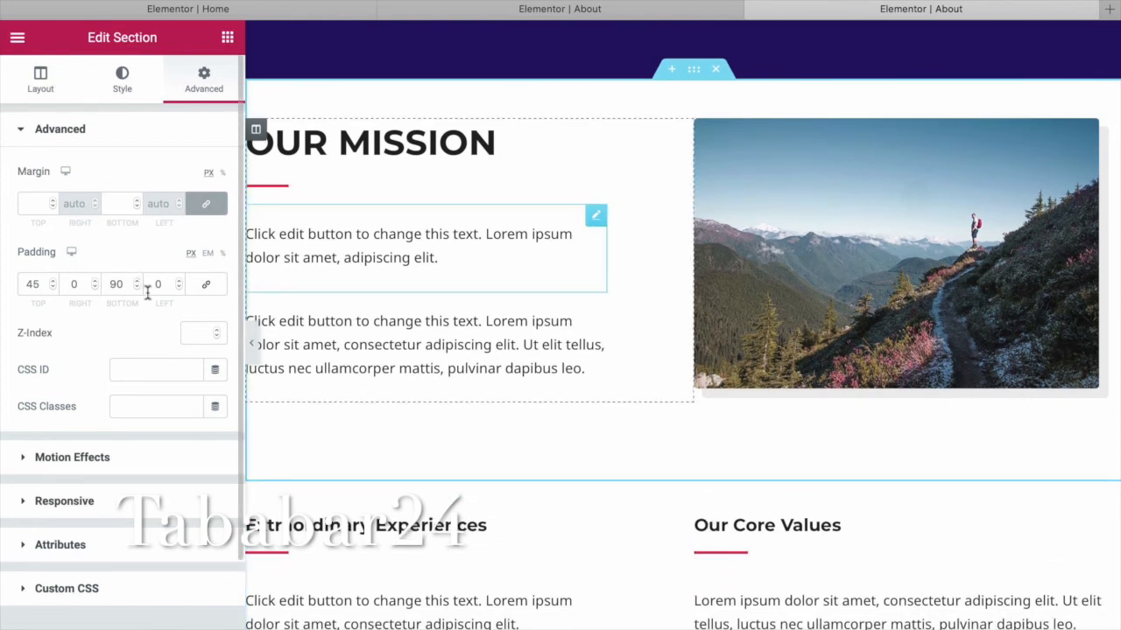
pyautogui.moveTo(136, 289); pyautogui.dragTo(135, 289)
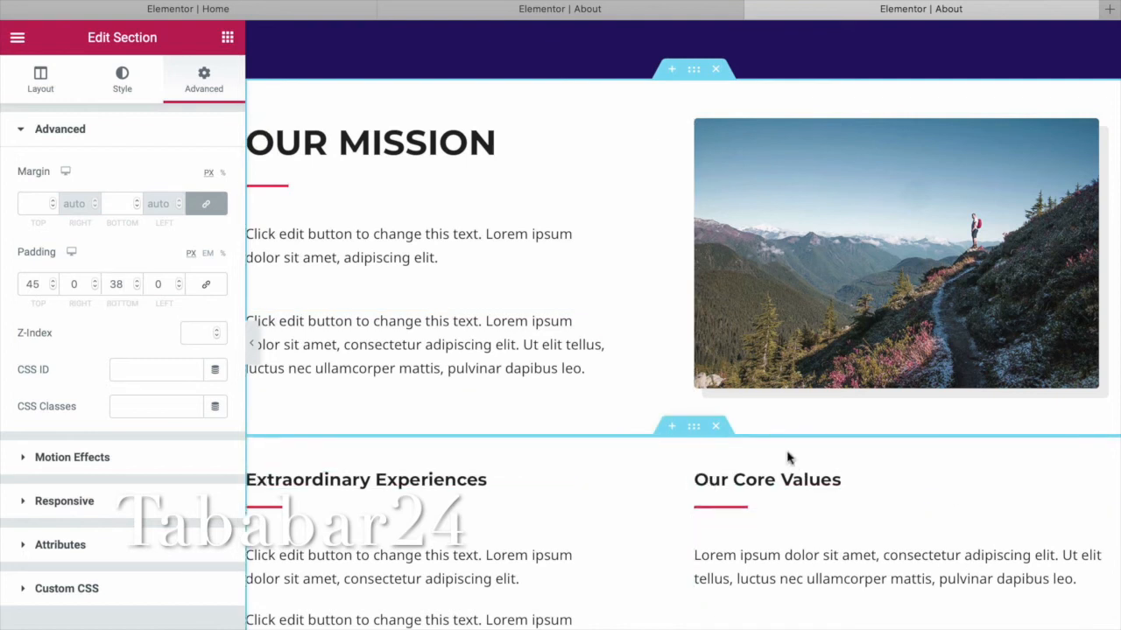
pyautogui.click(695, 429)
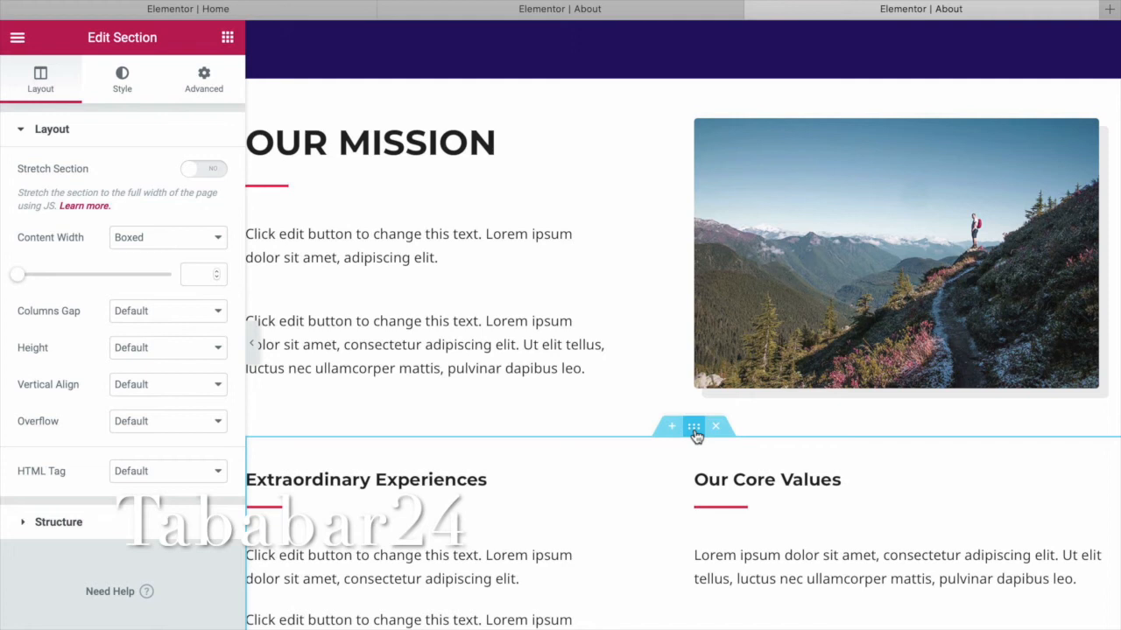
pyautogui.scroll(-2, 962, 391)
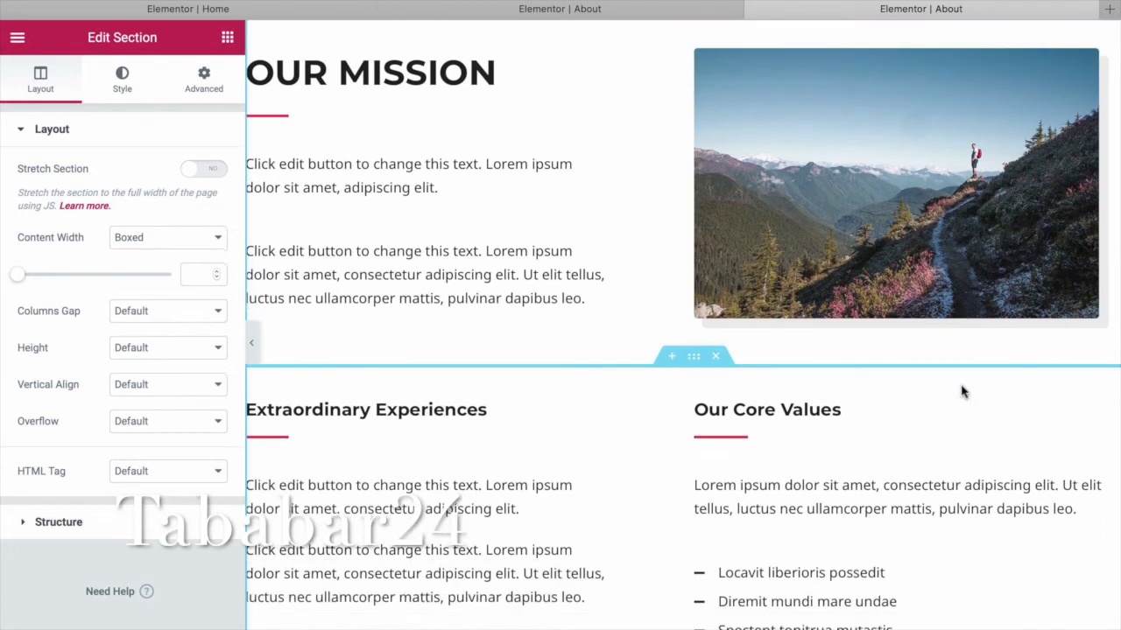
pyautogui.scroll(-6, 961, 391)
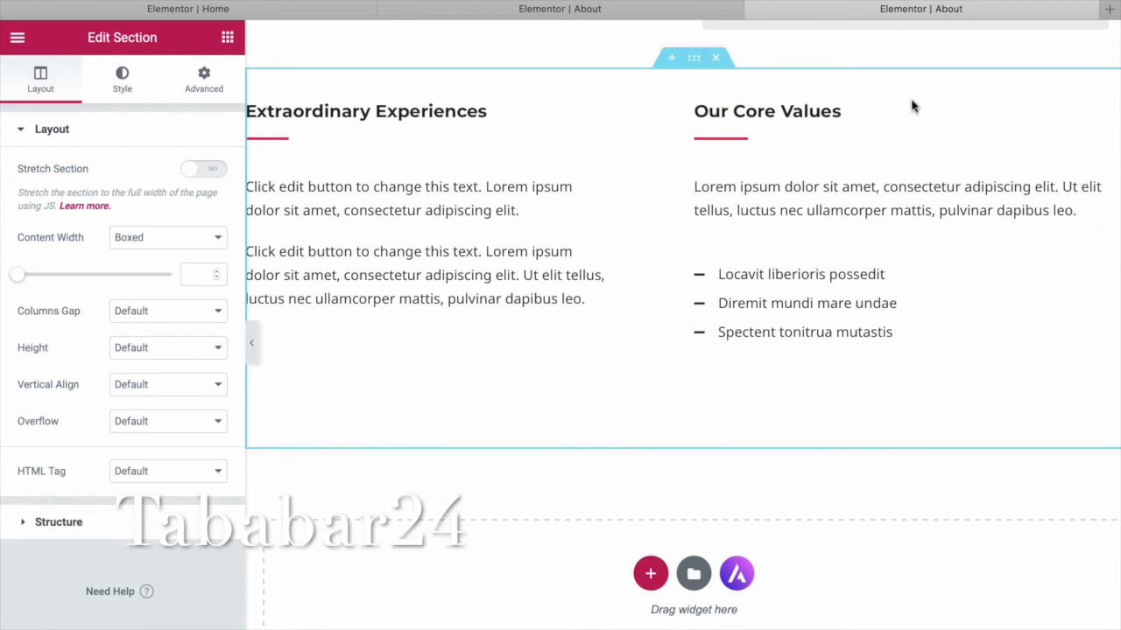
pyautogui.click(534, 210)
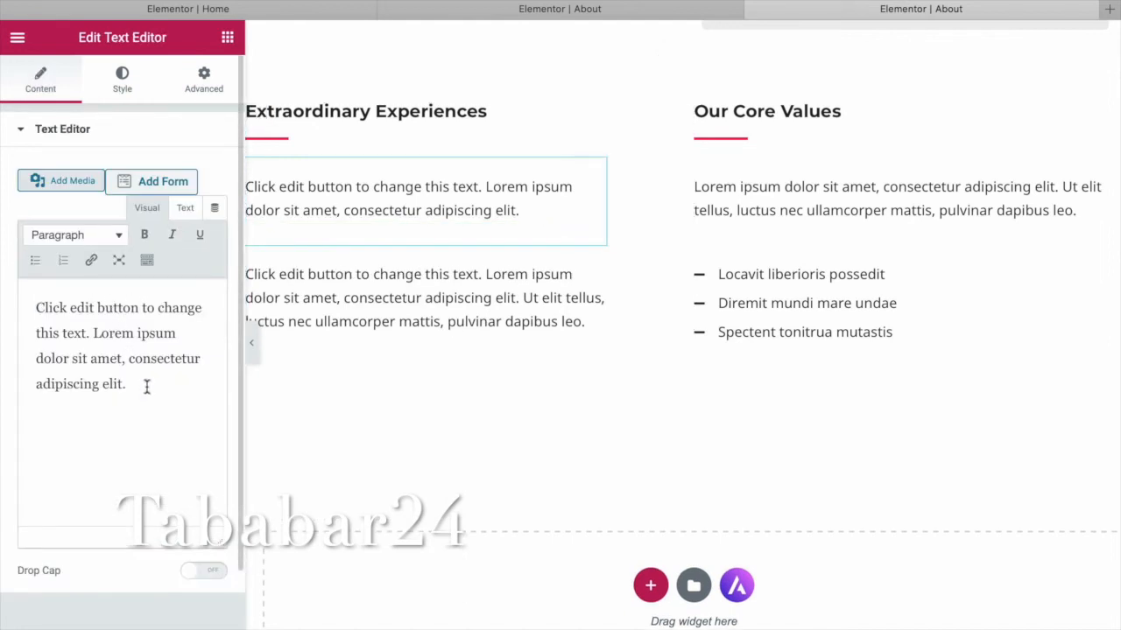
pyautogui.moveTo(133, 386); pyautogui.dragTo(34, 308)
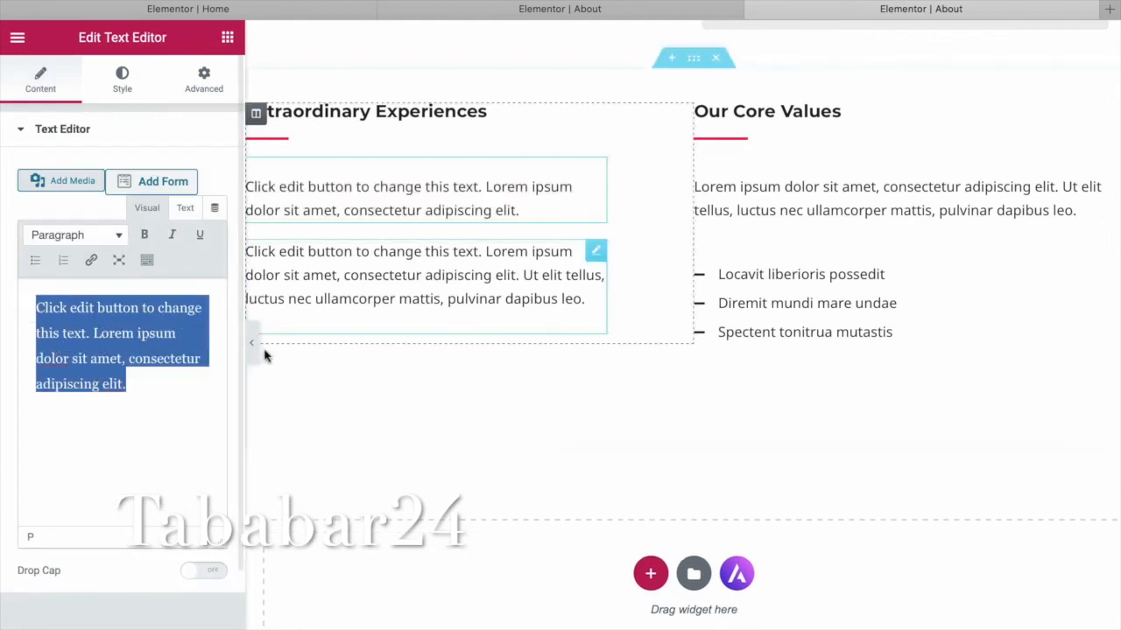
pyautogui.click(535, 299)
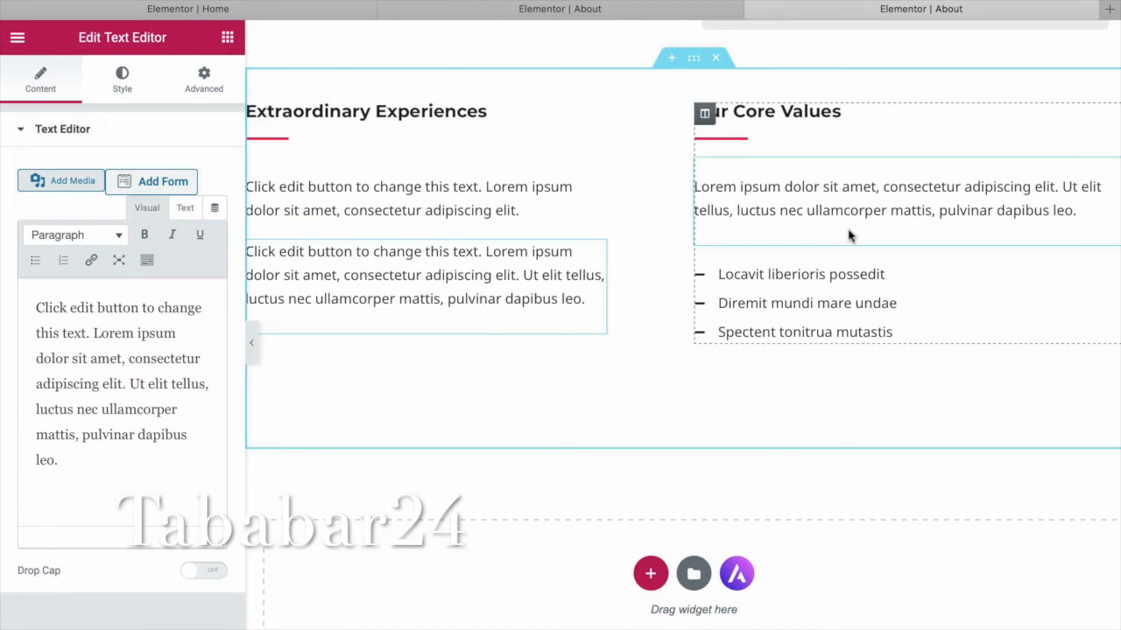
pyautogui.click(843, 292)
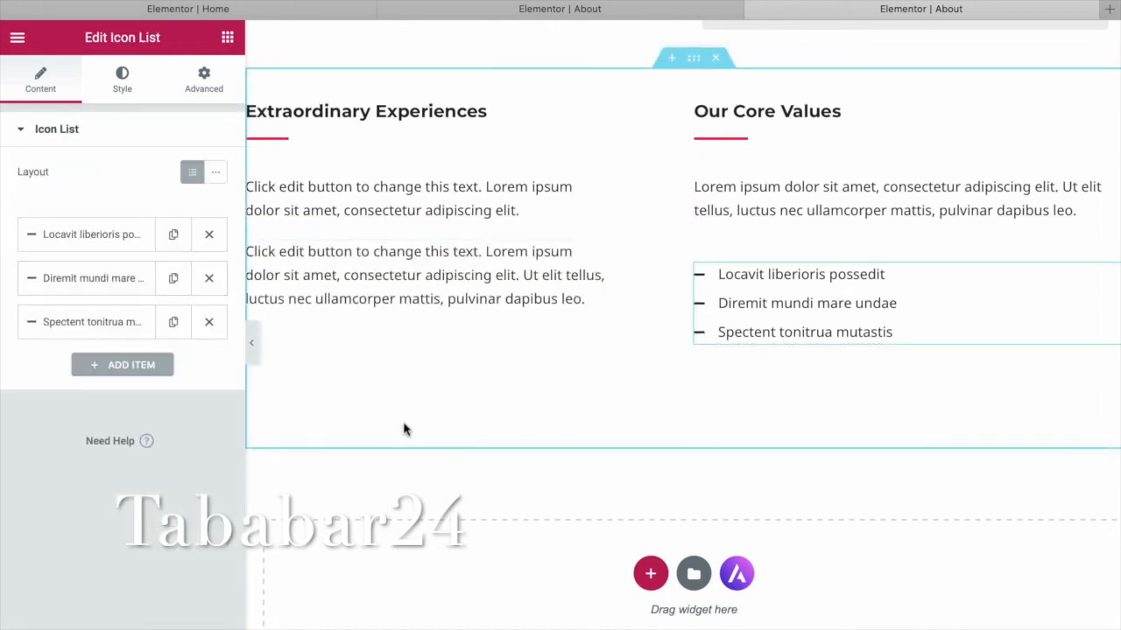
pyautogui.scroll(10, 403, 429)
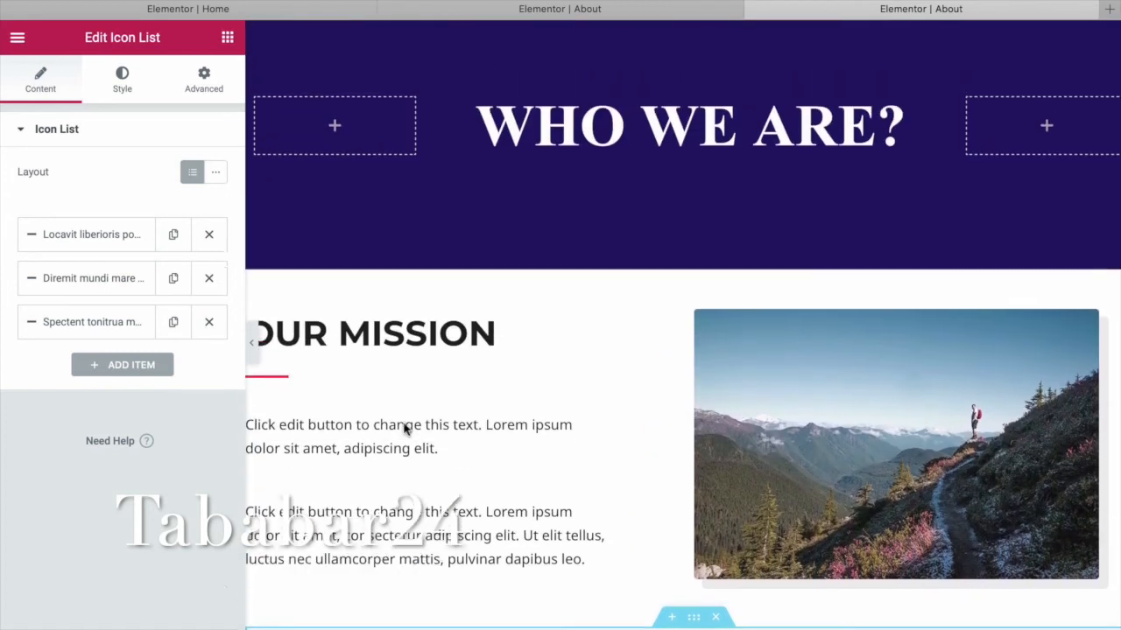
pyautogui.scroll(1, 404, 429)
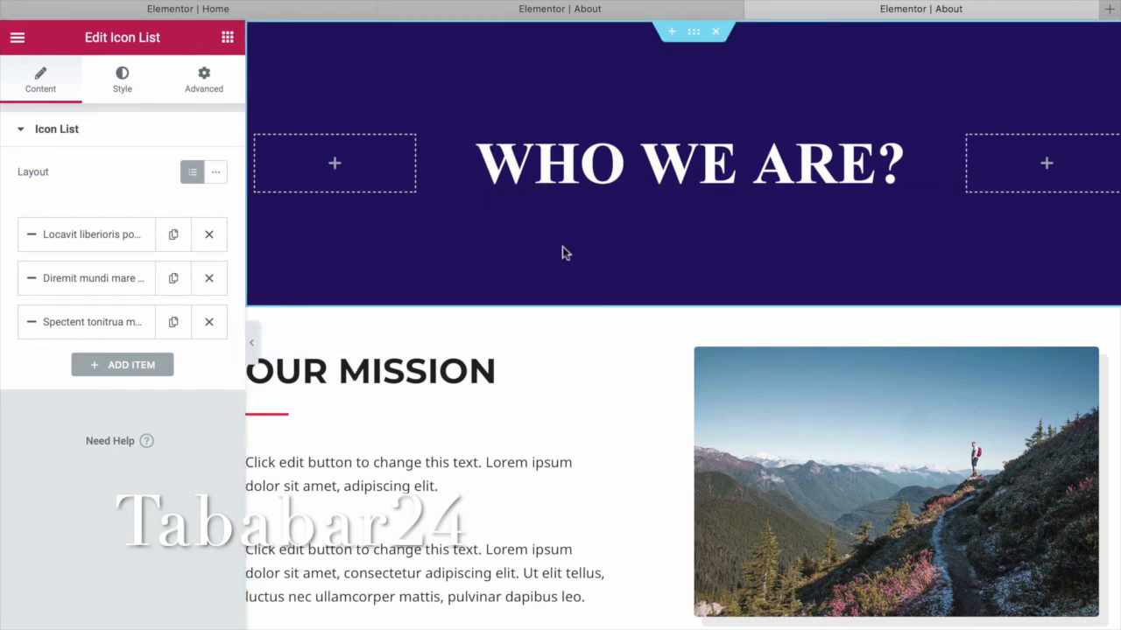
# Open the live Projects page in a new tab and scroll through its hero, HOLIDAY and CAMPING sections.
pyautogui.click(1111, 10)
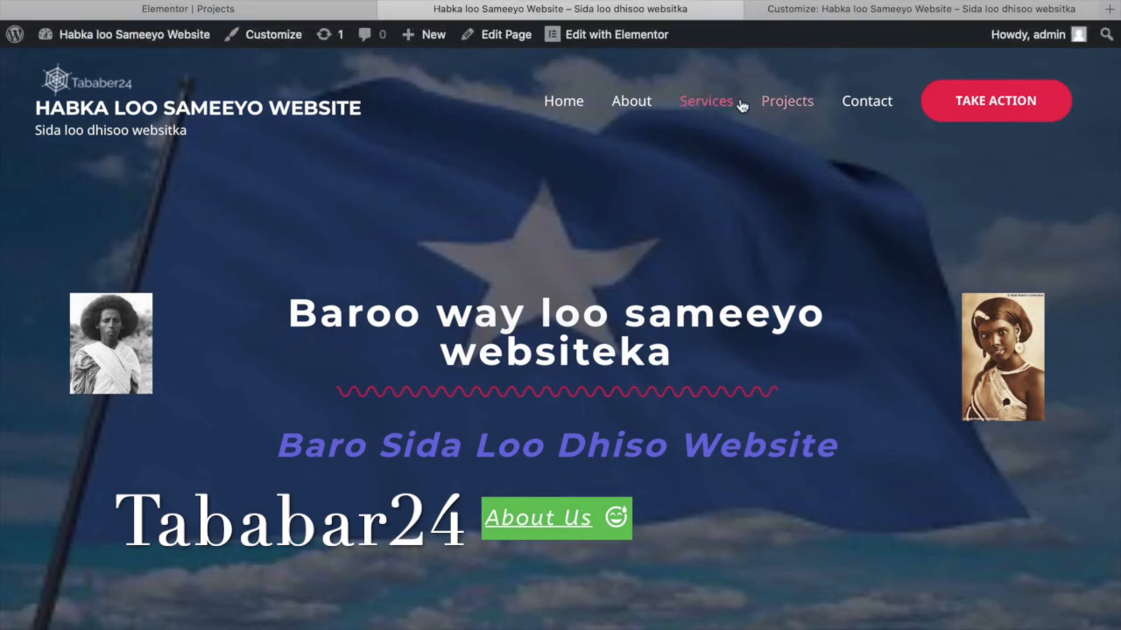
pyautogui.click(788, 103)
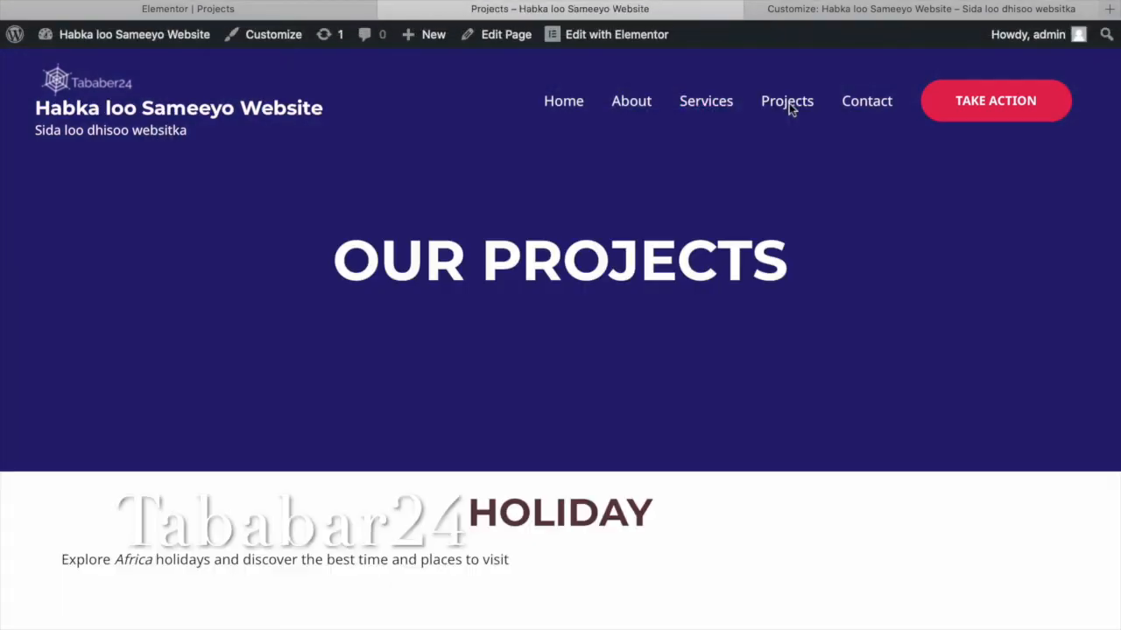
pyautogui.scroll(-5, 275, 180)
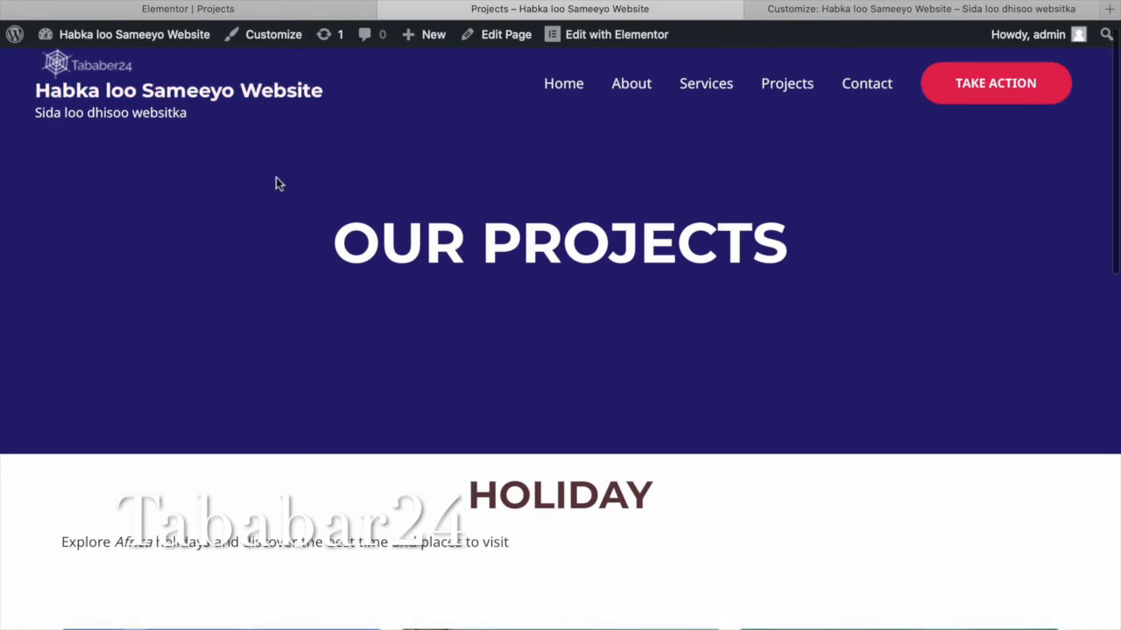
pyautogui.scroll(-2, 276, 180)
pyautogui.scroll(5, 275, 180)
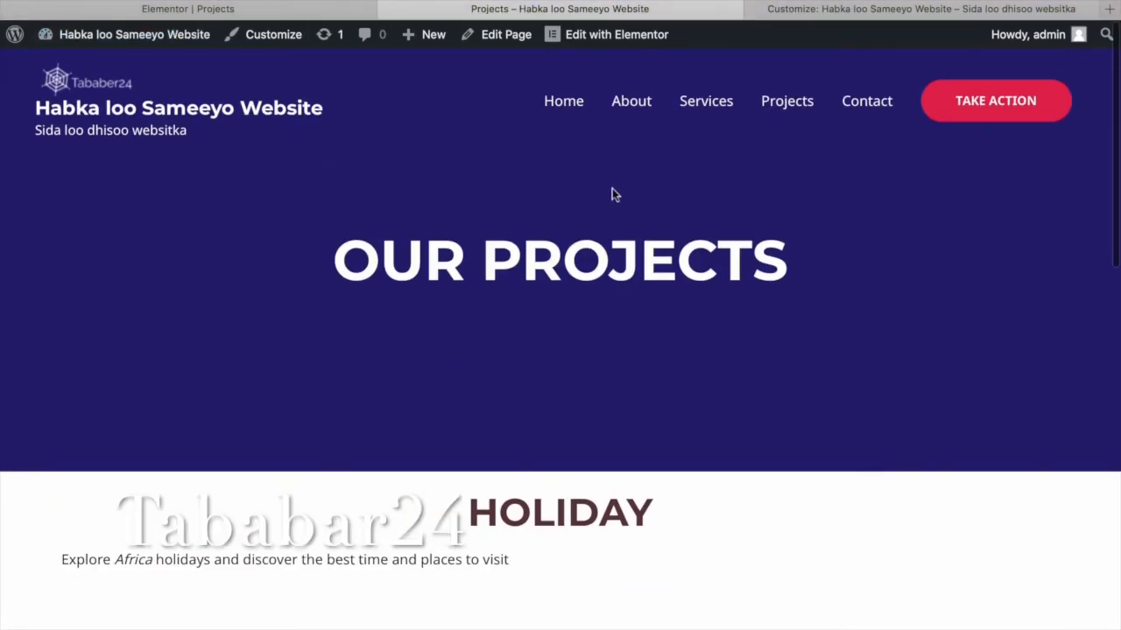
pyautogui.scroll(-8, 623, 181)
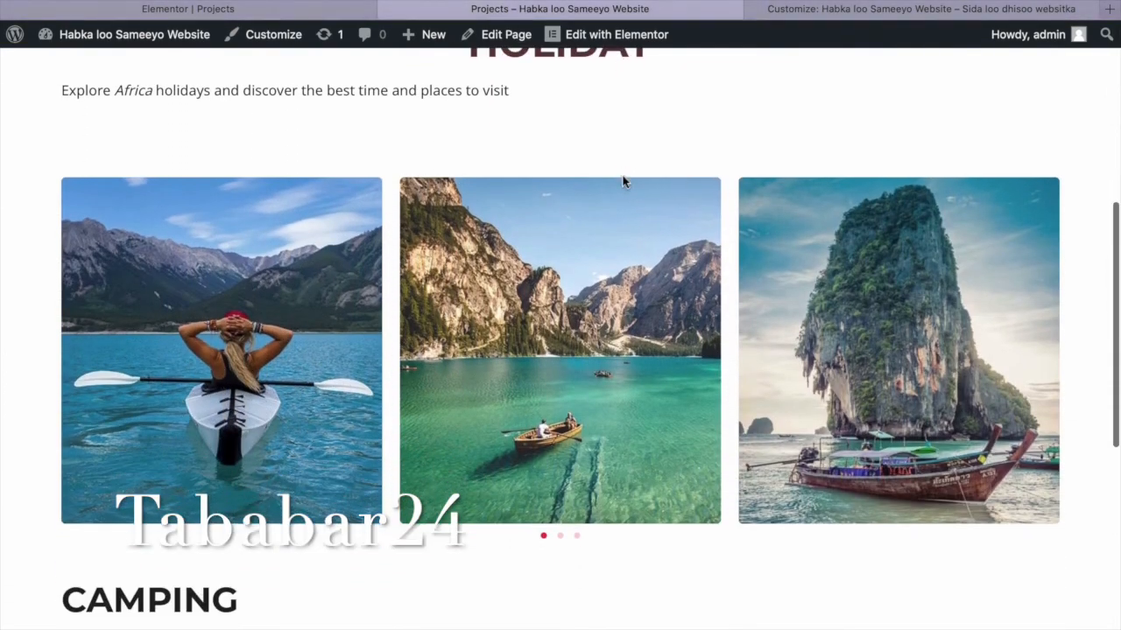
pyautogui.scroll(-8, 622, 181)
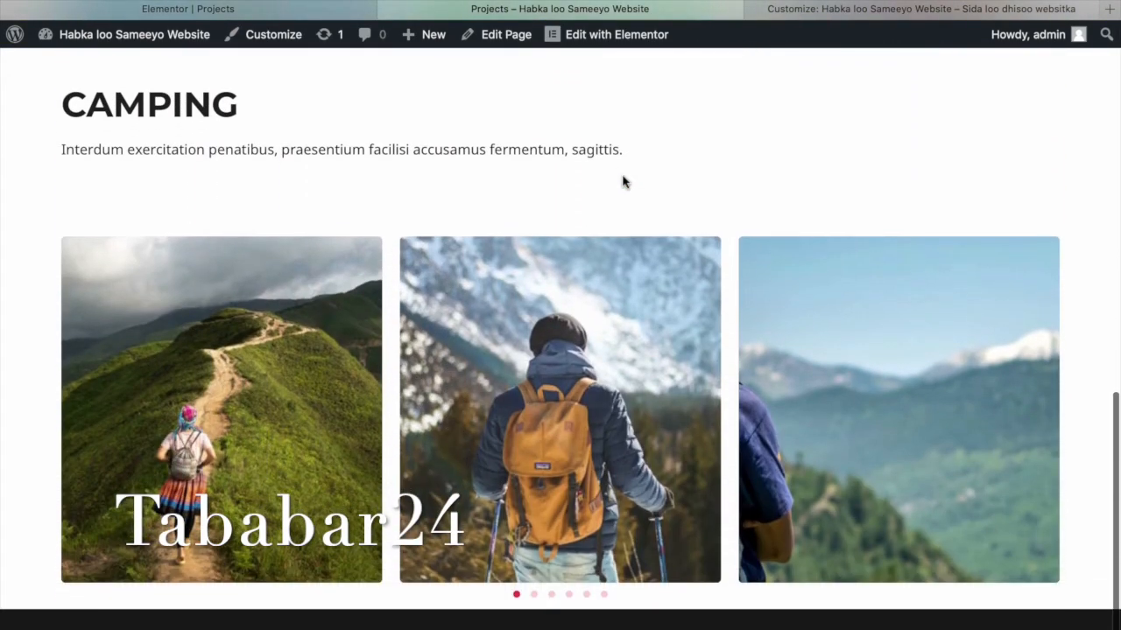
pyautogui.scroll(-2, 510, 268)
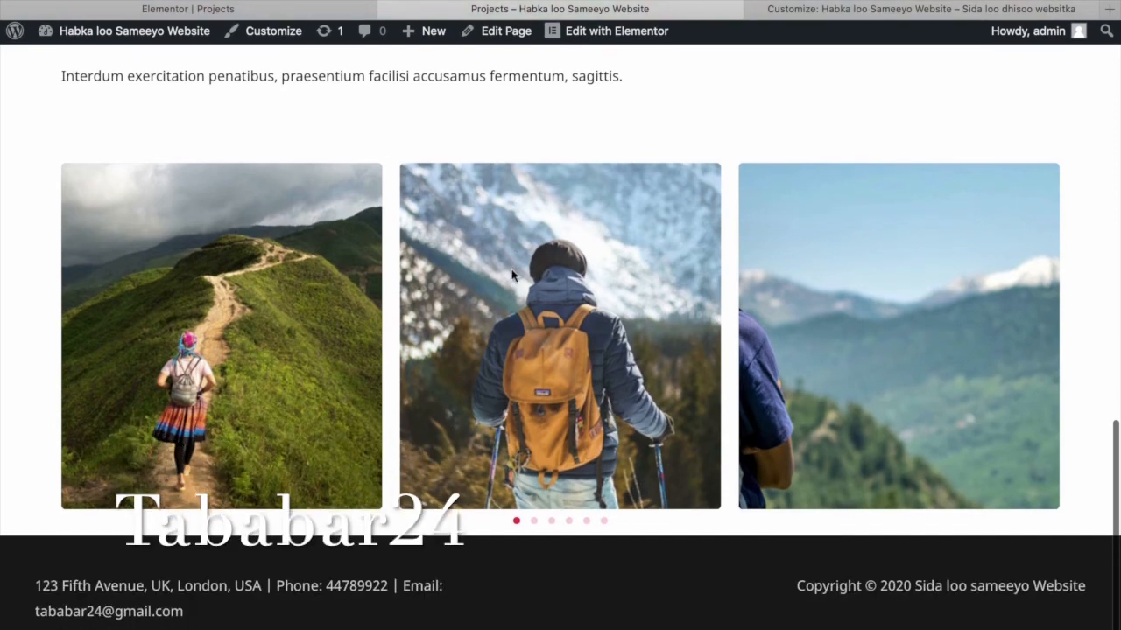
pyautogui.scroll(3, 512, 275)
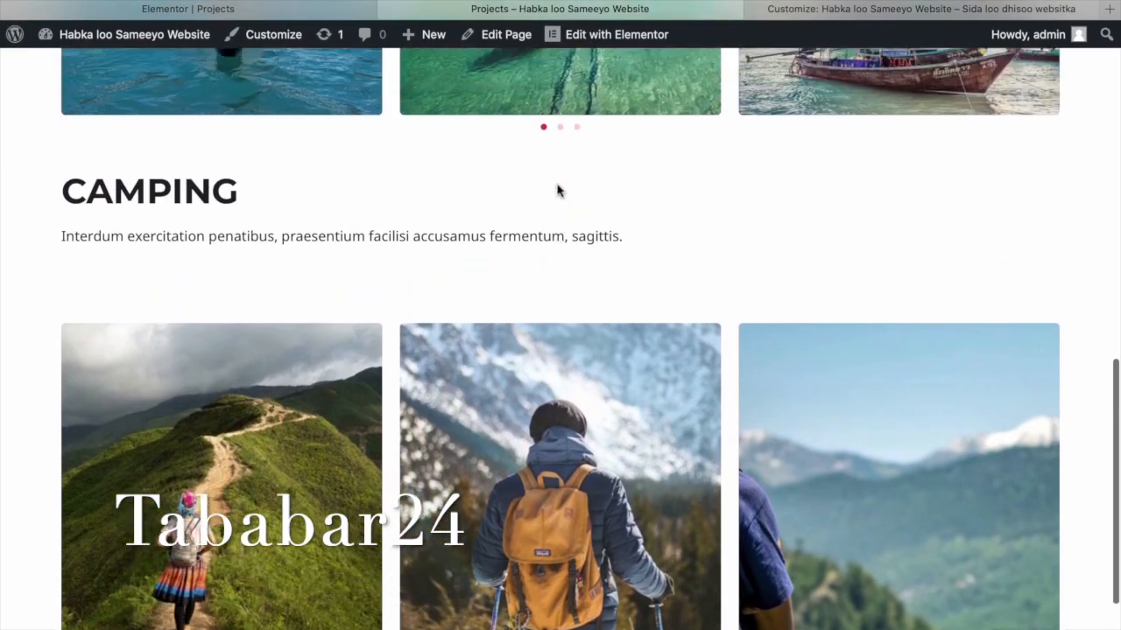
pyautogui.scroll(5, 558, 191)
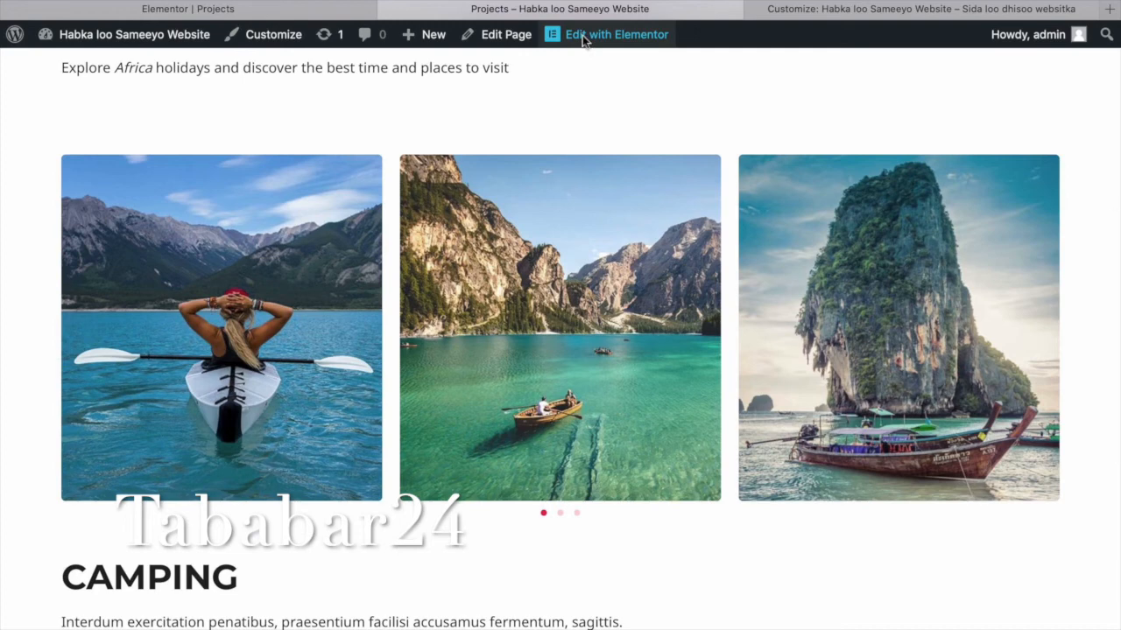
# Open the Projects page in Elementor and select the OUR PROJECTS hero section.
pyautogui.click(583, 38)
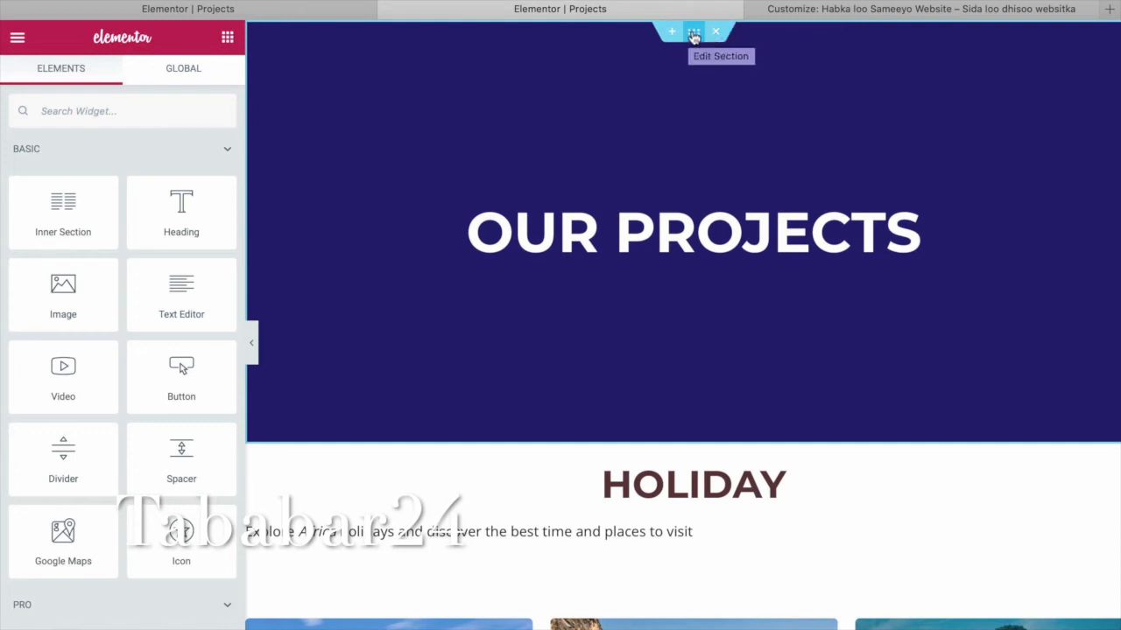
pyautogui.click(694, 35)
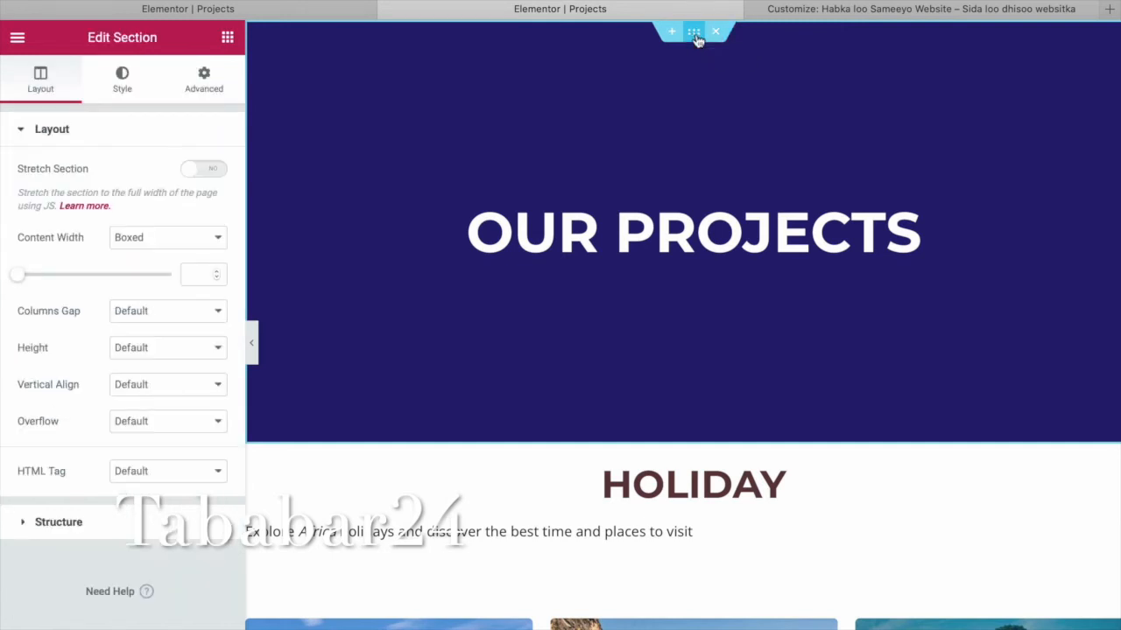
pyautogui.rightClick(687, 82)
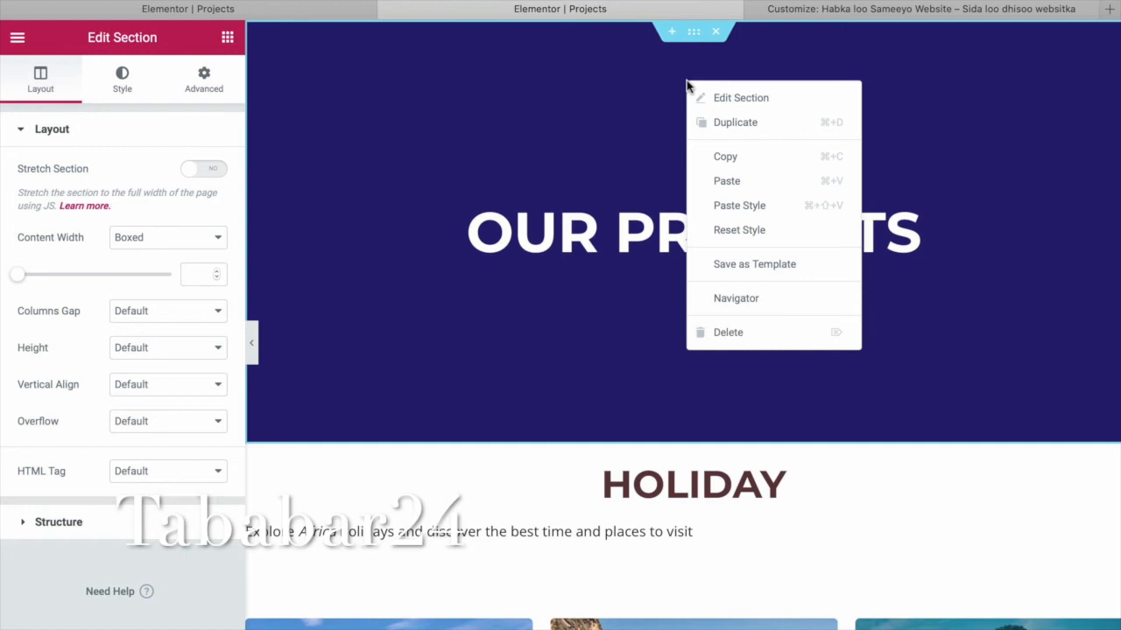
pyautogui.click(743, 108)
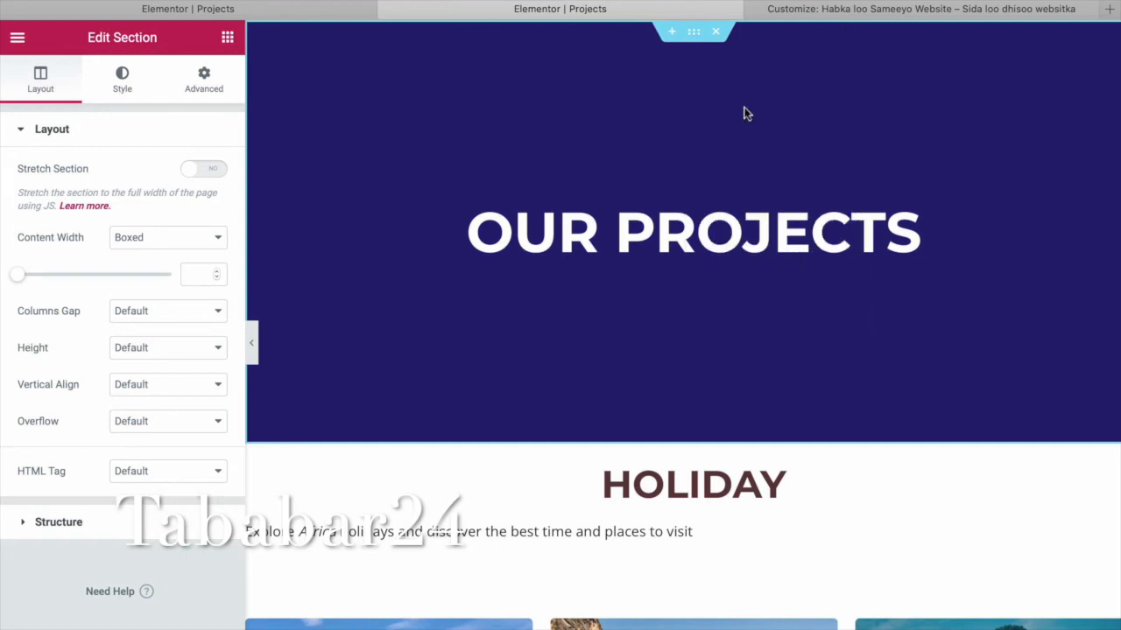
# Duplicate the OUR PROJECTS section, delete the copy, and open the section's settings.
pyautogui.rightClick(700, 59)
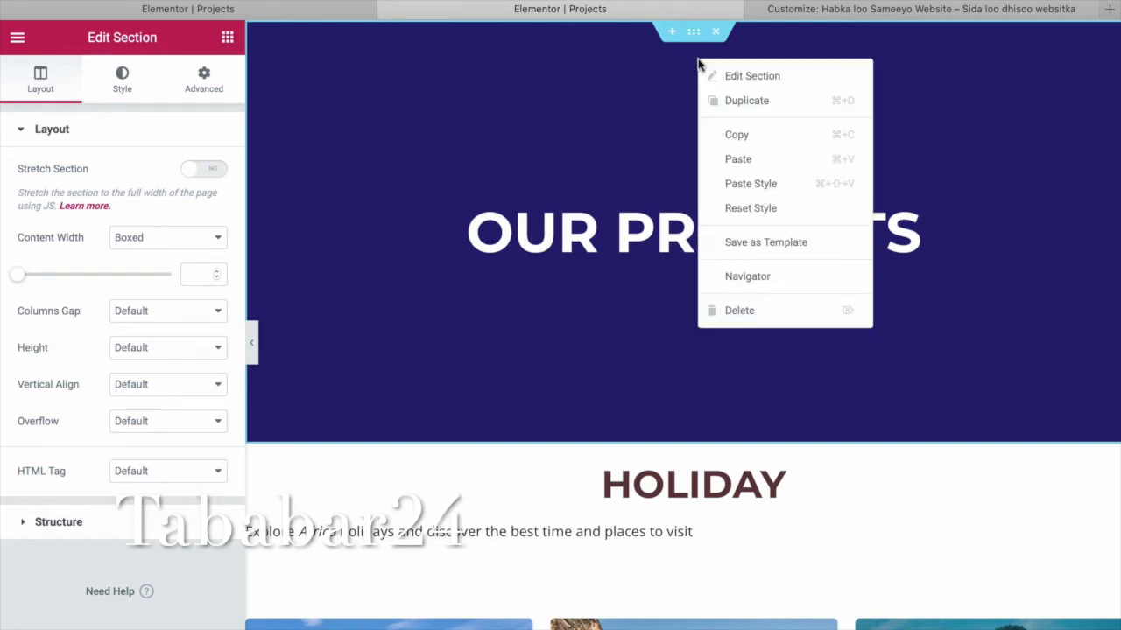
pyautogui.click(756, 101)
pyautogui.scroll(-4, 785, 338)
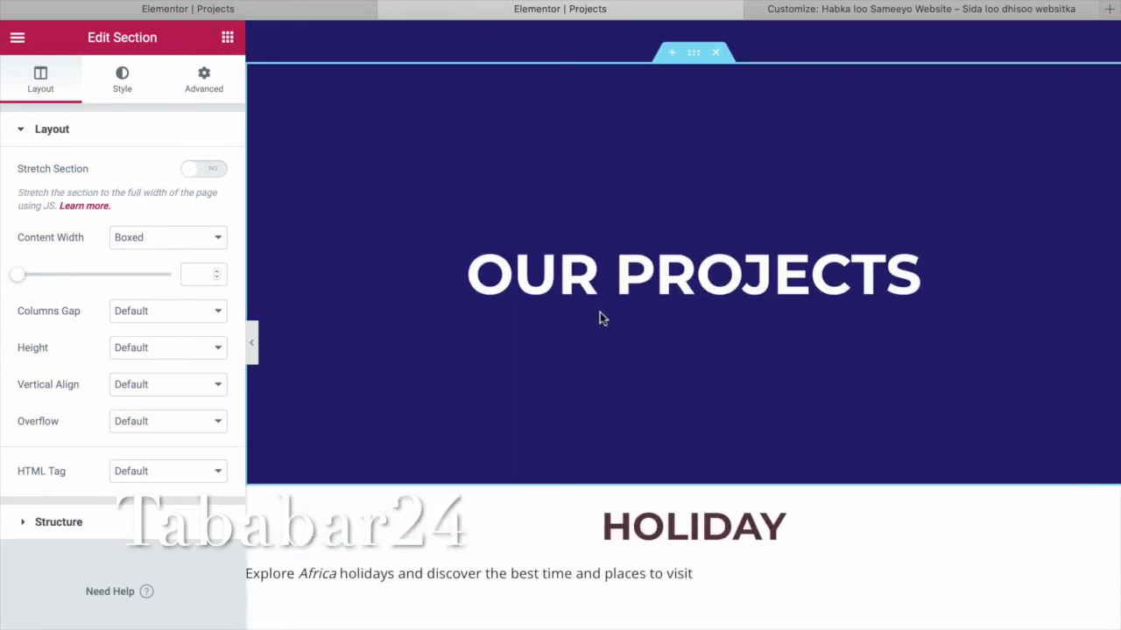
pyautogui.scroll(3, 579, 187)
pyautogui.scroll(-3, 579, 188)
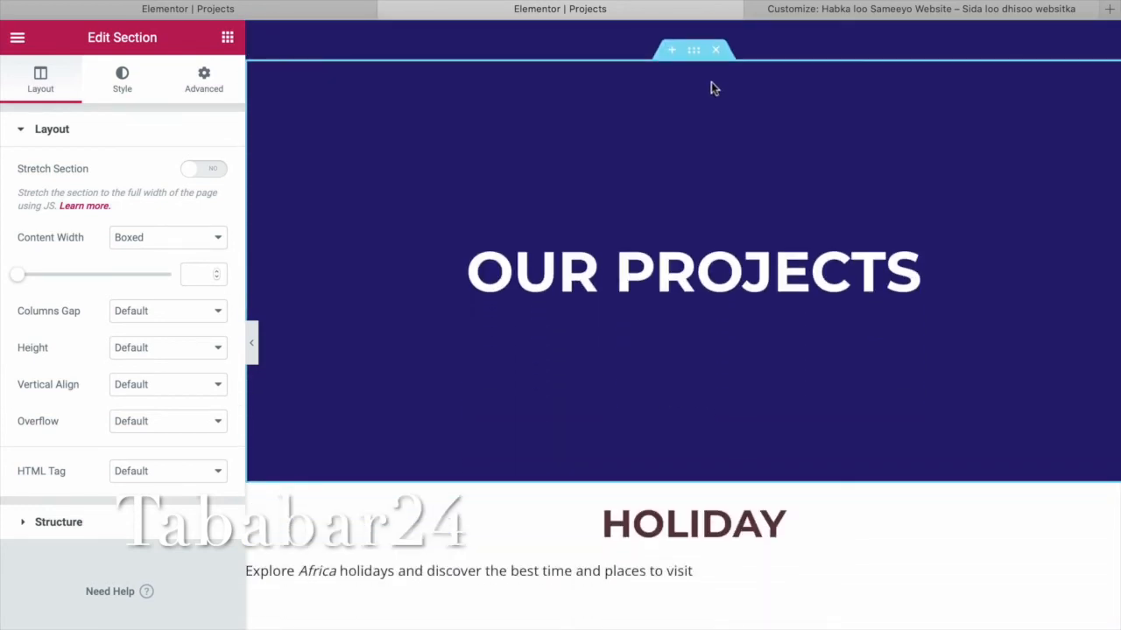
pyautogui.click(716, 51)
pyautogui.scroll(4, 732, 248)
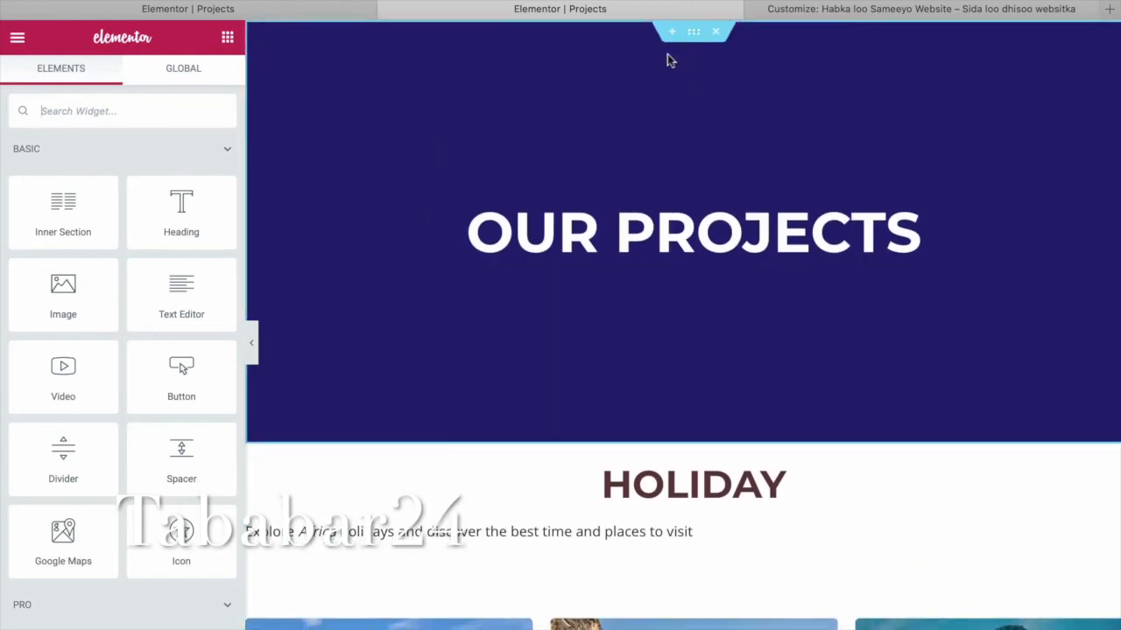
pyautogui.click(694, 31)
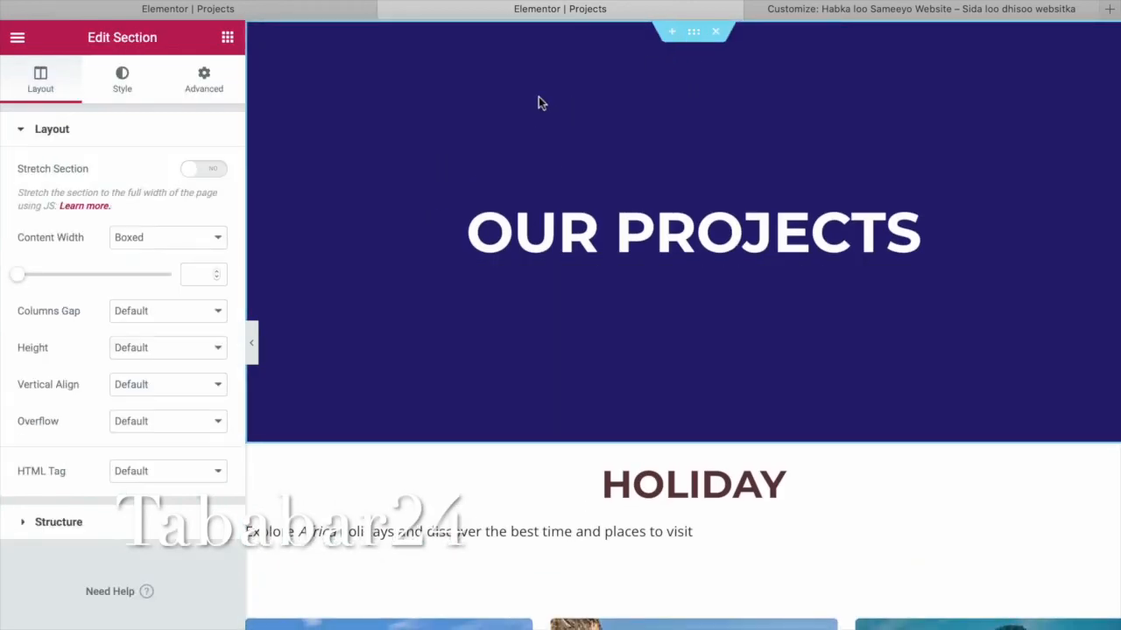
# Use the salt-1658862_1280.jpg beach photo from the Media Library as the OUR PROJECTS background.
pyautogui.click(123, 89)
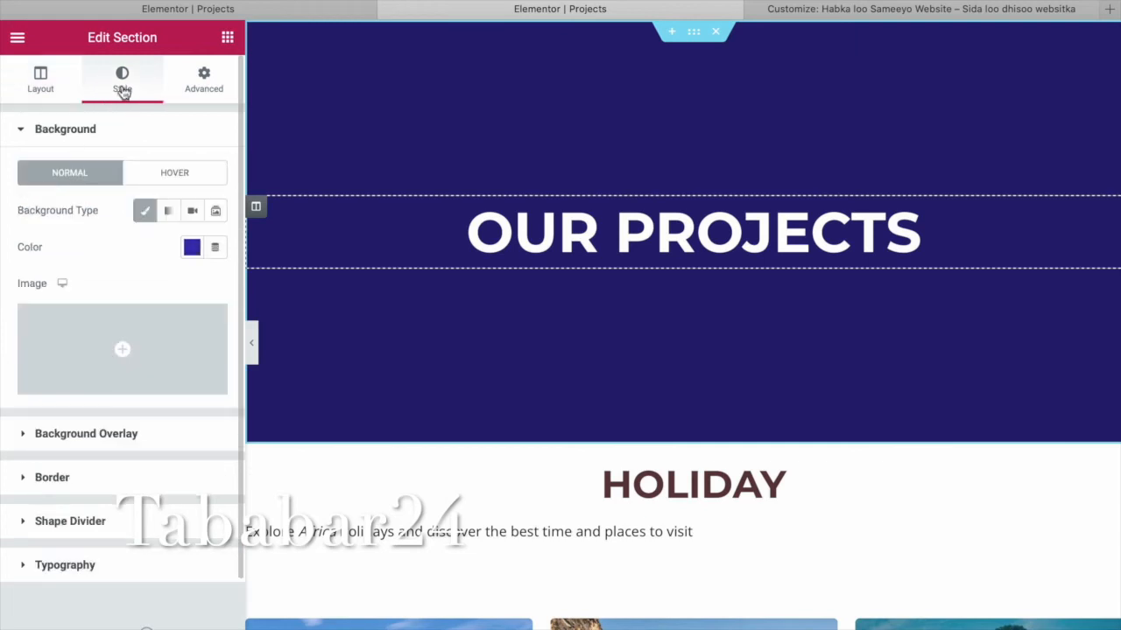
pyautogui.click(124, 352)
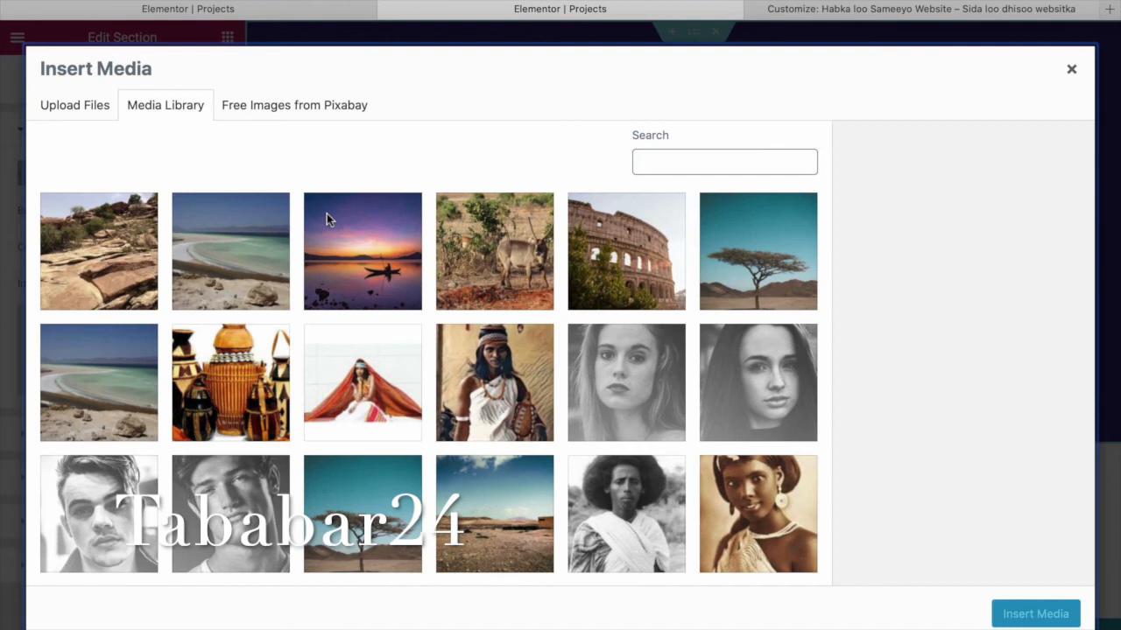
pyautogui.scroll(-1, 326, 215)
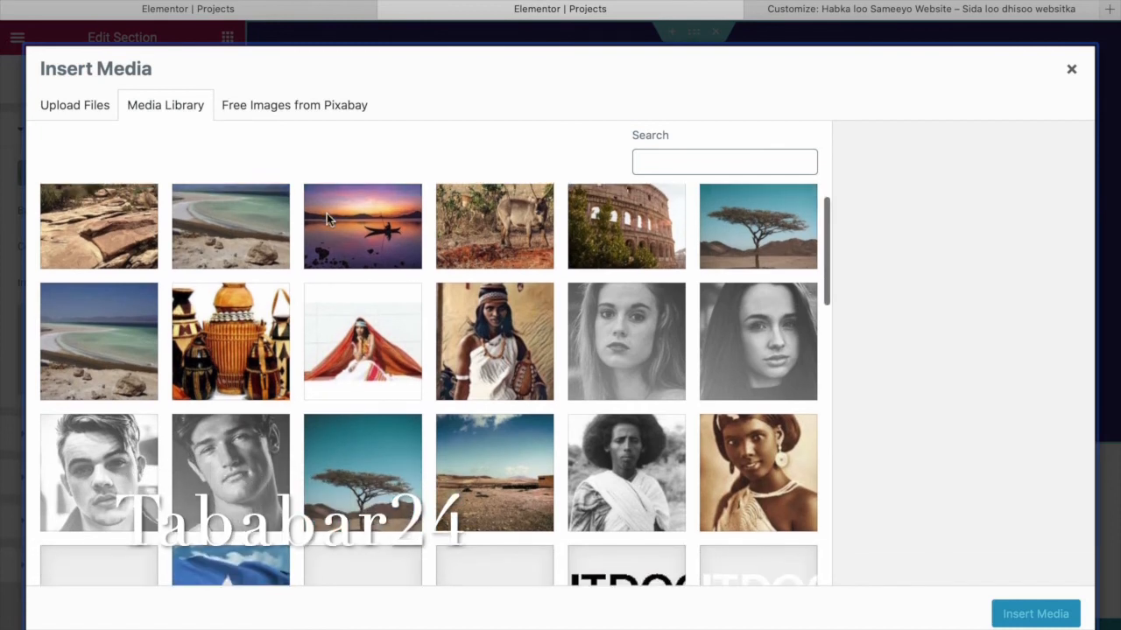
pyautogui.scroll(1, 326, 215)
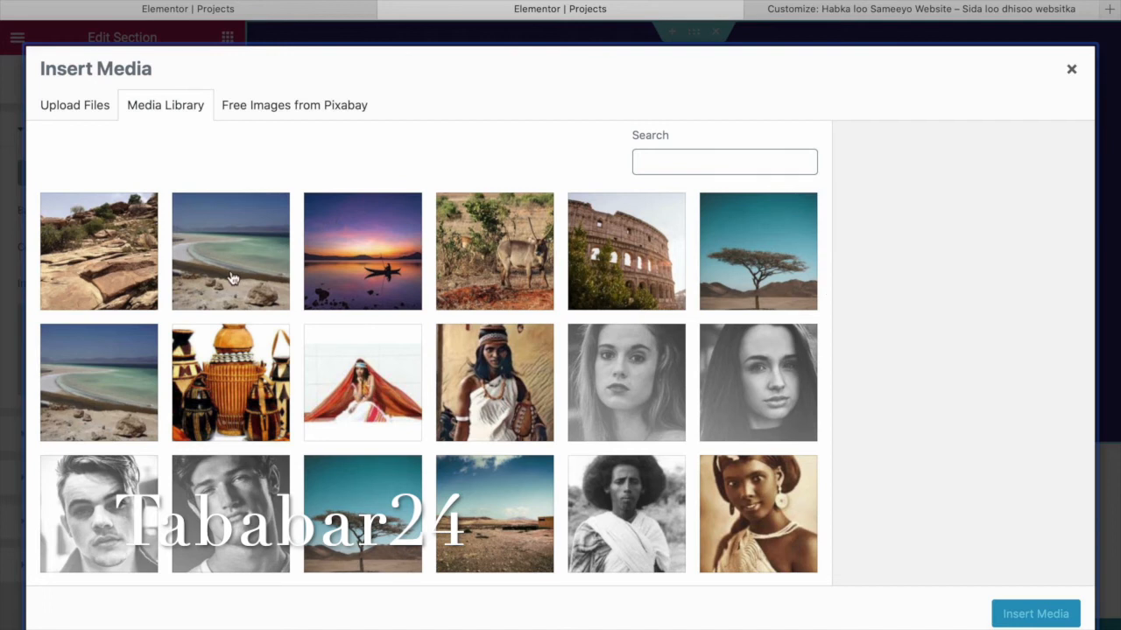
pyautogui.scroll(-3, 232, 278)
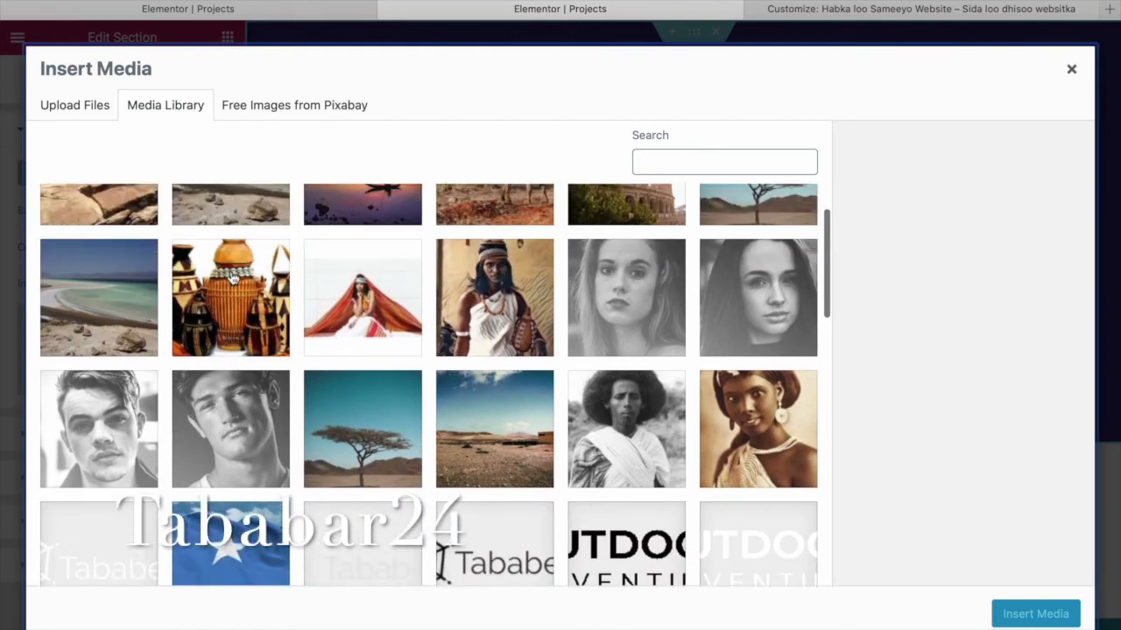
pyautogui.scroll(3, 232, 279)
pyautogui.click(232, 265)
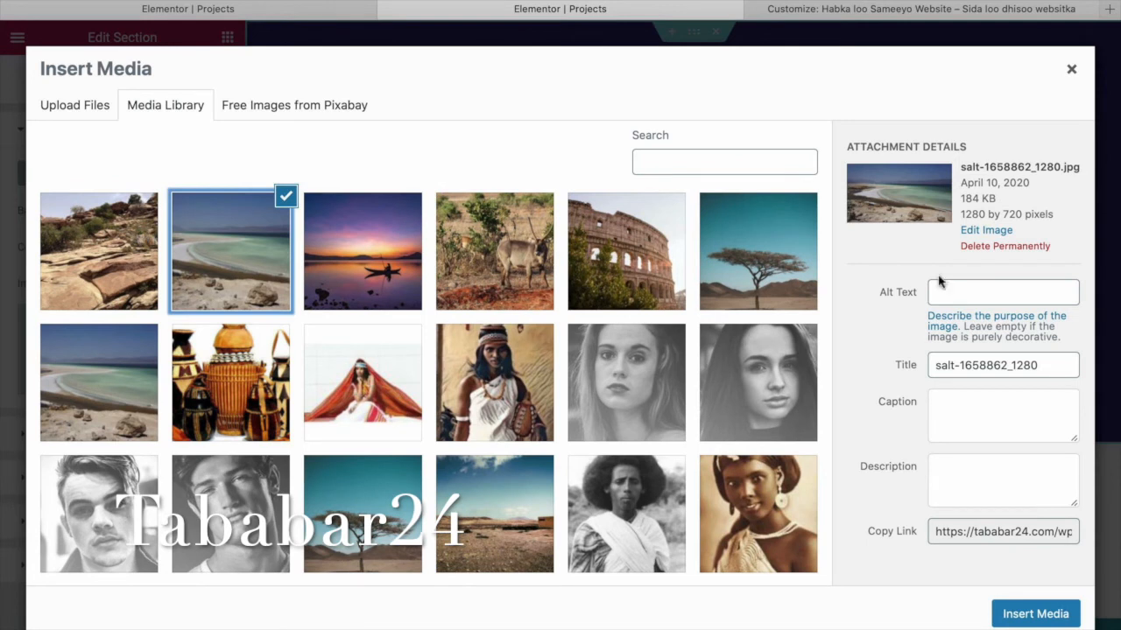
pyautogui.click(1061, 614)
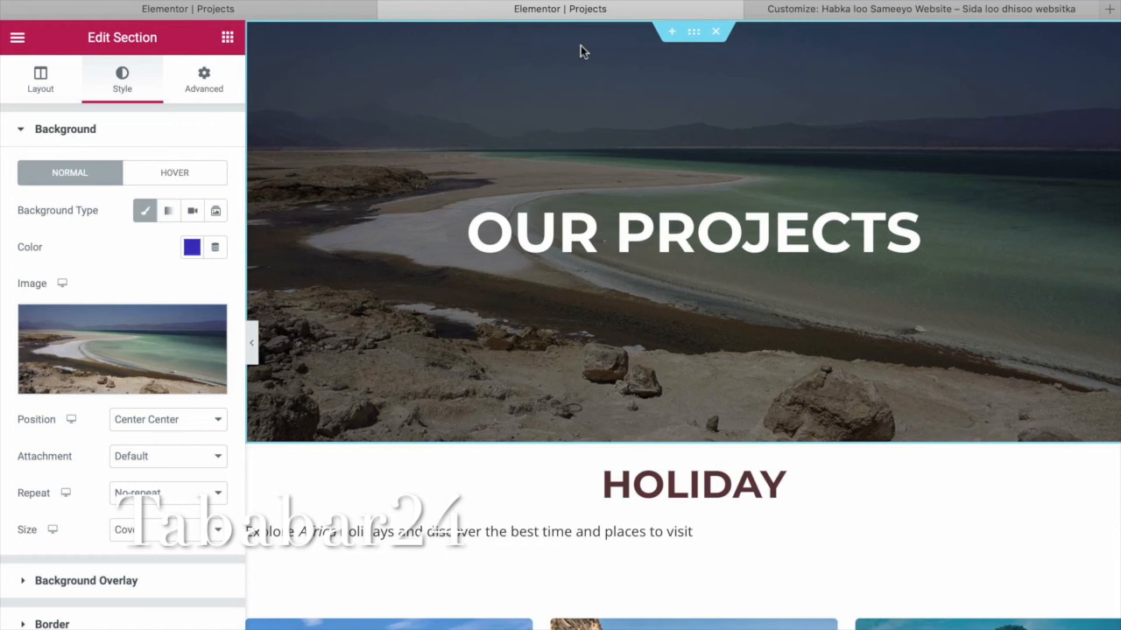
pyautogui.click(214, 9)
# View the live Projects page with its shoreline hero, then return to the 'Elementor | Projects' tab.
pyautogui.click(857, 12)
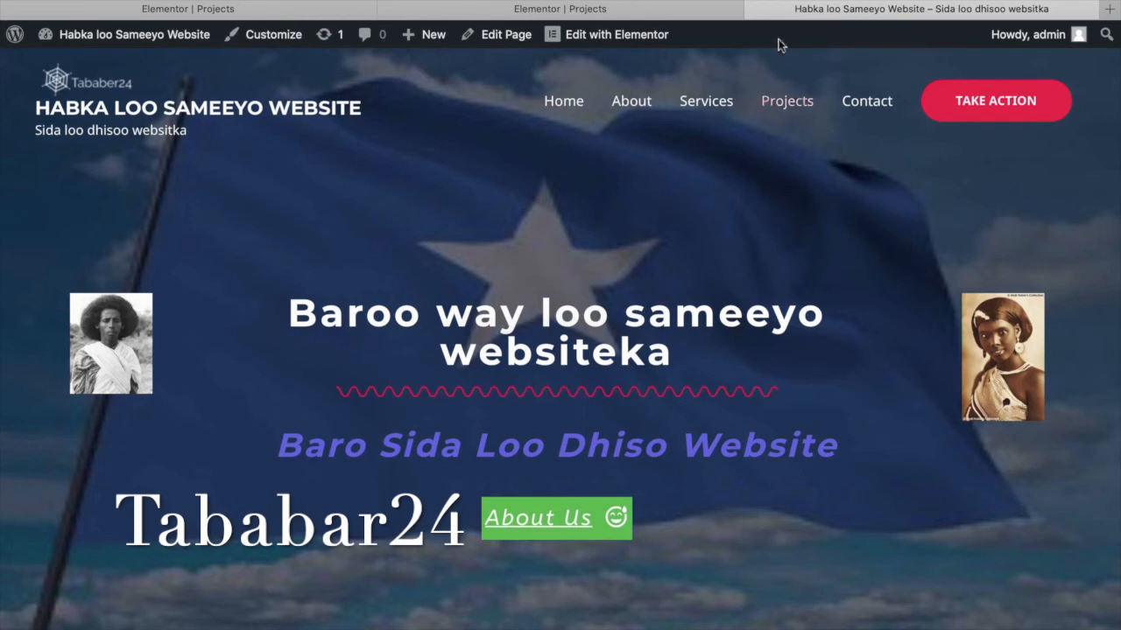
pyautogui.click(797, 103)
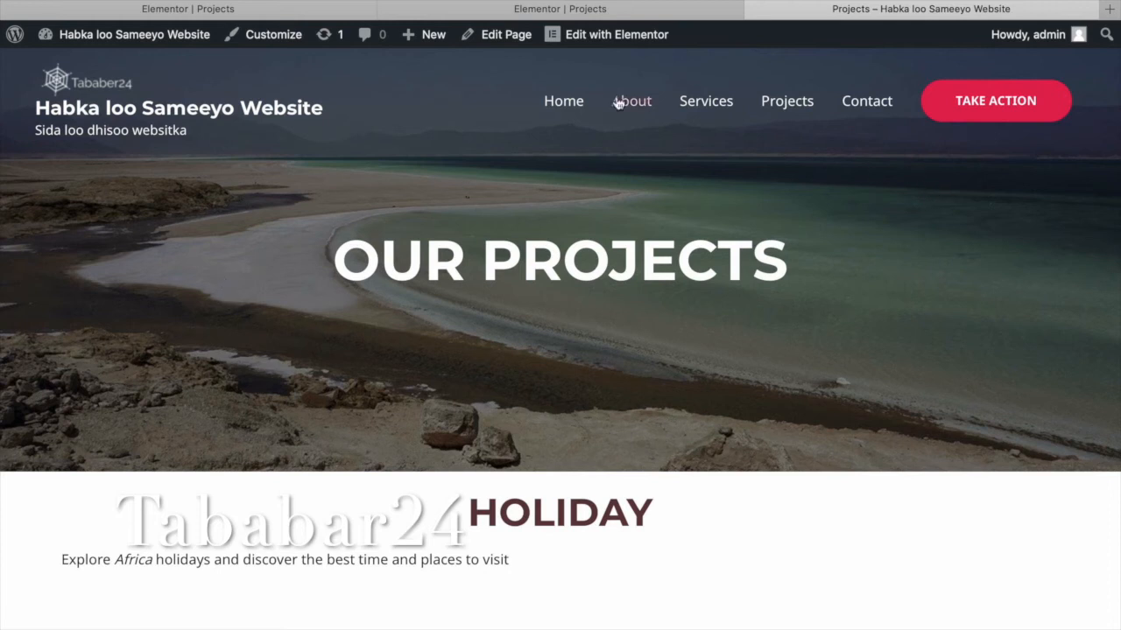
pyautogui.click(549, 17)
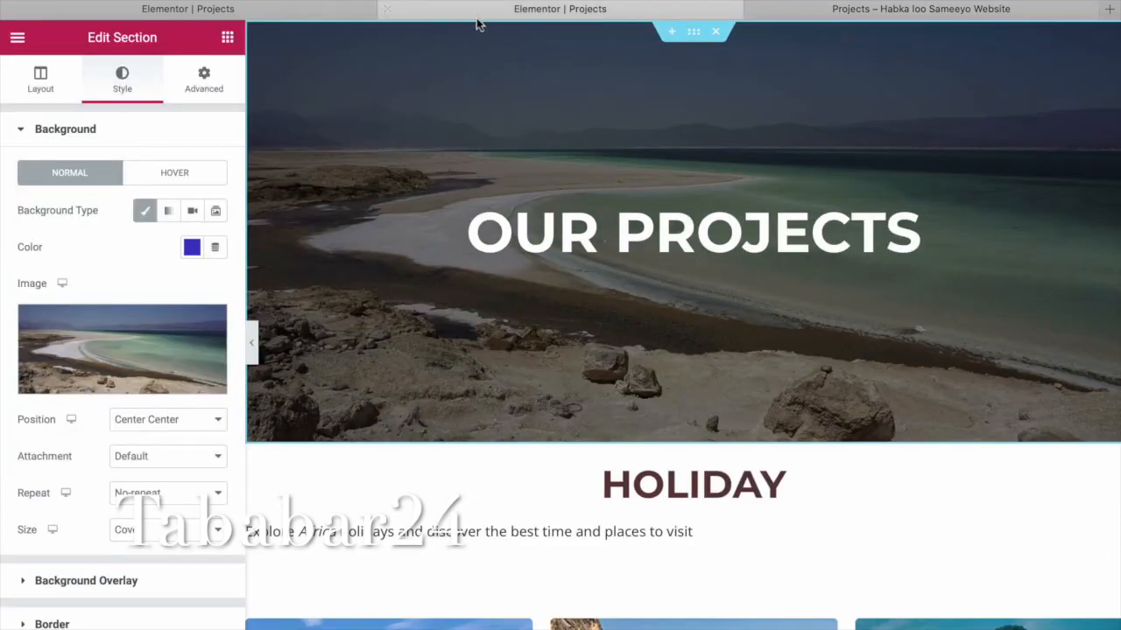
pyautogui.click(231, 14)
pyautogui.scroll(4, 433, 140)
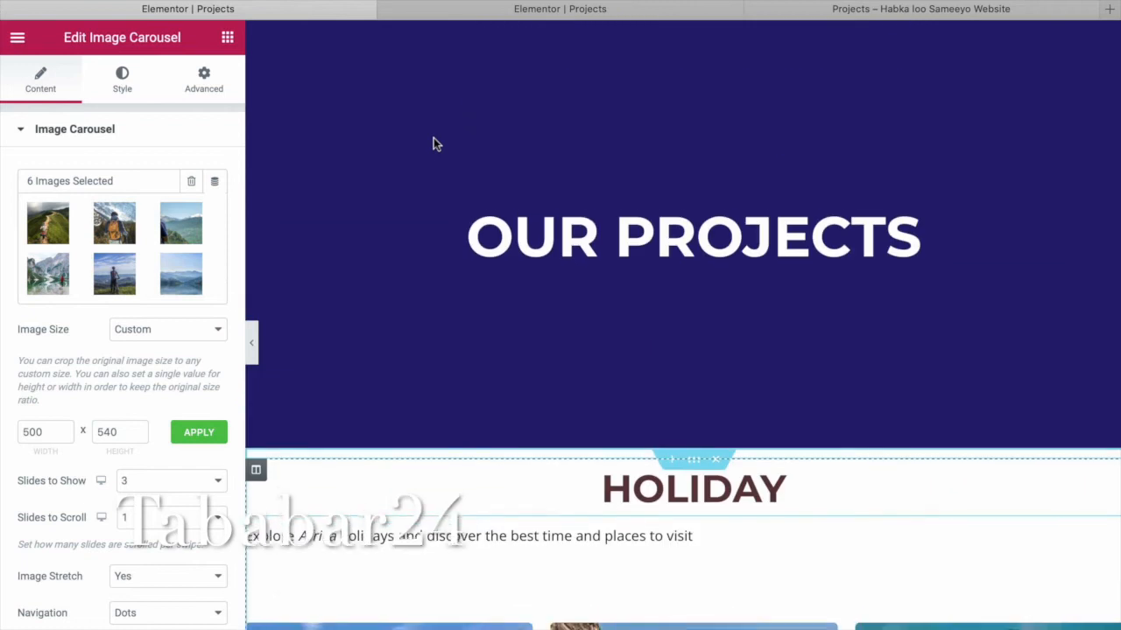
pyautogui.click(907, 16)
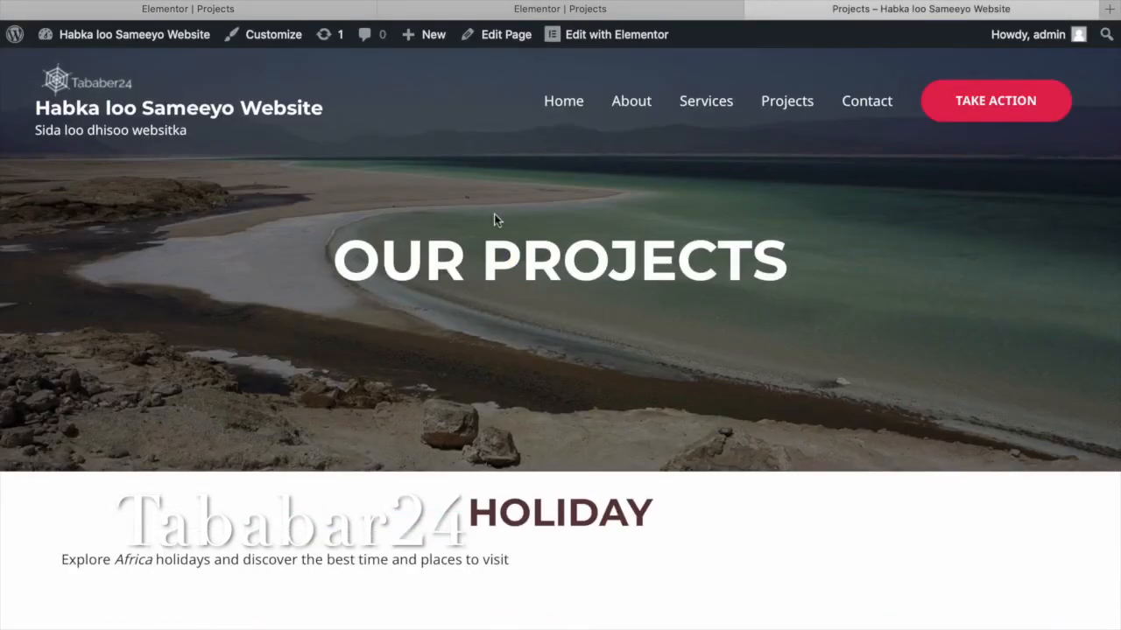
pyautogui.click(543, 12)
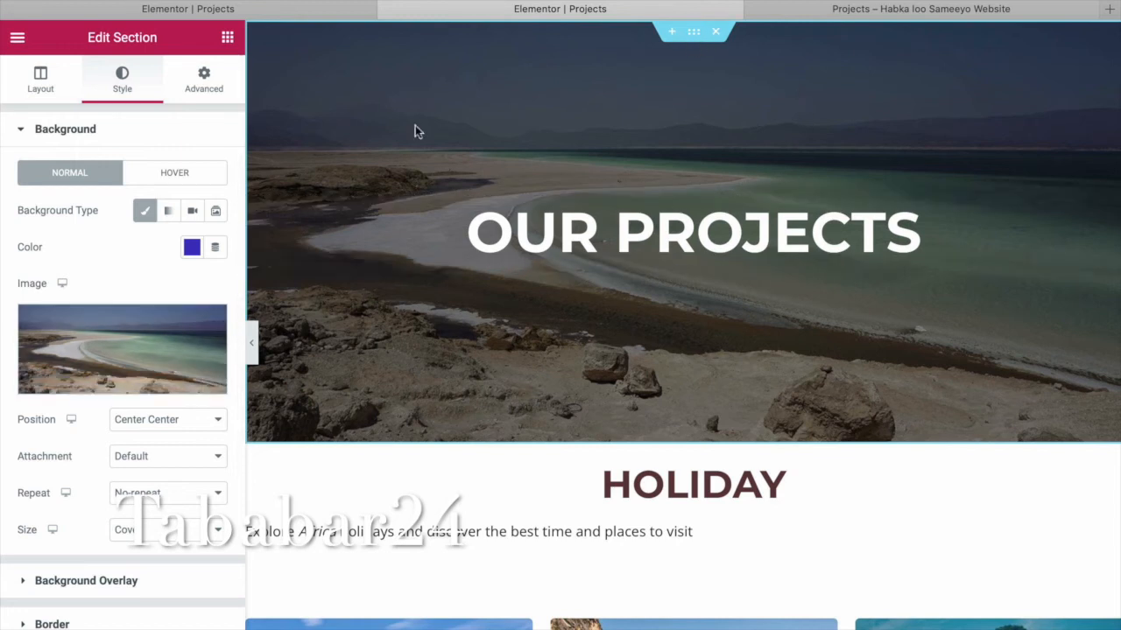
# Set the OUR PROJECTS padding to 150 top and 100 bottom, and check the shorter banner live.
pyautogui.click(205, 94)
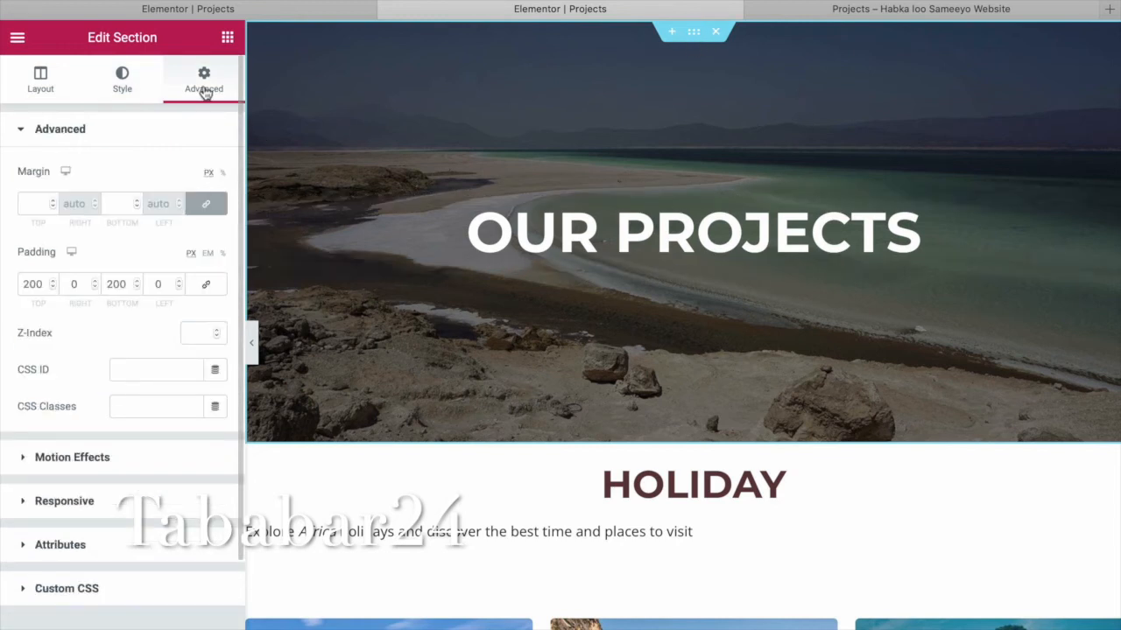
pyautogui.moveTo(46, 284); pyautogui.dragTo(18, 285)
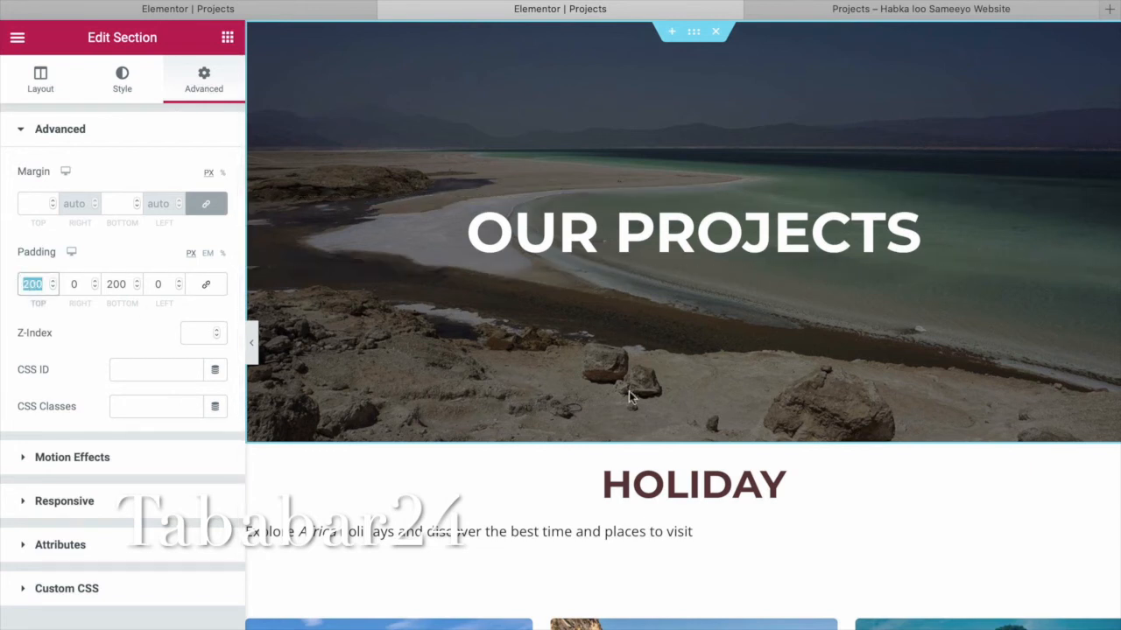
pyautogui.write('1')
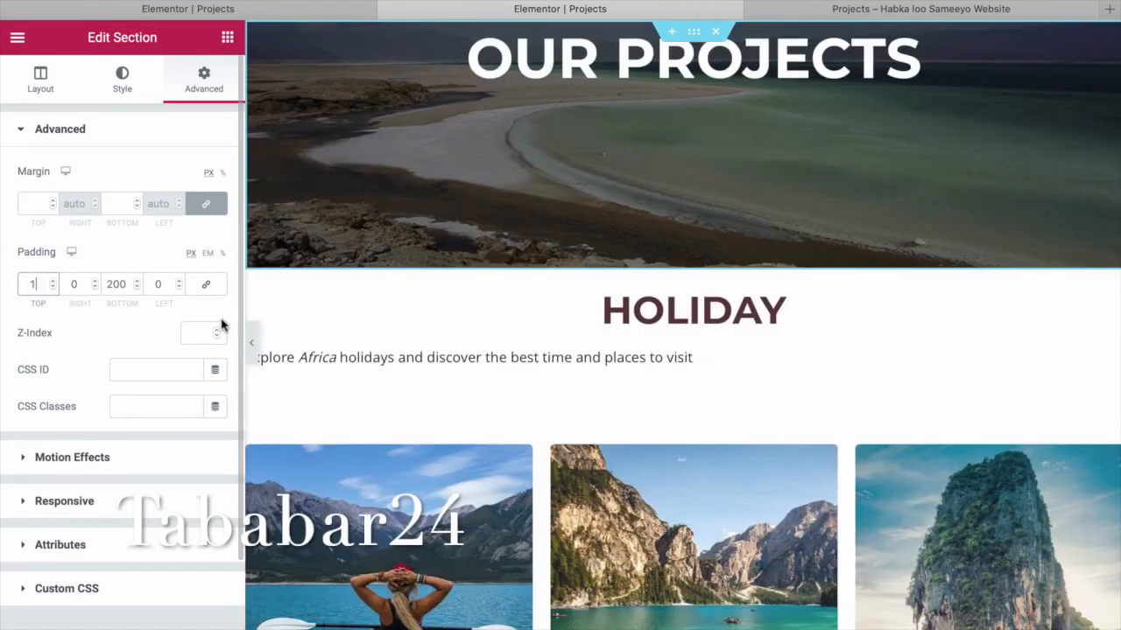
pyautogui.write('50')
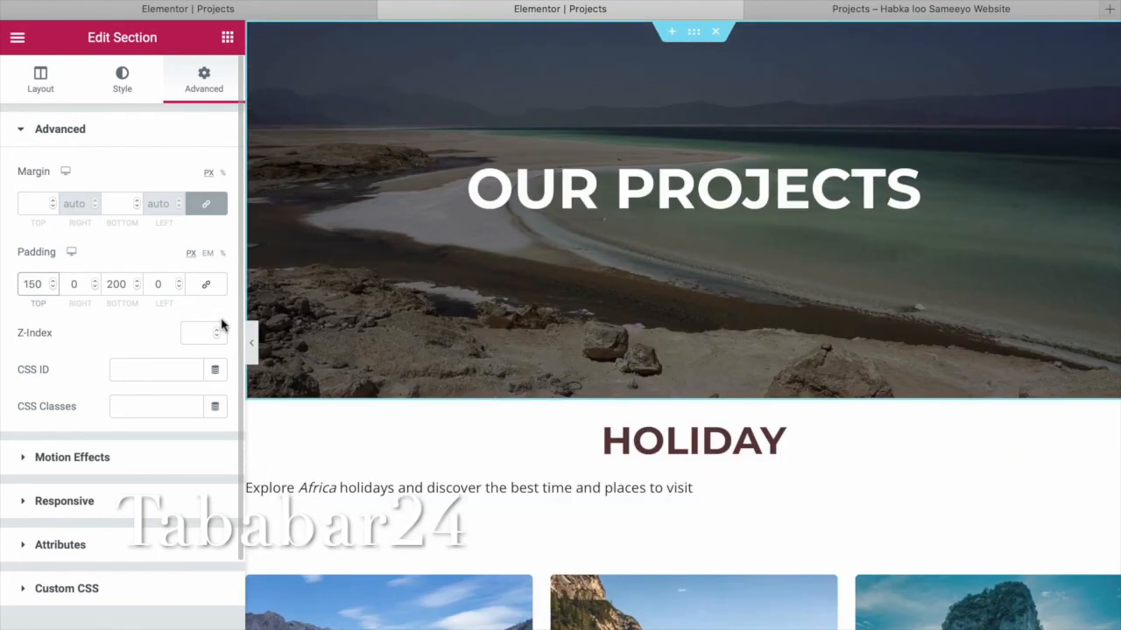
pyautogui.click(127, 287)
pyautogui.moveTo(127, 286); pyautogui.dragTo(105, 288)
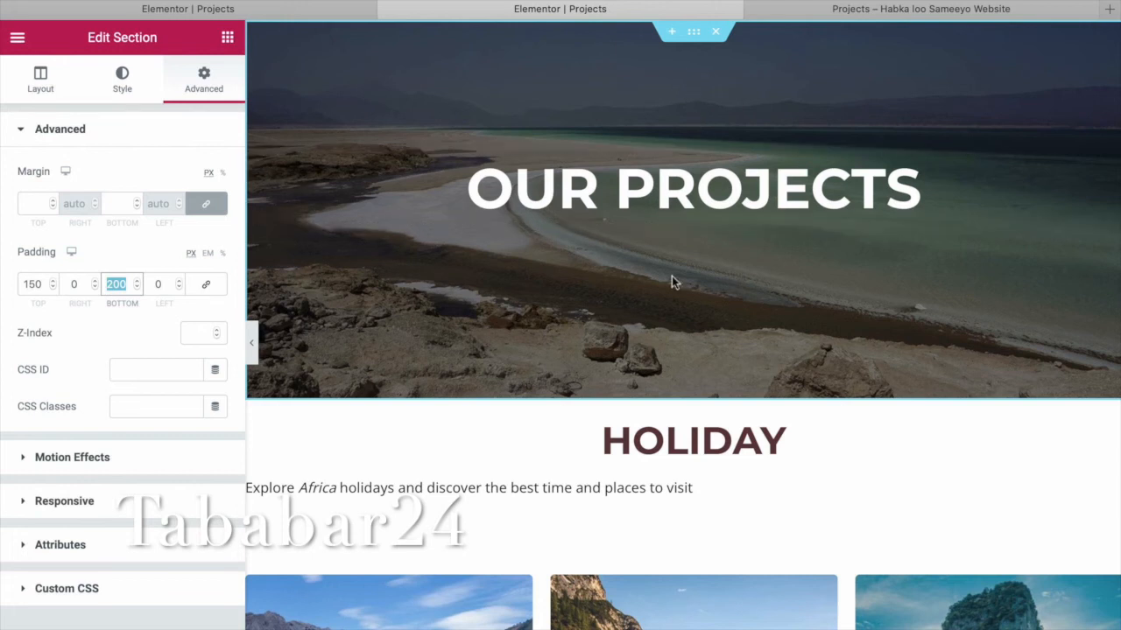
pyautogui.write('10')
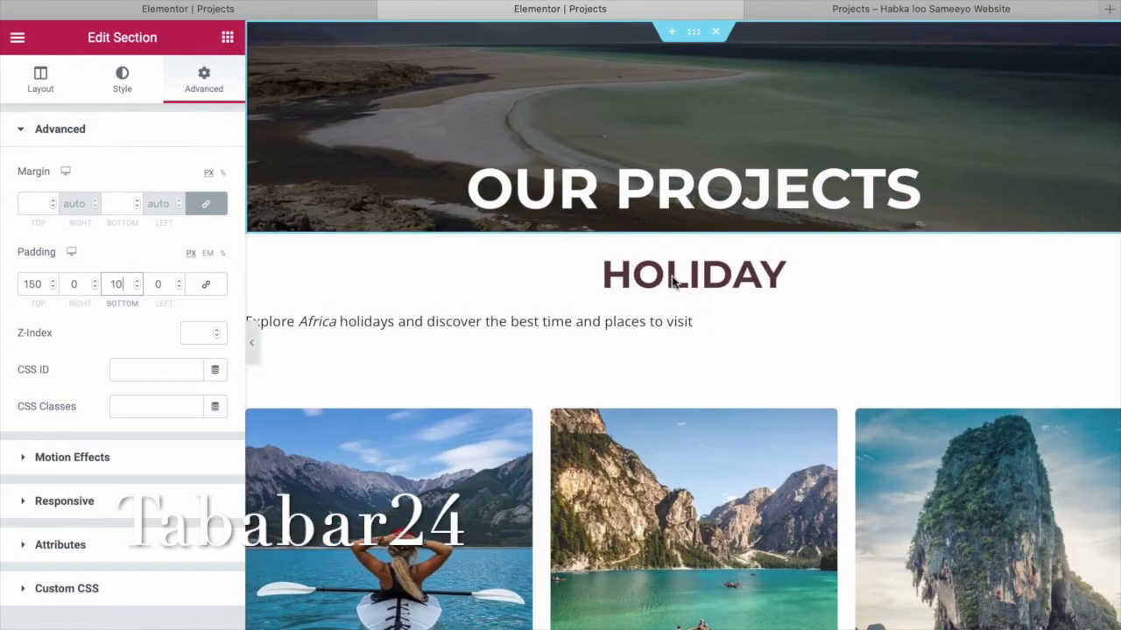
pyautogui.press('BackSpace')
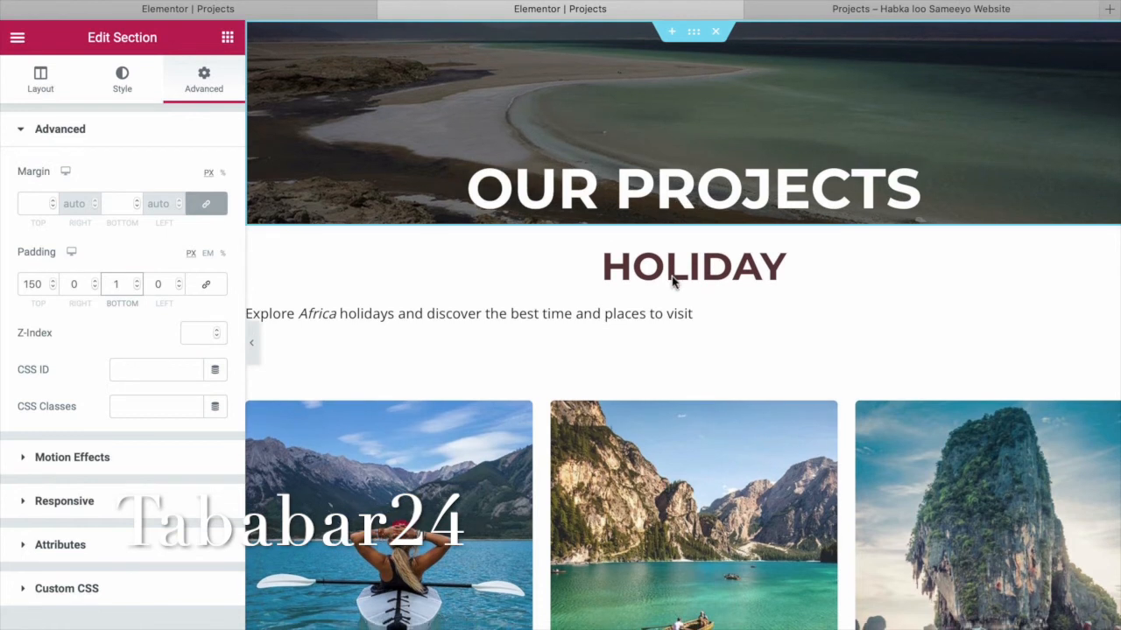
pyautogui.write('00')
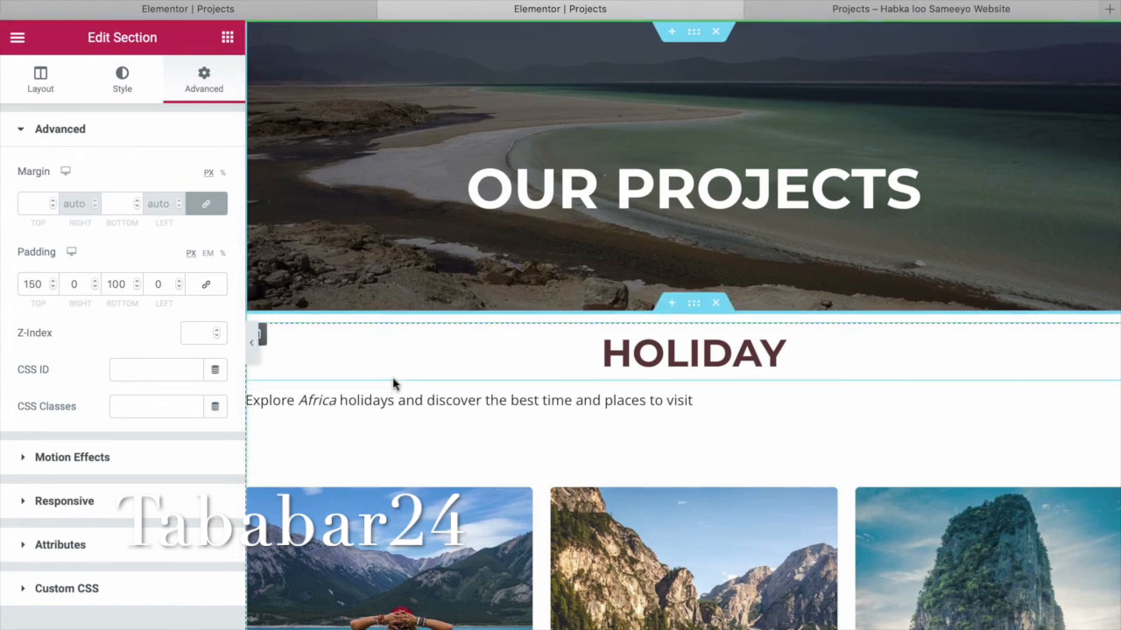
pyautogui.click(869, 10)
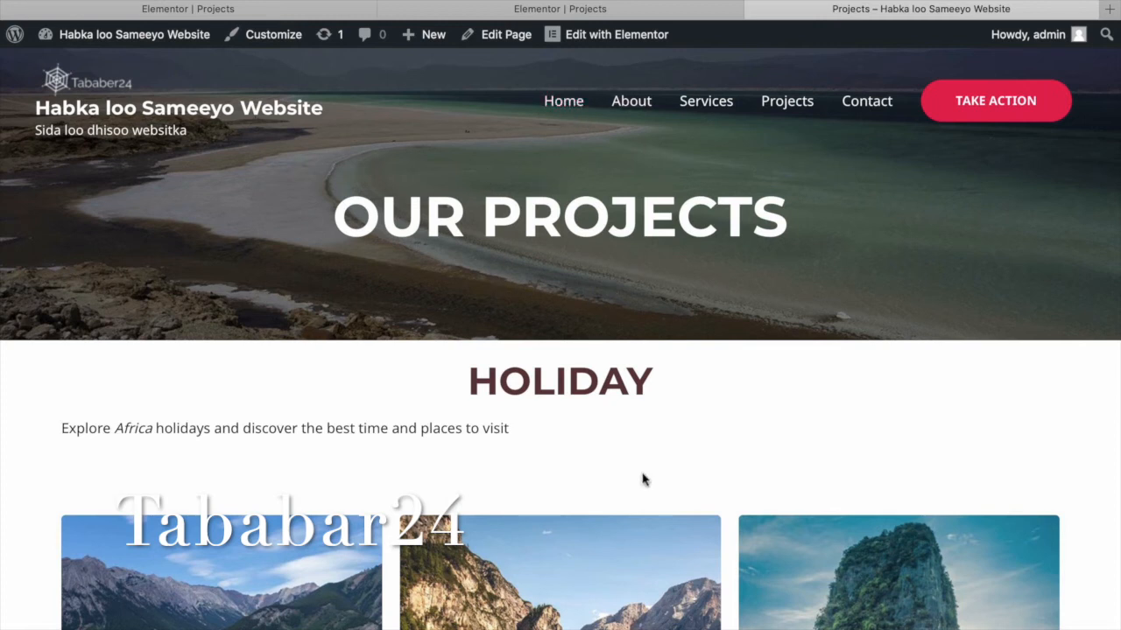
pyautogui.click(628, 11)
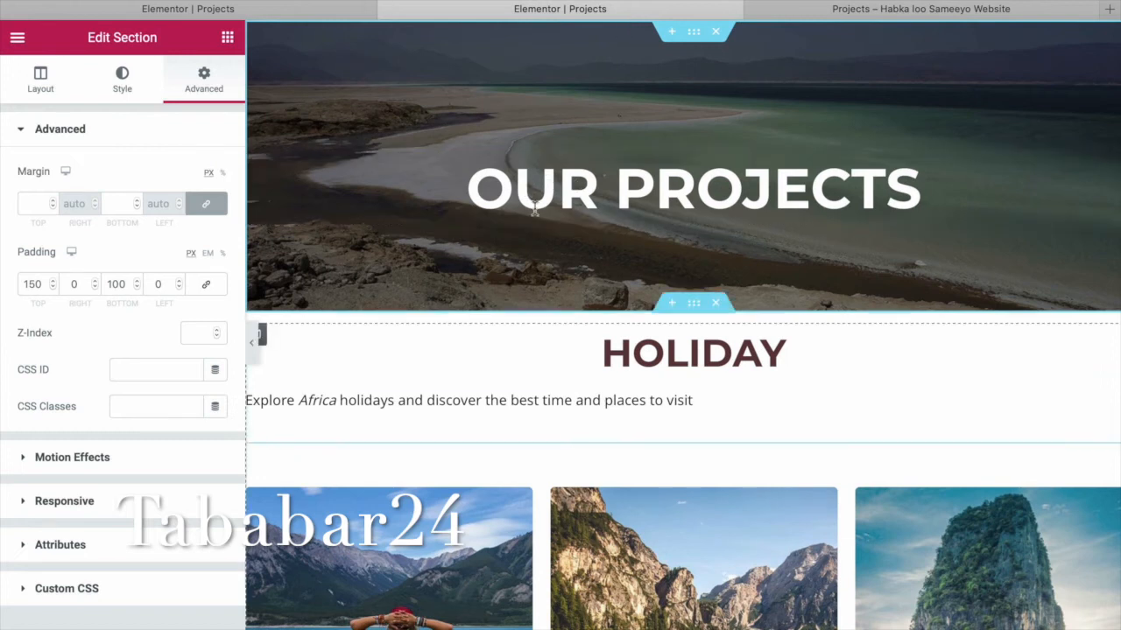
# Replace the HOLIDAY heading's title text with 'Welcome to Somalia'.
pyautogui.scroll(-3, 676, 519)
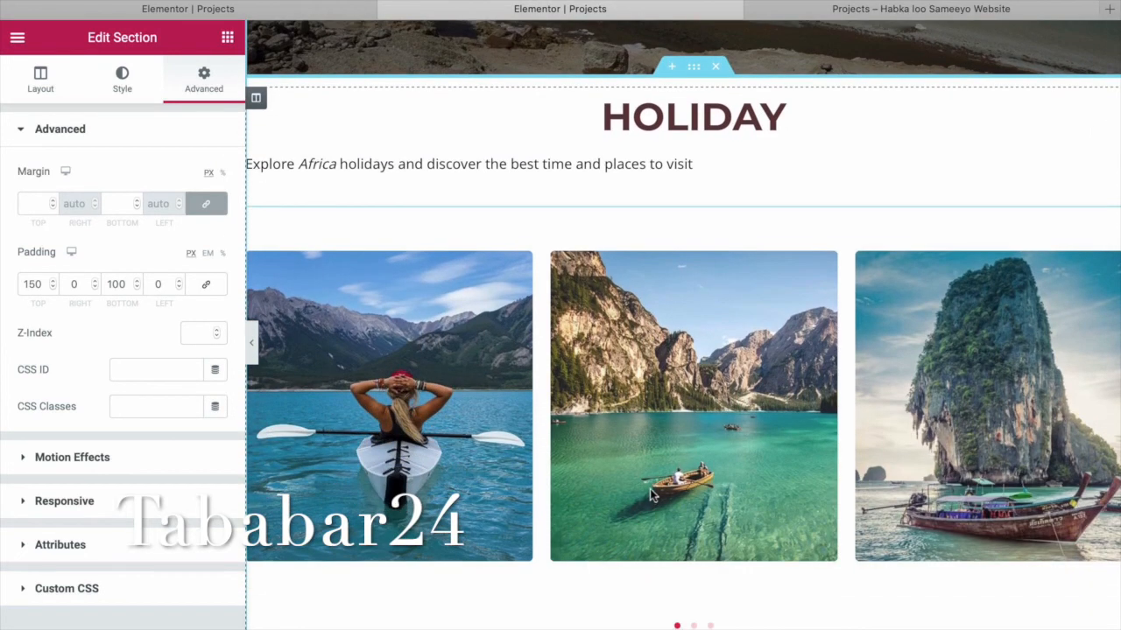
pyautogui.click(795, 119)
pyautogui.moveTo(788, 114); pyautogui.dragTo(610, 117)
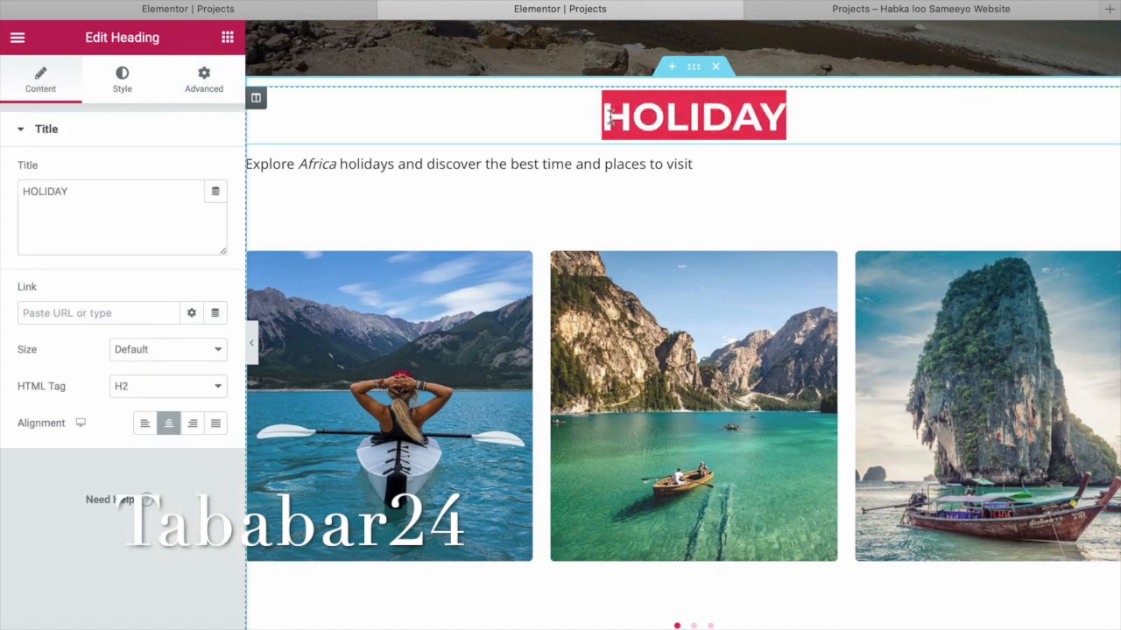
pyautogui.moveTo(96, 190); pyautogui.dragTo(2, 191)
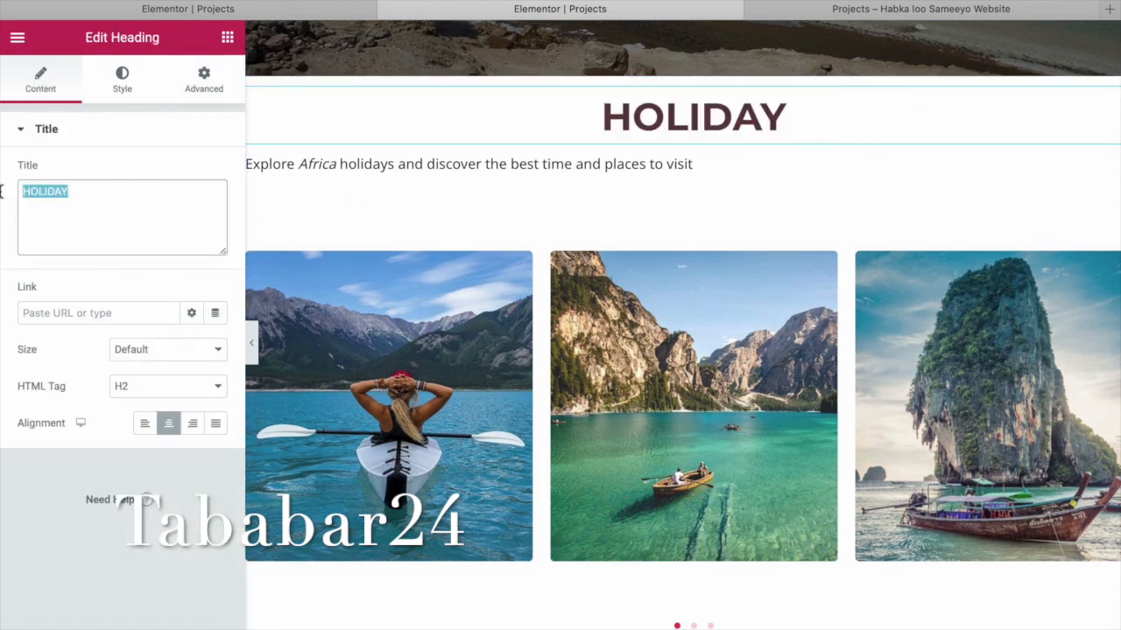
pyautogui.moveTo(1, 197)
pyautogui.write('W')
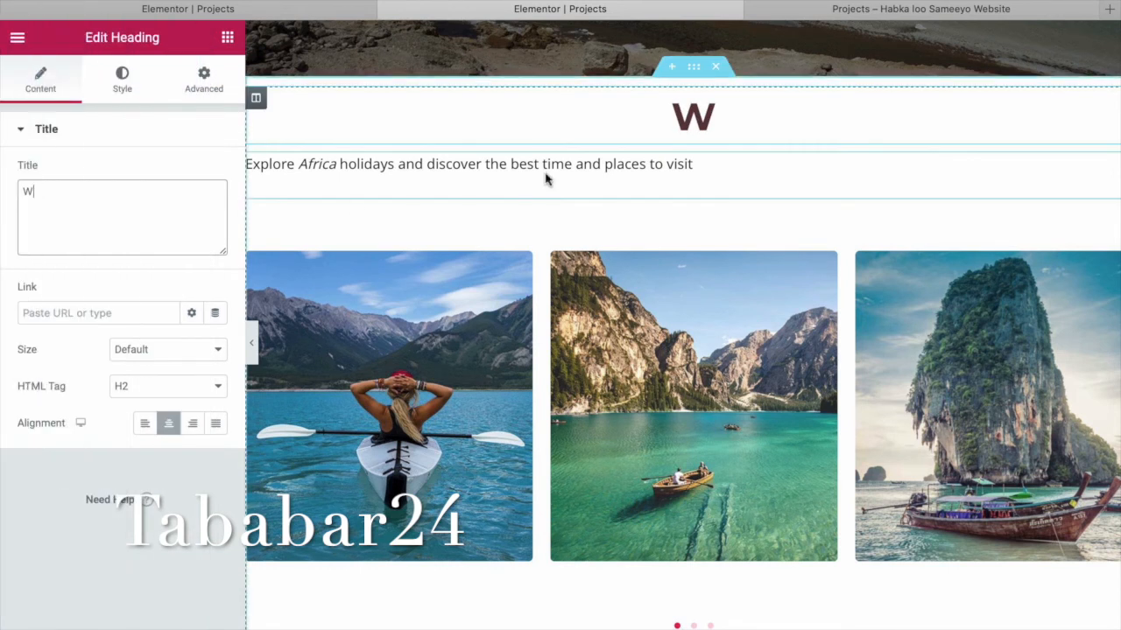
pyautogui.write('elcome')
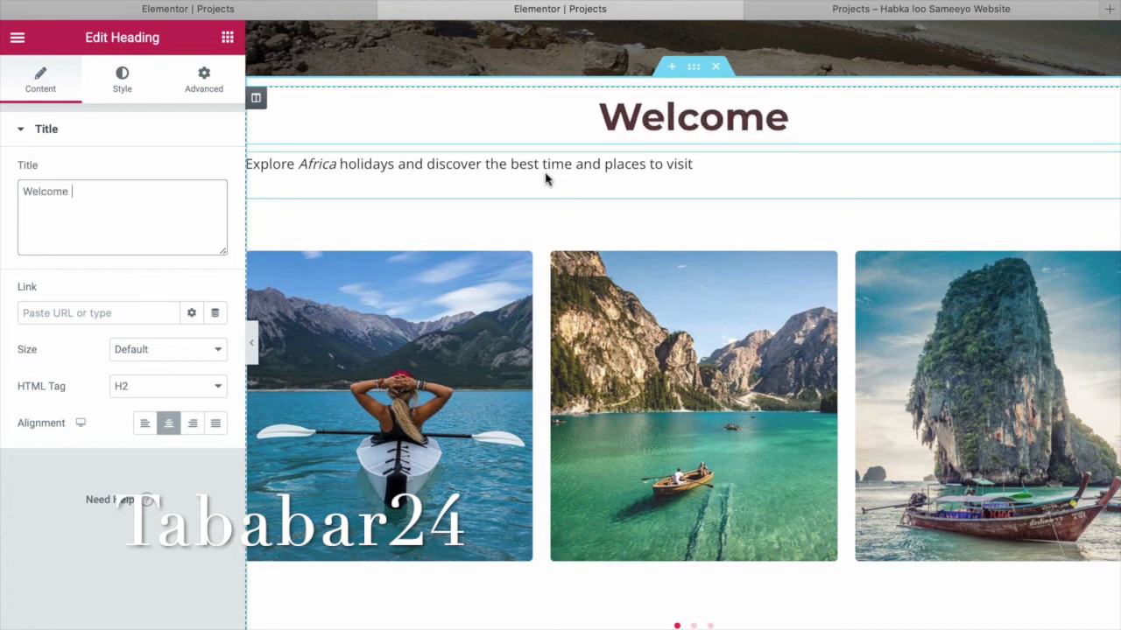
pyautogui.write(' to')
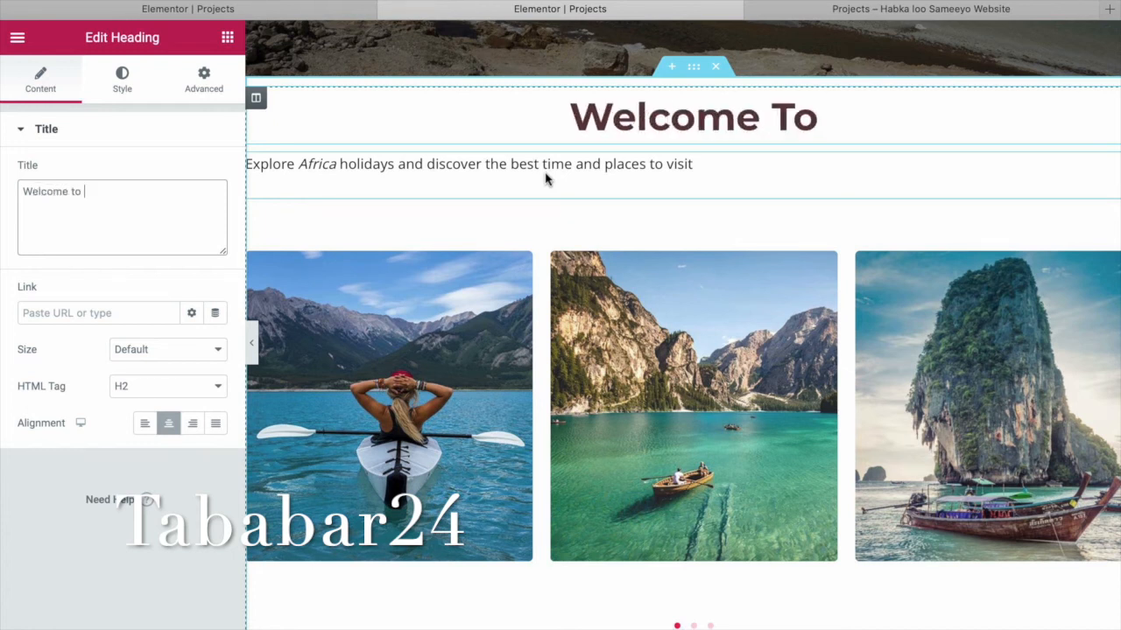
pyautogui.write(' Afric')
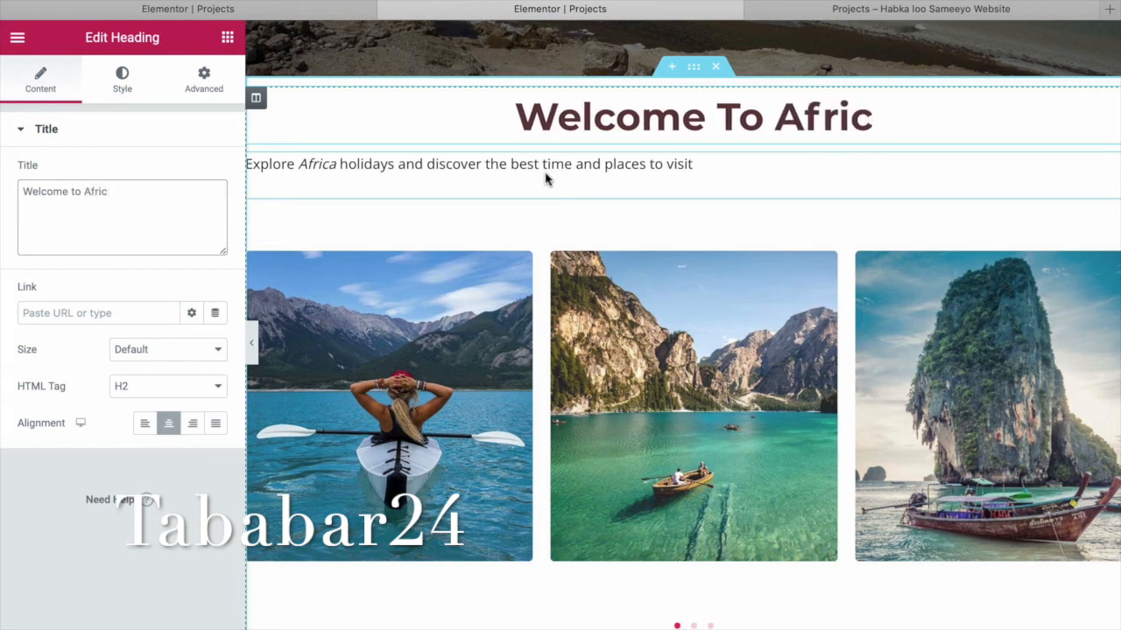
pyautogui.press('BackSpace')
pyautogui.press('BackSpace')
pyautogui.press('BackSpace')
pyautogui.press('BackSpace')
pyautogui.press('BackSpace')
pyautogui.press('BackSpace')
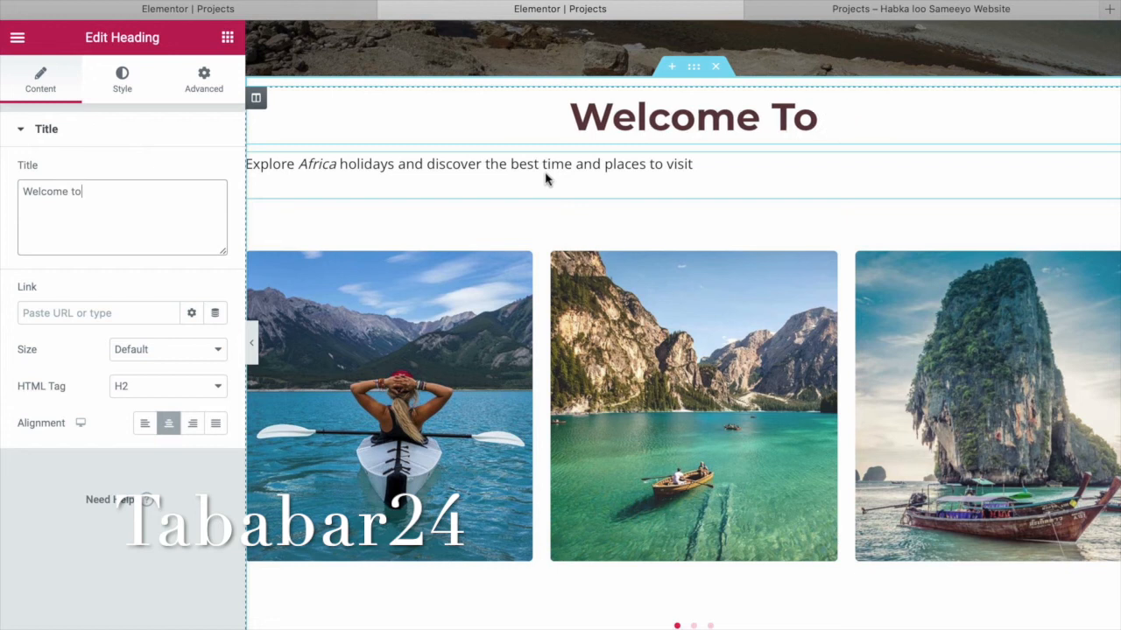
pyautogui.write('So')
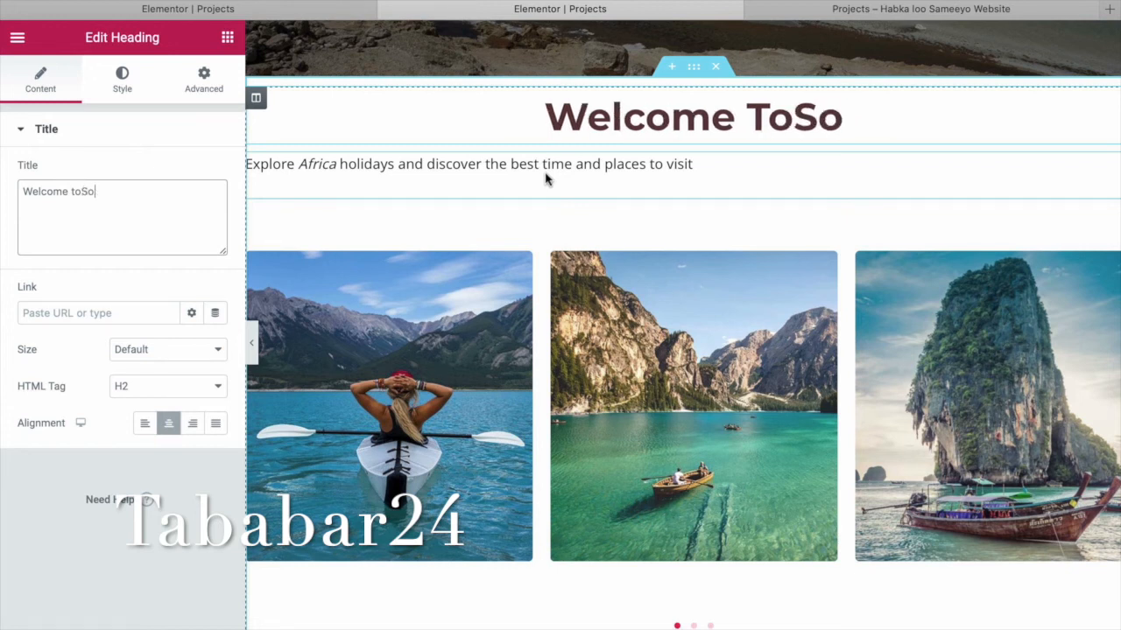
pyautogui.press('BackSpace')
pyautogui.press('BackSpace')
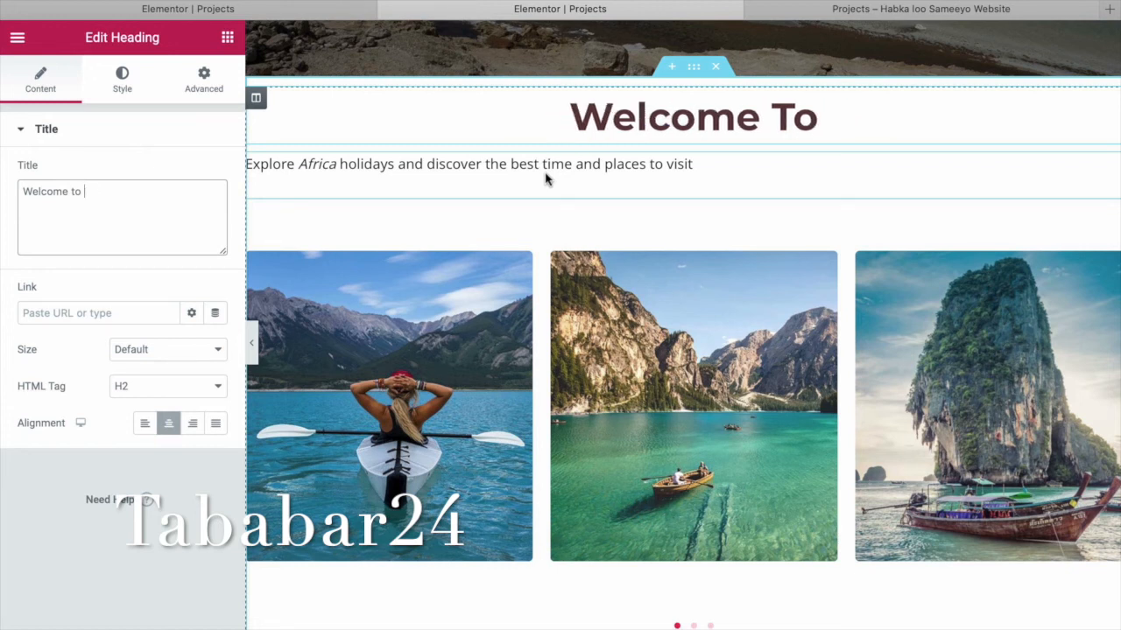
pyautogui.write('Somalia')
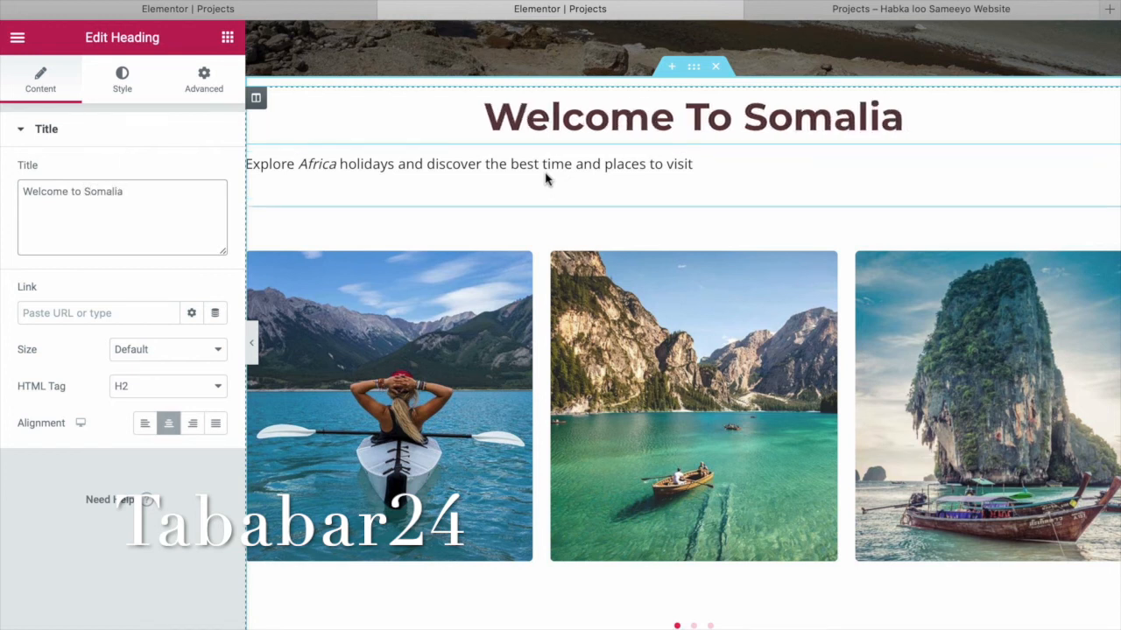
# Edit the paragraph under 'Welcome To Somalia' to end with 'places to visit East Africa'.
pyautogui.click(717, 173)
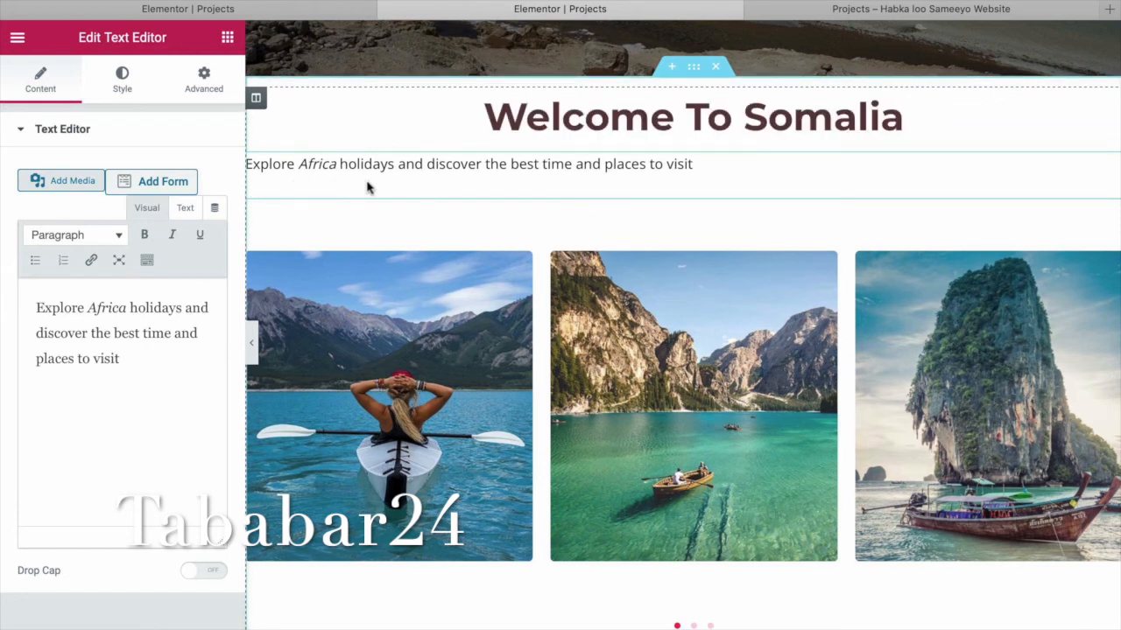
pyautogui.click(715, 165)
pyautogui.write('East')
pyautogui.press('BackSpace')
pyautogui.press('BackSpace')
pyautogui.press('BackSpace')
pyautogui.press('BackSpace')
pyautogui.press('BackSpace')
pyautogui.press('BackSpace')
pyautogui.press('BackSpace')
pyautogui.press('BackSpace')
pyautogui.press('BackSpace')
pyautogui.write('sit East Africa')
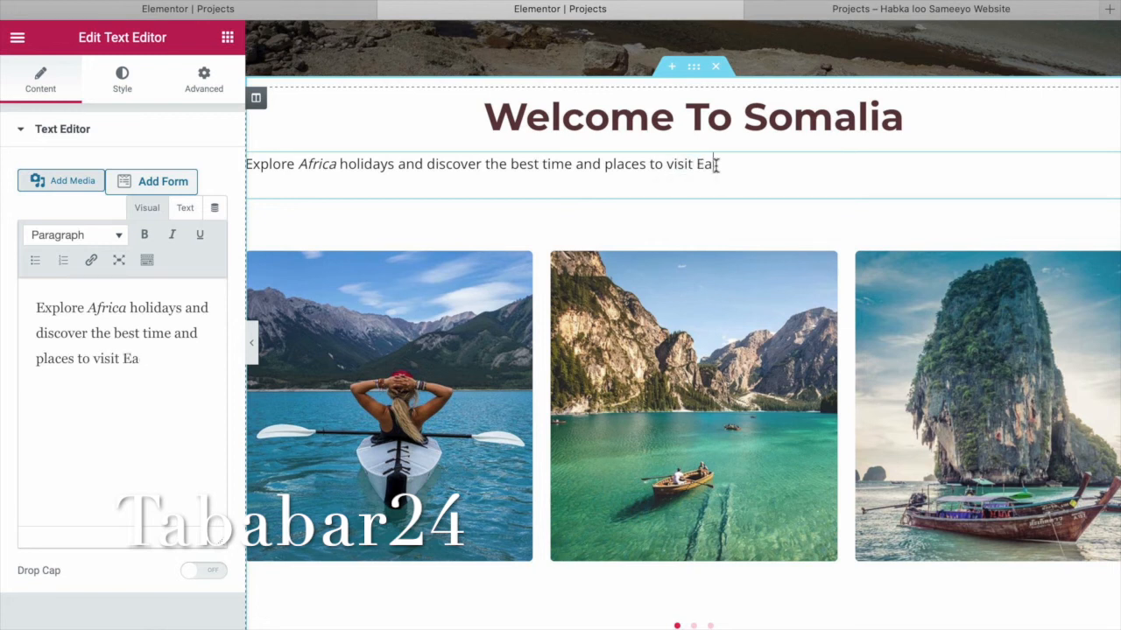
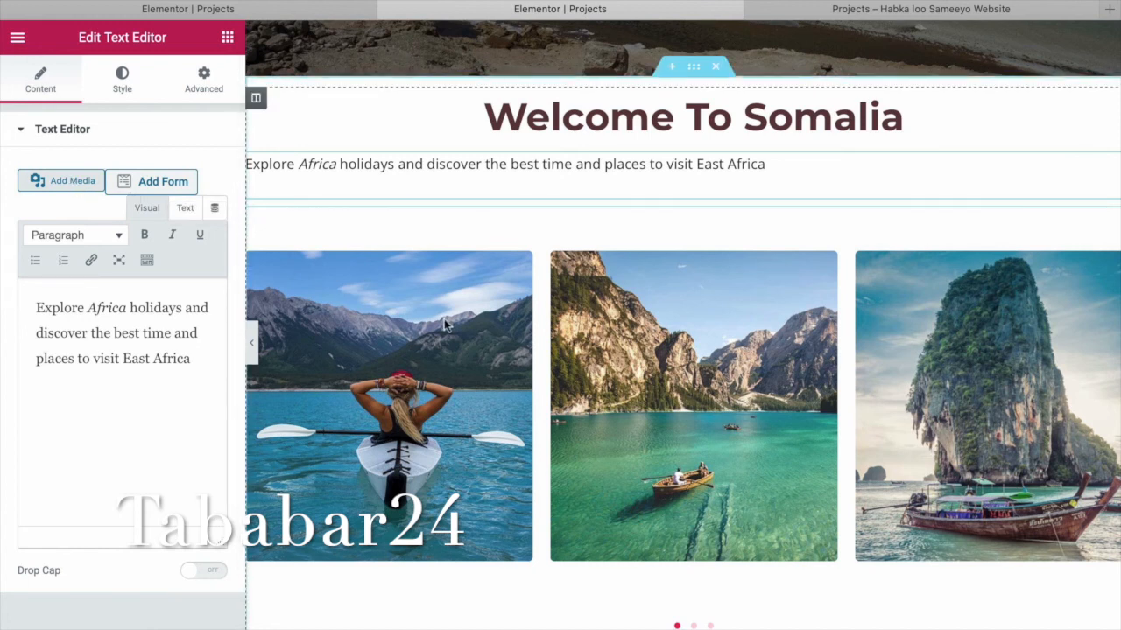
# Check the intro paragraph's Style and Advanced settings, then reselect the Welcome image carousel.
pyautogui.click(464, 245)
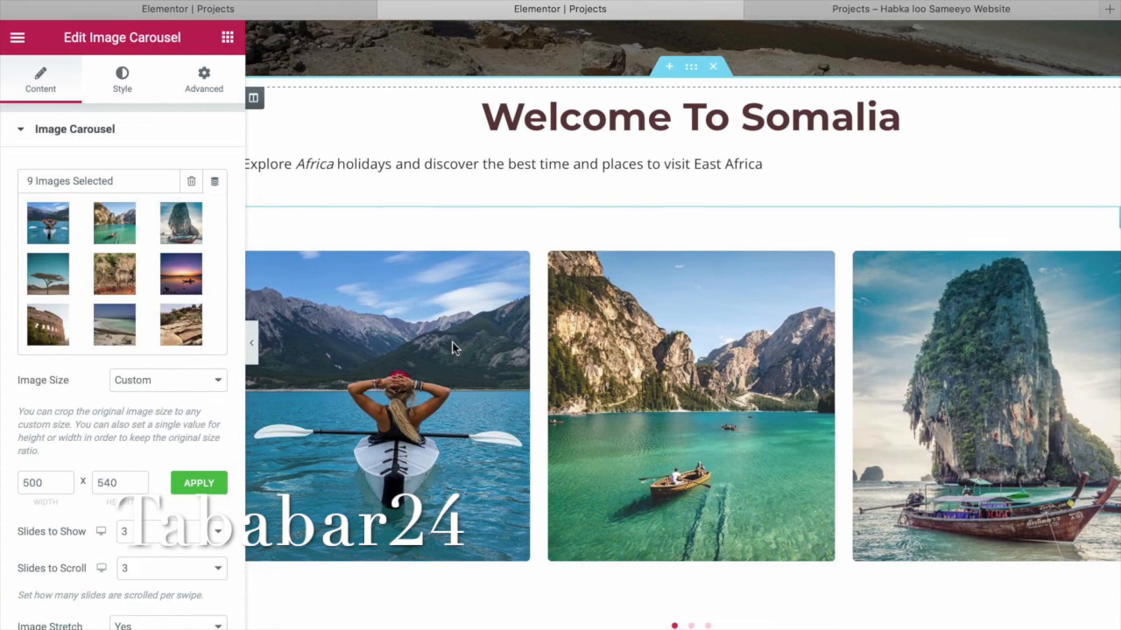
pyautogui.click(843, 184)
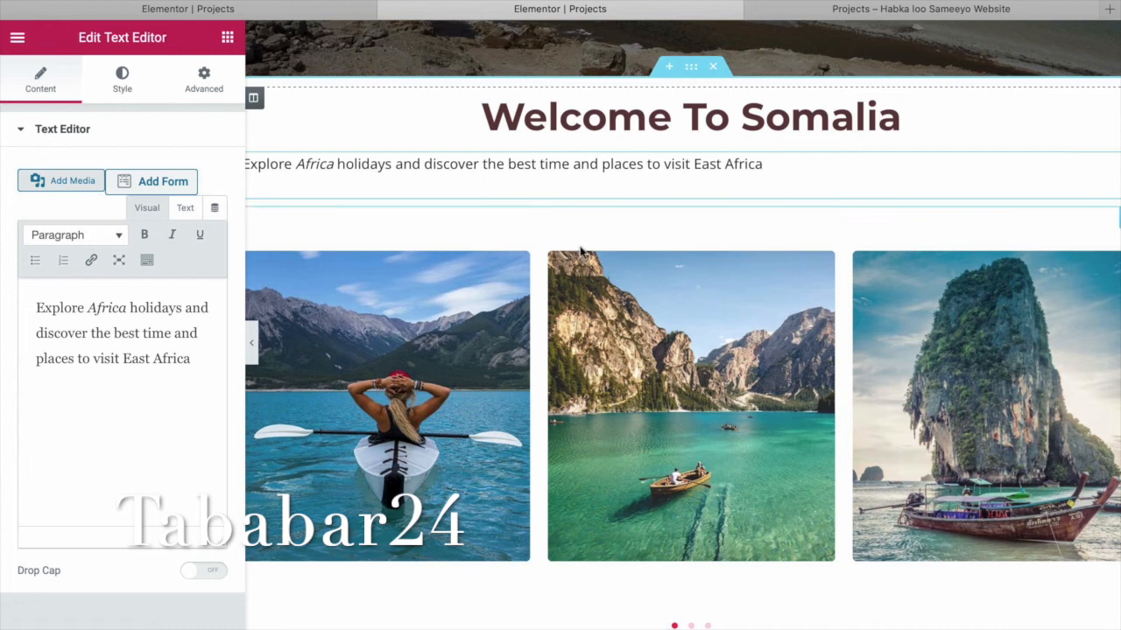
pyautogui.click(128, 91)
pyautogui.click(191, 87)
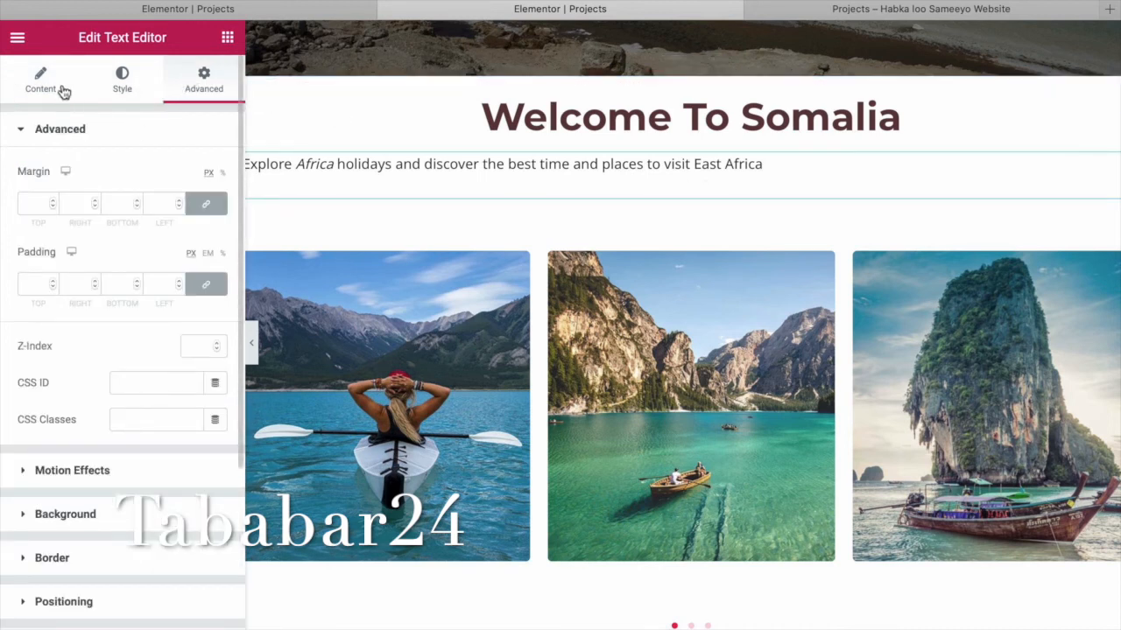
pyautogui.click(613, 312)
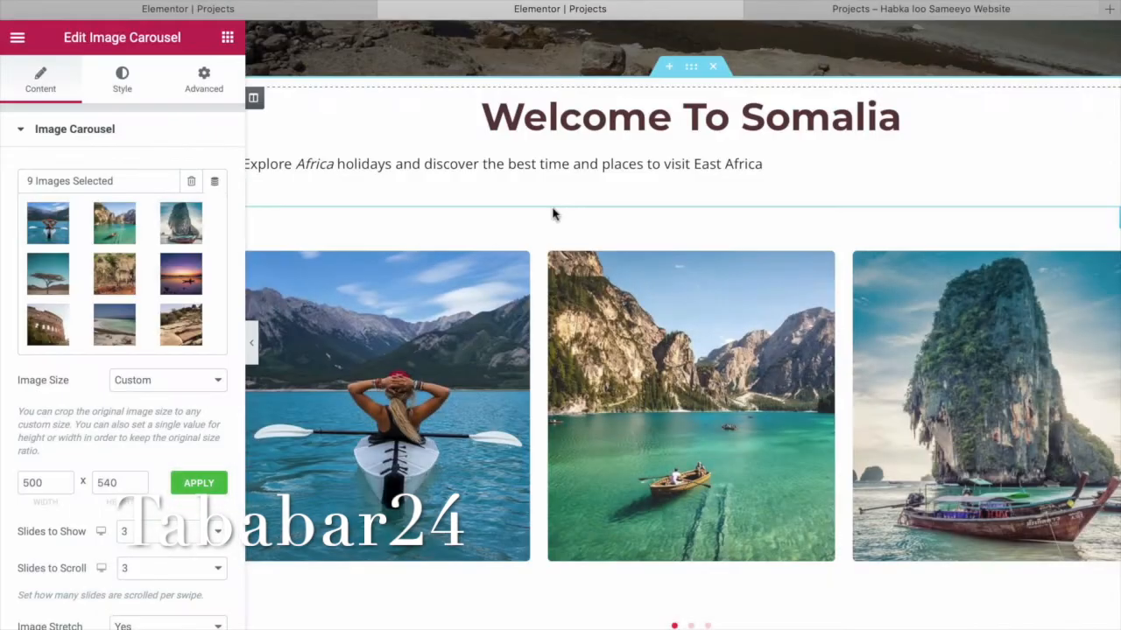
pyautogui.scroll(3, 549, 212)
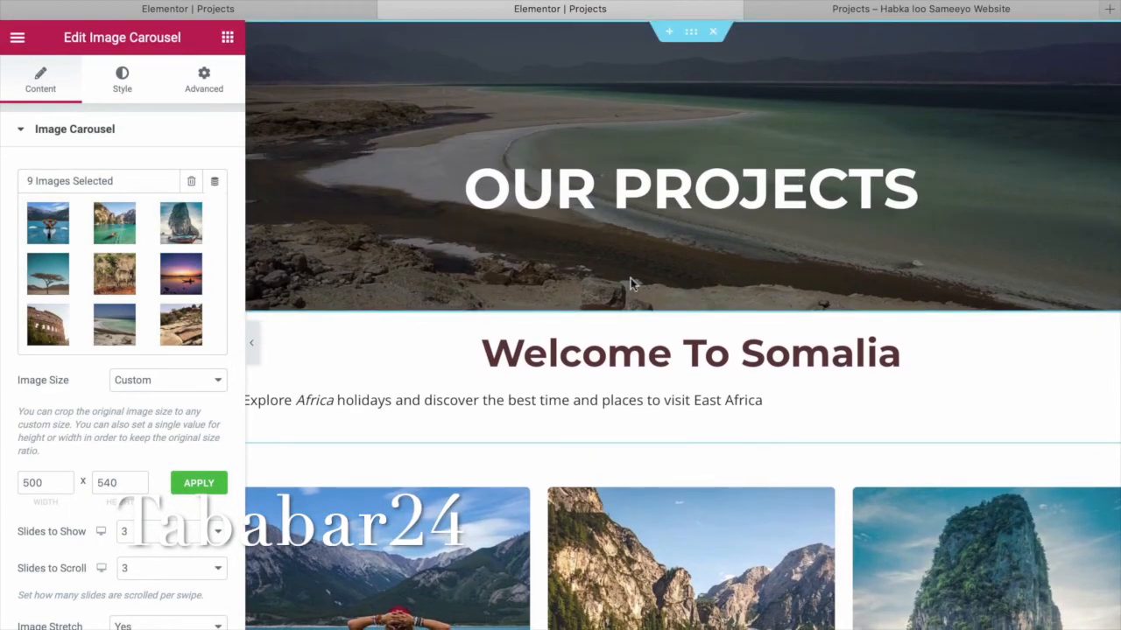
pyautogui.scroll(-1, 630, 279)
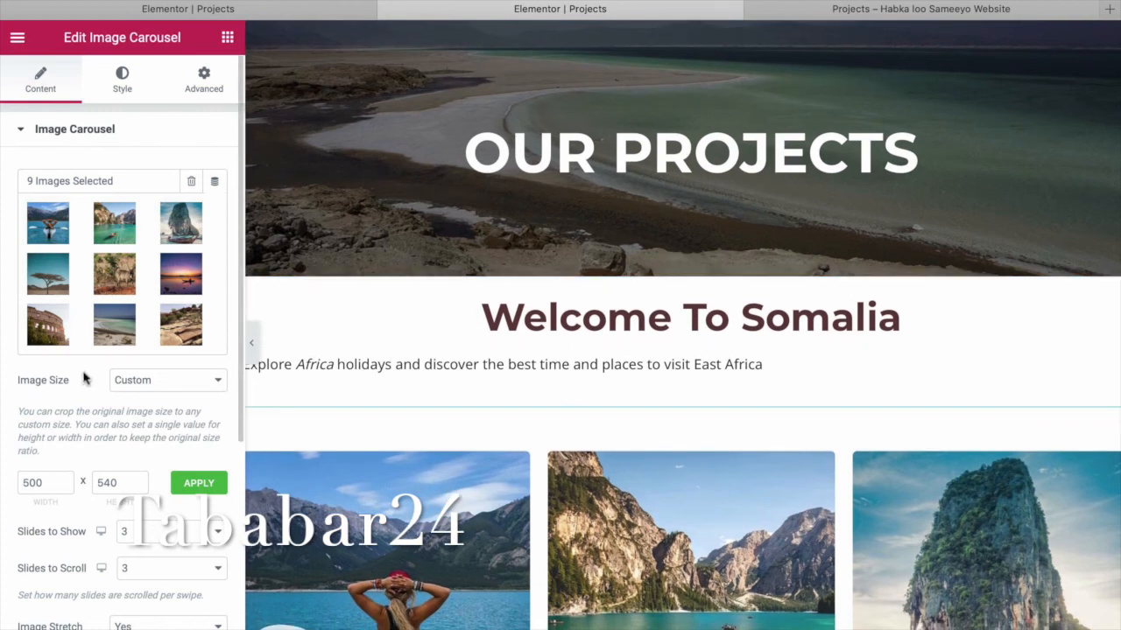
# Remove the kayaker and lake-with-boat photos from the carousel gallery and insert the 7-image gallery.
pyautogui.click(120, 283)
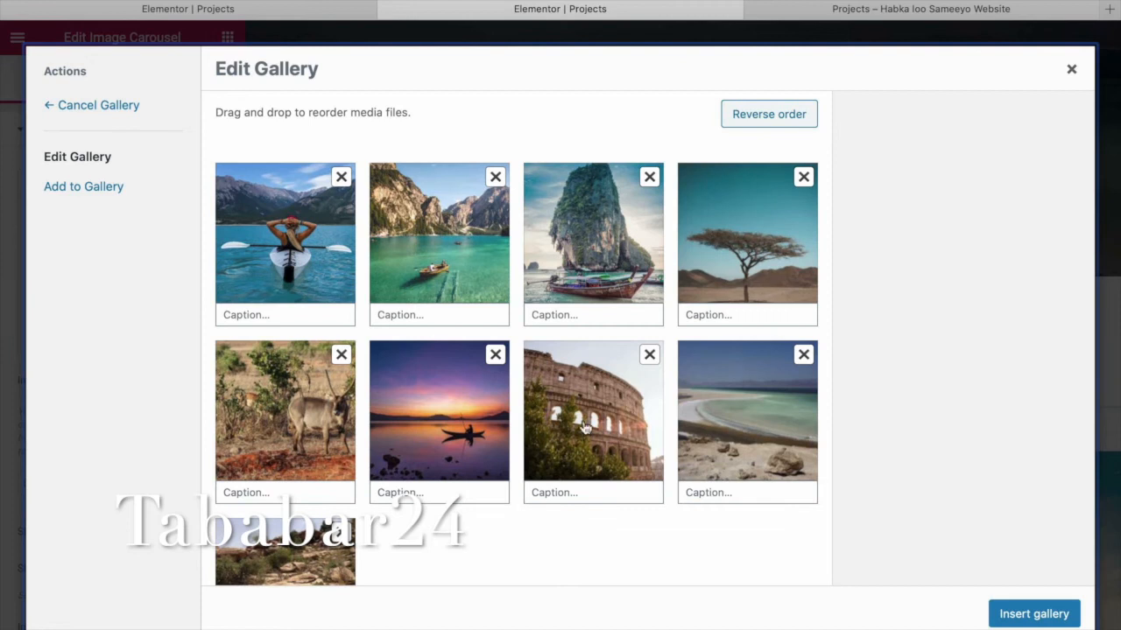
pyautogui.scroll(-2, 464, 396)
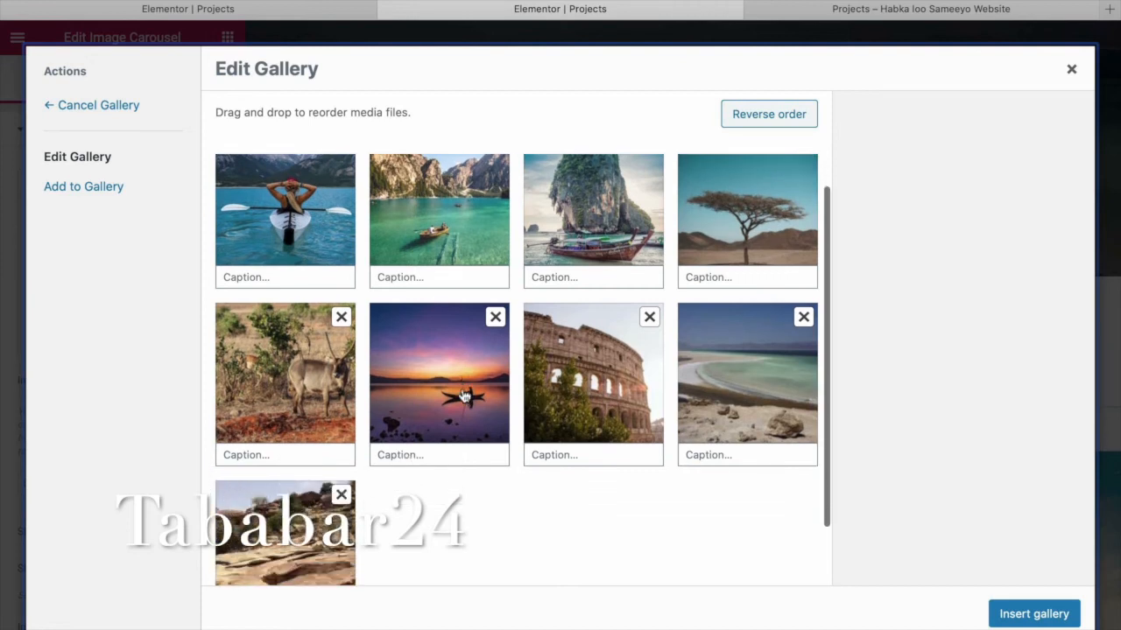
pyautogui.scroll(2, 464, 397)
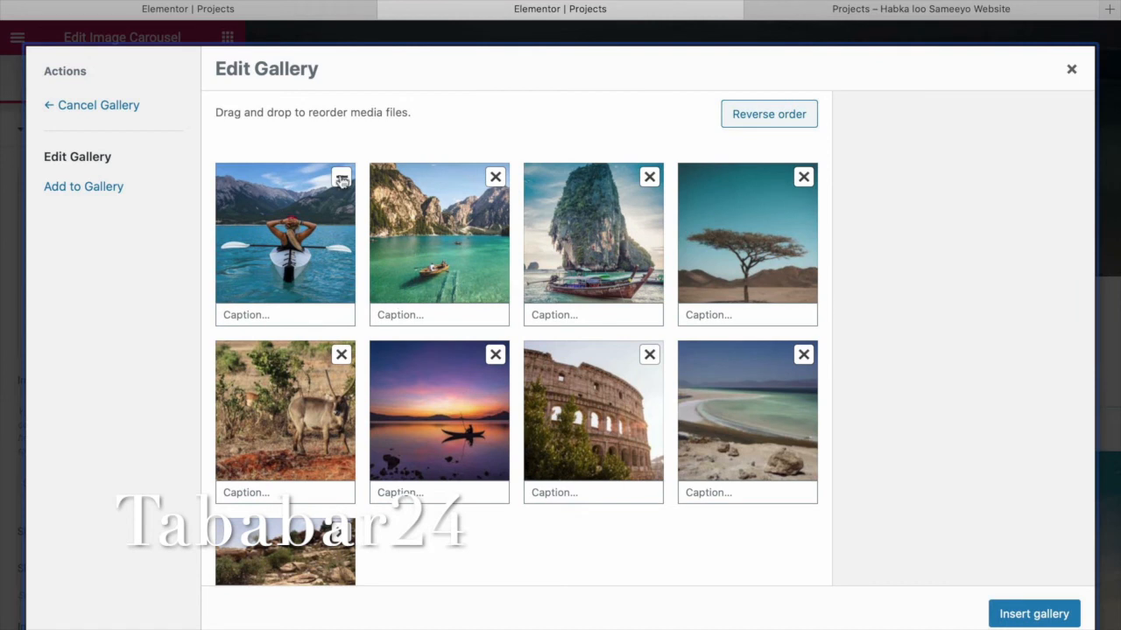
pyautogui.click(341, 179)
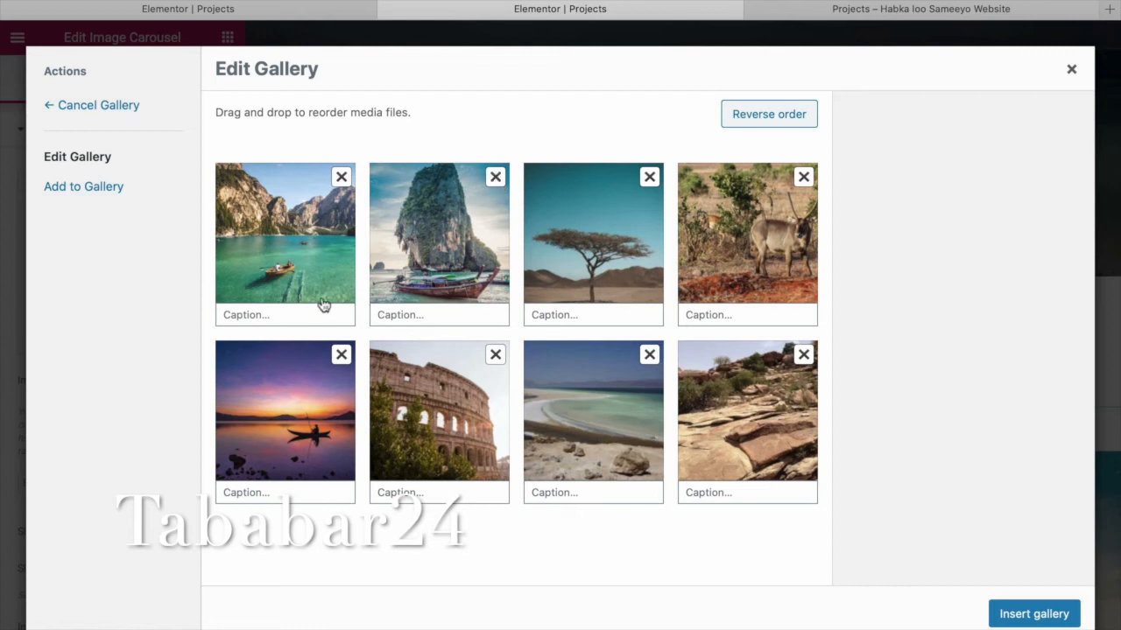
pyautogui.click(342, 178)
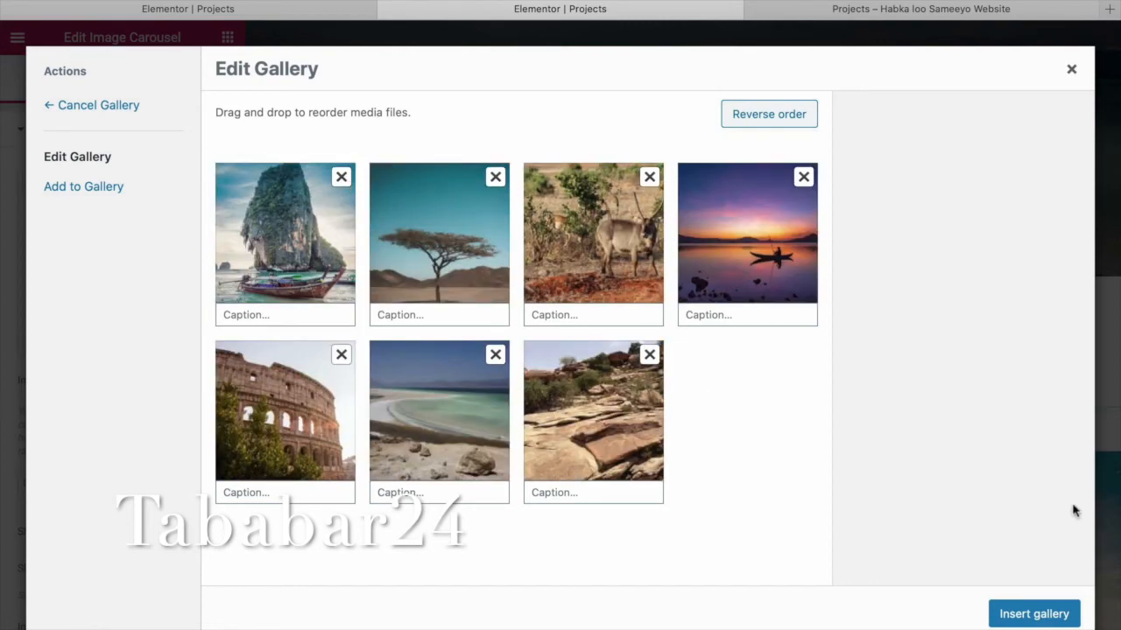
pyautogui.click(1049, 617)
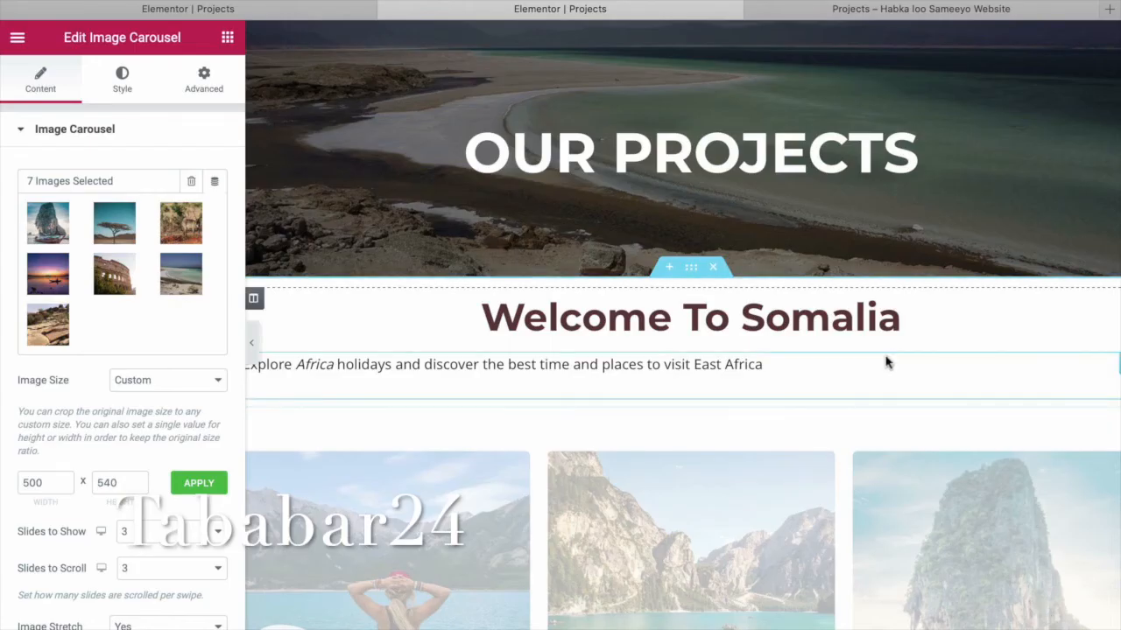
pyautogui.scroll(-5, 886, 357)
pyautogui.scroll(-1, 885, 361)
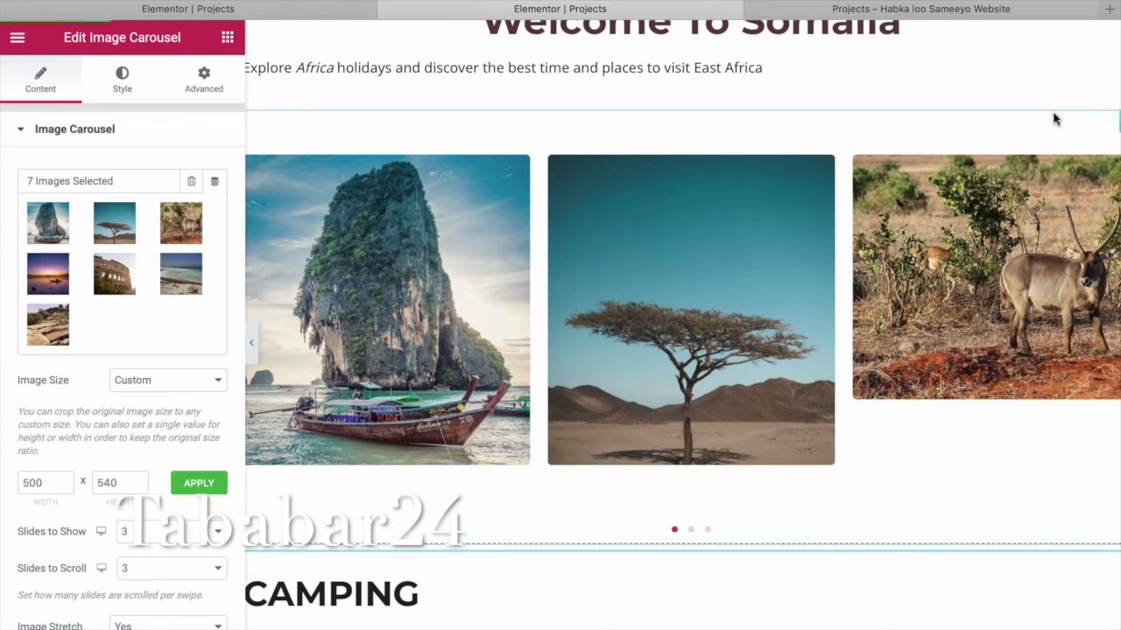
pyautogui.click(902, 10)
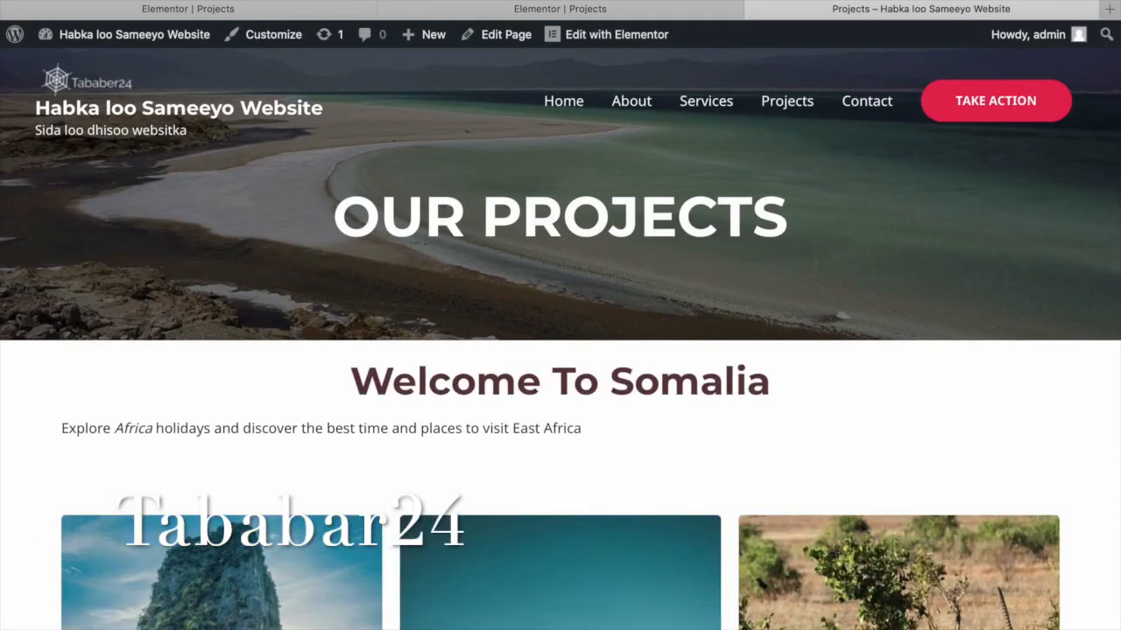
pyautogui.scroll(-5, 783, 329)
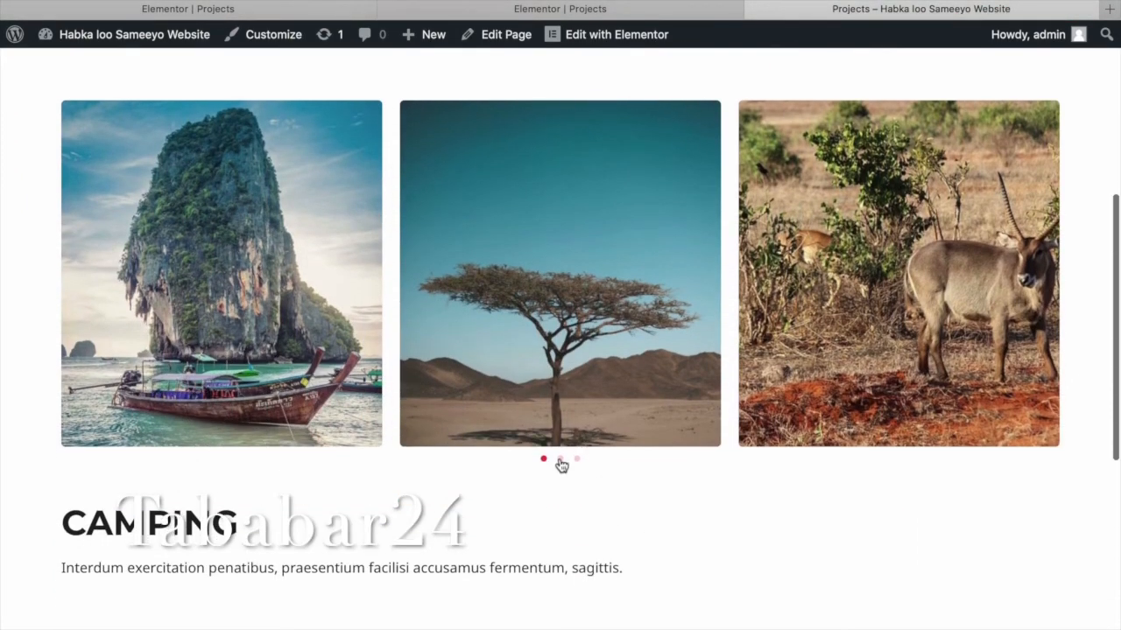
pyautogui.click(561, 460)
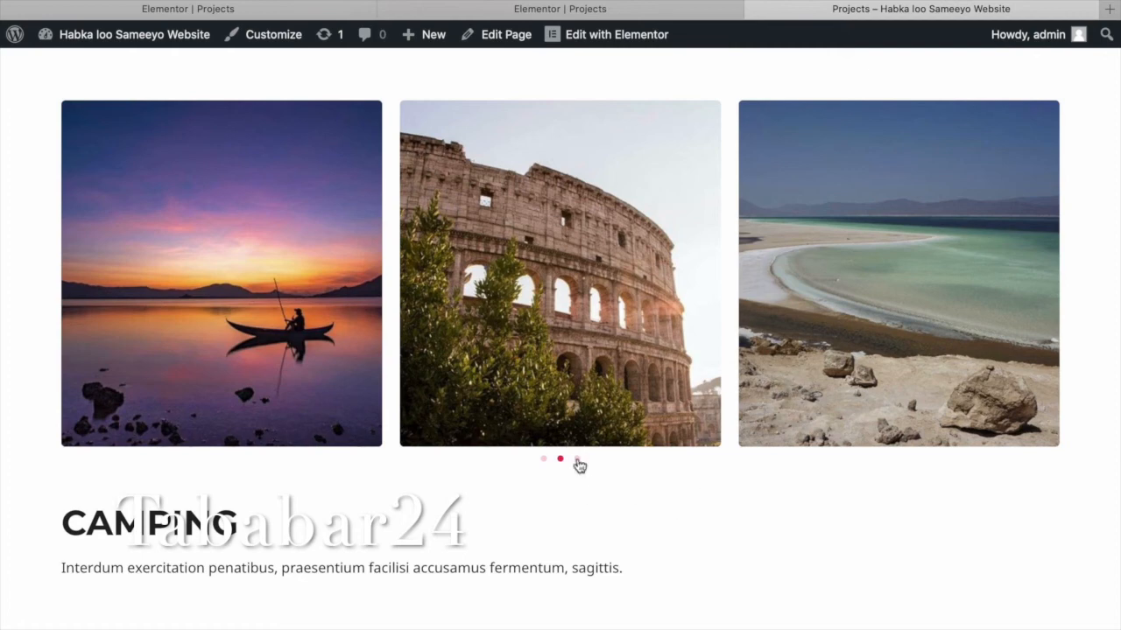
pyautogui.scroll(5, 683, 468)
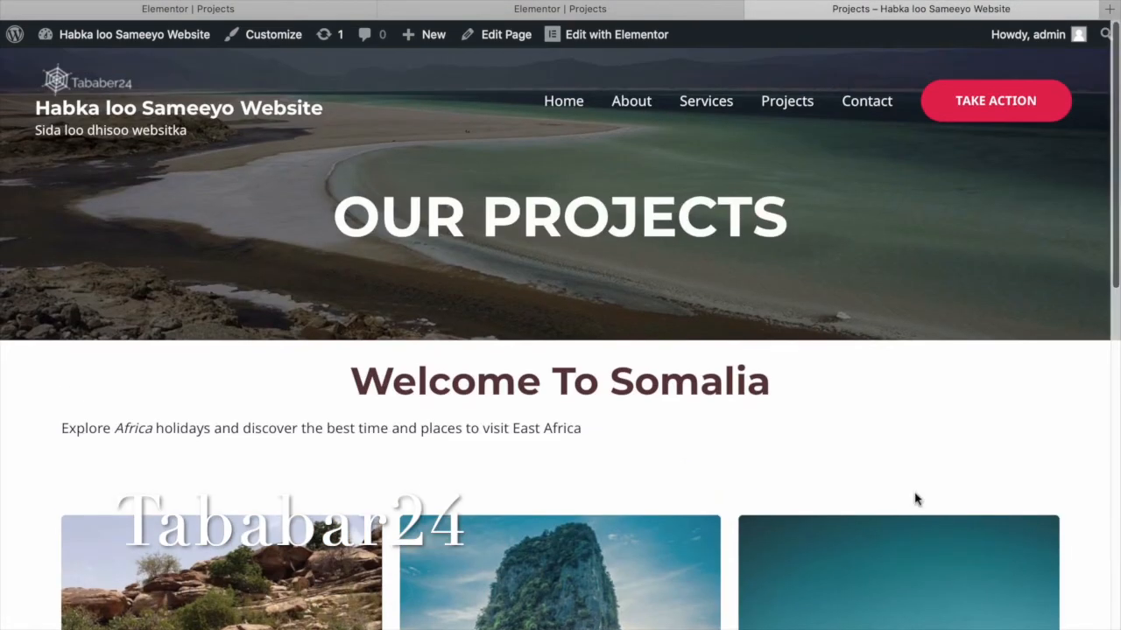
pyautogui.click(560, 9)
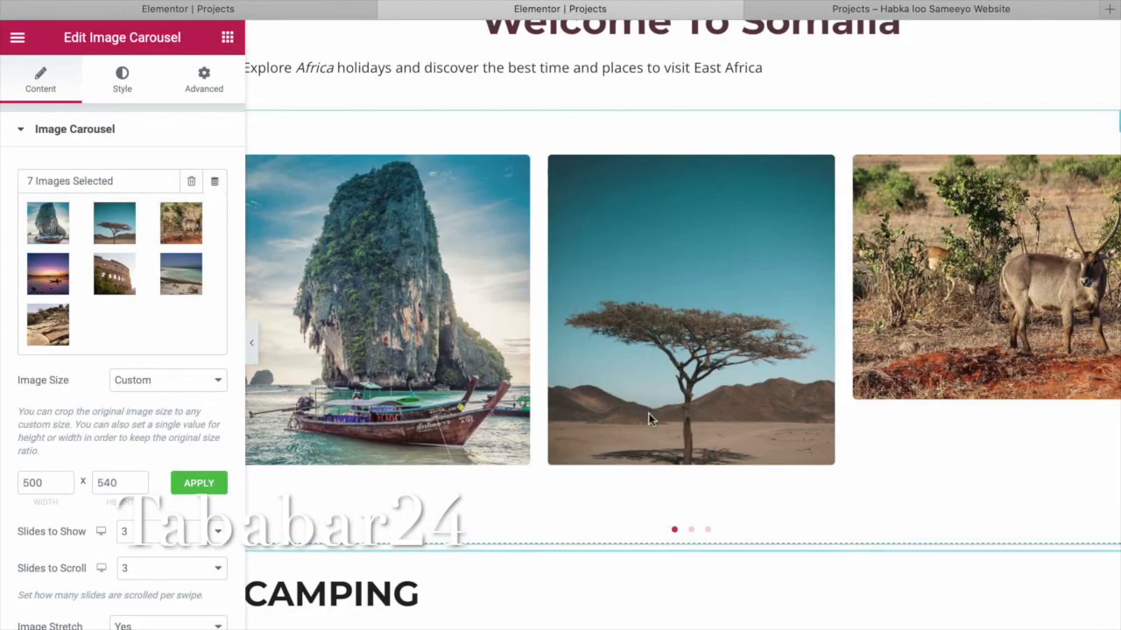
pyautogui.scroll(-2, 649, 413)
pyautogui.scroll(5, 651, 418)
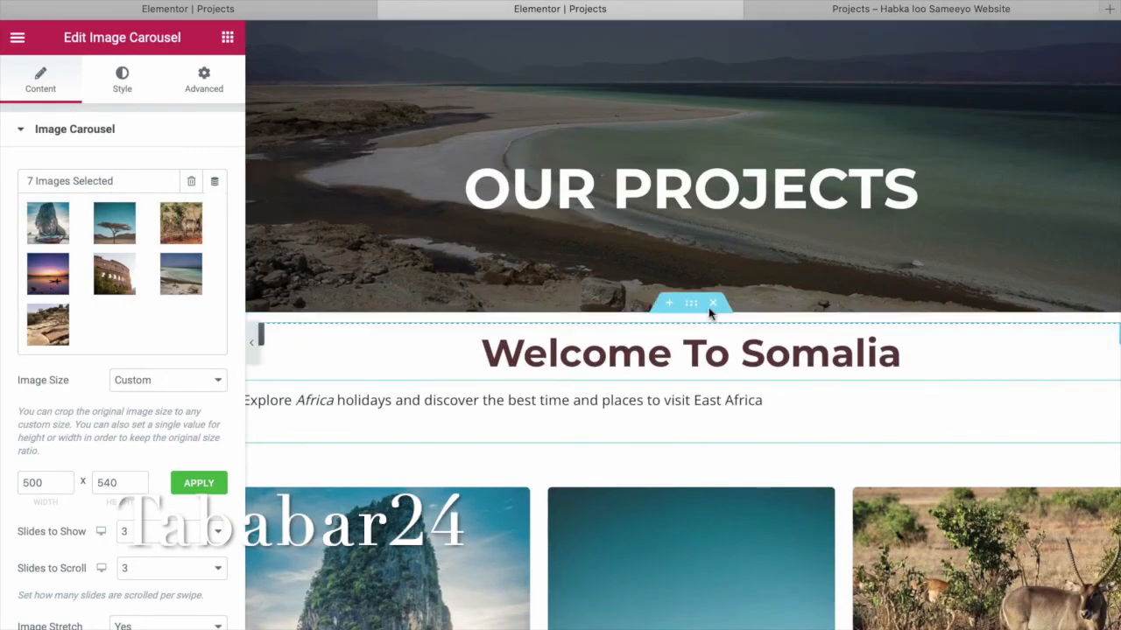
# Delete the CAMPING section with its hiking carousel, then select the Welcome section.
pyautogui.scroll(-3, 686, 464)
pyautogui.scroll(-4, 685, 461)
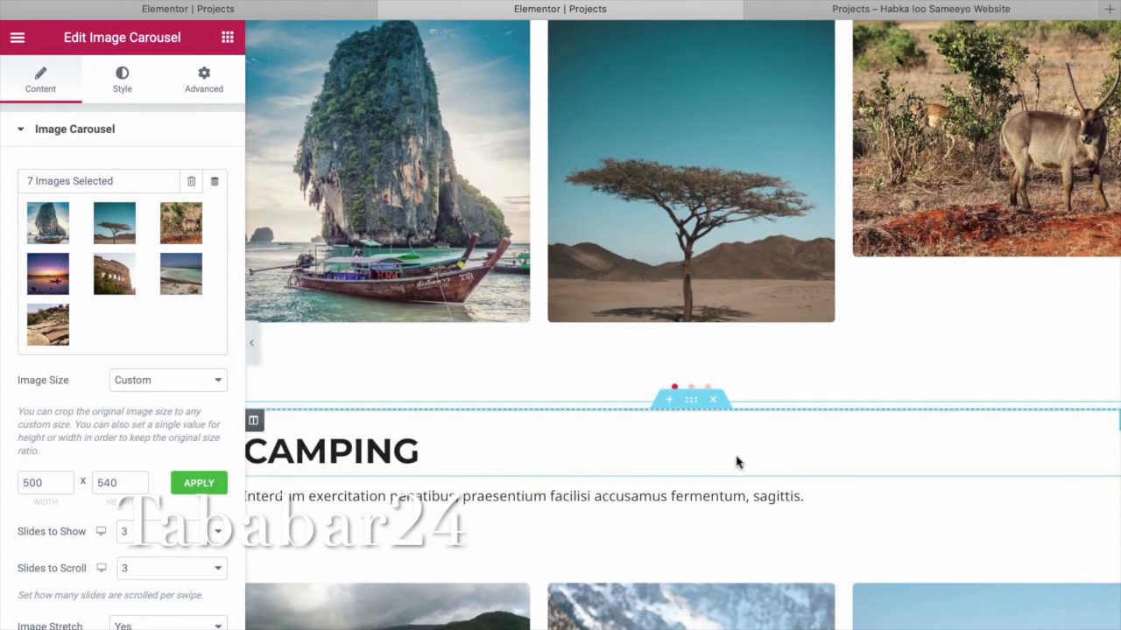
pyautogui.scroll(-2, 690, 432)
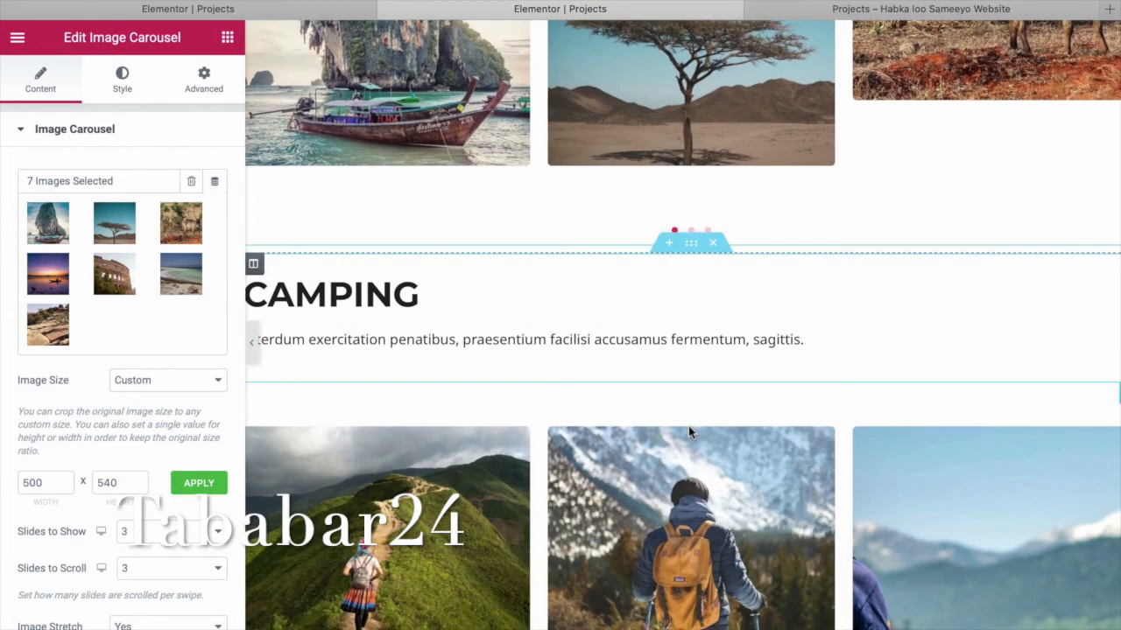
pyautogui.scroll(-6, 688, 426)
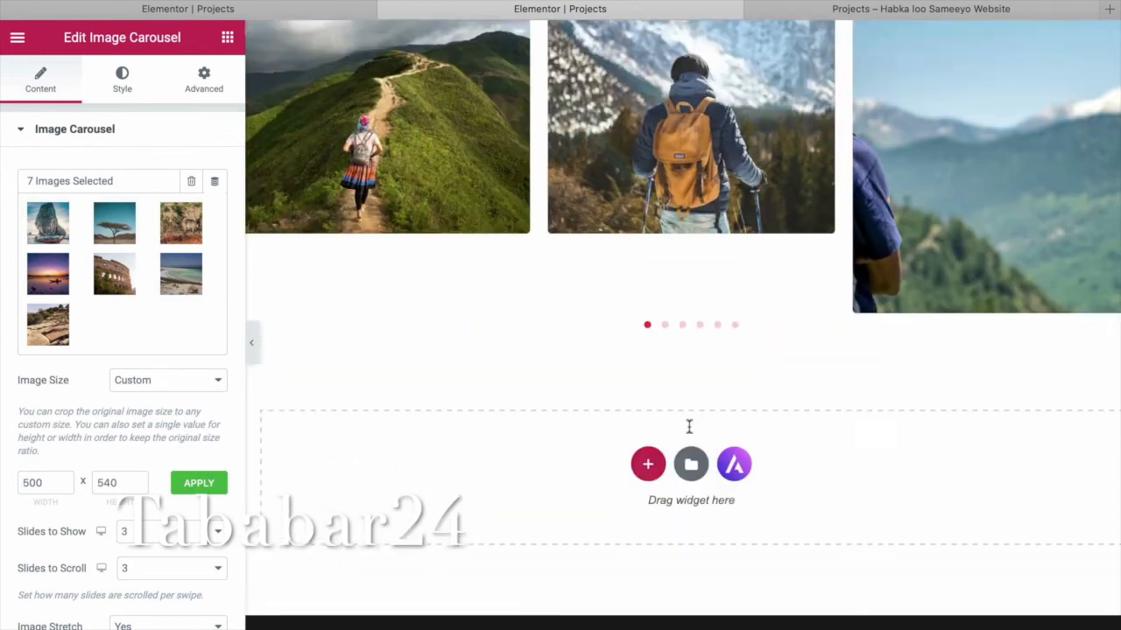
pyautogui.scroll(5, 688, 429)
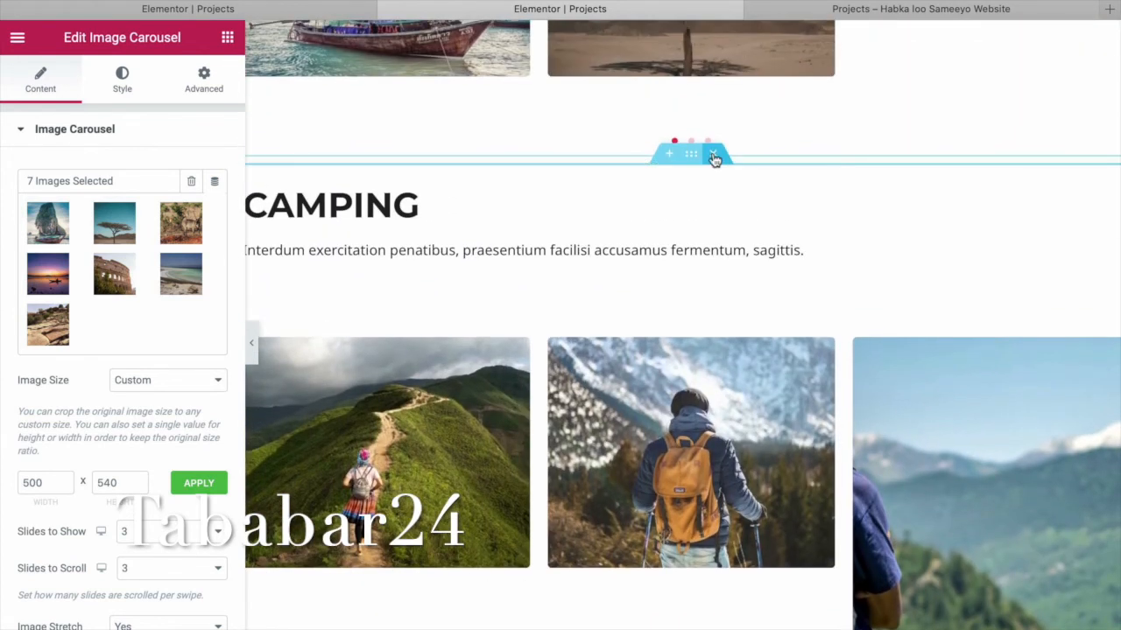
pyautogui.click(714, 156)
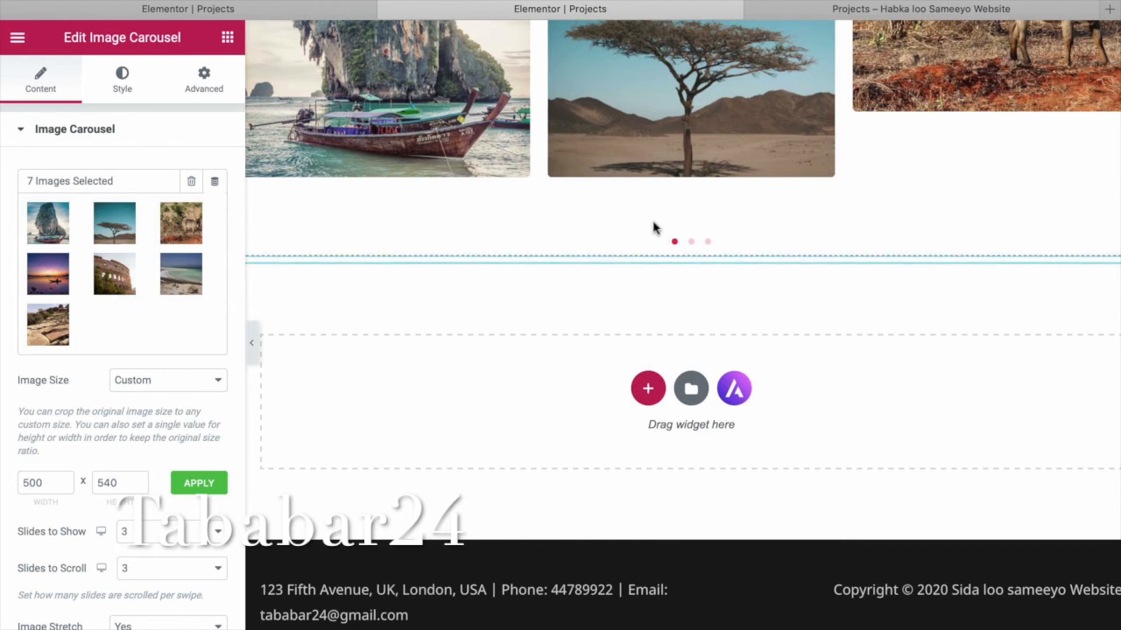
pyautogui.scroll(5, 652, 228)
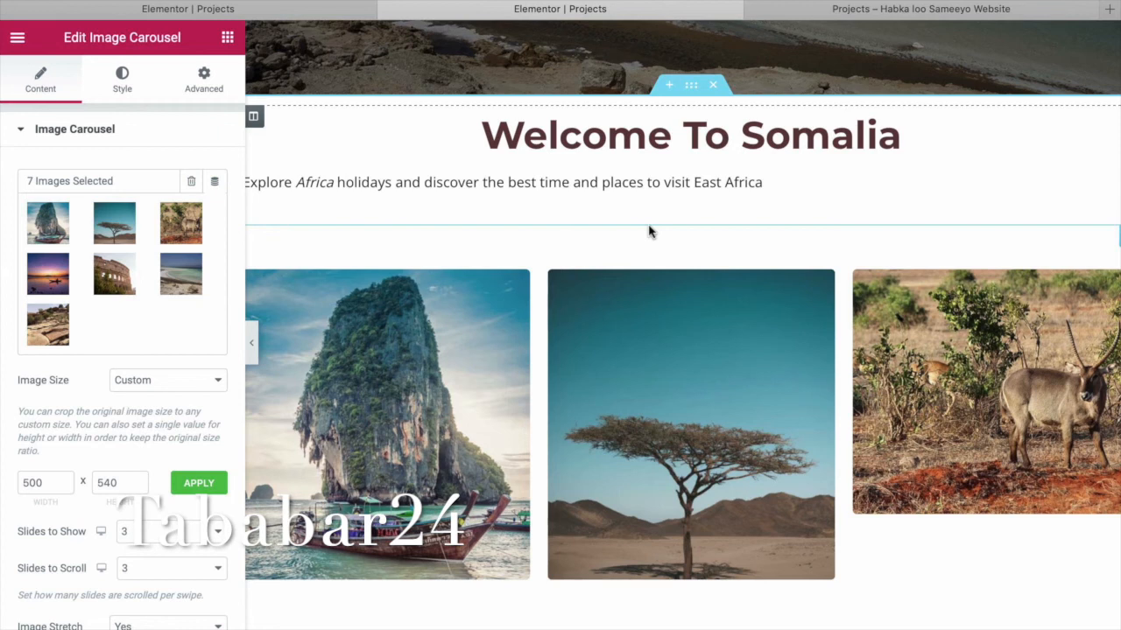
pyautogui.click(691, 91)
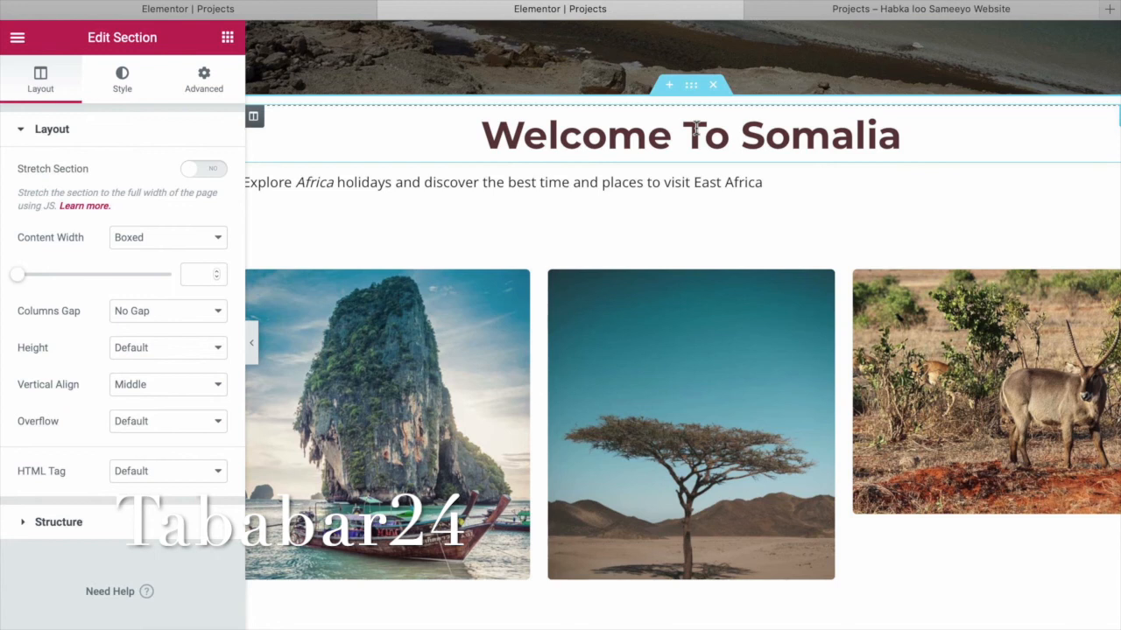
# Set the Welcome section's padding to 12 top and 0 on the other sides.
pyautogui.scroll(-1, 634, 272)
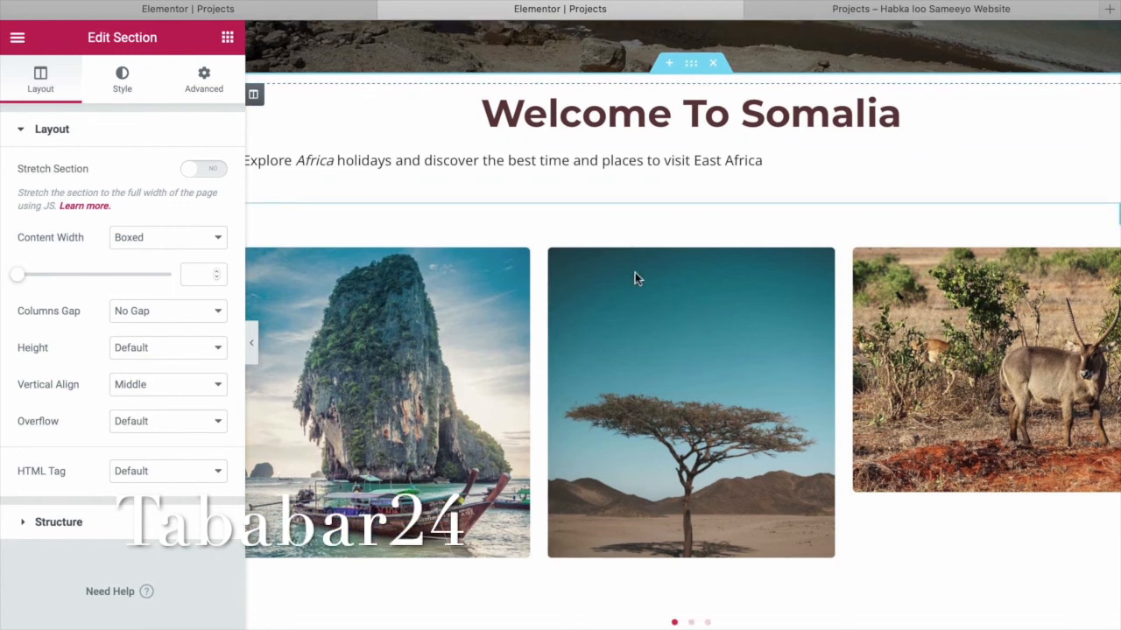
pyautogui.click(223, 91)
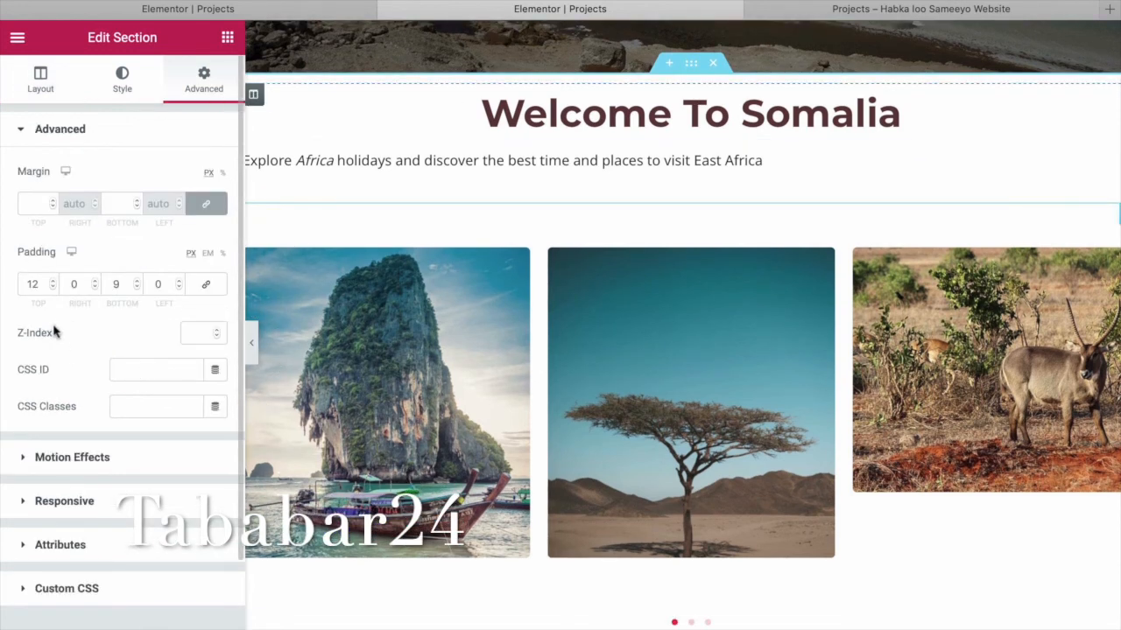
pyautogui.doubleClick(137, 291)
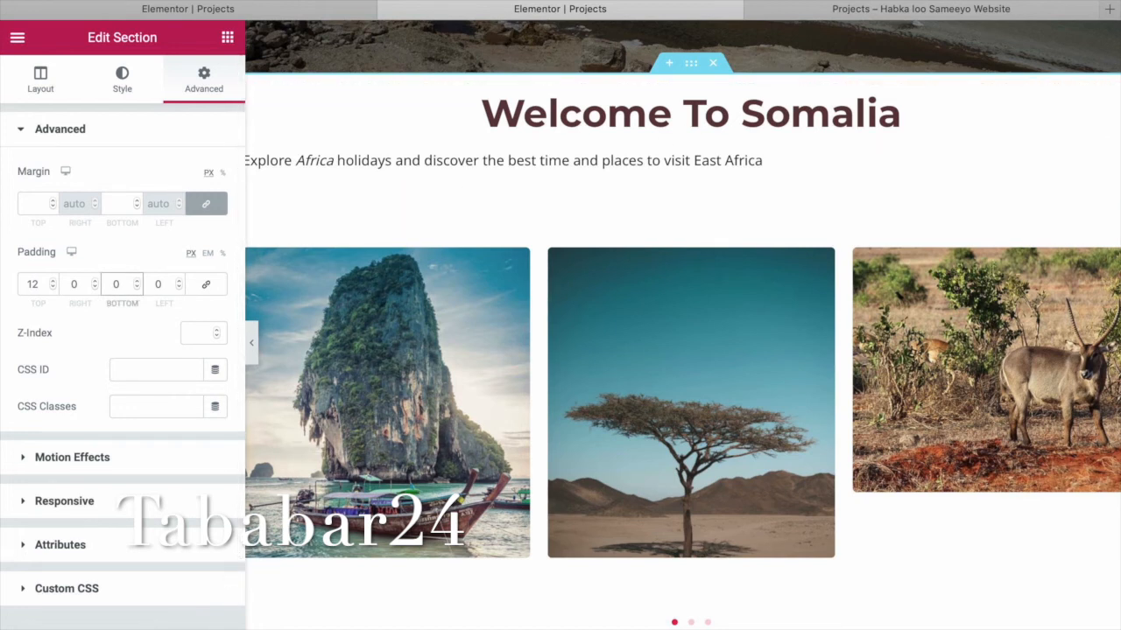
pyautogui.scroll(-3, 681, 499)
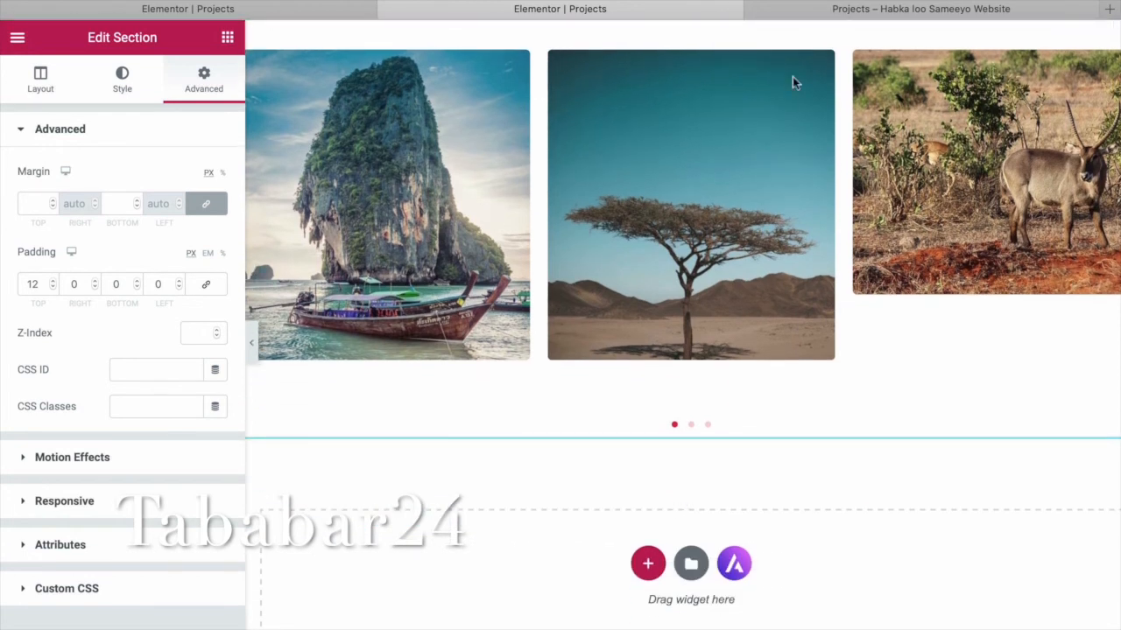
# Review the live Projects page down to the single carousel and back to the top.
pyautogui.click(924, 13)
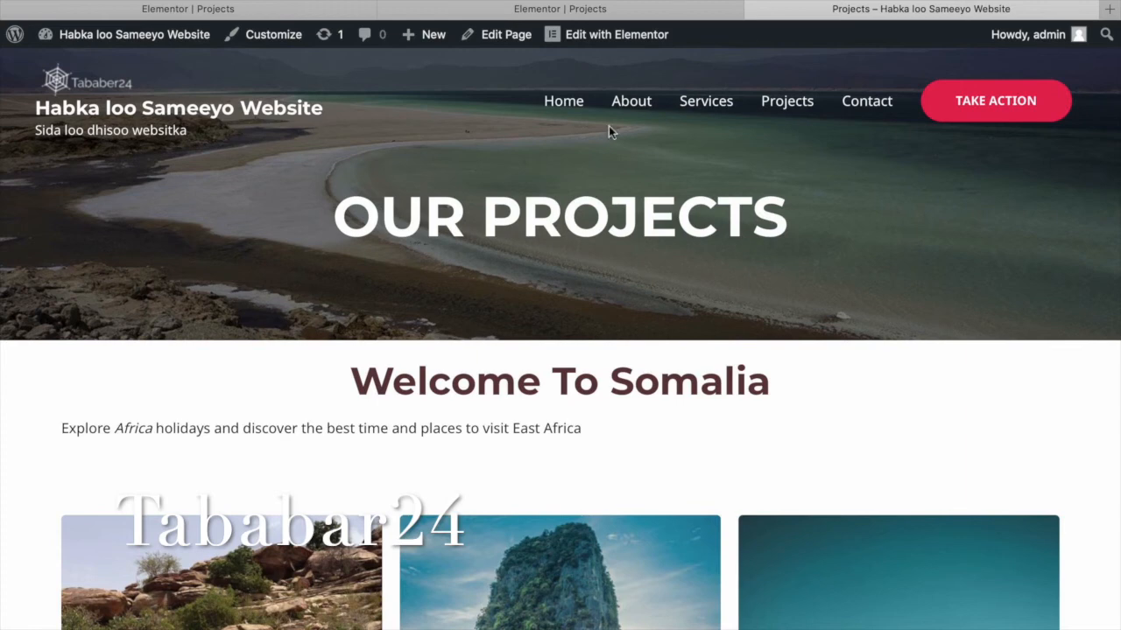
pyautogui.scroll(-5, 610, 131)
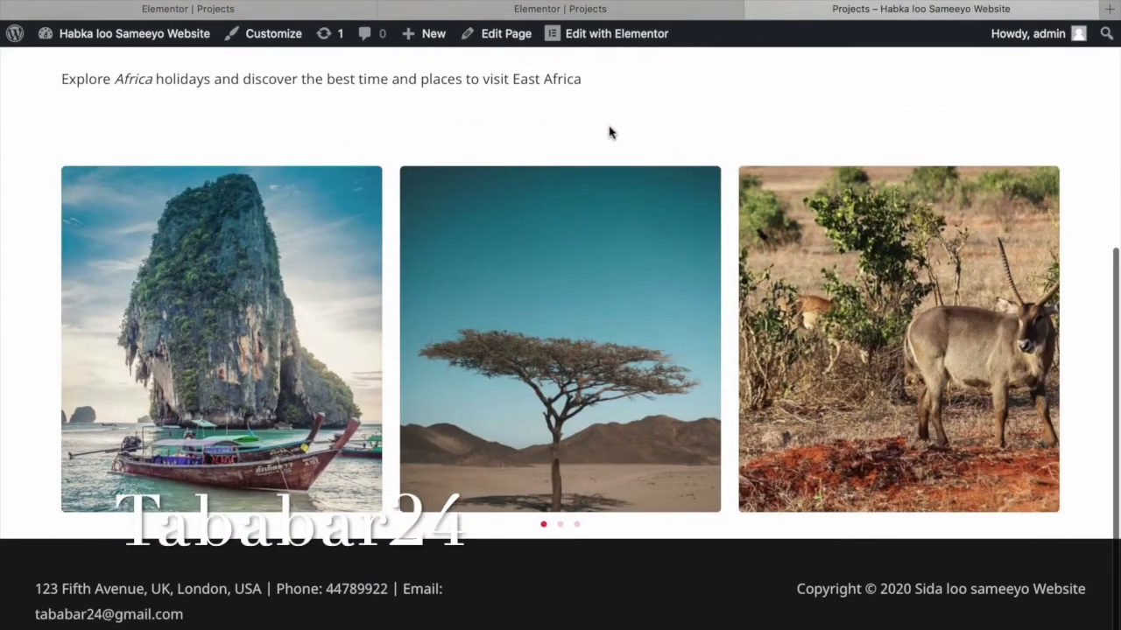
pyautogui.scroll(5, 608, 131)
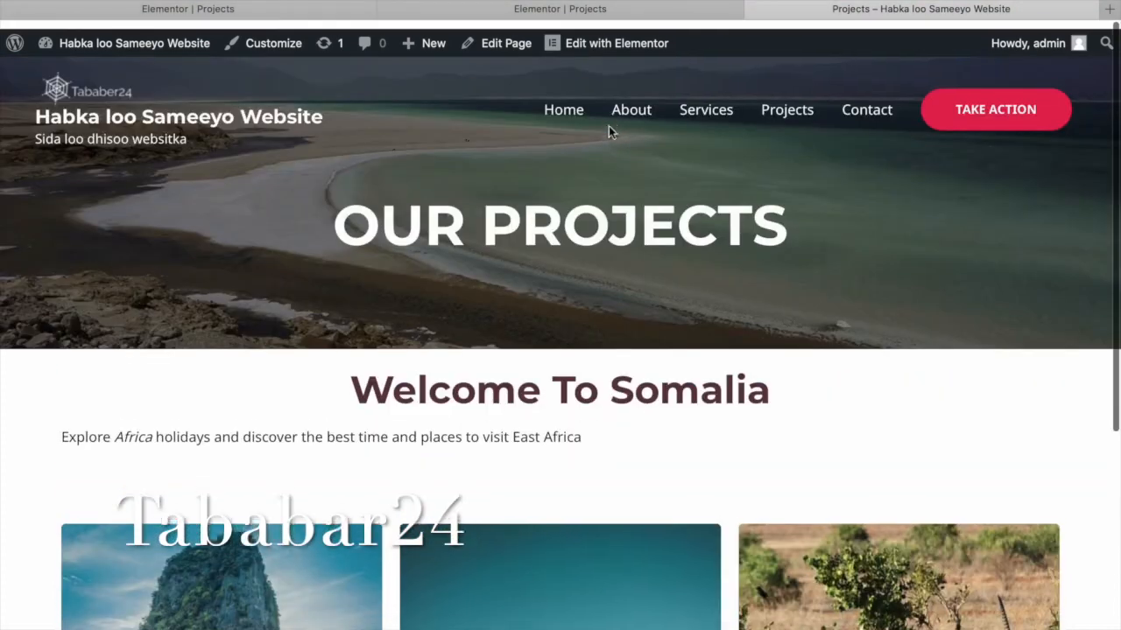
# Back in the Elementor editor, add a one-column section below the carousel, then delete it.
pyautogui.click(583, 16)
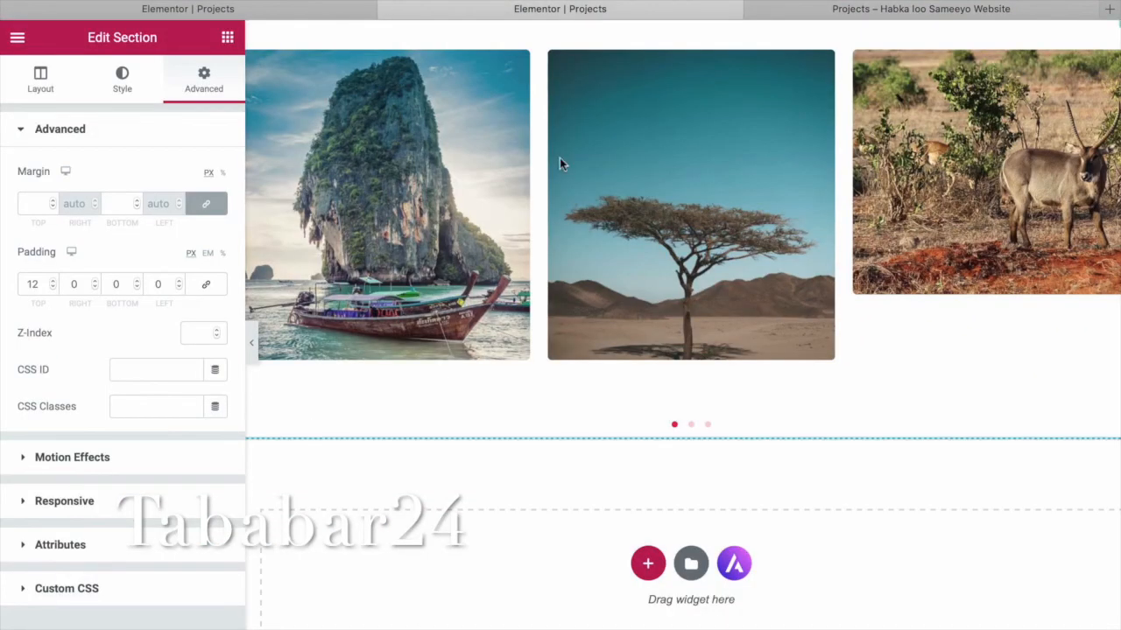
pyautogui.click(648, 564)
pyautogui.scroll(-1, 493, 609)
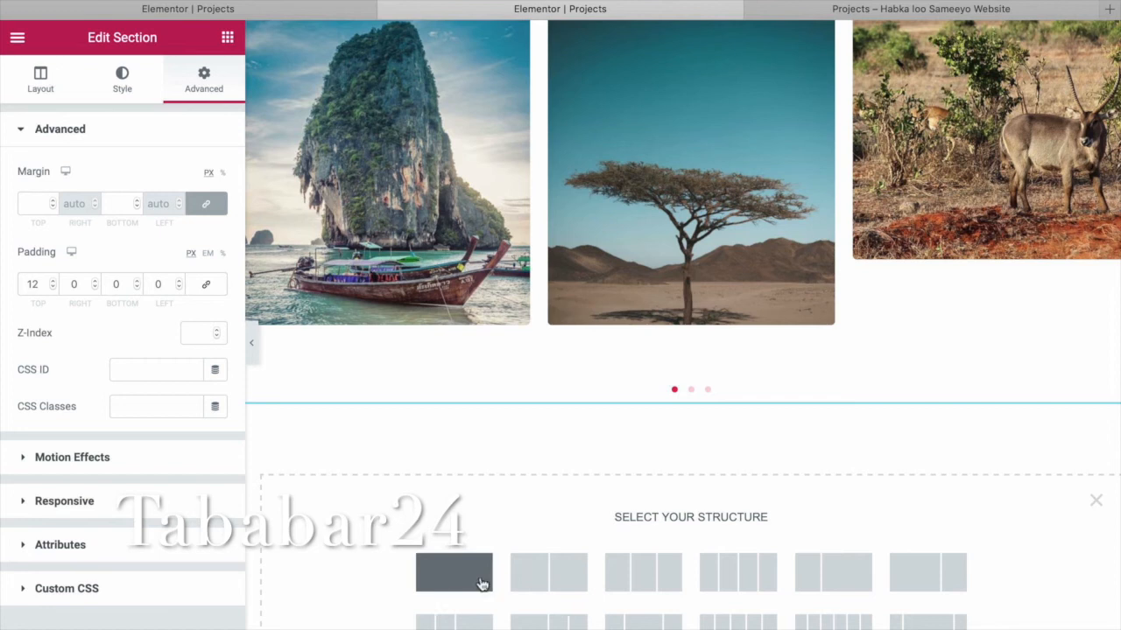
pyautogui.click(491, 584)
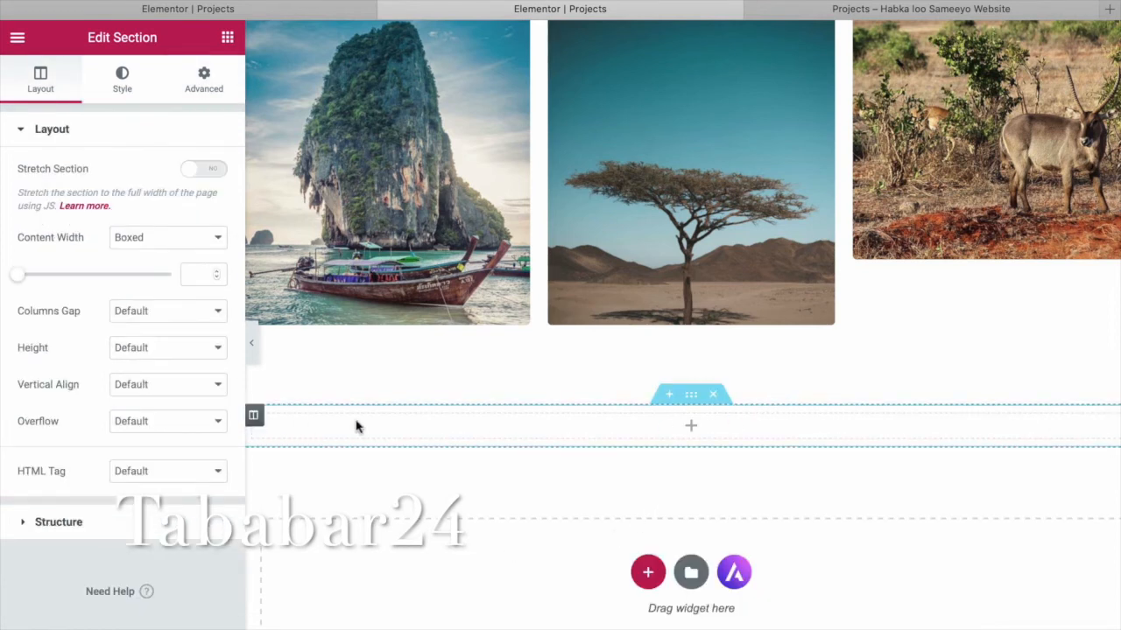
pyautogui.click(714, 396)
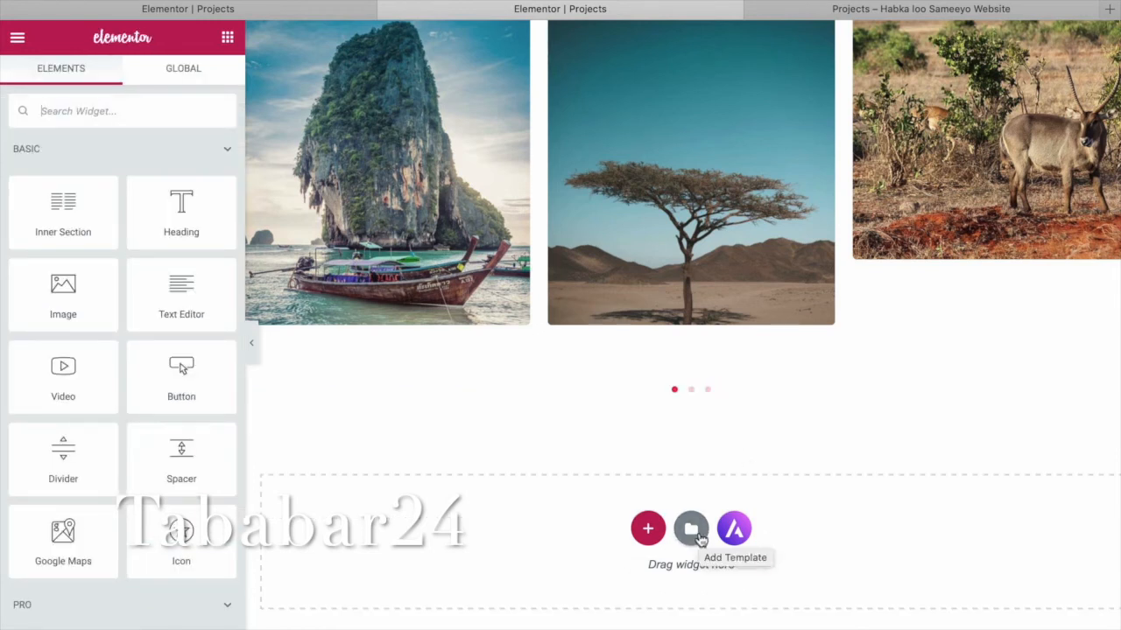
# In the template library, switch to Blocks and filter the list to the Team category.
pyautogui.click(733, 532)
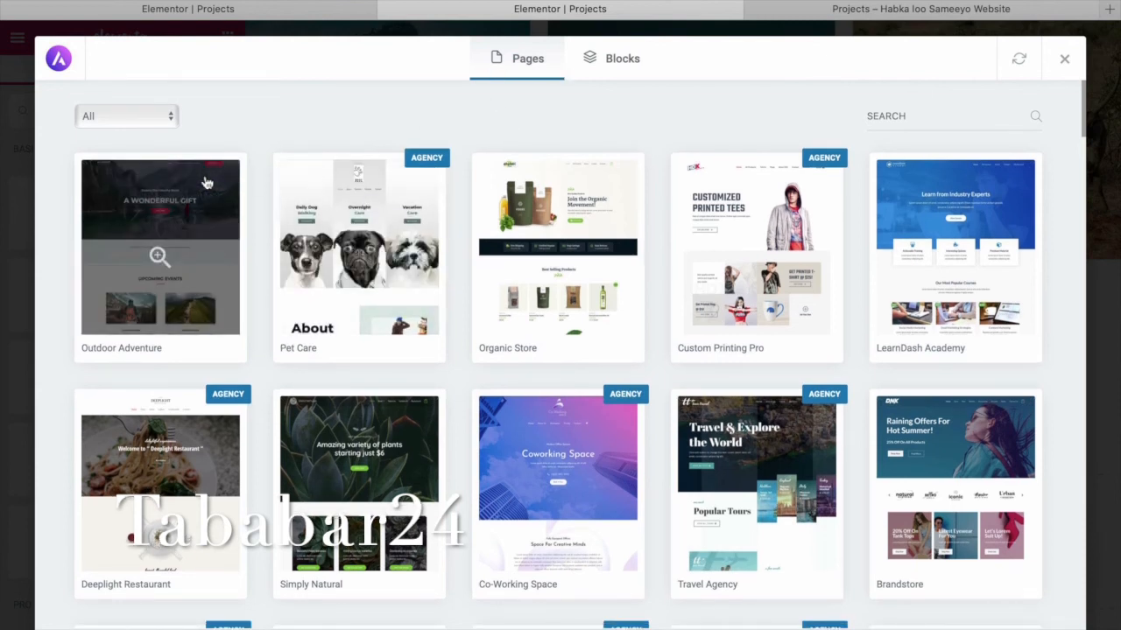
pyautogui.click(170, 118)
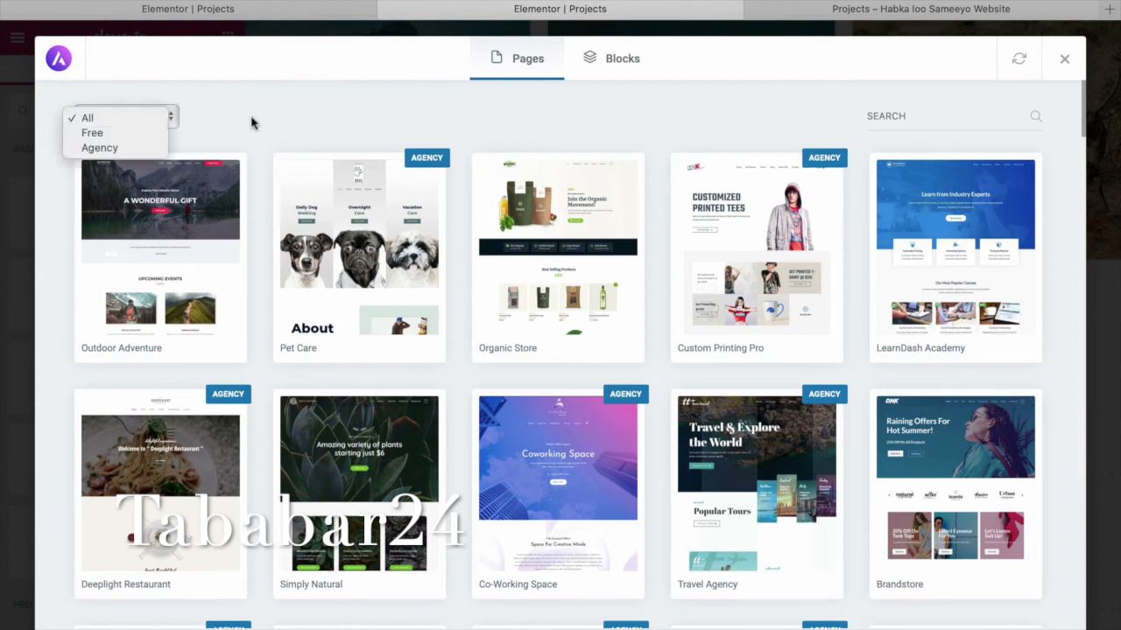
pyautogui.click(618, 61)
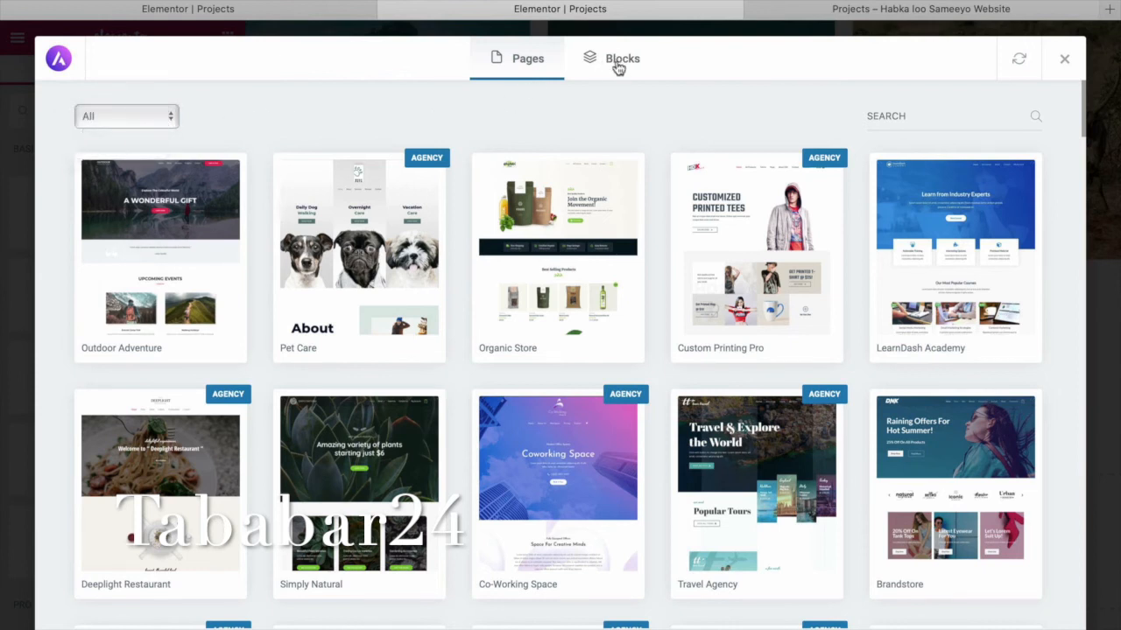
pyautogui.click(614, 74)
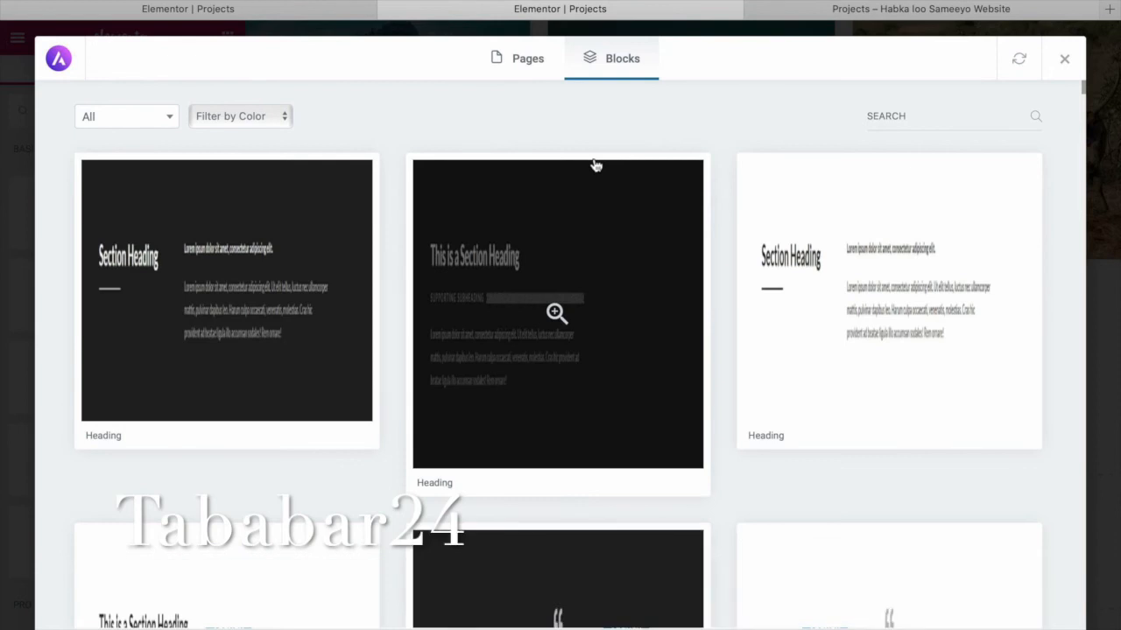
pyautogui.scroll(-7, 595, 165)
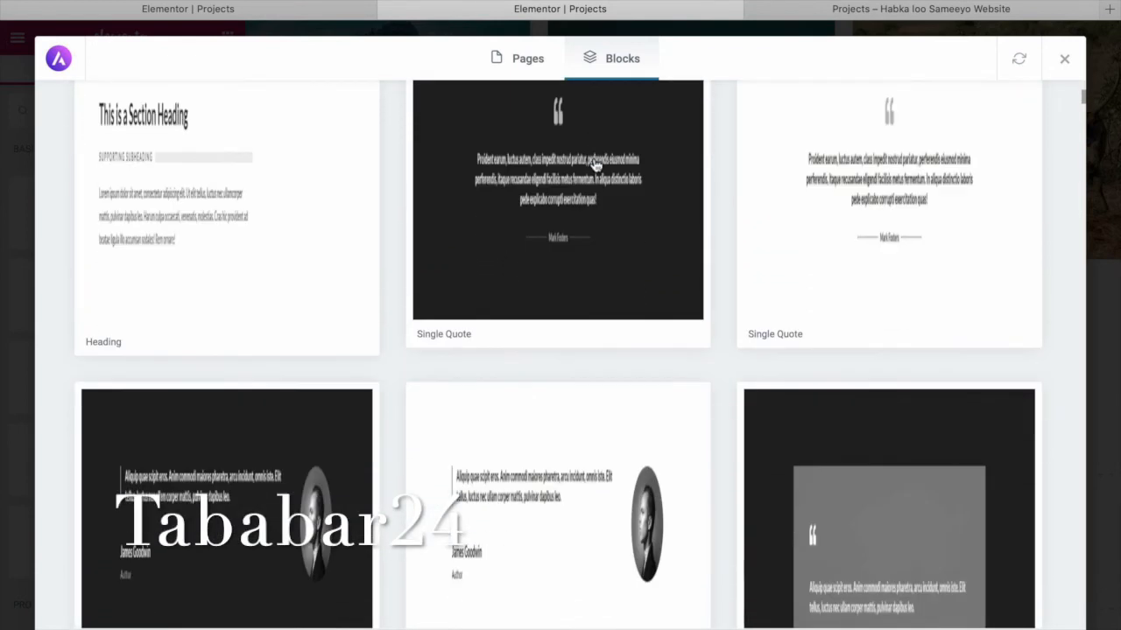
pyautogui.scroll(7, 594, 165)
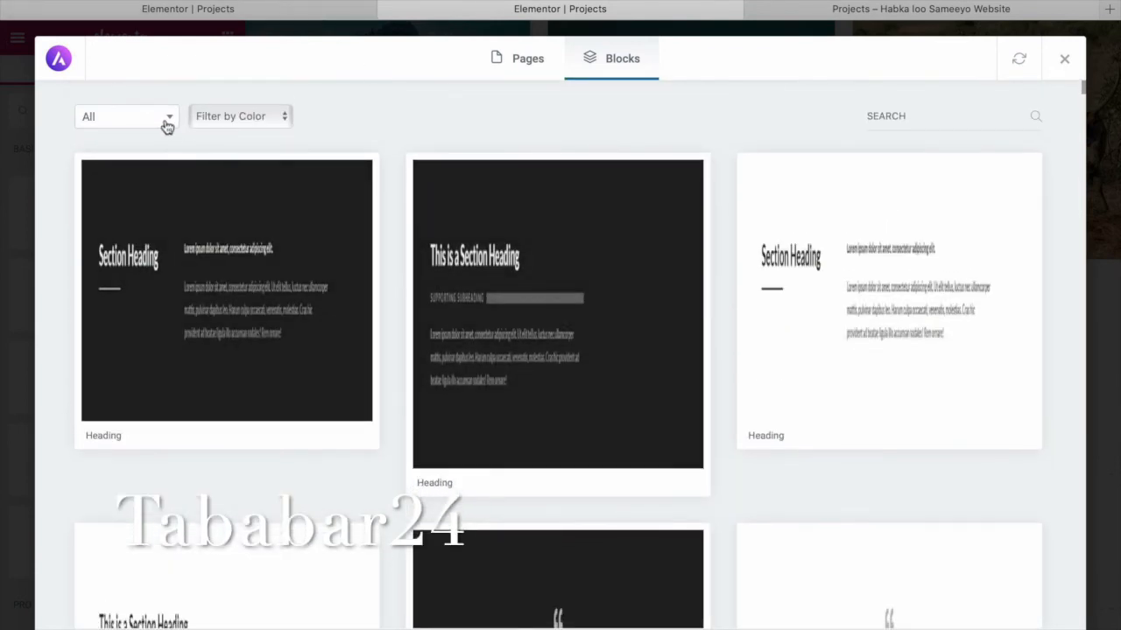
pyautogui.click(165, 126)
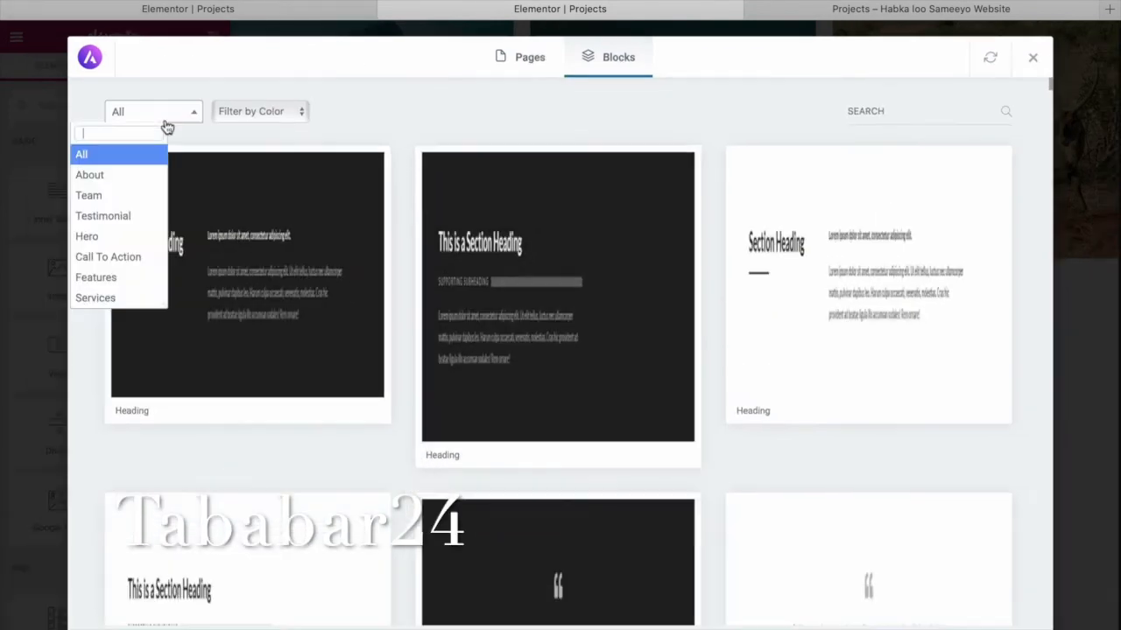
pyautogui.click(152, 203)
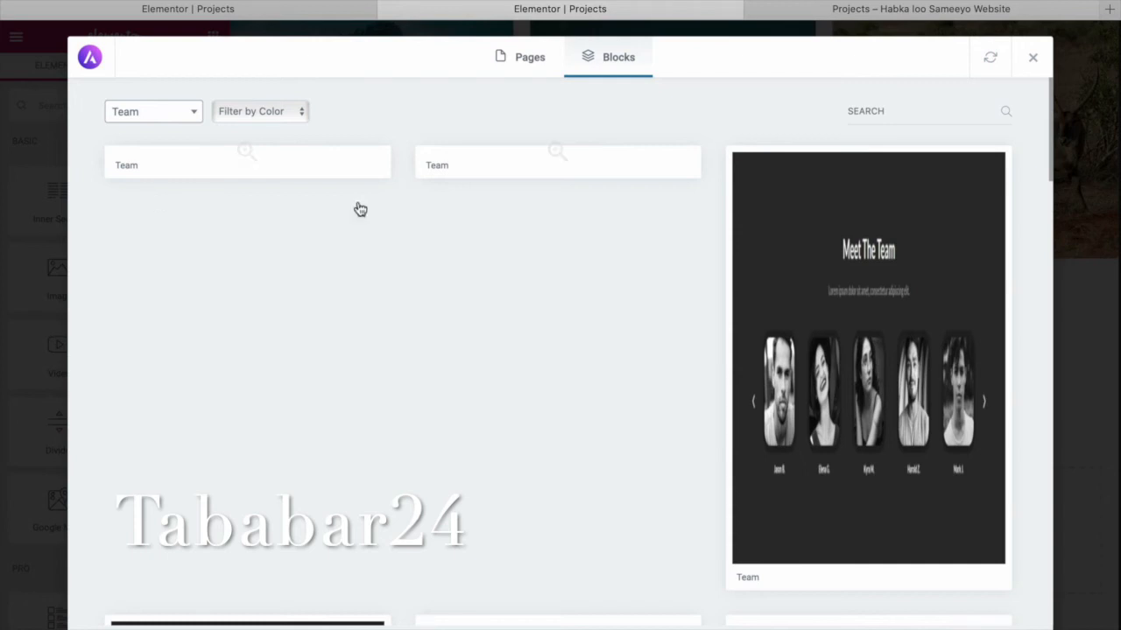
# Preview the dark Meet The Team, light member card grid and Meet The Team carousel blocks.
pyautogui.scroll(-8, 437, 292)
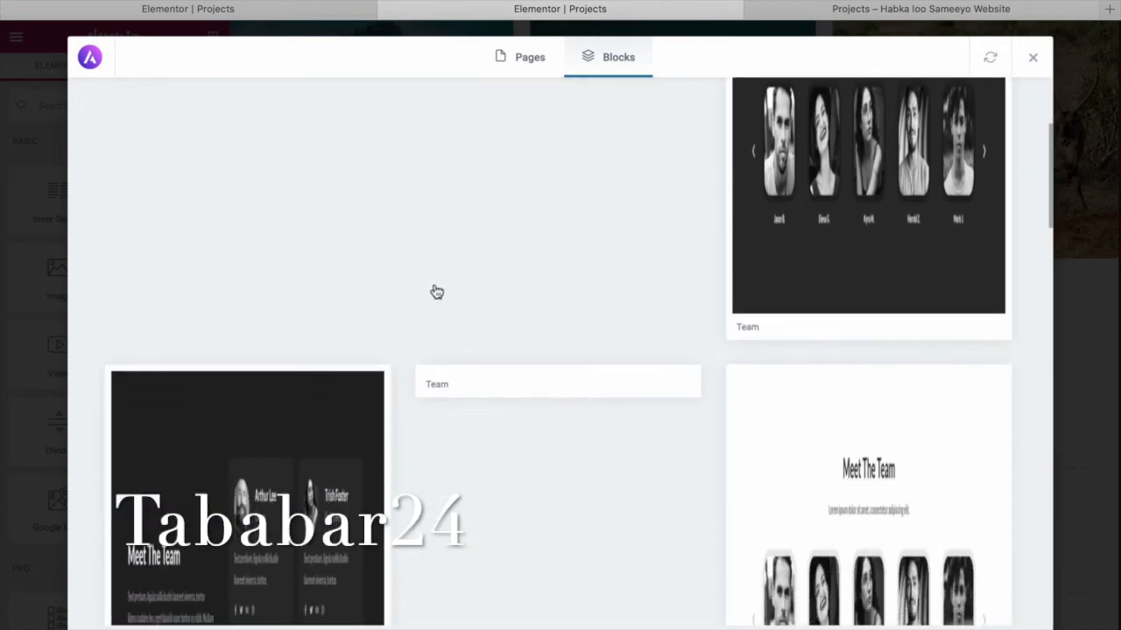
pyautogui.scroll(-4, 437, 291)
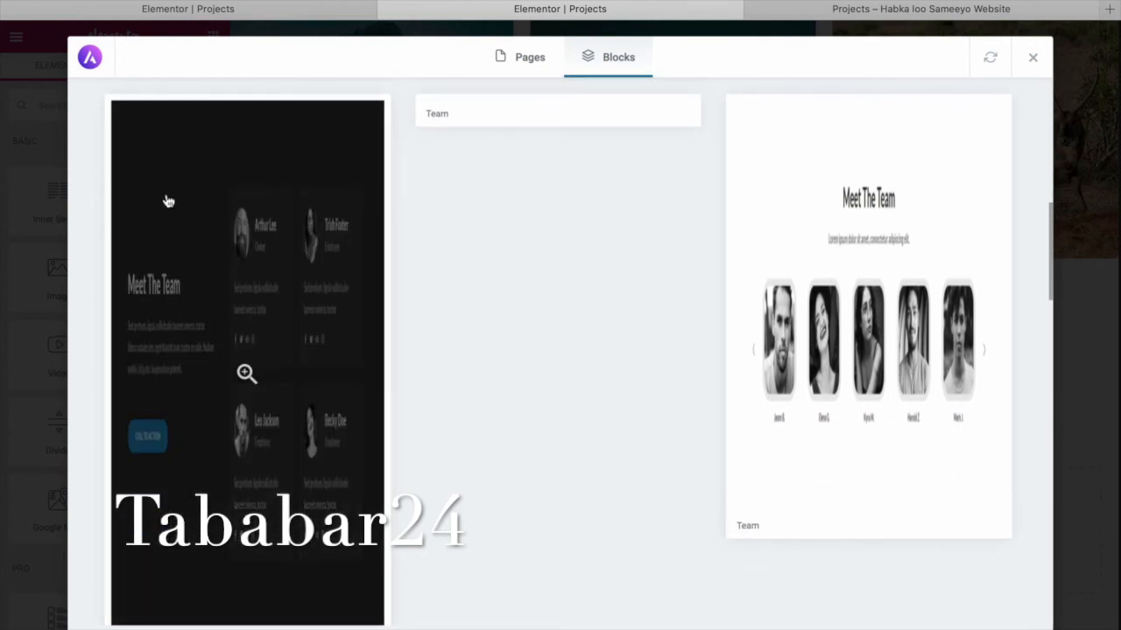
pyautogui.click(166, 202)
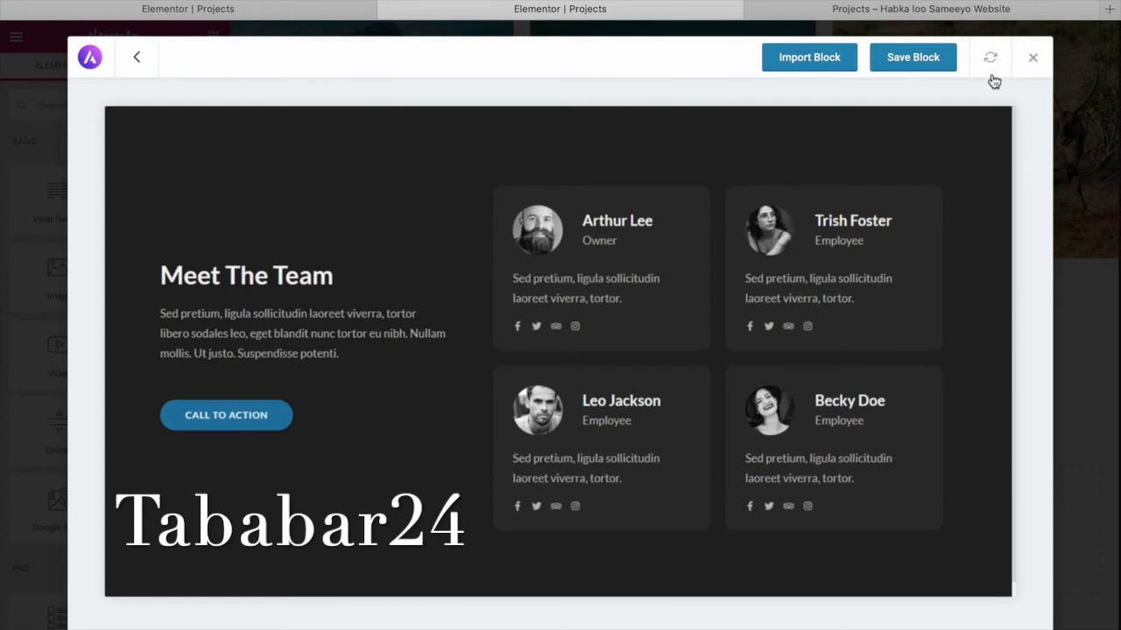
pyautogui.click(136, 60)
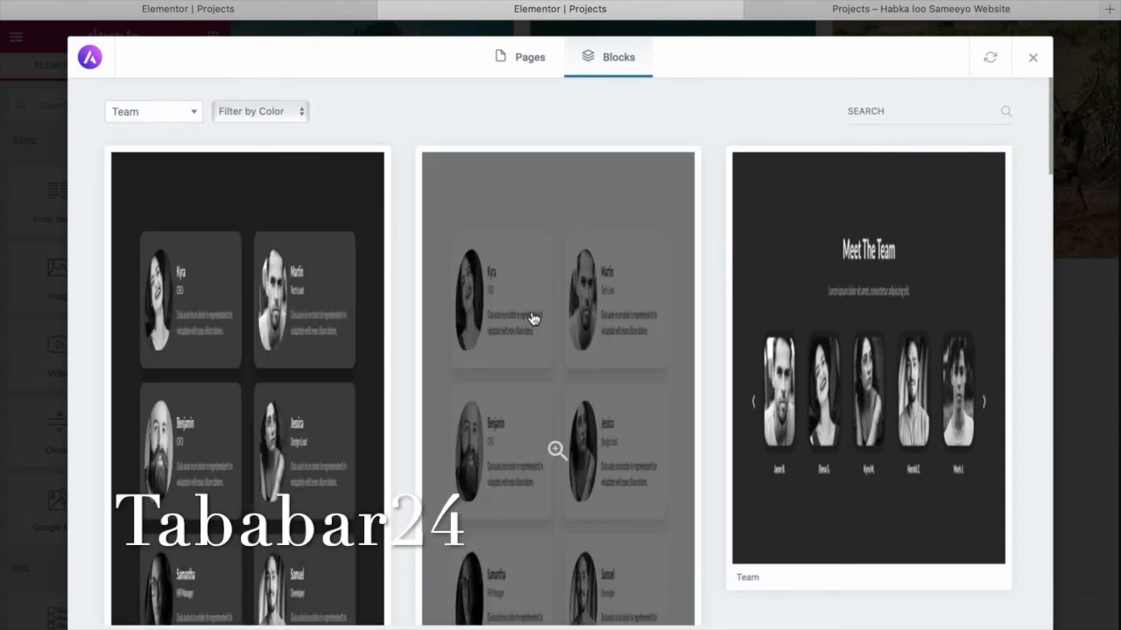
pyautogui.click(533, 317)
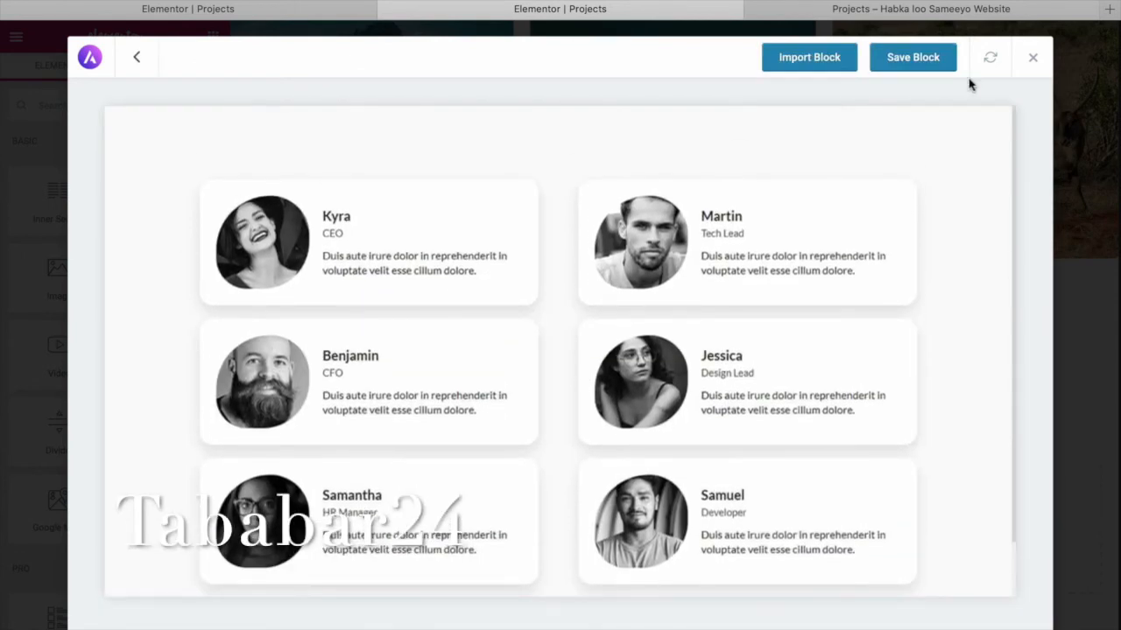
pyautogui.click(137, 60)
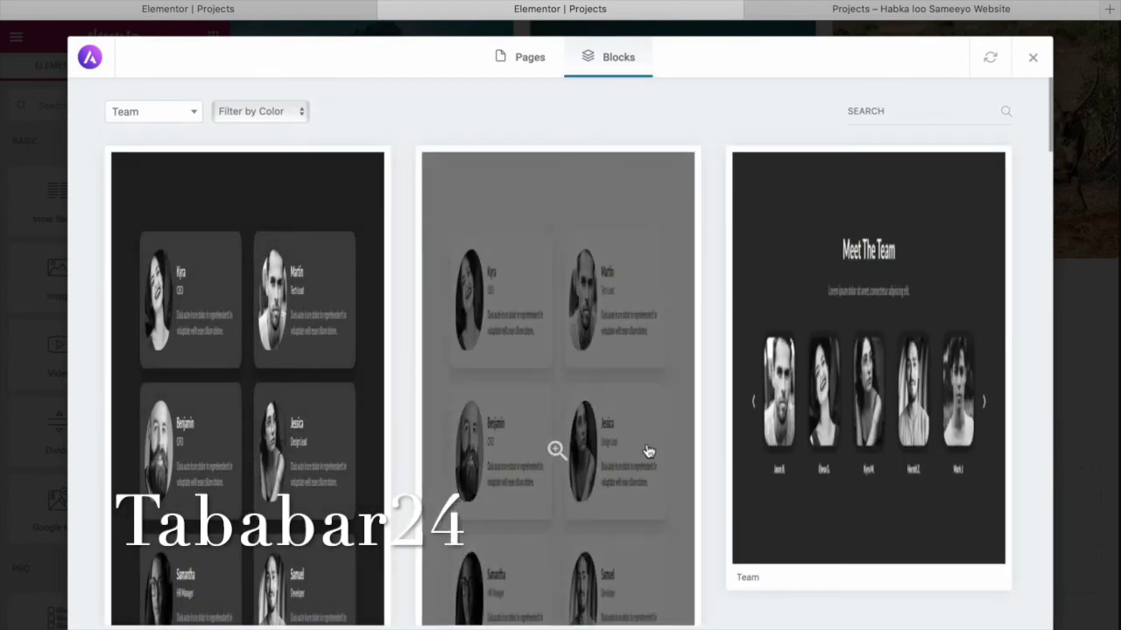
pyautogui.click(770, 488)
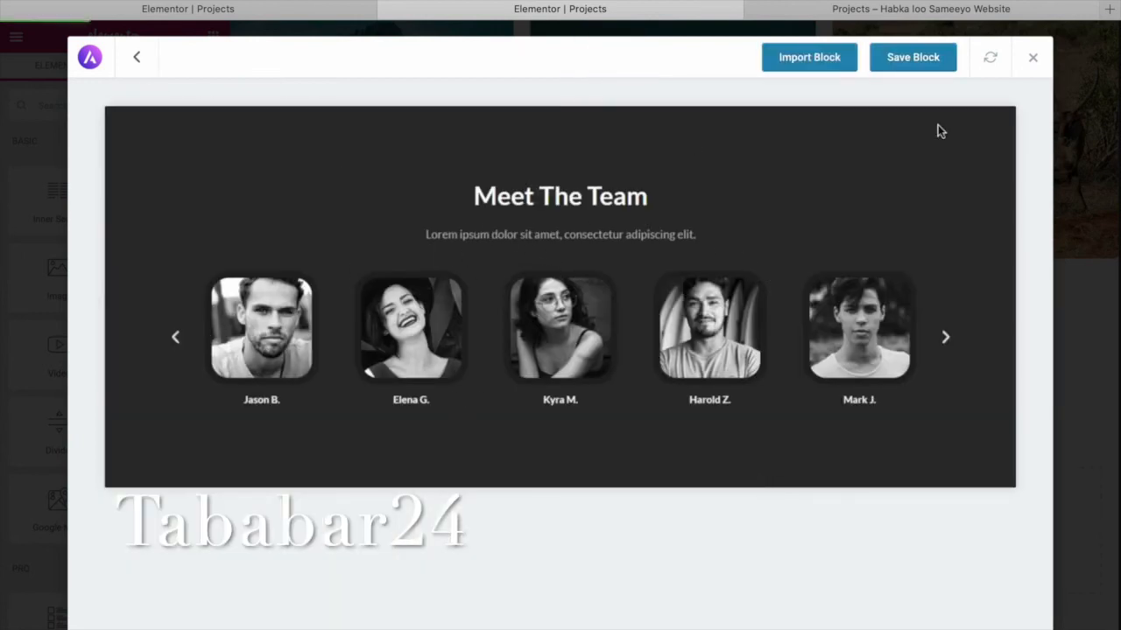
pyautogui.click(138, 58)
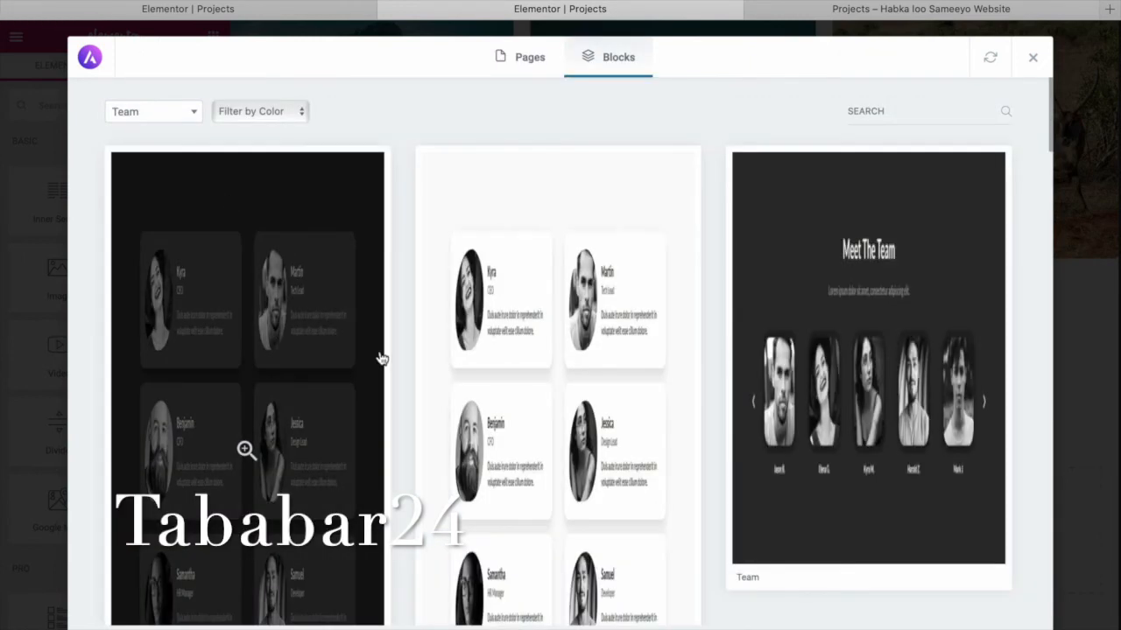
# Preview the large-portrait team block, the light card grid again and another dark Team block.
pyautogui.scroll(-10, 382, 359)
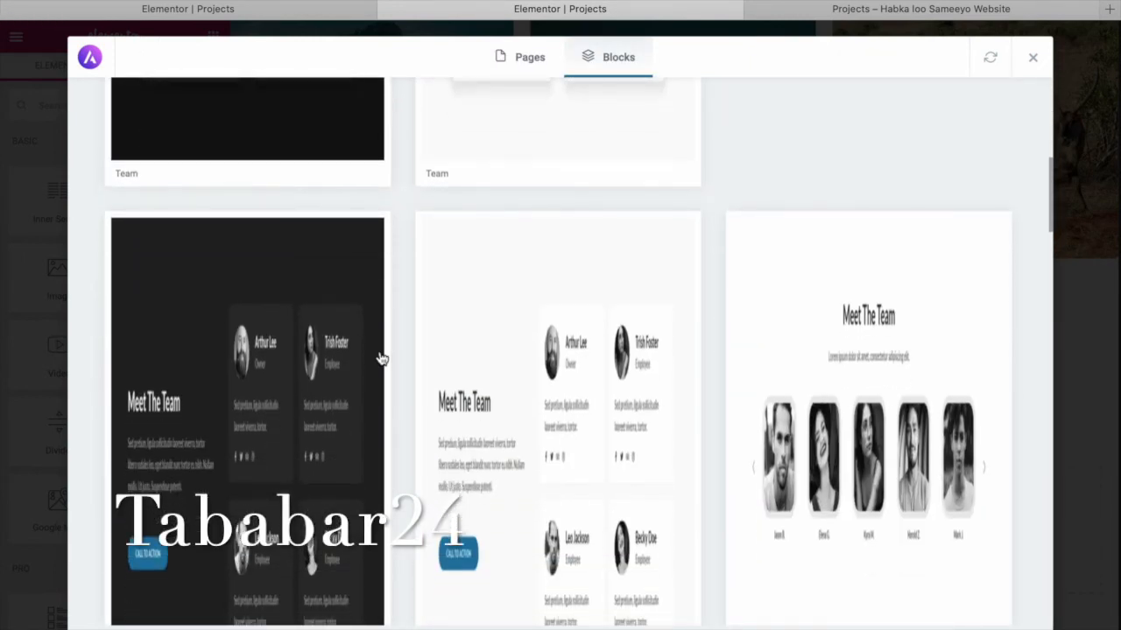
pyautogui.scroll(-10, 382, 359)
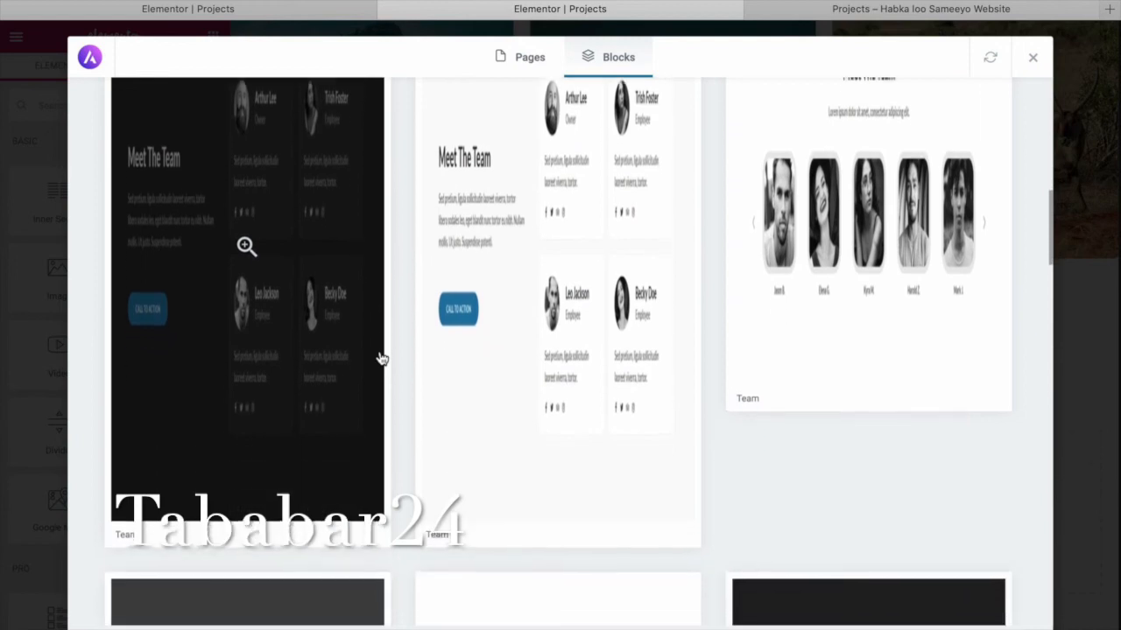
pyautogui.scroll(-10, 381, 359)
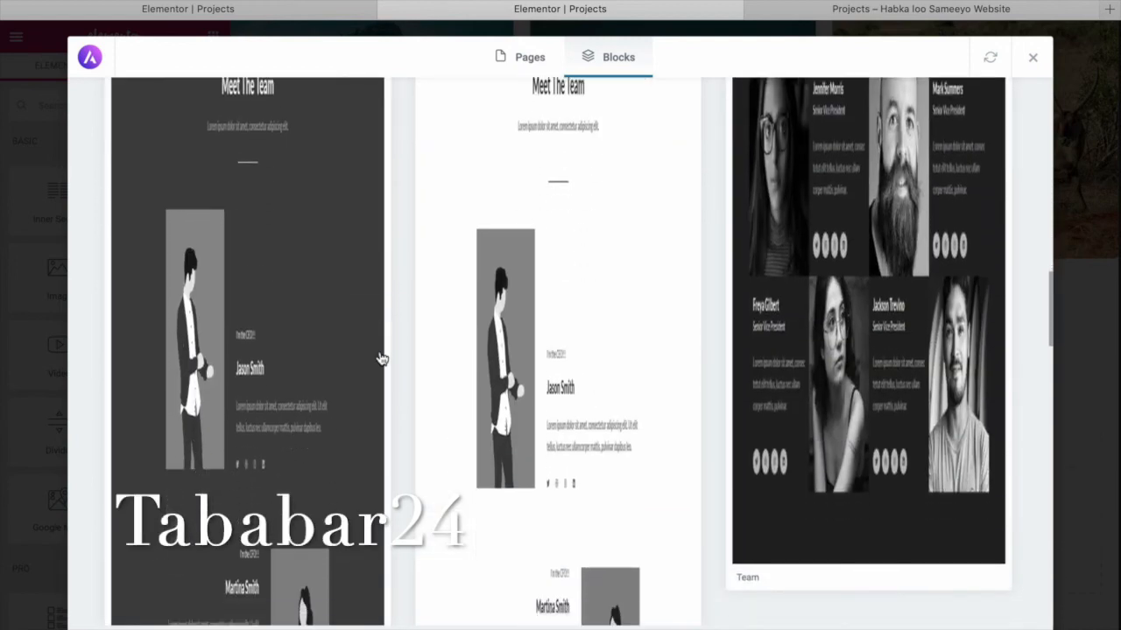
pyautogui.scroll(-10, 382, 359)
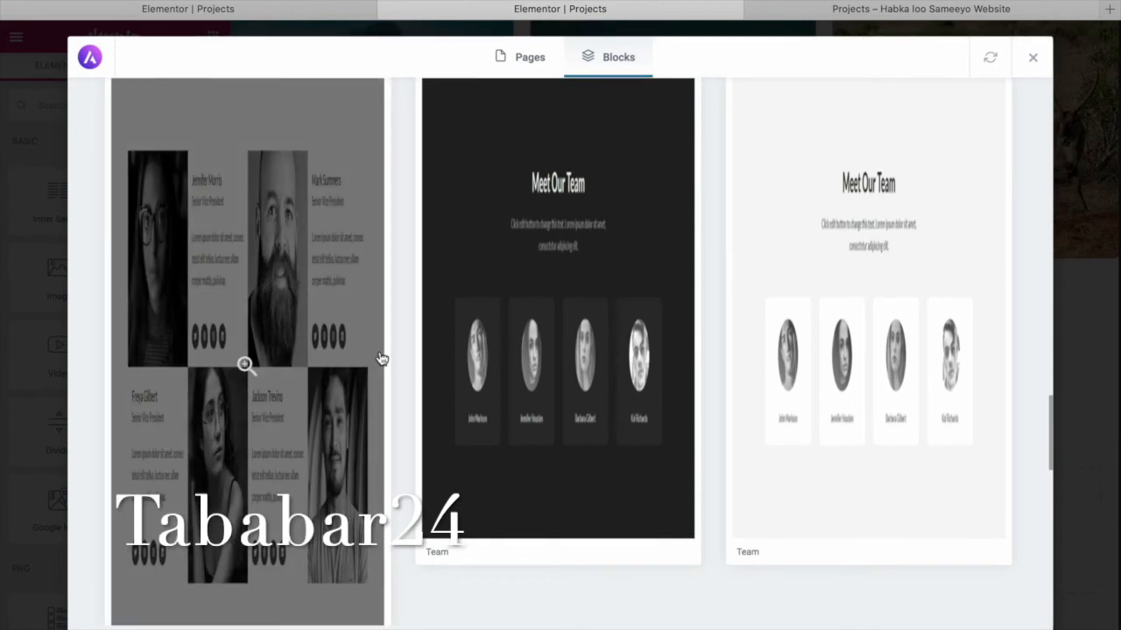
pyautogui.click(381, 358)
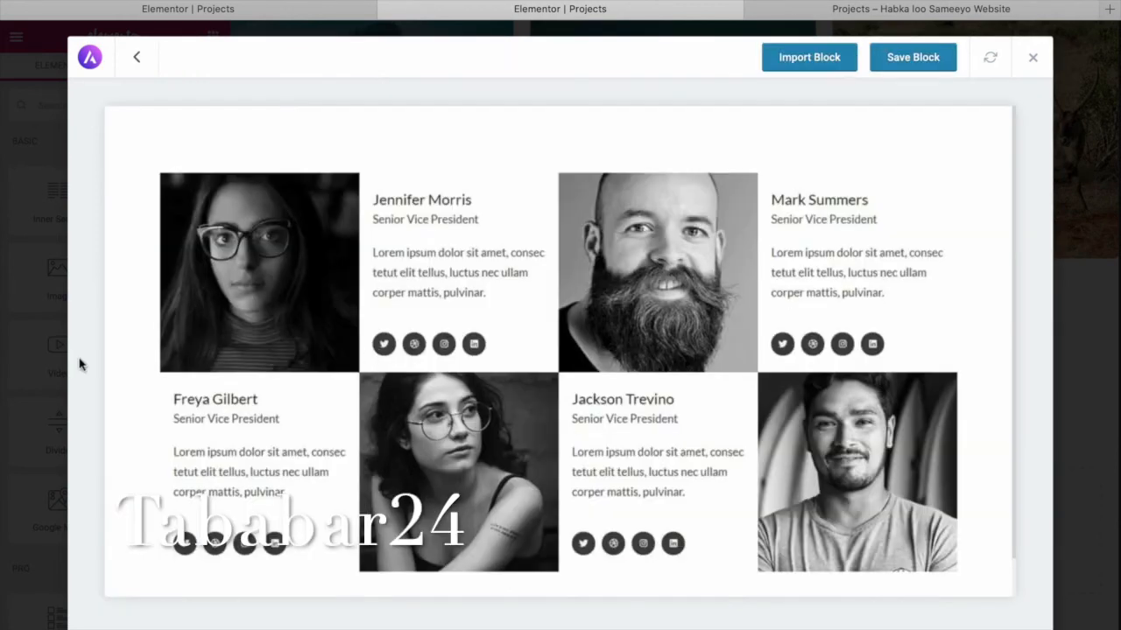
pyautogui.click(137, 59)
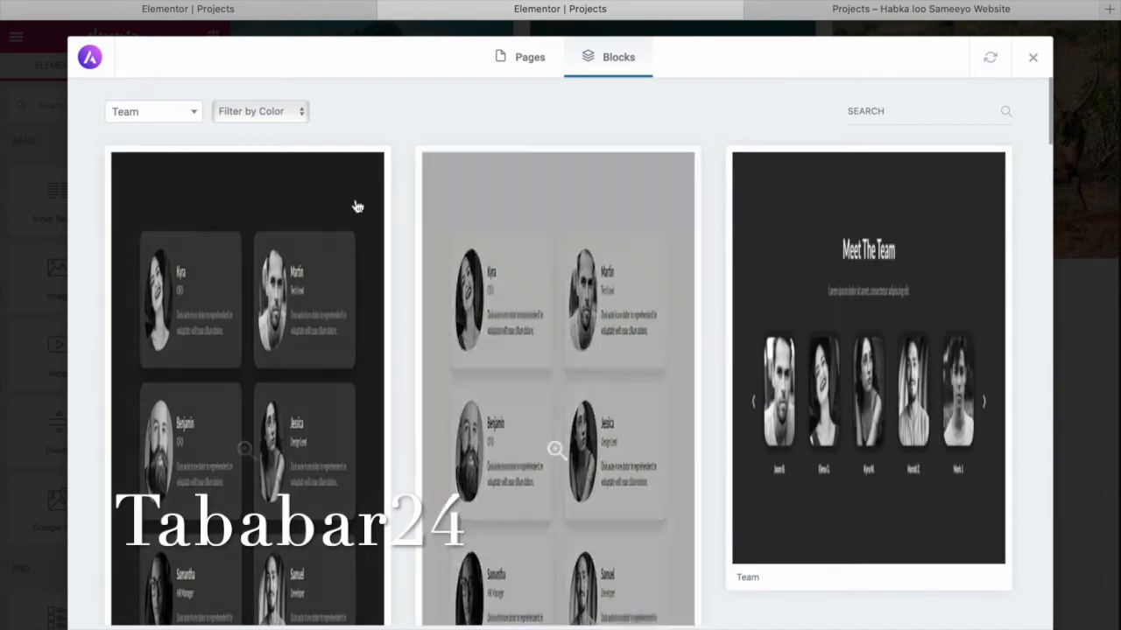
pyautogui.click(561, 528)
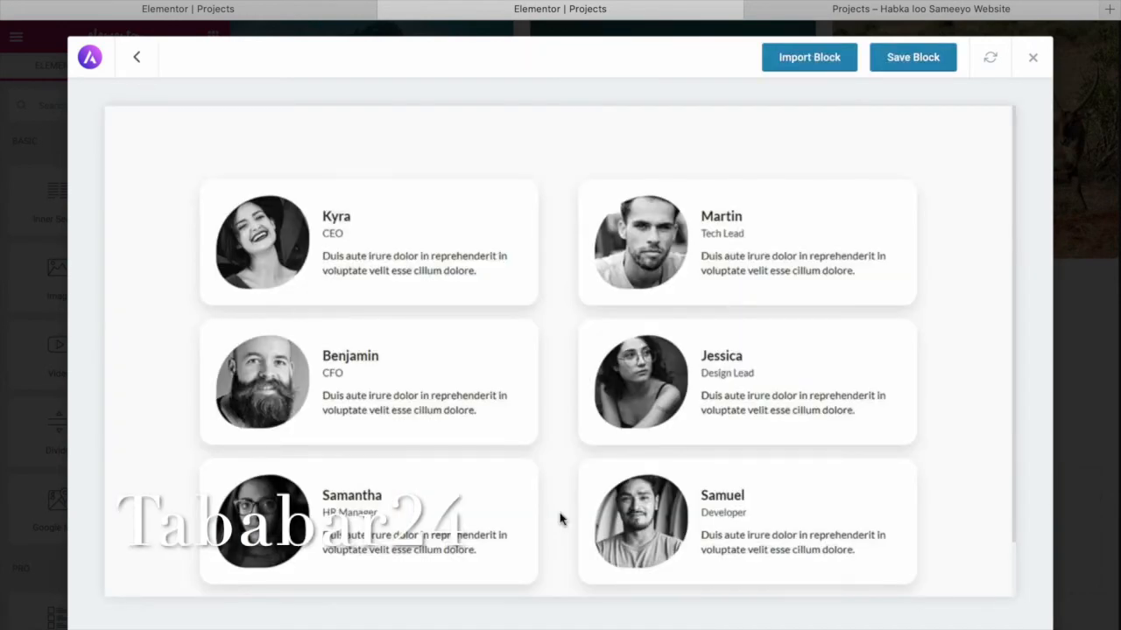
pyautogui.click(138, 58)
pyautogui.scroll(-15, 505, 400)
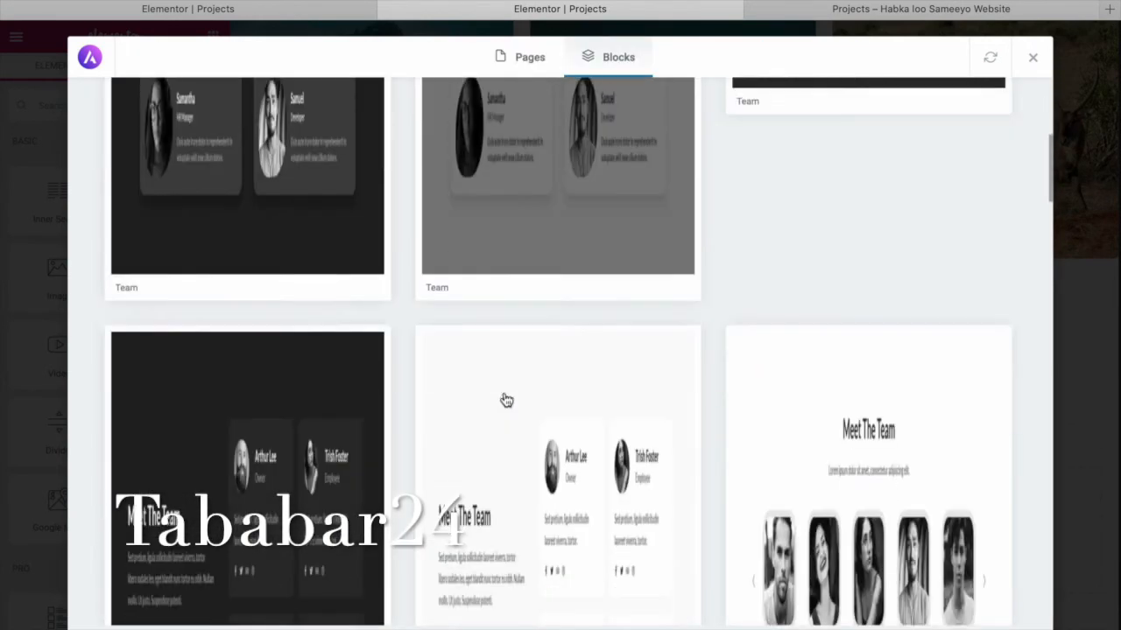
pyautogui.scroll(-10, 505, 400)
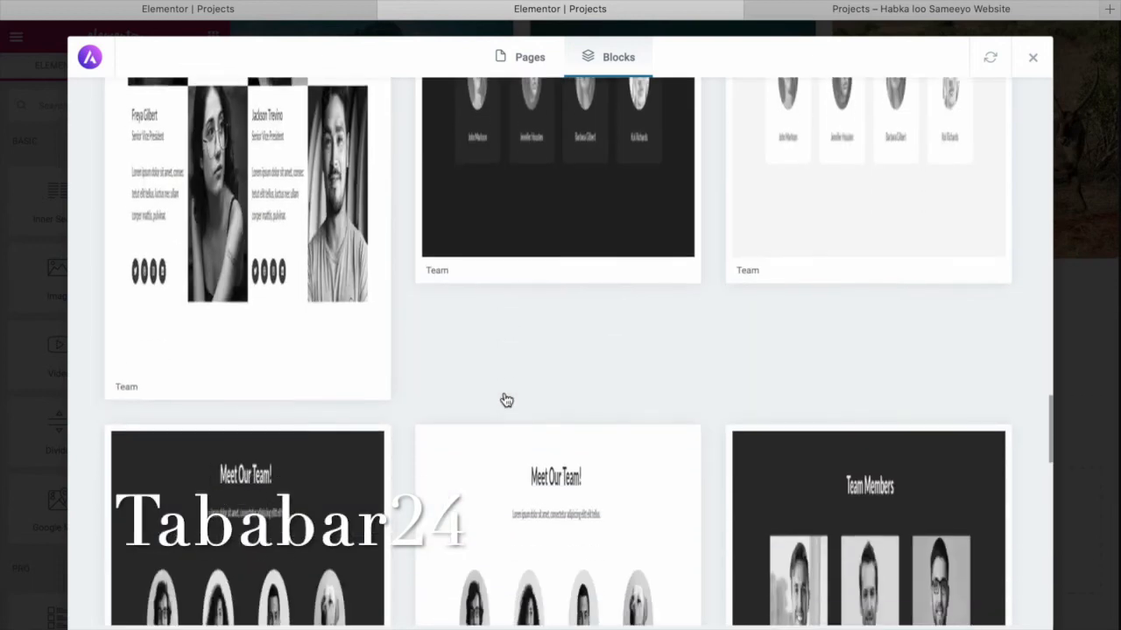
pyautogui.scroll(5, 505, 401)
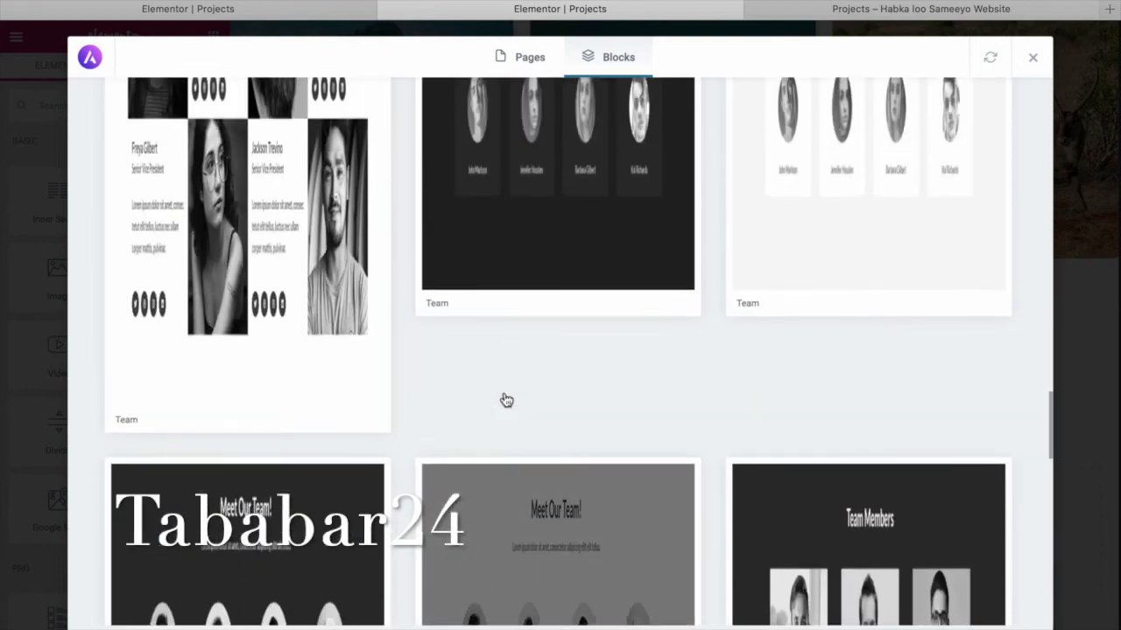
pyautogui.click(521, 366)
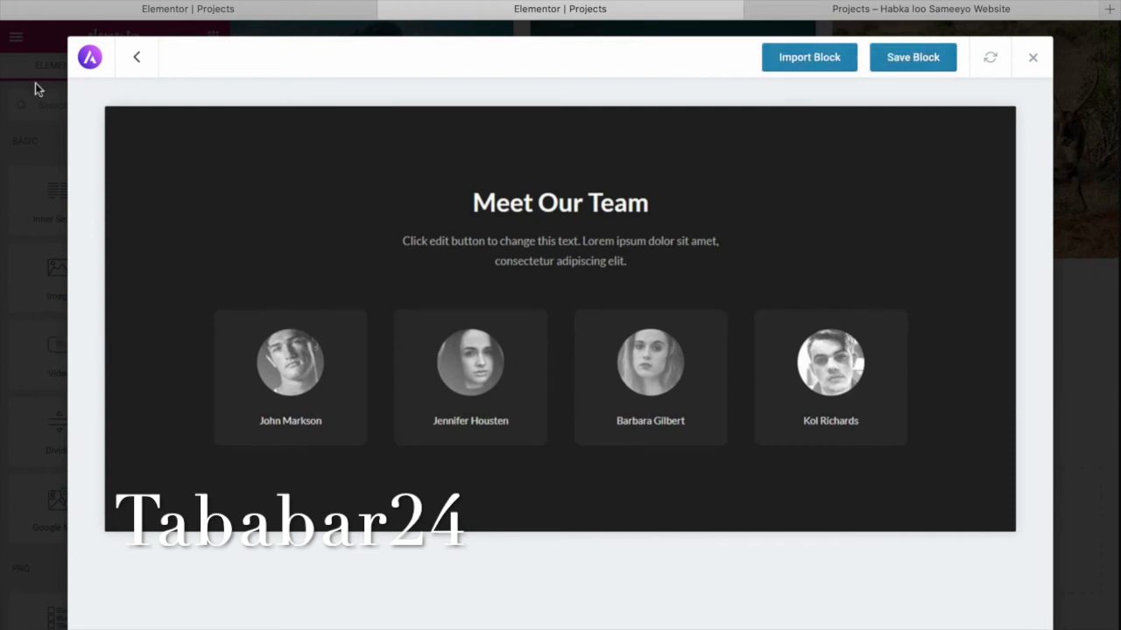
pyautogui.click(137, 63)
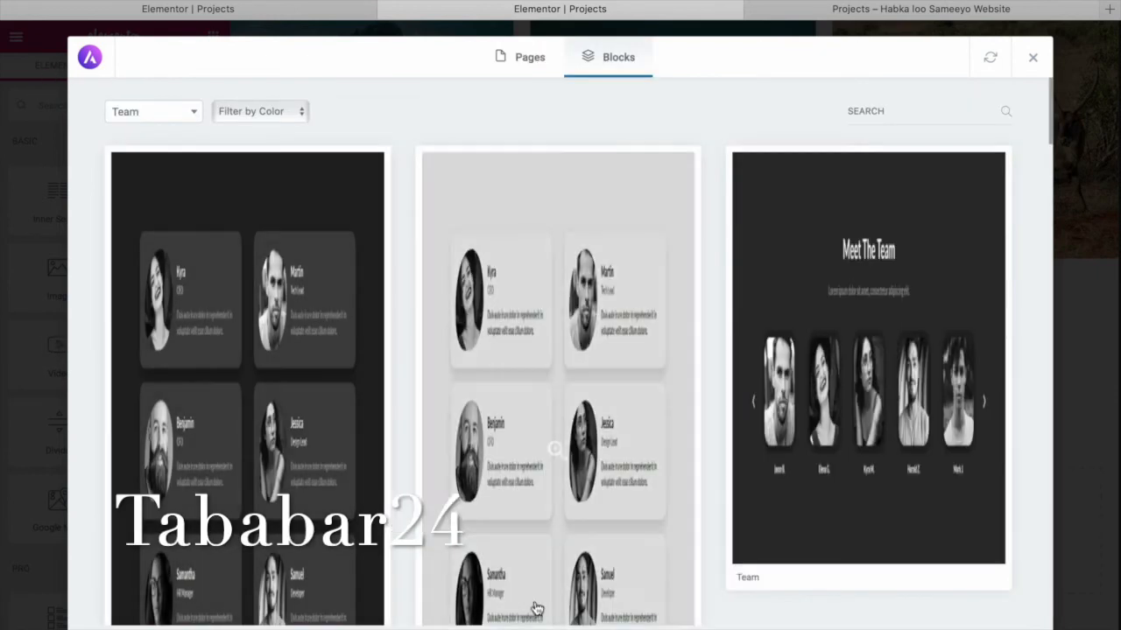
# Preview the Meet Our Team! block and the six-member team cards block.
pyautogui.scroll(-5, 529, 550)
pyautogui.scroll(-12, 530, 550)
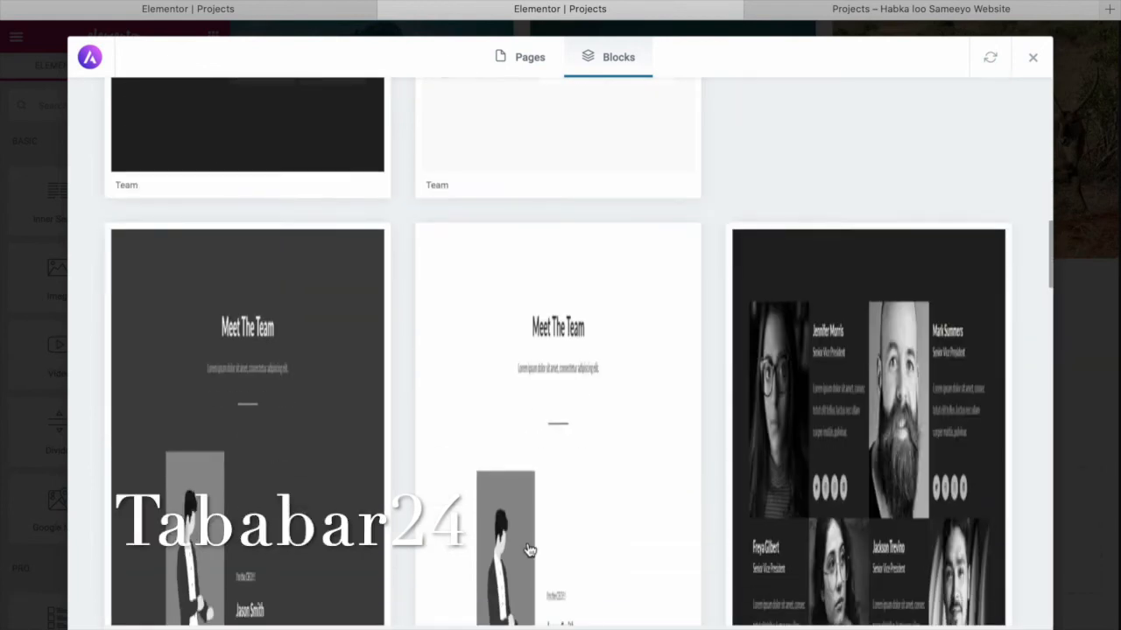
pyautogui.scroll(-10, 529, 549)
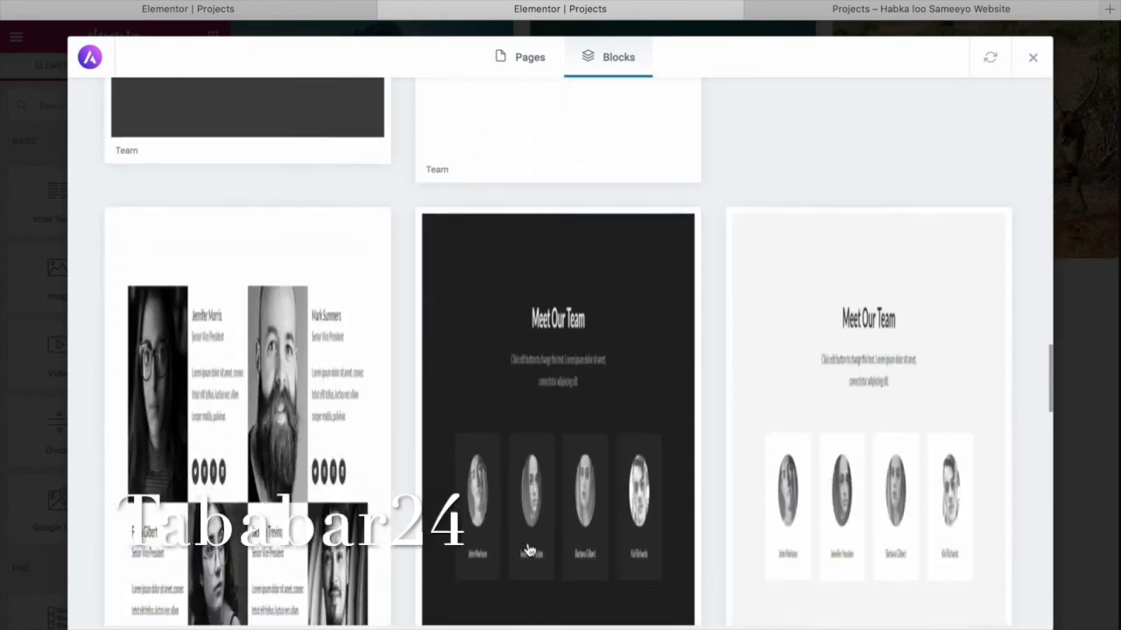
pyautogui.scroll(-4, 529, 550)
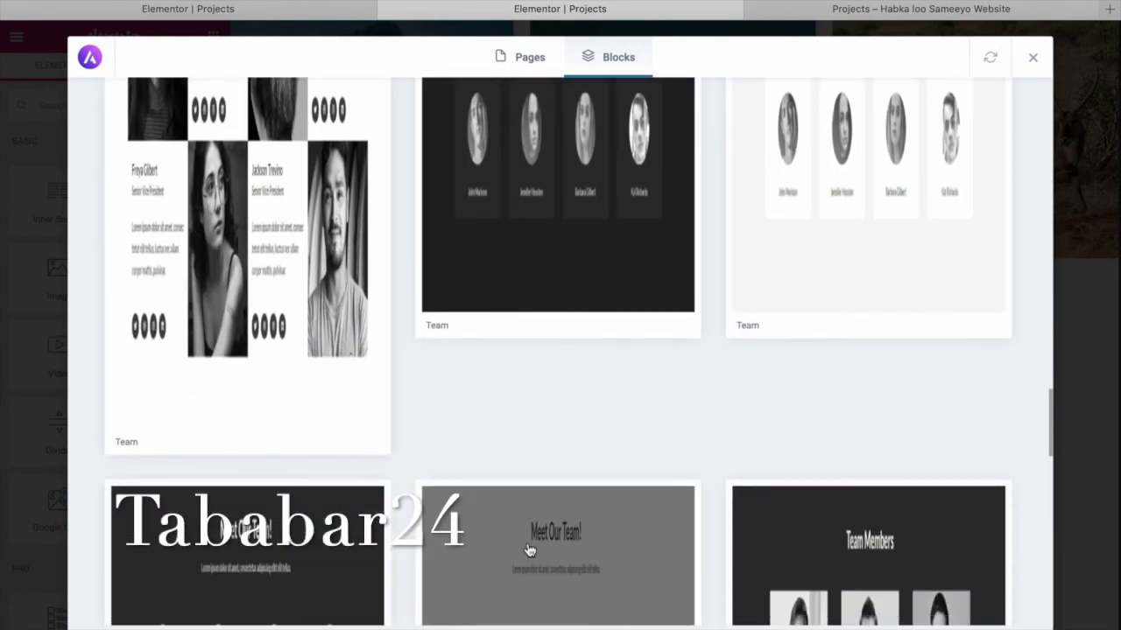
pyautogui.scroll(-8, 530, 550)
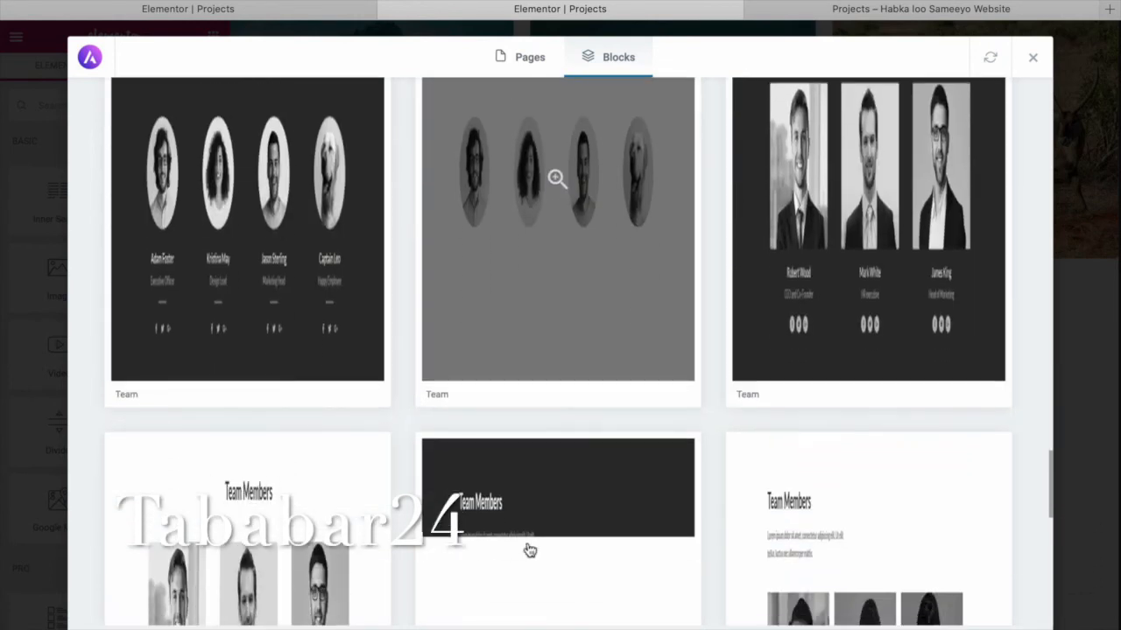
pyautogui.click(553, 265)
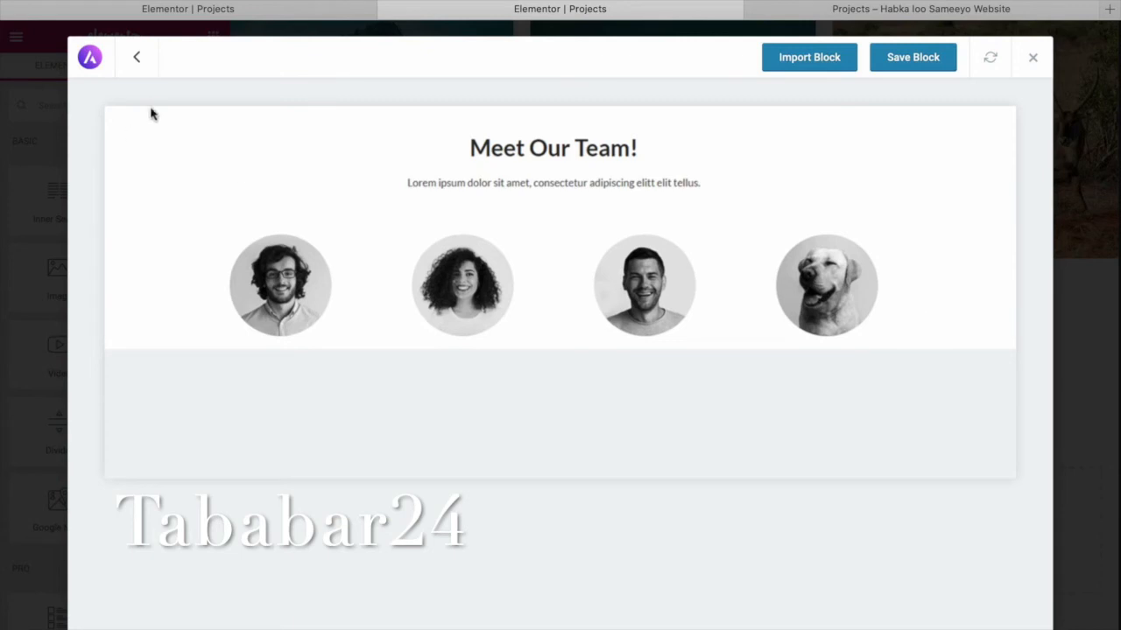
pyautogui.click(138, 61)
pyautogui.scroll(1, 383, 330)
pyautogui.scroll(1, 383, 330)
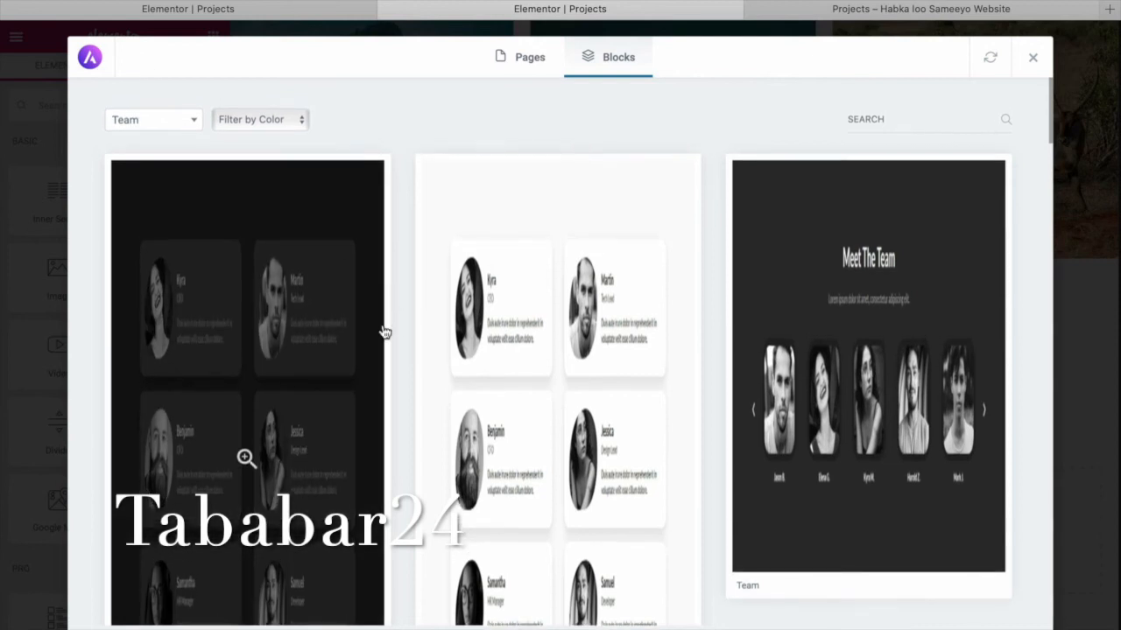
pyautogui.scroll(-1, 589, 321)
pyautogui.click(589, 321)
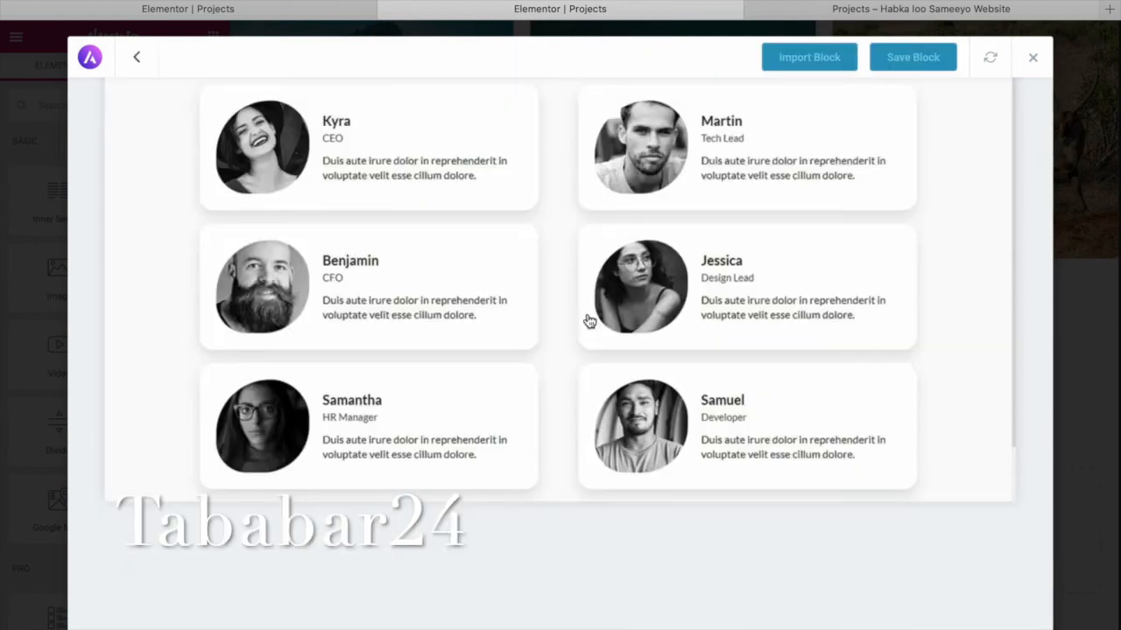
pyautogui.click(140, 57)
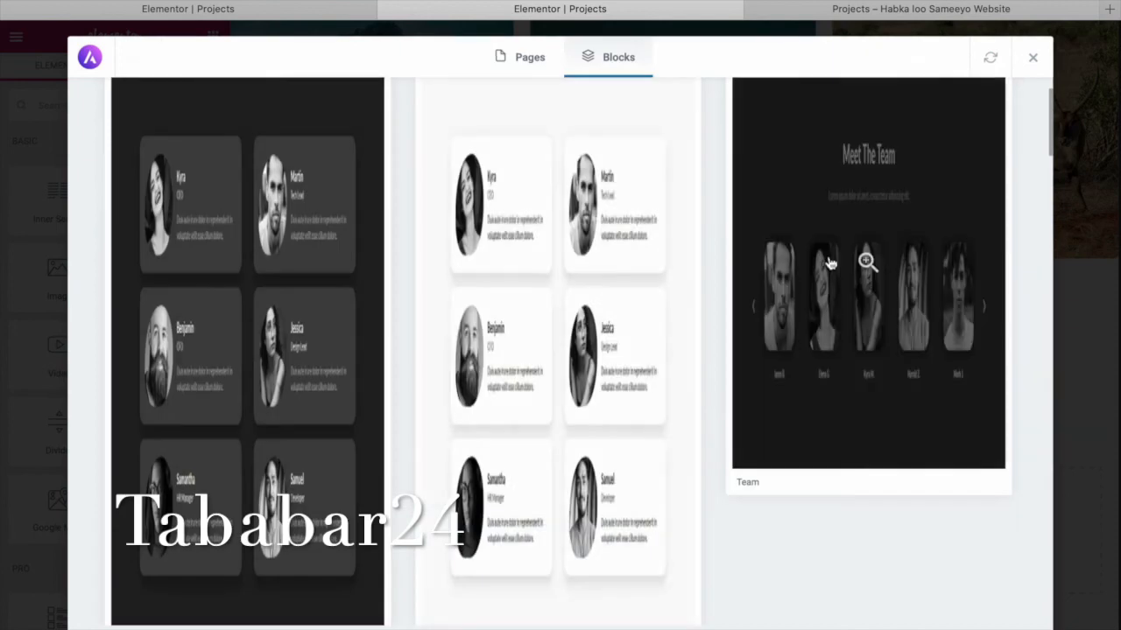
pyautogui.scroll(-8, 647, 372)
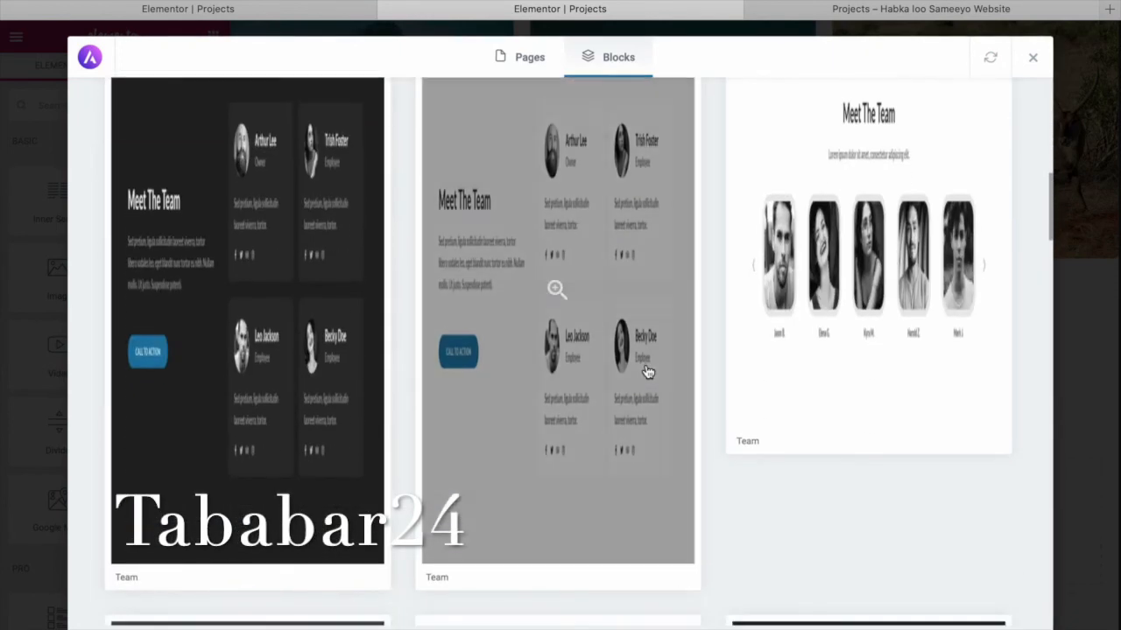
# Import the four-member Meet The Team block with its Call To Action button below the carousel.
pyautogui.click(641, 377)
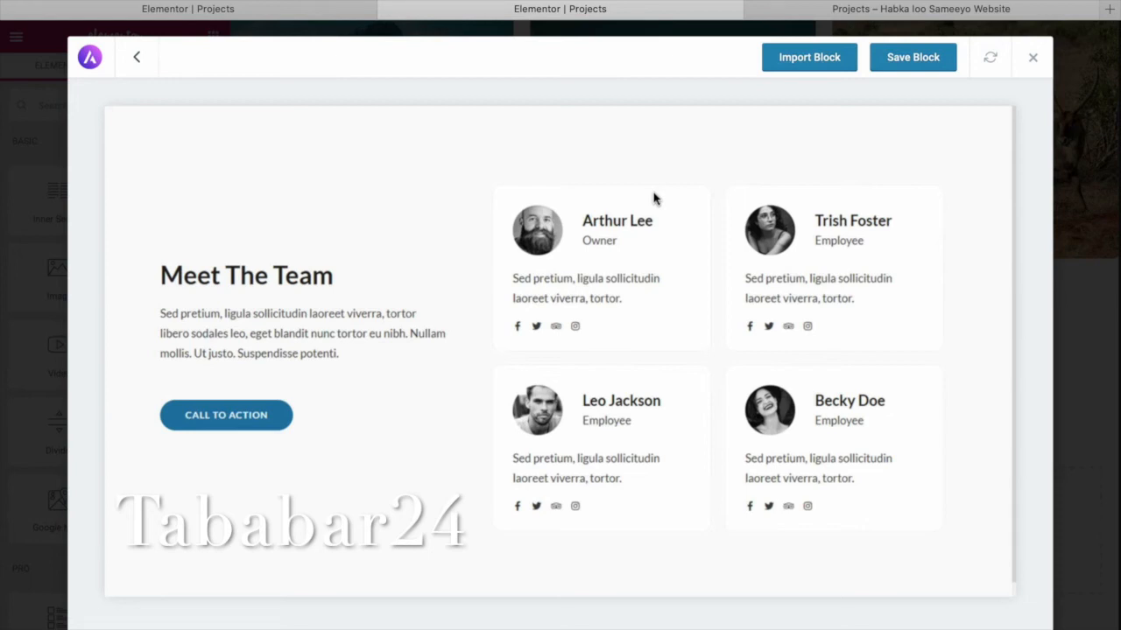
pyautogui.click(819, 61)
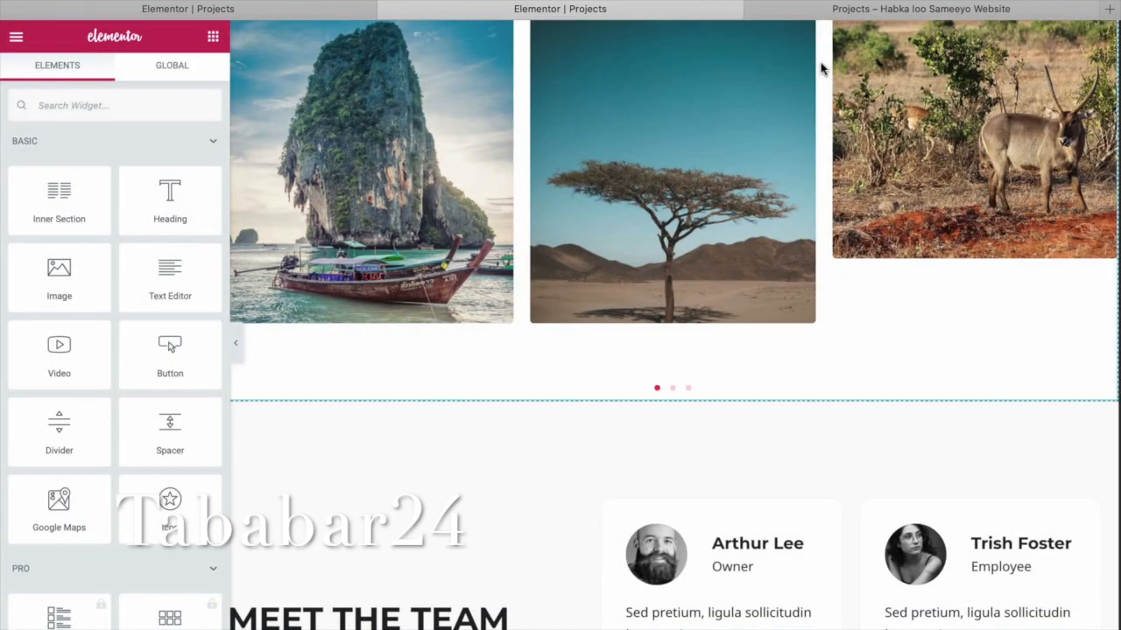
pyautogui.scroll(-4, 770, 426)
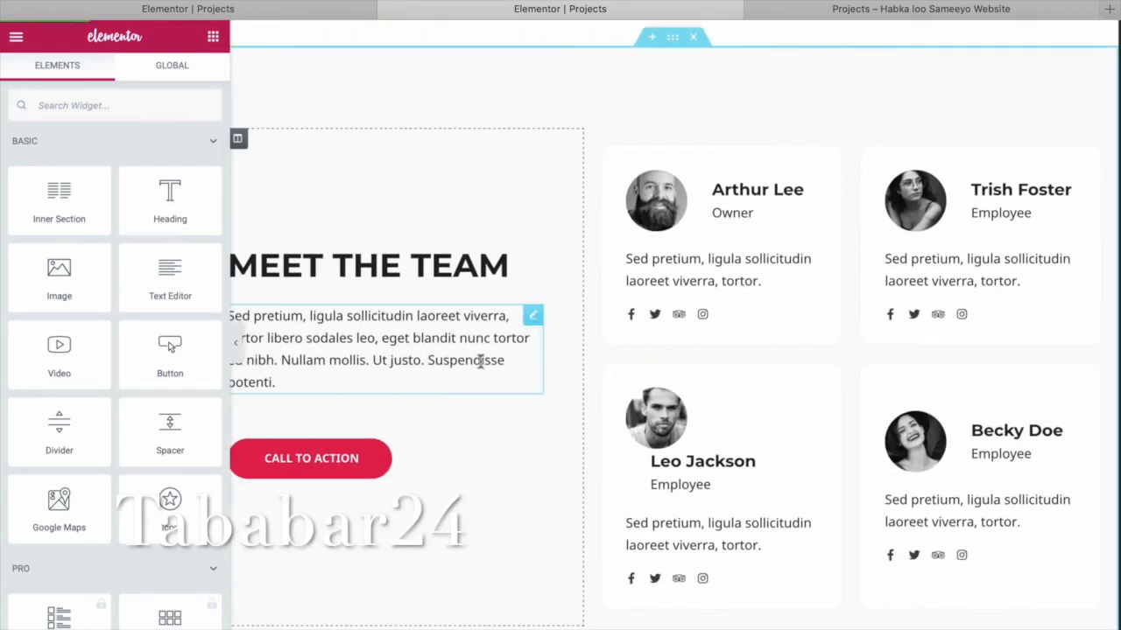
pyautogui.scroll(1, 481, 361)
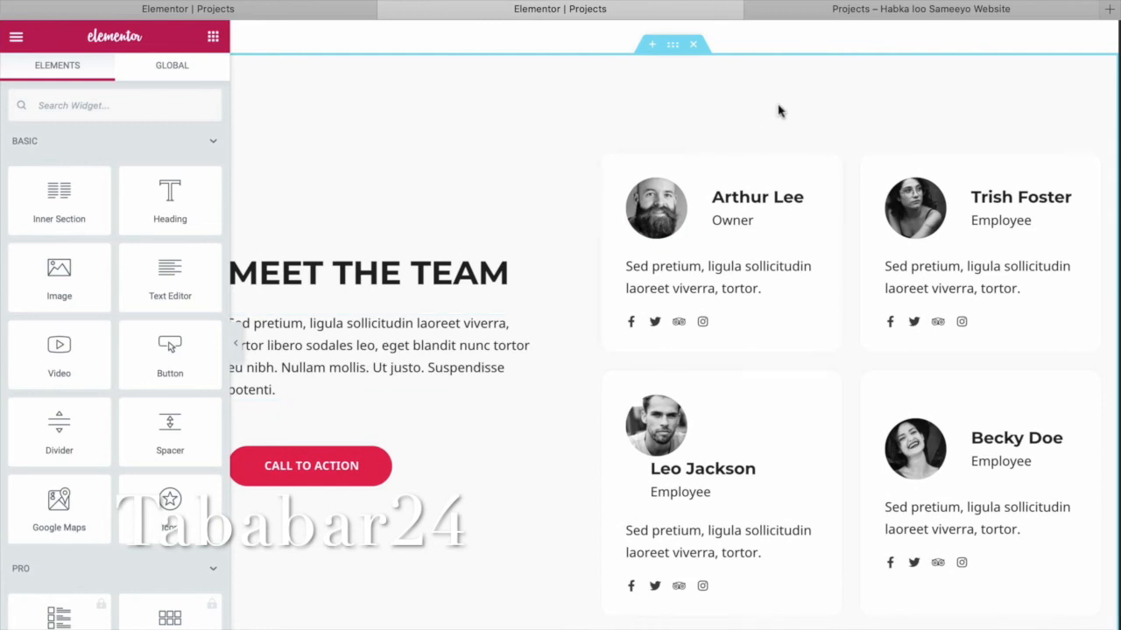
pyautogui.click(950, 17)
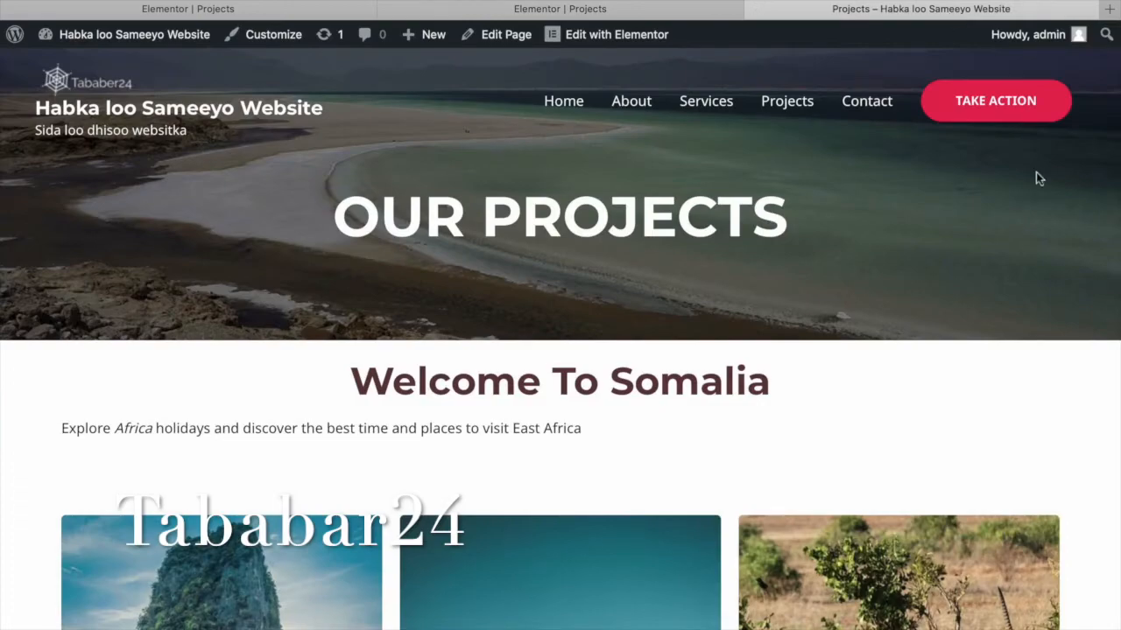
pyautogui.scroll(-5, 776, 155)
pyautogui.scroll(5, 778, 154)
pyautogui.scroll(-10, 818, 183)
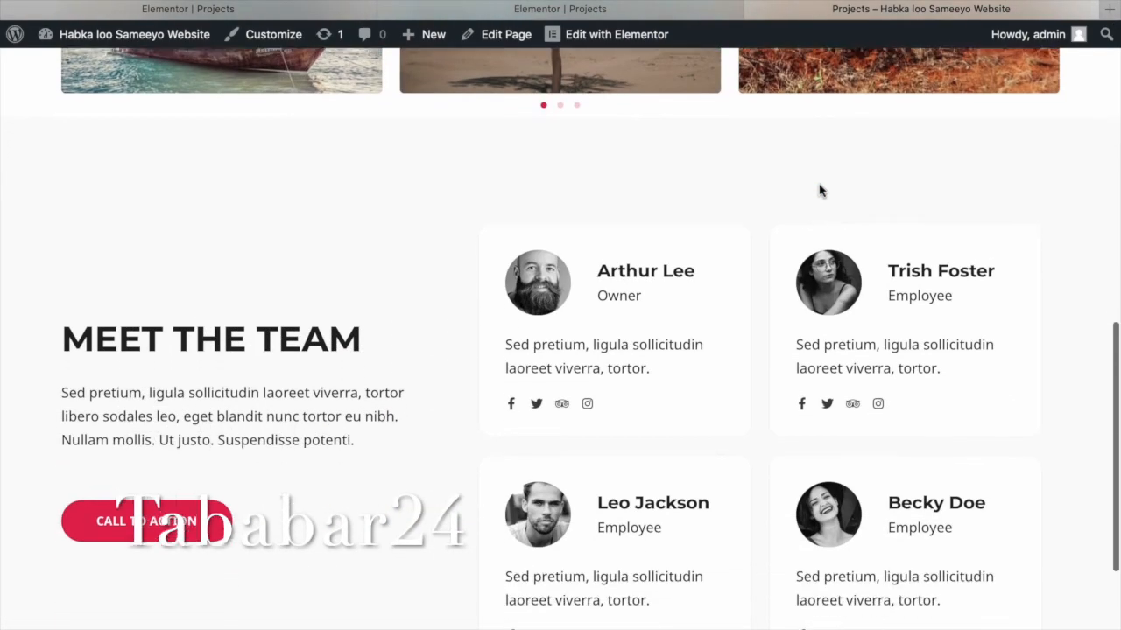
pyautogui.scroll(-3, 819, 190)
pyautogui.scroll(2, 819, 190)
pyautogui.scroll(10, 819, 184)
pyautogui.click(611, 13)
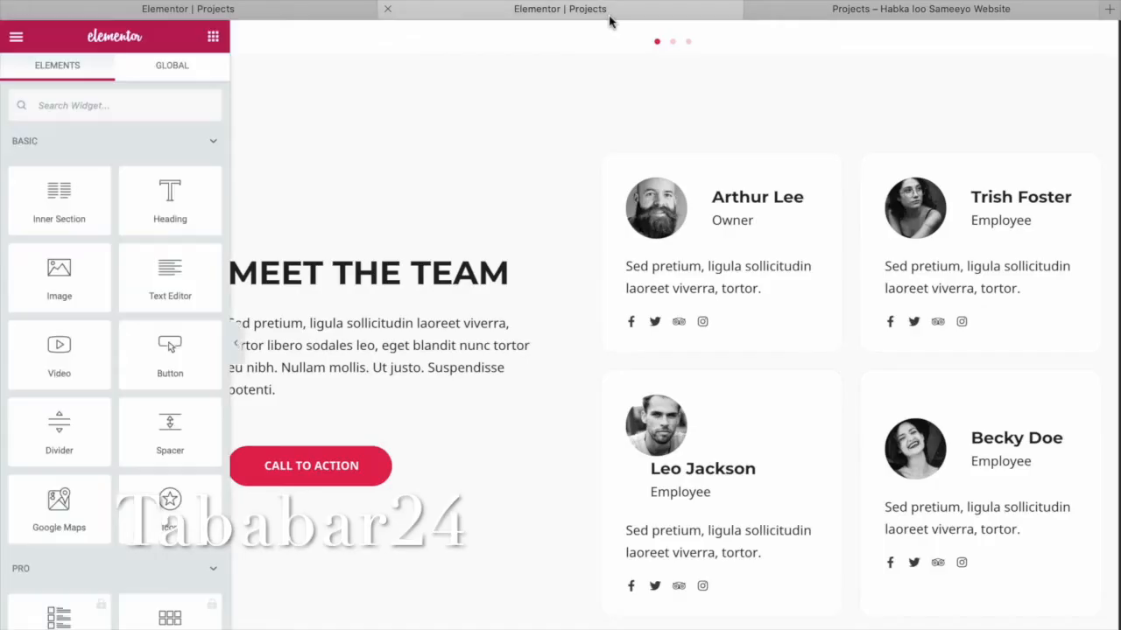
# Apply the som.jpg flag as the team section's background image, then remove it again.
pyautogui.click(671, 45)
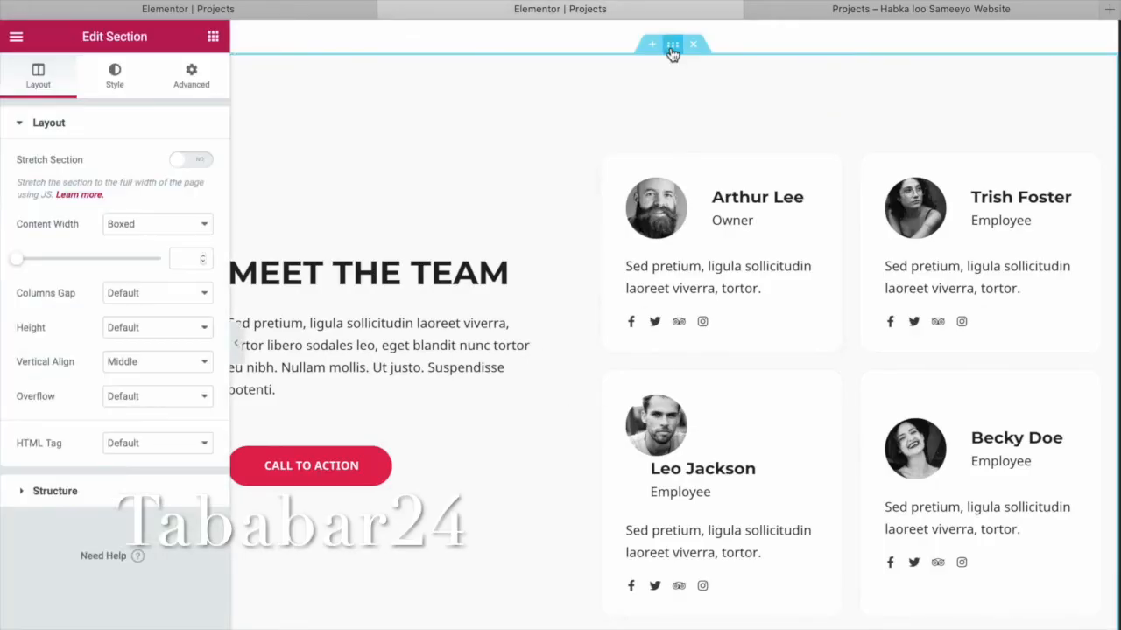
pyautogui.click(198, 85)
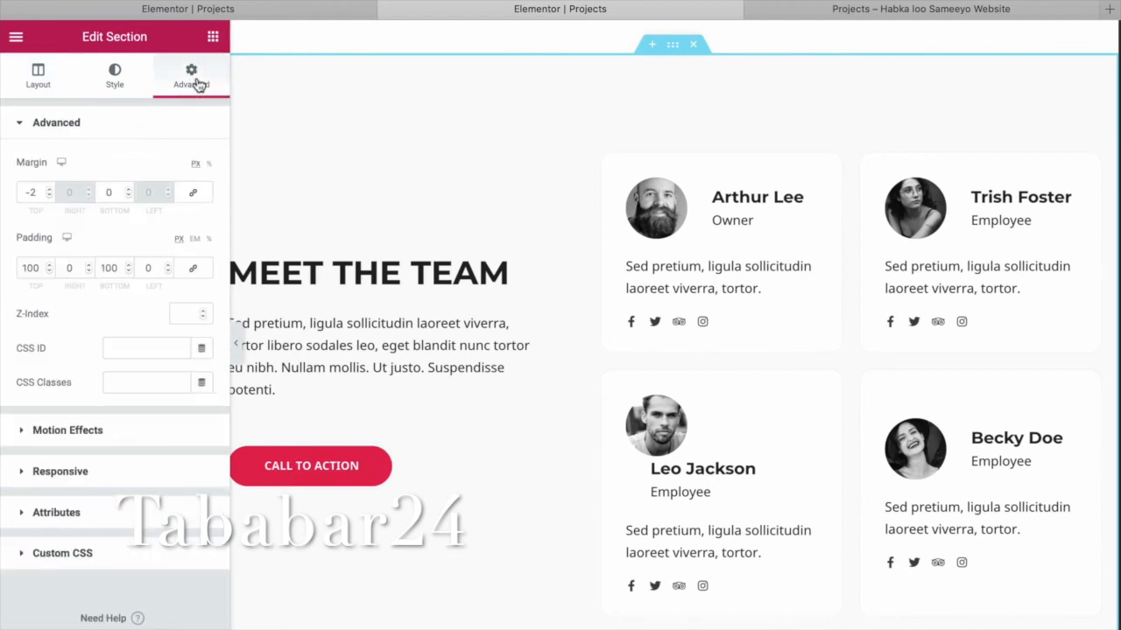
pyautogui.click(130, 89)
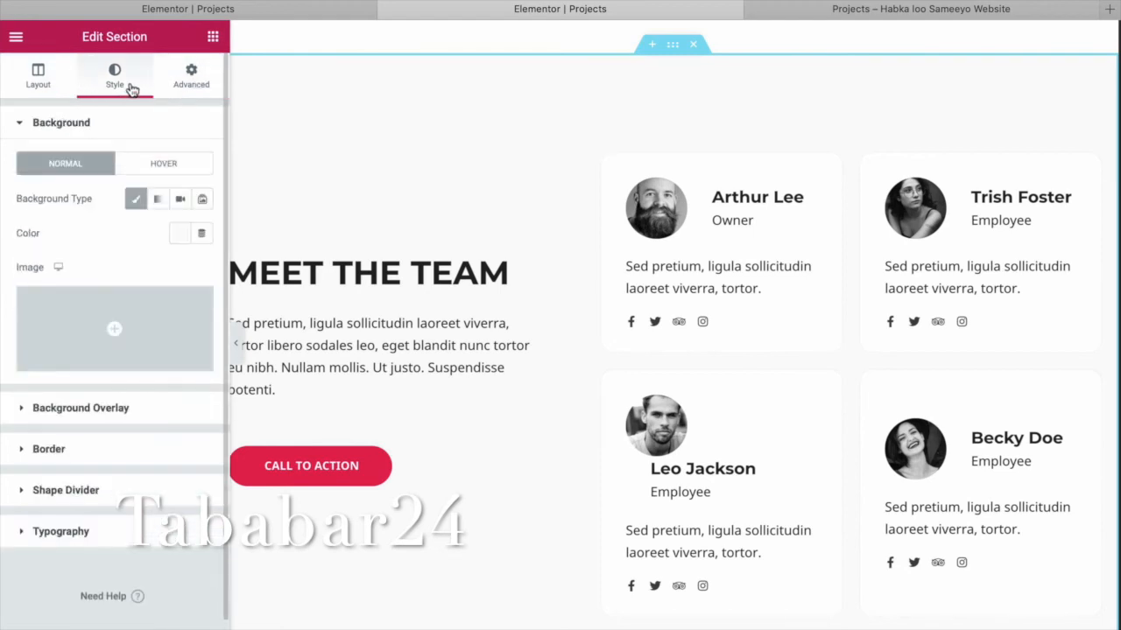
pyautogui.moveTo(150, 367)
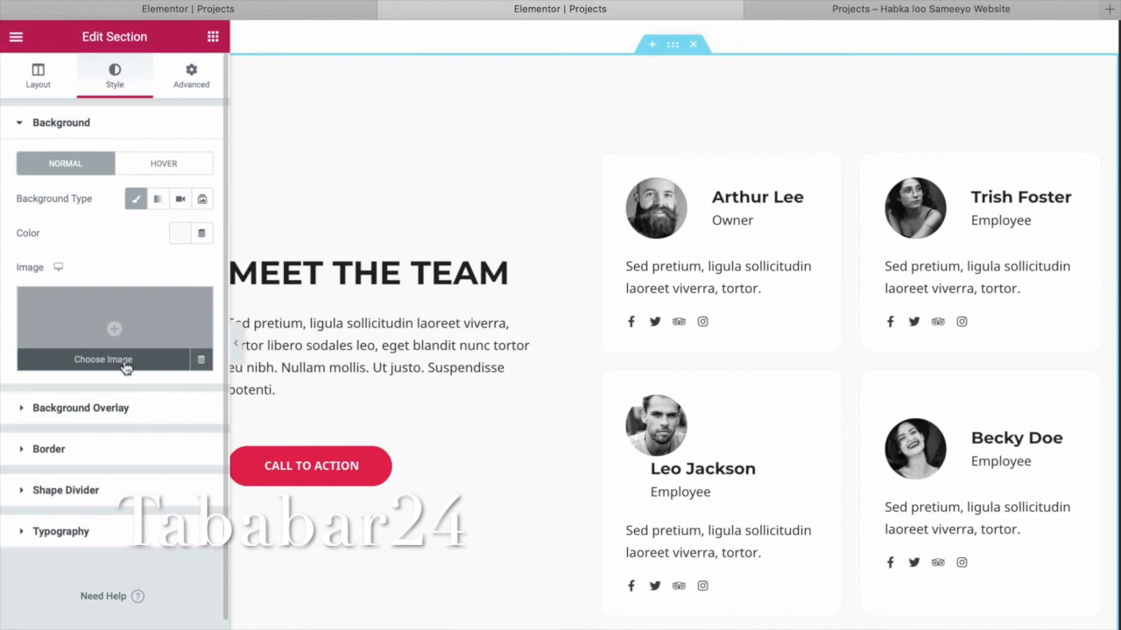
pyautogui.click(113, 330)
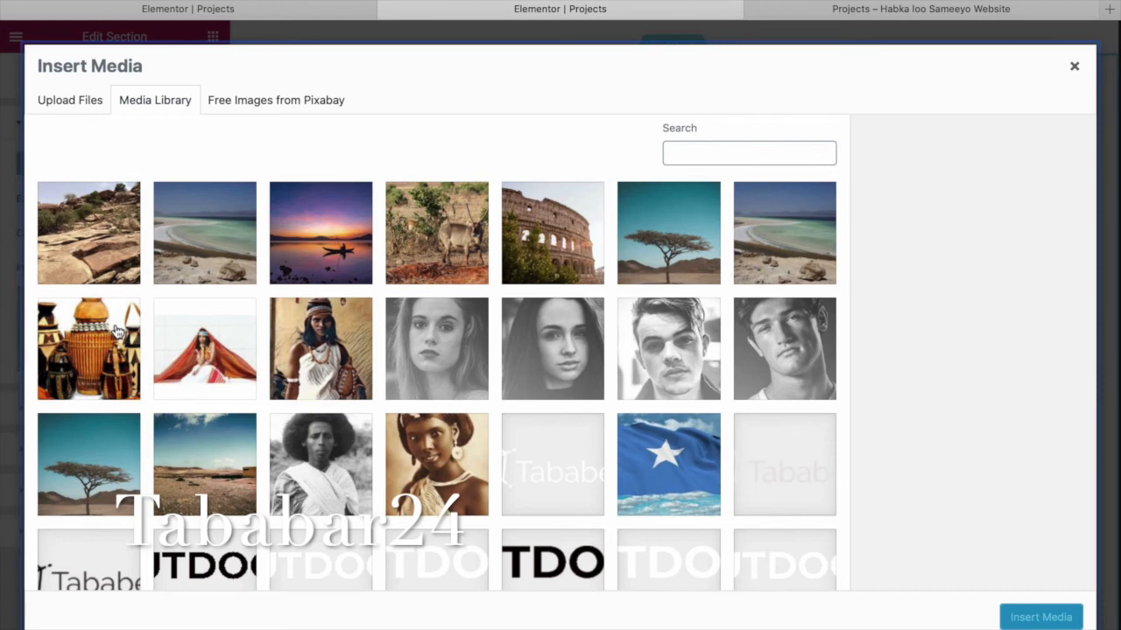
pyautogui.click(696, 478)
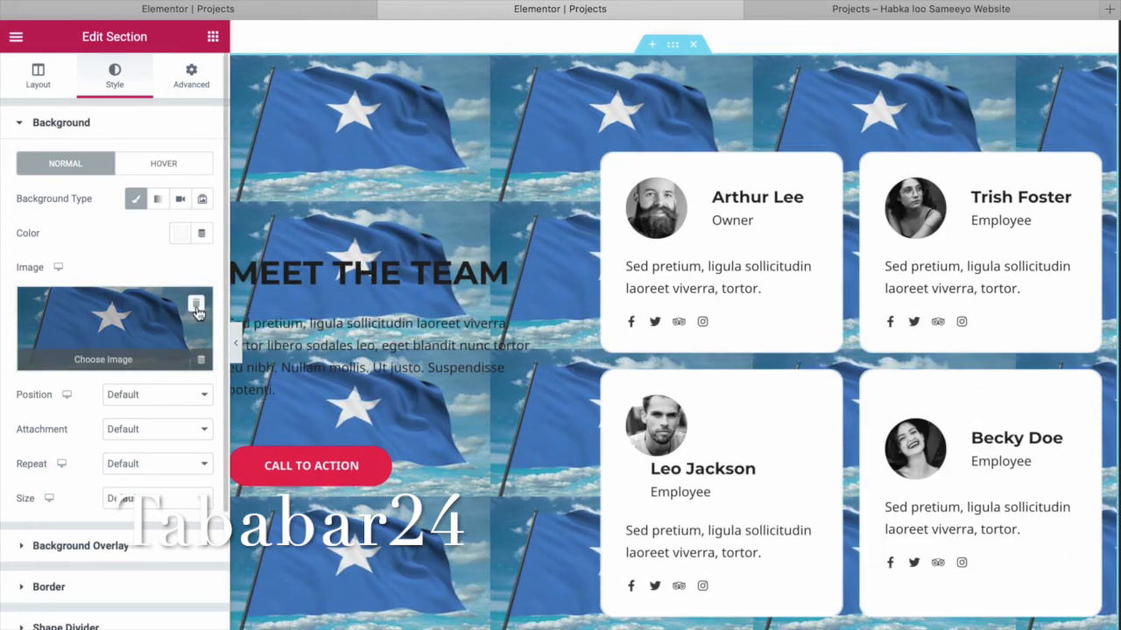
pyautogui.click(195, 306)
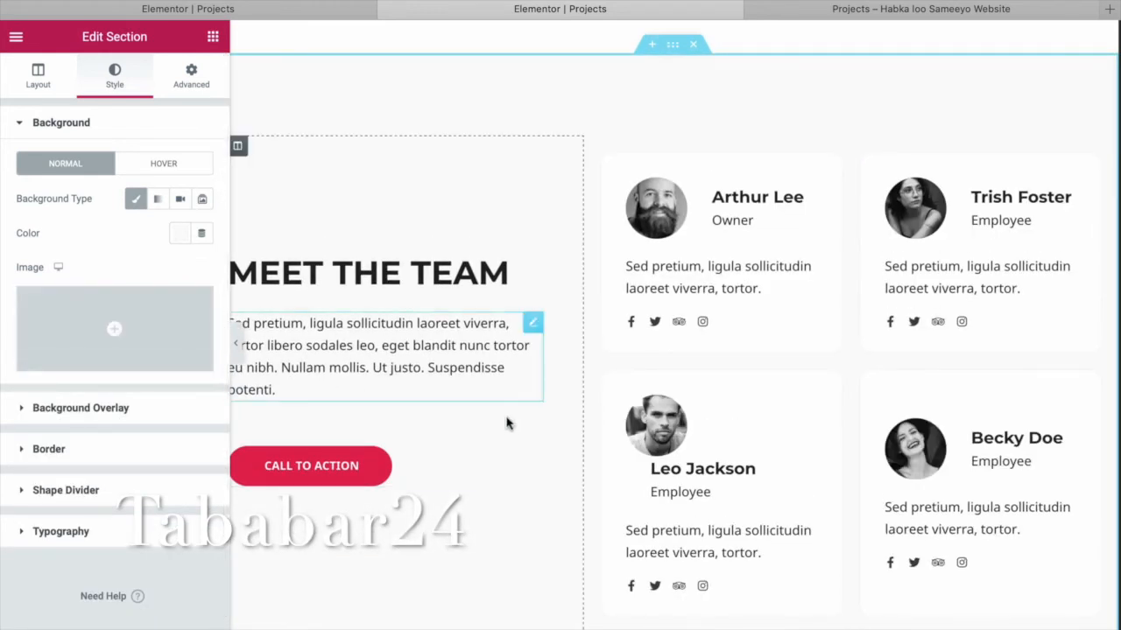
# Set lake-5000642_640.jpg as the Meet The Team section's background image.
pyautogui.click(111, 325)
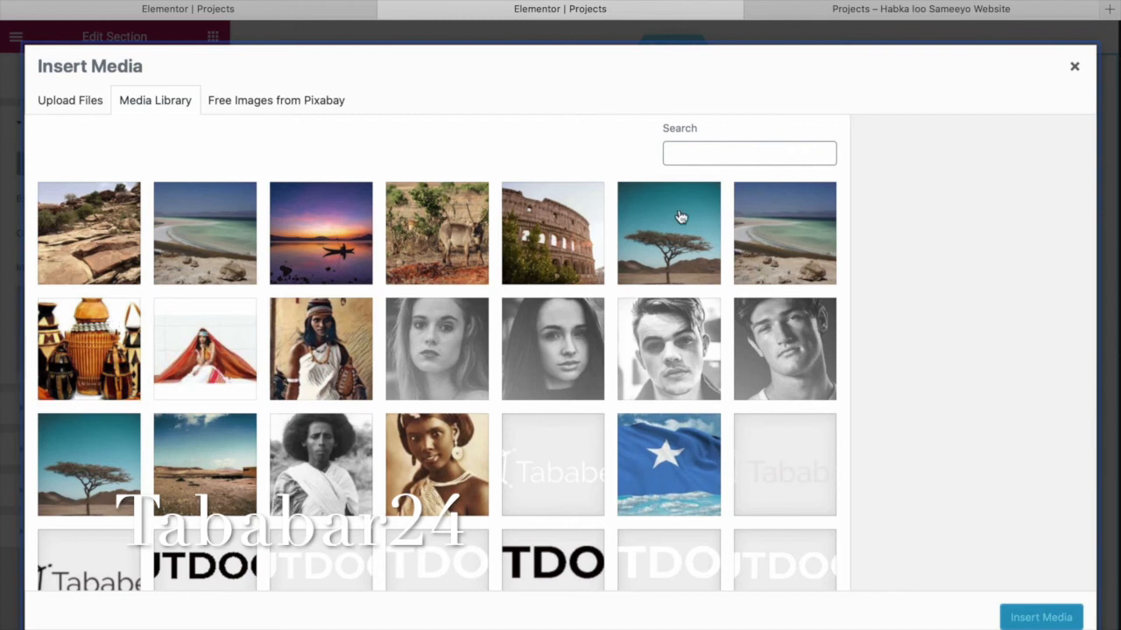
pyautogui.click(317, 240)
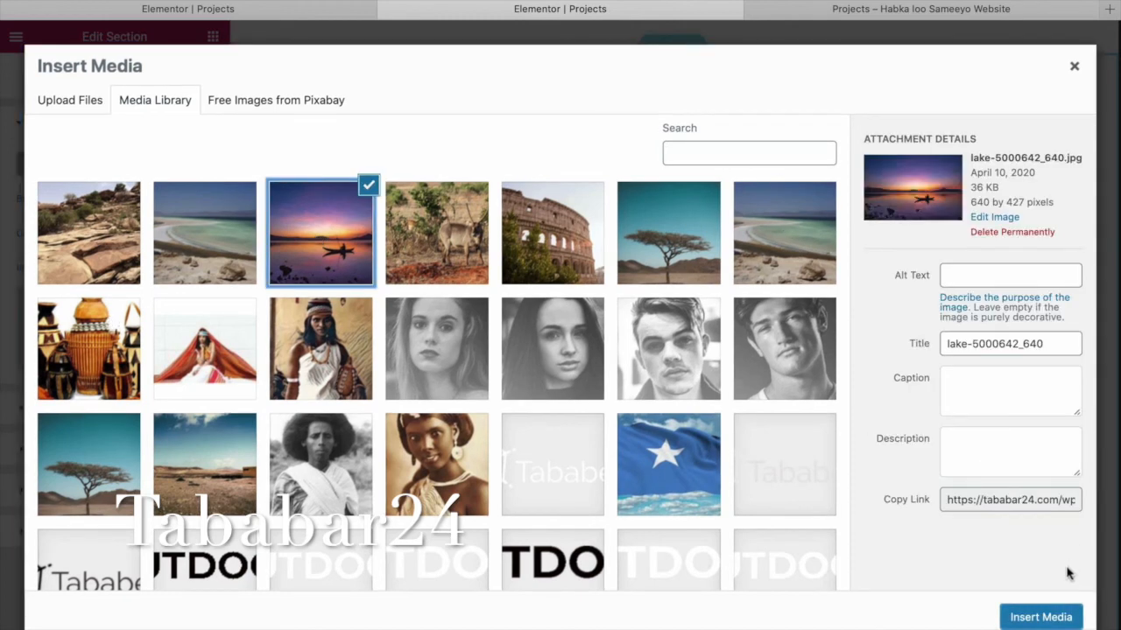
pyautogui.click(1041, 616)
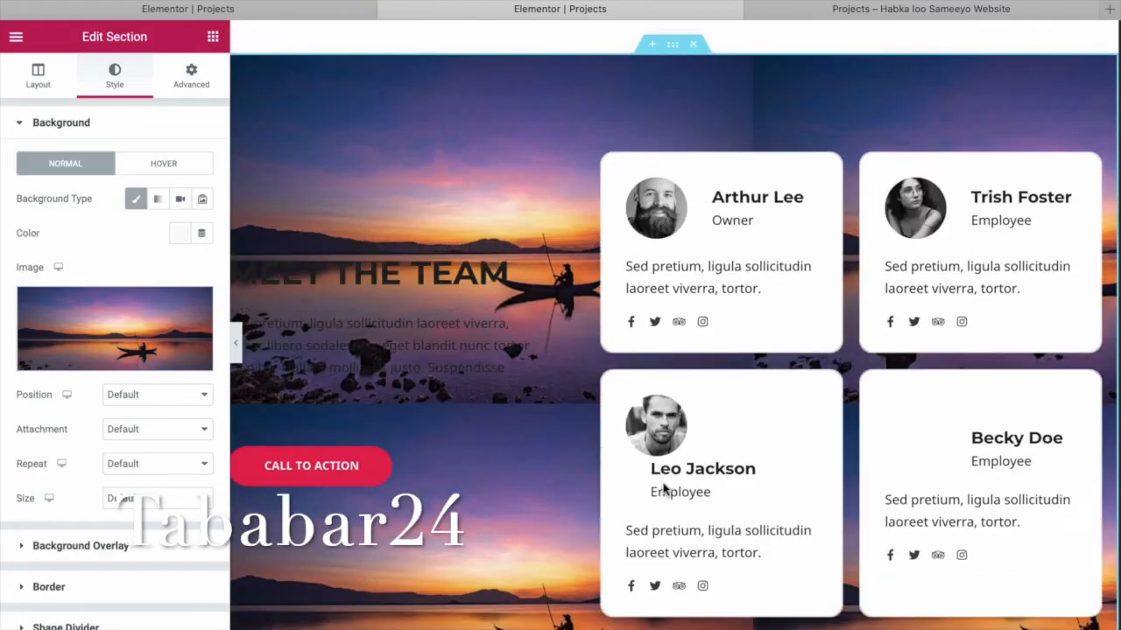
# Select the team paragraph text, then switch to the live Projects page.
pyautogui.click(484, 343)
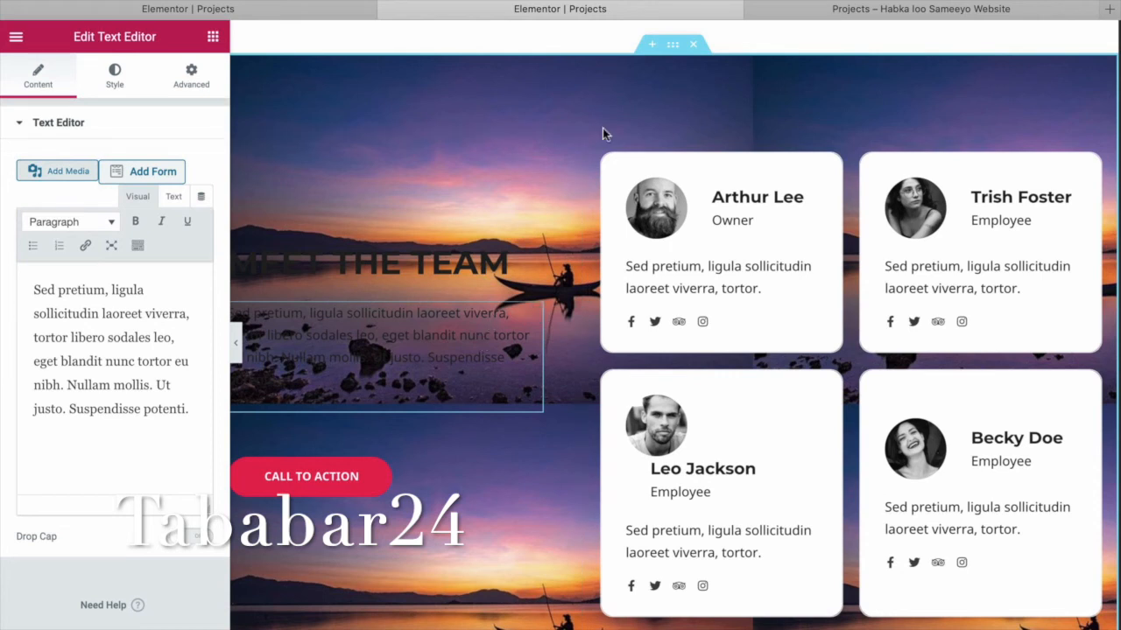
pyautogui.scroll(5, 596, 130)
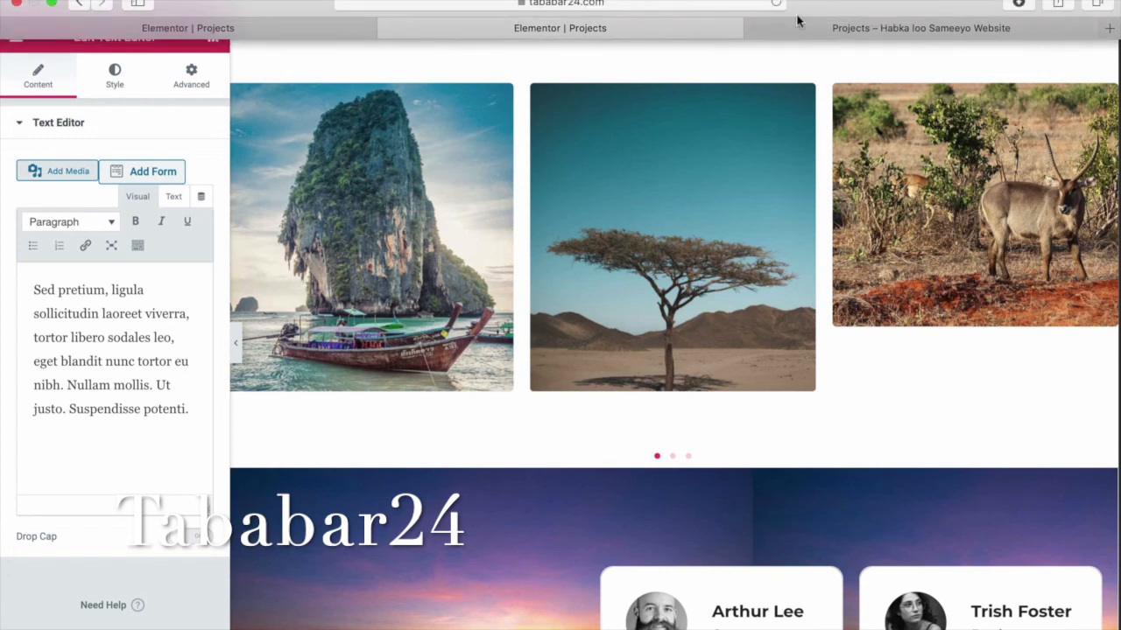
pyautogui.click(837, 28)
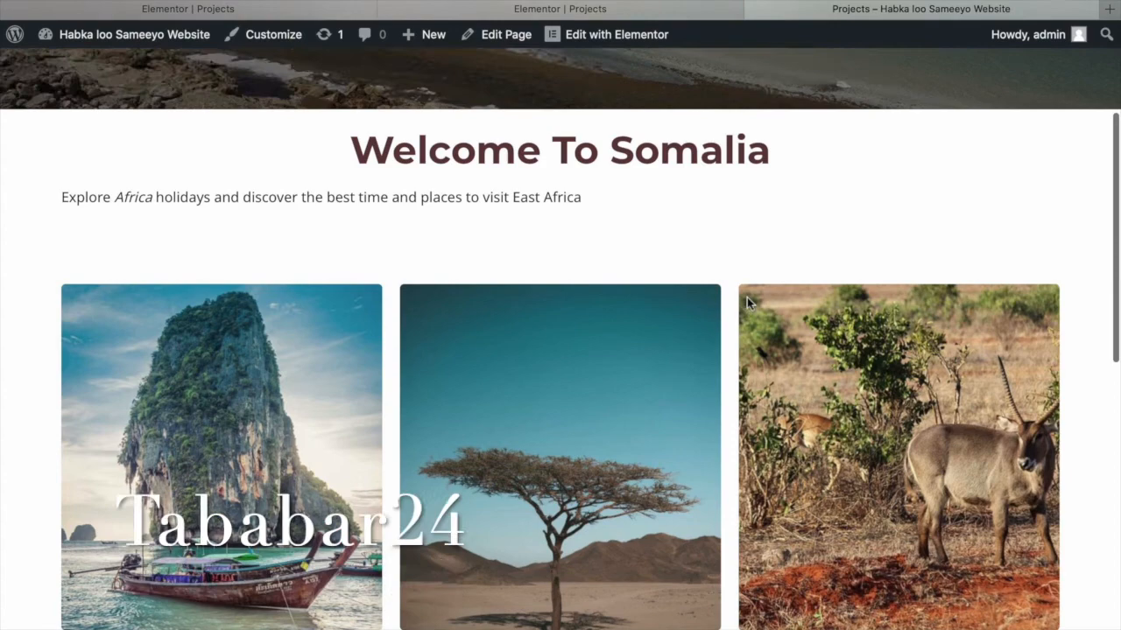
# Scroll the live Projects page to the four team cards over the sunset lake background.
pyautogui.scroll(-6, 747, 301)
pyautogui.scroll(-5, 747, 299)
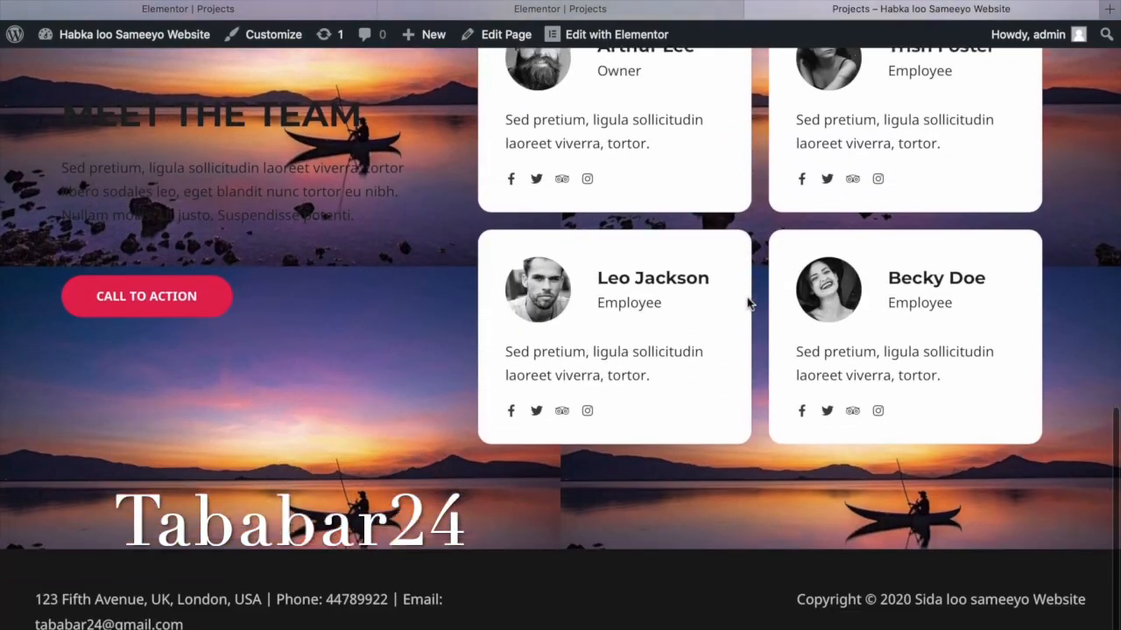
pyautogui.scroll(5, 748, 302)
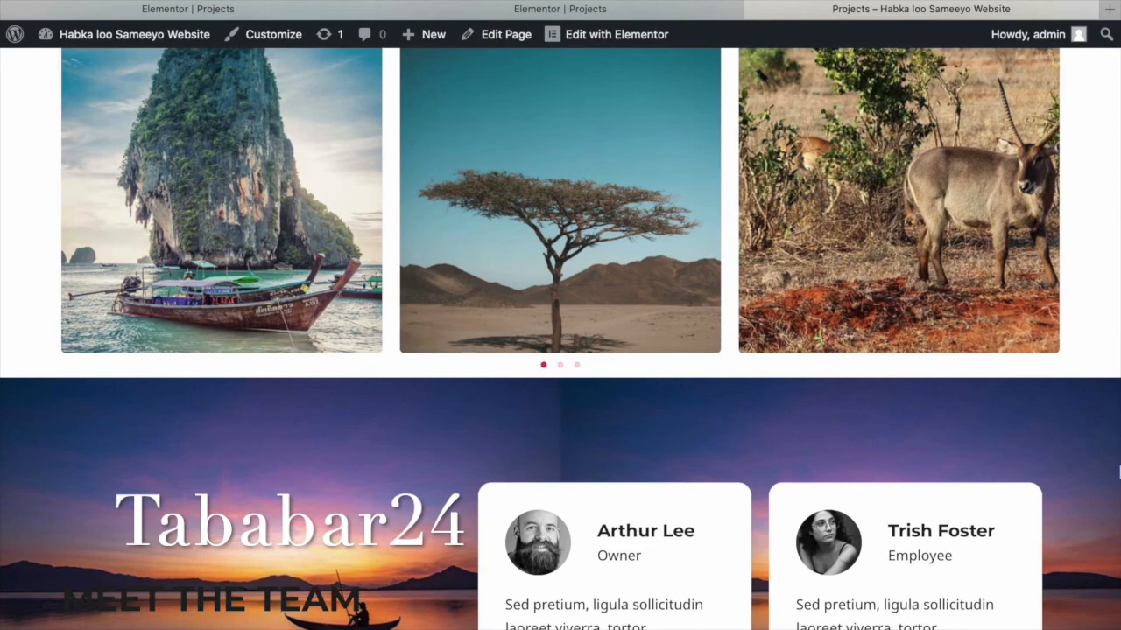
# Set the Meet The Team heading's typography to 33 px with Capitalize transform instead of uppercase.
pyautogui.click(625, 12)
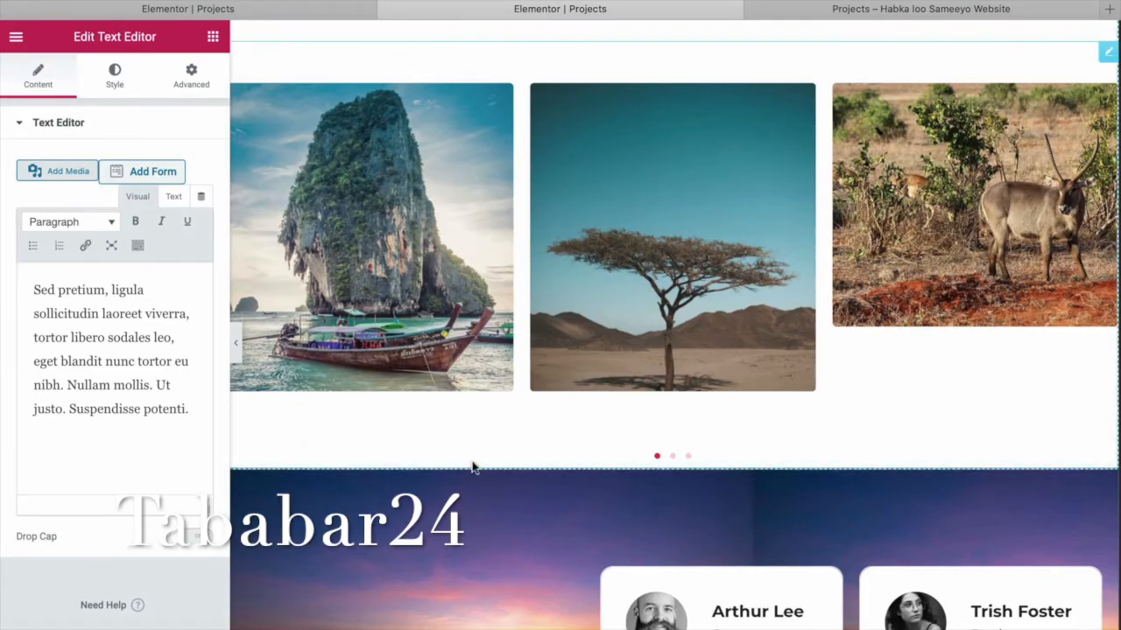
pyautogui.scroll(-3, 468, 546)
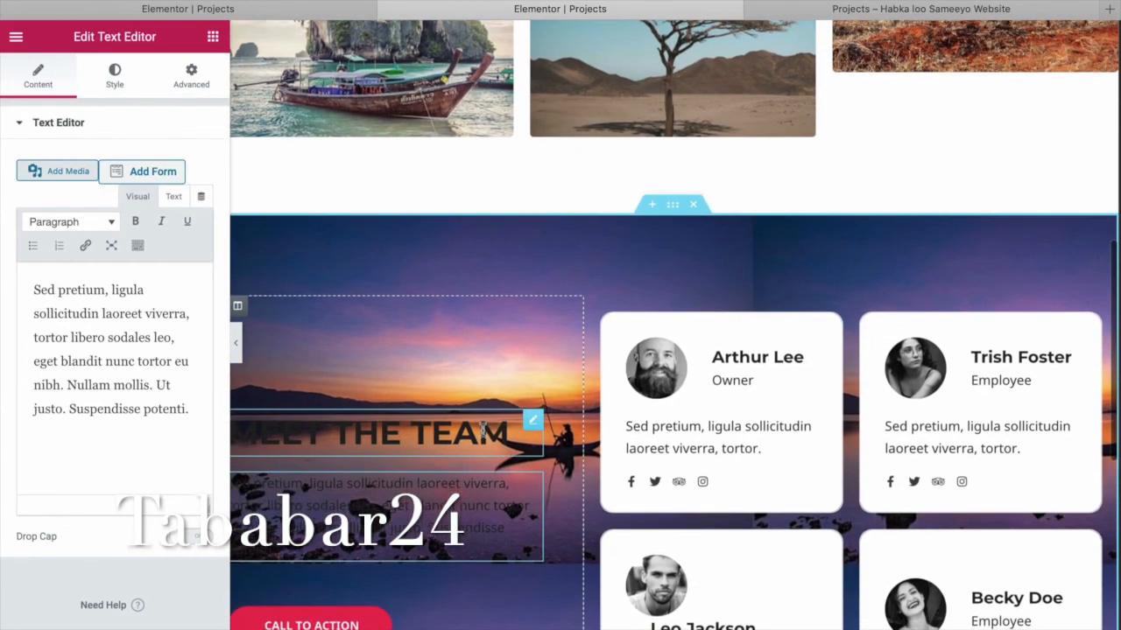
pyautogui.click(482, 430)
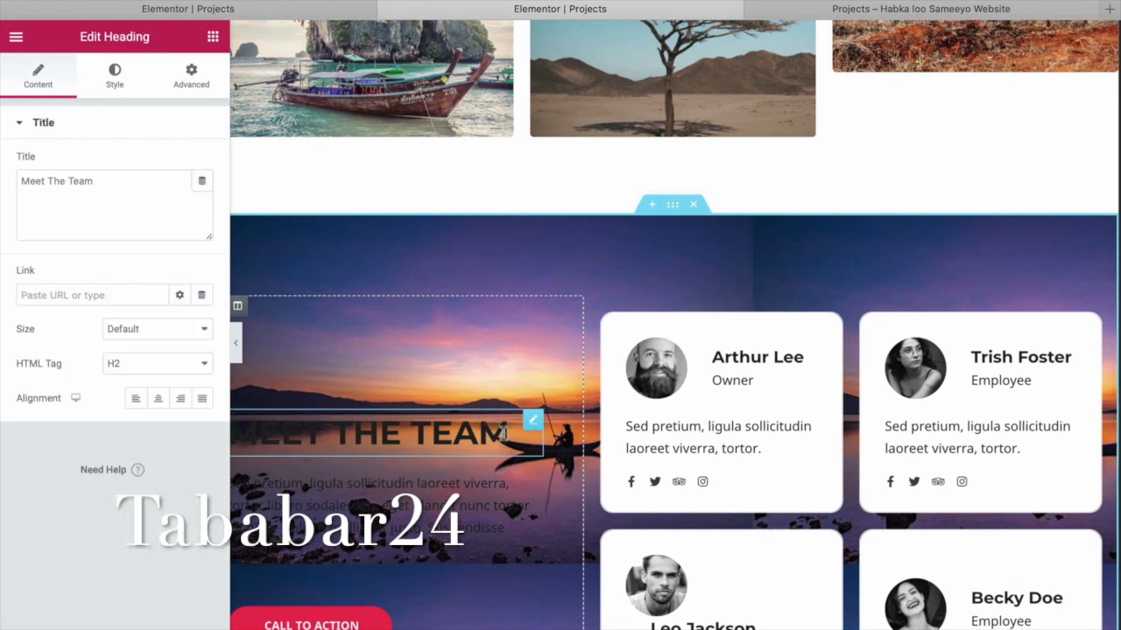
pyautogui.moveTo(511, 434); pyautogui.dragTo(247, 442)
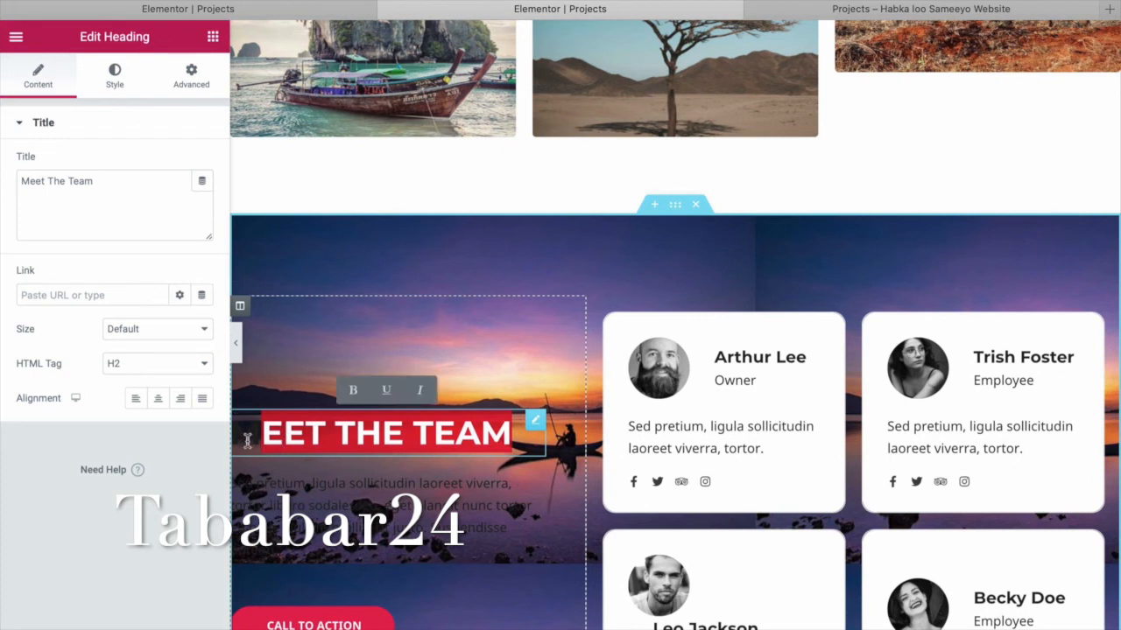
pyautogui.click(114, 74)
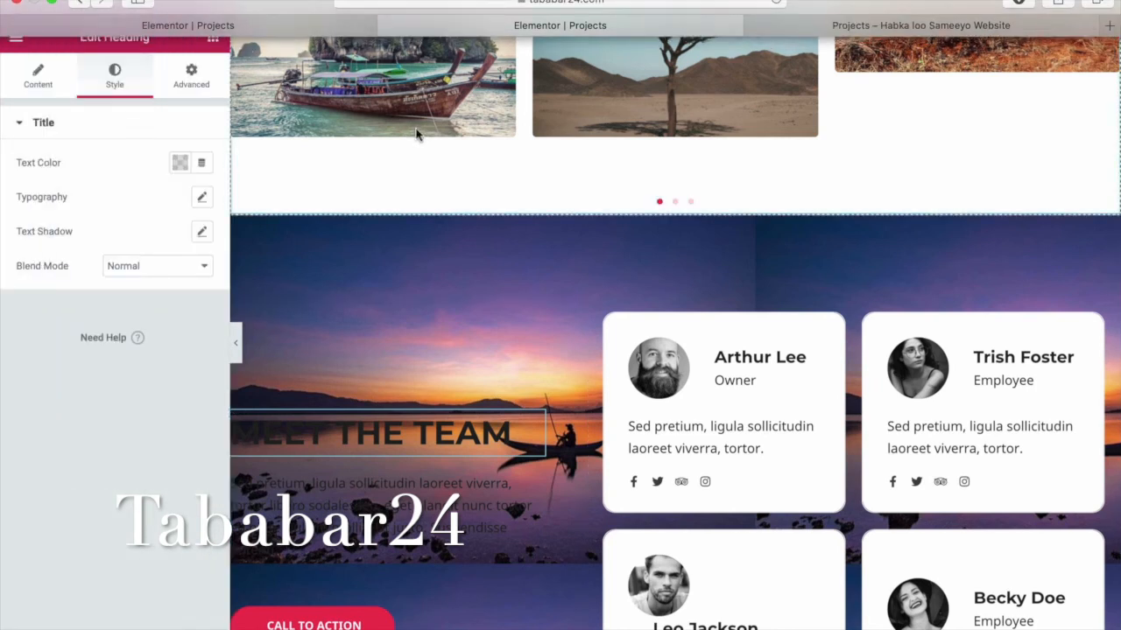
pyautogui.click(203, 198)
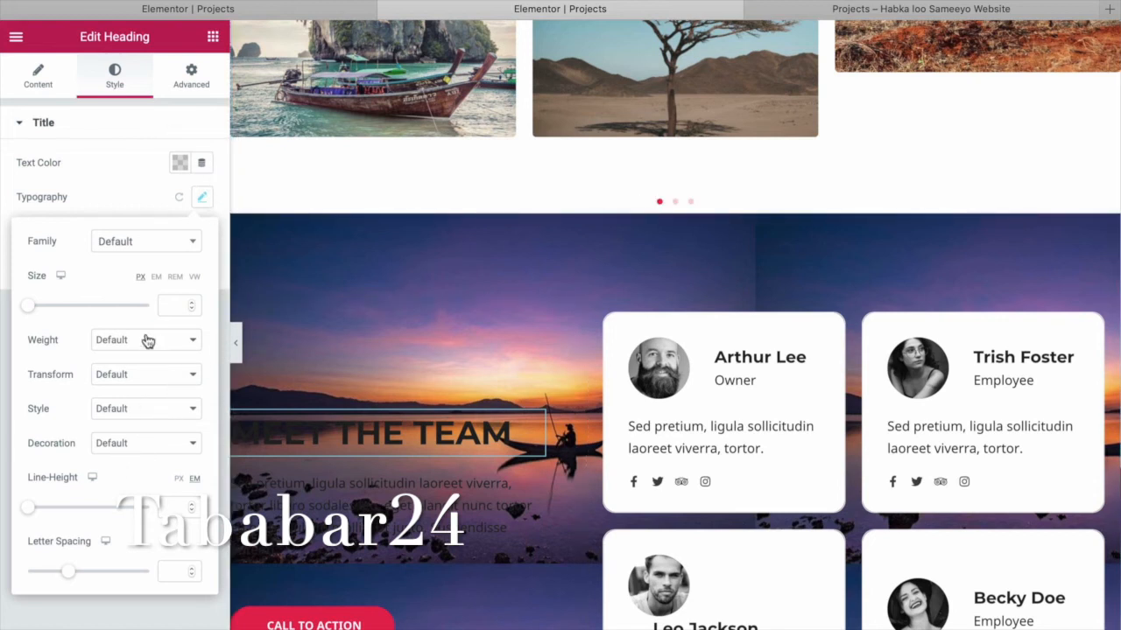
pyautogui.moveTo(27, 308); pyautogui.dragTo(47, 312)
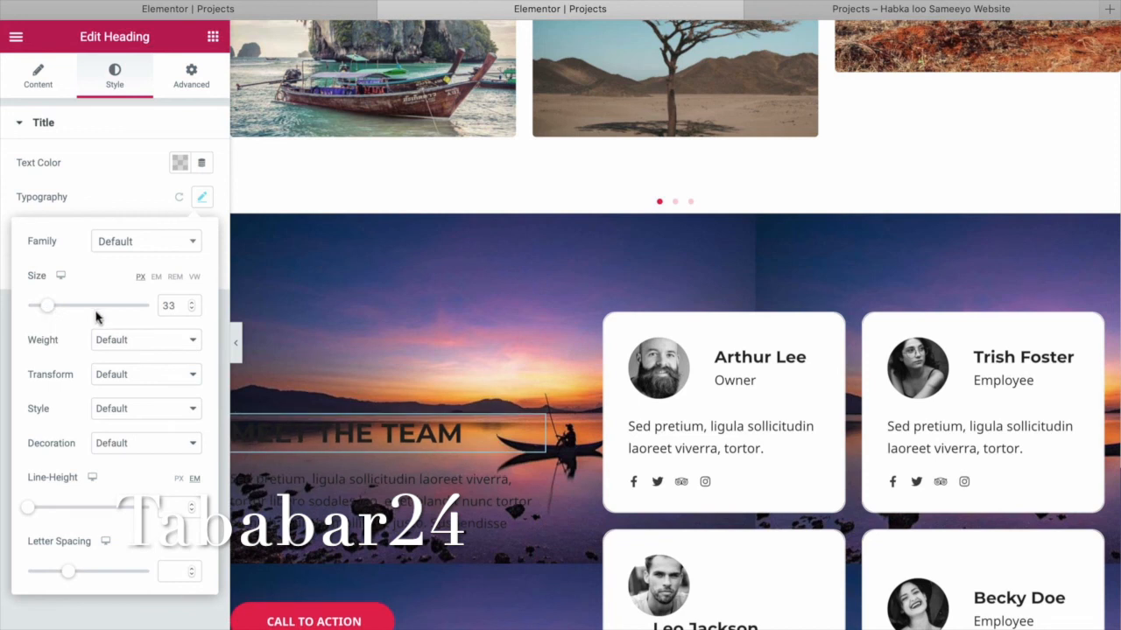
pyautogui.click(184, 375)
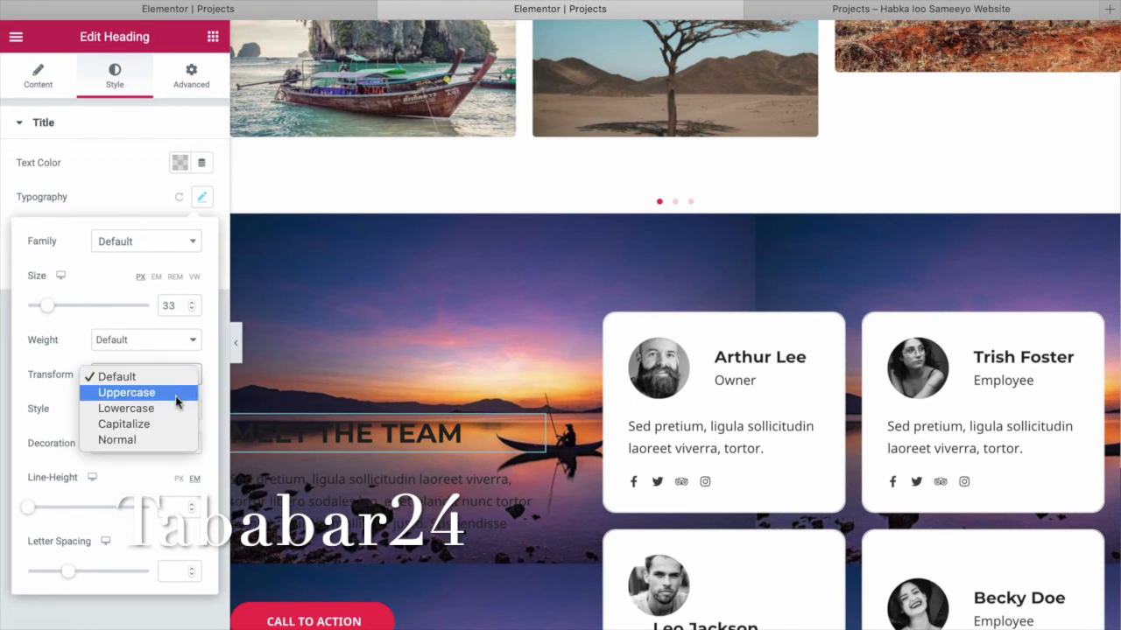
pyautogui.click(179, 393)
pyautogui.click(179, 378)
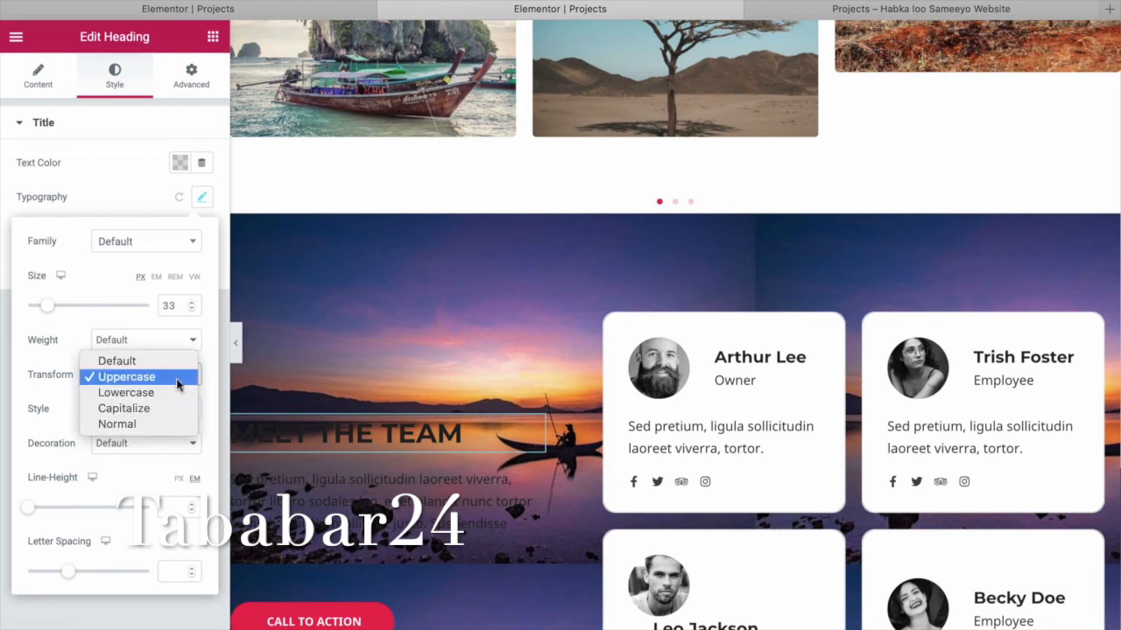
pyautogui.click(175, 409)
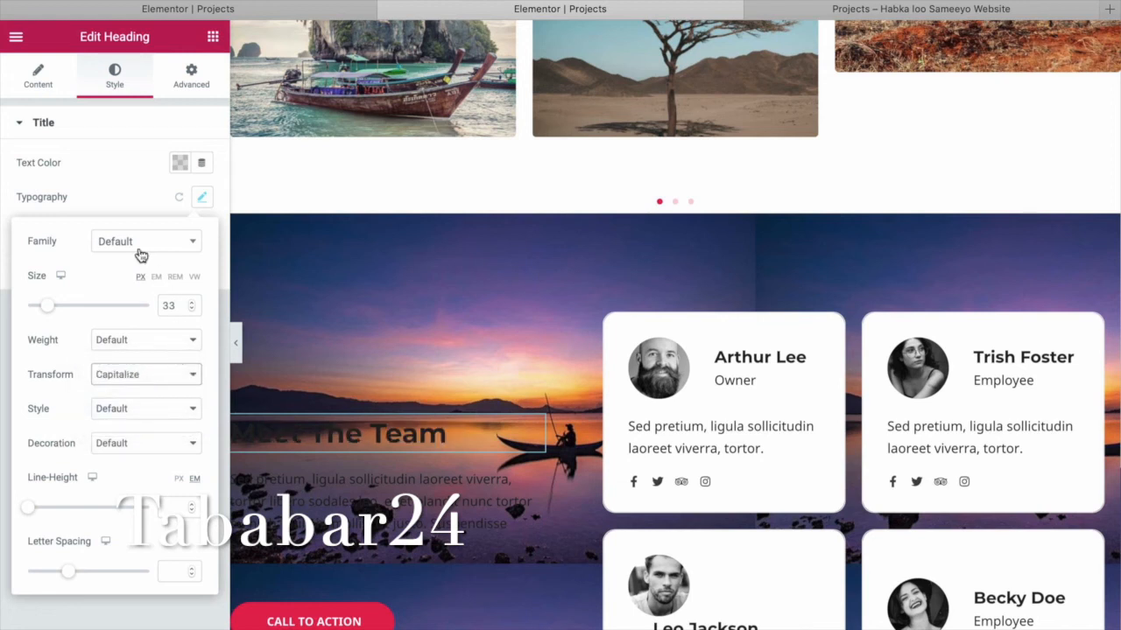
# Make the Meet The Team heading white #FFFFFF and apply the default text shadow (blur 10).
pyautogui.click(179, 165)
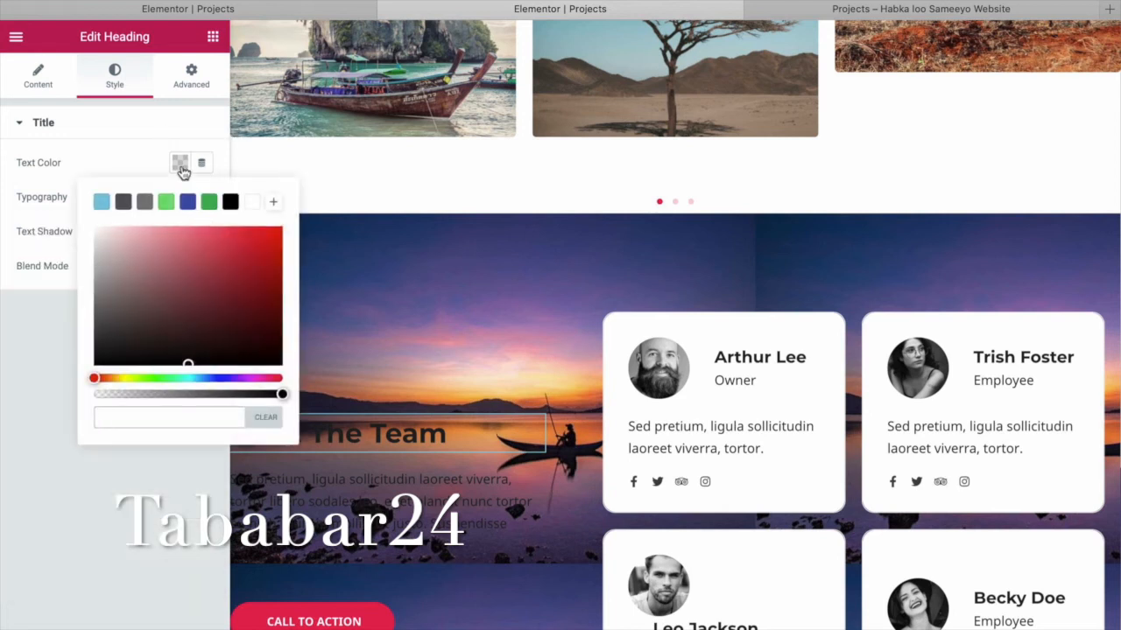
pyautogui.click(253, 204)
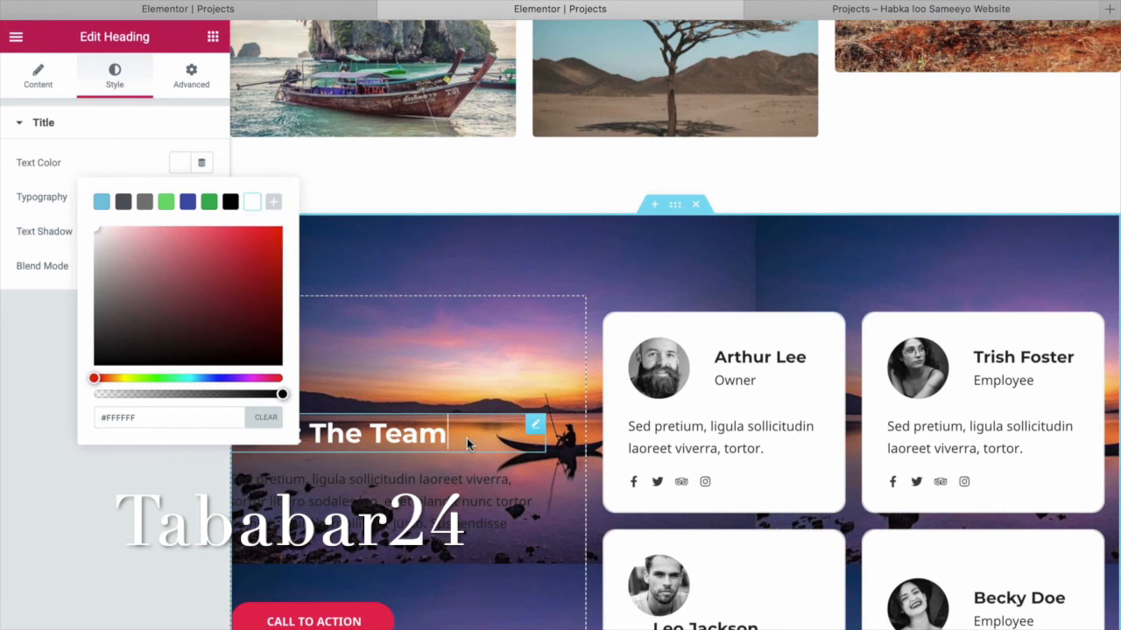
pyautogui.click(91, 136)
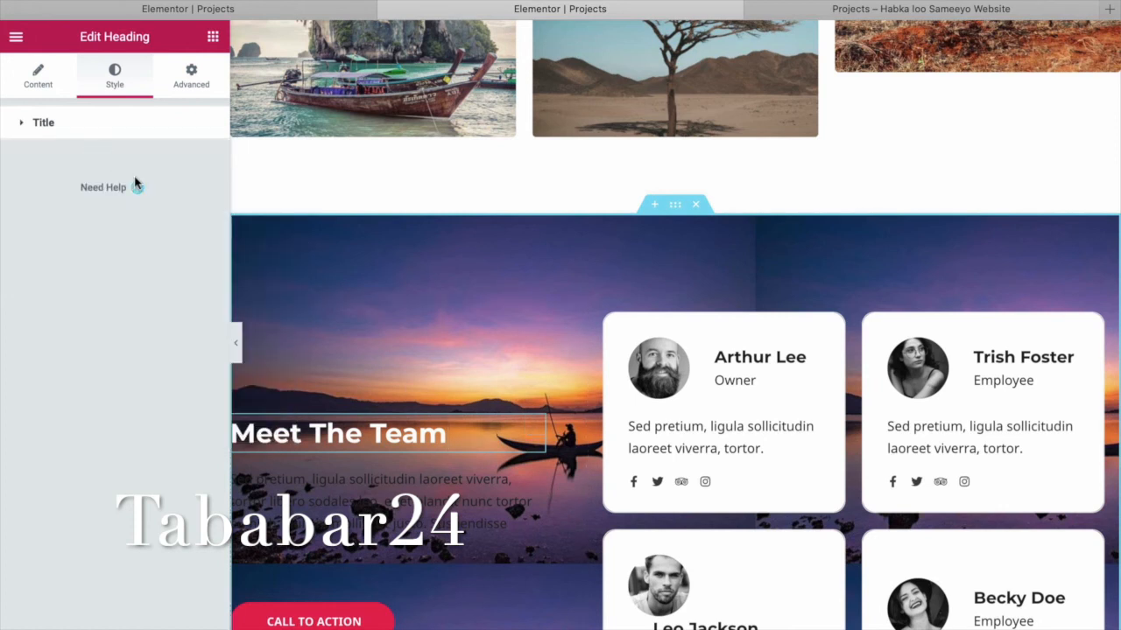
pyautogui.click(39, 128)
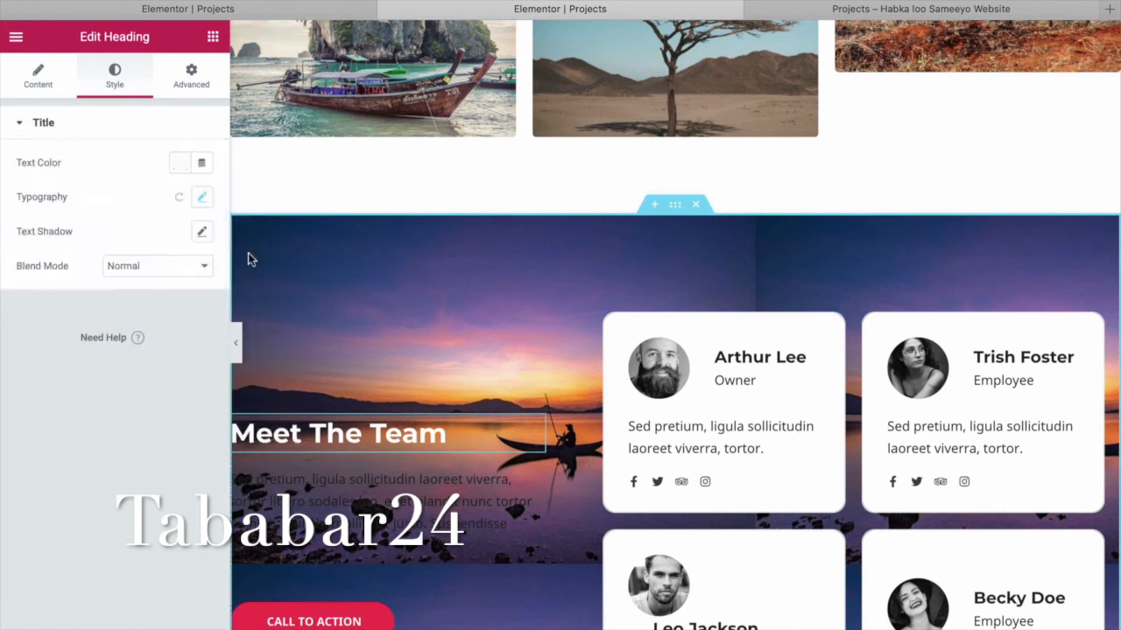
pyautogui.click(202, 233)
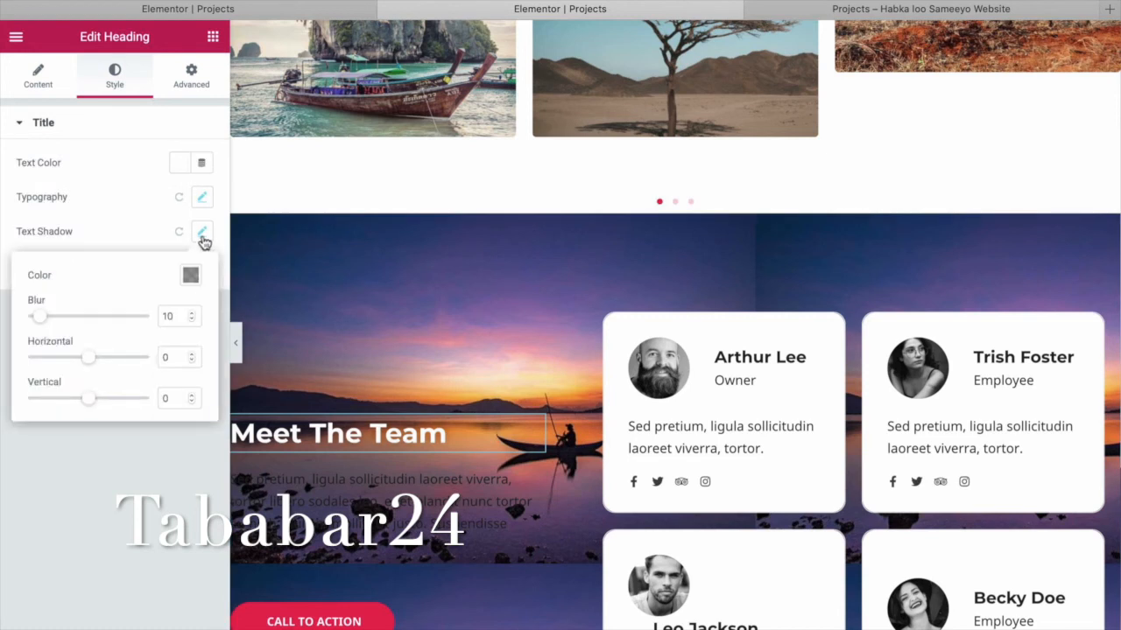
pyautogui.click(109, 183)
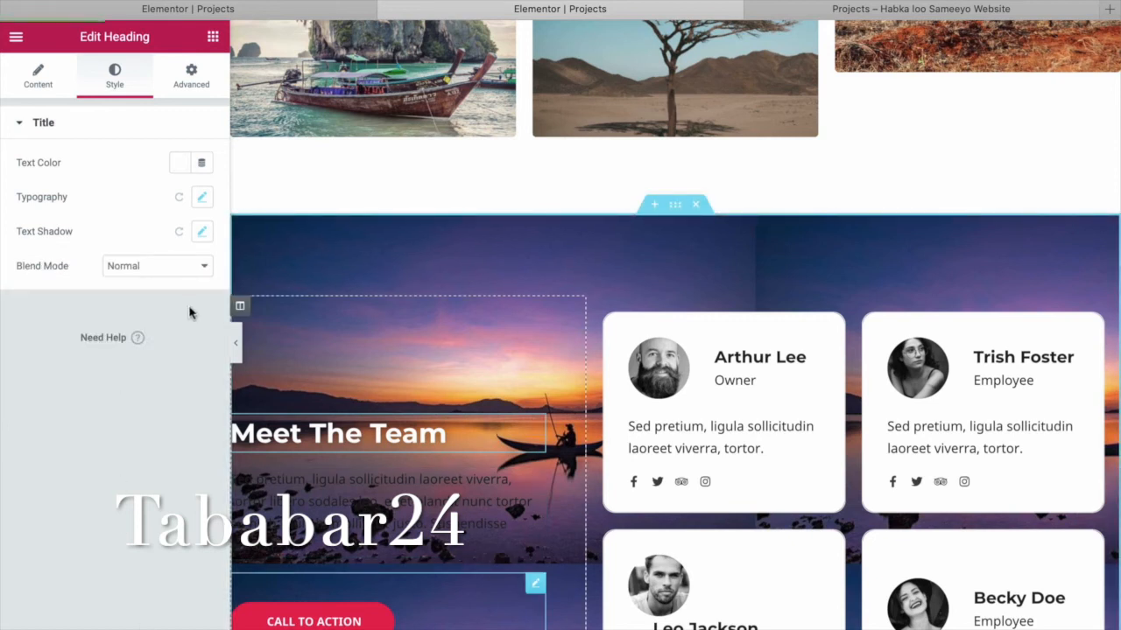
# Scroll the live Projects page down to the white, shadowed Meet The Team heading.
pyautogui.click(945, 9)
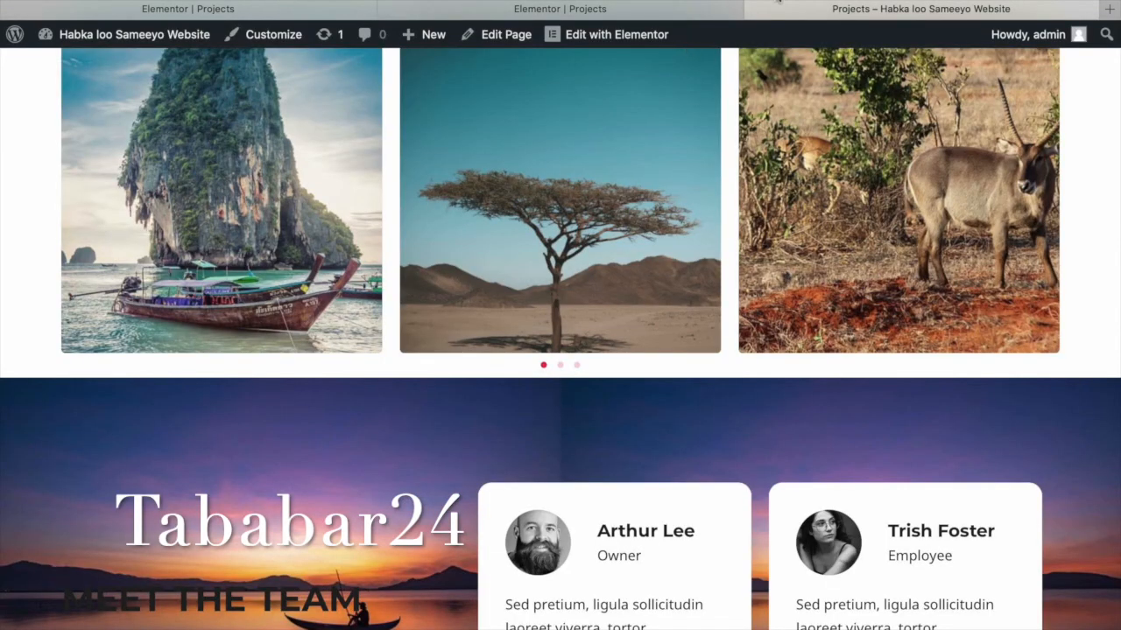
pyautogui.scroll(-2, 704, 252)
pyautogui.scroll(5, 704, 252)
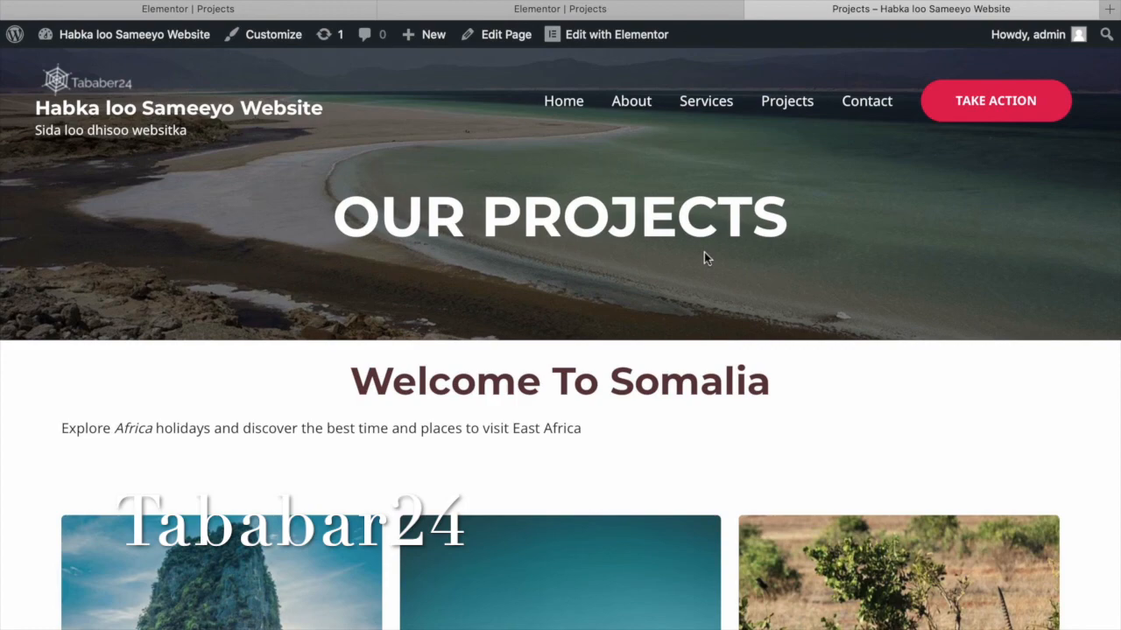
pyautogui.scroll(-1, 703, 252)
pyautogui.scroll(-8, 704, 252)
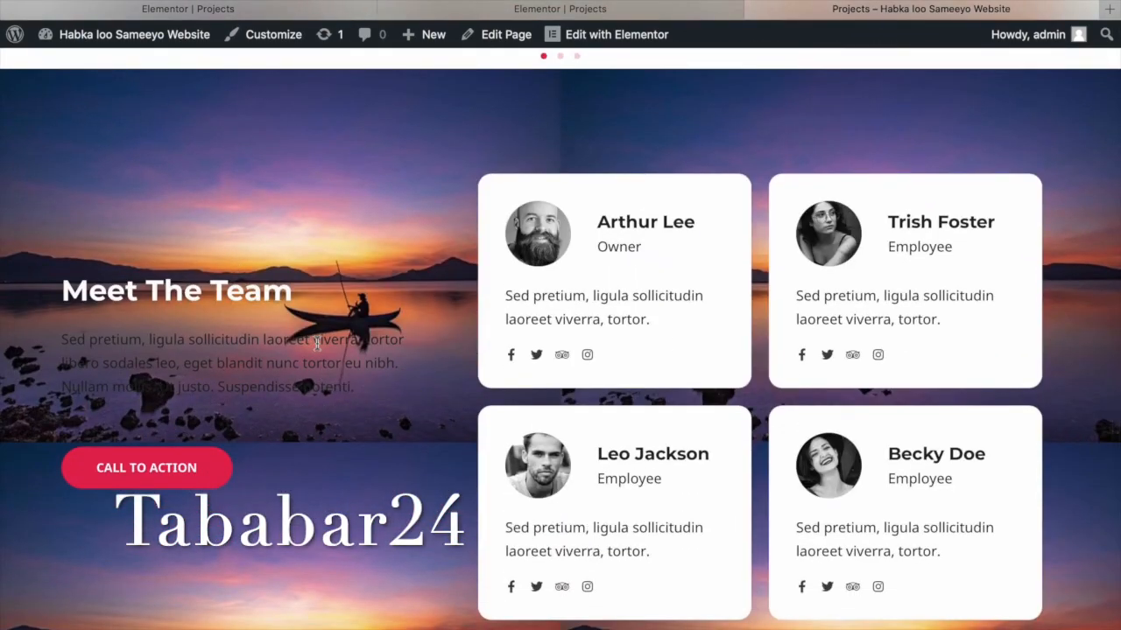
# Set the Text Editor paragraph under the Meet The Team heading to white #FFFFFF.
pyautogui.click(604, 34)
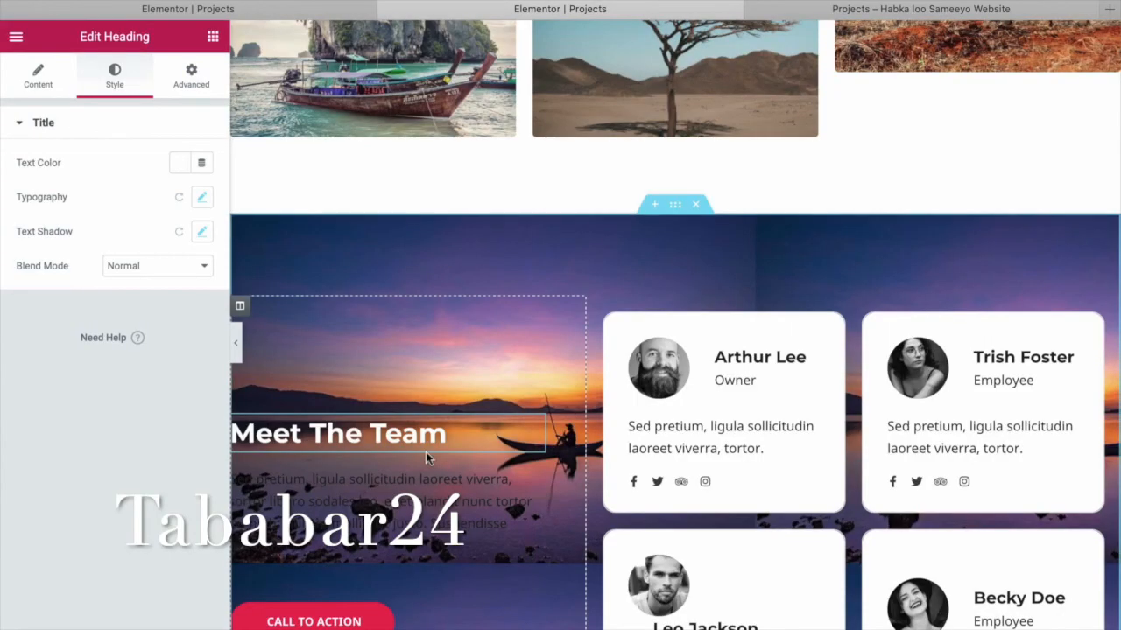
pyautogui.click(443, 518)
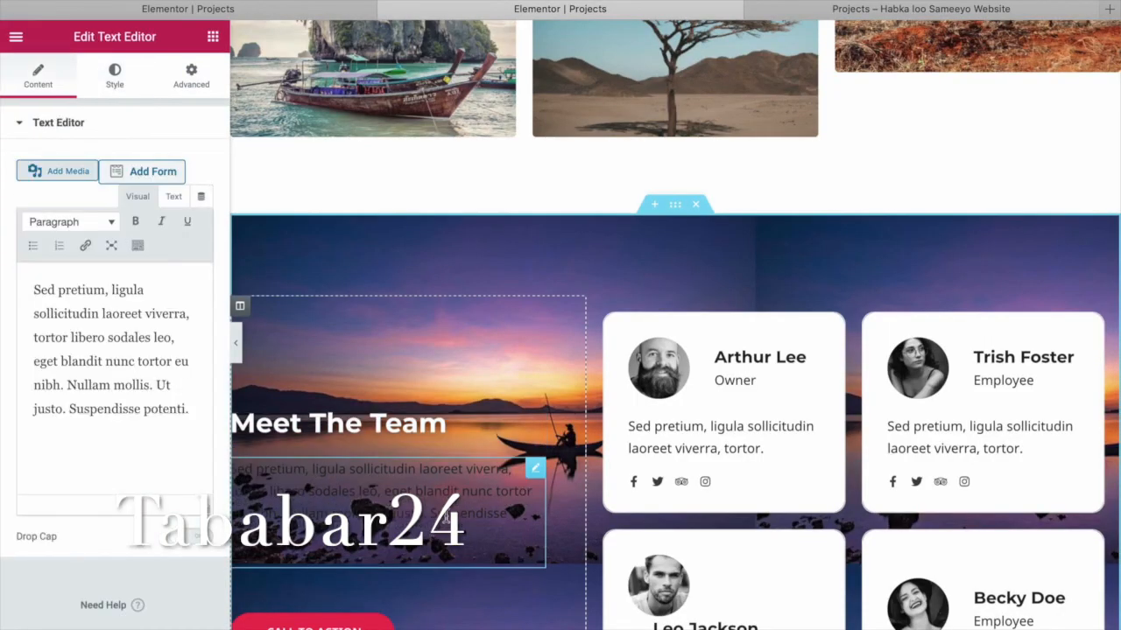
pyautogui.click(123, 97)
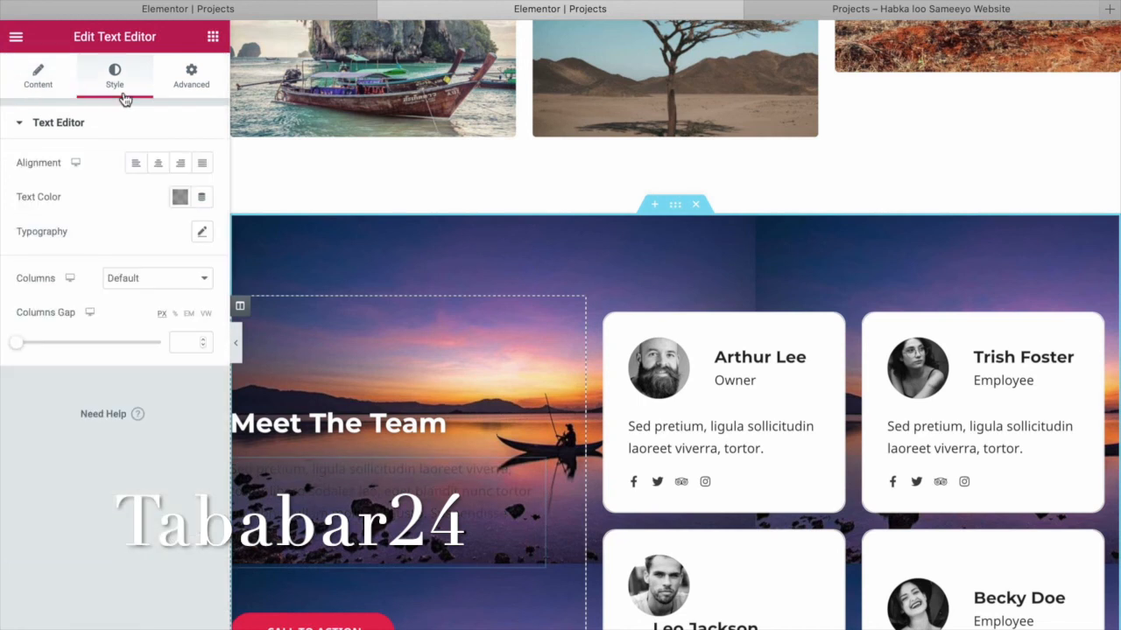
pyautogui.click(180, 198)
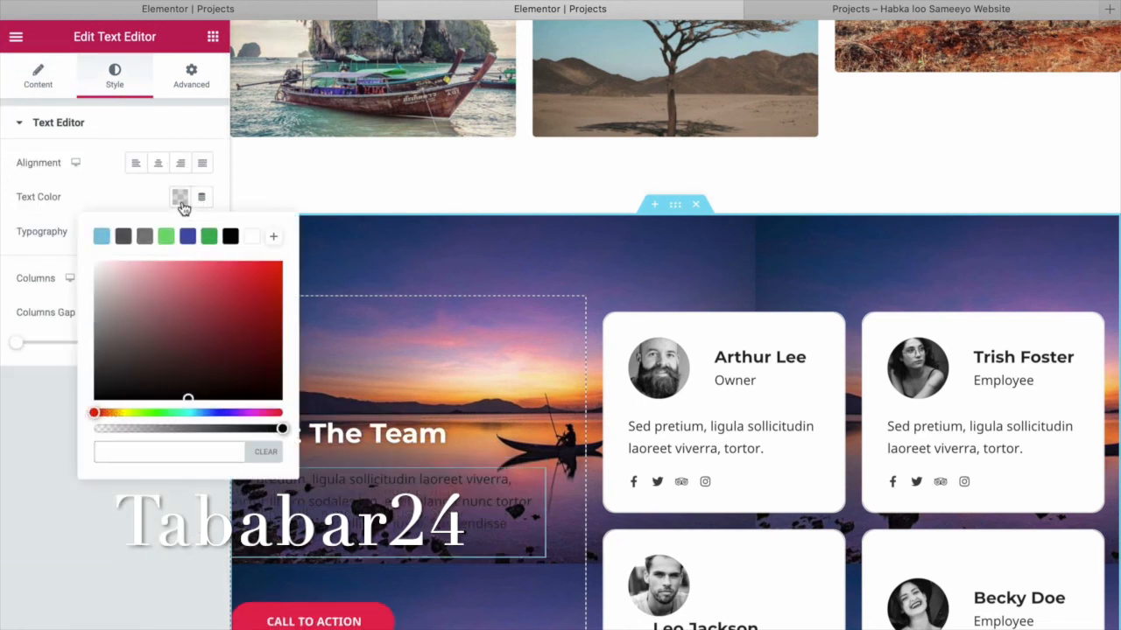
pyautogui.click(251, 237)
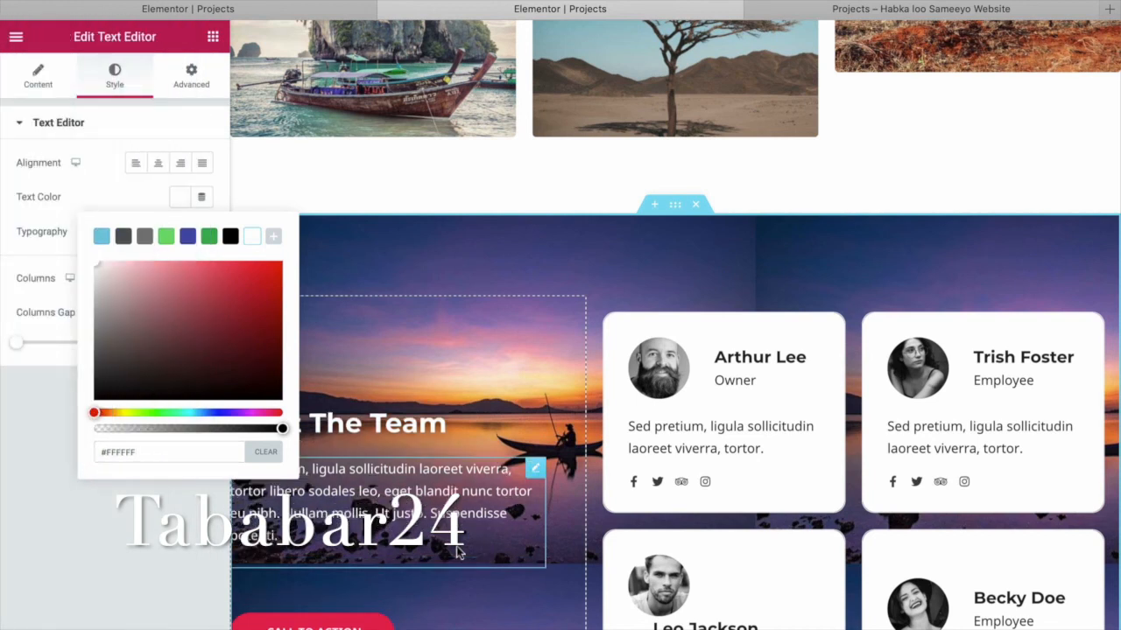
pyautogui.click(38, 84)
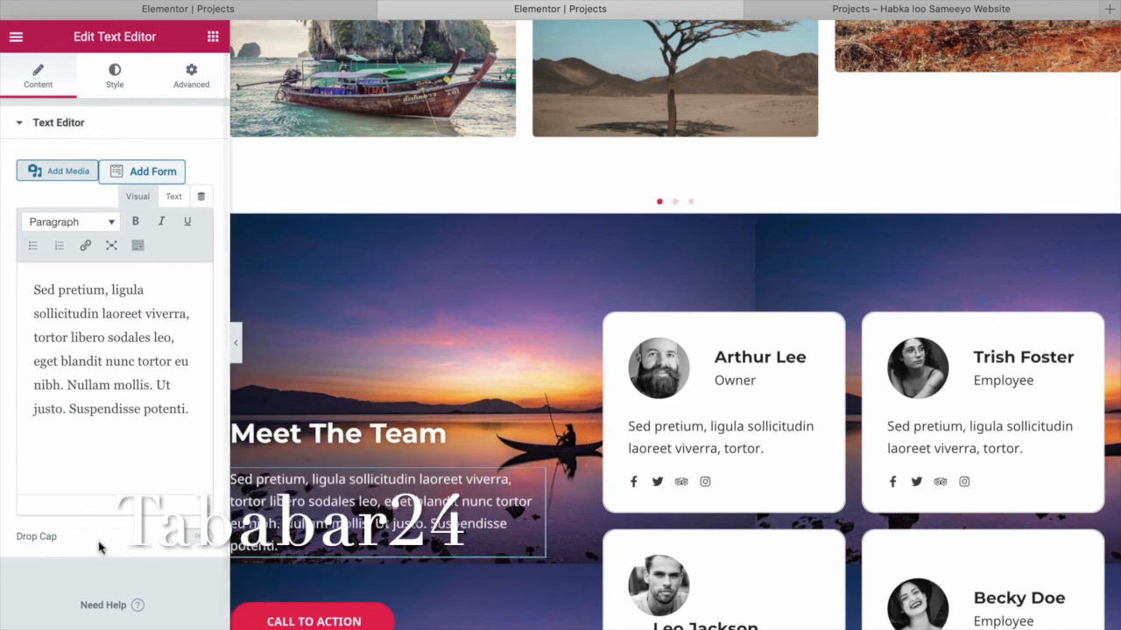
# Retype the paragraph as 'Please contact our team' and enlarge its font size to 27 px.
pyautogui.moveTo(192, 409); pyautogui.dragTo(16, 295)
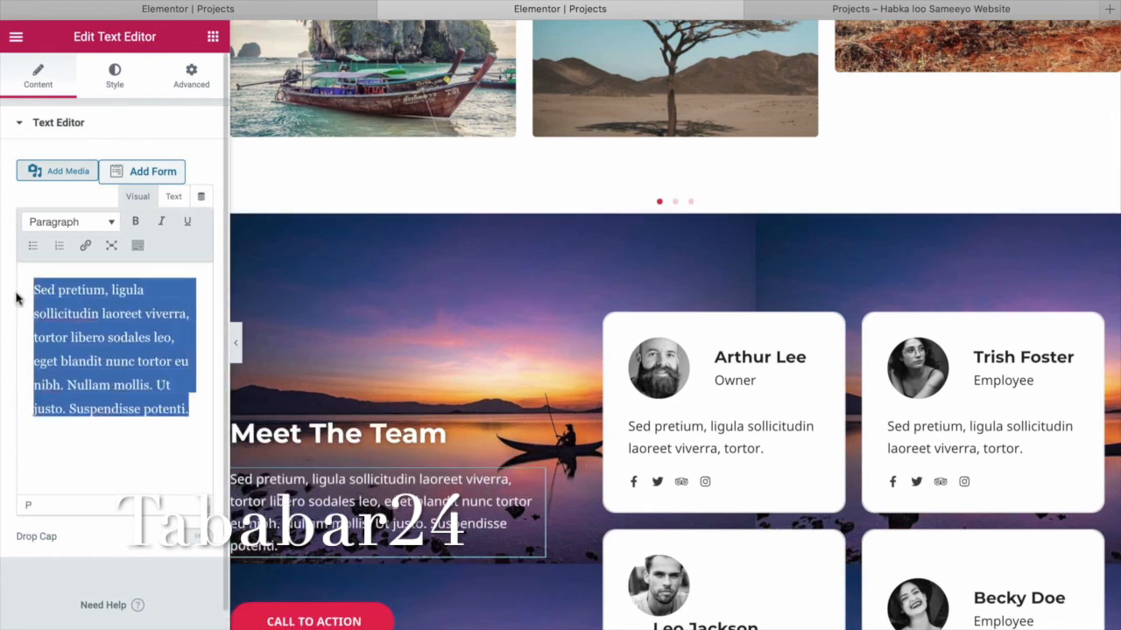
pyautogui.write('Please')
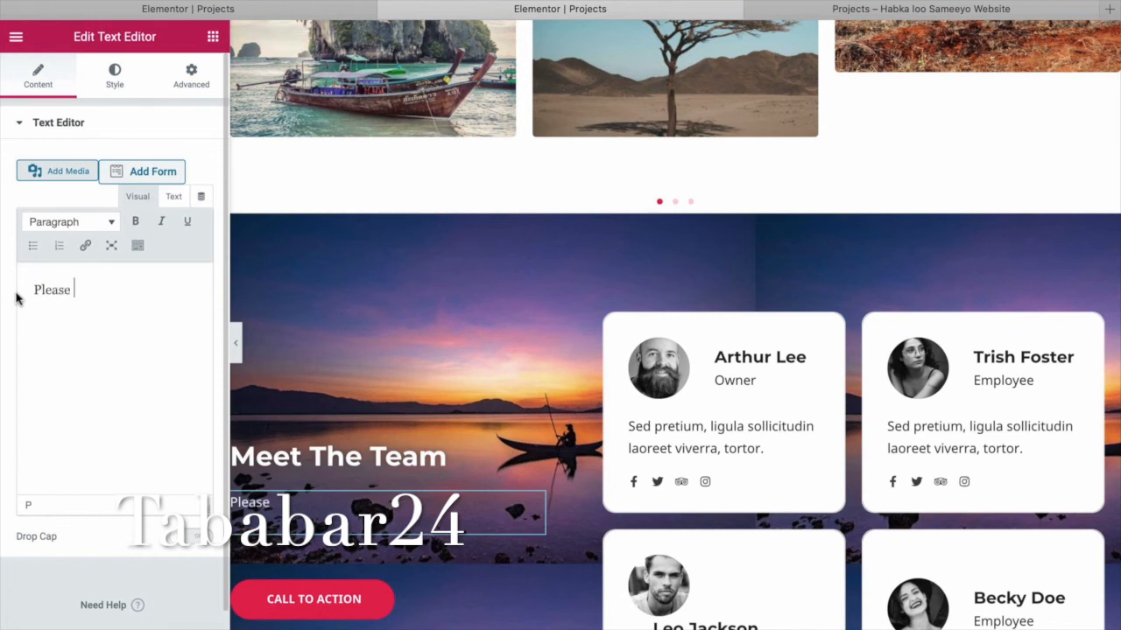
pyautogui.write(' contact ou')
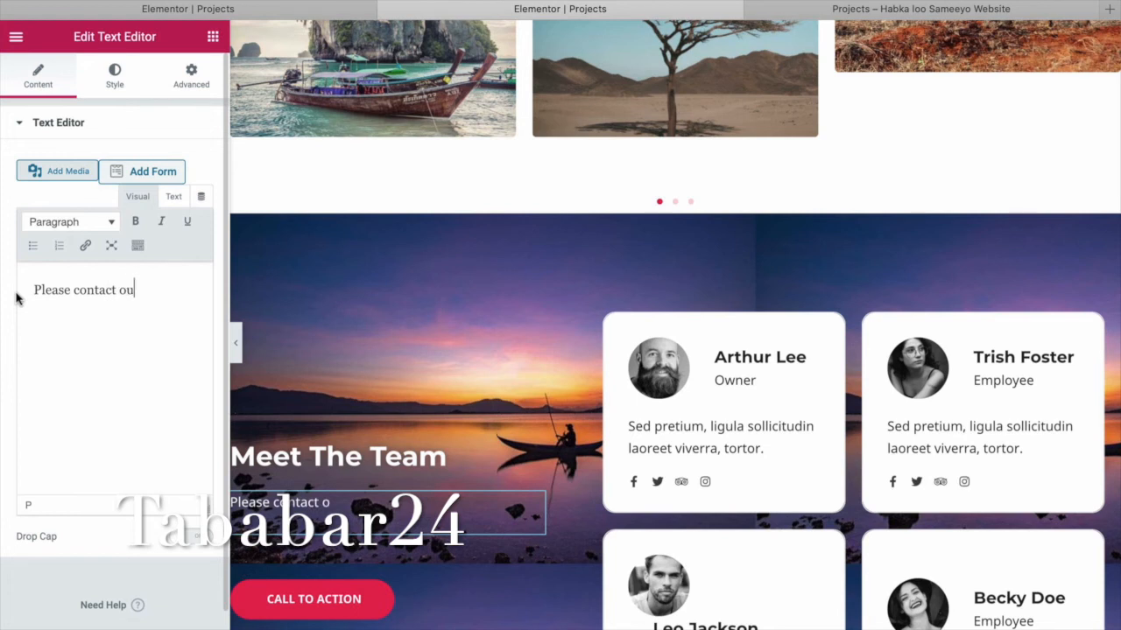
pyautogui.write('r team.')
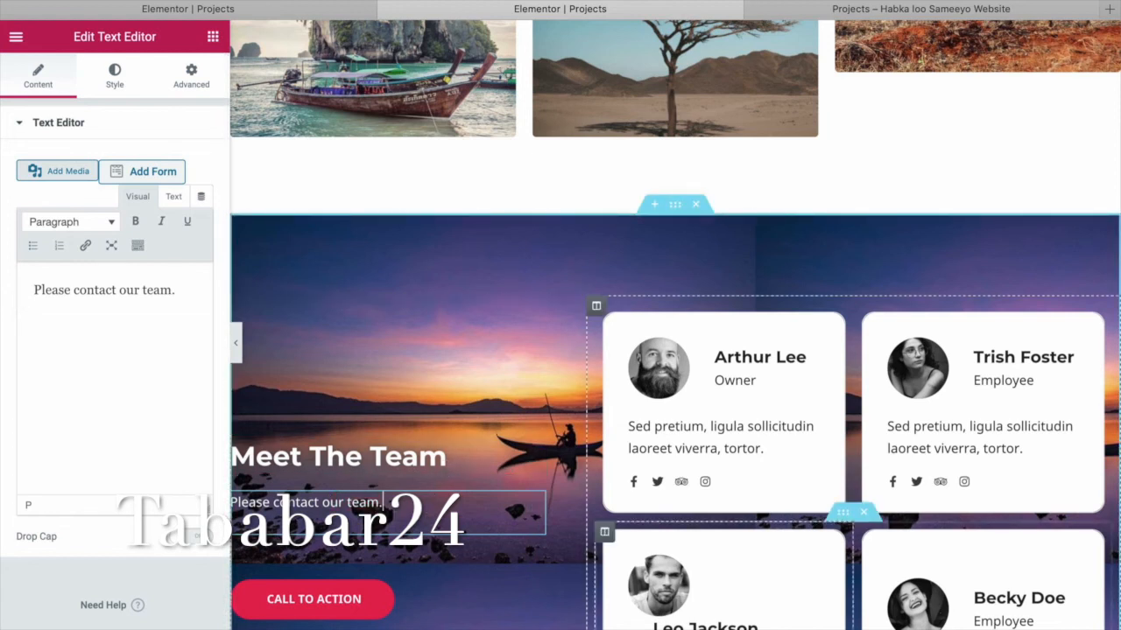
pyautogui.click(114, 76)
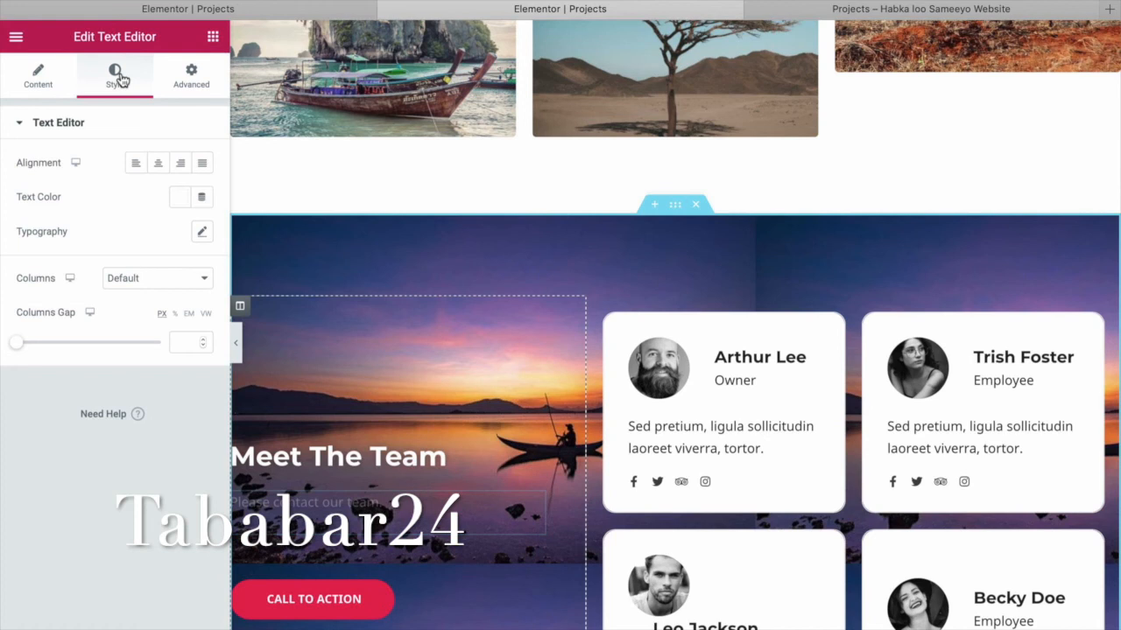
pyautogui.click(203, 234)
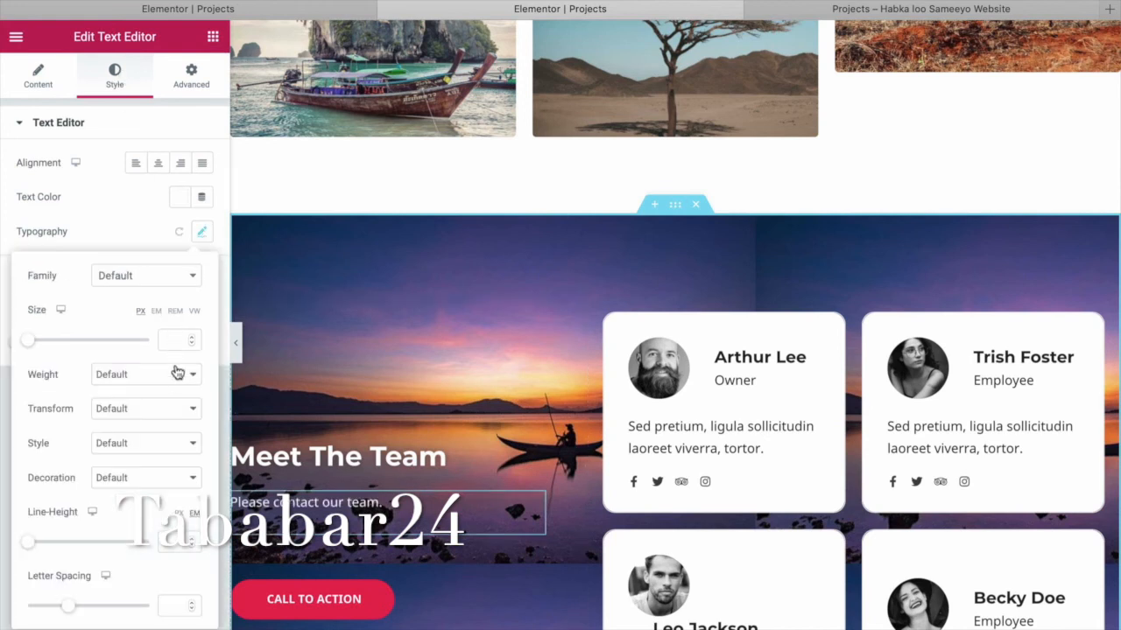
pyautogui.click(192, 340)
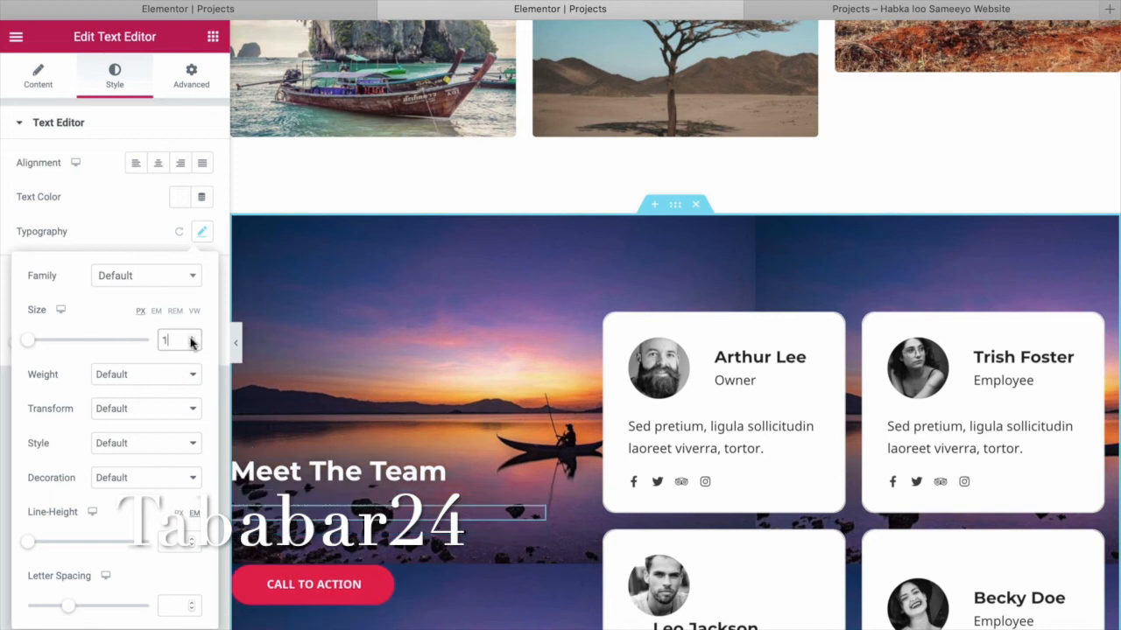
pyautogui.click(193, 343)
pyautogui.click(193, 337)
pyautogui.click(192, 337)
pyautogui.click(192, 337)
pyautogui.click(193, 337)
pyautogui.moveTo(37, 348); pyautogui.dragTo(49, 346)
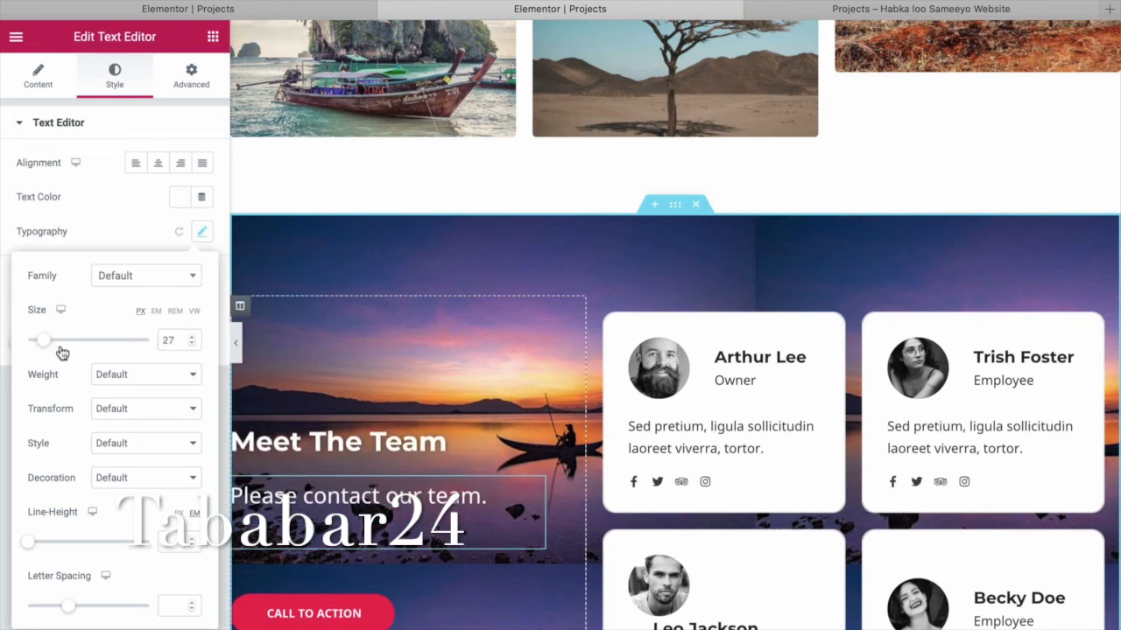
pyautogui.click(503, 449)
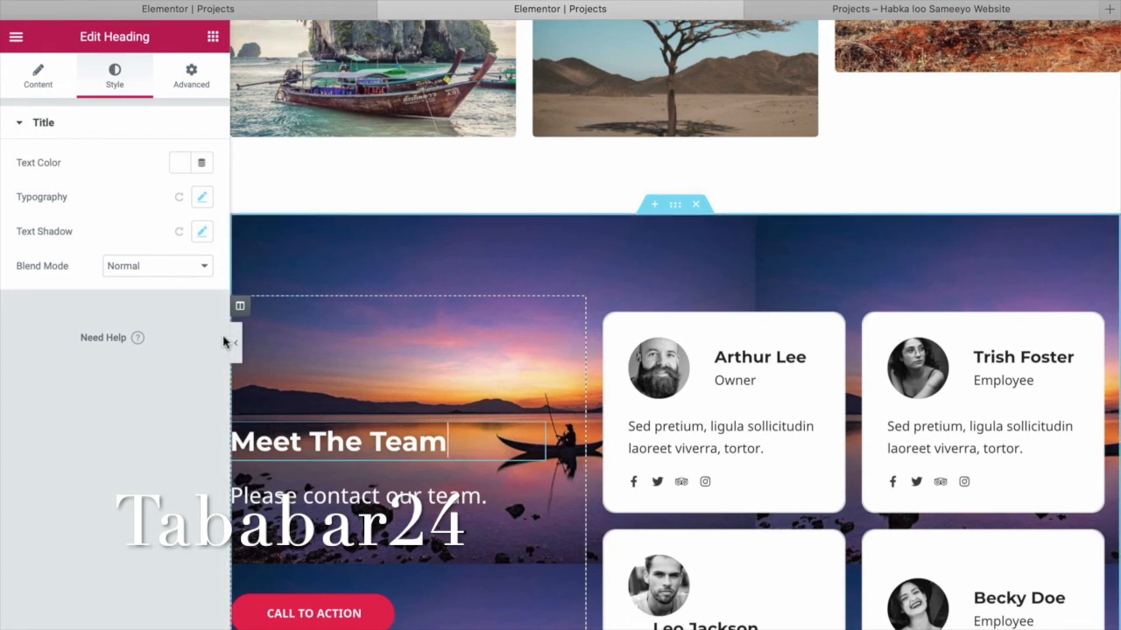
# Raise the Meet The Team heading's typography size from 33 px to 42 px.
pyautogui.click(202, 199)
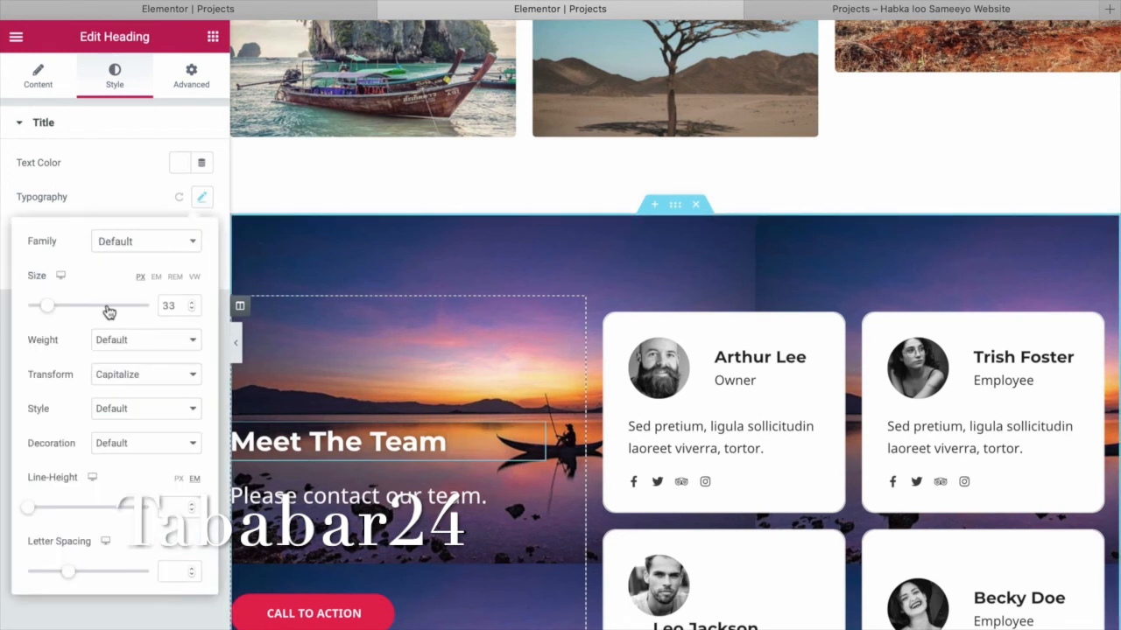
pyautogui.moveTo(49, 309); pyautogui.dragTo(56, 312)
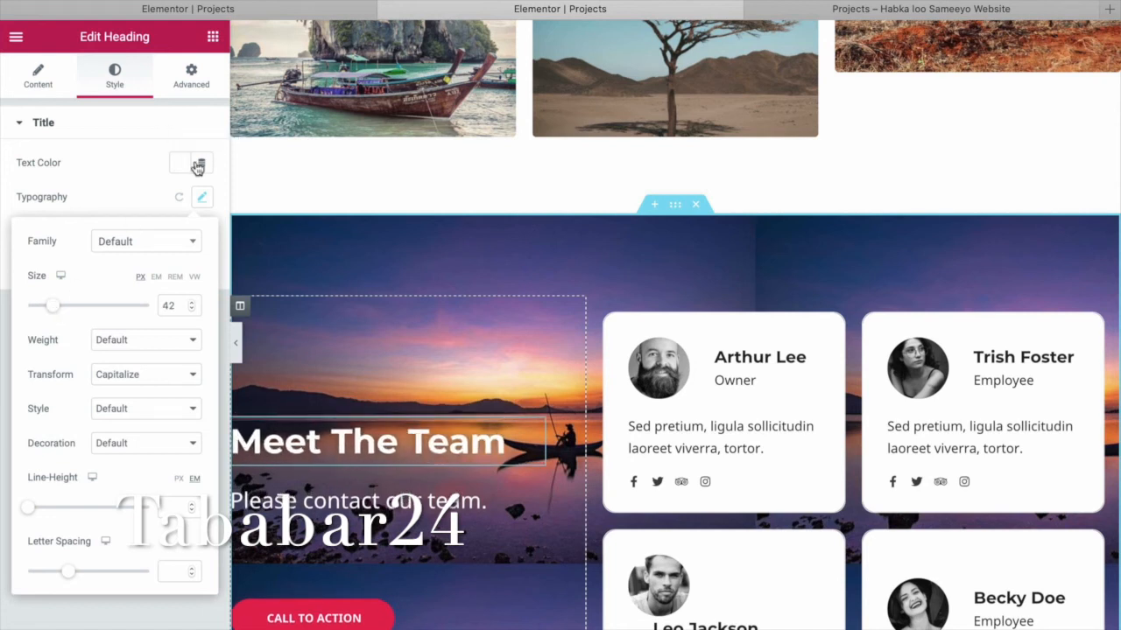
pyautogui.click(202, 197)
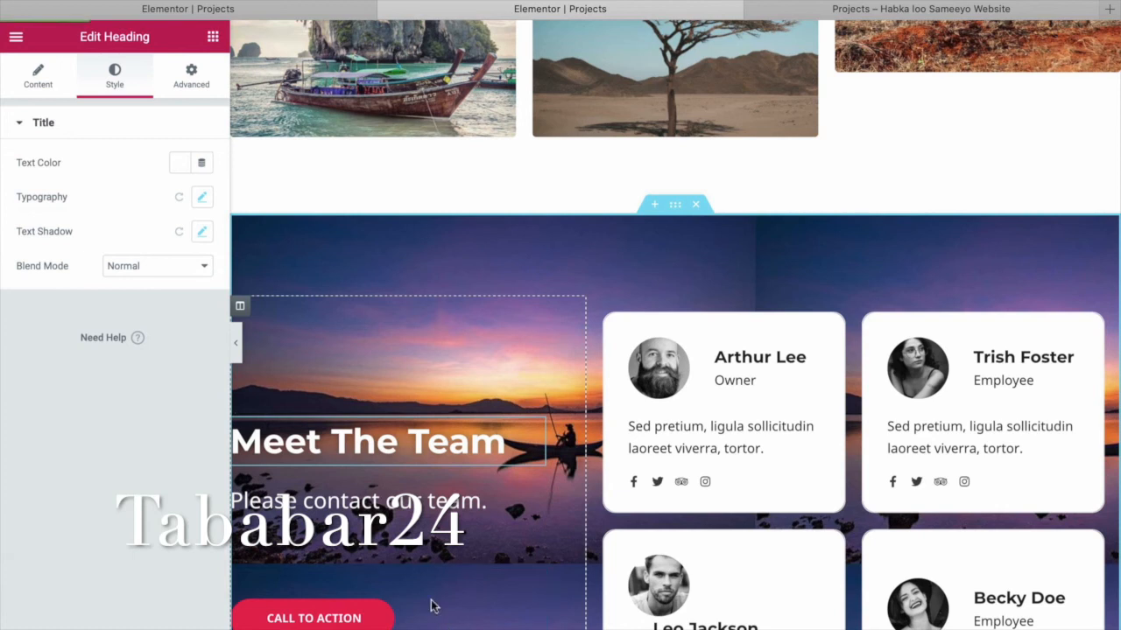
# Swap the first team card's portrait for images2.jpg from the Media Library.
pyautogui.click(674, 376)
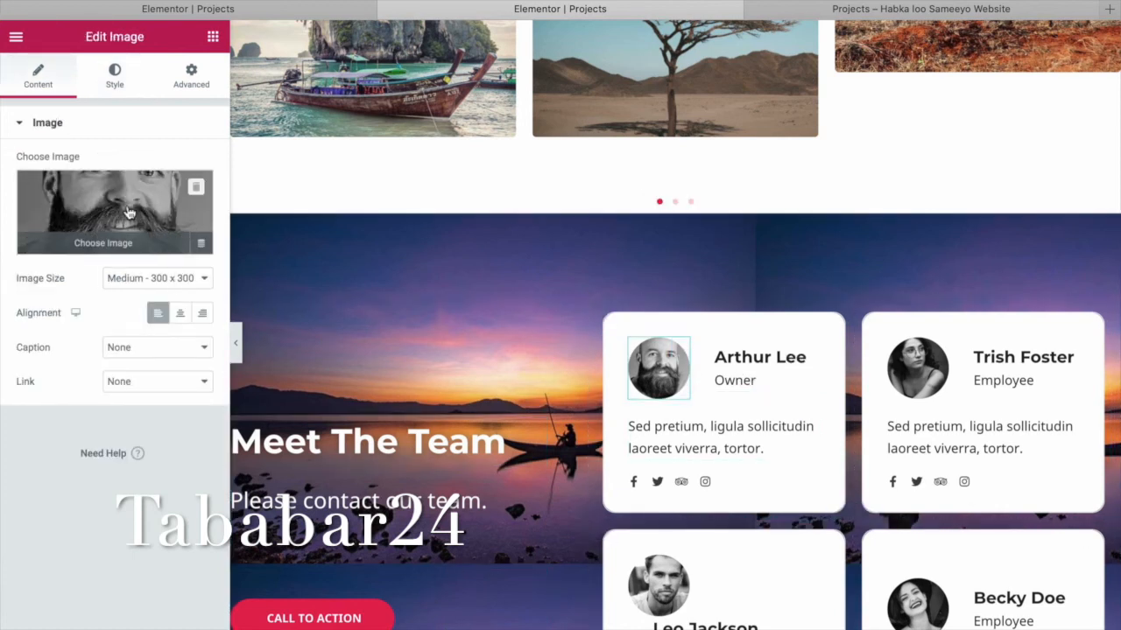
pyautogui.click(195, 188)
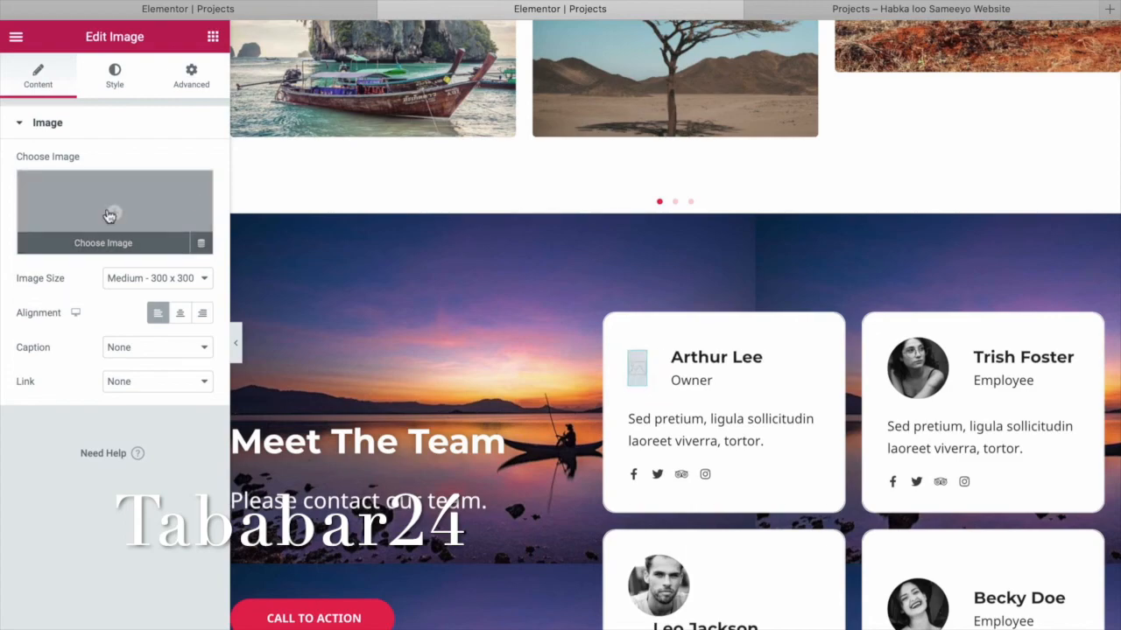
pyautogui.click(109, 216)
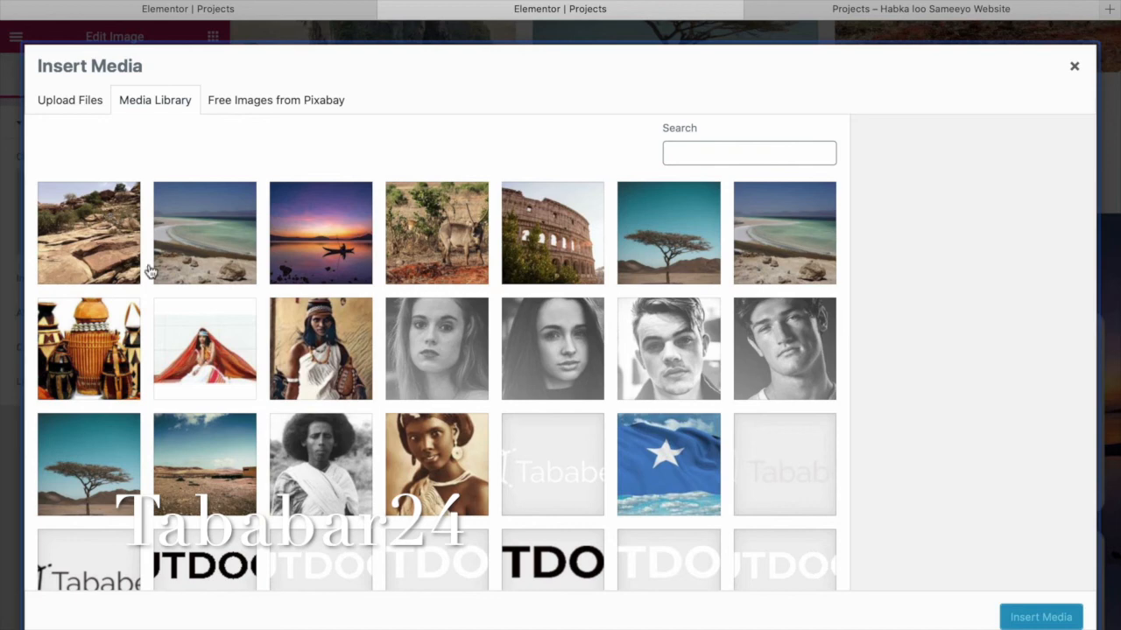
pyautogui.click(229, 373)
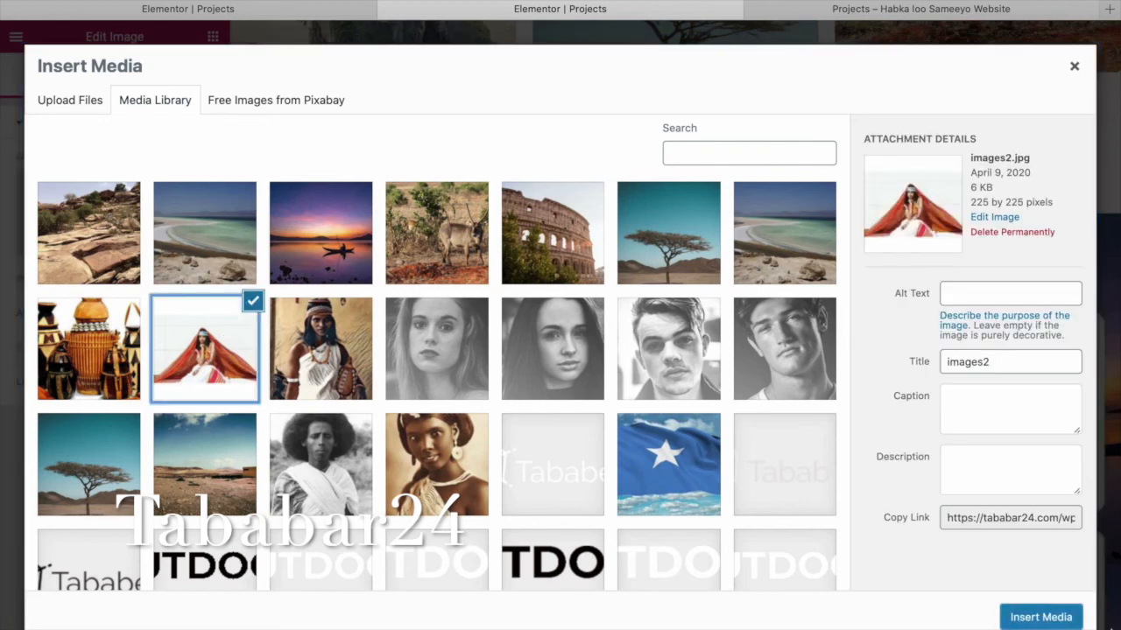
pyautogui.click(1046, 618)
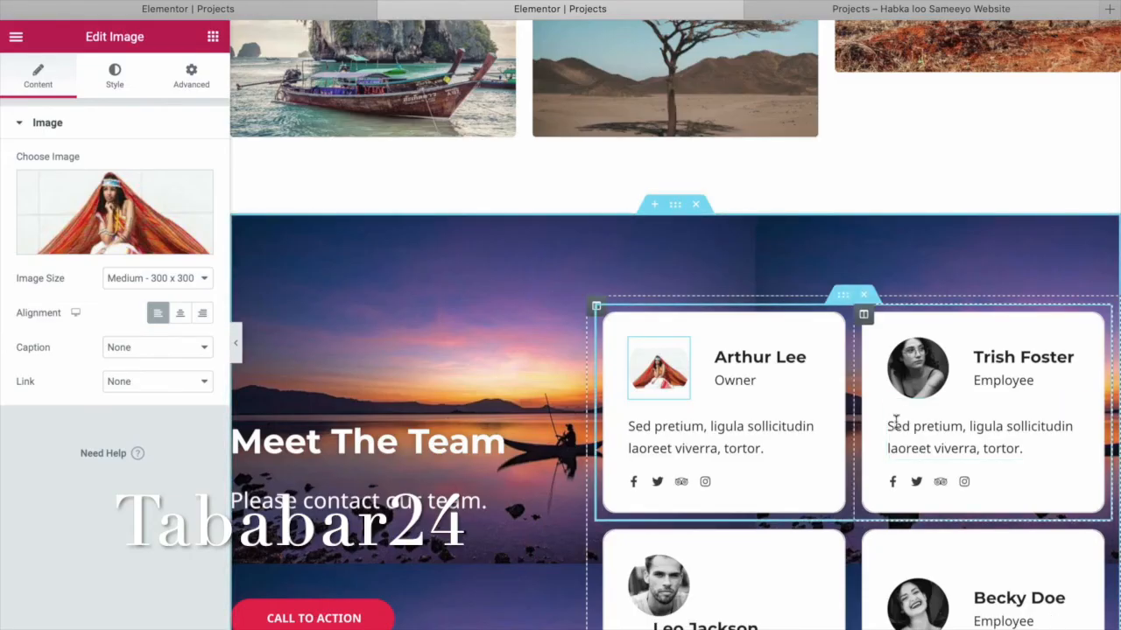
# Select the first card's image box, review its Style settings, then return to Content.
pyautogui.click(759, 360)
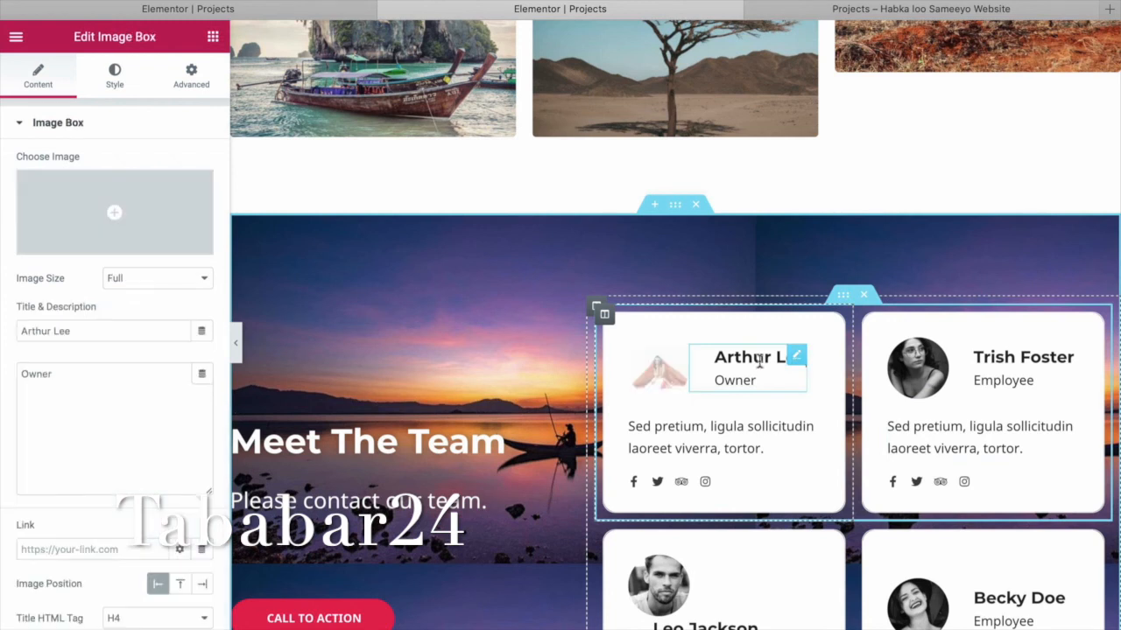
pyautogui.click(109, 93)
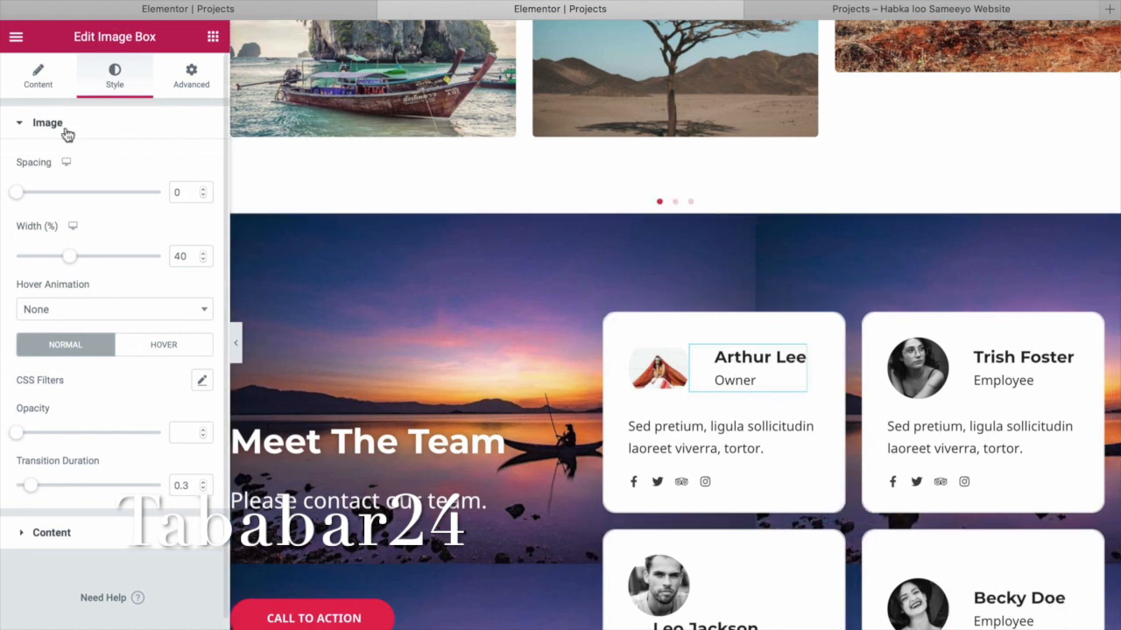
pyautogui.click(40, 79)
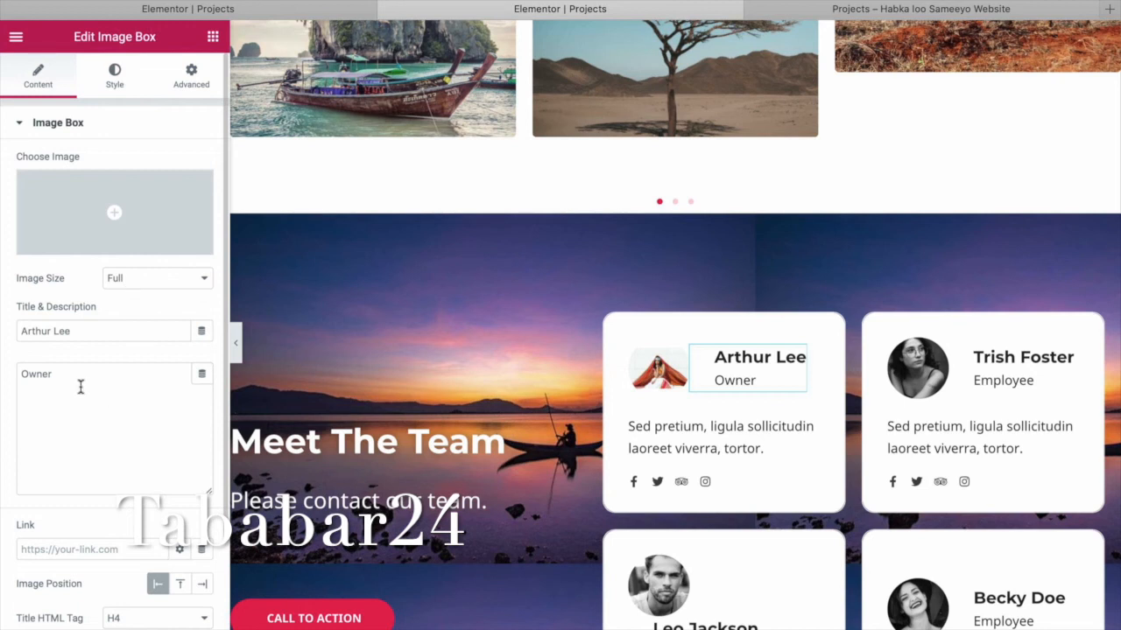
# Replace the first team card's title with the new member's first name.
pyautogui.moveTo(85, 335); pyautogui.dragTo(14, 331)
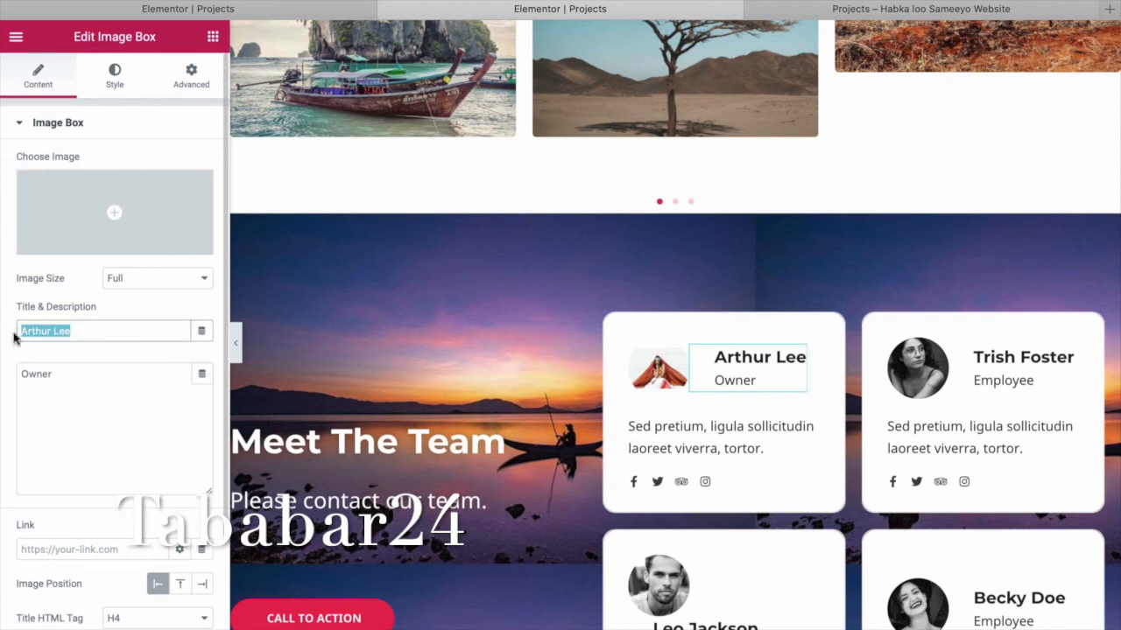
pyautogui.write('Casha')
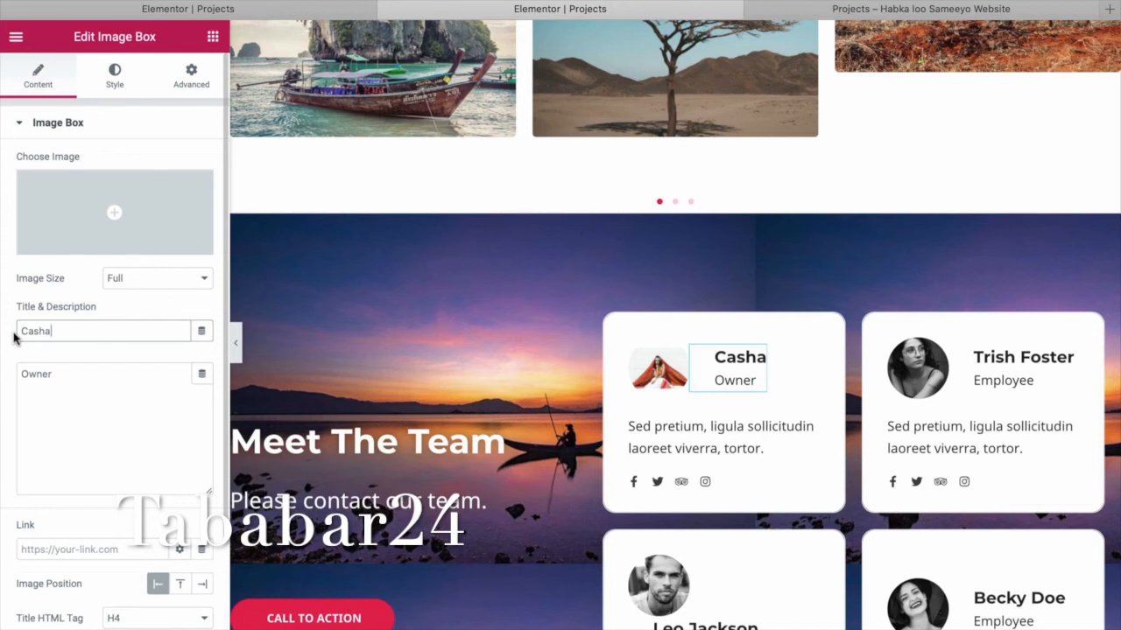
pyautogui.moveTo(62, 376); pyautogui.dragTo(14, 374)
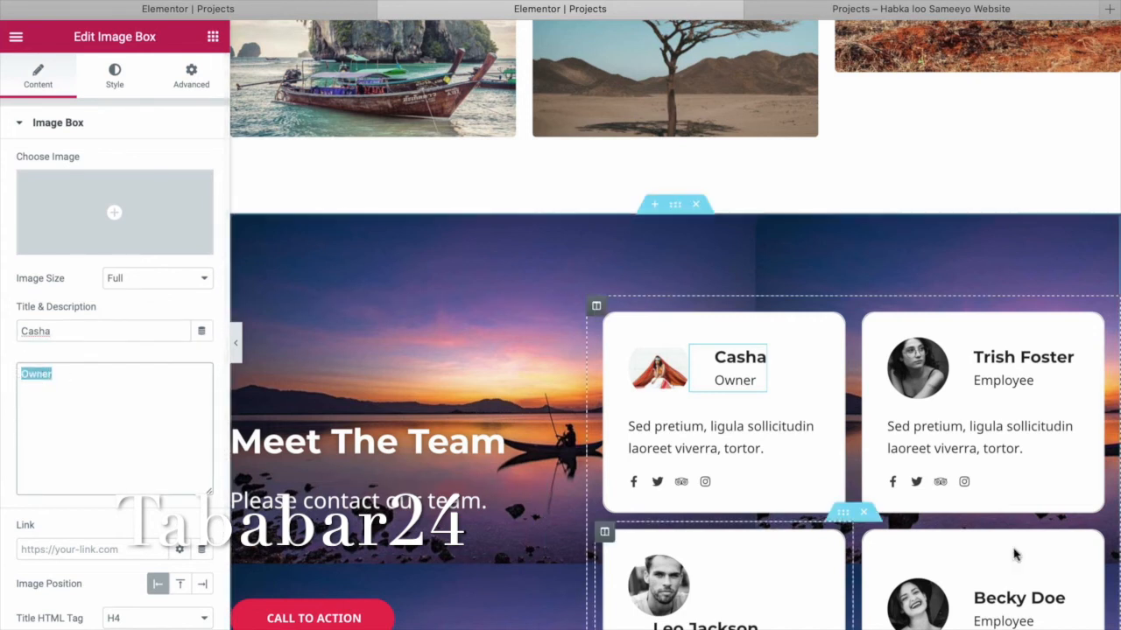
pyautogui.click(1030, 366)
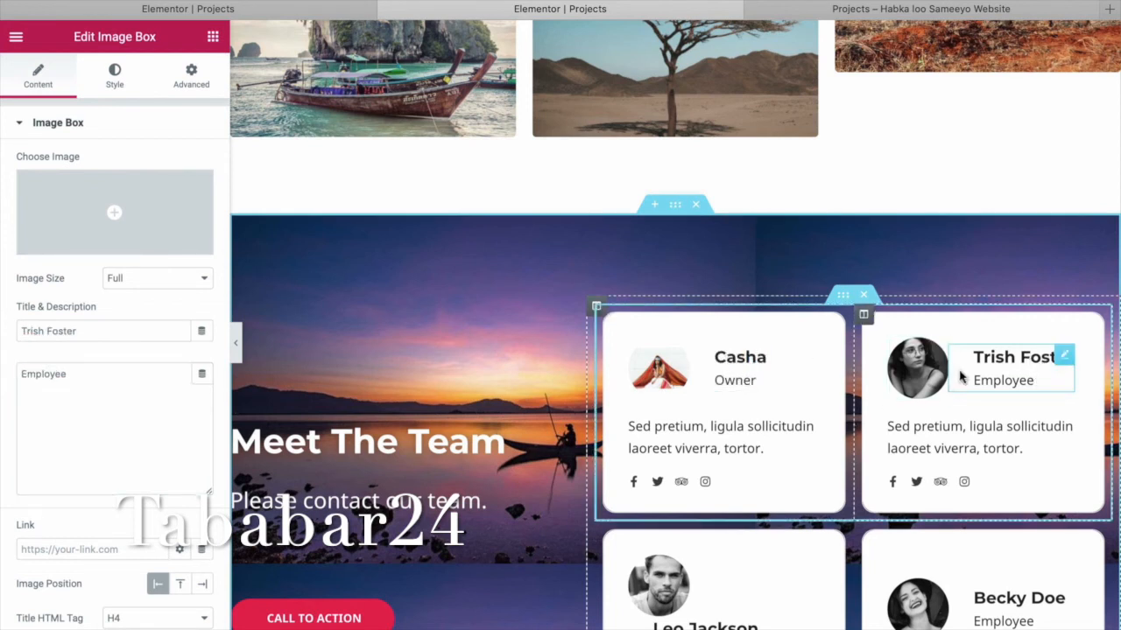
pyautogui.moveTo(102, 332); pyautogui.dragTo(29, 330)
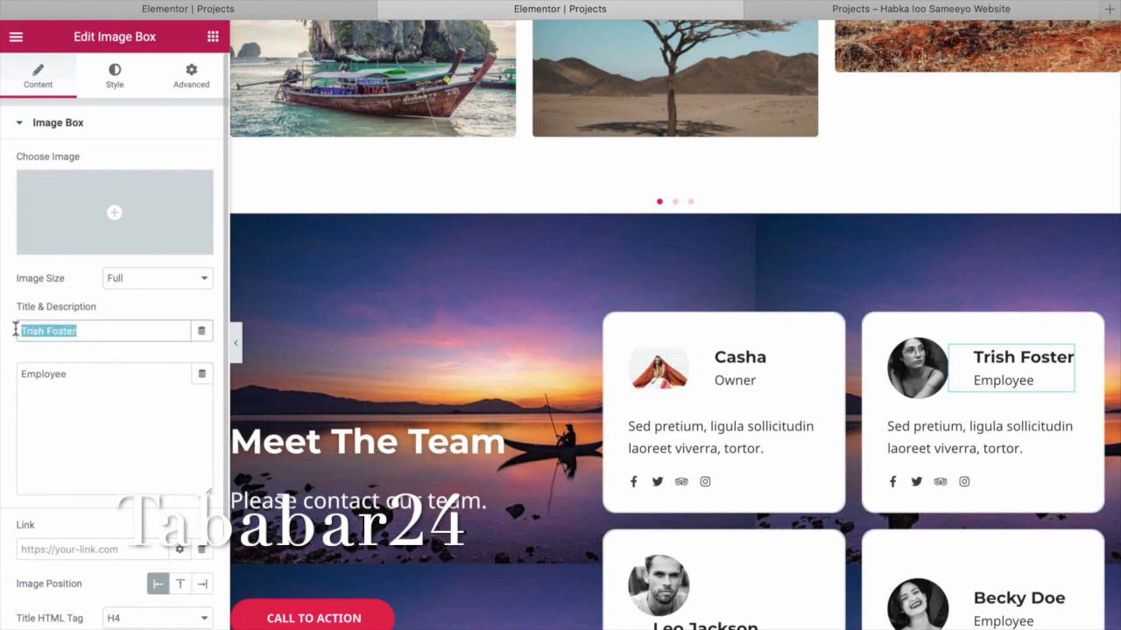
# Swap the second team card's portrait for man.jpg from the Media Library.
pyautogui.click(906, 359)
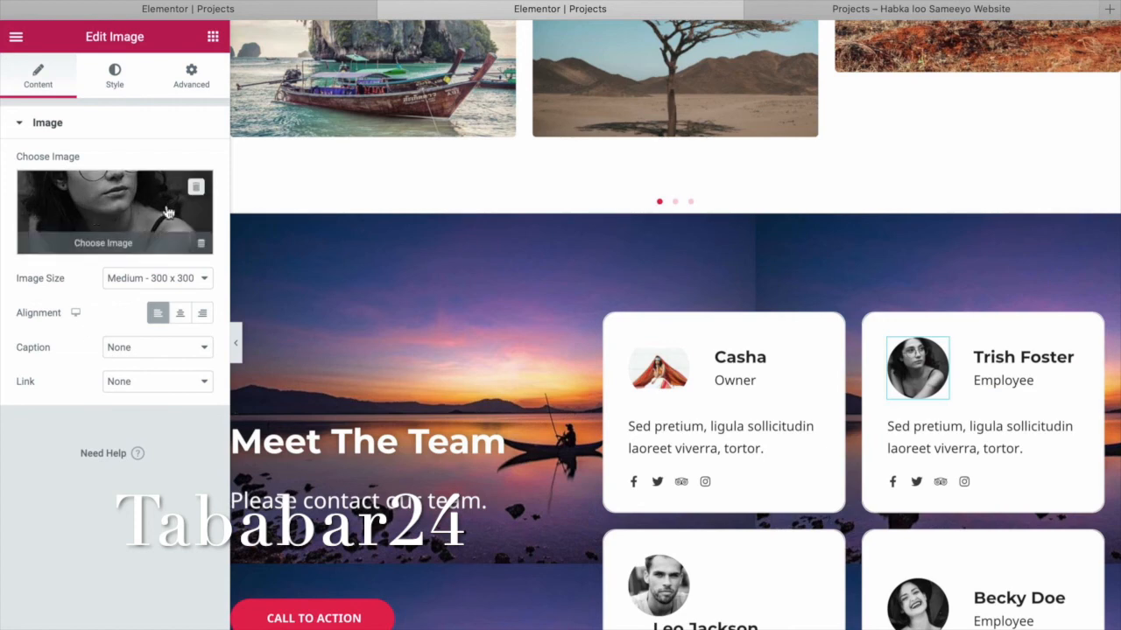
pyautogui.click(195, 187)
pyautogui.click(123, 218)
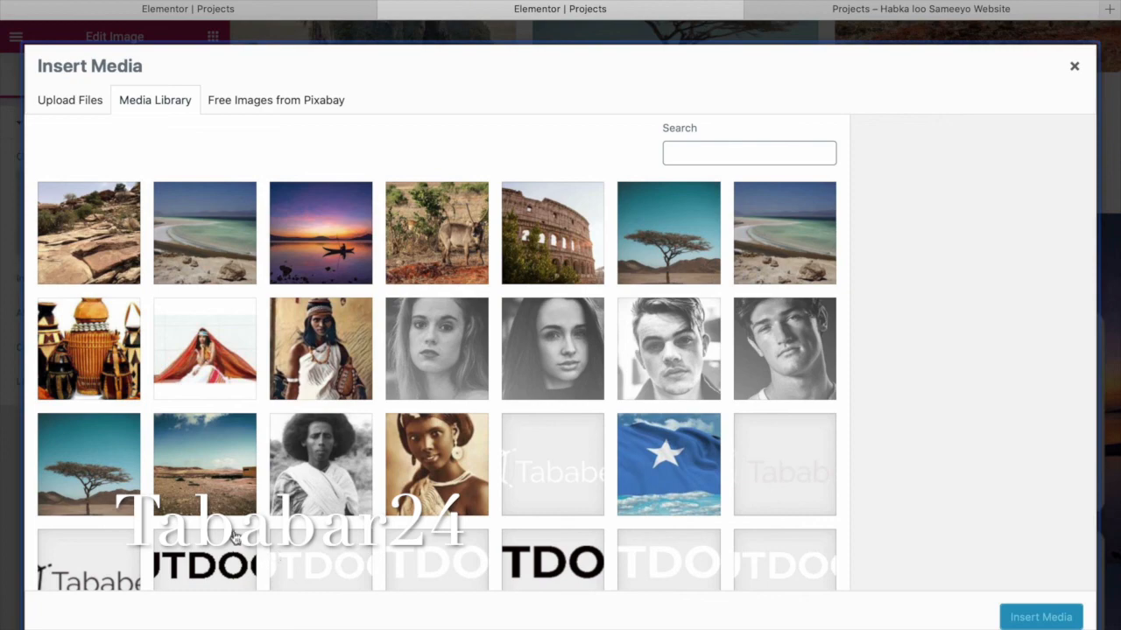
pyautogui.click(324, 484)
pyautogui.click(1040, 617)
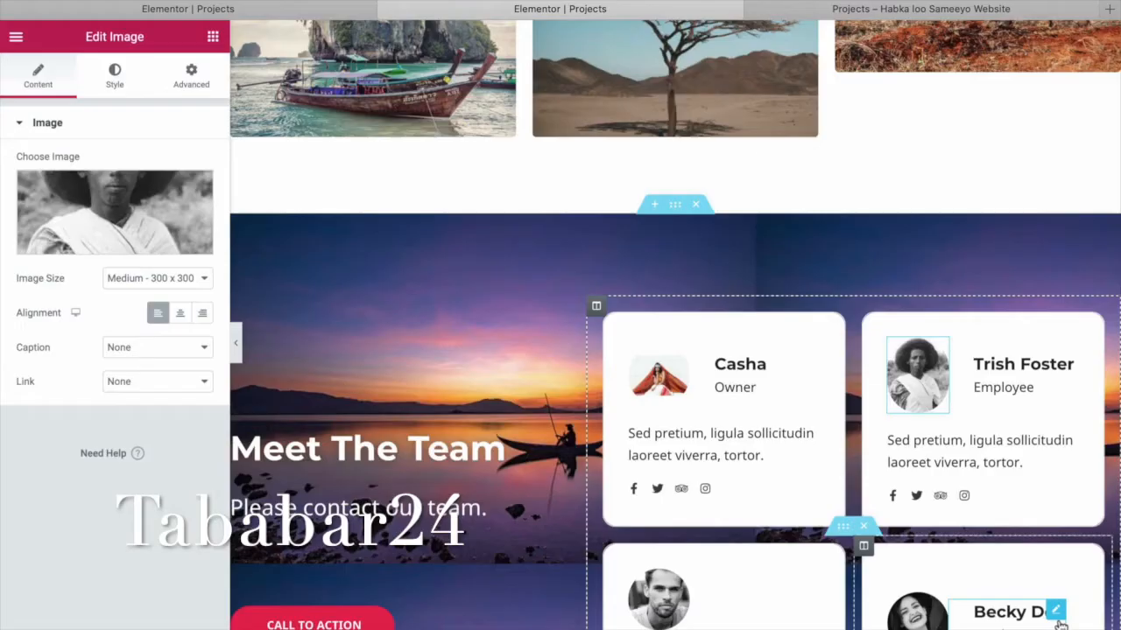
# Replace the second team card's title with the new member's first name.
pyautogui.click(1031, 354)
pyautogui.moveTo(105, 340); pyautogui.dragTo(2, 326)
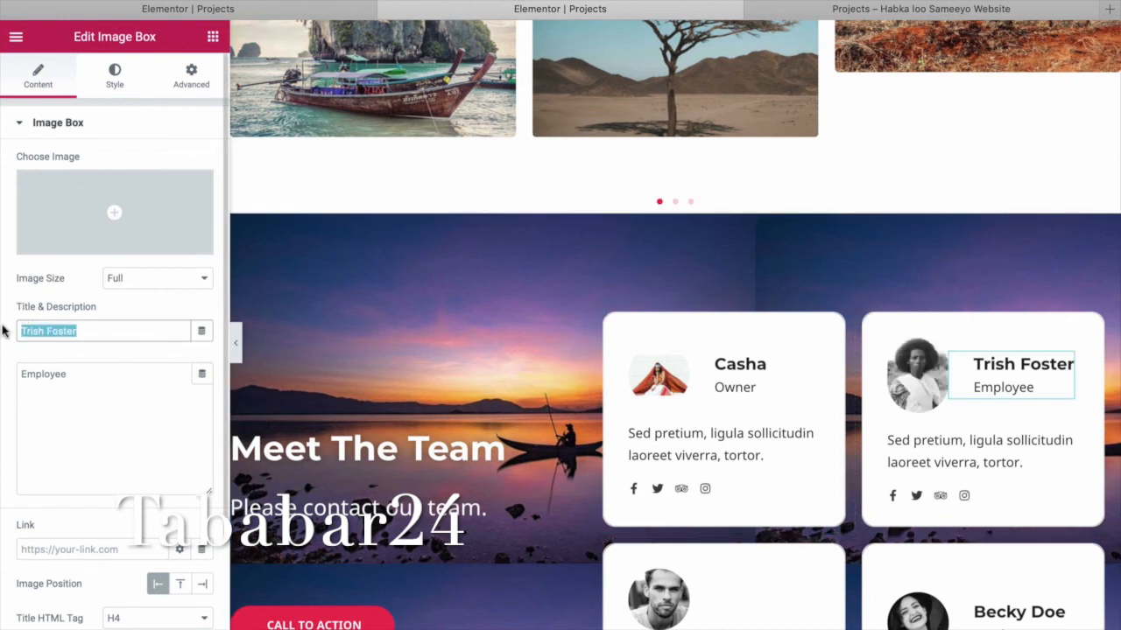
pyautogui.moveTo(2, 330)
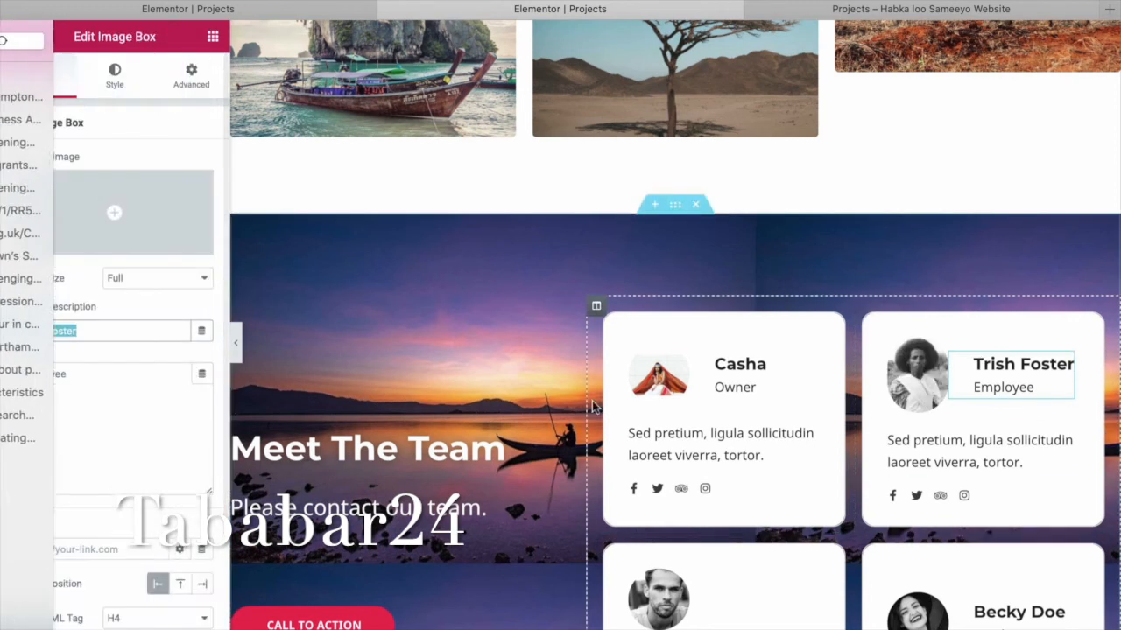
pyautogui.write('G')
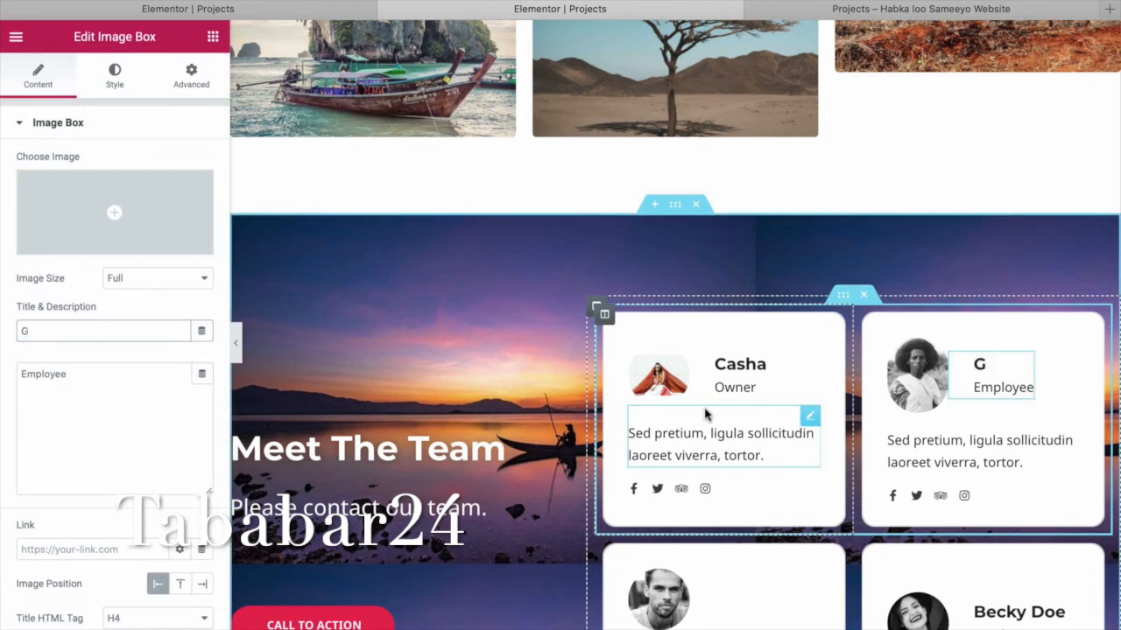
pyautogui.write('eedi')
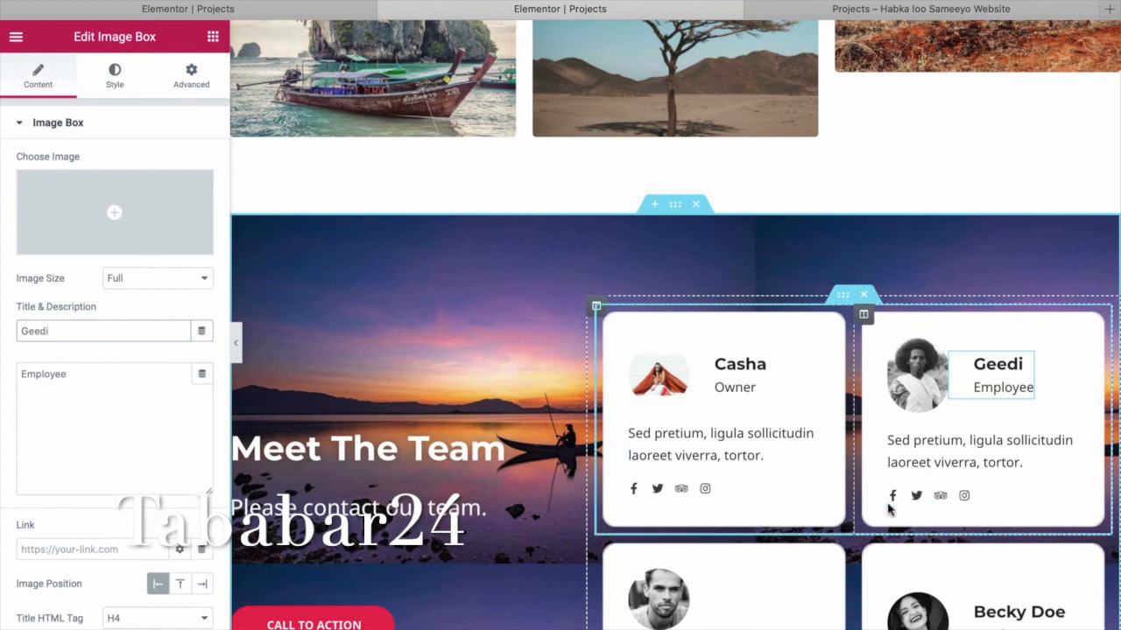
pyautogui.click(670, 604)
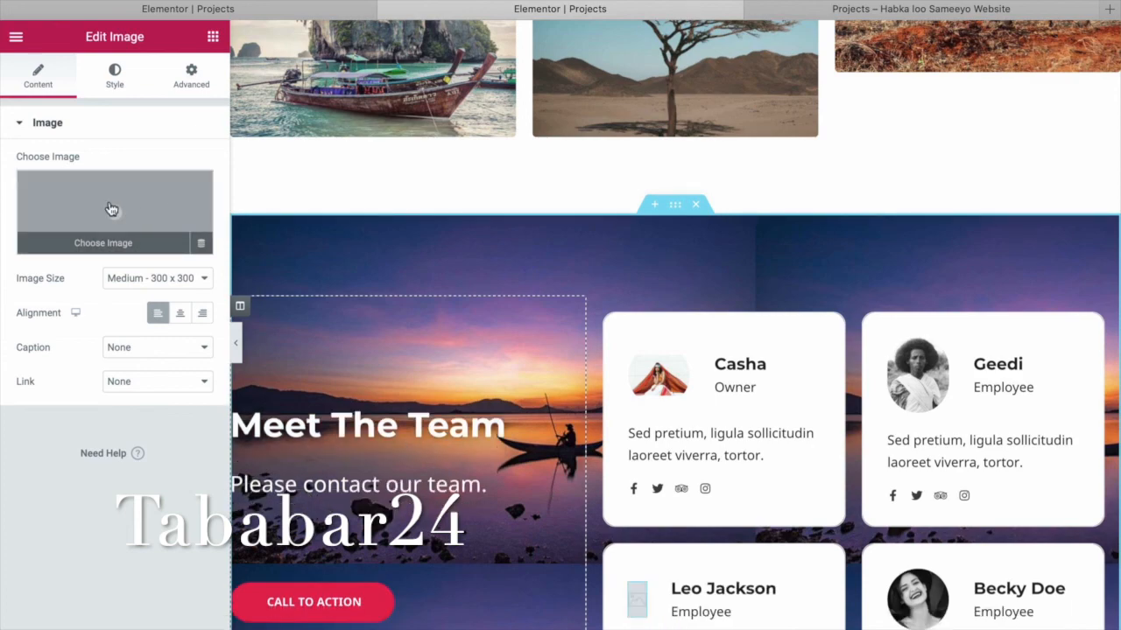
# Give the third team card the sepia portrait of a woman from the media library.
pyautogui.click(110, 210)
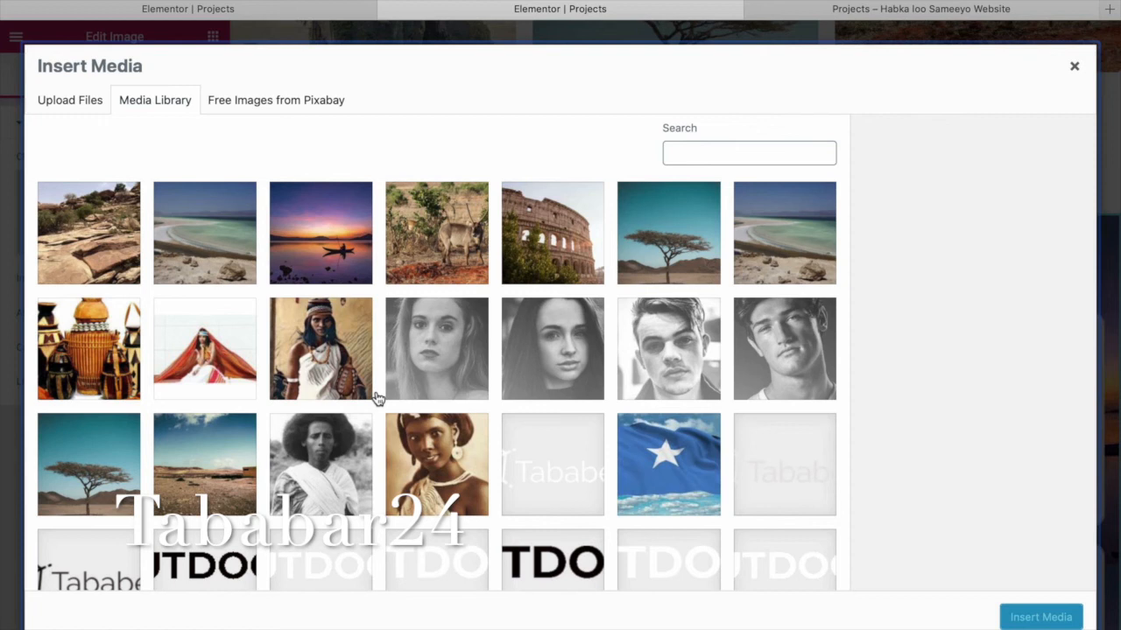
pyautogui.click(451, 478)
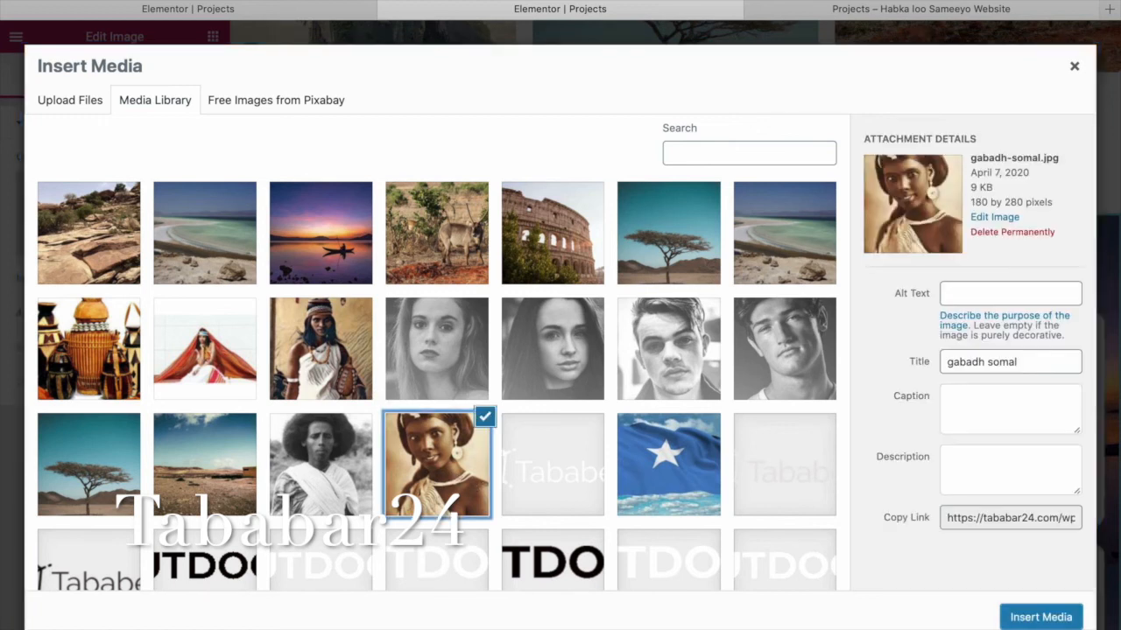
pyautogui.click(1046, 623)
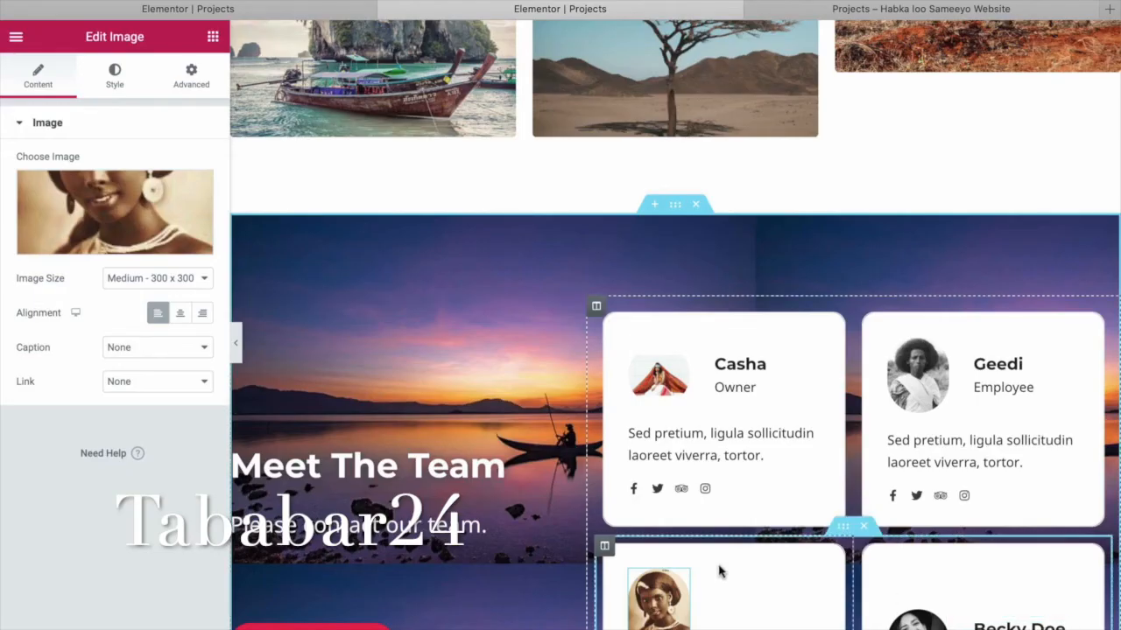
# Rename the third card's title from Leo Jackson to Canbaro, then select Becky Doe's photo.
pyautogui.scroll(-3, 723, 570)
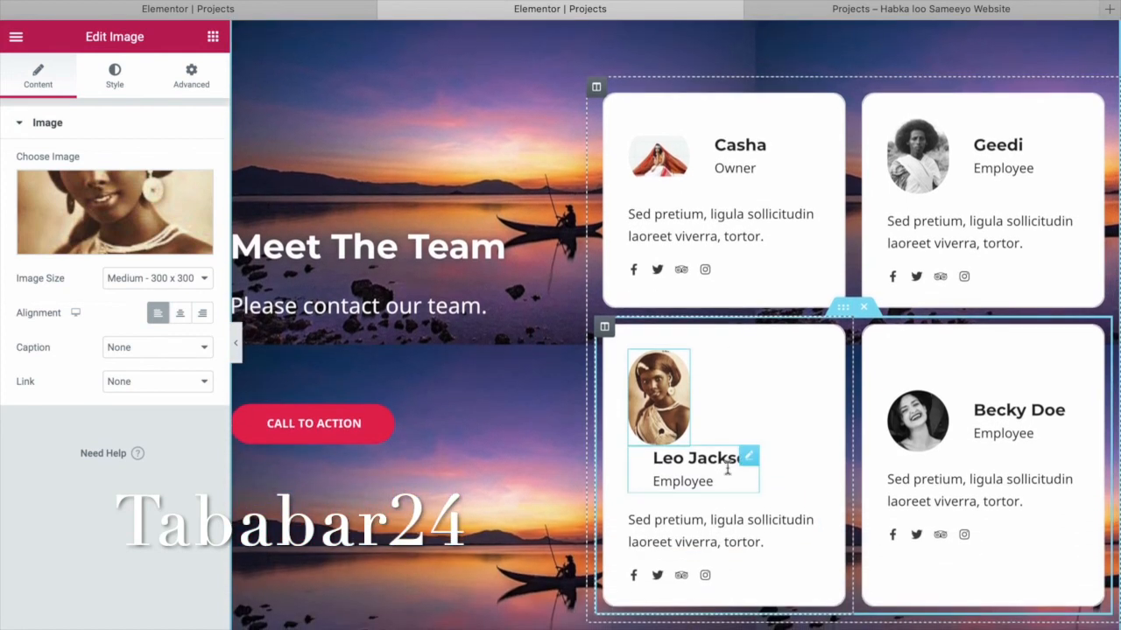
pyautogui.click(727, 490)
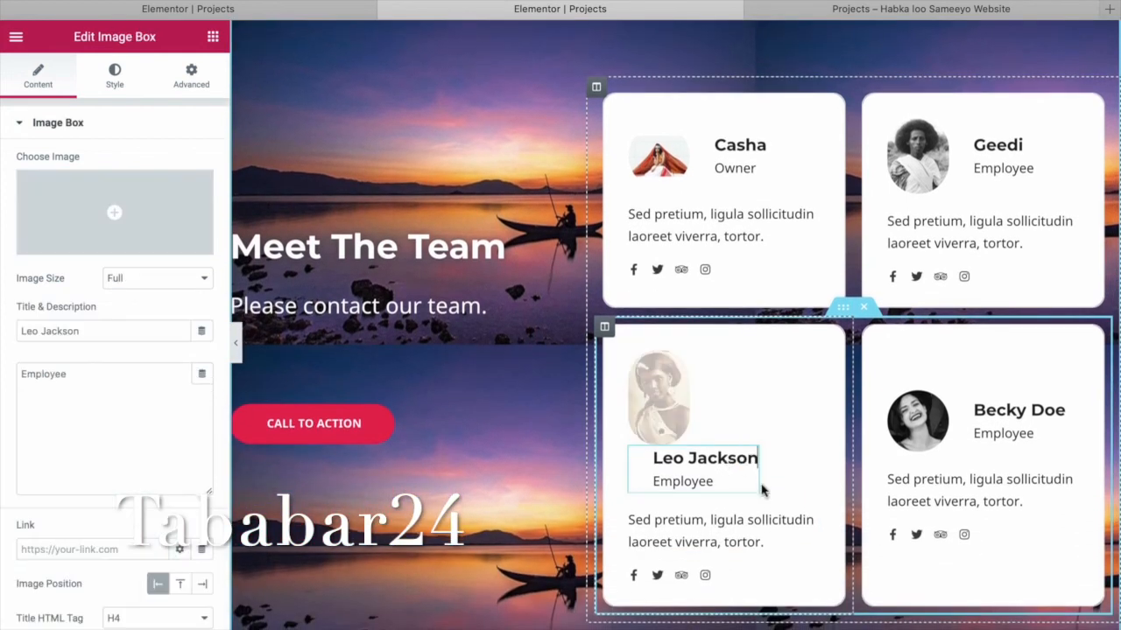
pyautogui.tripleClick(95, 330)
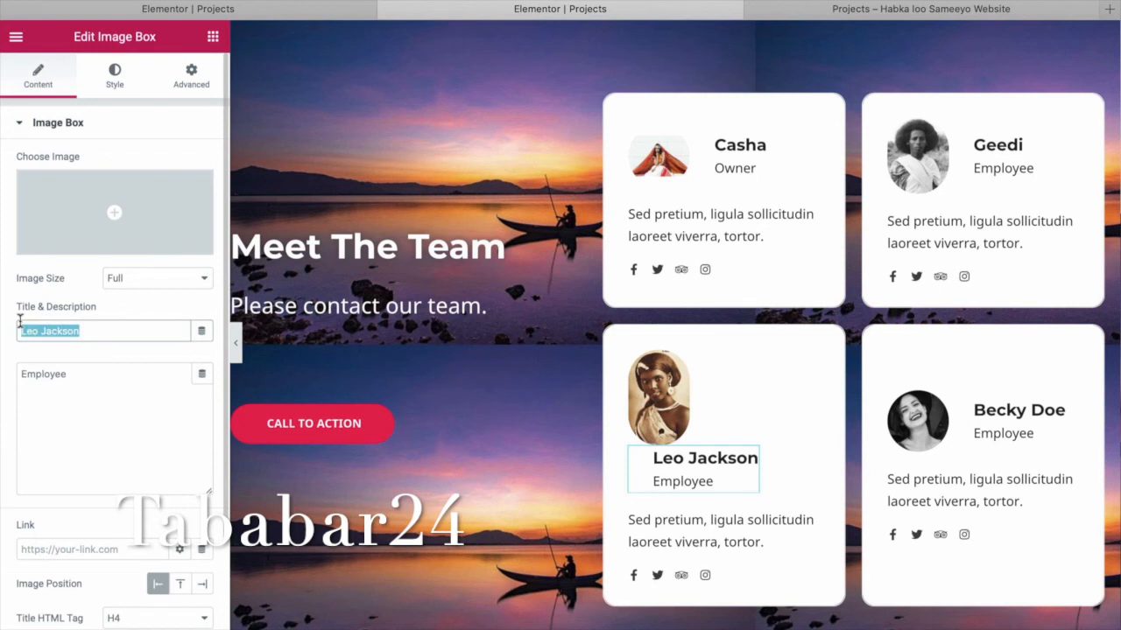
pyautogui.write('Canbaro')
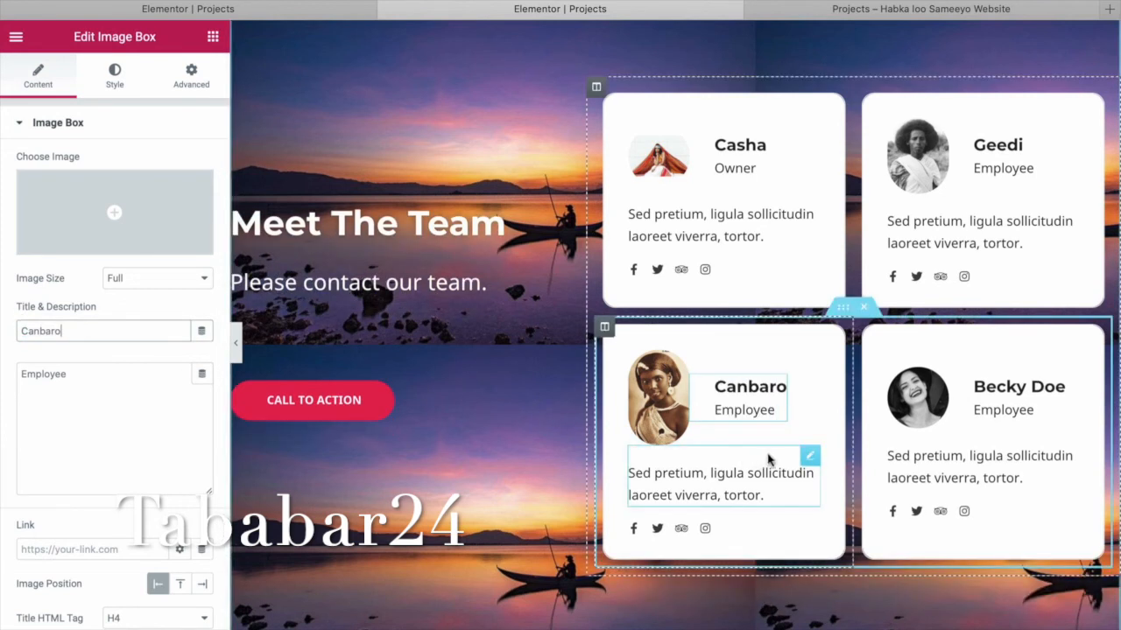
pyautogui.click(935, 400)
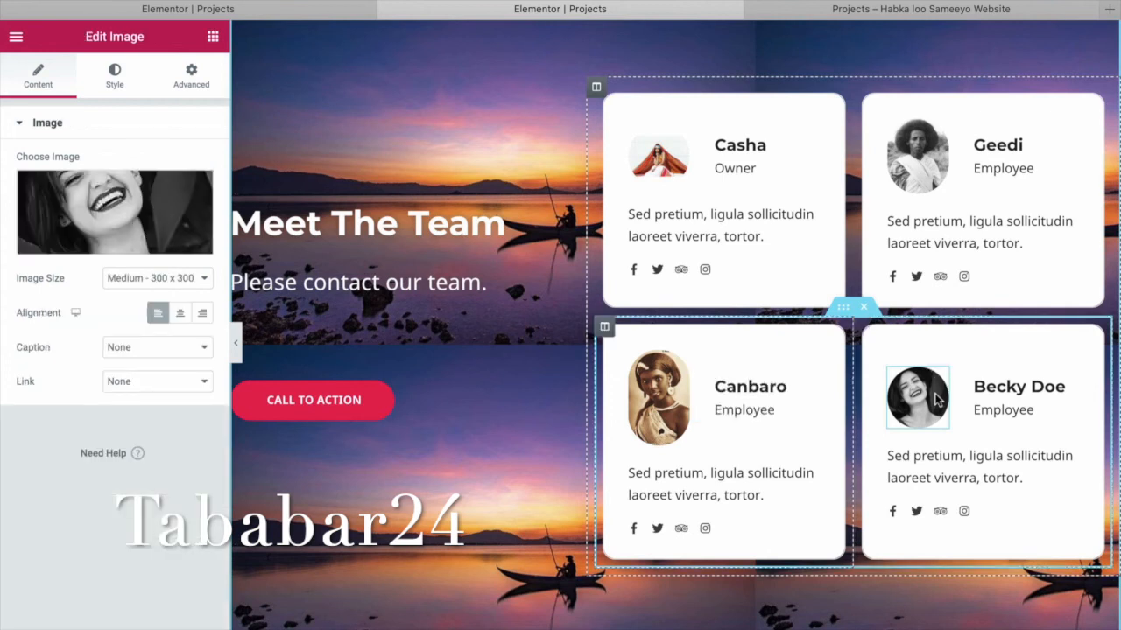
# Replace the Becky Doe card's photo with the woman-with-pot portrait from the media library.
pyautogui.click(112, 214)
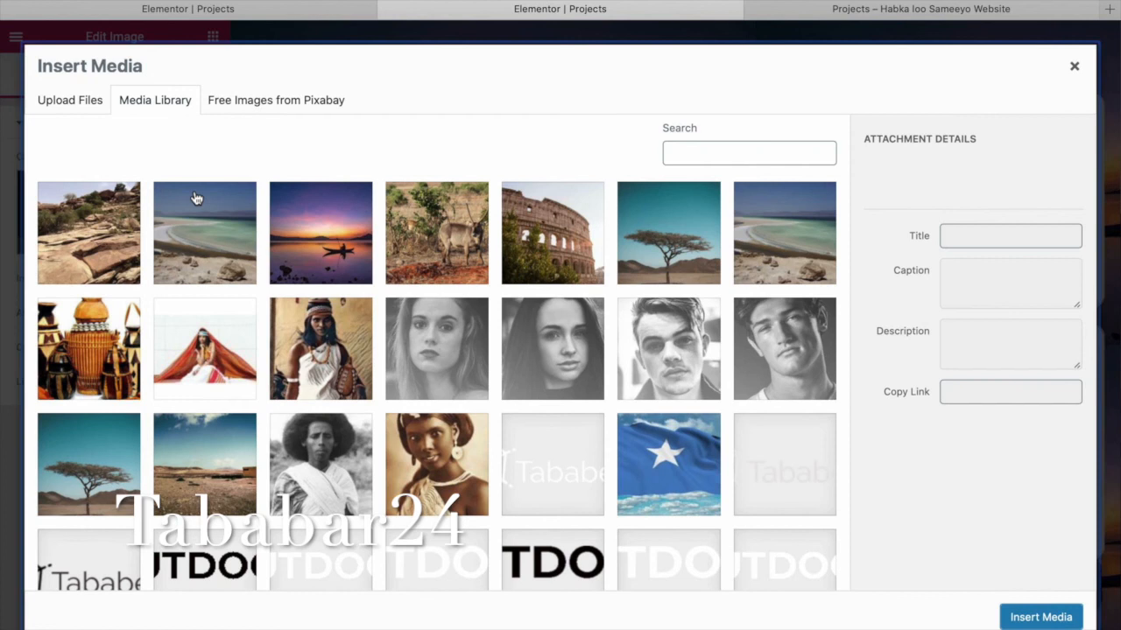
pyautogui.click(313, 366)
pyautogui.click(1021, 617)
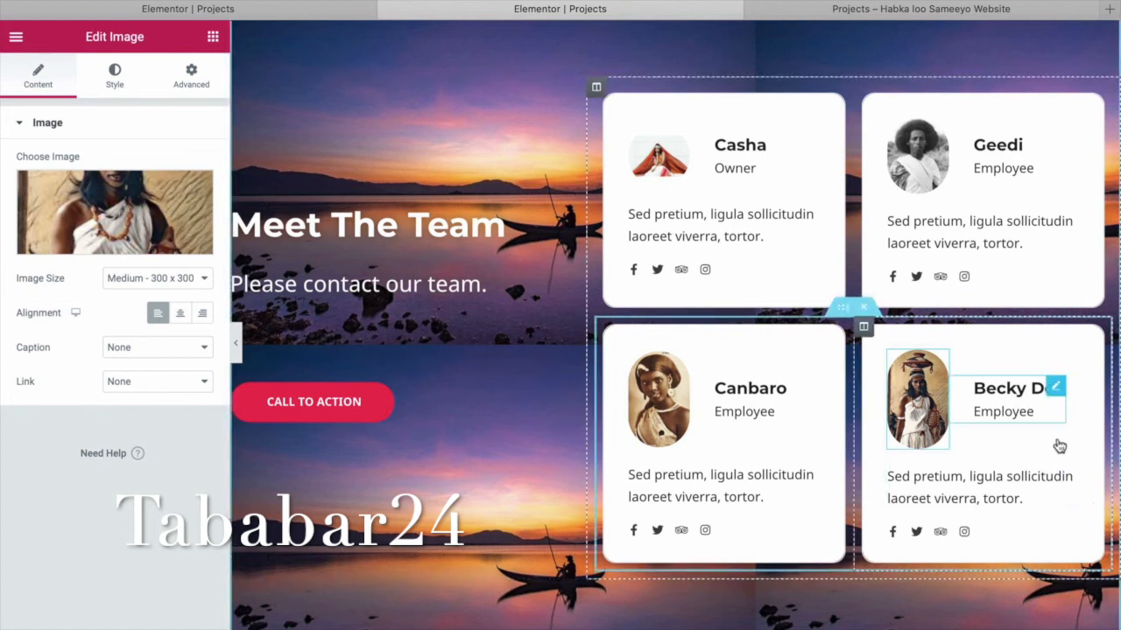
# Change the fourth card's name from Becky Doe to Khadro.
pyautogui.click(1014, 395)
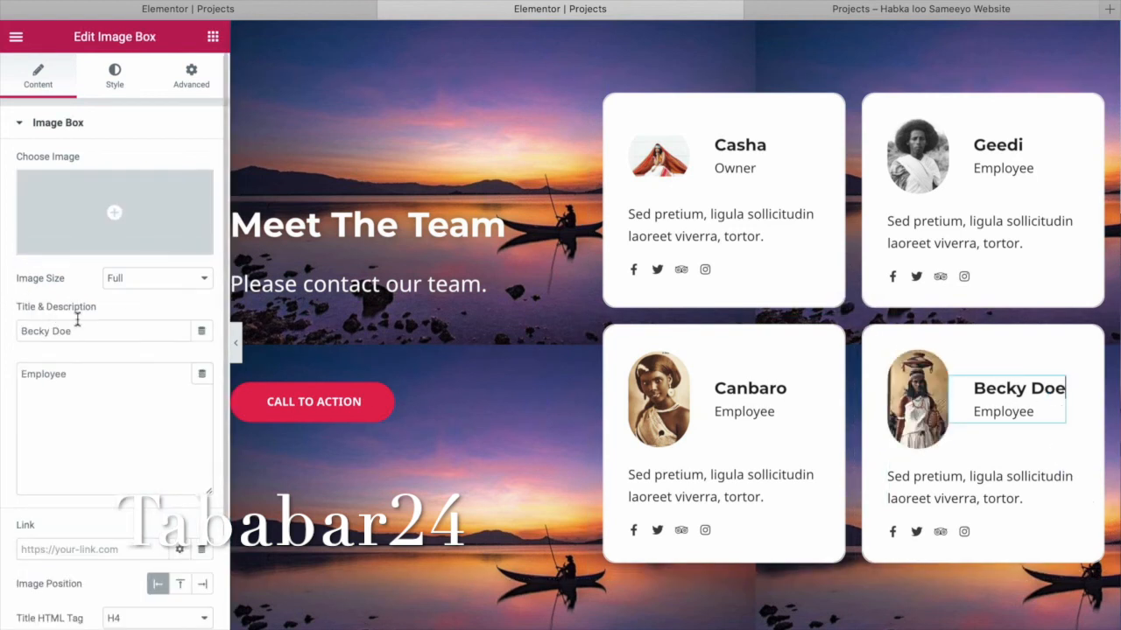
pyautogui.moveTo(82, 329); pyautogui.dragTo(2, 320)
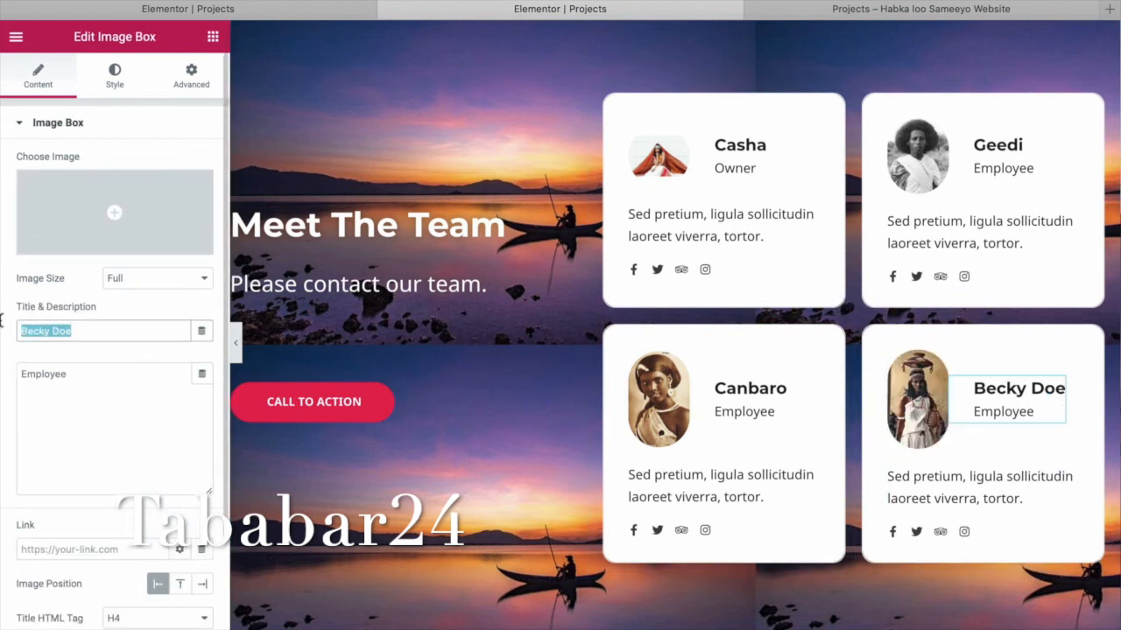
pyautogui.write('Qad')
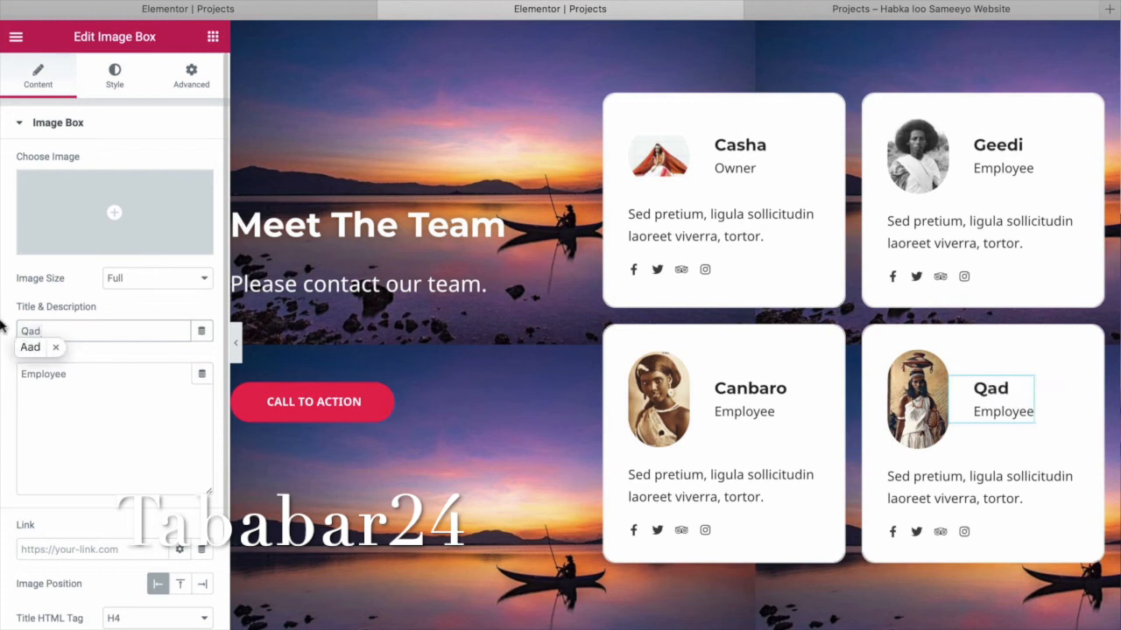
pyautogui.press('BackSpace')
pyautogui.press('BackSpace')
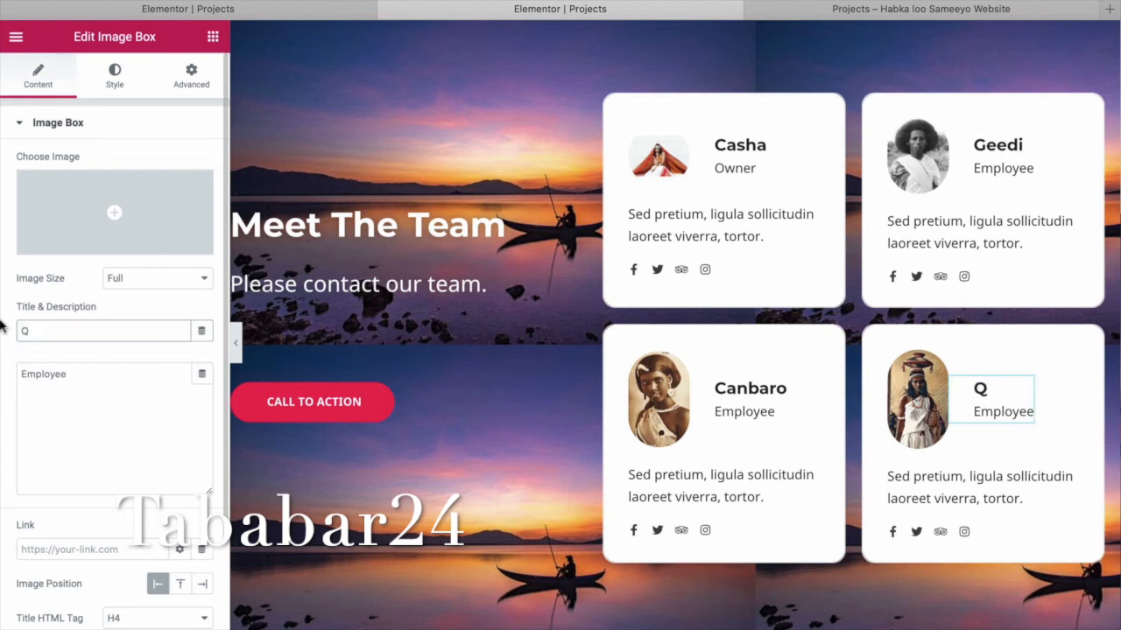
pyautogui.press('BackSpace')
pyautogui.write('Khadro')
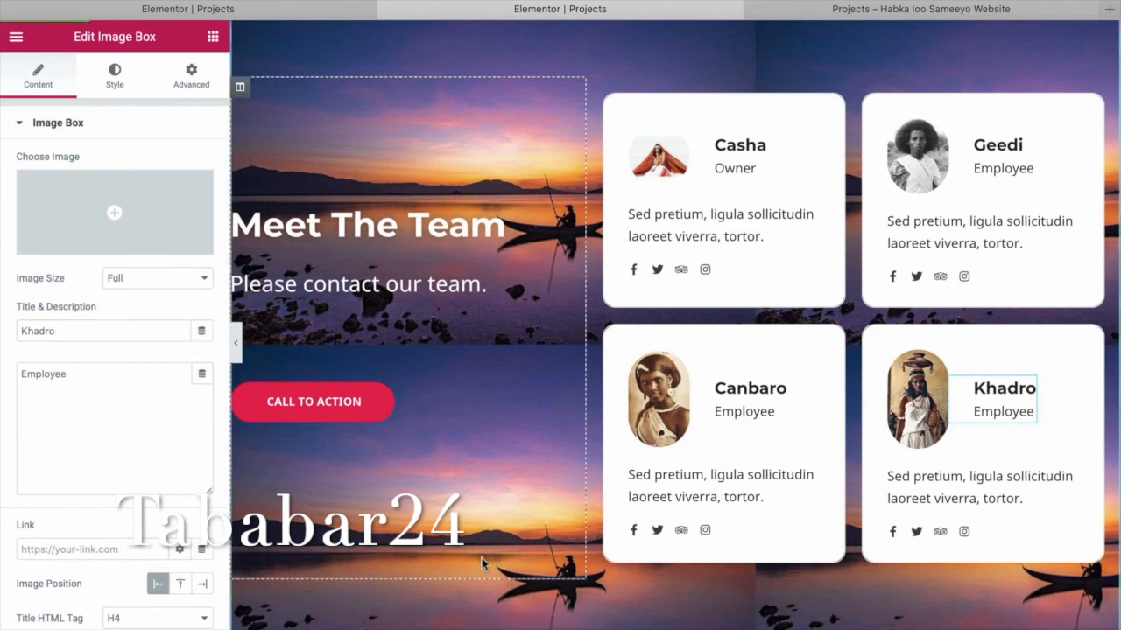
# Select the CALL TO ACTION button by Meet The Team to show its text and # link.
pyautogui.scroll(-5, 481, 558)
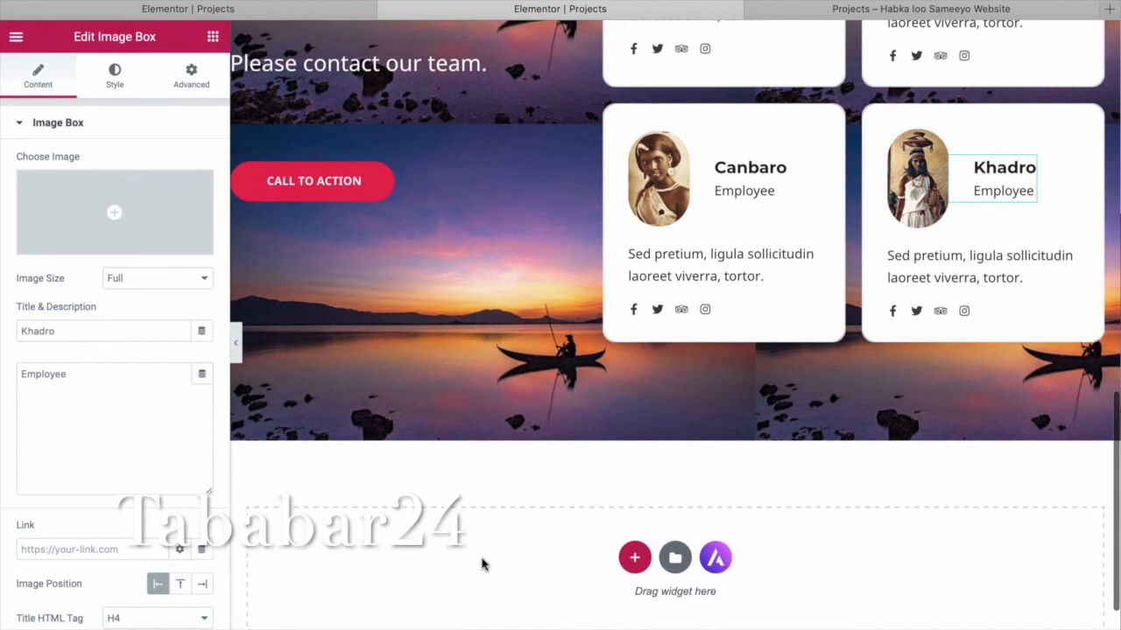
pyautogui.scroll(10, 537, 463)
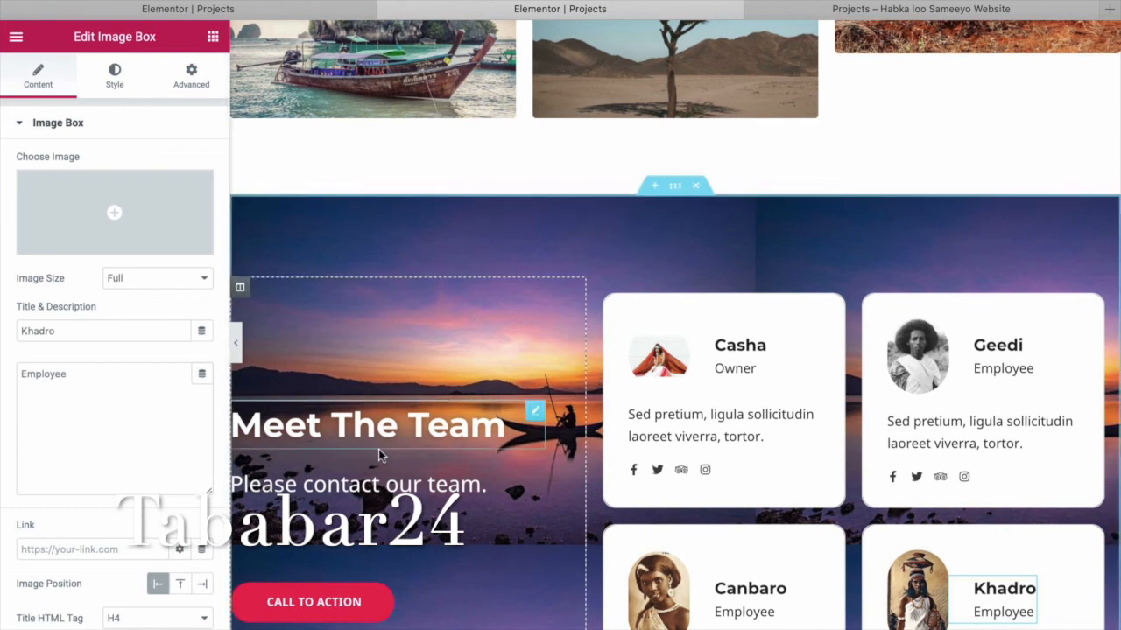
pyautogui.click(340, 610)
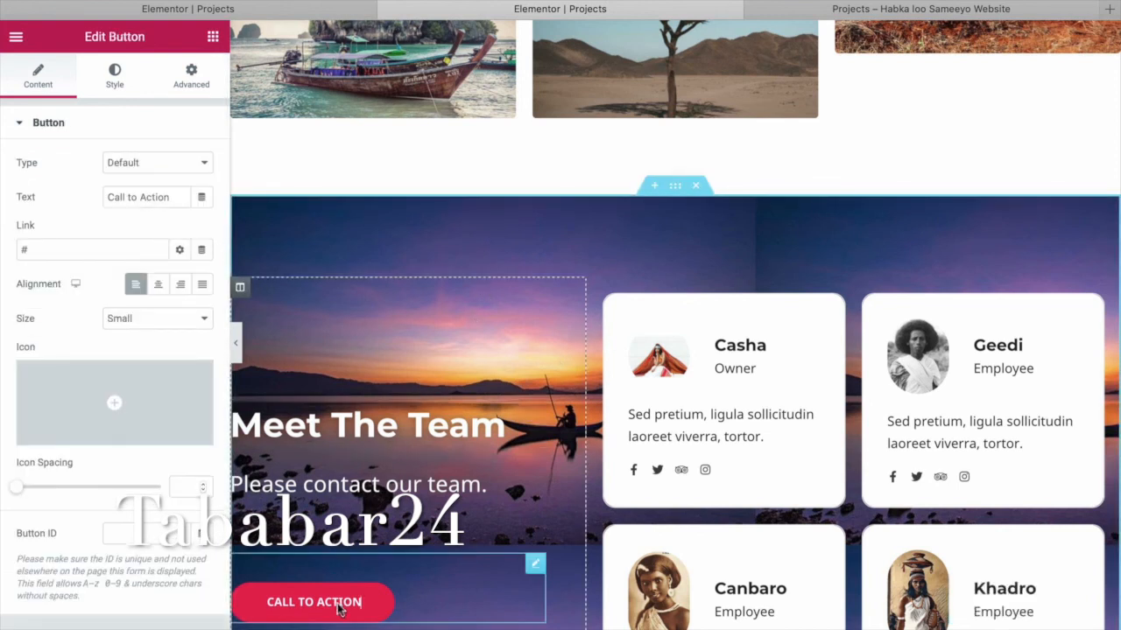
pyautogui.scroll(-2, 395, 210)
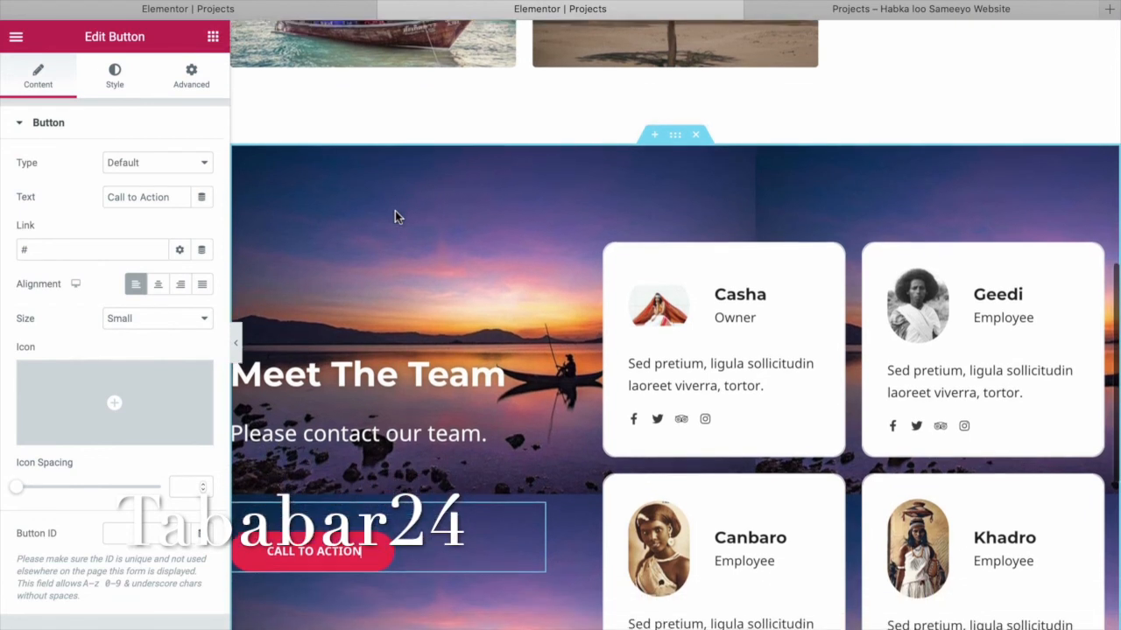
pyautogui.scroll(-1, 158, 226)
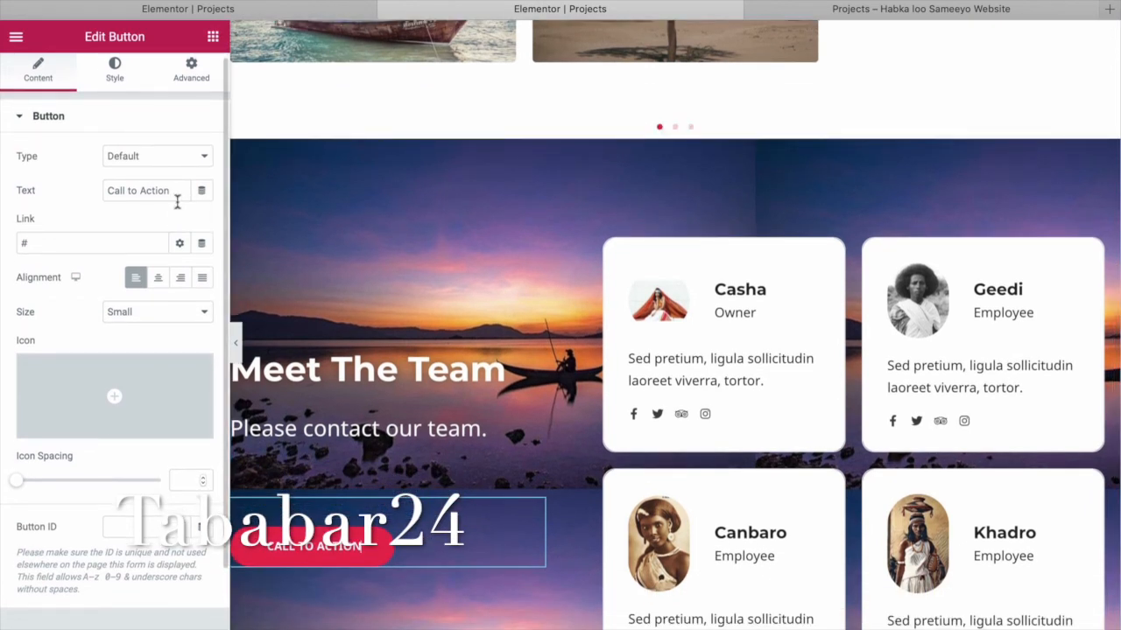
# Remove the button's # link and link it to the About page instead.
pyautogui.click(97, 247)
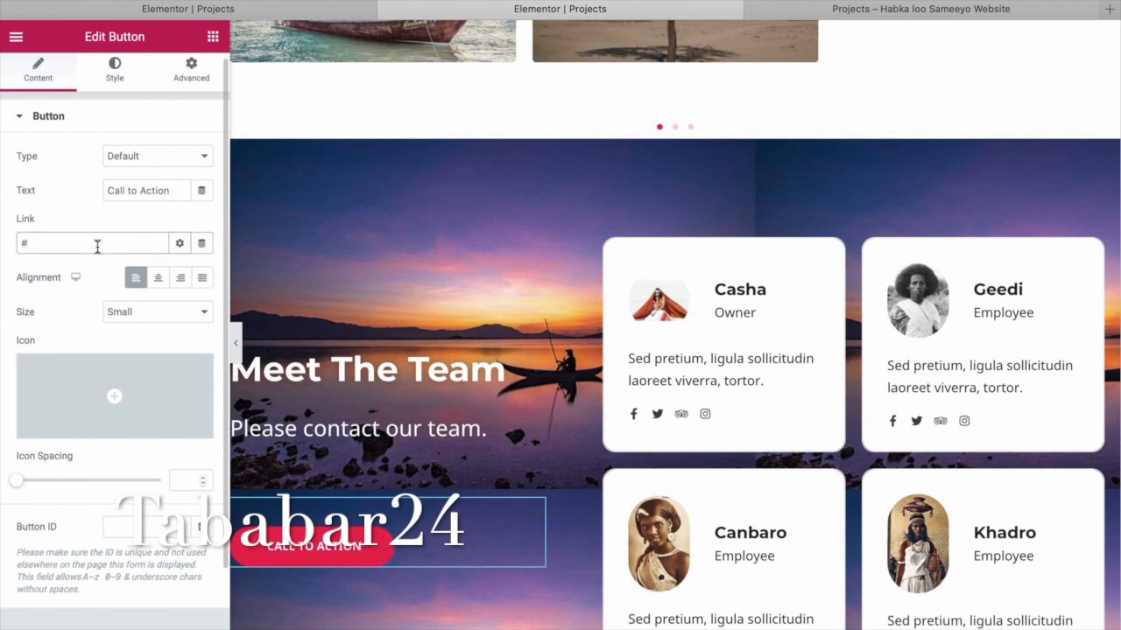
pyautogui.press('BackSpace')
pyautogui.write('Abou')
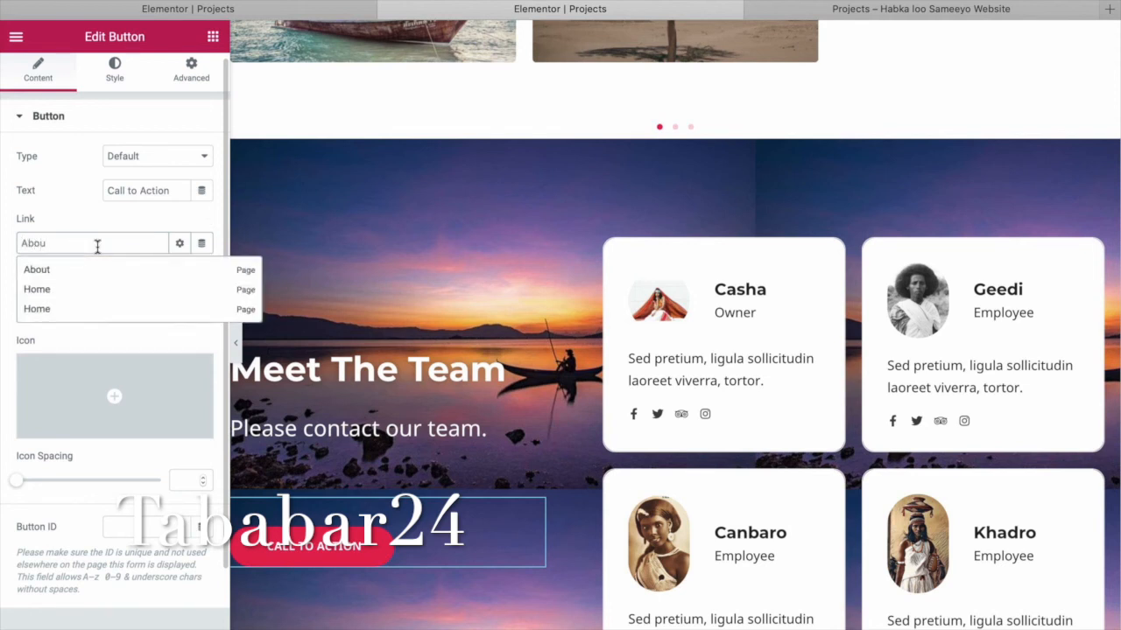
pyautogui.click(60, 274)
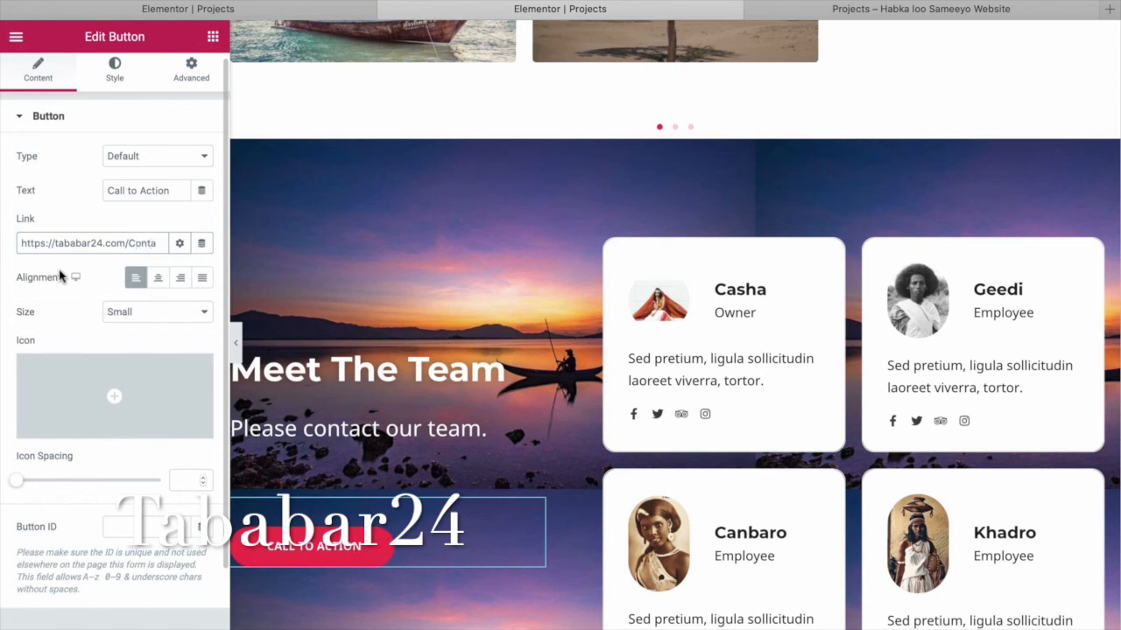
pyautogui.write('t')
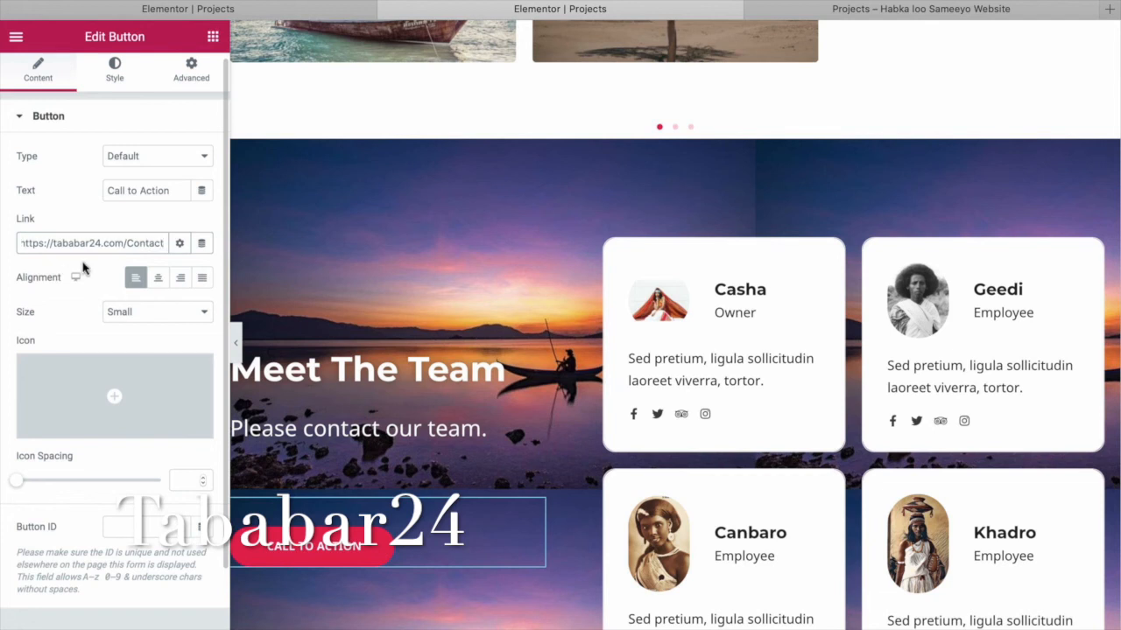
# Replace the link with the Contact page by searching 'conta' and choosing the suggestion.
pyautogui.moveTo(166, 244); pyautogui.dragTo(3, 240)
pyautogui.moveTo(0, 248)
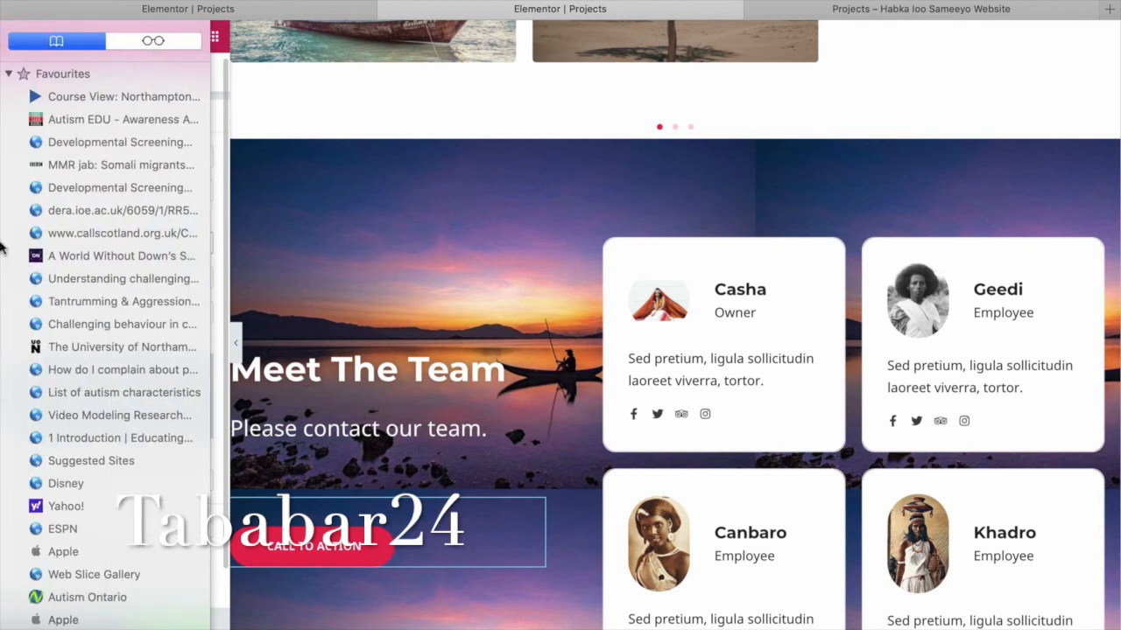
pyautogui.press('BackSpace')
pyautogui.write('conta')
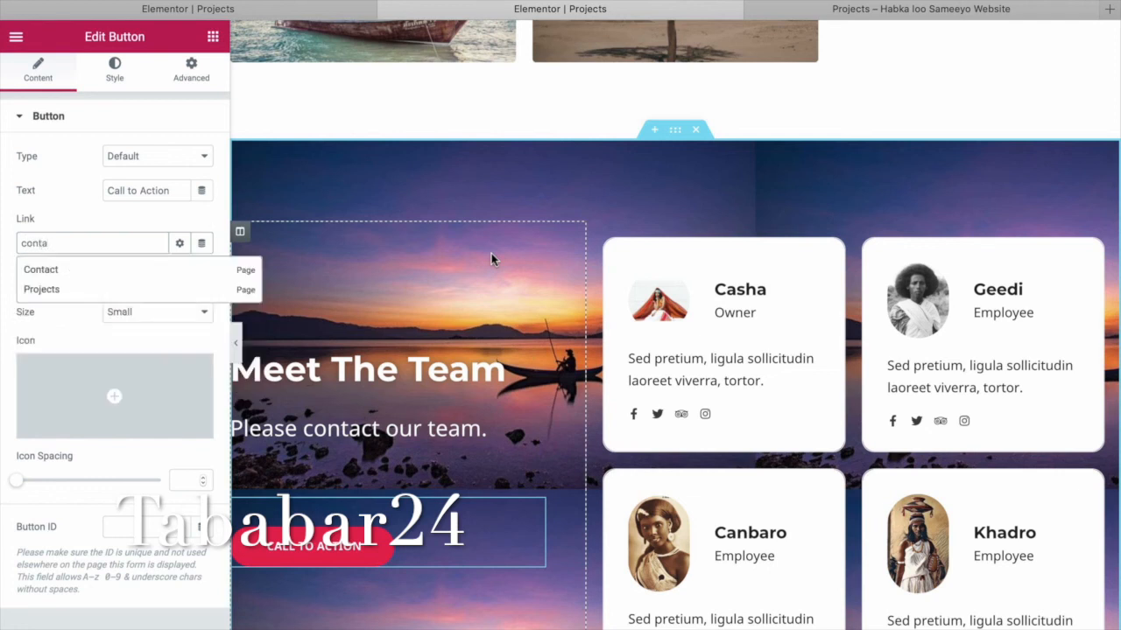
pyautogui.click(42, 269)
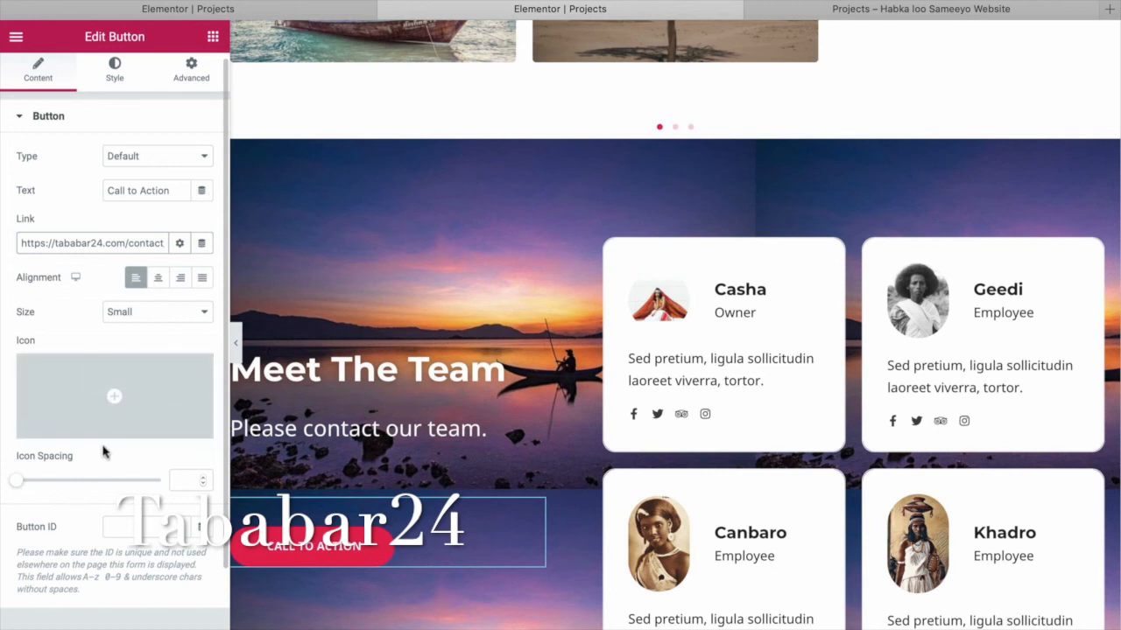
pyautogui.moveTo(179, 376)
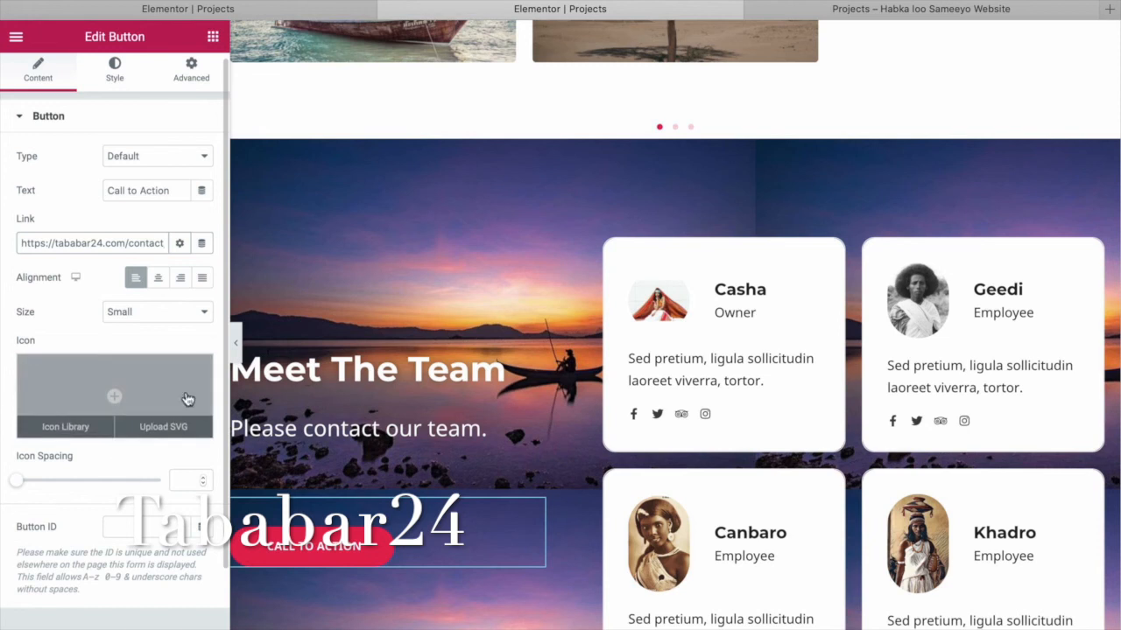
pyautogui.click(203, 157)
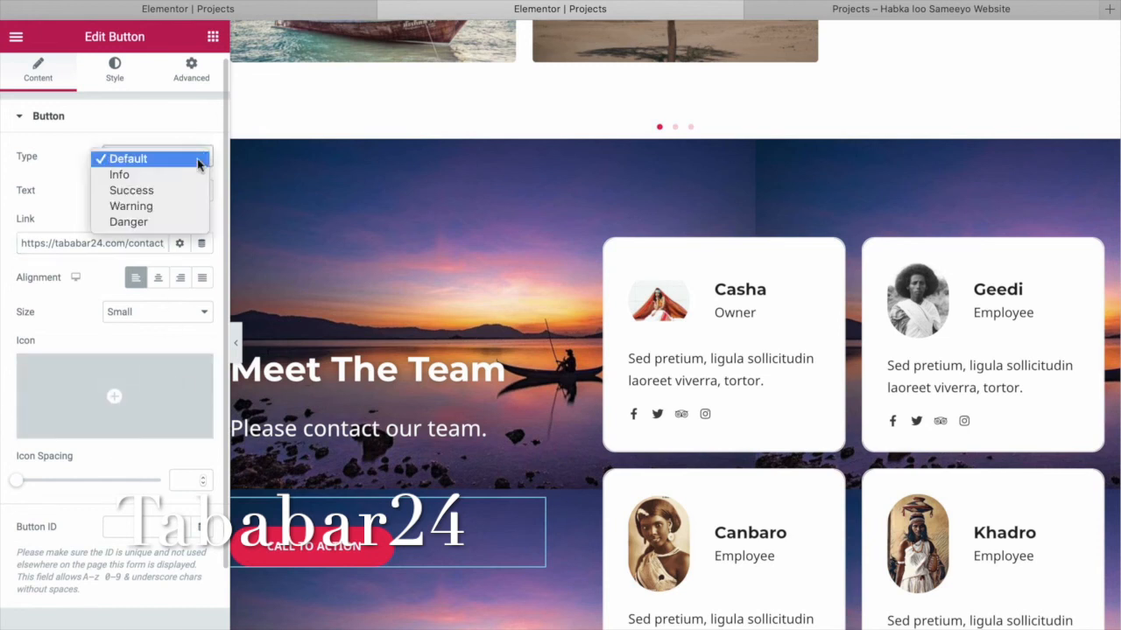
pyautogui.click(189, 189)
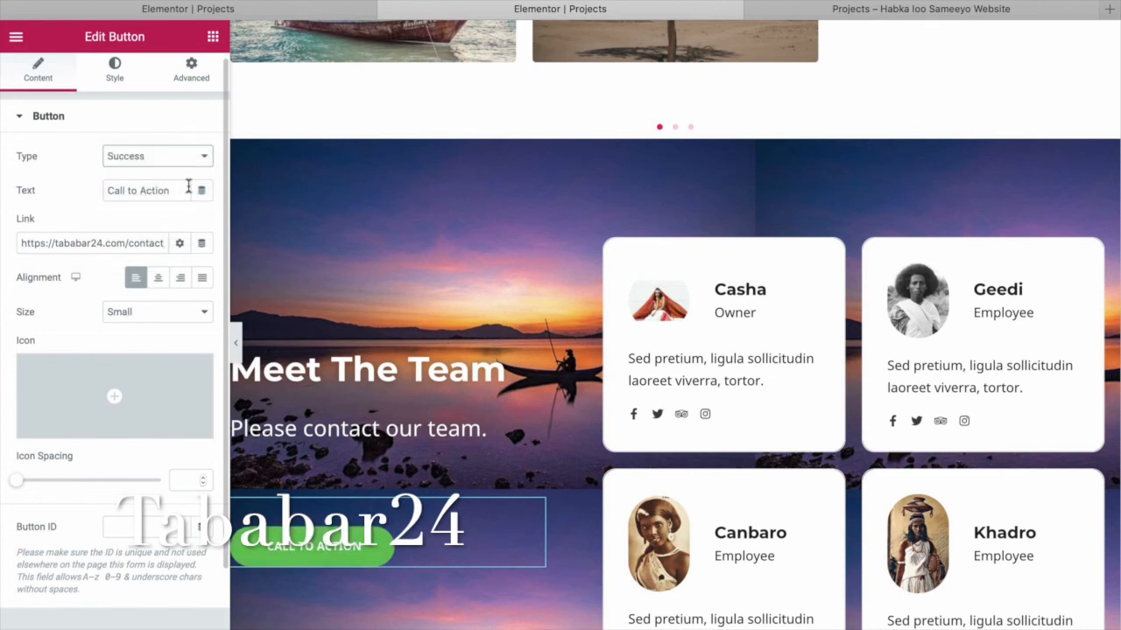
pyautogui.click(205, 161)
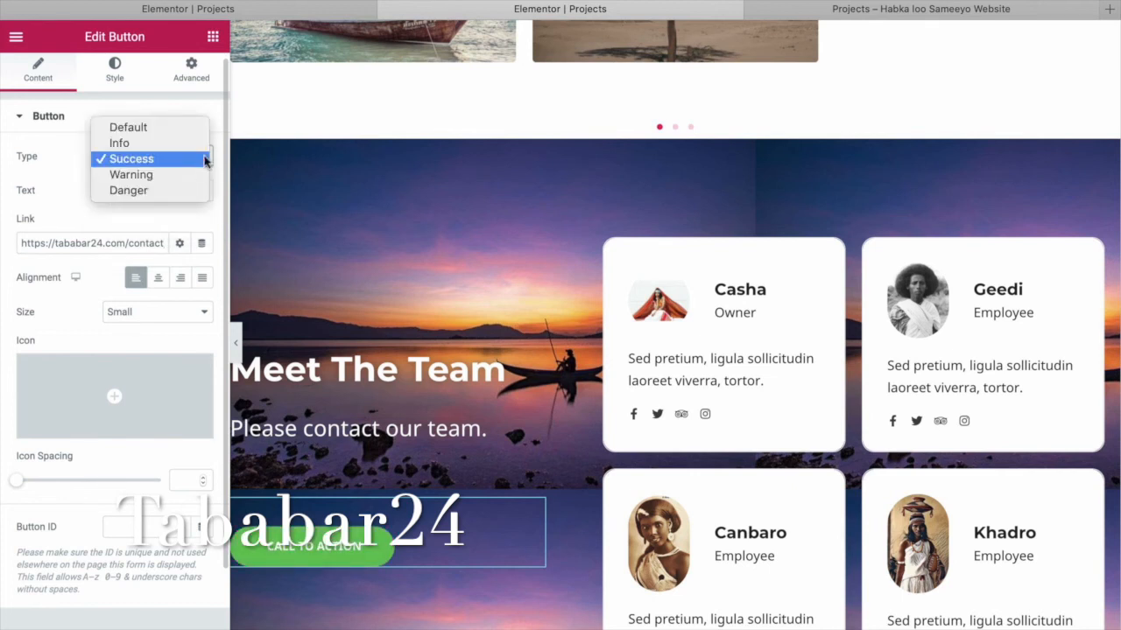
pyautogui.click(191, 127)
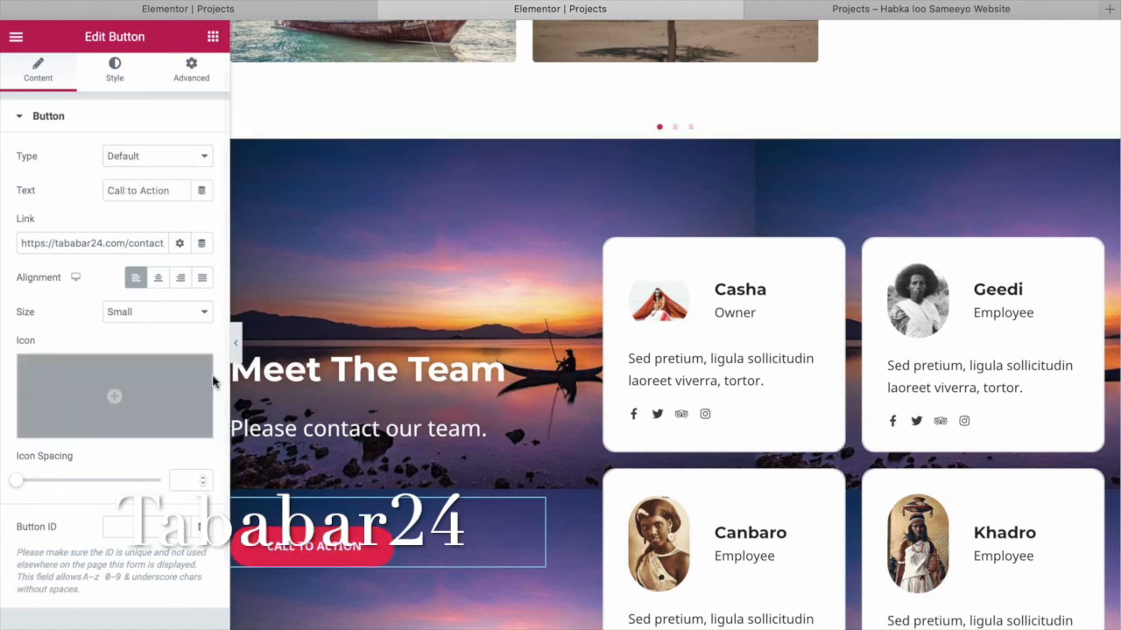
pyautogui.click(880, 10)
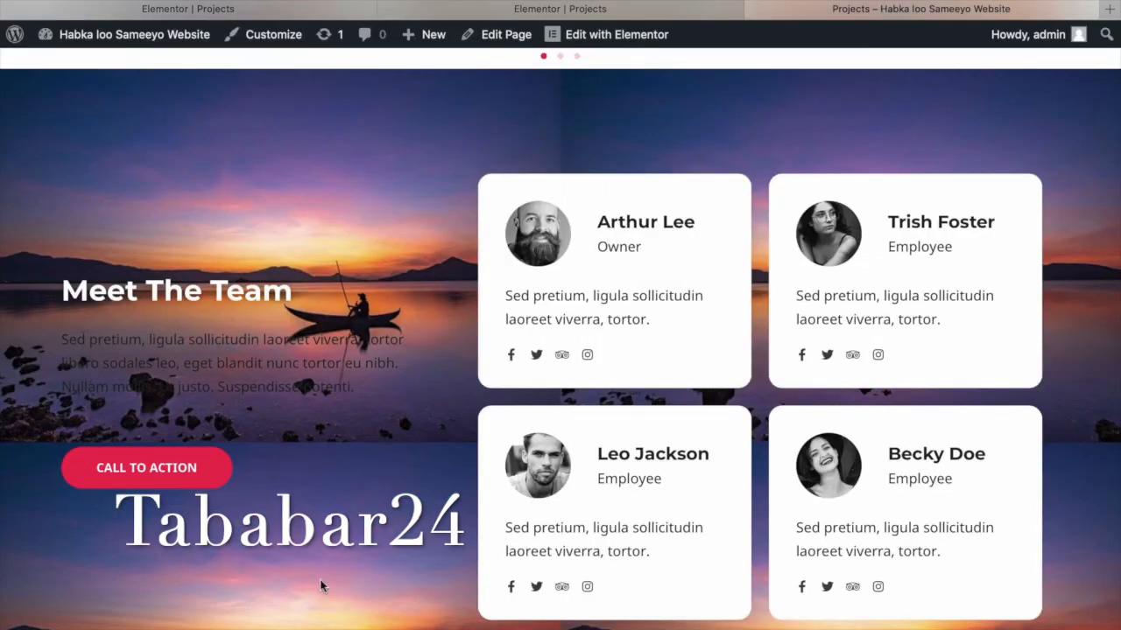
pyautogui.press('super+r')
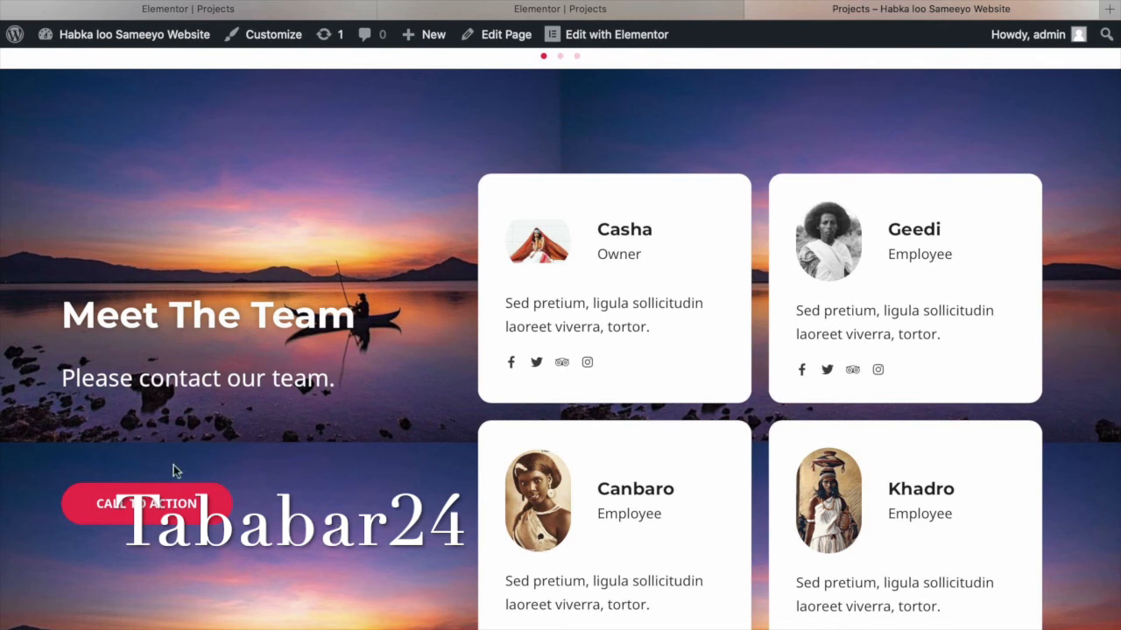
pyautogui.scroll(-3, 254, 439)
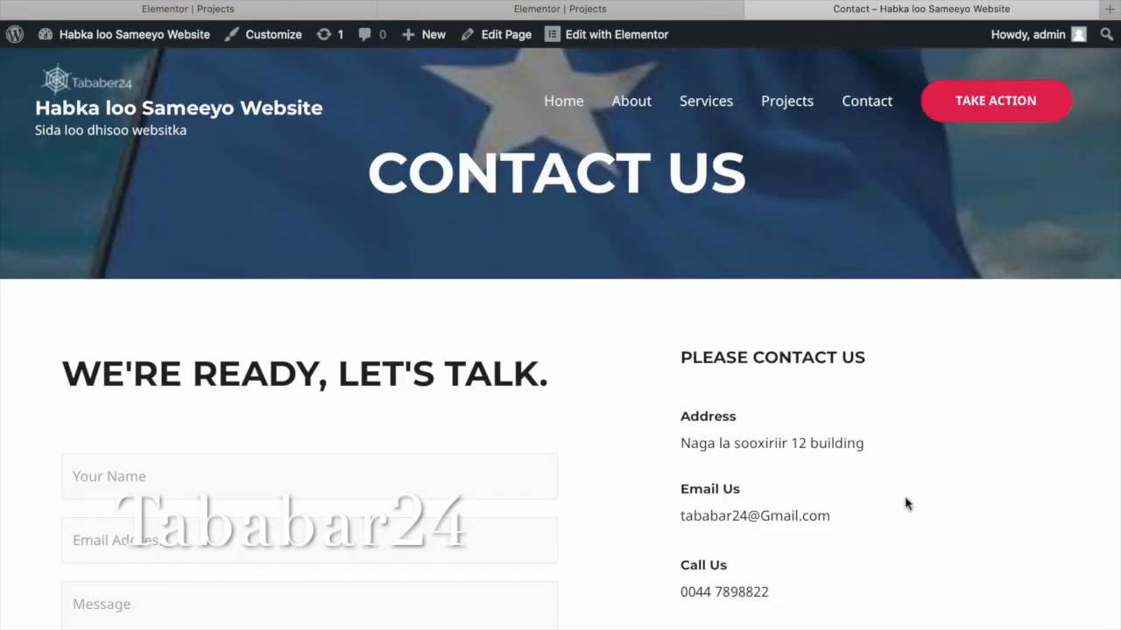
pyautogui.scroll(-2, 795, 500)
pyautogui.scroll(2, 798, 498)
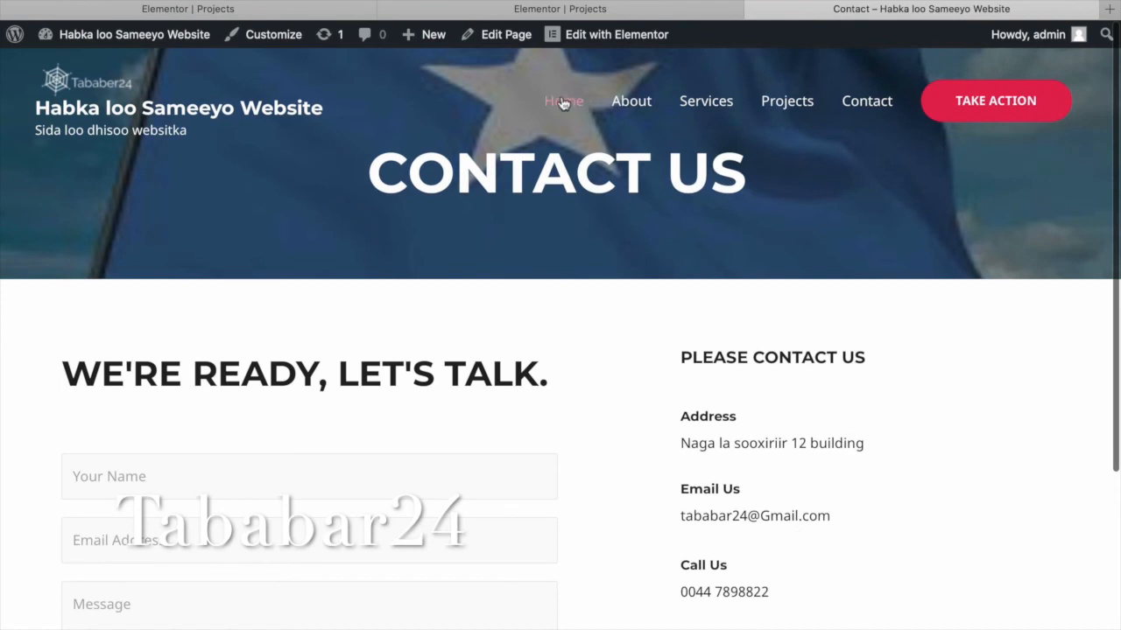
pyautogui.click(615, 10)
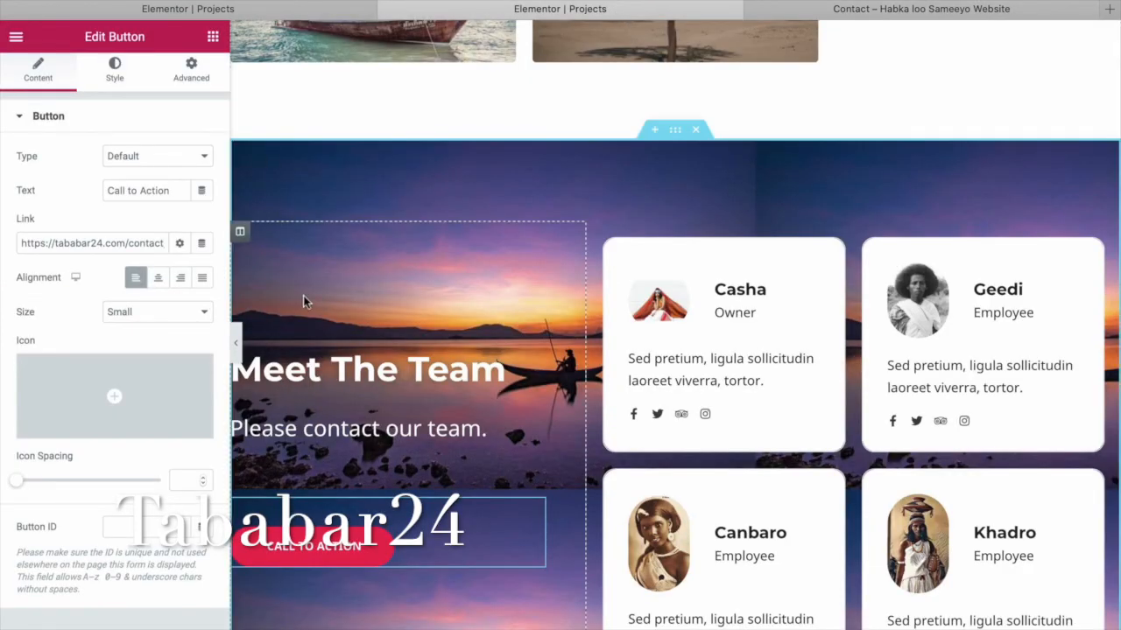
# Replace the Owner card's placeholder paragraph with a message asking visitors to call a contact number, then view the live site.
pyautogui.click(688, 379)
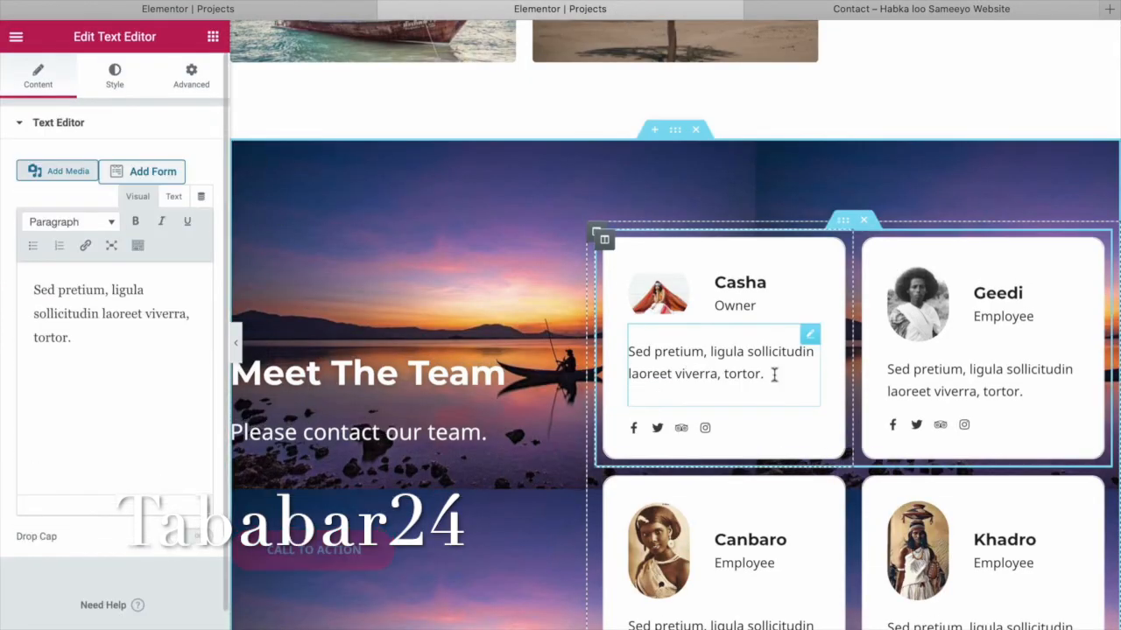
pyautogui.moveTo(765, 375); pyautogui.dragTo(627, 351)
pyautogui.moveTo(68, 342); pyautogui.dragTo(29, 293)
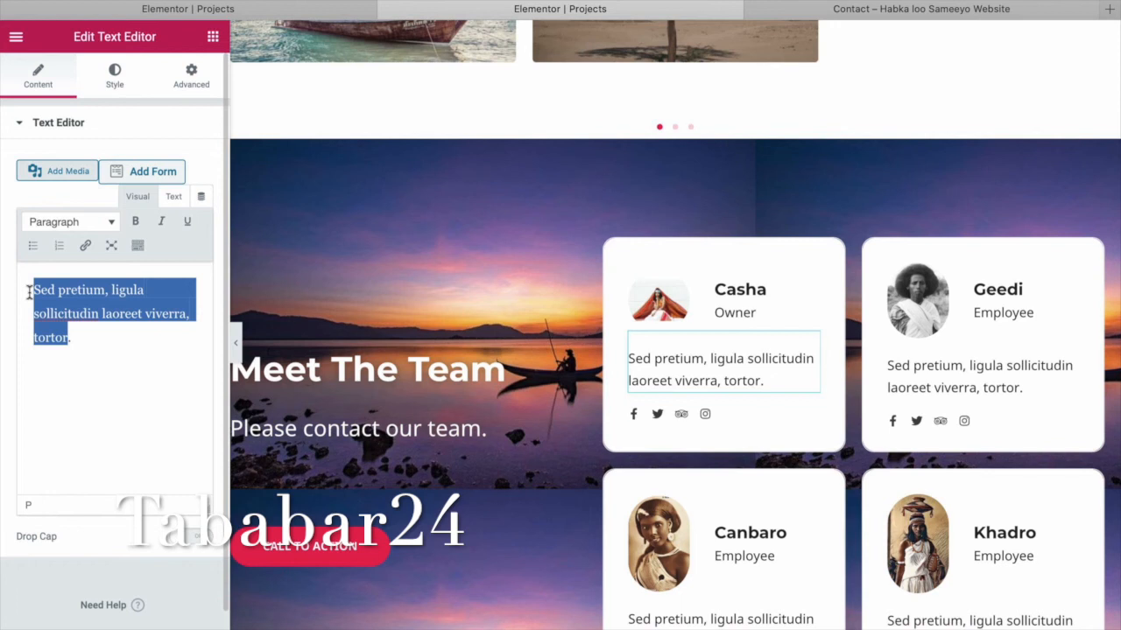
pyautogui.write('Please ')
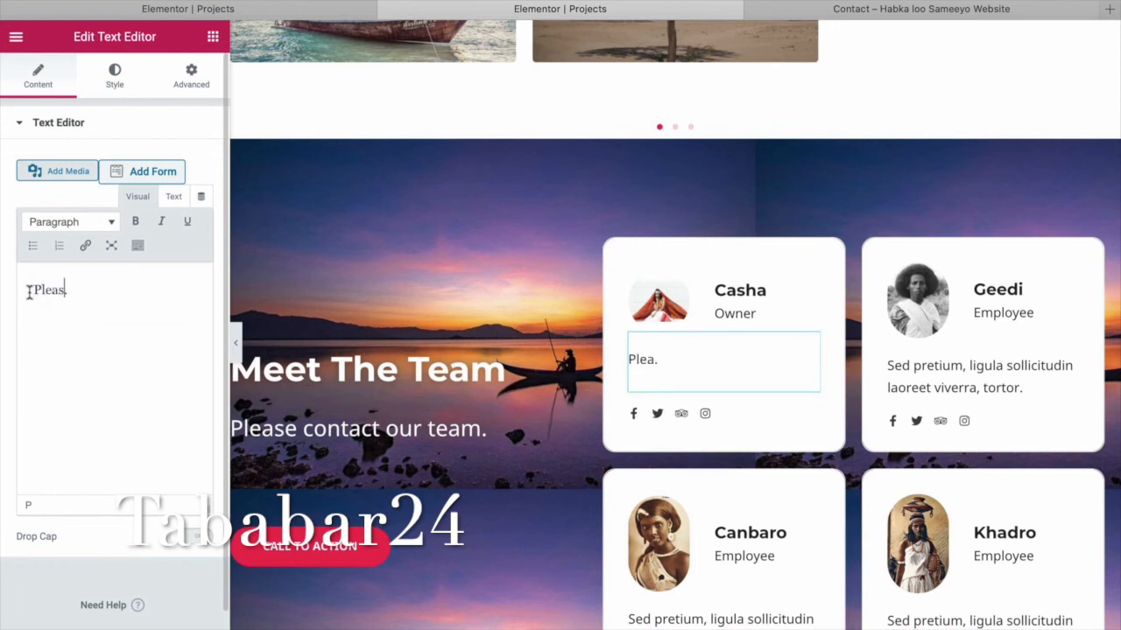
pyautogui.write('call to')
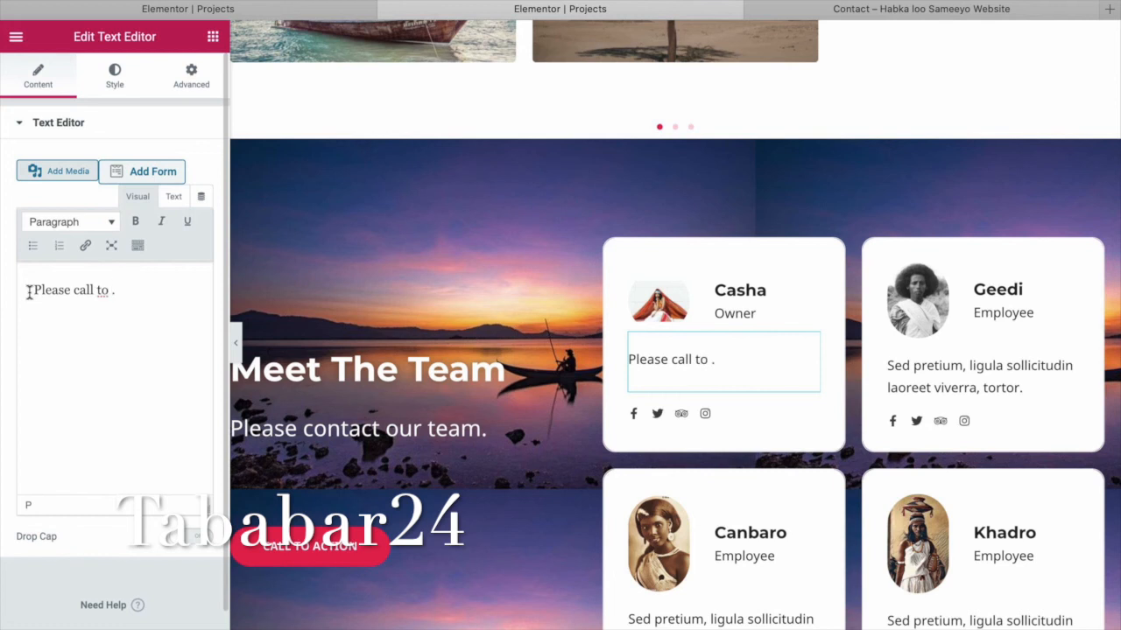
pyautogui.write(' Asha 22110')
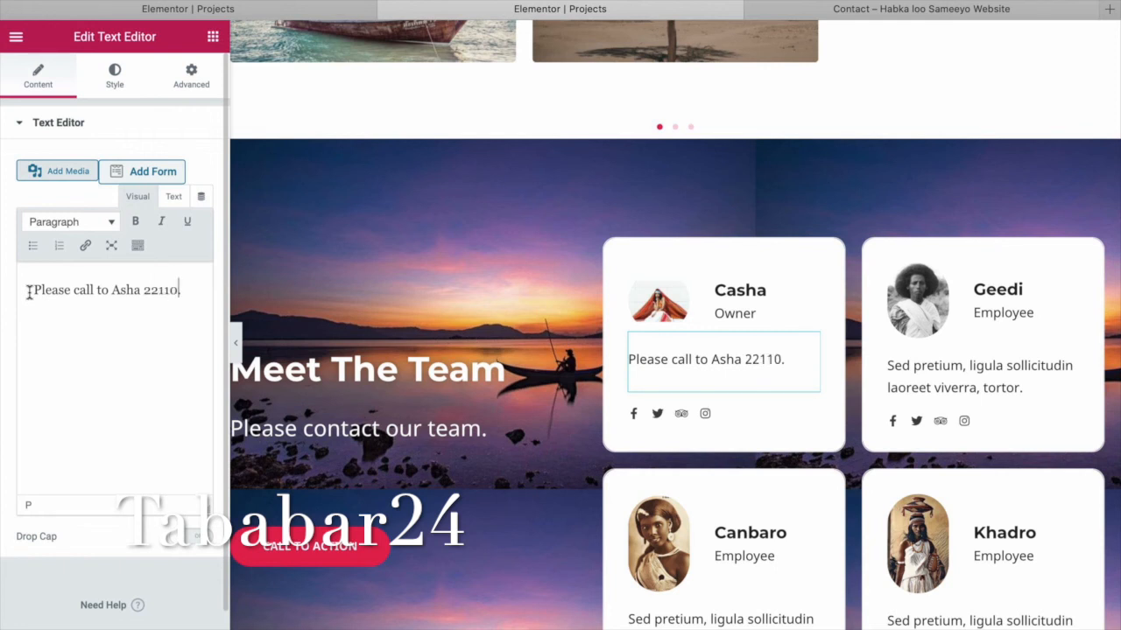
pyautogui.write('099')
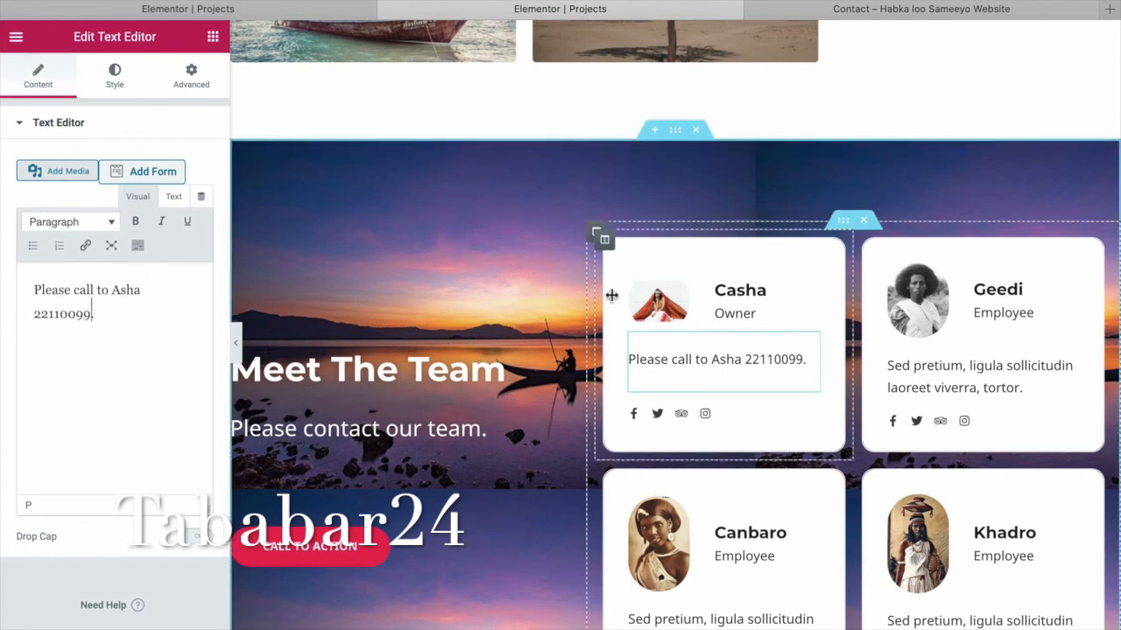
pyautogui.click(980, 377)
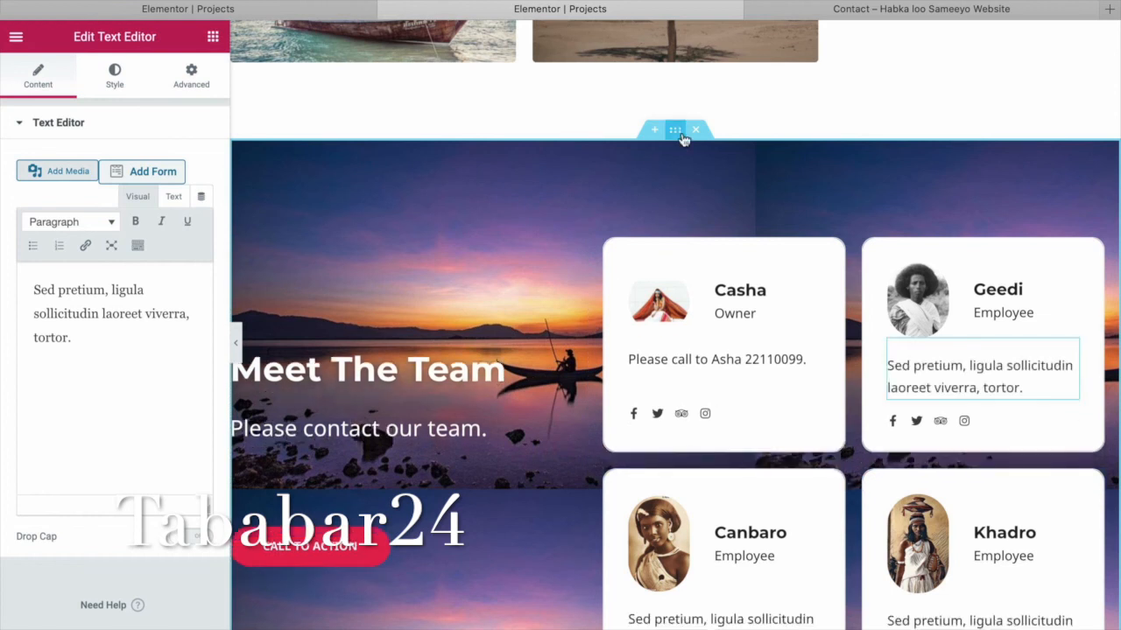
pyautogui.click(913, 11)
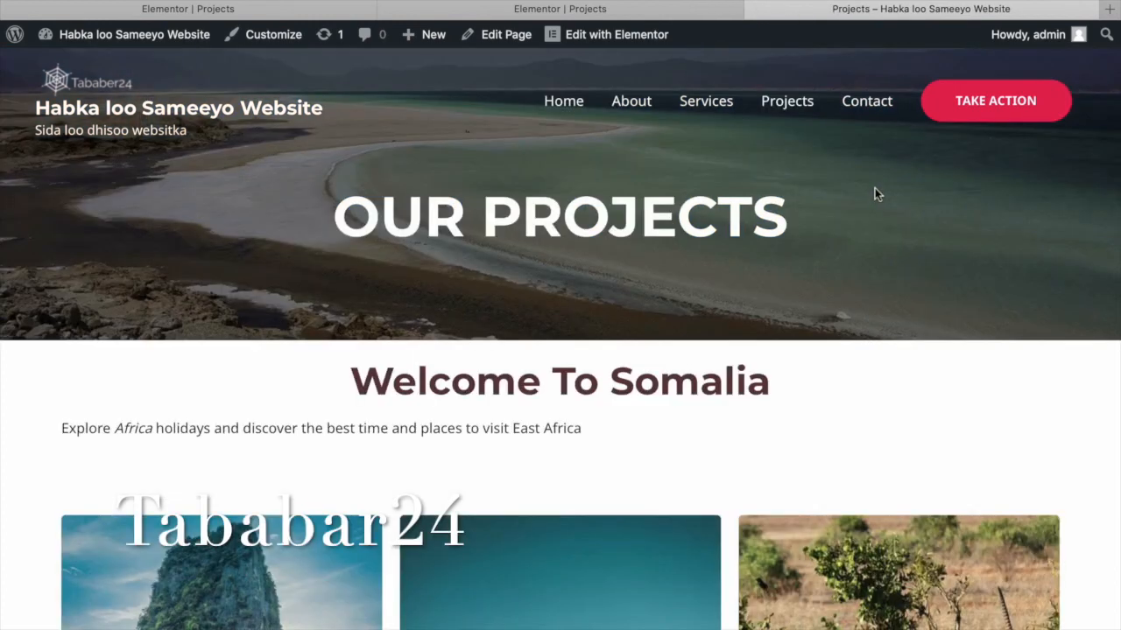
# Check the updated Owner card in the live Projects page's Meet The Team section, then go to Home.
pyautogui.scroll(-5, 874, 188)
pyautogui.scroll(-6, 874, 192)
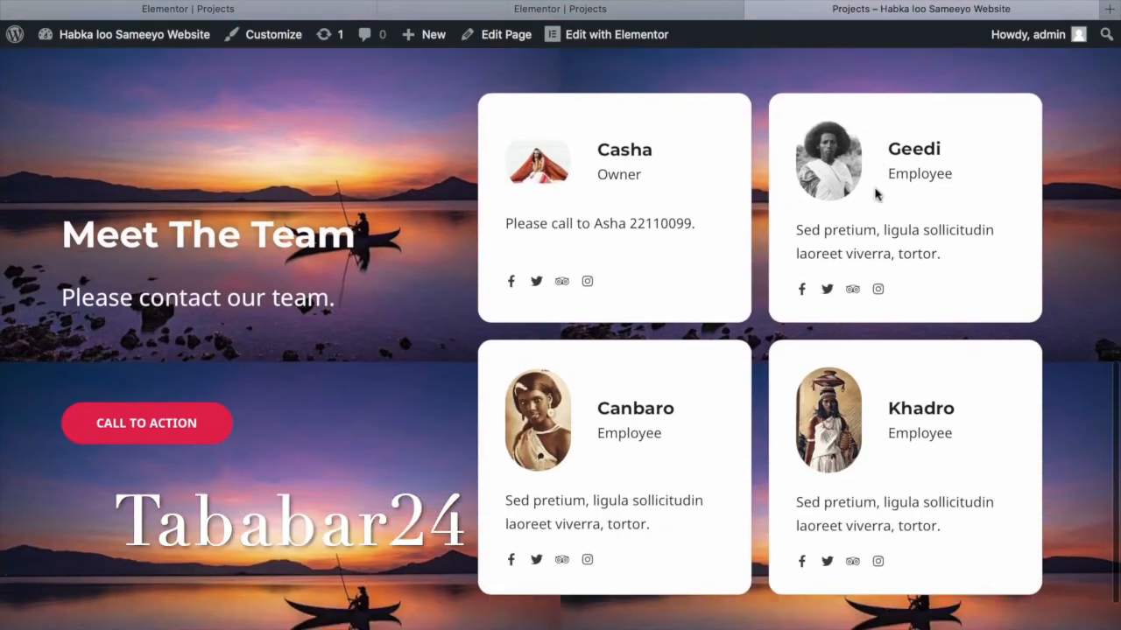
pyautogui.scroll(3, 876, 193)
pyautogui.scroll(-1, 875, 192)
pyautogui.scroll(-2, 874, 187)
pyautogui.scroll(7, 874, 189)
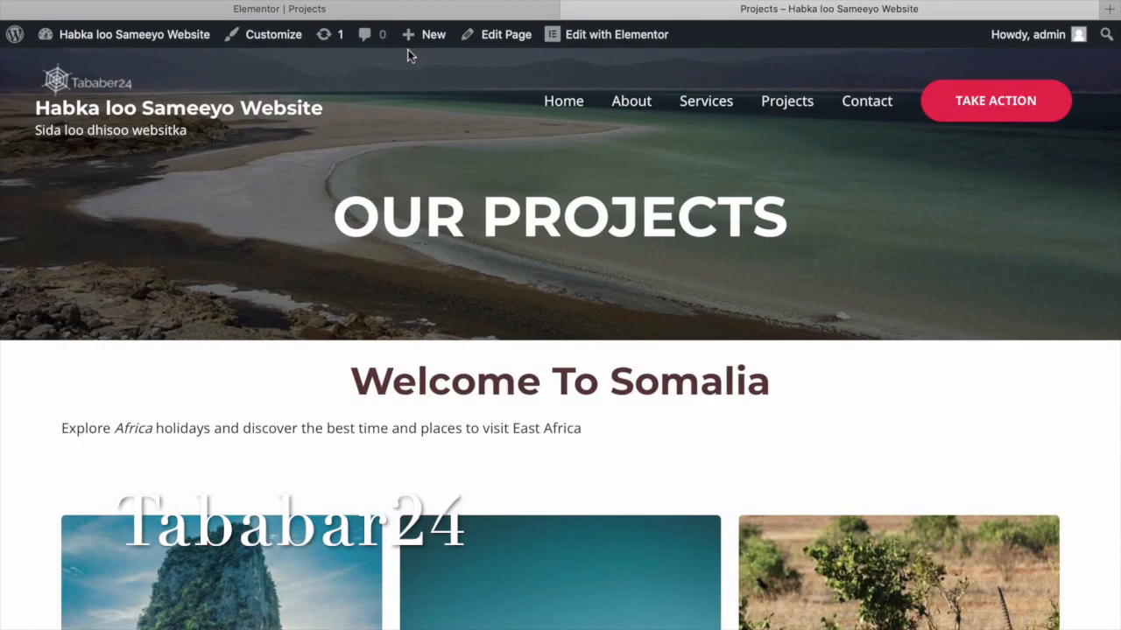
pyautogui.click(574, 105)
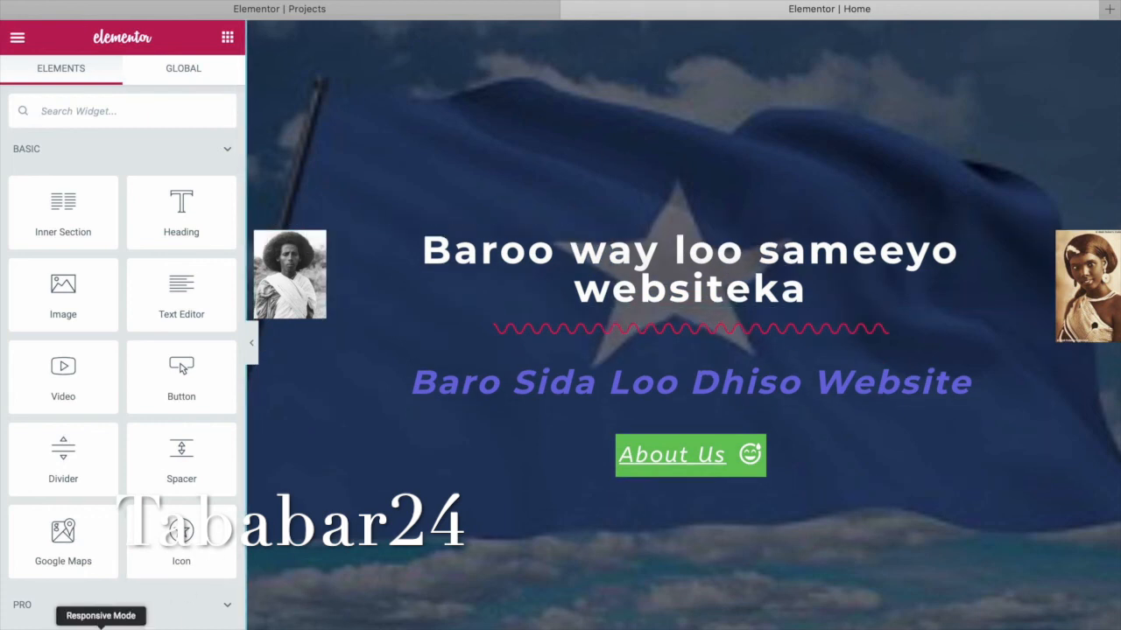
# Preview the Home page in Mobile mode, briefly check Desktop, and return to Mobile.
pyautogui.click(101, 623)
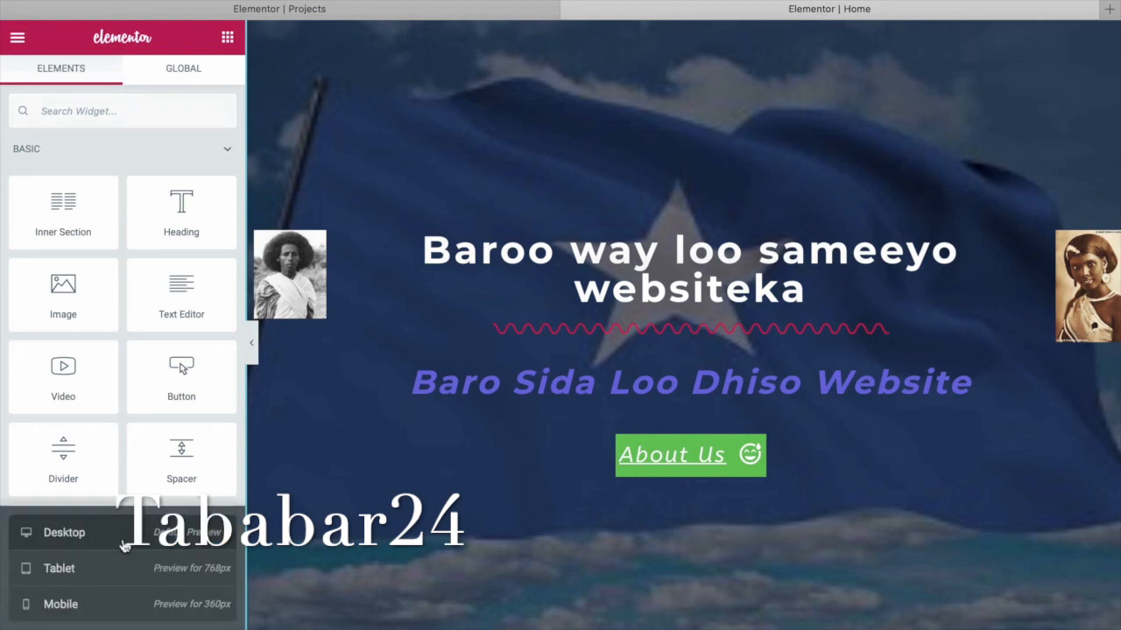
pyautogui.click(97, 611)
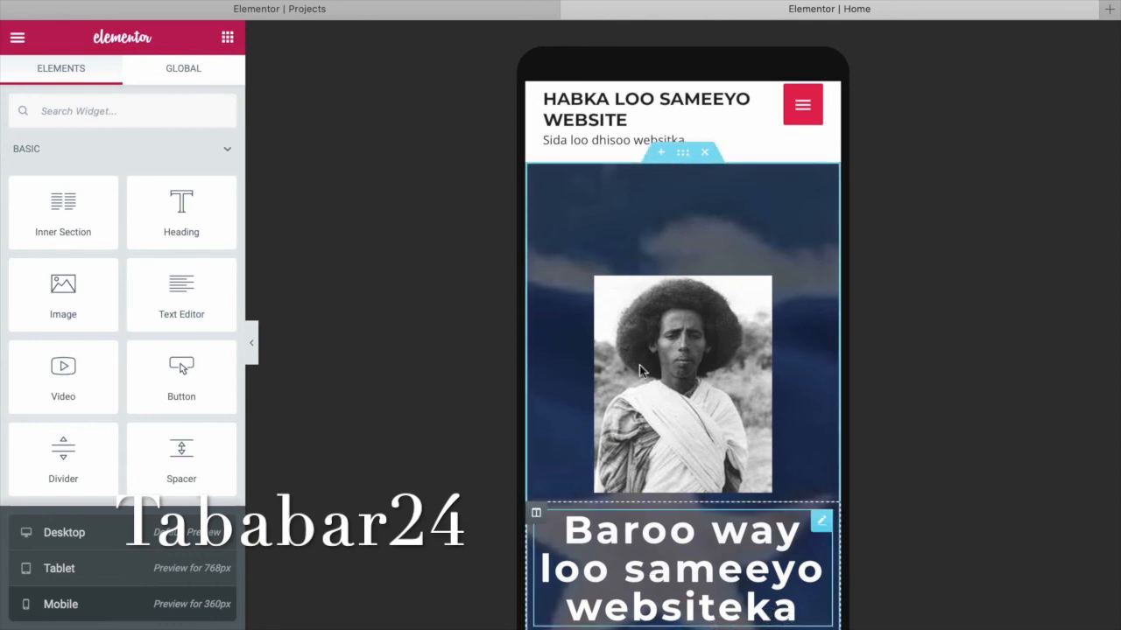
pyautogui.scroll(-5, 639, 371)
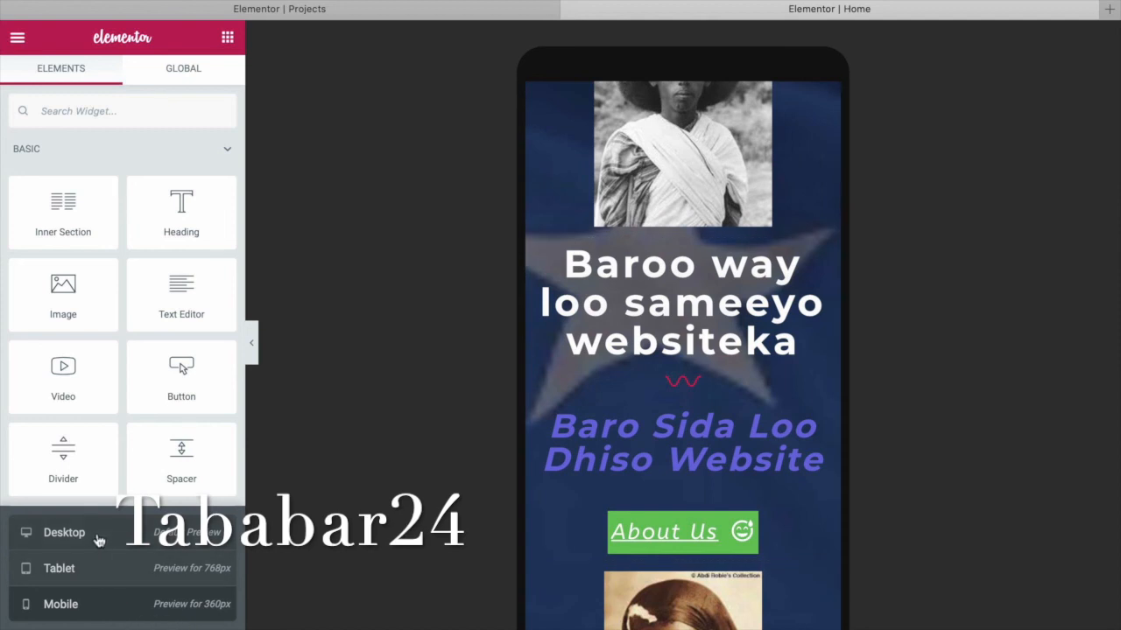
pyautogui.click(99, 541)
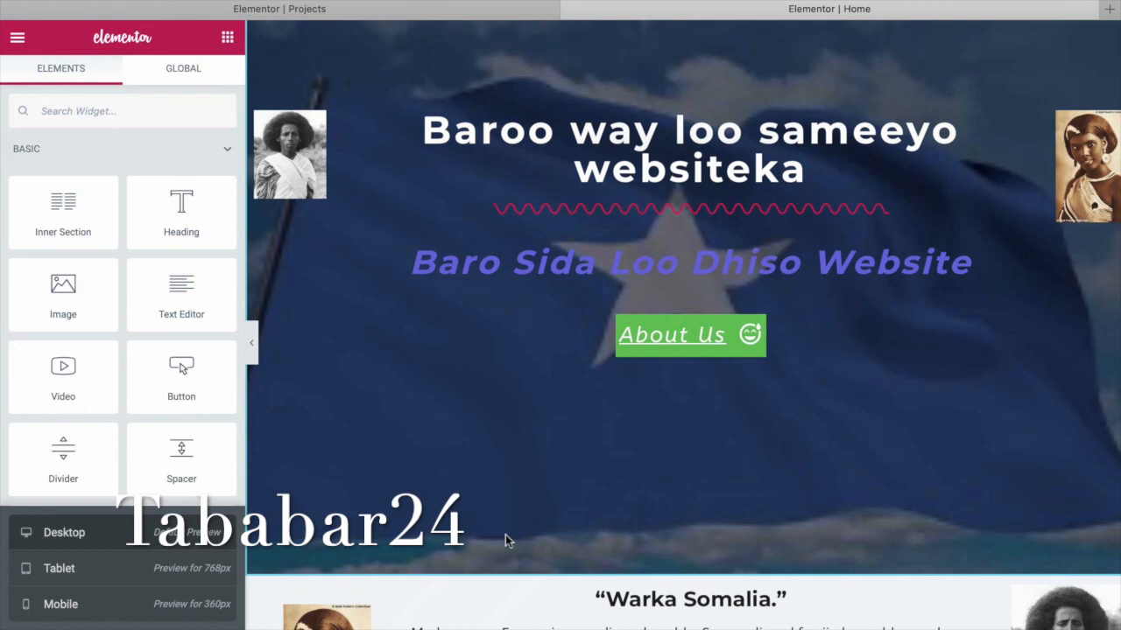
pyautogui.click(106, 611)
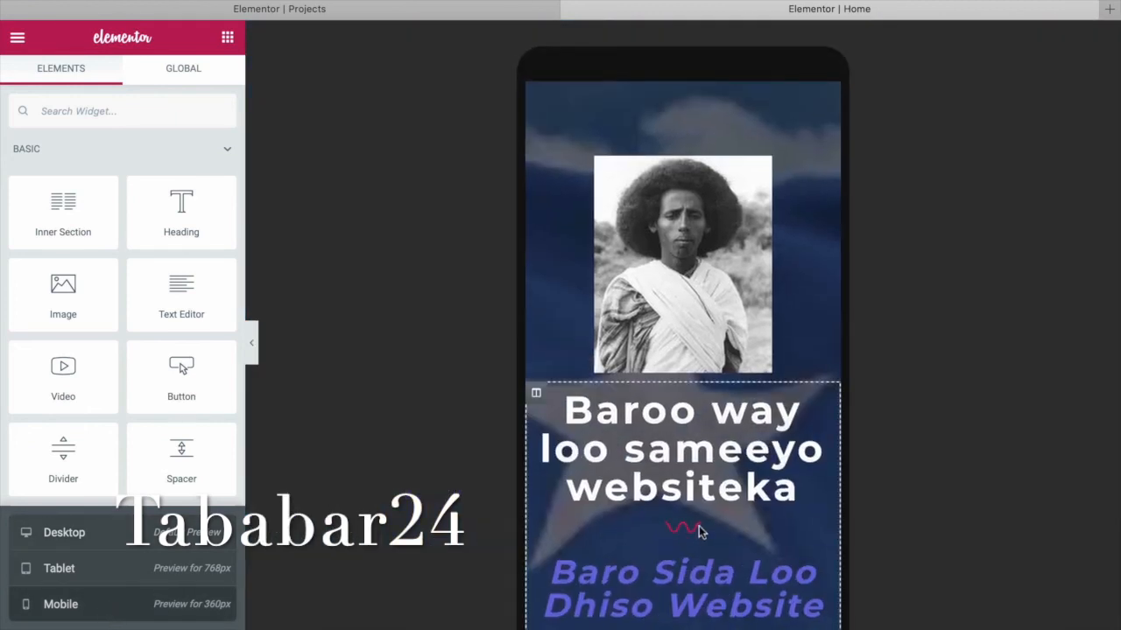
# Set the hero's main heading to Size Small with HTML tag H6.
pyautogui.click(786, 497)
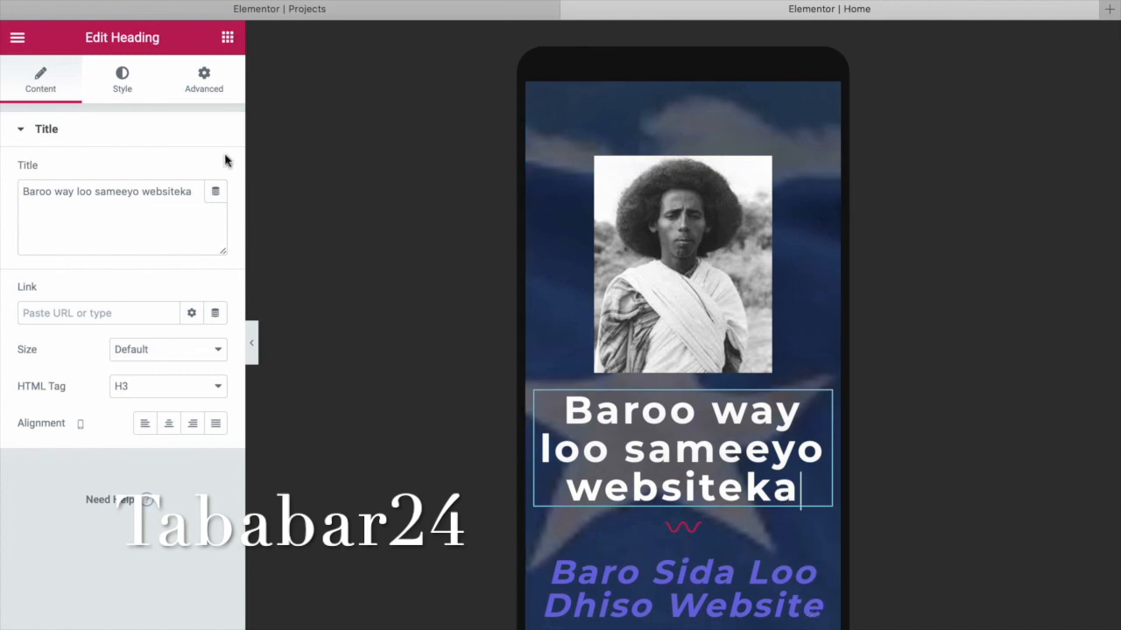
pyautogui.click(128, 95)
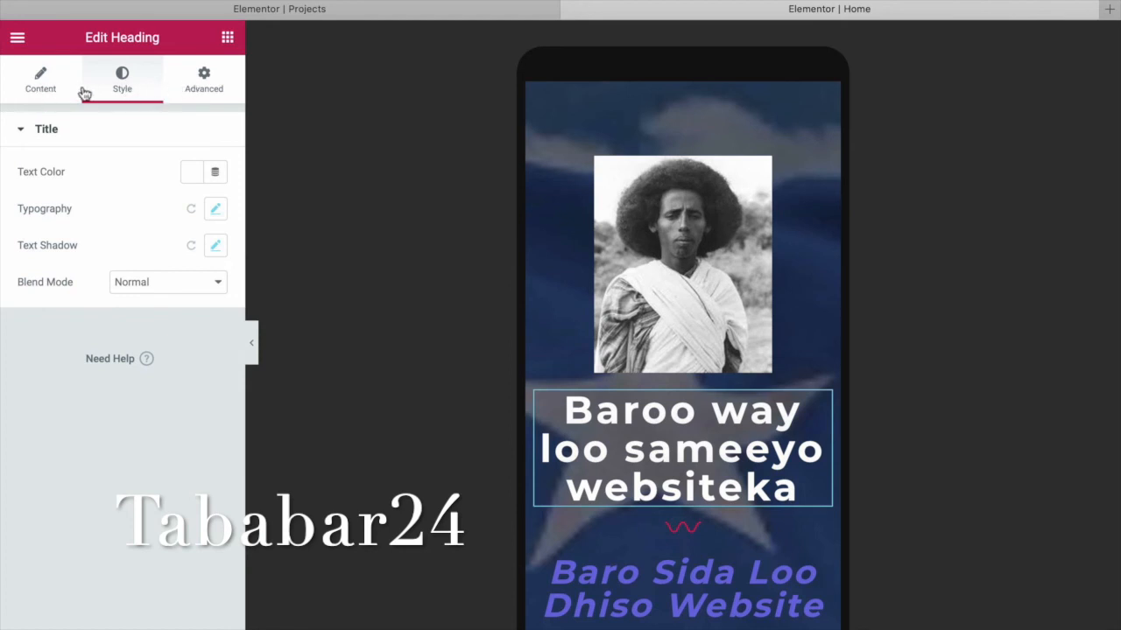
pyautogui.click(56, 97)
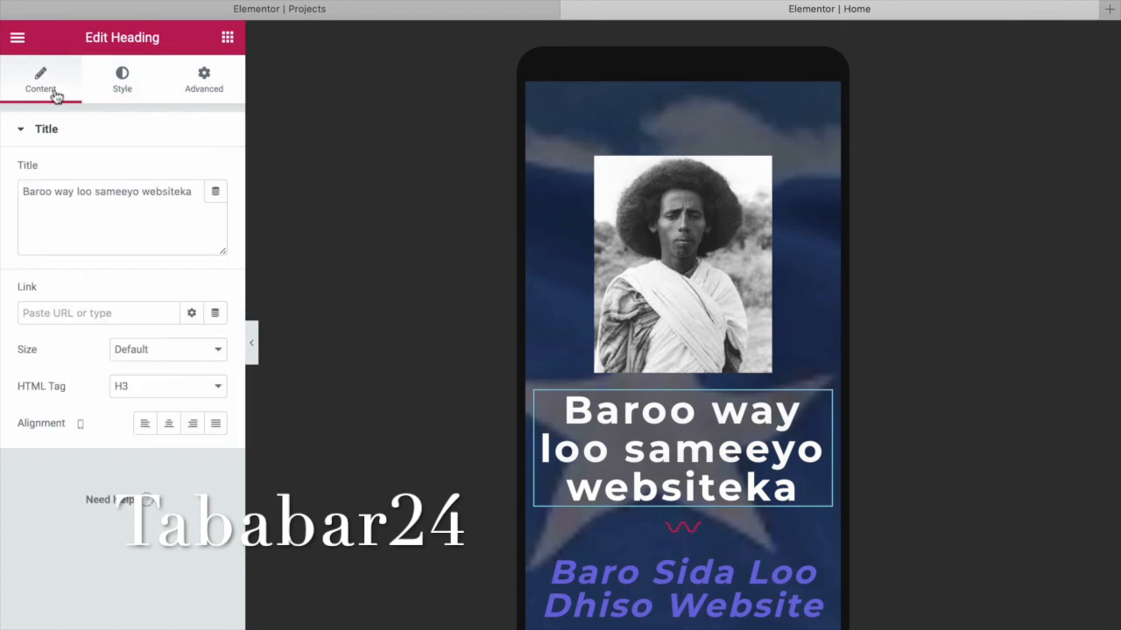
pyautogui.click(220, 354)
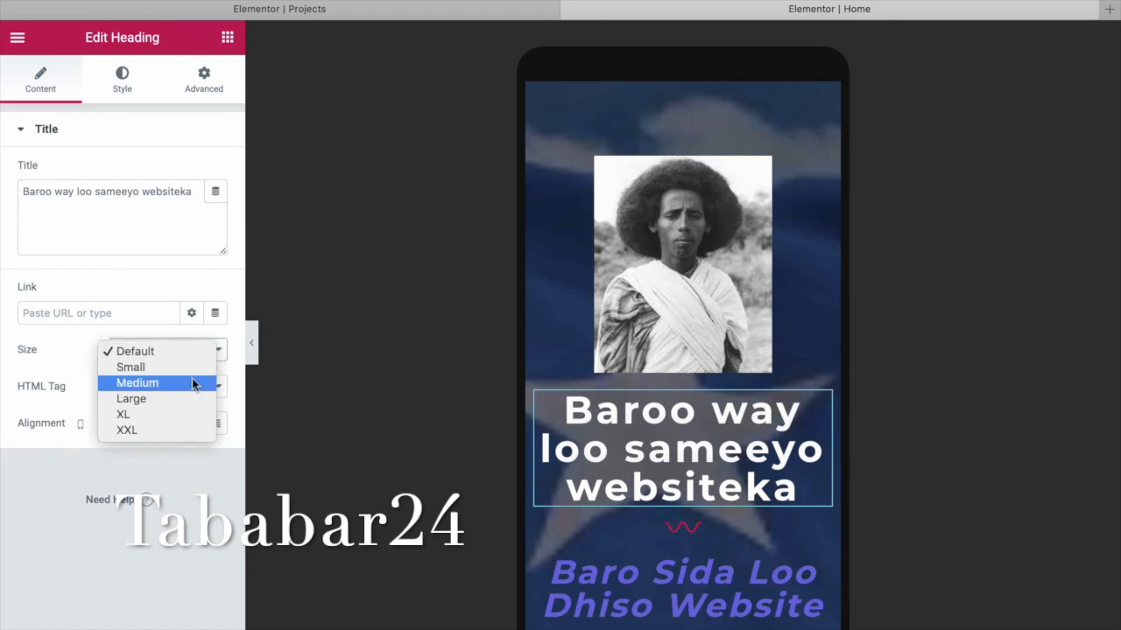
pyautogui.click(194, 383)
pyautogui.click(199, 357)
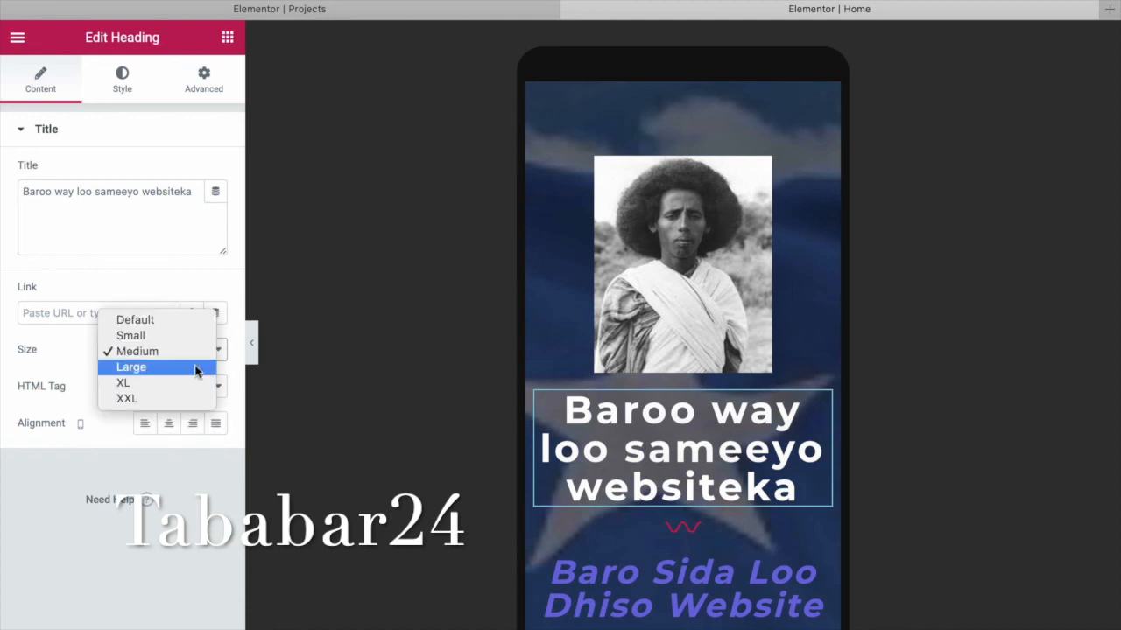
pyautogui.click(193, 335)
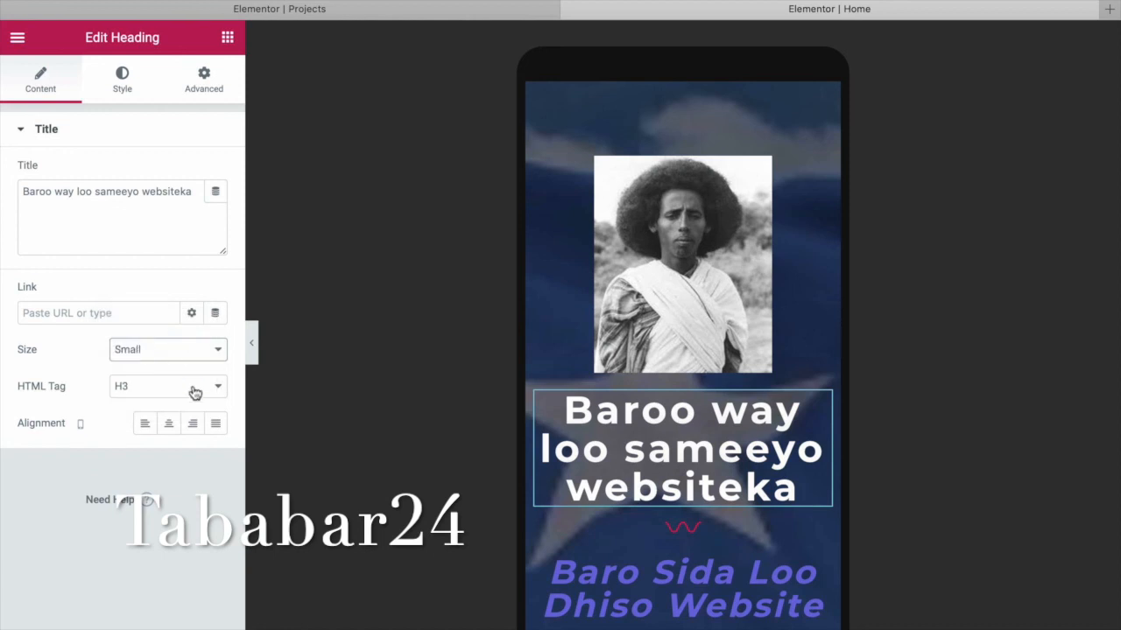
pyautogui.click(194, 388)
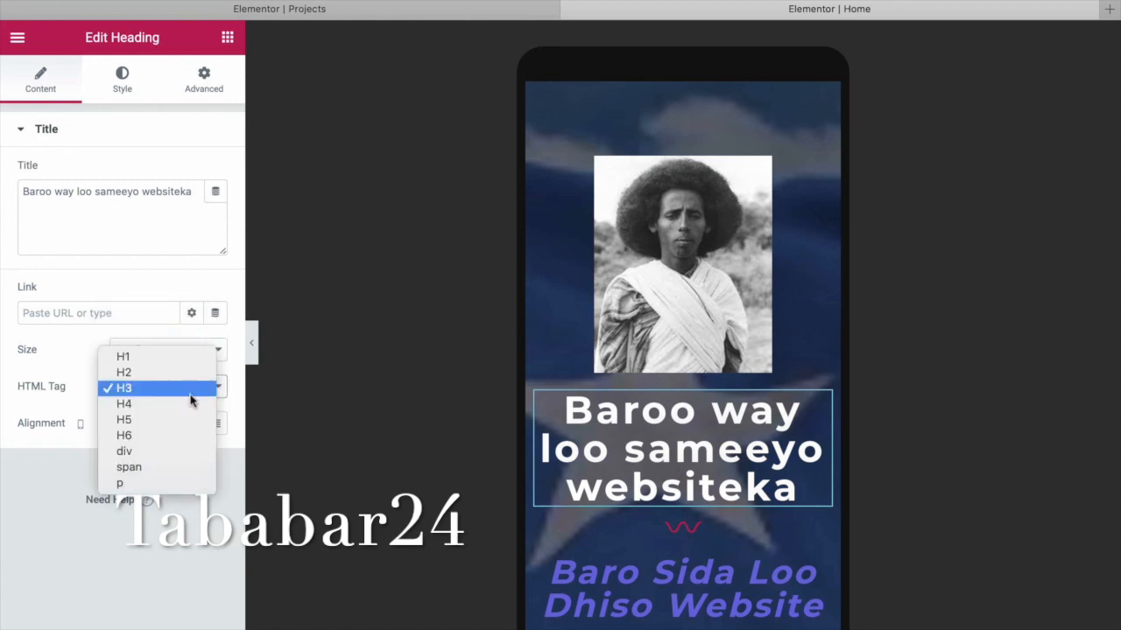
pyautogui.click(185, 439)
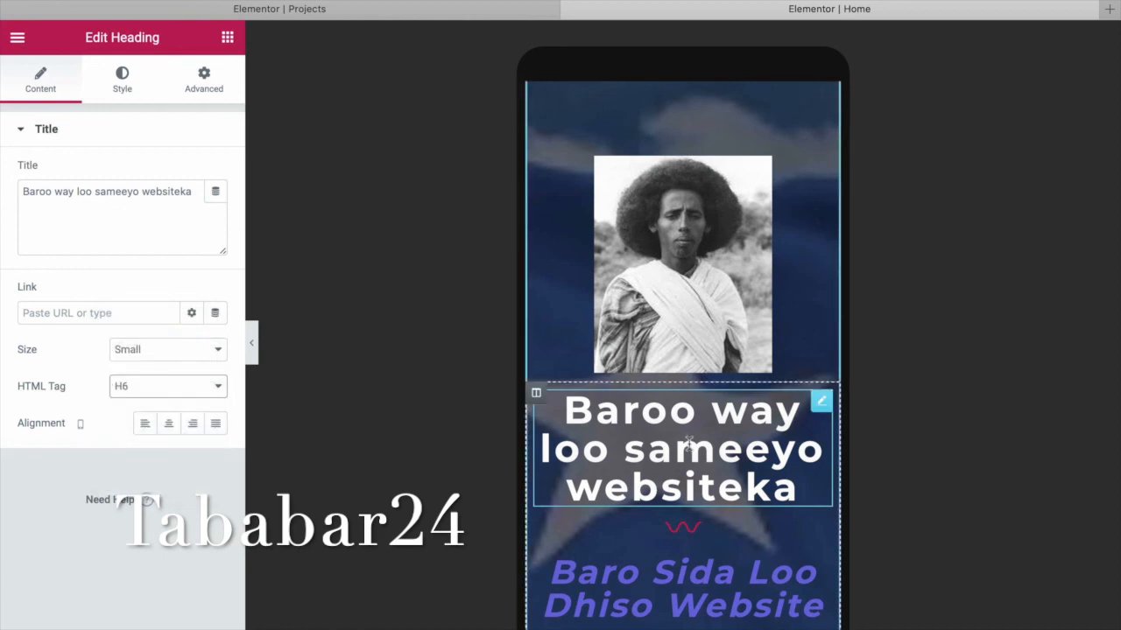
# Reduce the main heading's mobile typography size to 17 px.
pyautogui.click(127, 91)
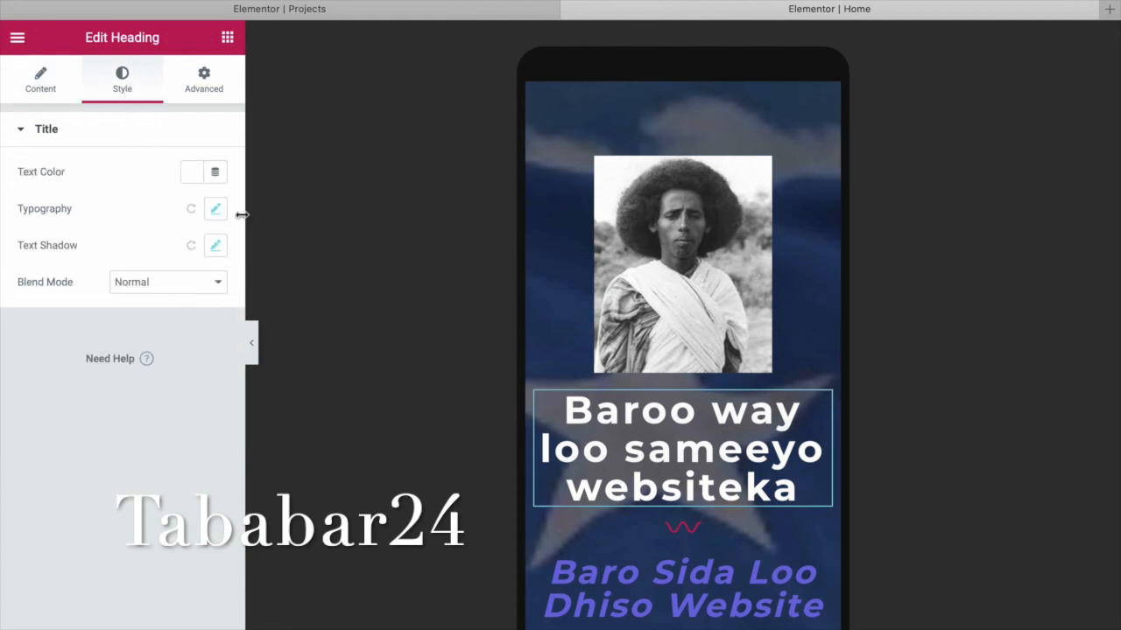
pyautogui.click(214, 212)
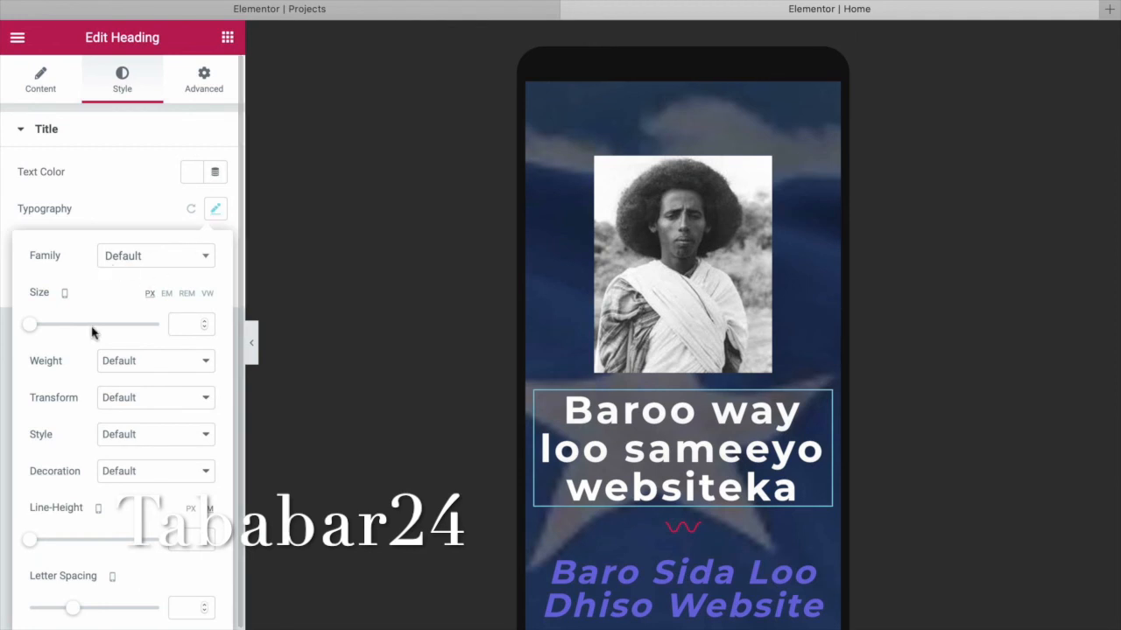
pyautogui.moveTo(33, 327); pyautogui.dragTo(46, 331)
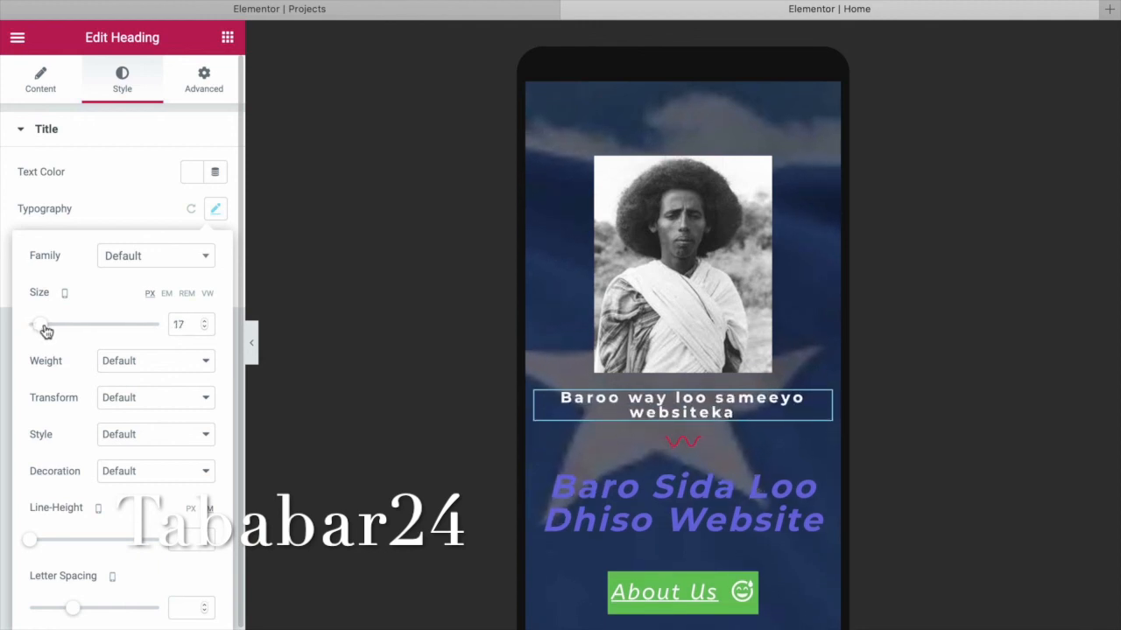
pyautogui.click(362, 316)
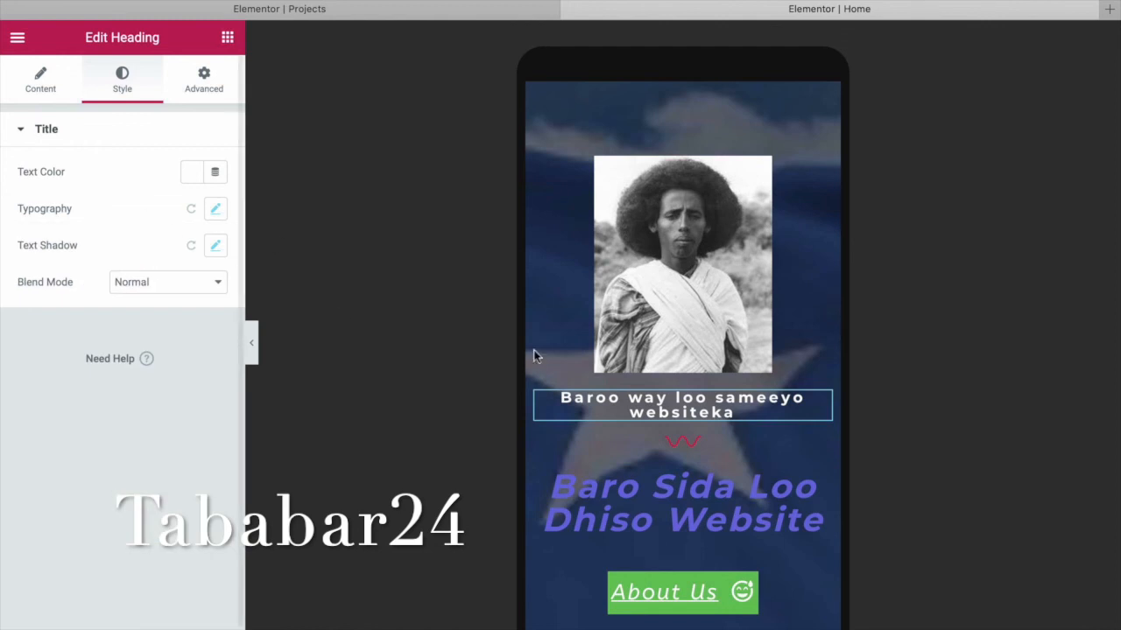
# Shrink the purple subheading's typography size in the mobile layout.
pyautogui.click(734, 497)
pyautogui.click(123, 83)
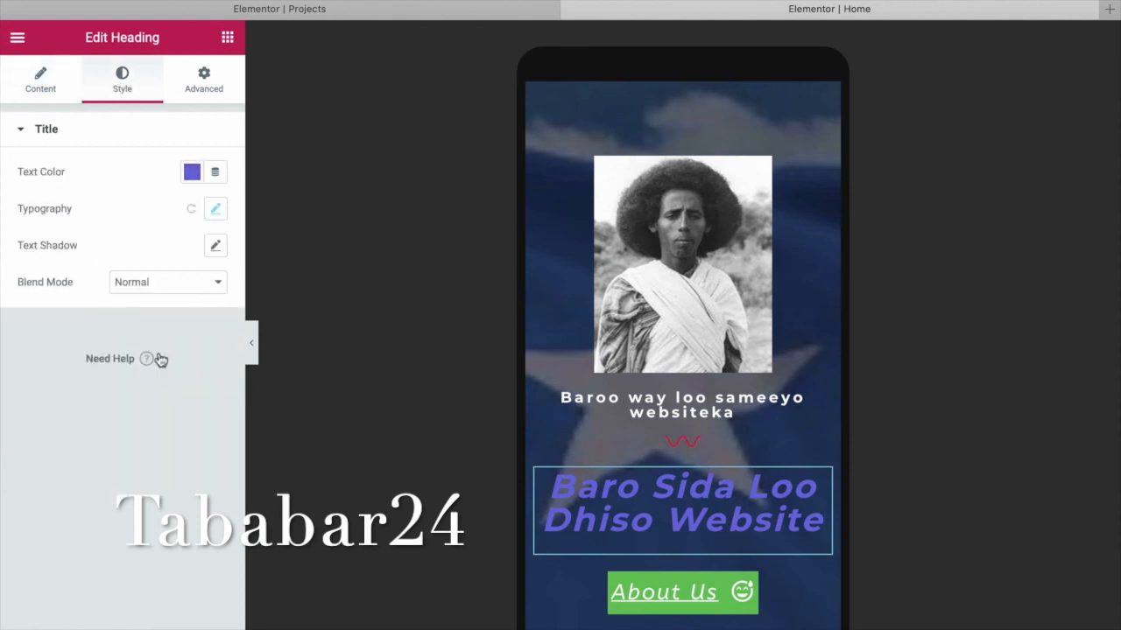
pyautogui.click(216, 210)
pyautogui.moveTo(29, 329); pyautogui.dragTo(38, 328)
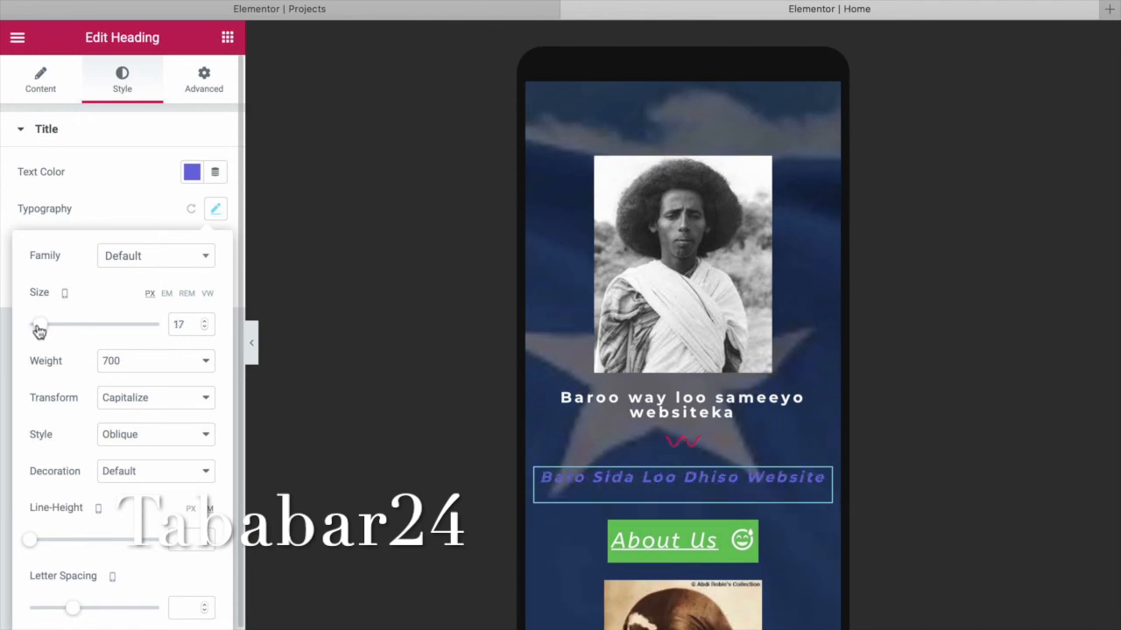
# Scroll through the Home page's mobile preview to review the resized headings.
pyautogui.click(998, 533)
pyautogui.scroll(-1, 994, 532)
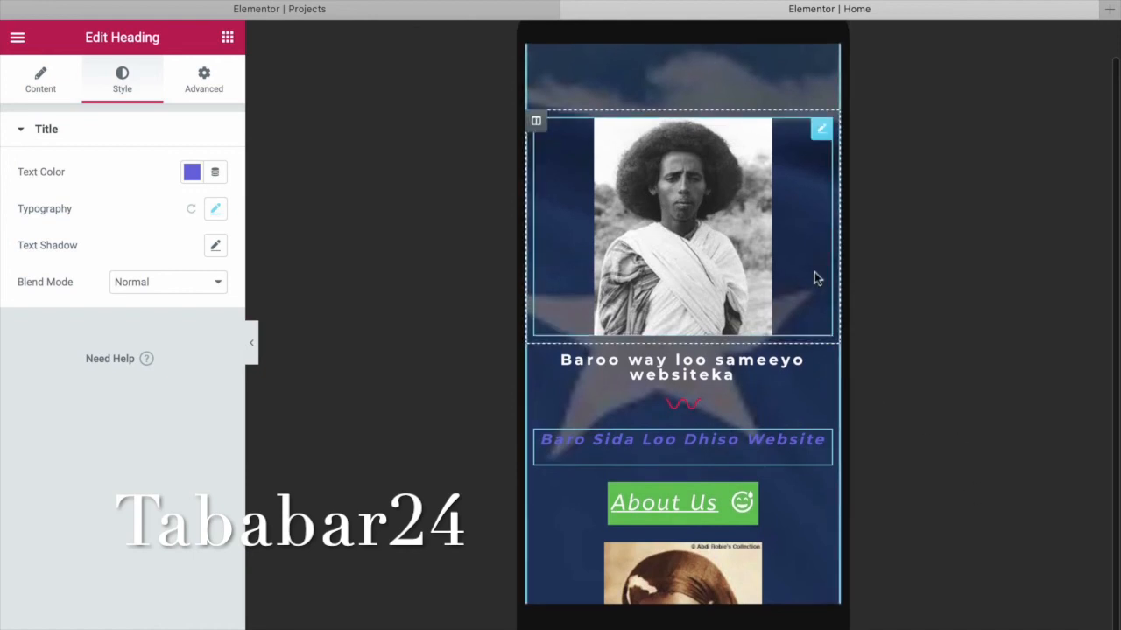
pyautogui.scroll(-6, 814, 278)
pyautogui.scroll(-8, 814, 279)
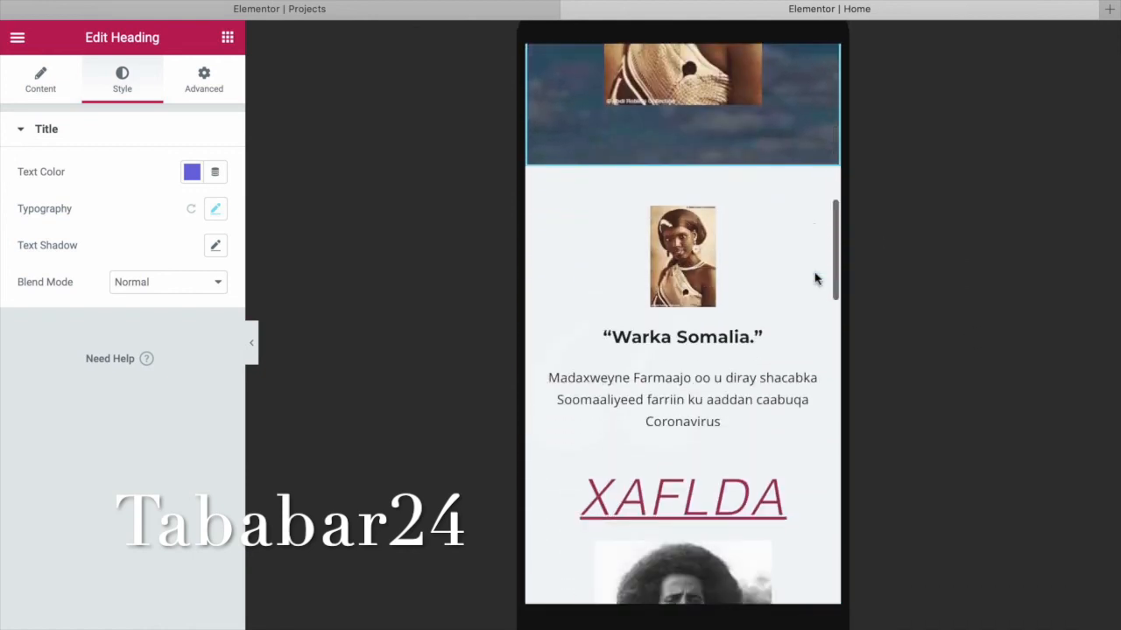
pyautogui.scroll(-5, 814, 279)
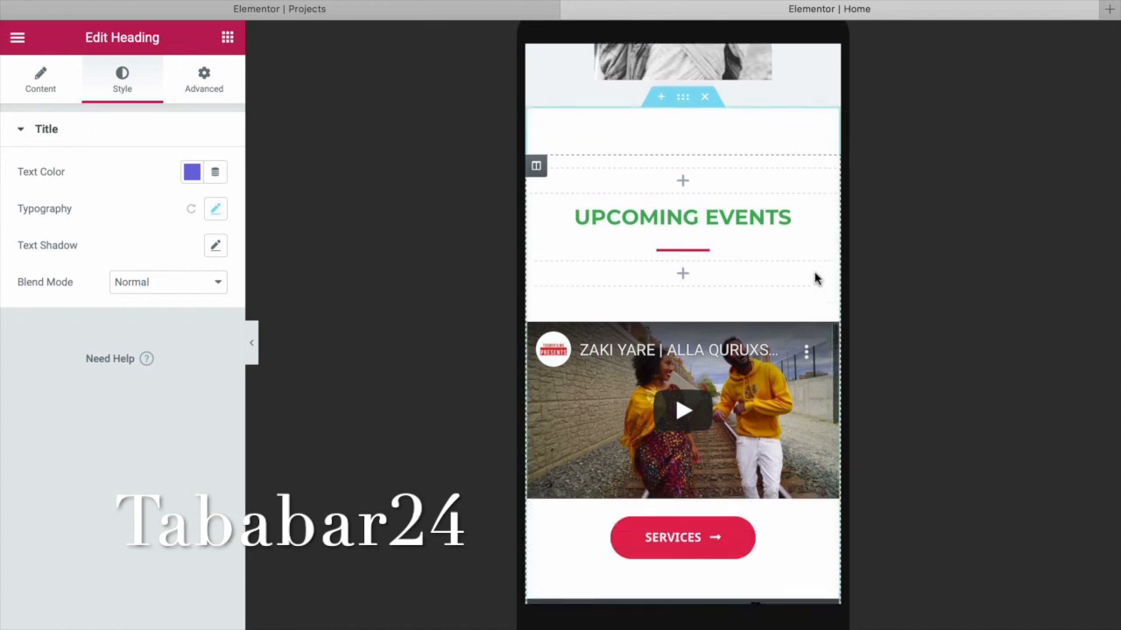
pyautogui.scroll(-5, 816, 280)
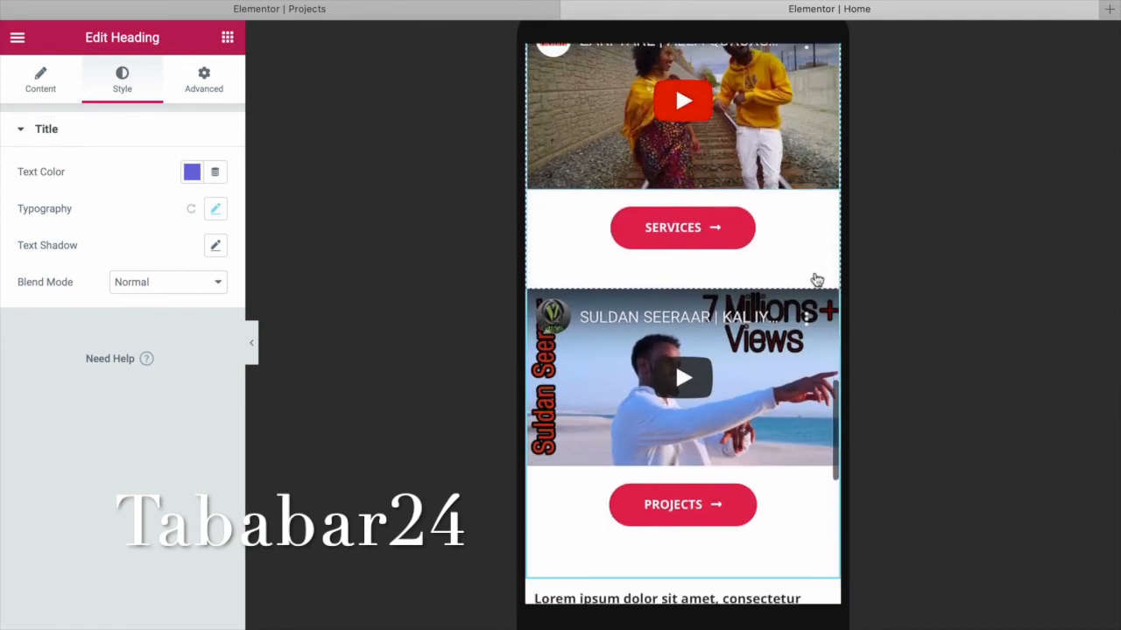
pyautogui.scroll(15, 816, 281)
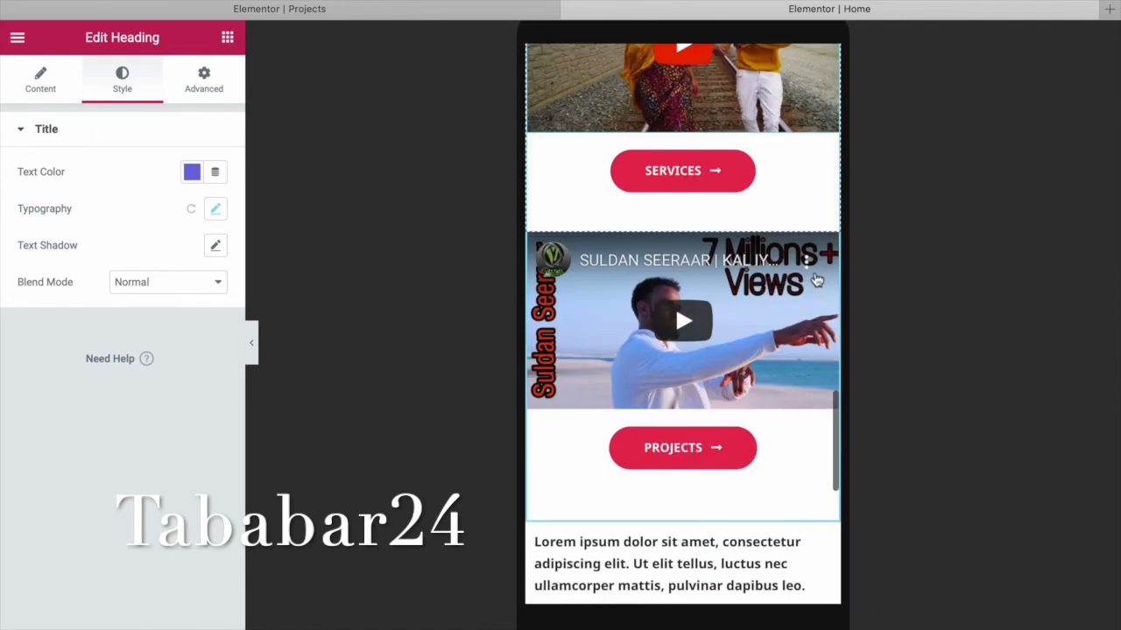
pyautogui.scroll(5, 816, 280)
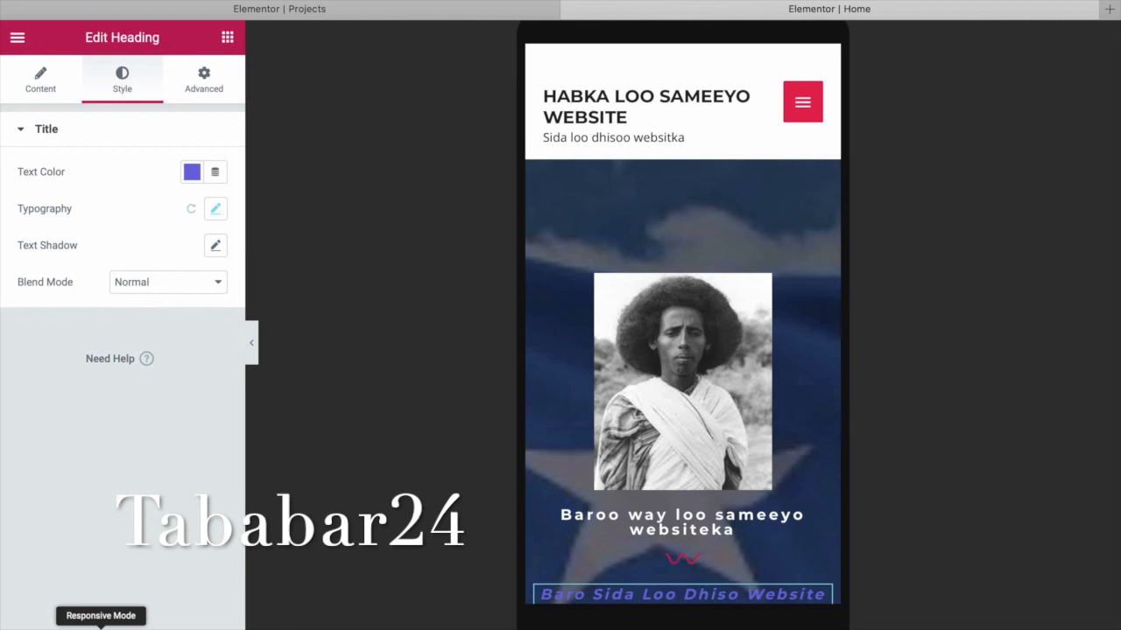
# Compare the Desktop and Mobile previews, then switch the preview to Tablet.
pyautogui.click(101, 623)
pyautogui.click(101, 548)
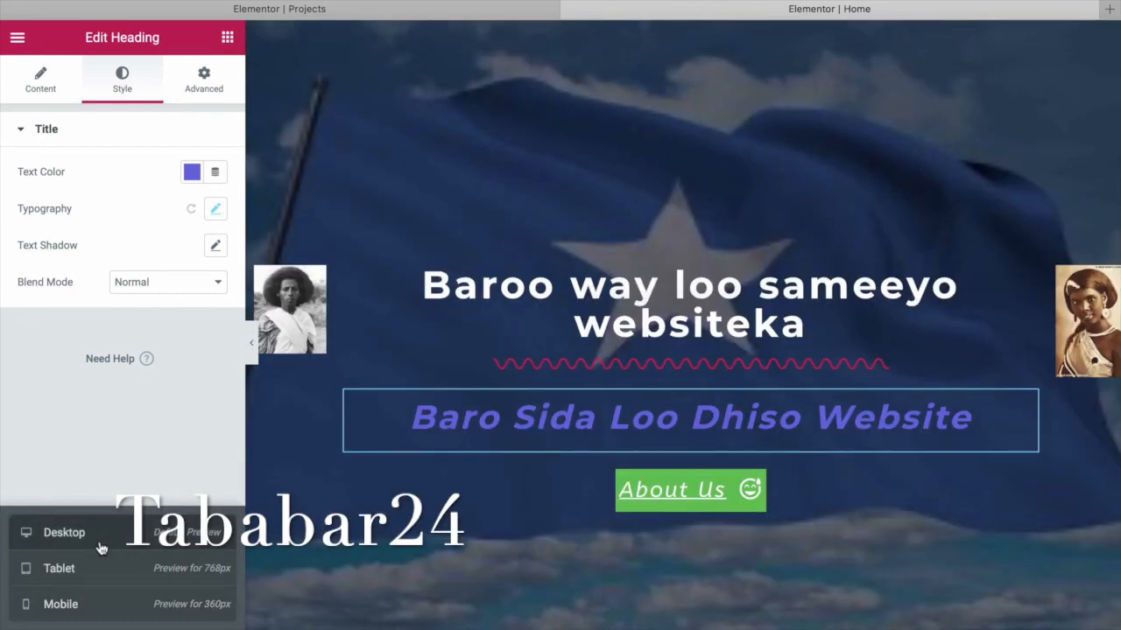
pyautogui.click(61, 604)
pyautogui.scroll(-1, 760, 531)
pyautogui.scroll(-1, 760, 530)
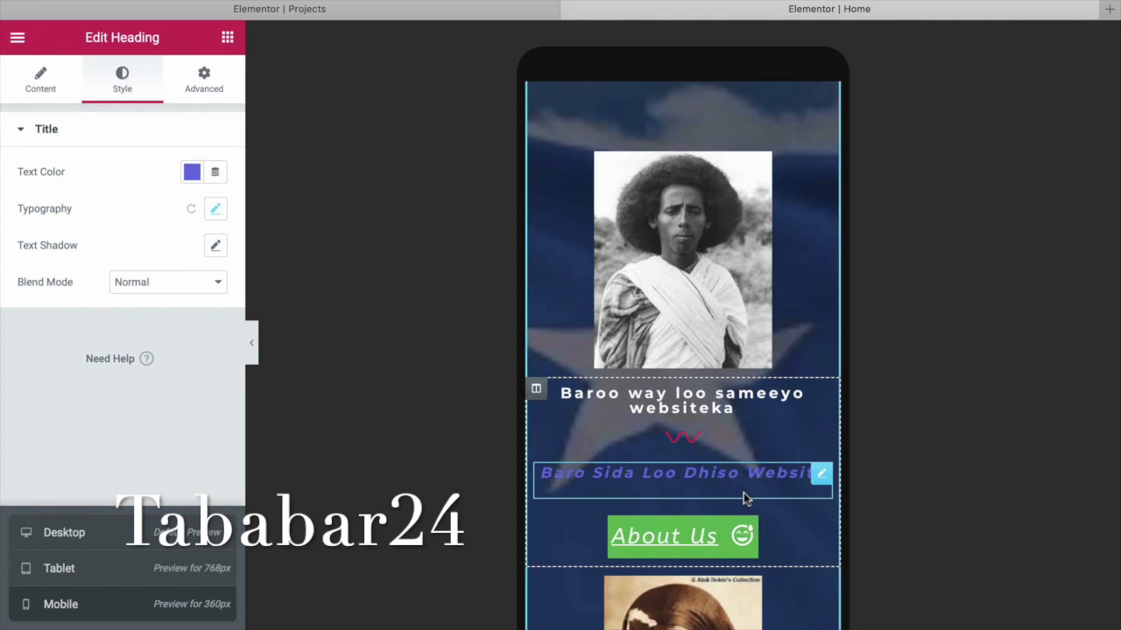
pyautogui.scroll(-5, 743, 492)
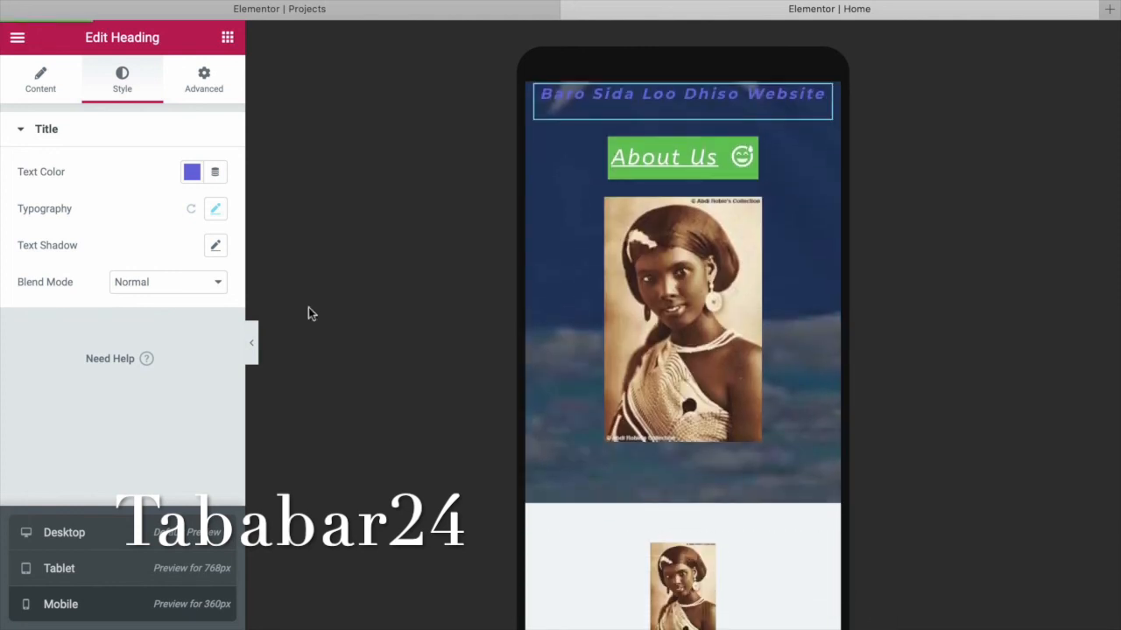
pyautogui.click(83, 571)
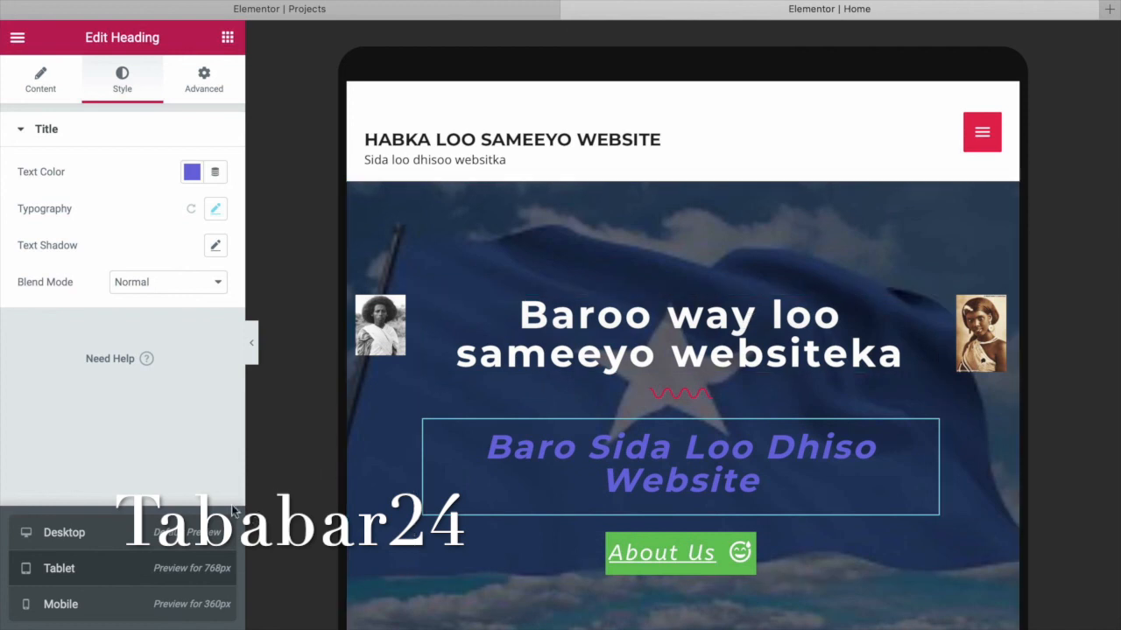
# Set the white hero title's tablet typography size to 33.
pyautogui.click(899, 357)
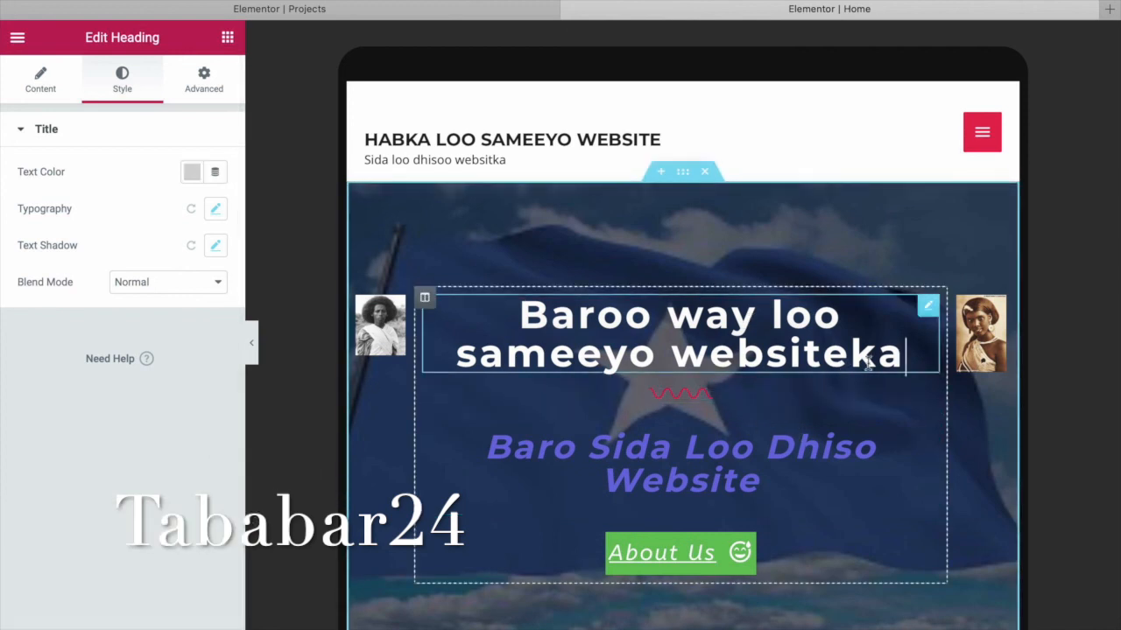
pyautogui.click(216, 213)
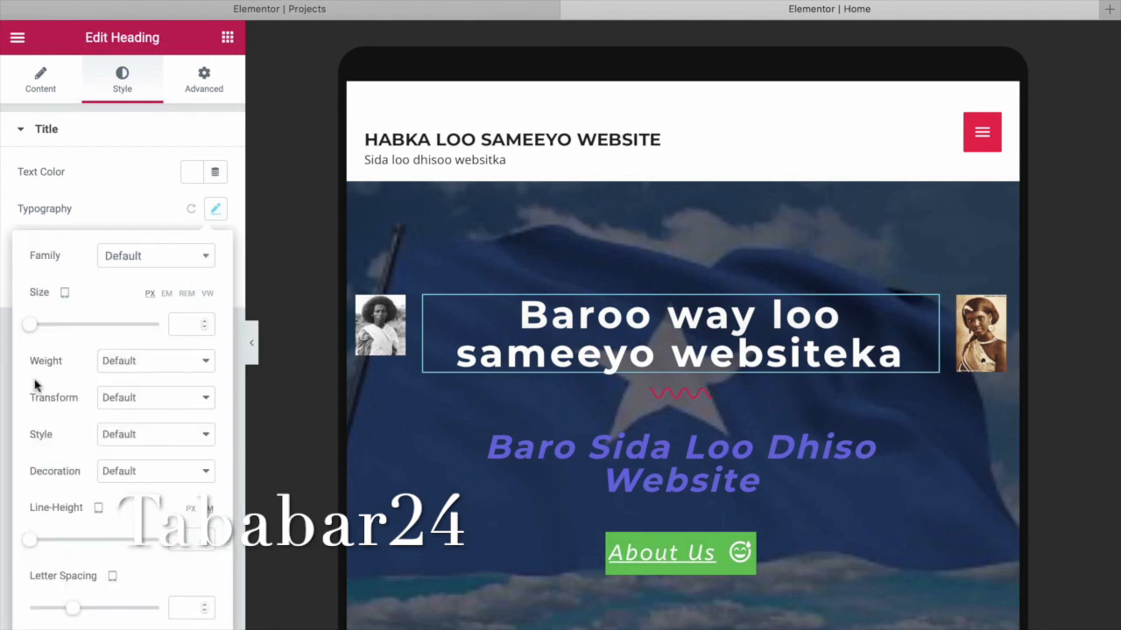
pyautogui.click(37, 329)
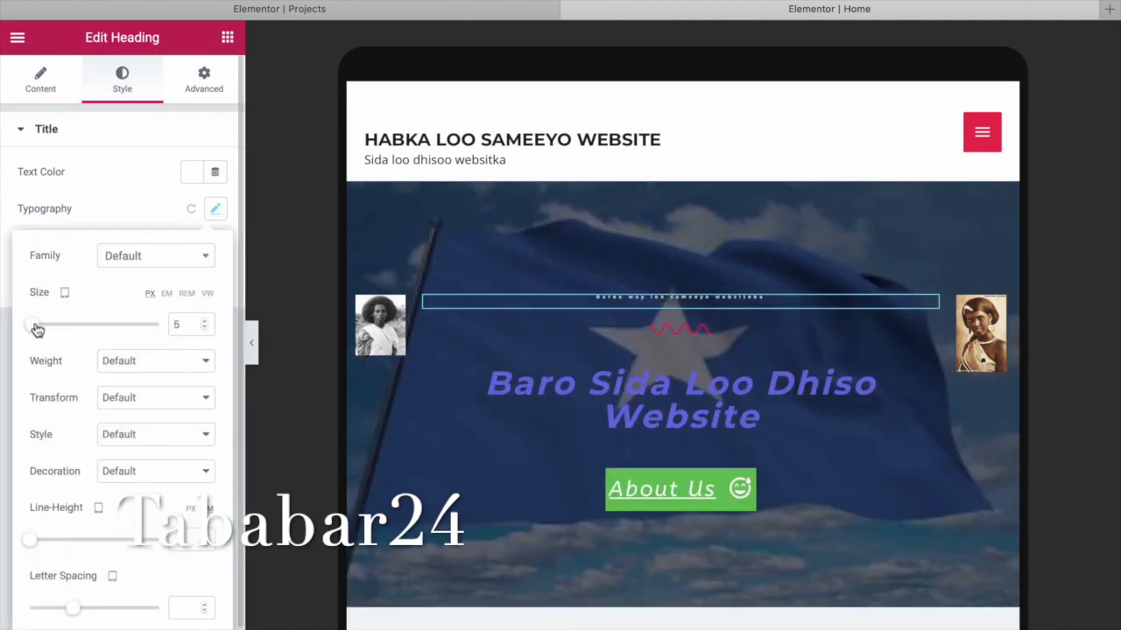
pyautogui.moveTo(40, 328); pyautogui.dragTo(55, 325)
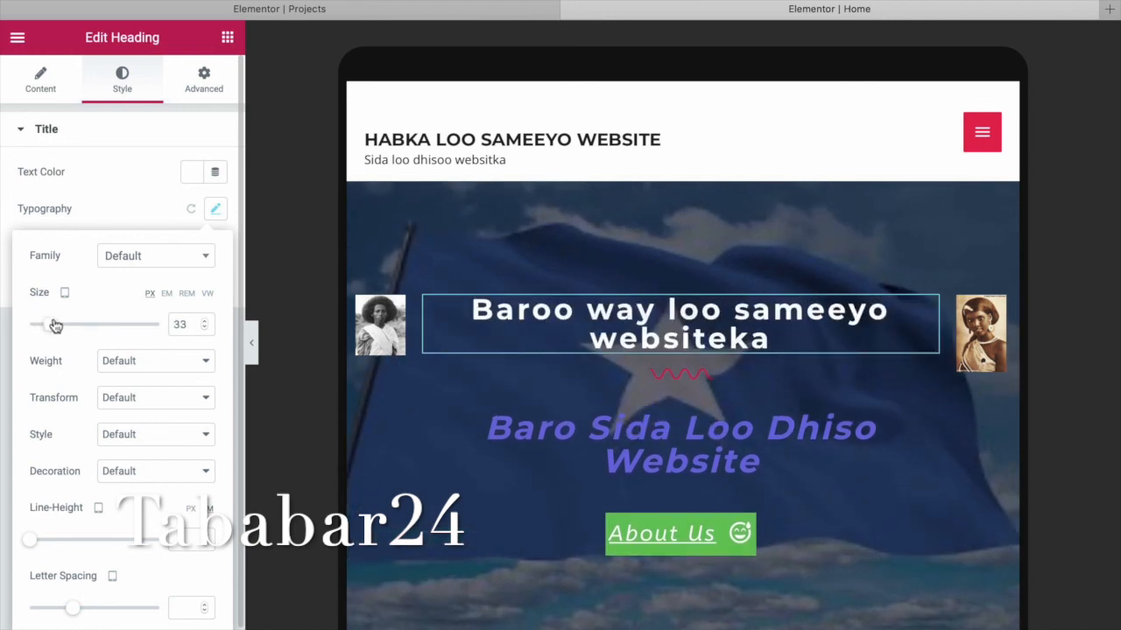
# Set the purple subheading's tablet size to 25 and save the page with Update.
pyautogui.click(641, 443)
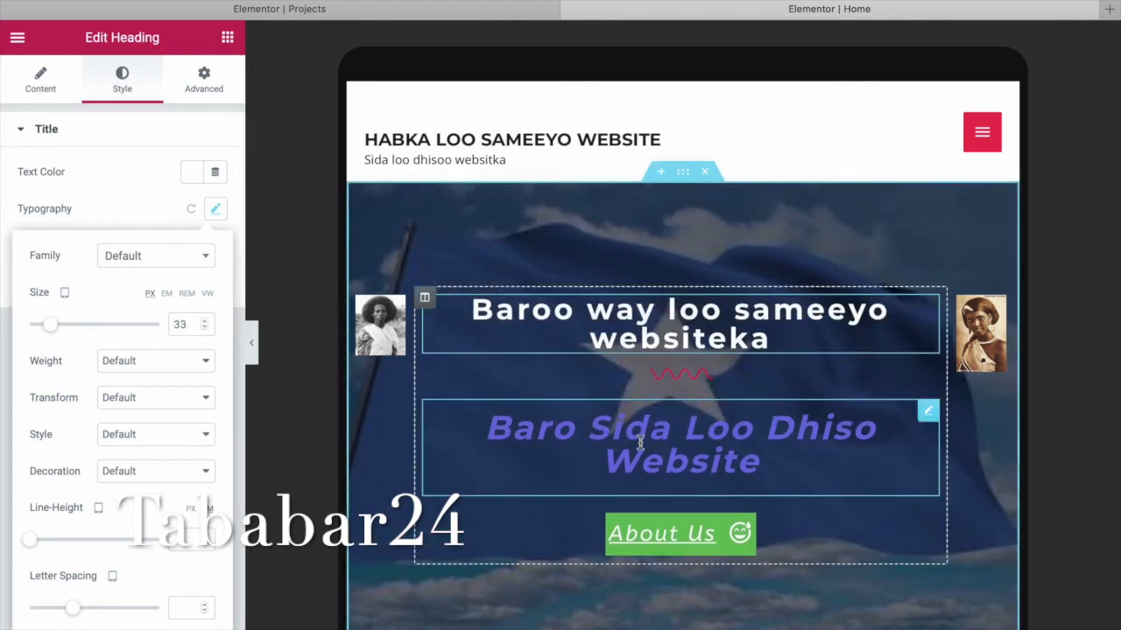
pyautogui.click(216, 213)
pyautogui.moveTo(38, 331)
pyautogui.mouseDown()
pyautogui.moveTo(51, 331)
pyautogui.moveTo(42, 333)
pyautogui.mouseUp()
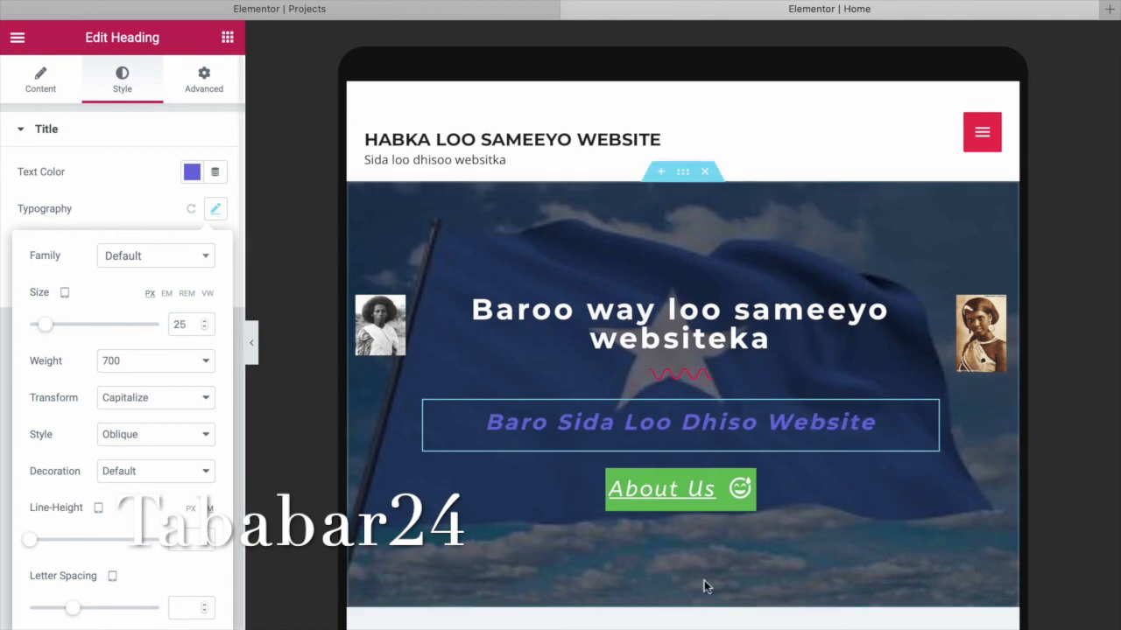
pyautogui.scroll(-3, 774, 519)
pyautogui.scroll(-8, 774, 526)
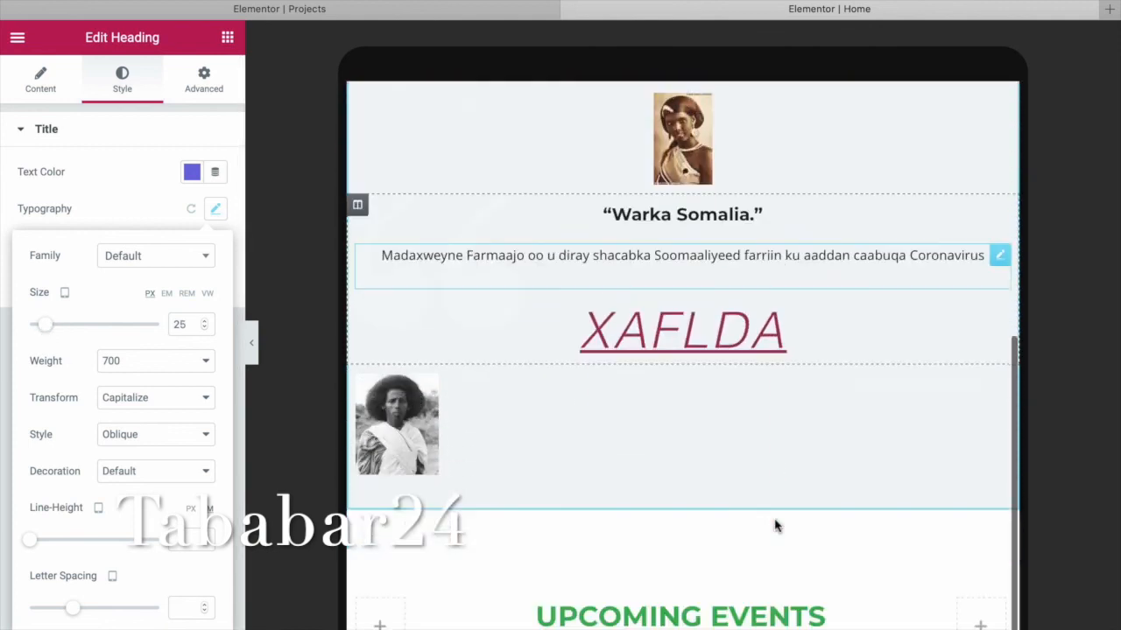
pyautogui.scroll(-5, 776, 527)
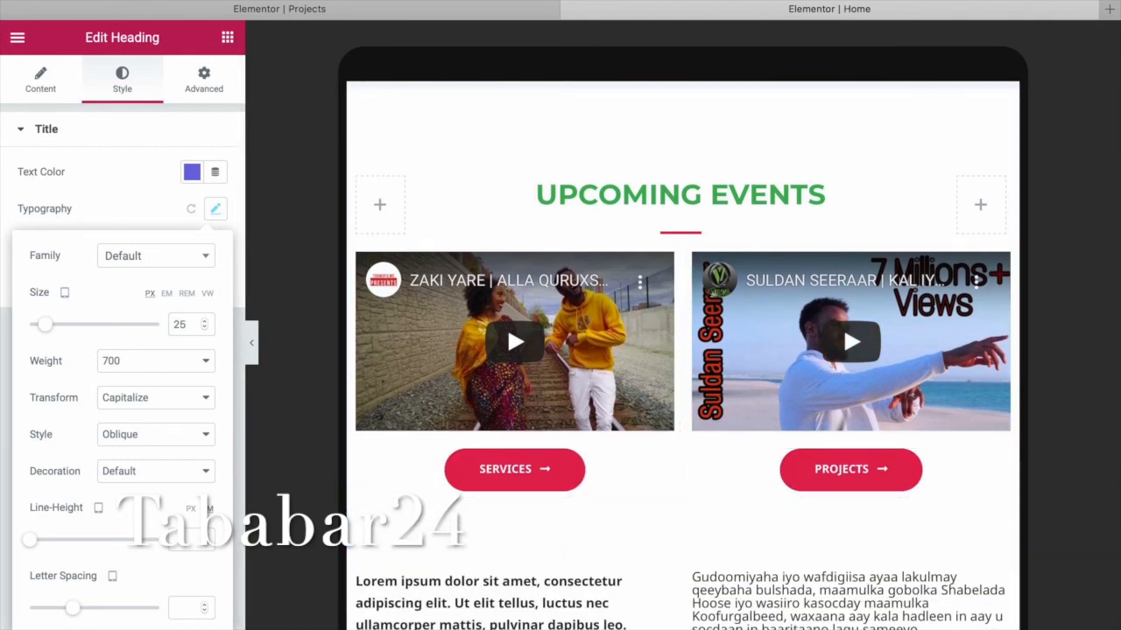
pyautogui.click(179, 627)
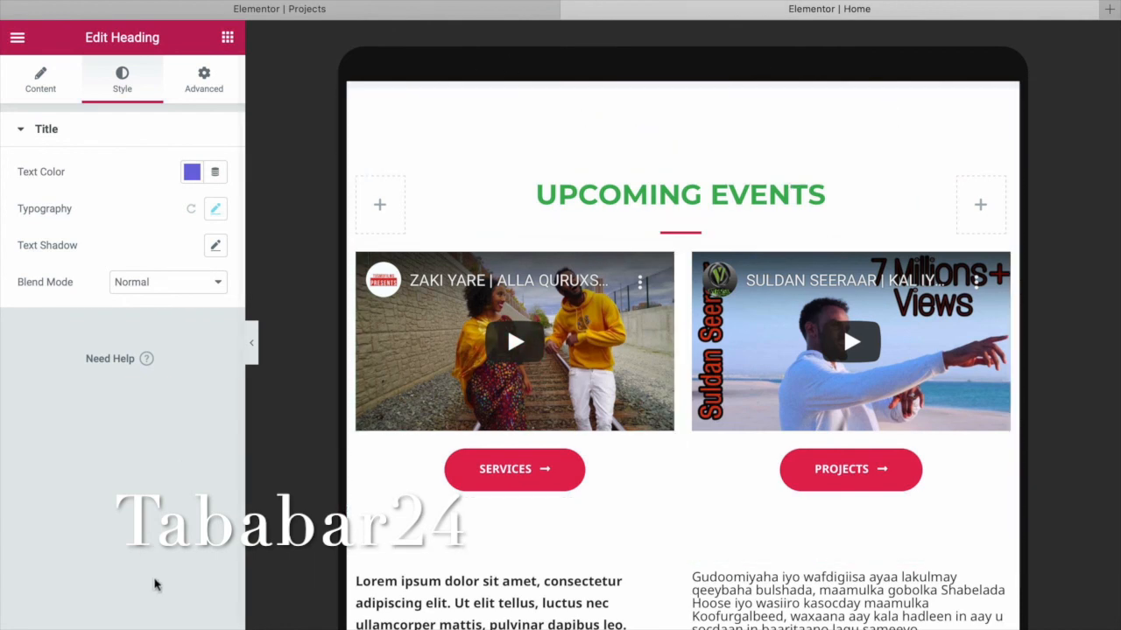
pyautogui.click(100, 624)
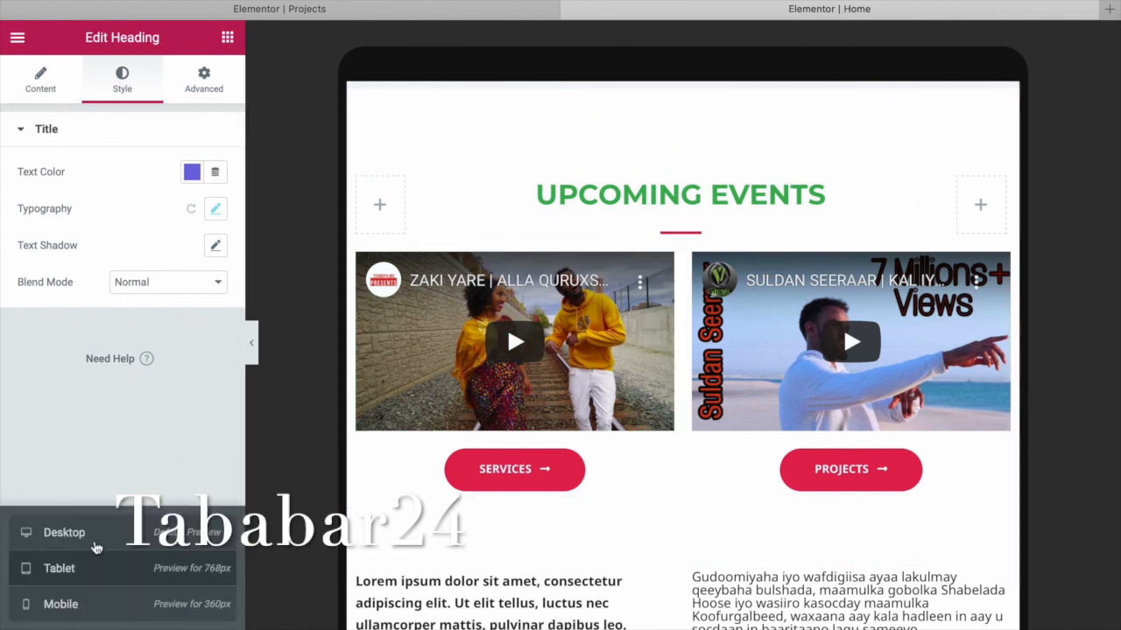
# Switch the preview to desktop width and select the curved hero divider for editing.
pyautogui.click(95, 541)
pyautogui.scroll(10, 545, 417)
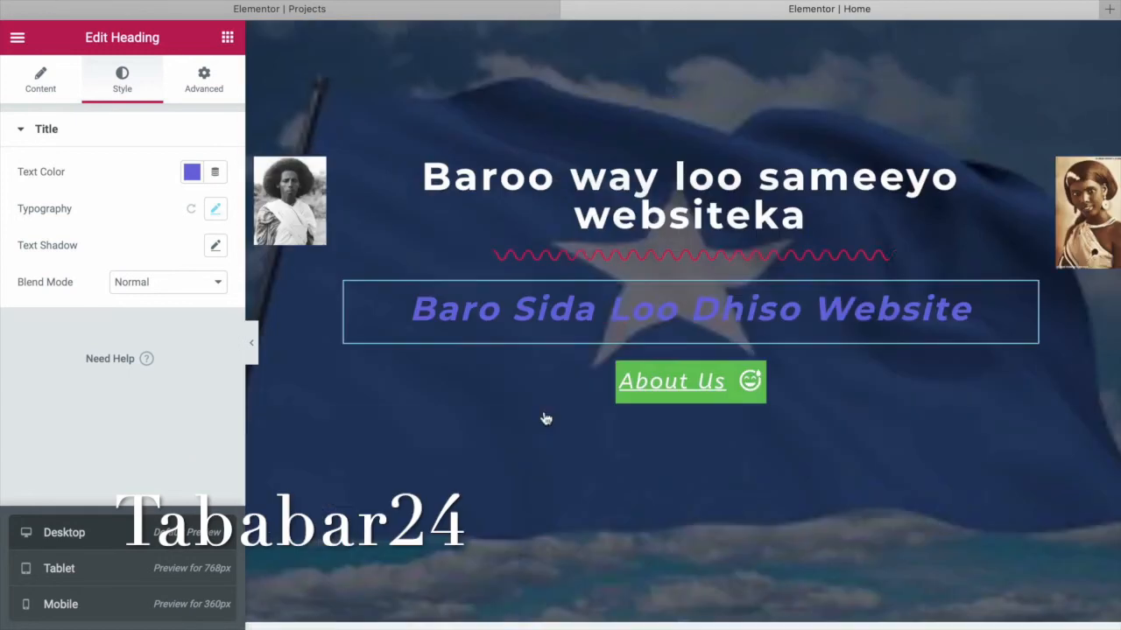
pyautogui.scroll(-2, 268, 377)
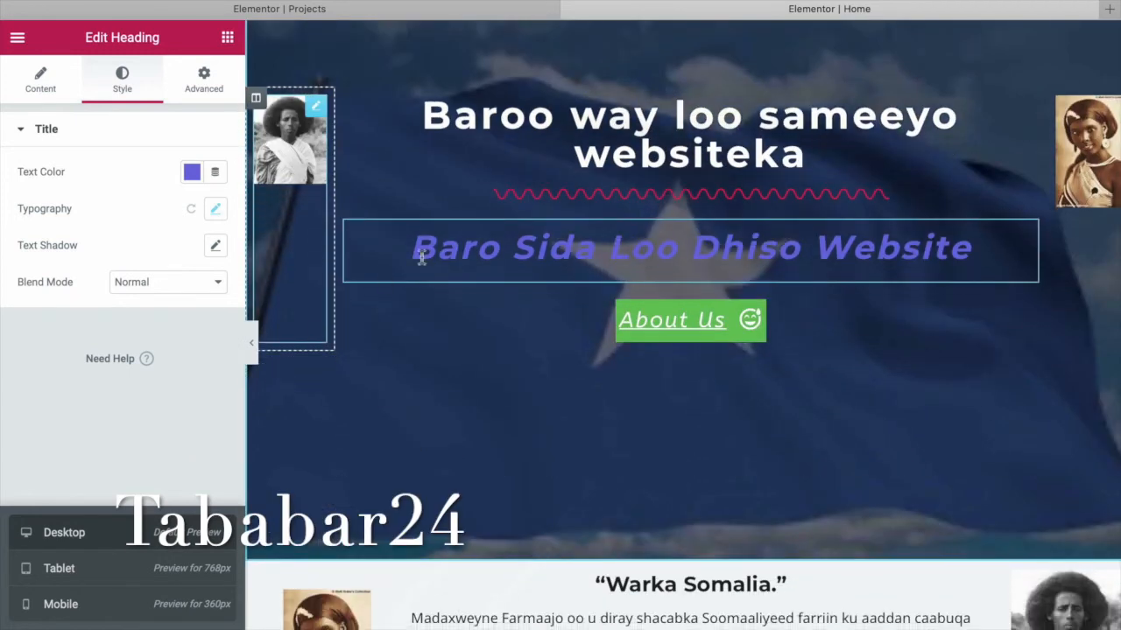
pyautogui.click(624, 198)
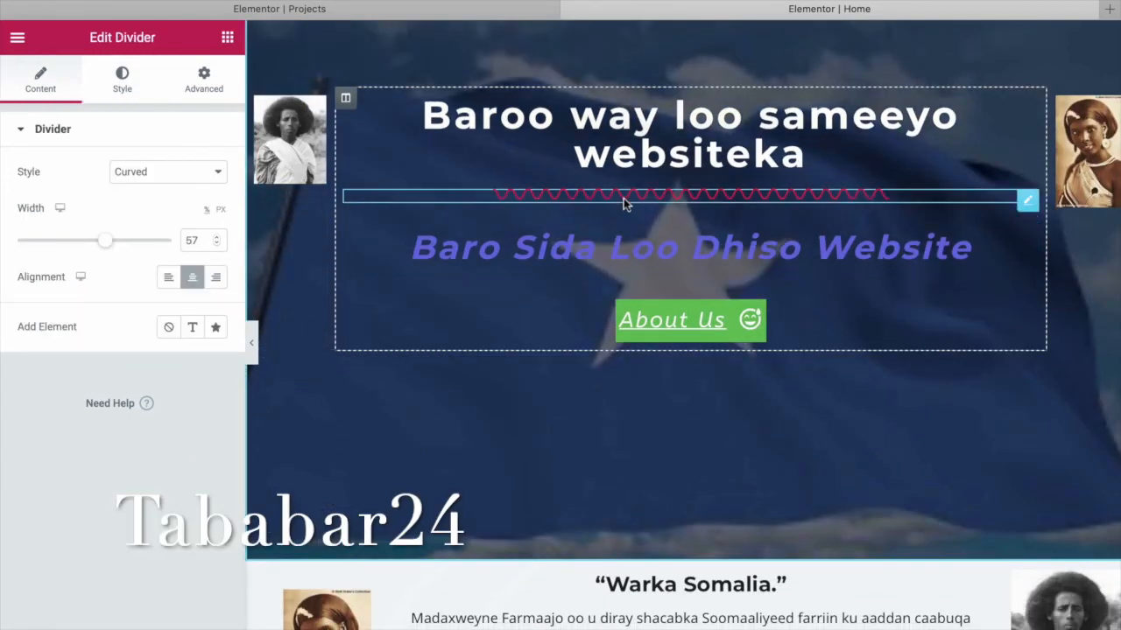
pyautogui.click(127, 95)
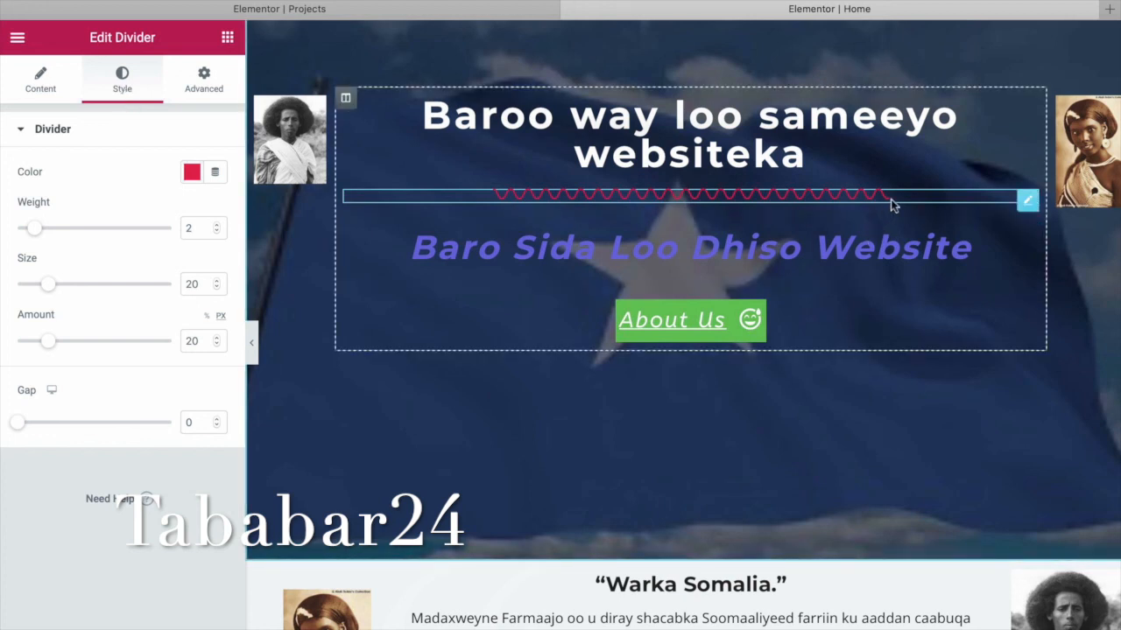
pyautogui.rightClick(1025, 204)
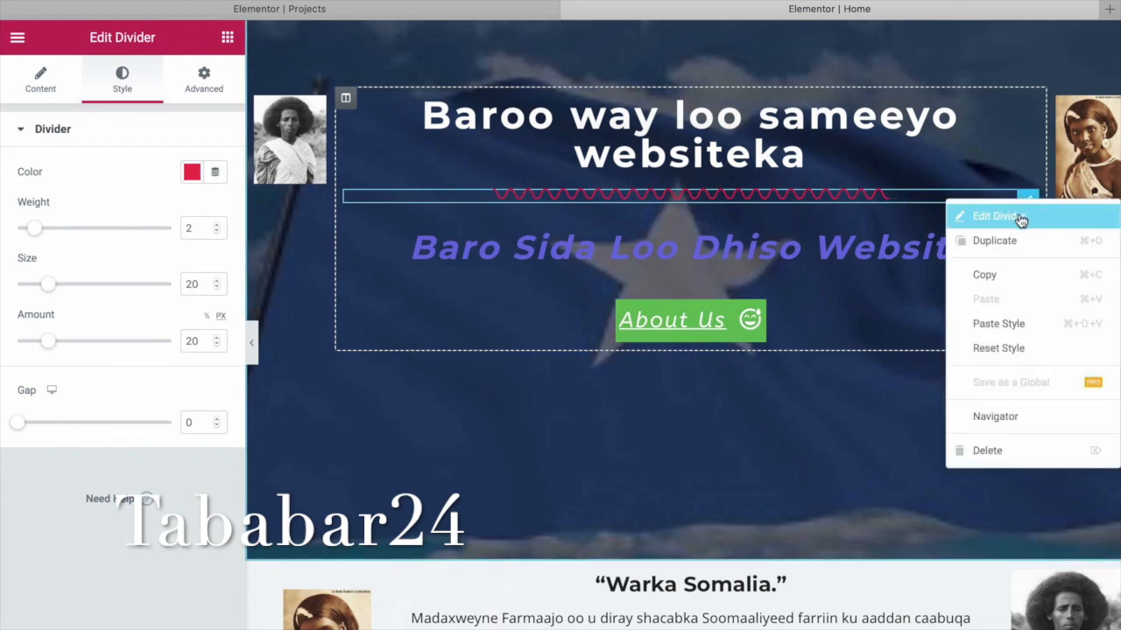
pyautogui.click(1020, 220)
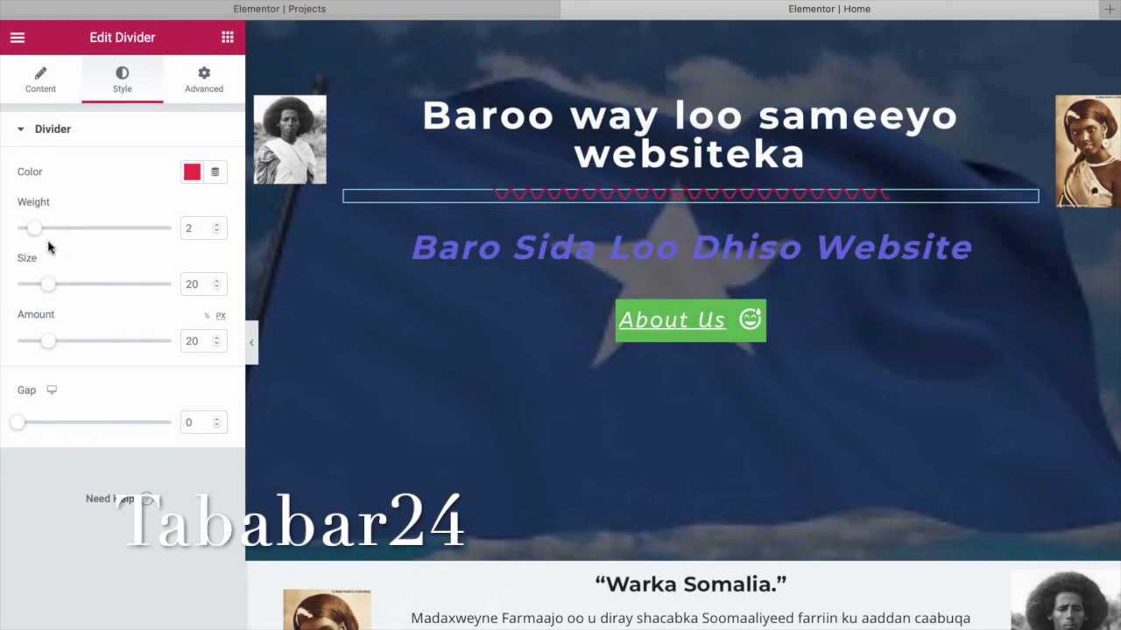
# Change the divider style from Curved to Solid and update the page.
pyautogui.click(193, 173)
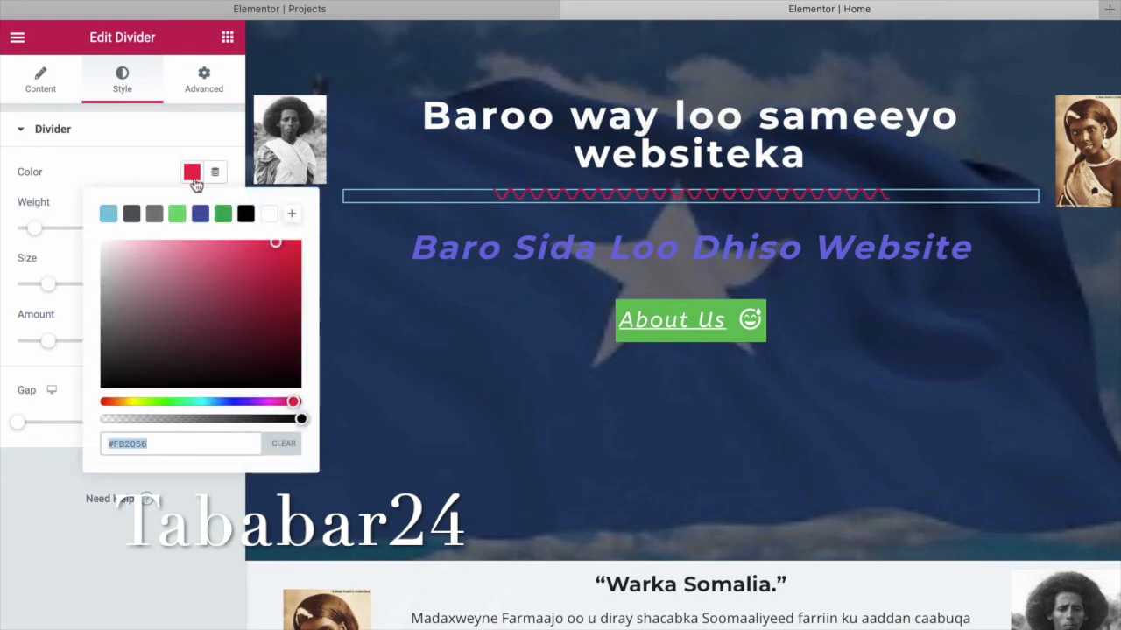
pyautogui.click(192, 175)
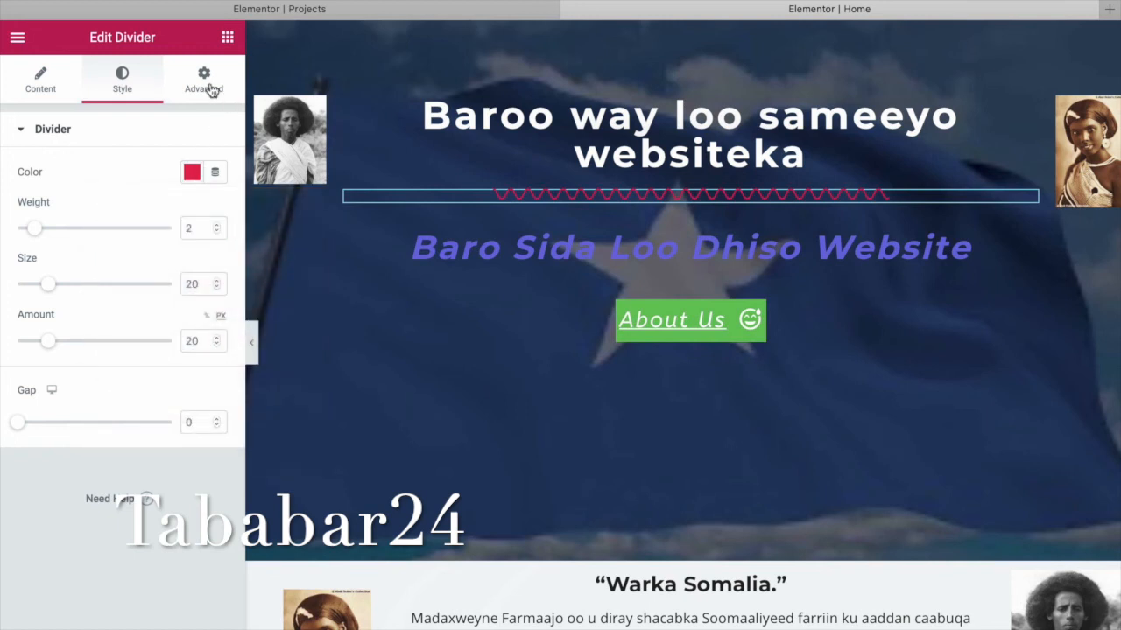
pyautogui.click(207, 86)
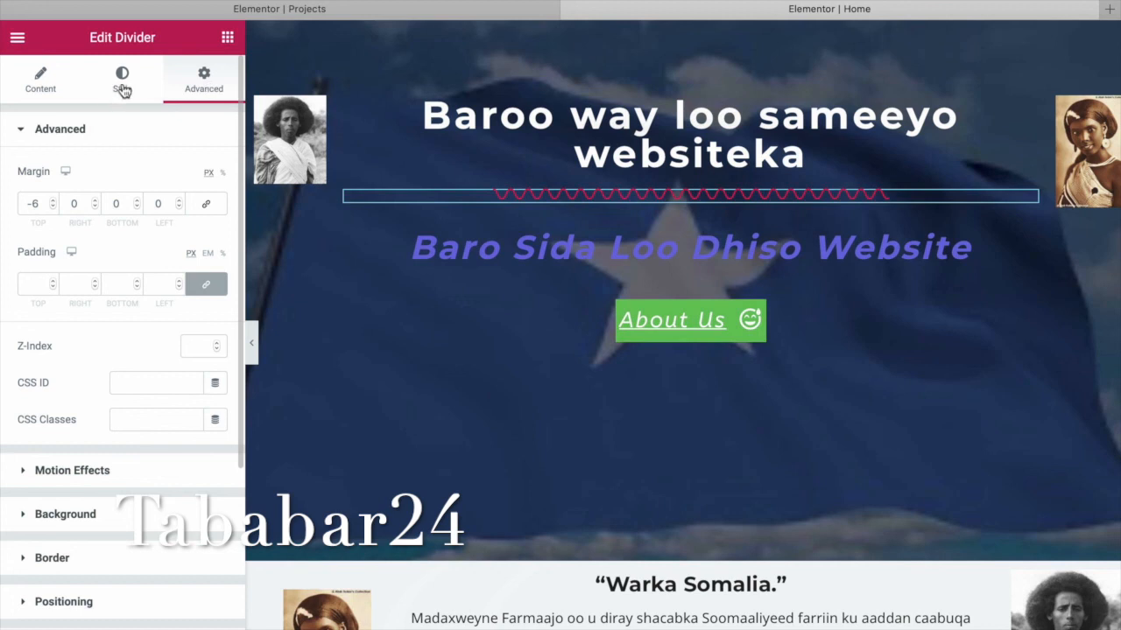
pyautogui.click(42, 84)
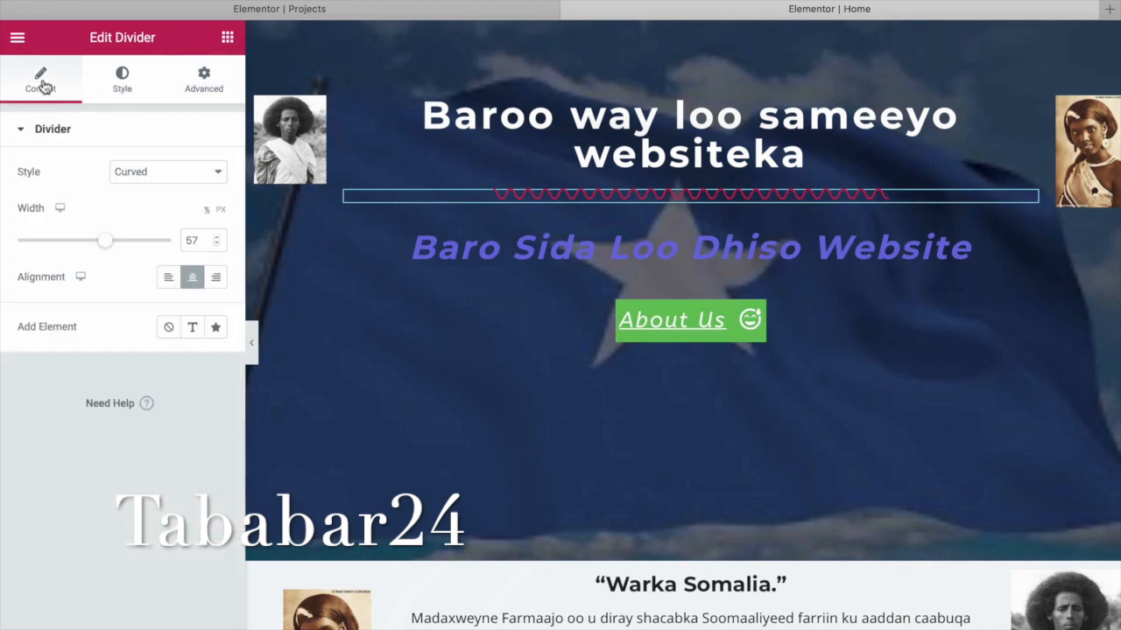
pyautogui.click(218, 175)
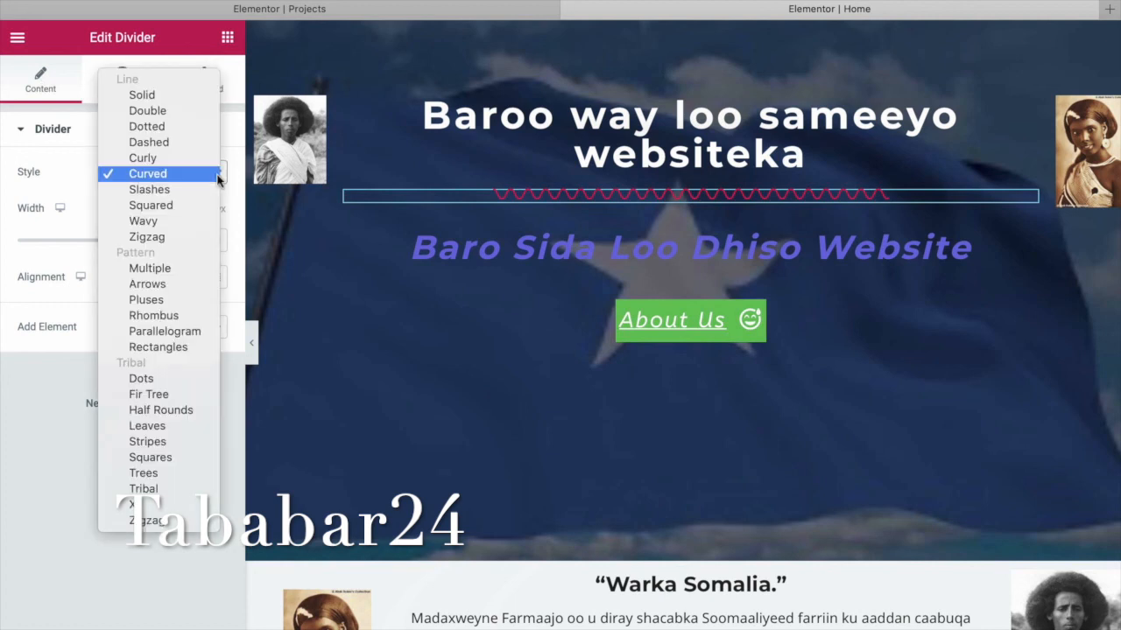
pyautogui.click(190, 95)
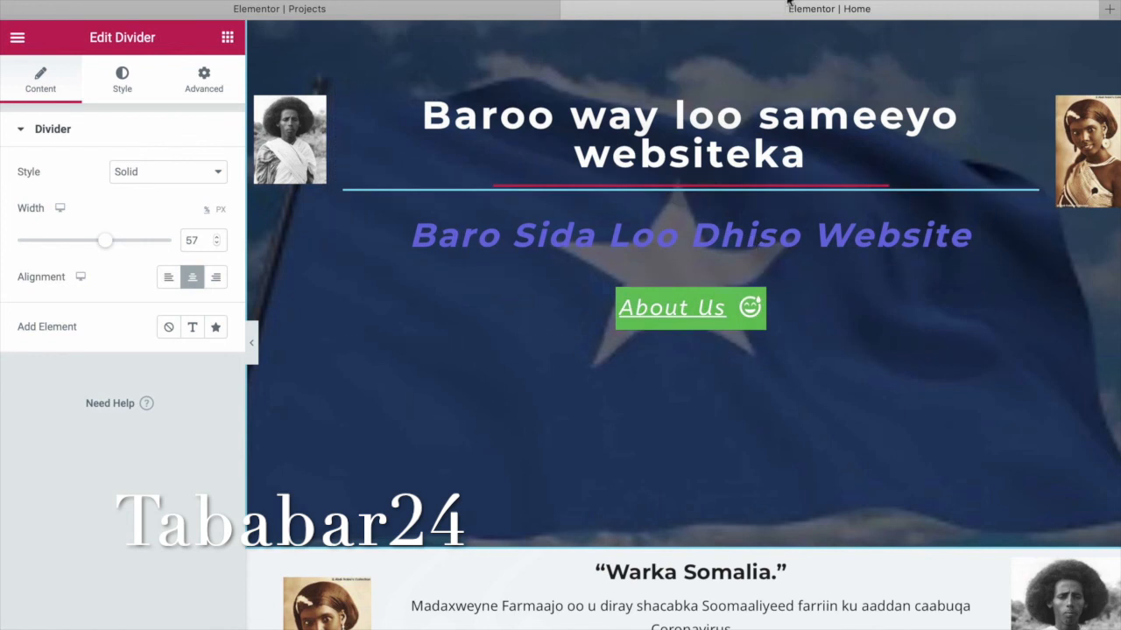
pyautogui.click(106, 627)
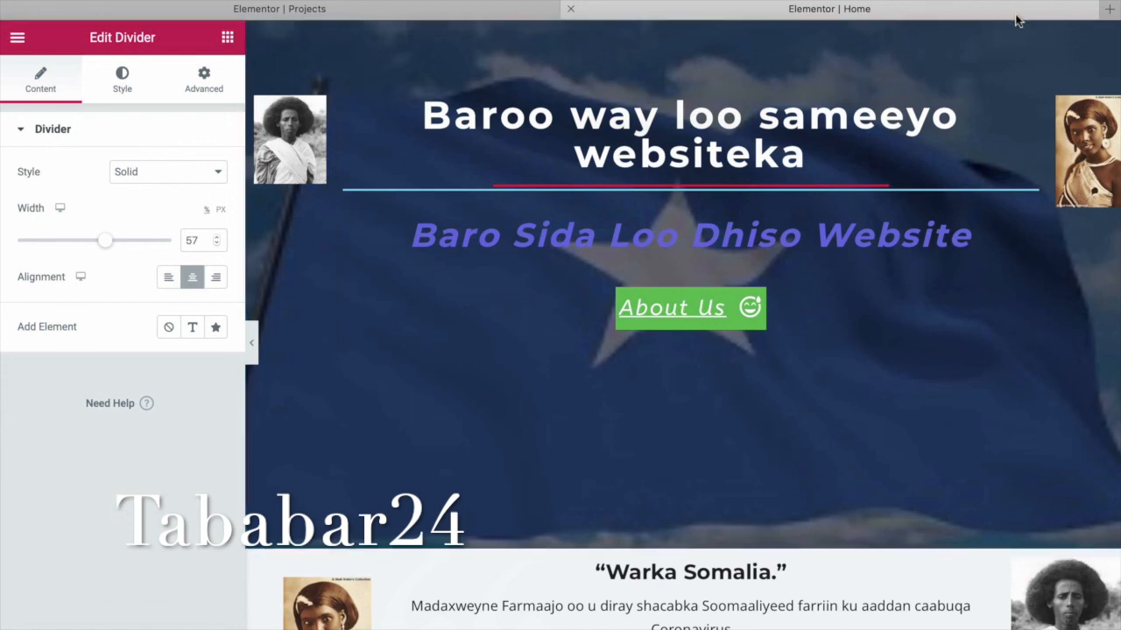
# Open the live site in a new tab, scroll through the home page, then go to Projects.
pyautogui.click(1108, 9)
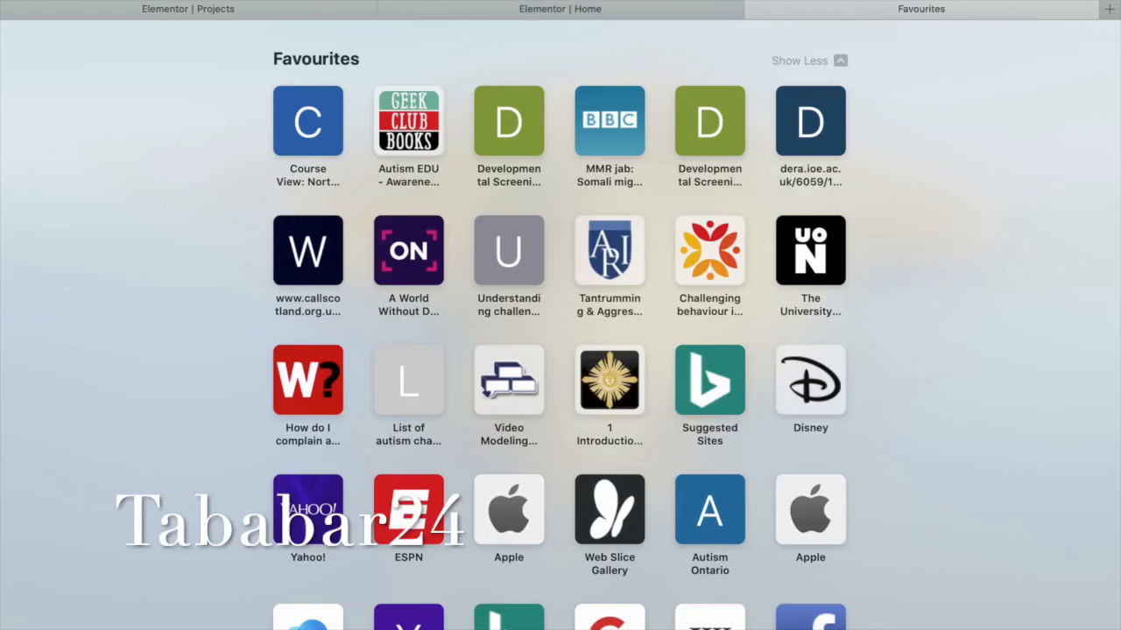
pyautogui.write('tab')
pyautogui.press('Return')
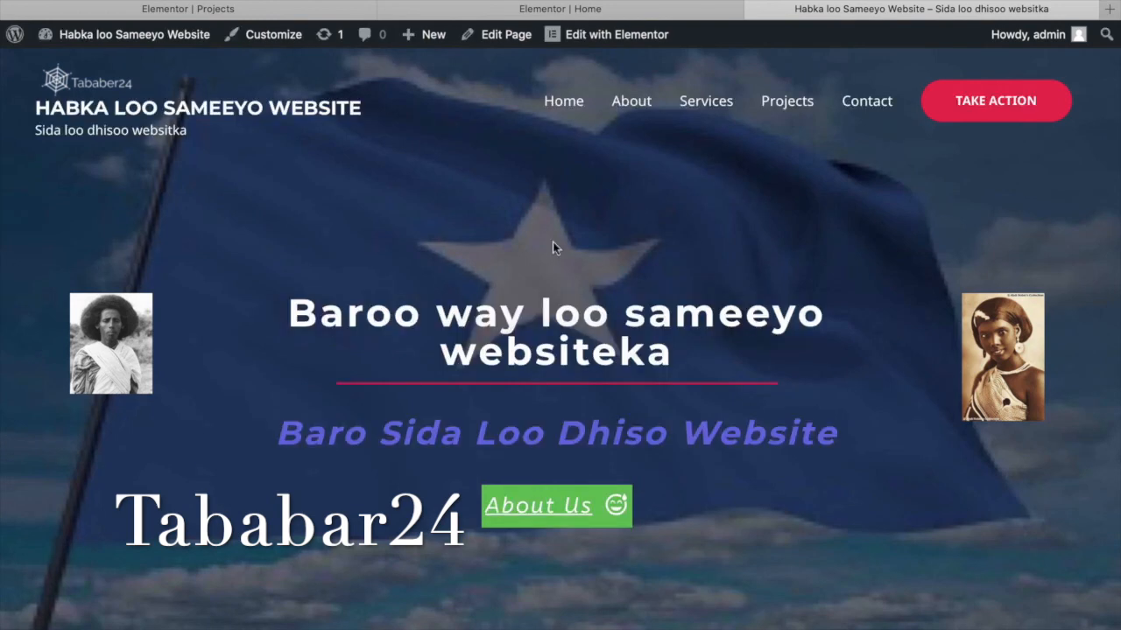
pyautogui.scroll(-3, 688, 406)
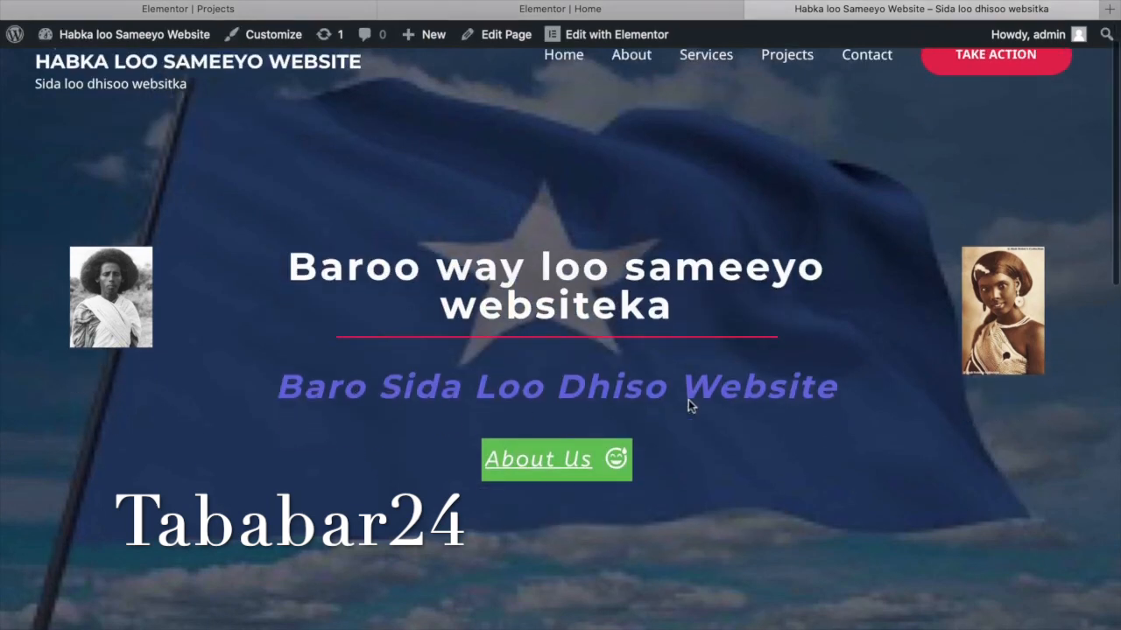
pyautogui.scroll(-10, 688, 405)
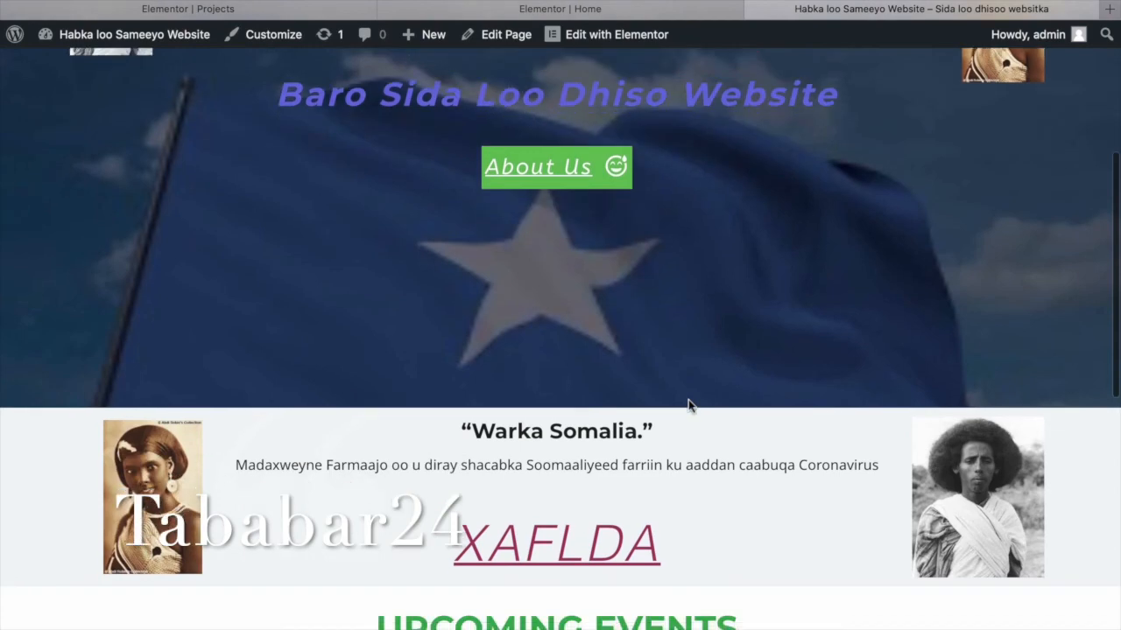
pyautogui.scroll(-4, 691, 407)
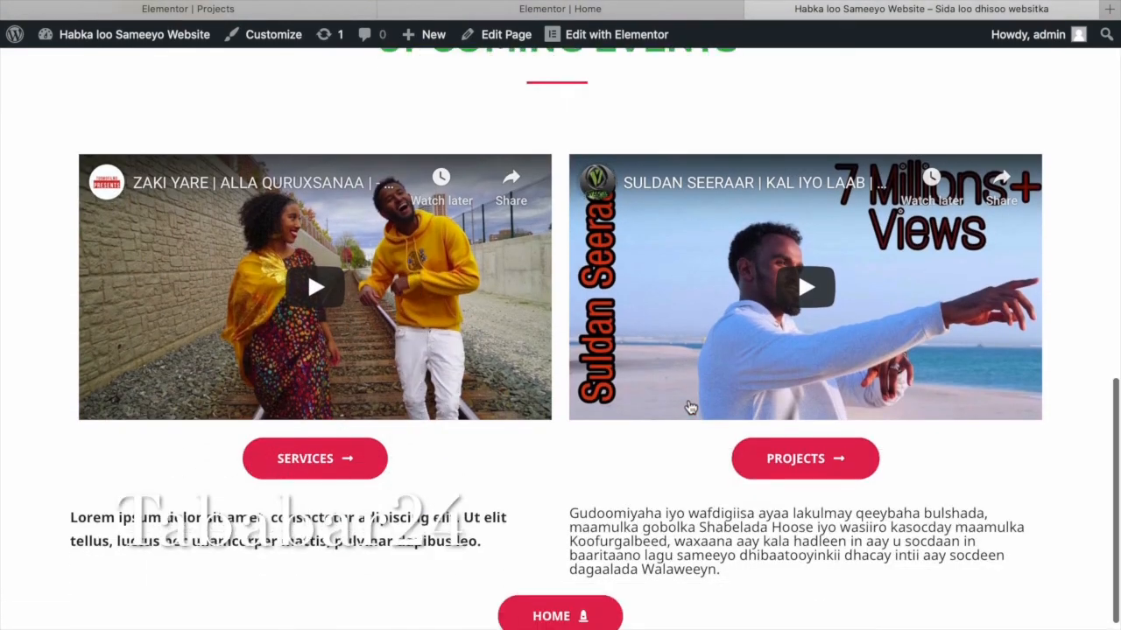
pyautogui.scroll(10, 691, 407)
pyautogui.scroll(4, 690, 407)
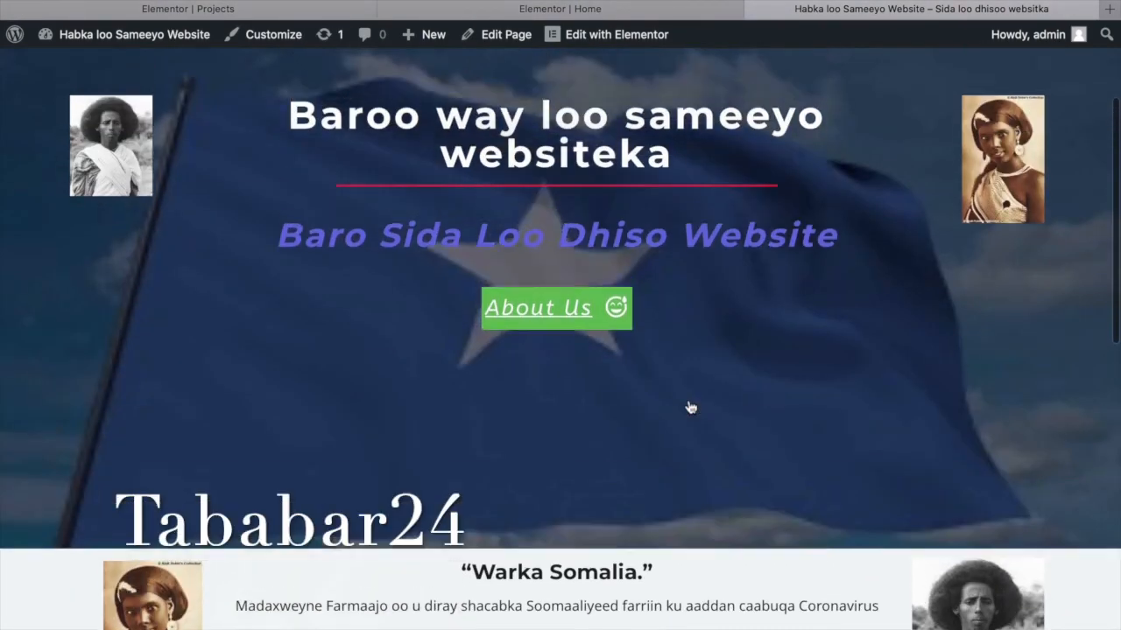
pyautogui.scroll(-3, 688, 406)
pyautogui.scroll(-3, 688, 405)
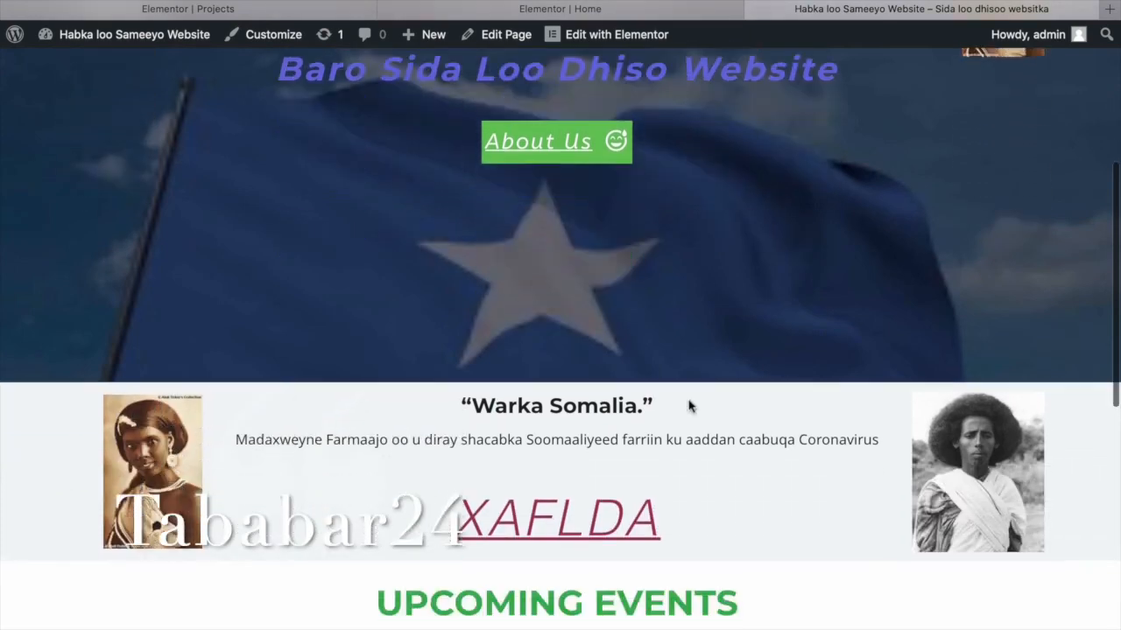
pyautogui.scroll(2, 688, 406)
pyautogui.scroll(4, 688, 405)
pyautogui.scroll(-6, 688, 405)
pyautogui.scroll(-5, 690, 405)
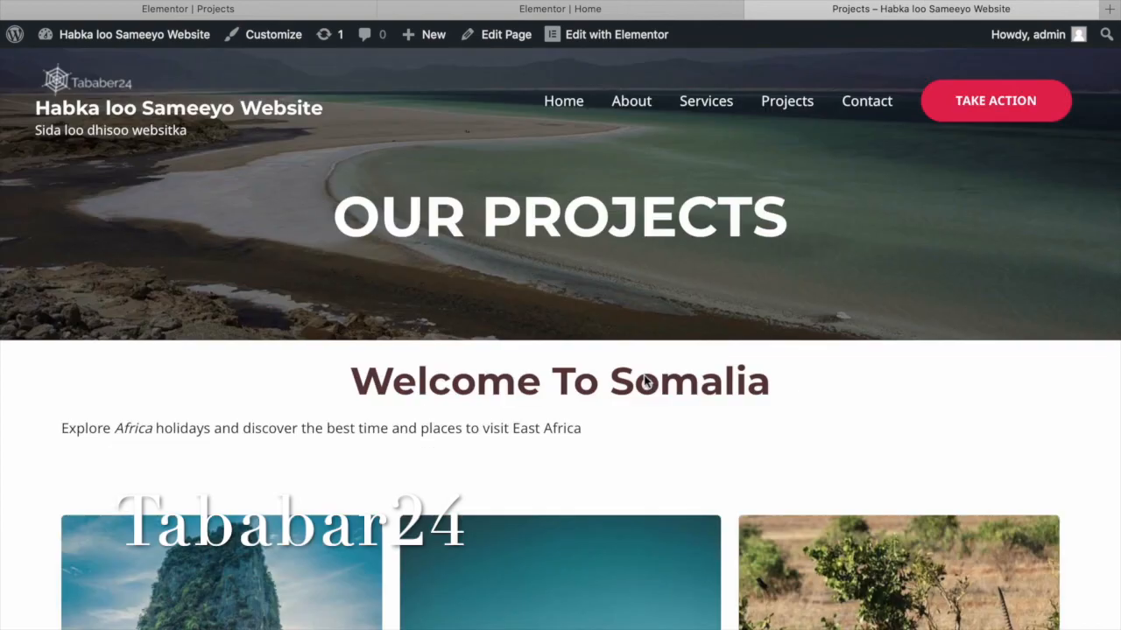
pyautogui.scroll(-10, 644, 382)
pyautogui.scroll(-2, 645, 380)
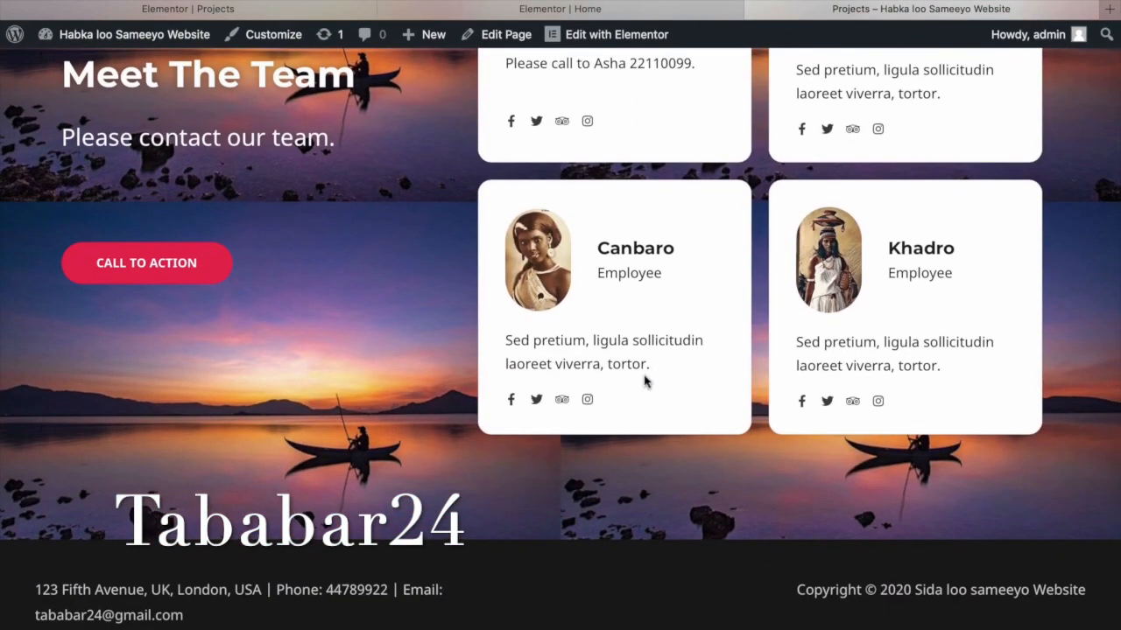
pyautogui.scroll(12, 644, 378)
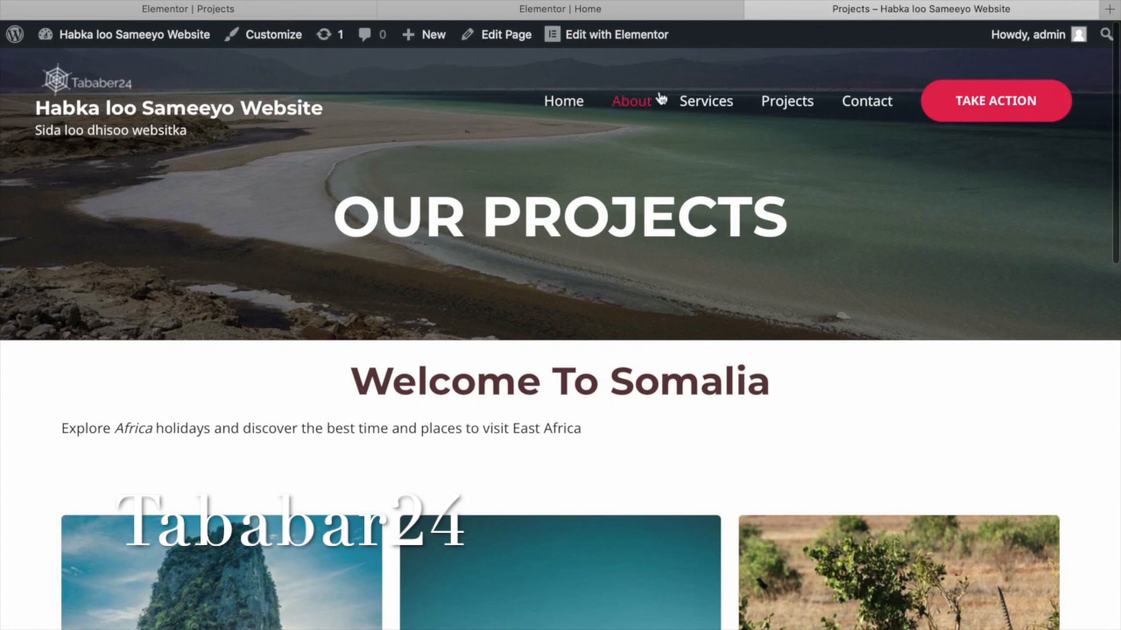
pyautogui.click(598, 37)
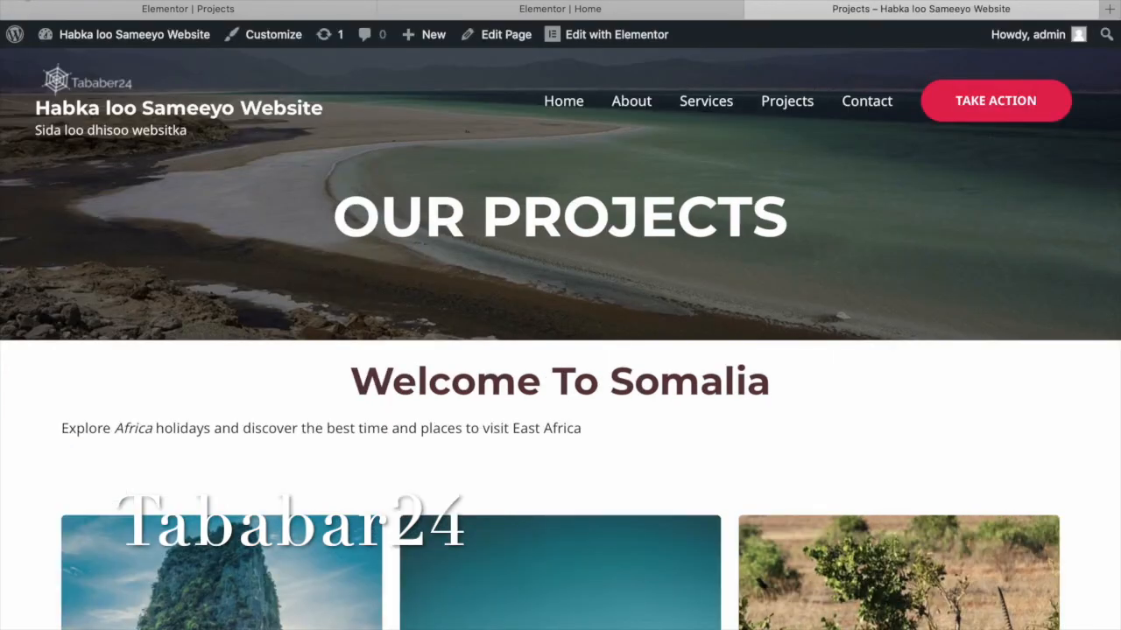
# Open the Customizer, inspect the Menu items, then go to Header > Primary Menu settings.
pyautogui.click(281, 41)
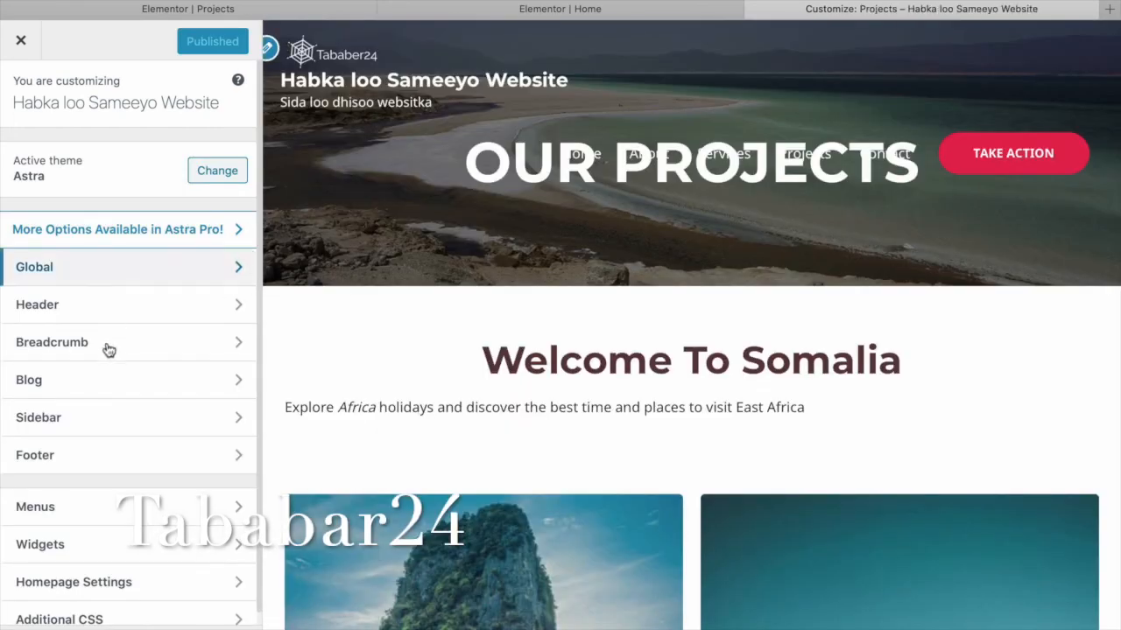
pyautogui.click(129, 511)
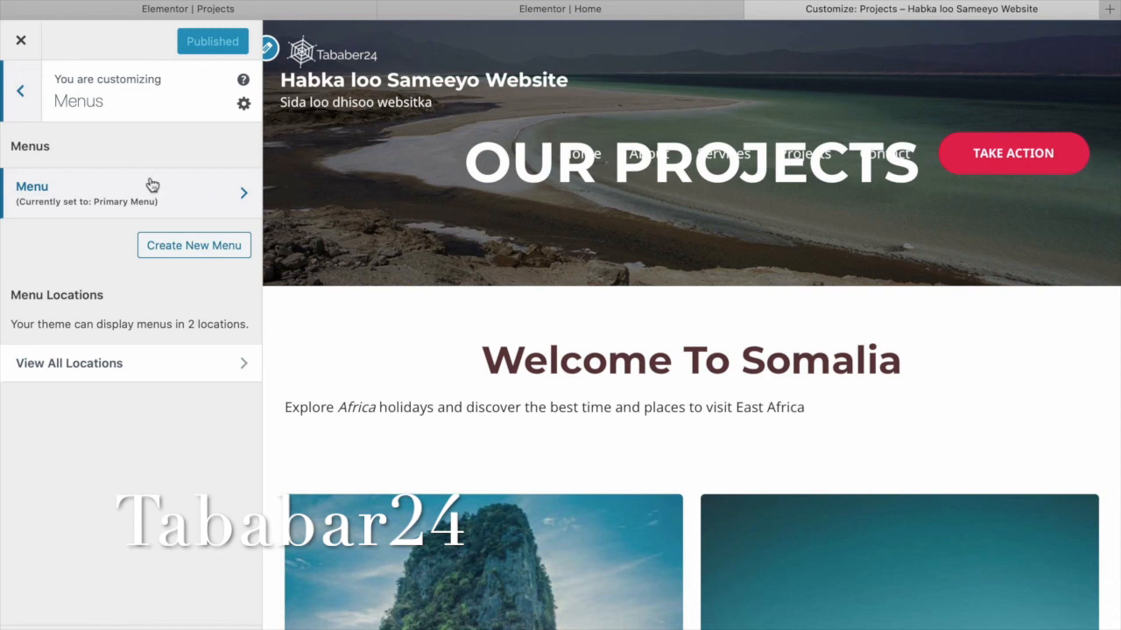
pyautogui.click(183, 191)
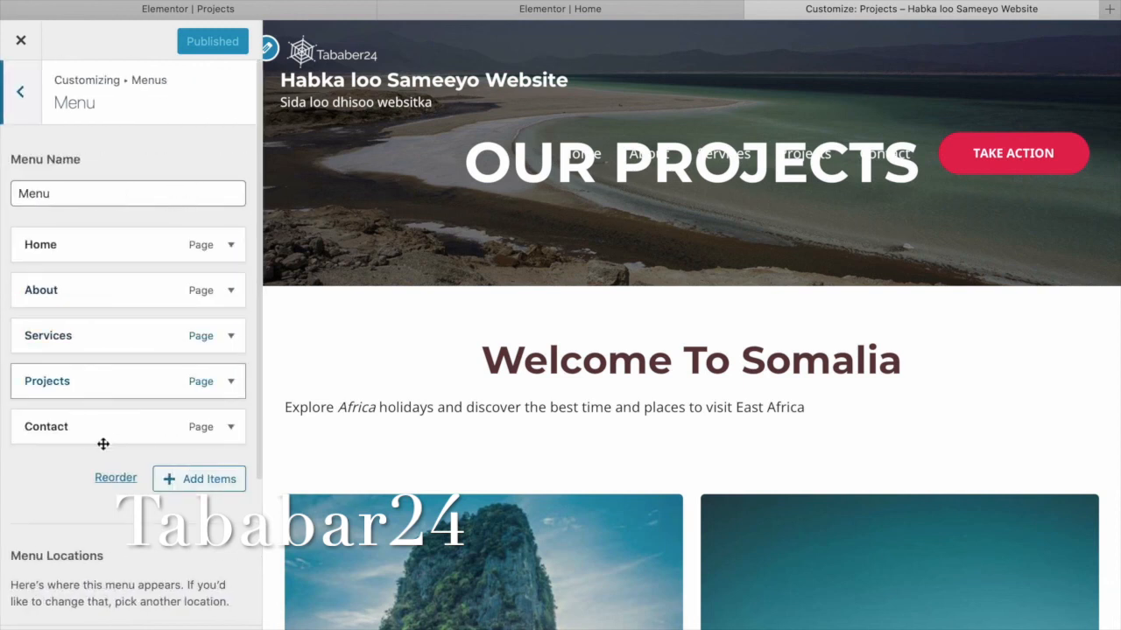
pyautogui.scroll(-5, 139, 439)
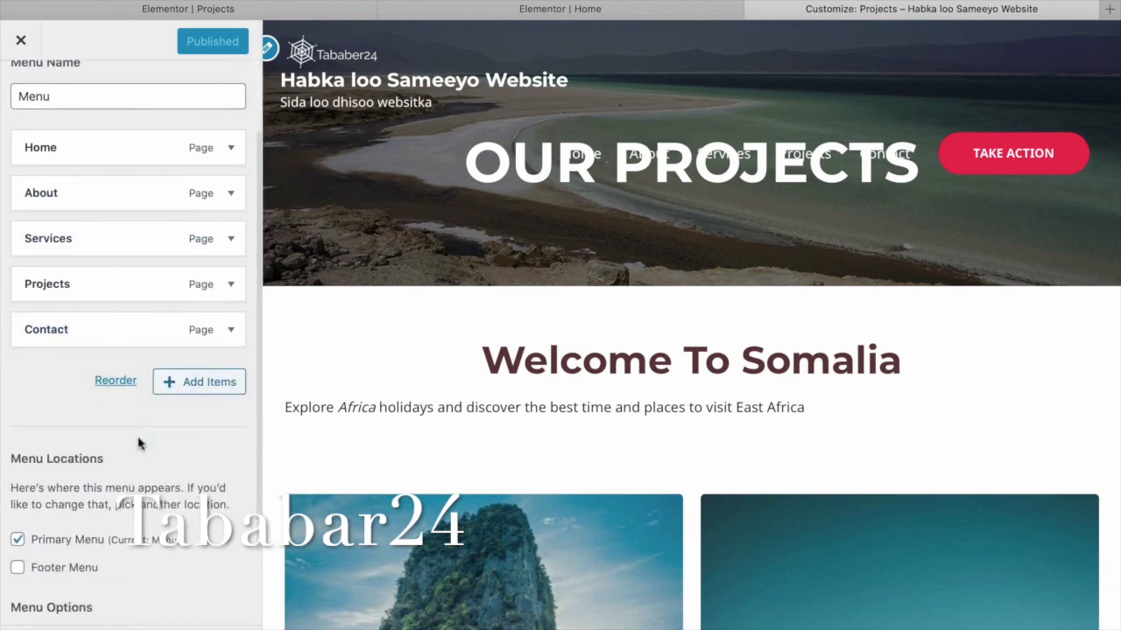
pyautogui.scroll(3, 139, 442)
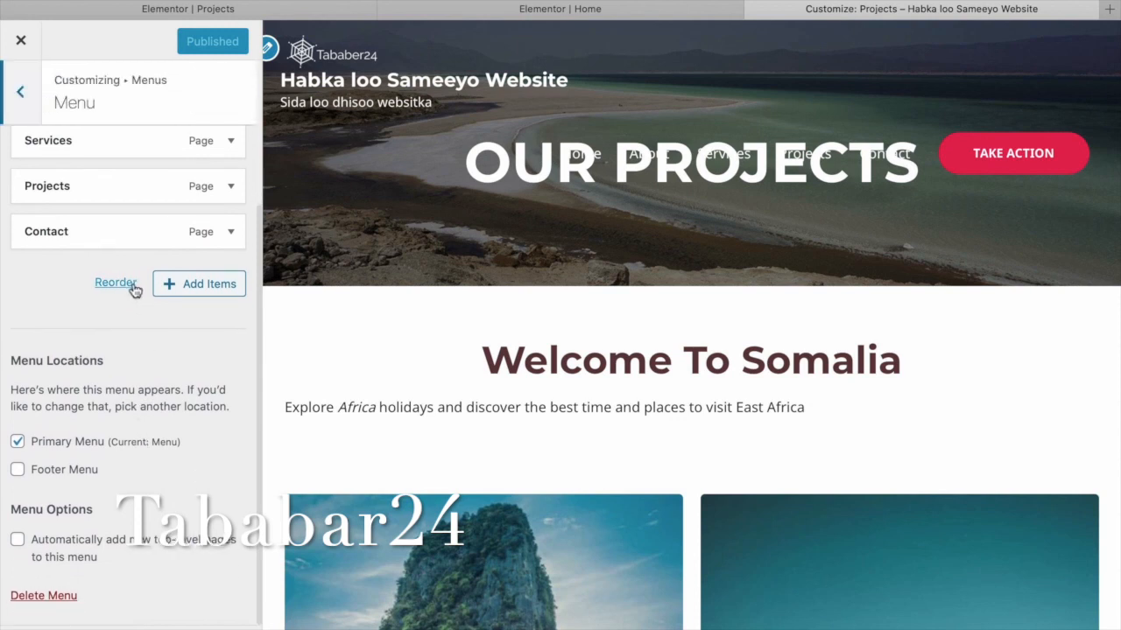
pyautogui.scroll(2, 84, 289)
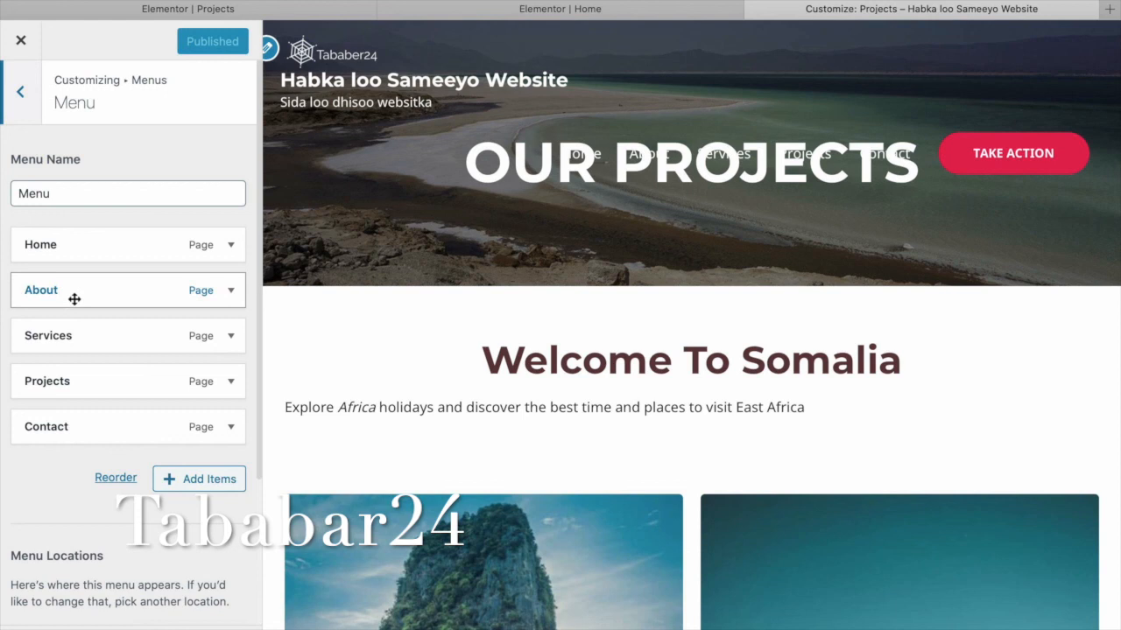
pyautogui.moveTo(77, 298)
pyautogui.mouseDown()
pyautogui.moveTo(78, 268)
pyautogui.moveTo(81, 288)
pyautogui.mouseUp()
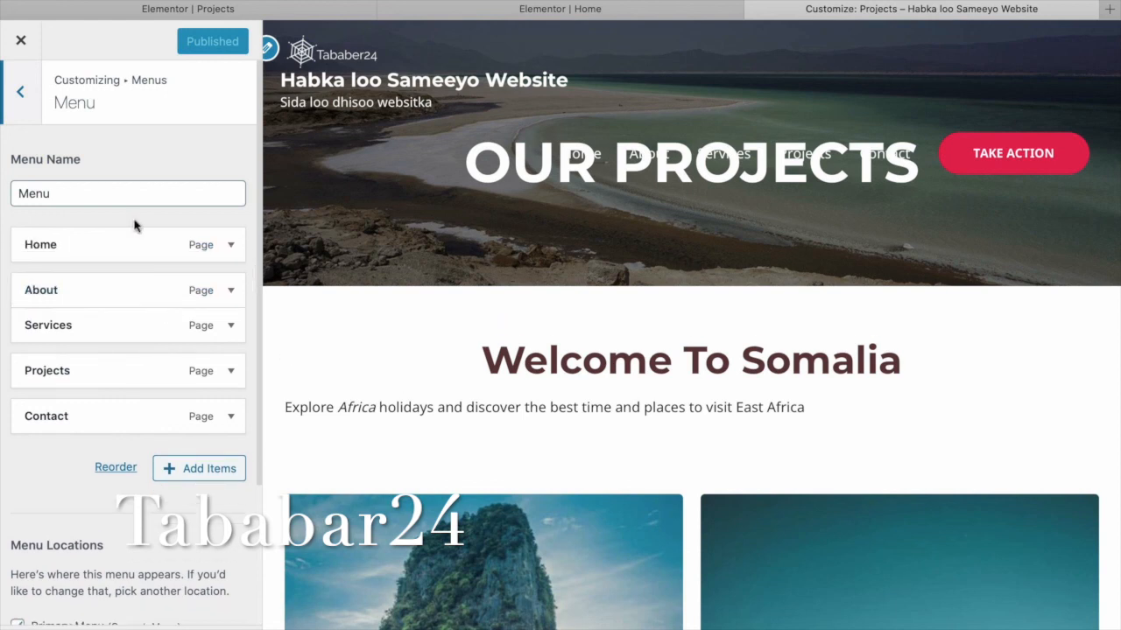
pyautogui.click(27, 103)
pyautogui.click(29, 105)
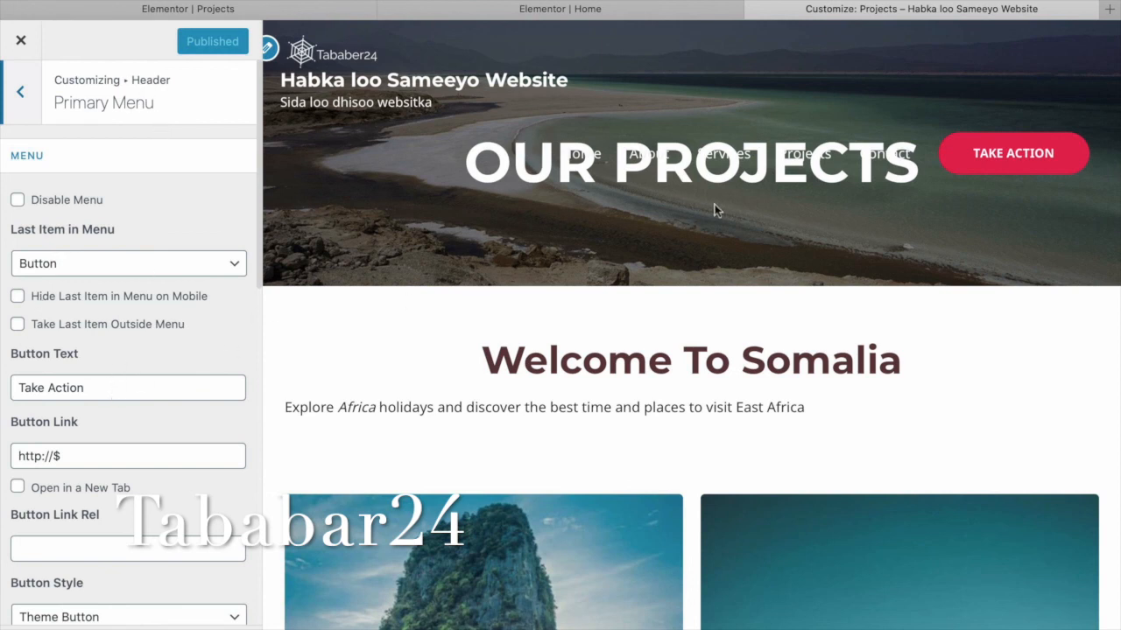
# Preview the home page from its editor, then return to the Customizer.
pyautogui.click(495, 10)
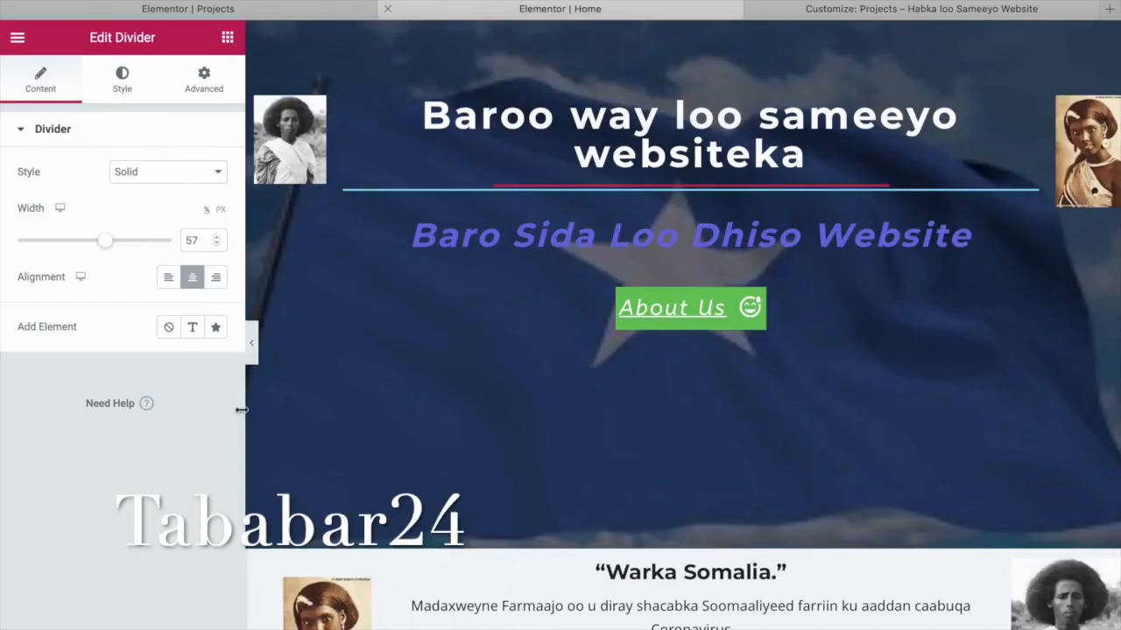
pyautogui.click(120, 610)
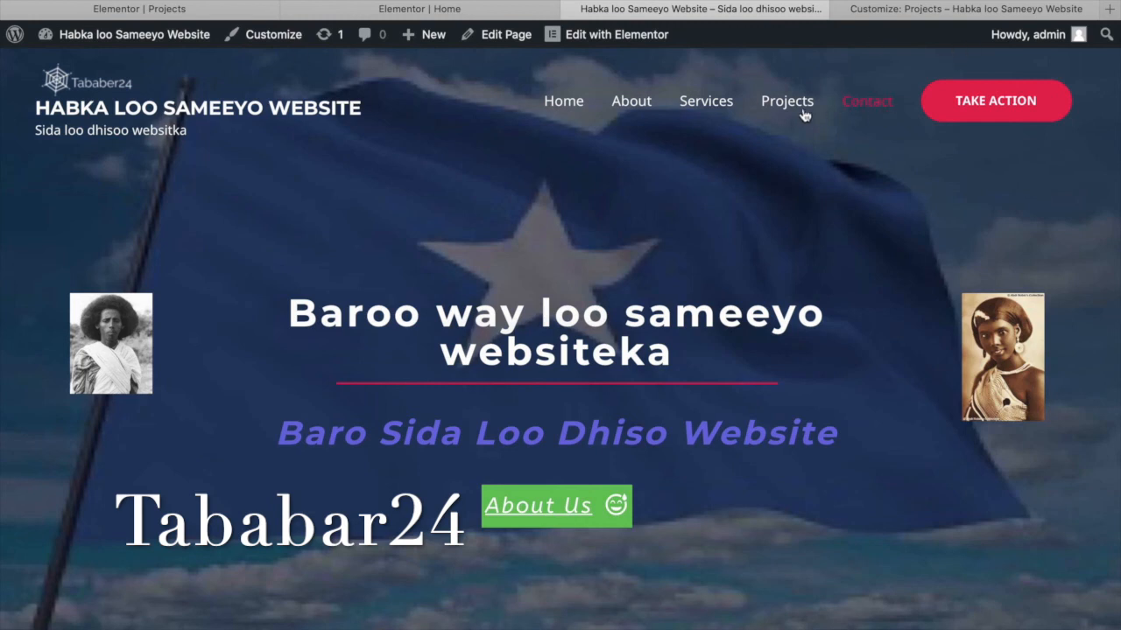
pyautogui.click(879, 10)
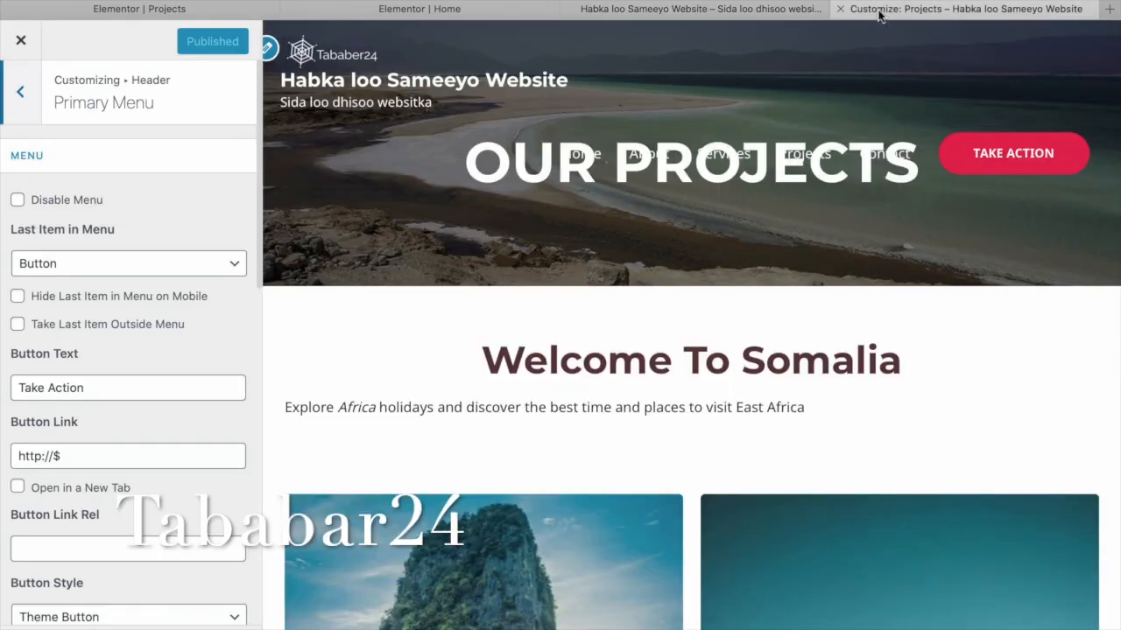
# Replace the Take Action button text with 'Contact', publish, and reload the live home page.
pyautogui.moveTo(104, 387); pyautogui.dragTo(2, 387)
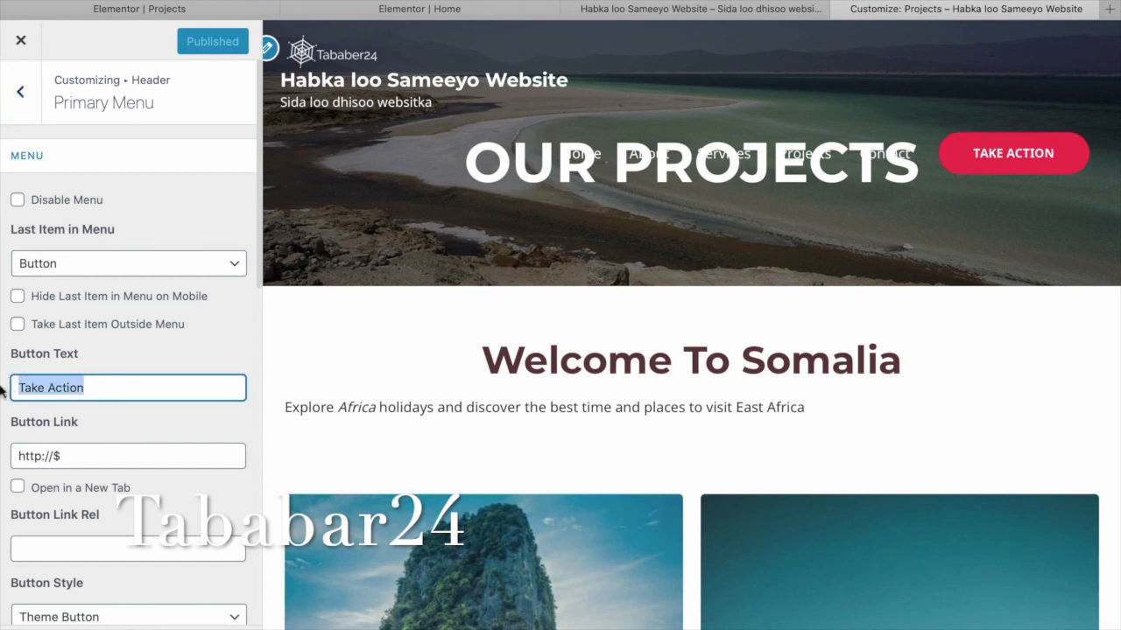
pyautogui.write('Contact')
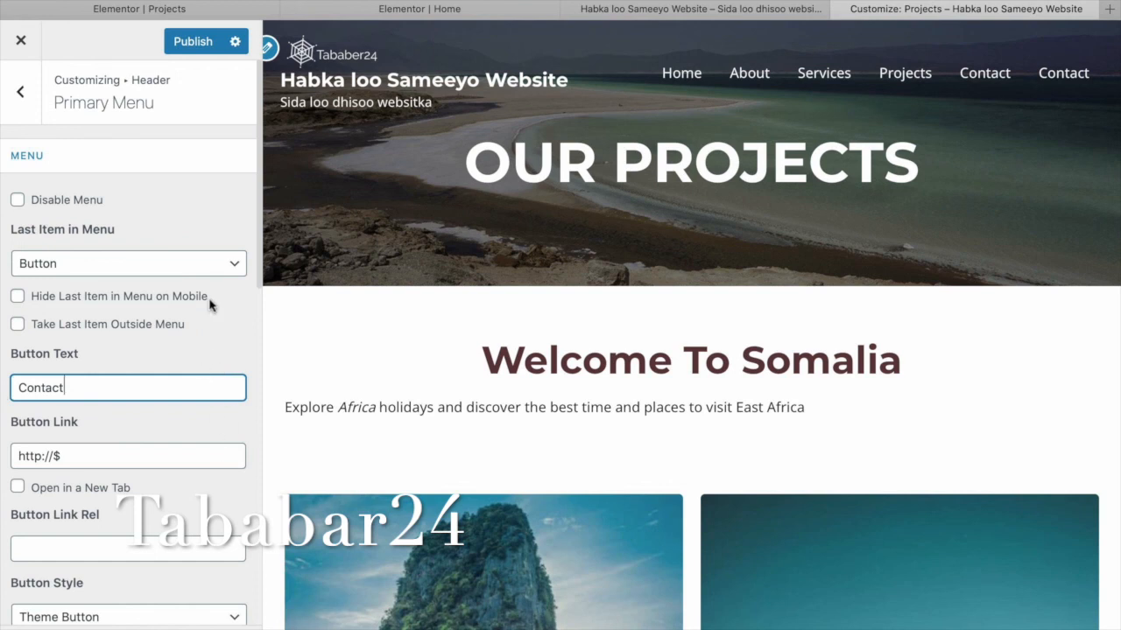
pyautogui.click(200, 45)
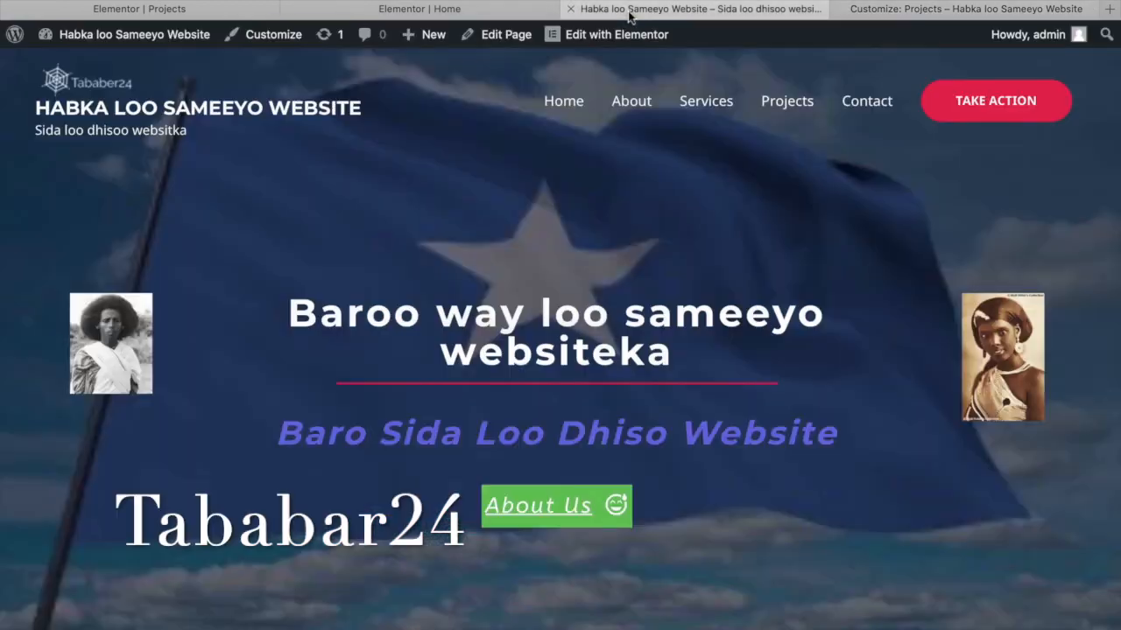
pyautogui.click(632, 10)
pyautogui.press('super+r')
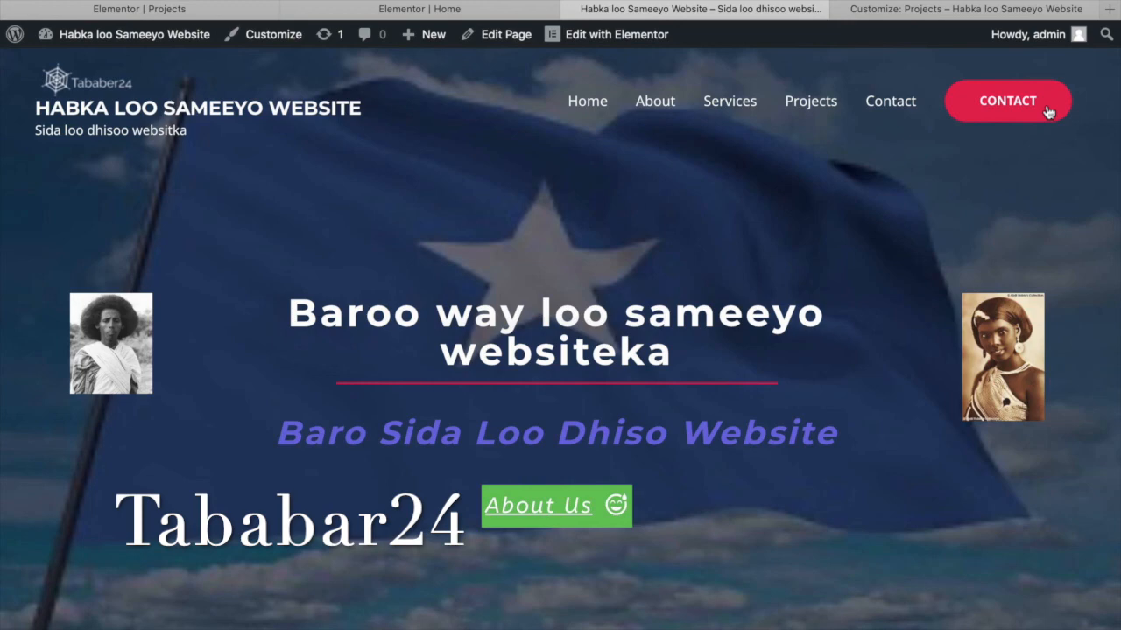
# Change the header Contact button link to /contact and publish it.
pyautogui.click(892, 10)
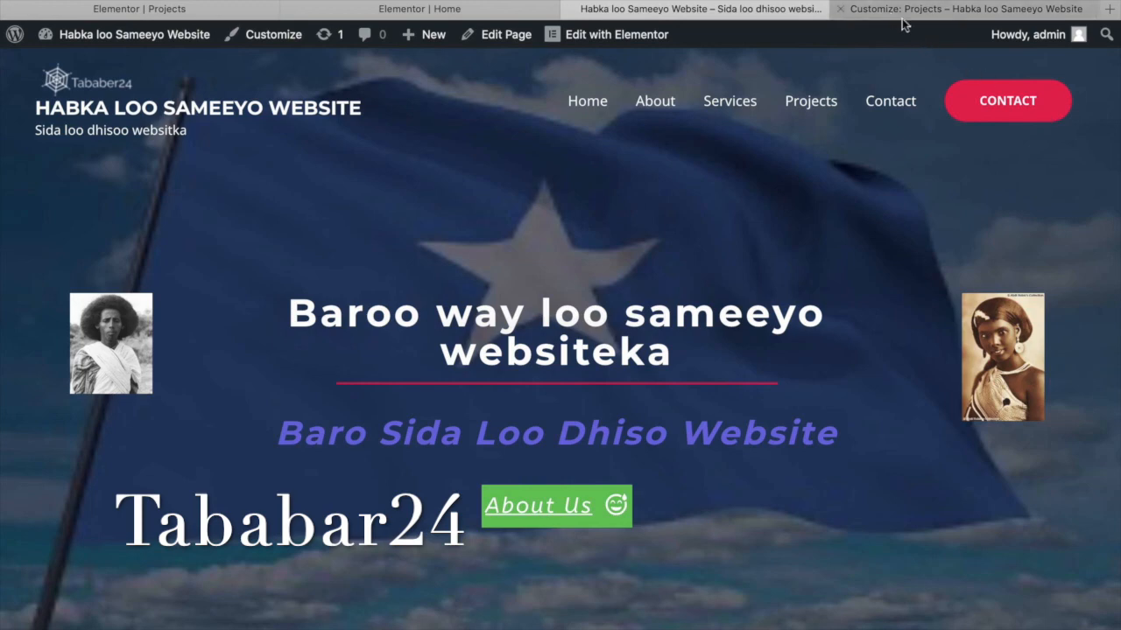
pyautogui.click(87, 455)
pyautogui.press('BackSpace')
pyautogui.press('BackSpace')
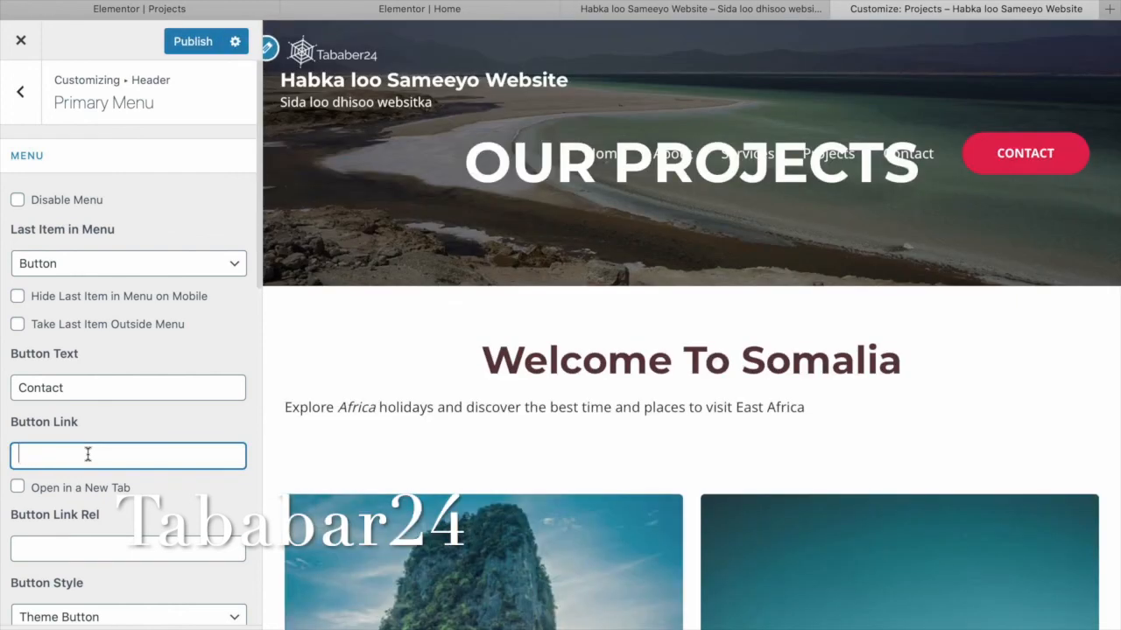
pyautogui.write('/contact')
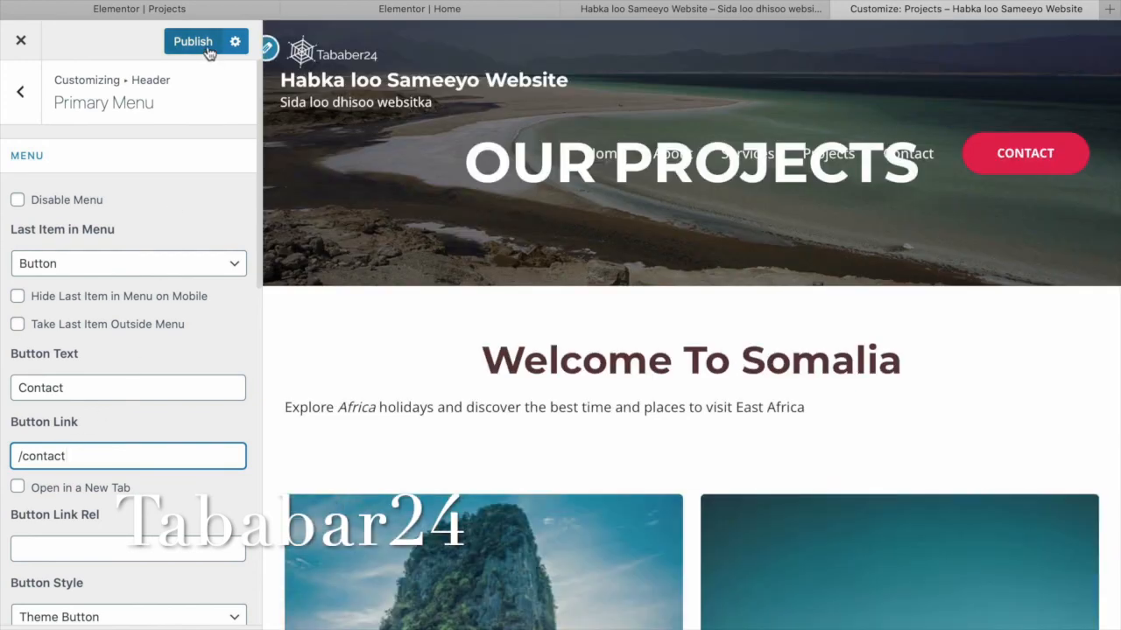
pyautogui.click(205, 48)
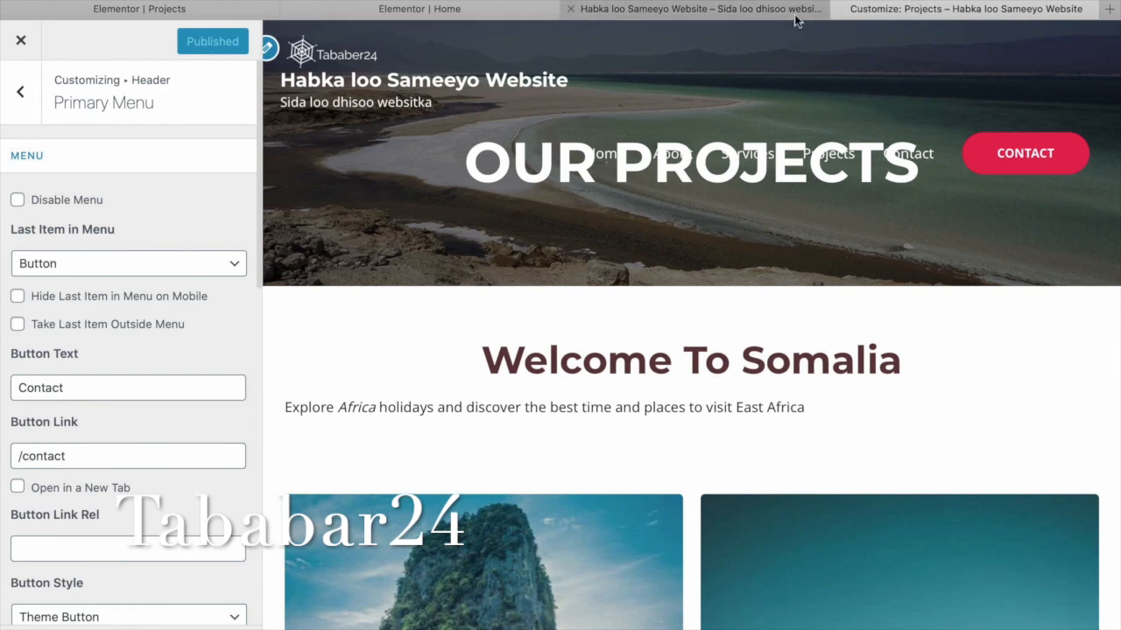
pyautogui.click(795, 10)
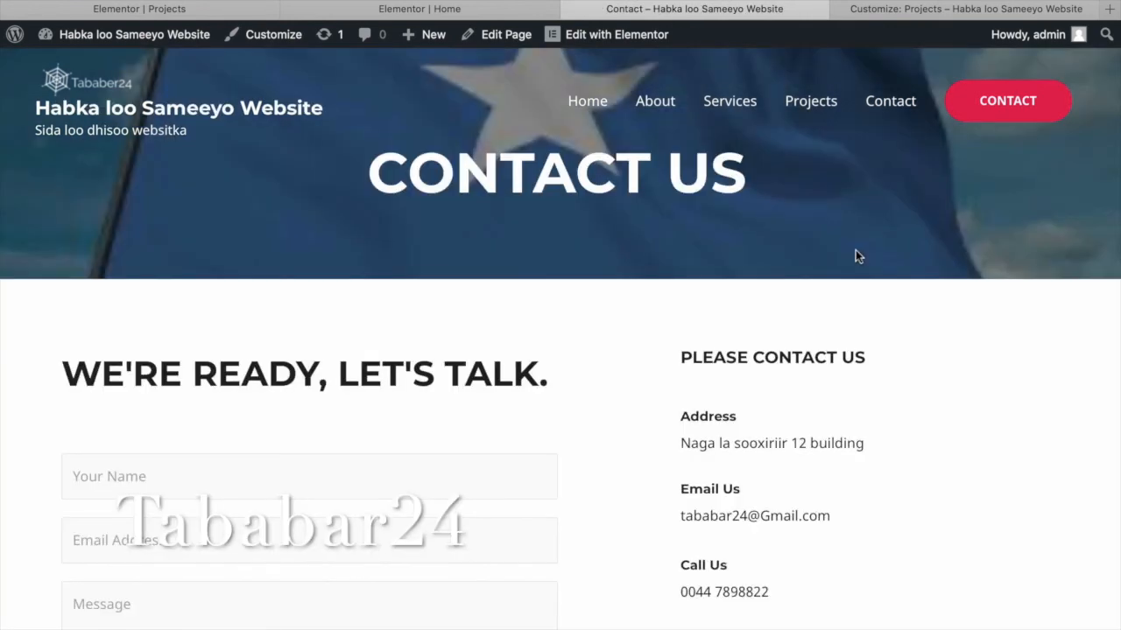
# Check that the live Contact page shows its message form, then go back to the Customizer.
pyautogui.scroll(-3, 856, 253)
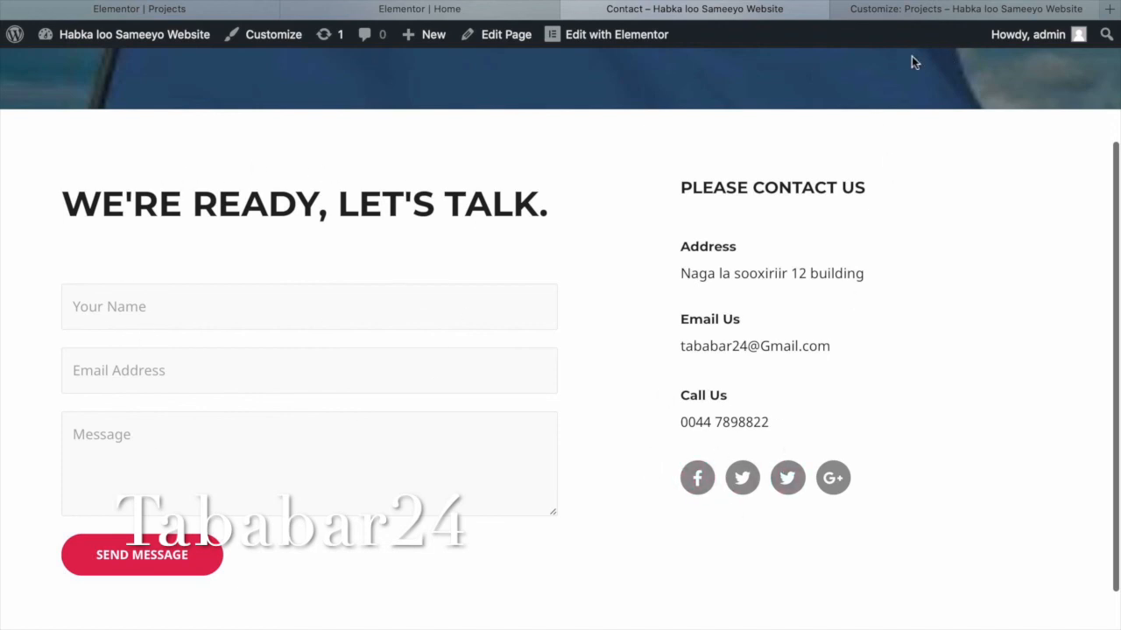
pyautogui.click(501, 11)
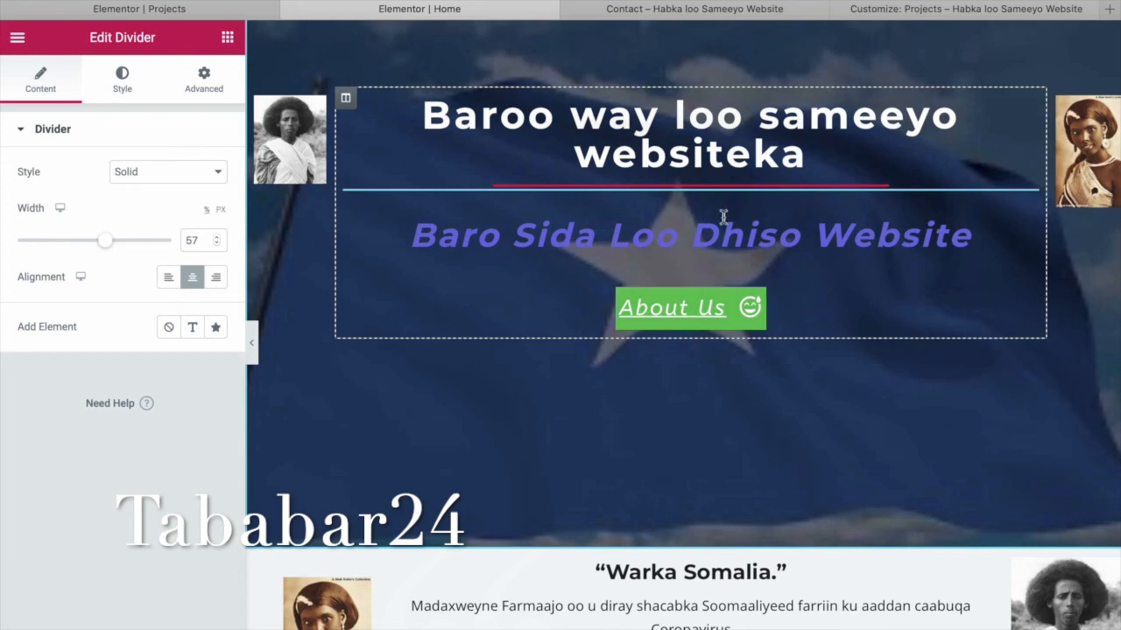
pyautogui.click(663, 11)
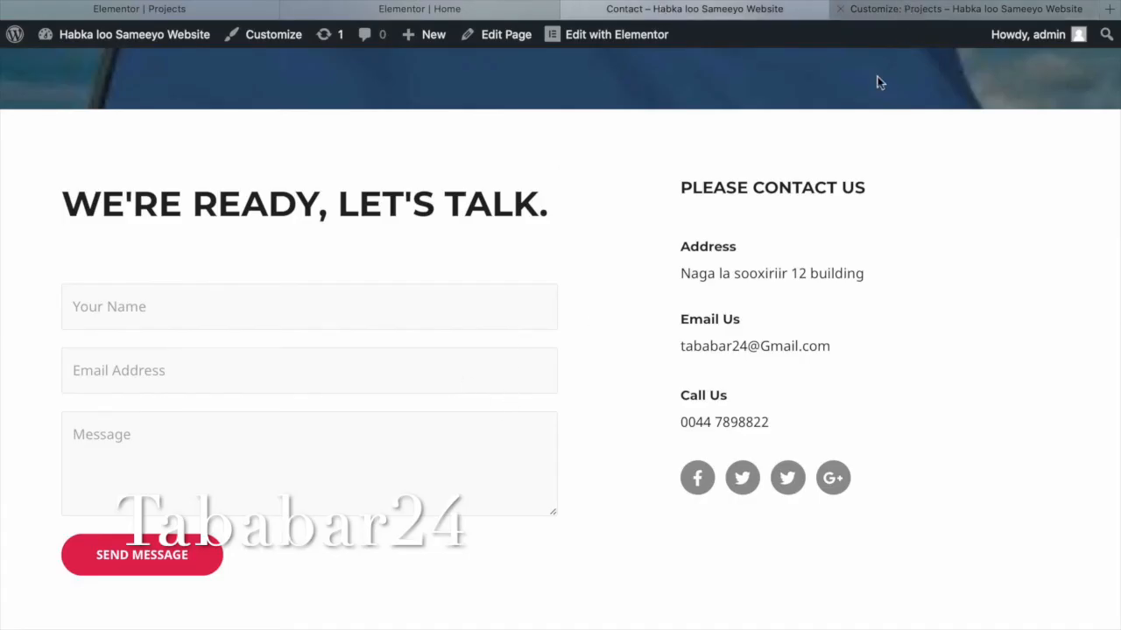
pyautogui.click(906, 11)
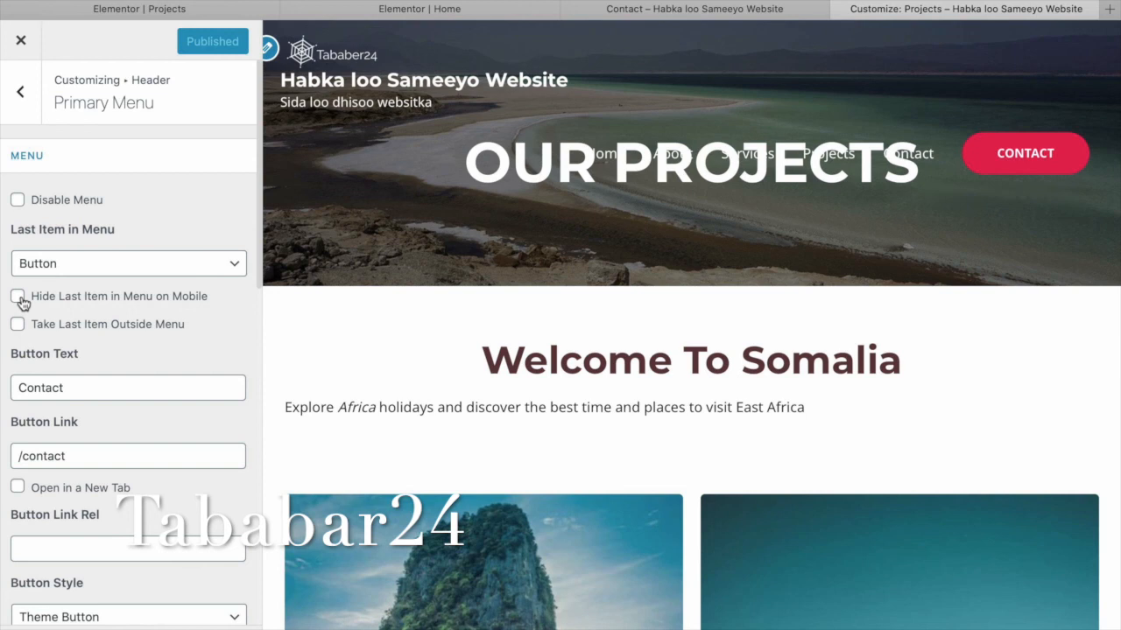
# Delete the Contact item from the primary menu and publish the menu change.
pyautogui.scroll(-5, 192, 338)
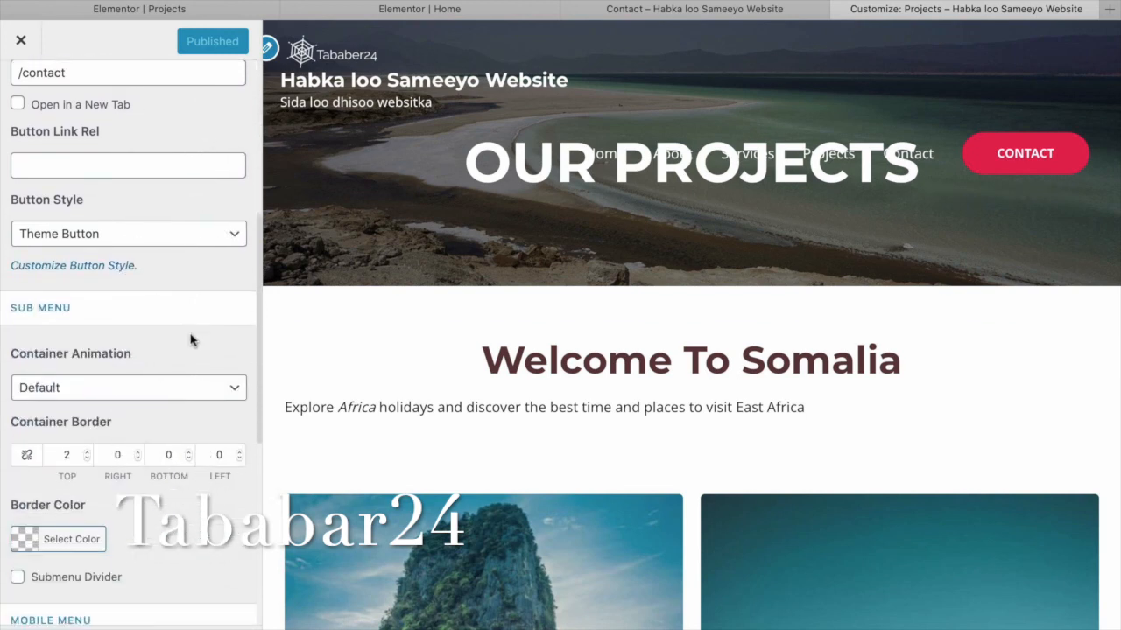
pyautogui.scroll(6, 26, 184)
pyautogui.click(20, 93)
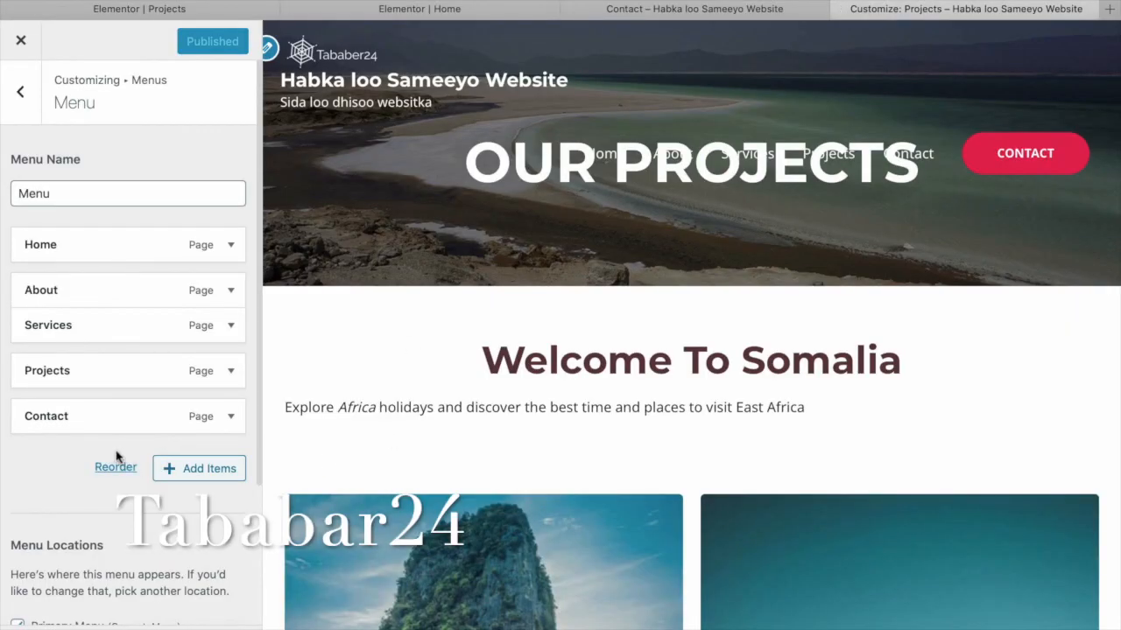
pyautogui.click(226, 417)
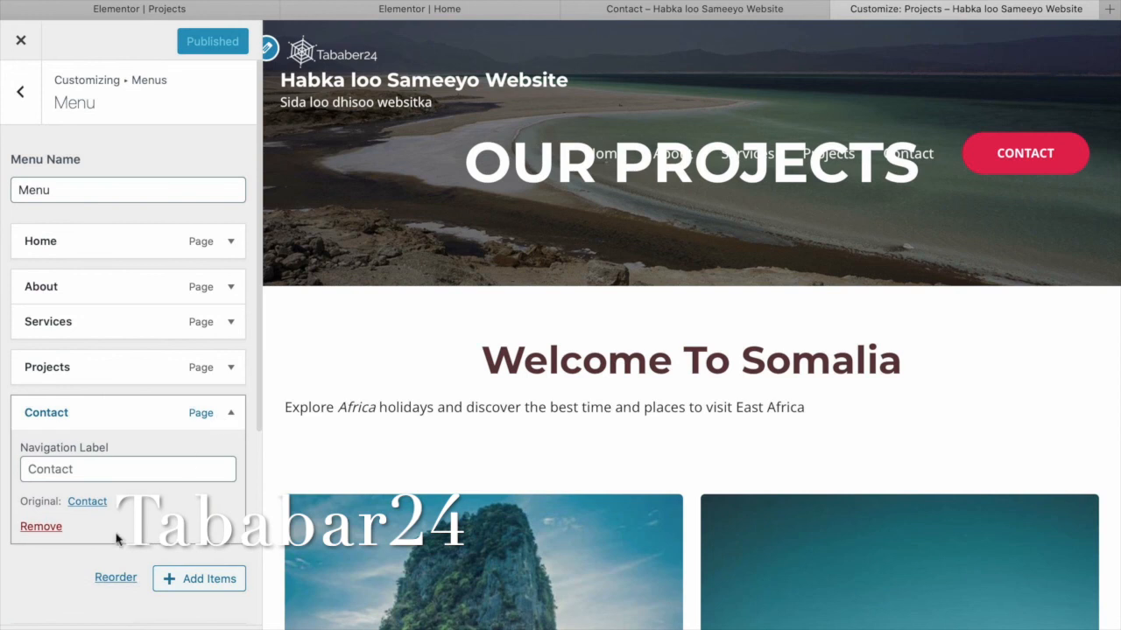
pyautogui.click(41, 526)
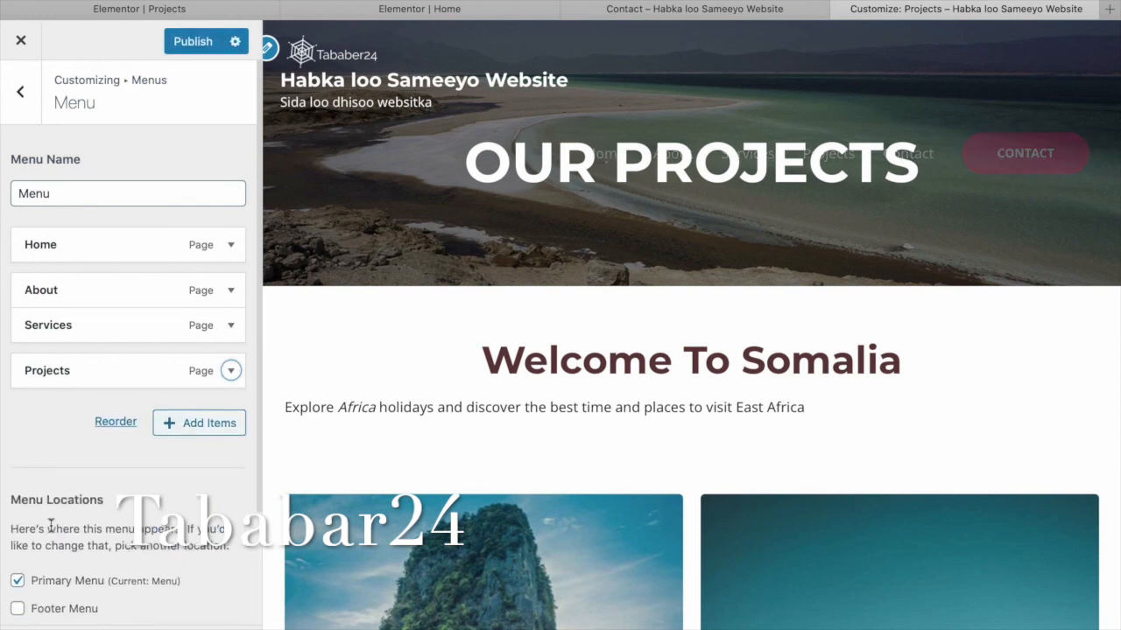
pyautogui.click(202, 44)
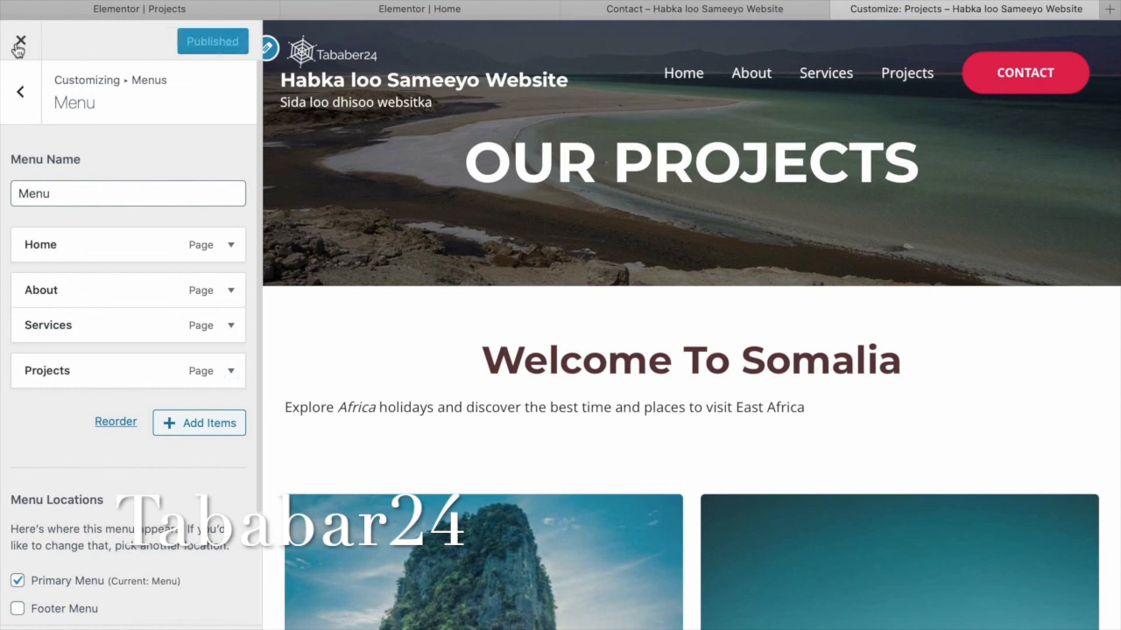
pyautogui.click(752, 13)
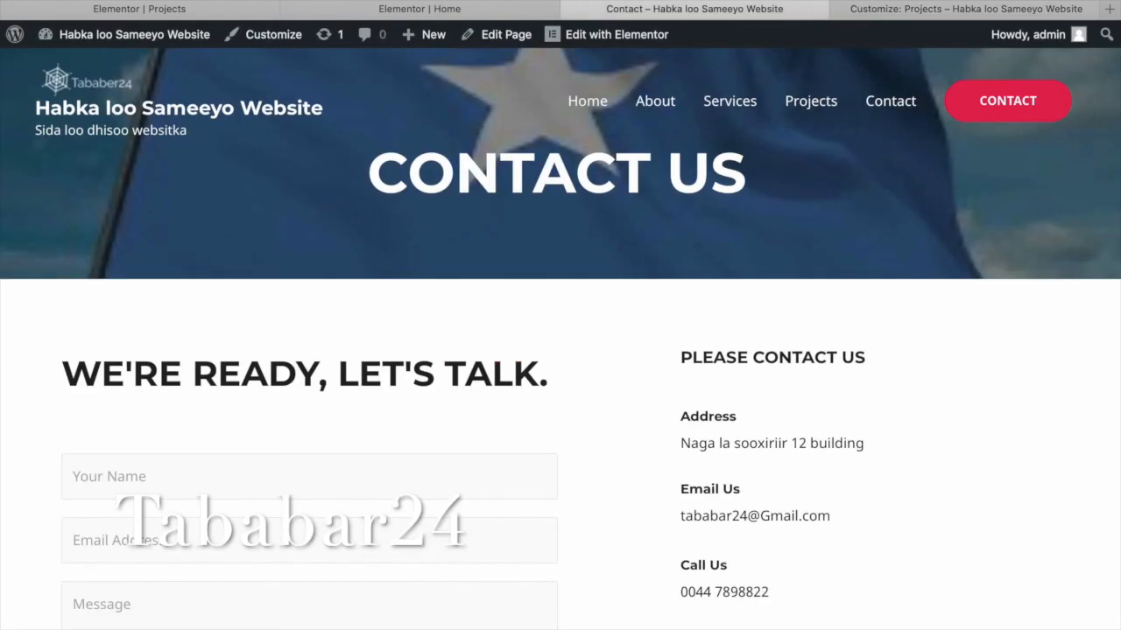
# Reload the live site to confirm the menu shows Home, About, Services and Projects, then view Projects.
pyautogui.press('super+r')
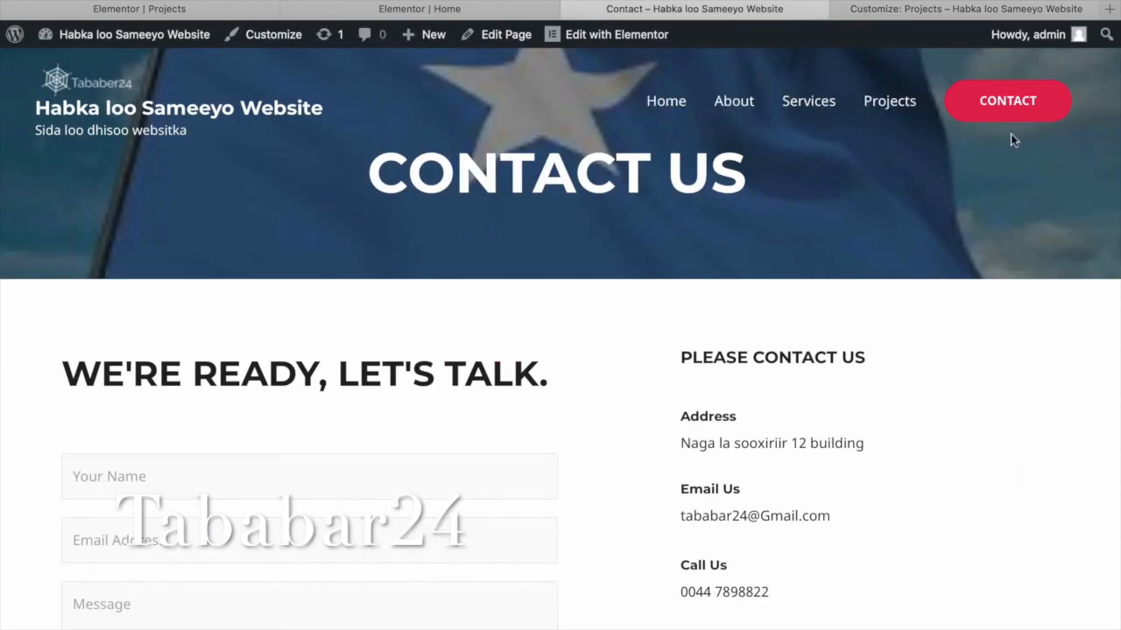
pyautogui.click(896, 107)
pyautogui.scroll(-2, 429, 186)
pyautogui.scroll(2, 429, 186)
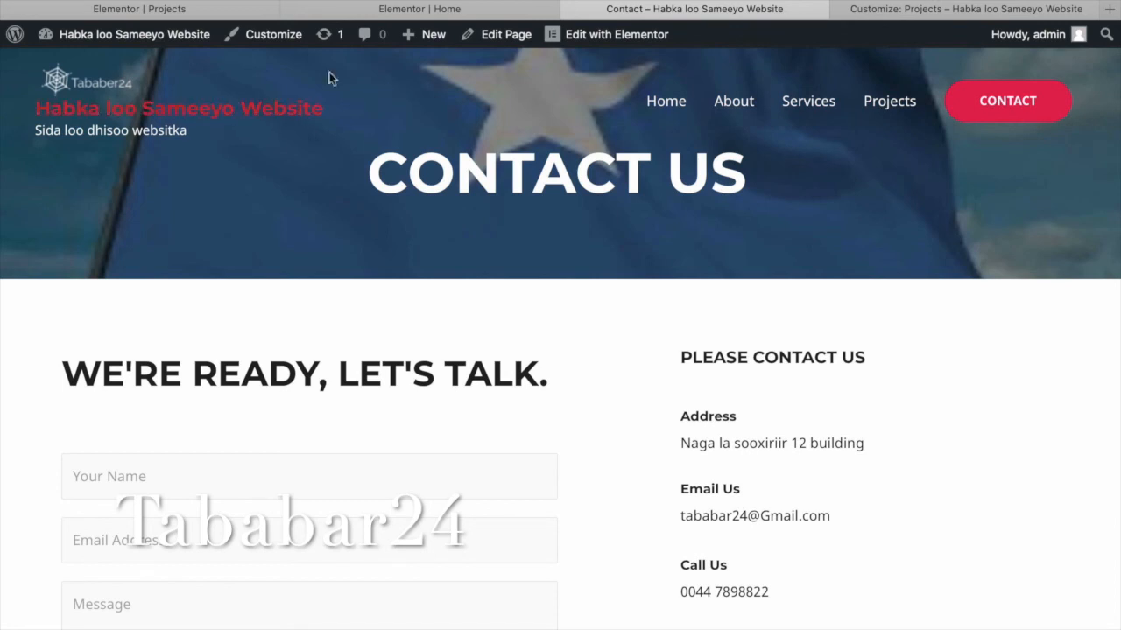
# Scroll through the Projects page preview with its team member cards and footer.
pyautogui.click(926, 11)
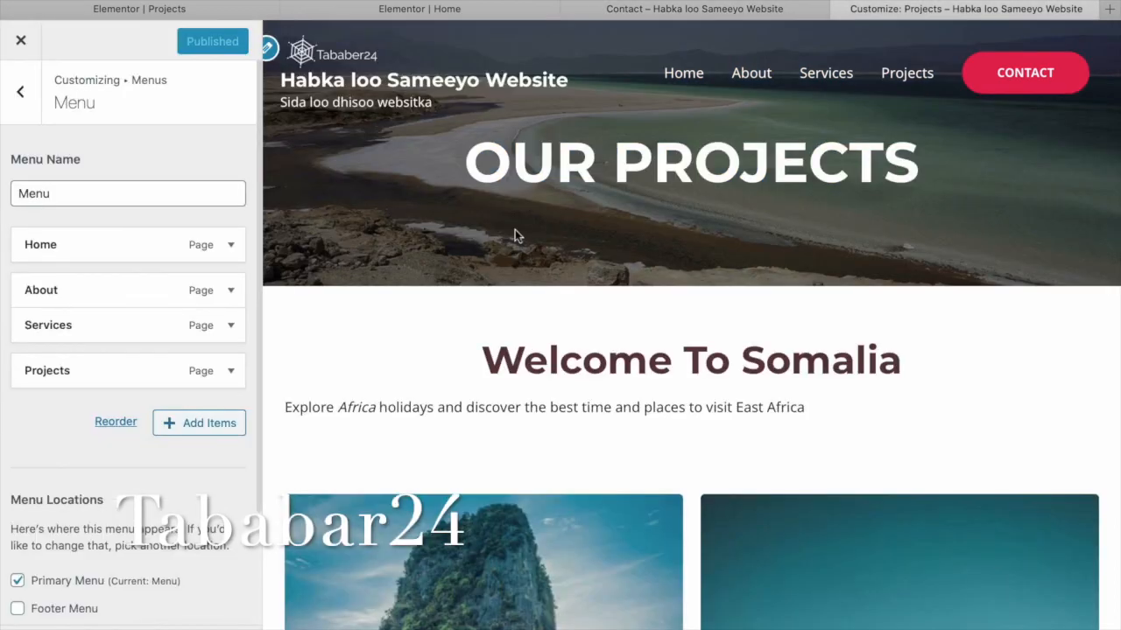
pyautogui.scroll(-10, 514, 235)
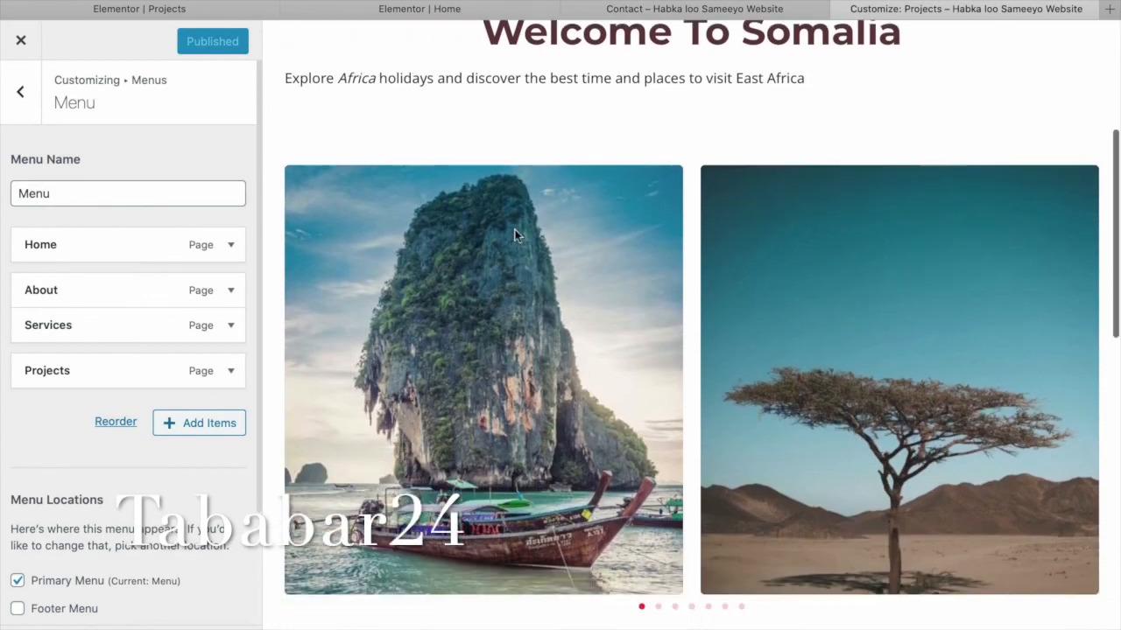
pyautogui.scroll(-7, 514, 234)
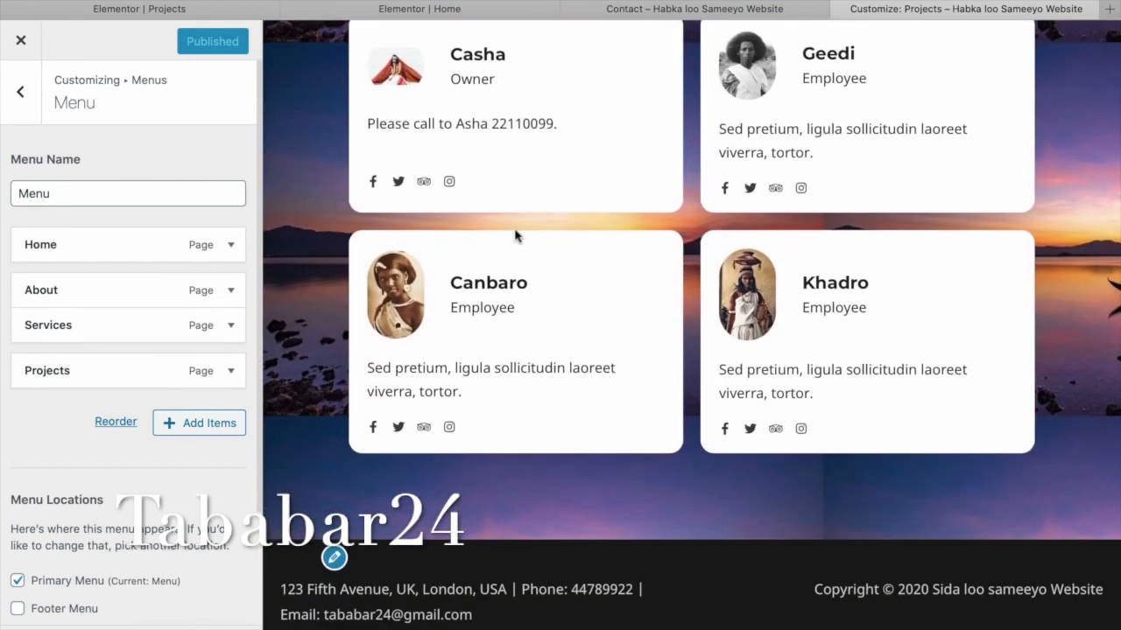
pyautogui.scroll(15, 515, 234)
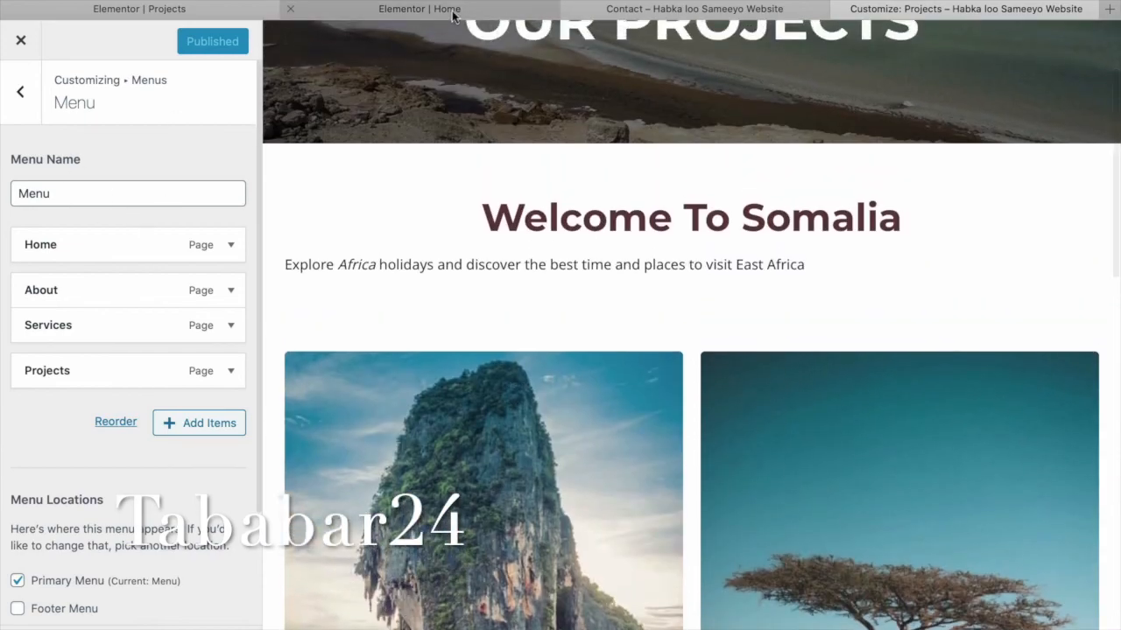
# Clear the left and right portrait images beside the home page hero heading.
pyautogui.click(453, 11)
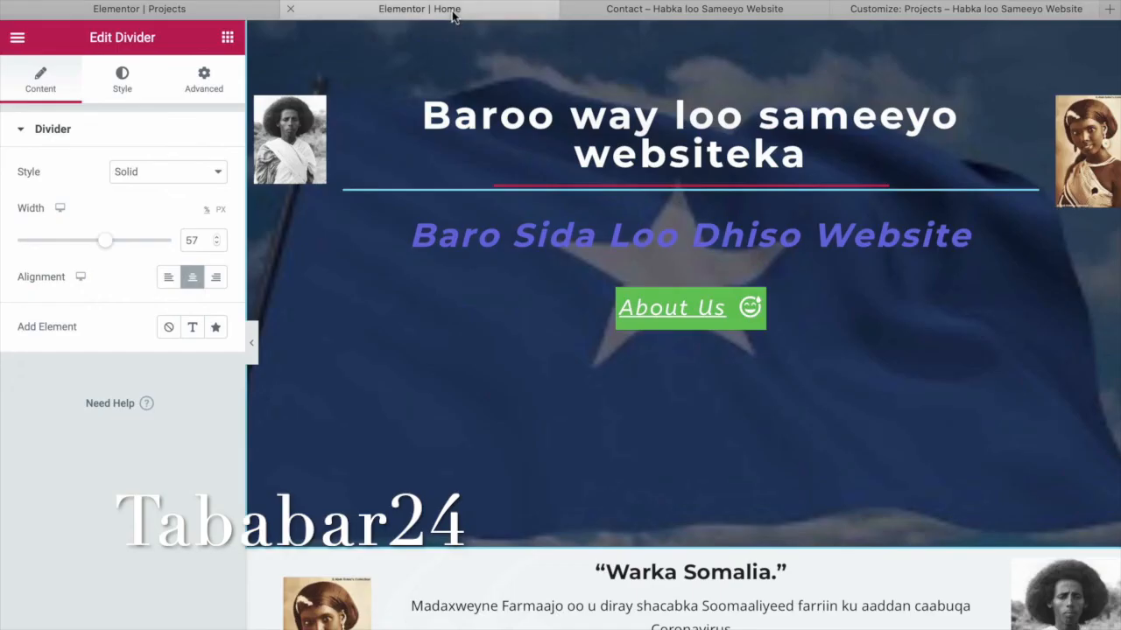
pyautogui.click(302, 175)
pyautogui.click(209, 199)
pyautogui.click(1081, 176)
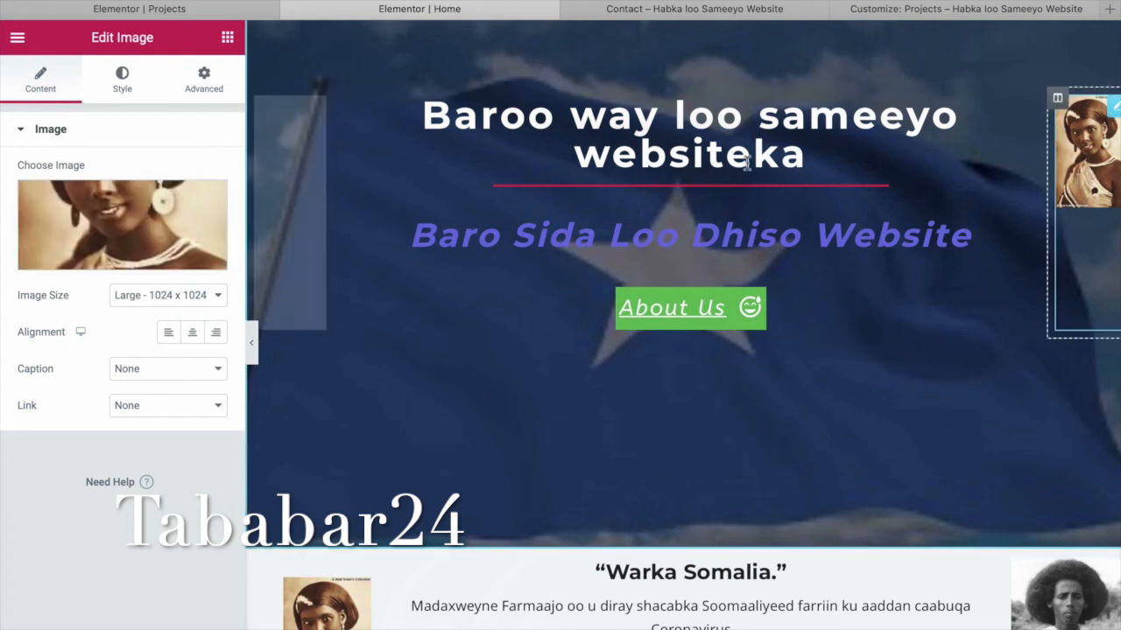
pyautogui.click(209, 198)
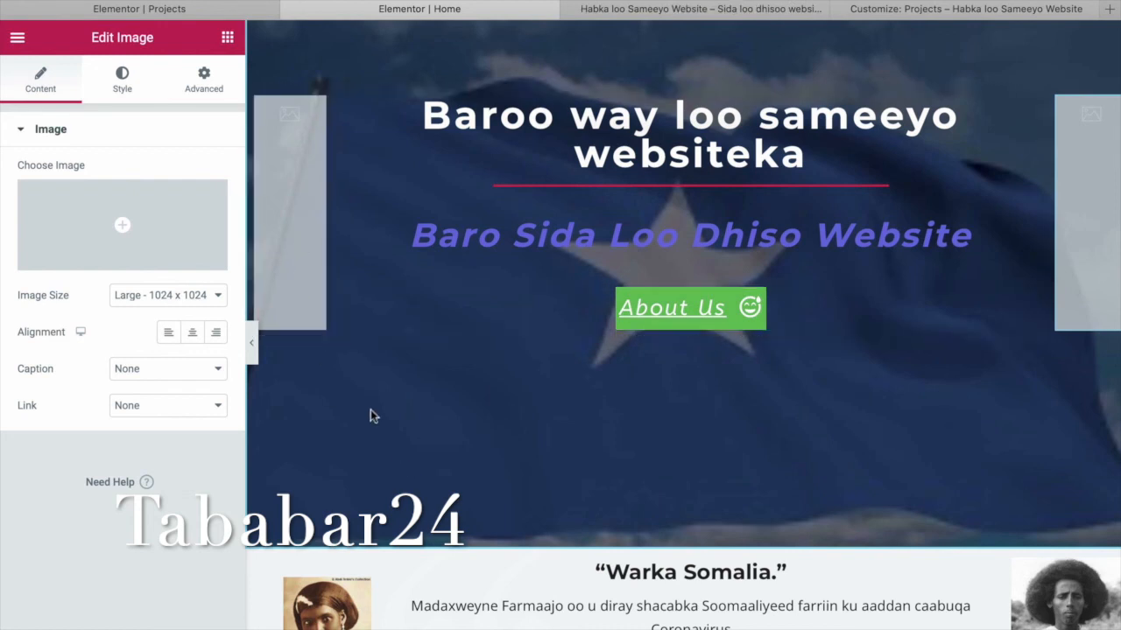
# Delete both empty image widgets from the hero section.
pyautogui.moveTo(291, 179)
pyautogui.mouseDown()
pyautogui.moveTo(114, 202)
pyautogui.moveTo(280, 192)
pyautogui.mouseUp()
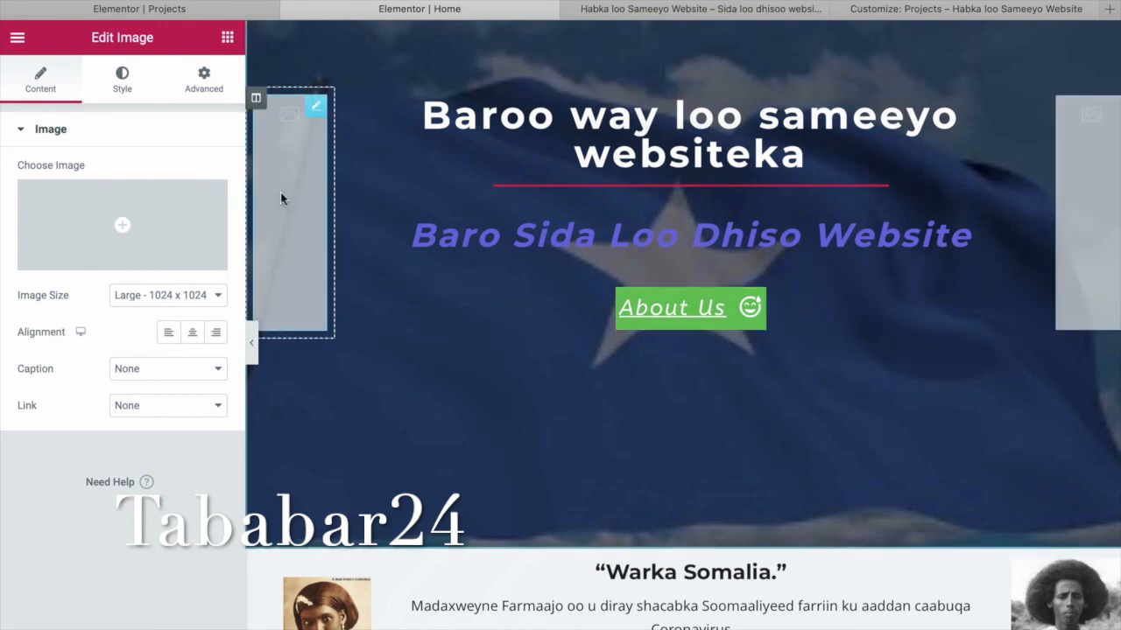
pyautogui.rightClick(316, 112)
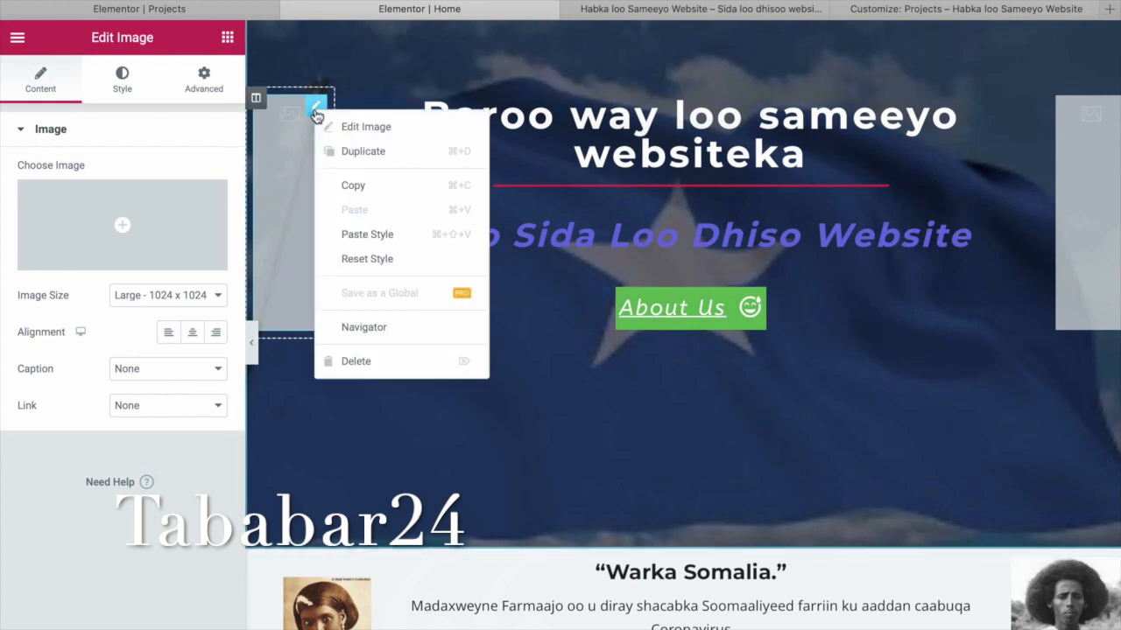
pyautogui.click(368, 361)
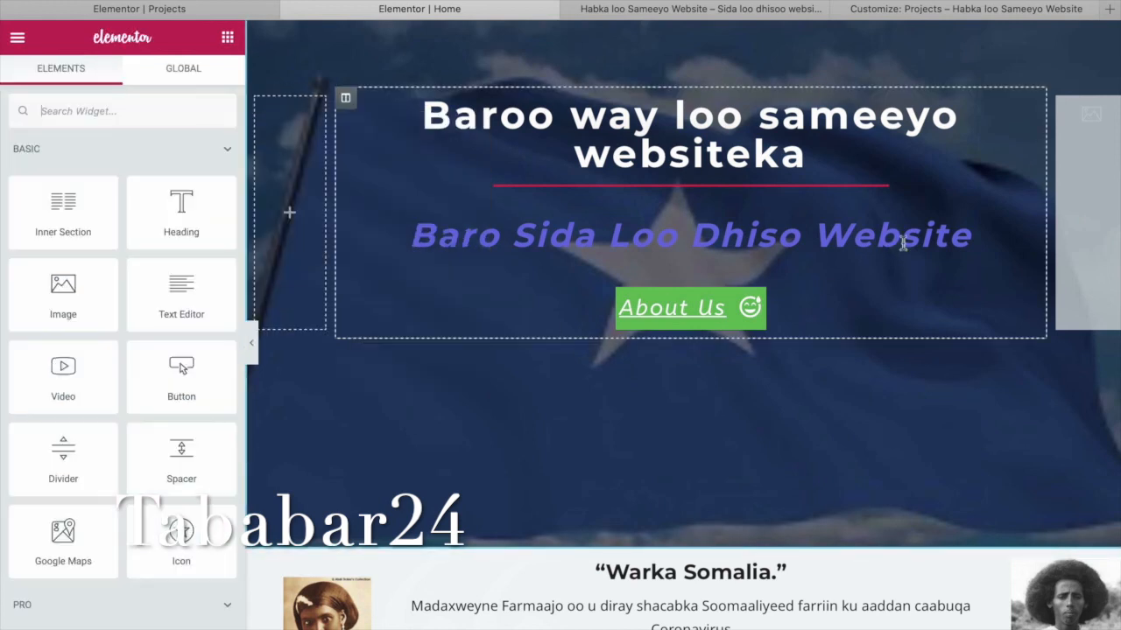
pyautogui.rightClick(1092, 140)
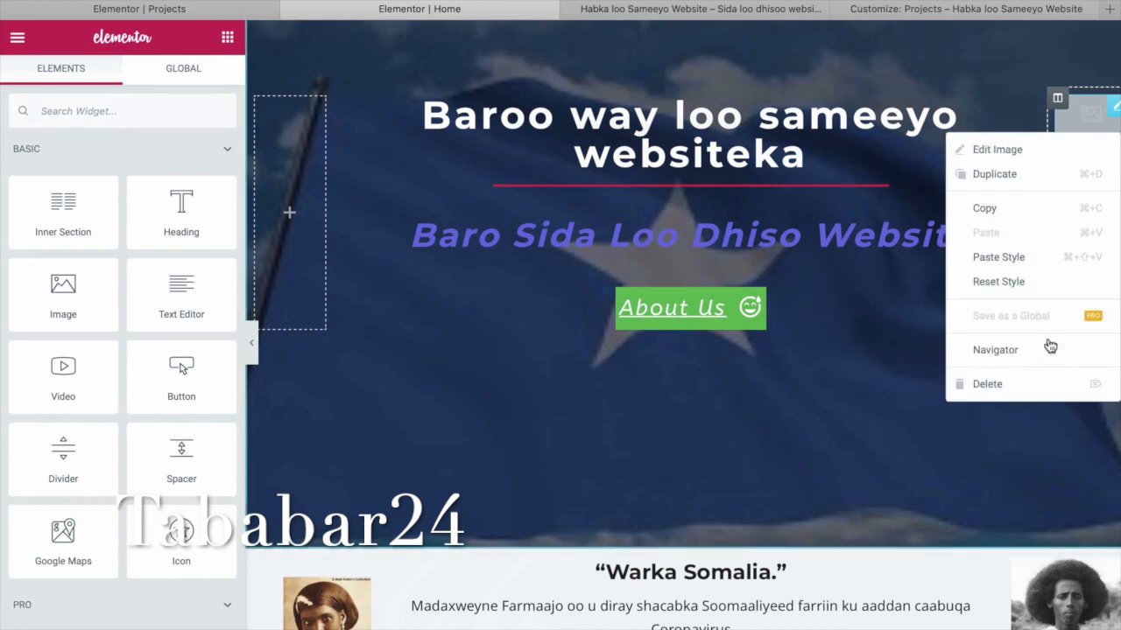
pyautogui.click(1040, 382)
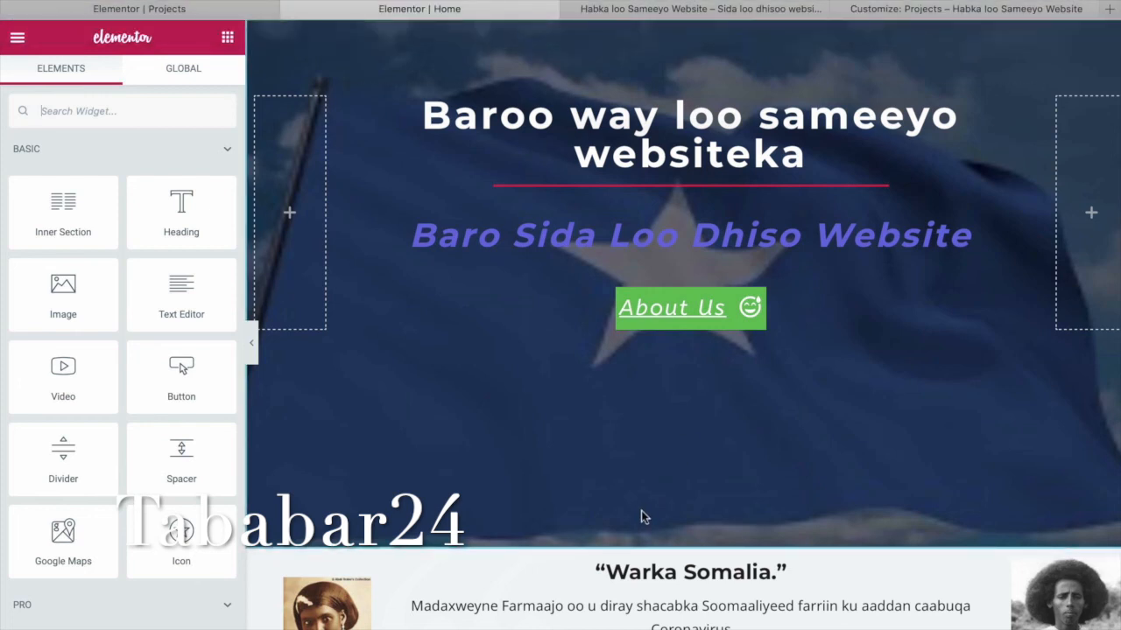
# Scroll through the live home and Services pages to review them.
pyautogui.click(754, 11)
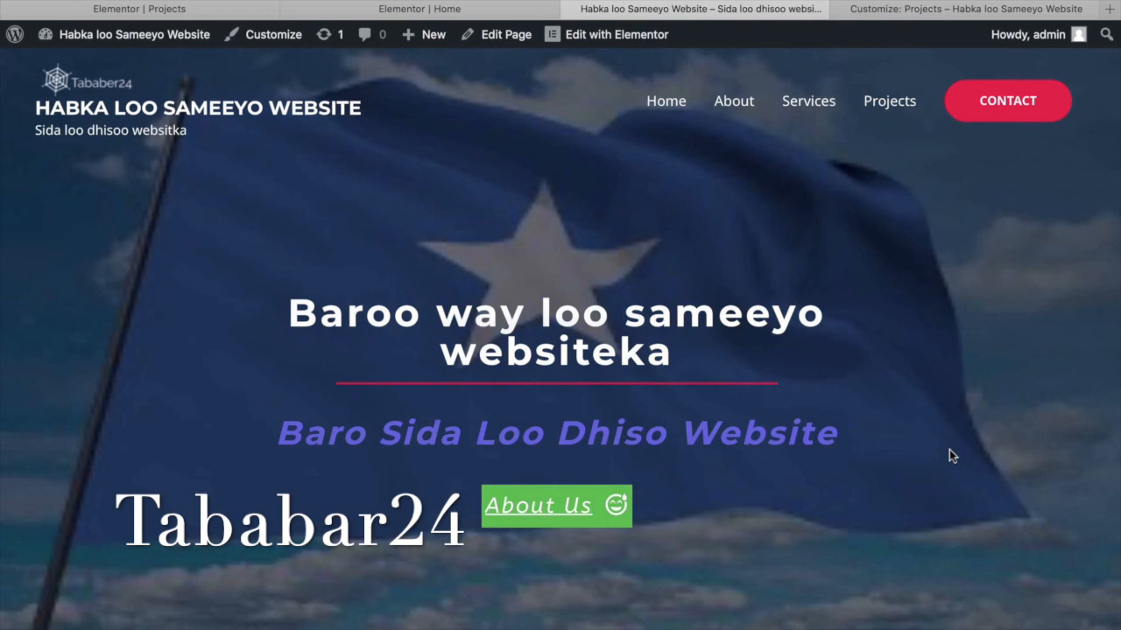
pyautogui.scroll(-15, 949, 449)
pyautogui.scroll(-2, 949, 449)
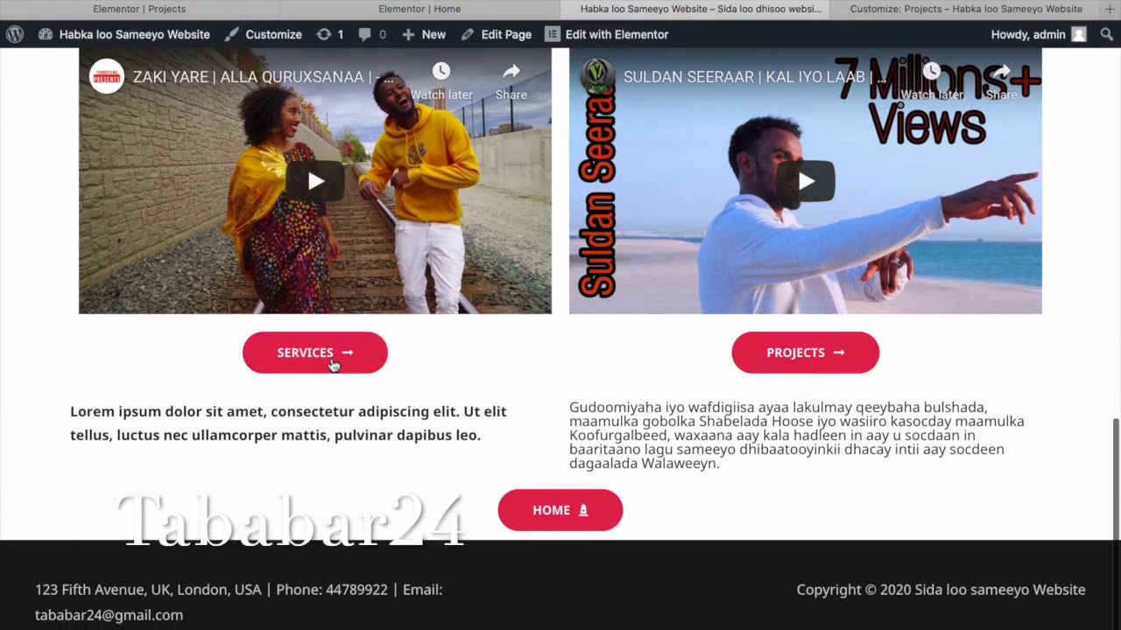
pyautogui.scroll(-6, 451, 394)
pyautogui.scroll(-8, 451, 394)
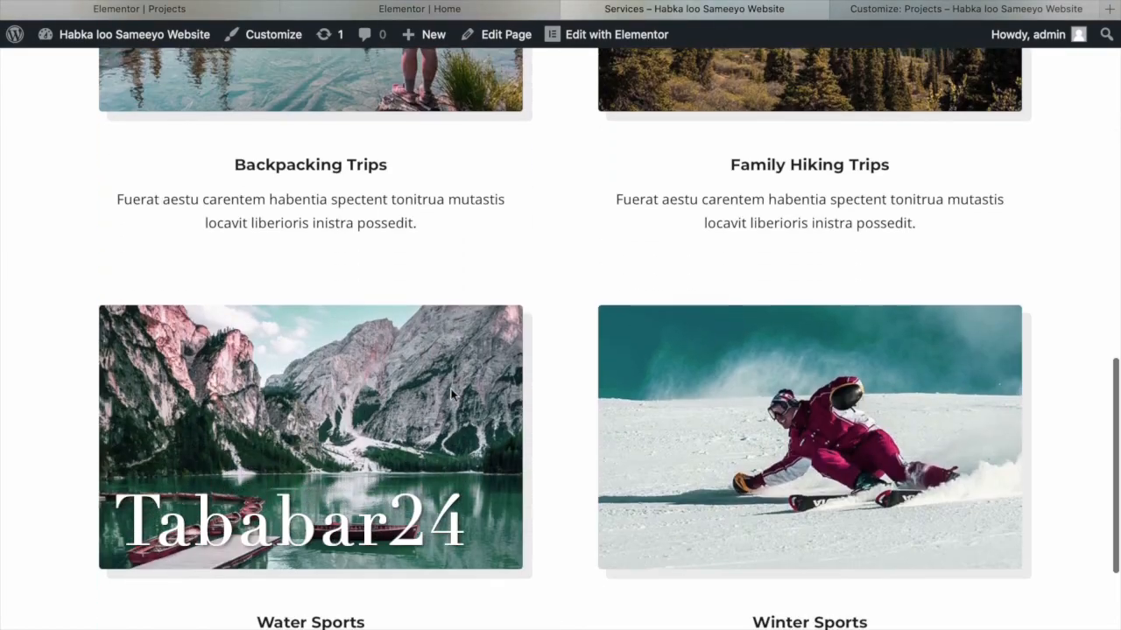
pyautogui.scroll(14, 451, 394)
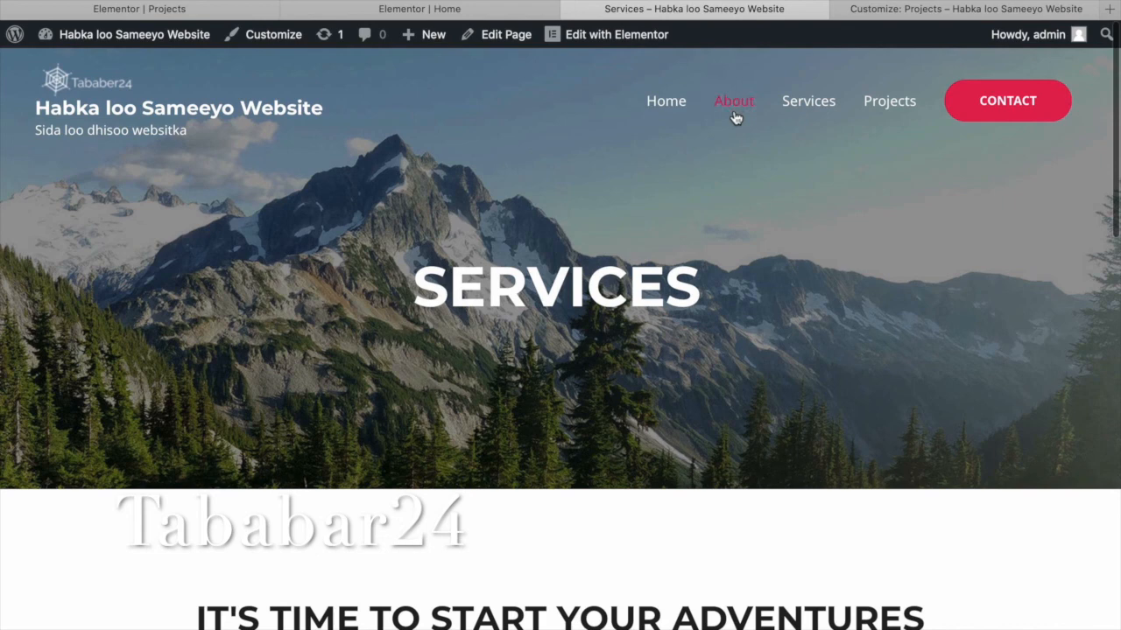
# Open the live About page and look over its WHO WE ARE? banner.
pyautogui.click(735, 115)
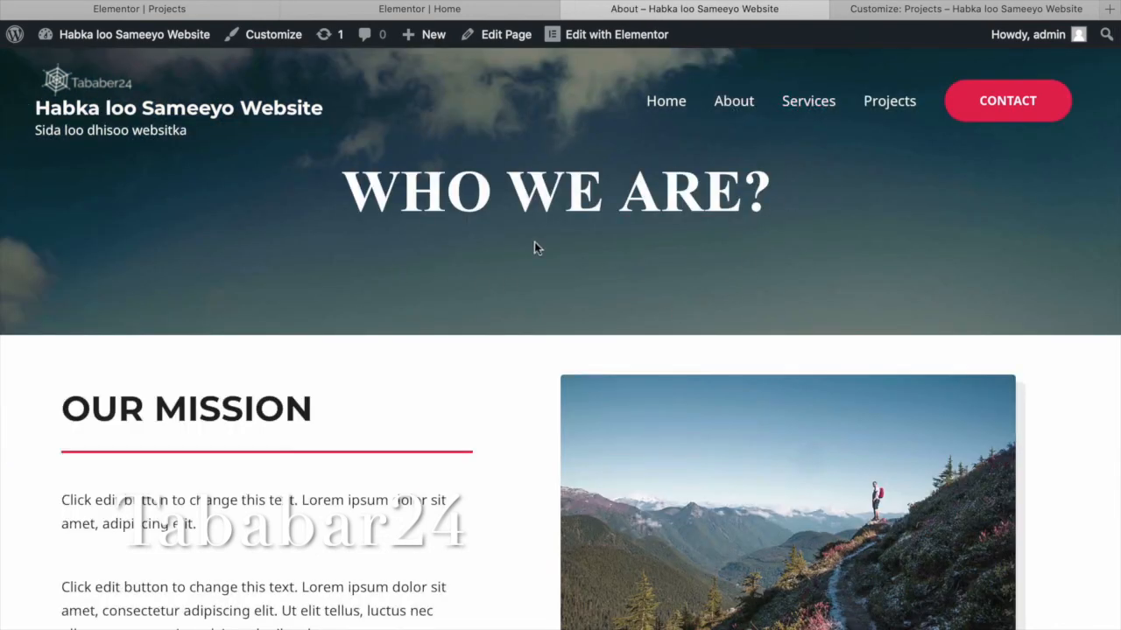
pyautogui.scroll(-6, 517, 253)
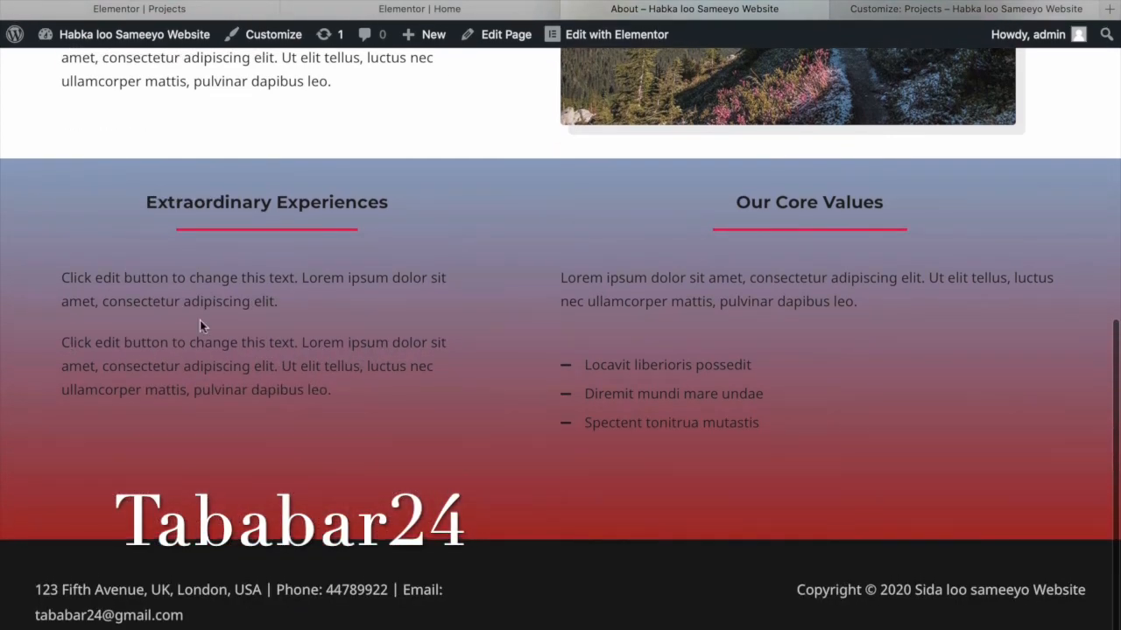
pyautogui.scroll(10, 618, 352)
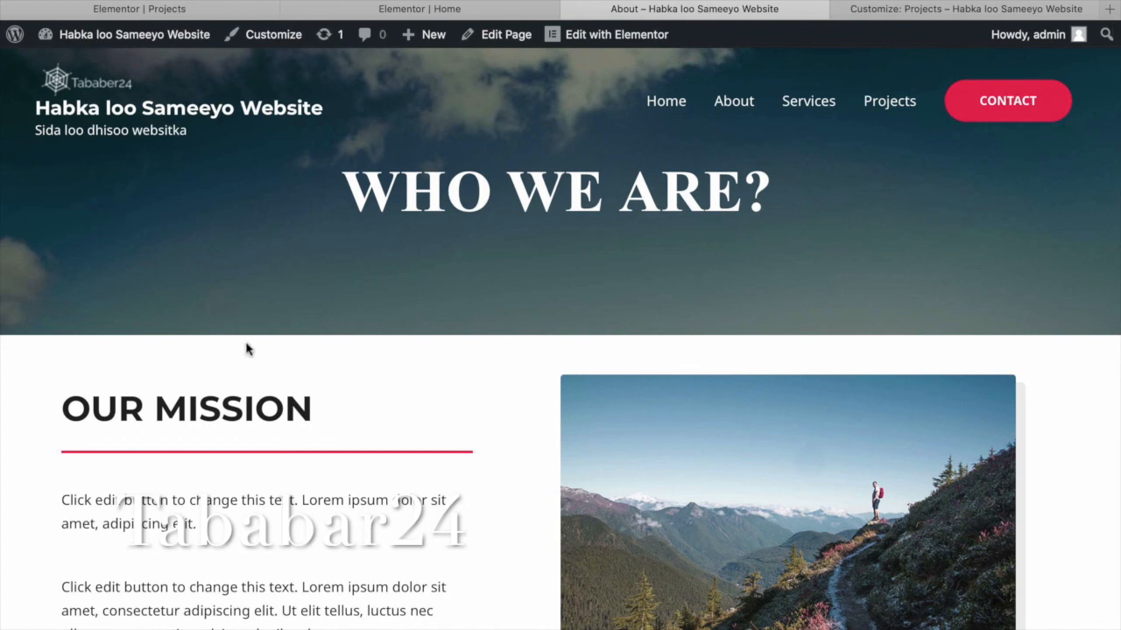
# Go to the admin Dashboard and briefly look at Appearance > Customize.
pyautogui.moveTo(179, 42)
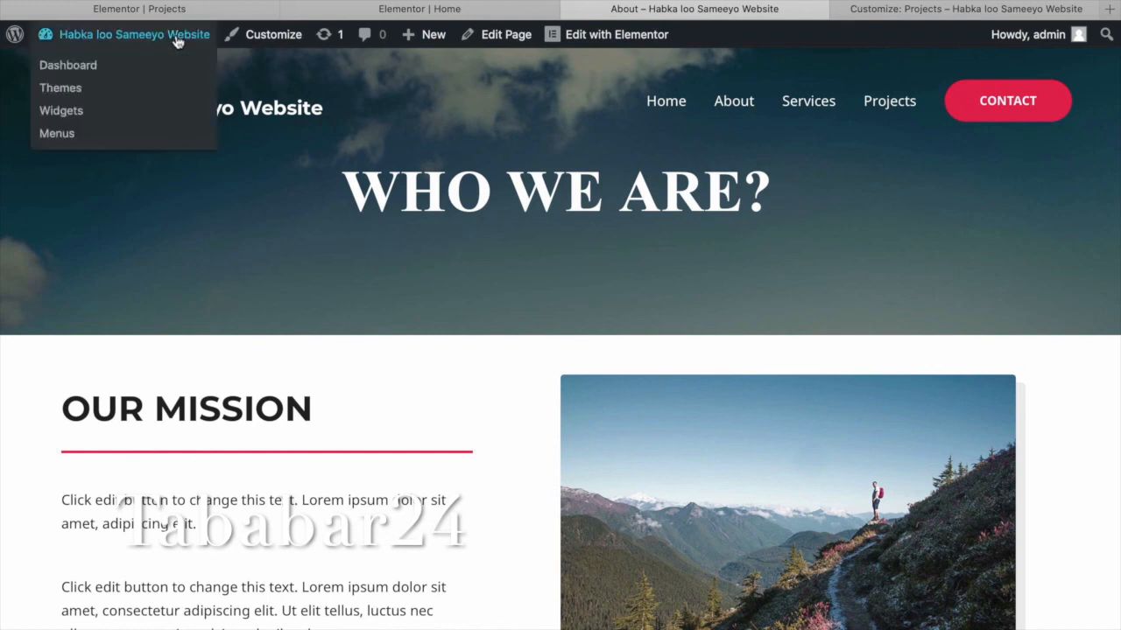
pyautogui.click(91, 72)
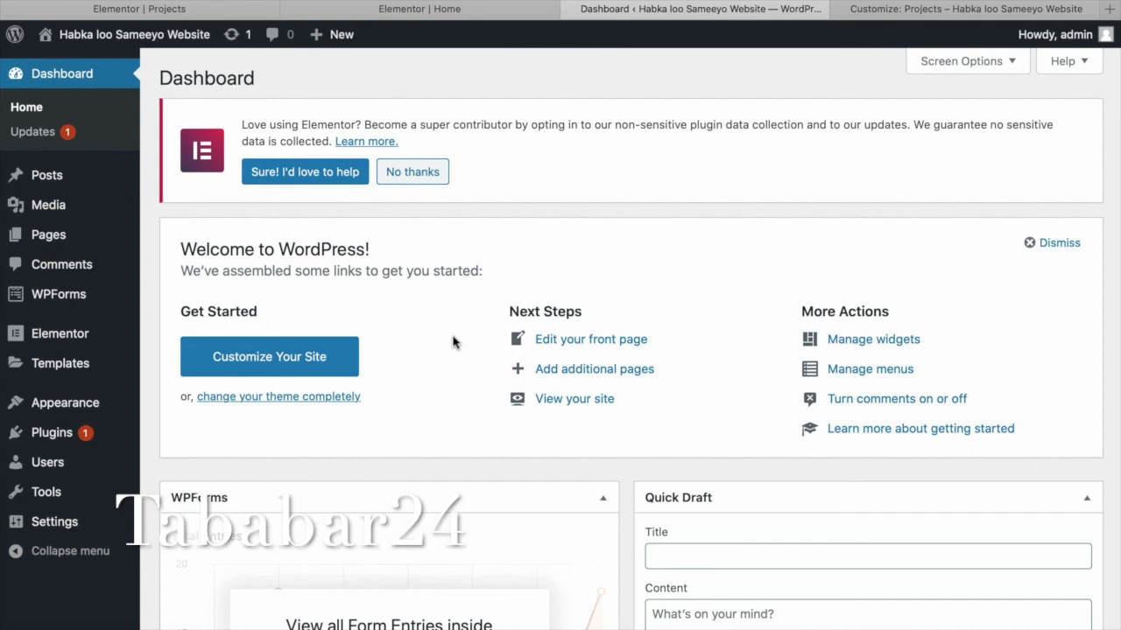
pyautogui.moveTo(86, 408)
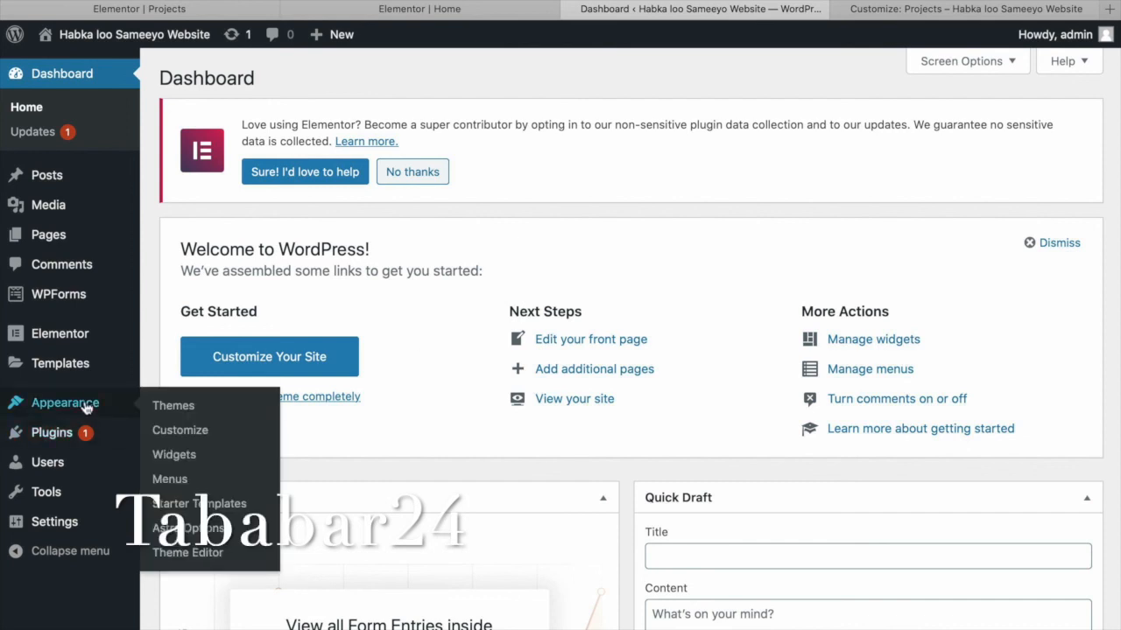
pyautogui.click(204, 430)
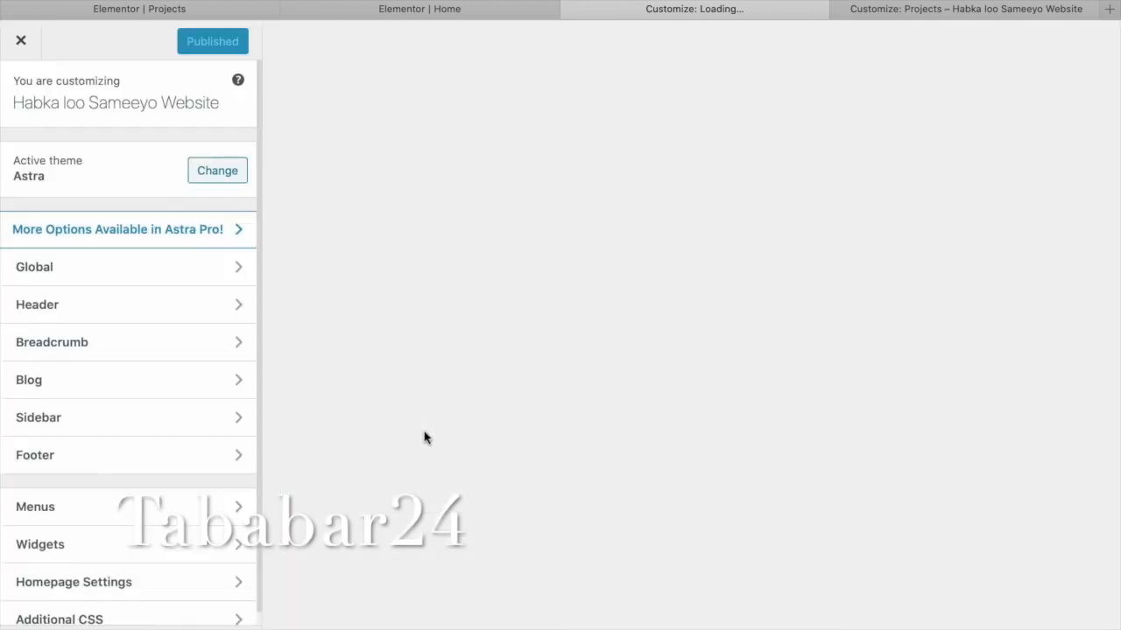
pyautogui.scroll(-1, 426, 438)
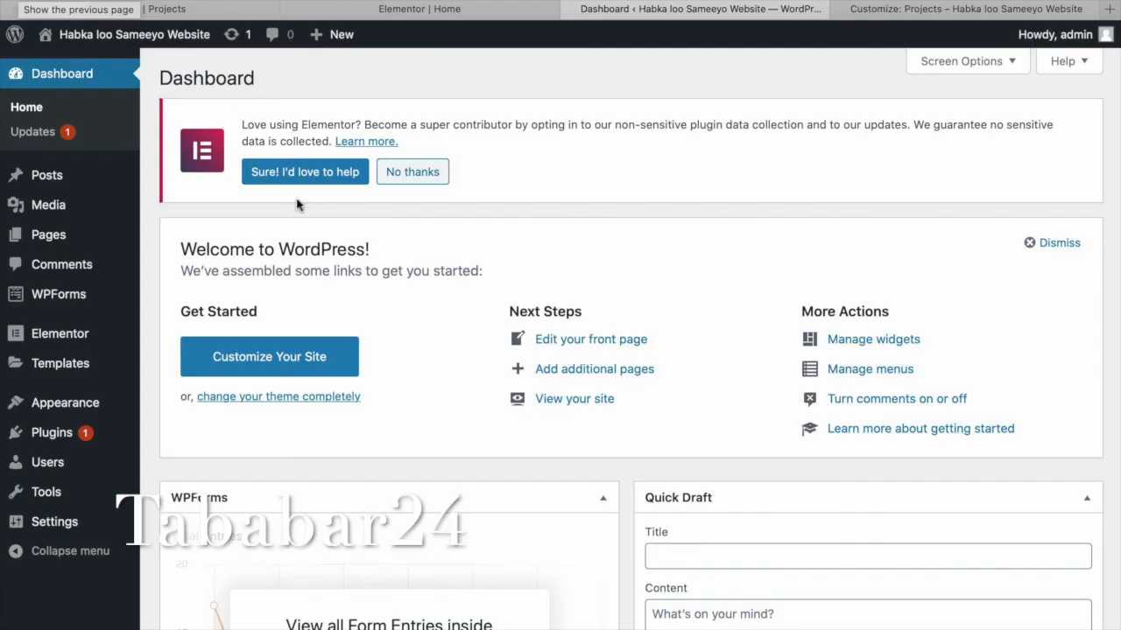
# Open Settings > General and review the site title, tagline and other options.
pyautogui.click(88, 523)
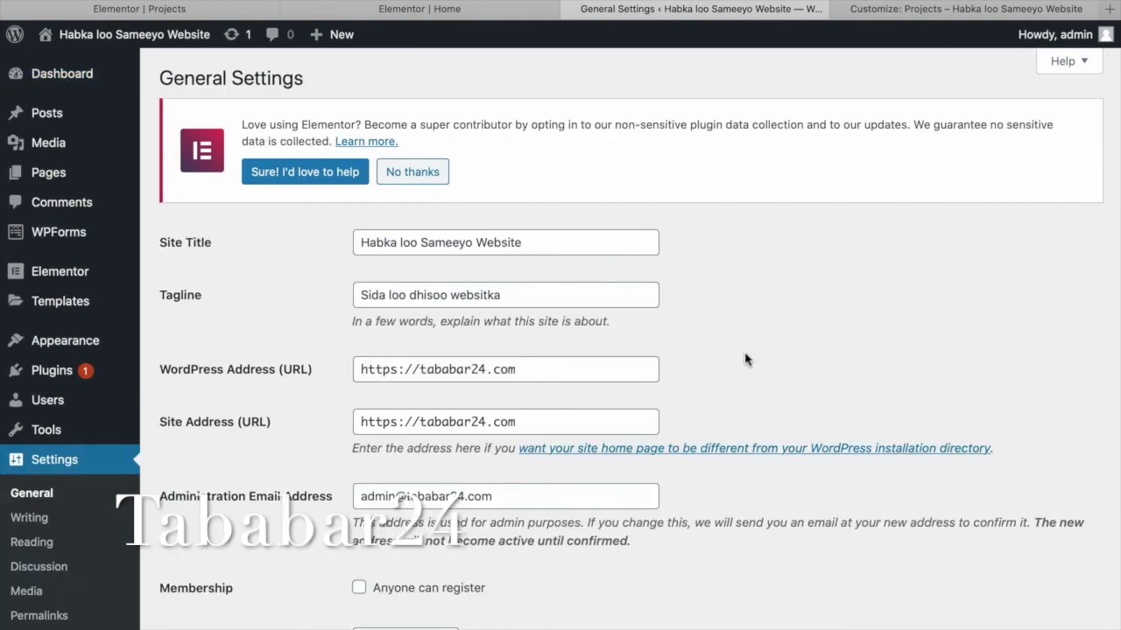
pyautogui.scroll(-4, 745, 359)
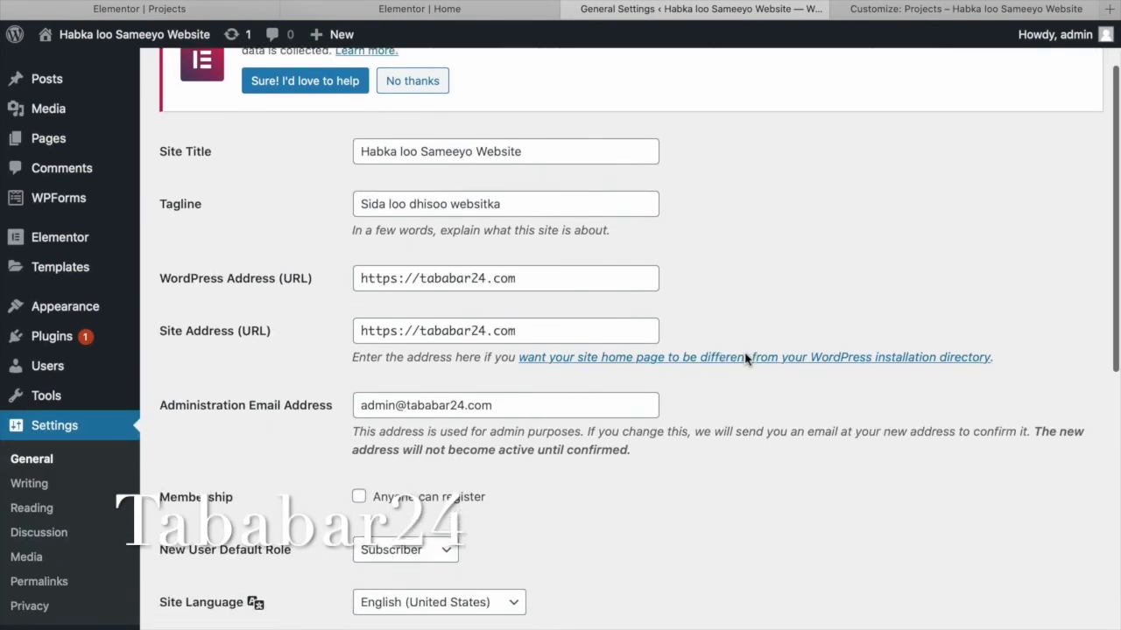
pyautogui.scroll(-10, 745, 358)
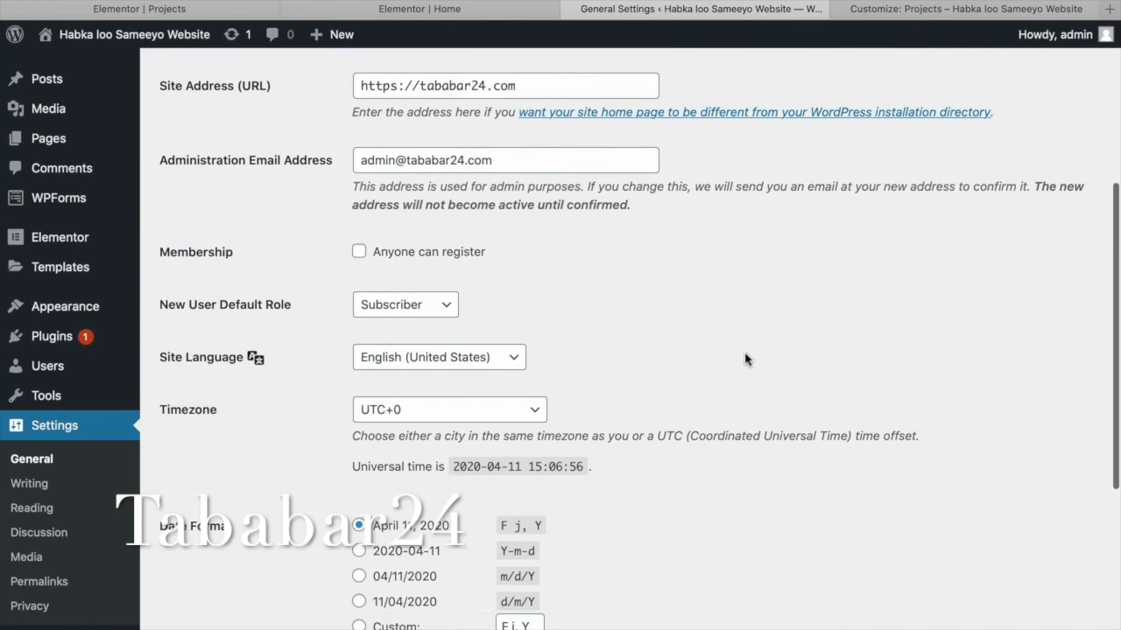
pyautogui.scroll(-2, 745, 358)
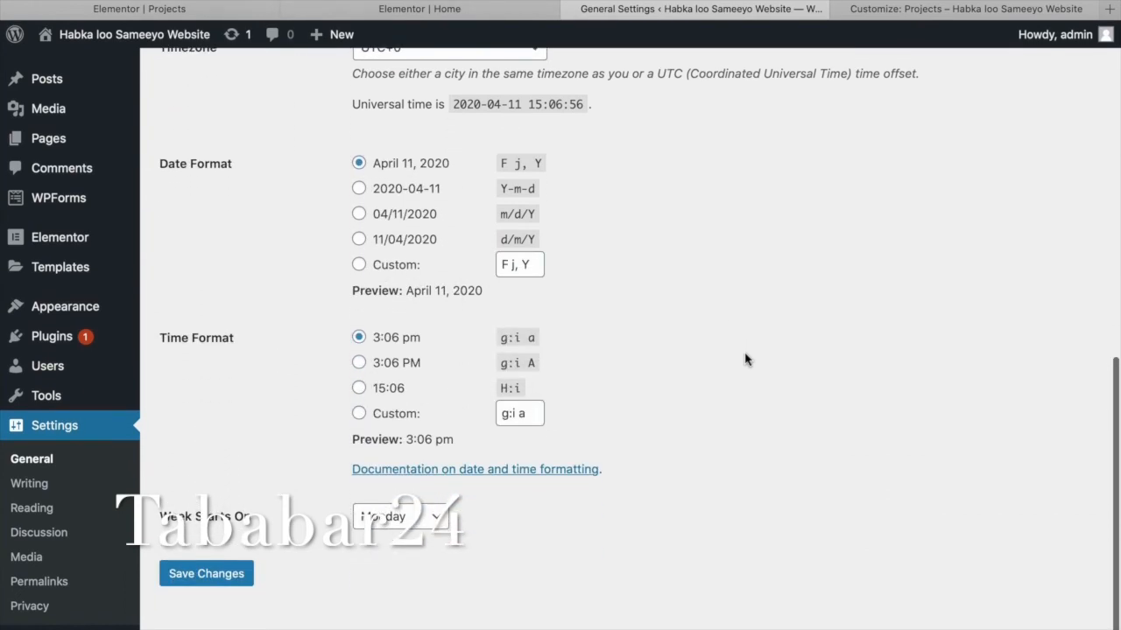
pyautogui.scroll(3, 745, 359)
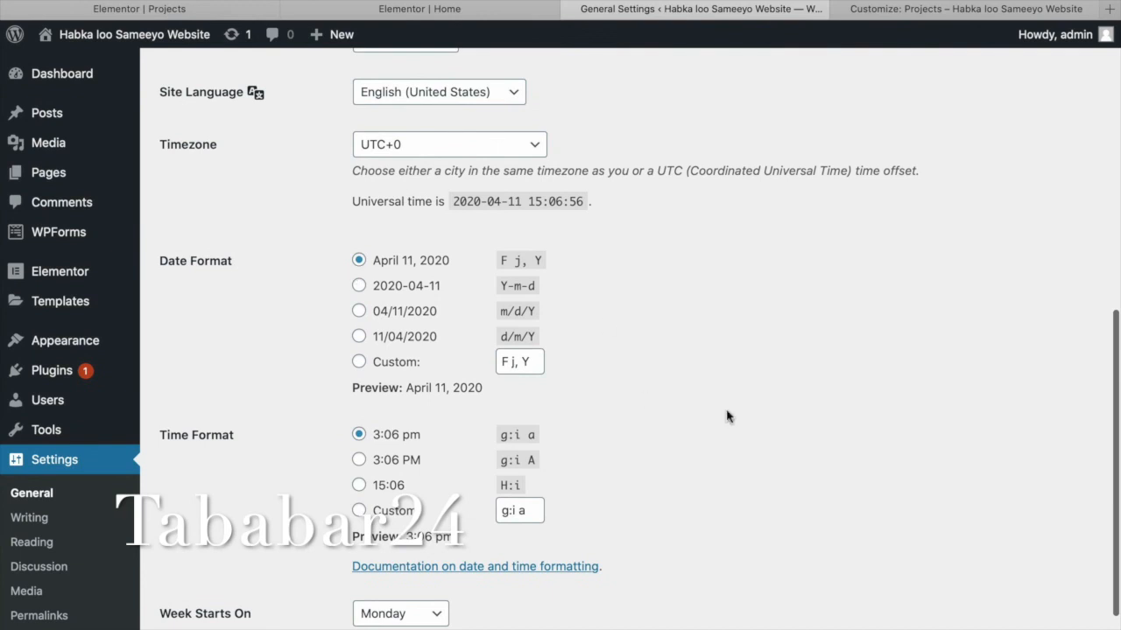
pyautogui.scroll(-3, 727, 418)
pyautogui.scroll(14, 727, 416)
pyautogui.scroll(3, 727, 417)
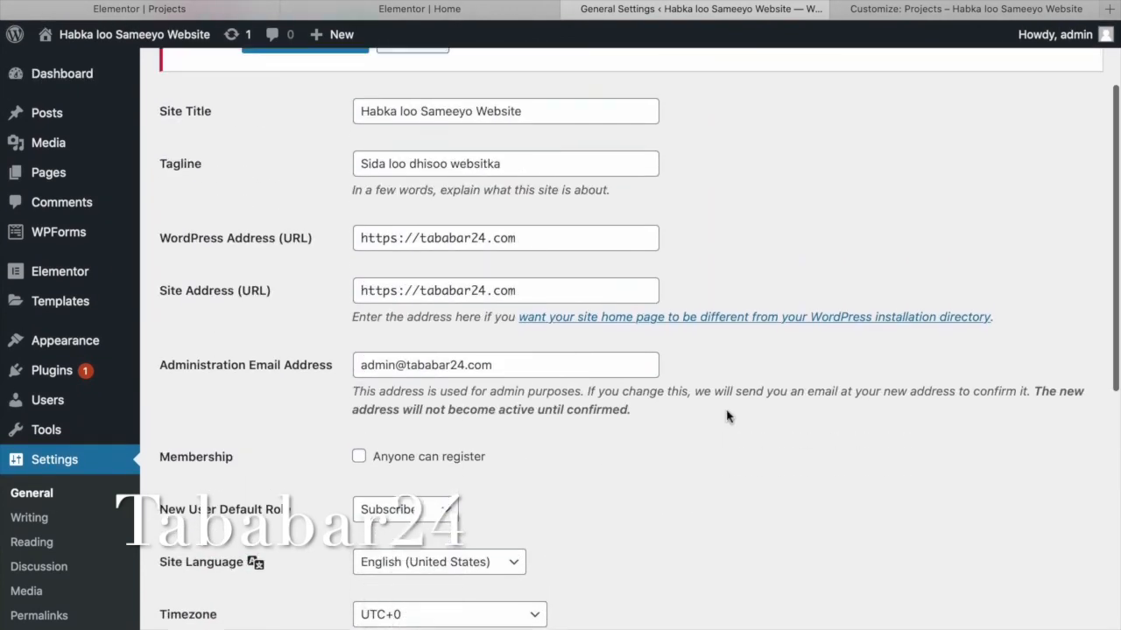
# Review the options on the Writing Settings page.
pyautogui.click(41, 521)
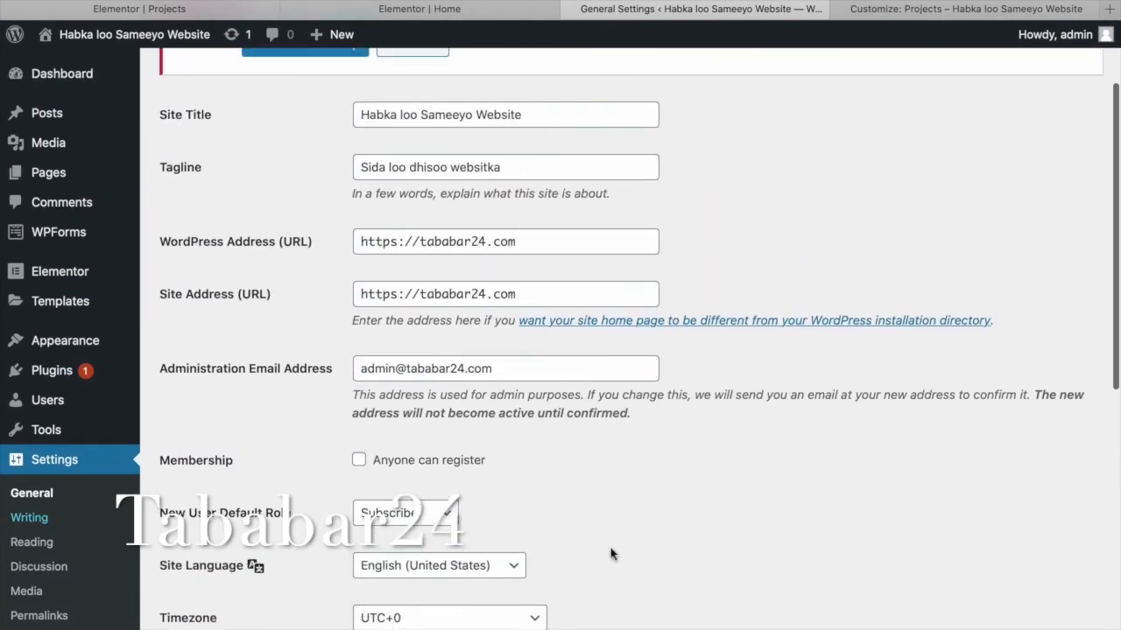
pyautogui.scroll(-4, 626, 529)
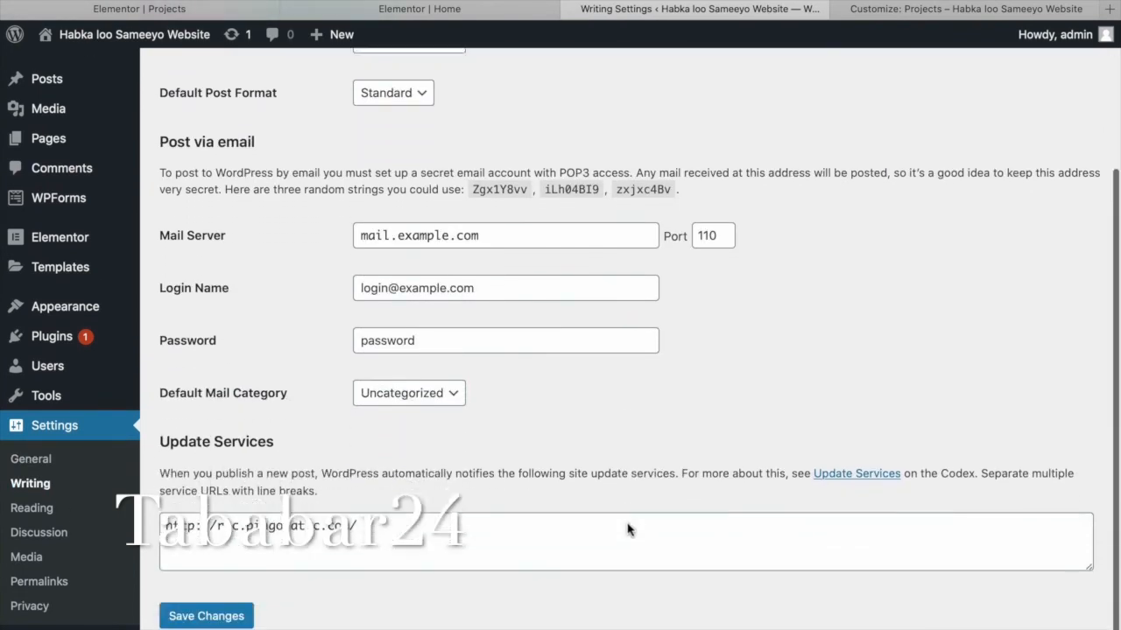
pyautogui.scroll(3, 627, 528)
pyautogui.scroll(3, 626, 528)
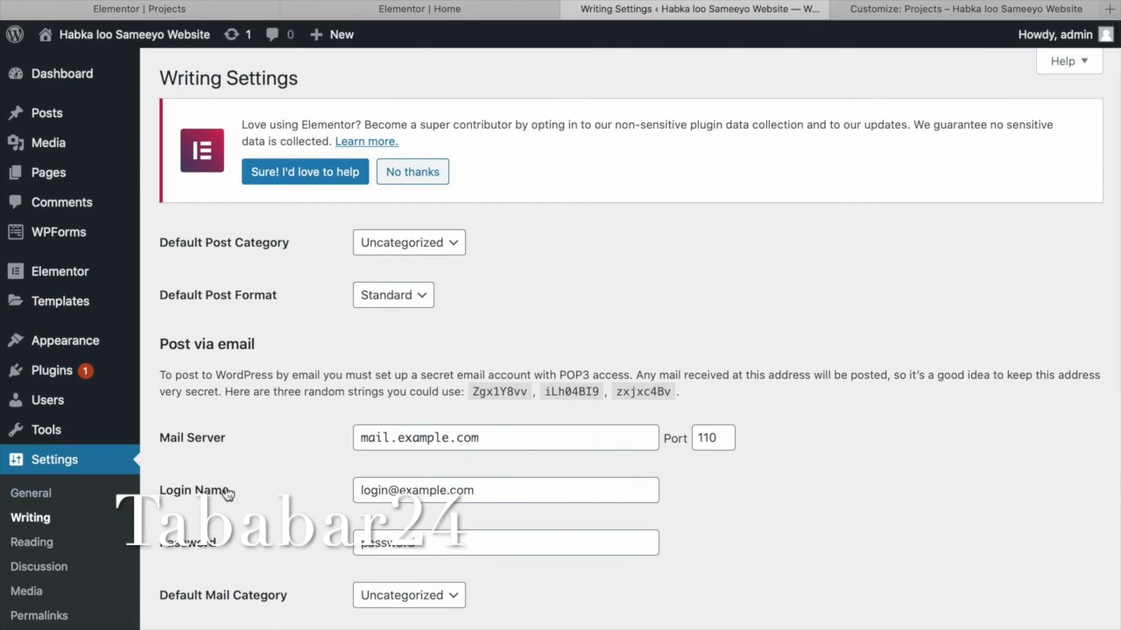
pyautogui.scroll(-2, 209, 520)
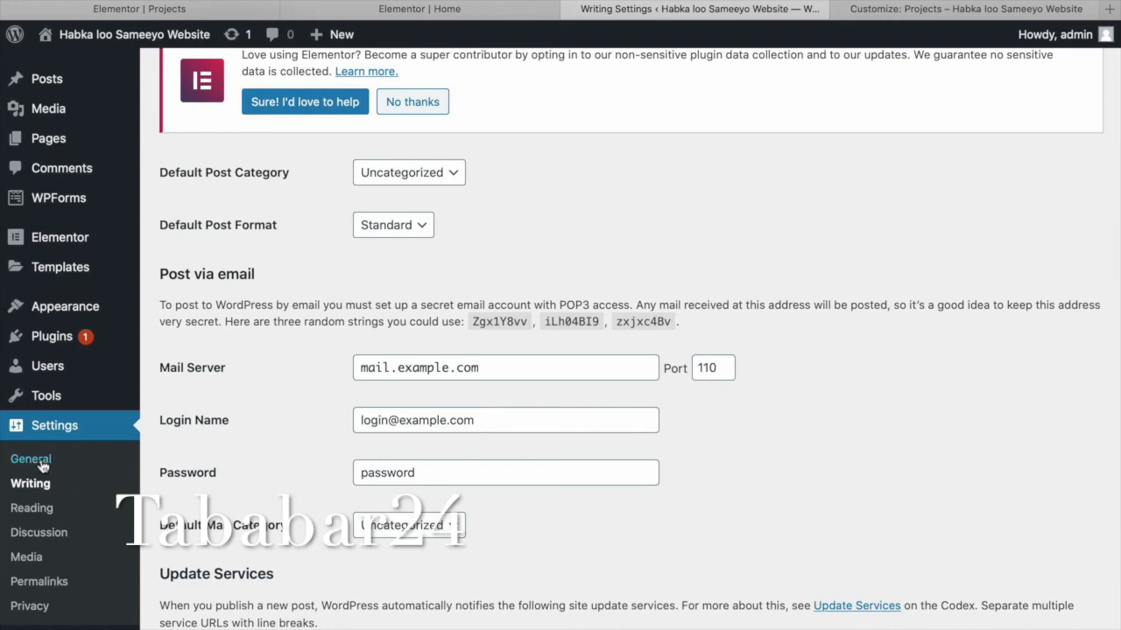
# Review the options on the Reading Settings page.
pyautogui.click(40, 509)
pyautogui.scroll(-3, 657, 496)
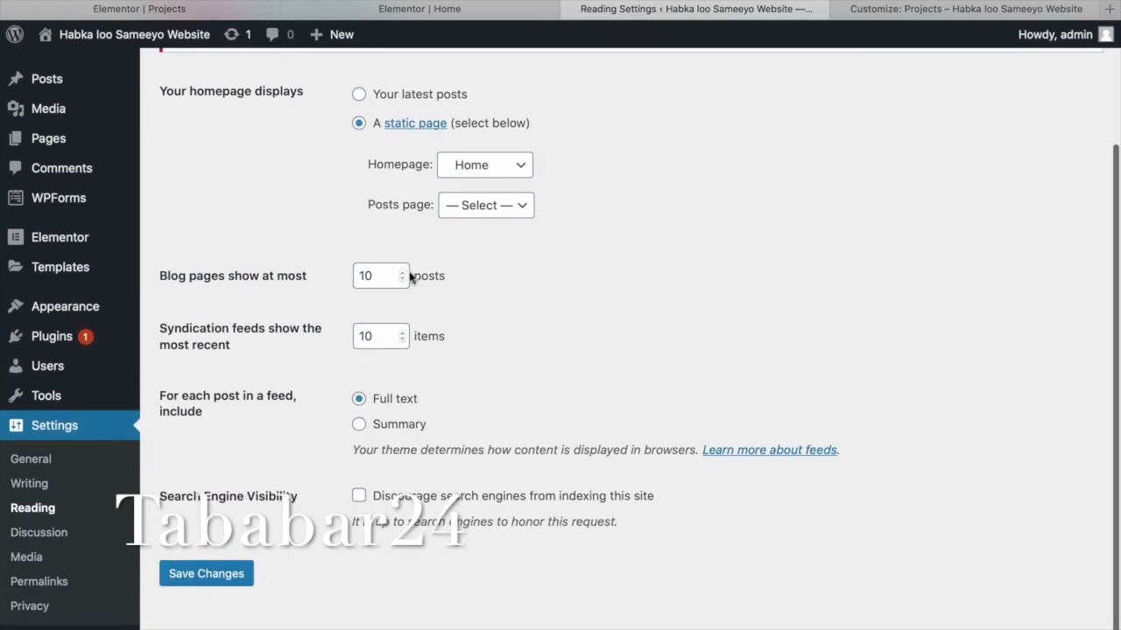
pyautogui.scroll(2, 569, 303)
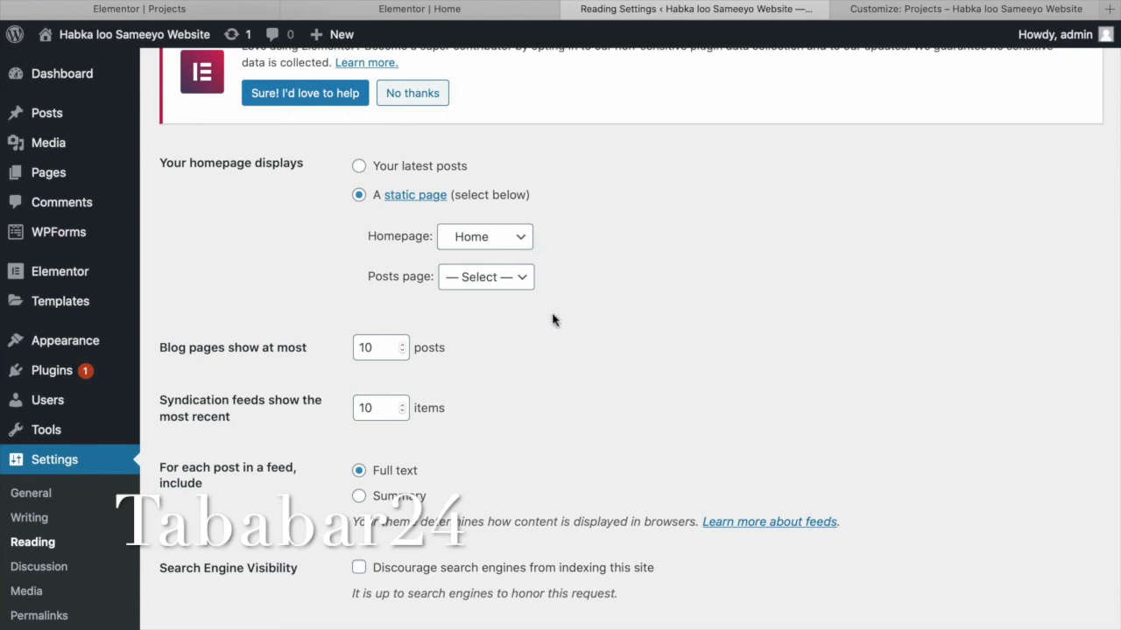
pyautogui.scroll(-2, 552, 319)
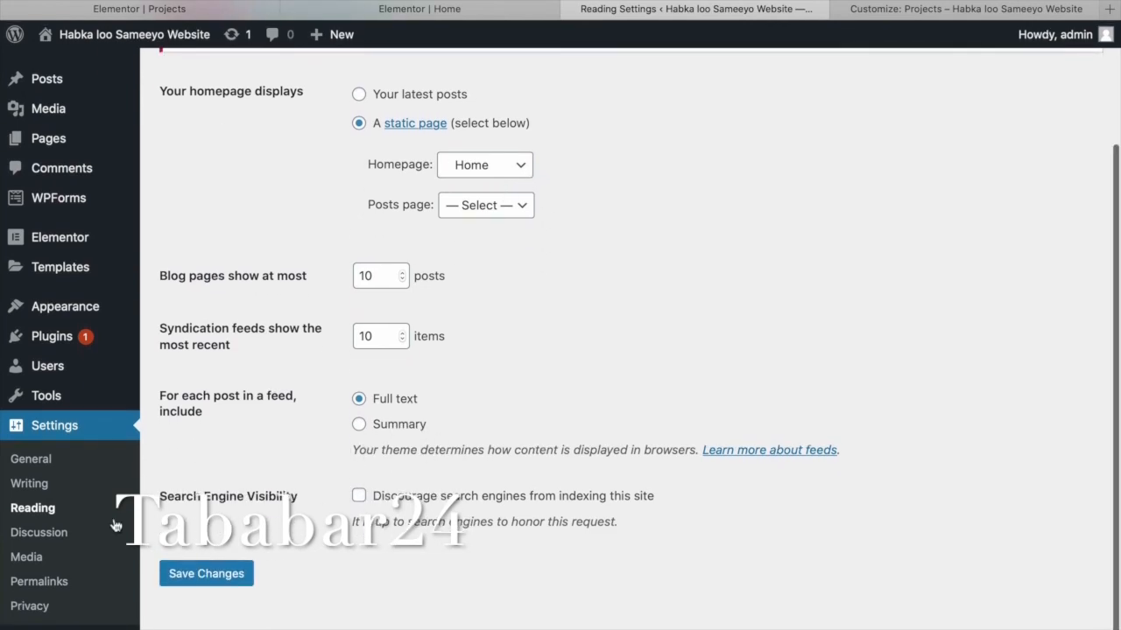
# Review the default post and comment options in Discussion Settings.
pyautogui.click(58, 537)
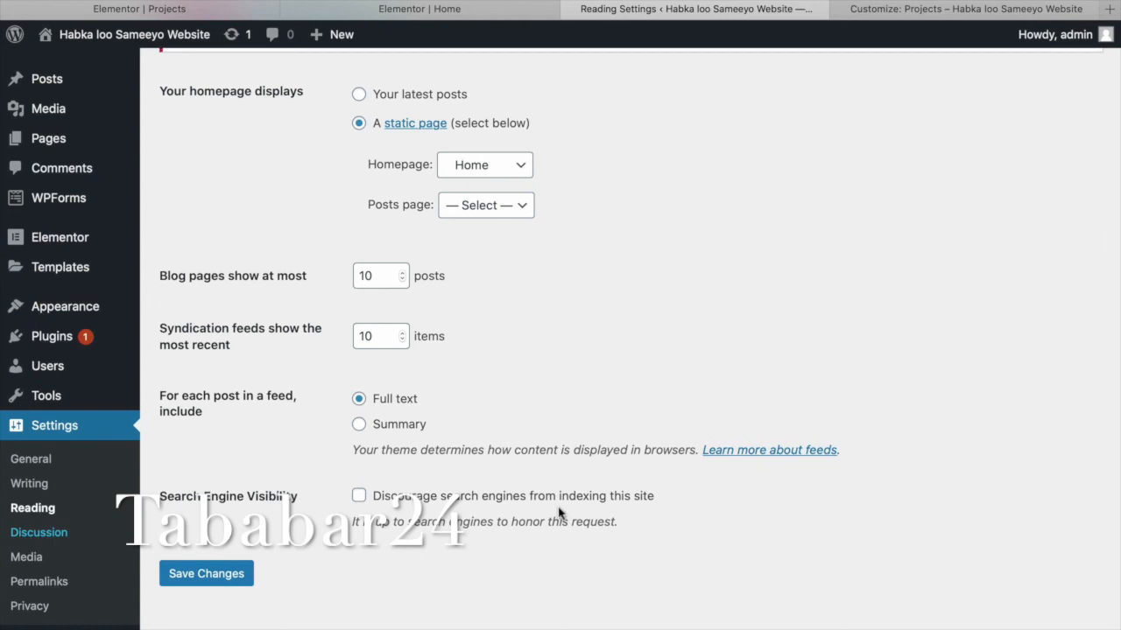
pyautogui.scroll(-7, 558, 513)
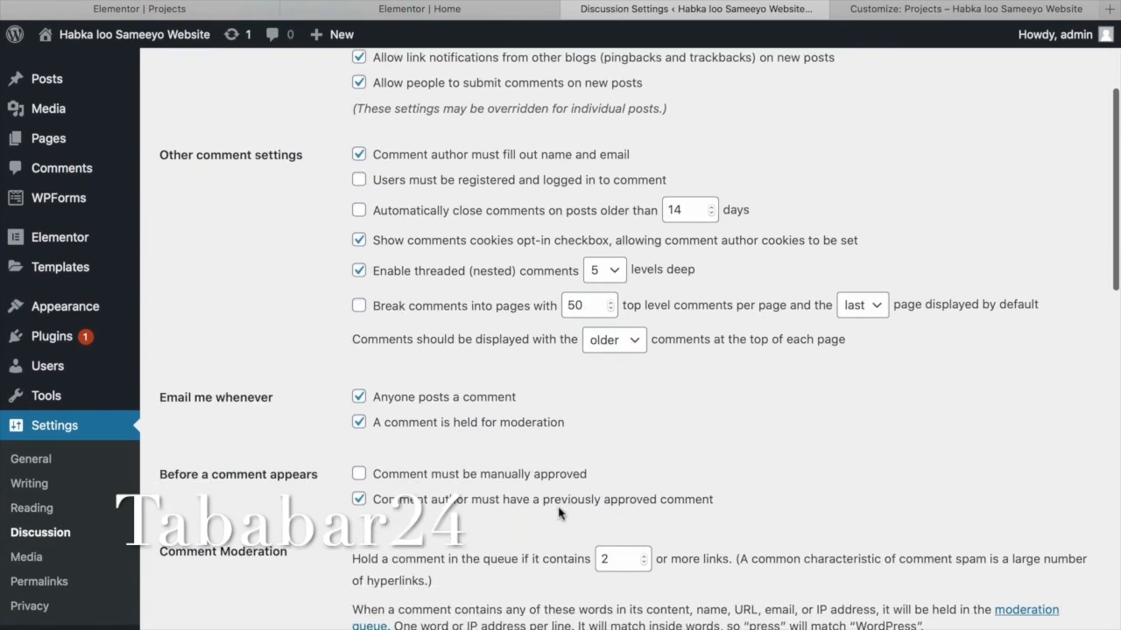
pyautogui.scroll(6, 502, 529)
pyautogui.scroll(2, 501, 529)
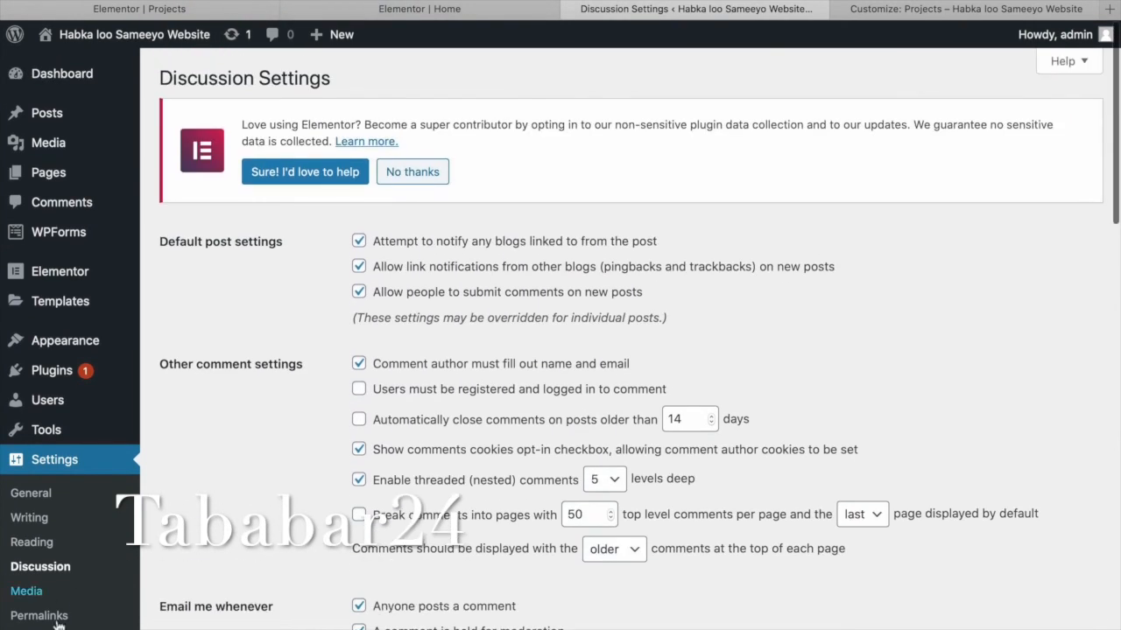
# Choose the Post name (/%postname%/) structure under Settings > Permalinks.
pyautogui.click(41, 617)
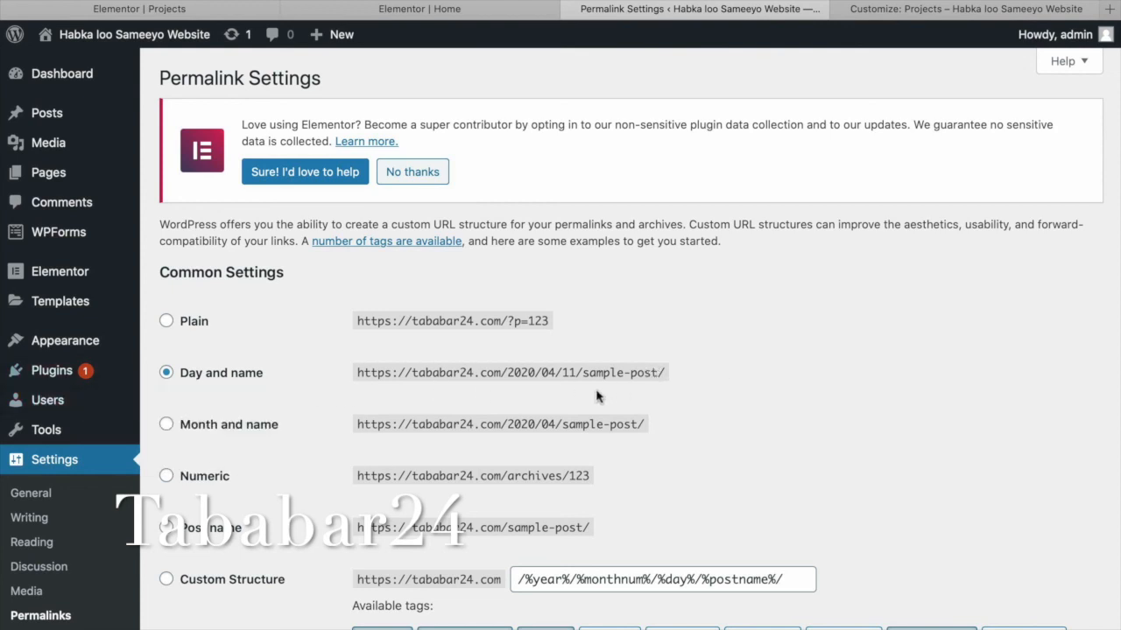
pyautogui.scroll(-1, 637, 419)
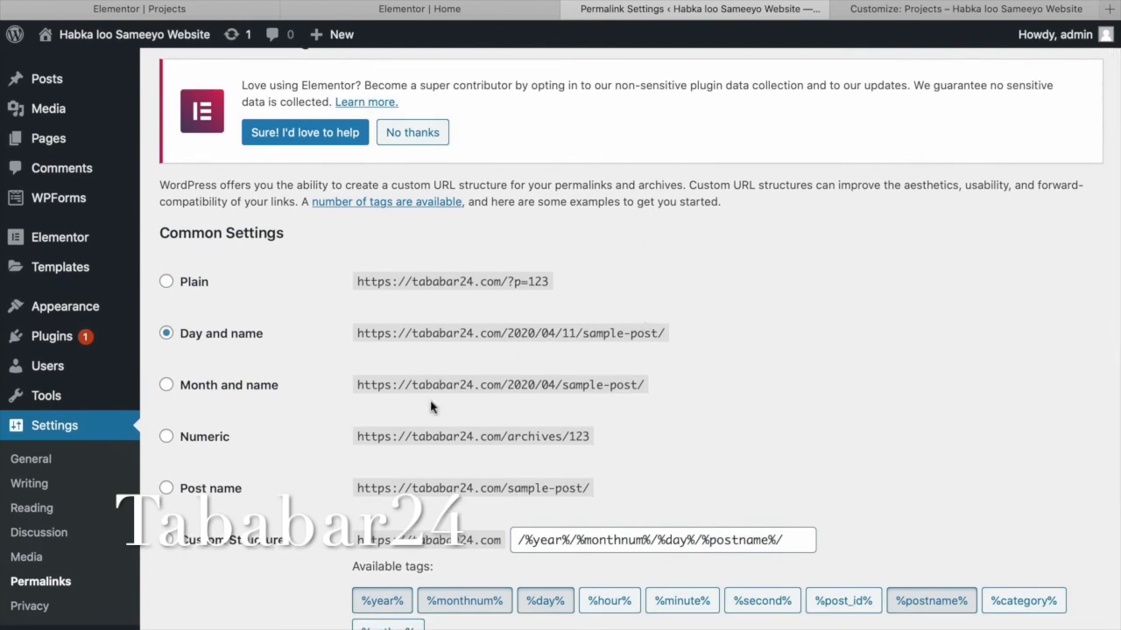
pyautogui.click(168, 491)
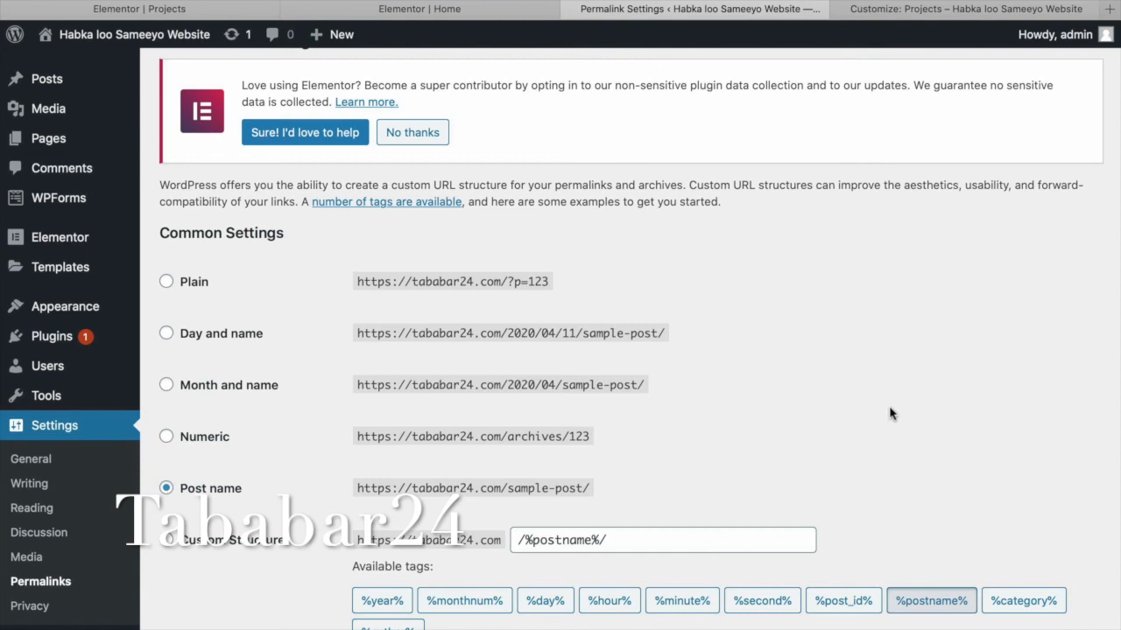
pyautogui.scroll(-3, 891, 413)
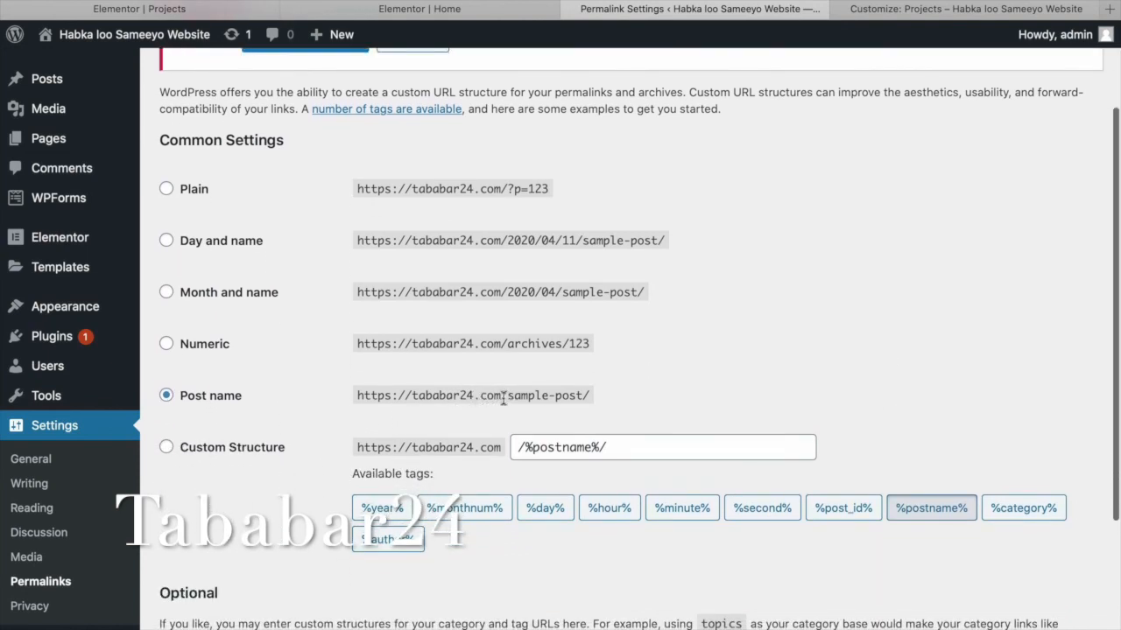
pyautogui.moveTo(503, 399); pyautogui.dragTo(410, 398)
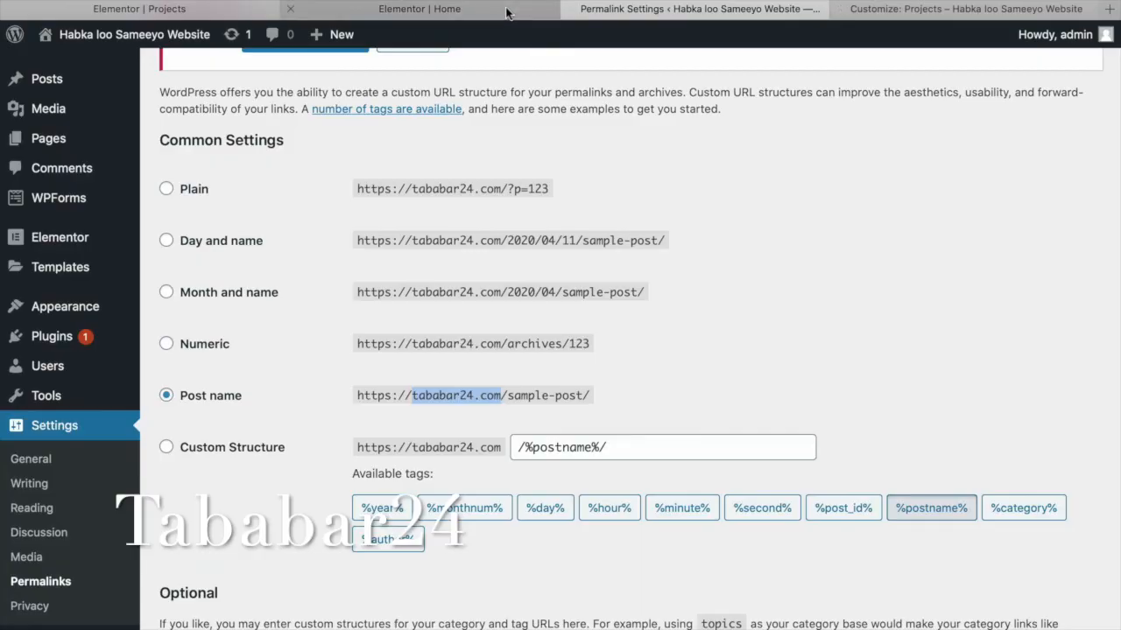
# Open the live site in a new tab and check its Home and About pages.
pyautogui.click(420, 9)
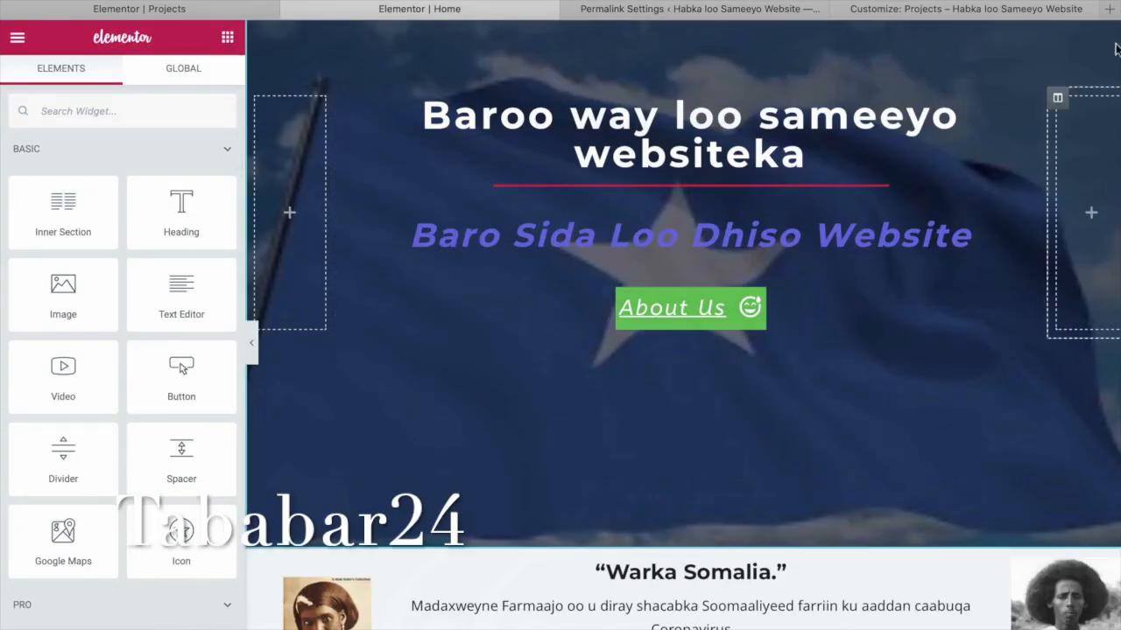
pyautogui.click(1108, 9)
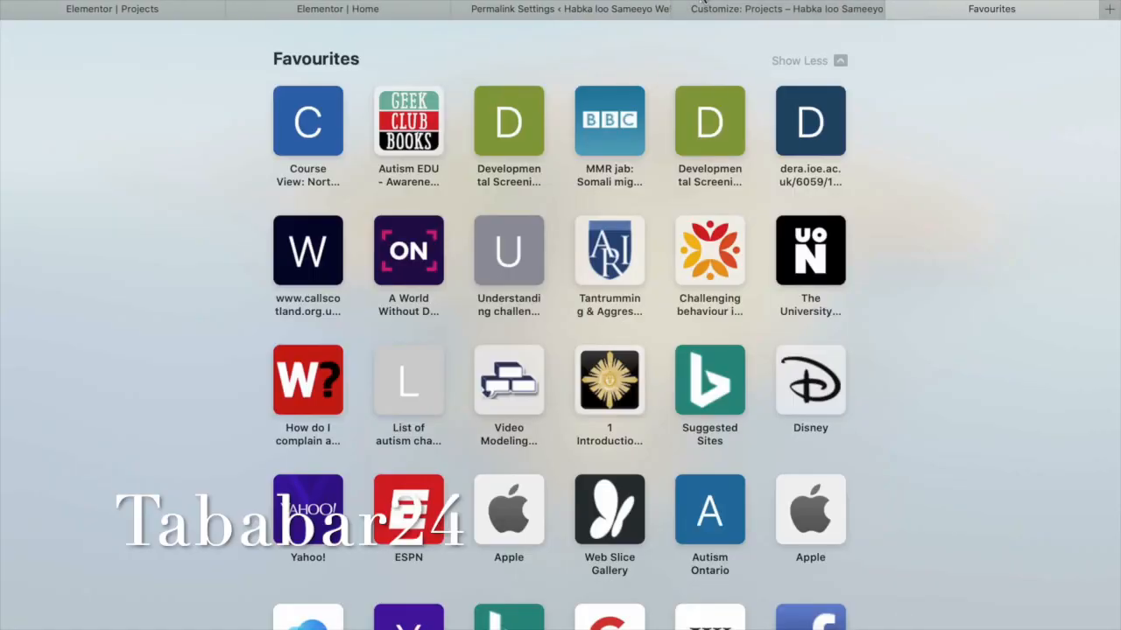
pyautogui.write('tab')
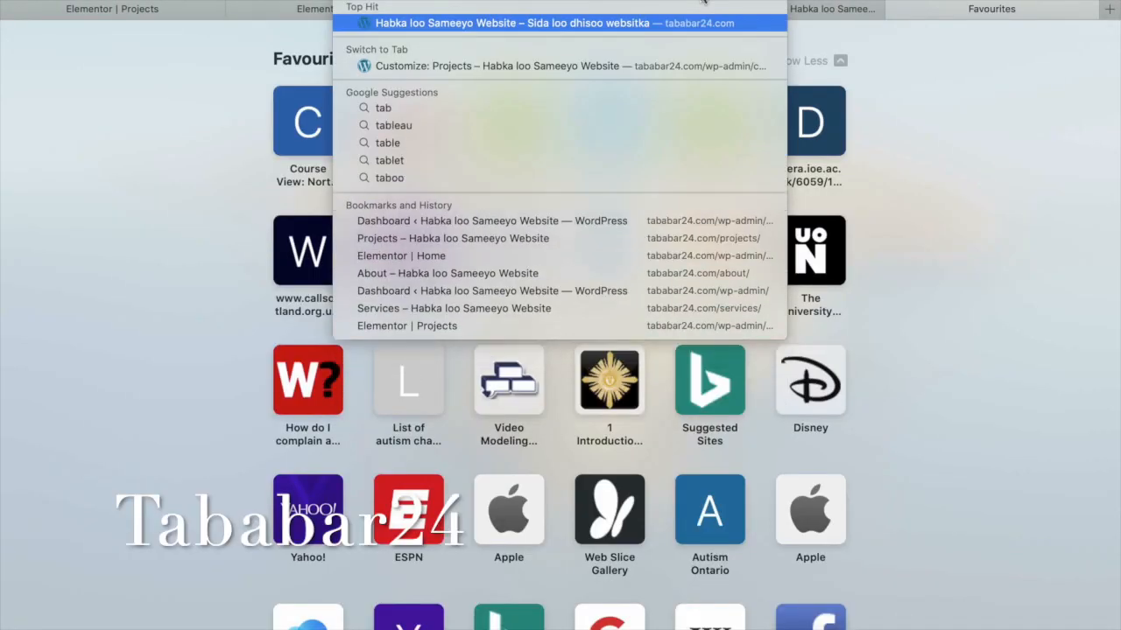
pyautogui.press('Return')
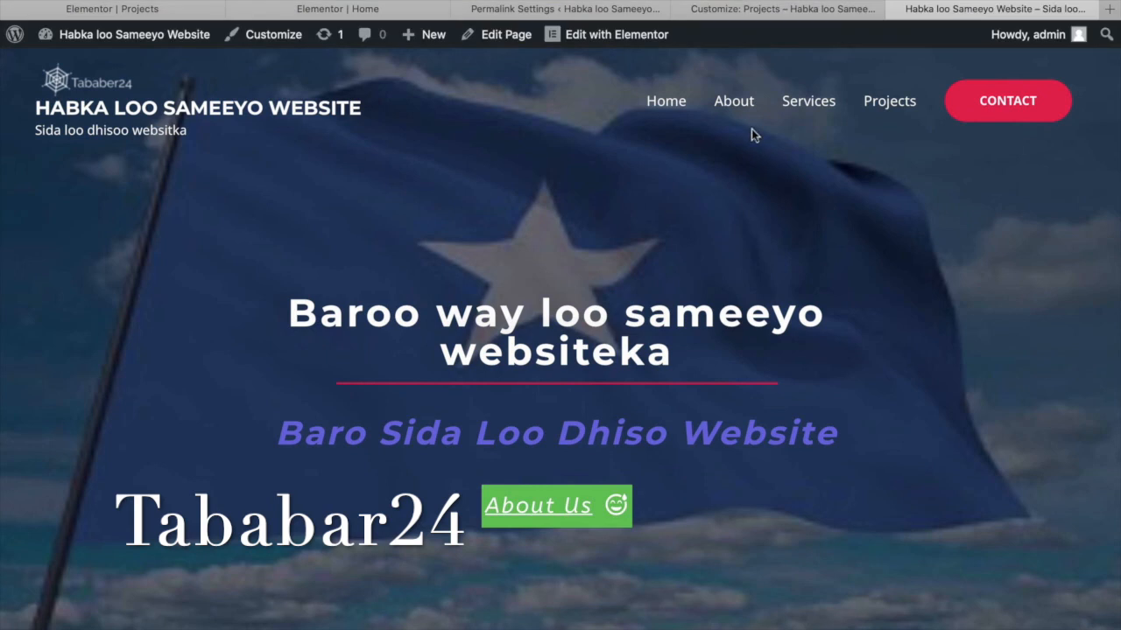
pyautogui.click(675, 111)
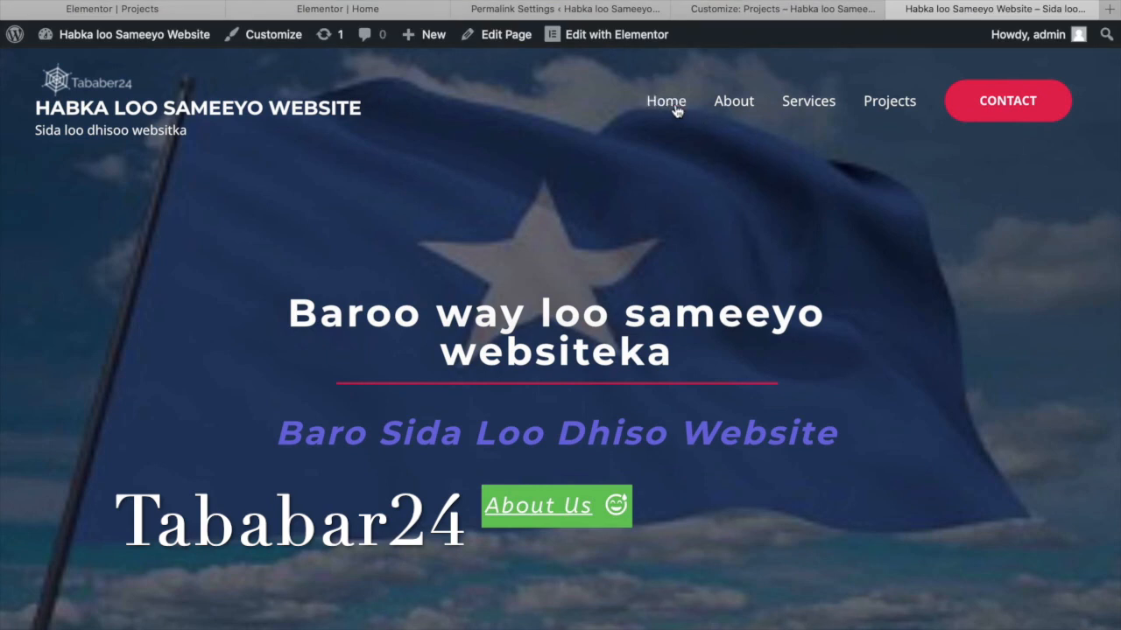
pyautogui.click(737, 109)
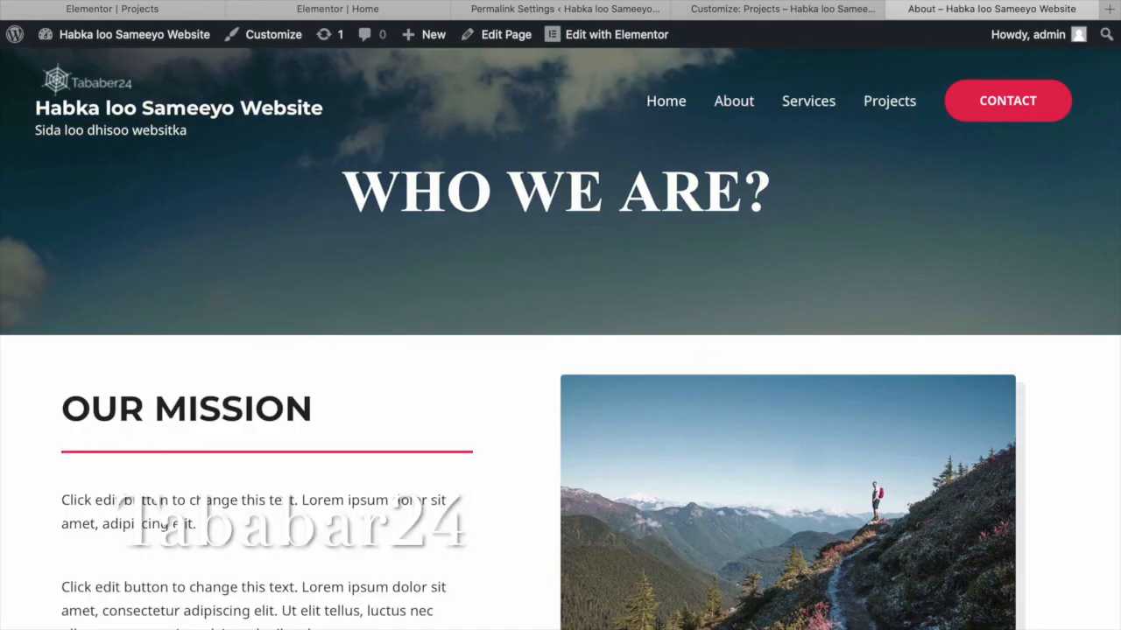
pyautogui.press('super+l')
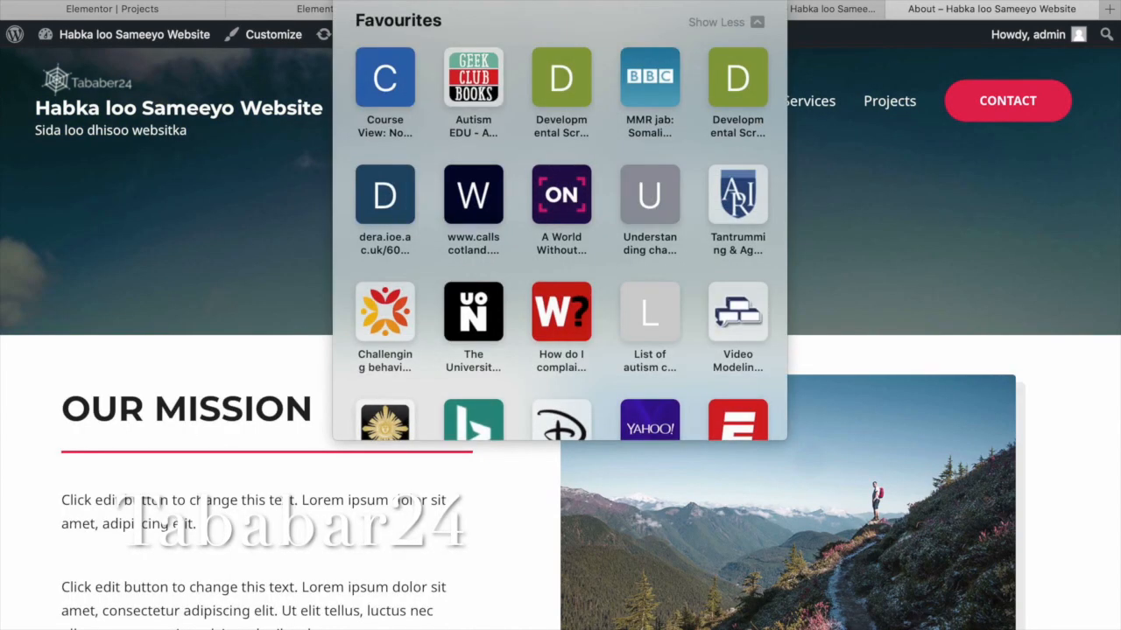
pyautogui.click(903, 186)
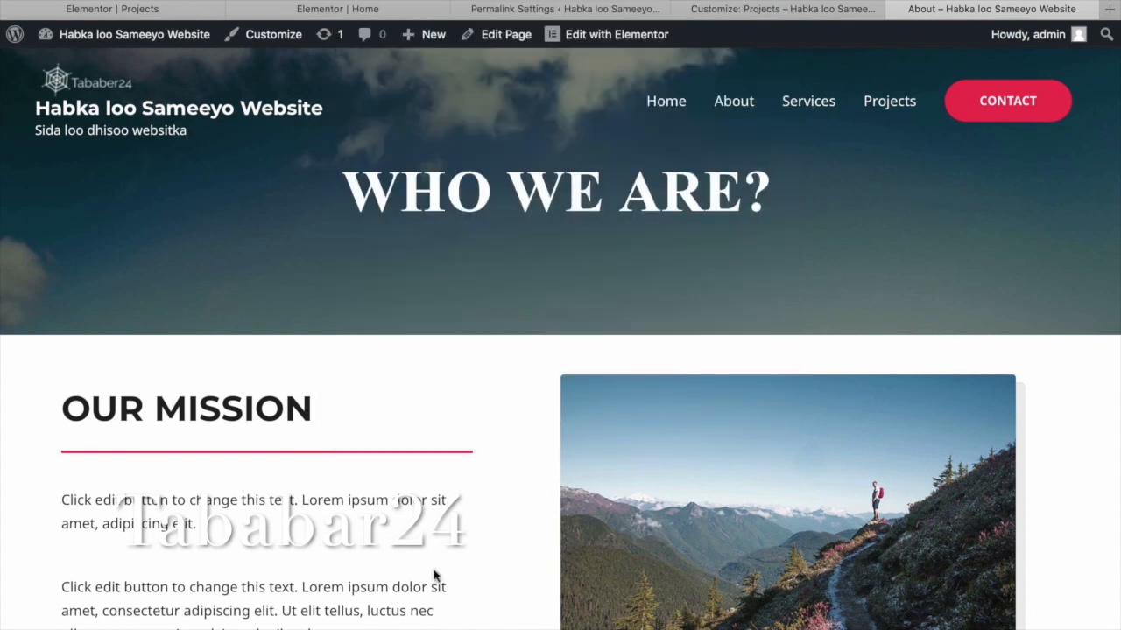
# Return to Permalink Settings and save the Post name structure.
pyautogui.click(201, 14)
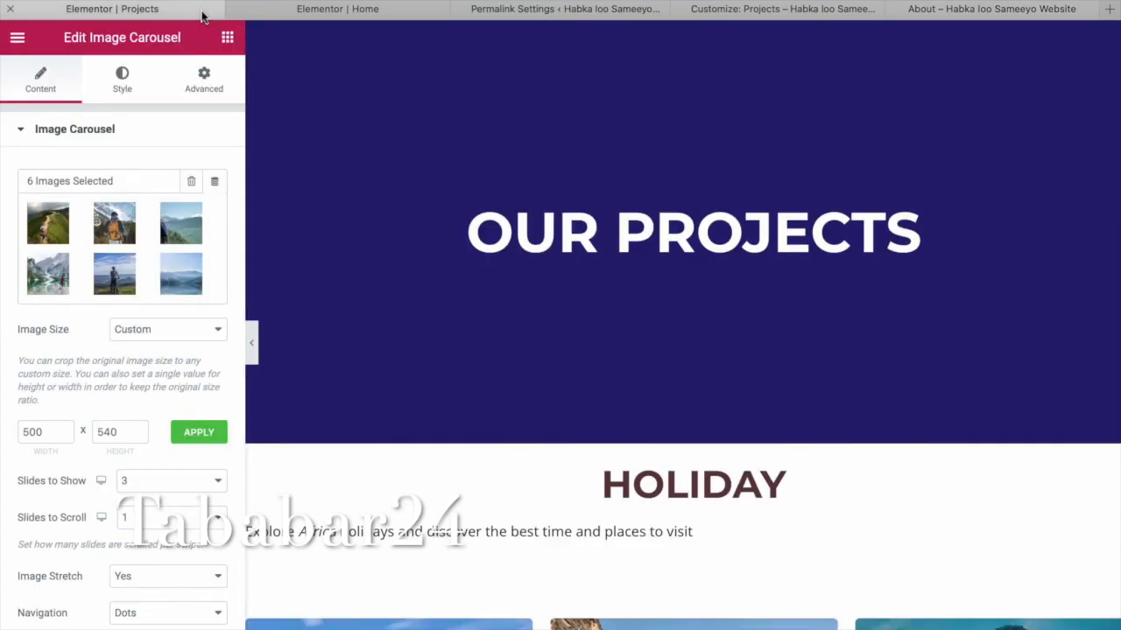
pyautogui.click(330, 15)
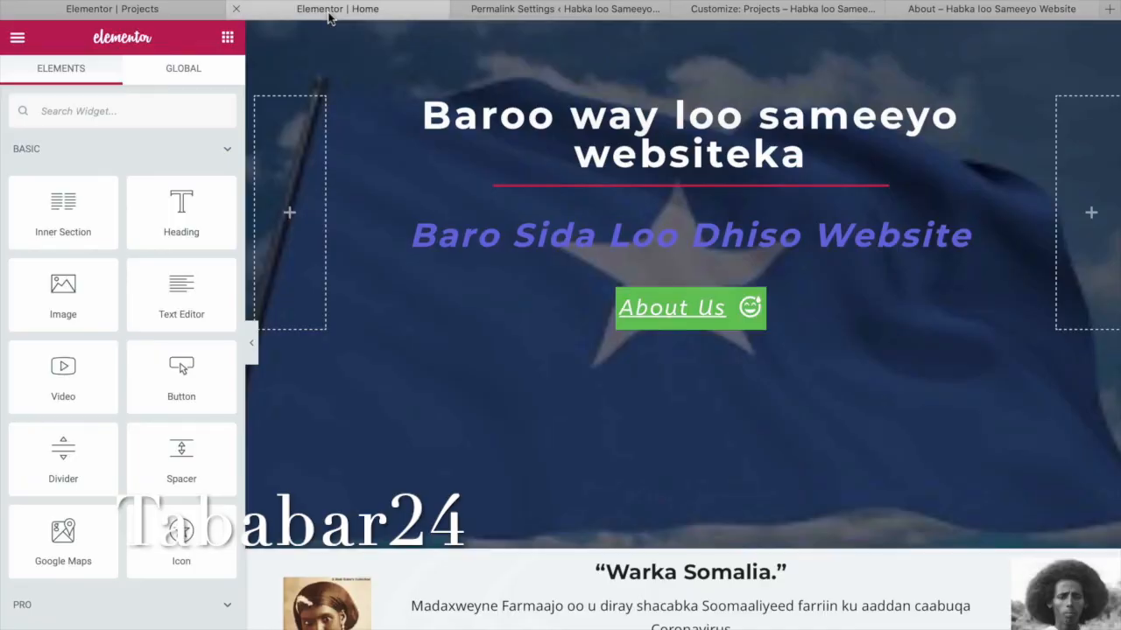
pyautogui.click(947, 9)
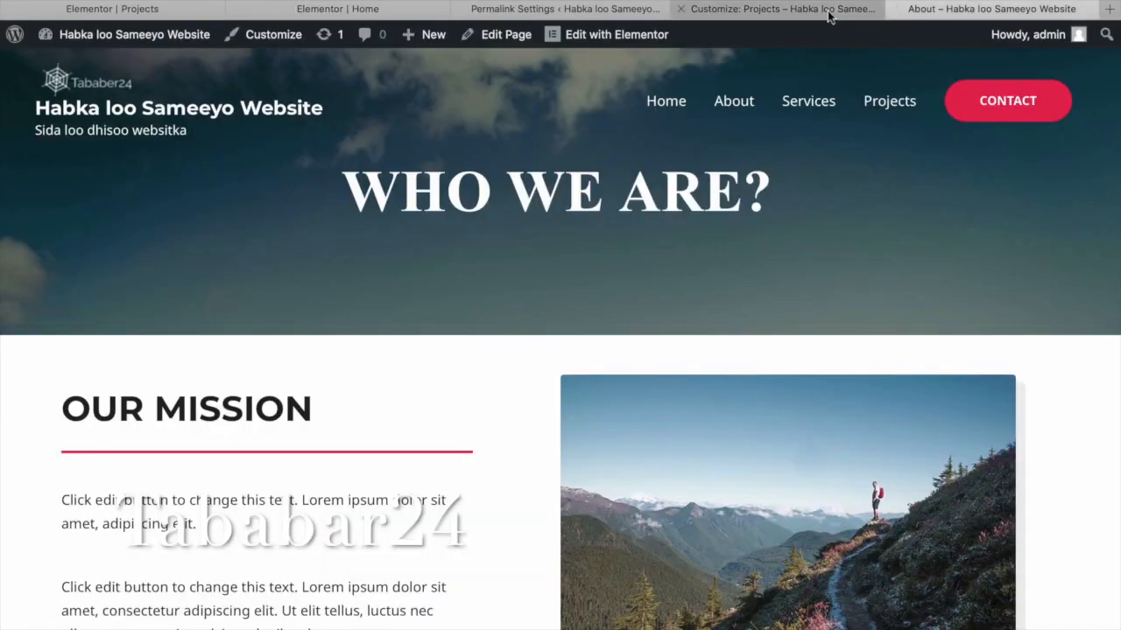
pyautogui.click(828, 11)
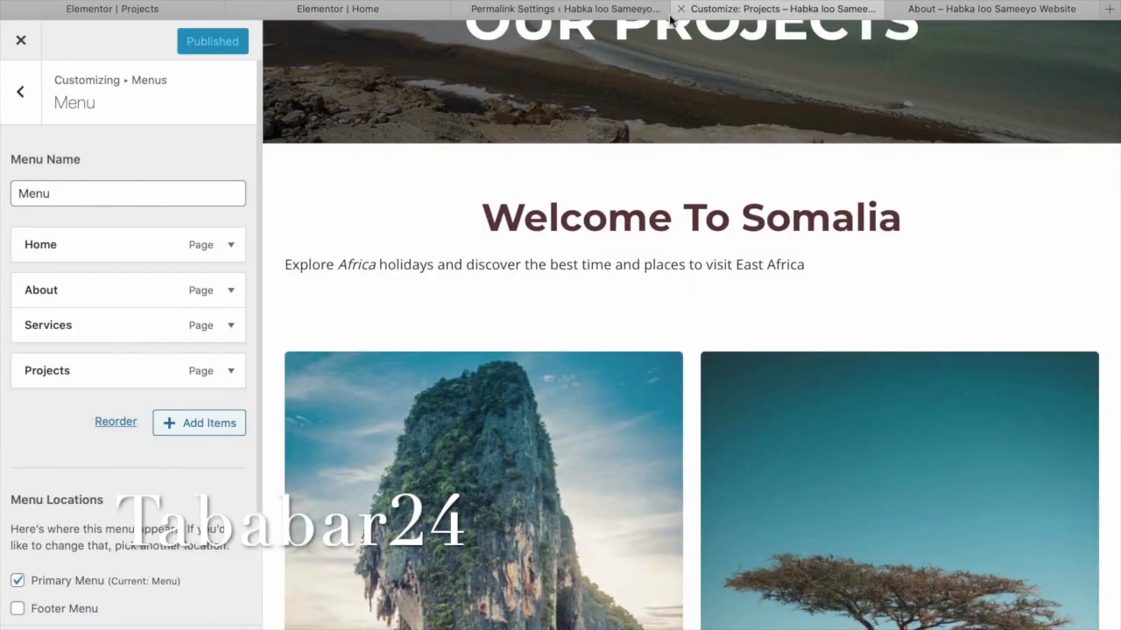
pyautogui.click(620, 16)
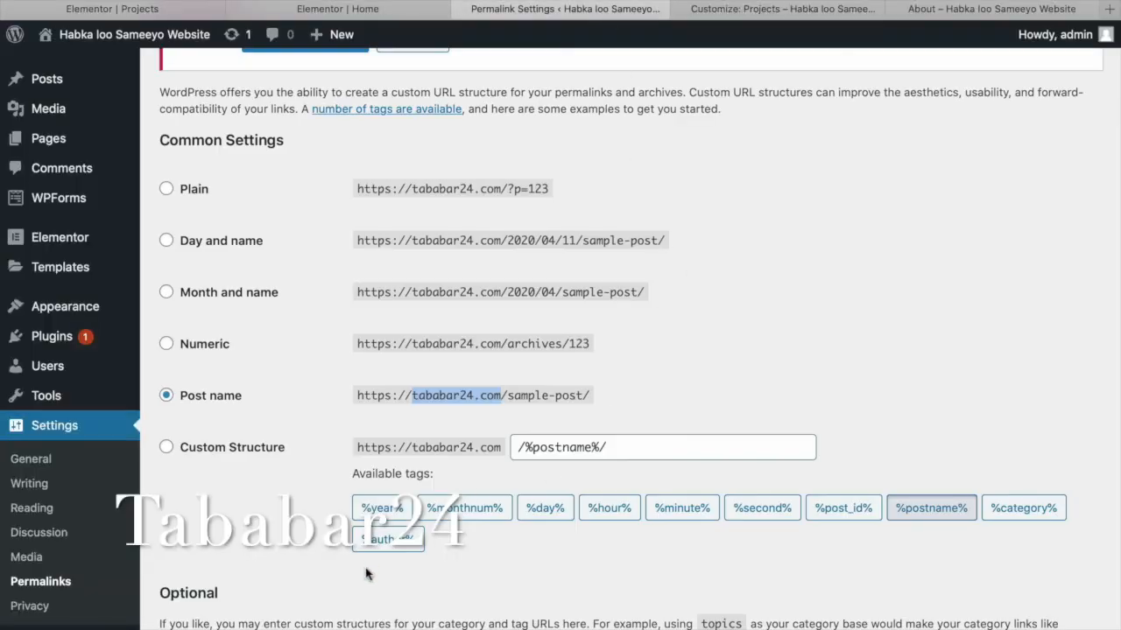
pyautogui.scroll(-5, 363, 574)
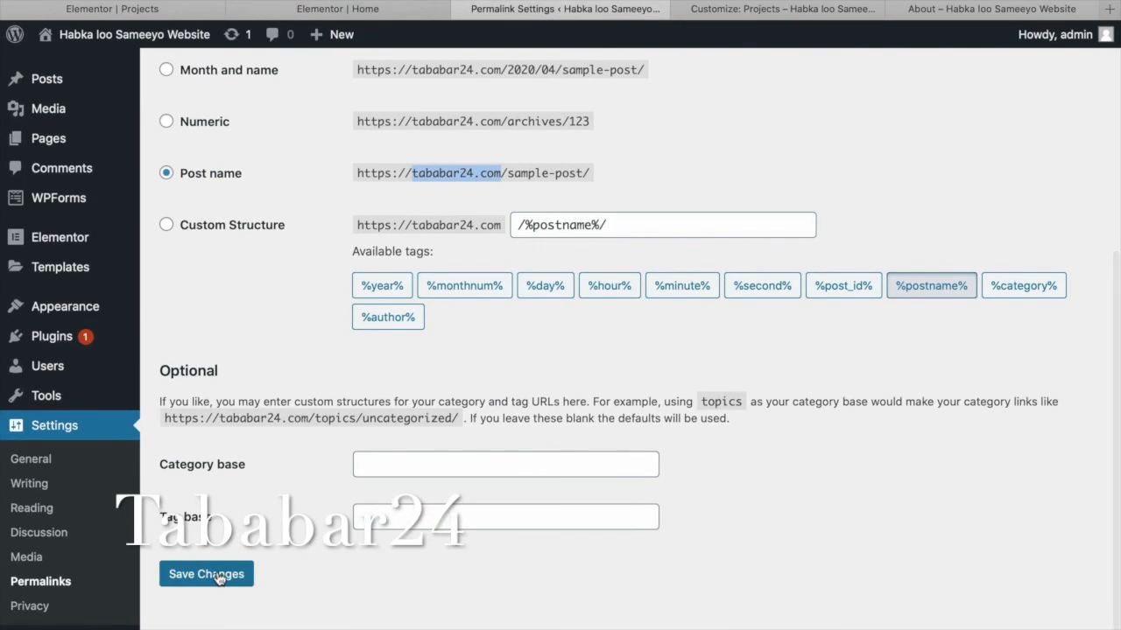
pyautogui.click(217, 573)
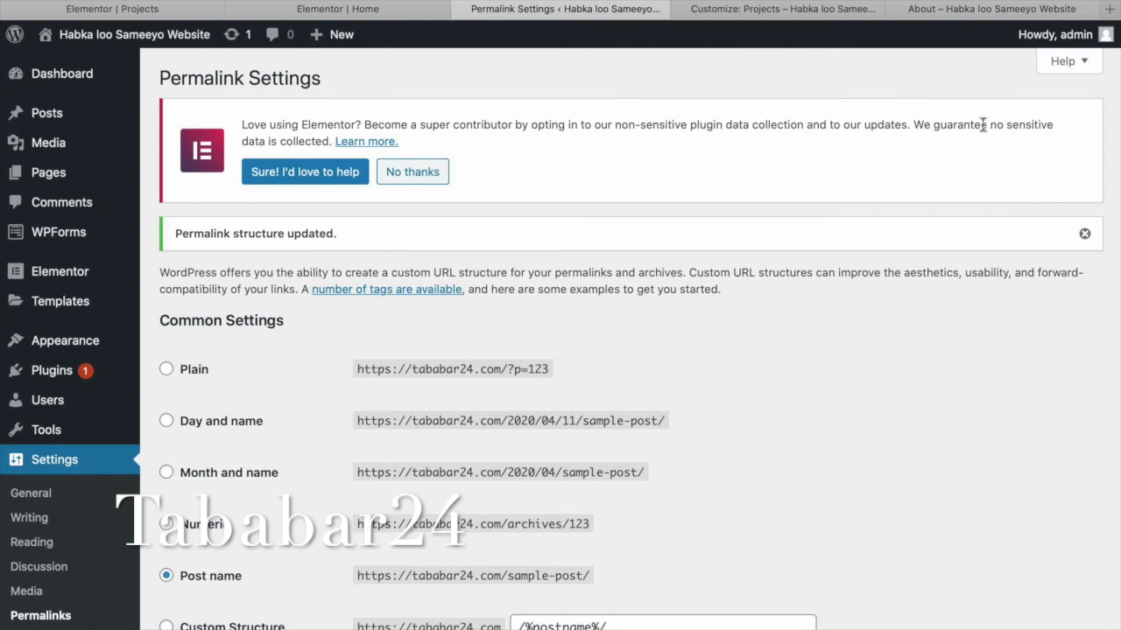
# Move from the customizer and editor tabs to the live site and view the Services page.
pyautogui.click(779, 10)
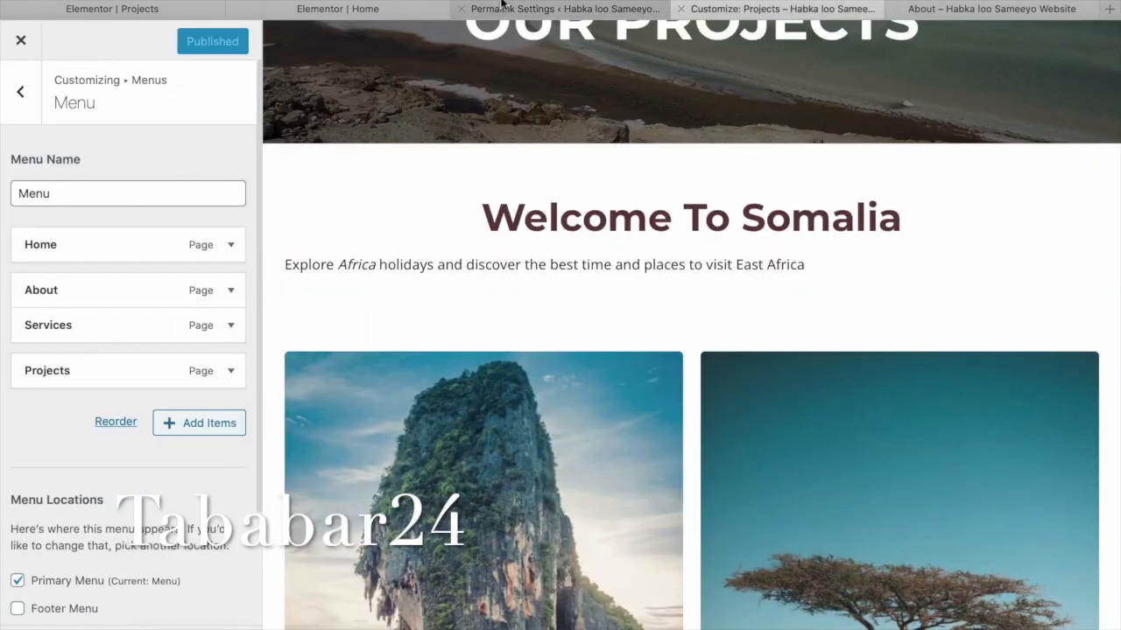
pyautogui.click(378, 10)
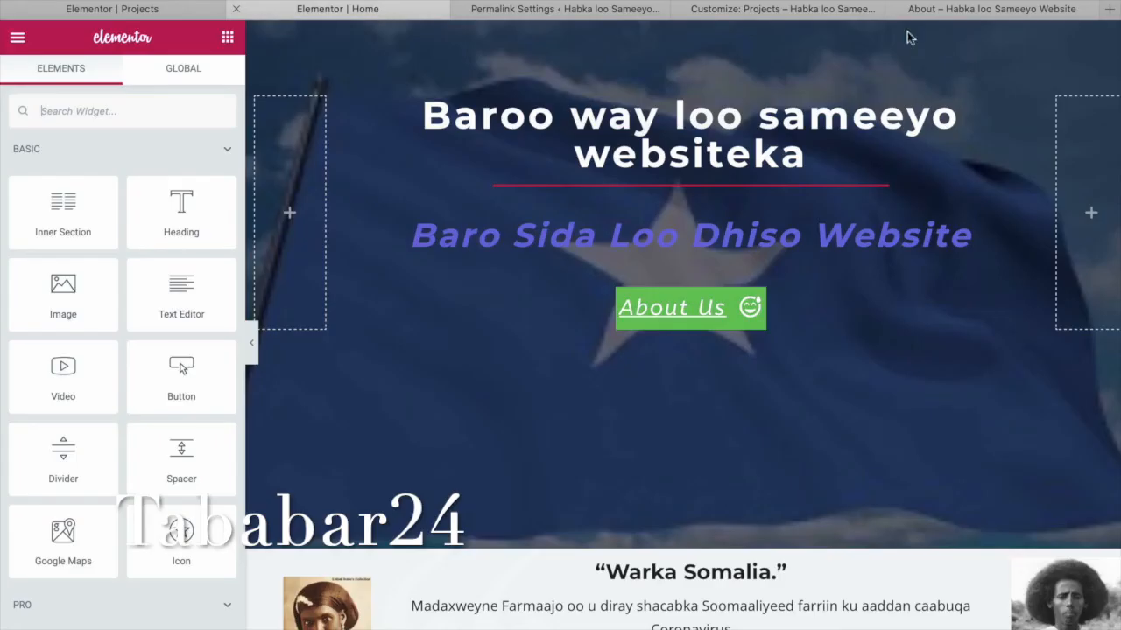
pyautogui.click(1028, 9)
pyautogui.click(749, 1)
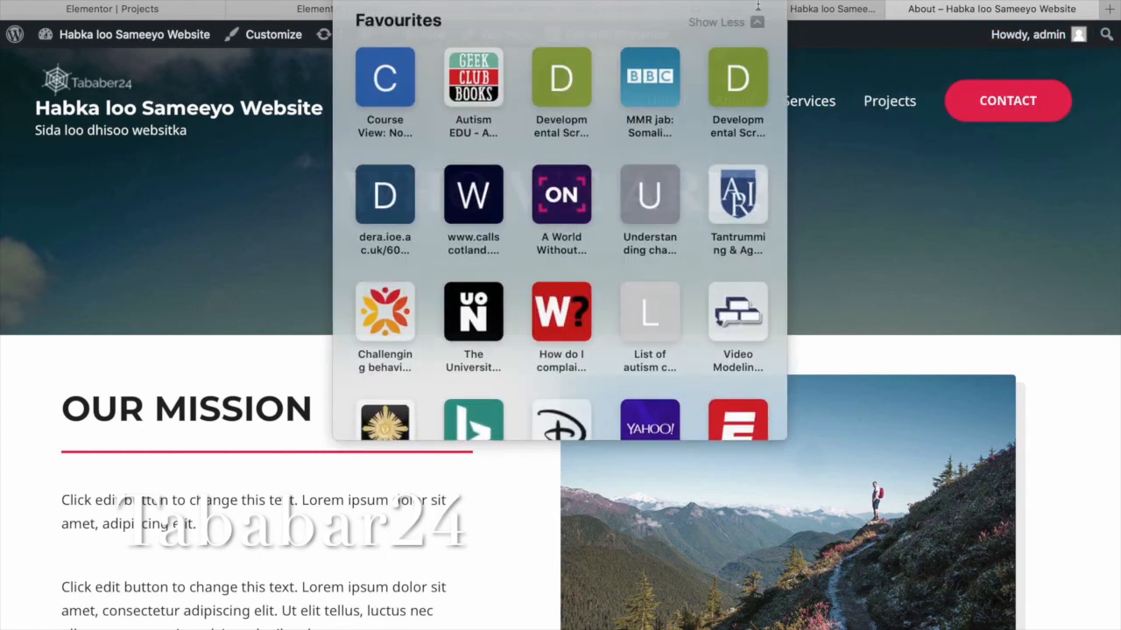
pyautogui.click(933, 143)
pyautogui.click(820, 106)
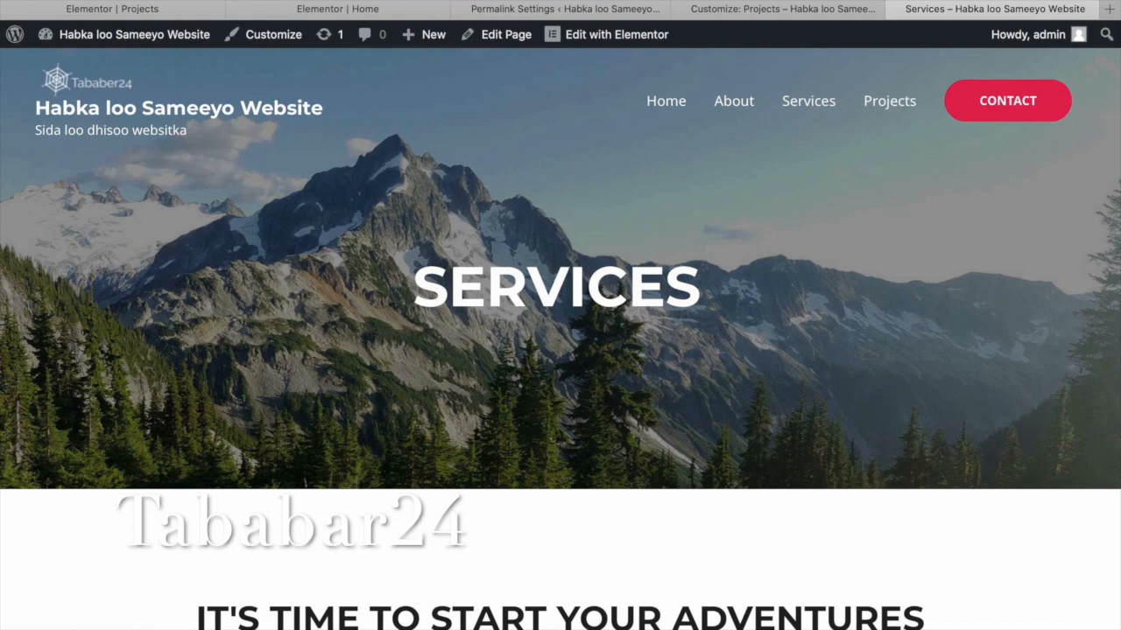
pyautogui.click(493, 9)
pyautogui.click(876, 195)
# Return to the live Home page and scroll through it, ending on the 'Baroo way loo sameeyo websiteka' hero.
pyautogui.click(665, 103)
pyautogui.click(665, 7)
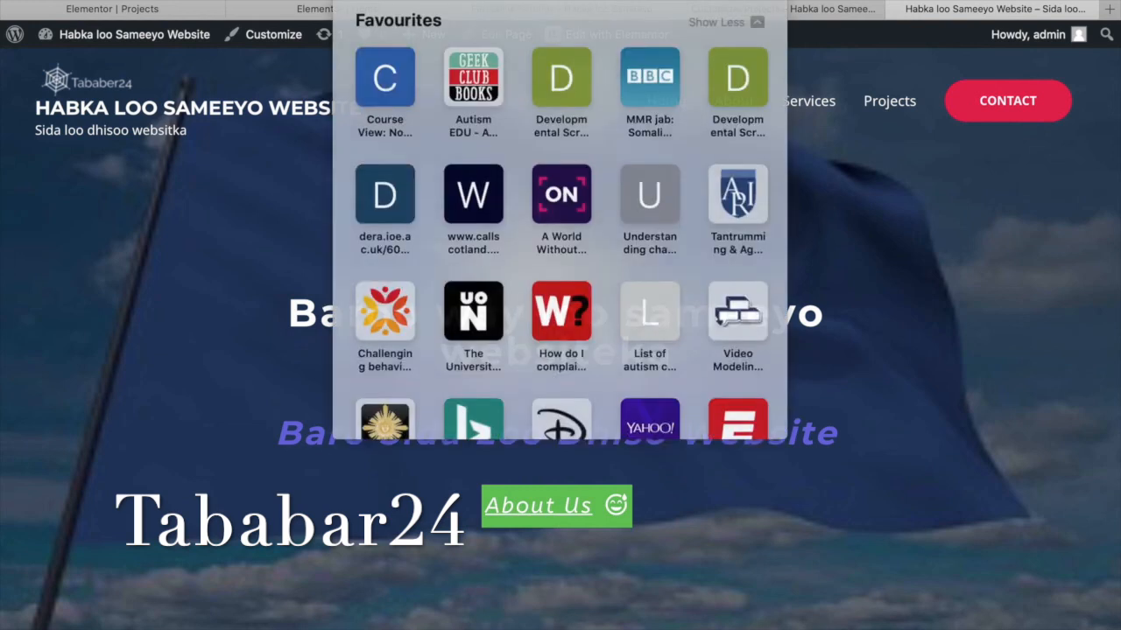
pyautogui.click(952, 254)
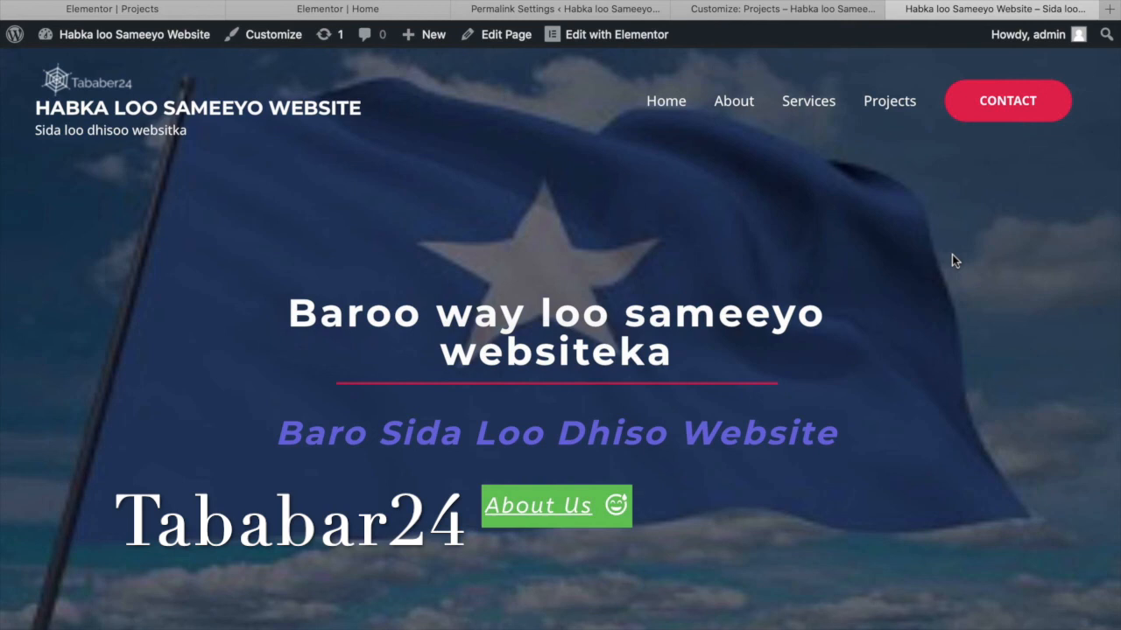
pyautogui.scroll(-6, 953, 260)
pyautogui.scroll(-8, 954, 260)
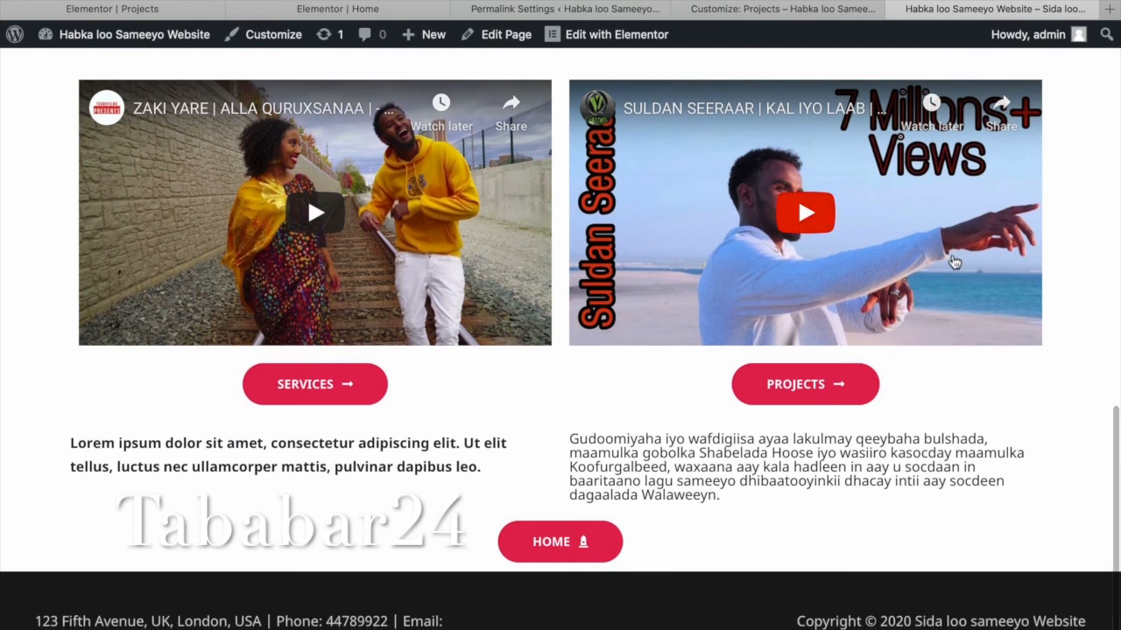
pyautogui.scroll(-1, 954, 260)
pyautogui.scroll(12, 911, 232)
pyautogui.scroll(5, 926, 233)
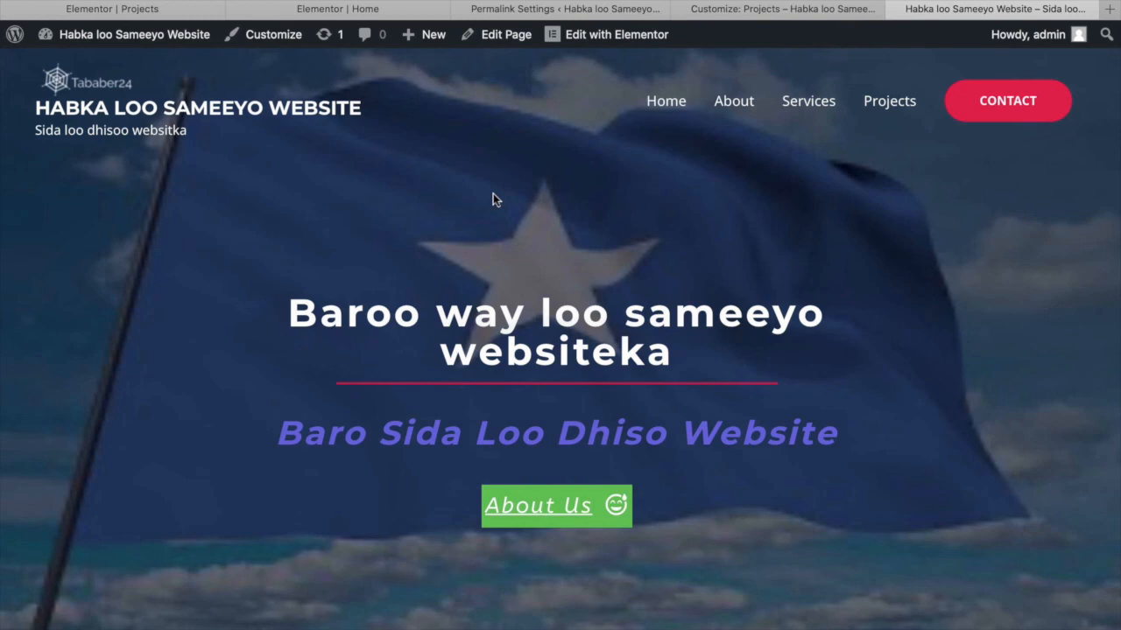
pyautogui.scroll(-5, 493, 193)
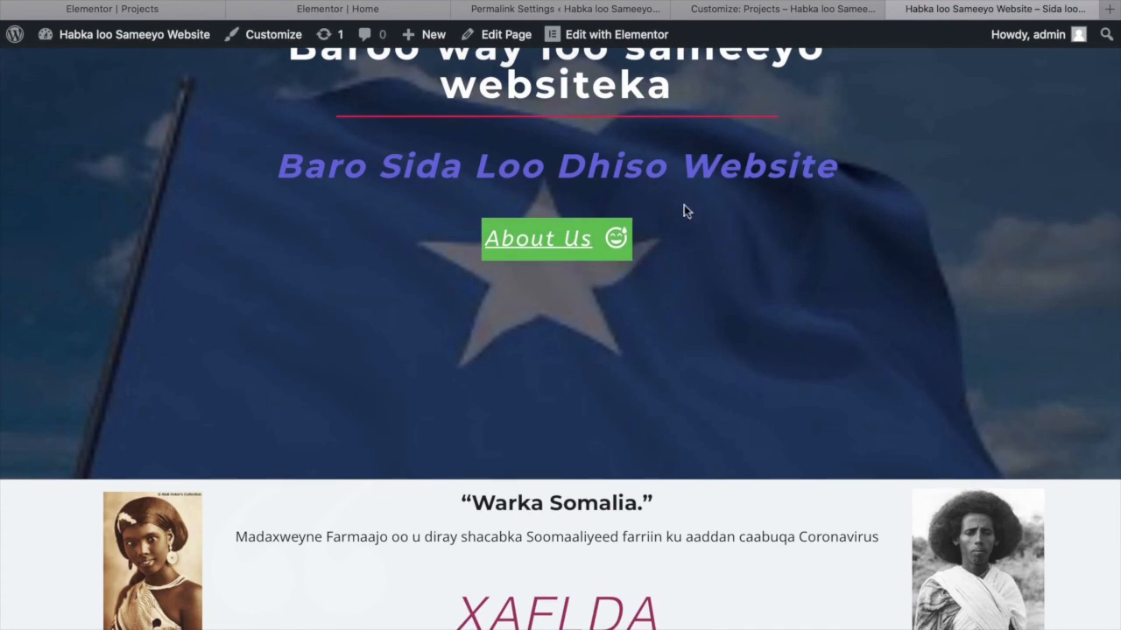
pyautogui.scroll(5, 691, 316)
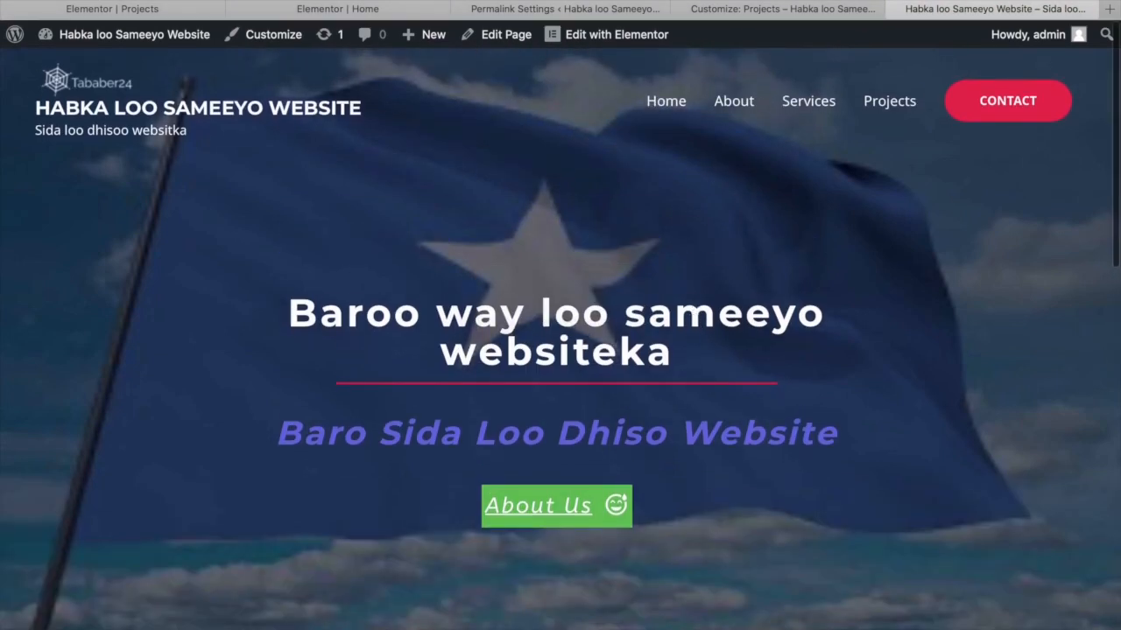
pyautogui.click(824, 5)
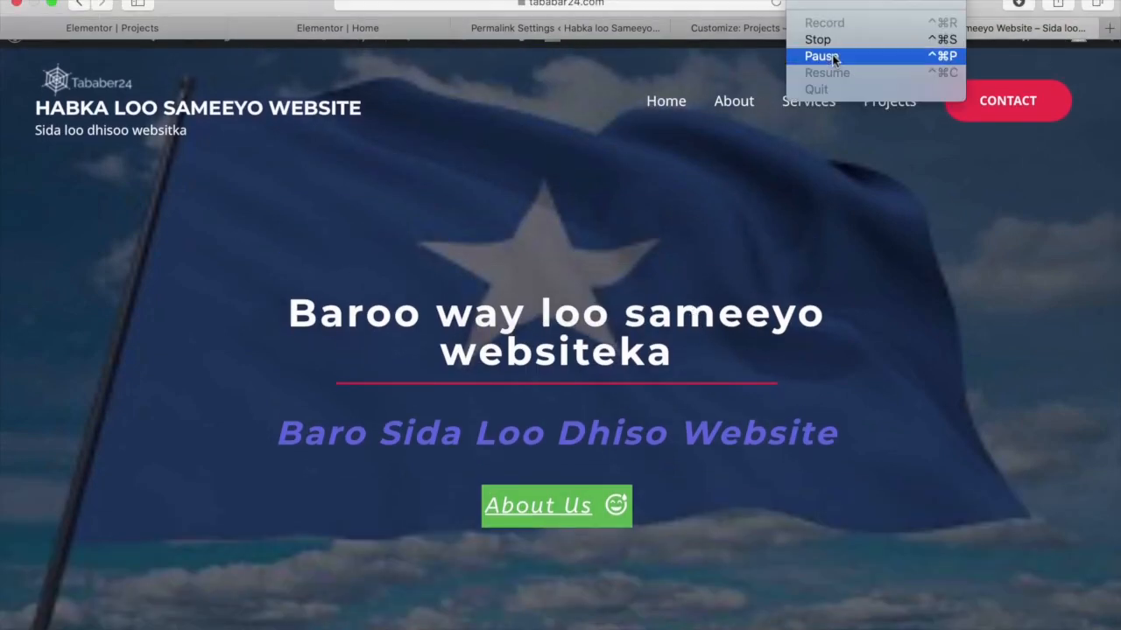